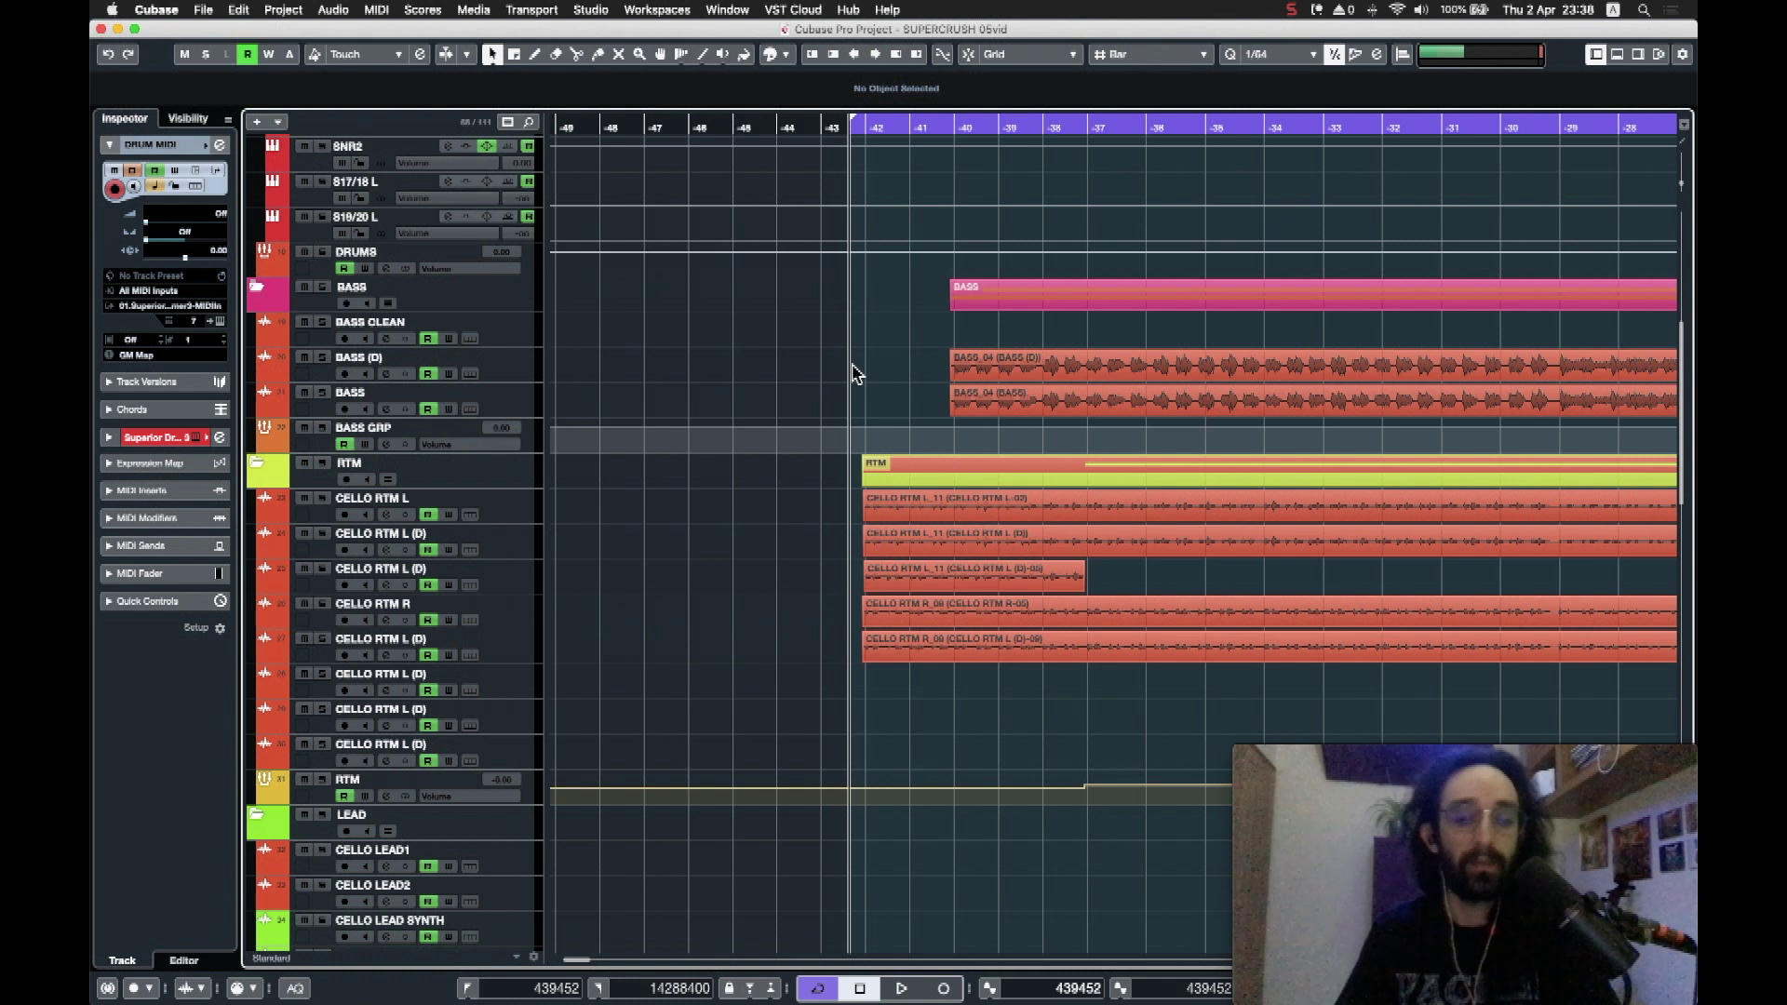
Step: Look over the project's tracks from drums, bass and rhythm cellos down to the vocals, effects and spare audio tracks
key(g)
key(g)
key(g)
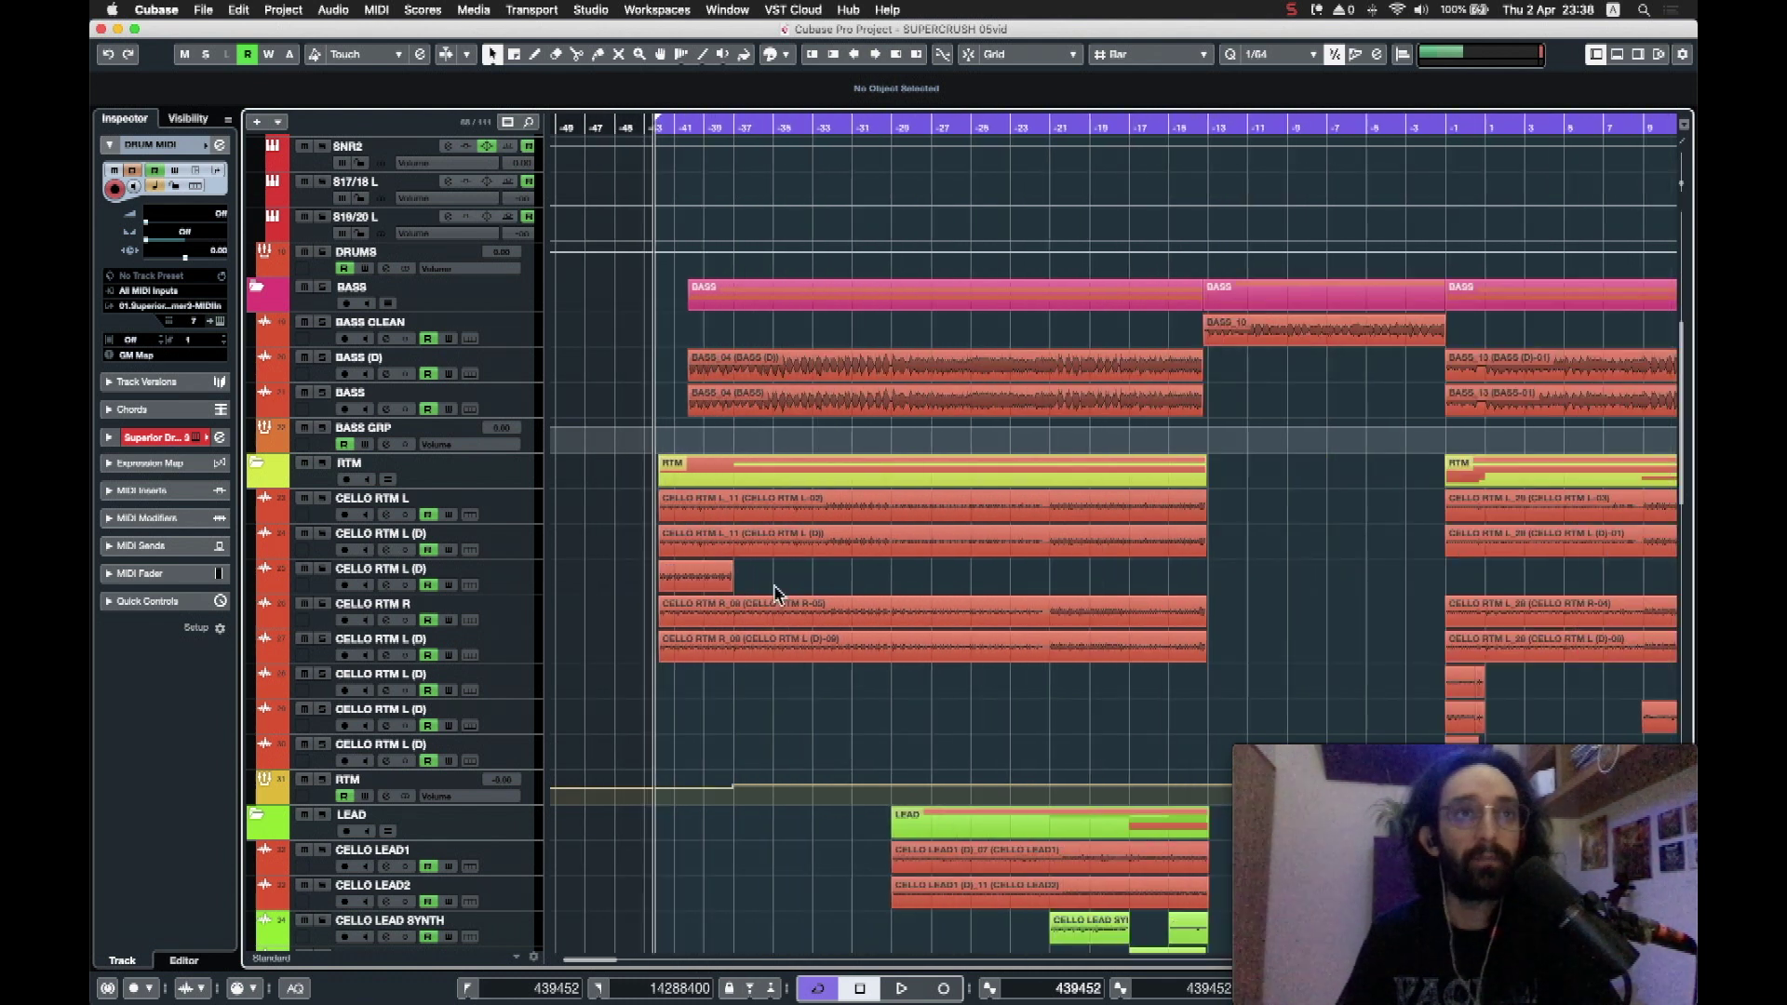
scroll(770, 596, down, 5)
scroll(756, 715, down, 20)
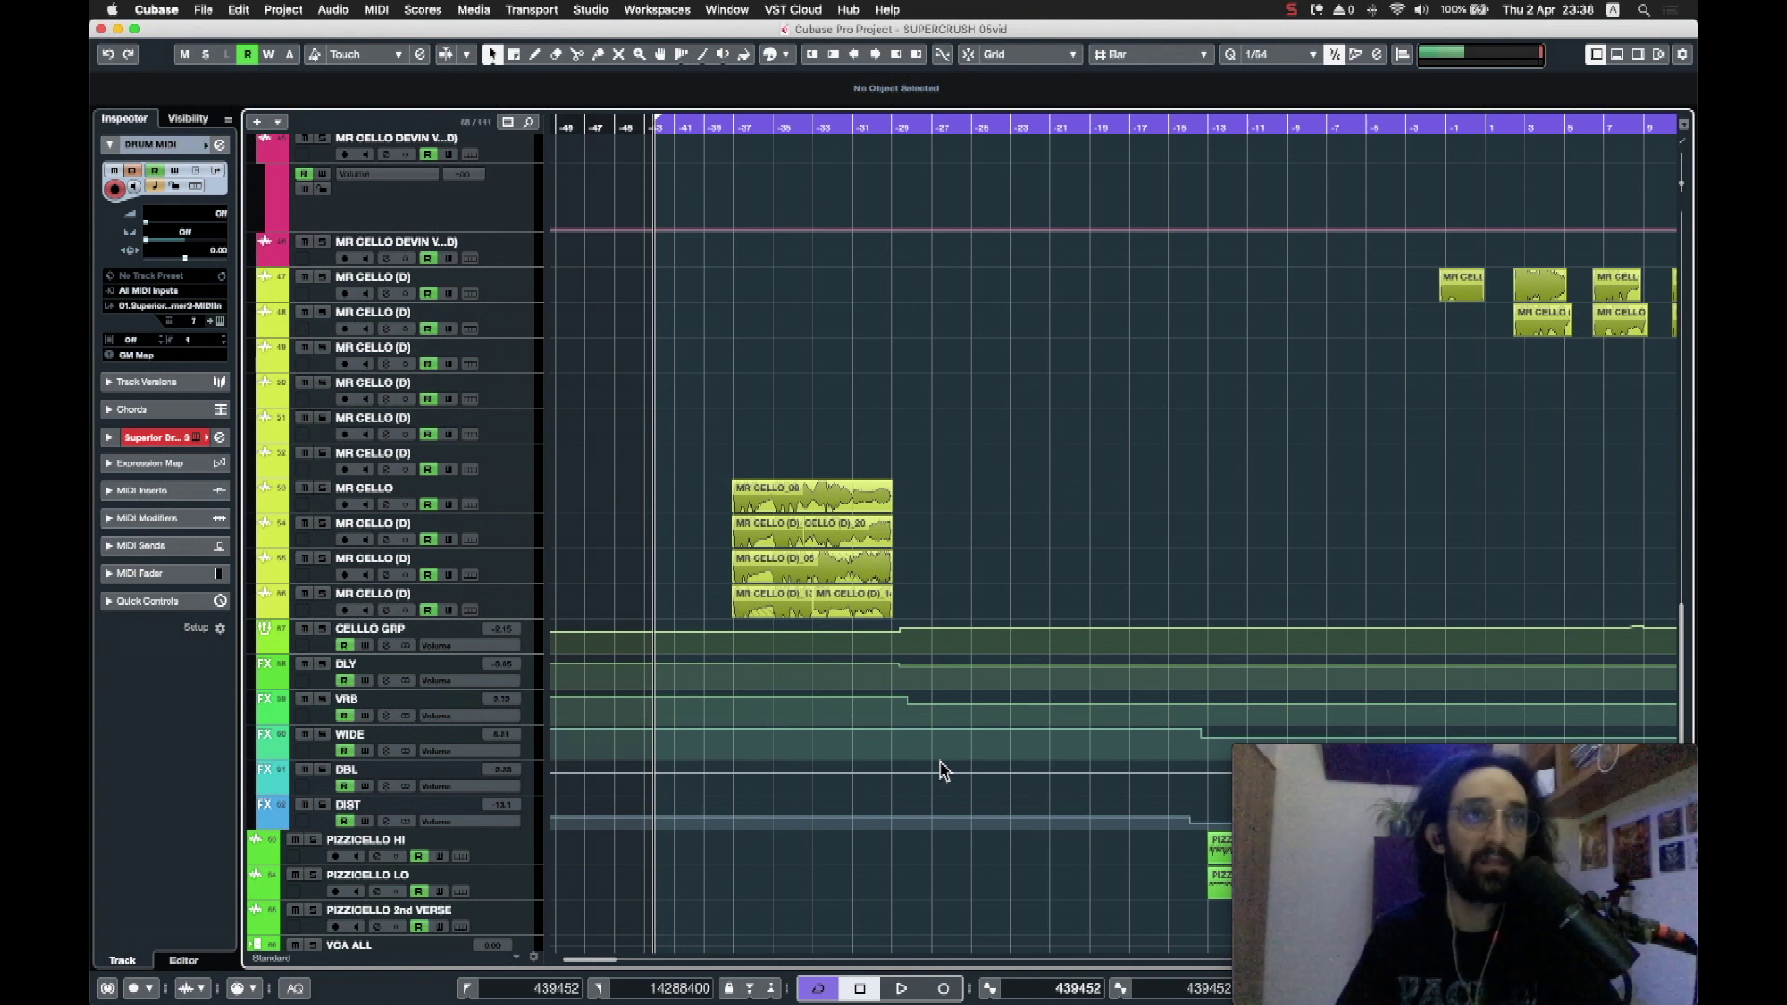
scroll(942, 770, up, 15)
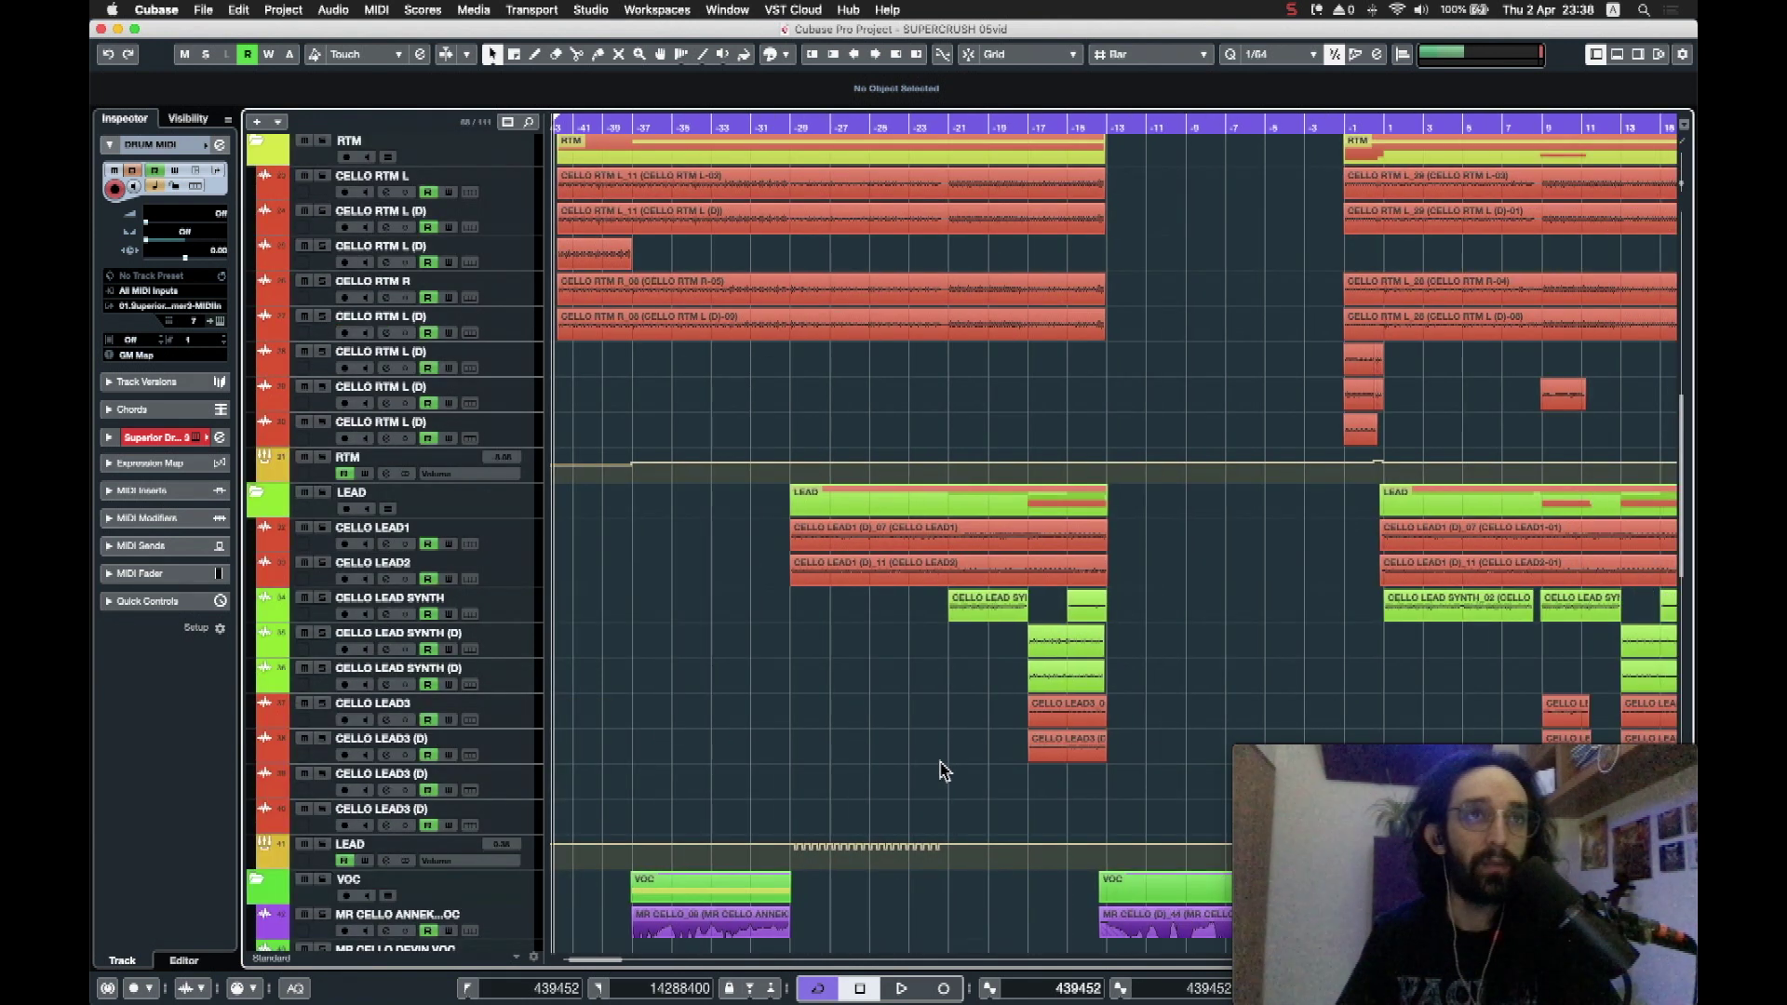
scroll(942, 771, left, 2)
scroll(942, 771, up, 10)
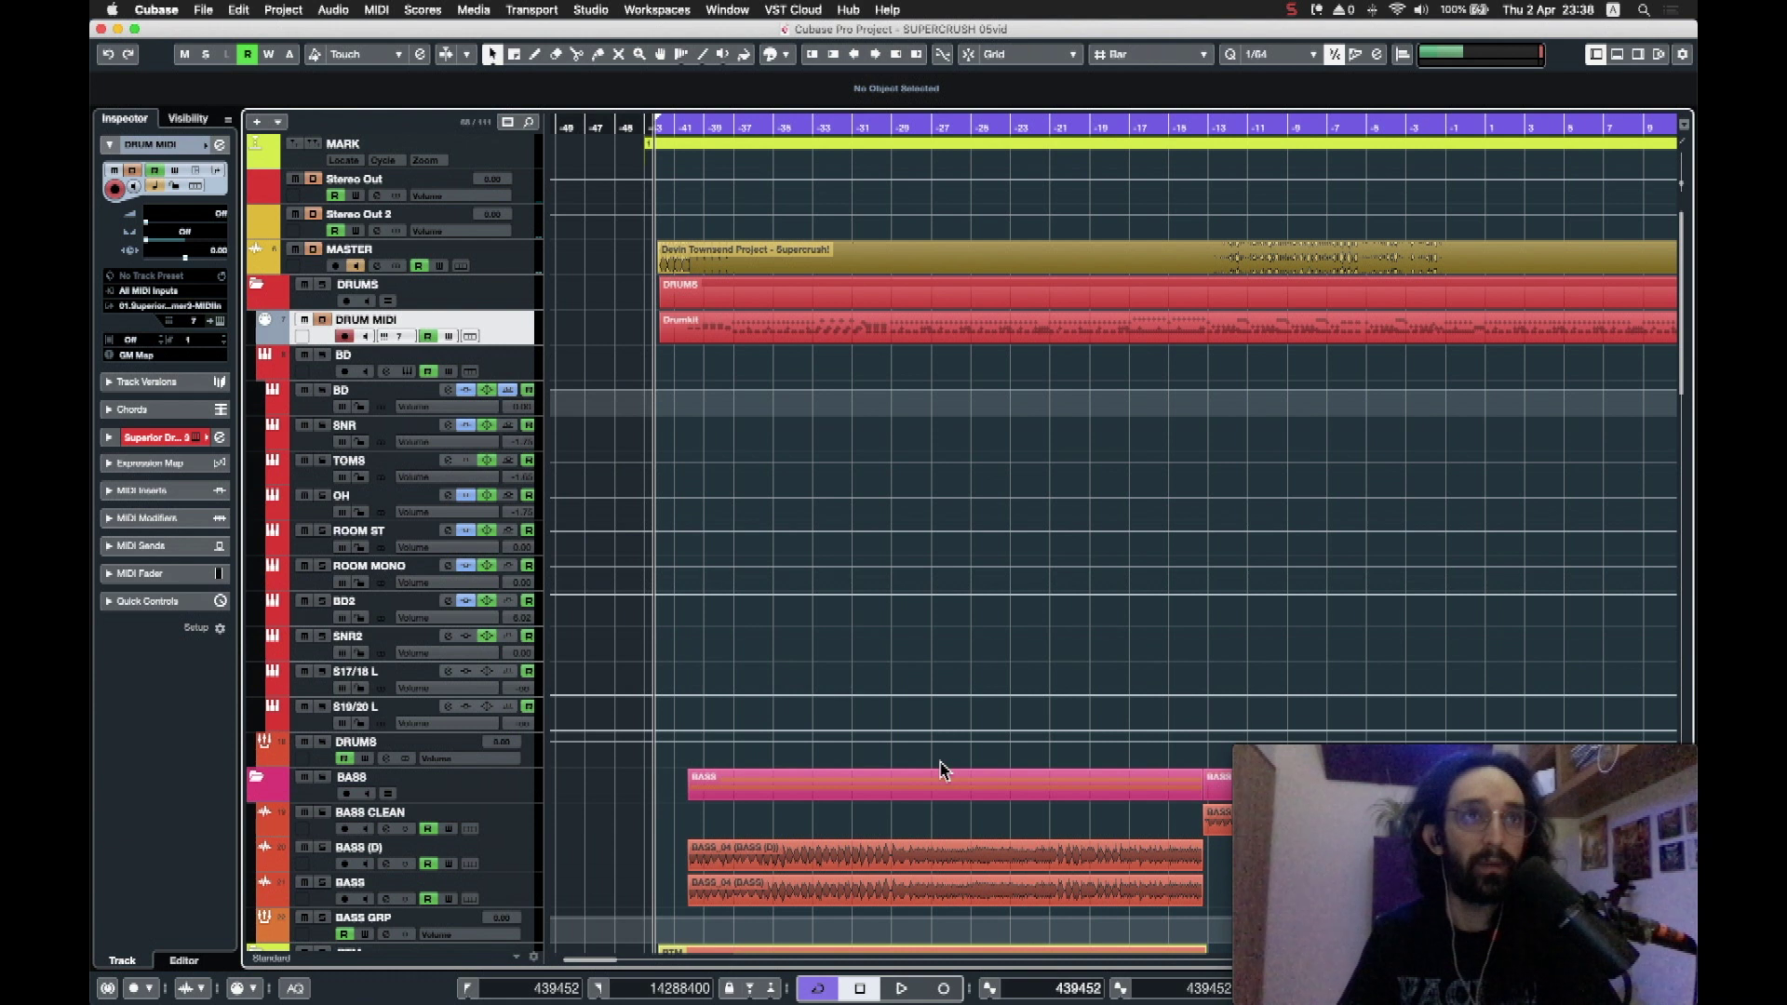
scroll(940, 771, down, 5)
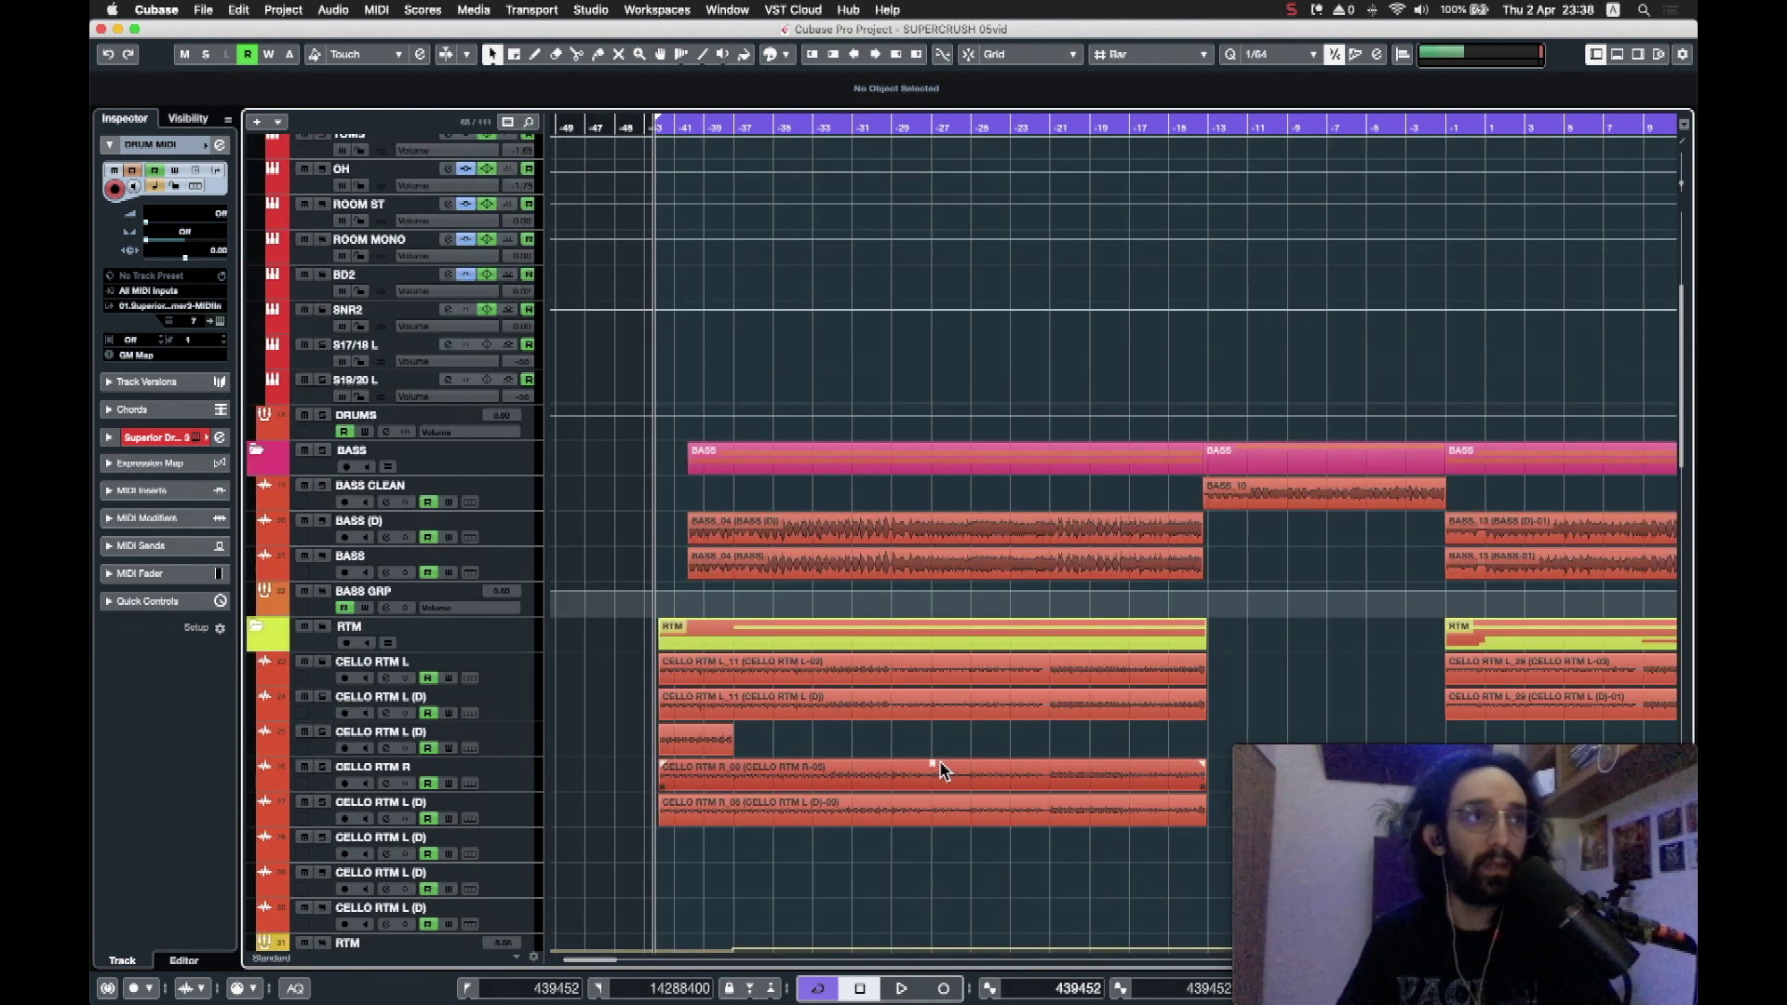
scroll(940, 770, down, 20)
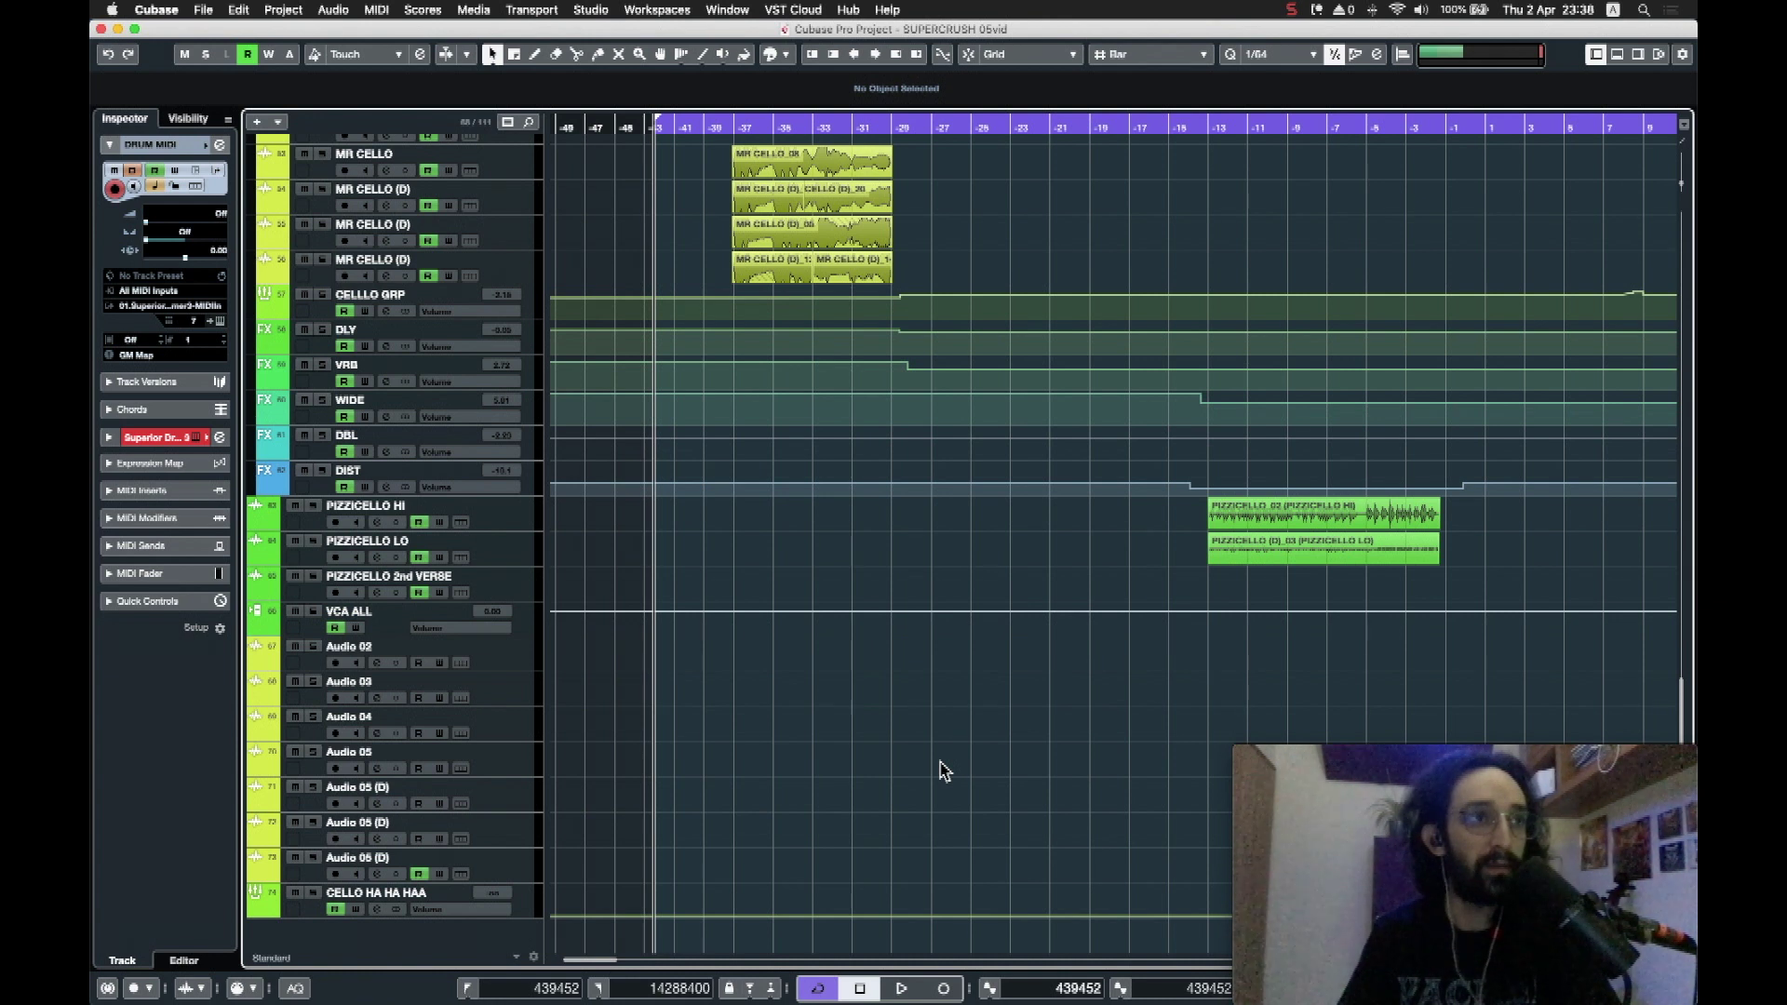
scroll(944, 771, up, 20)
scroll(945, 771, right, 3)
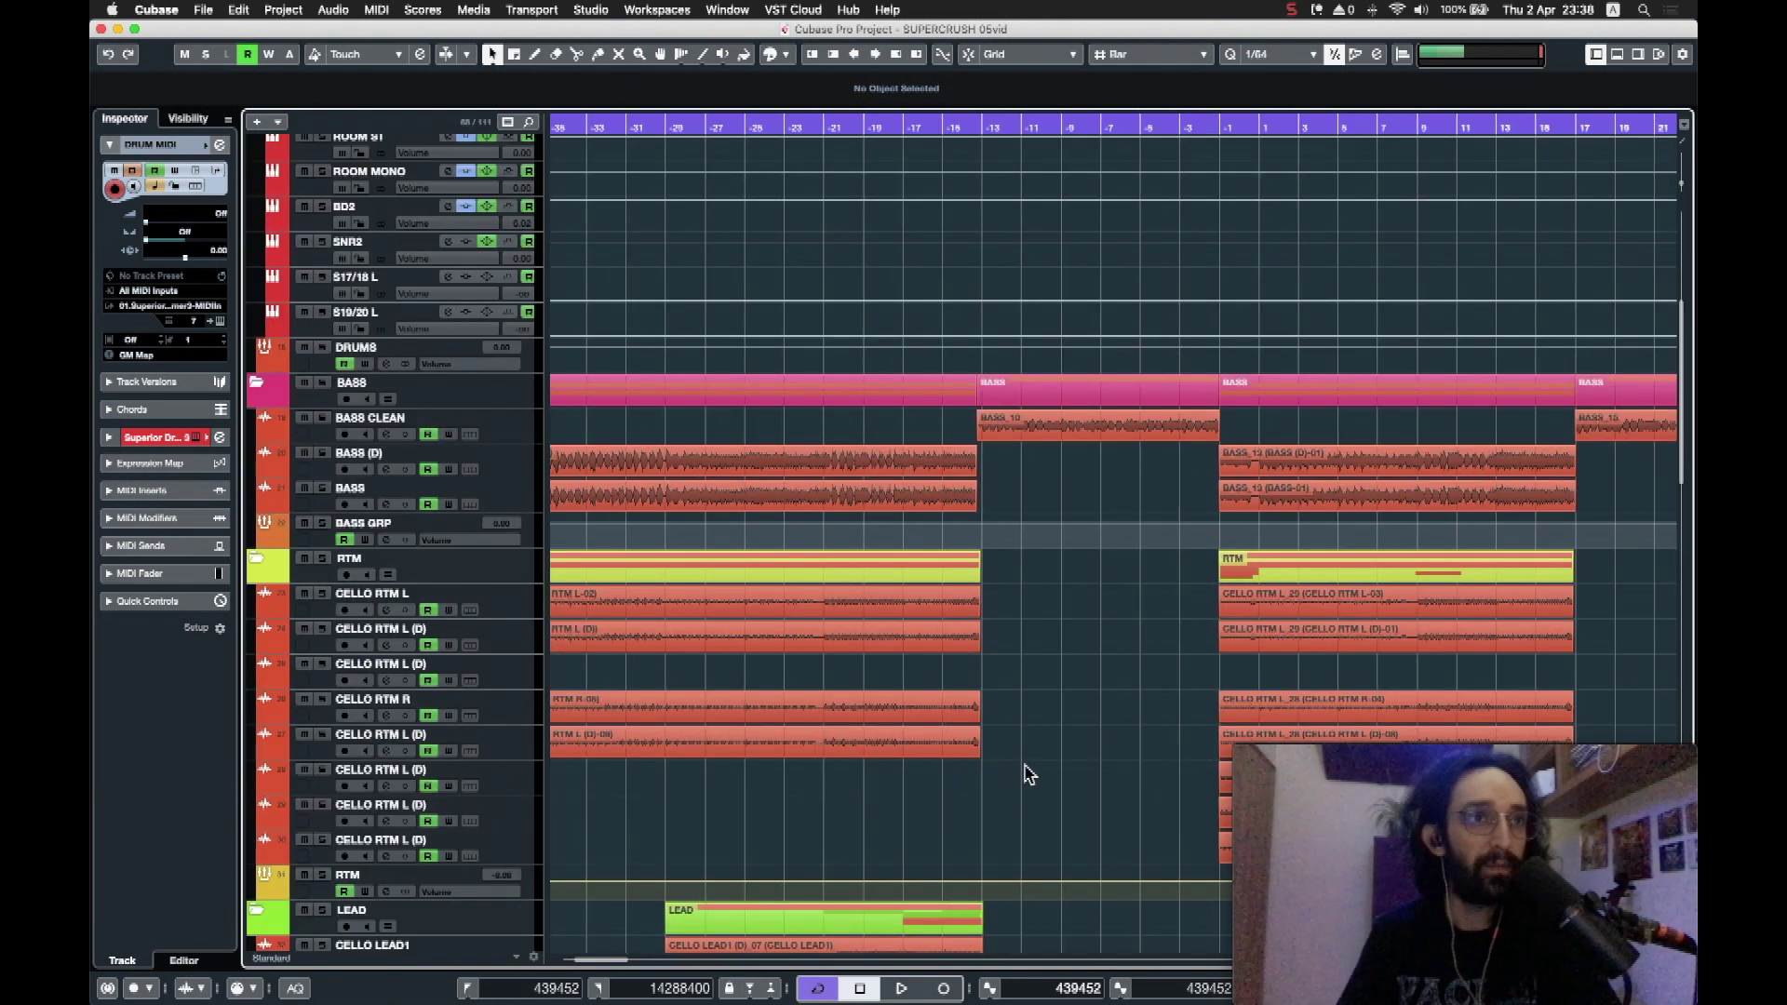
scroll(1035, 775, left, 5)
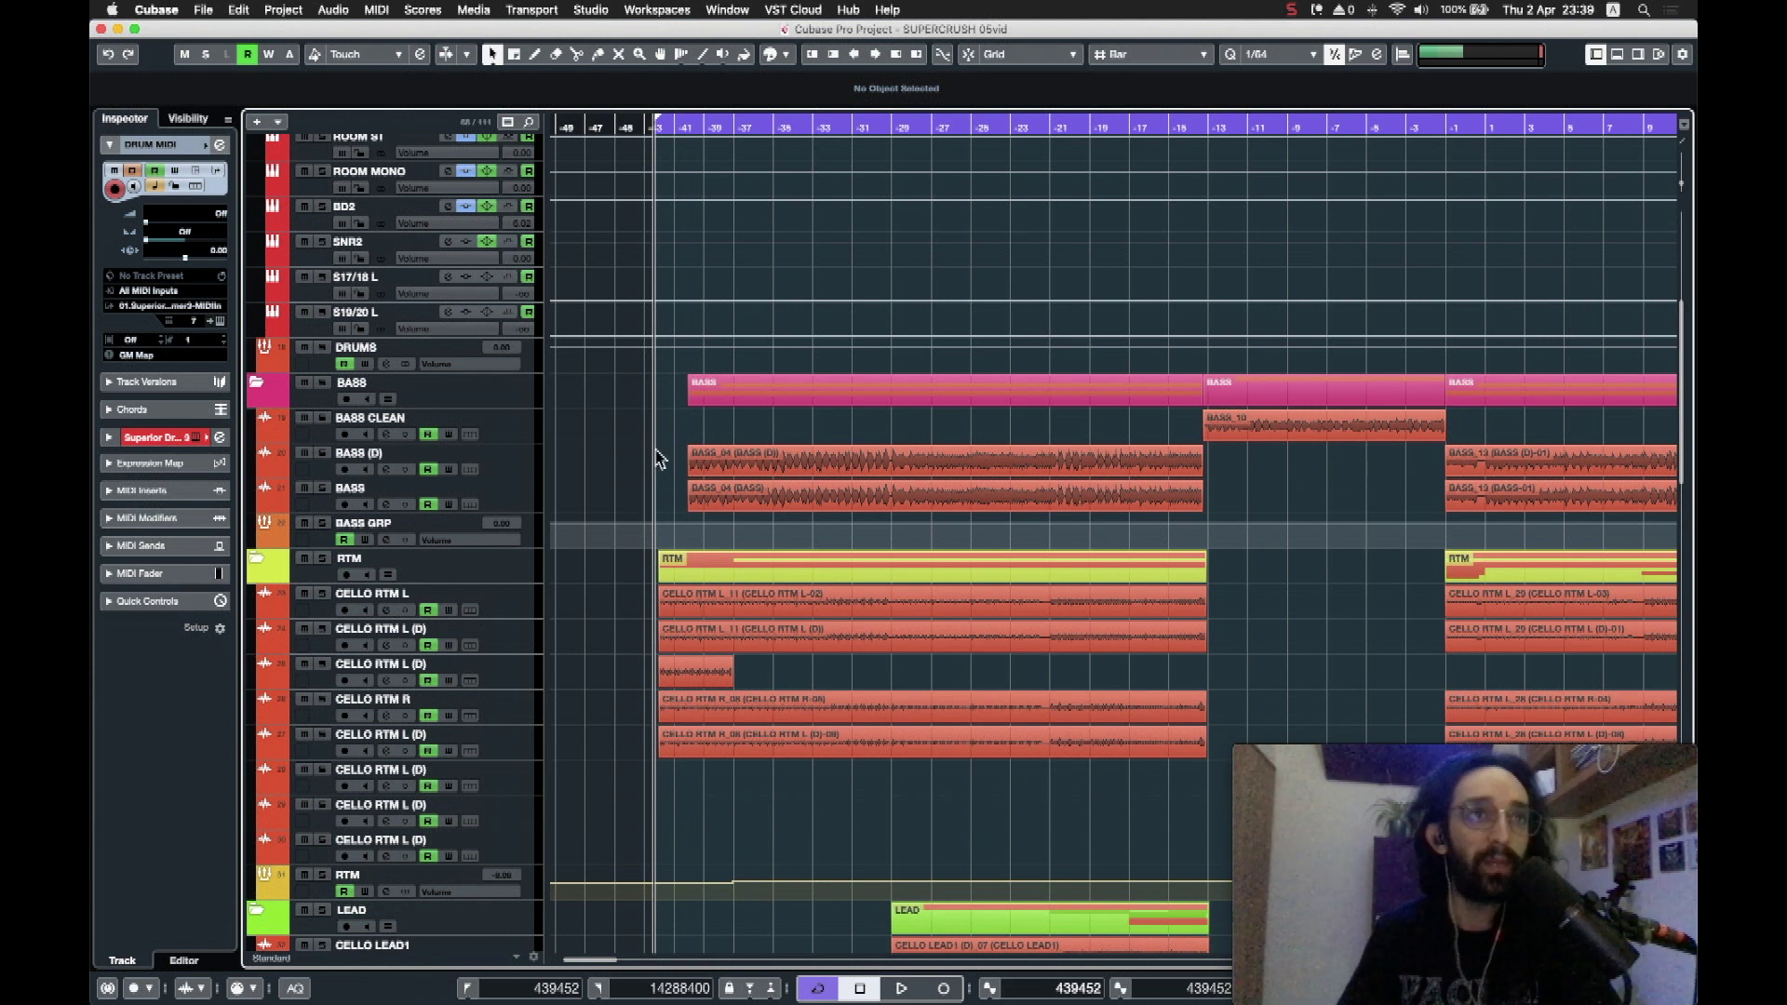
Step: Examine the song's full arrangement along the timeline from the opening at bar -42 to the final bars
scroll(643, 437, up, 10)
scroll(642, 428, right, 2)
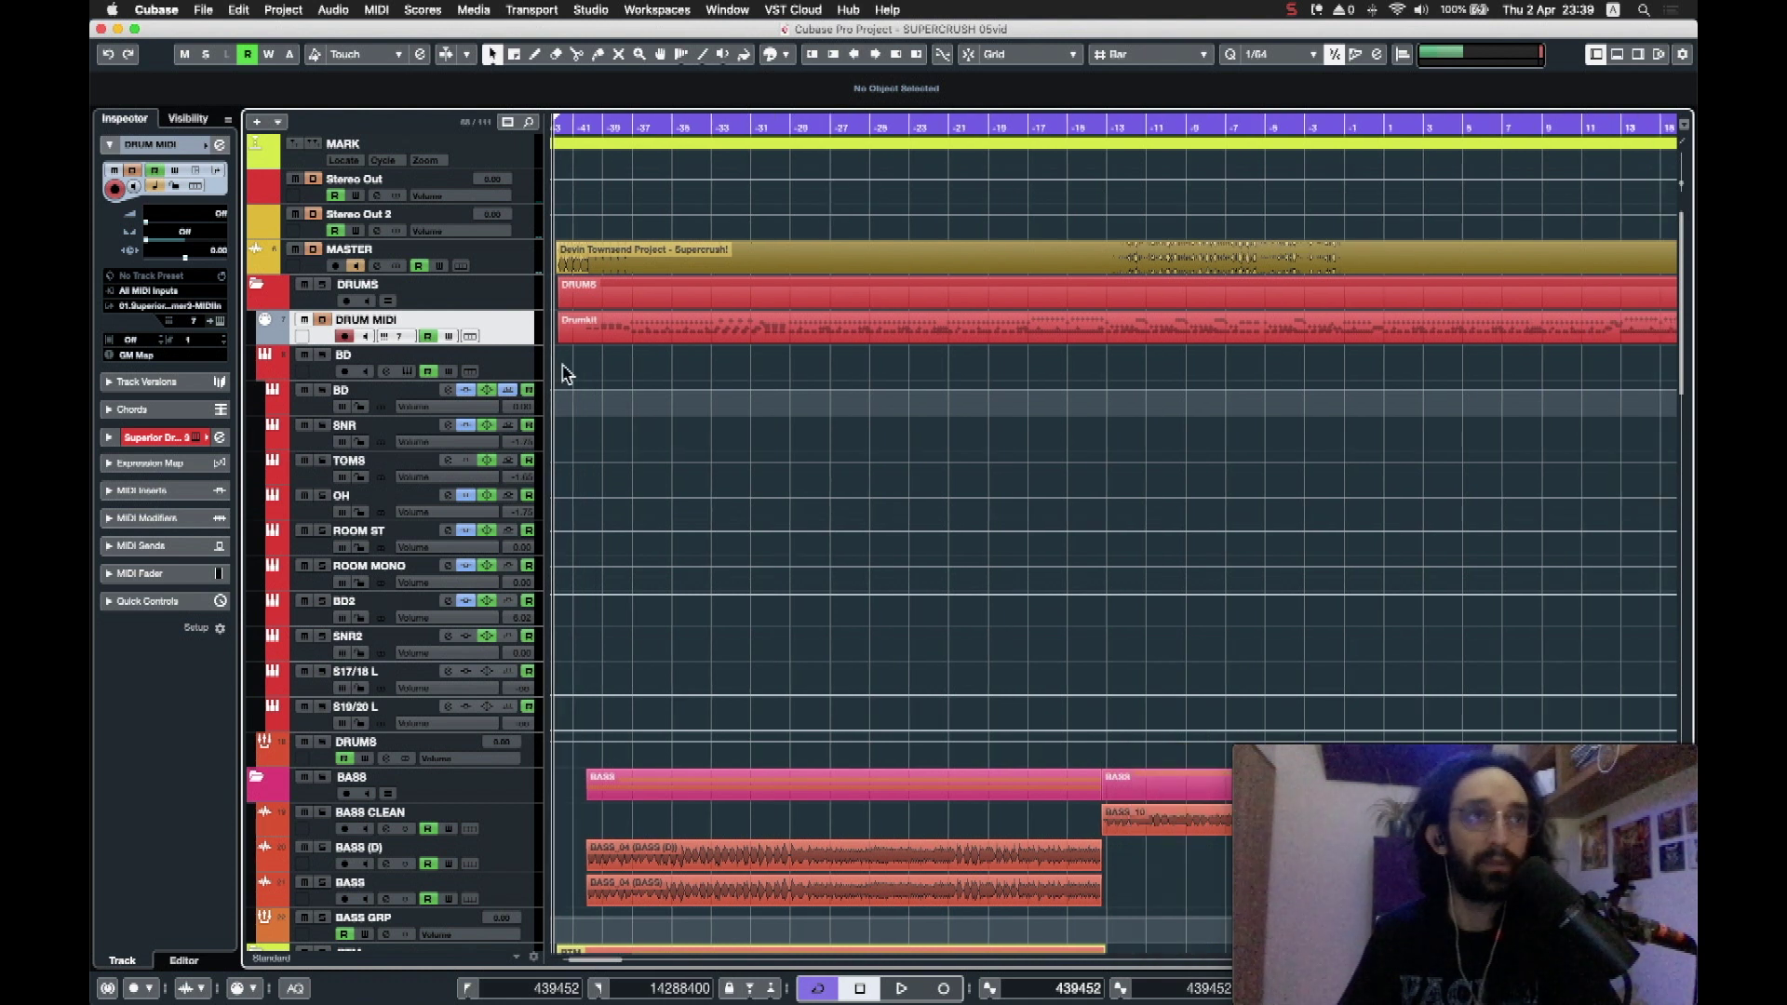
scroll(577, 372, left, 2)
scroll(623, 378, down, 8)
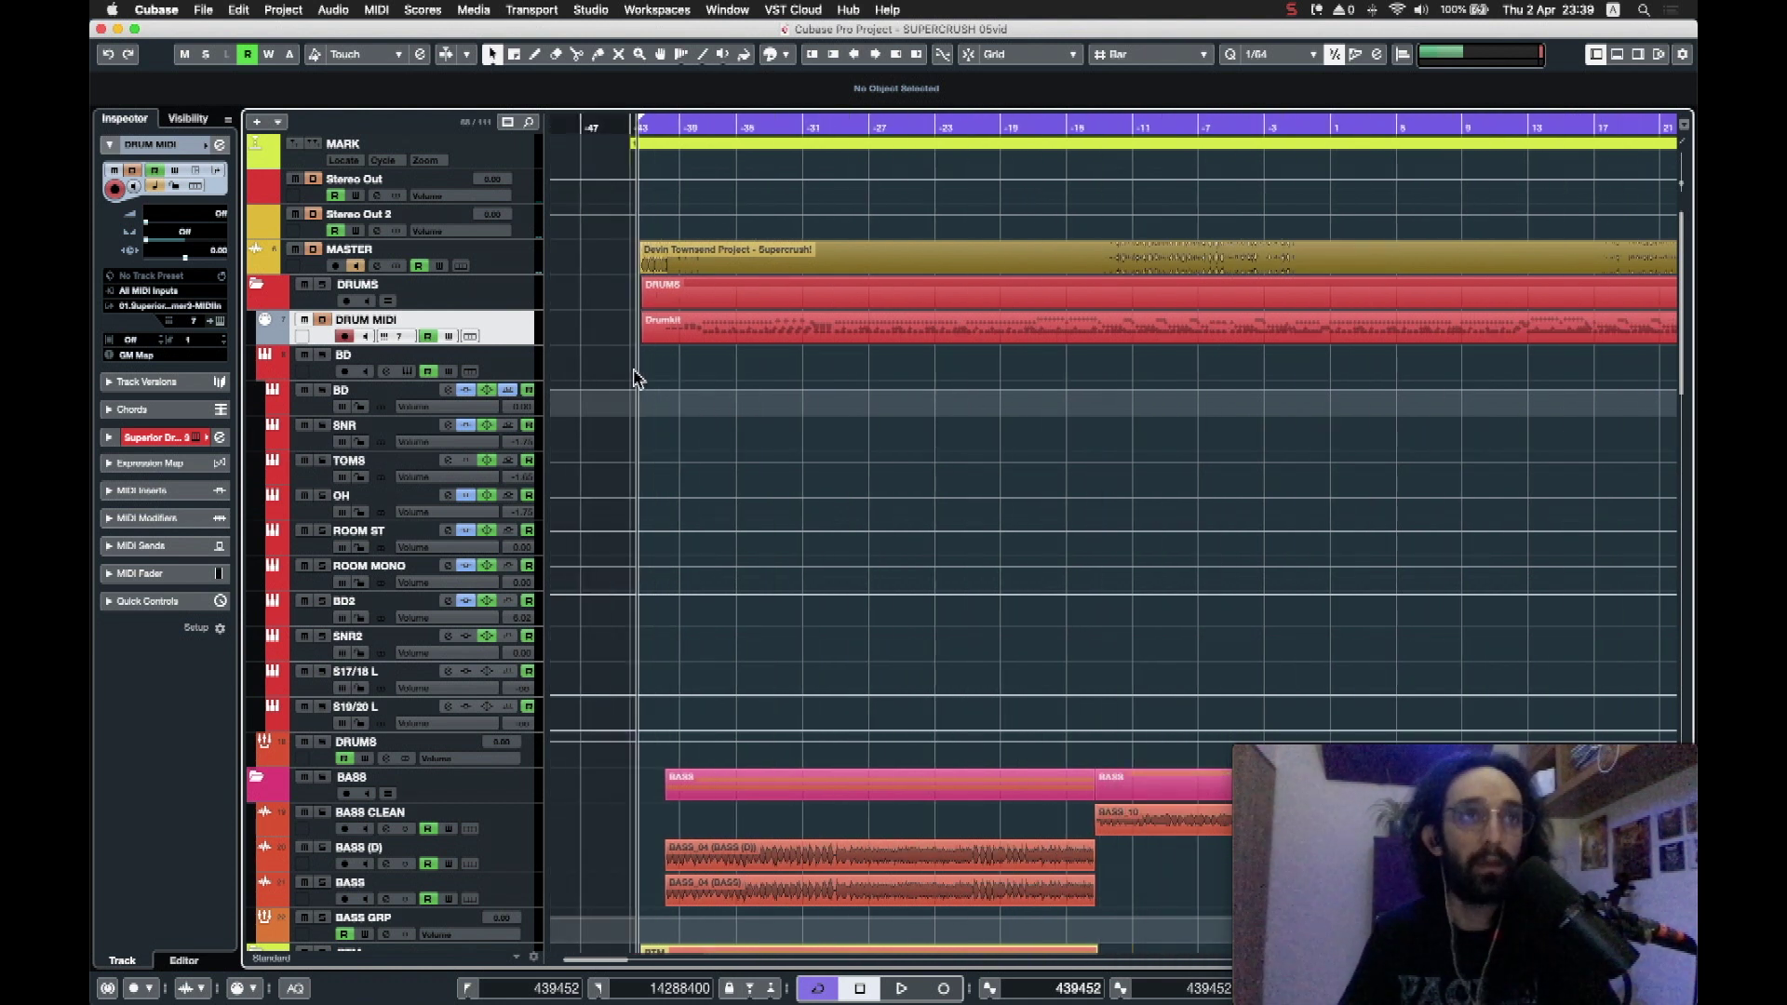
scroll(623, 378, down, 2)
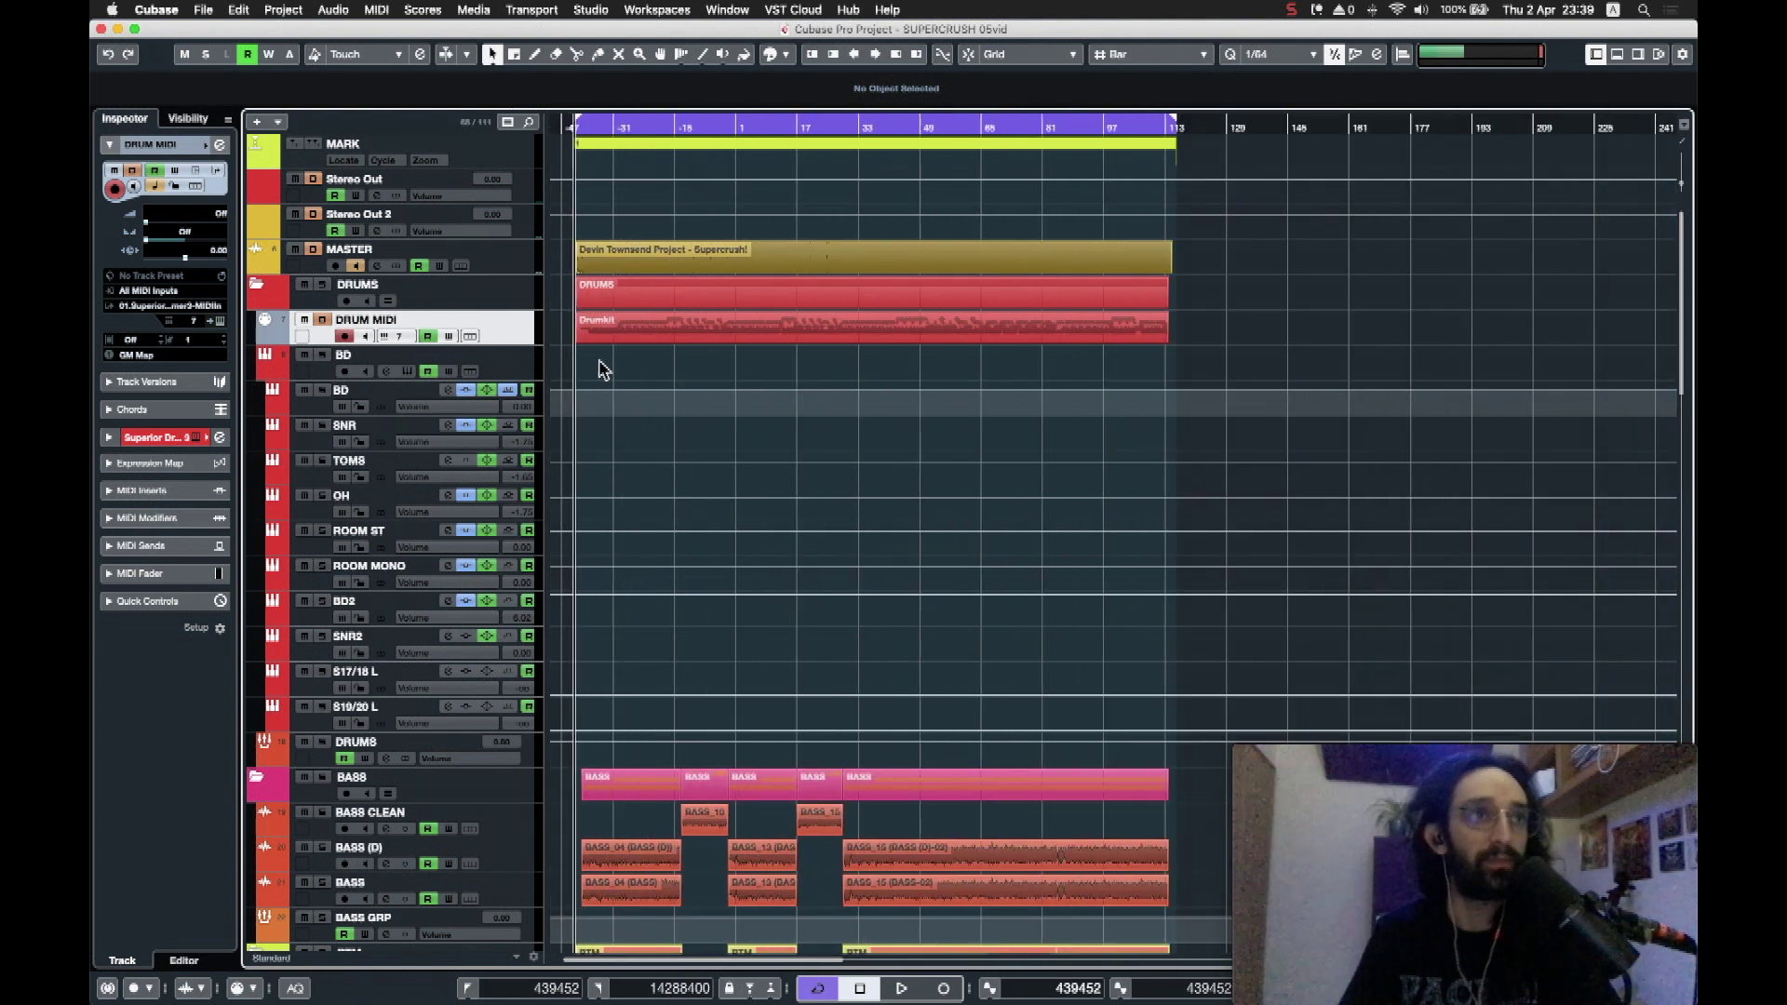
scroll(712, 385, up, 5)
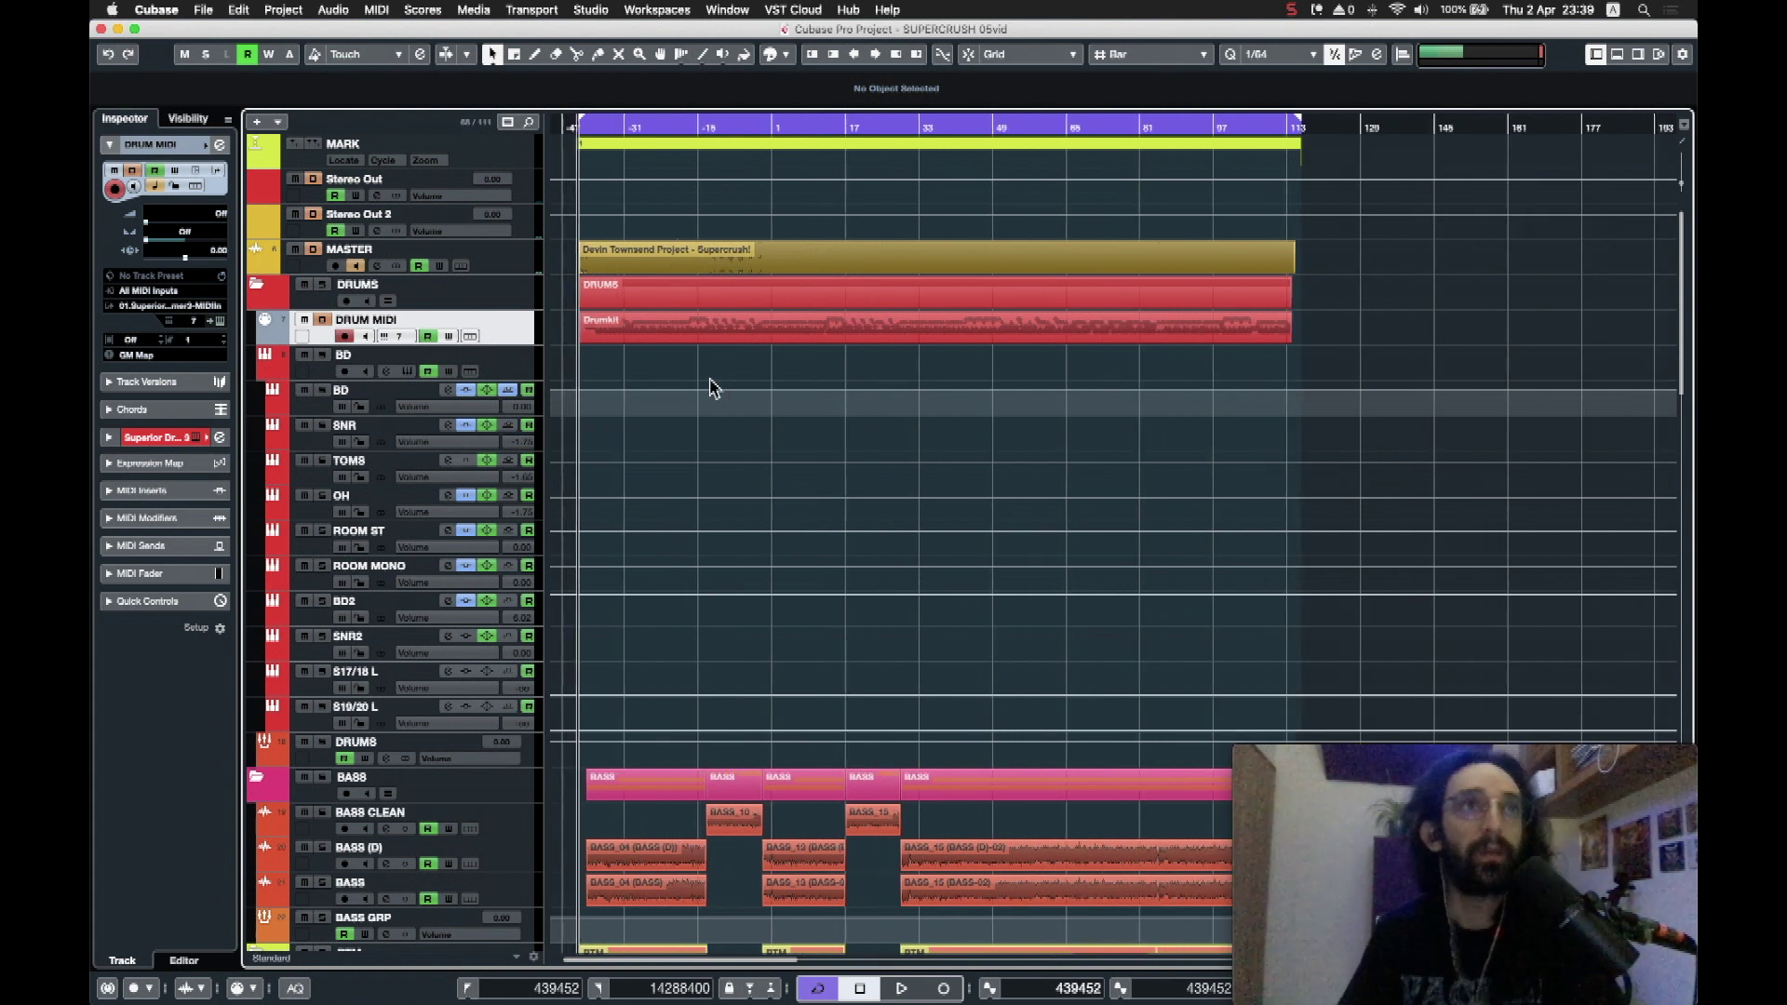
scroll(727, 379, up, 2)
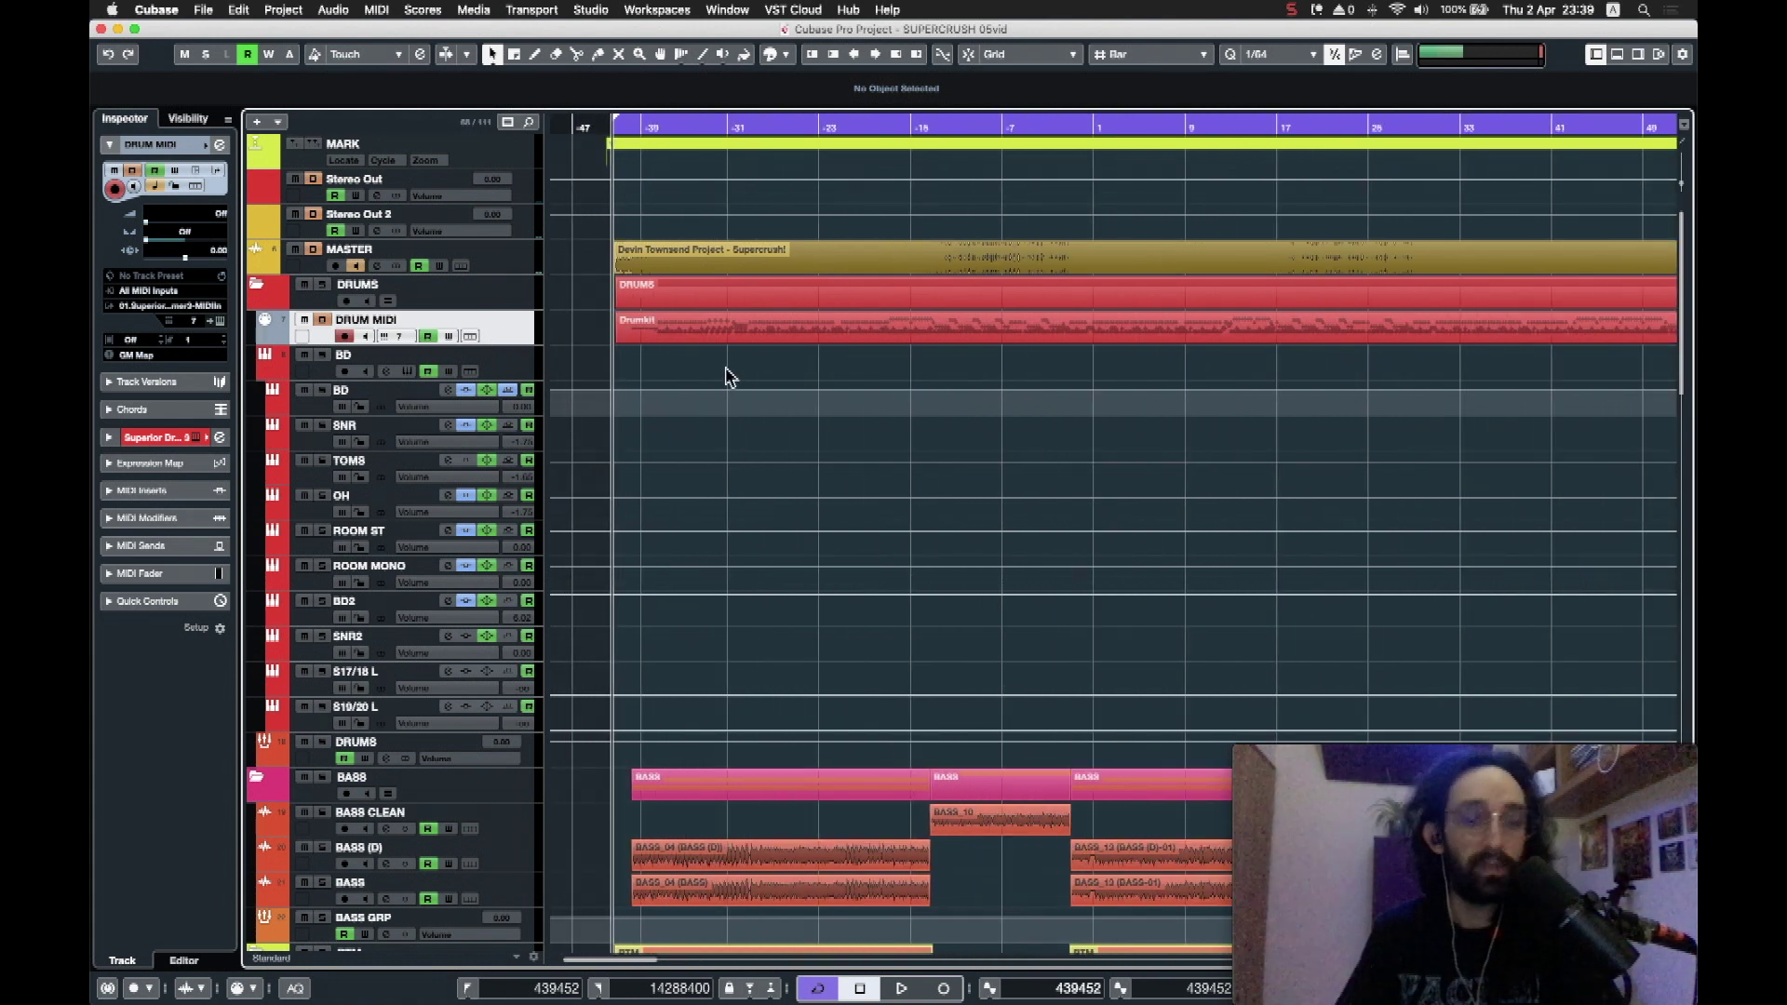
scroll(727, 377, up, 4)
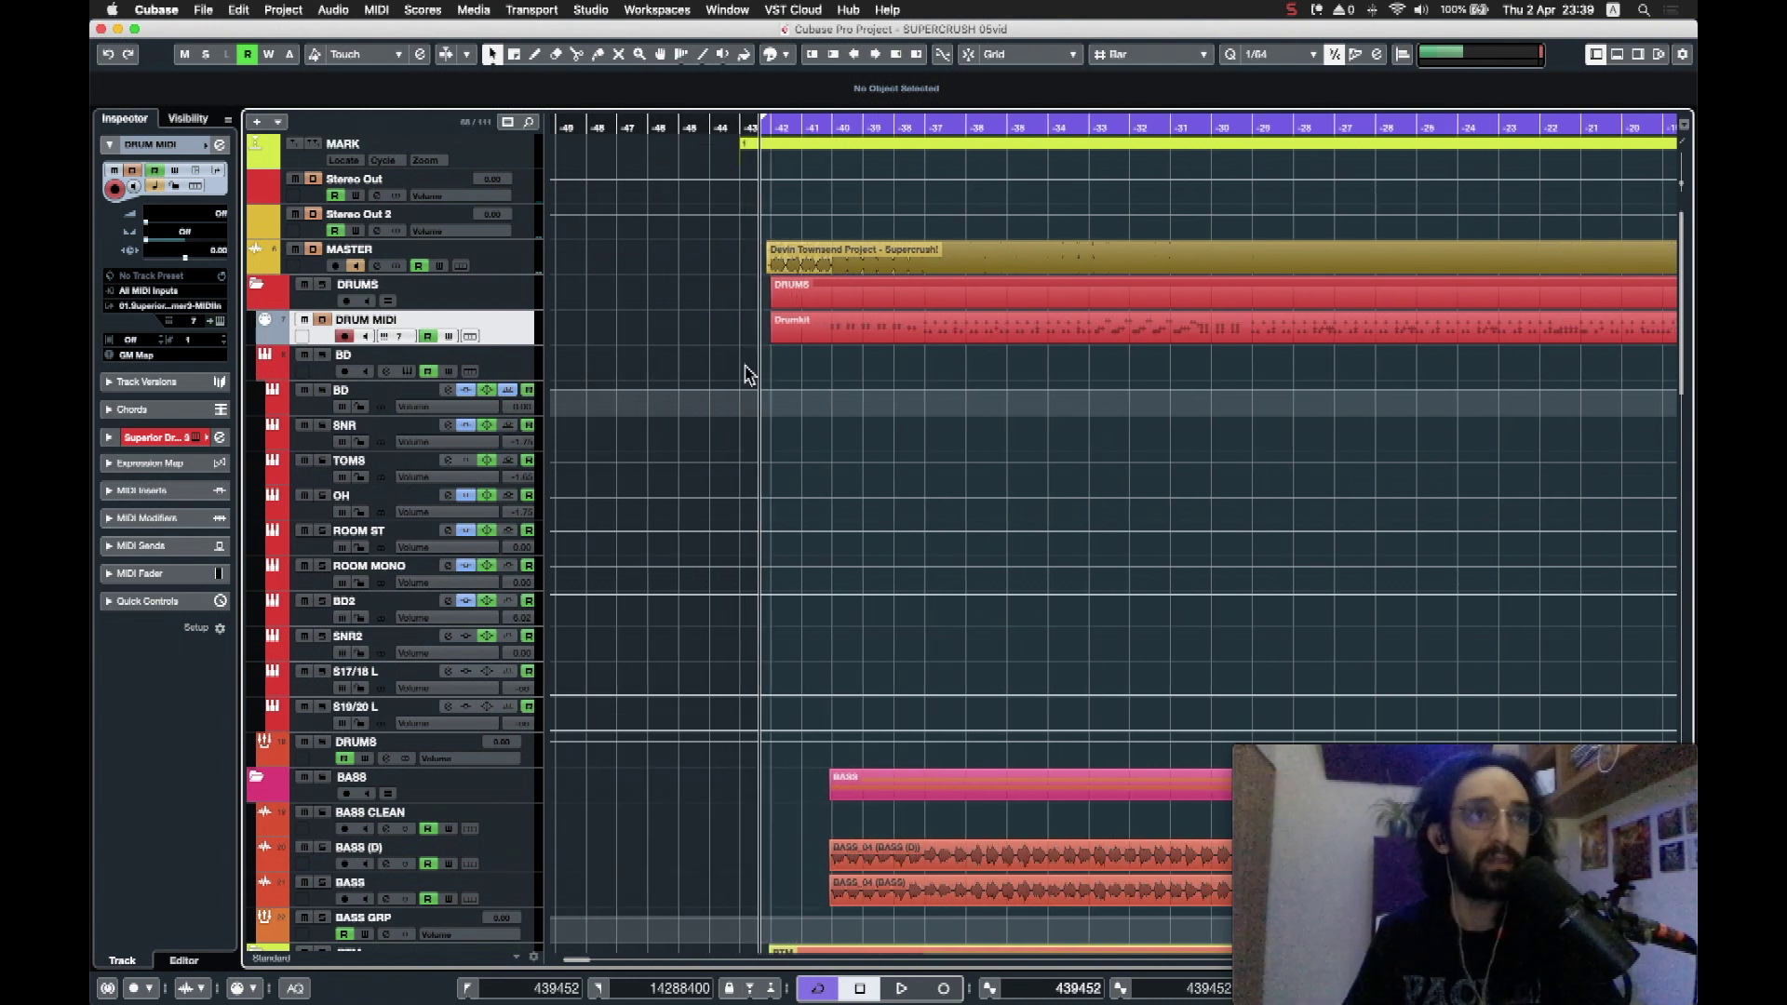
Step: Play the full mix from the start of the song, look over the cello tracks during playback, and stop
key(space)
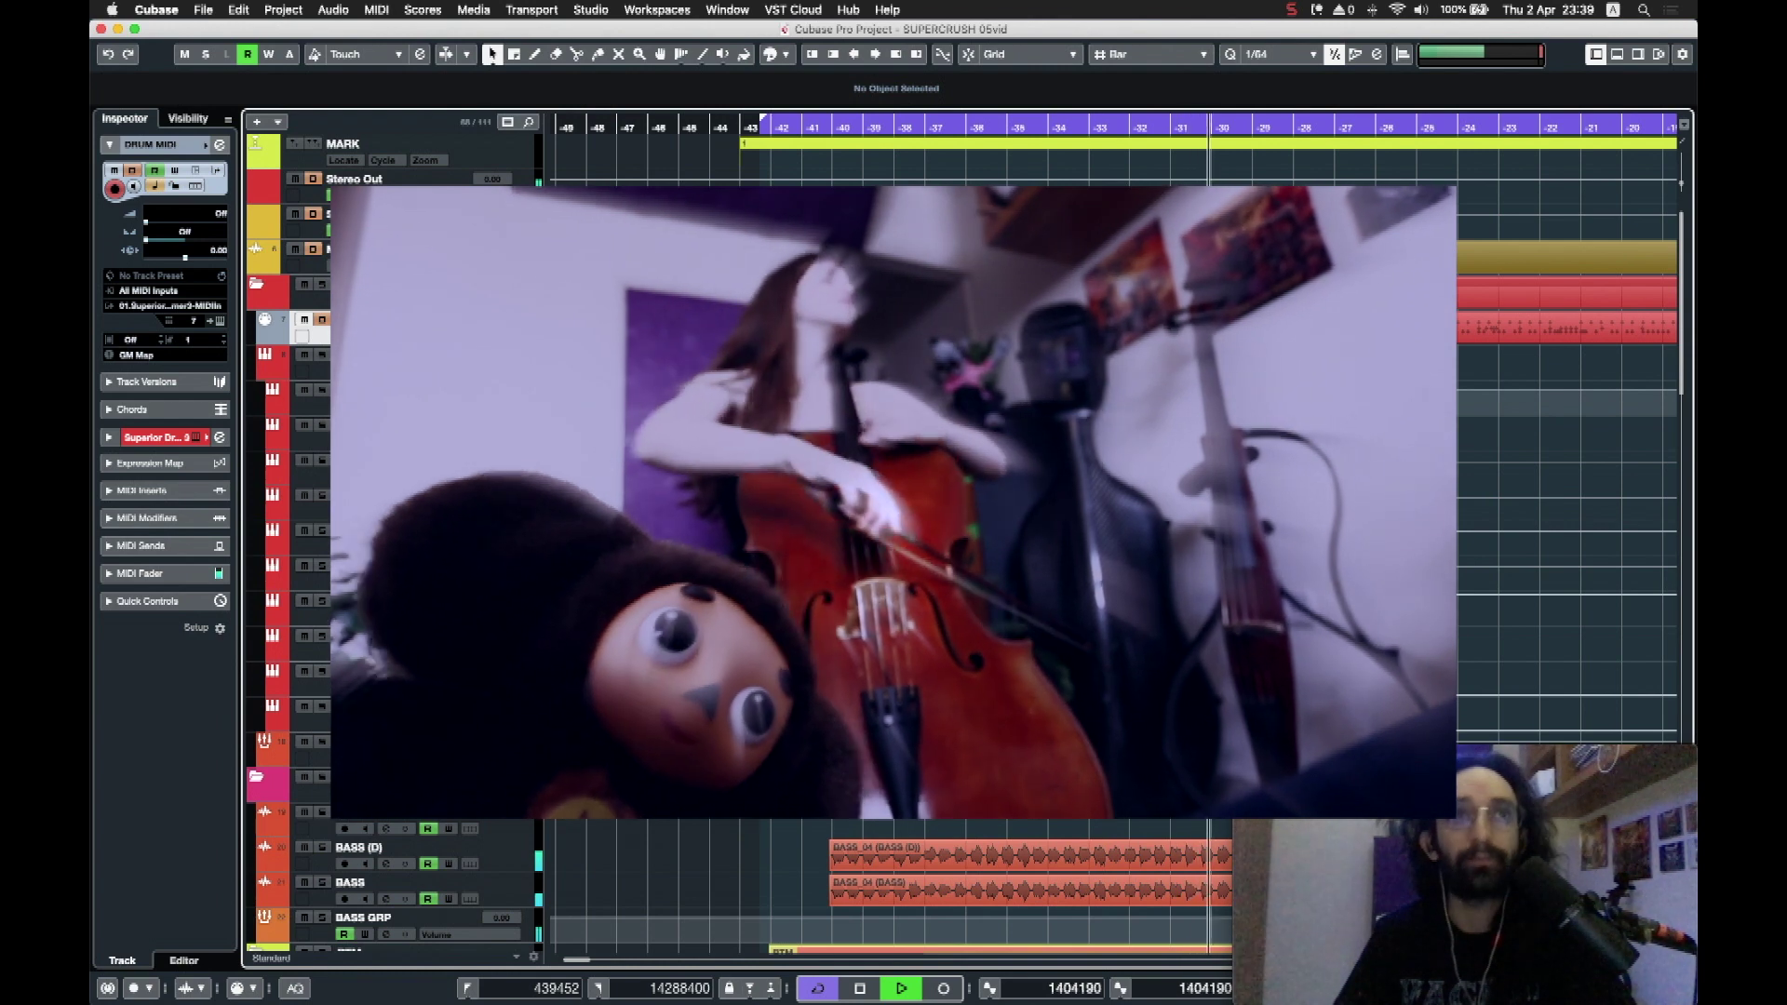
scroll(977, 540, down, 15)
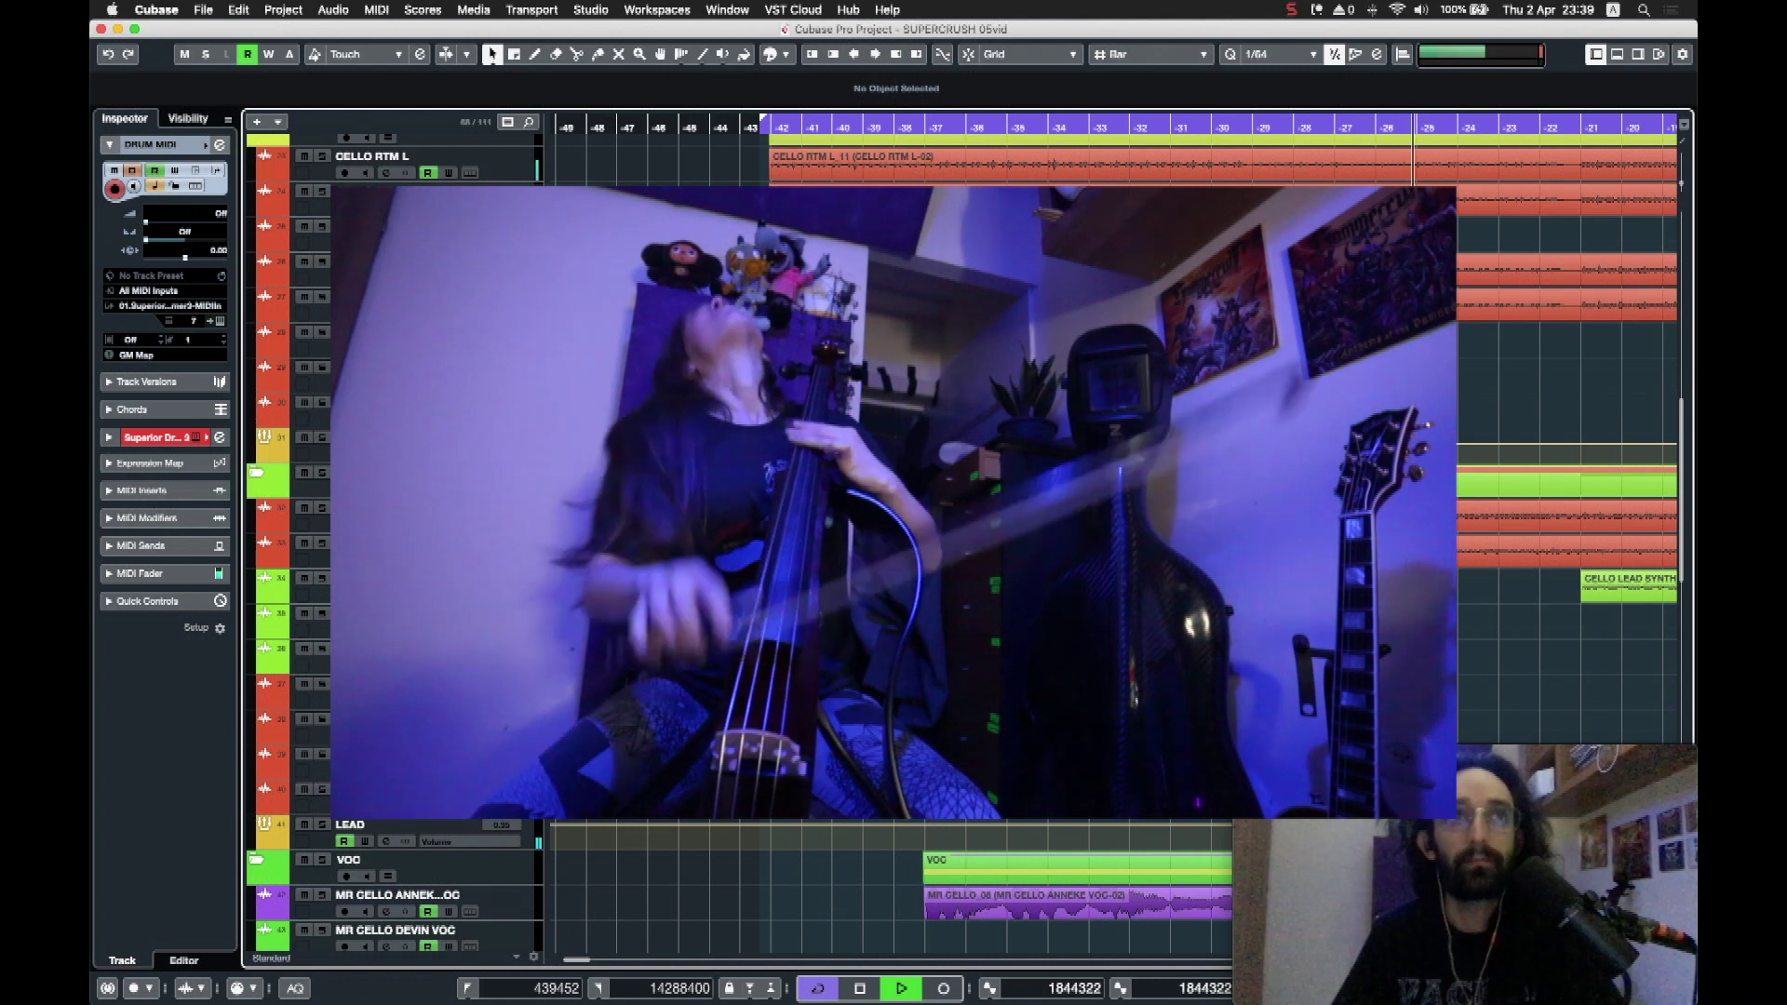
scroll(391, 539, up, 5)
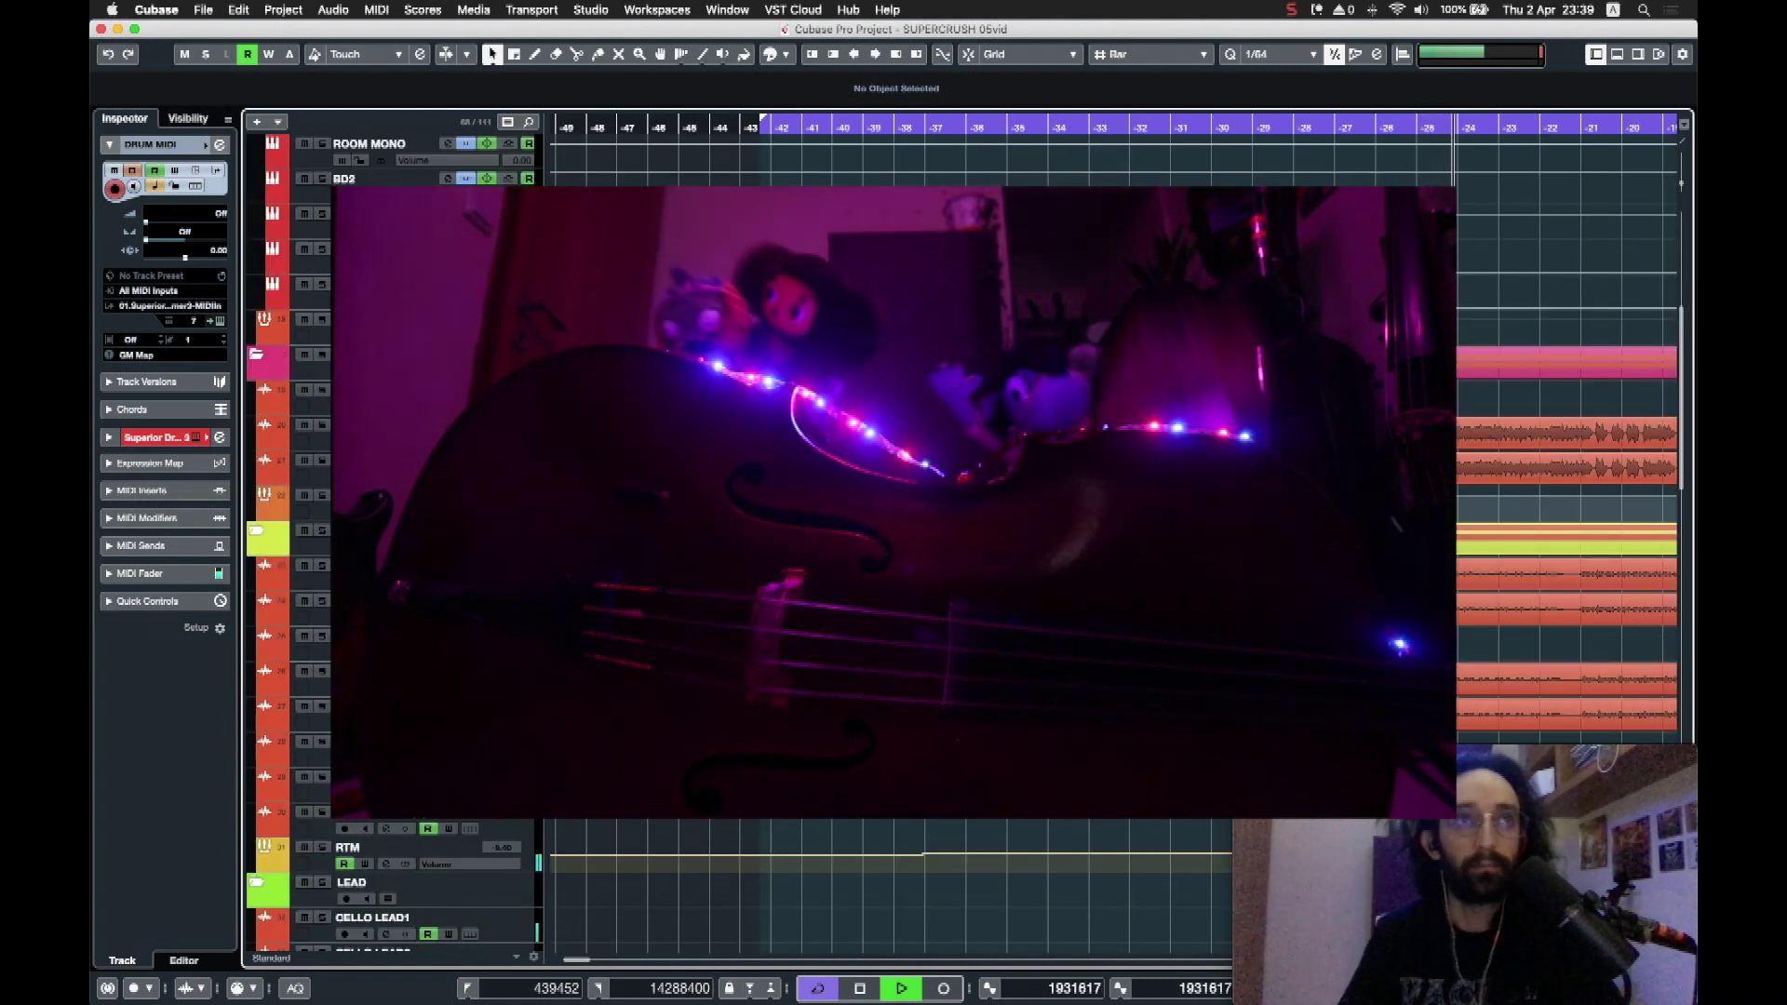
key(space)
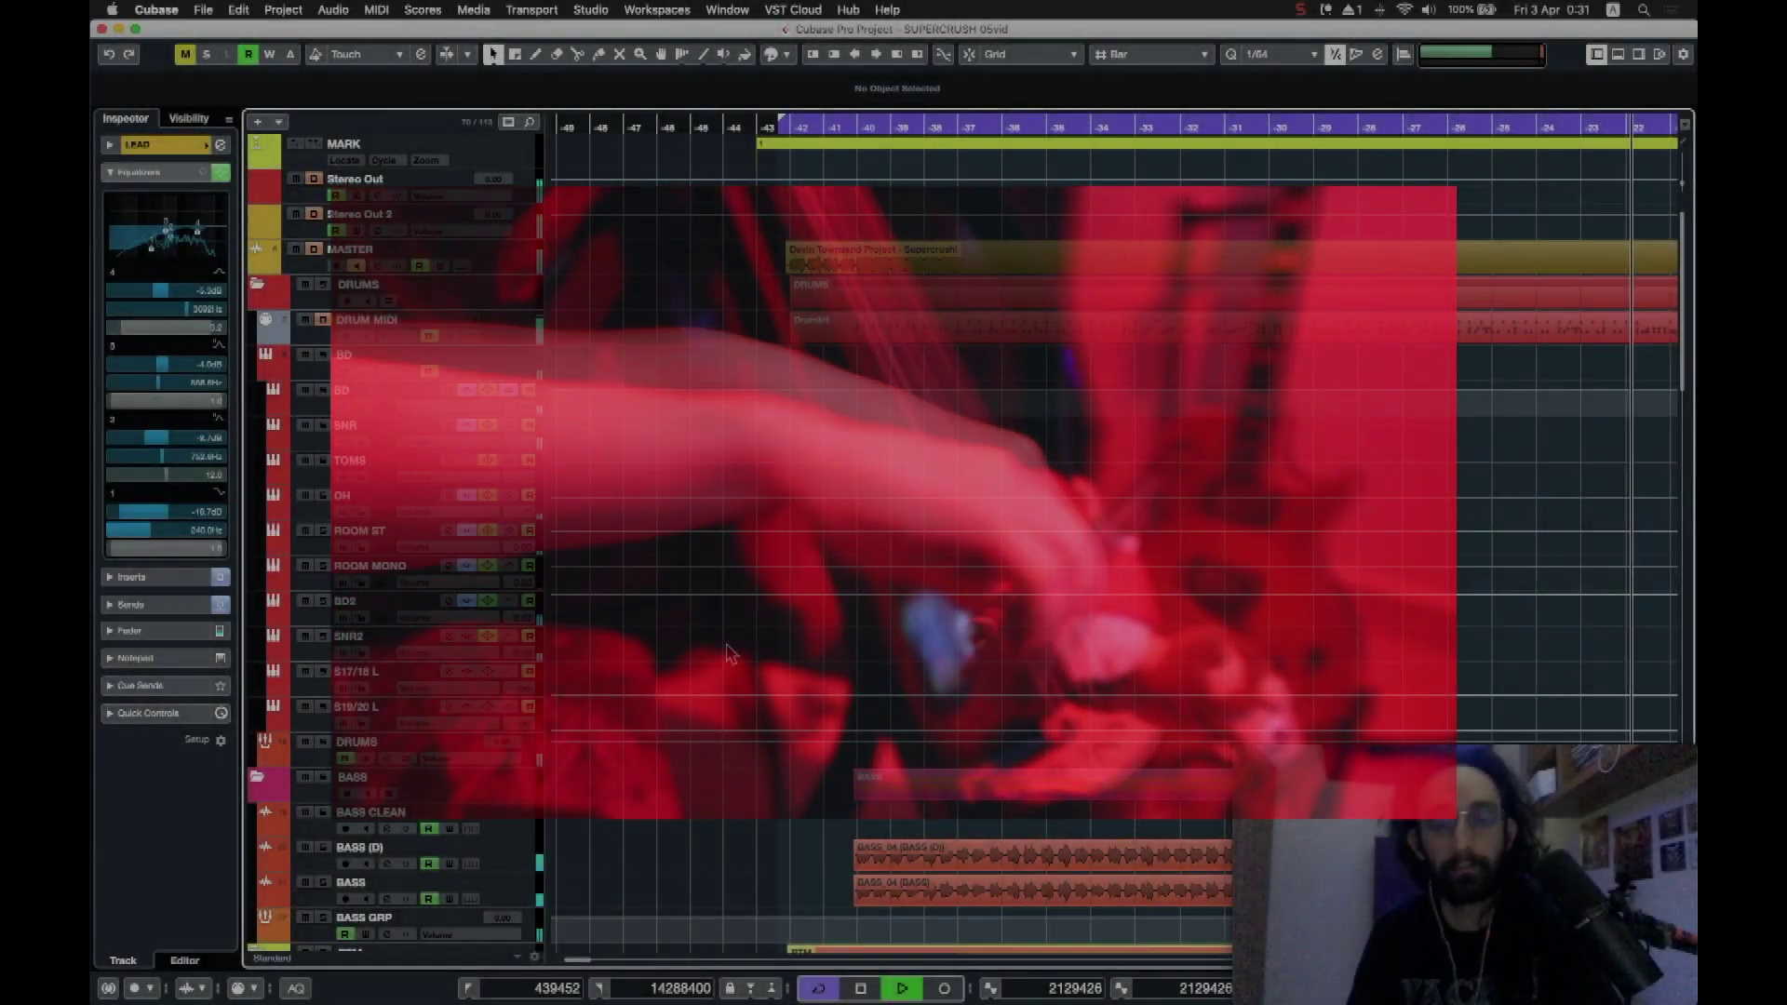
key(space)
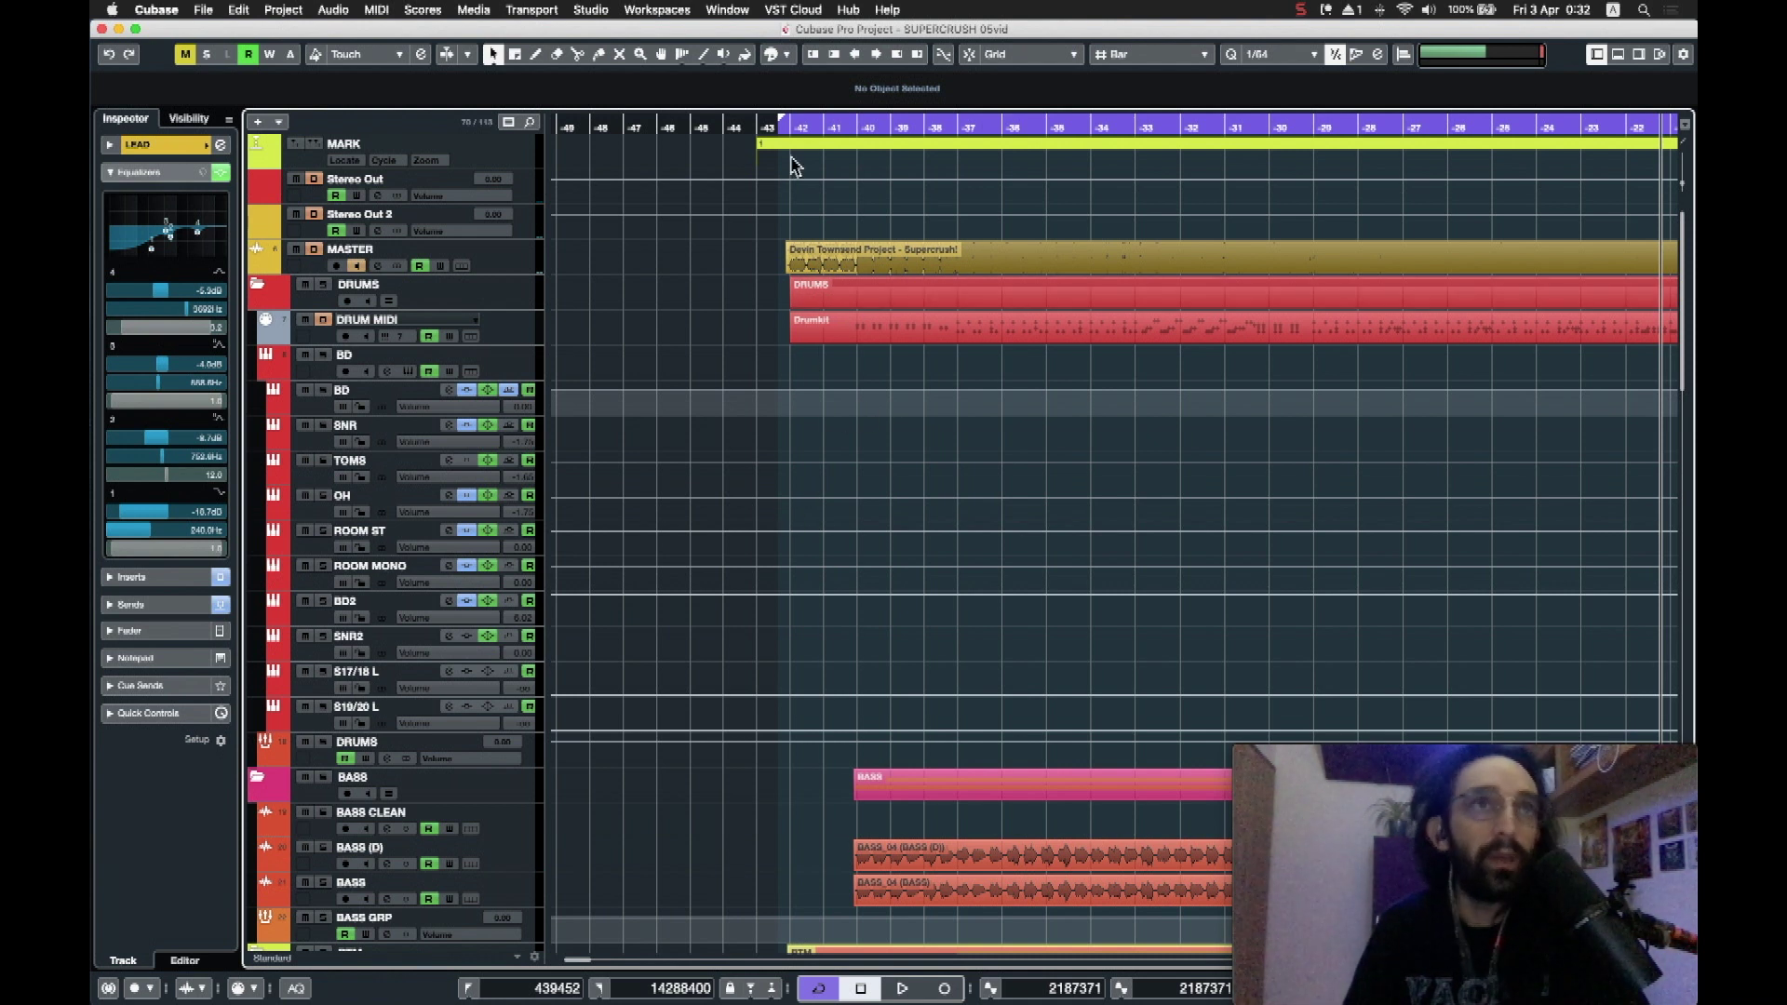
Step: Return the playback cursor to bar -42 and select the BASS (D) and BASS tracks in turn
click(789, 124)
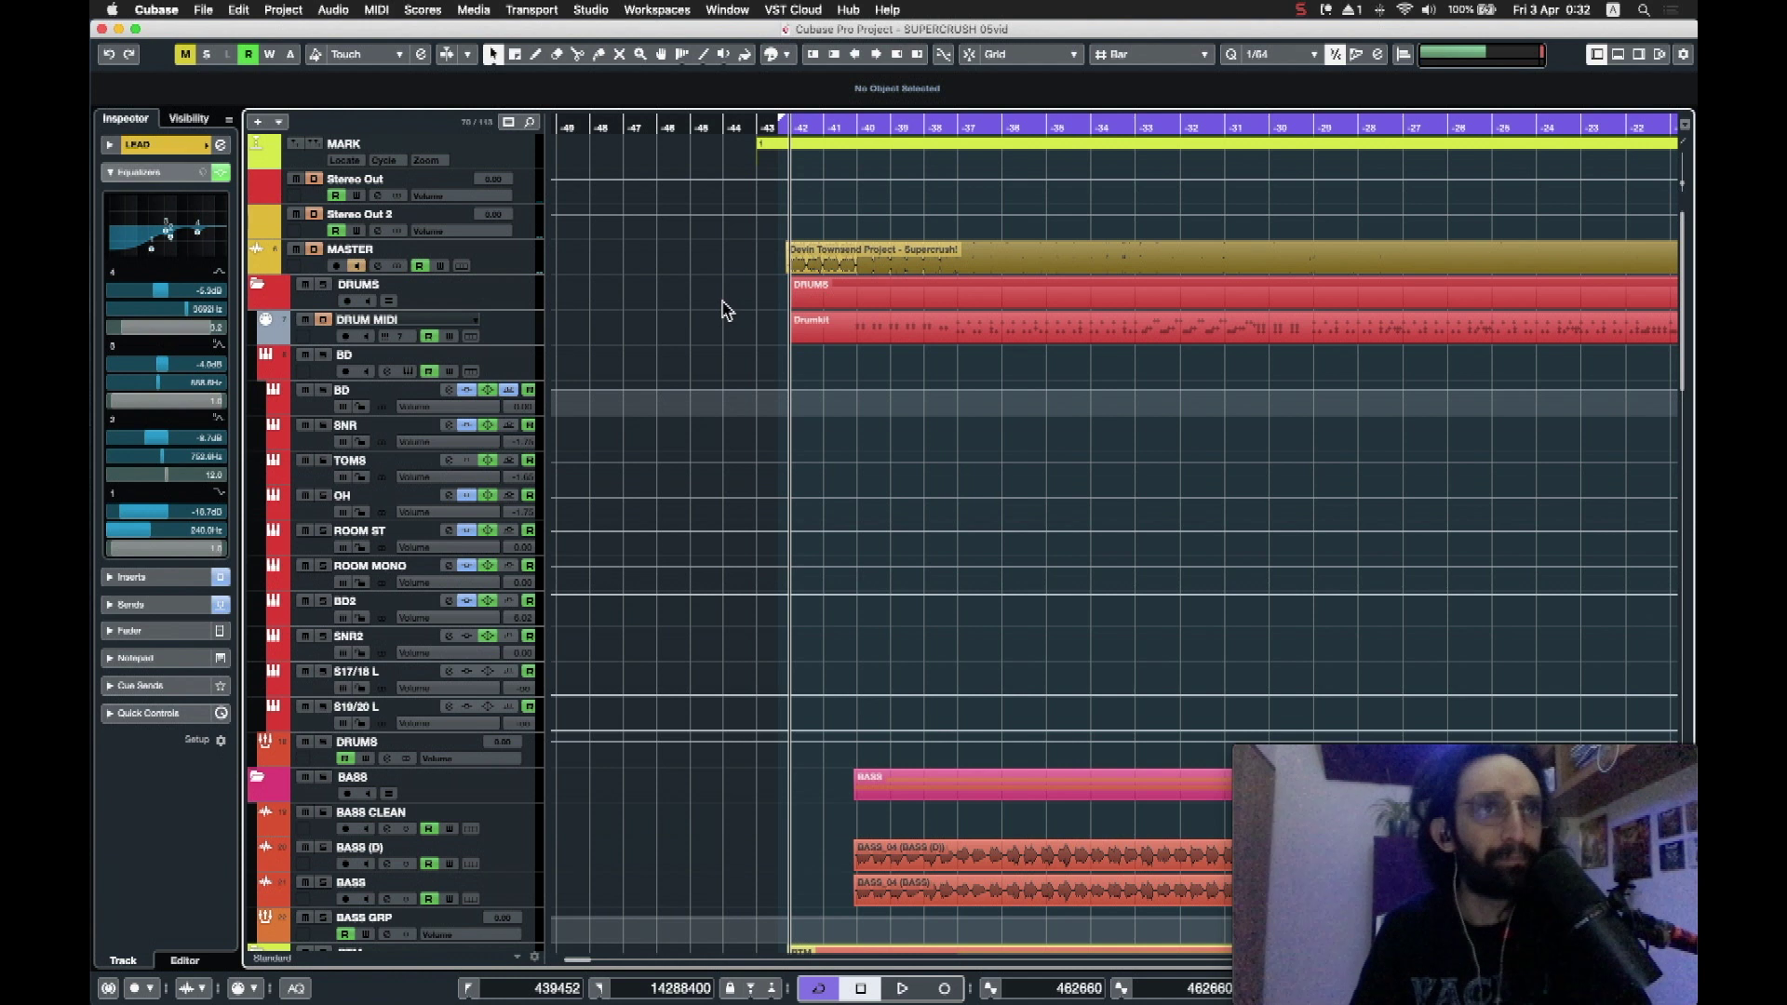
scroll(726, 310, down, 5)
scroll(726, 310, up, 3)
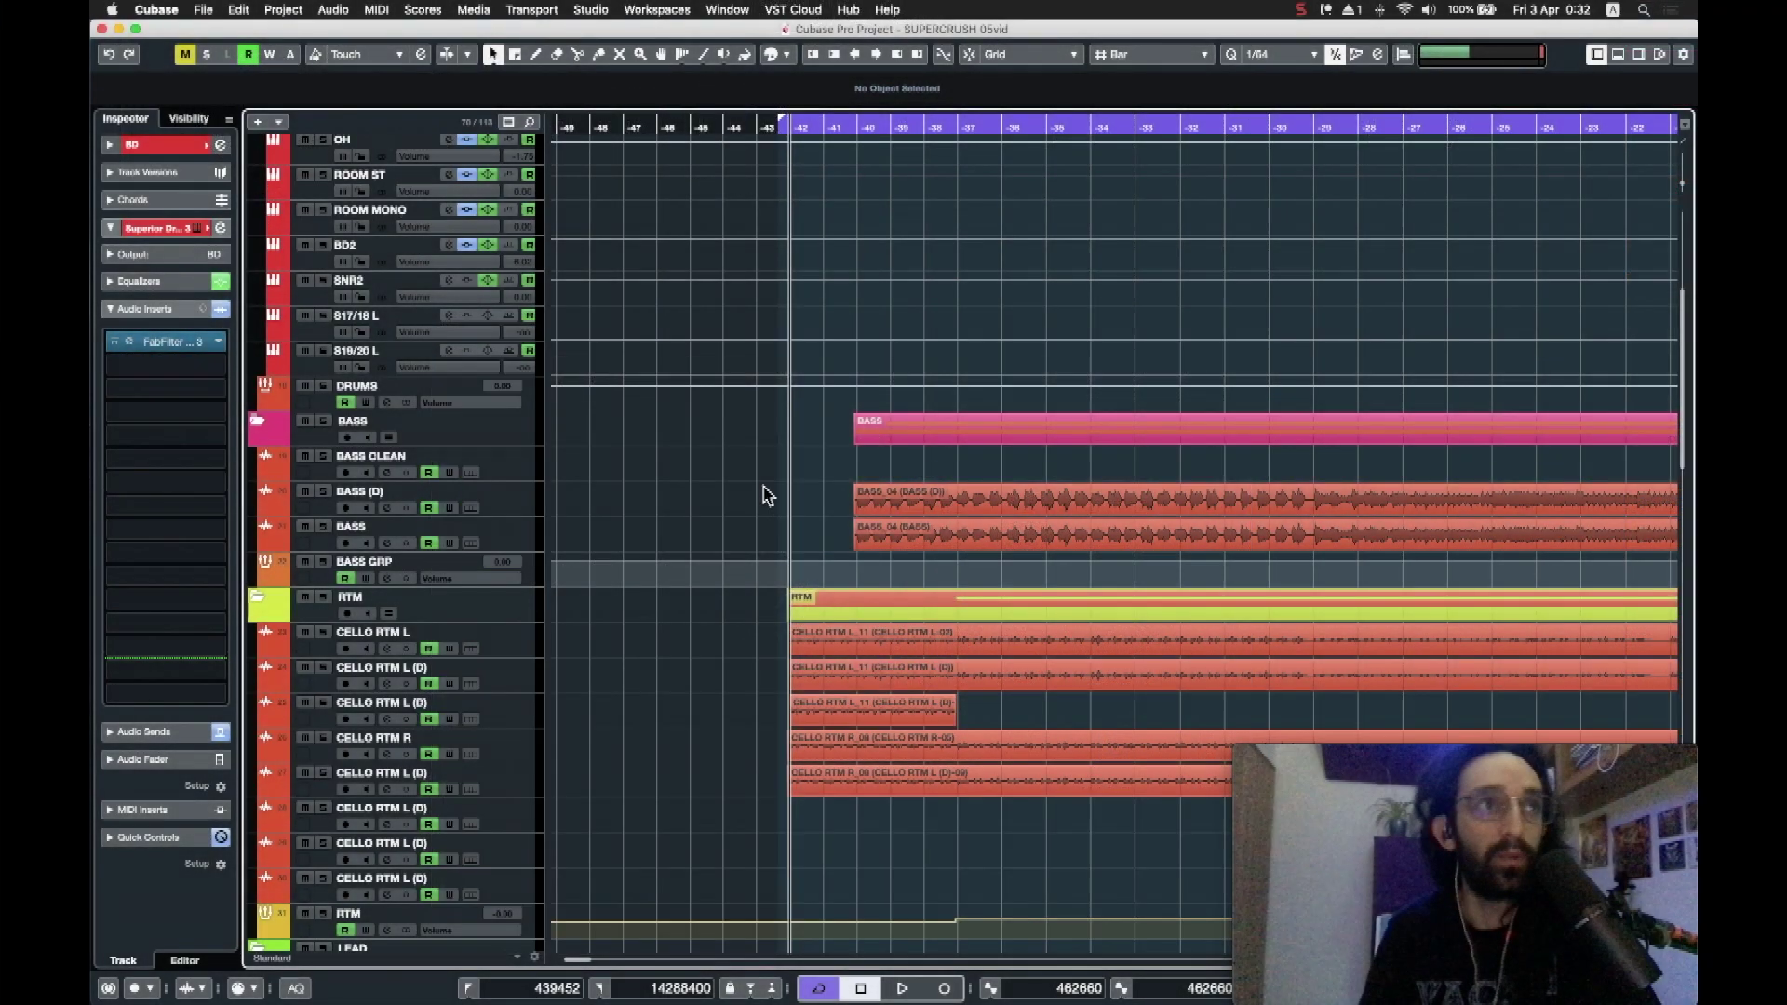
click(511, 505)
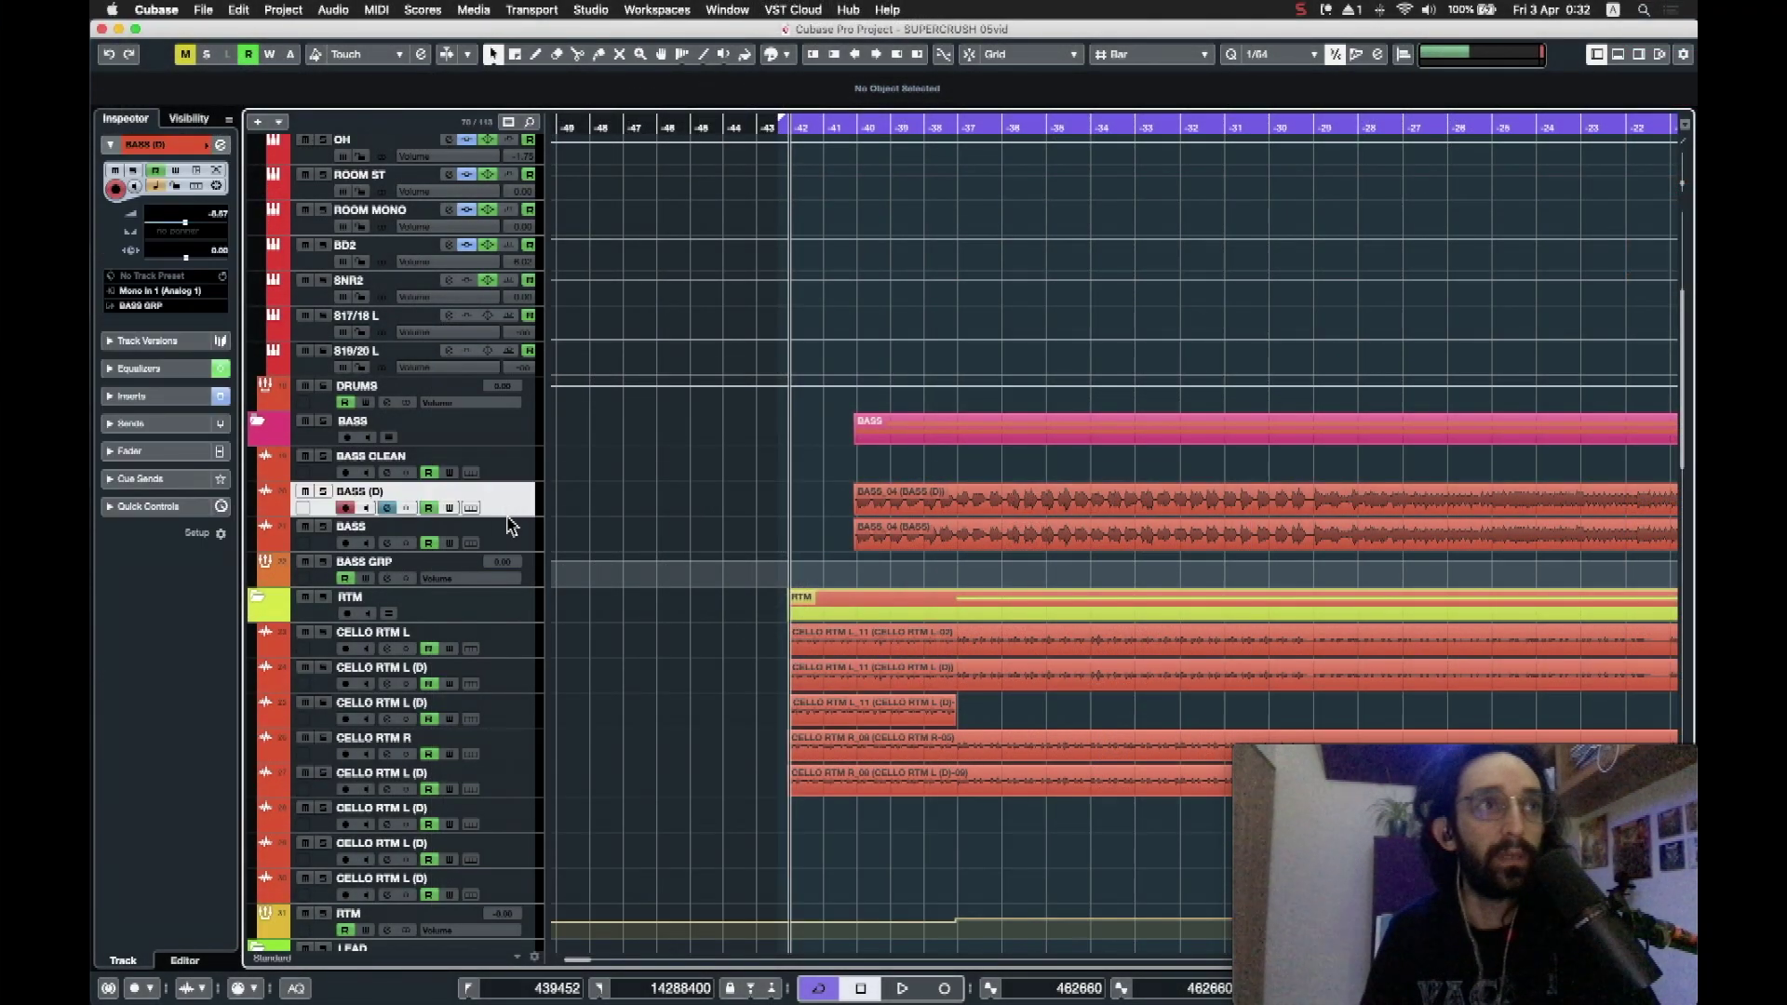
key(Down)
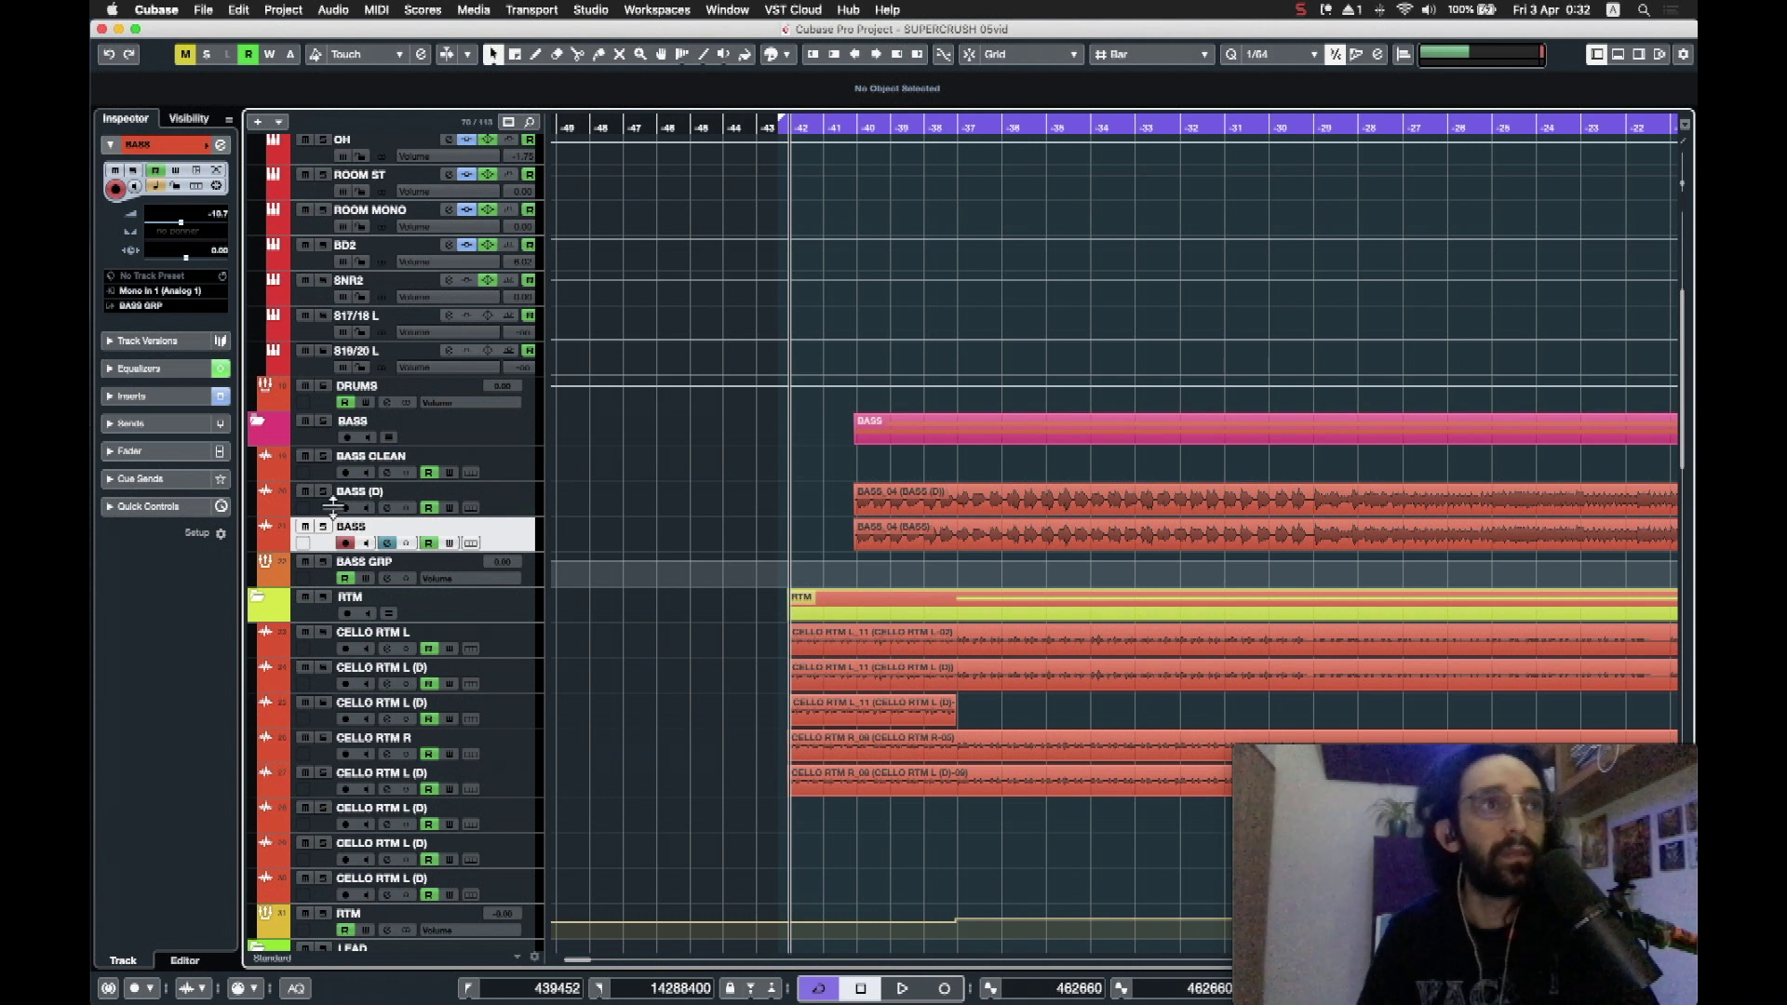
Step: Solo the BASS folder and the DRUMS group, and play them from the bass entry just before bar -40
click(323, 421)
click(323, 387)
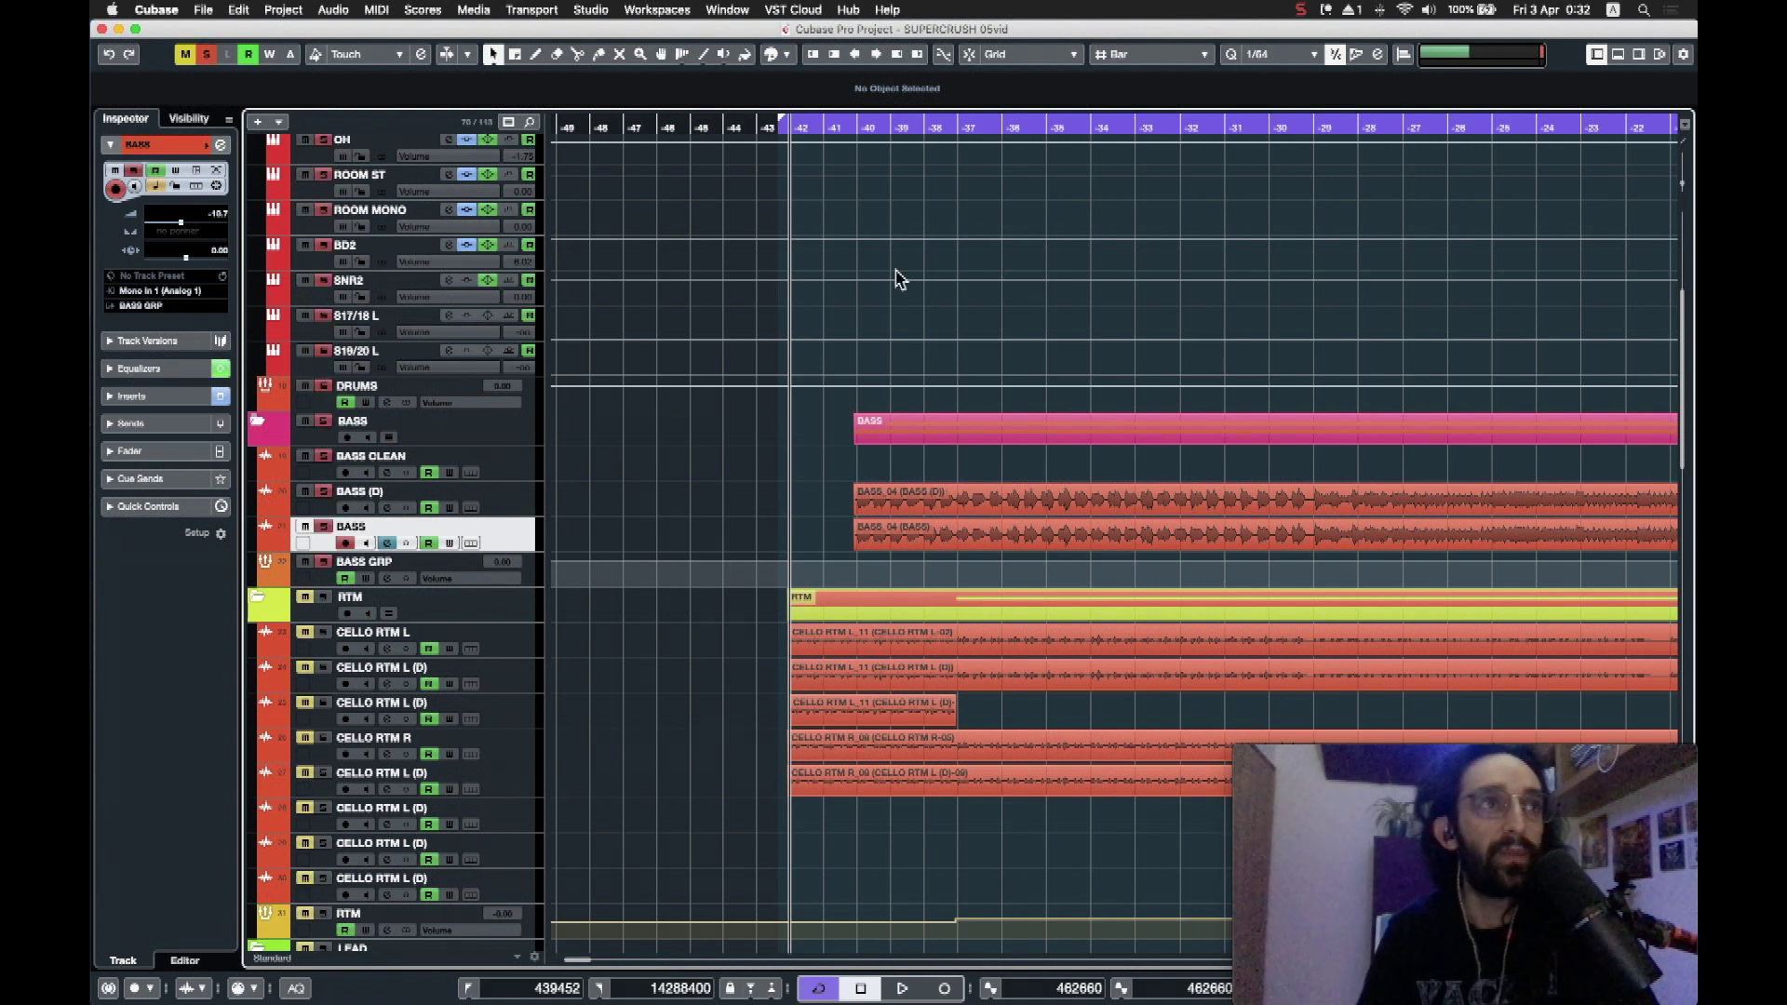
click(849, 131)
key(space)
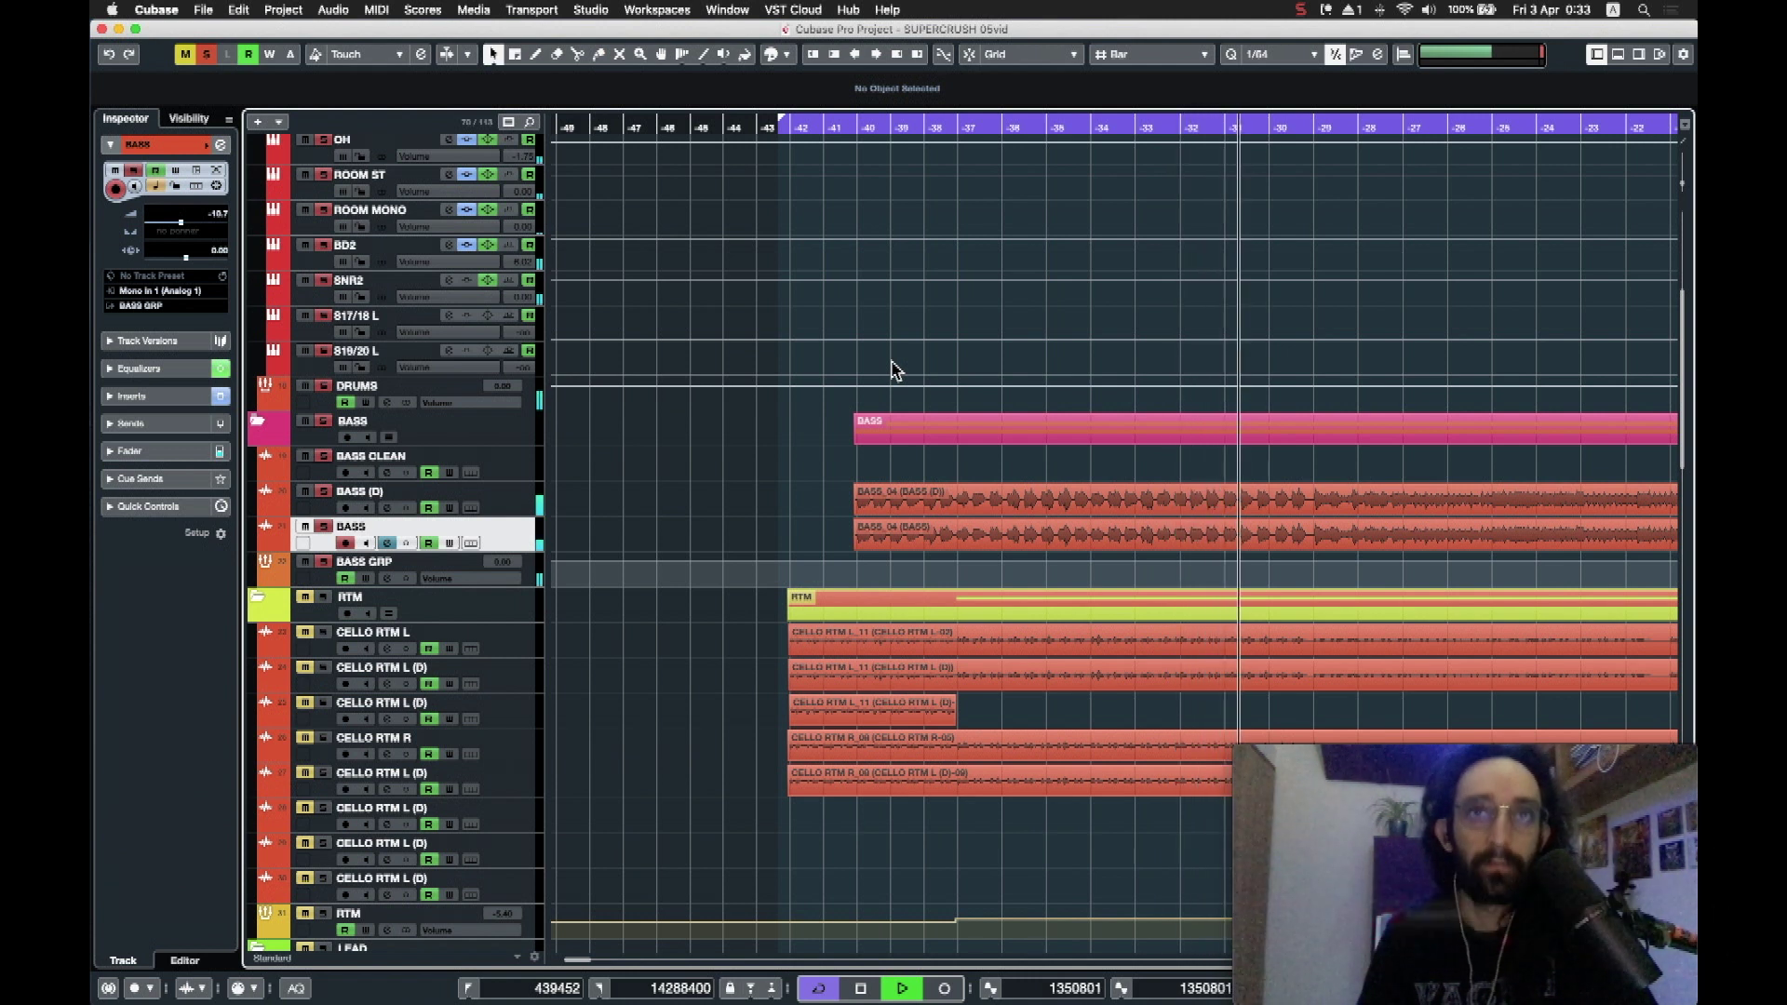
key(space)
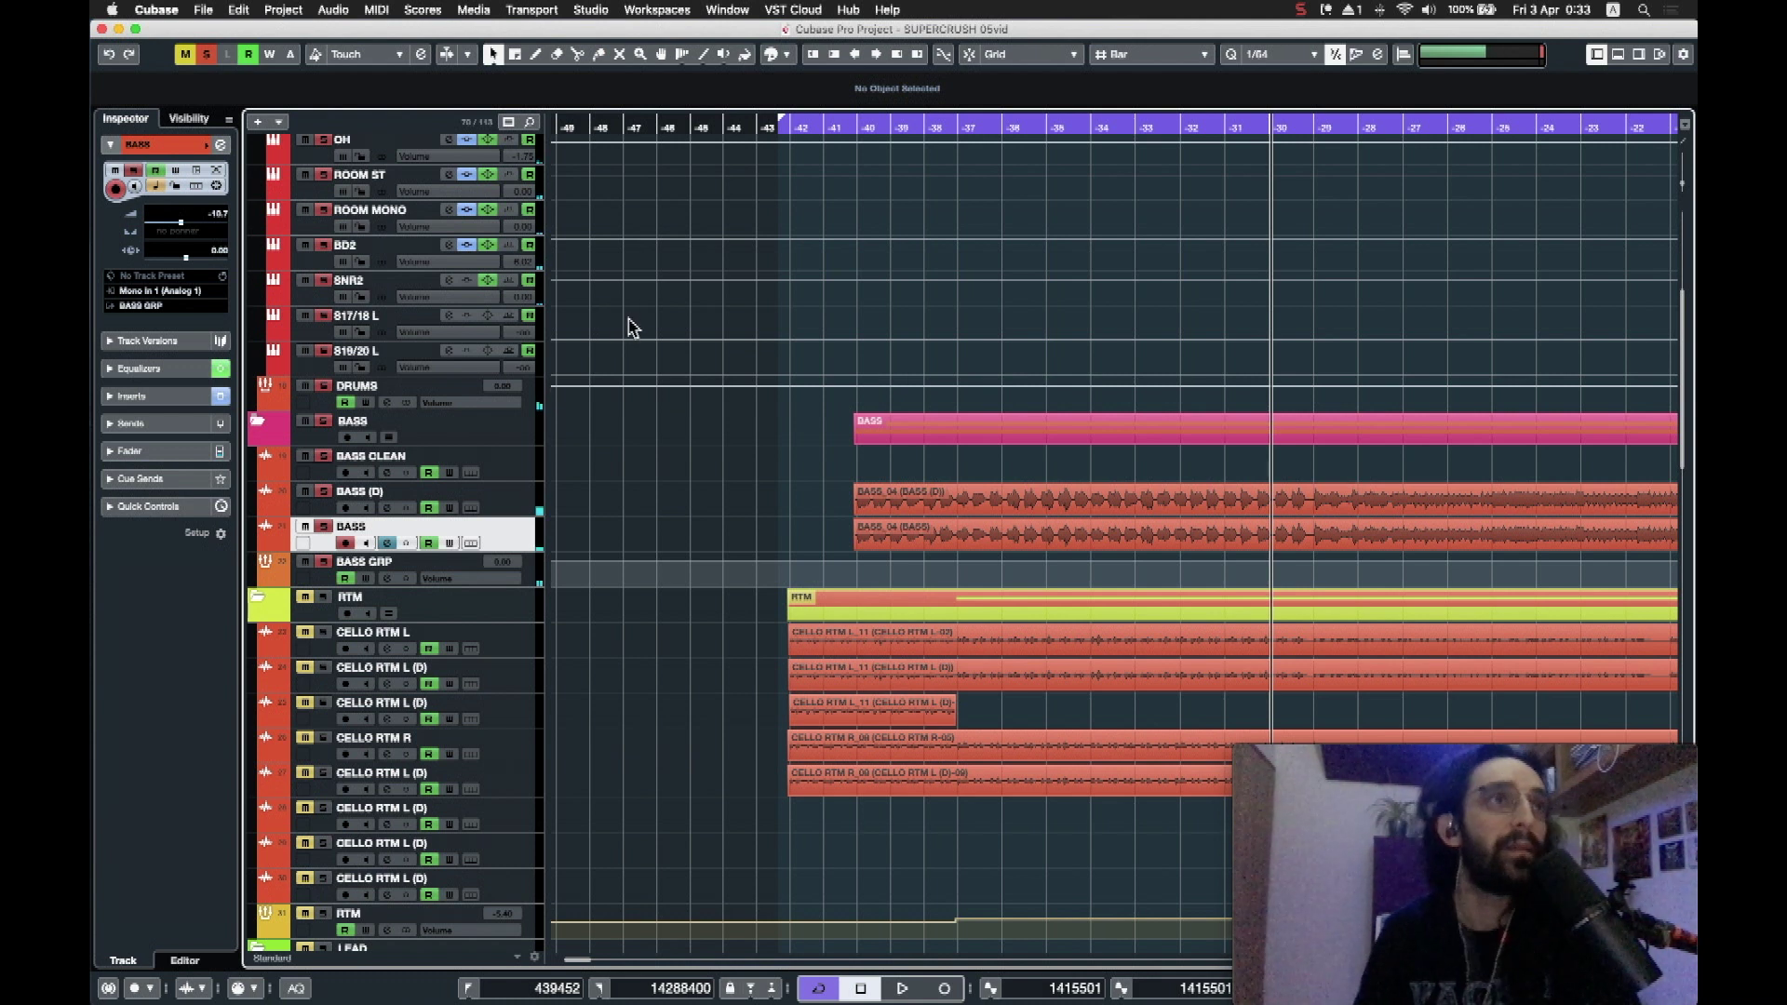
Step: Clear all active solos and solo the RTM folder containing the rhythm cello tracks
scroll(705, 325, up, 4)
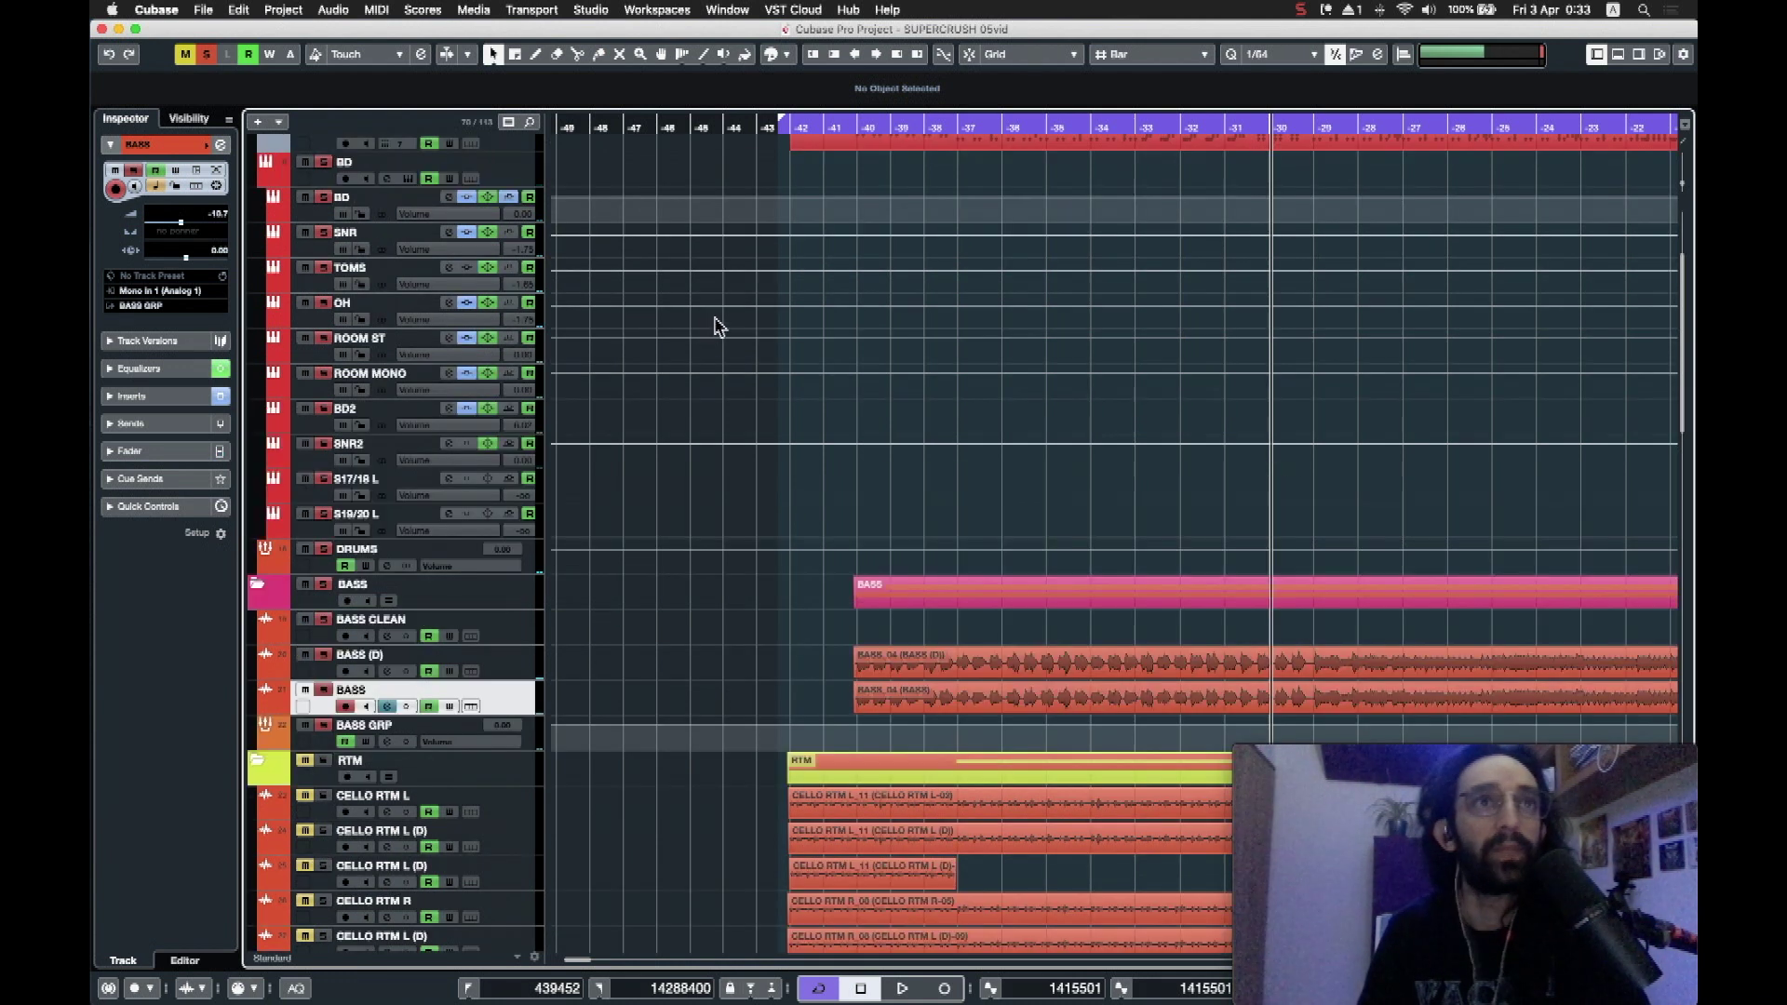
click(208, 56)
scroll(679, 611, down, 4)
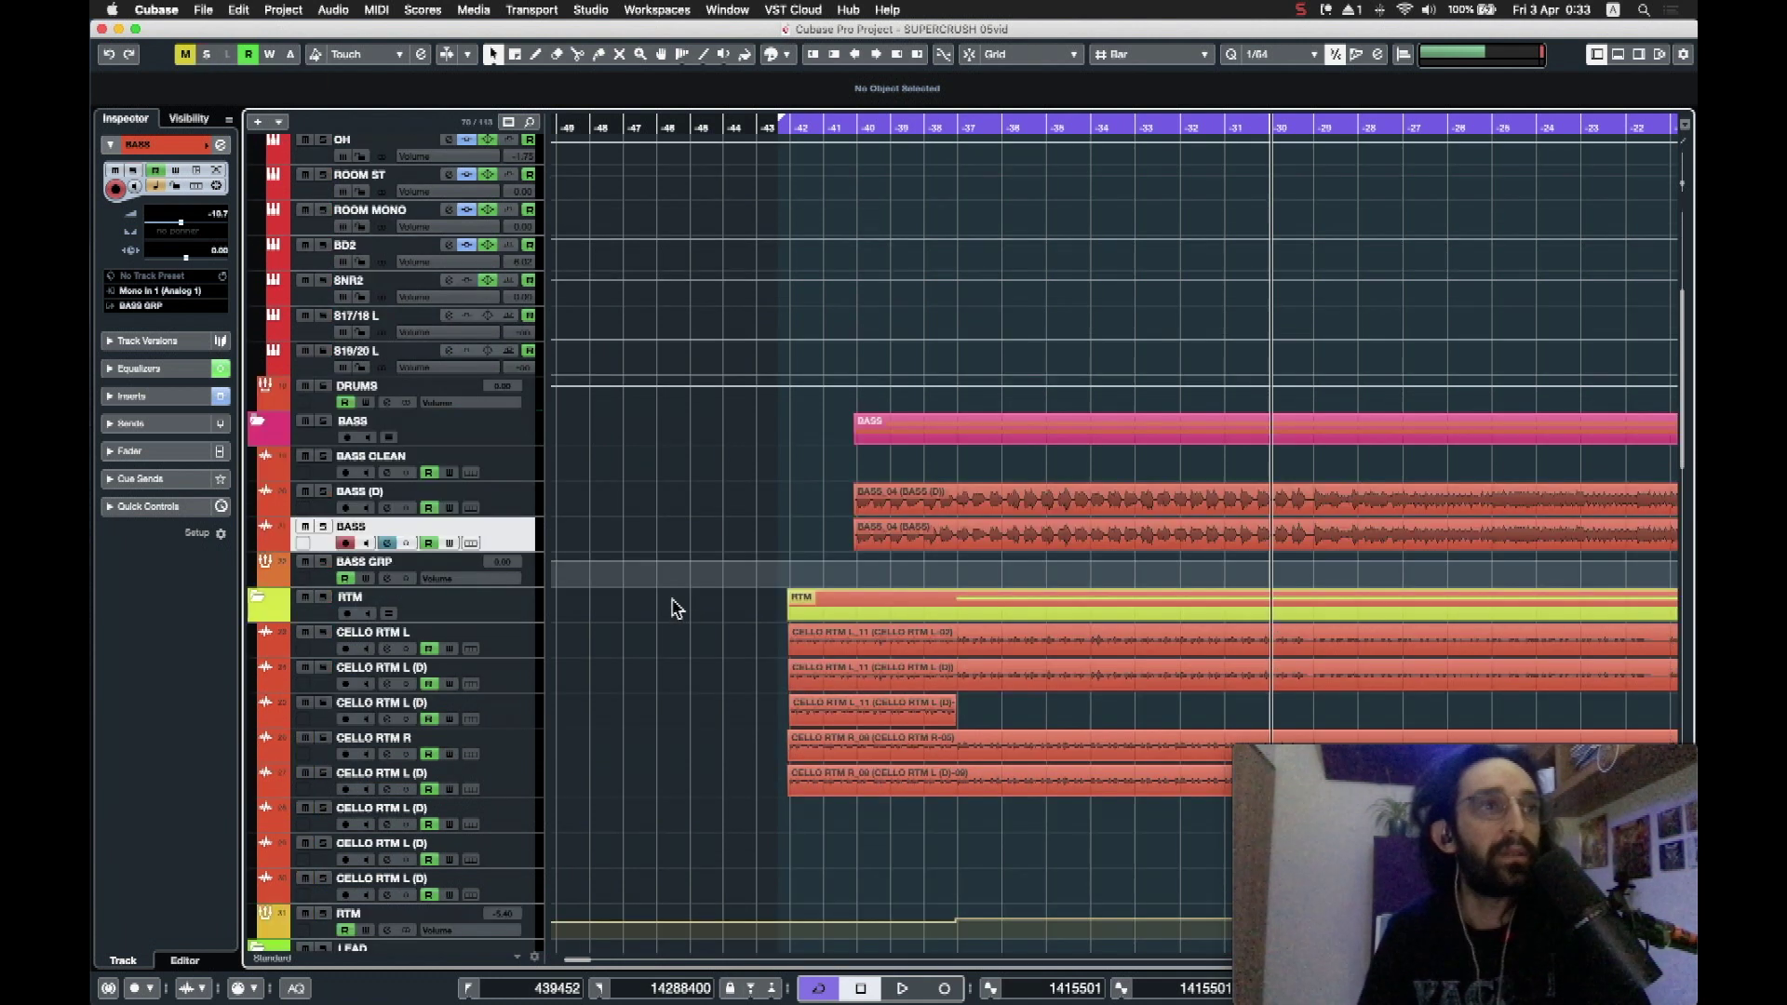
scroll(677, 615, down, 4)
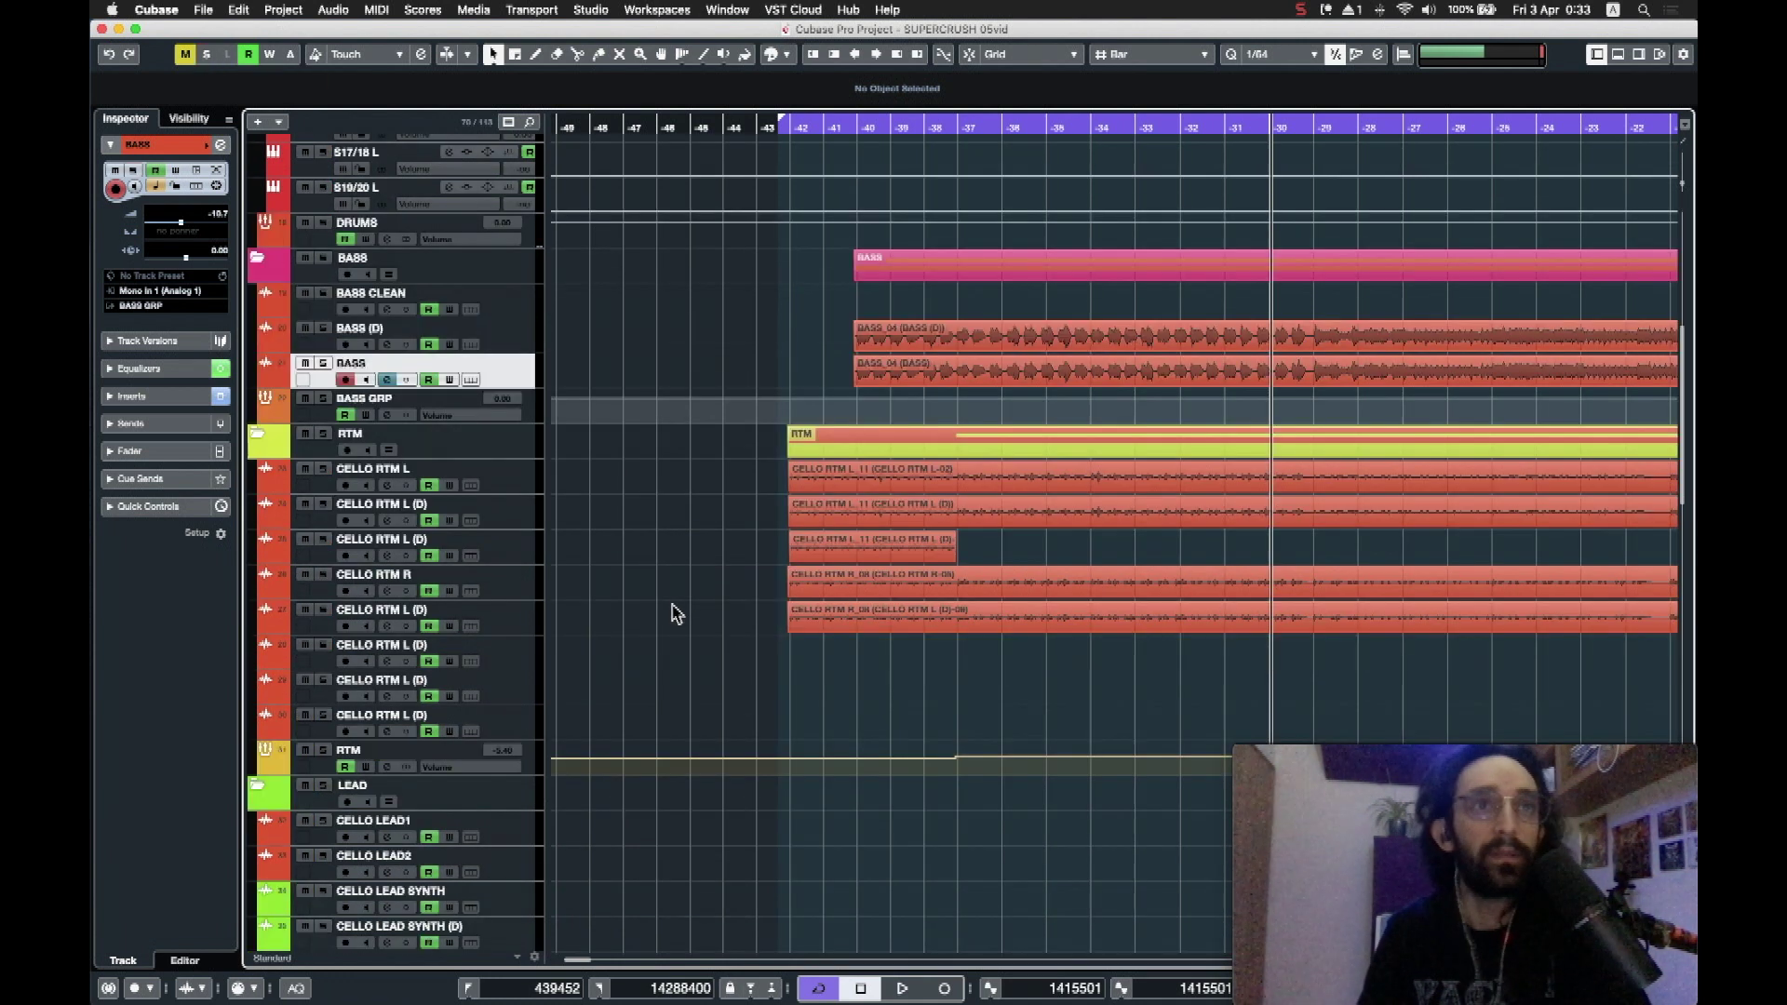
click(324, 435)
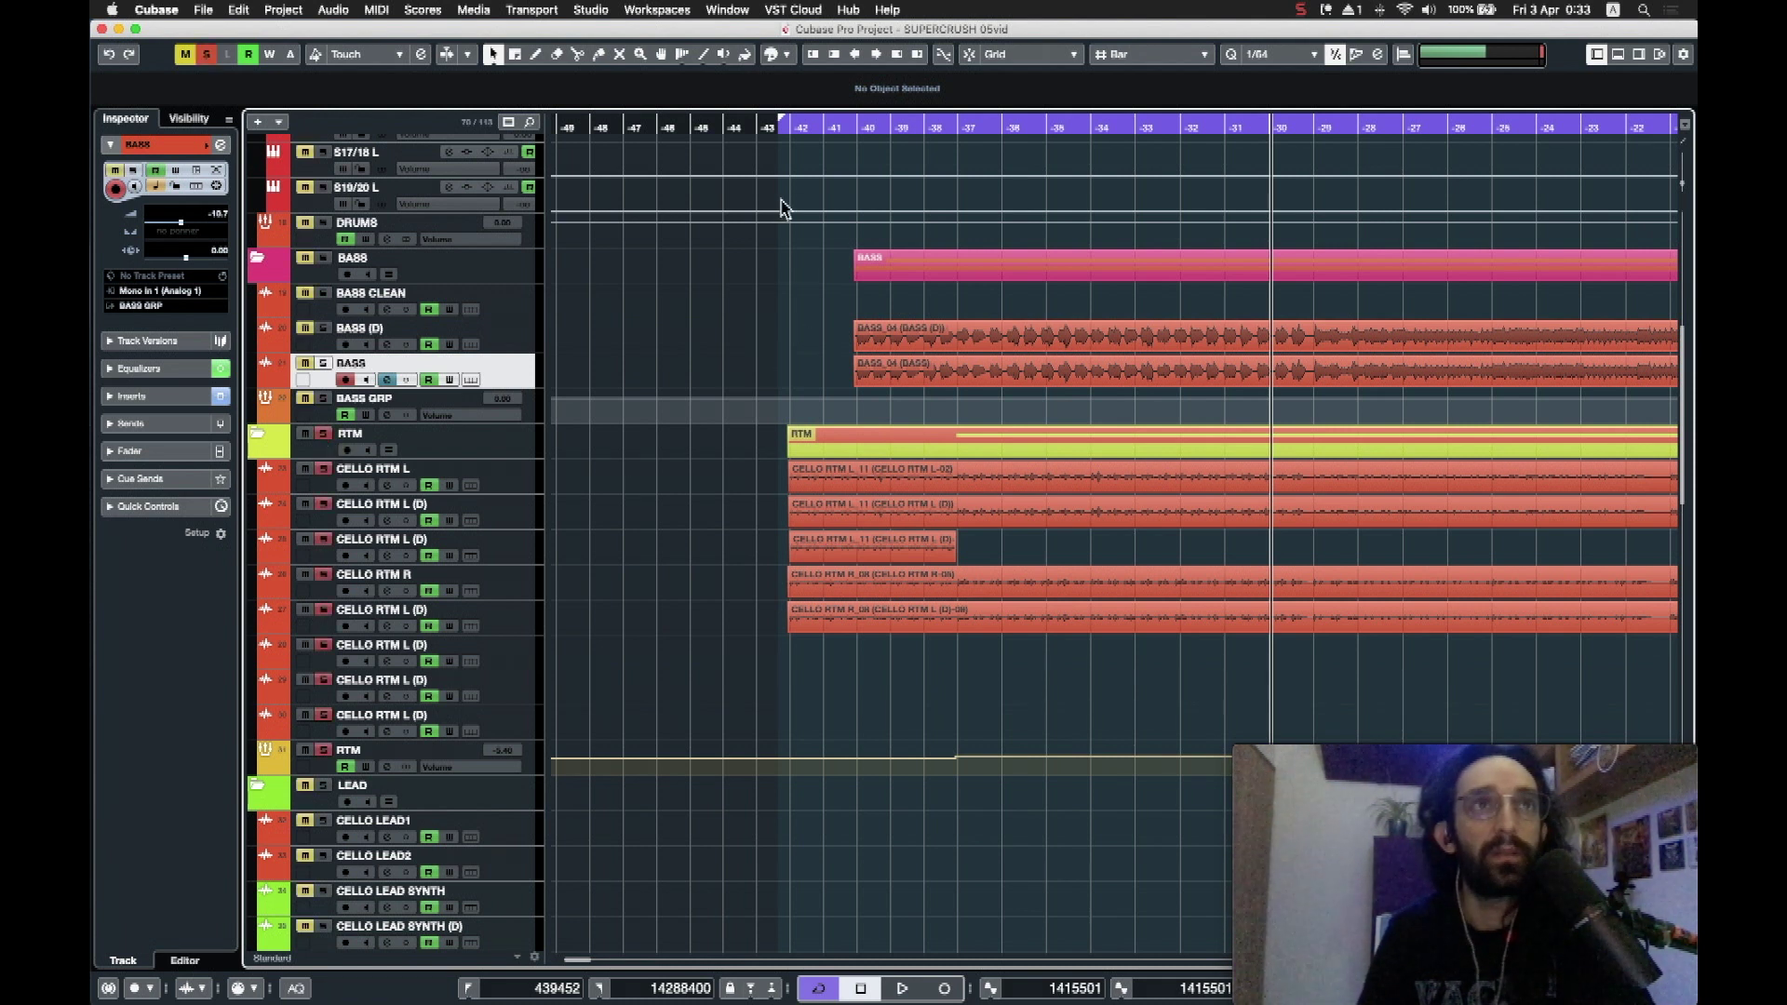
Step: Place the playback cursor just before the rhythm cello clips near bar -42 and play the soloed RTM tracks
click(789, 127)
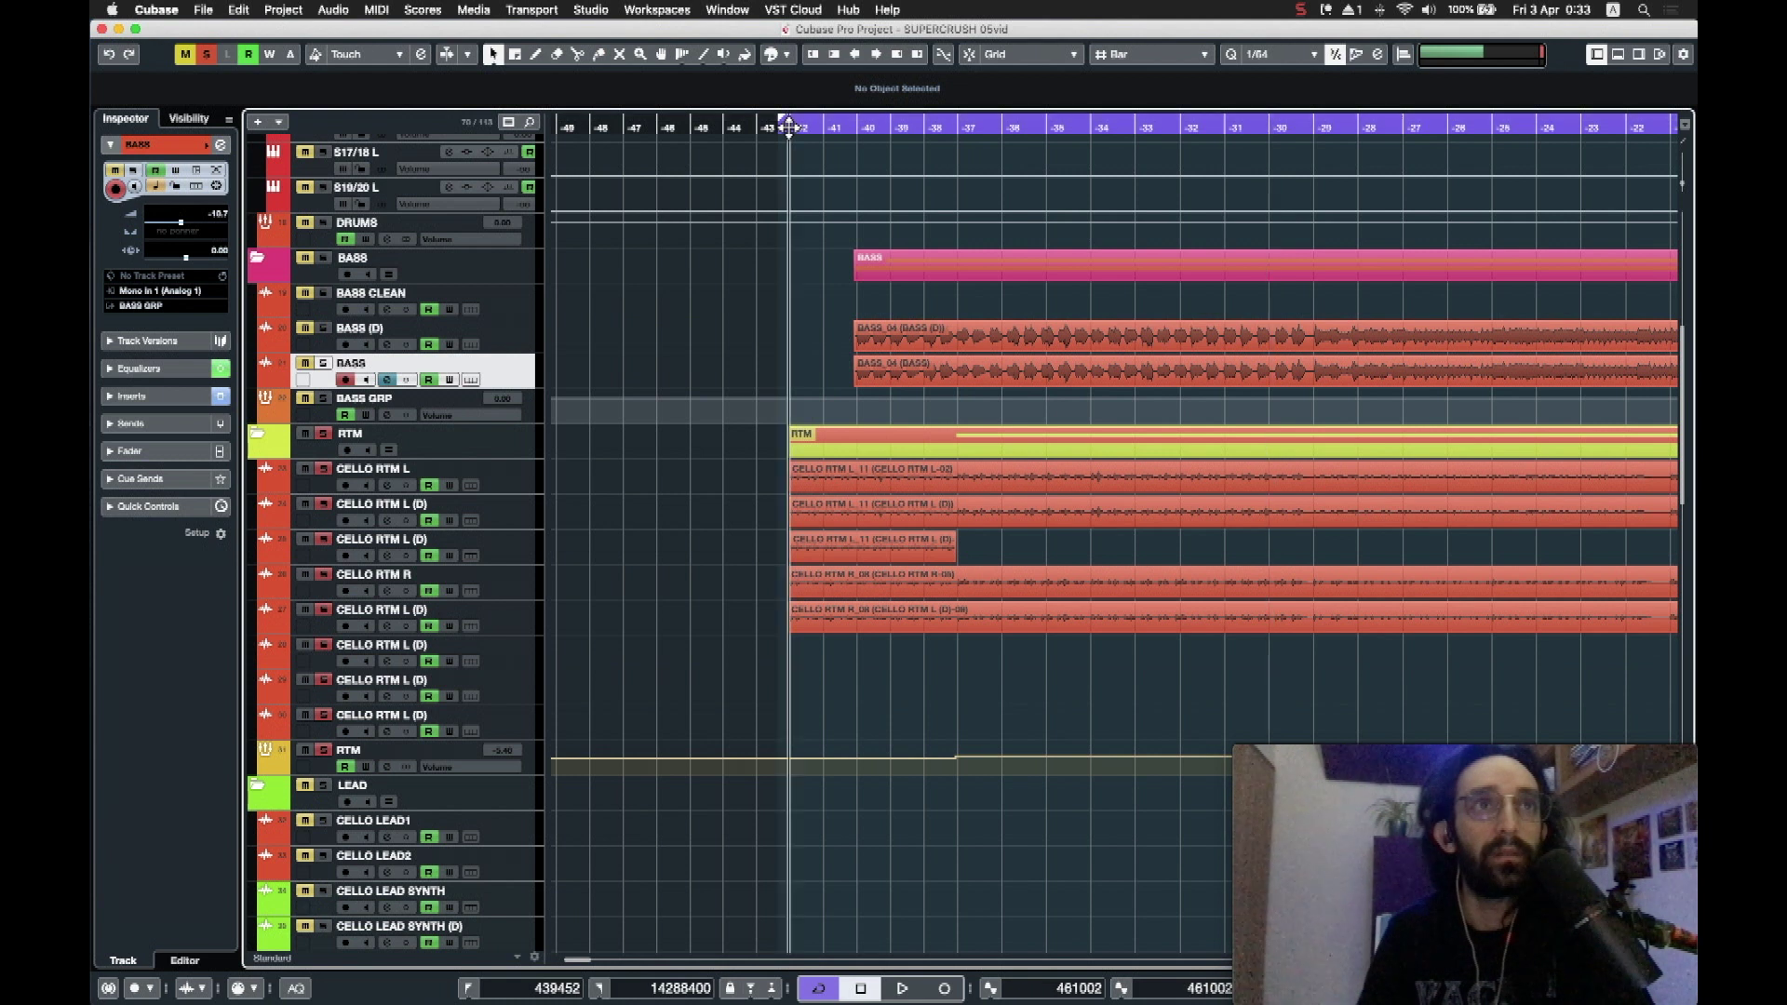
key(h)
key(h)
key(h)
key(h)
key(h)
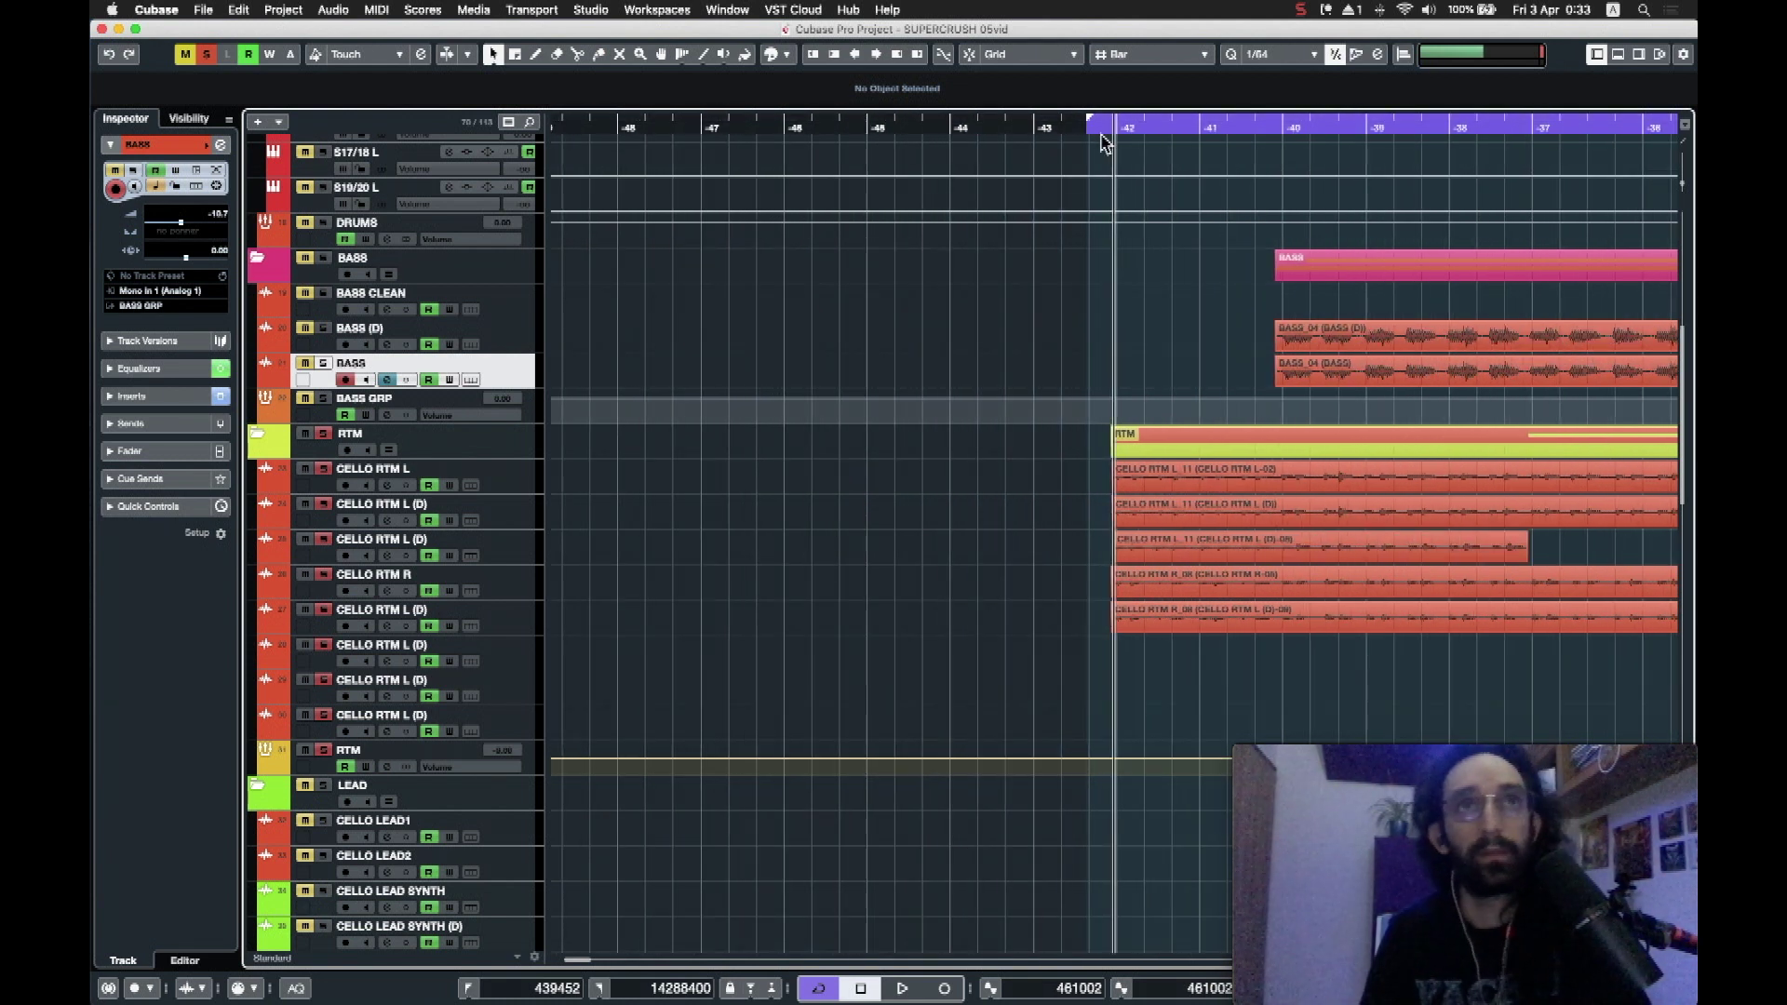
drag(1101, 127, 1098, 128)
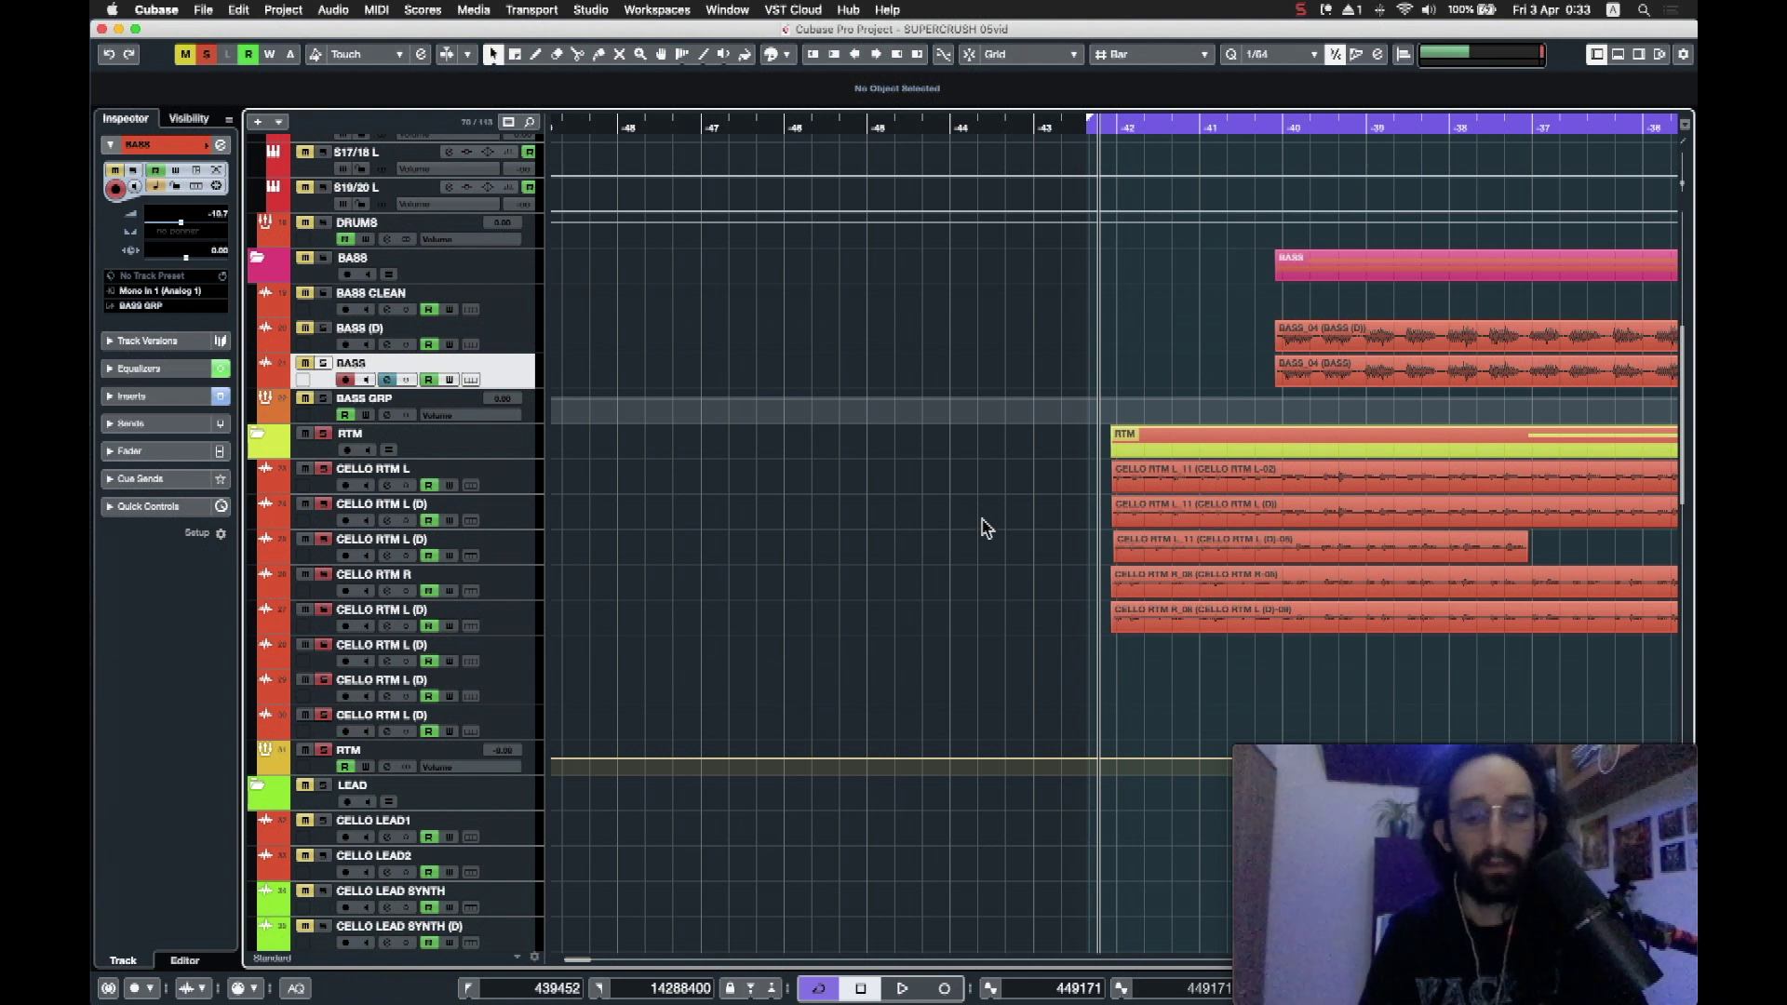
key(g)
key(g)
key(g)
key(g)
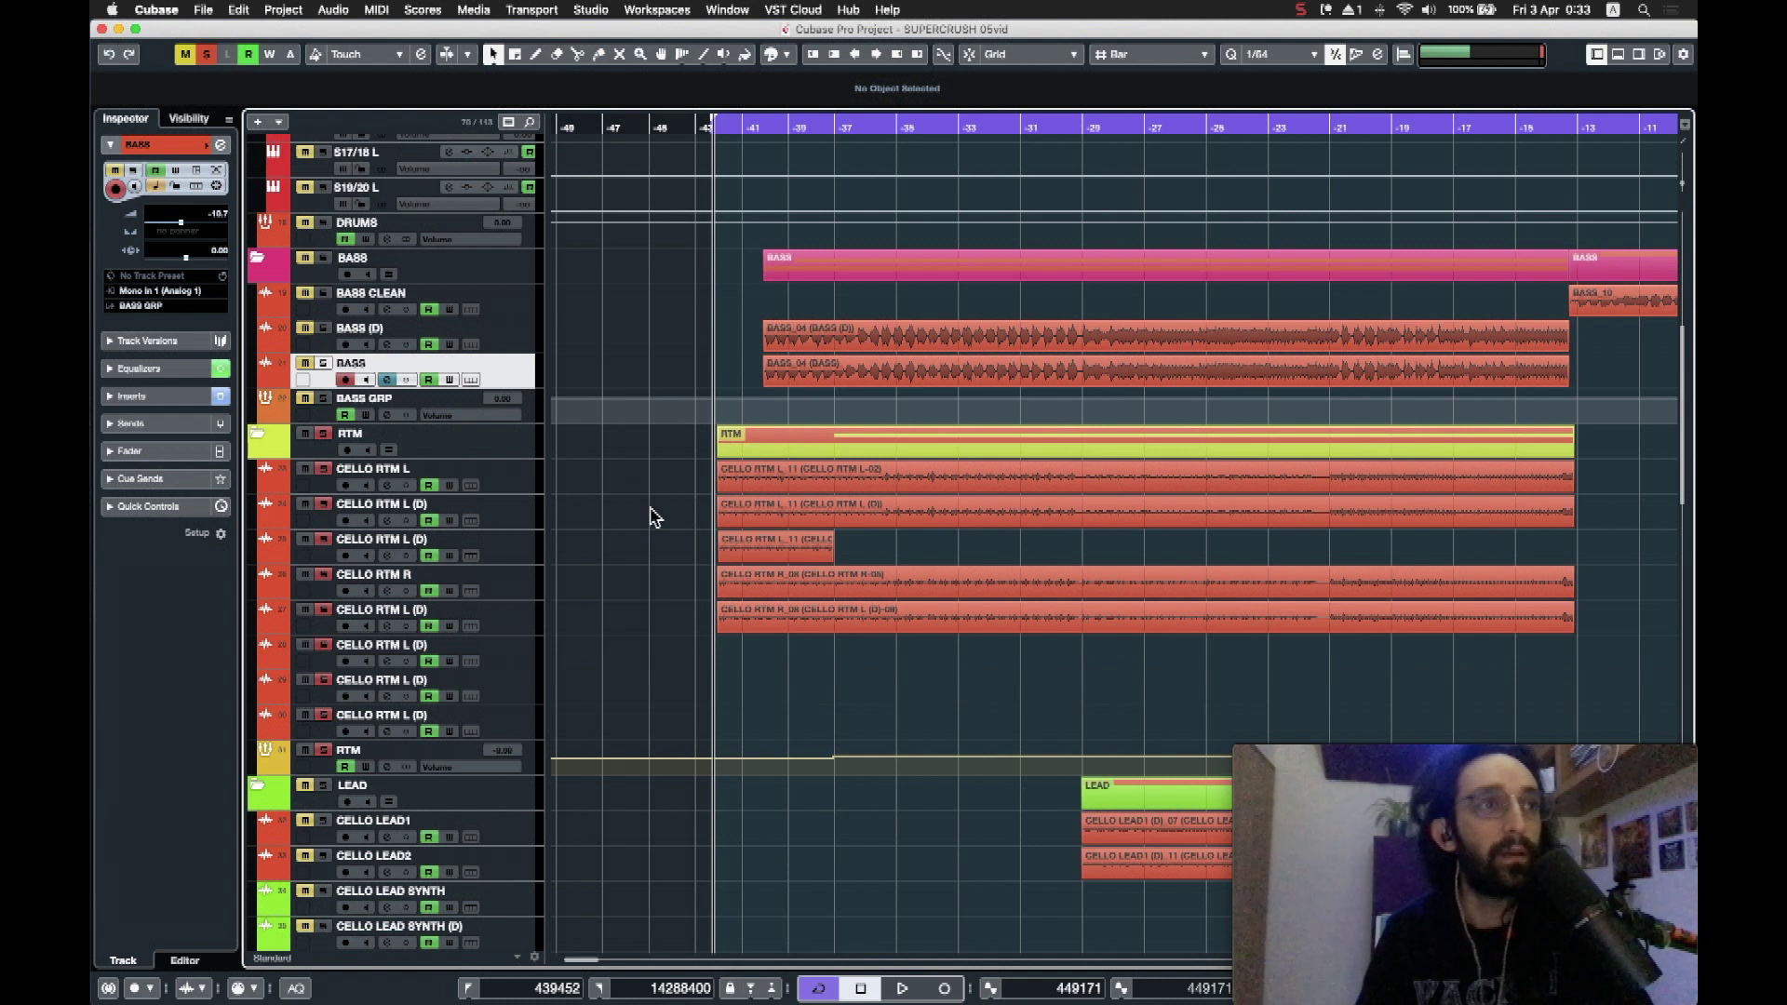
key(space)
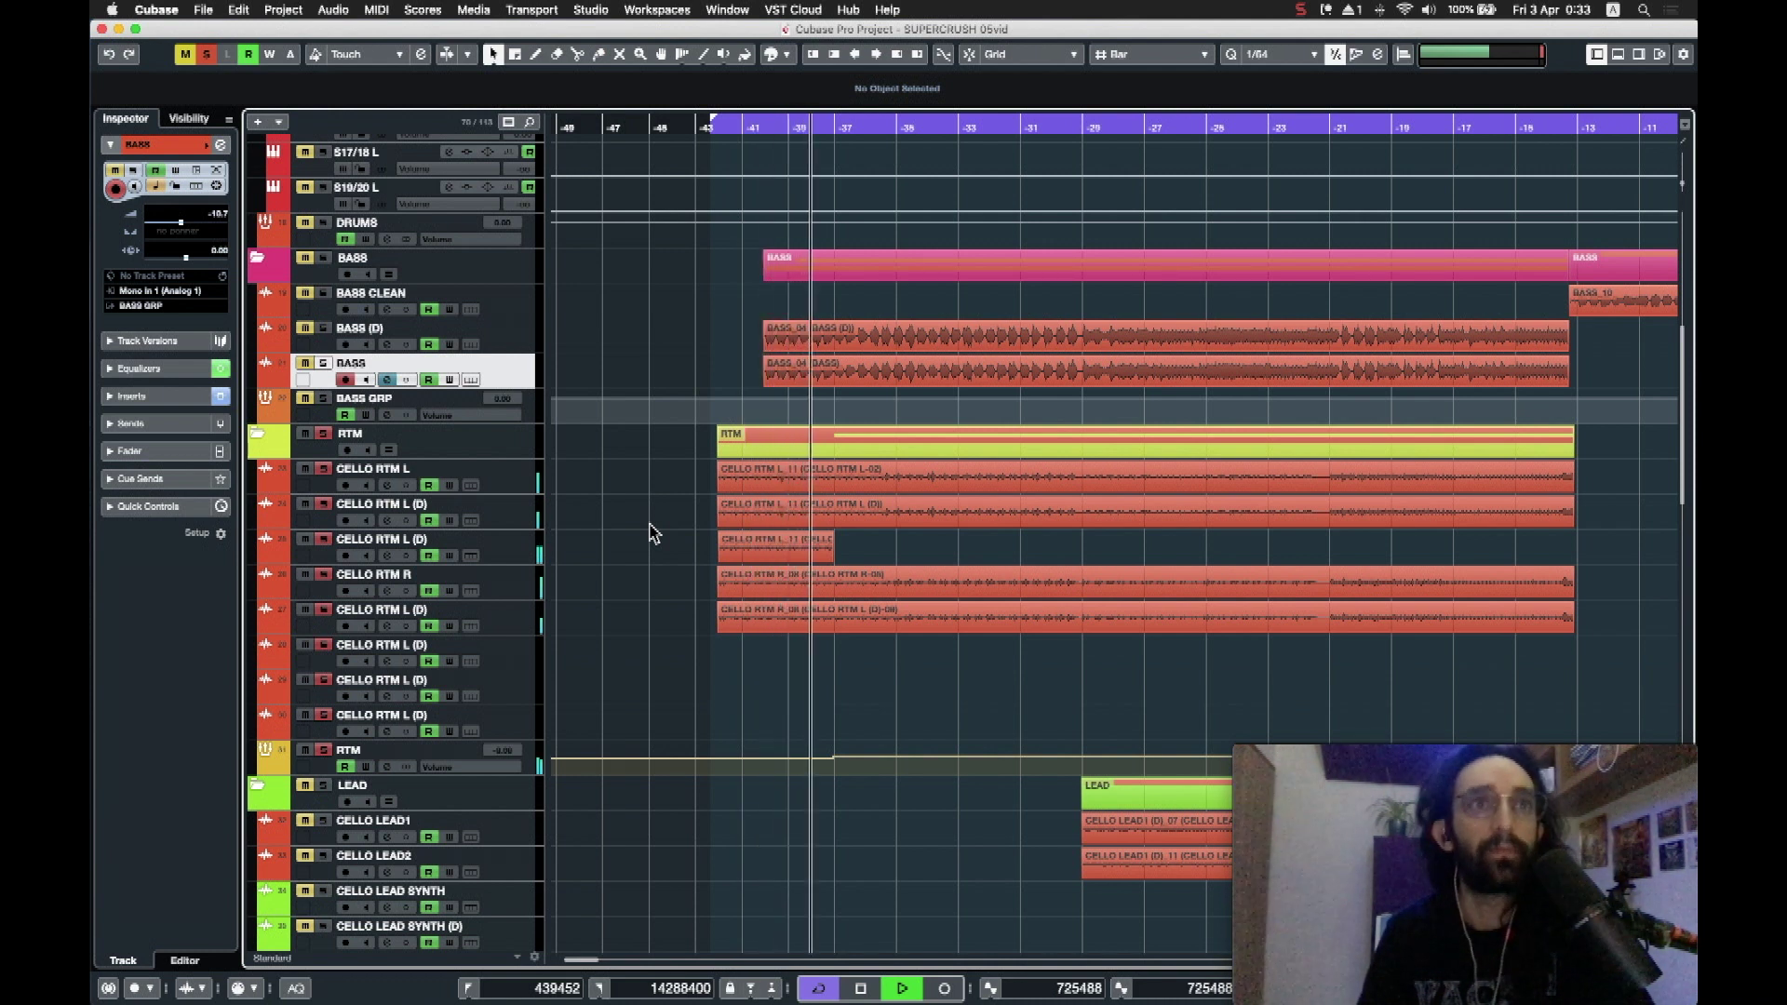
Step: Stop playback and bypass the equalizer and inserts of the RTM group channel
key(space)
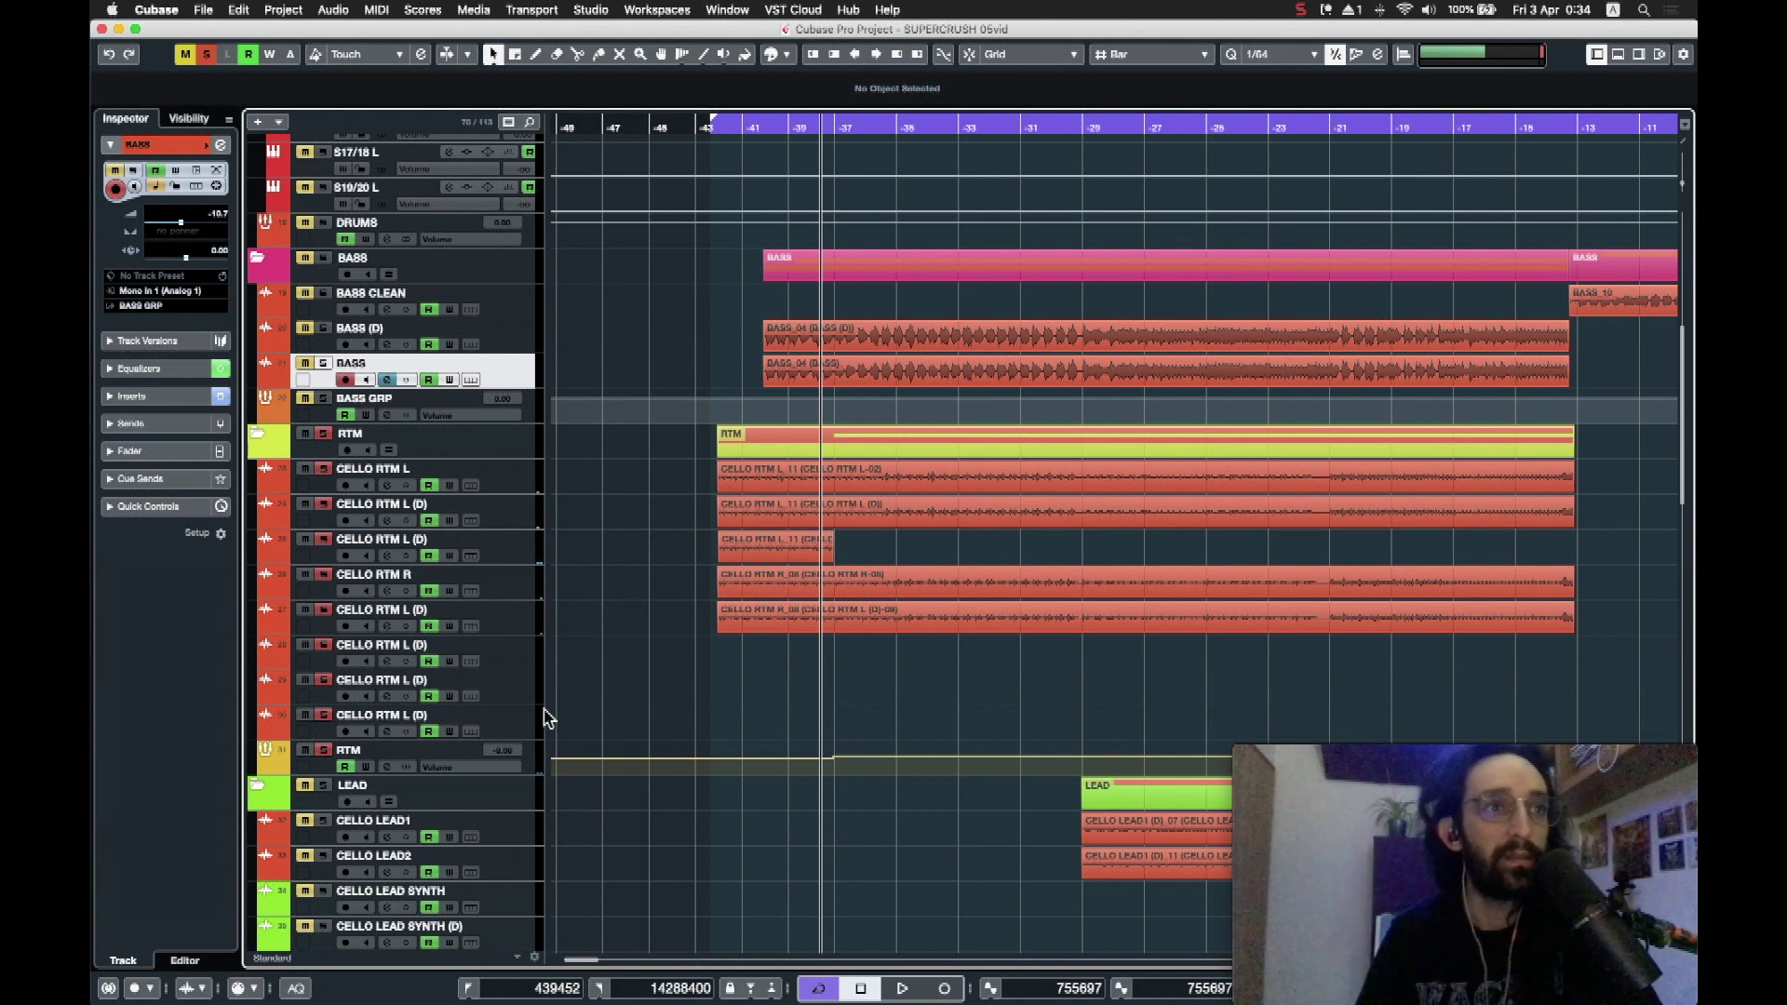
click(528, 763)
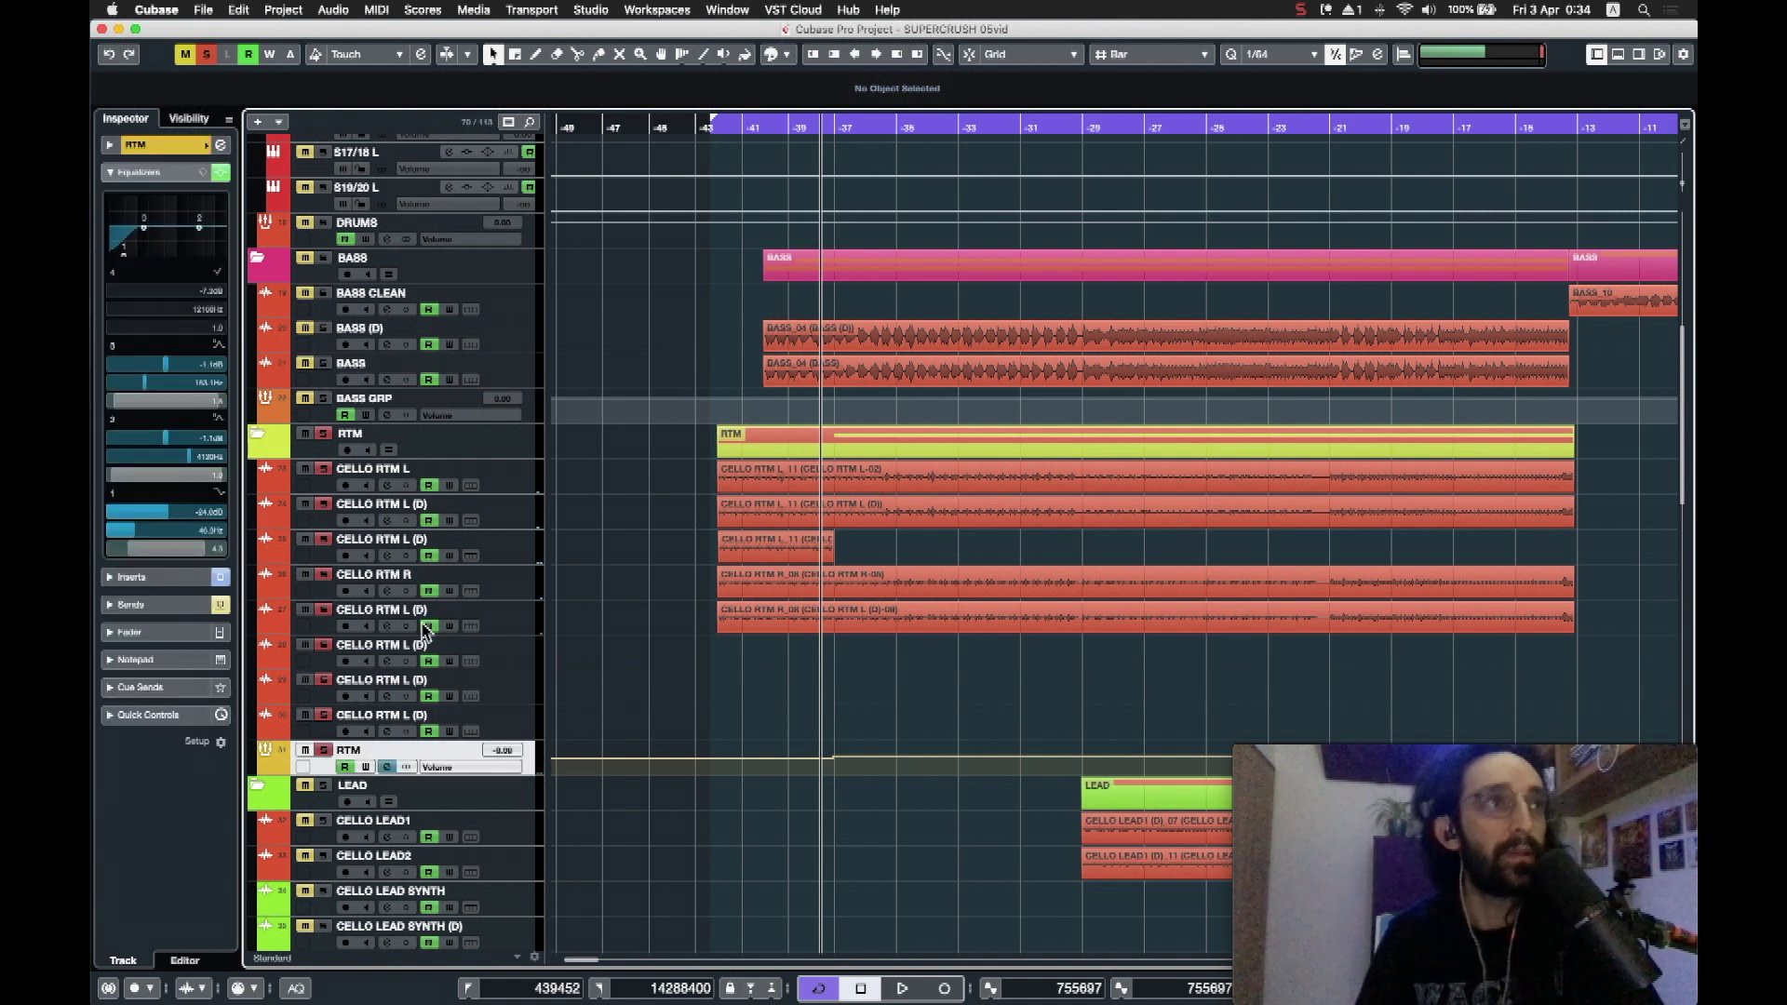
click(177, 176)
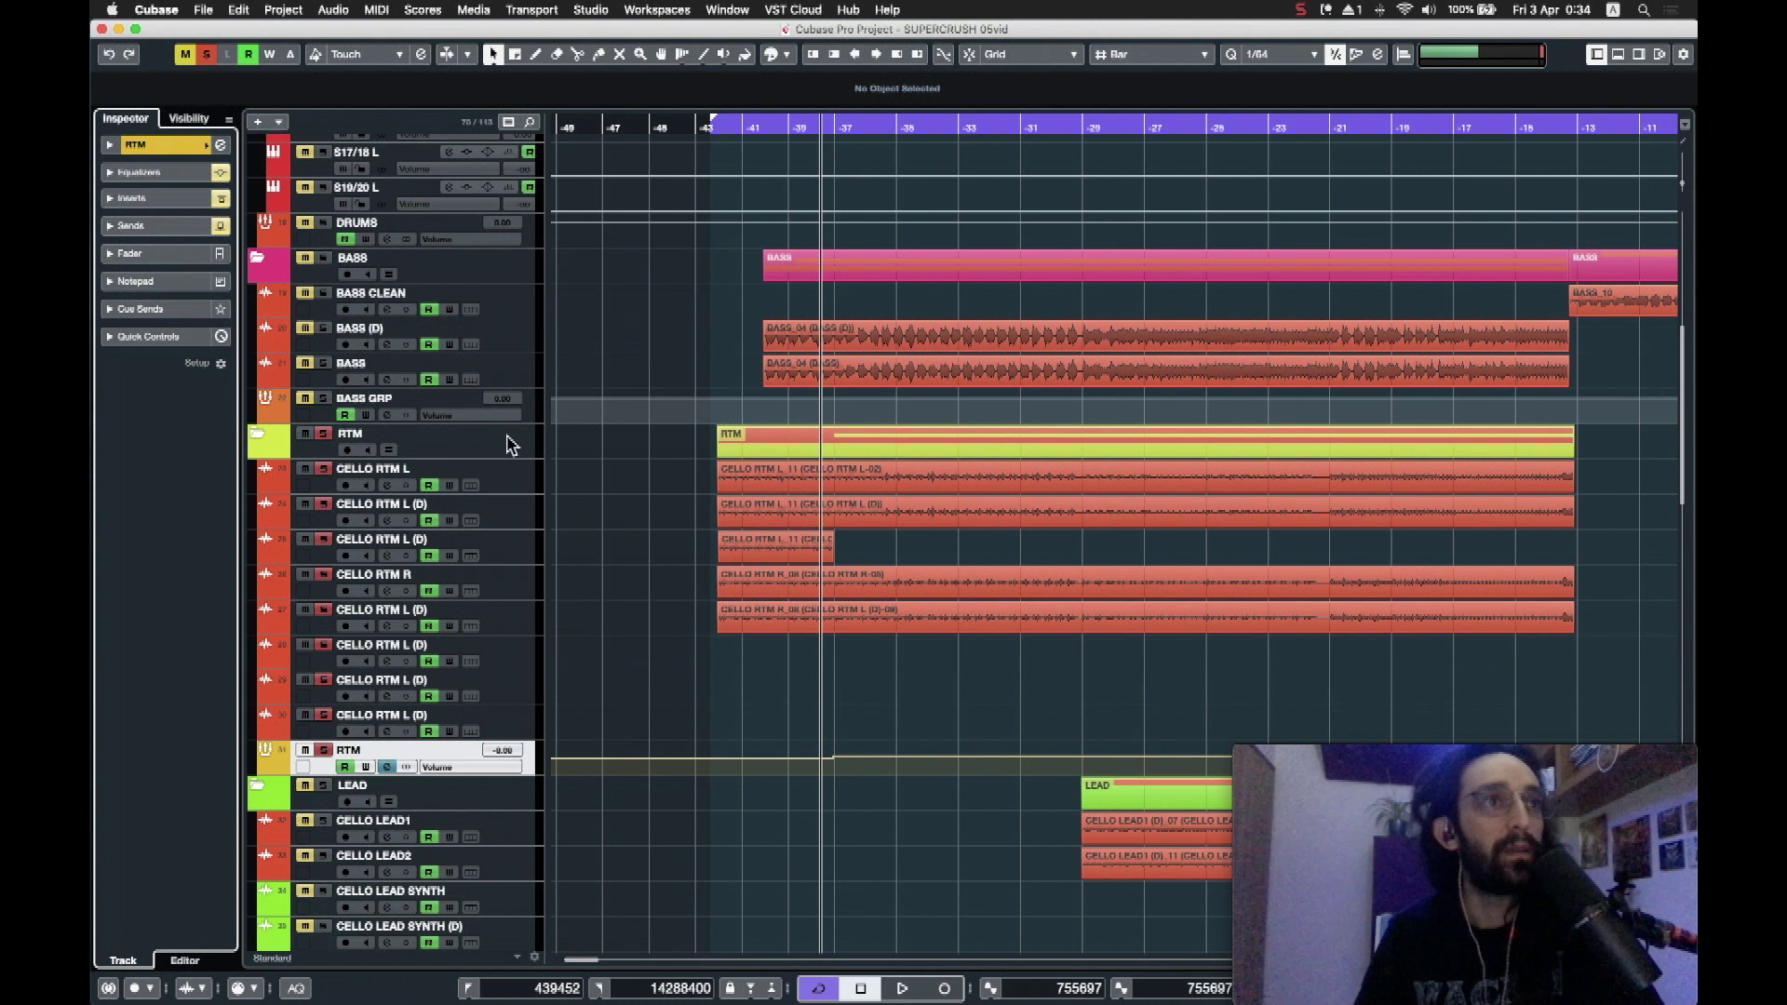
Step: Bypass the inserts and equalizer of the CELLO RTM L track and pan the track to the centre
click(518, 492)
click(221, 397)
click(220, 368)
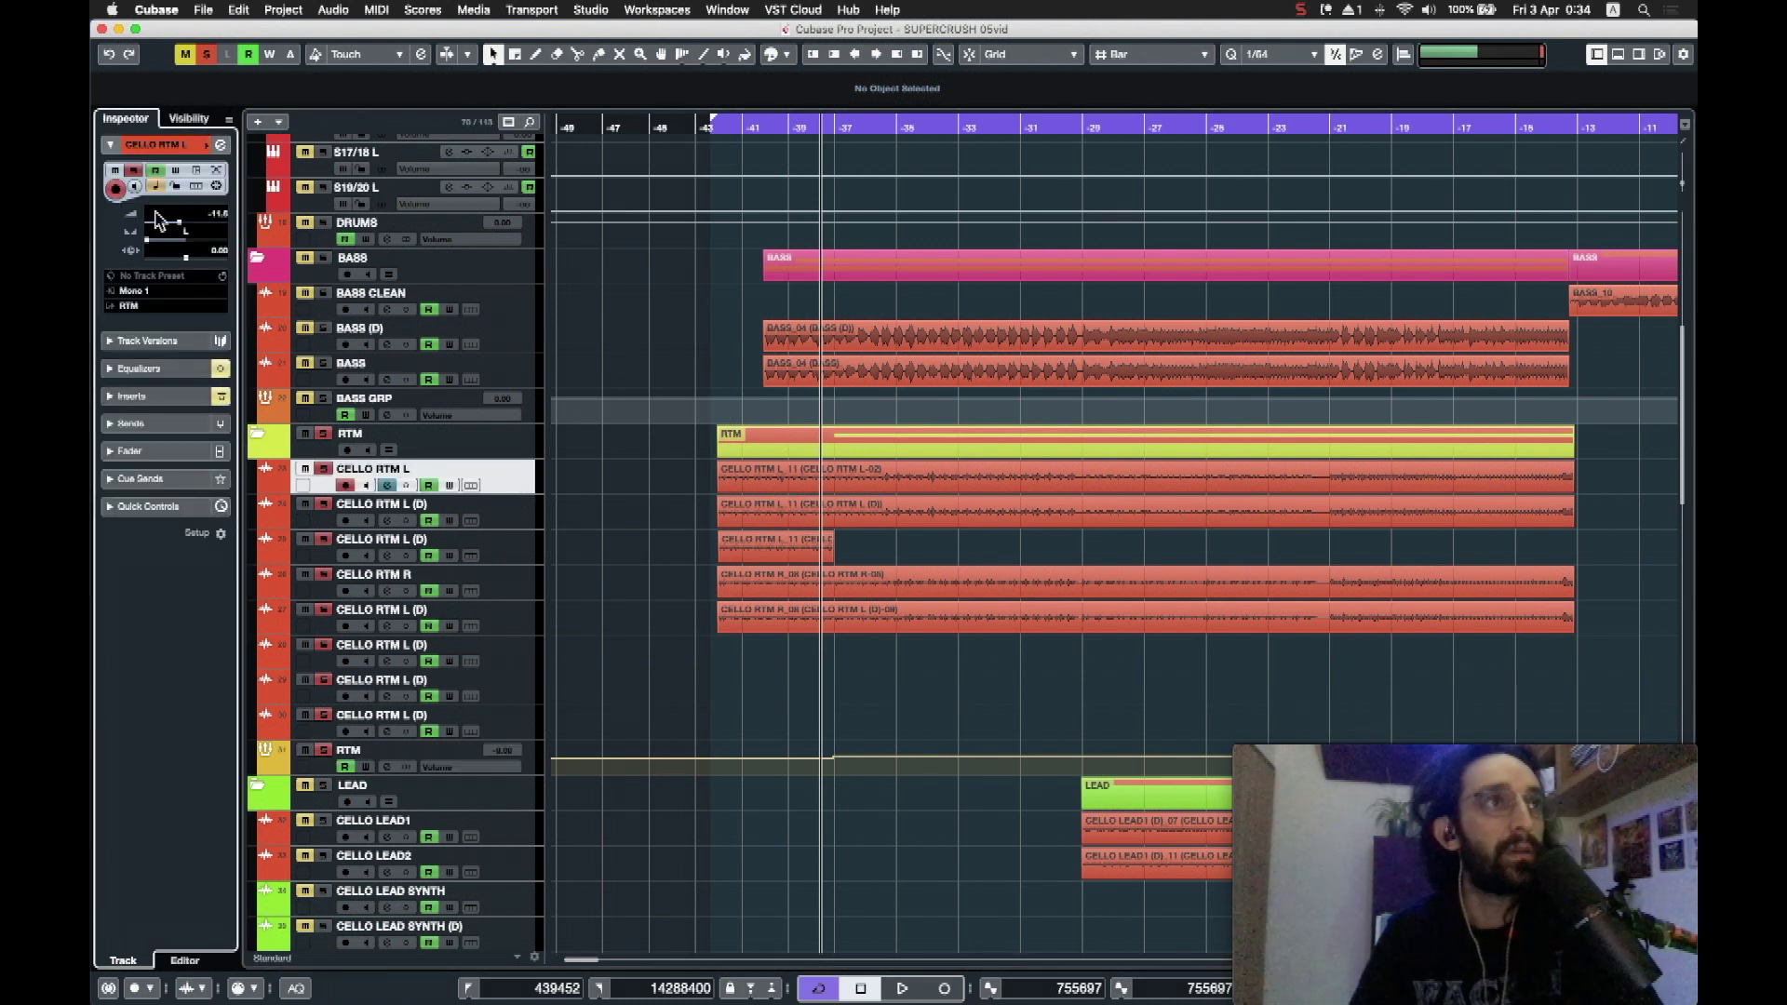
click(186, 241)
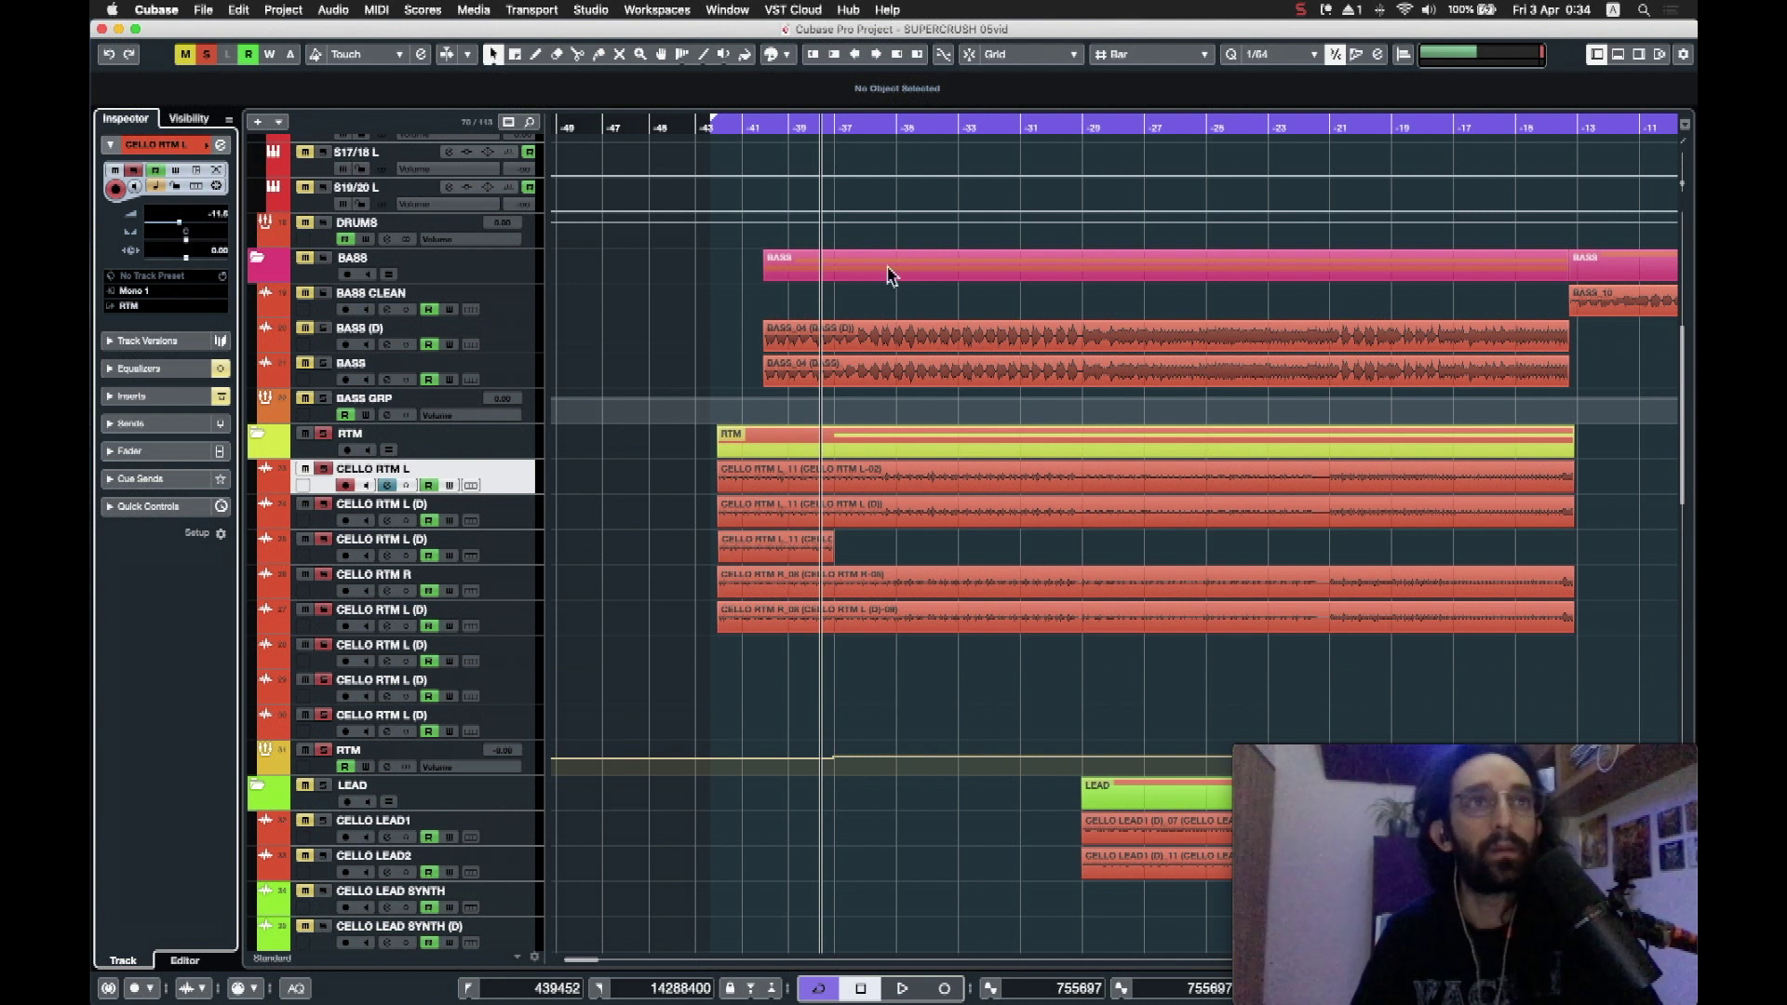
Step: Play from the start of the rhythm cello clips near bar -42 and solo only CELLO RTM L
click(712, 126)
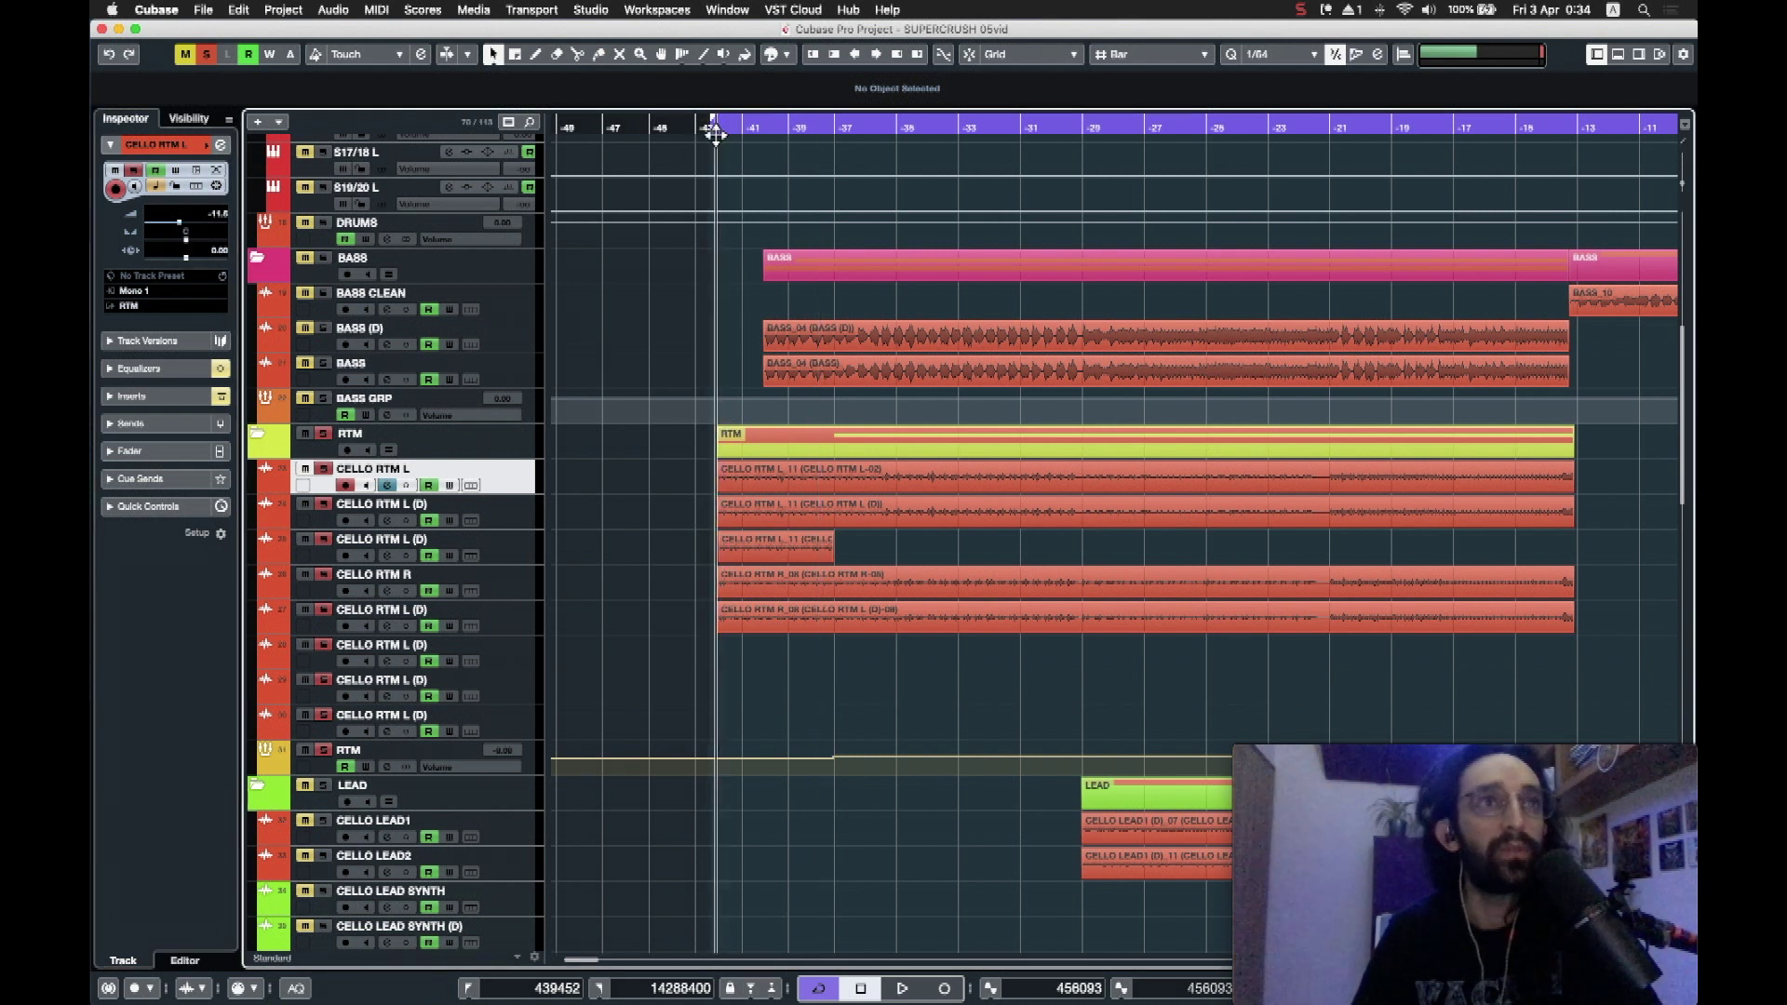
key(space)
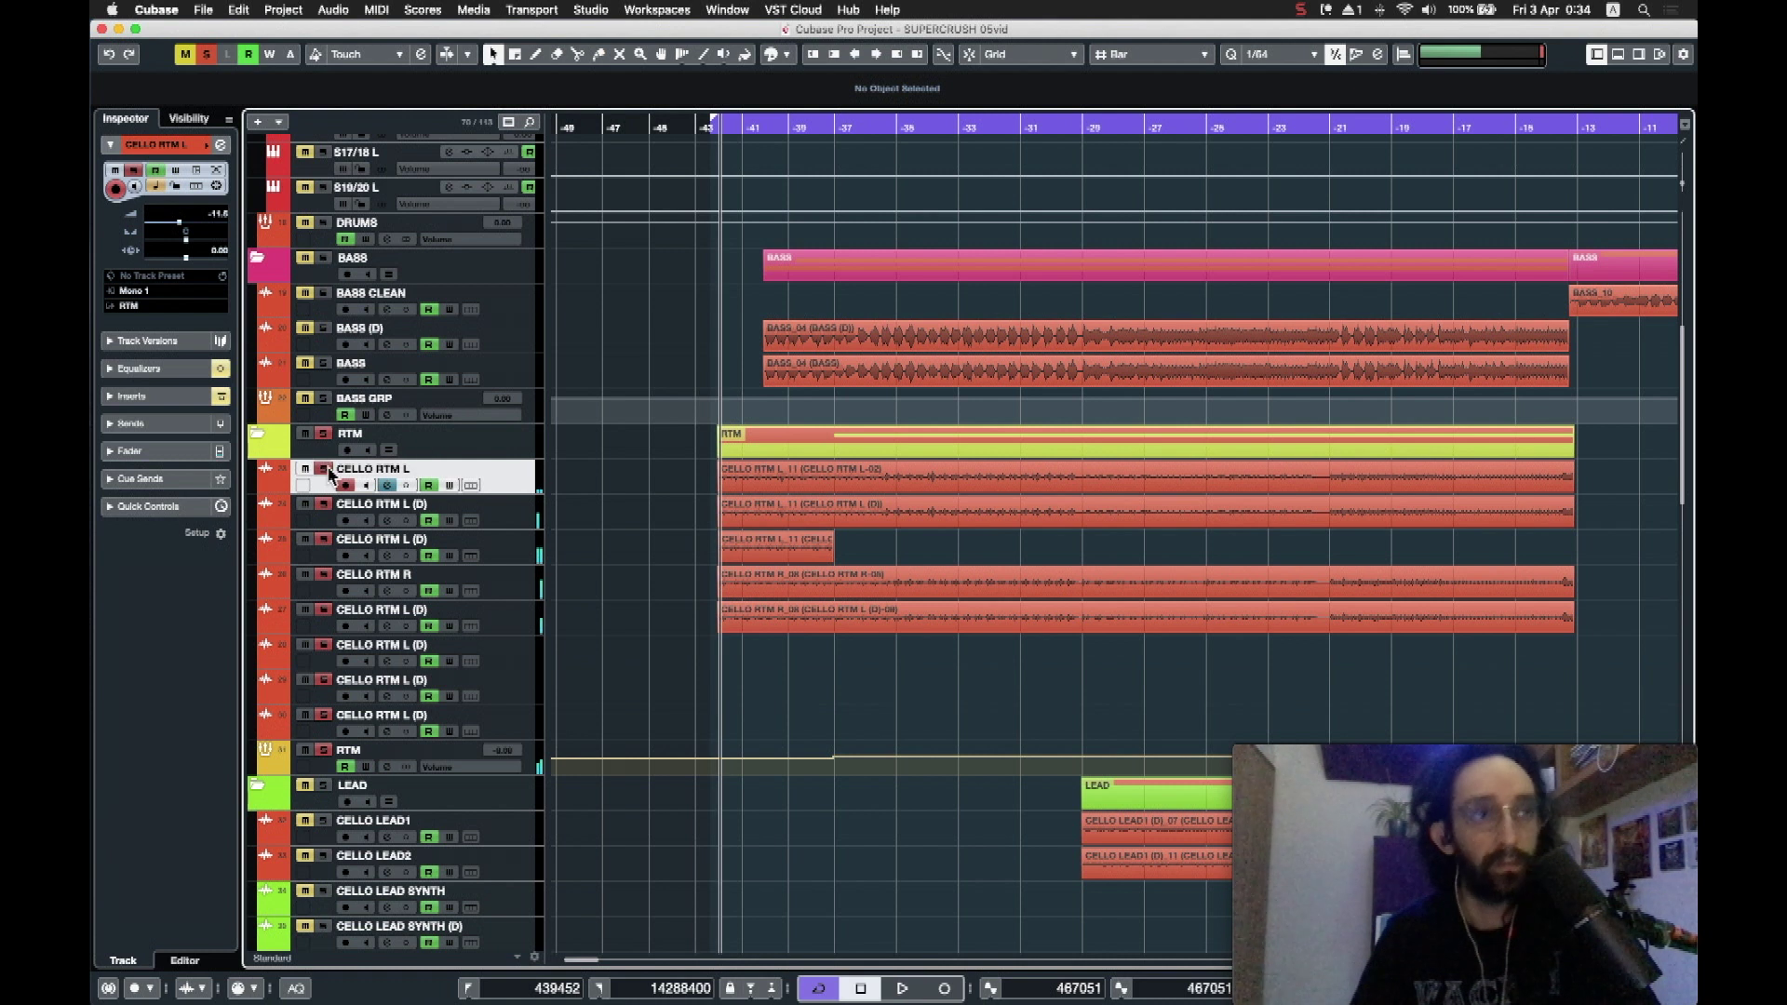
click(324, 469)
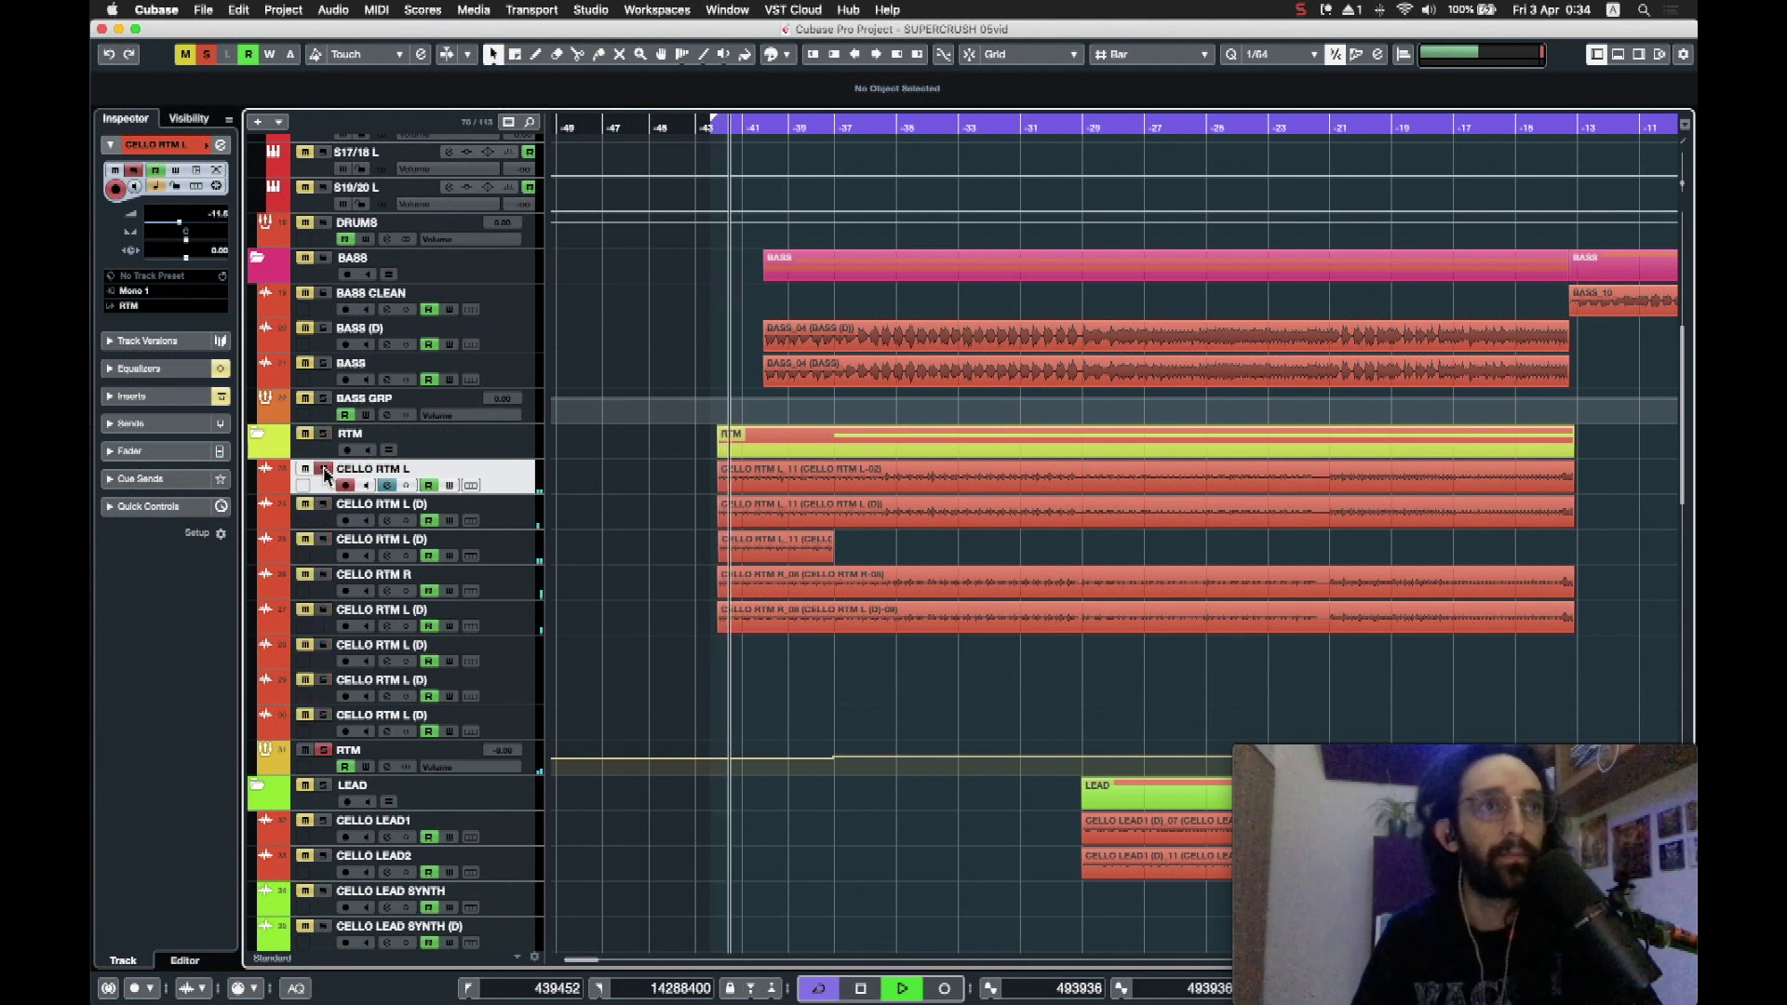
Step: Try raising the volume of the CELLO RTM L clip to about 7.3 dB, and undo the volume change
click(897, 482)
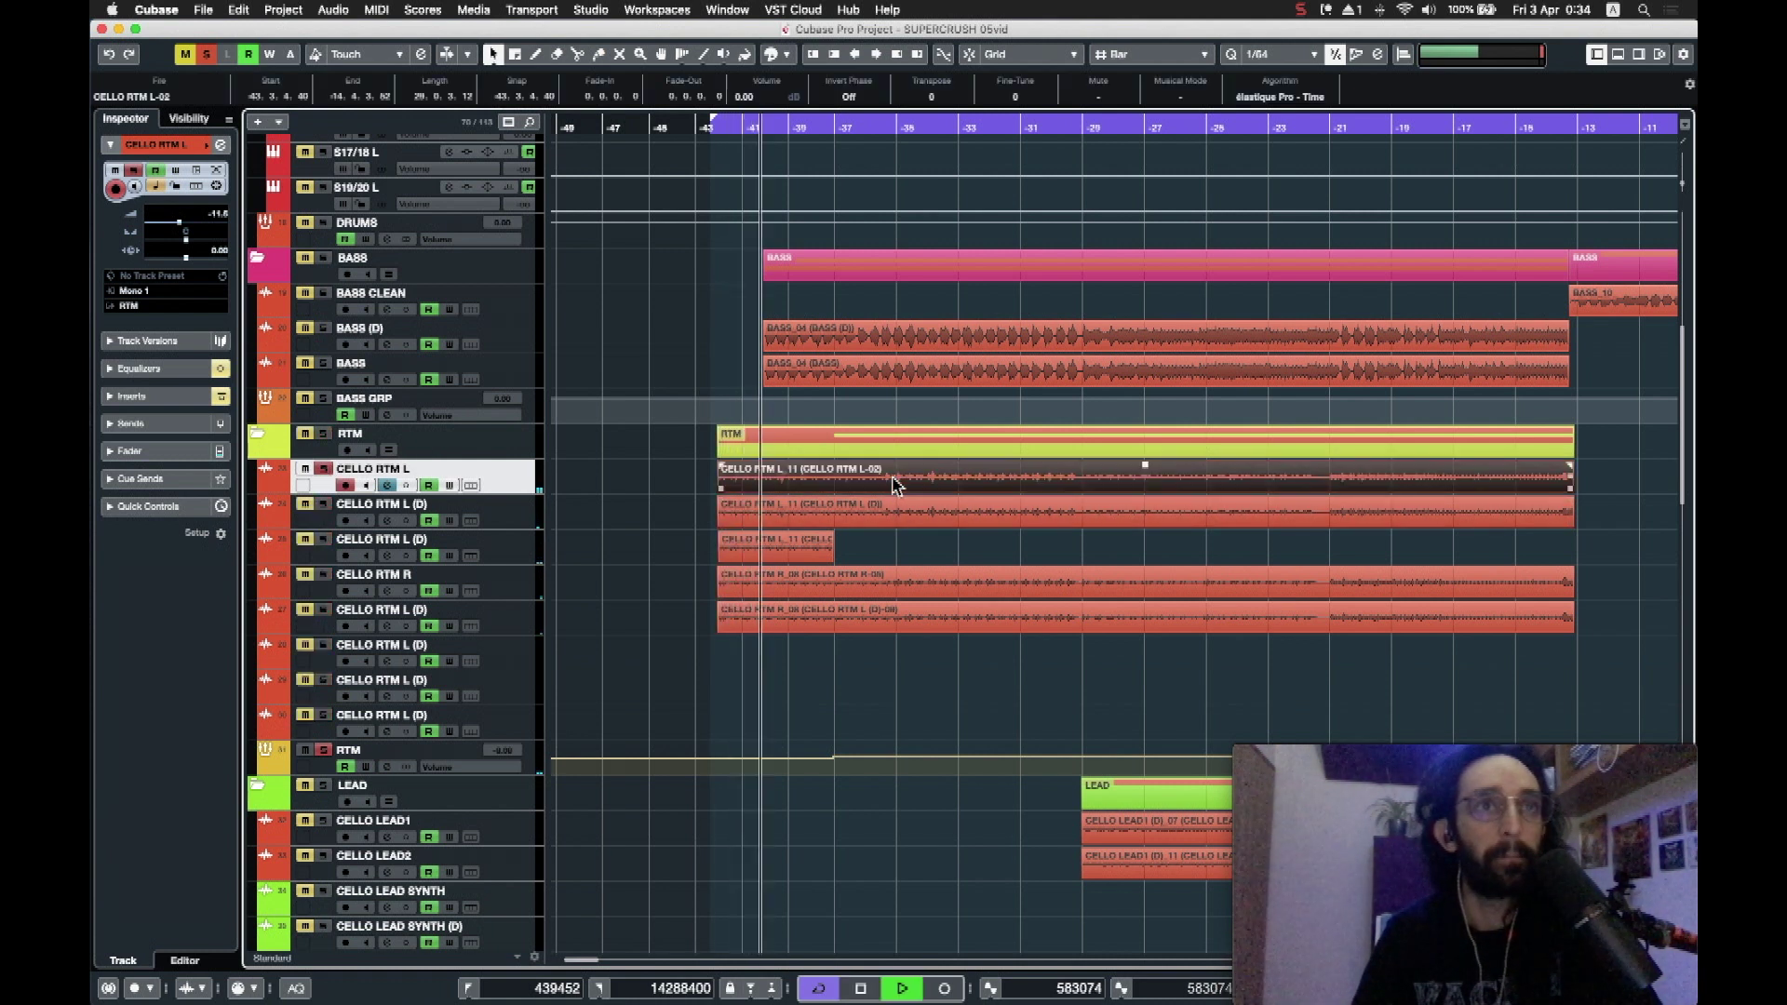
scroll(745, 96, up, 7)
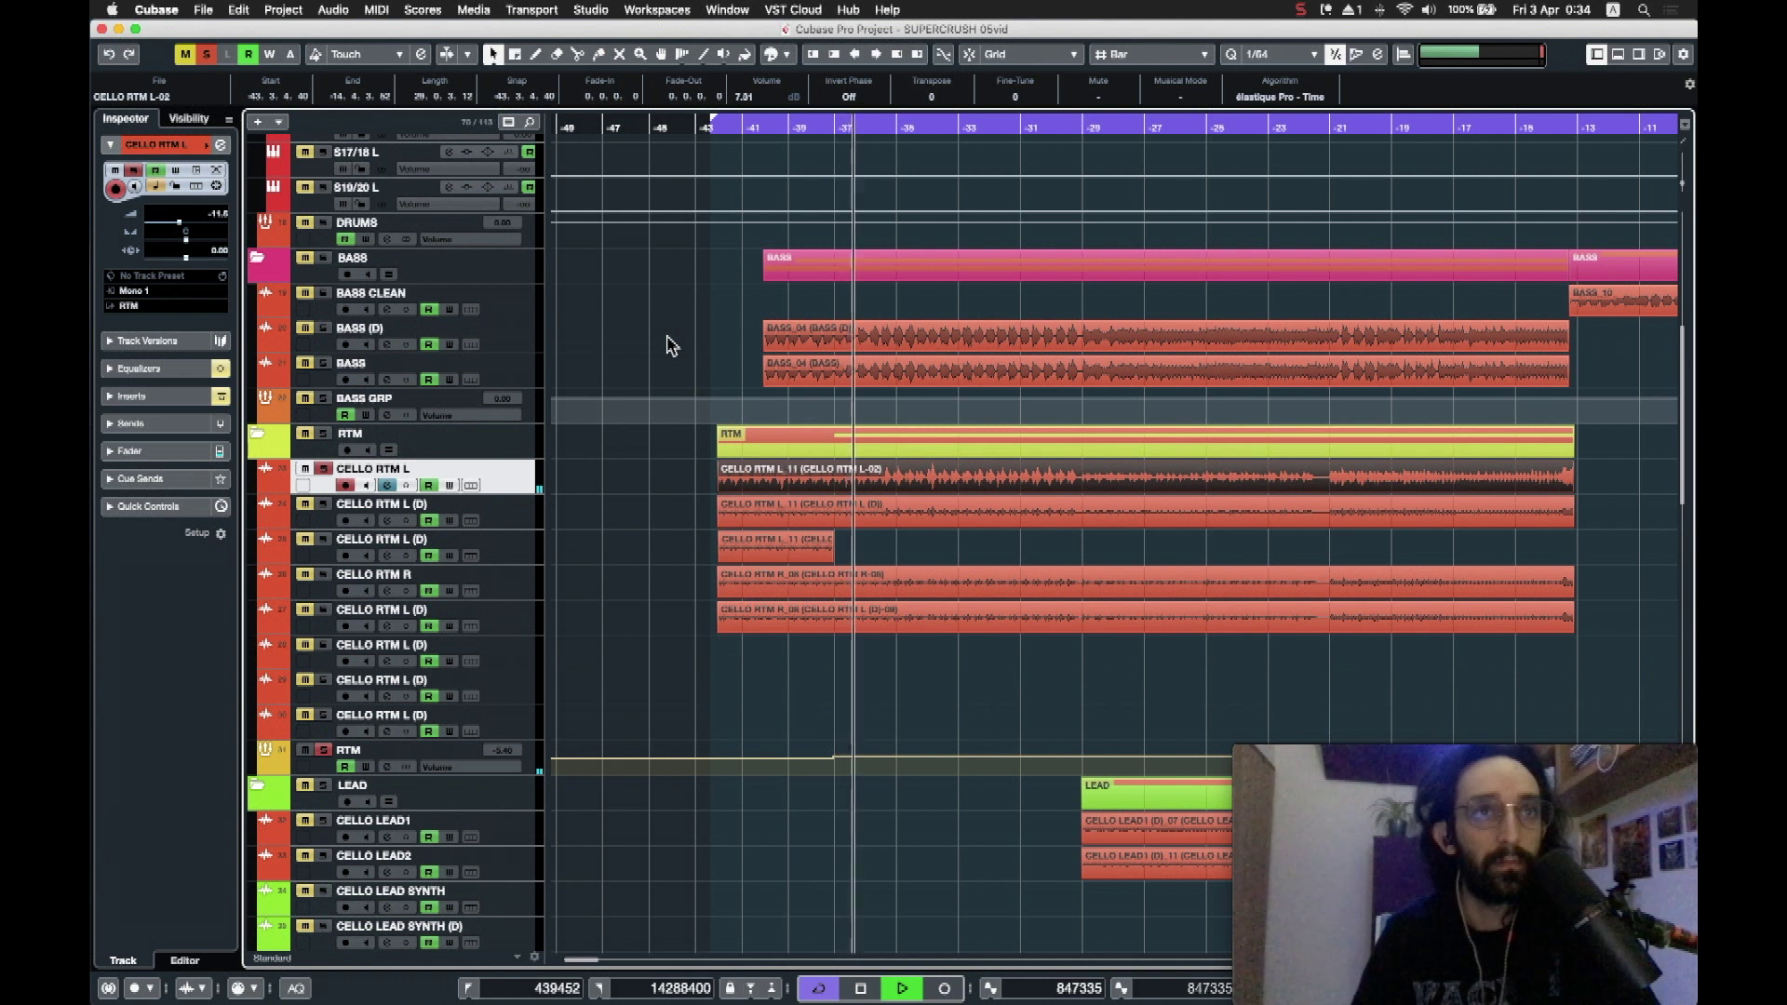
key(super+z)
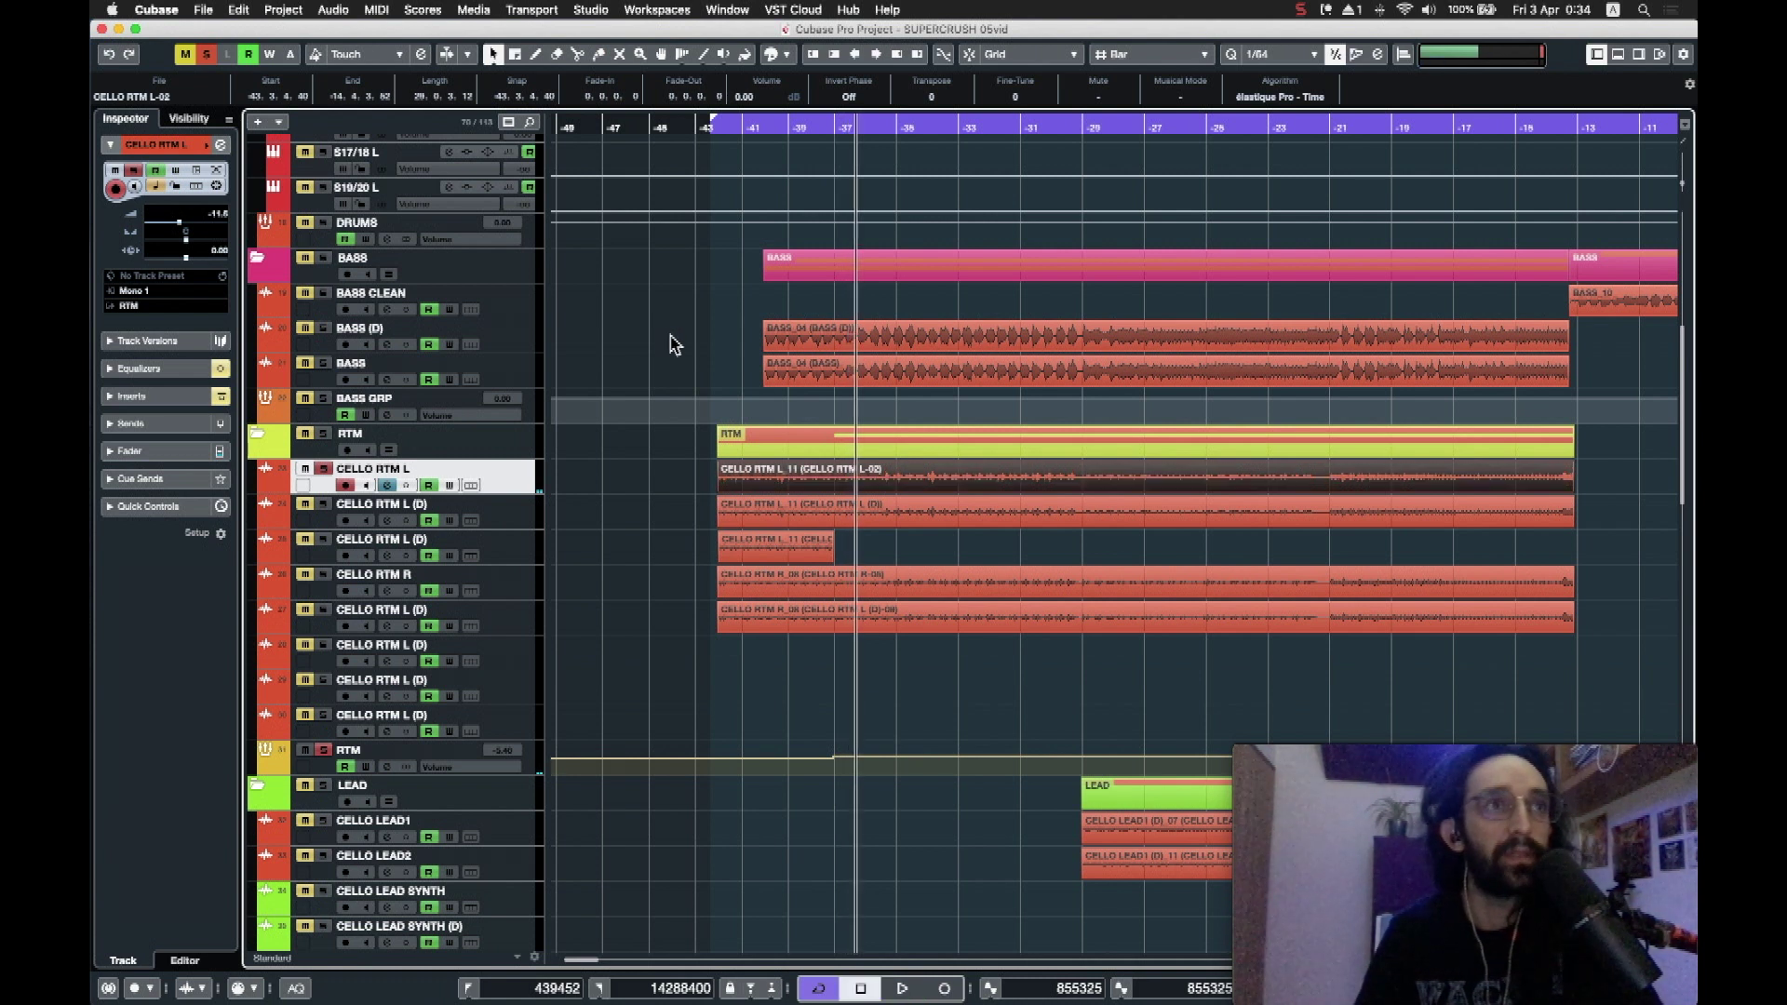
Step: Pan CELLO RTM L fully left and activate only its STL ToneHub insert, viewing the amp in the plugin editor
drag(187, 239, 95, 240)
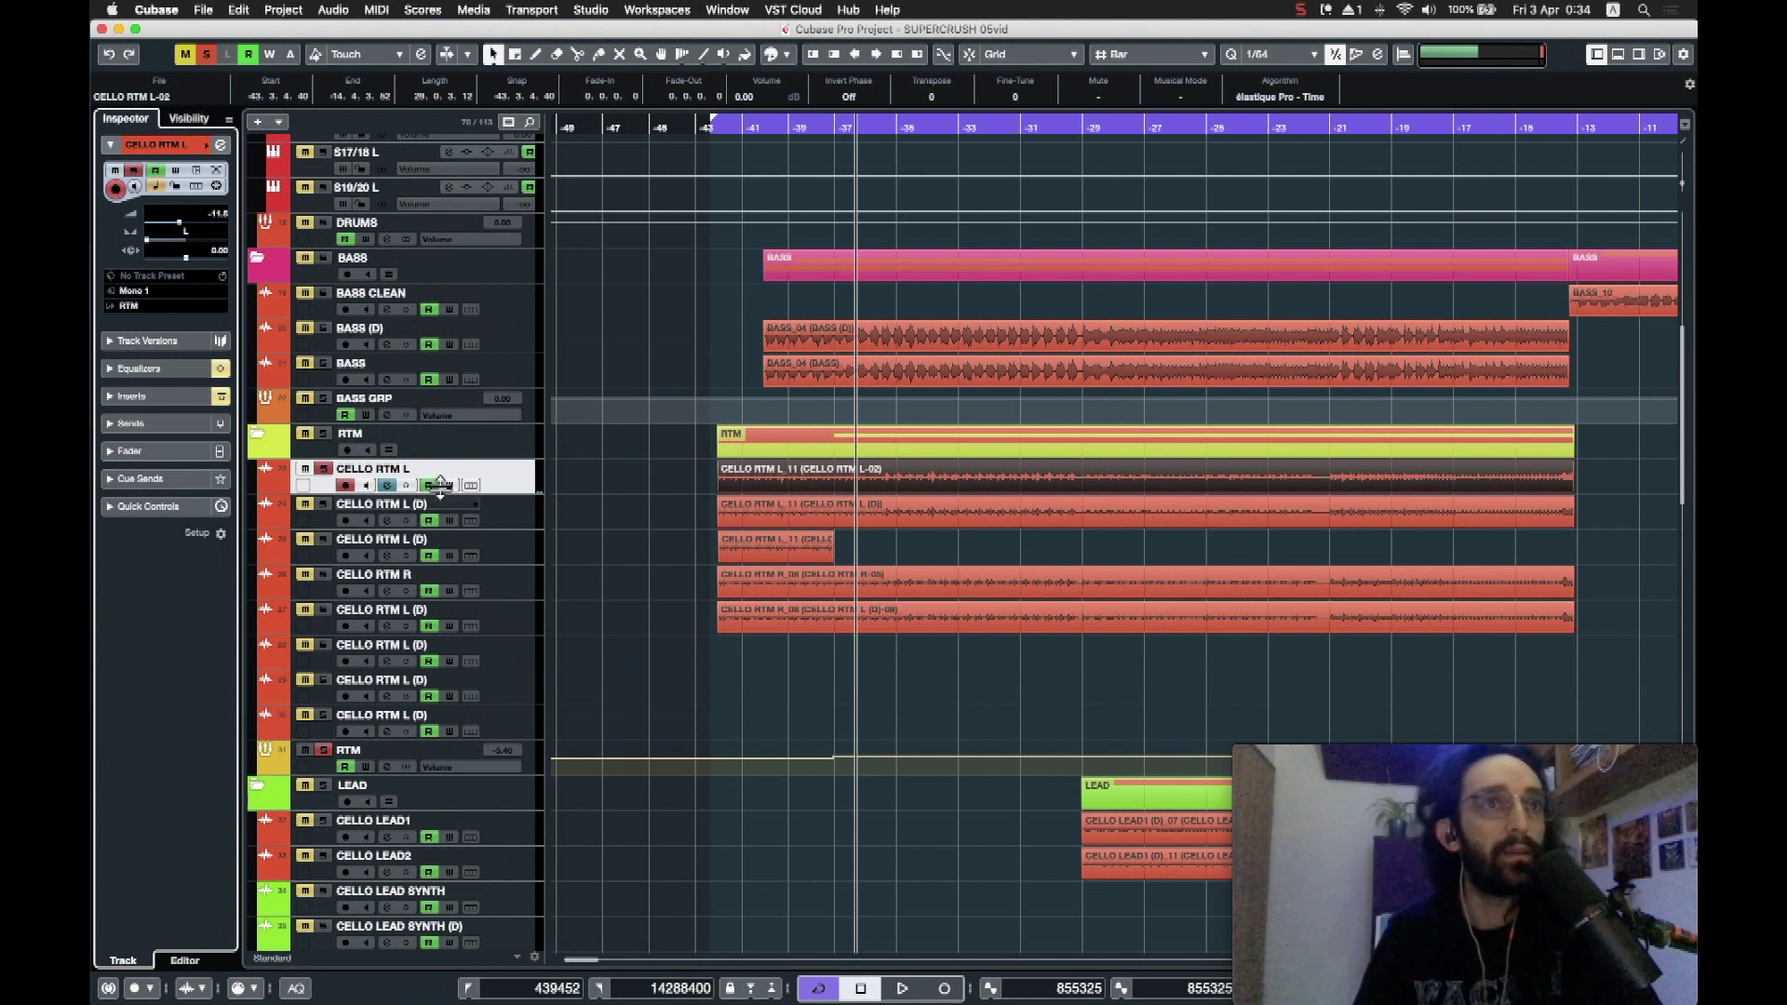
click(159, 396)
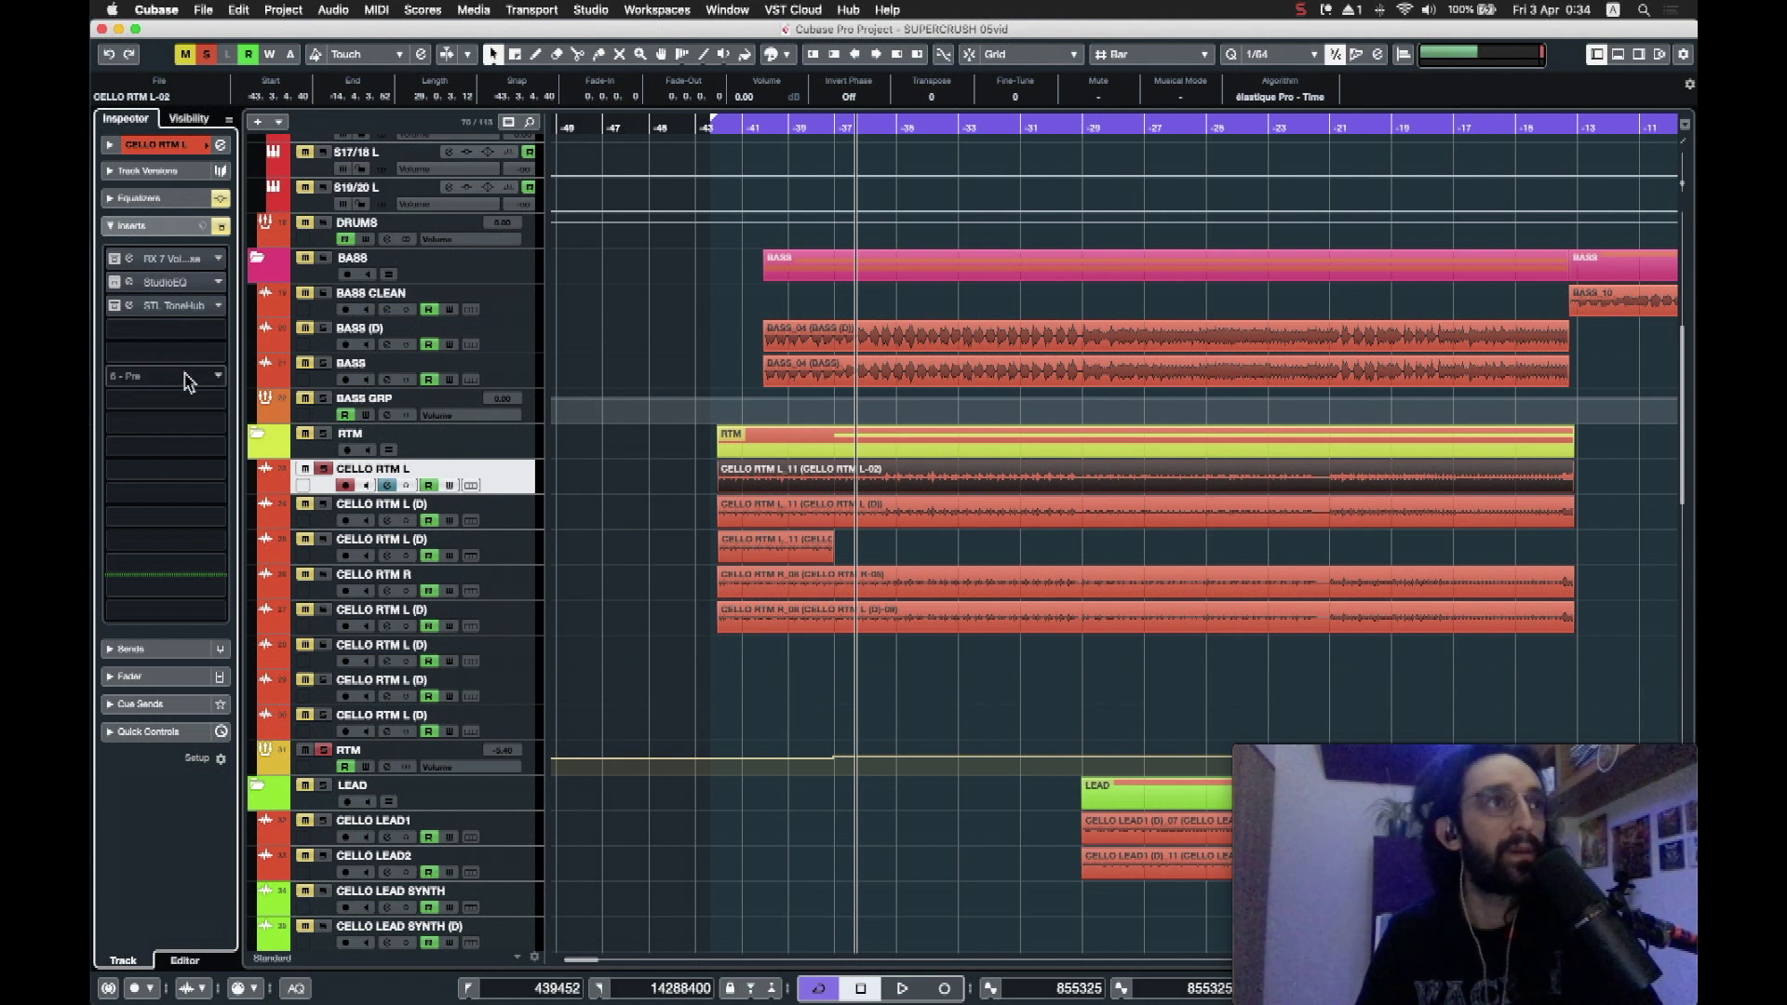
click(116, 307)
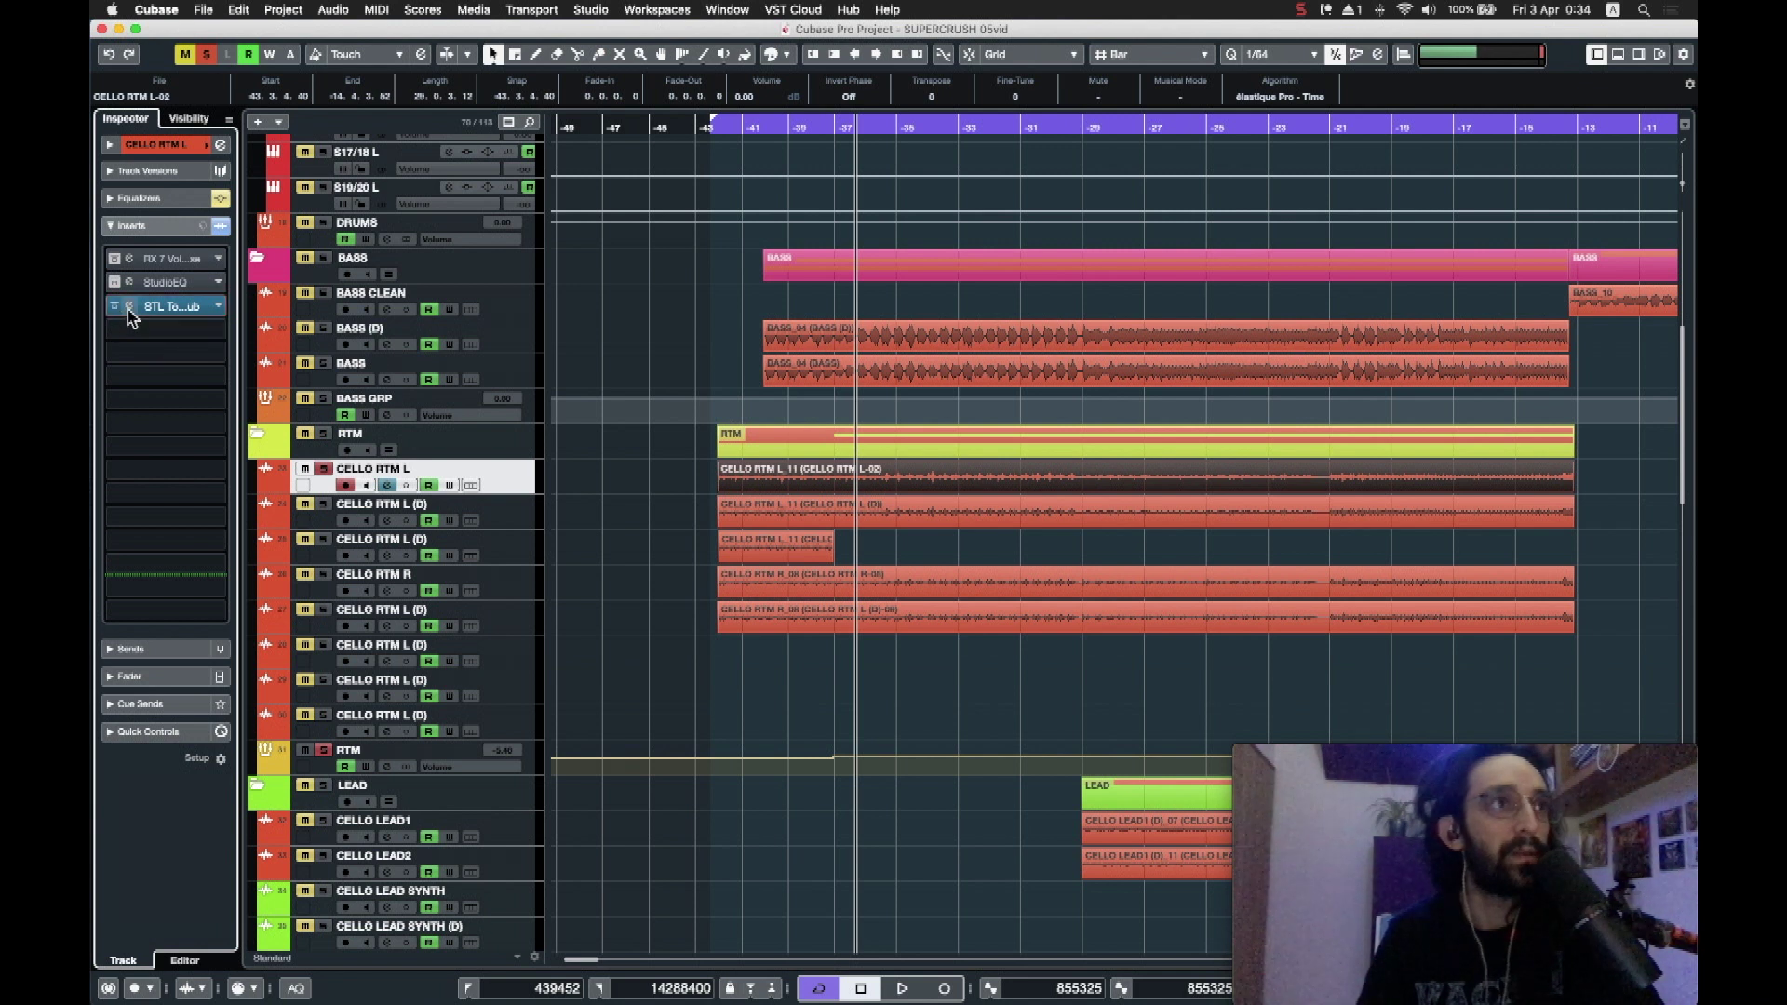
click(131, 306)
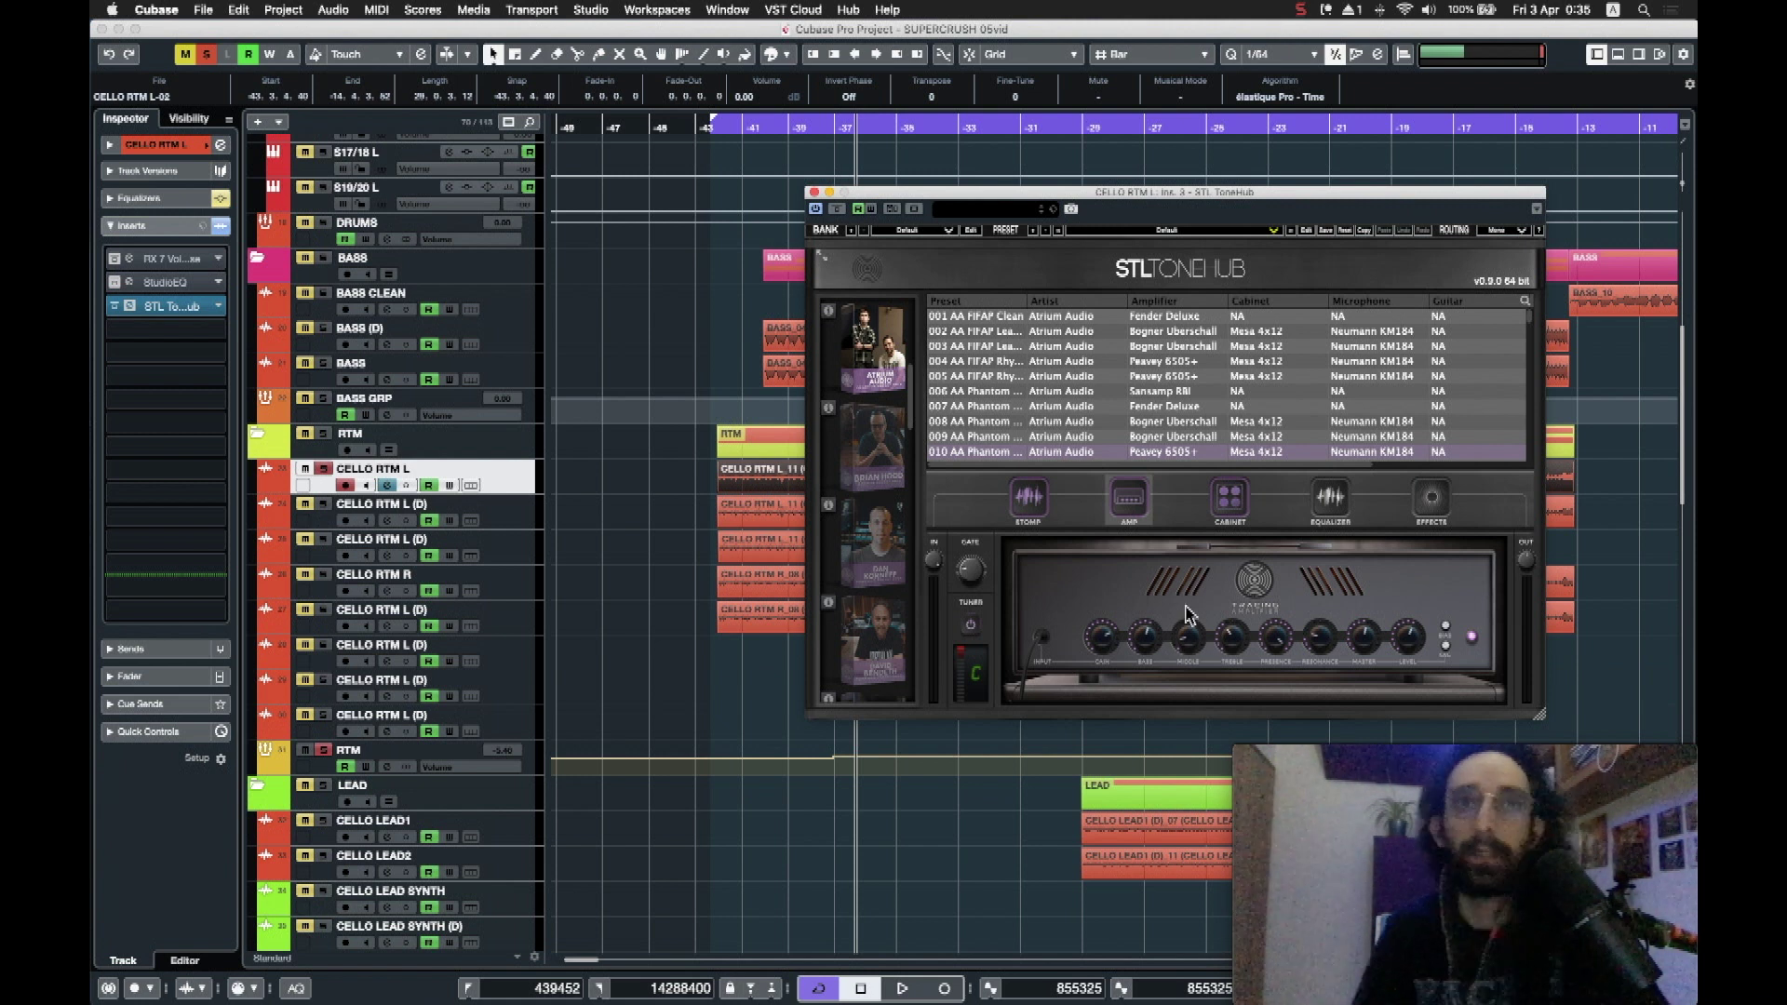
click(814, 193)
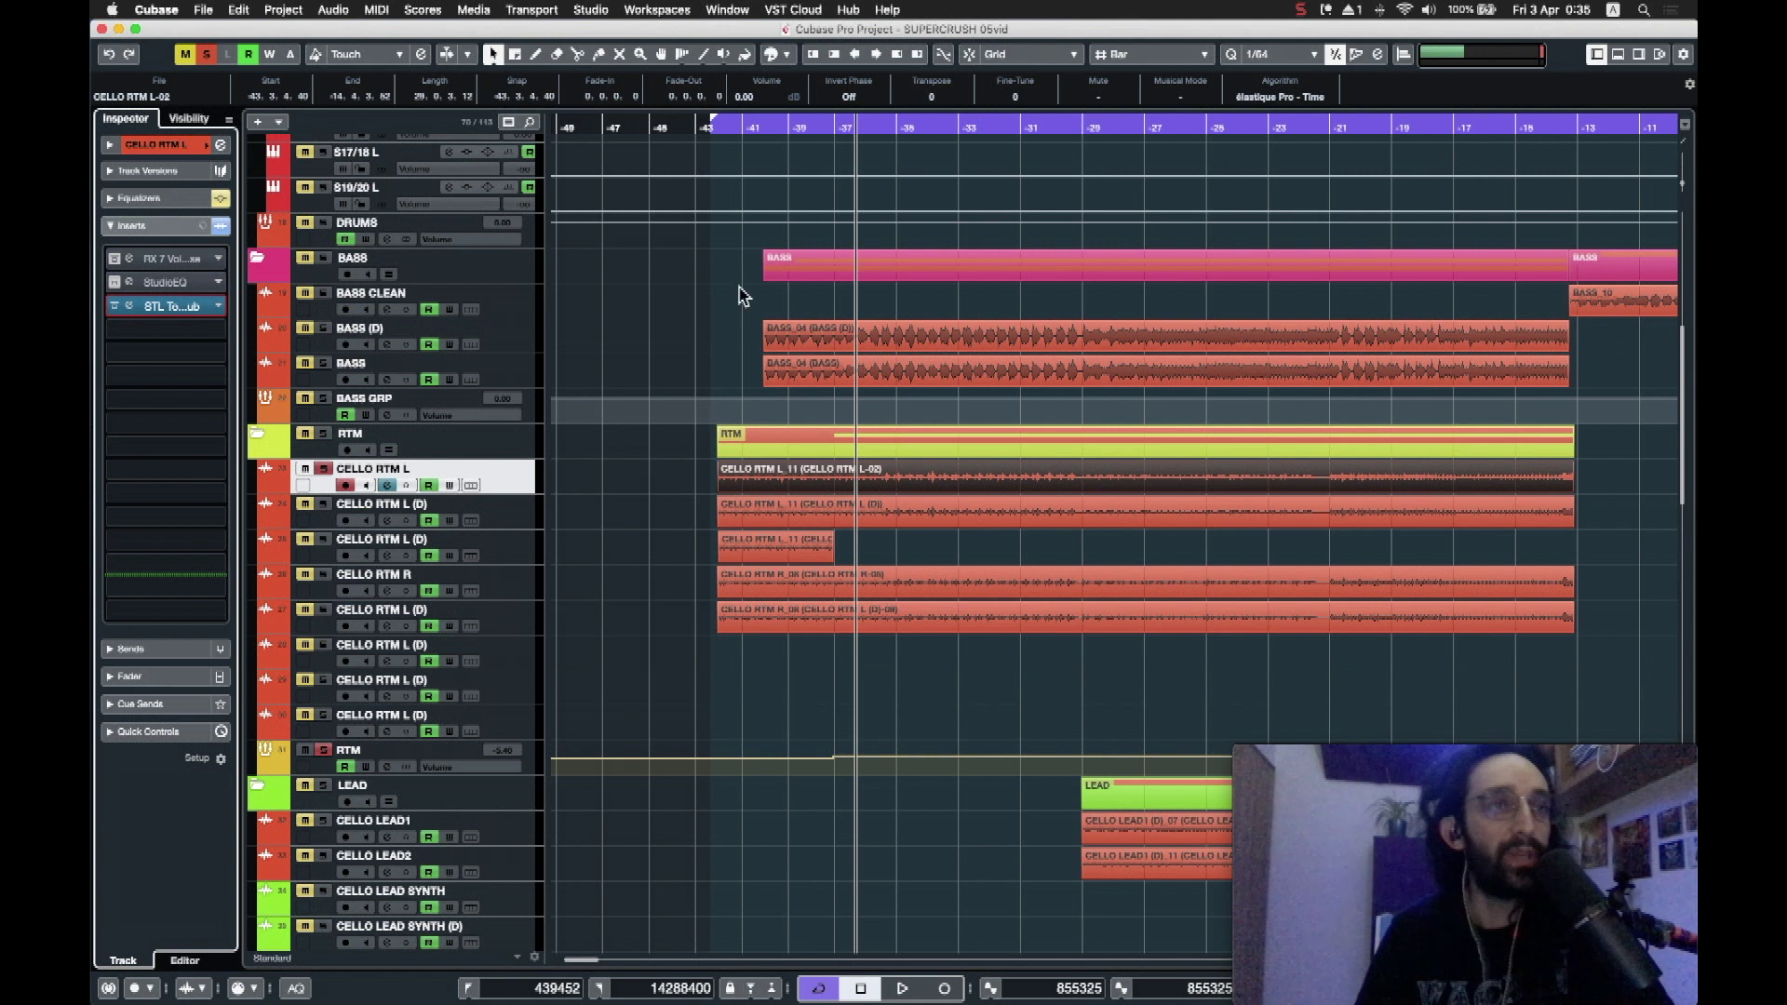
Step: Play the soloed CELLO RTM L from its clip start near bar -42, and return the playback cursor there
drag(723, 137, 723, 136)
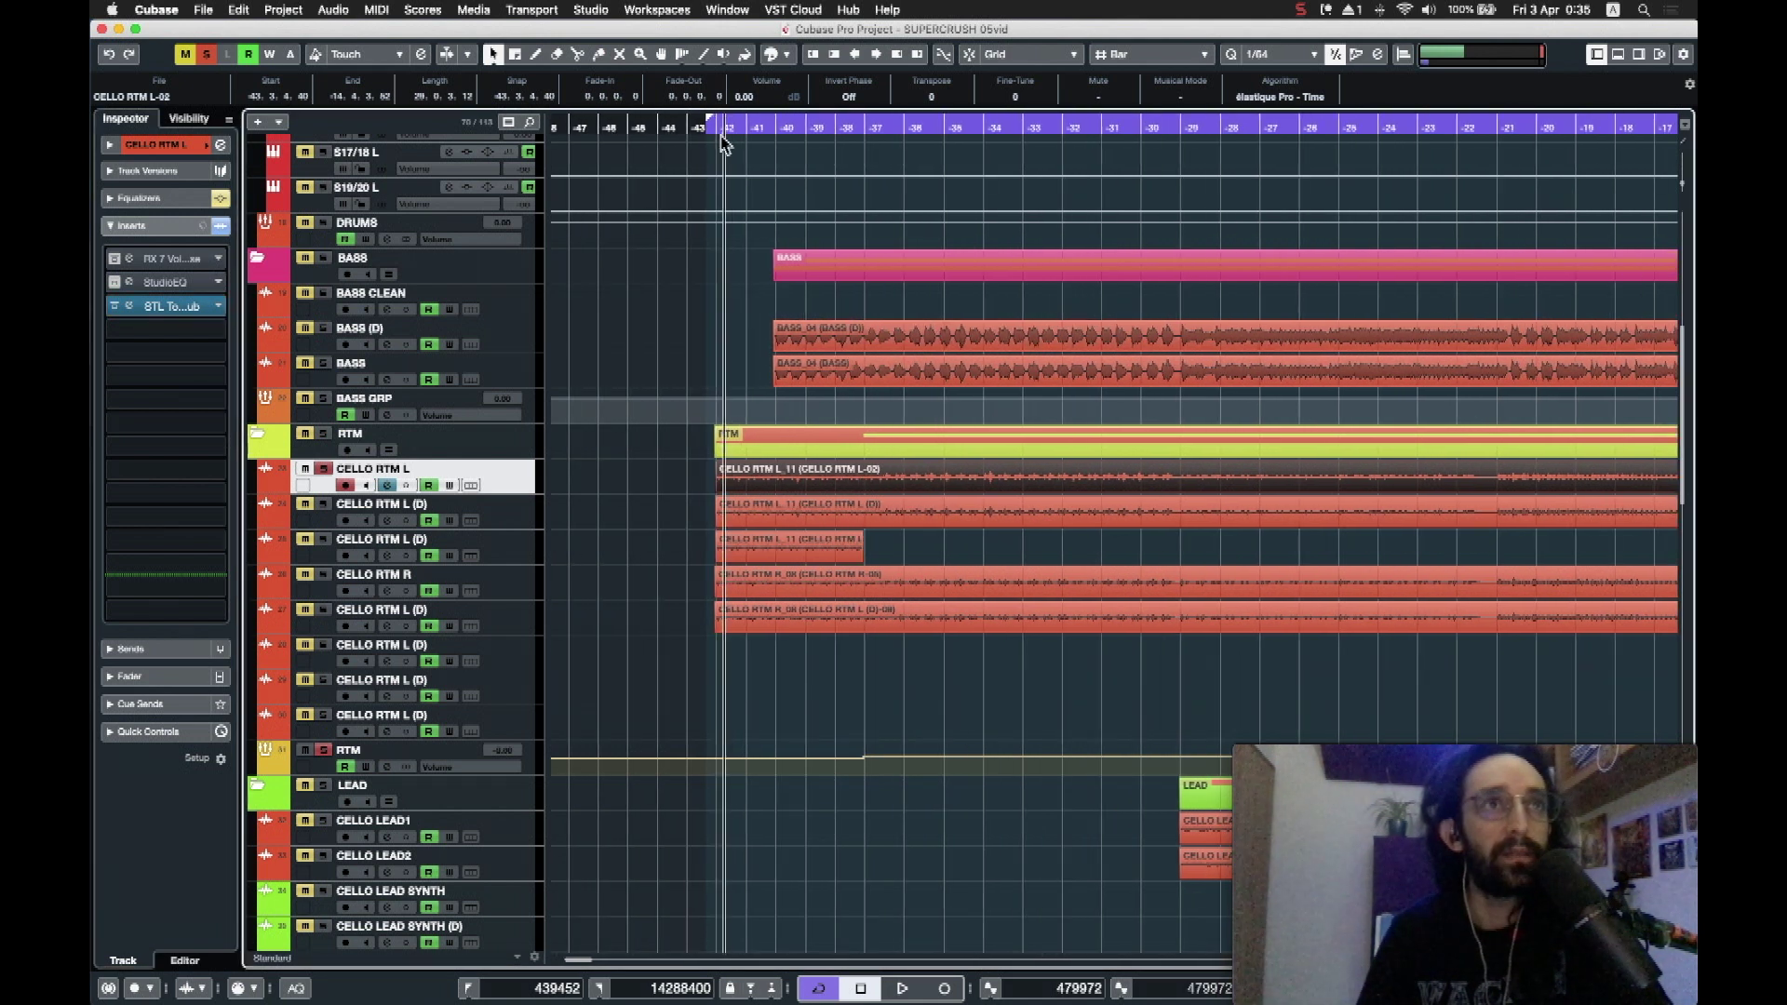
click(717, 130)
key(space)
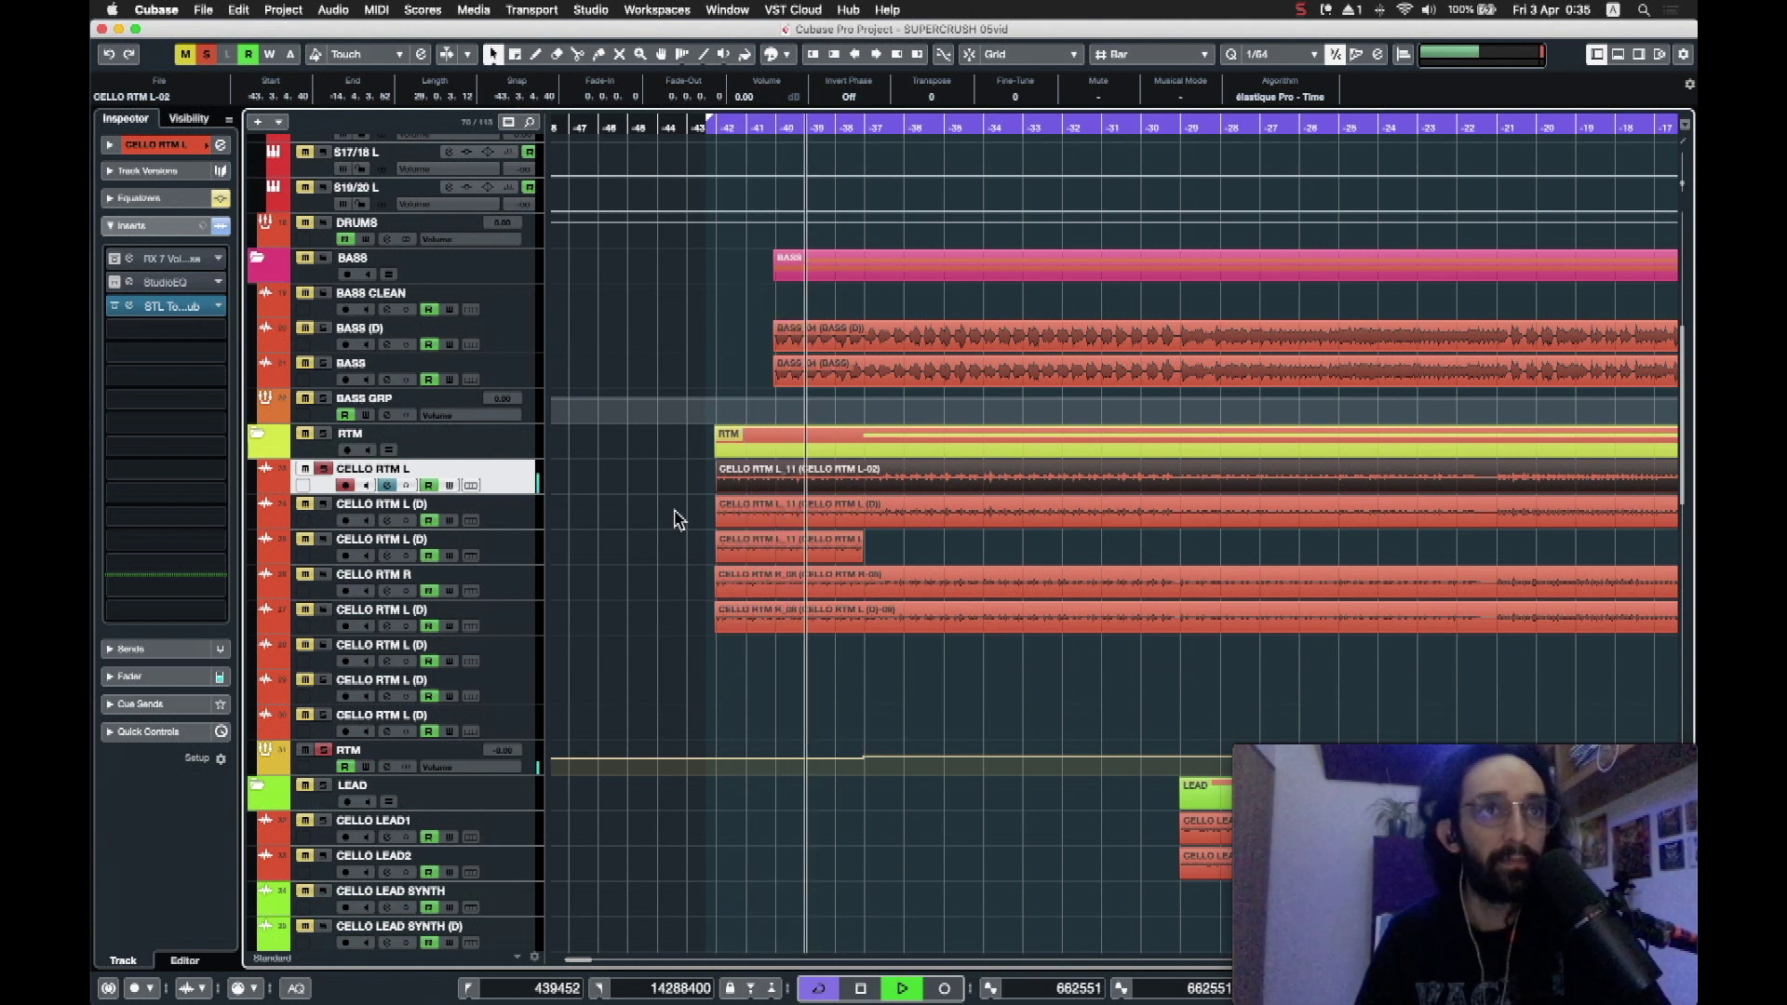
key(space)
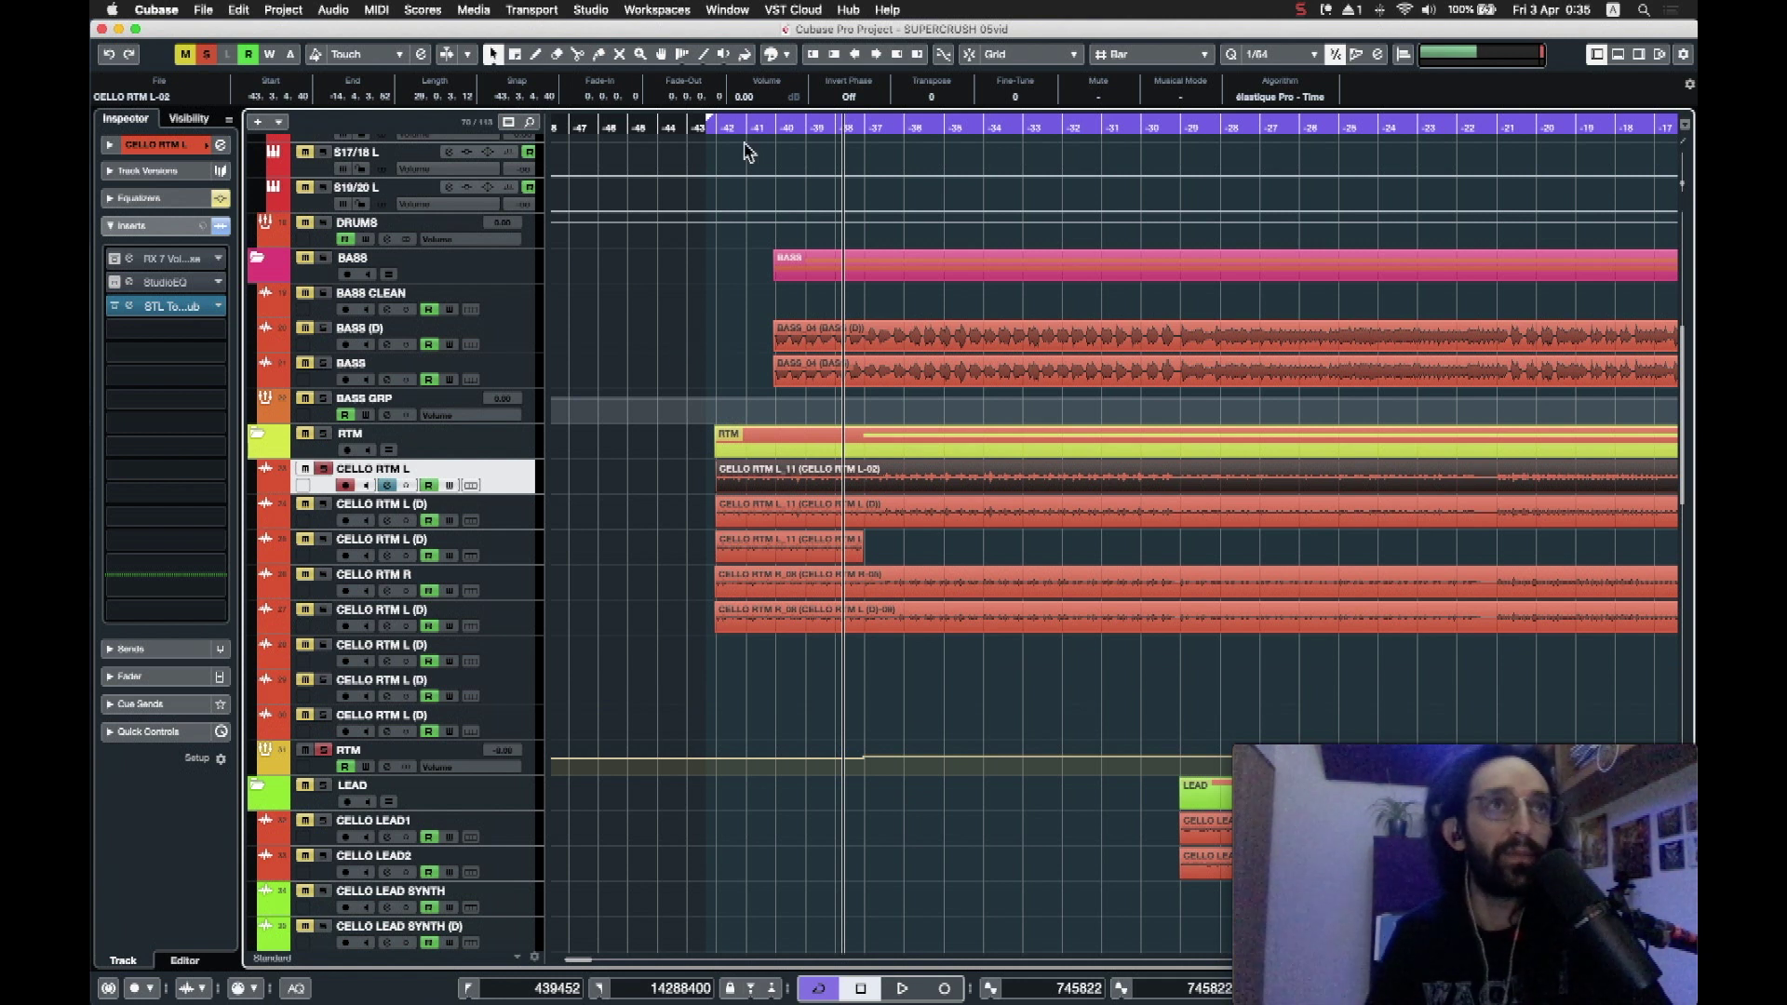
drag(718, 130, 718, 140)
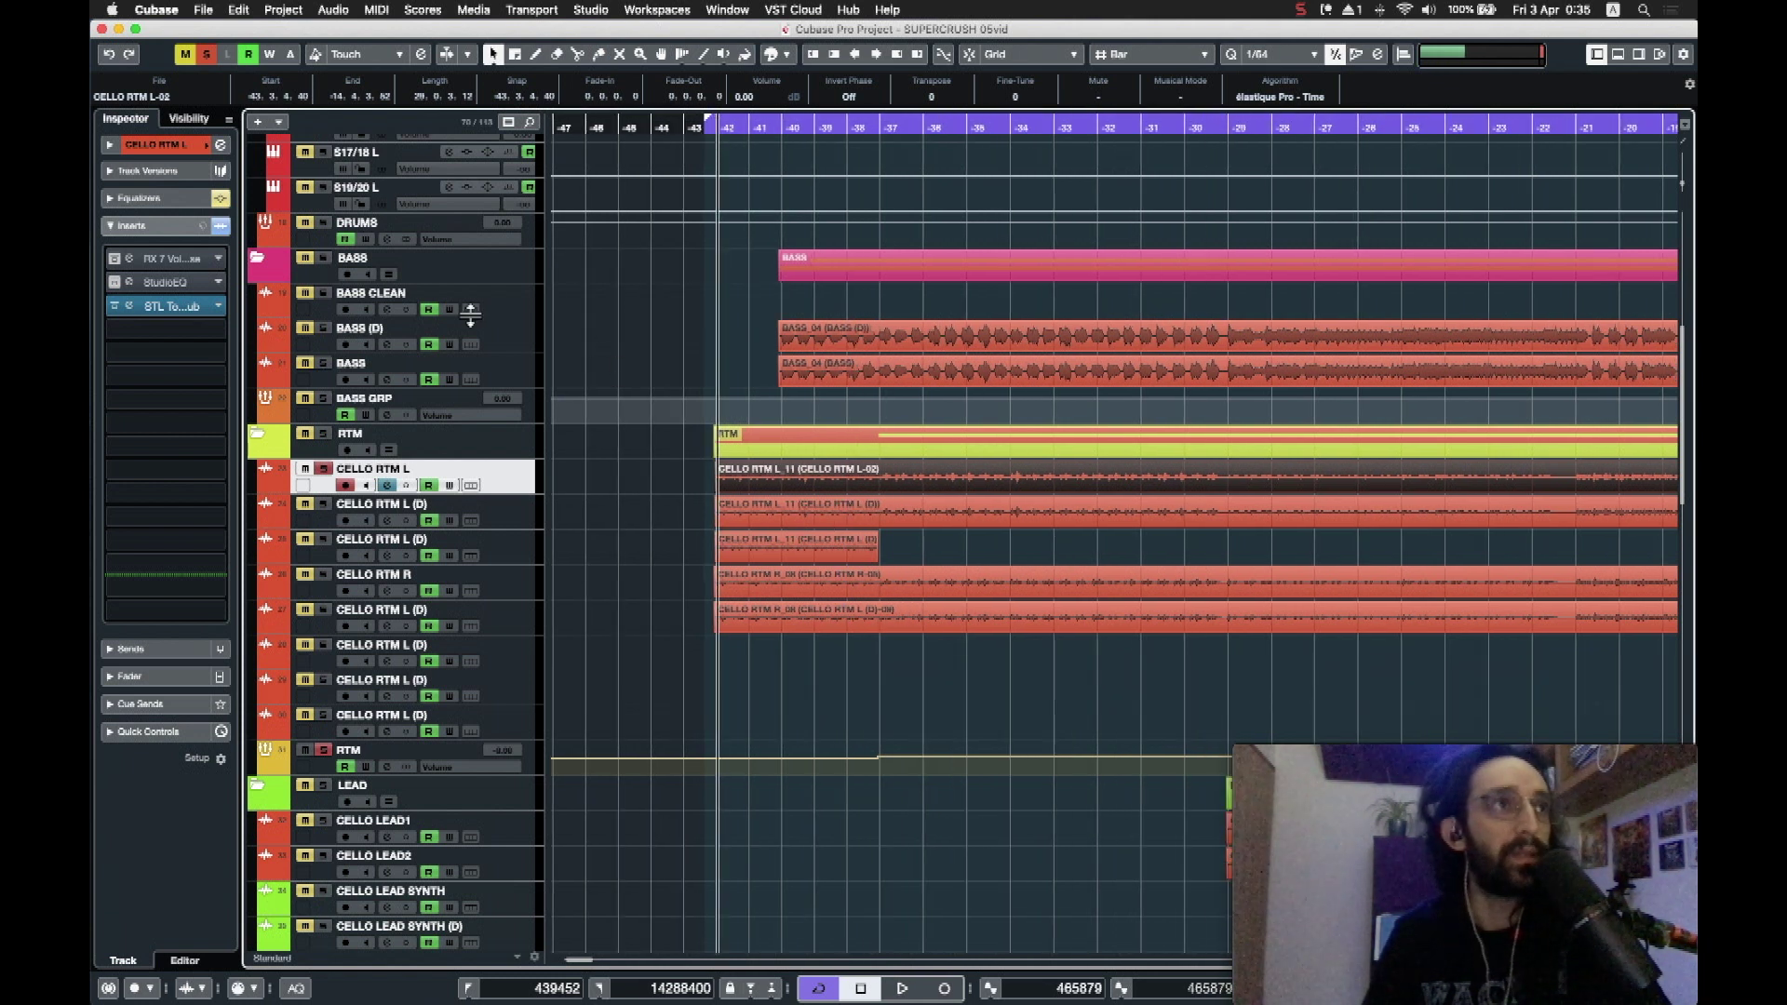
Step: Enable the channel equalizer of CELLO RTM L and inspect its midrange cuts in the channel settings
click(152, 199)
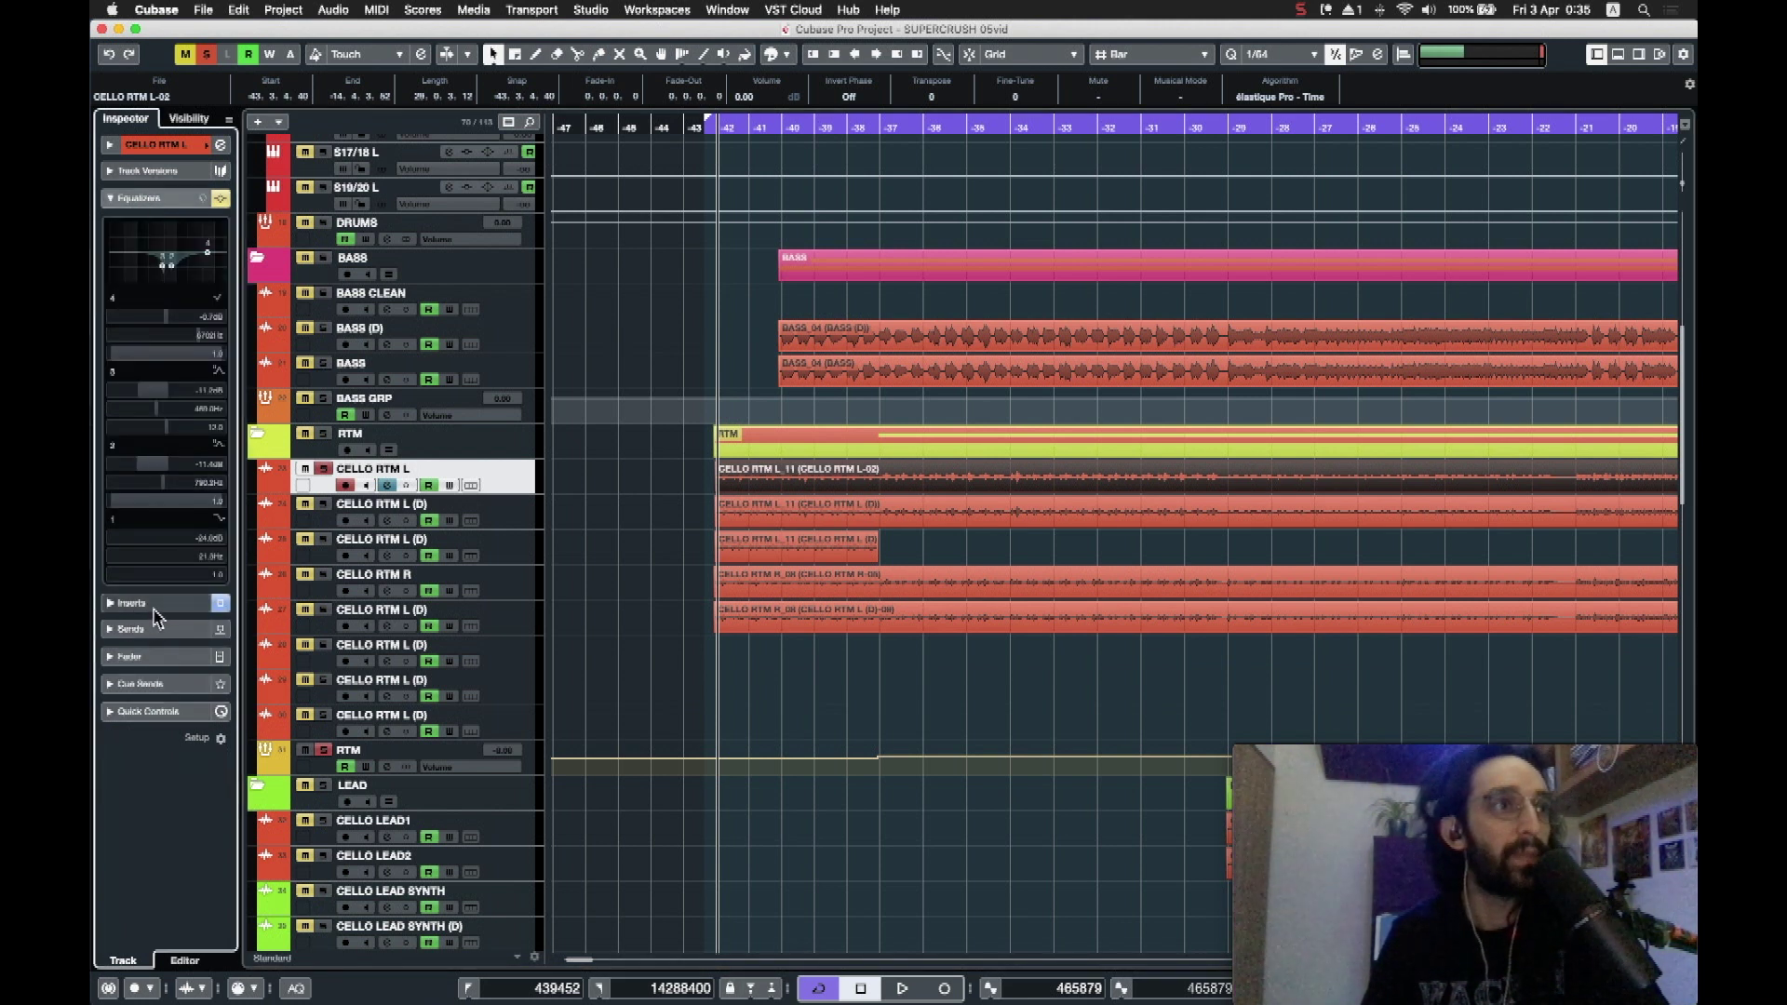
click(221, 144)
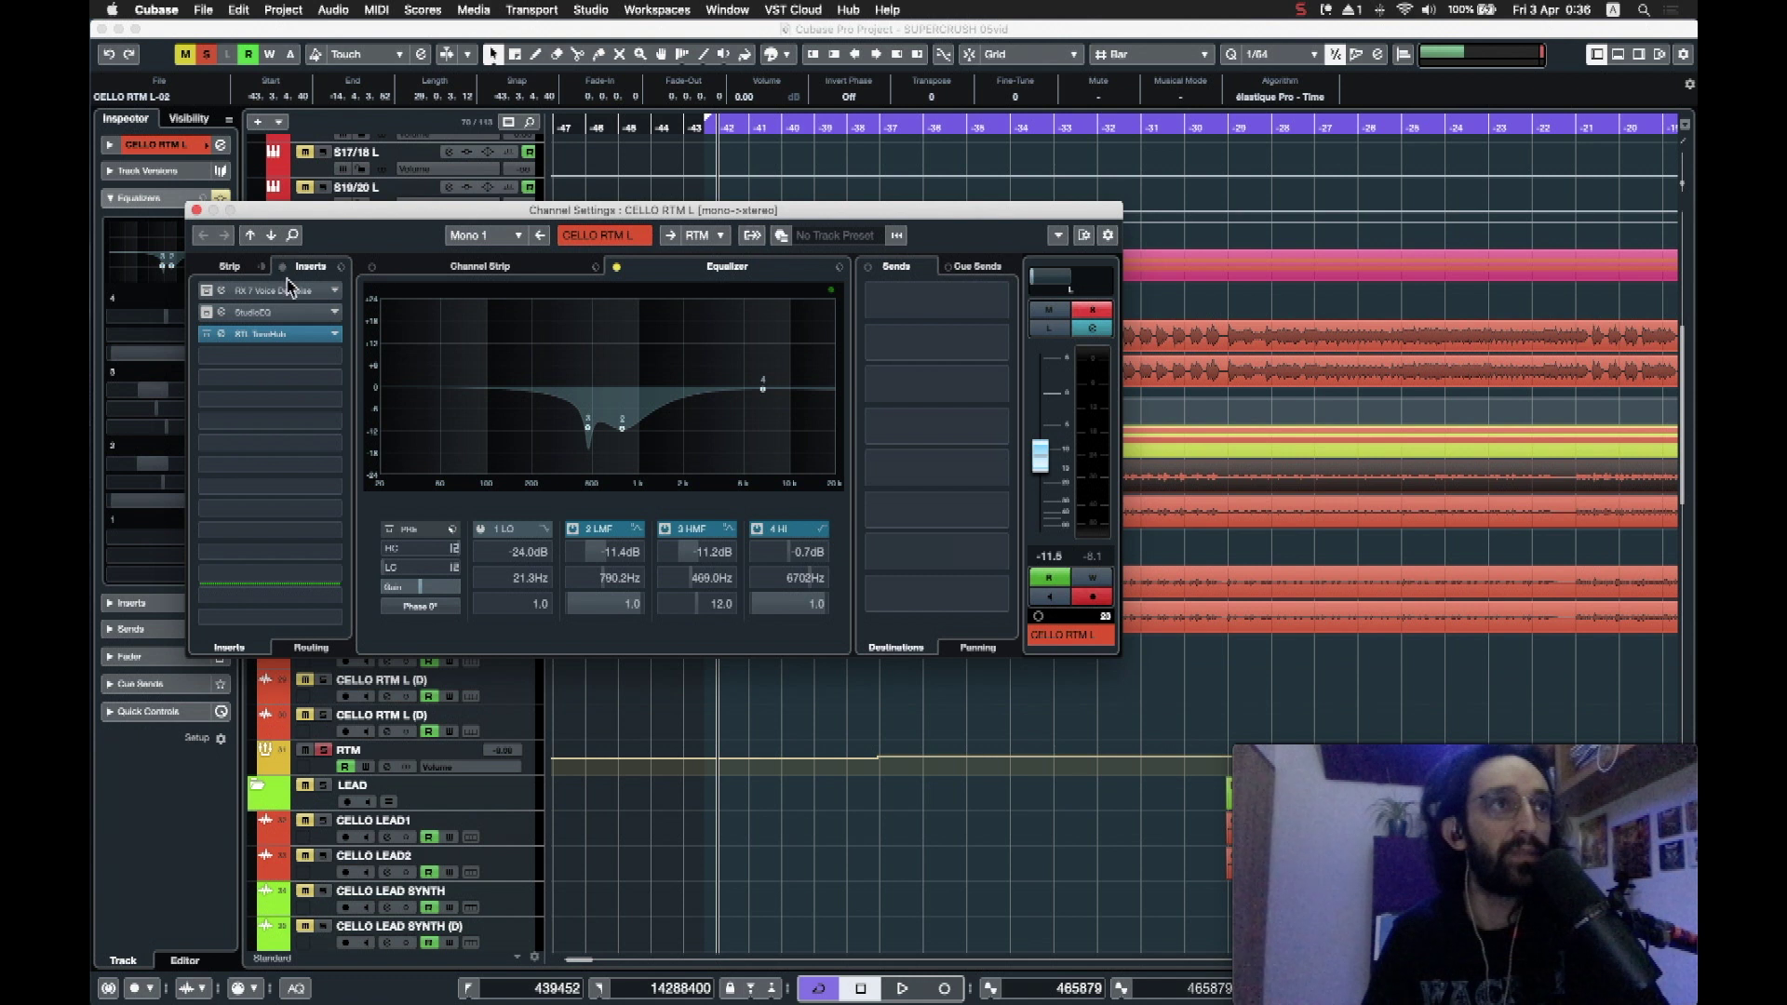
click(615, 268)
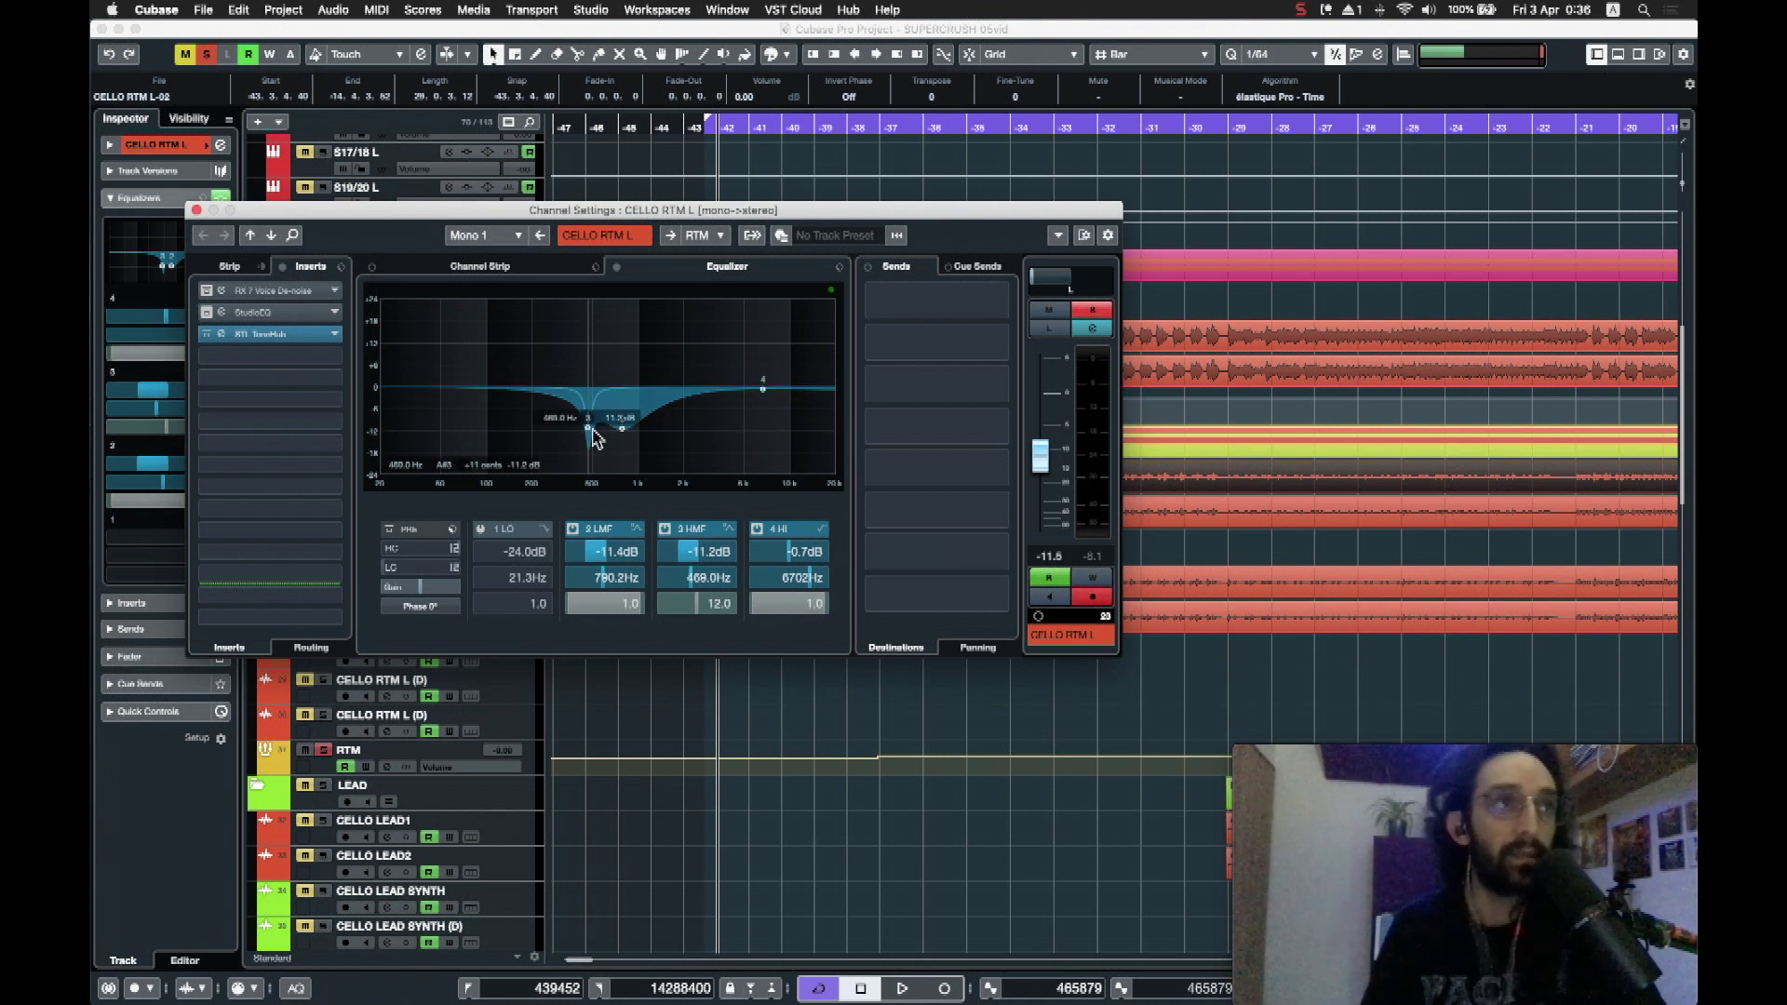
click(196, 212)
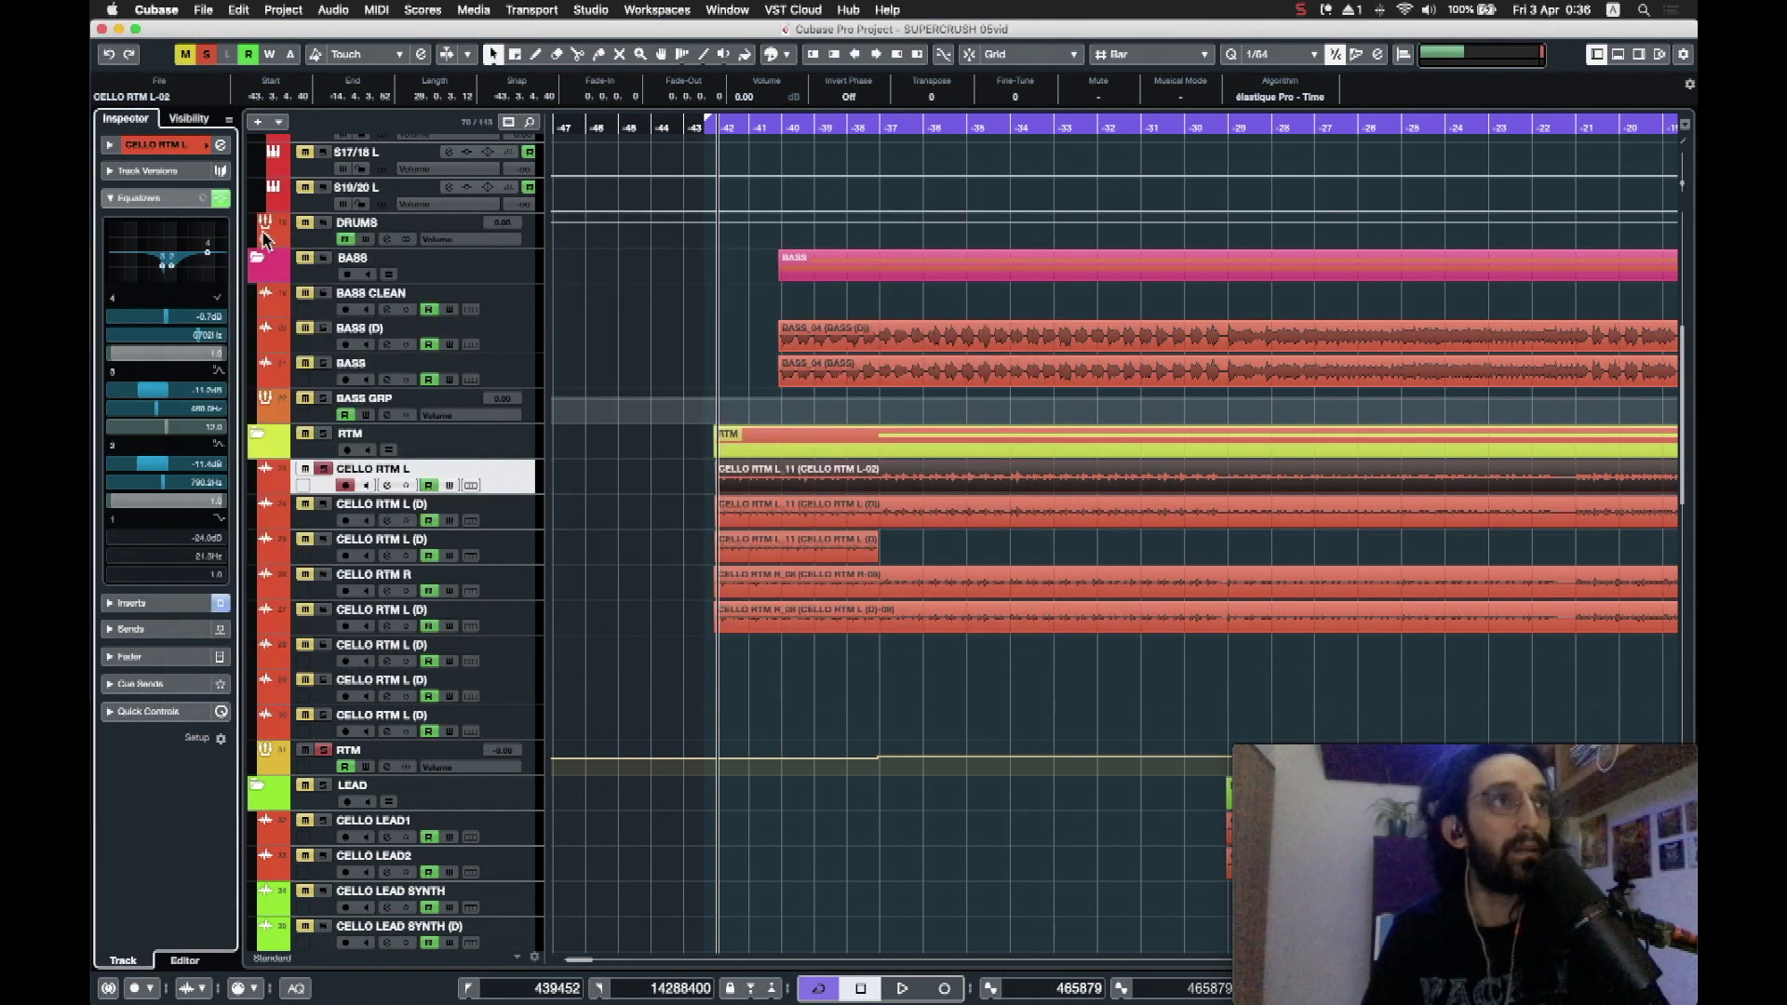
Step: Play CELLO RTM L from the clip start while bypassing and re-enabling its equalizer to compare the sound
click(714, 131)
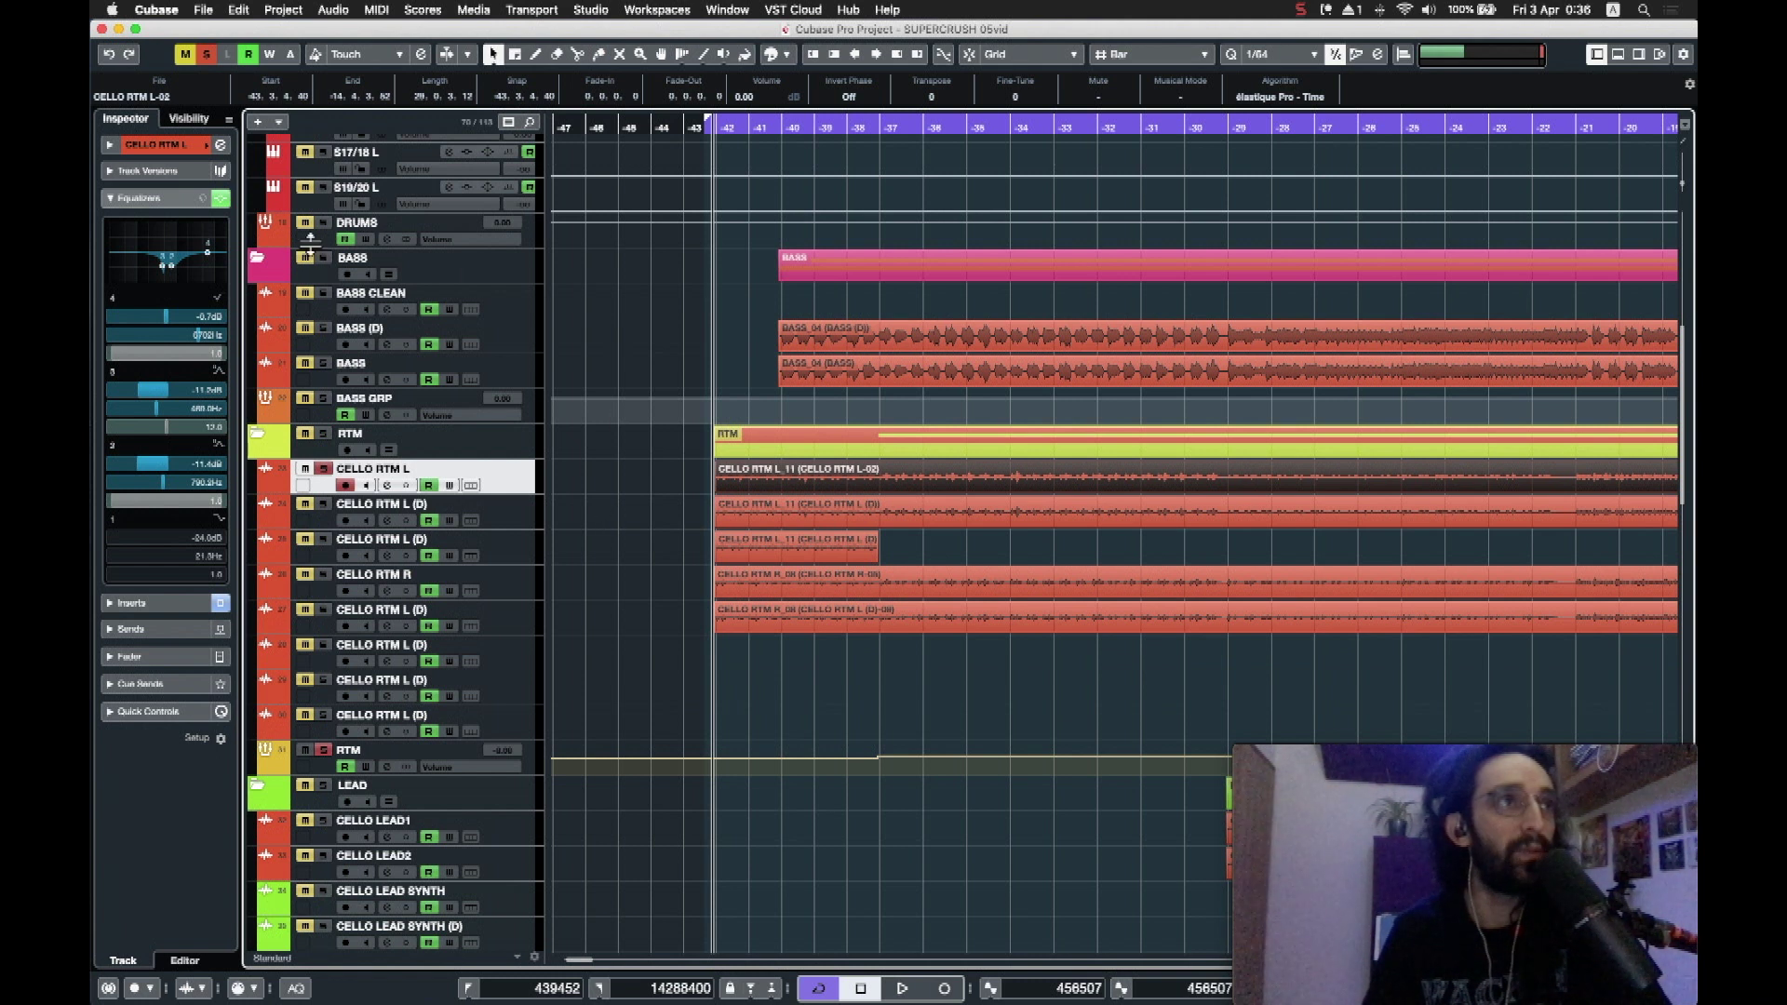
key(space)
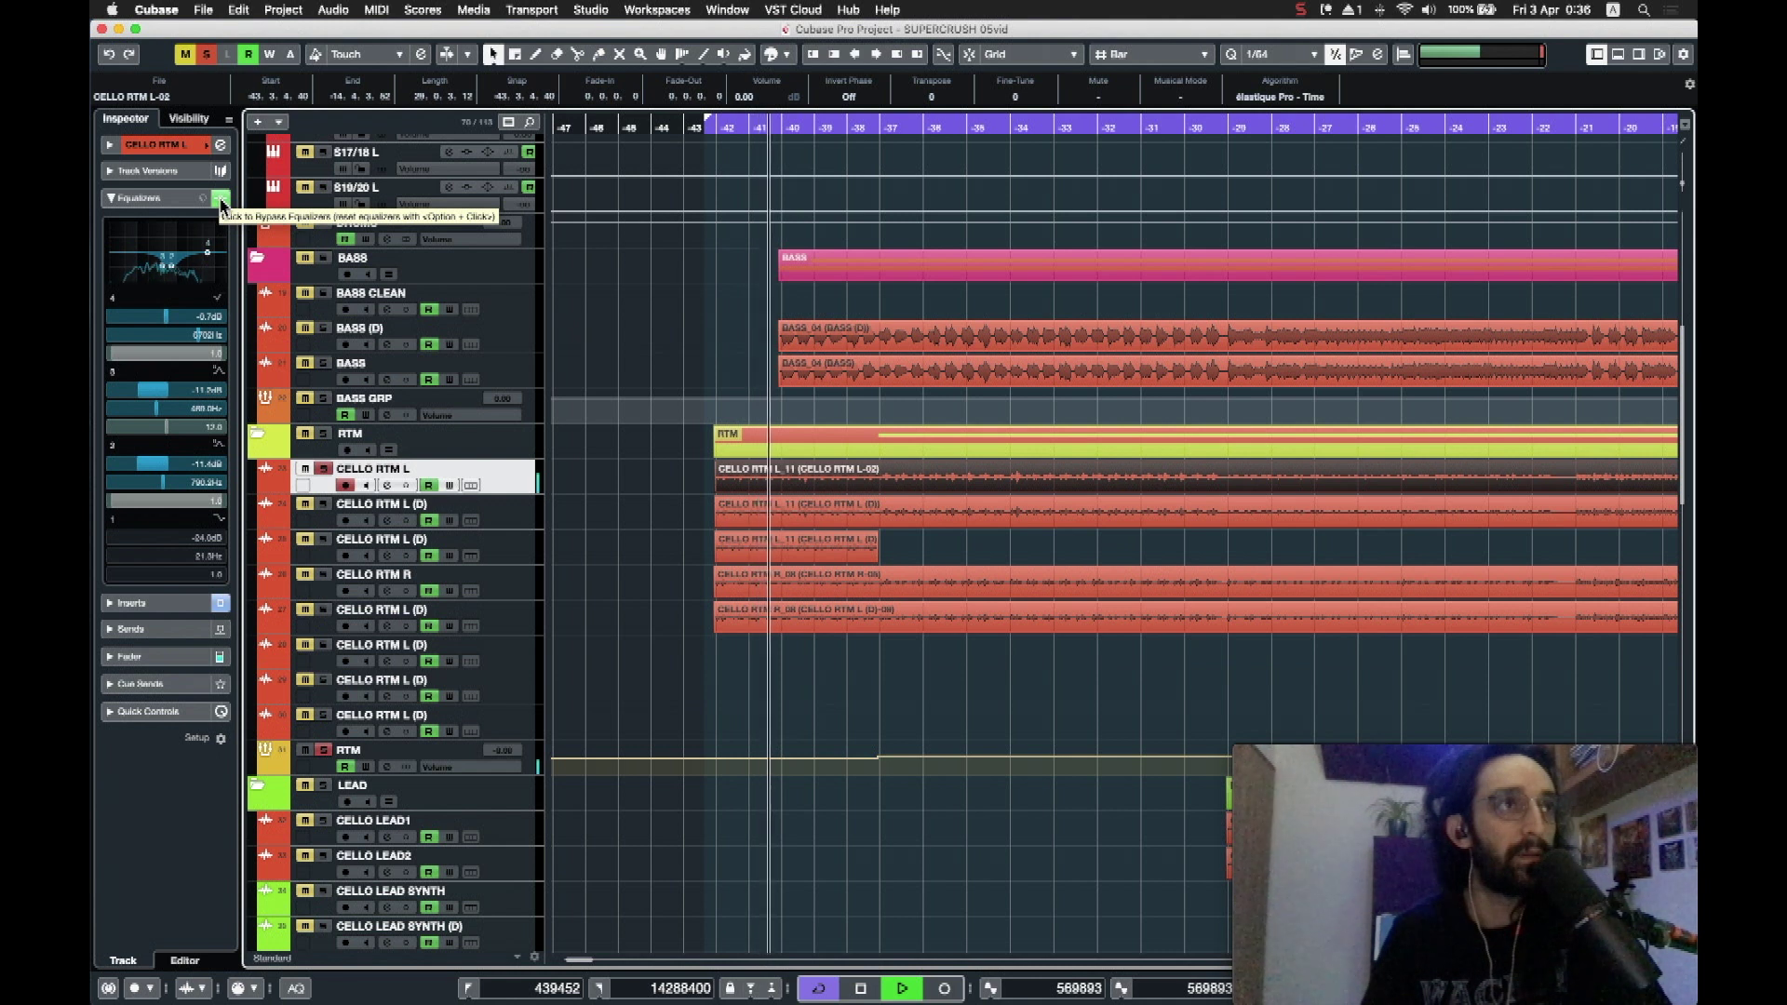
click(221, 199)
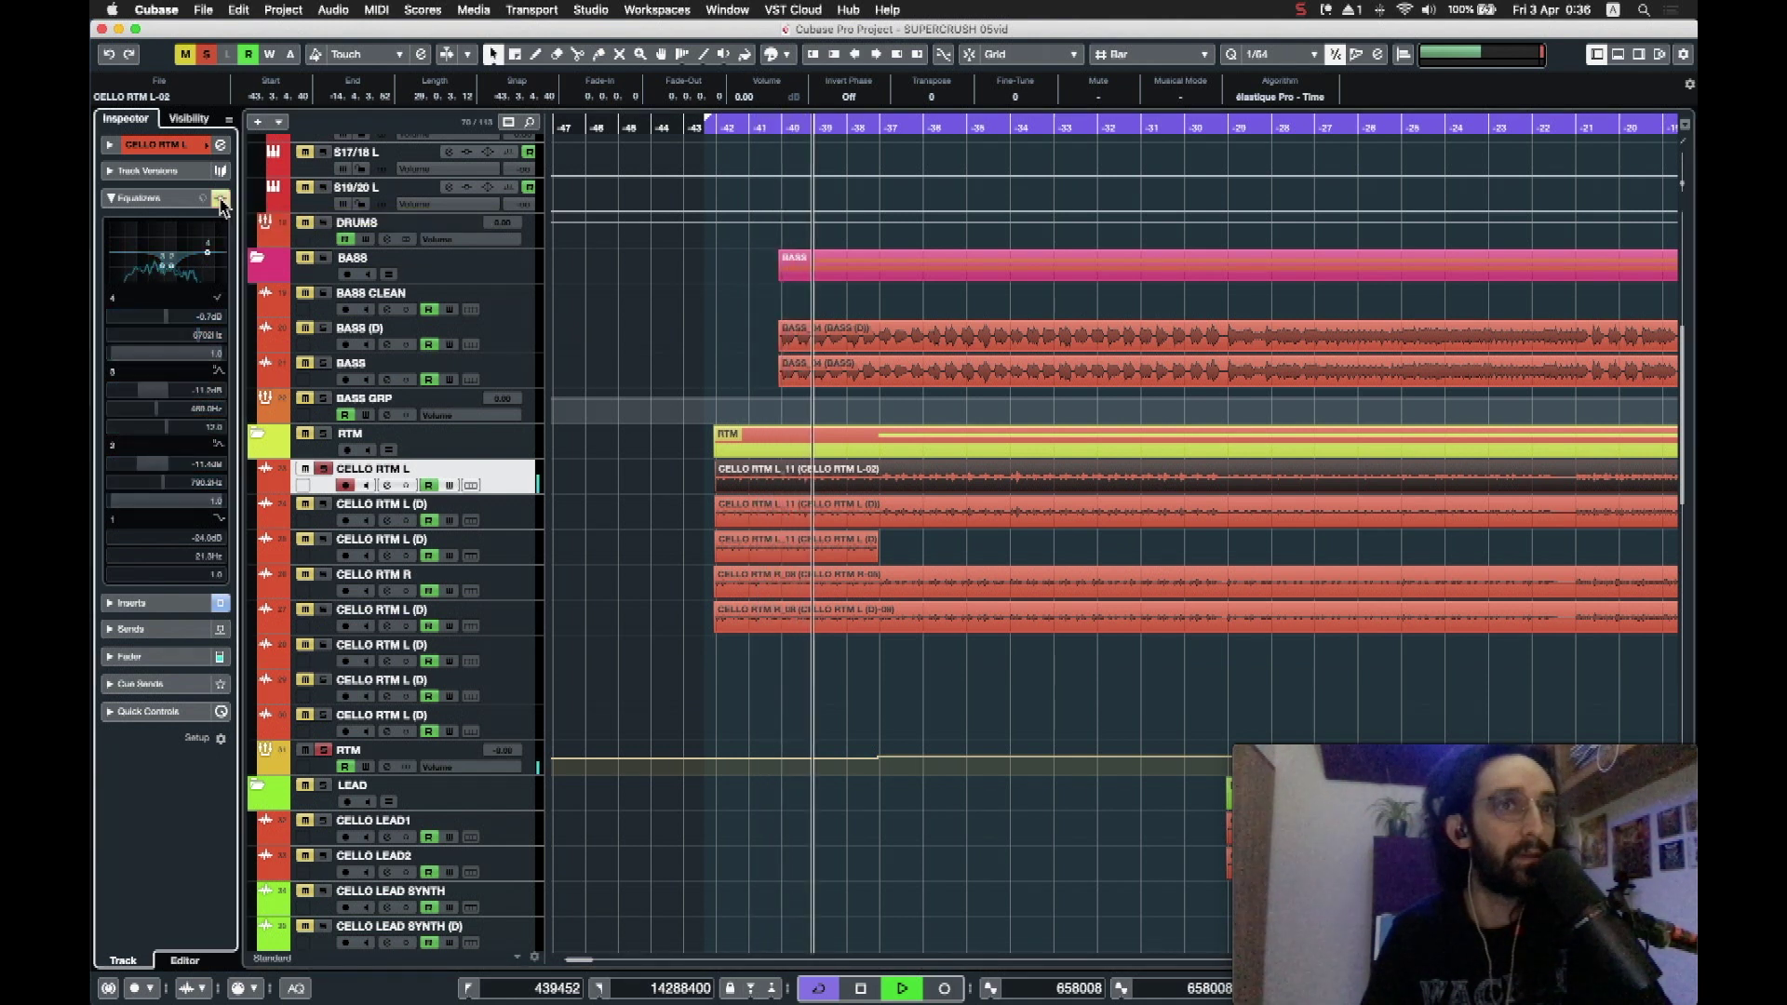
click(219, 201)
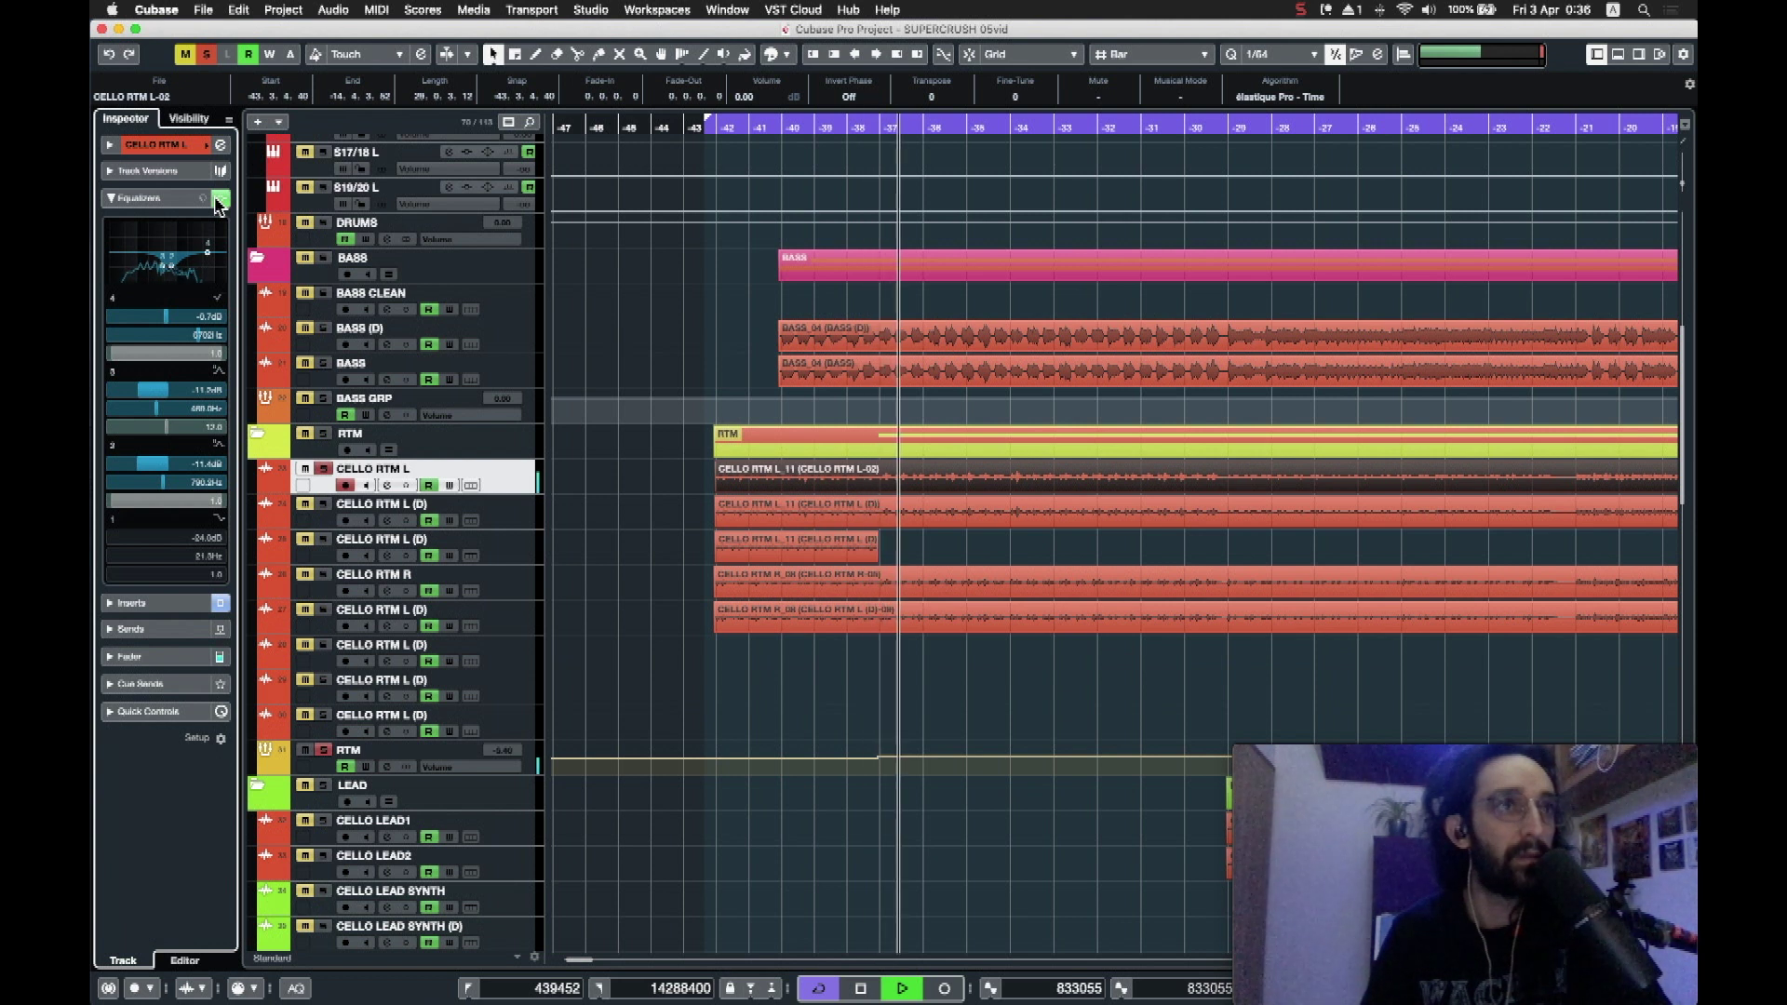
click(219, 200)
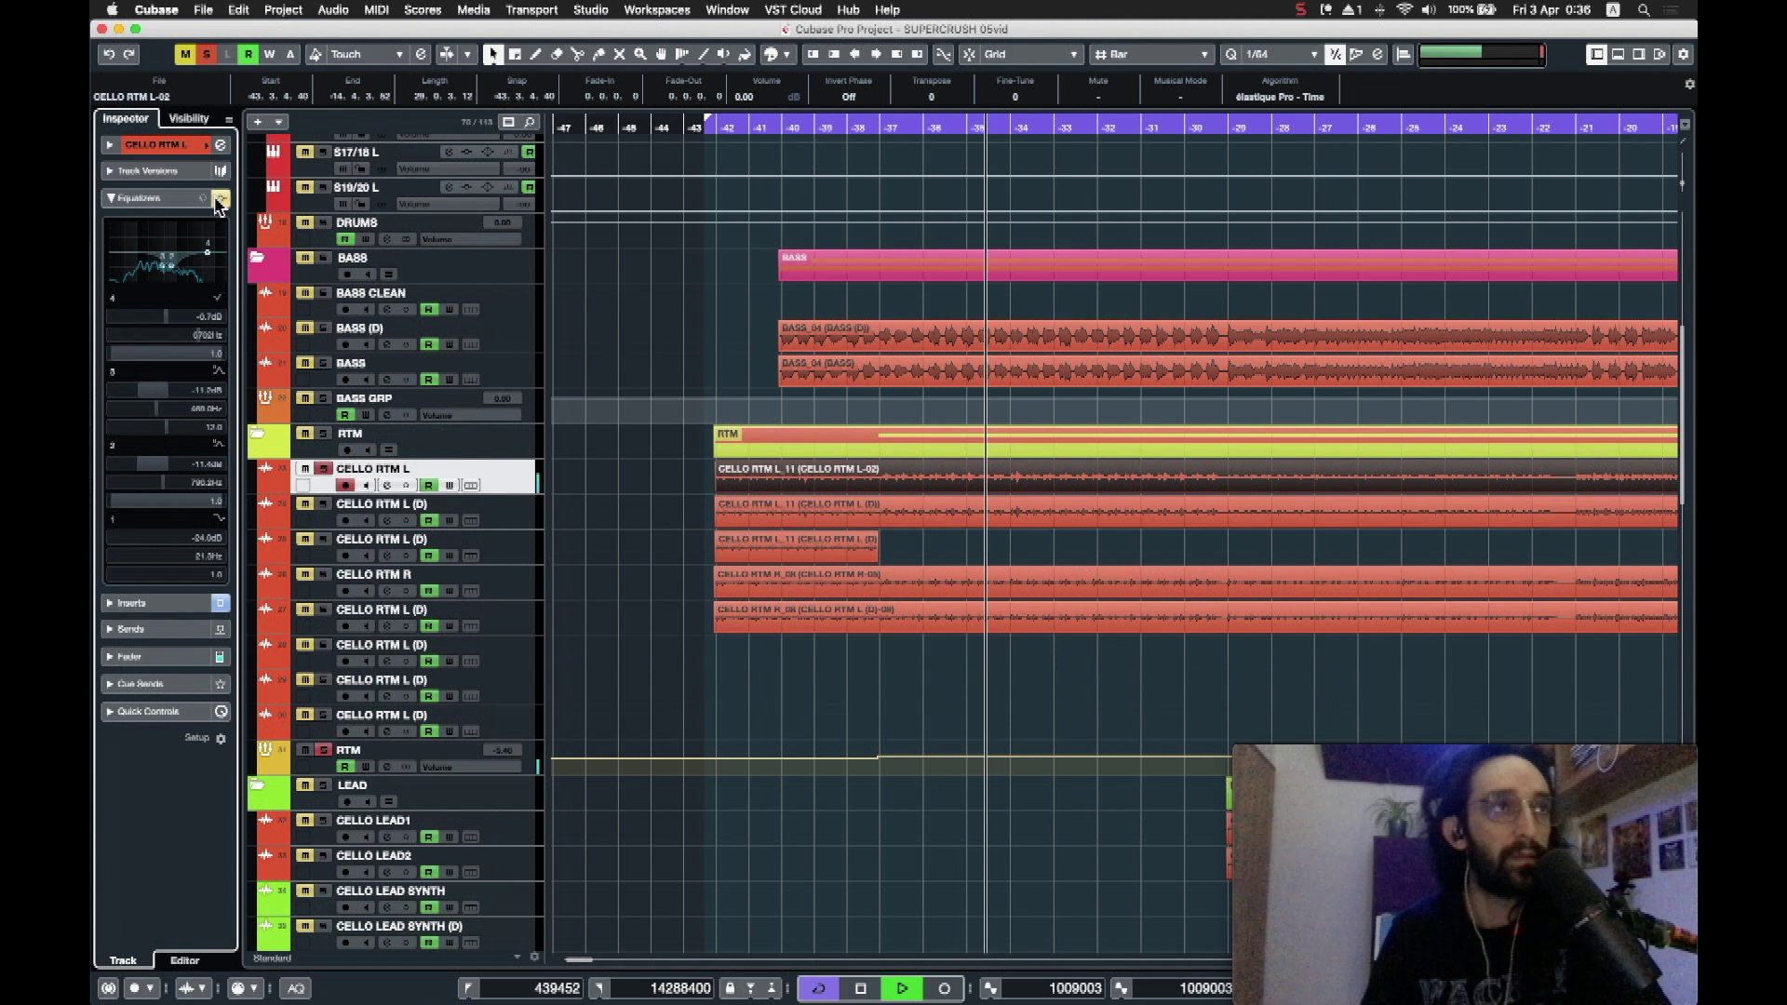
click(219, 200)
key(space)
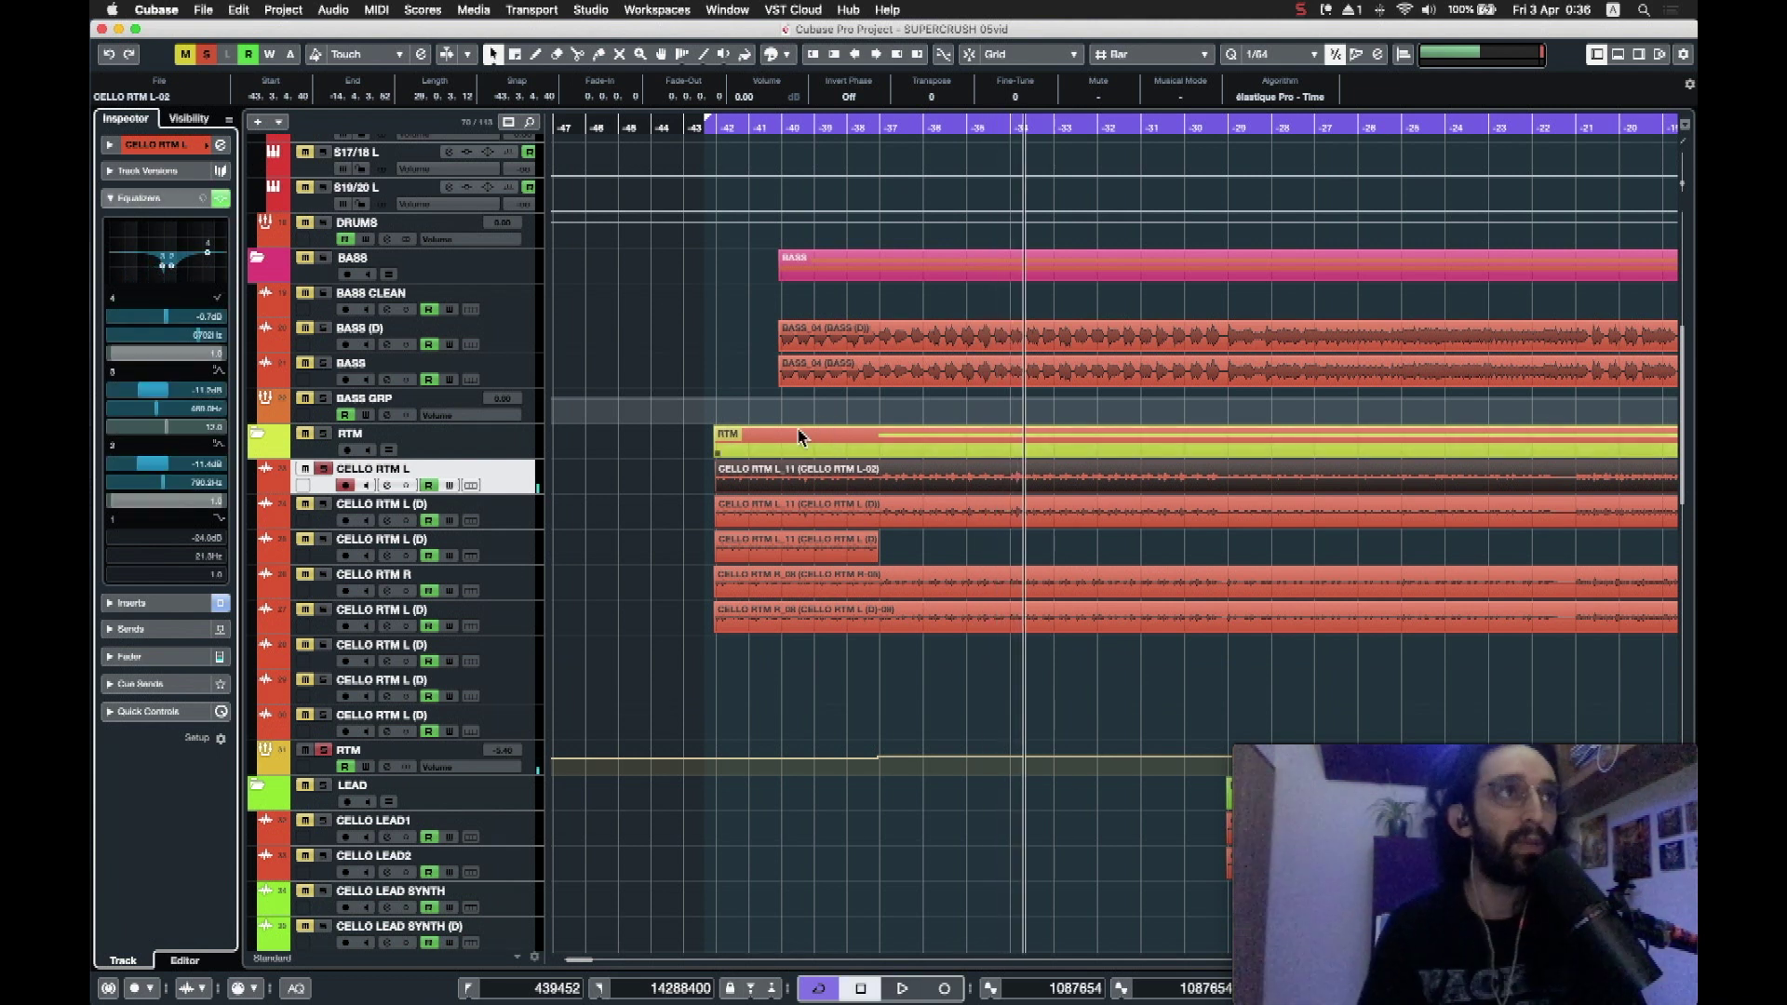
Step: Return the playback cursor to just before the rhythm cello clips near bar -42
click(715, 129)
click(715, 129)
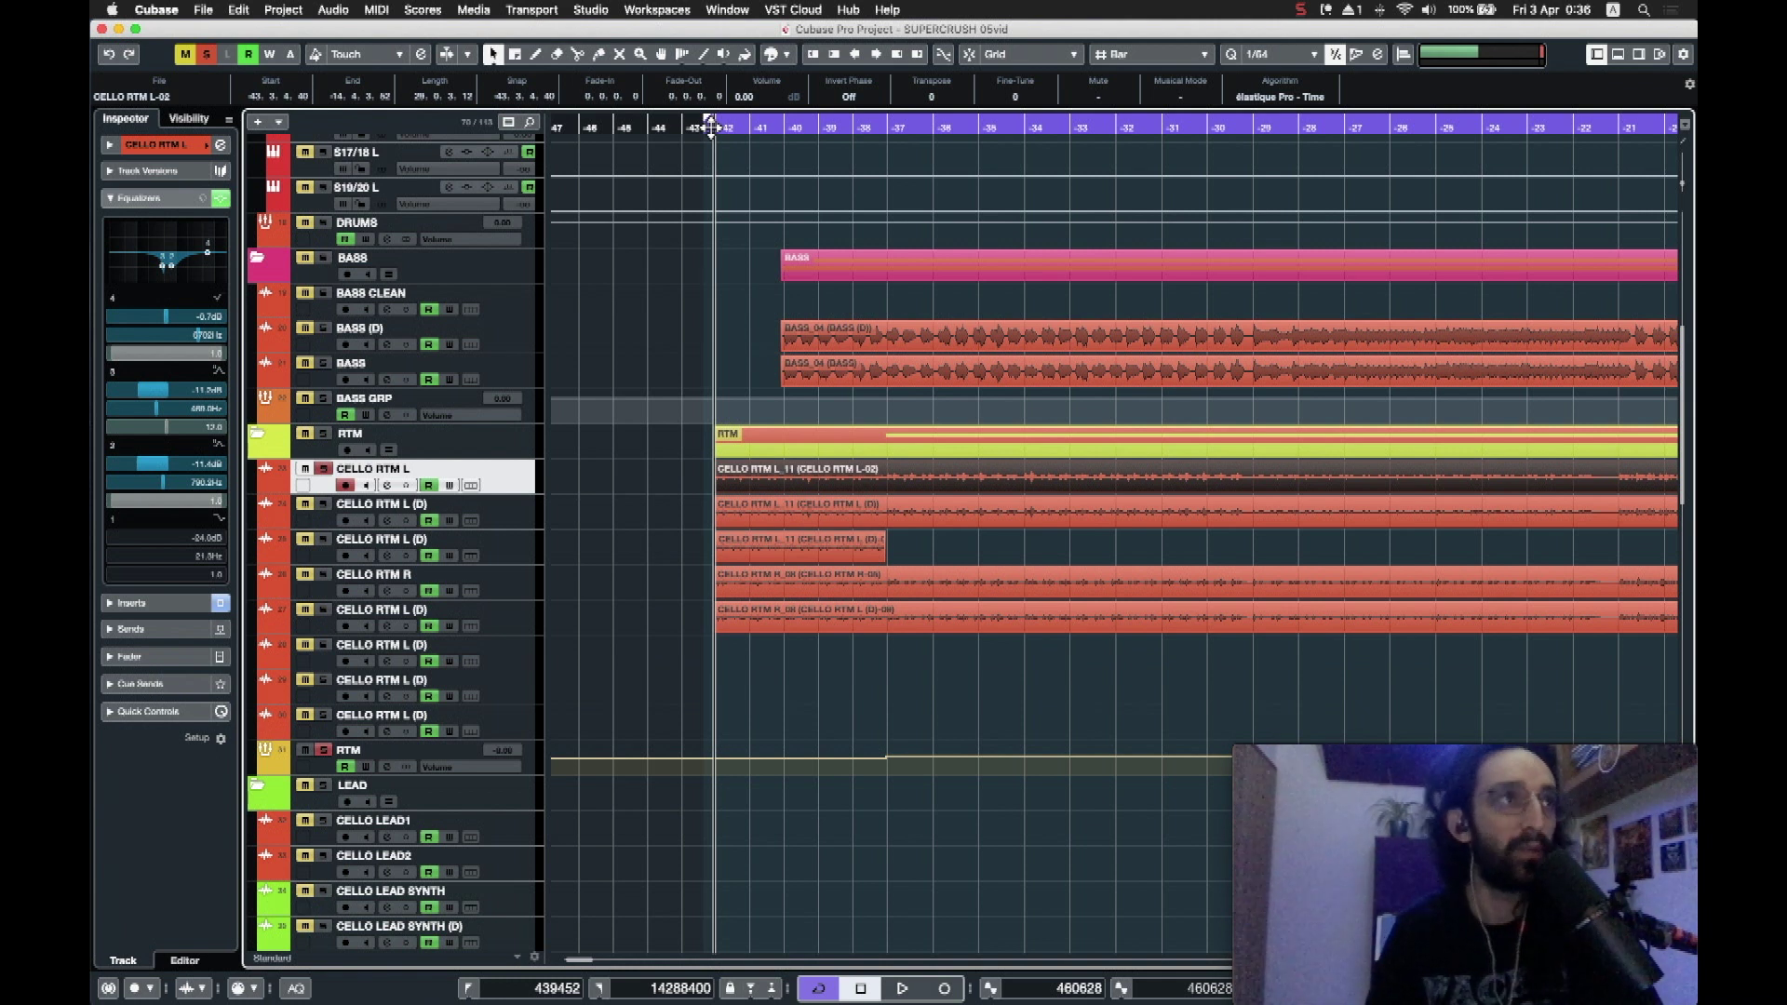
click(711, 127)
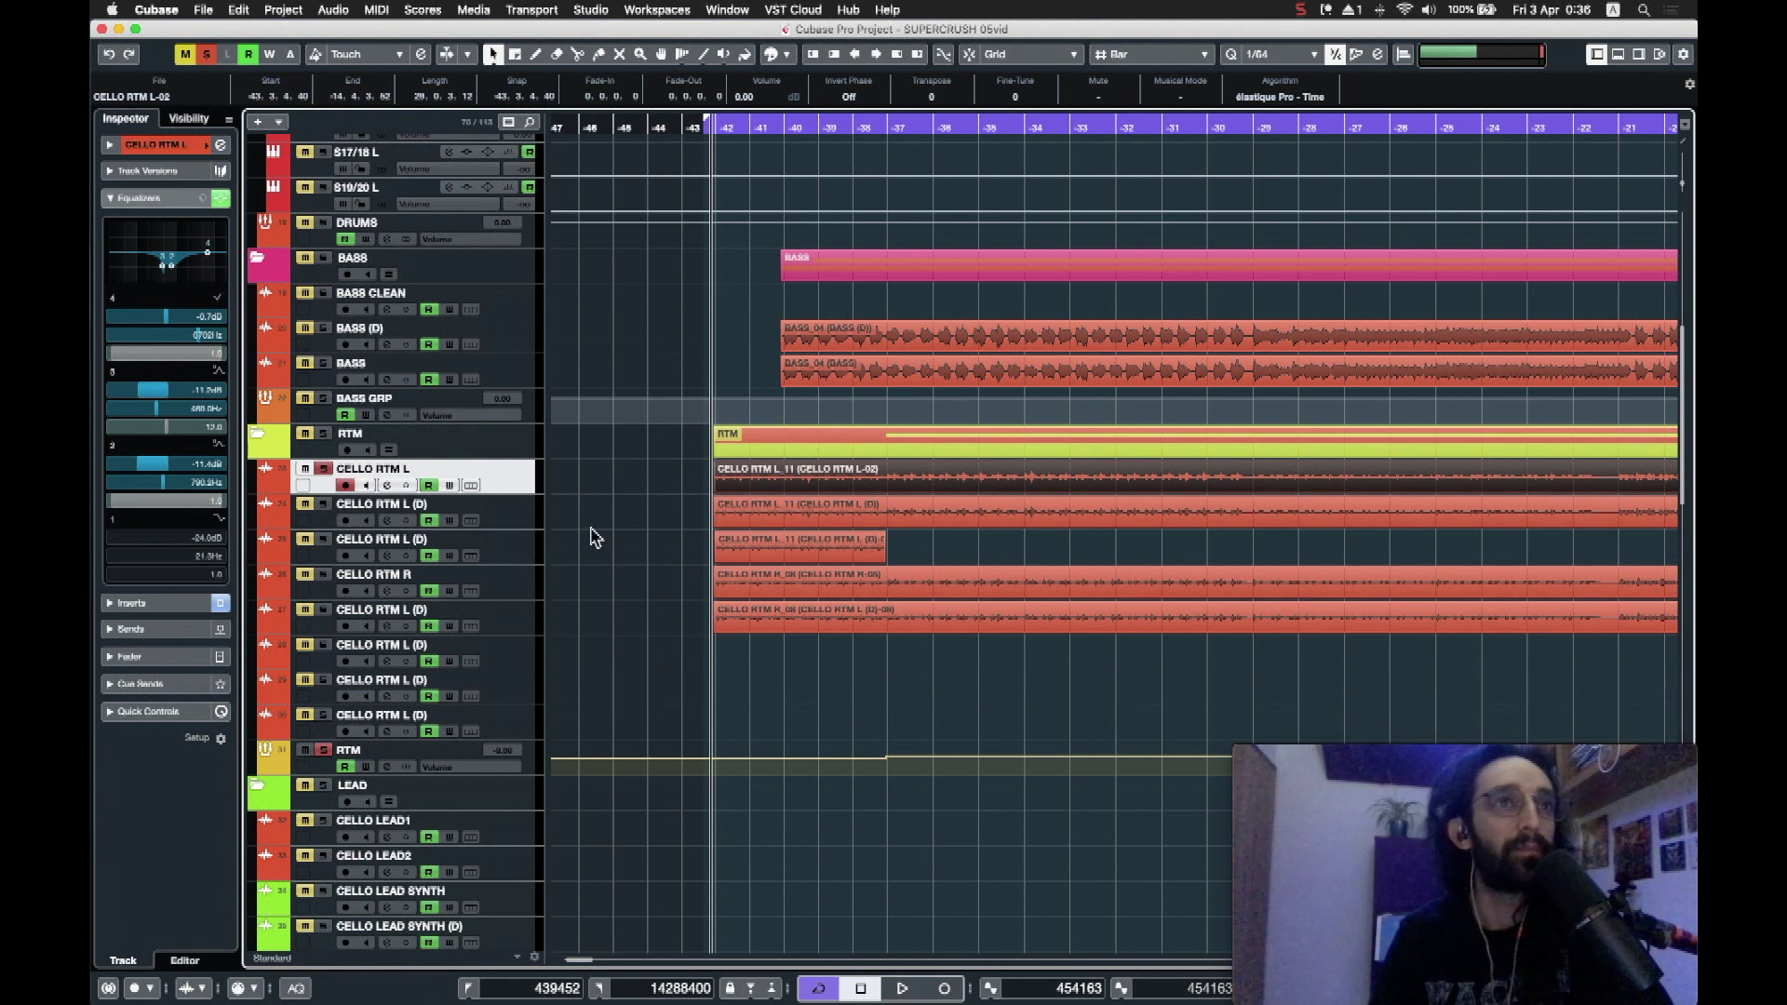
Step: Activate the RX 7 Voice De-noise insert on CELLO RTM L and view its settings in the plugin editor
click(149, 198)
click(163, 227)
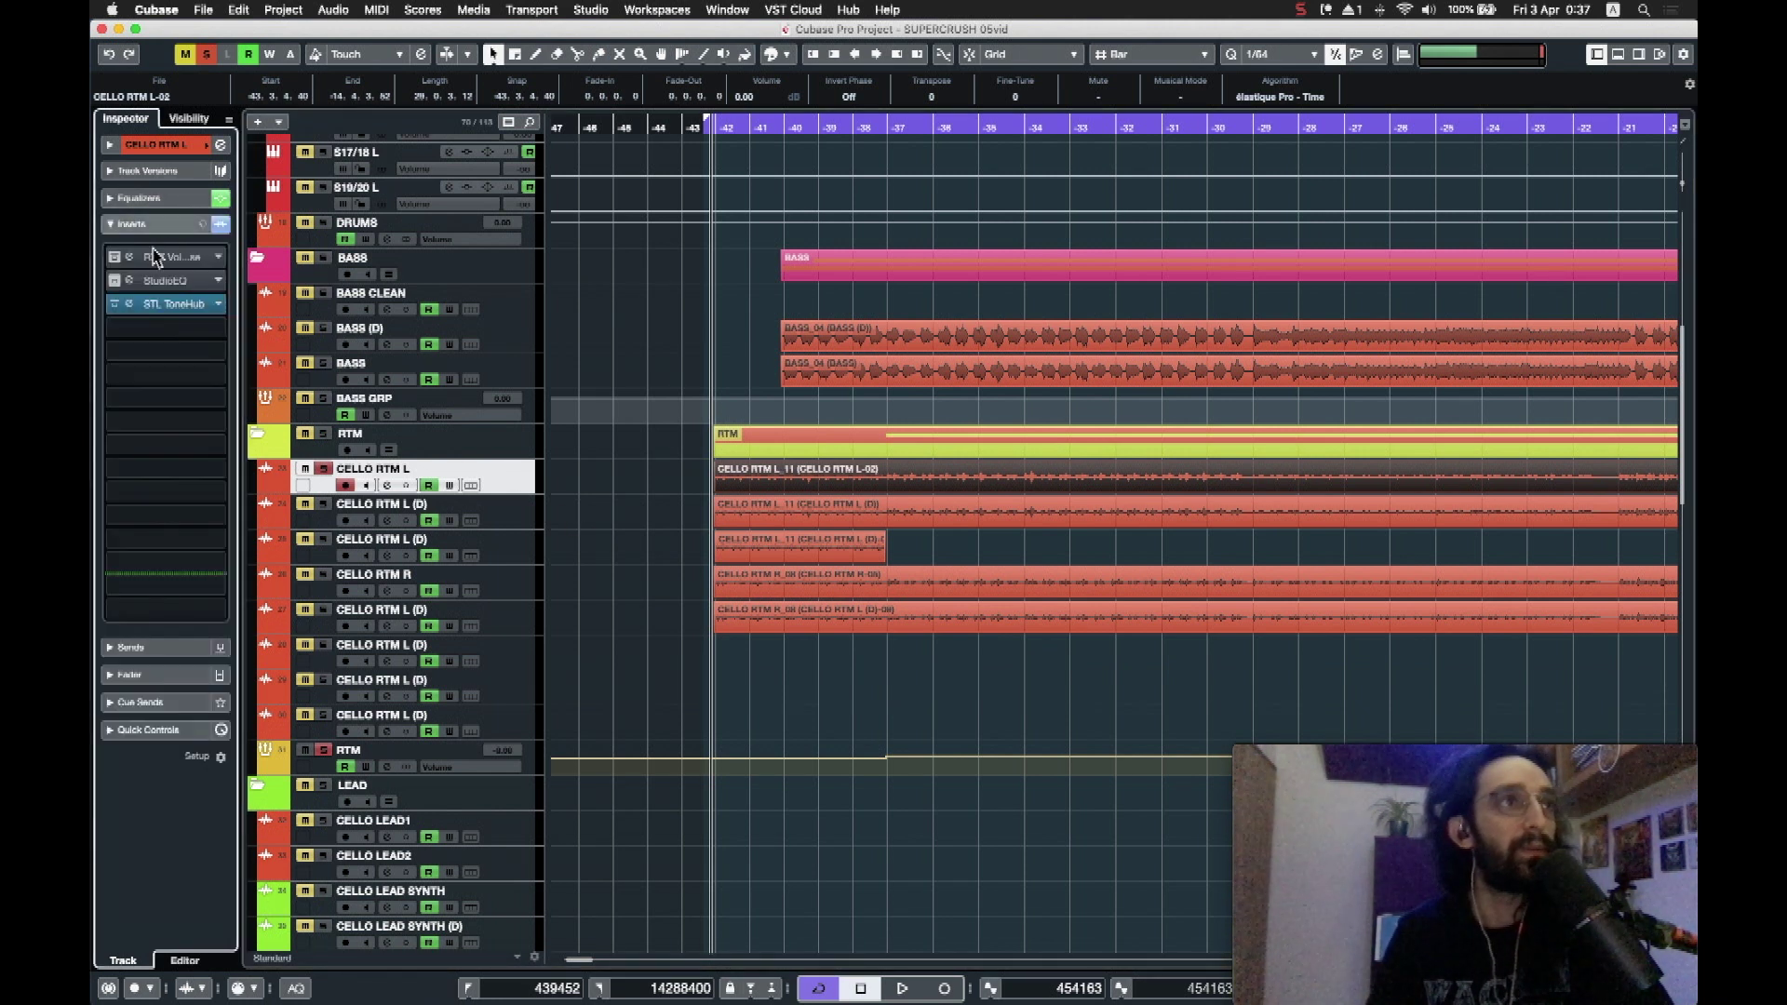
click(132, 260)
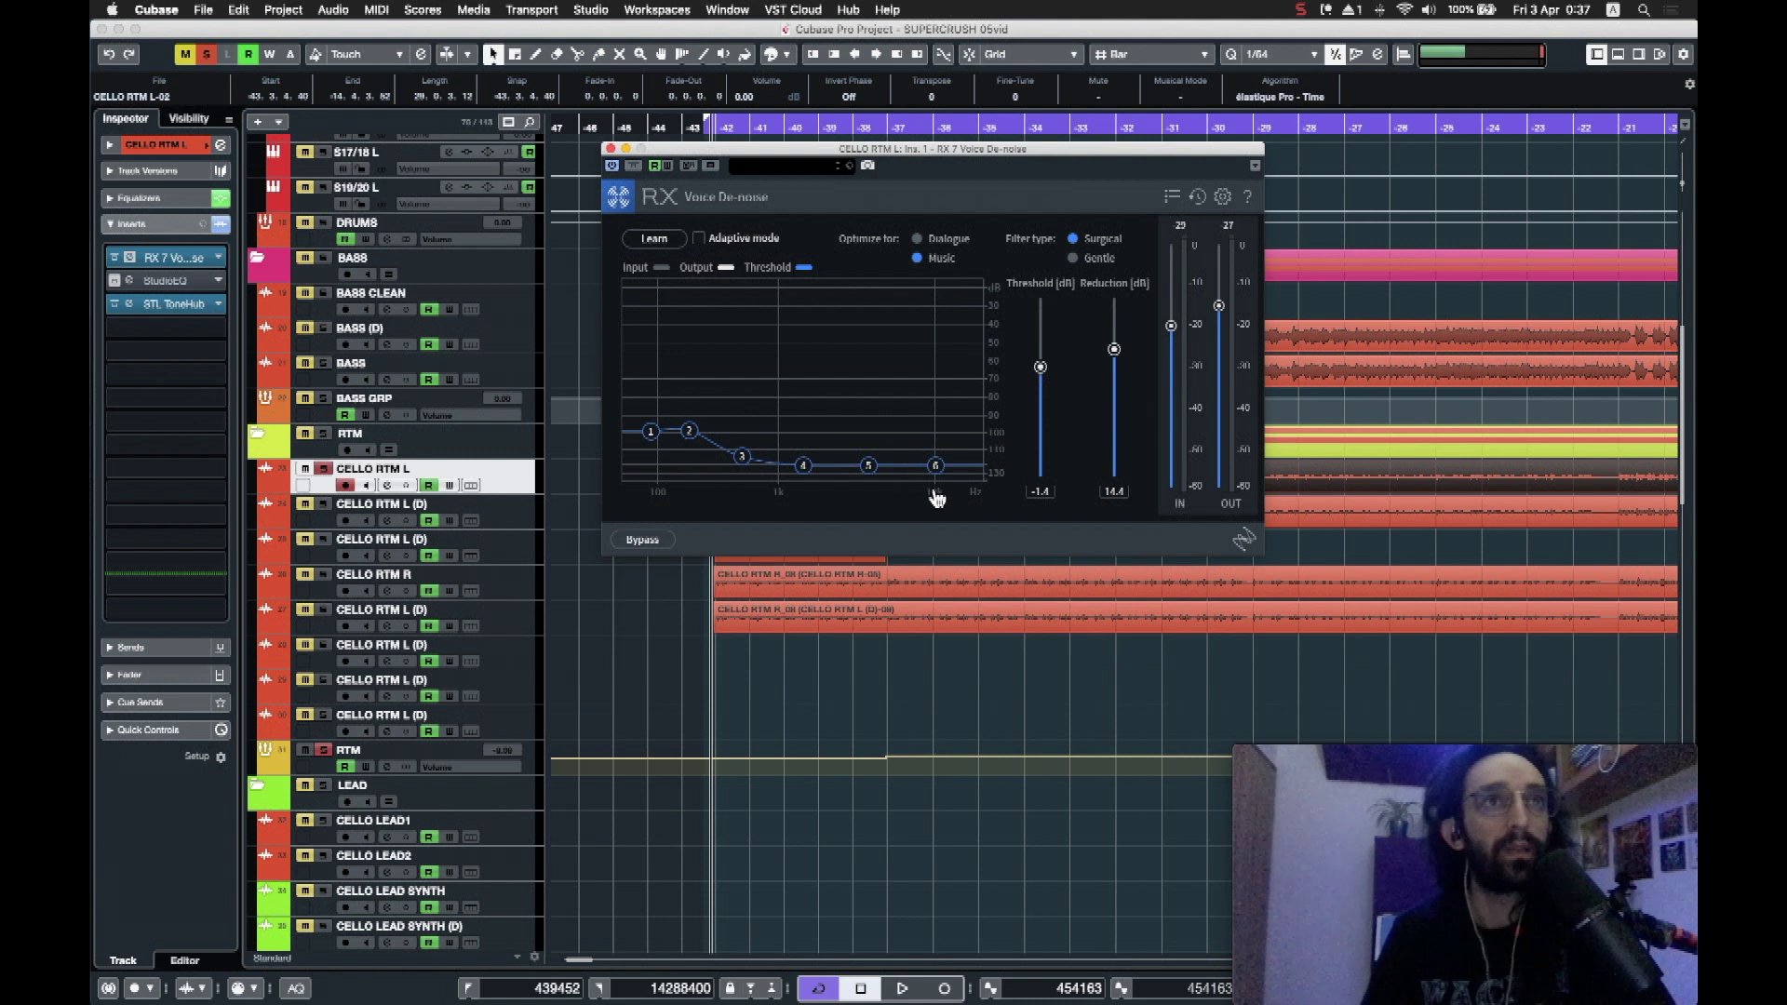
click(609, 149)
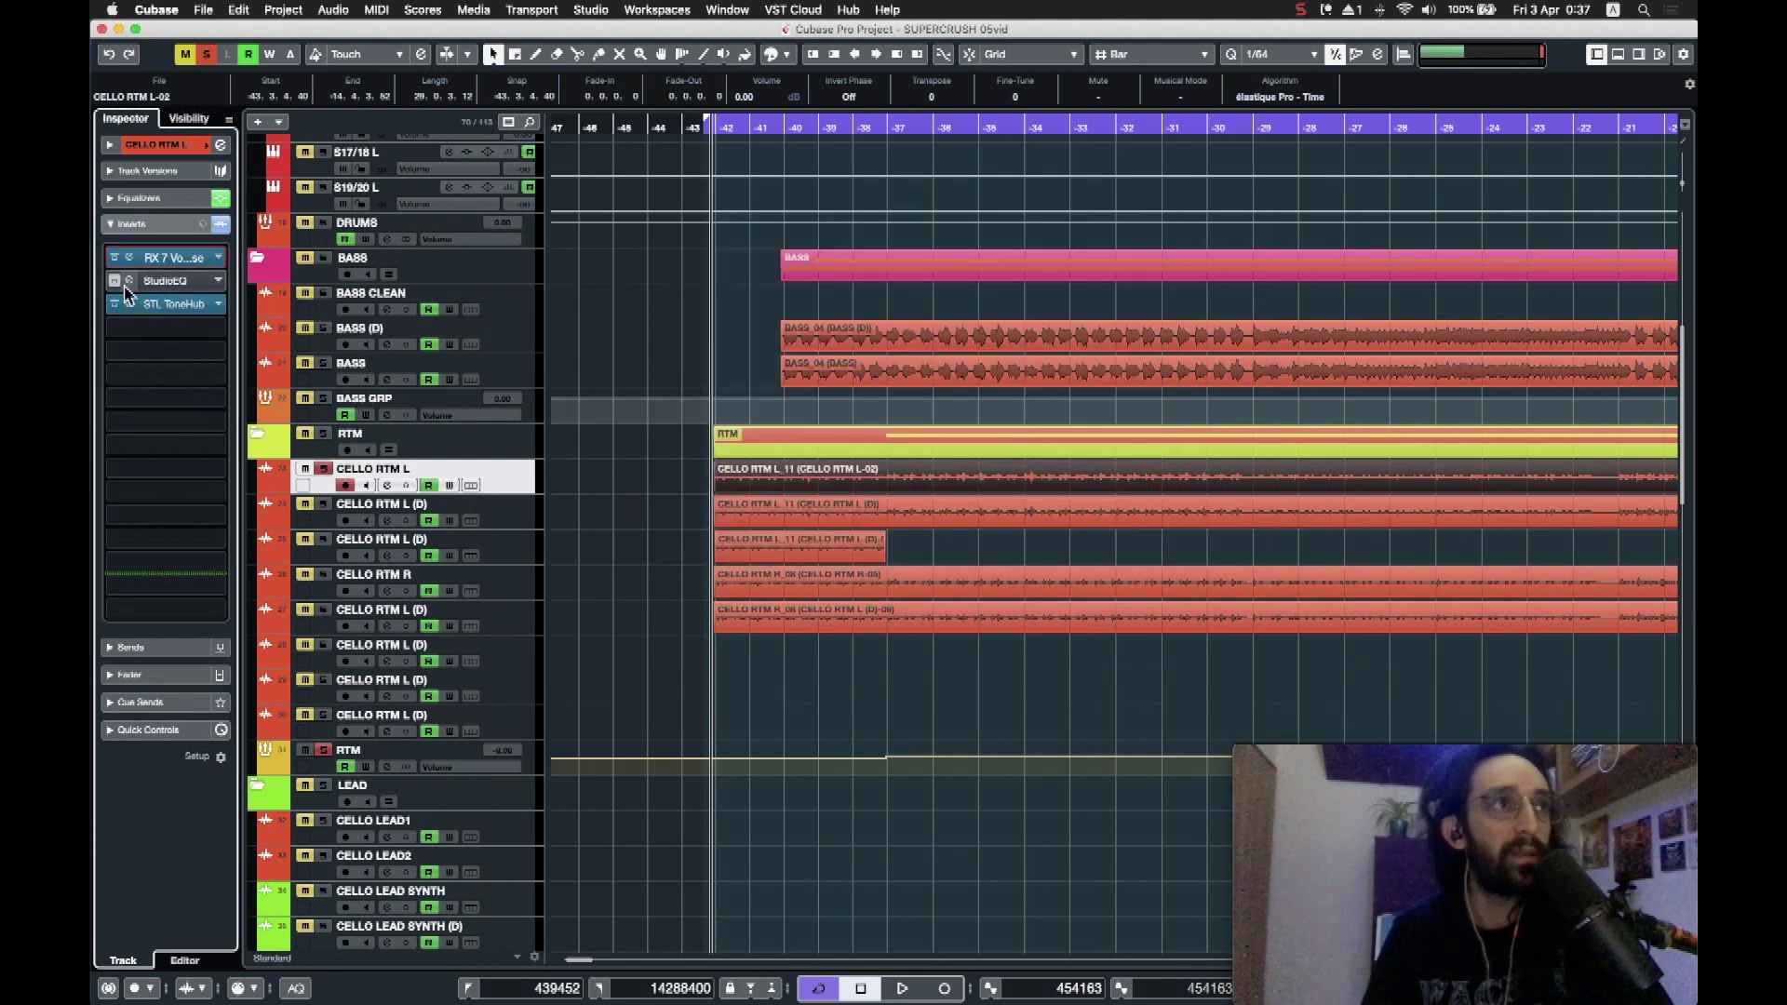
Step: Activate the StudioEQ insert on CELLO RTM L and inspect its bands in the plugin editor
click(123, 281)
drag(1210, 566, 1238, 534)
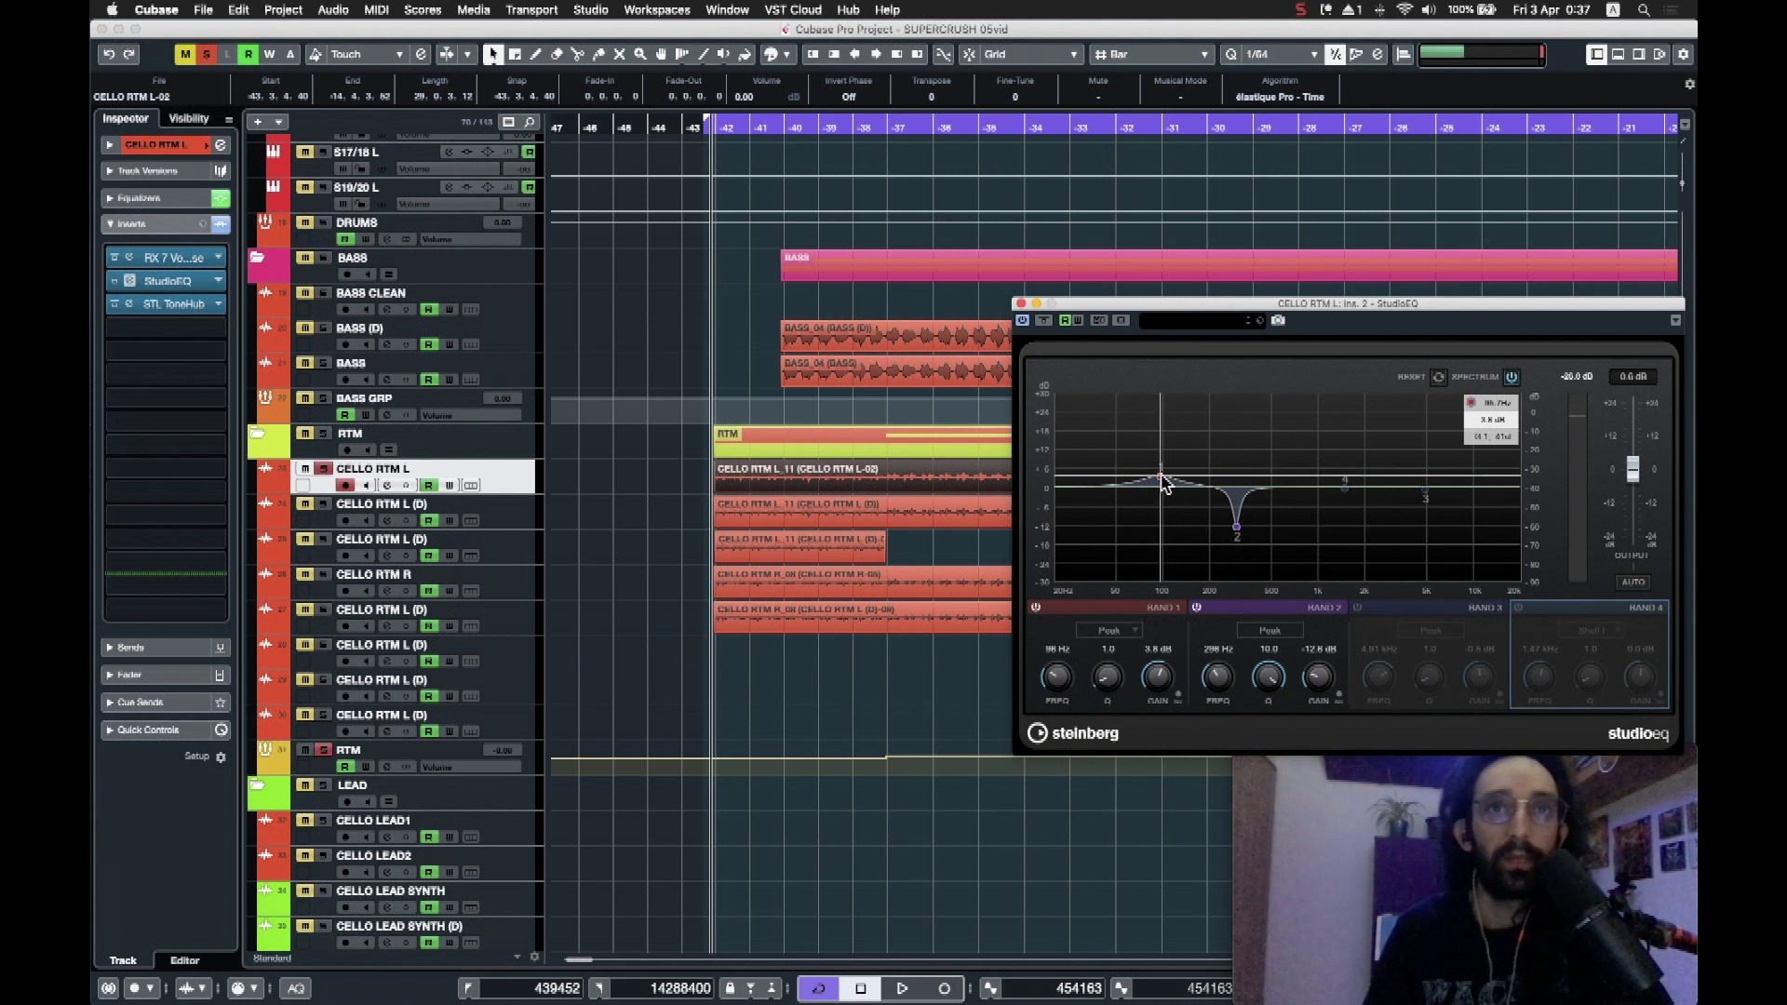
click(1020, 304)
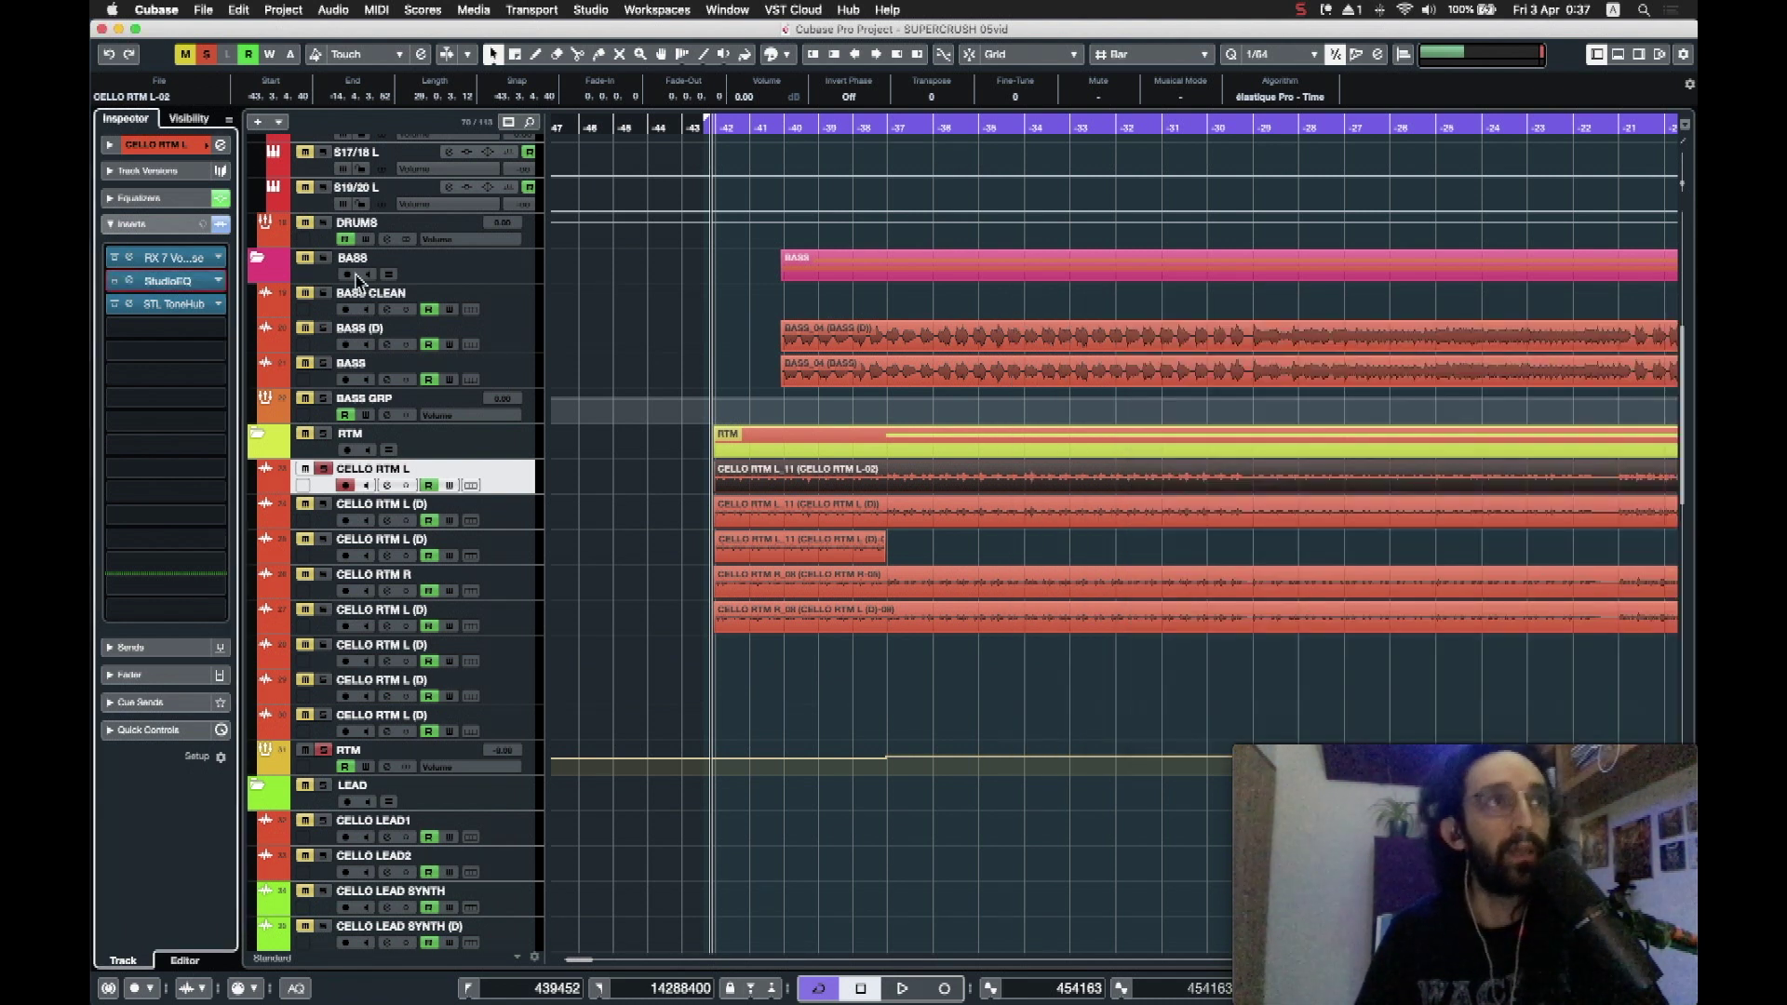
Step: Bypass CELLO RTM L's StudioEQ, RX 7 Voice De-noise and channel equalizer, and play the track's opening without them
click(114, 280)
click(113, 257)
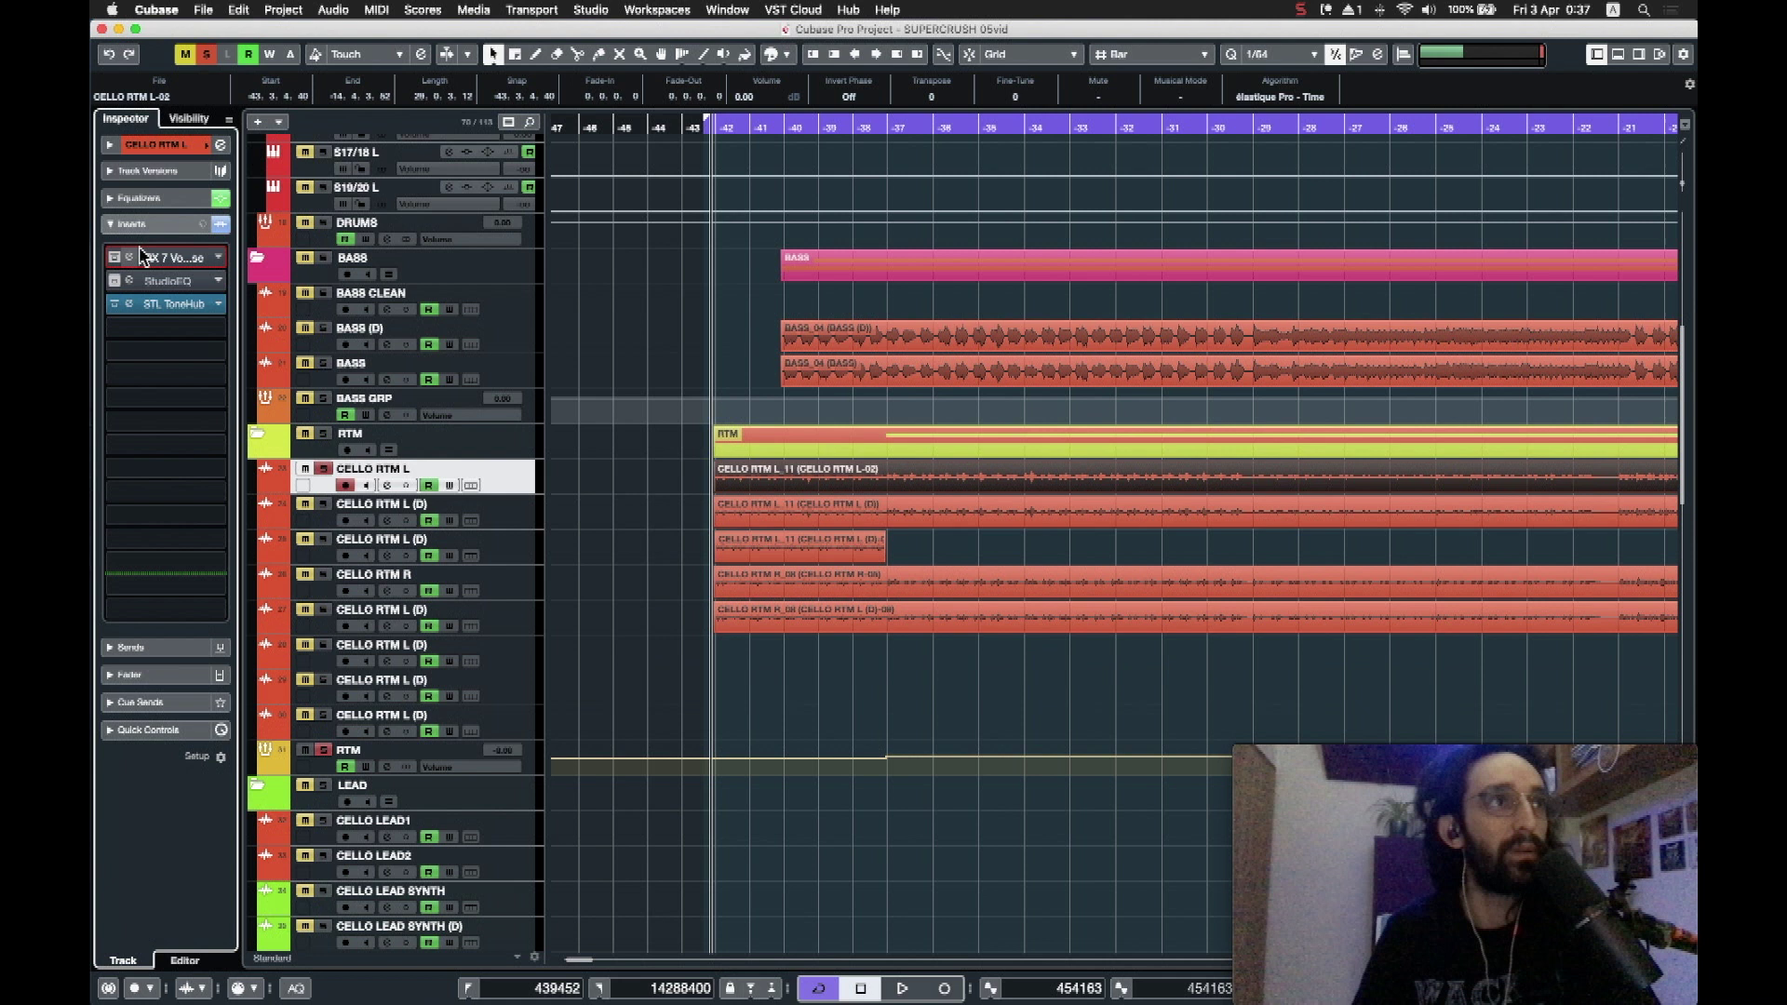
click(220, 199)
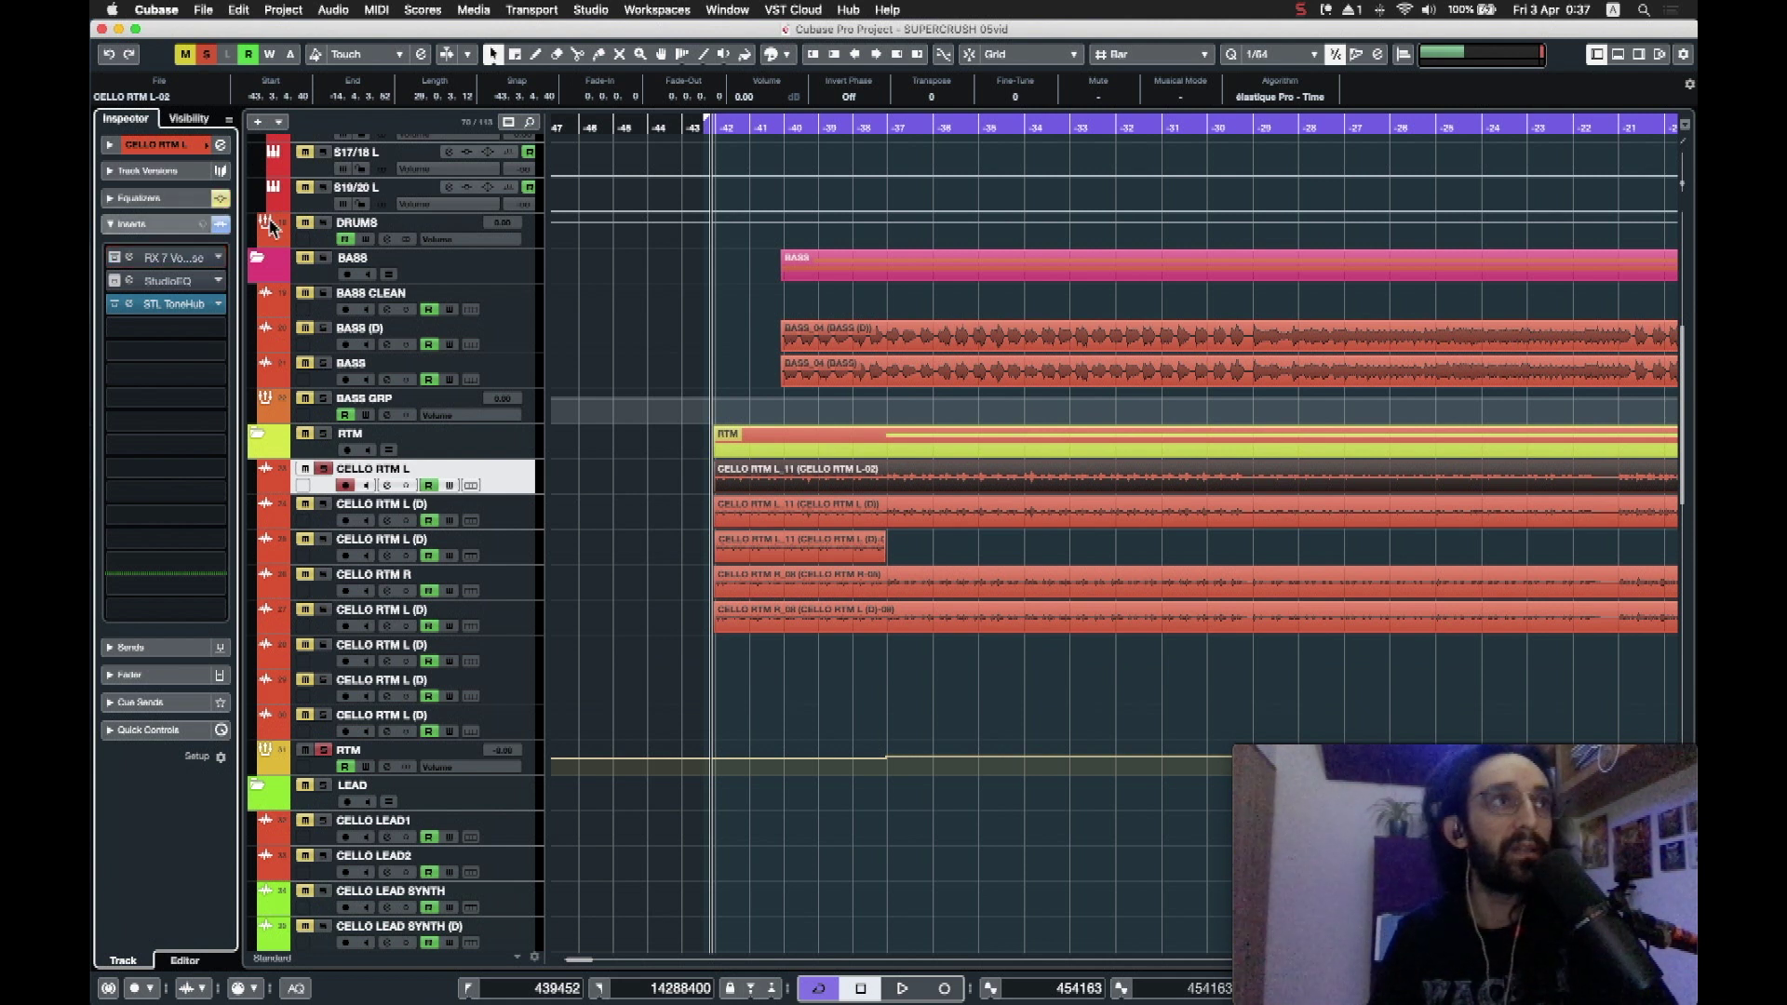
key(space)
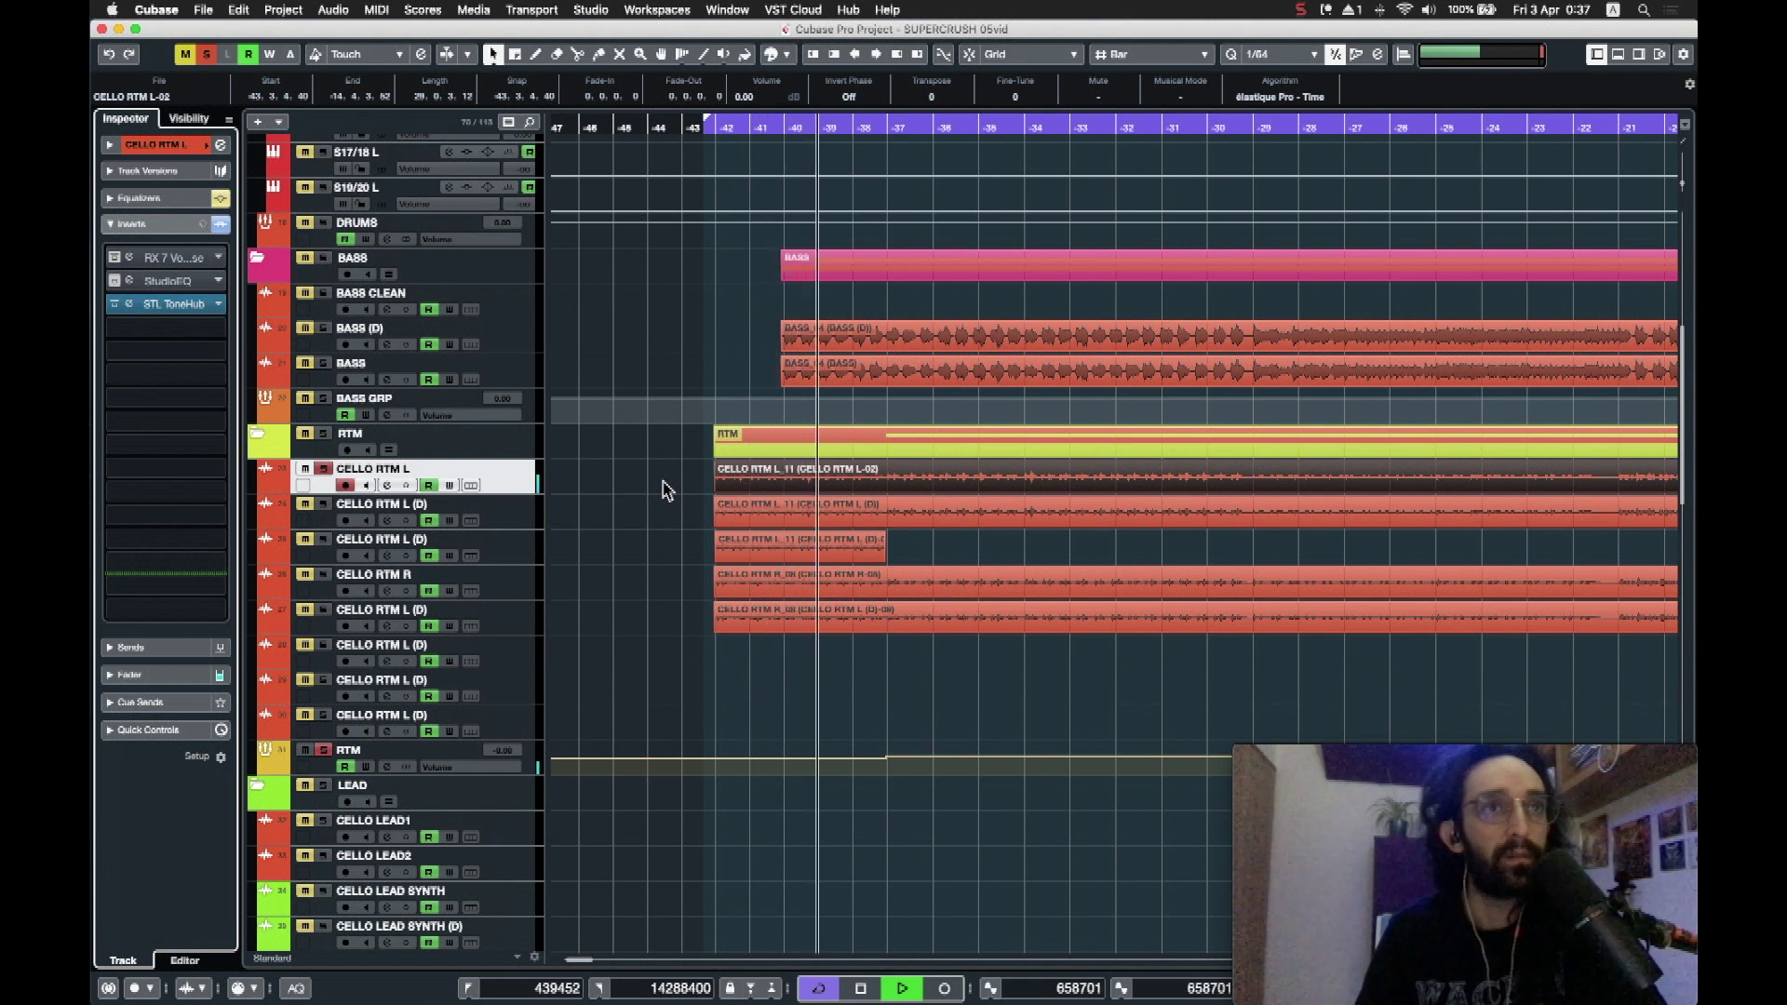
key(space)
Step: Reactivate CELLO RTM L's de-noise and EQ processing and replay the opening from the clip start for comparison
click(113, 258)
click(114, 280)
key(KP_1)
key(space)
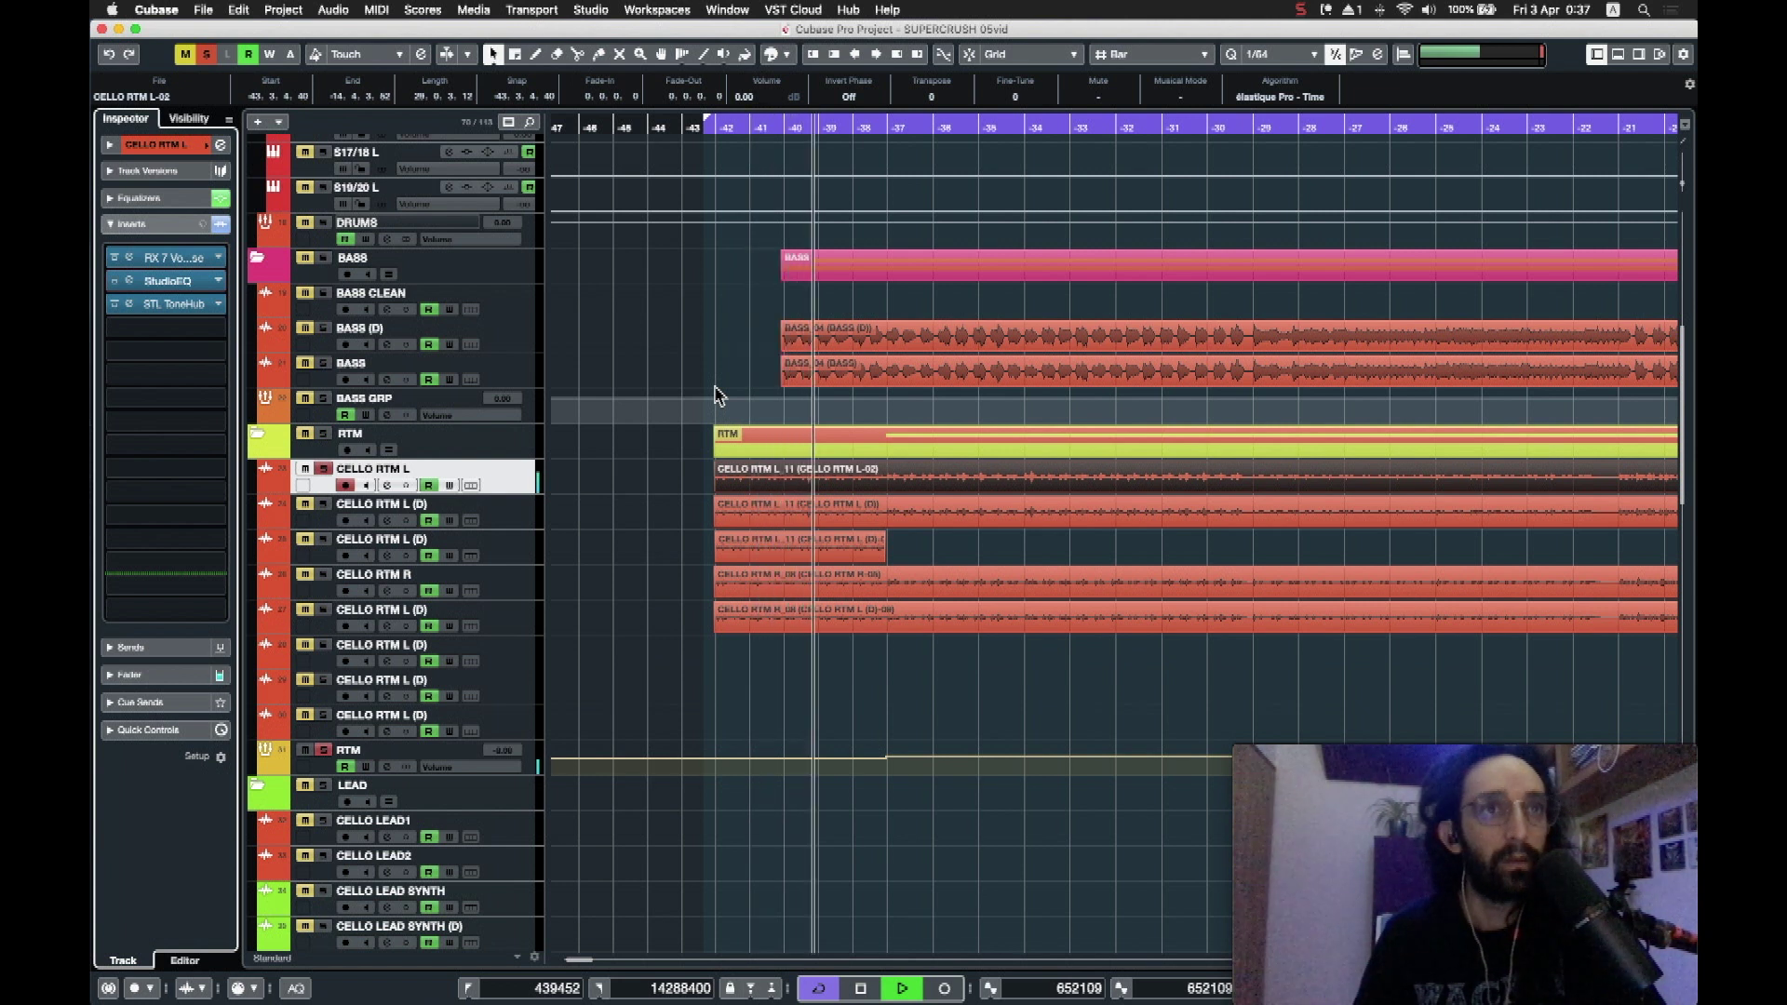
key(space)
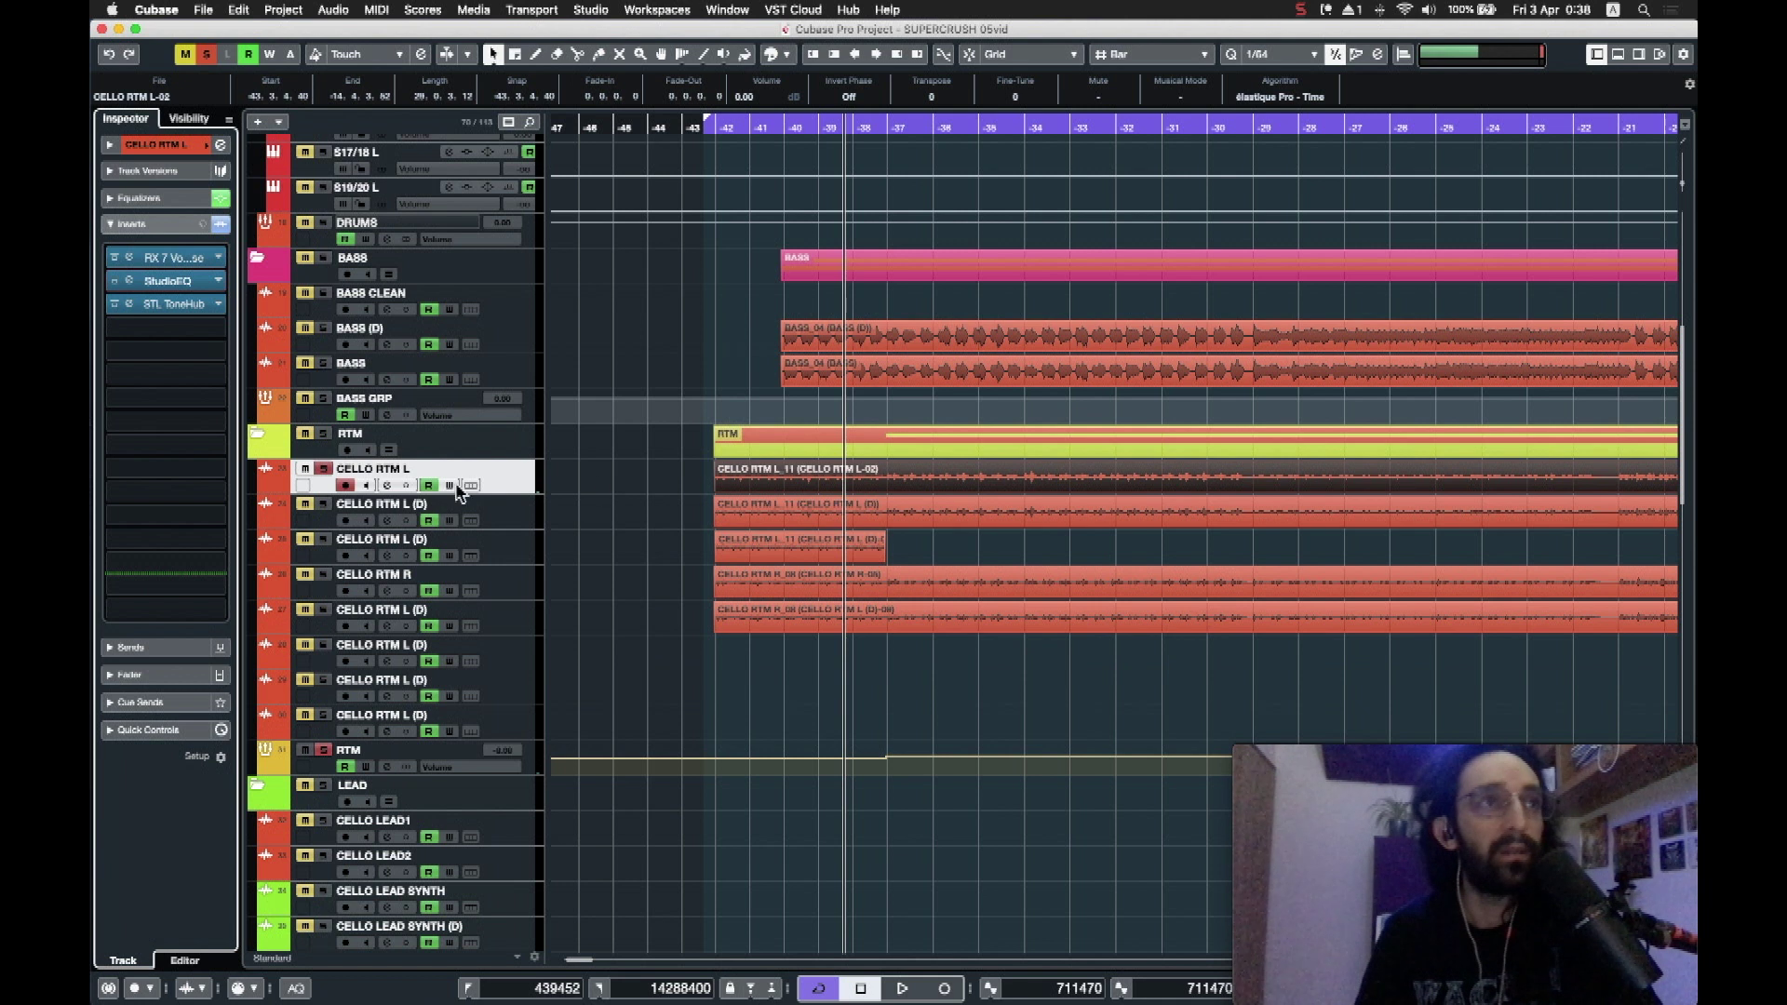
Step: Switch the solo from CELLO RTM L to the first CELLO RTM L (D) track and select that track
click(325, 506)
click(324, 470)
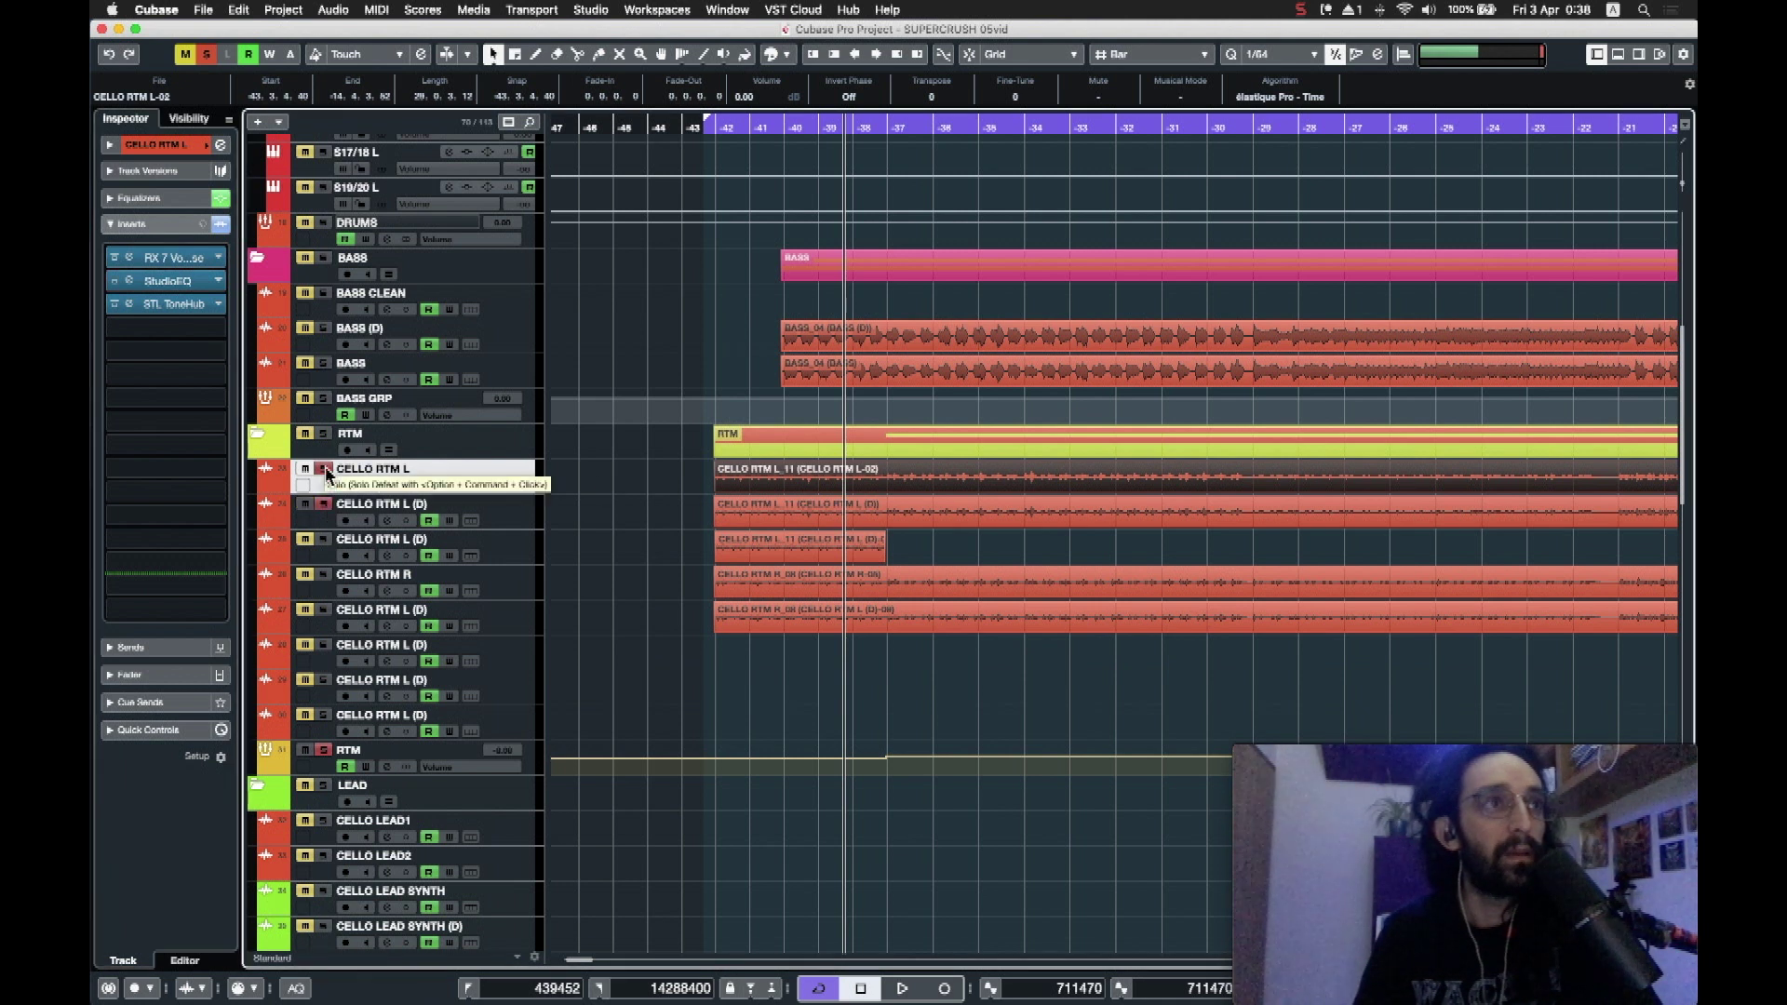
click(527, 521)
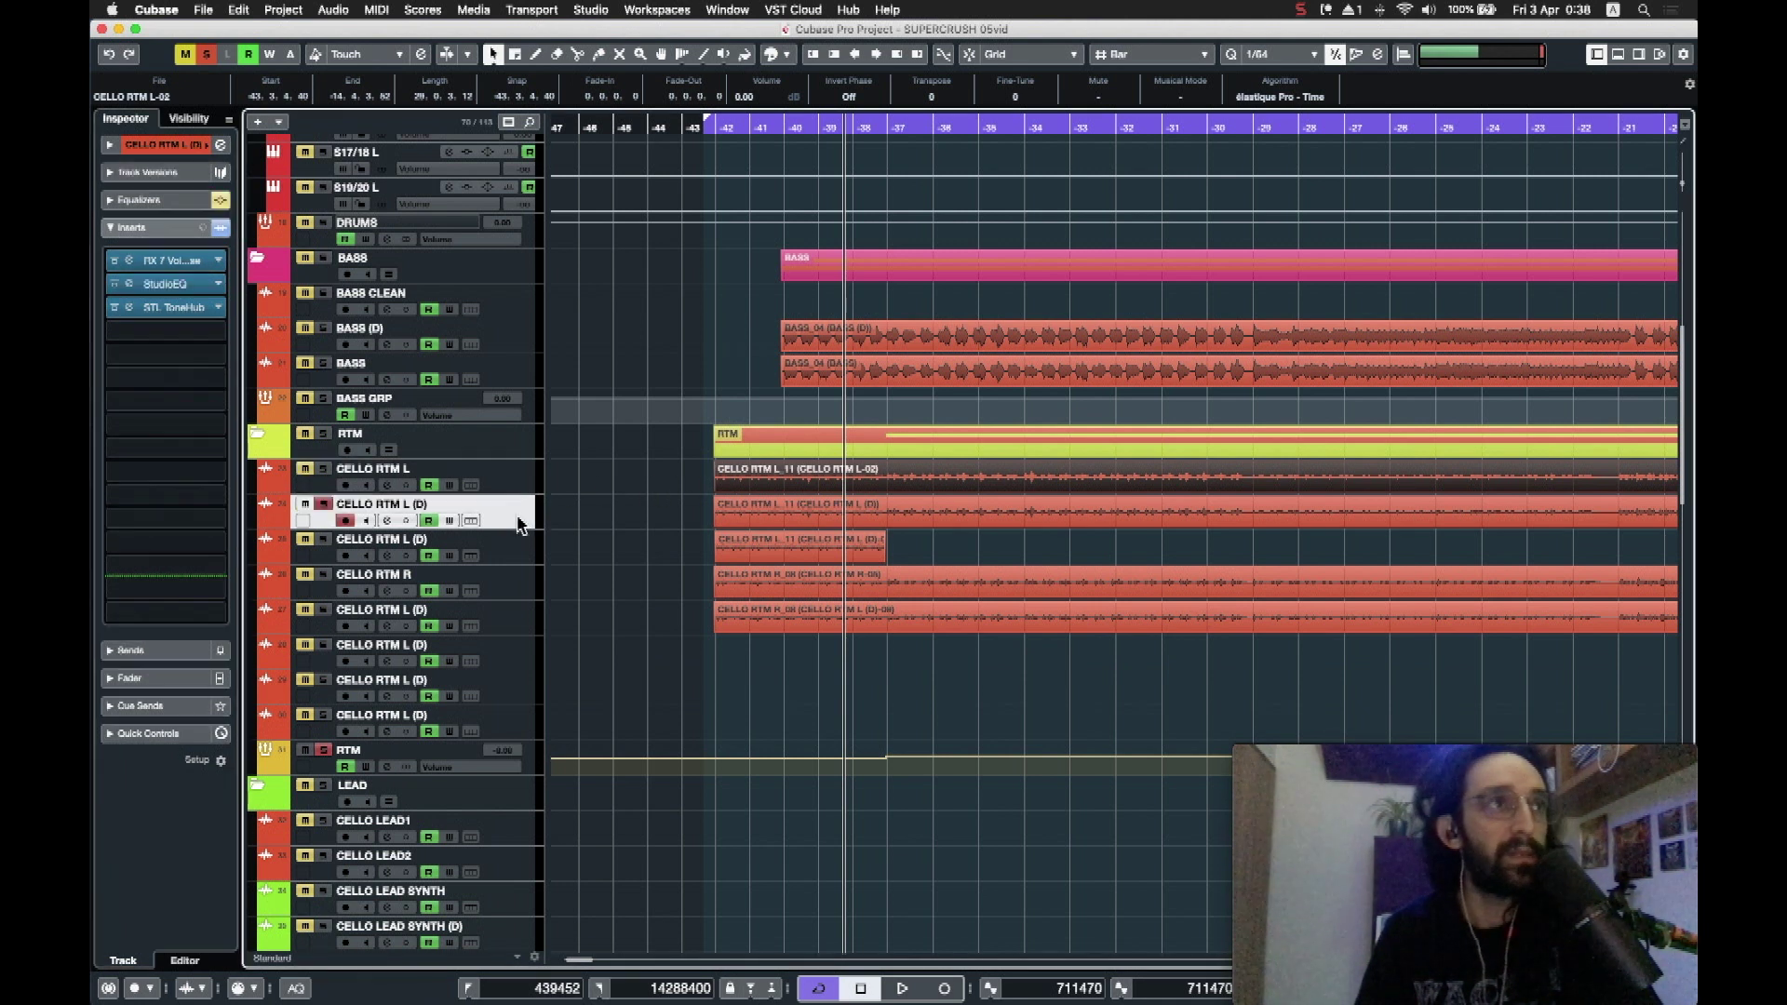
Step: Inspect the STL ToneHub, StudioEQ and RX 7 Voice De-noise settings on the selected CELLO RTM L (D) track
click(128, 310)
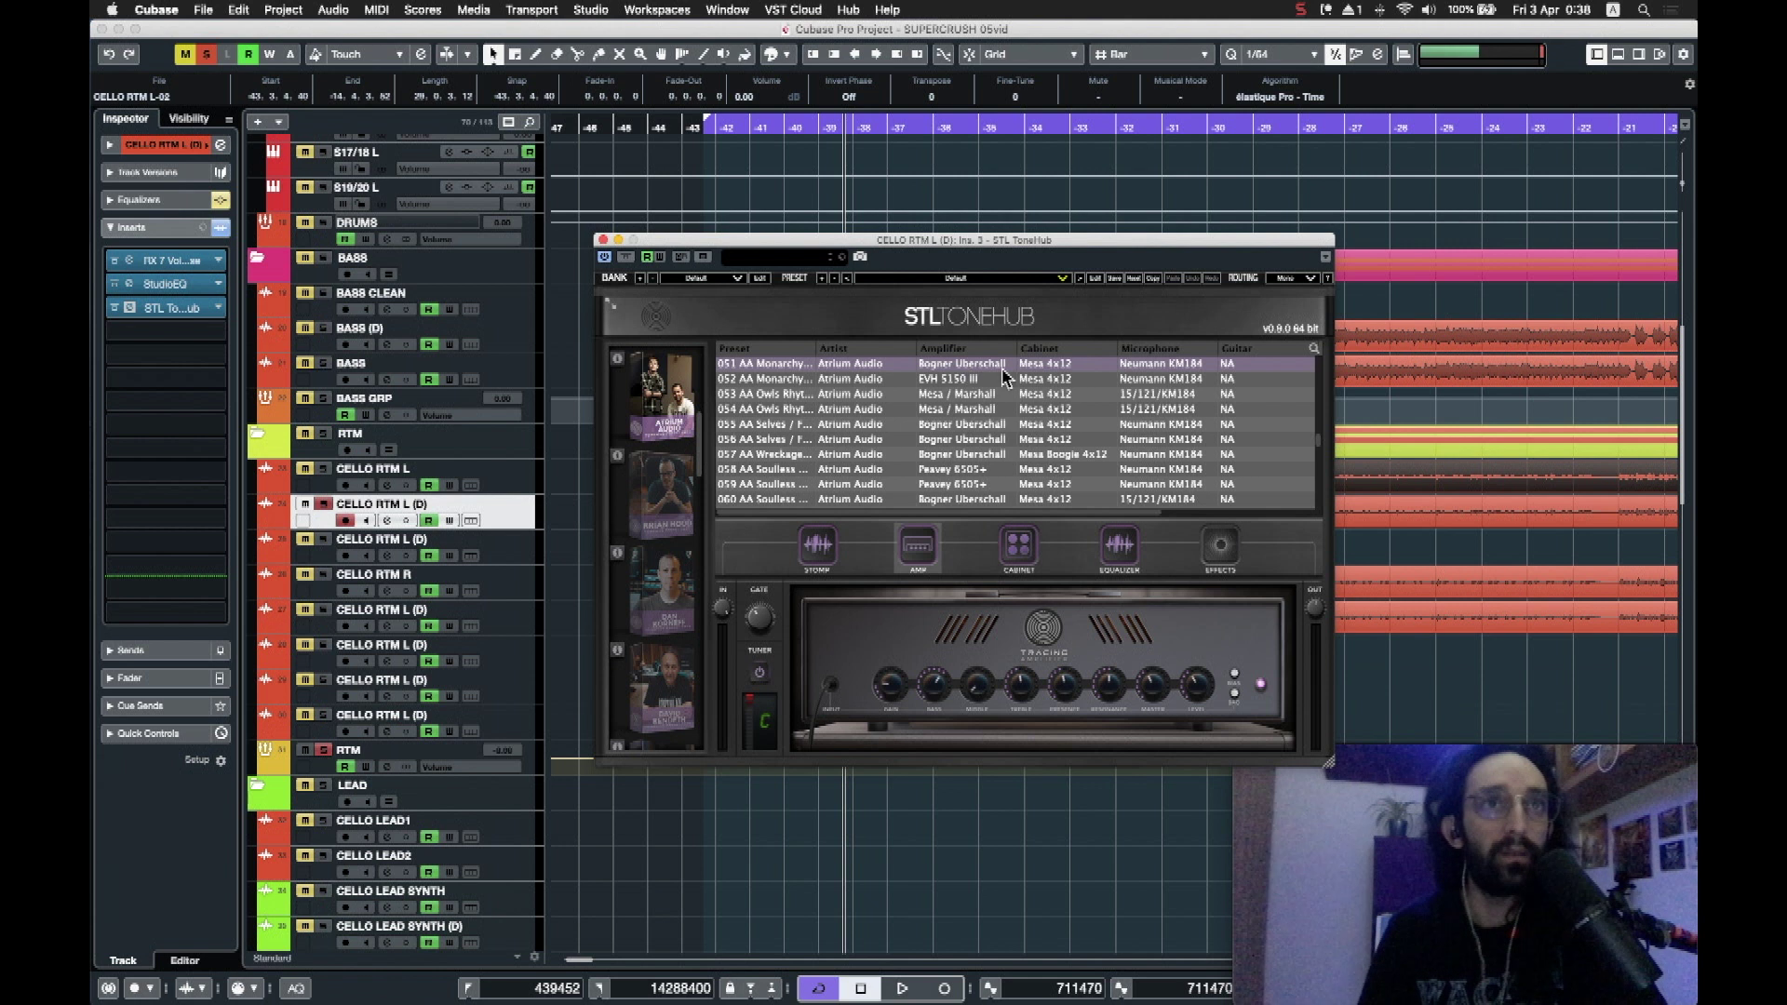
click(604, 240)
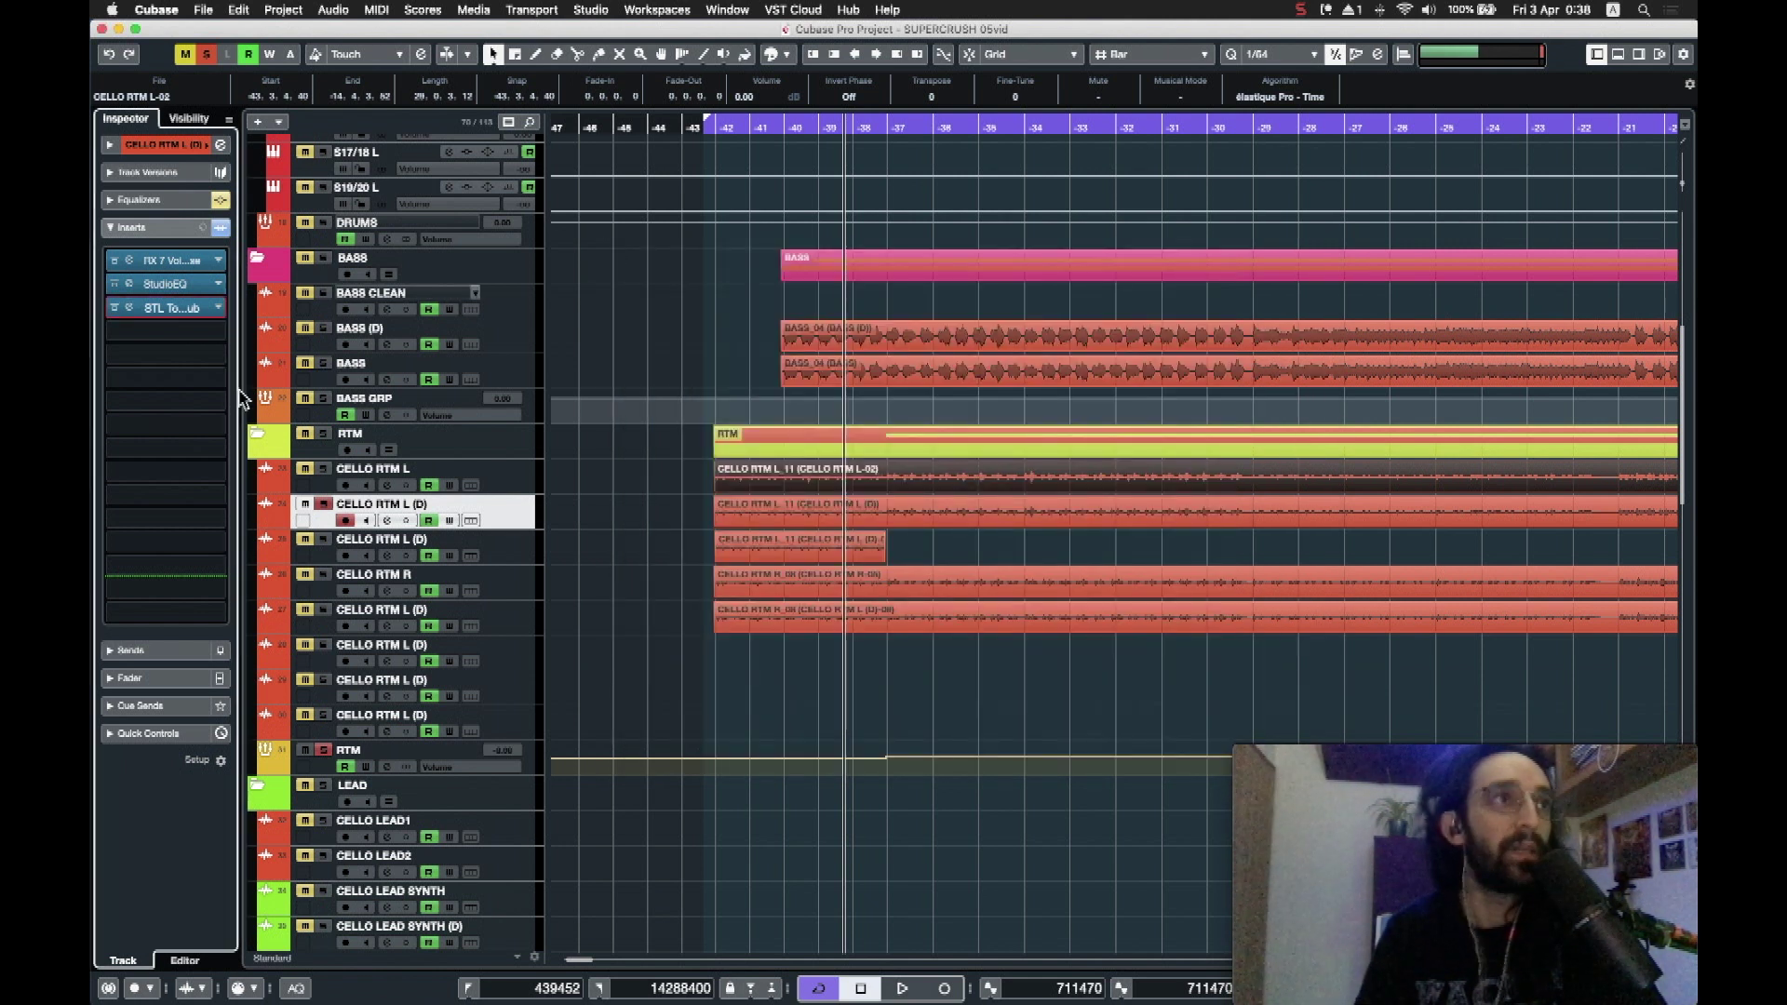
click(131, 291)
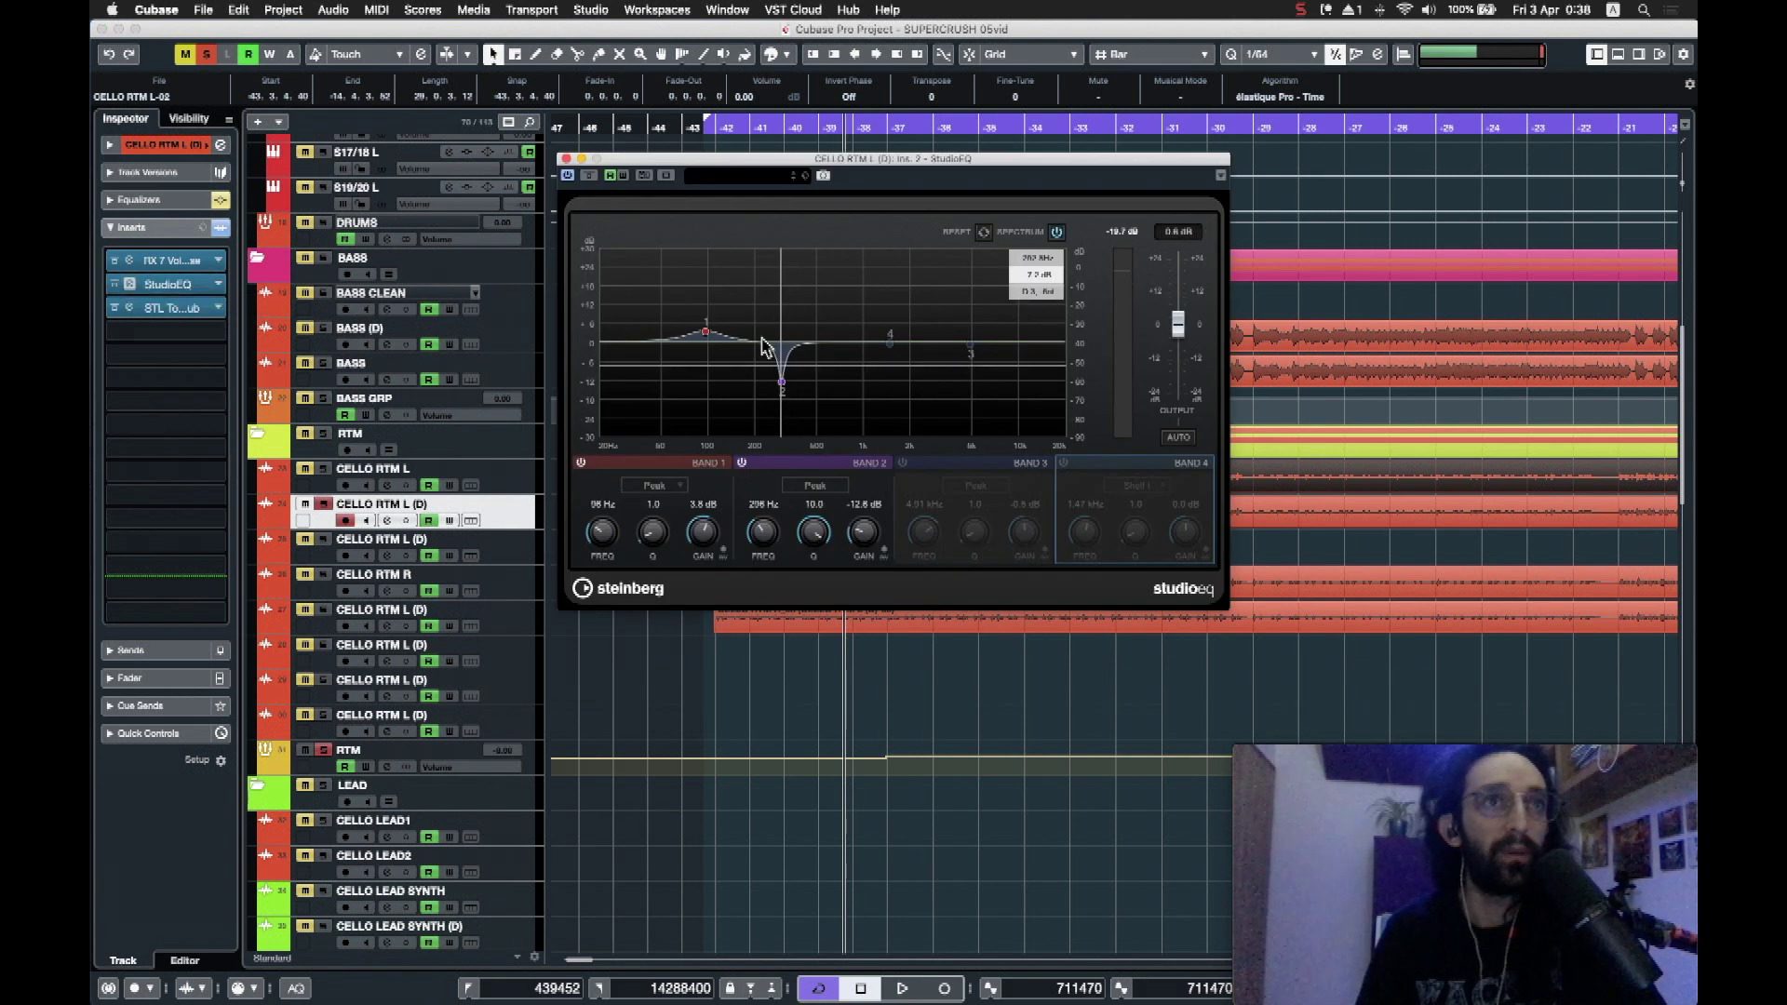
click(566, 159)
click(131, 262)
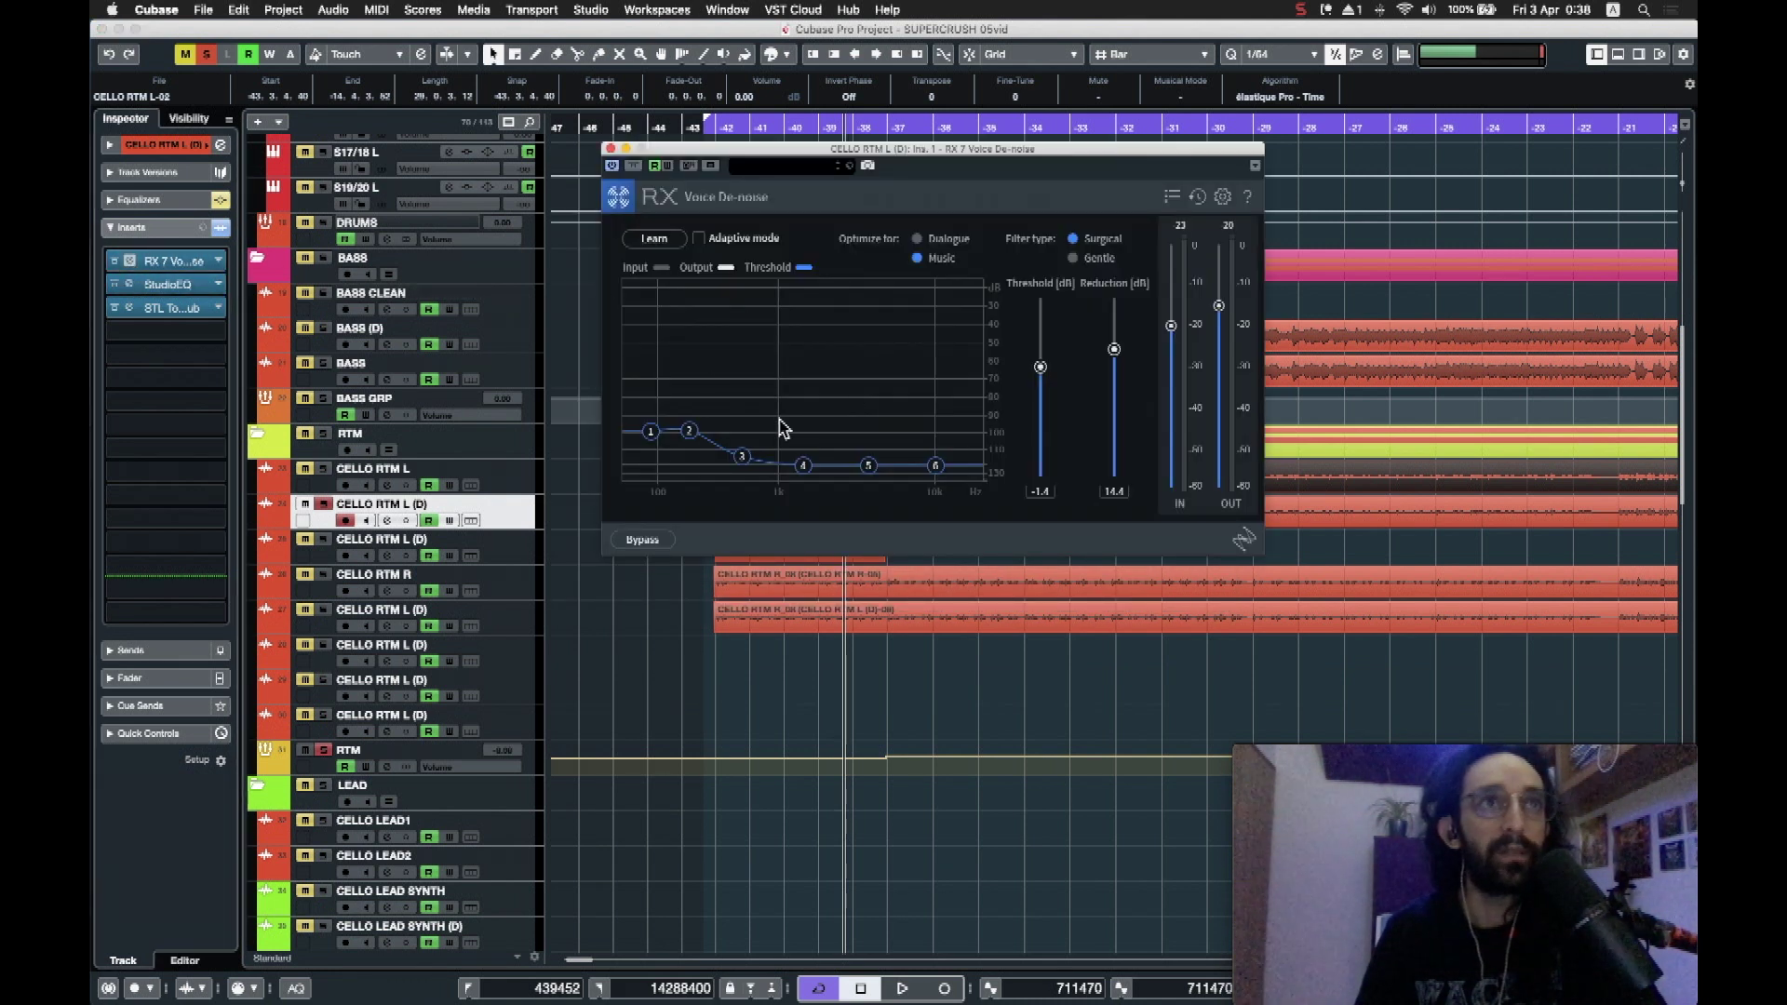
click(609, 149)
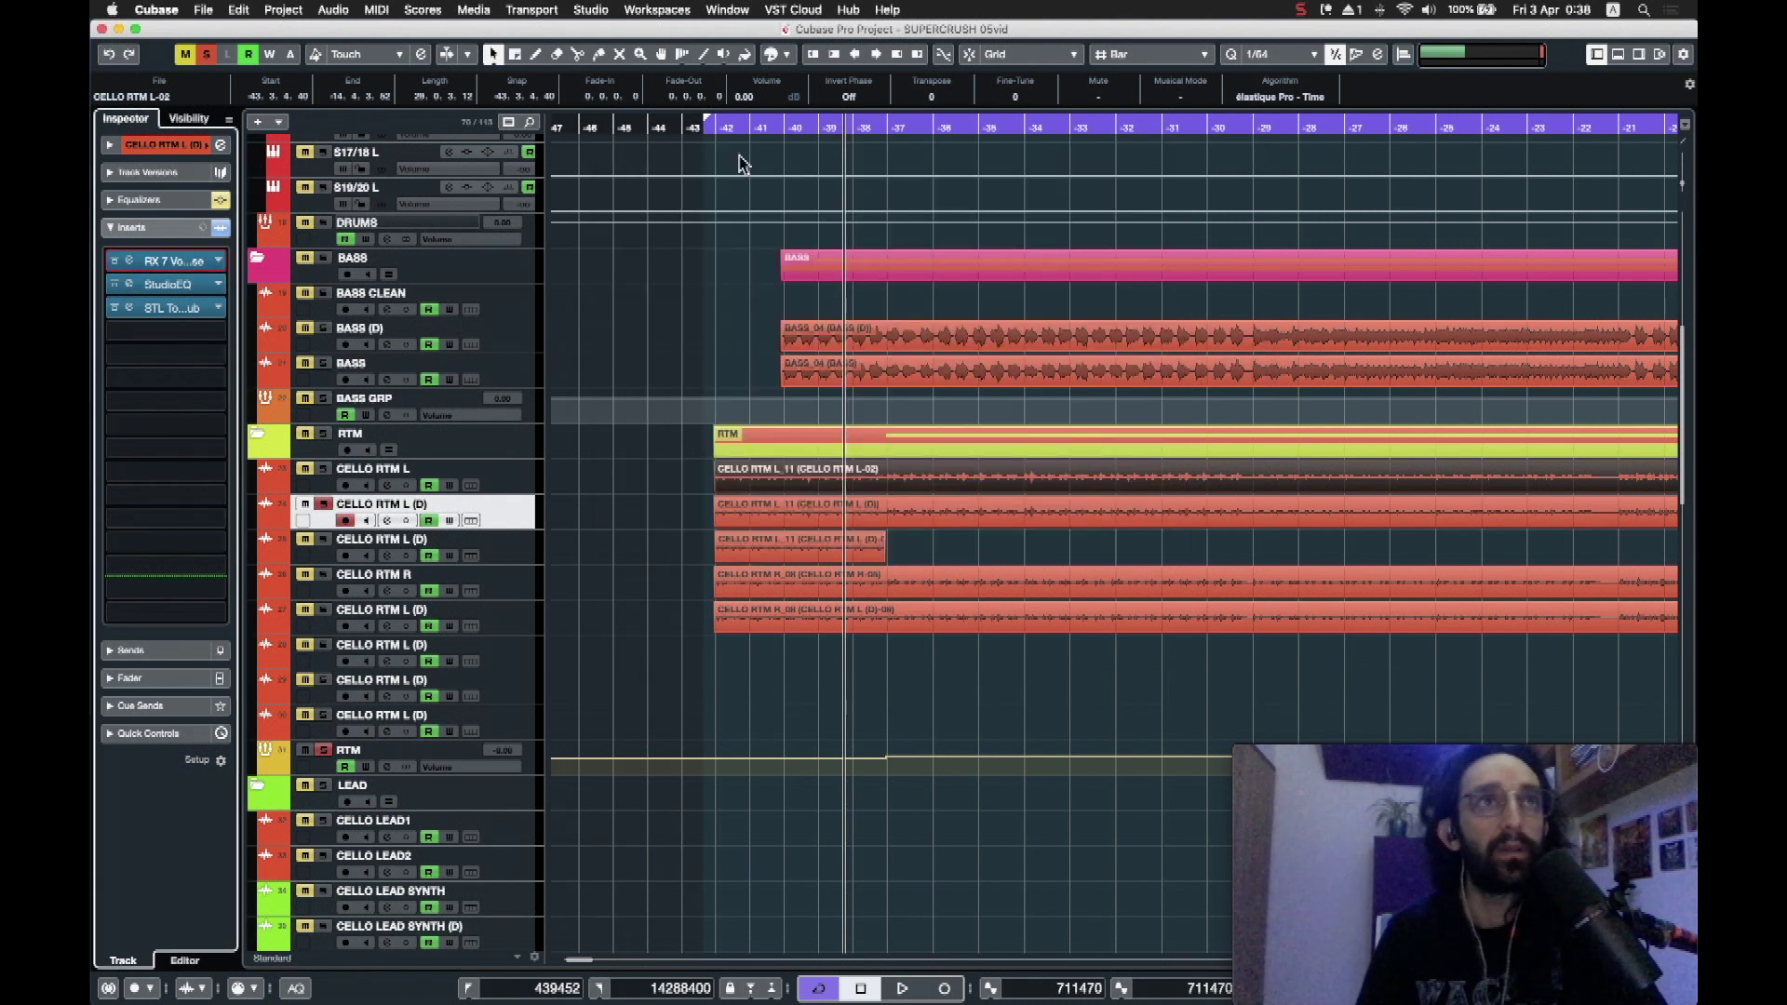
Step: Audition CELLO RTM L (D) alone from the clip start, and again together with CELLO RTM L soloed
click(711, 135)
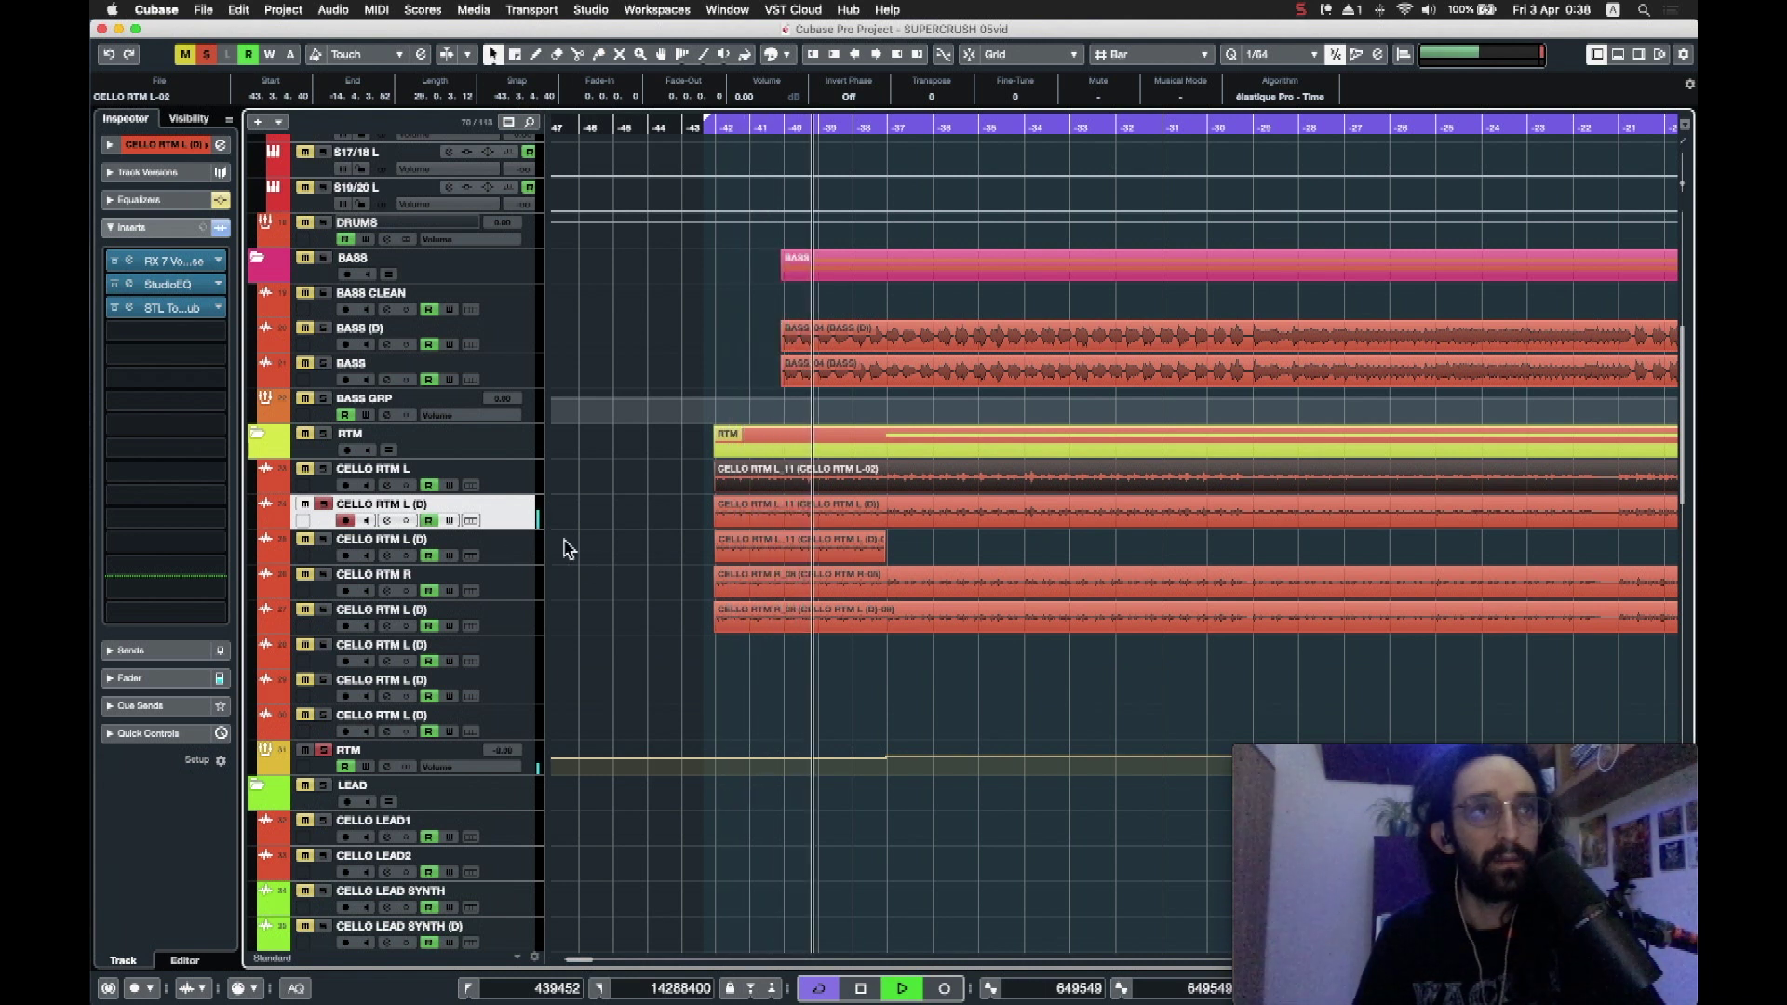
key(space)
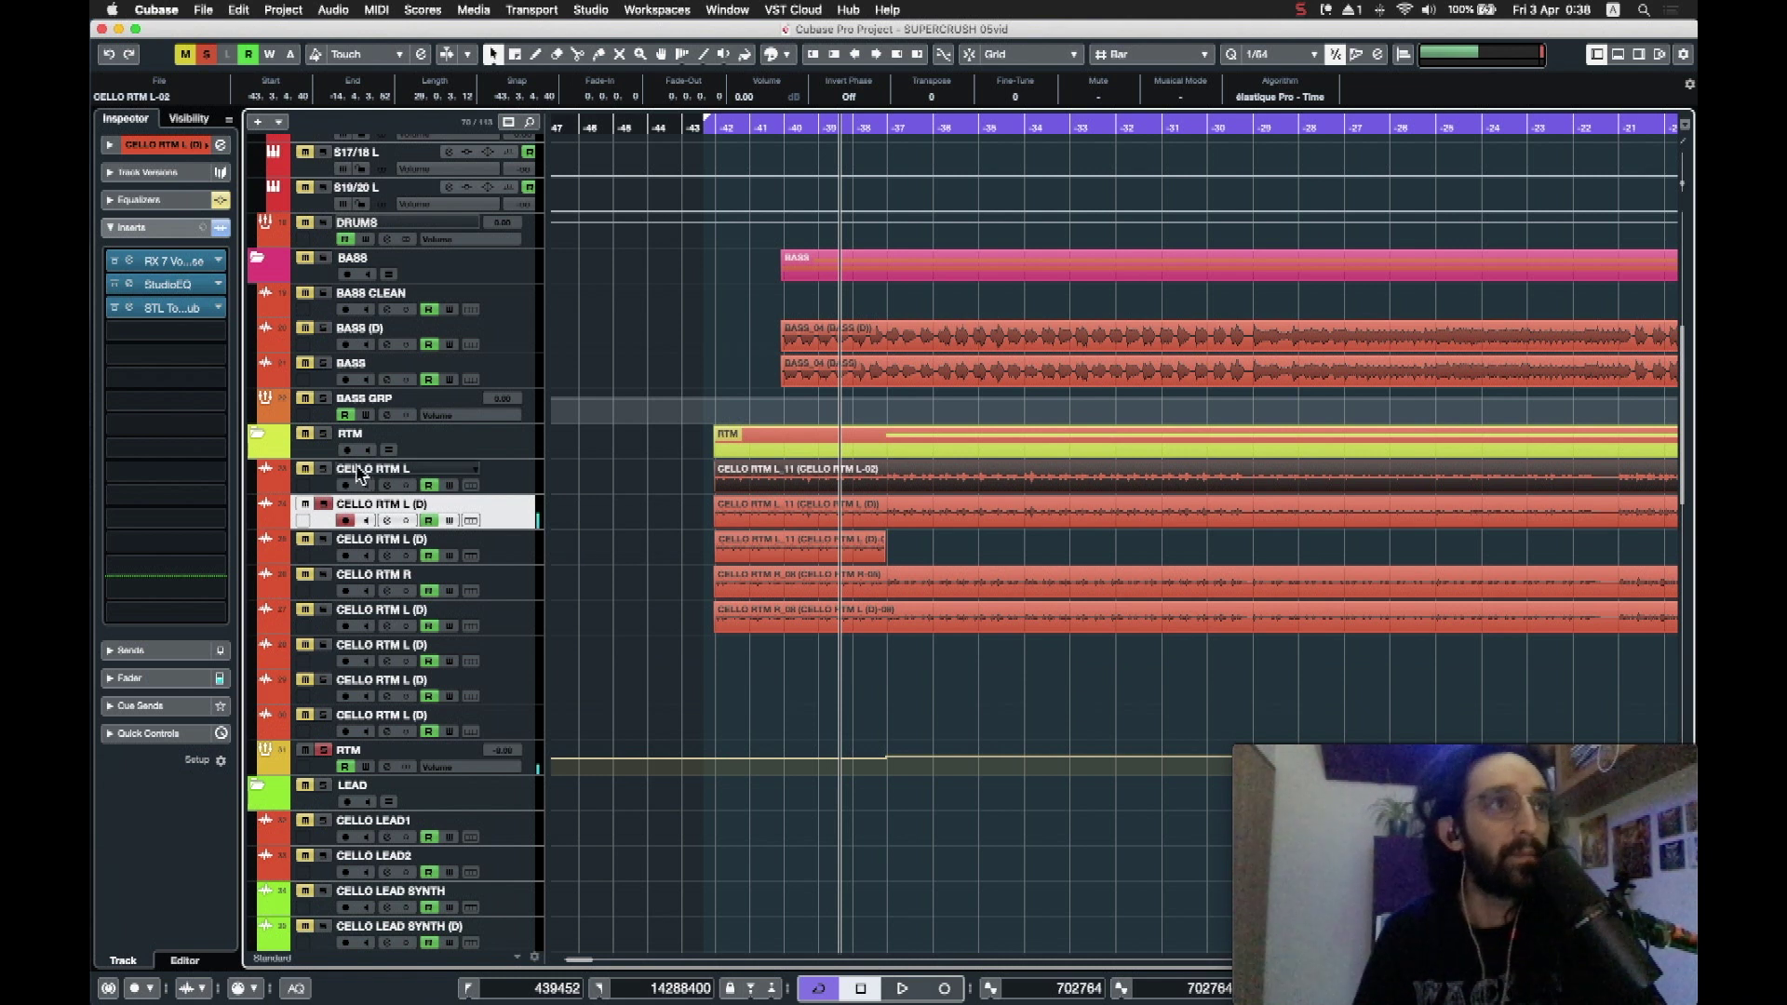
click(325, 470)
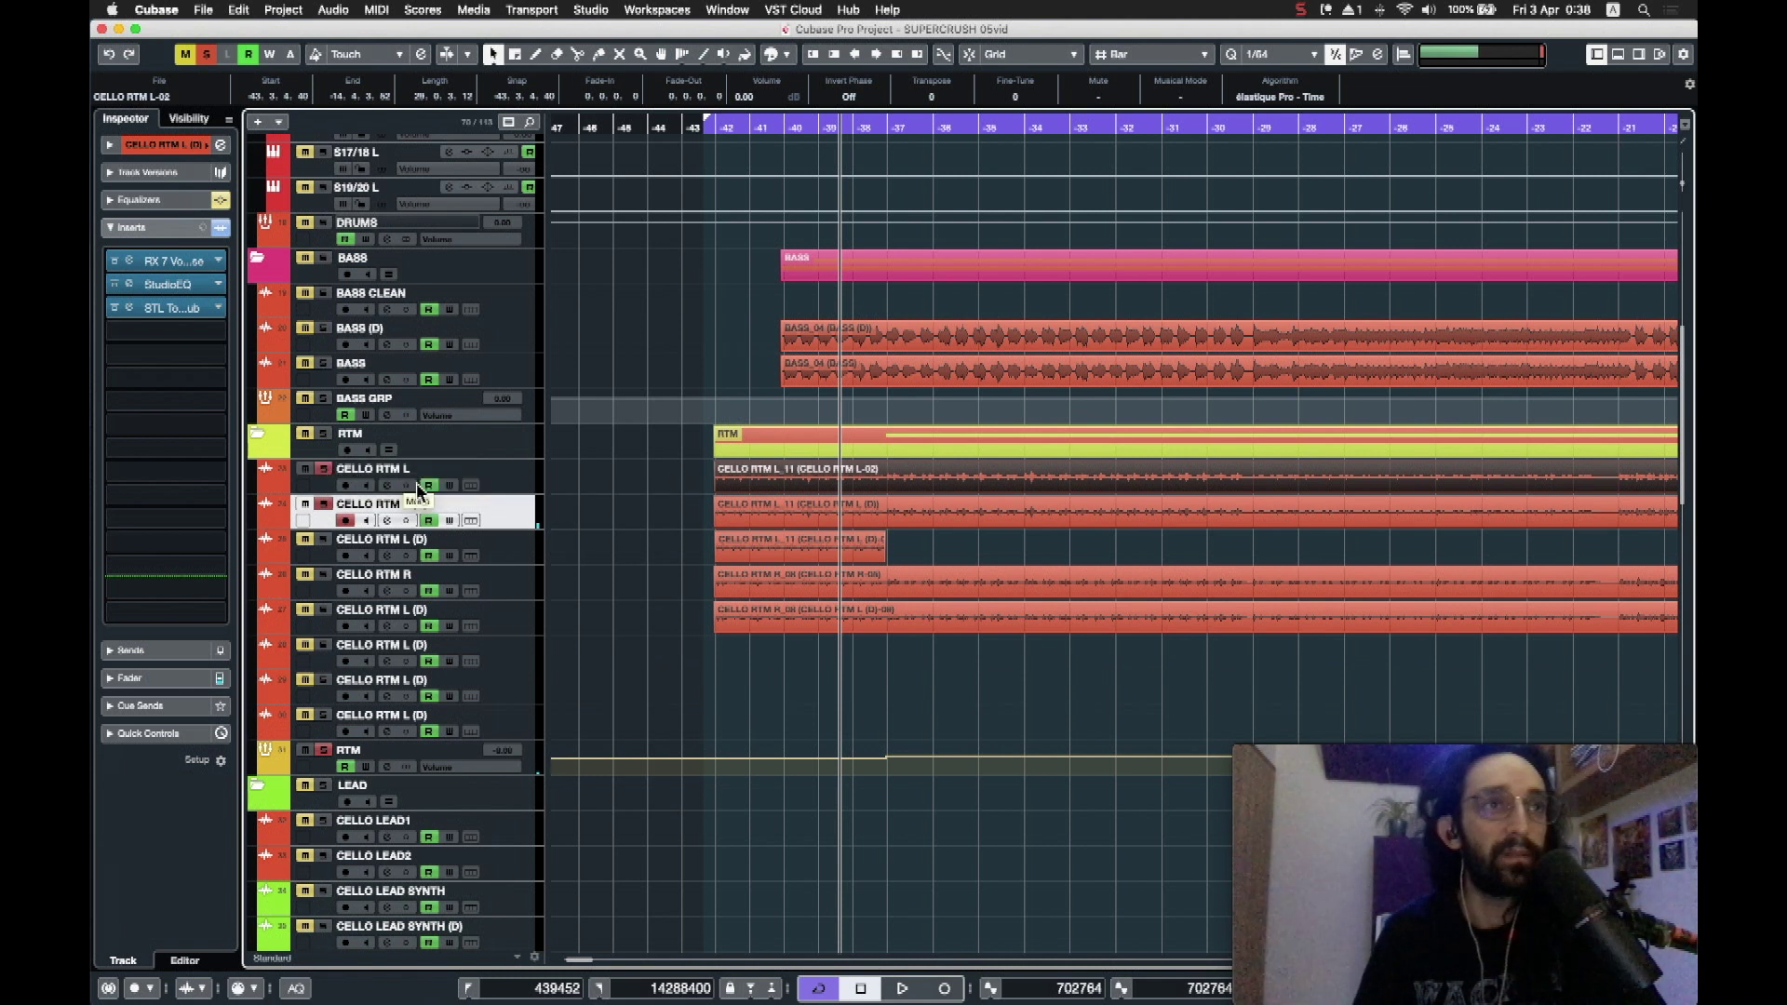
drag(715, 129, 712, 147)
key(space)
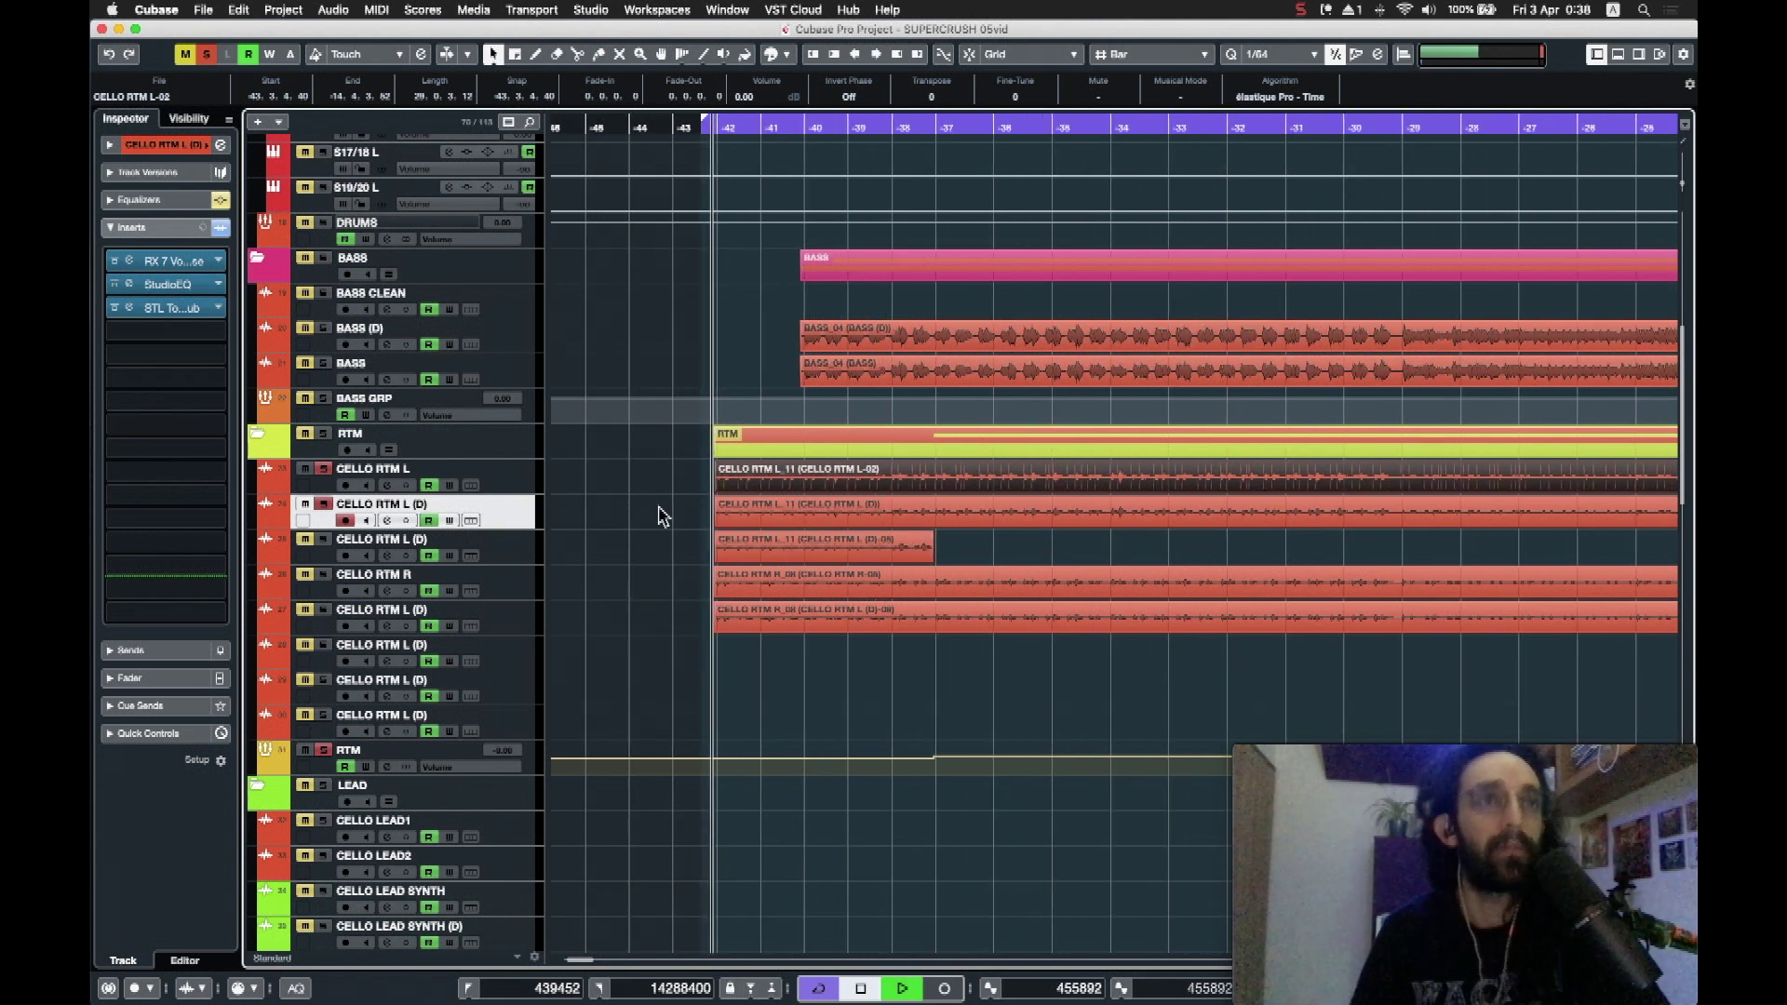
click(323, 505)
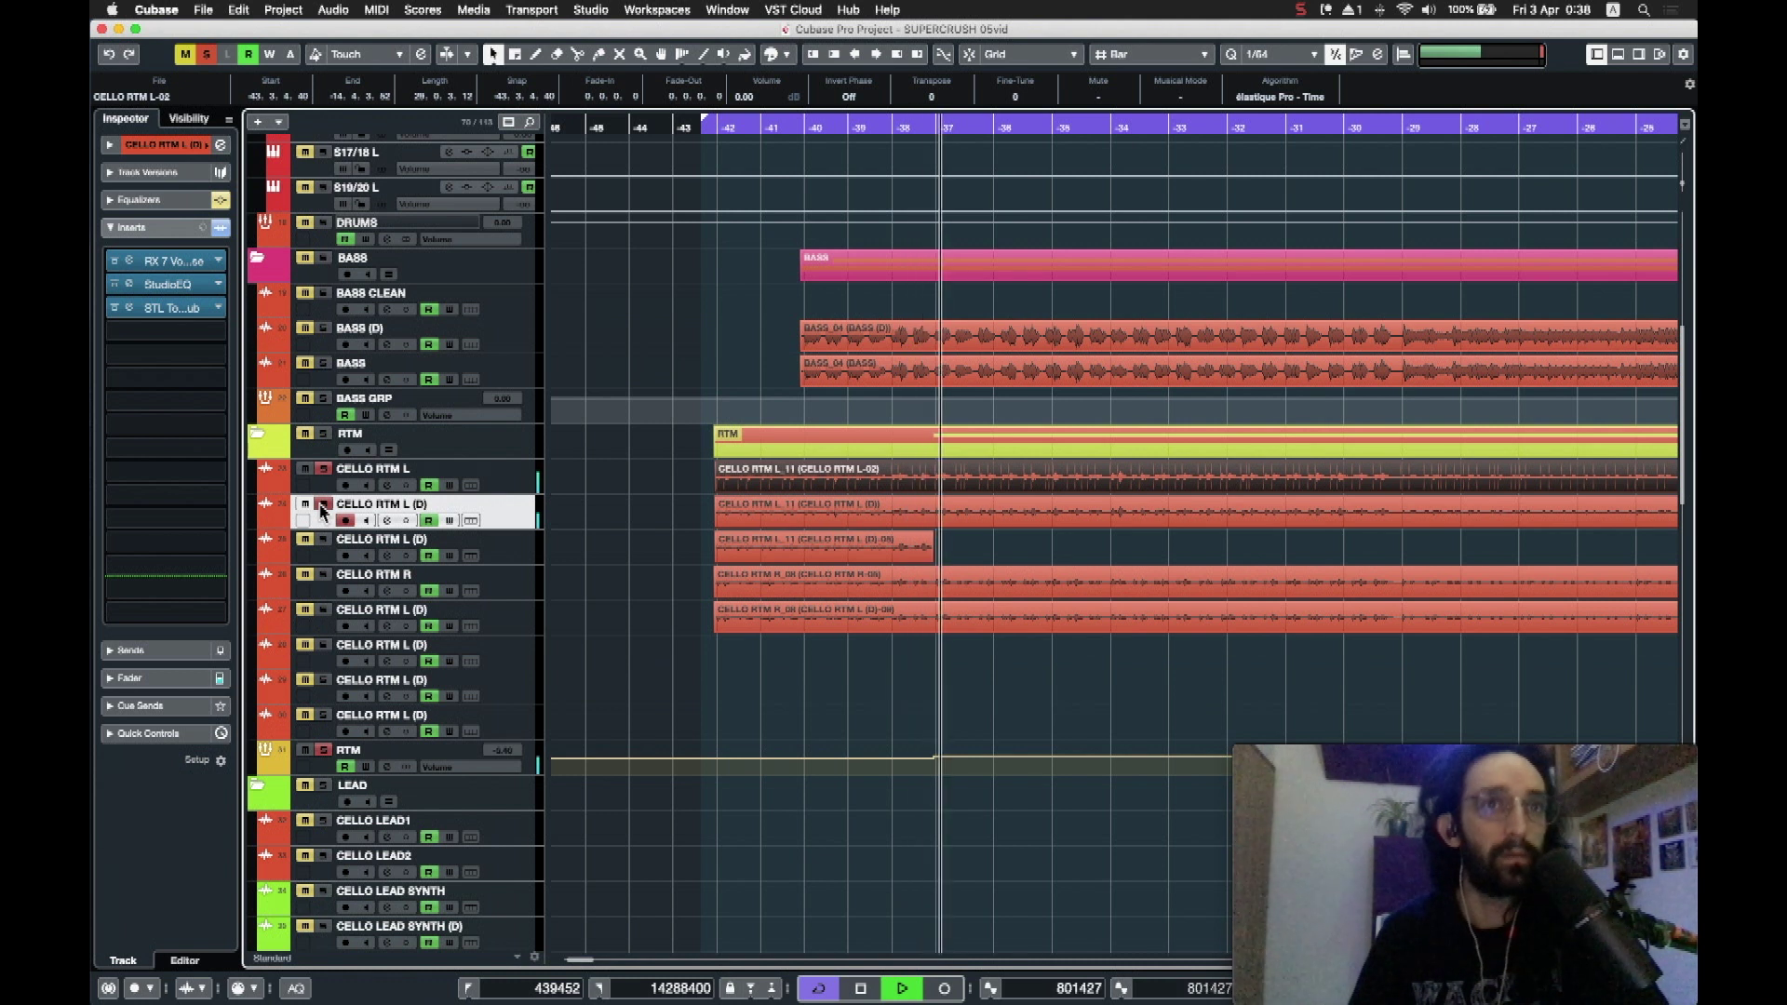
key(space)
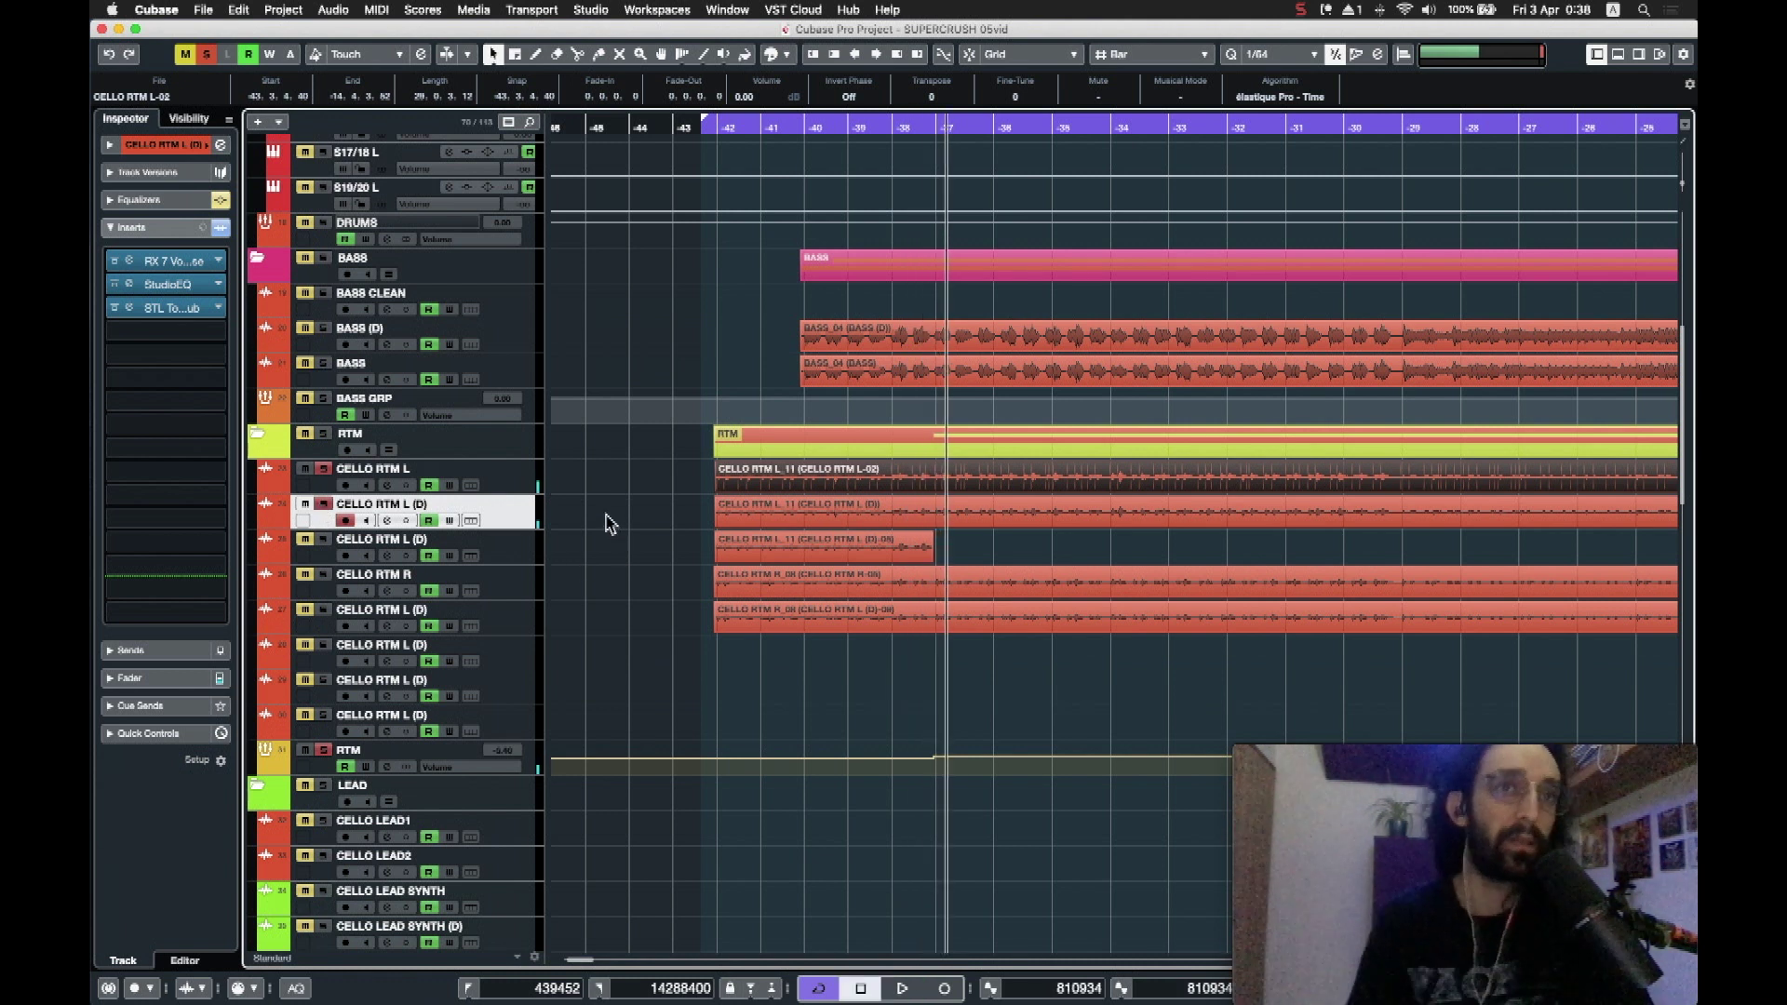
Step: Return the playback cursor to the rhythm clips' start, and solo and select the second CELLO RTM L (D) track
scroll(609, 523, down, 5)
scroll(624, 521, right, 3)
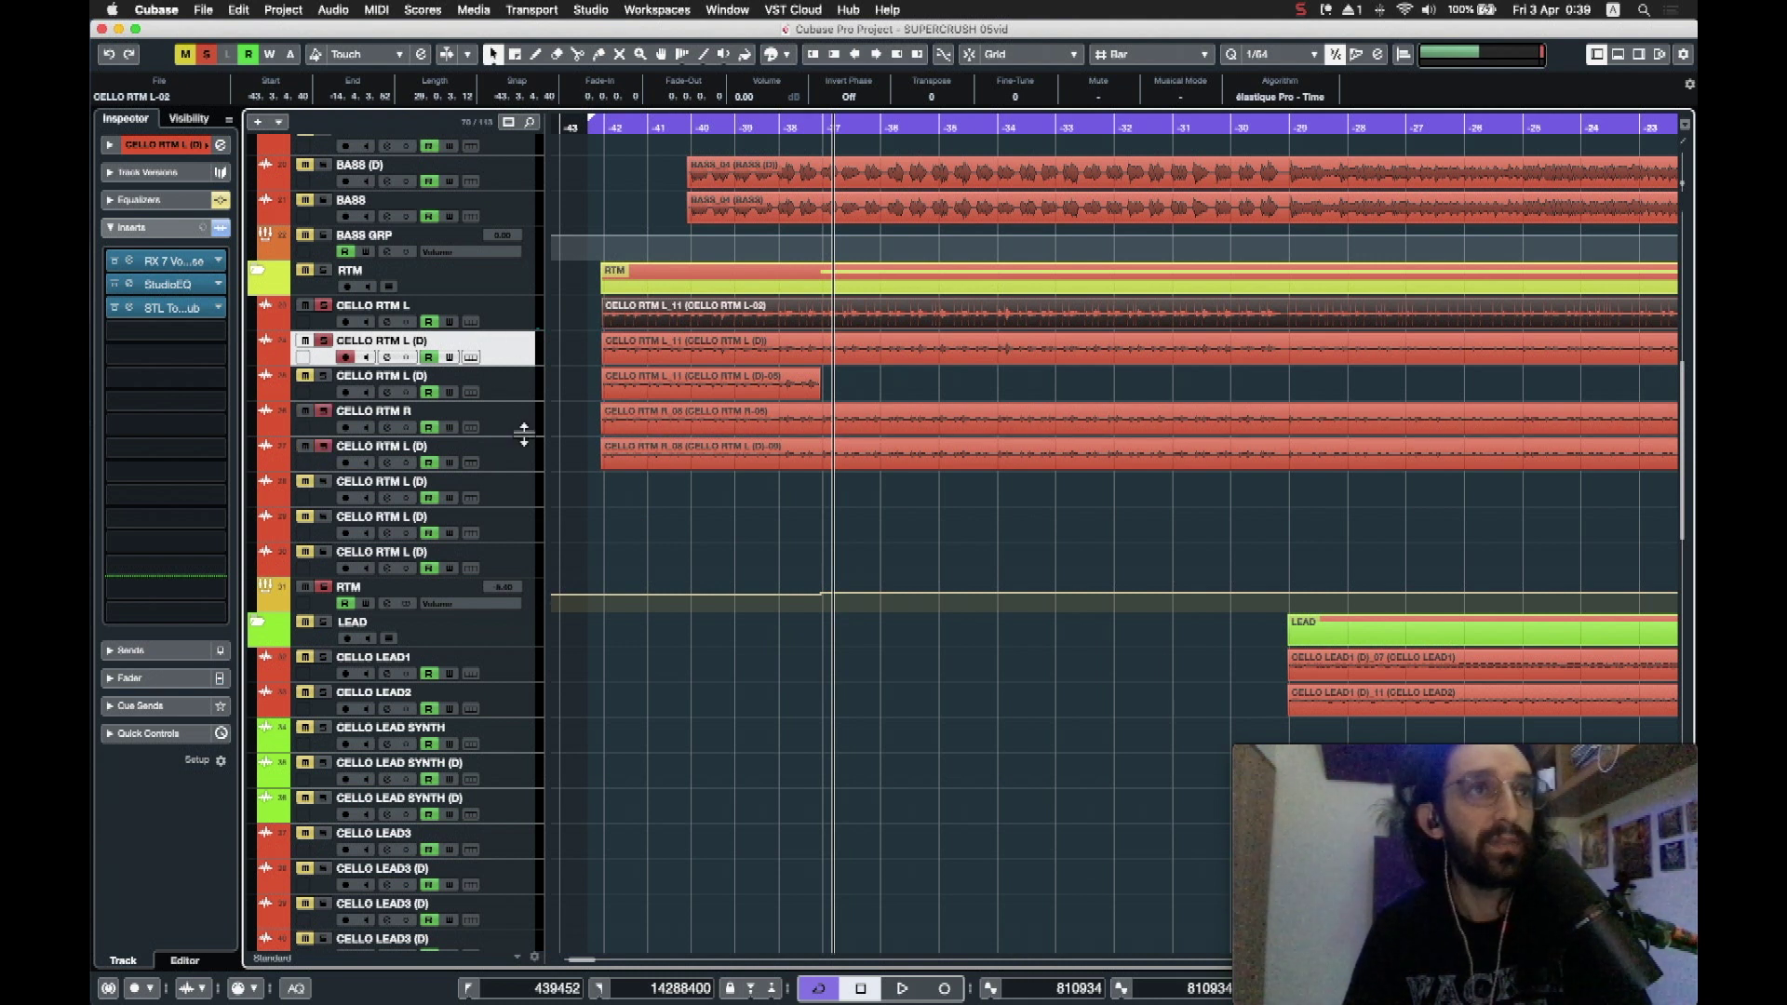
click(600, 128)
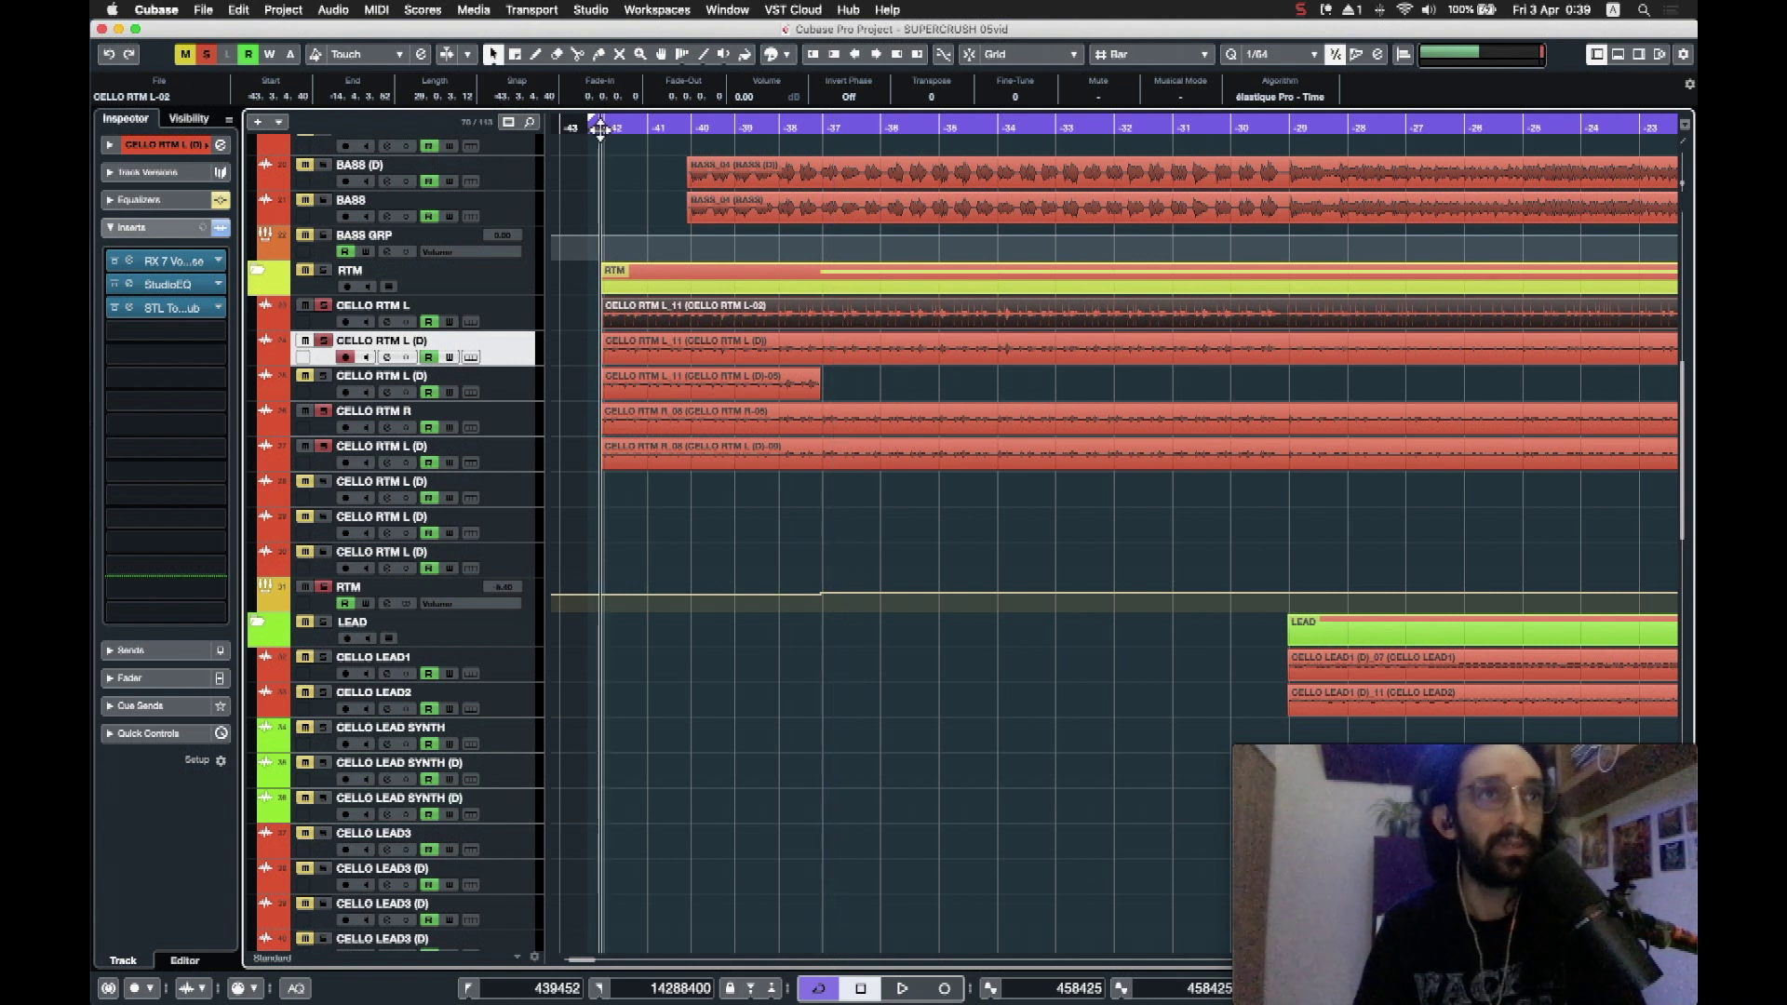
key(h)
key(h)
key(h)
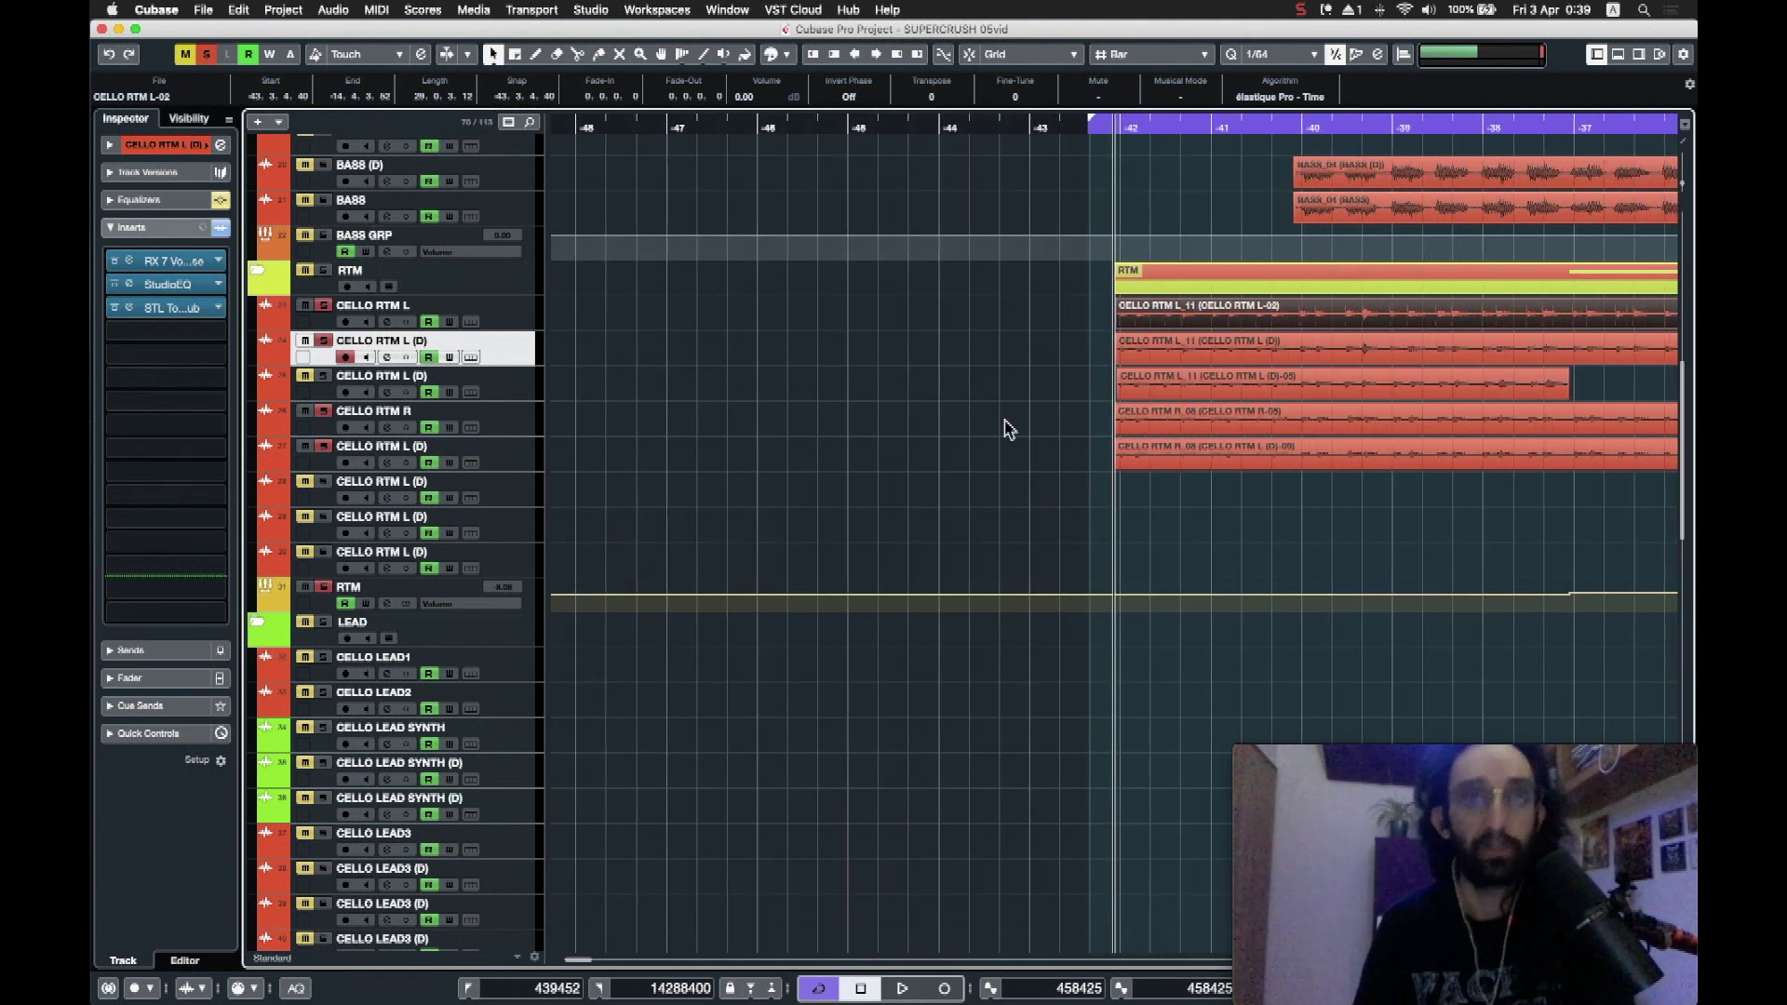
click(326, 378)
click(519, 394)
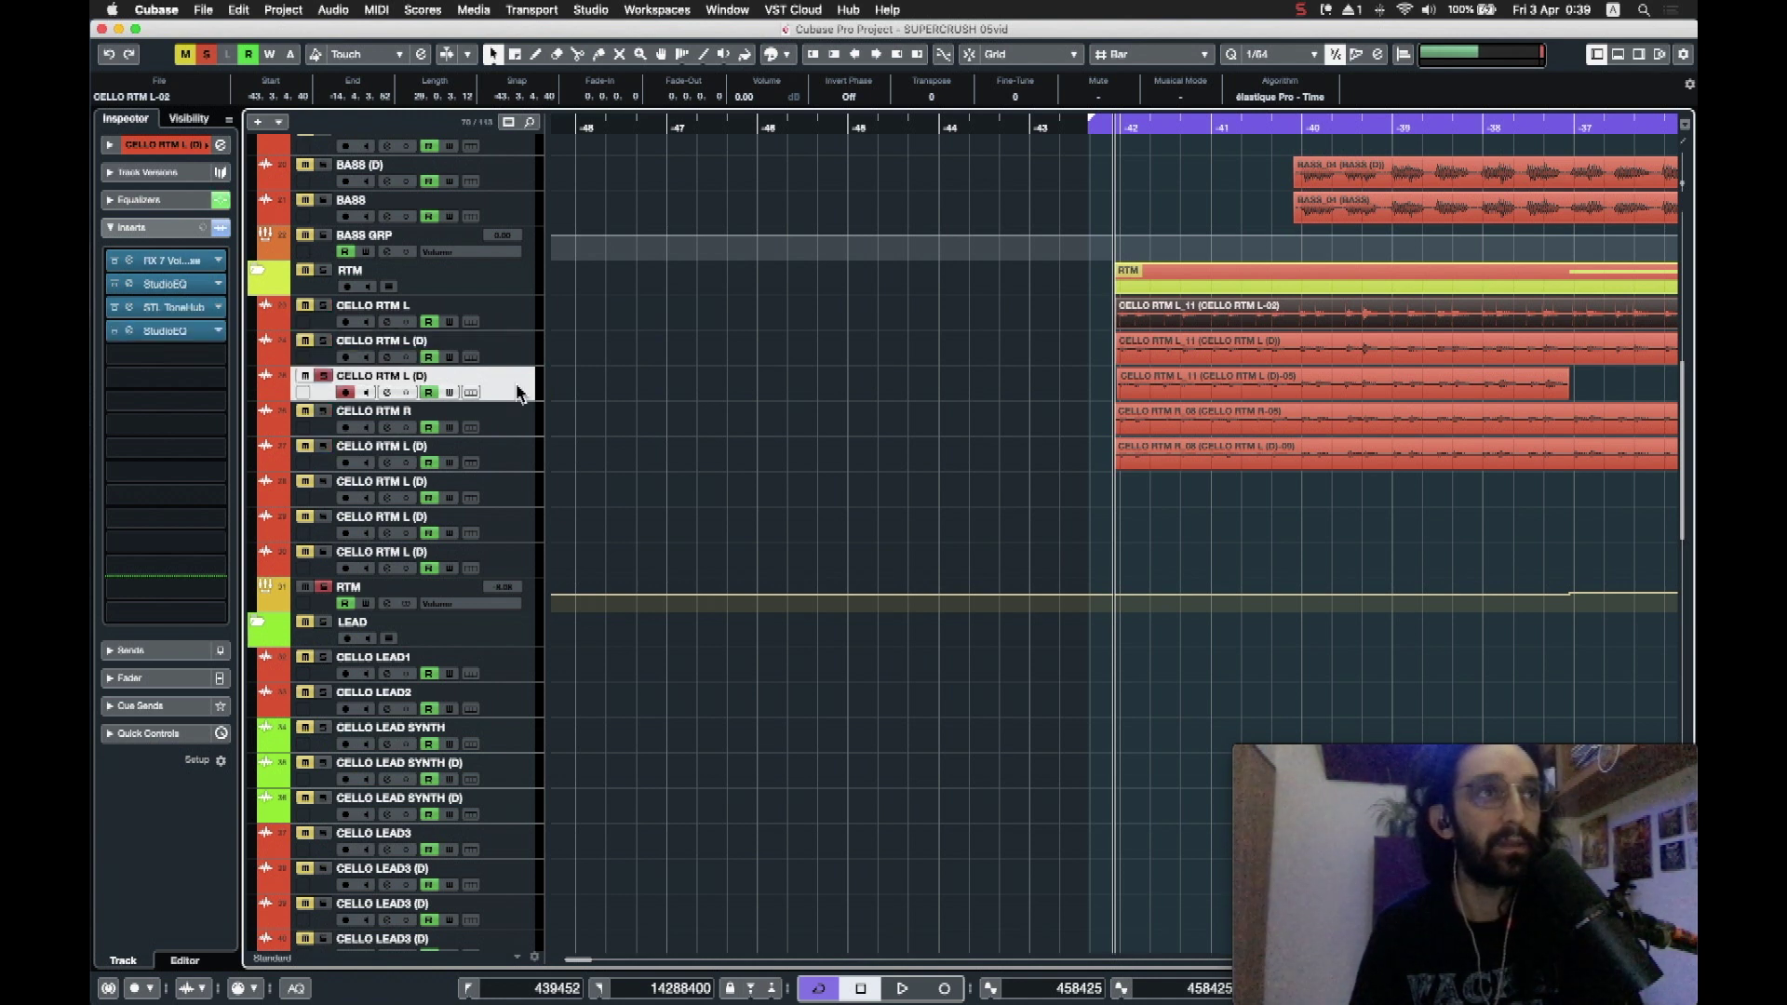
Step: Inspect the StudioEQ insert after ToneHub and the channel equalizer on the selected CELLO RTM L (D) track
click(130, 331)
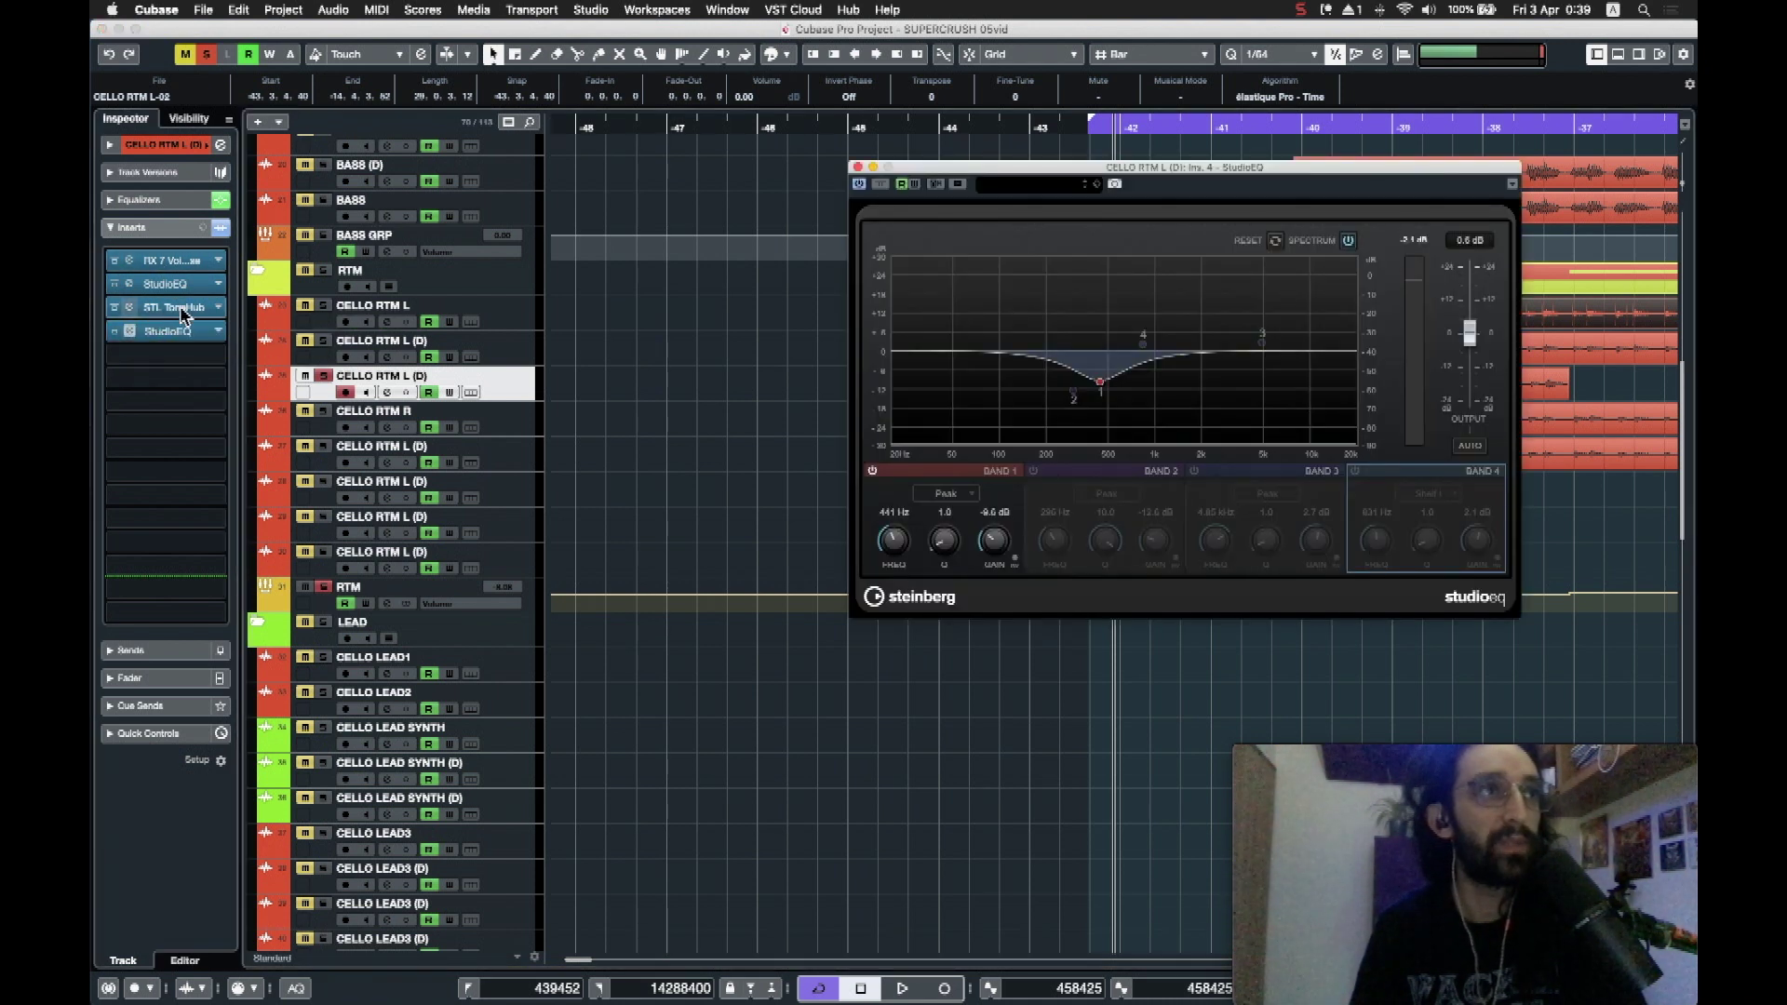
click(152, 201)
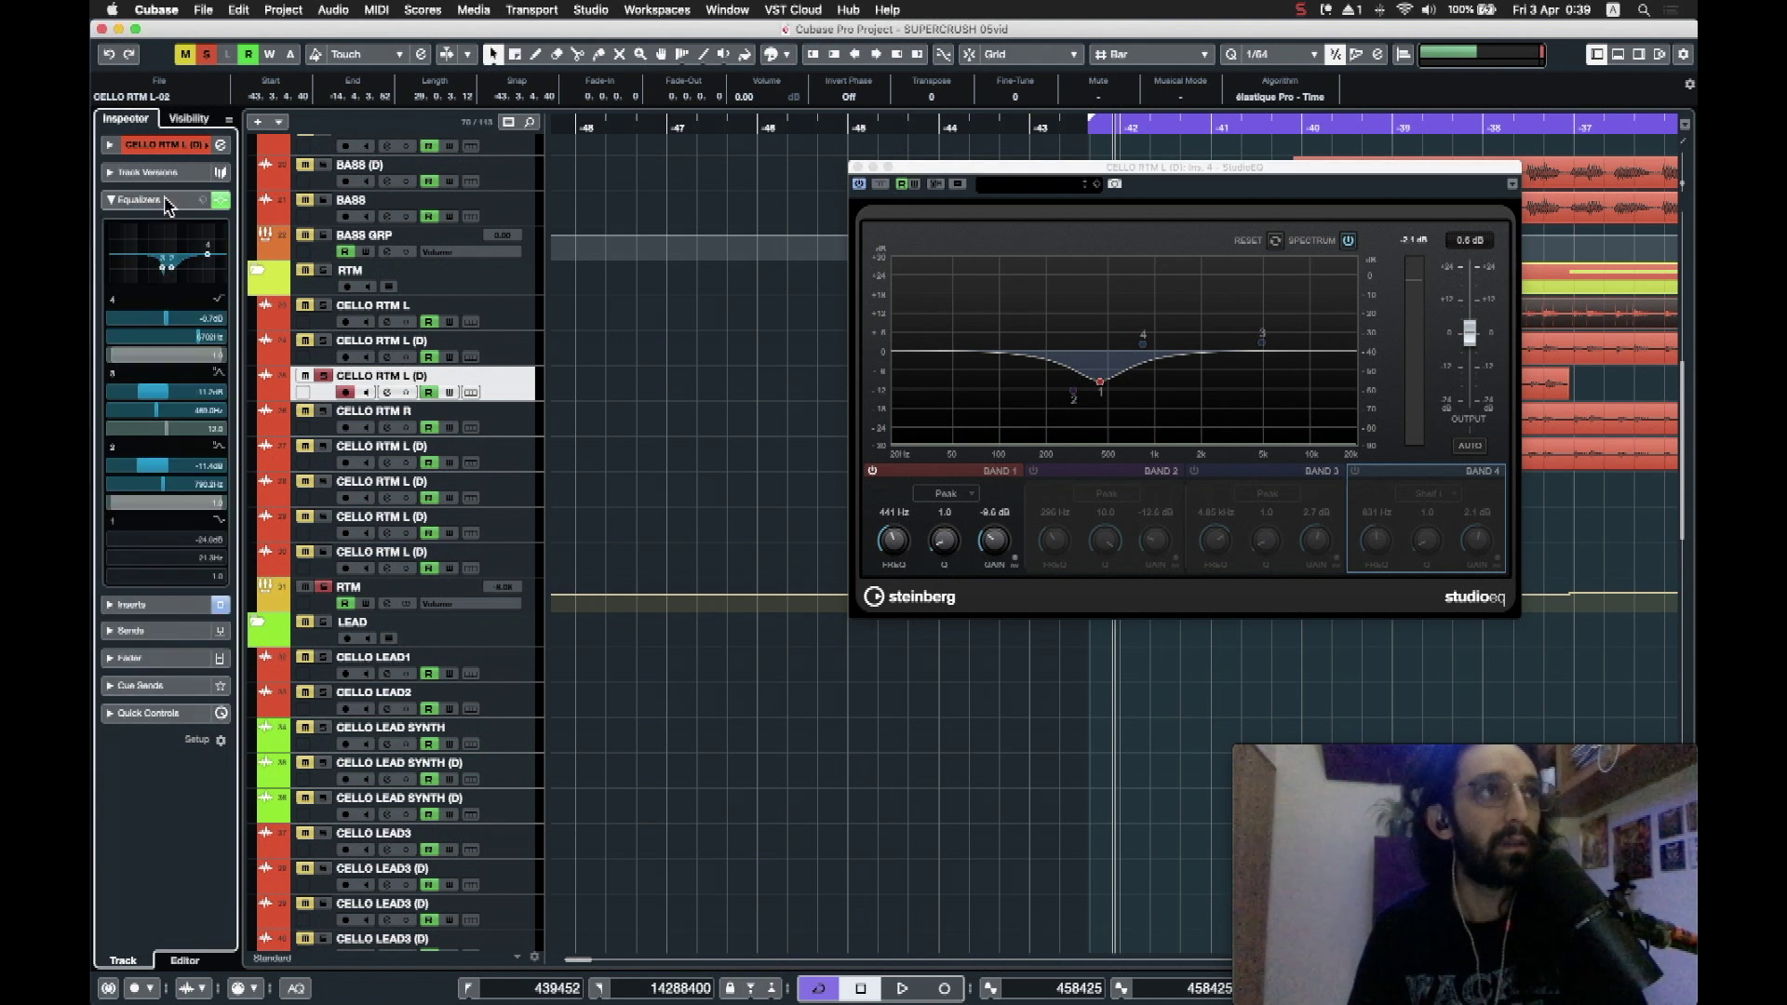
click(165, 200)
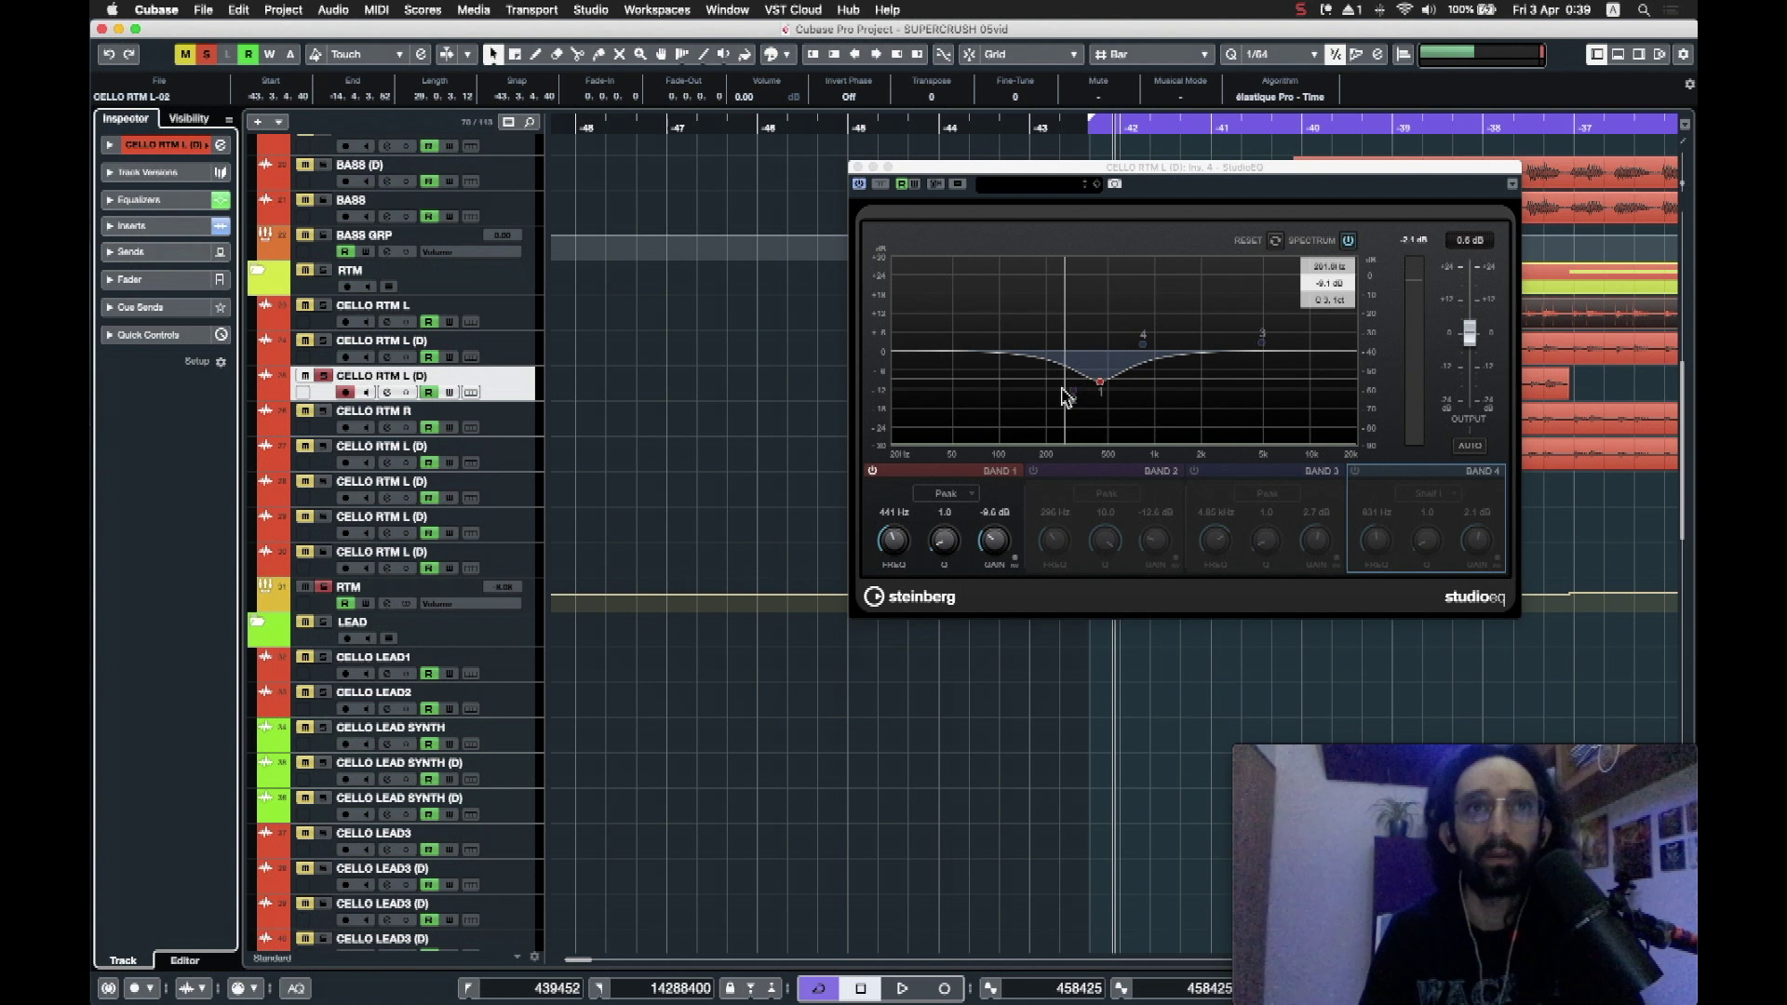
click(858, 168)
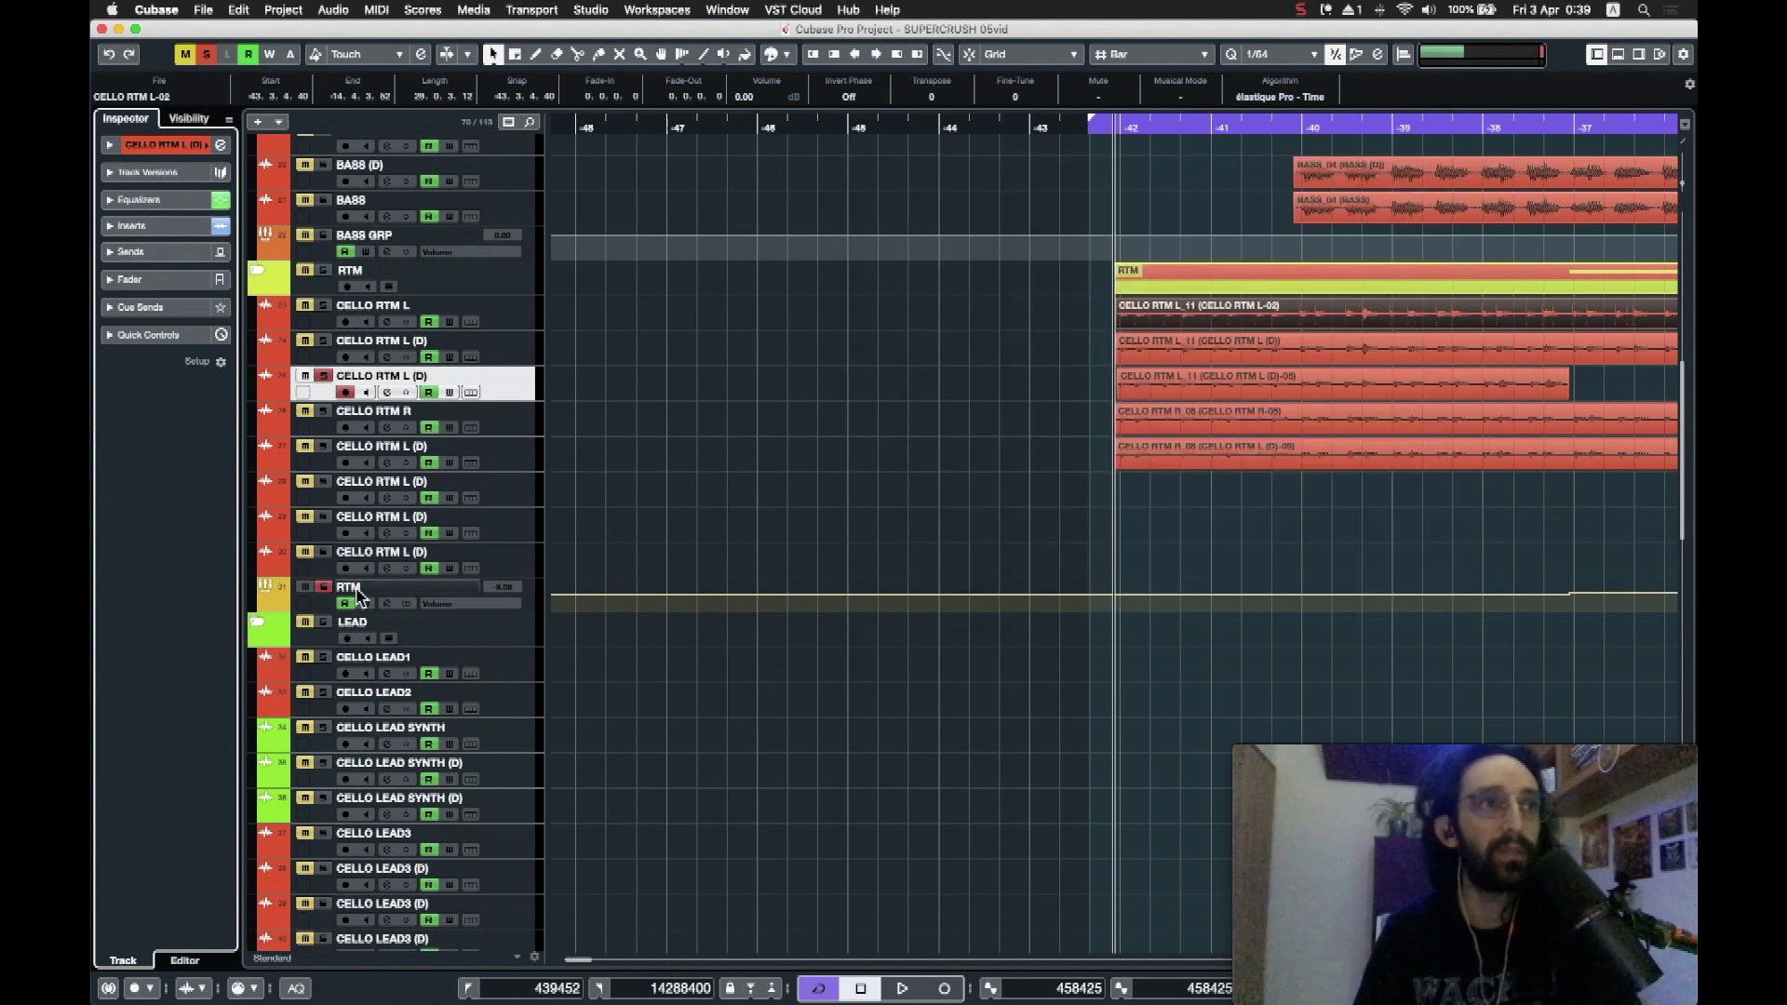
Step: Solo the RTM group channel with all its rhythm cello tracks and play them together from the clip start
click(323, 587)
click(323, 590)
key(space)
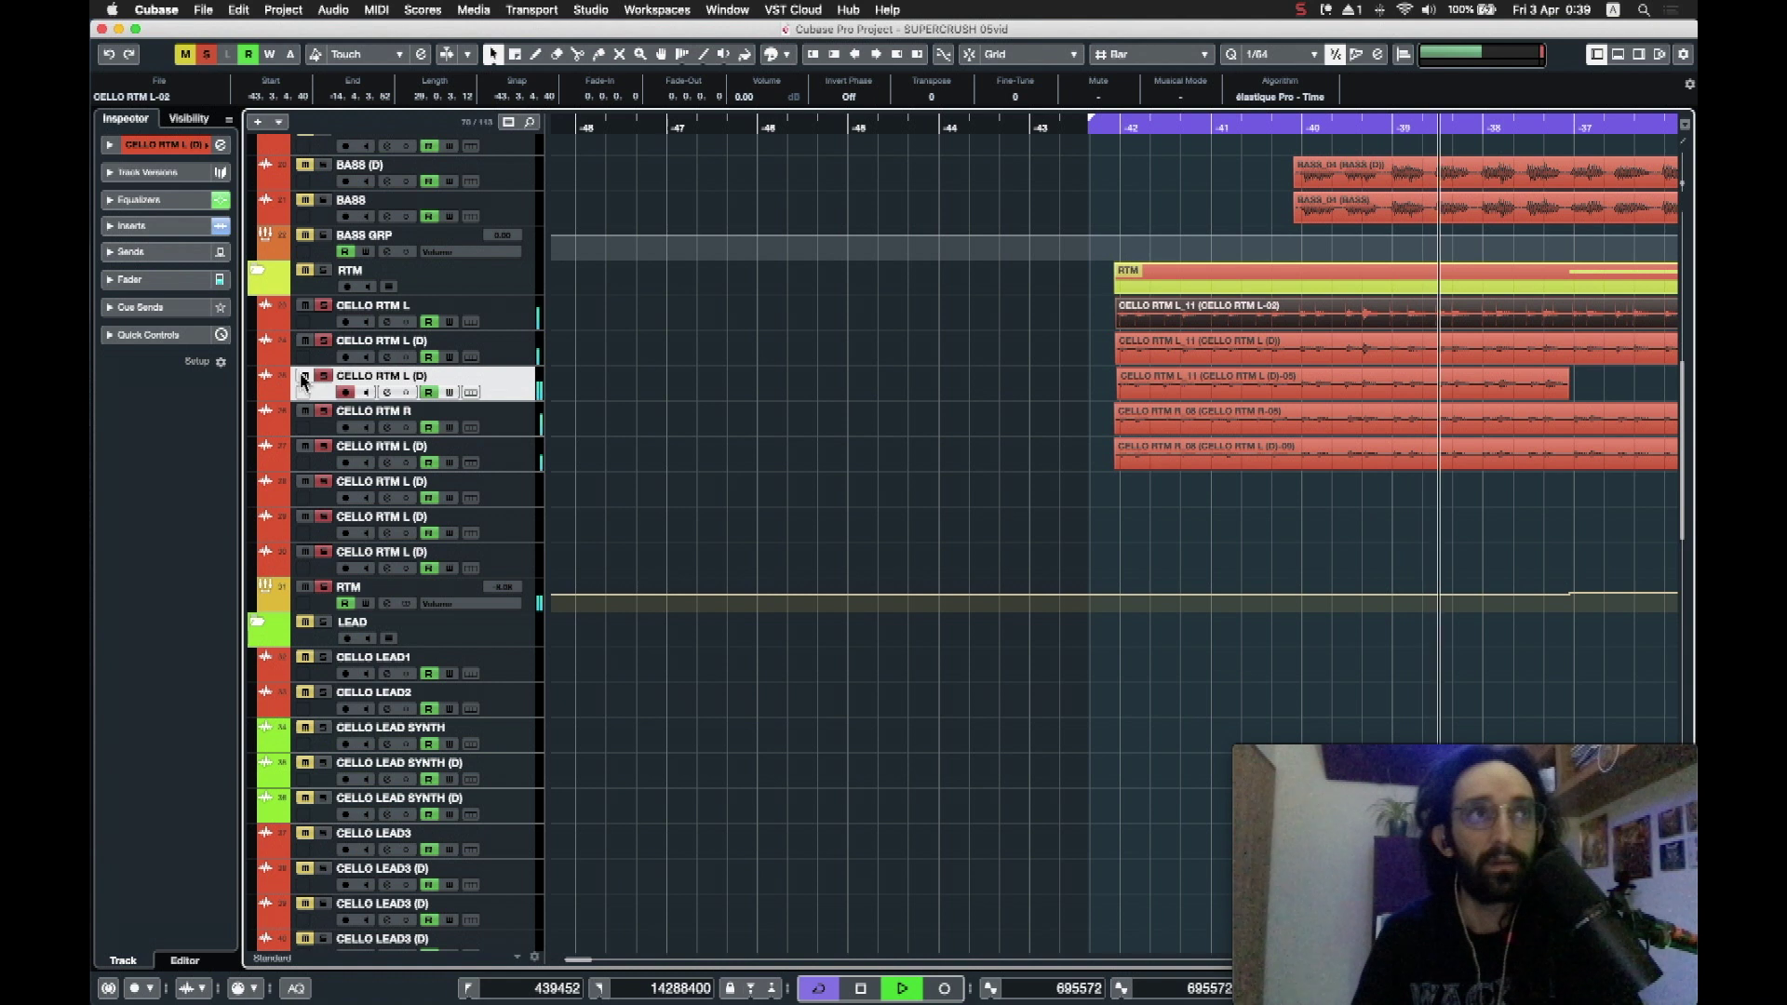
key(space)
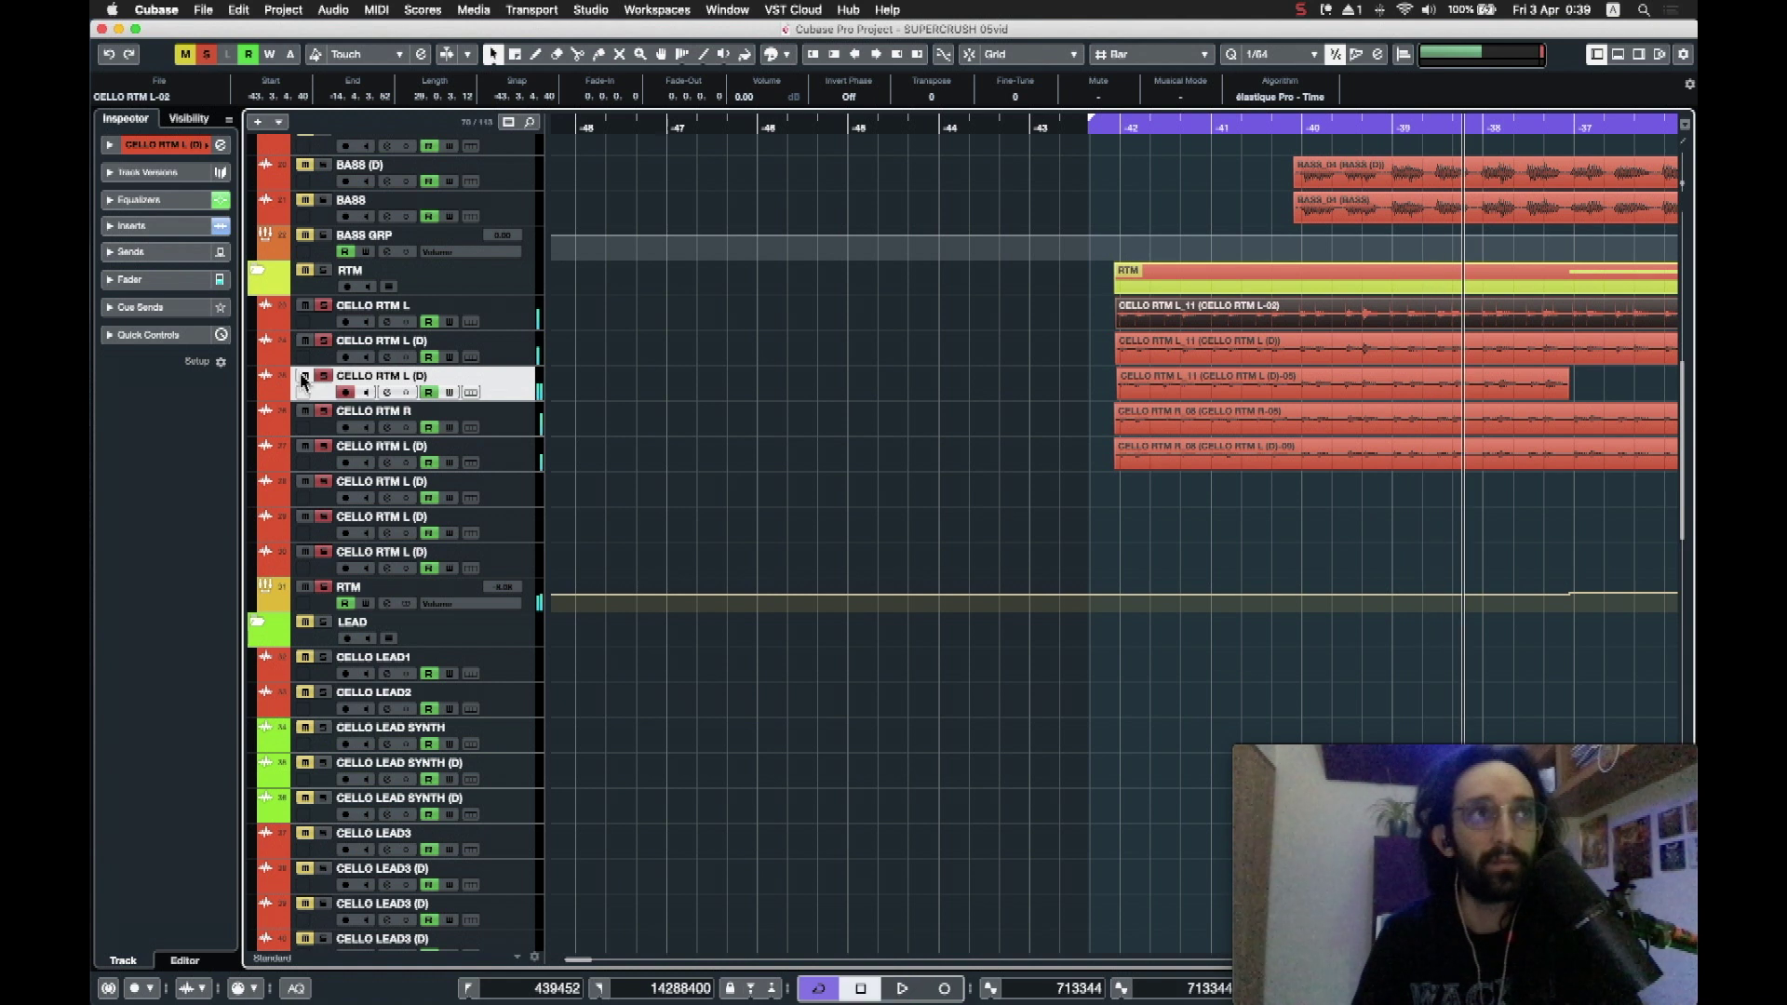
Step: Return the playback cursor to the rhythm clips' start and enable the RTM group's channel equalizer, inspecting its bands
click(536, 609)
click(1115, 126)
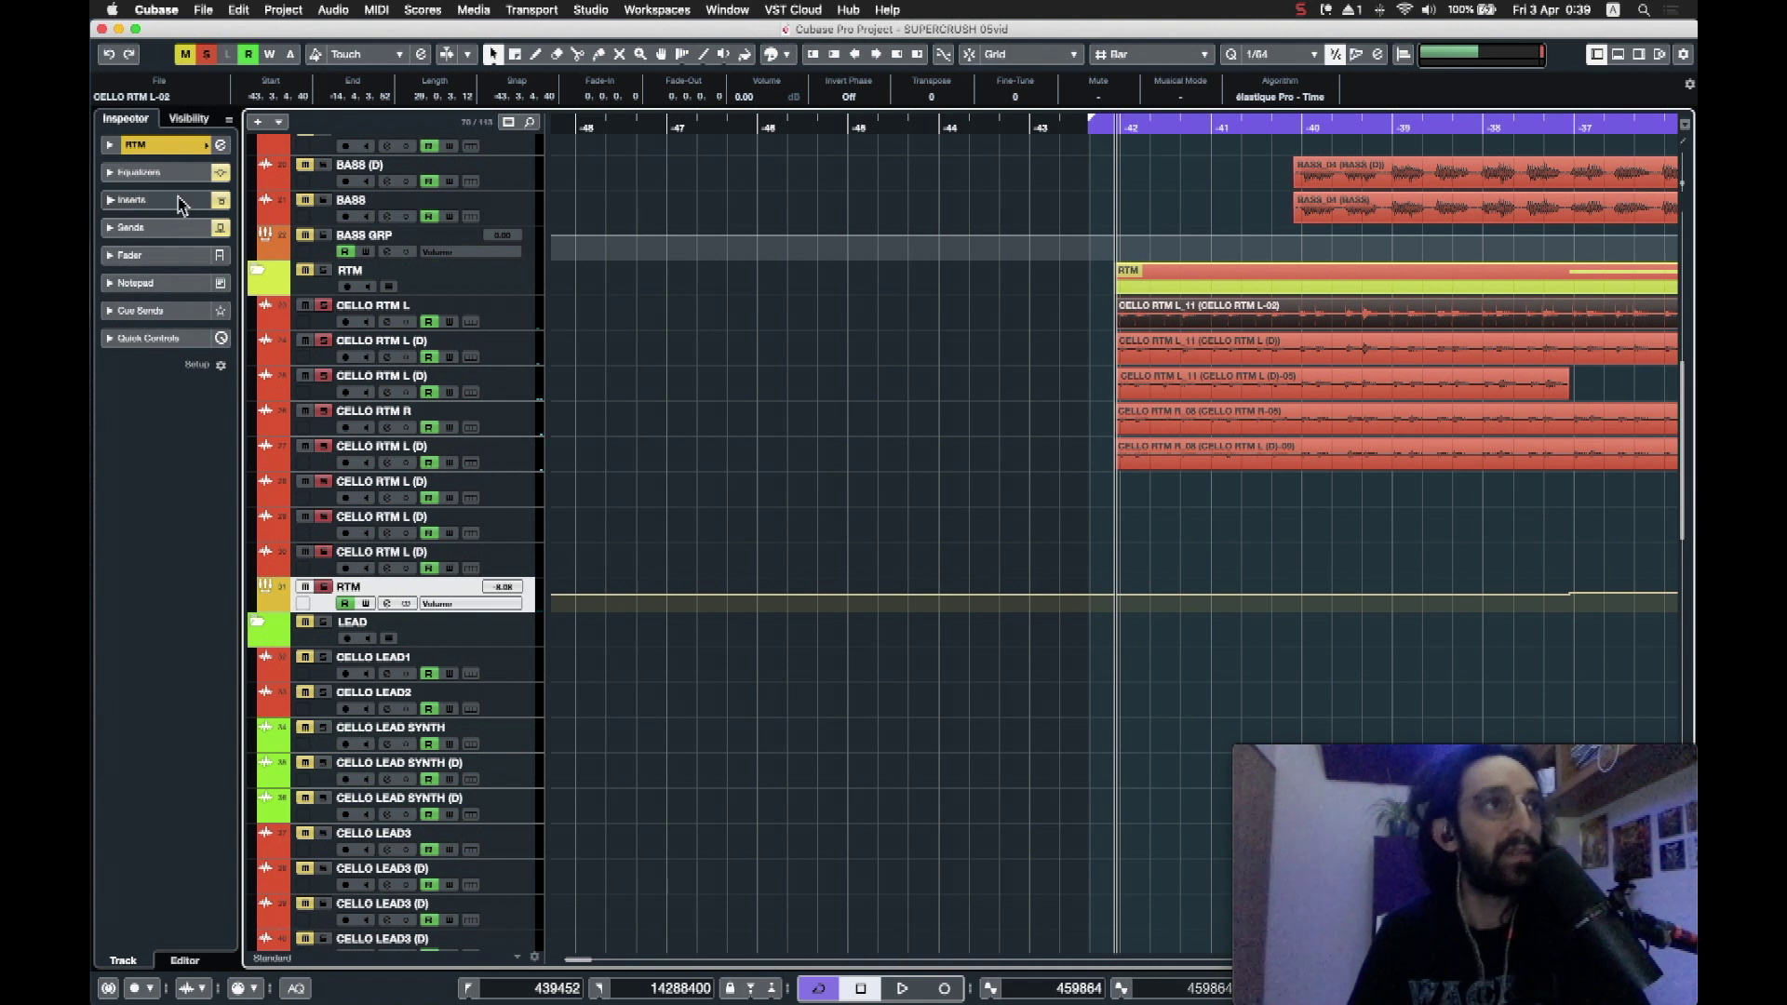
click(153, 175)
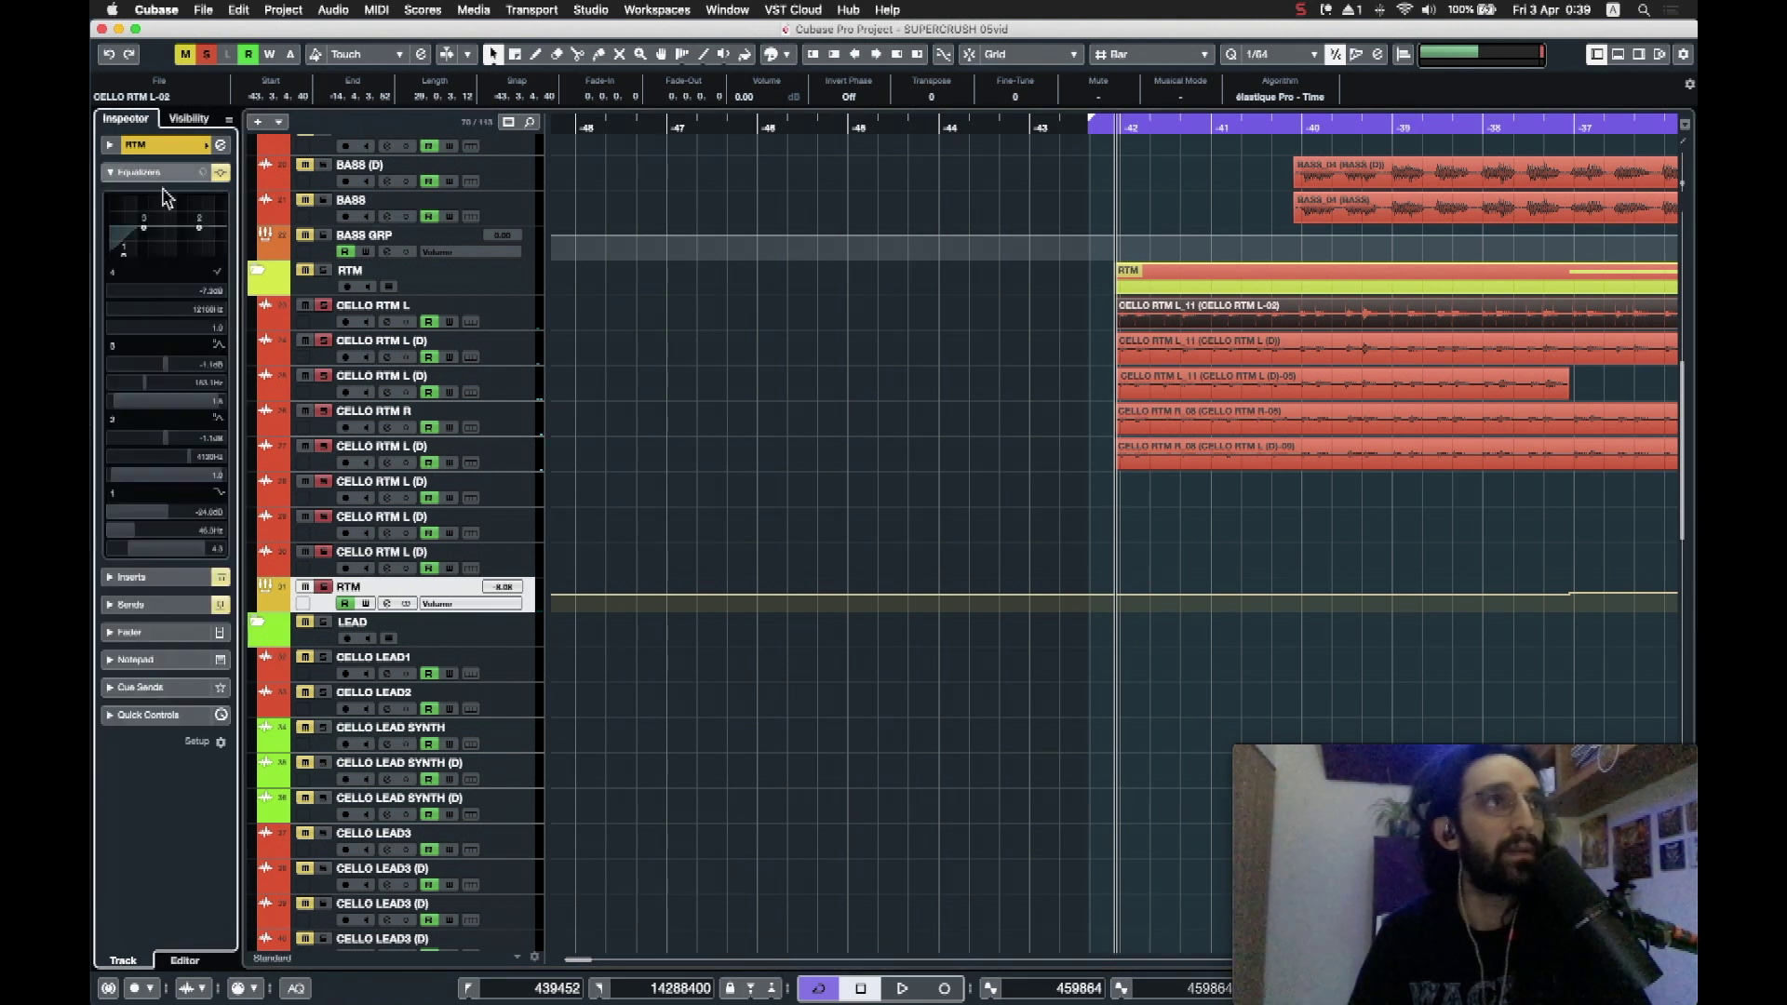
click(220, 173)
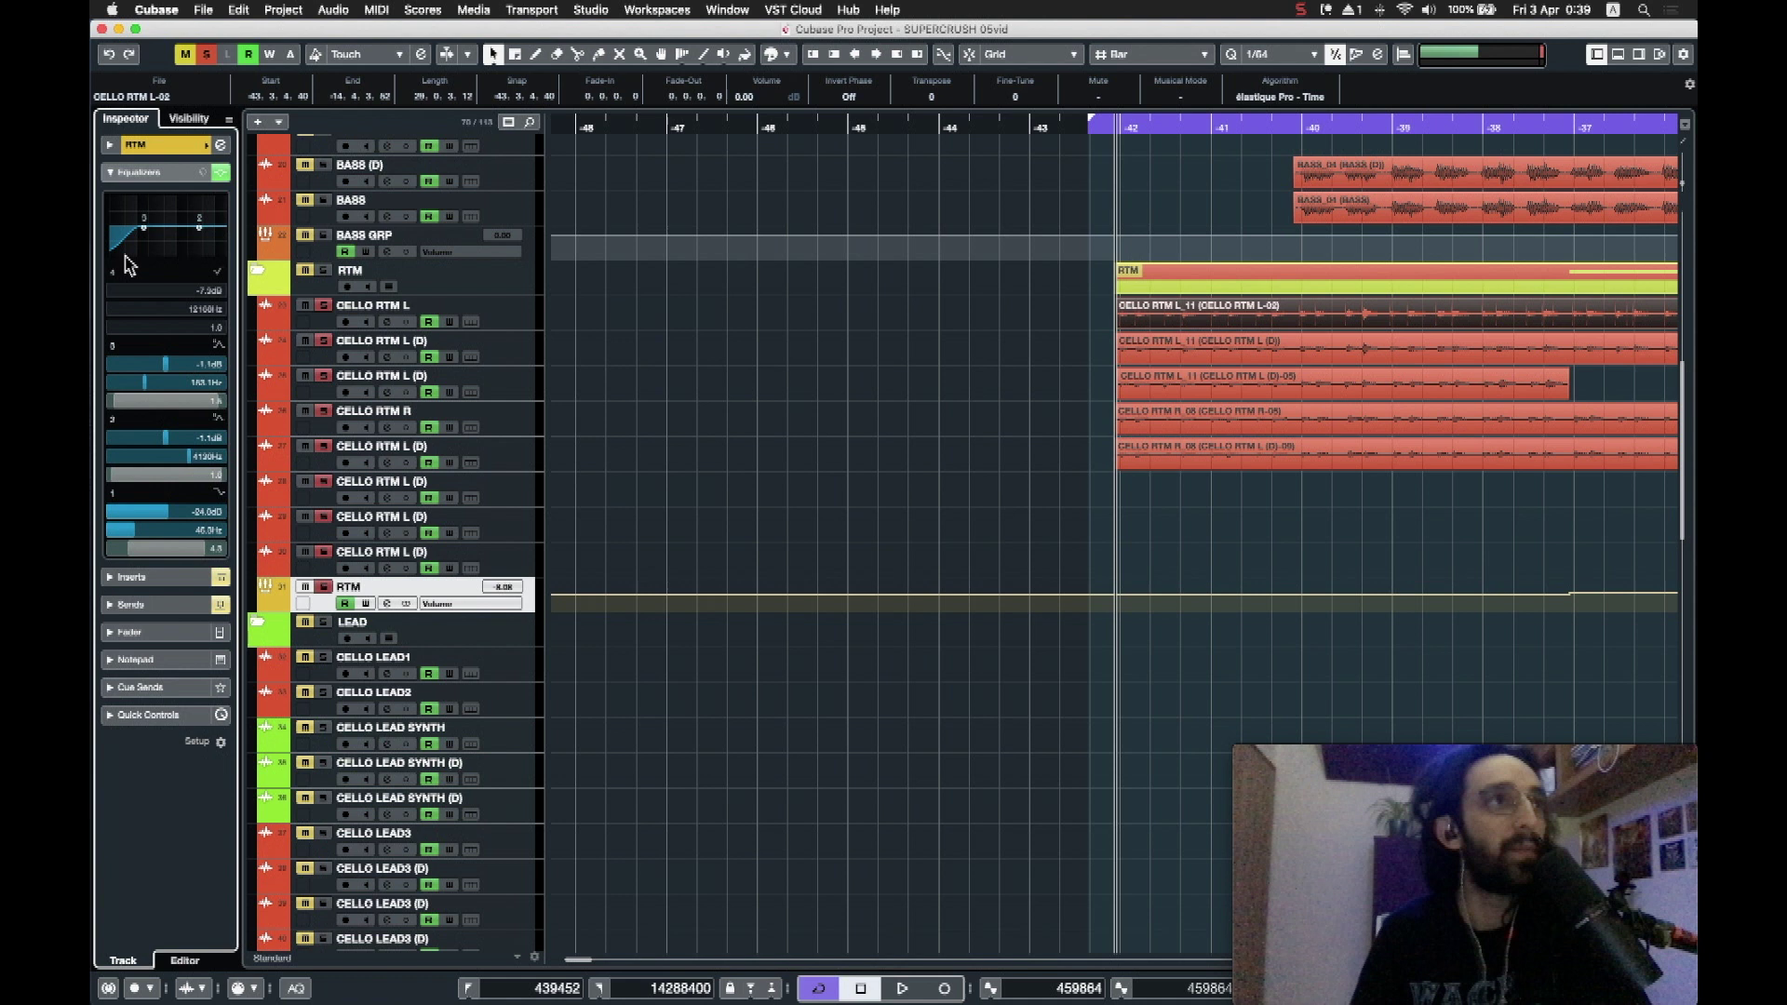
mouse_move(125, 254)
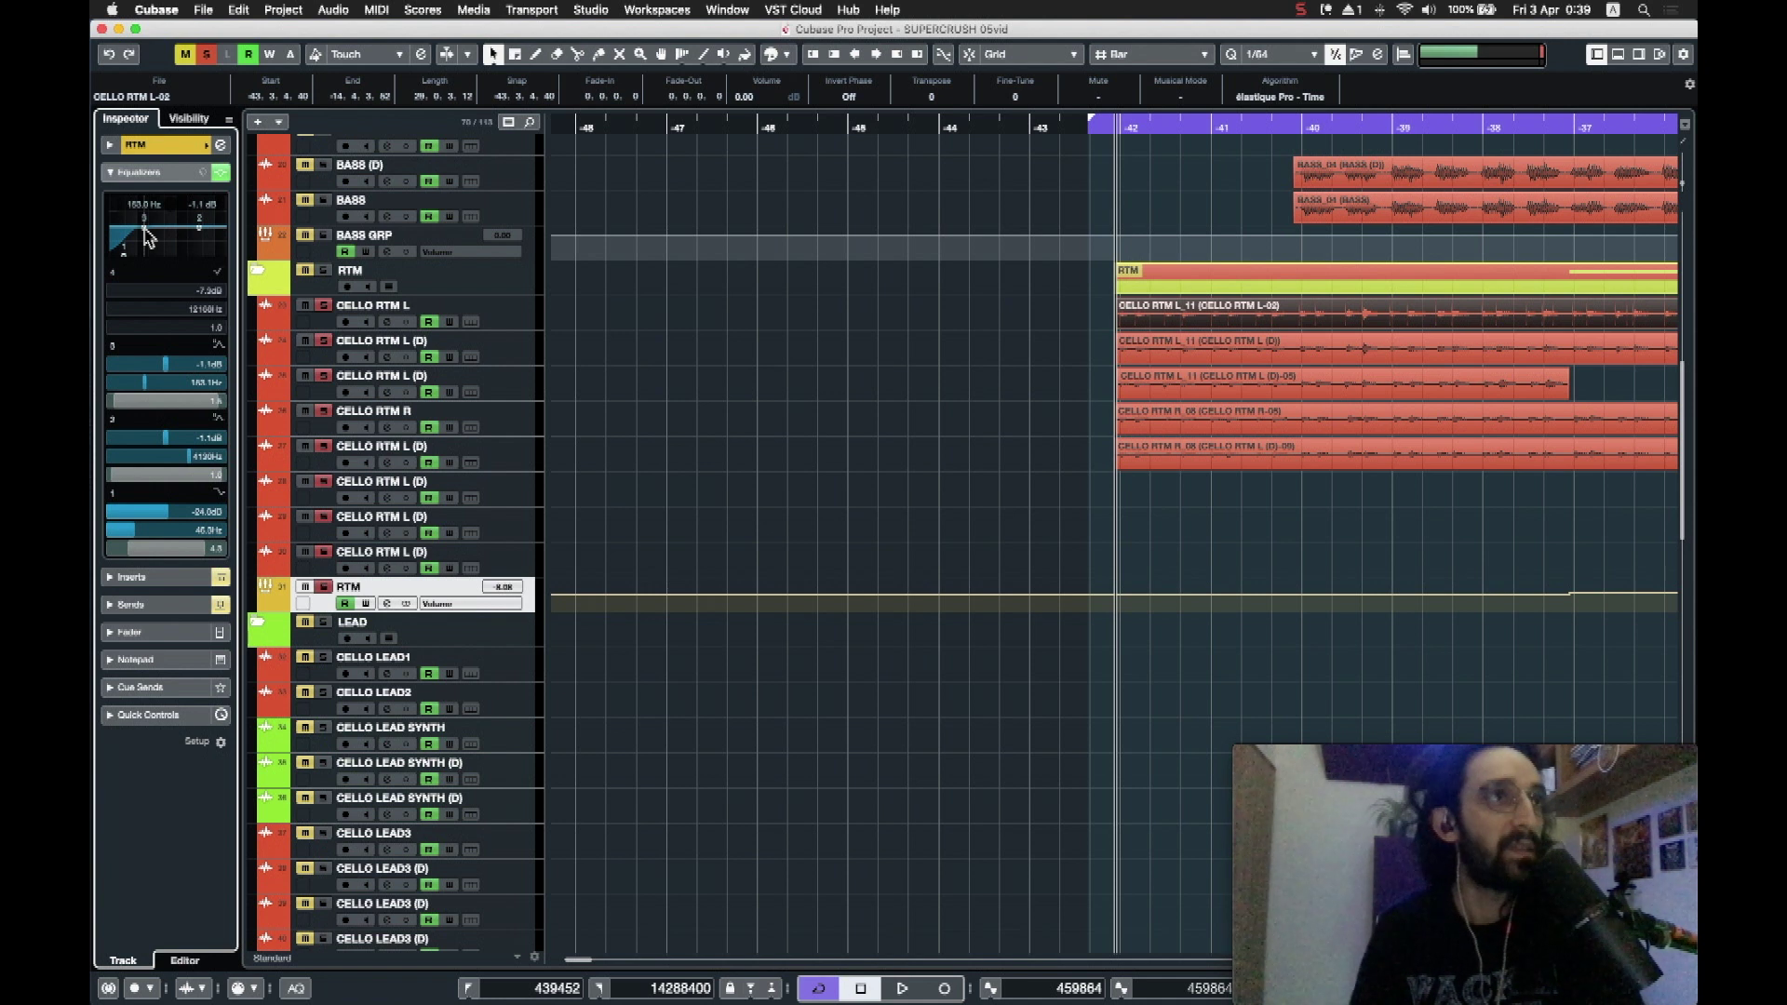
mouse_move(200, 235)
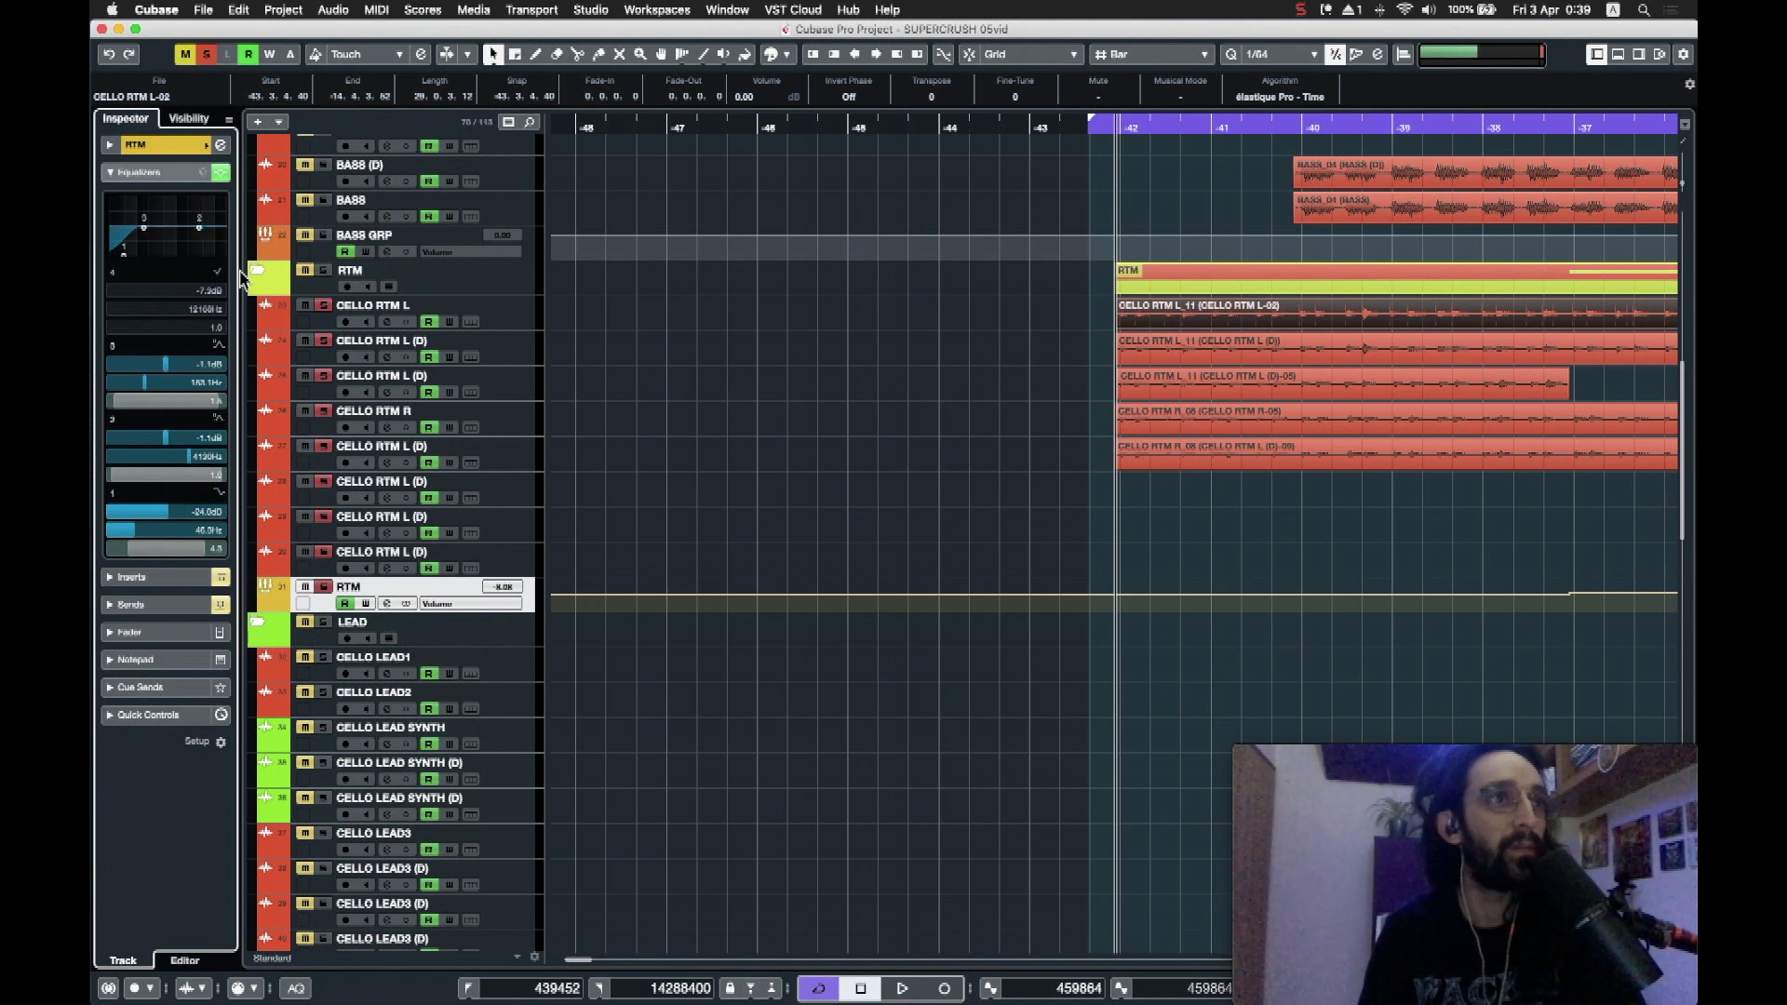
Step: Enable the RTM group's inserts and open its FabFilter Pro-Q 3 equalizer, shifting the plug-in window slightly aside
click(125, 173)
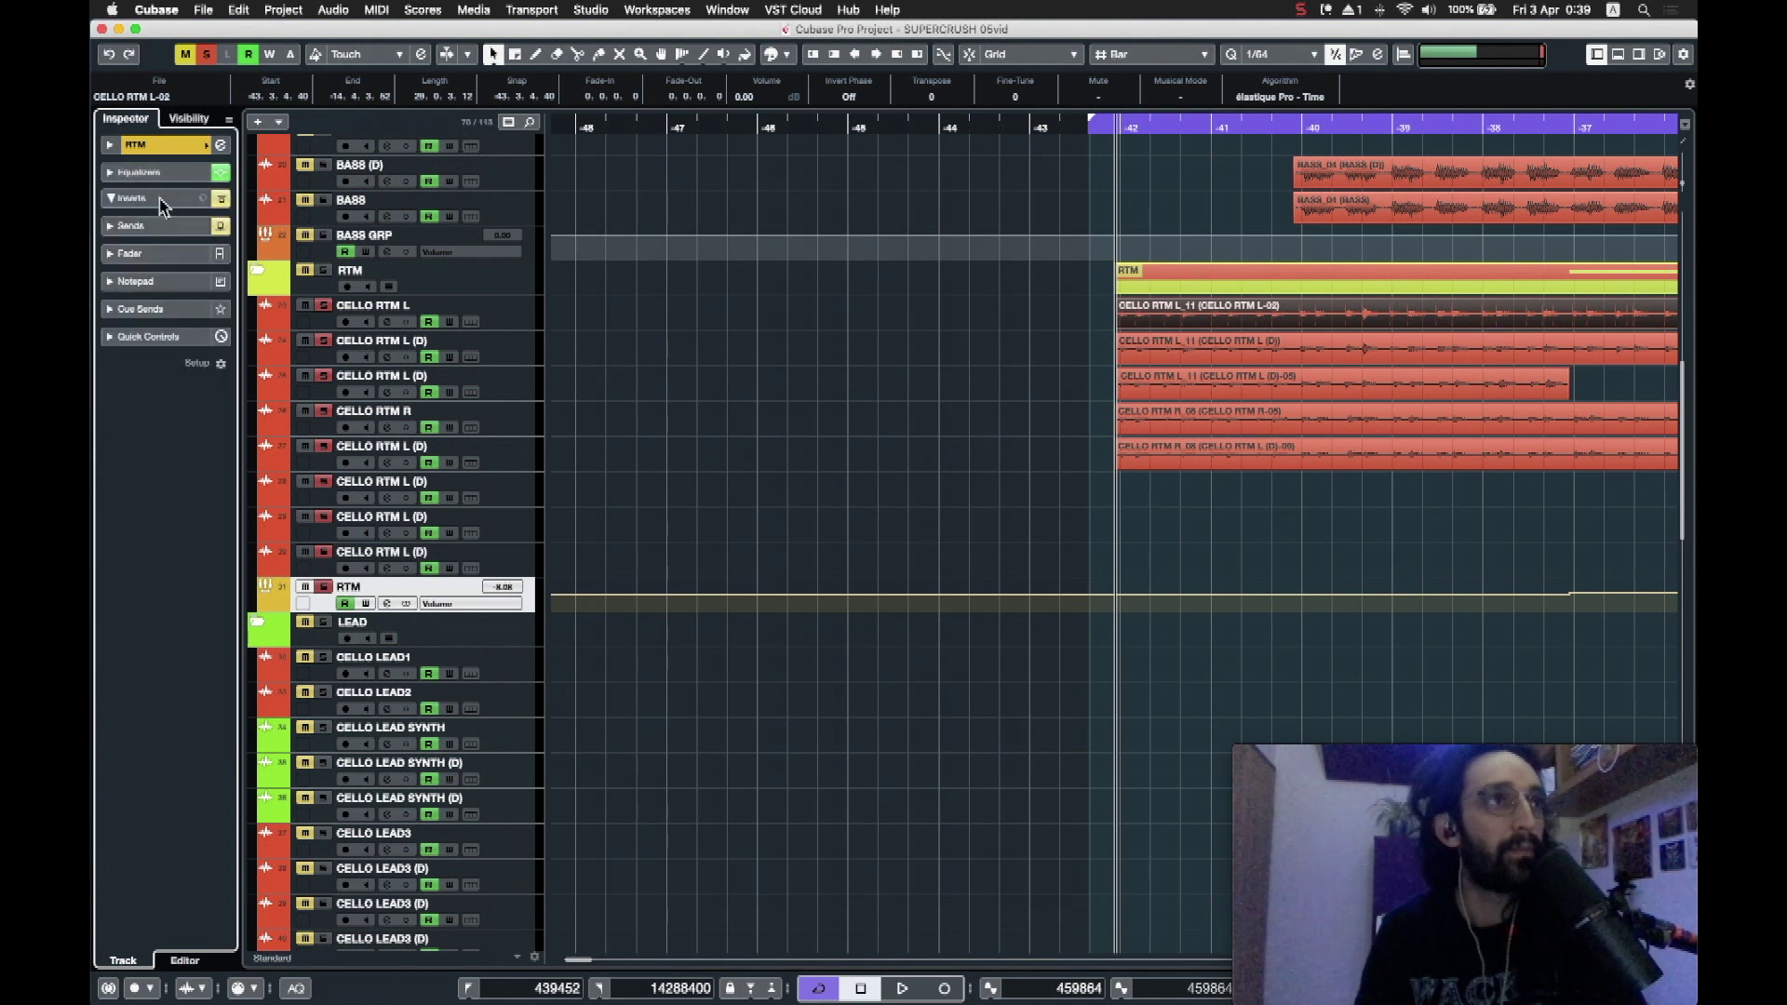
click(130, 198)
click(122, 235)
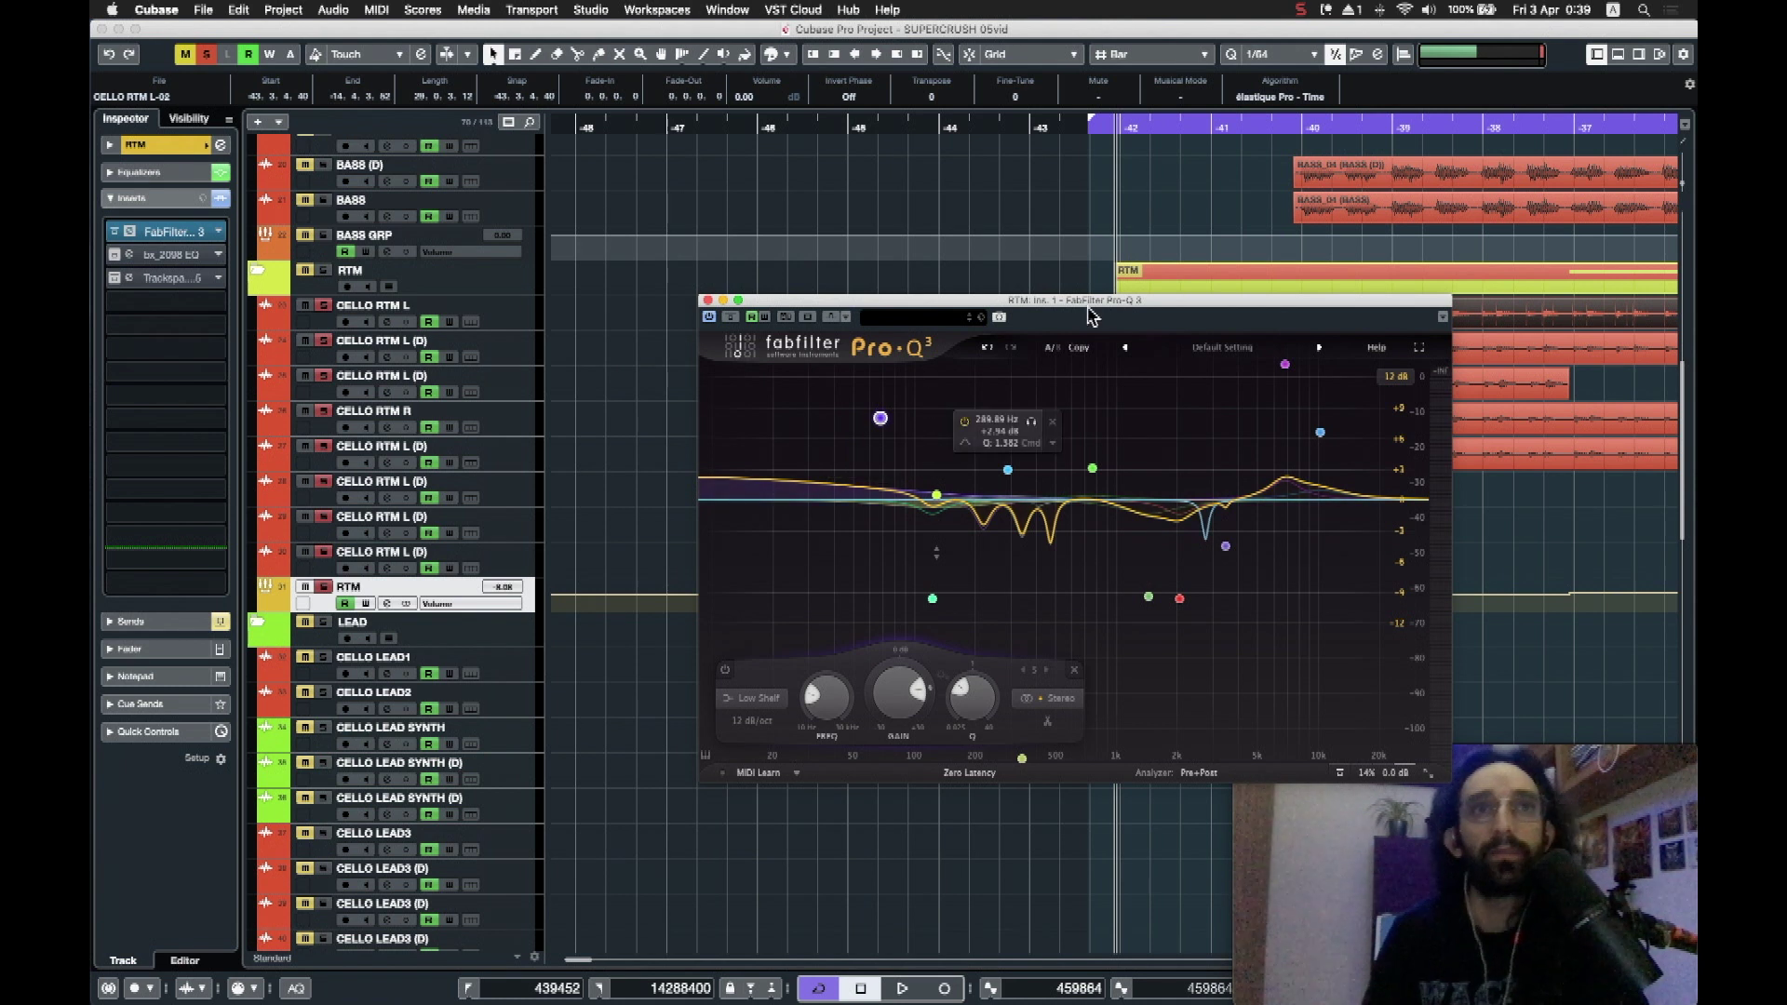
drag(1094, 310, 1057, 304)
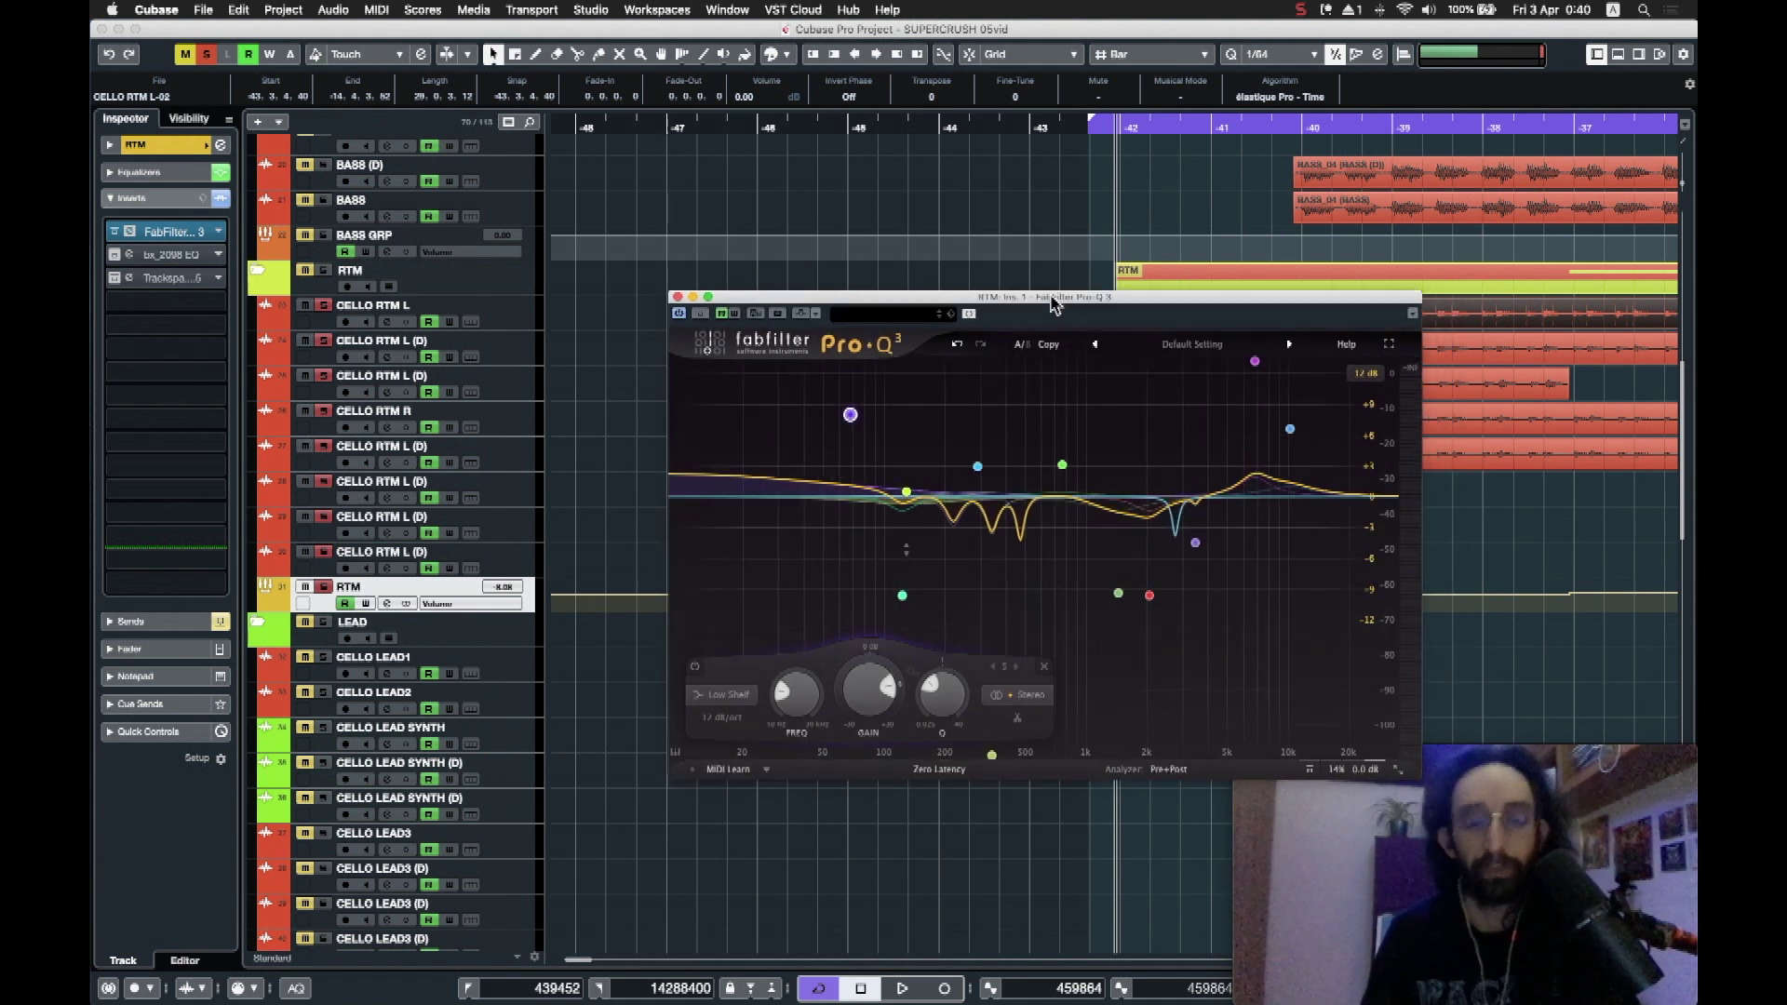
Step: Move the playback cursor to bar -29 within the rhythm clips, inspecting the RTM group's Pro-Q 3 curve there
click(1071, 203)
key(g)
key(g)
key(g)
key(g)
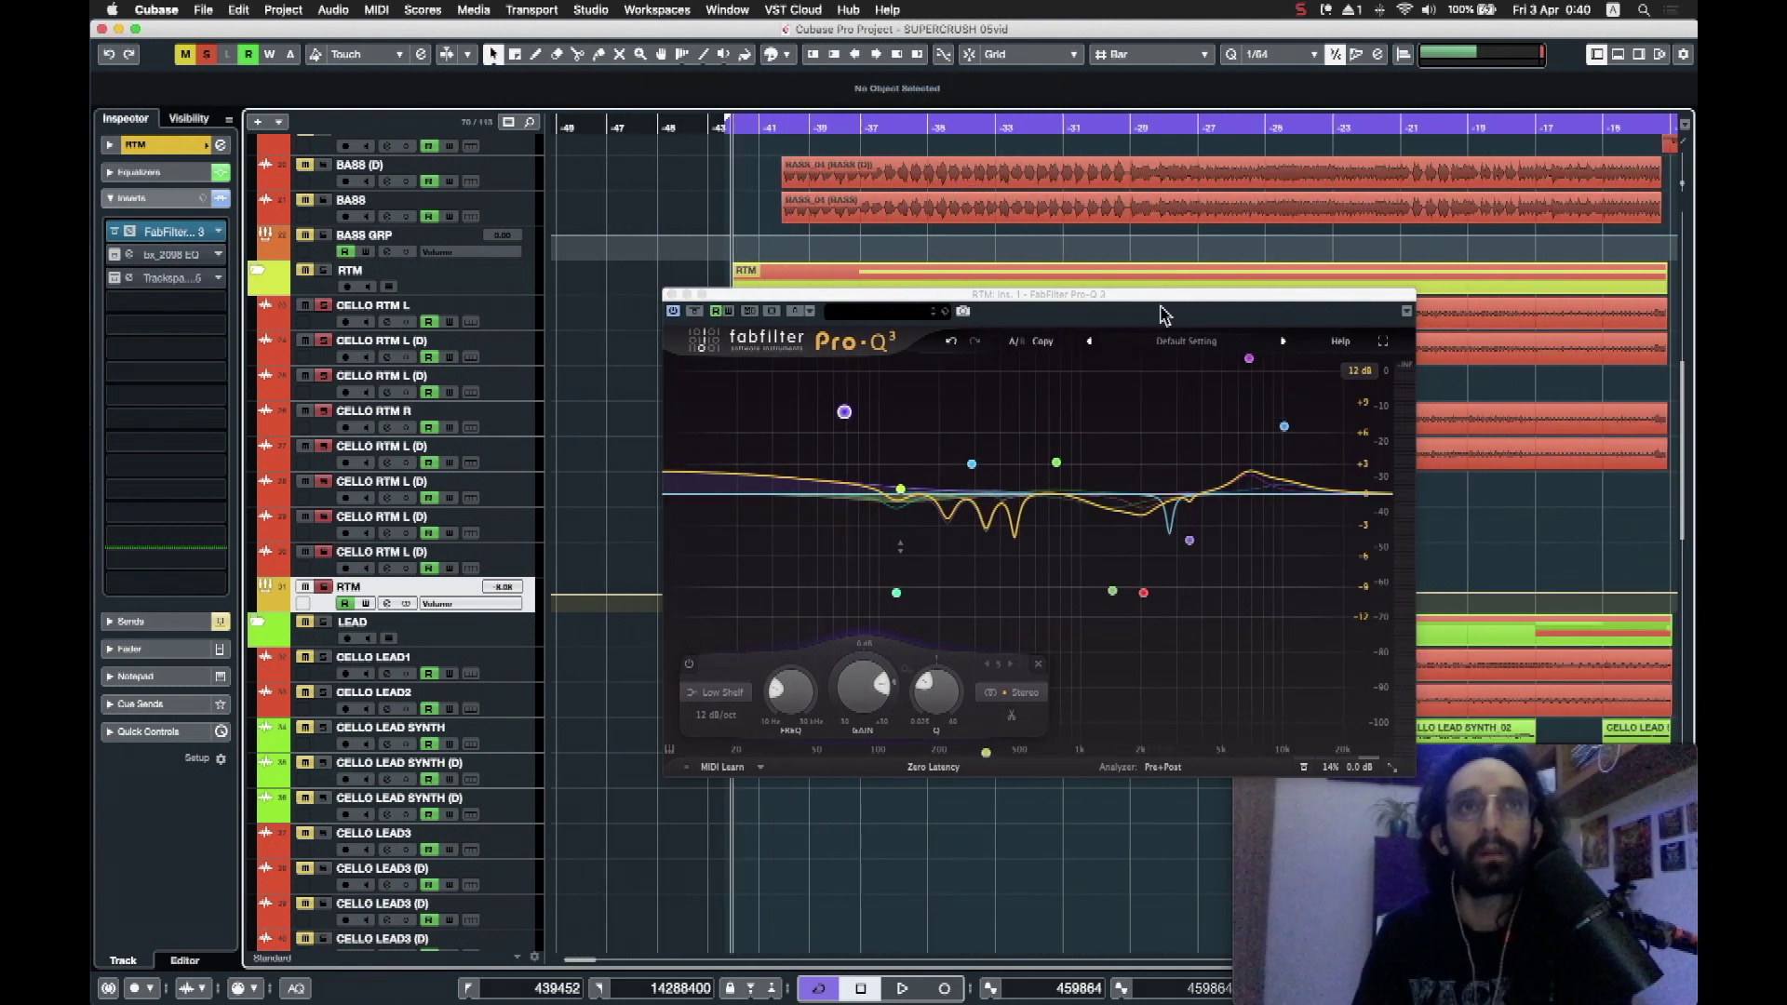
click(1035, 127)
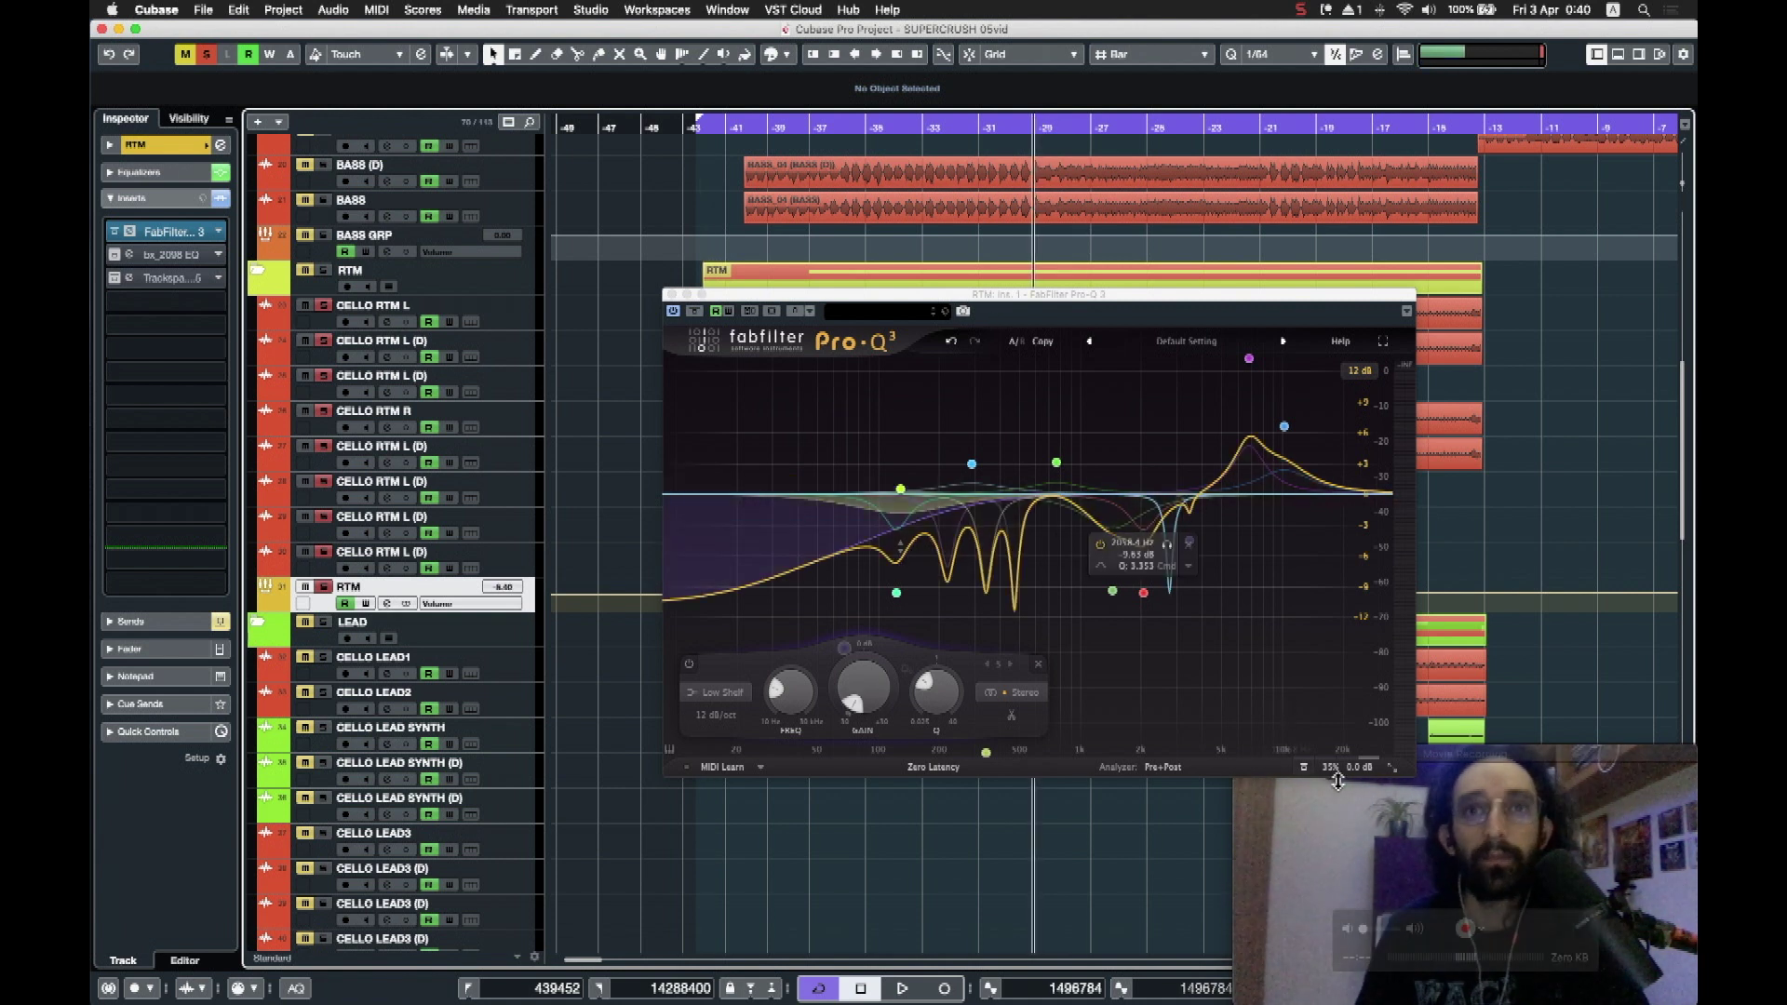
mouse_move(1338, 775)
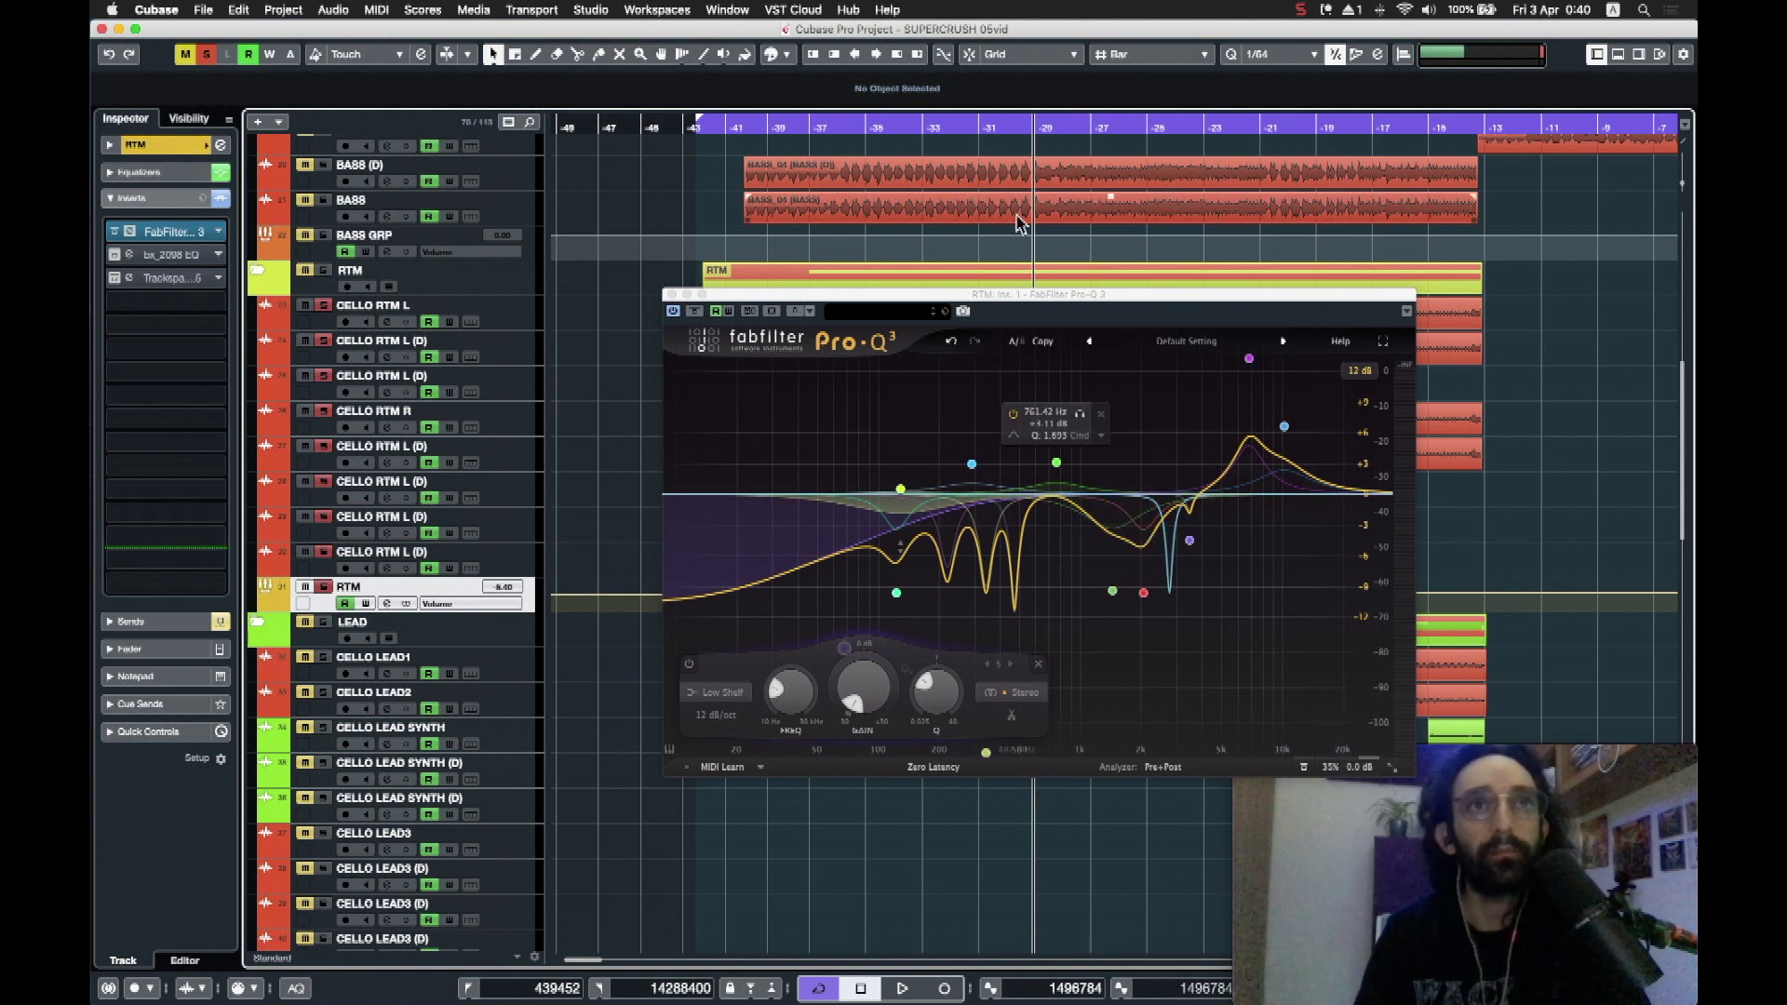
drag(1030, 128, 1009, 126)
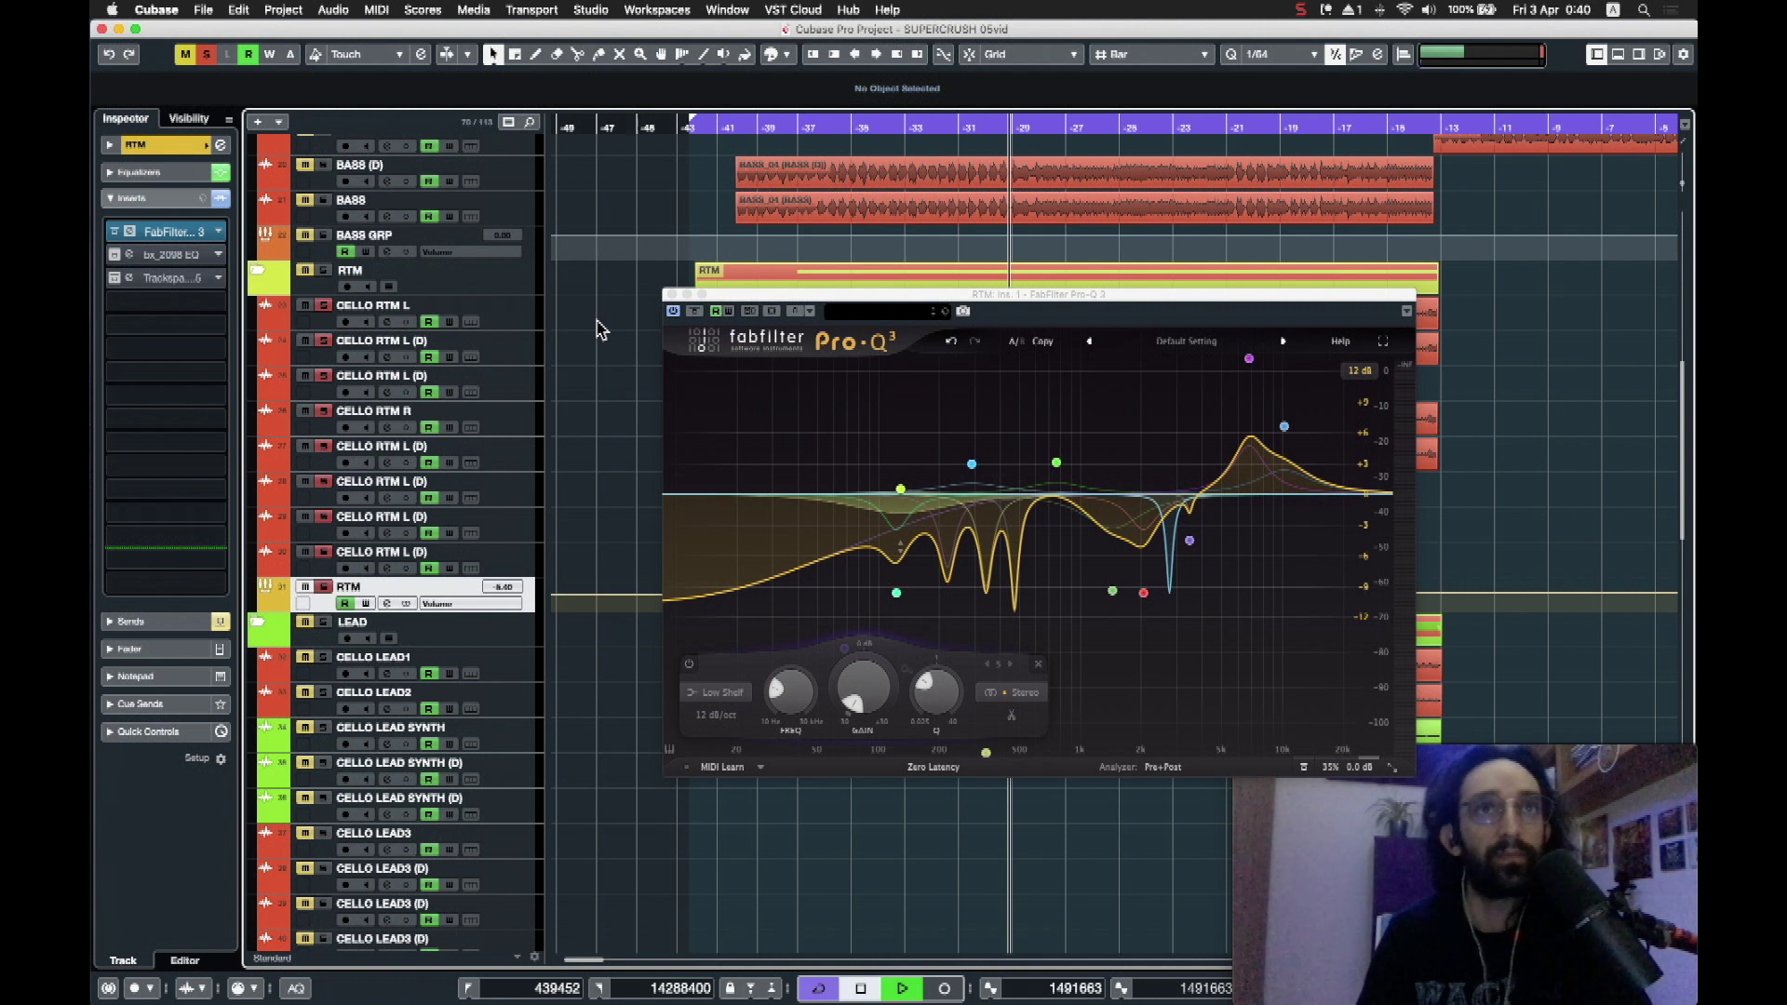
Step: Play the RTM group while switching its inserts off and on twice to compare the Pro-Q 3 effect, and close the equalizer
key(space)
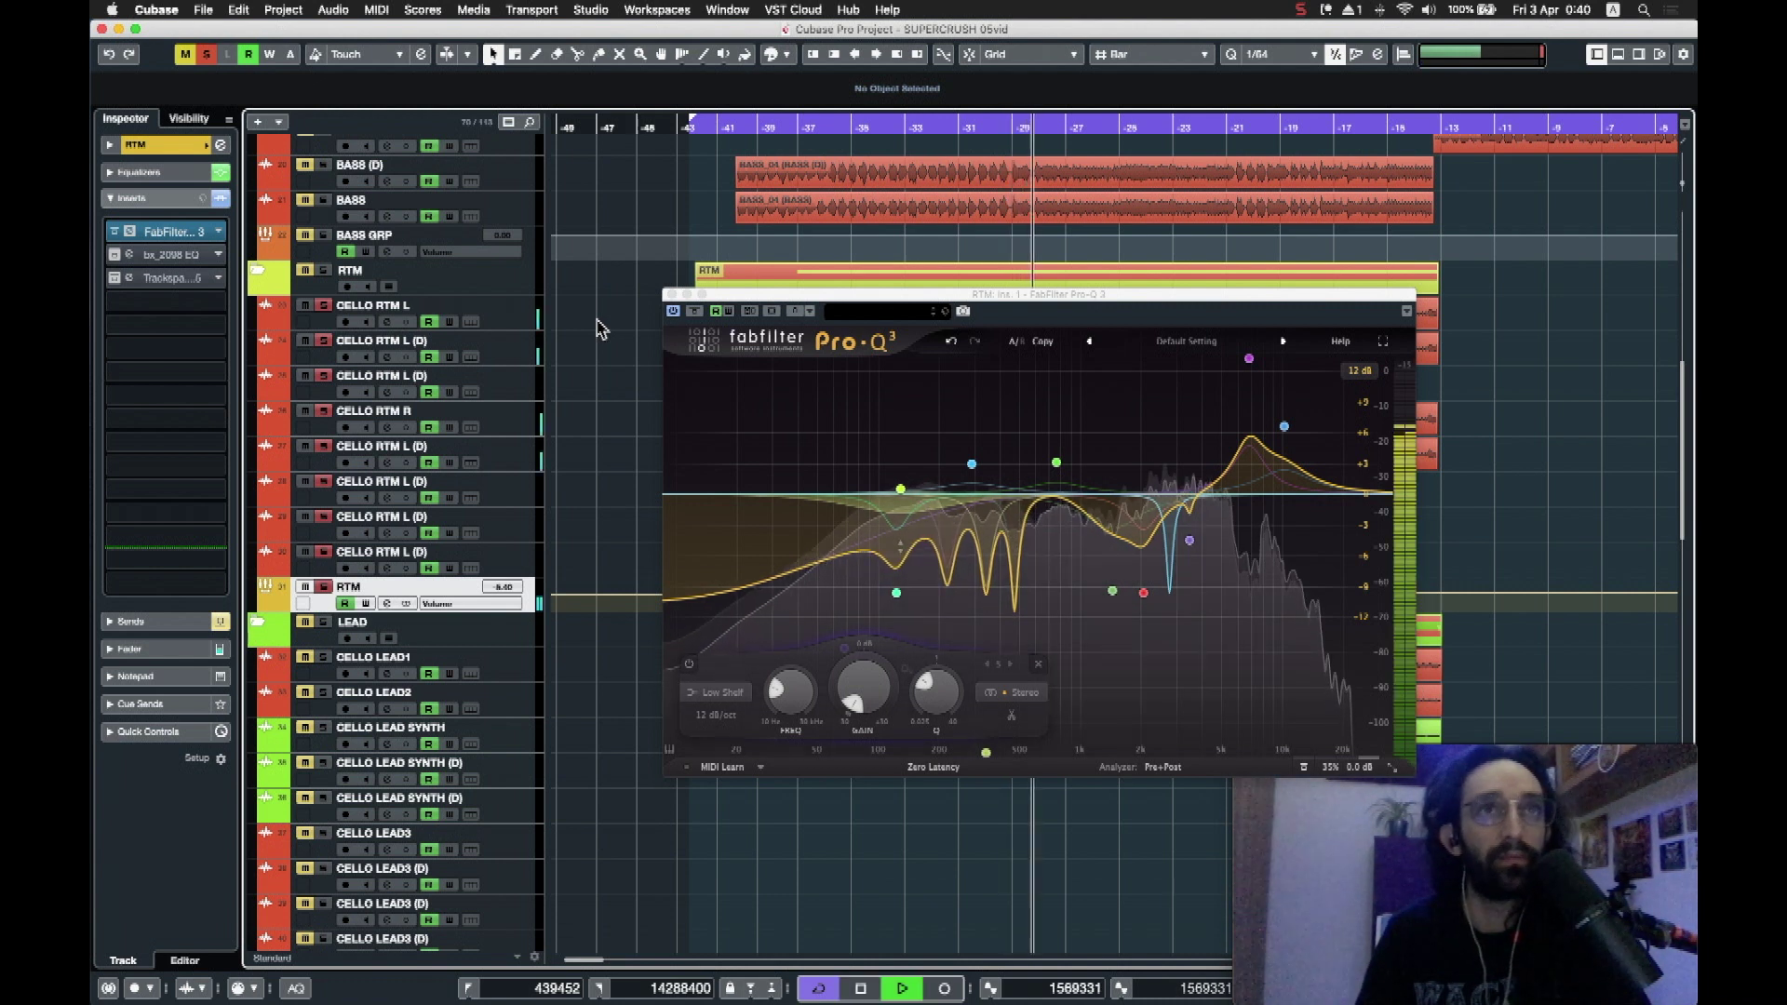
click(220, 198)
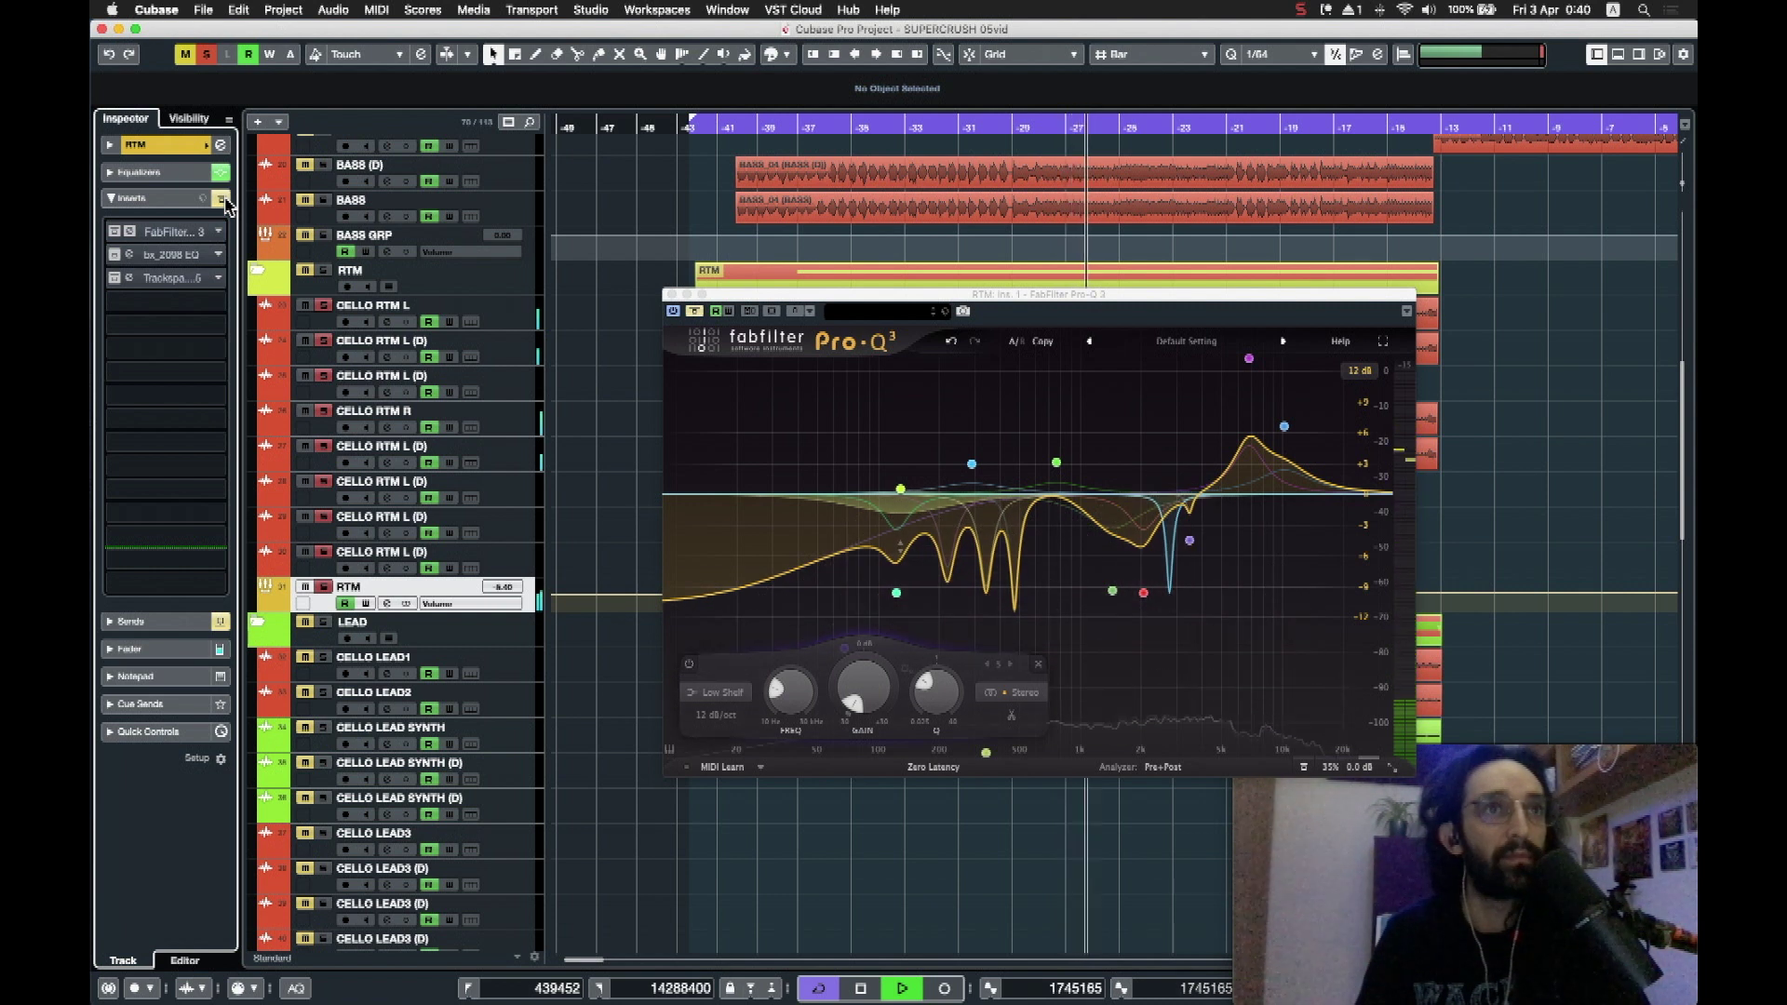
click(221, 198)
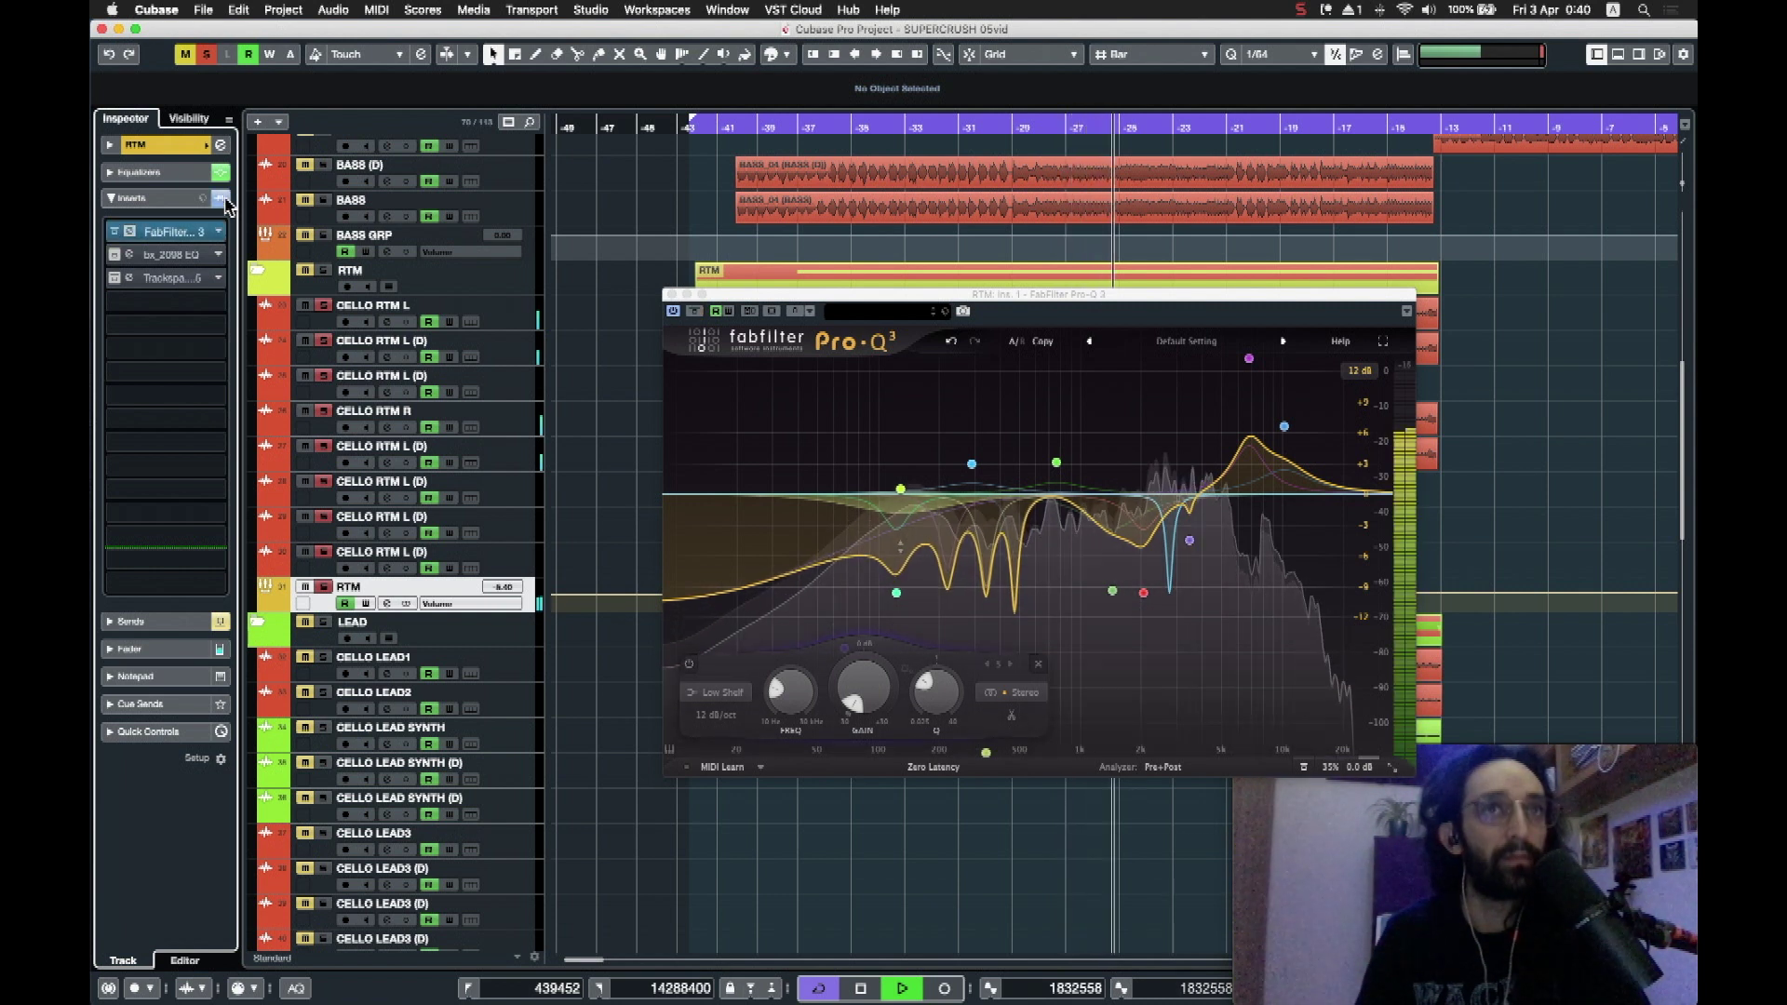
click(221, 199)
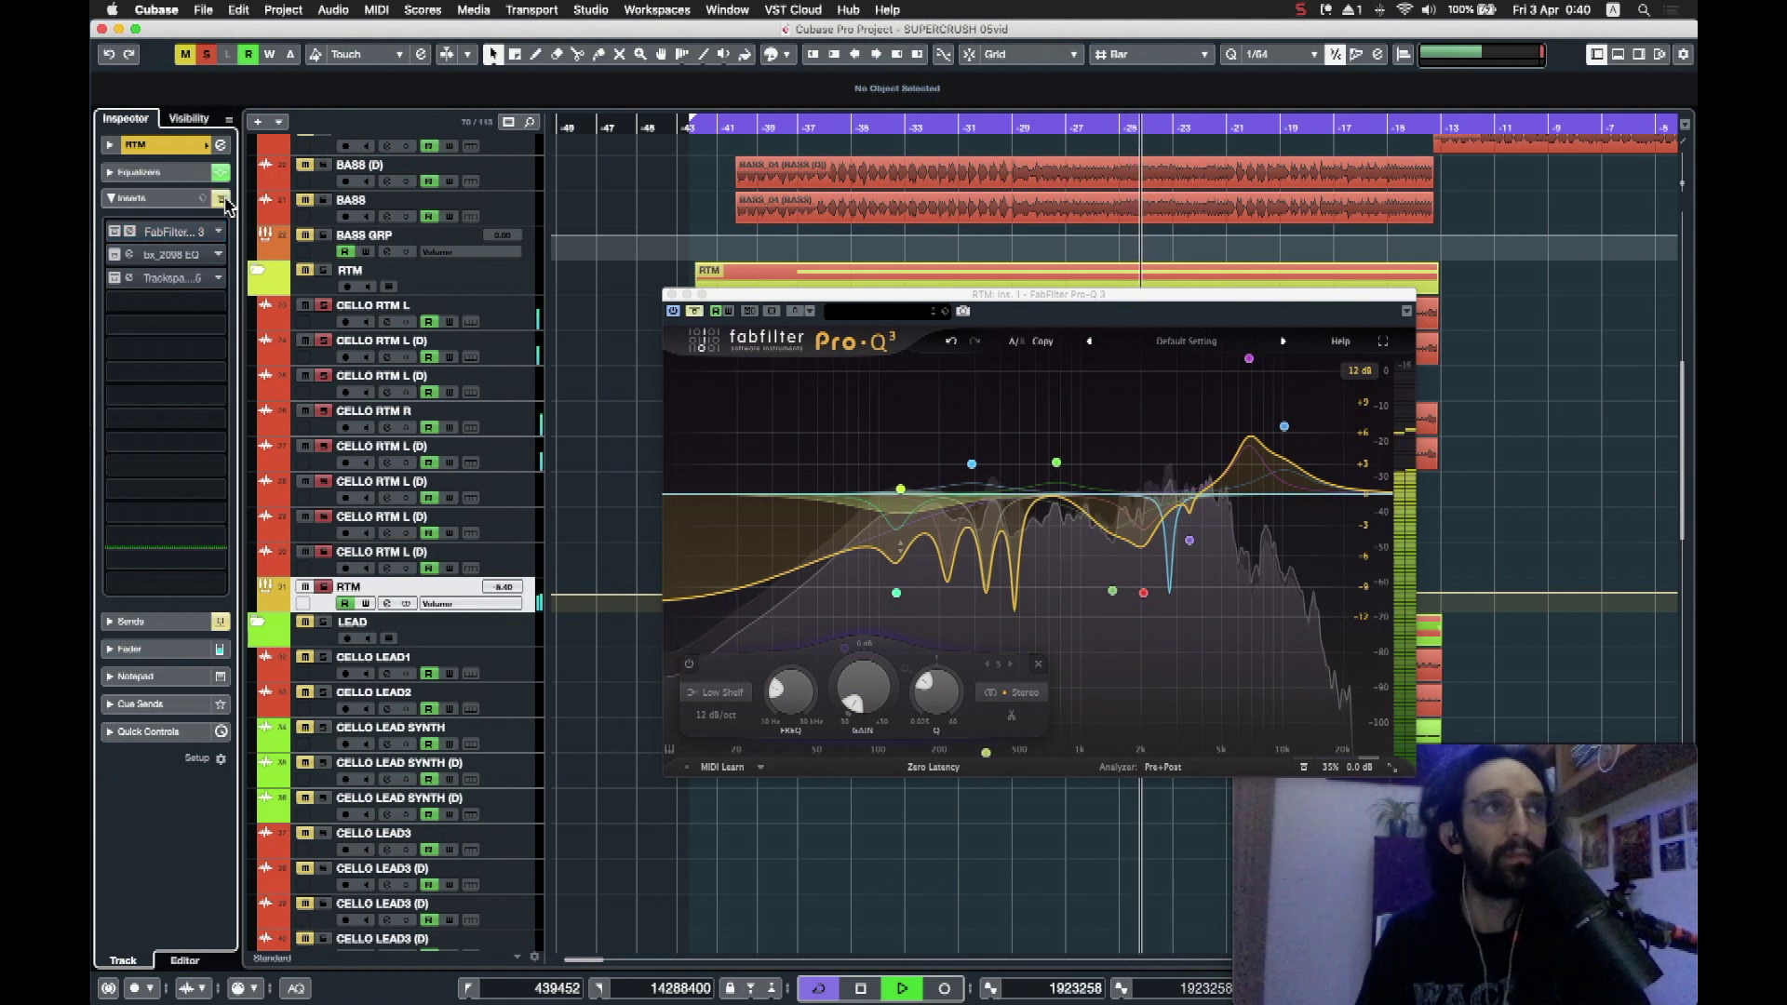
click(222, 198)
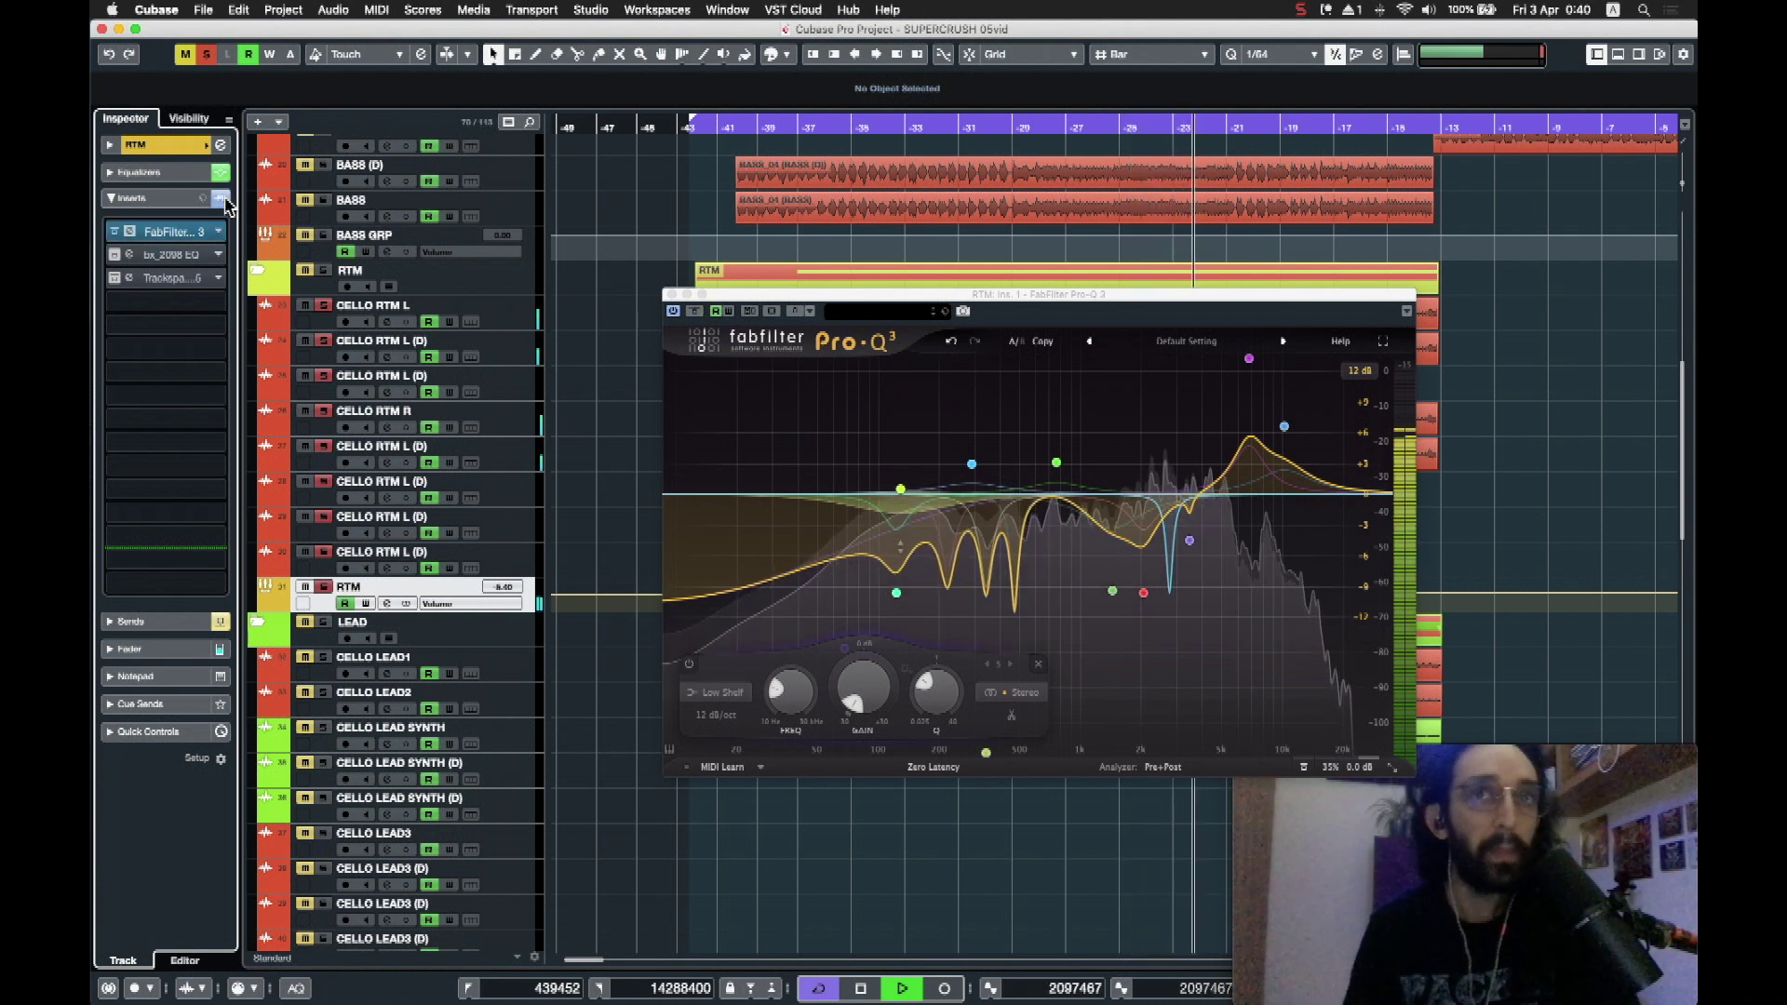
key(space)
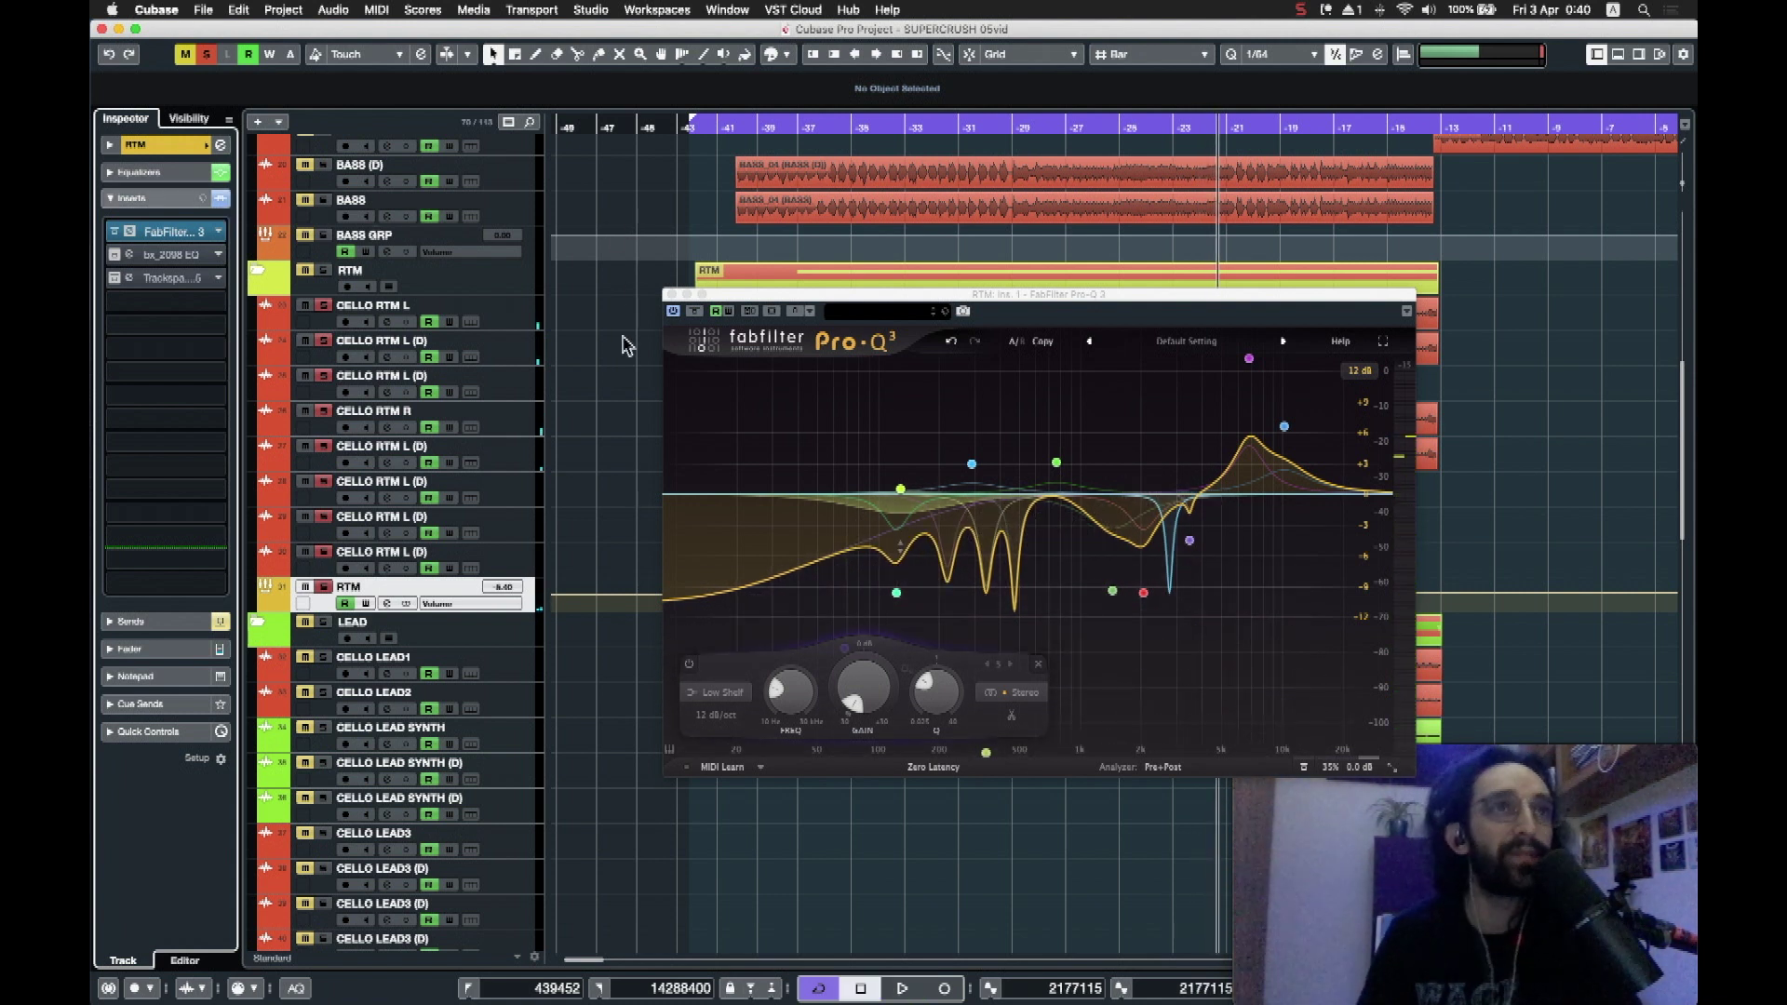
click(672, 295)
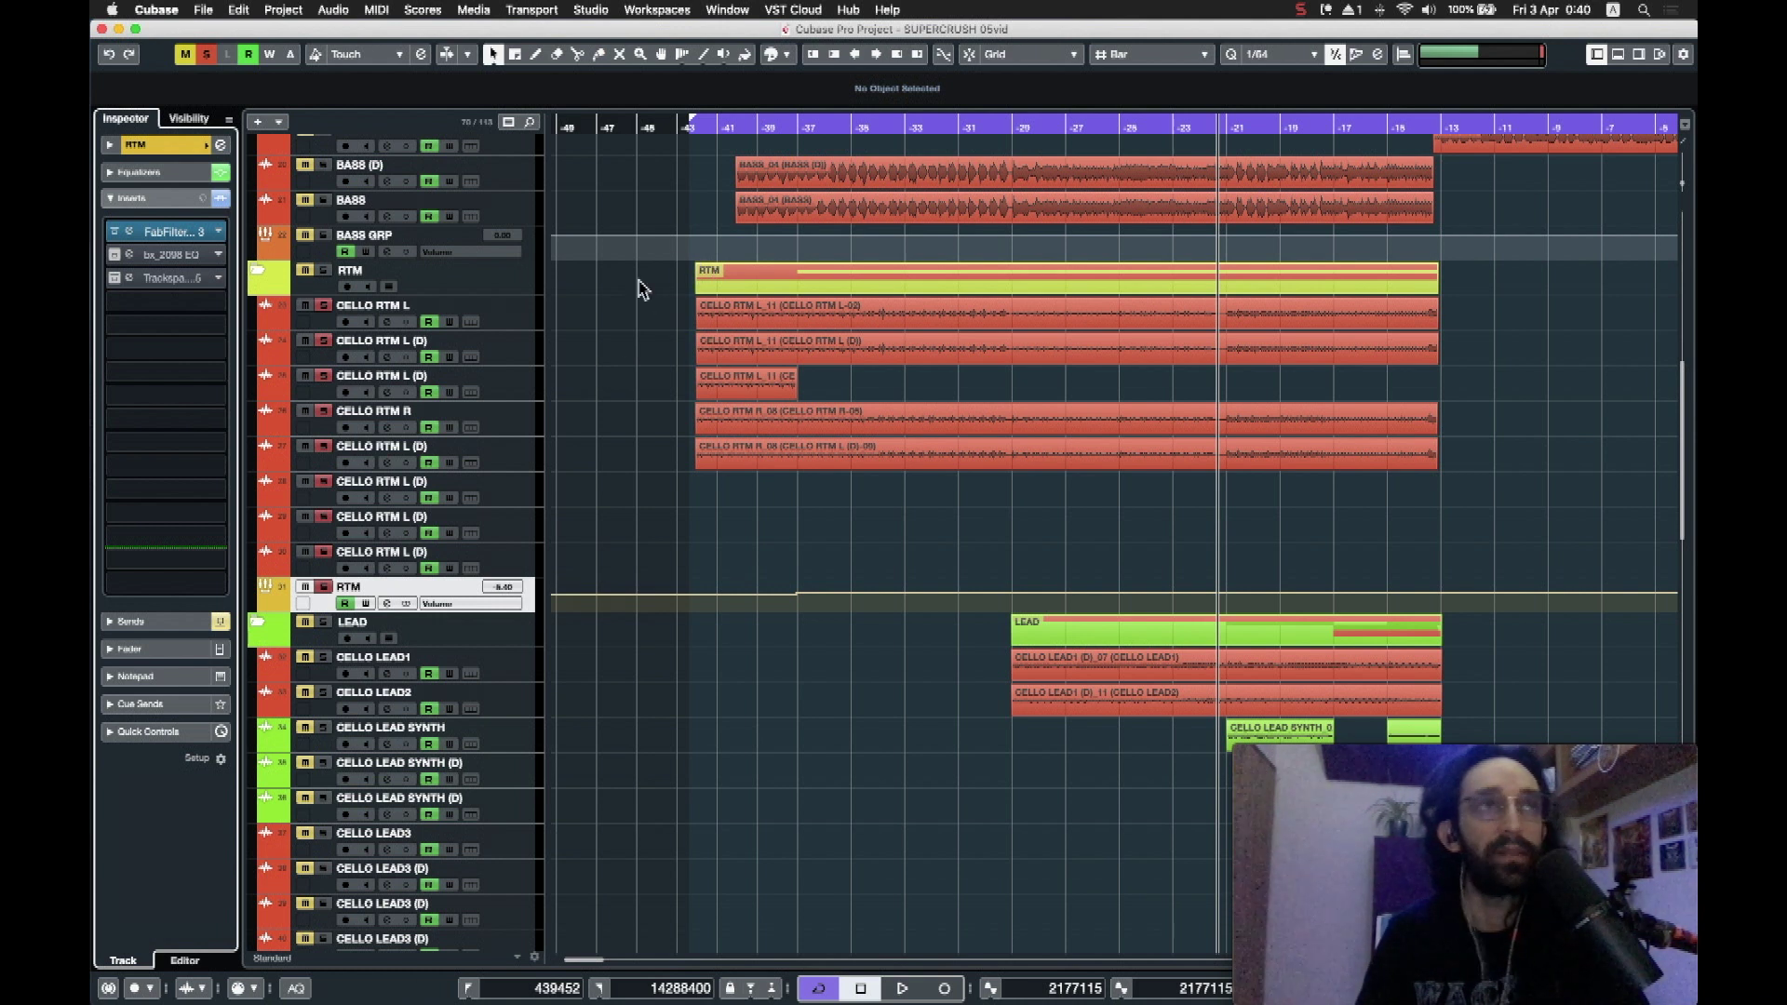
Step: Enable the bx_2098 EQ insert on the RTM group and inspect its settings, including the Mono Maker and Stereo Width section
click(130, 257)
click(740, 125)
mouse_move(798, 581)
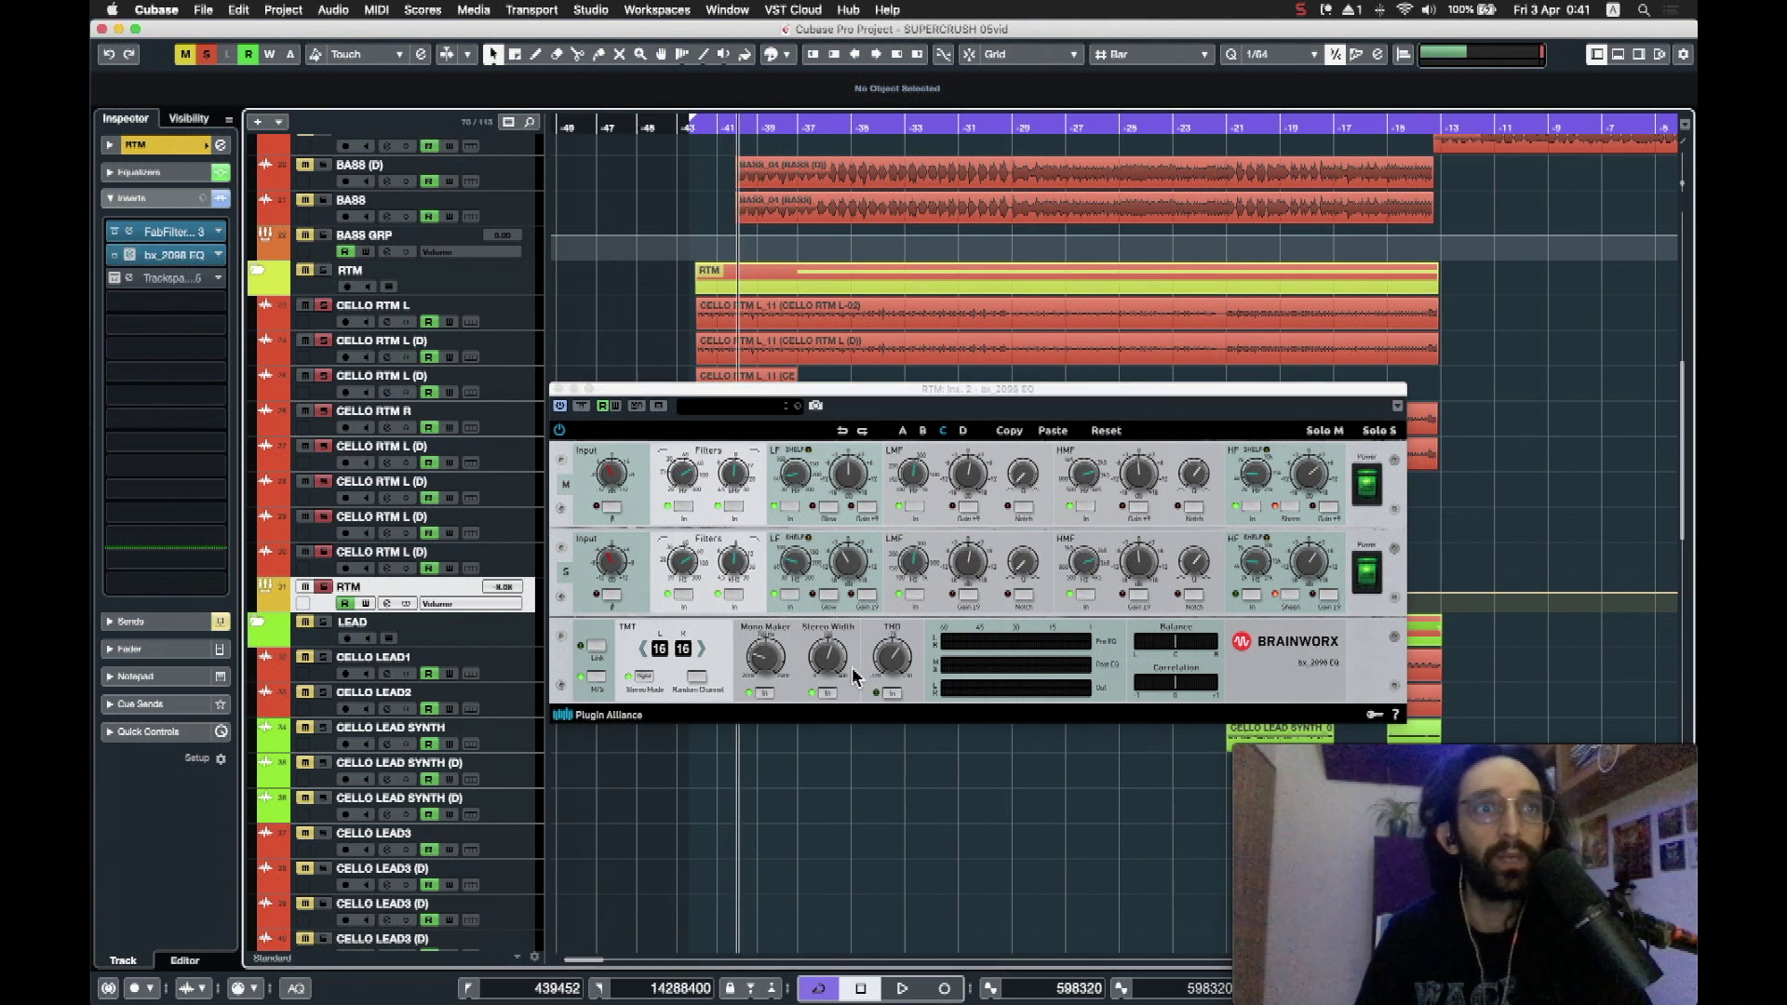
click(761, 663)
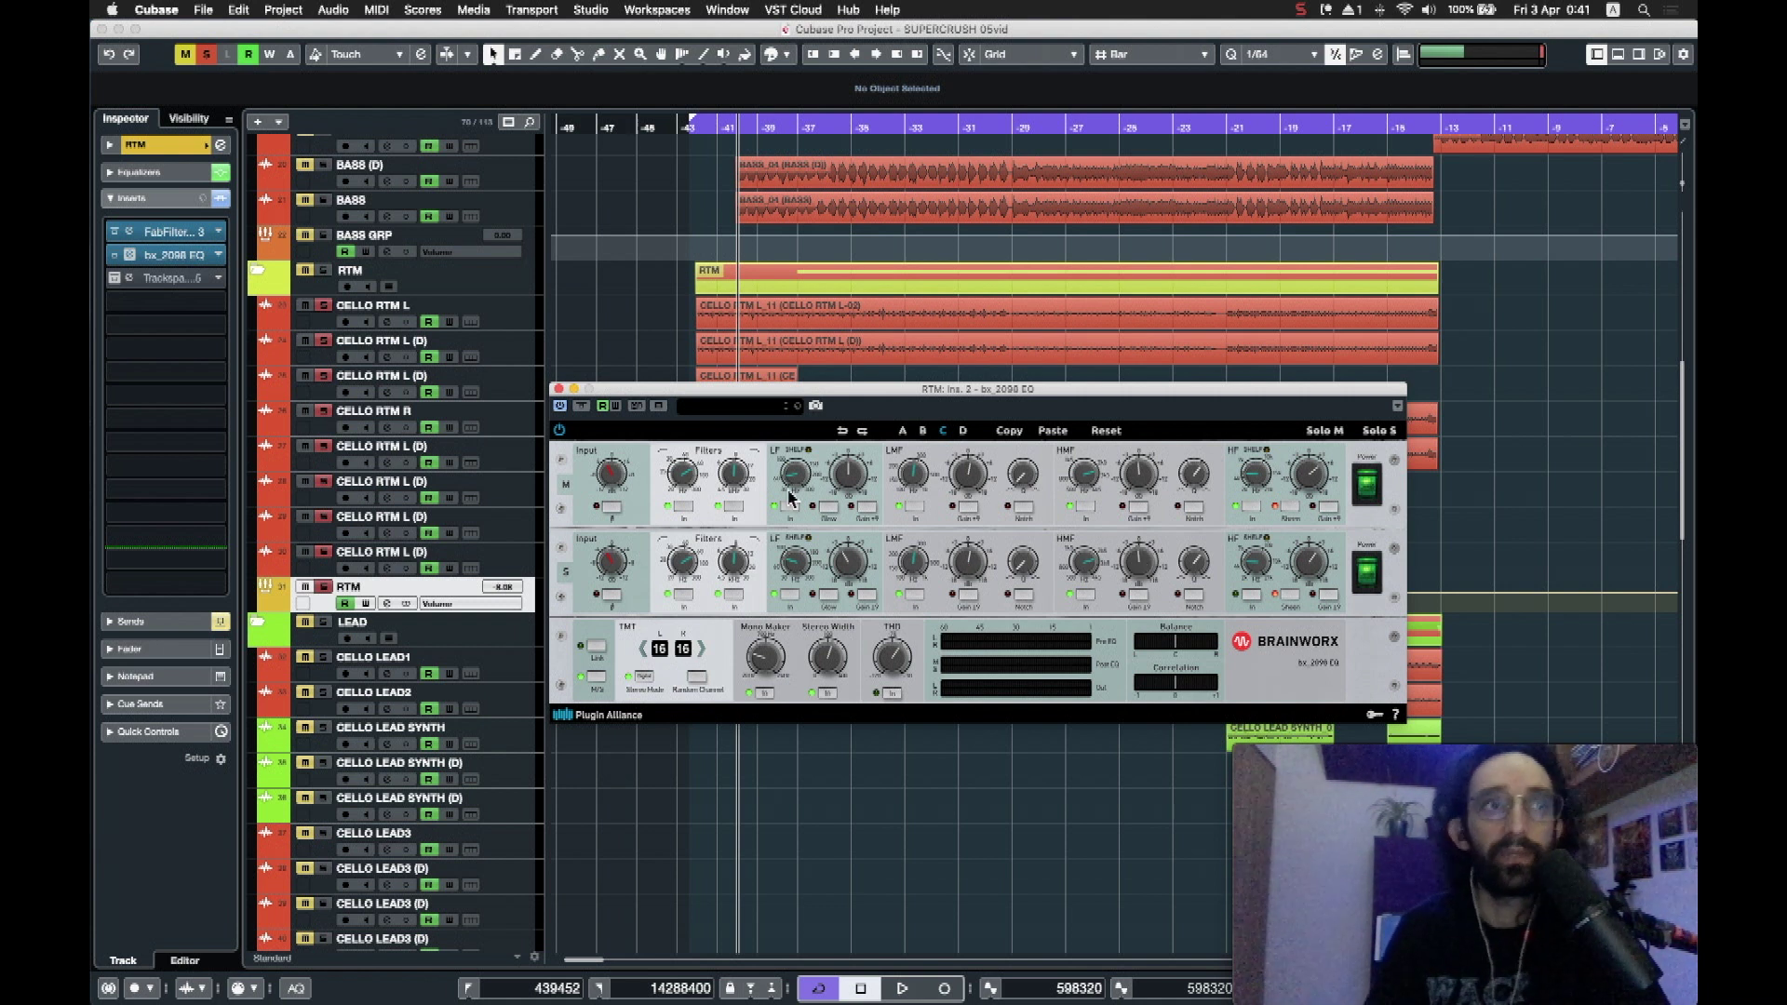
click(558, 389)
Step: Play the RTM group from the rhythm clips' start, comparing the sound with the bx_2098 EQ bypassed and active
click(694, 125)
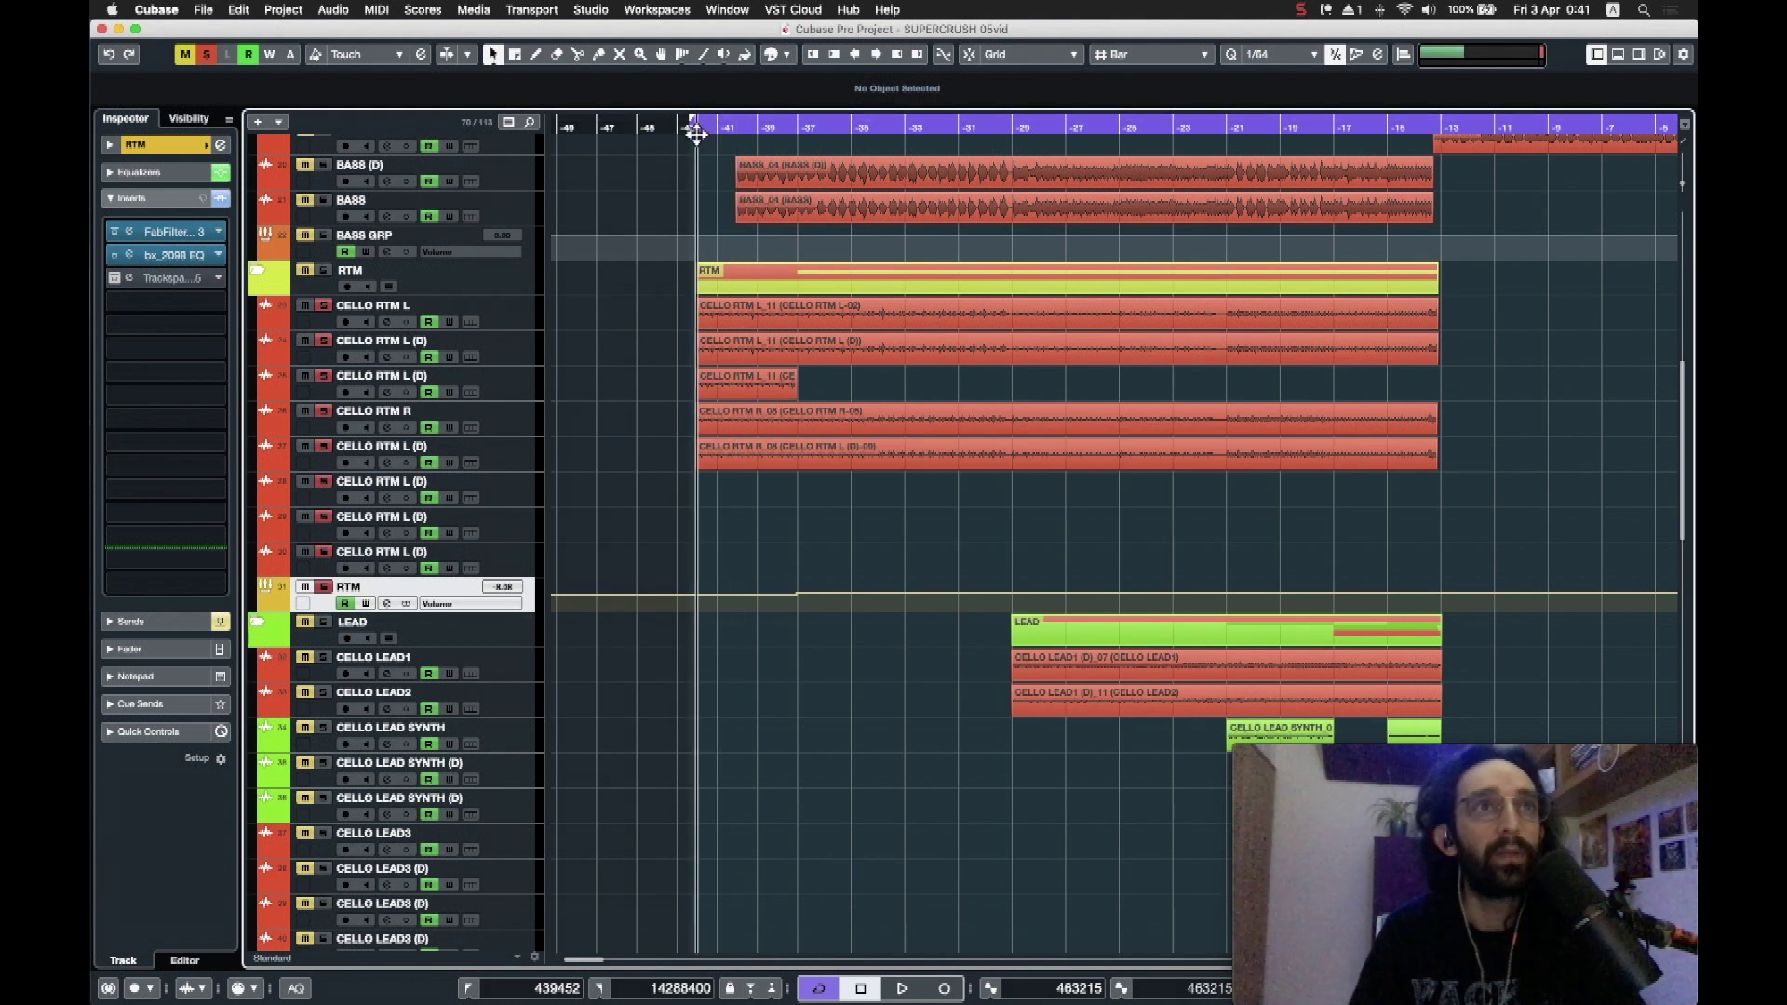
key(space)
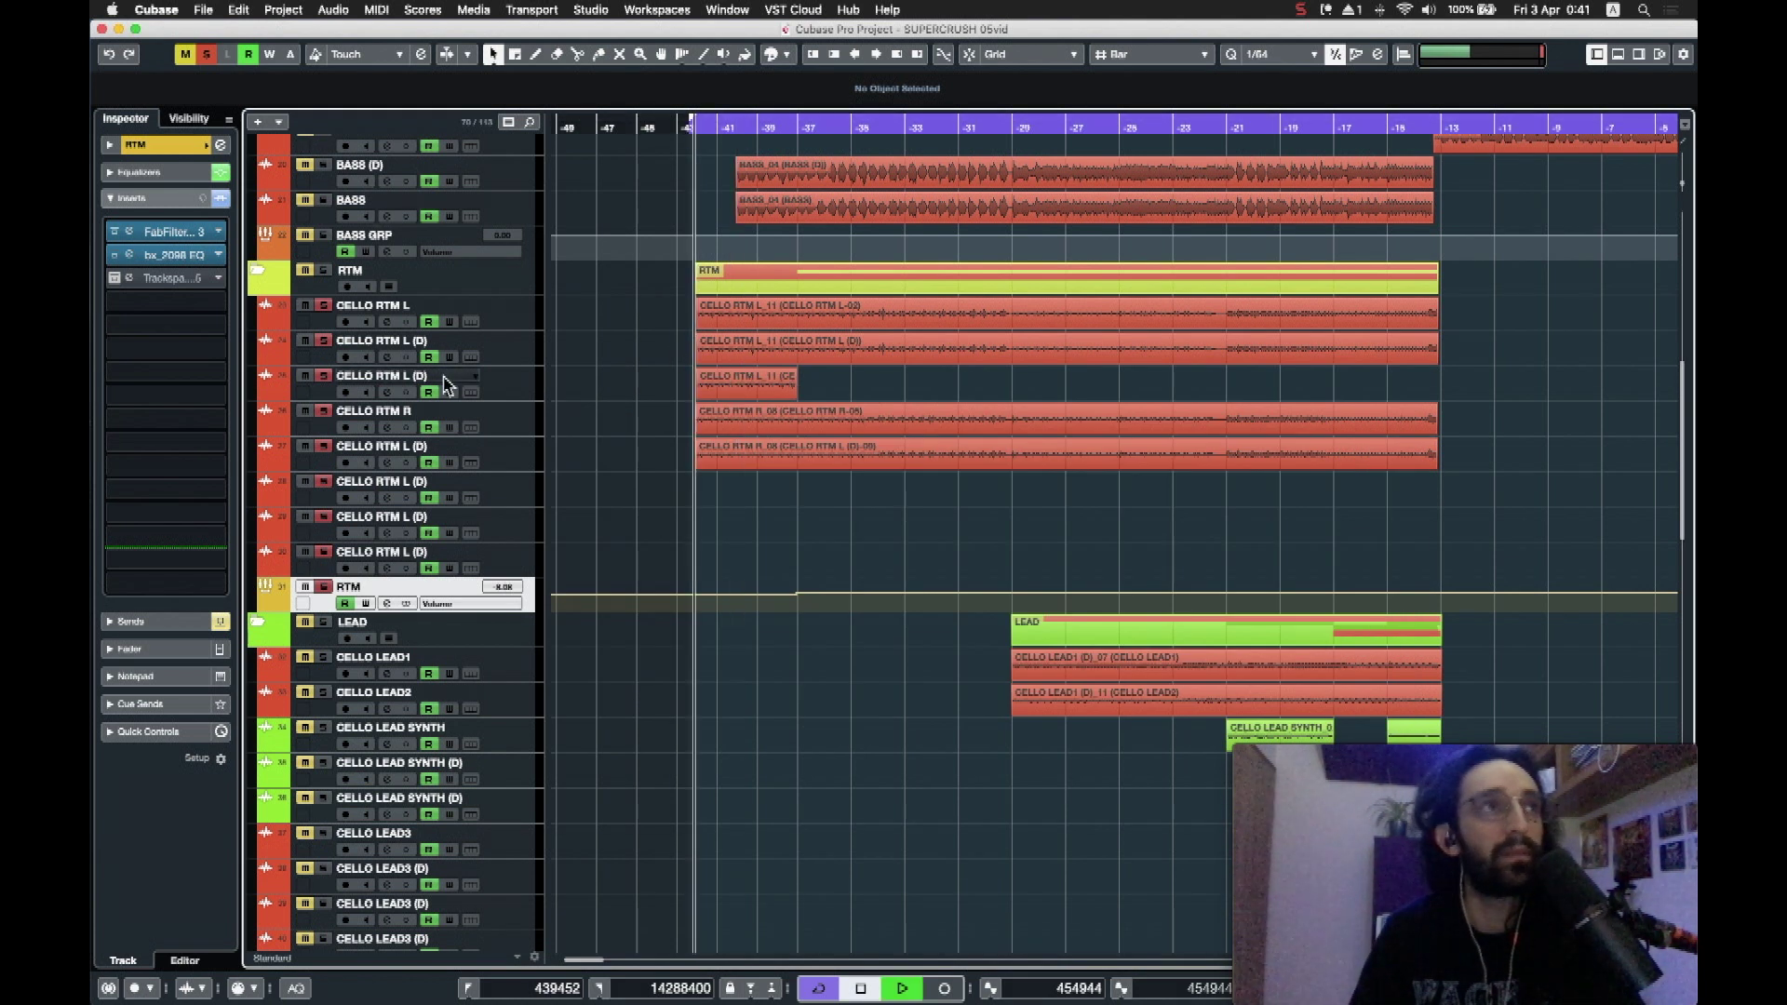
click(116, 256)
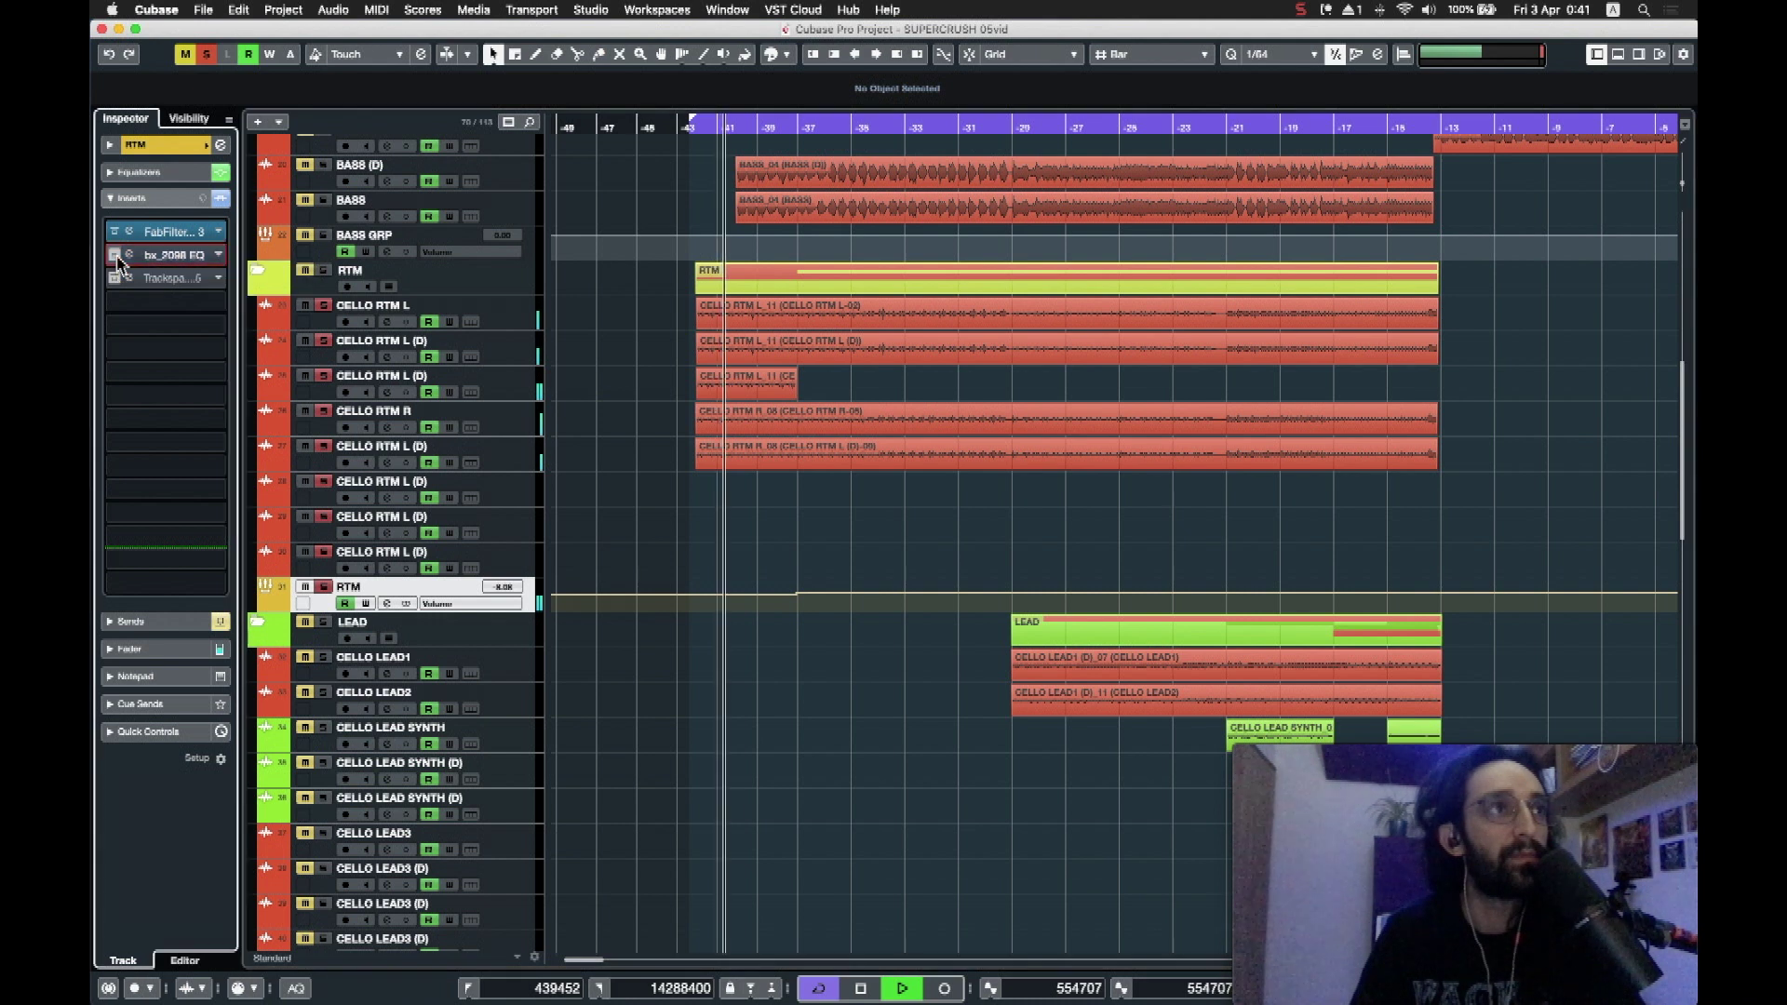
click(116, 256)
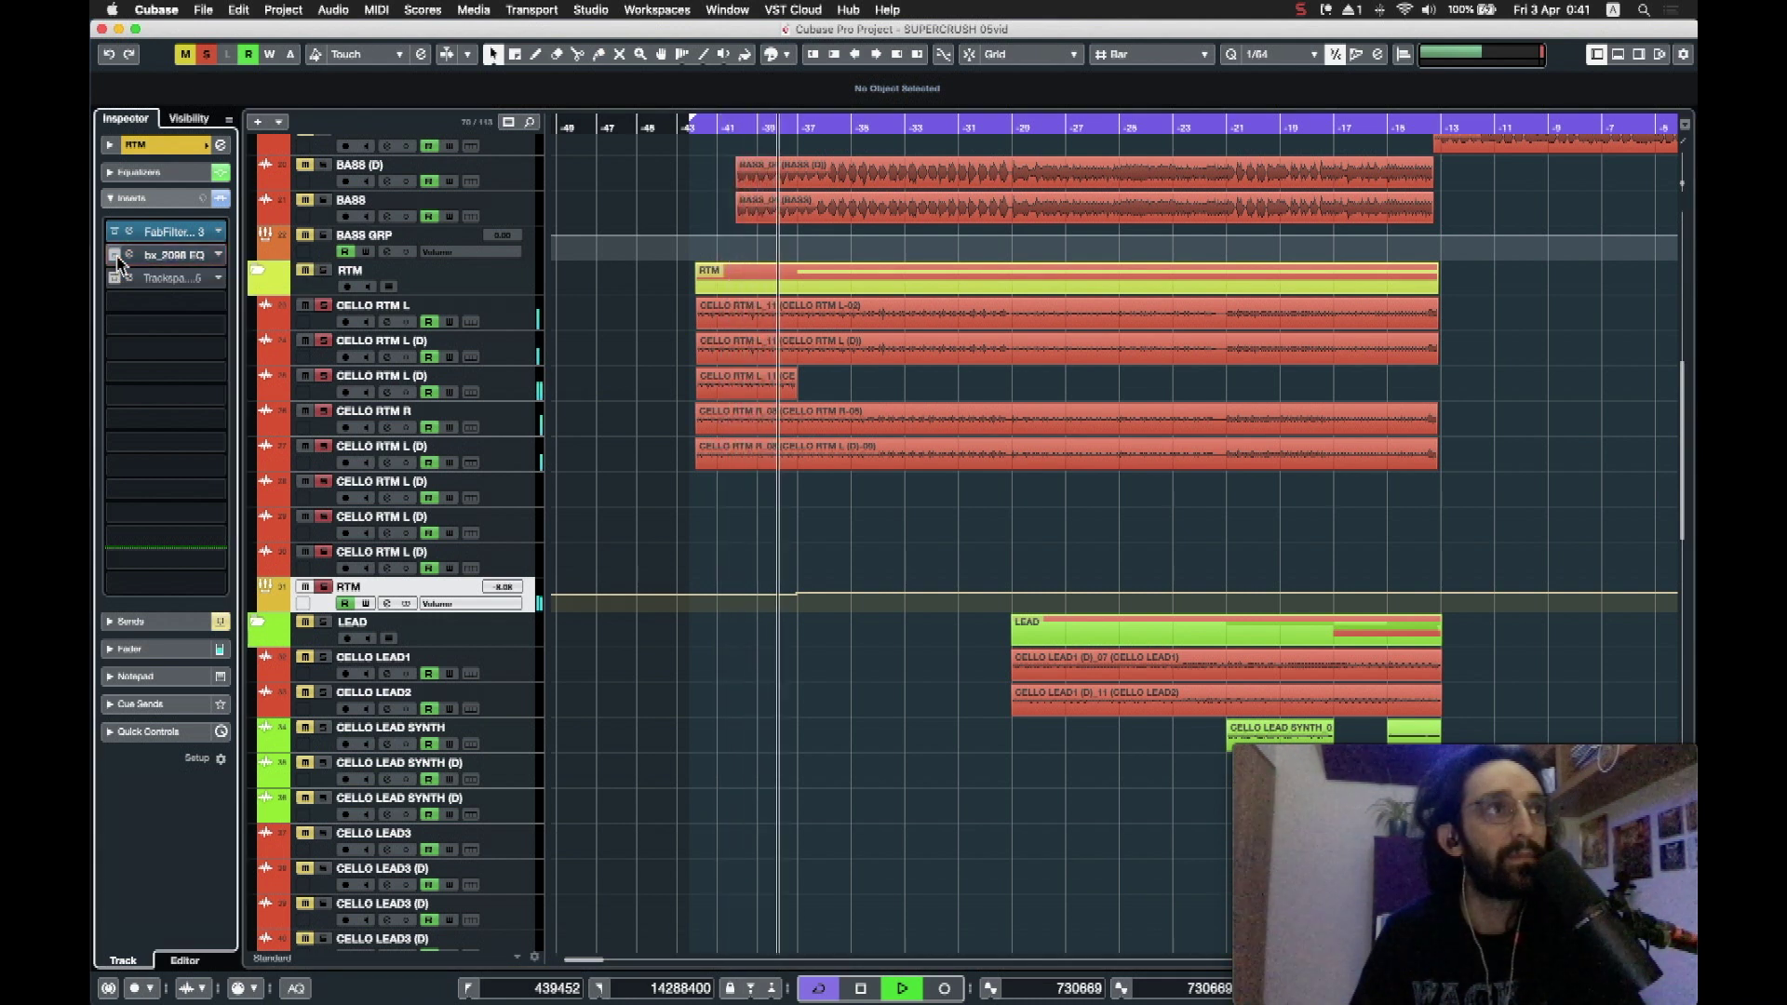
key(space)
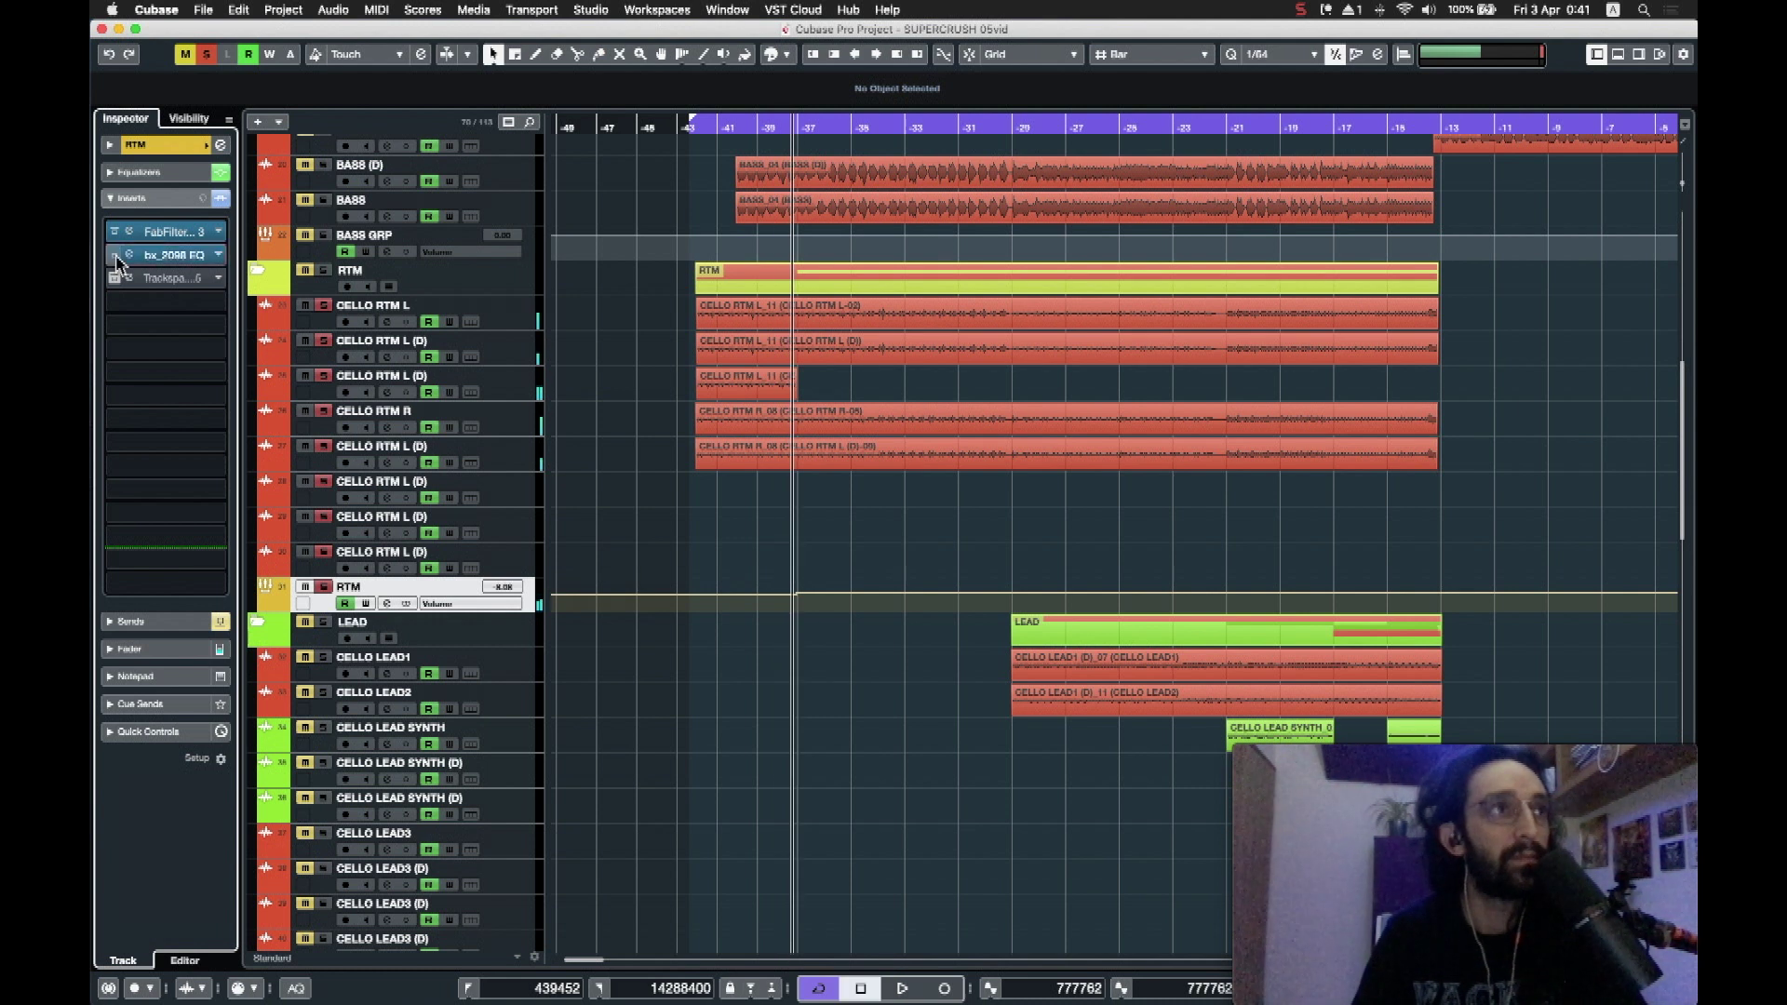
Step: Enable the Trackspacer insert on the RTM group and inspect its side-chain inputs, amount and low-cut and high-cut settings
click(113, 279)
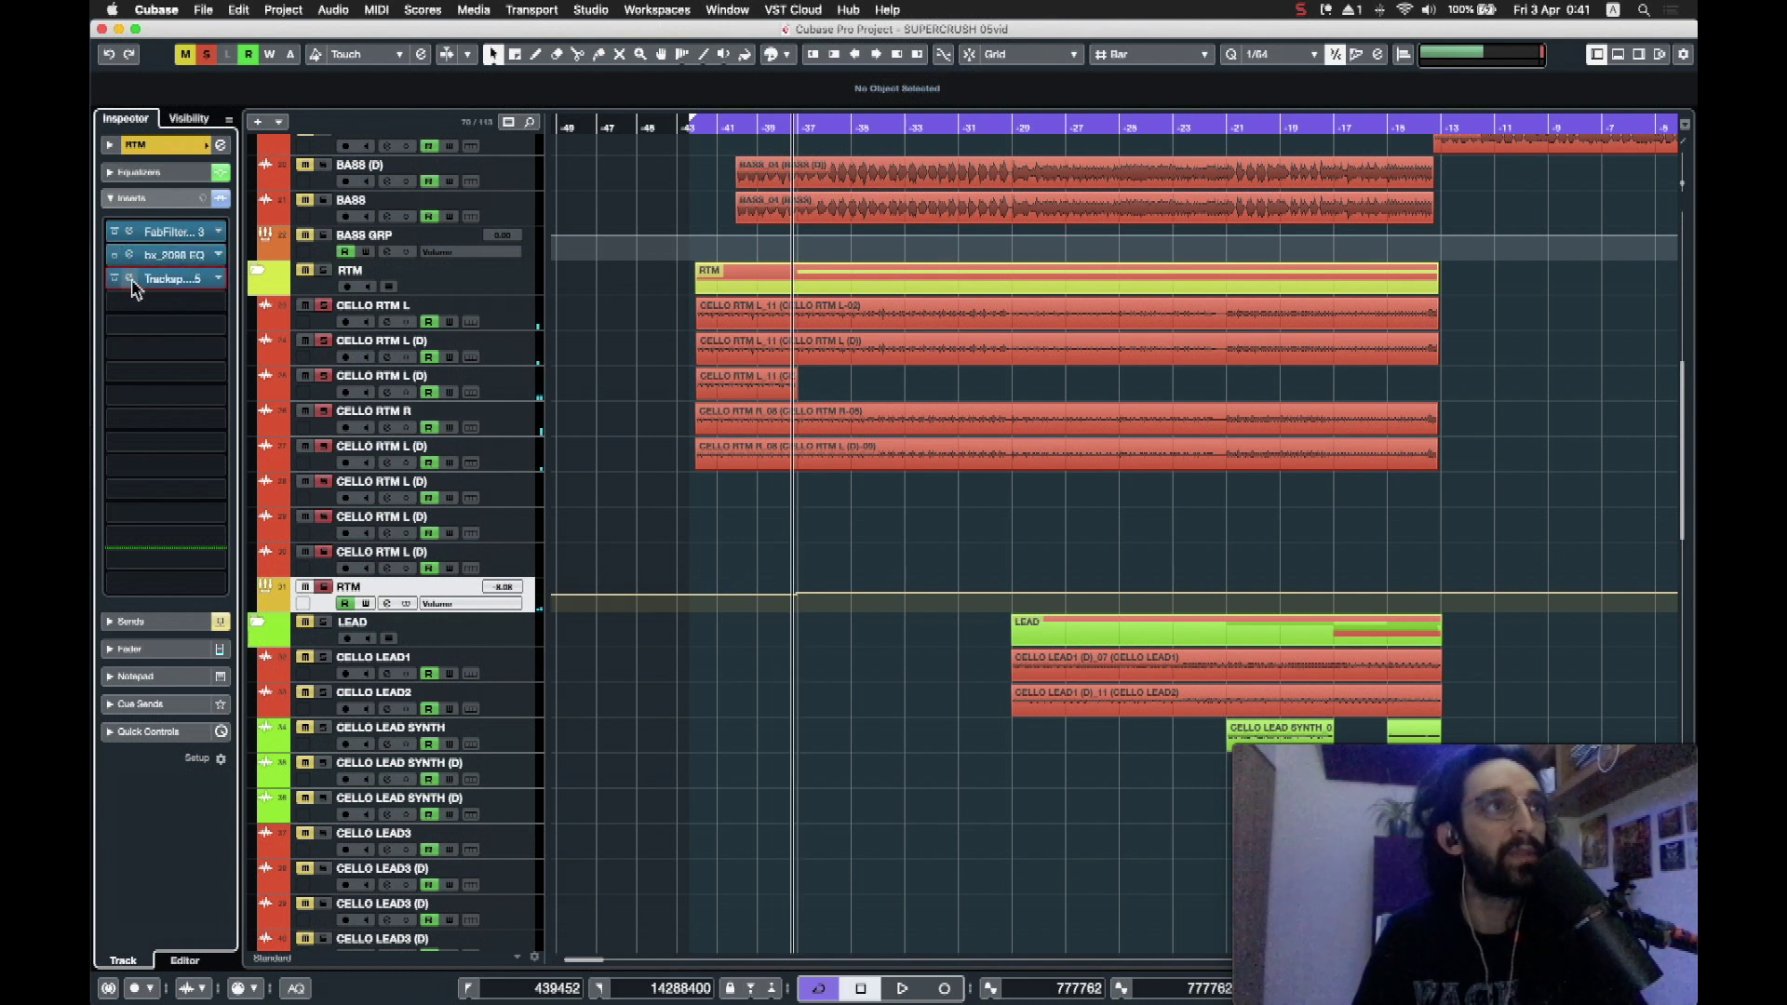
click(130, 279)
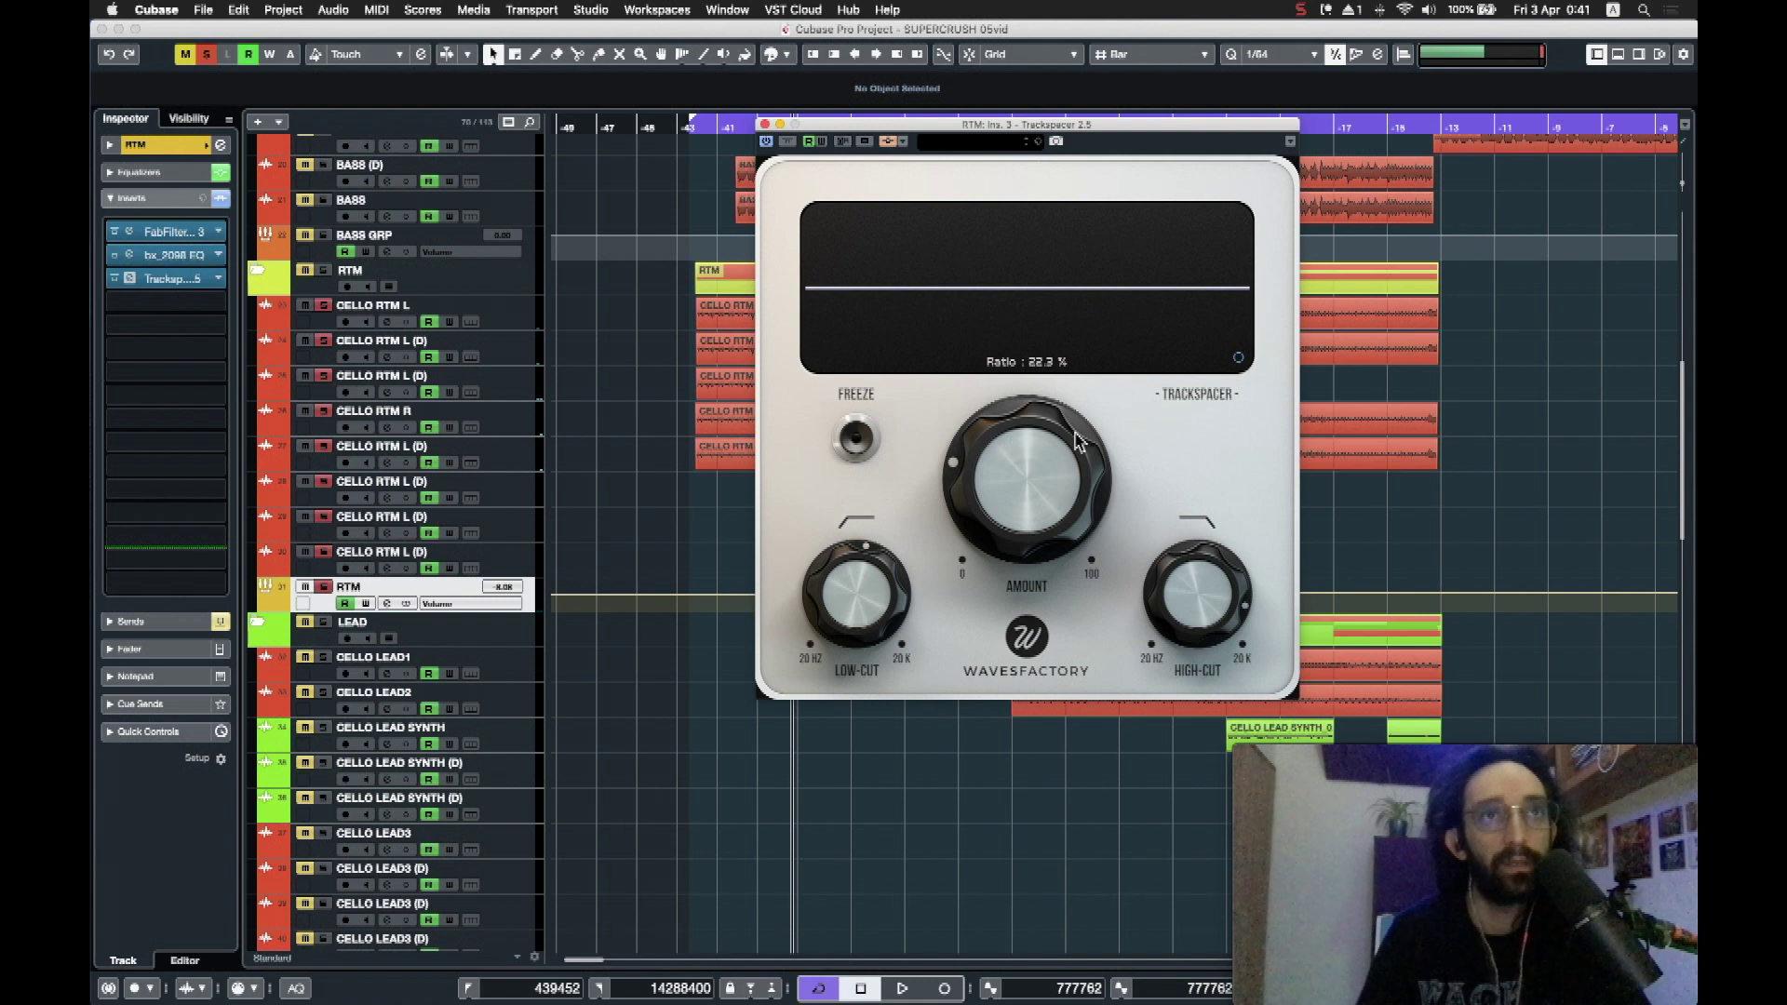
click(905, 141)
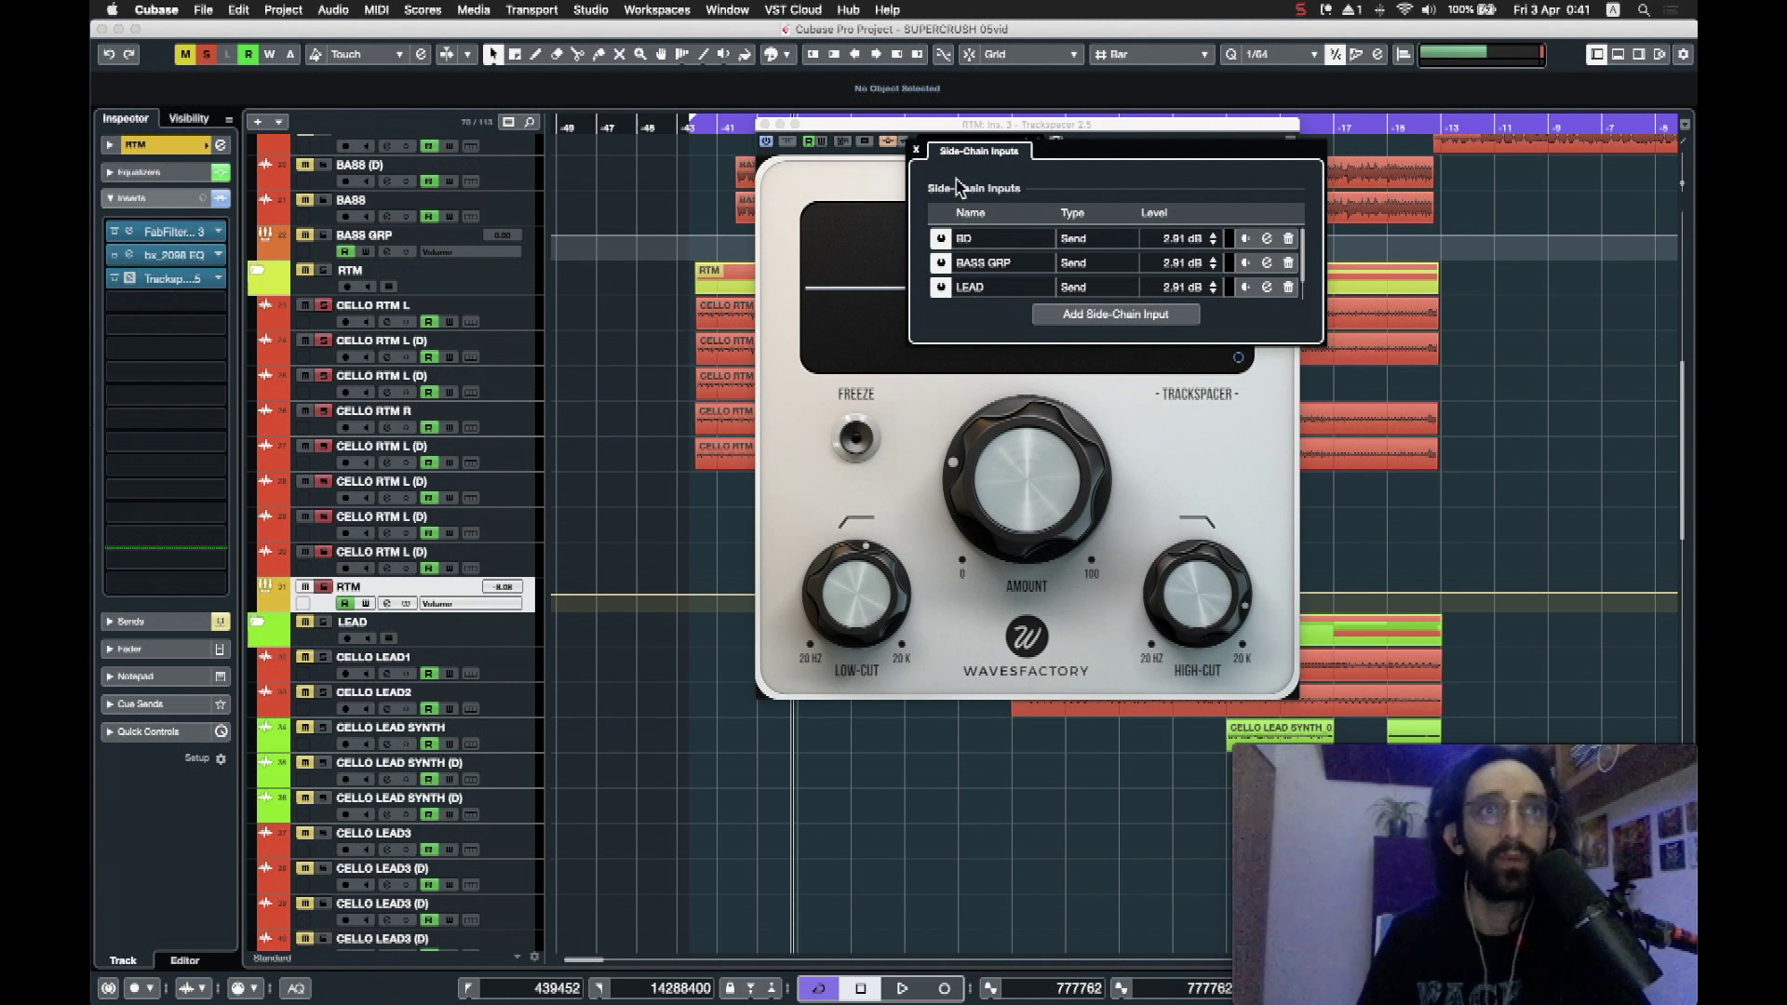
click(917, 151)
mouse_move(862, 578)
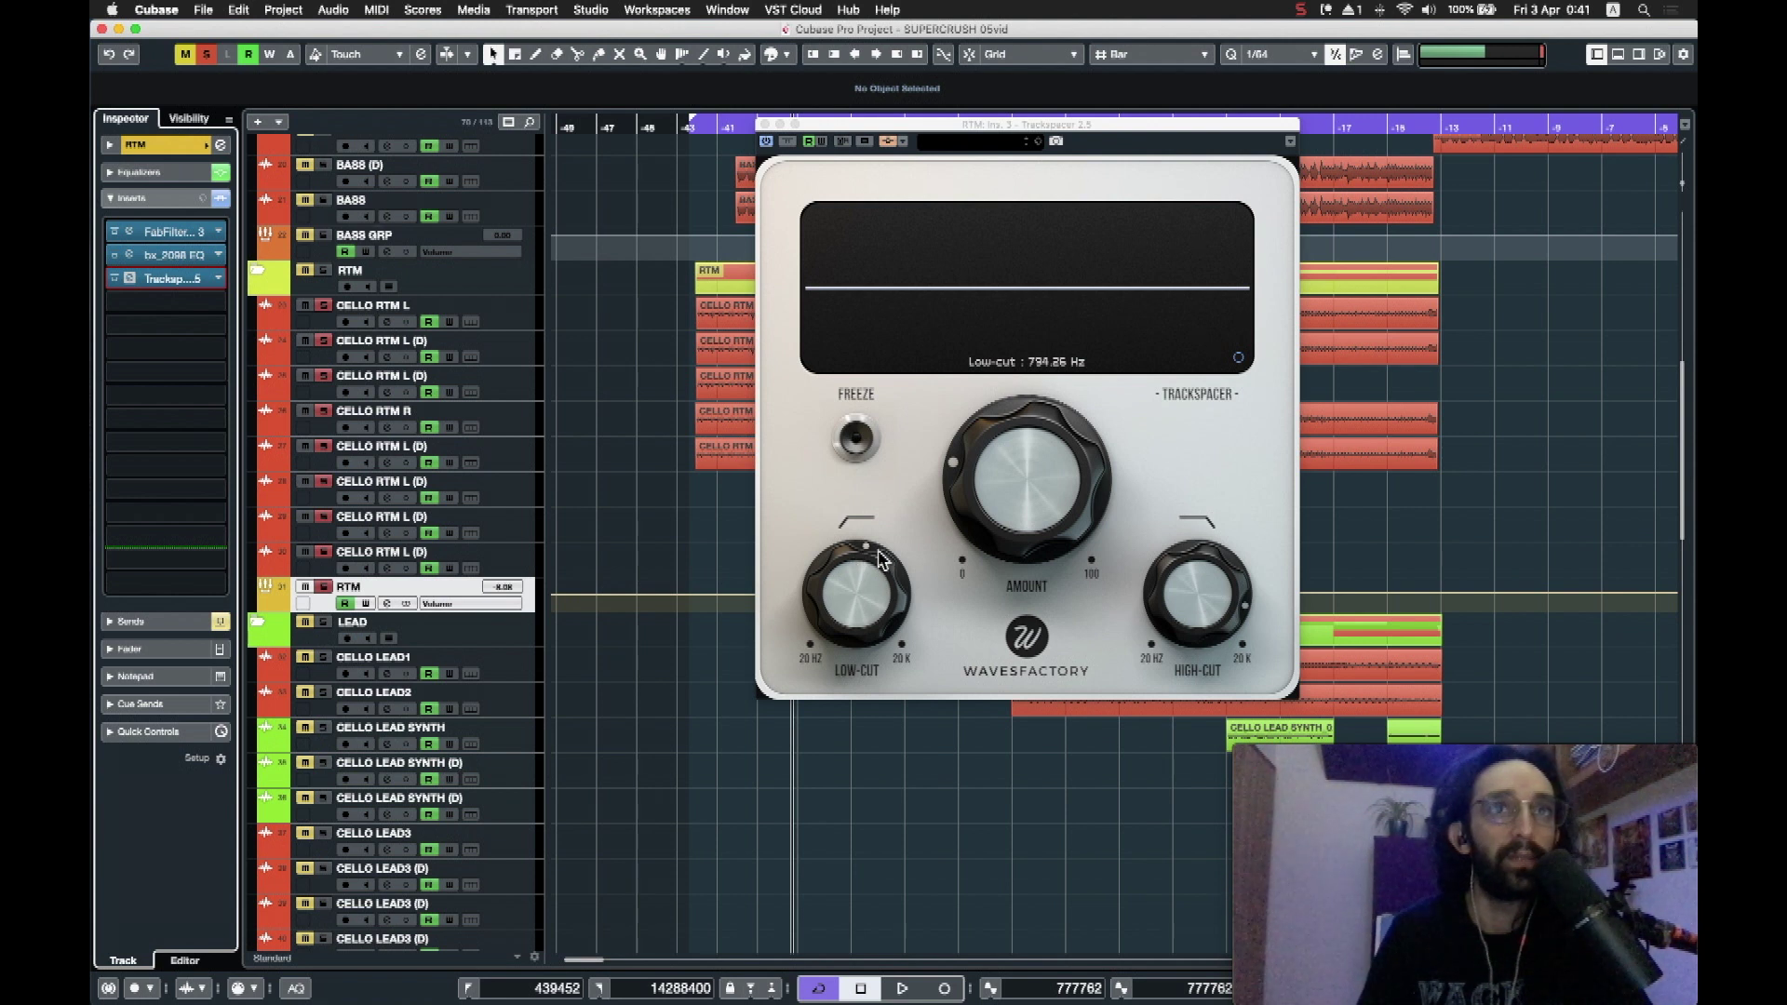
mouse_move(1247, 603)
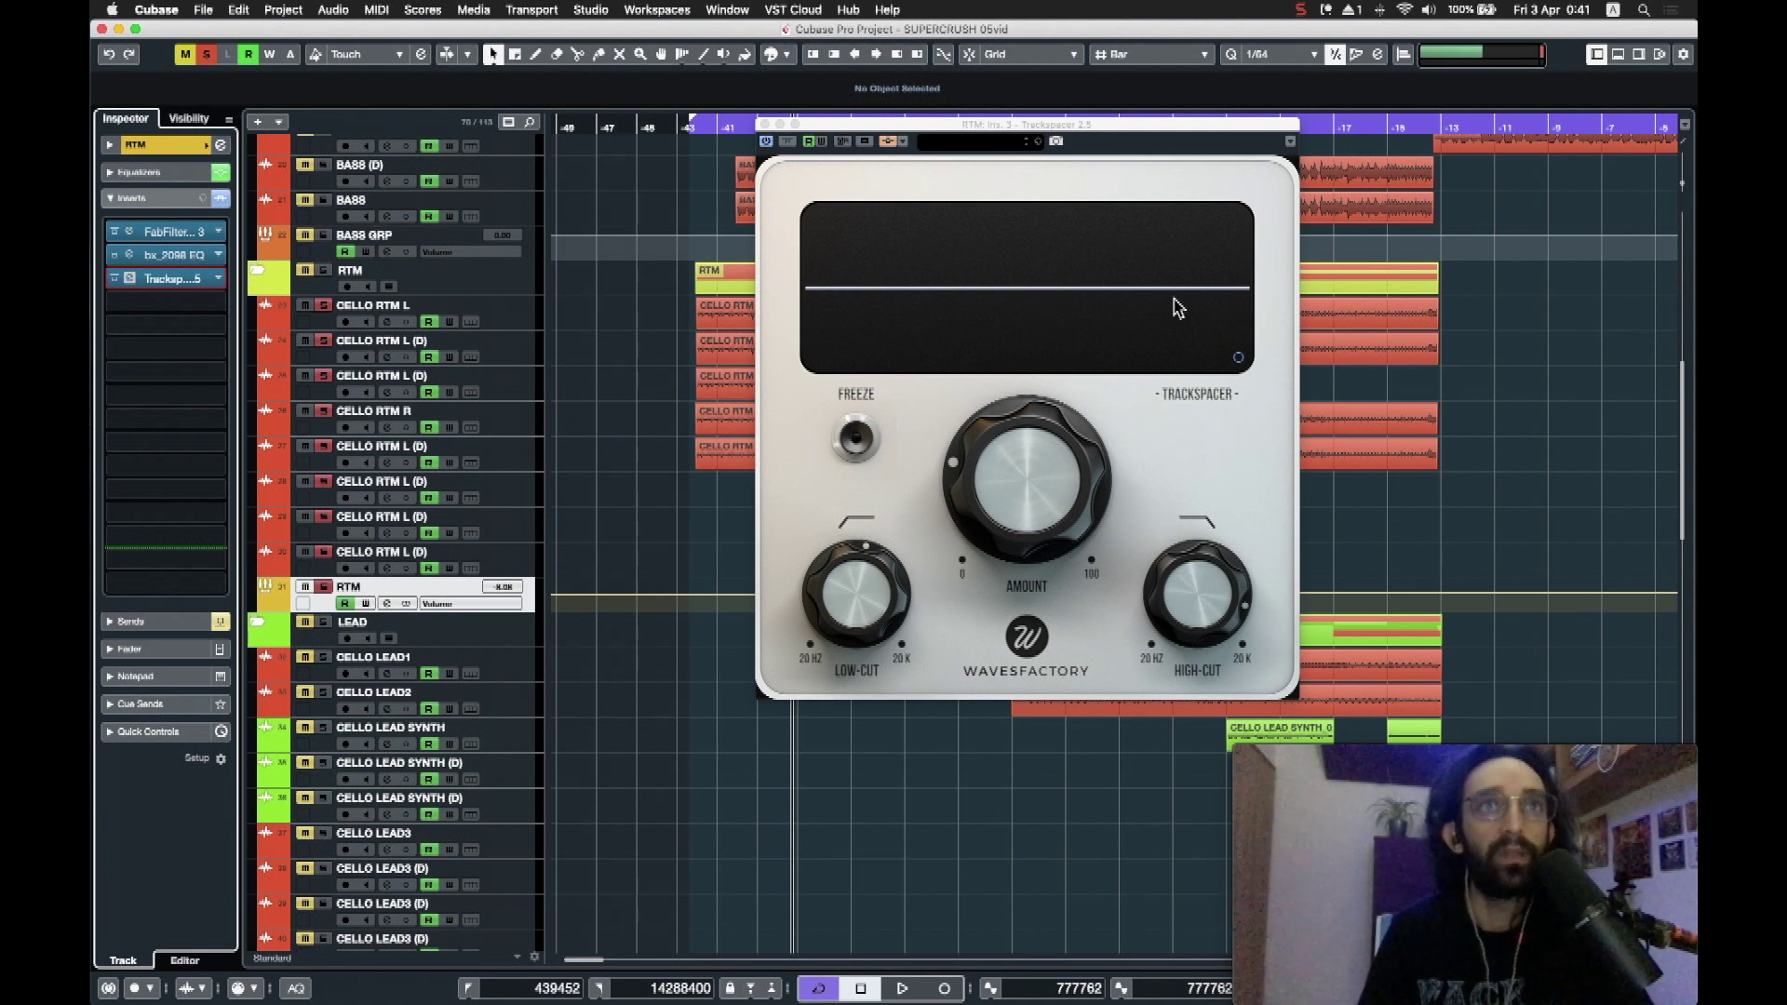
Step: Clear all solos and play the full mix from the start of the LEAD clips with the Trackspacer display in view
click(206, 54)
drag(884, 130, 505, 244)
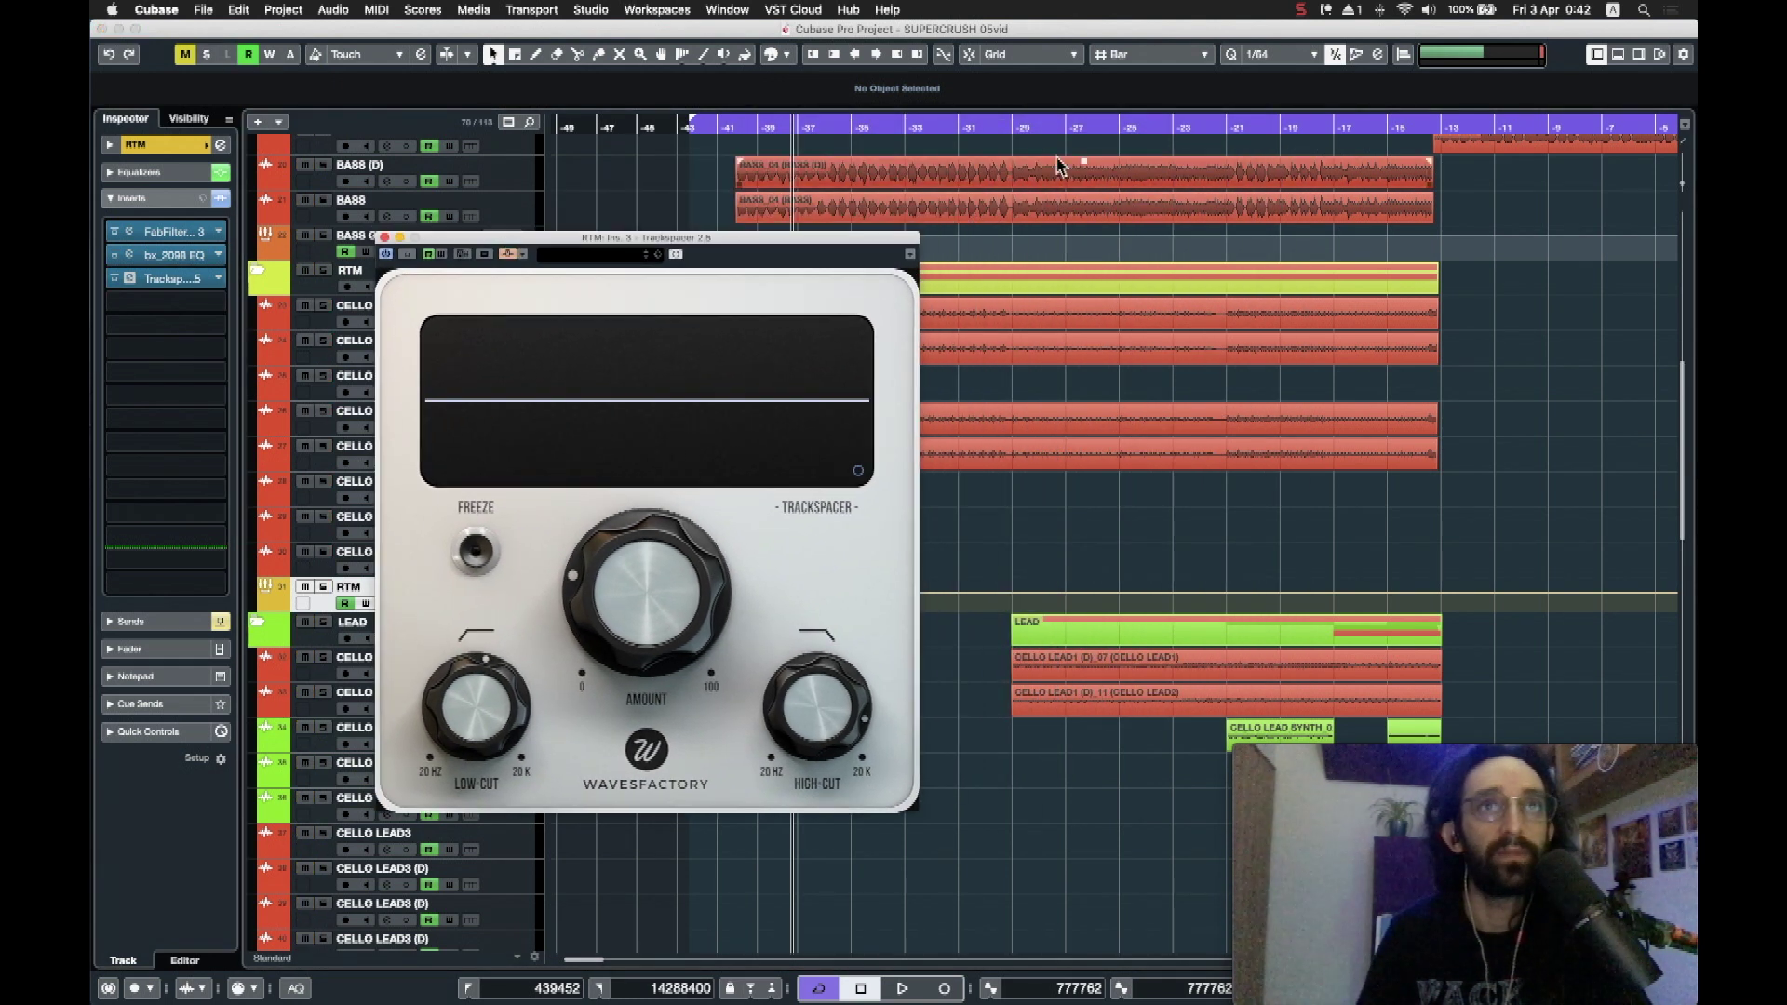
click(1011, 127)
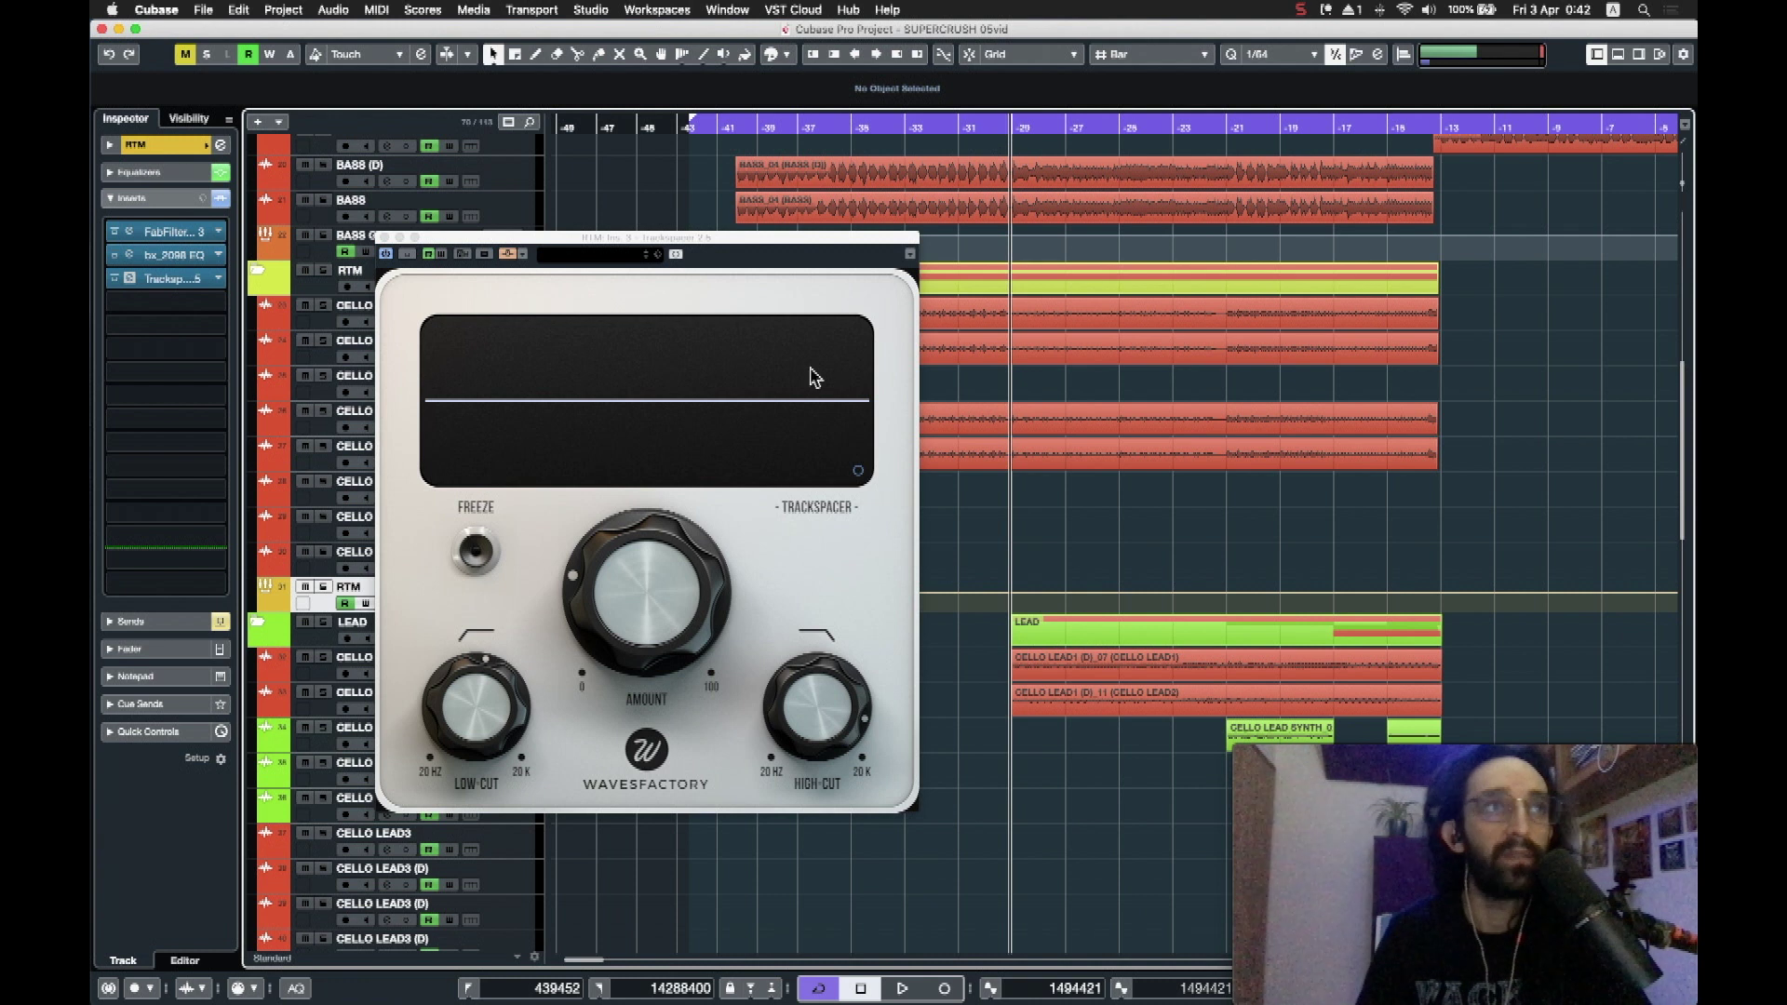
key(space)
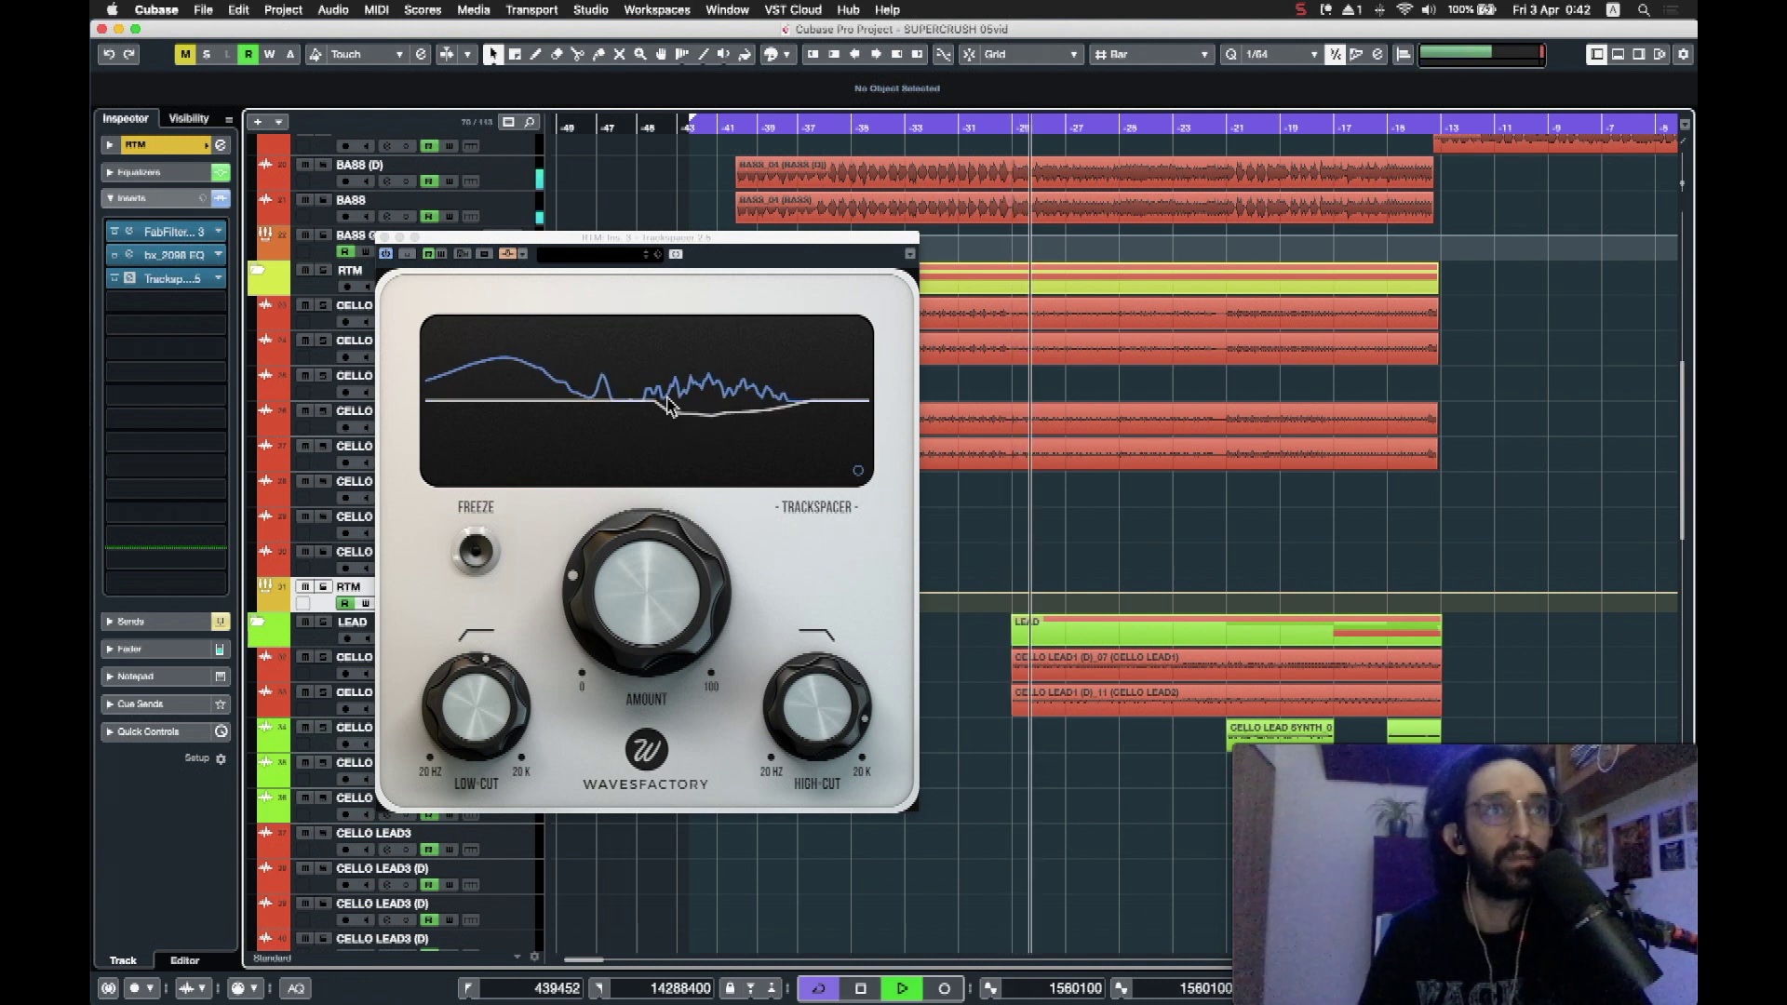
Step: Compare the mix with Trackspacer bypassed and active twice during playback, and stop and close the plug-in
click(408, 254)
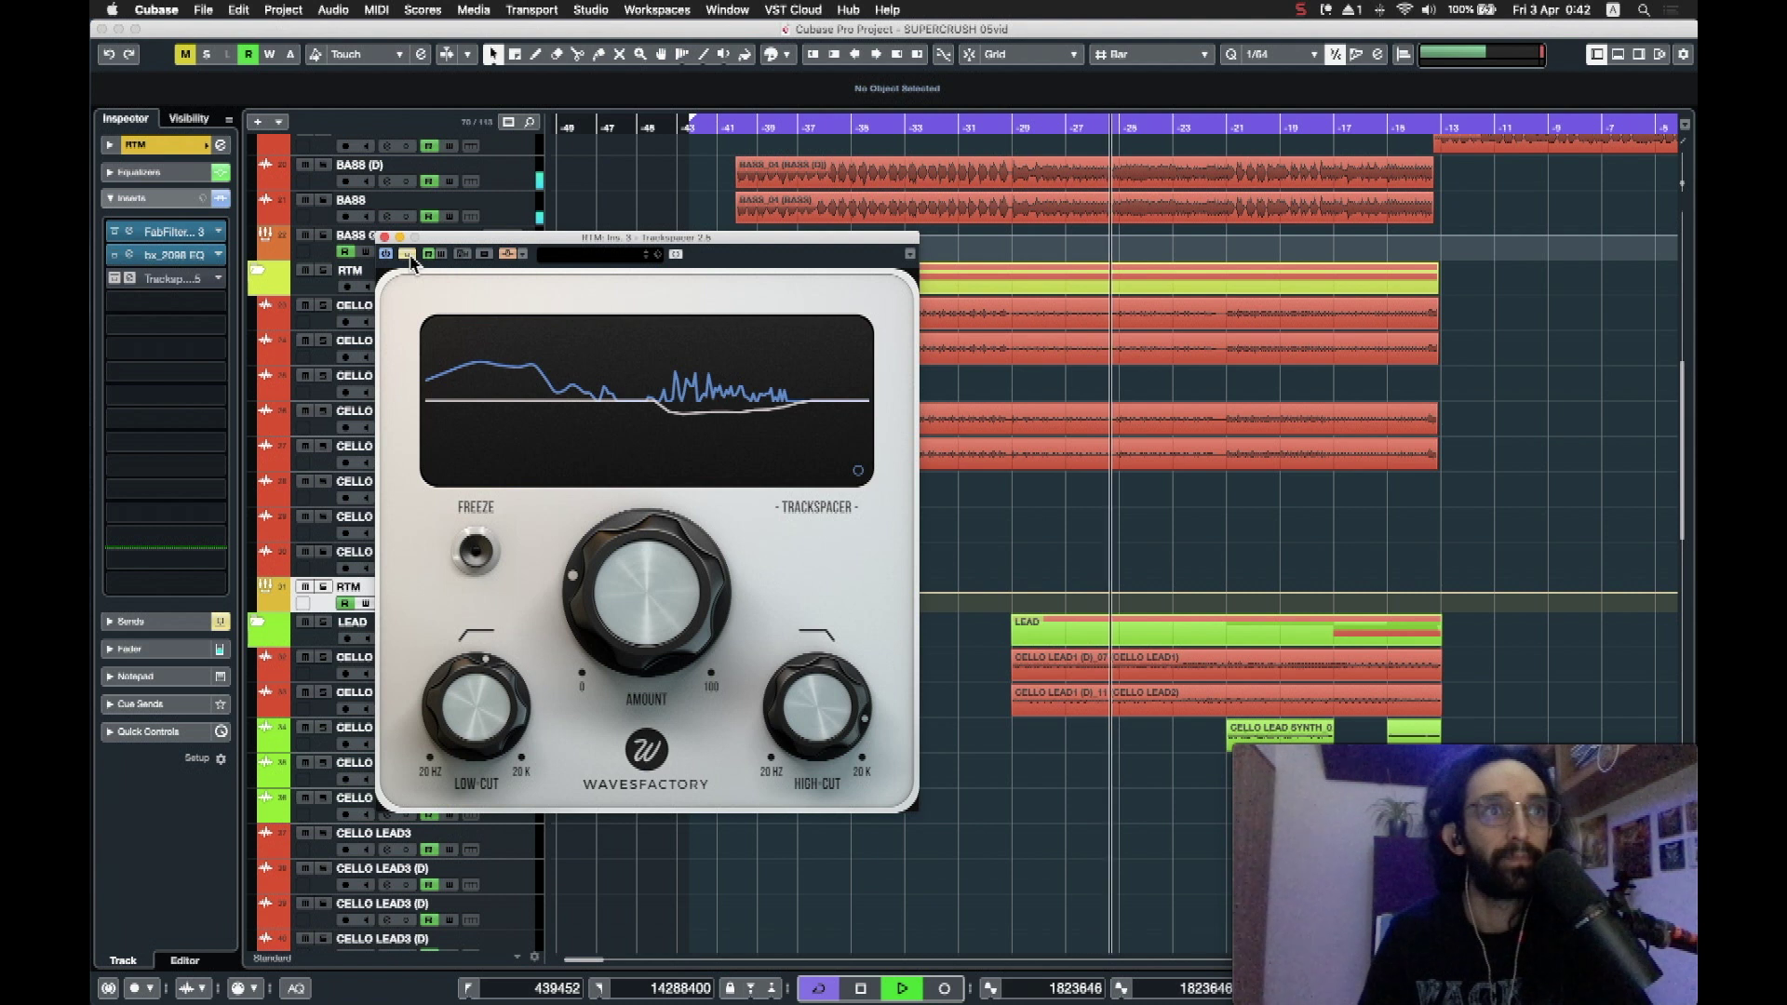
click(411, 258)
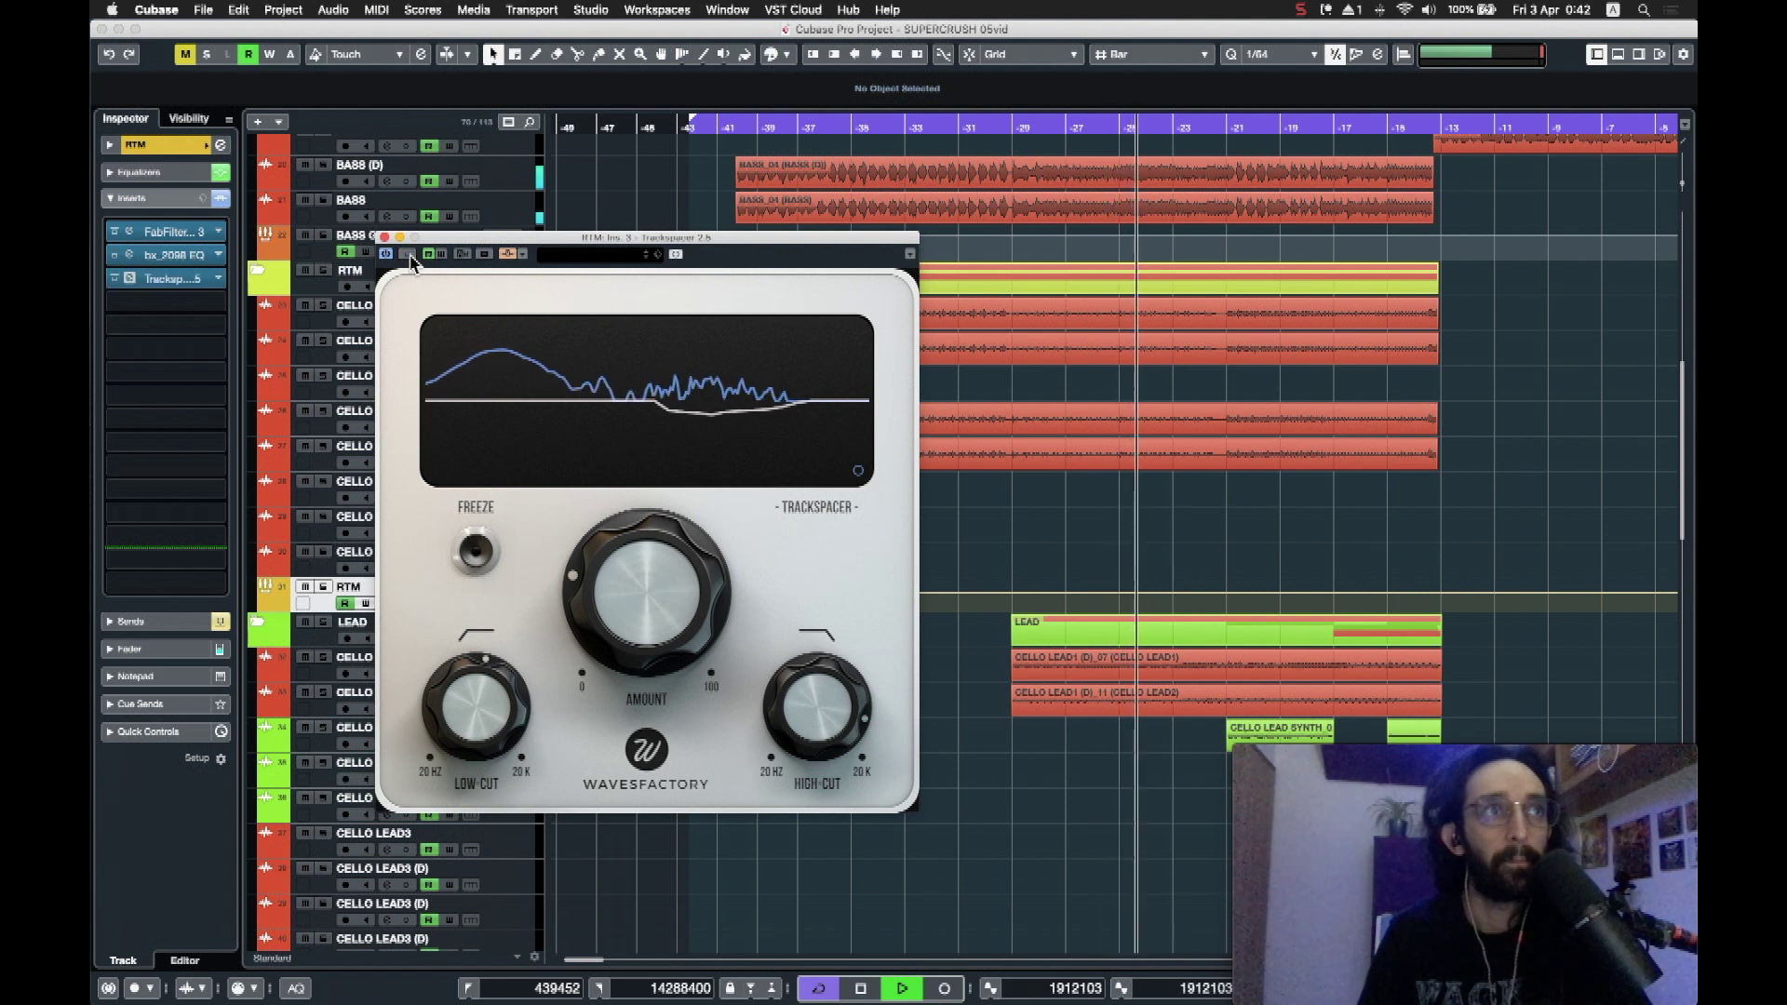
click(411, 258)
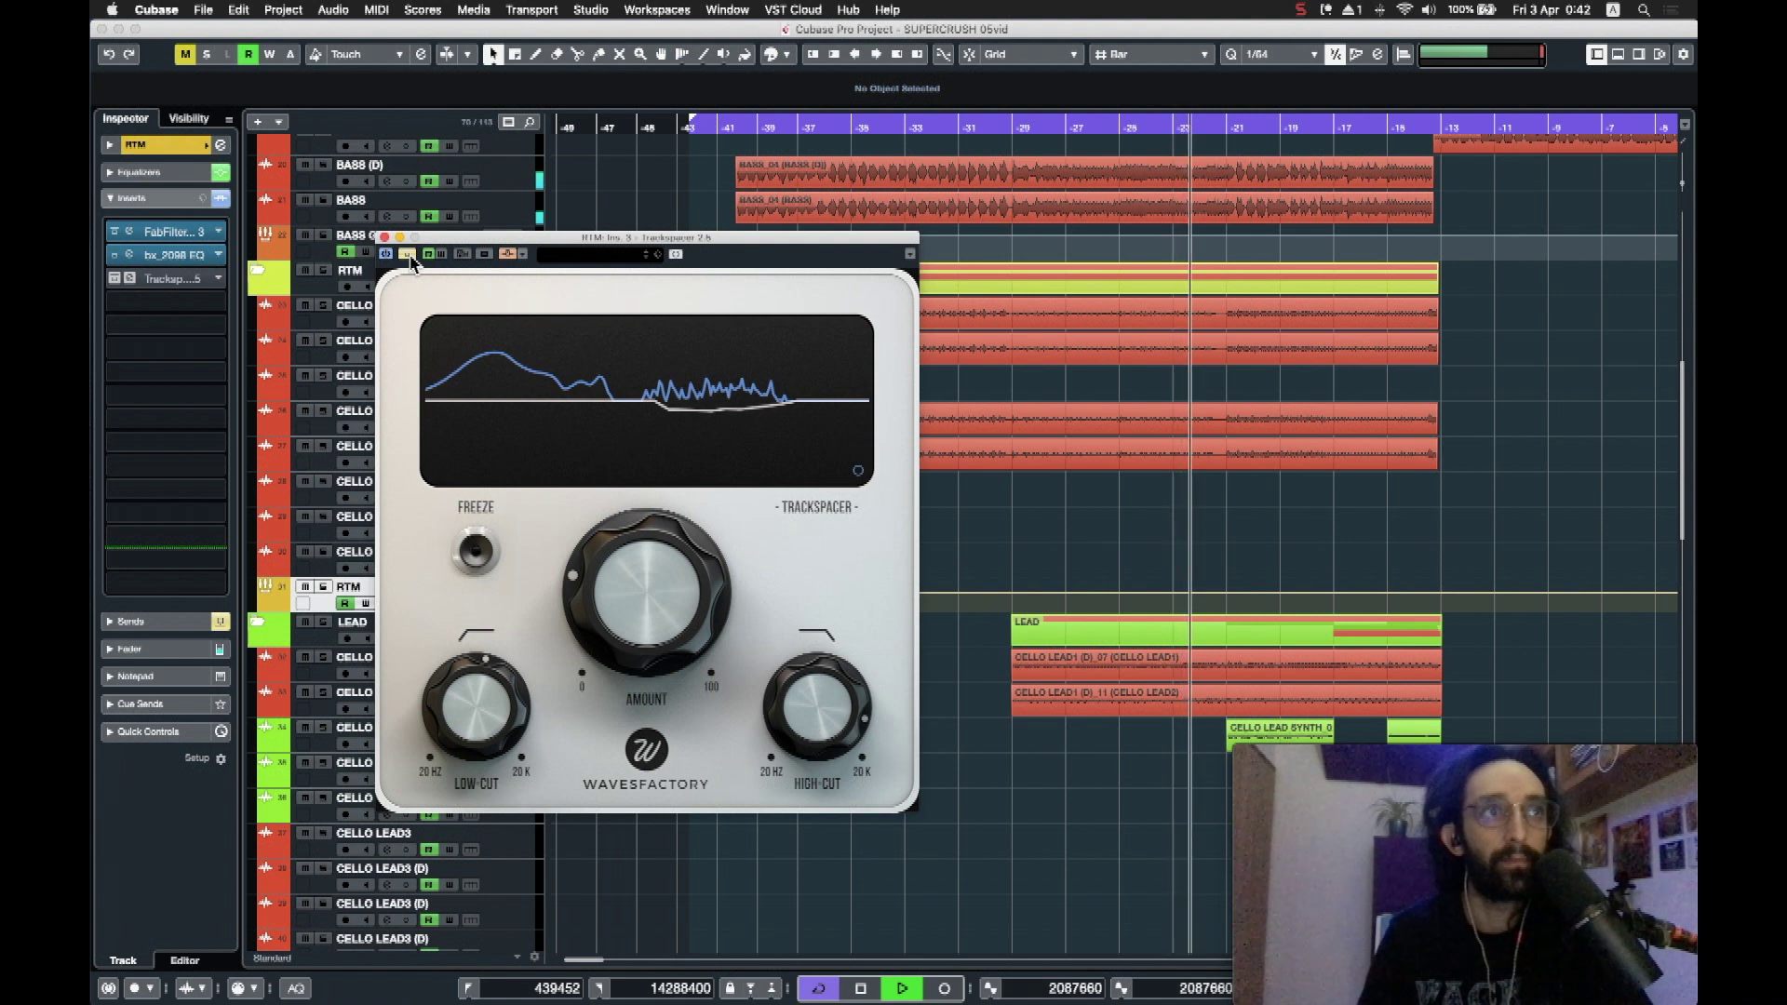
click(411, 257)
key(space)
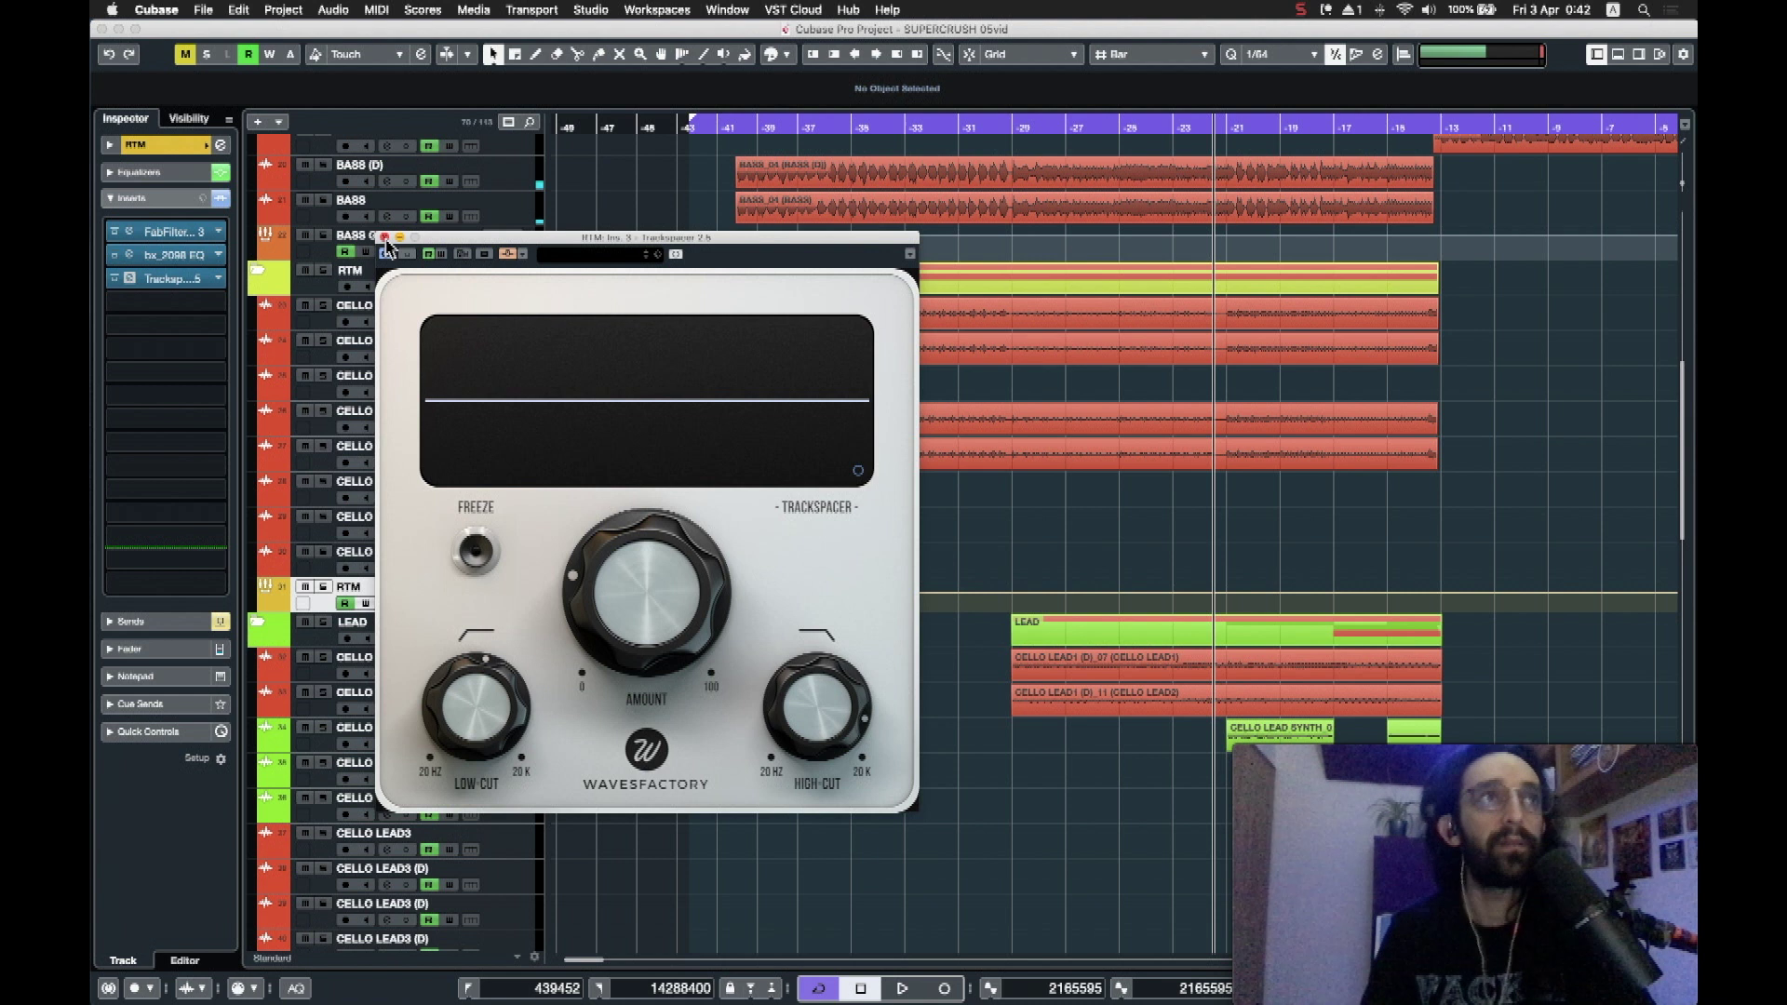
click(384, 238)
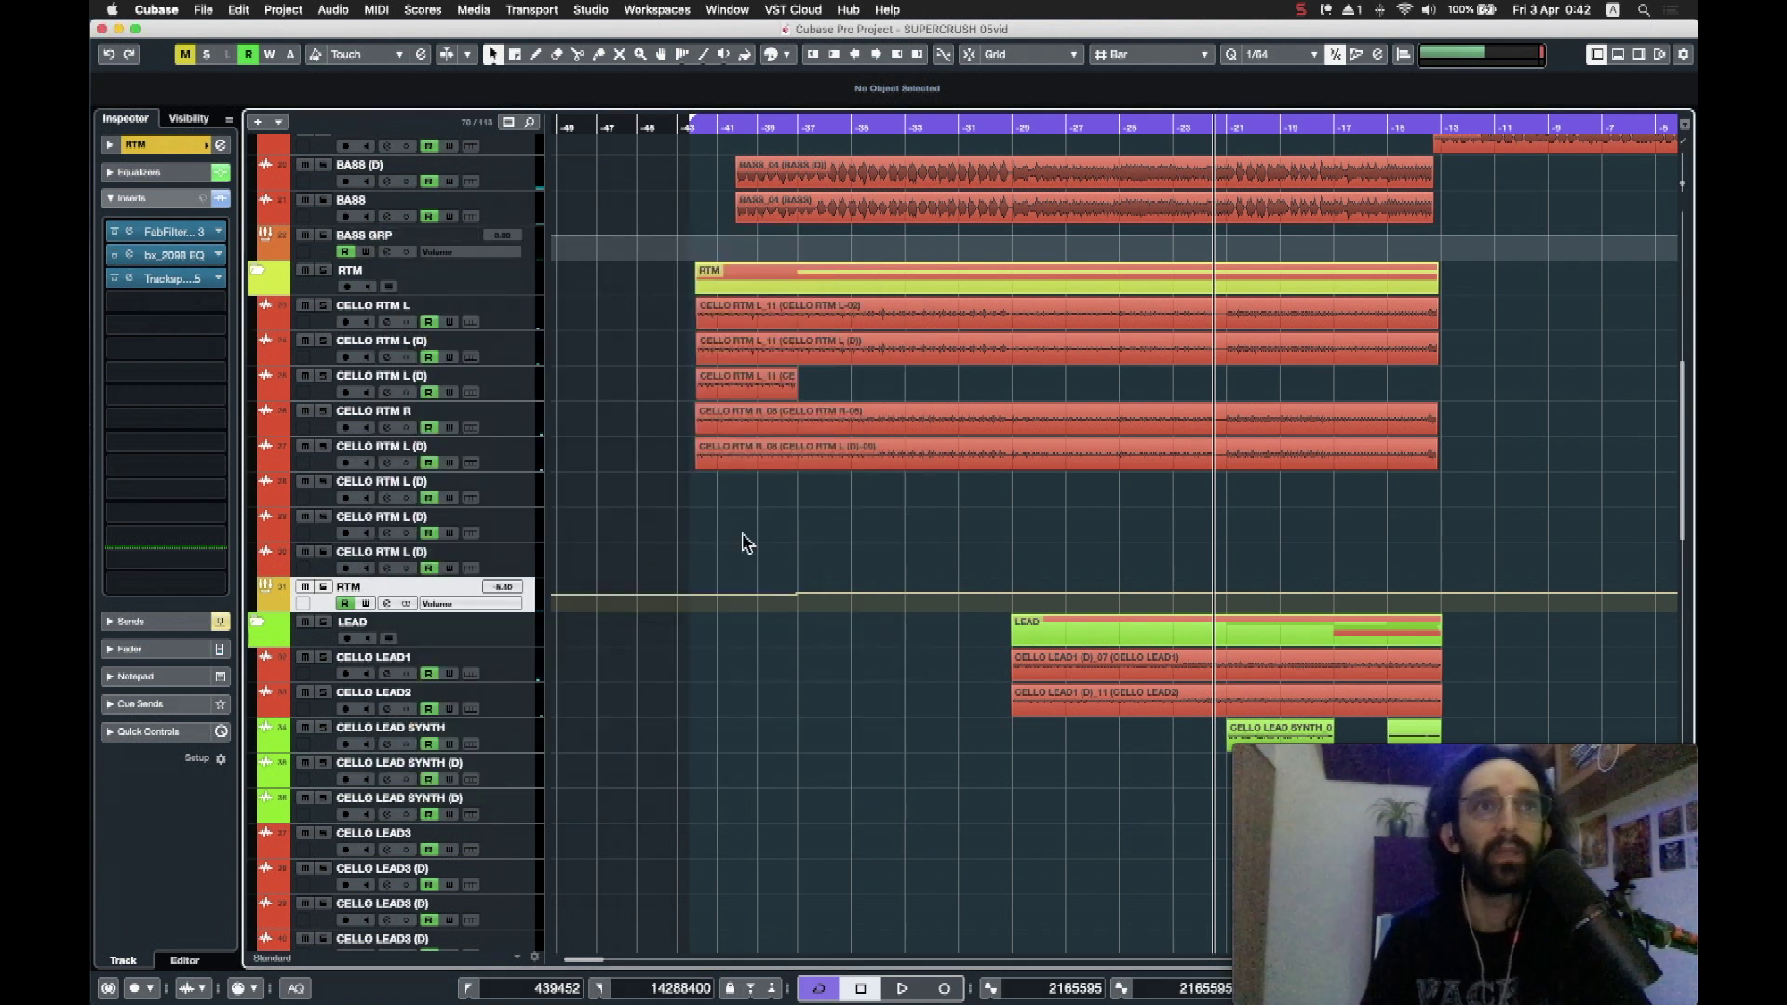
scroll(656, 540, down, 6)
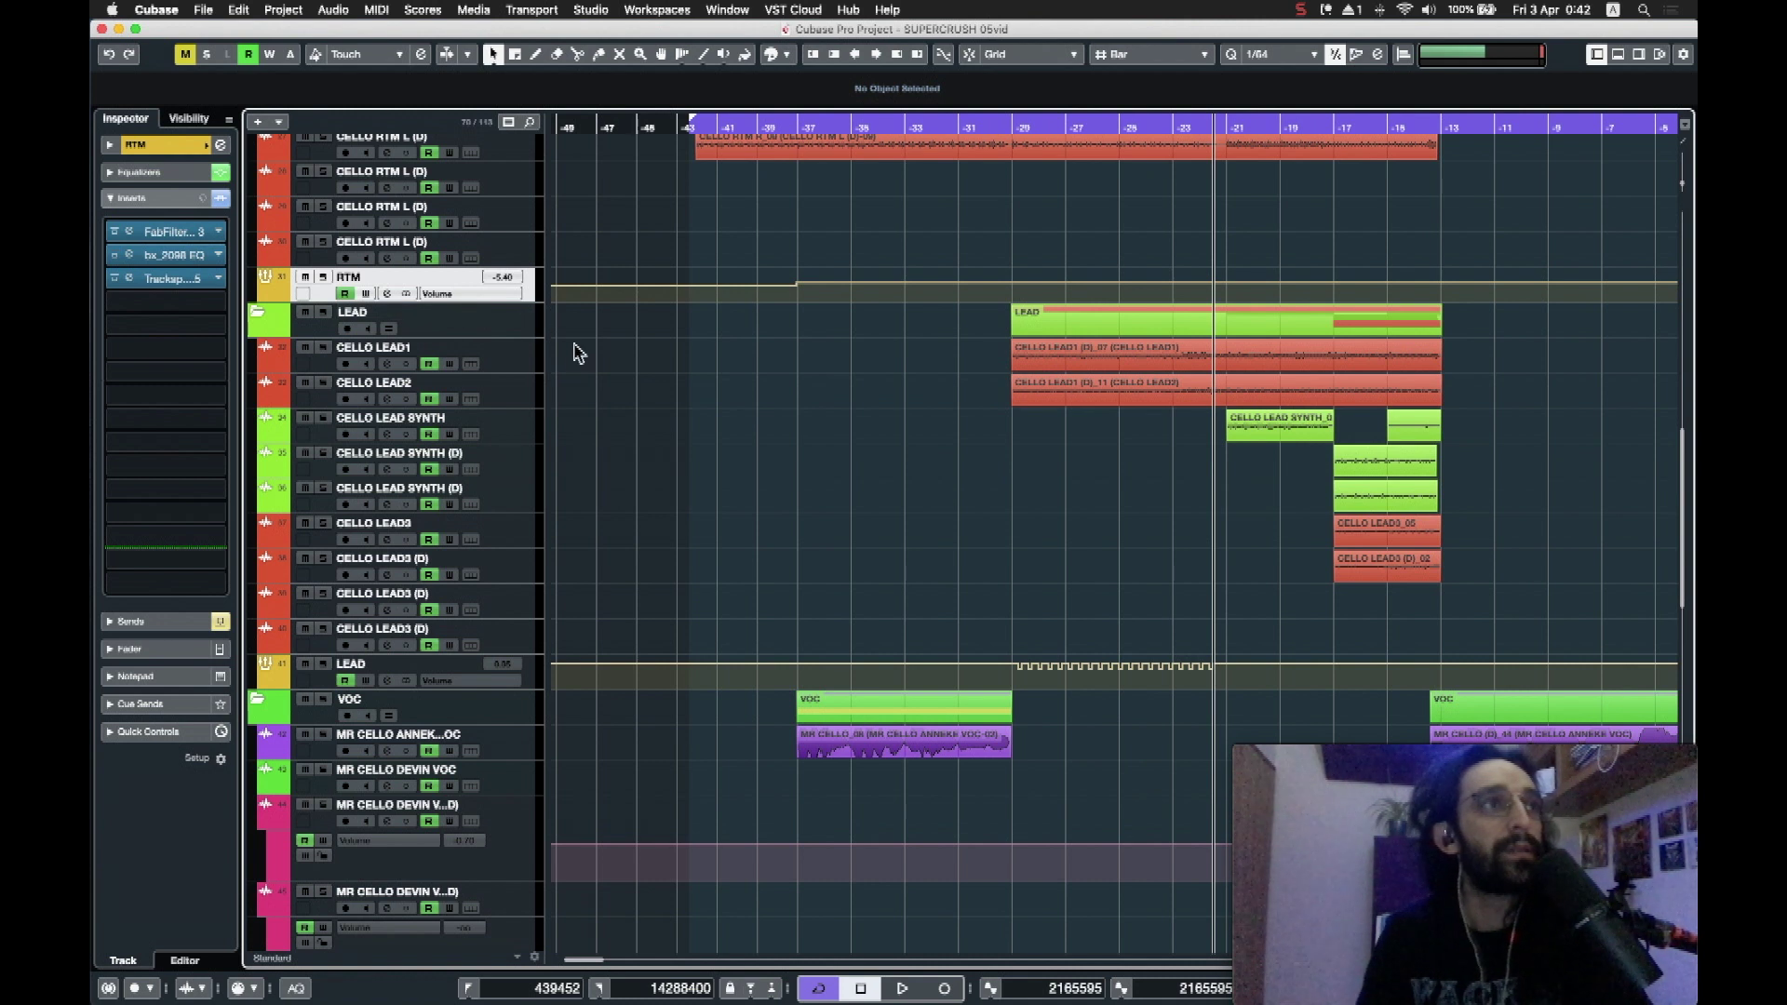
Step: Place the playhead at the start of the LEAD clips and display the CELLO LEAD1 track's equalizer curve
click(167, 622)
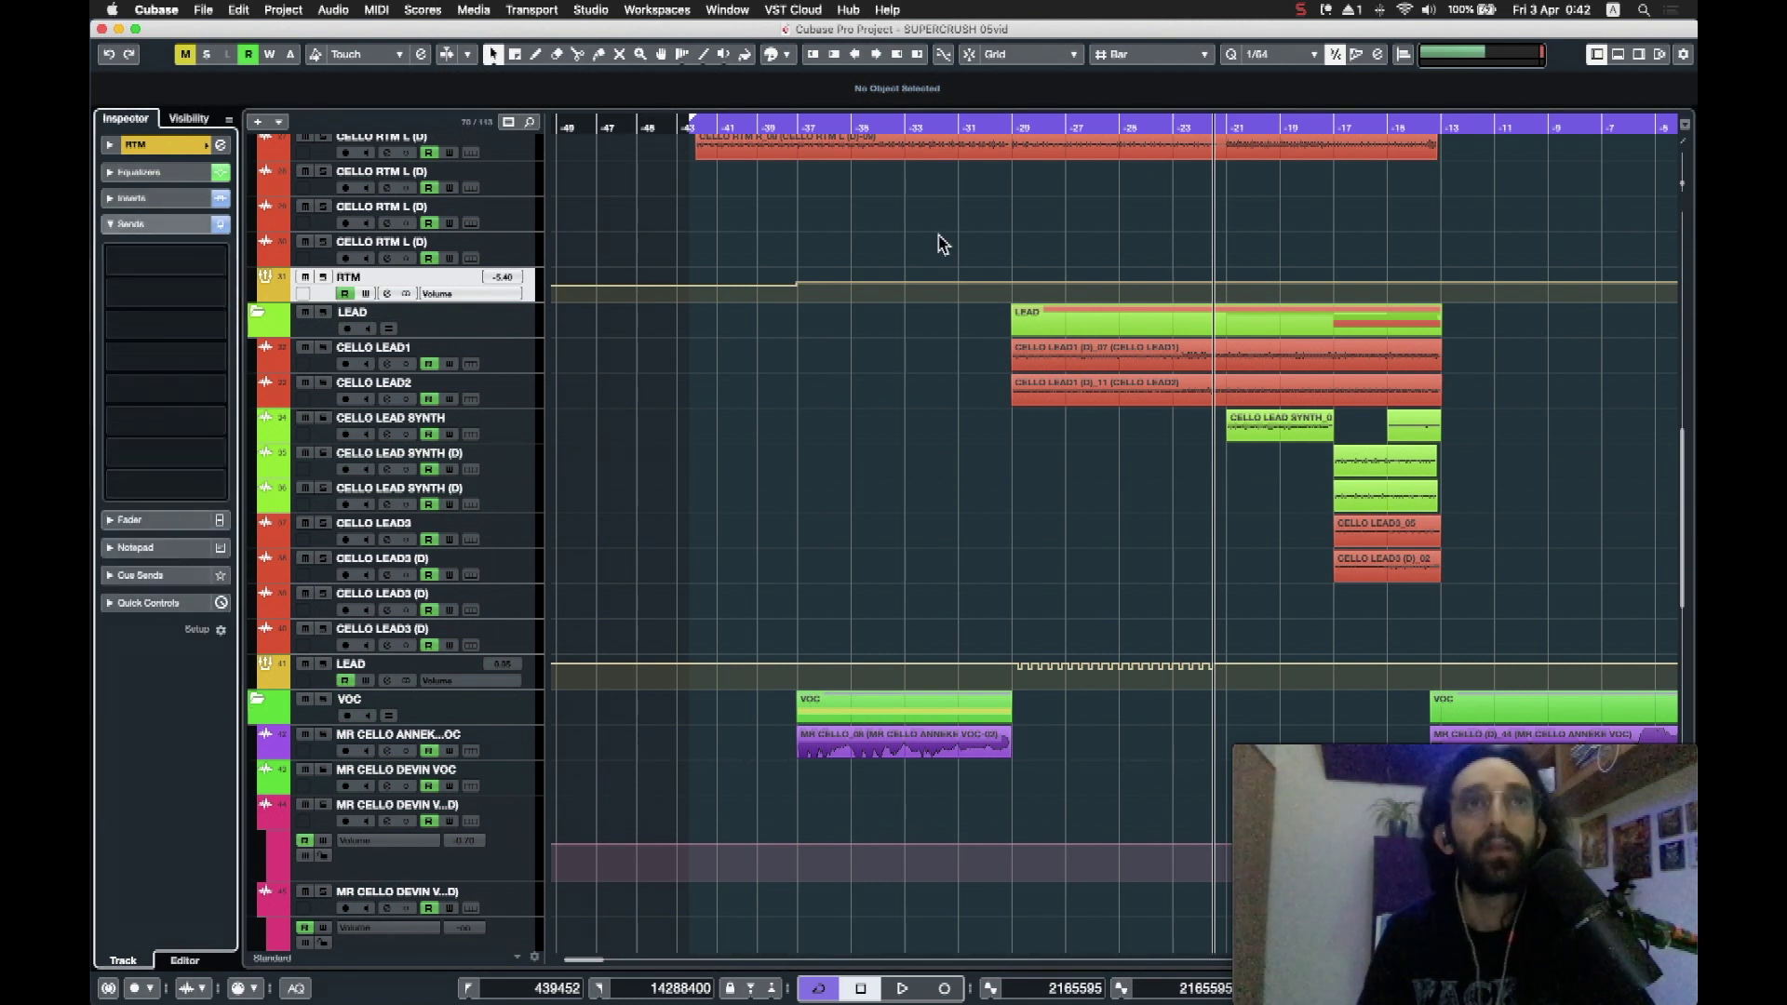
drag(1012, 127, 1012, 130)
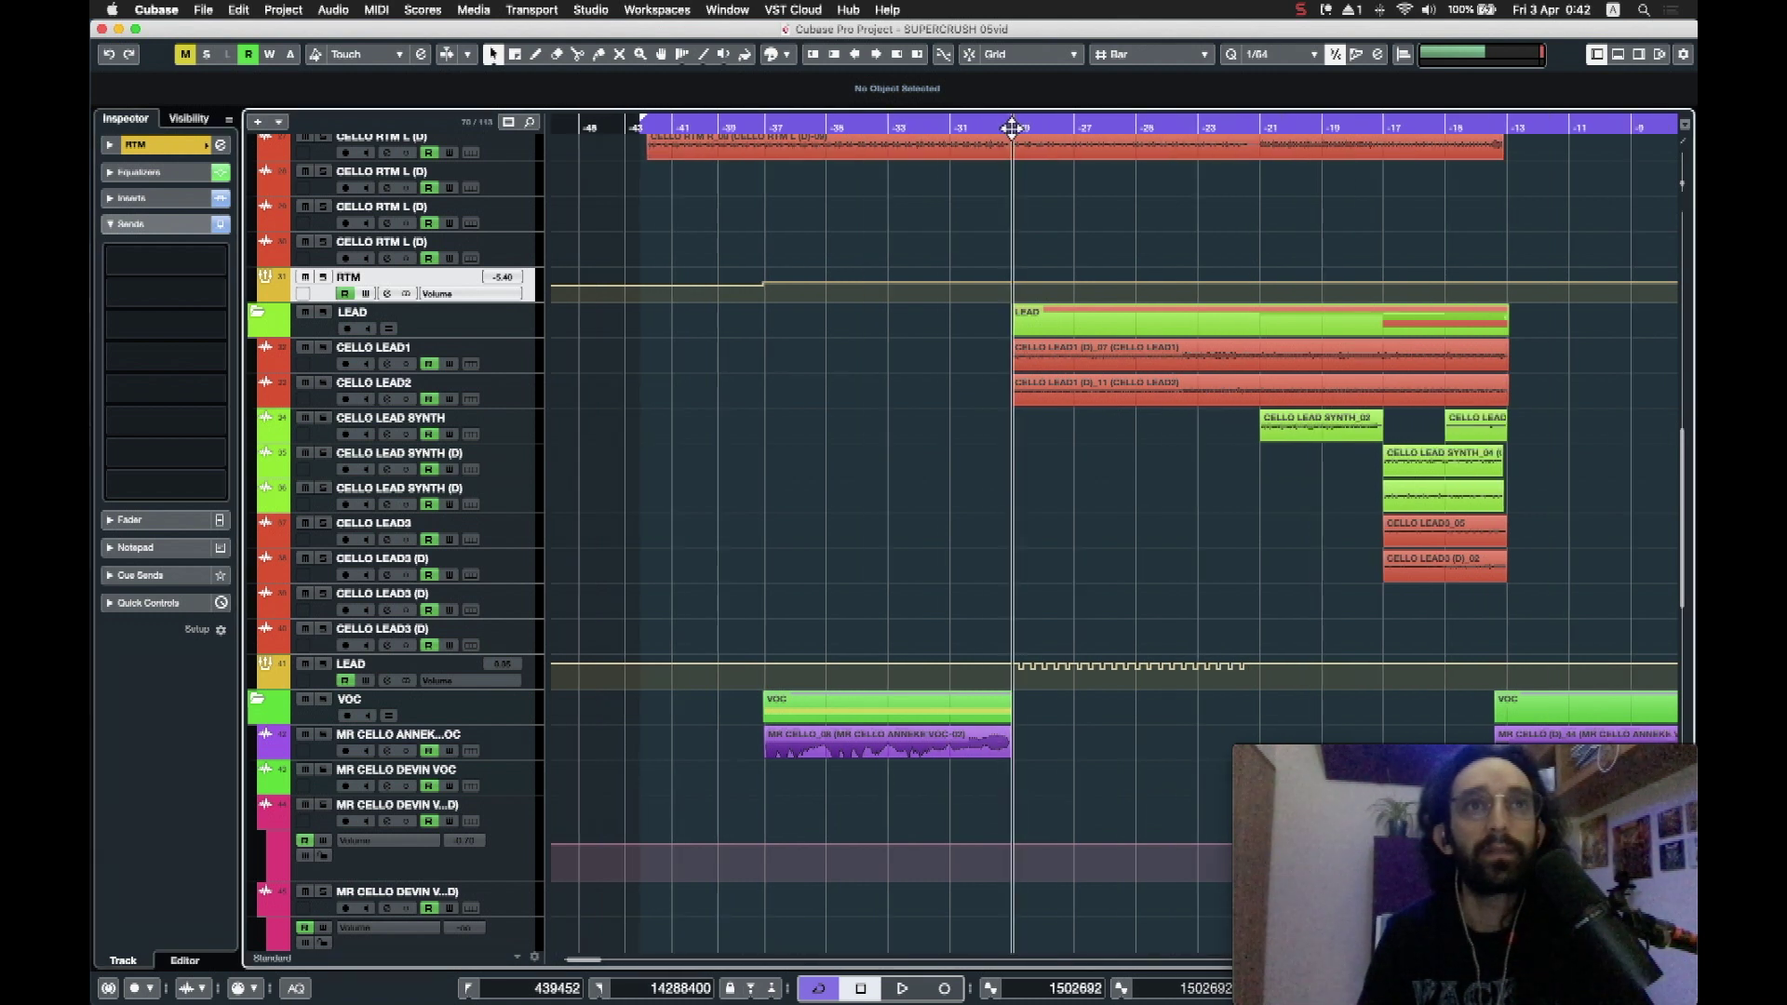
click(498, 328)
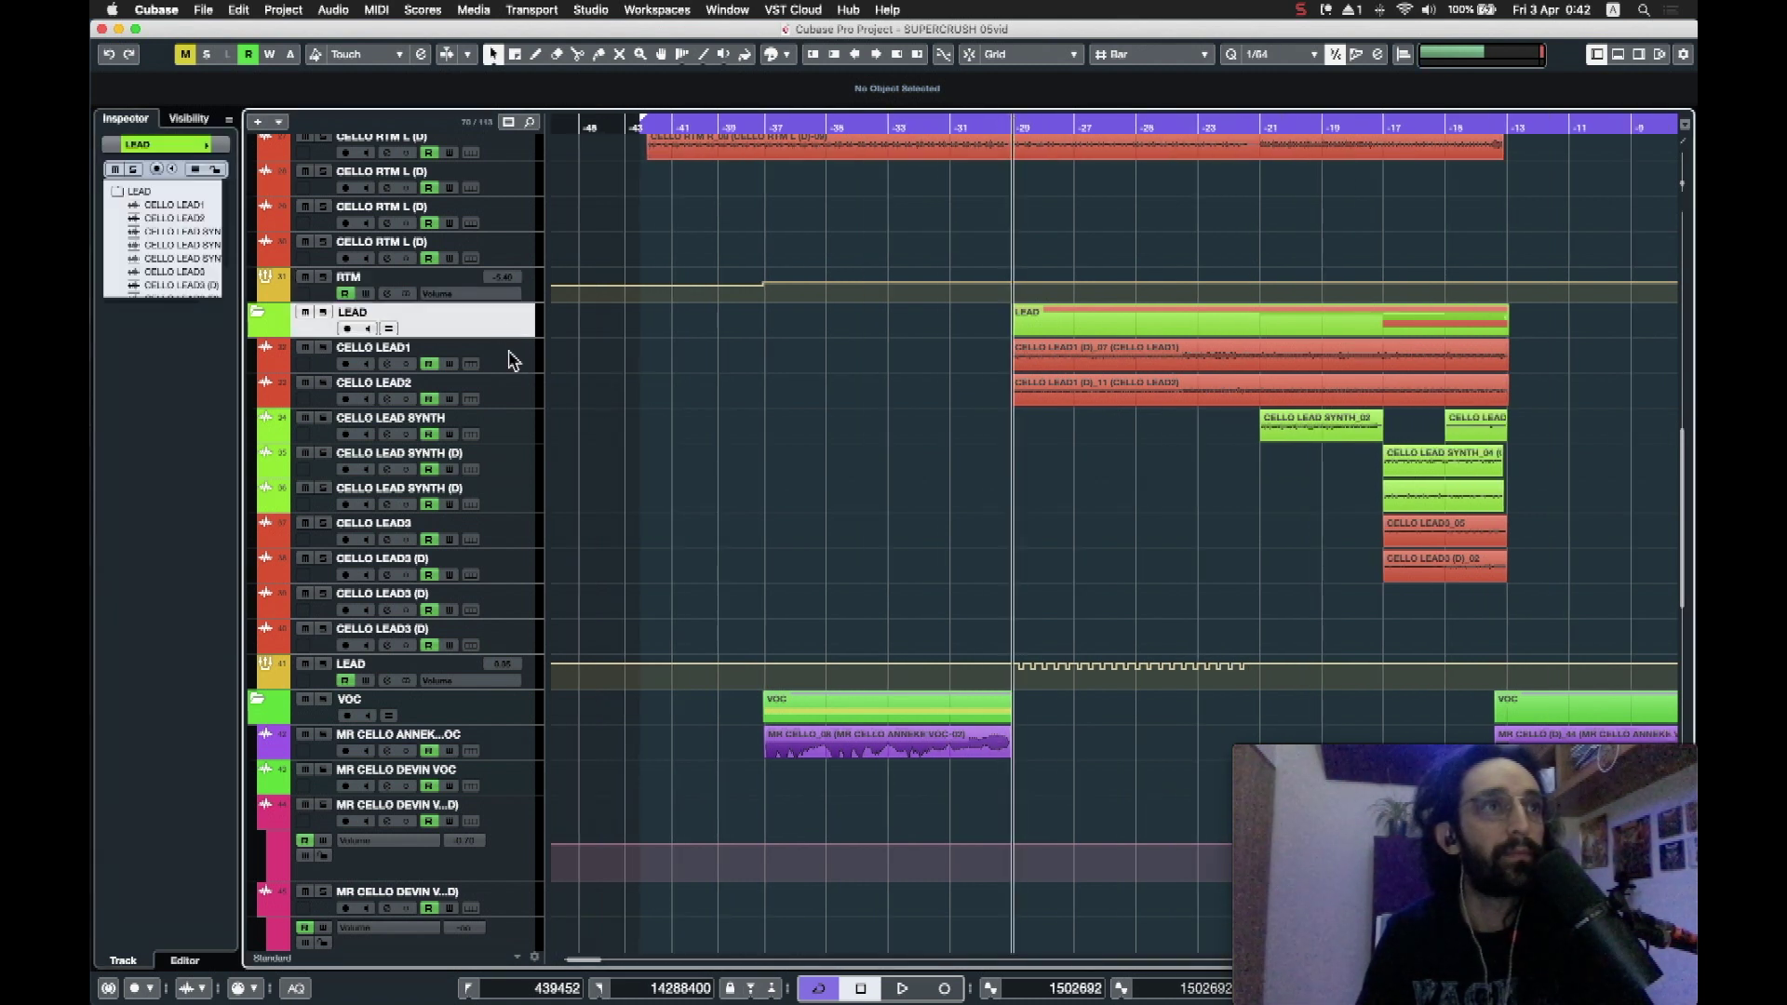
click(512, 361)
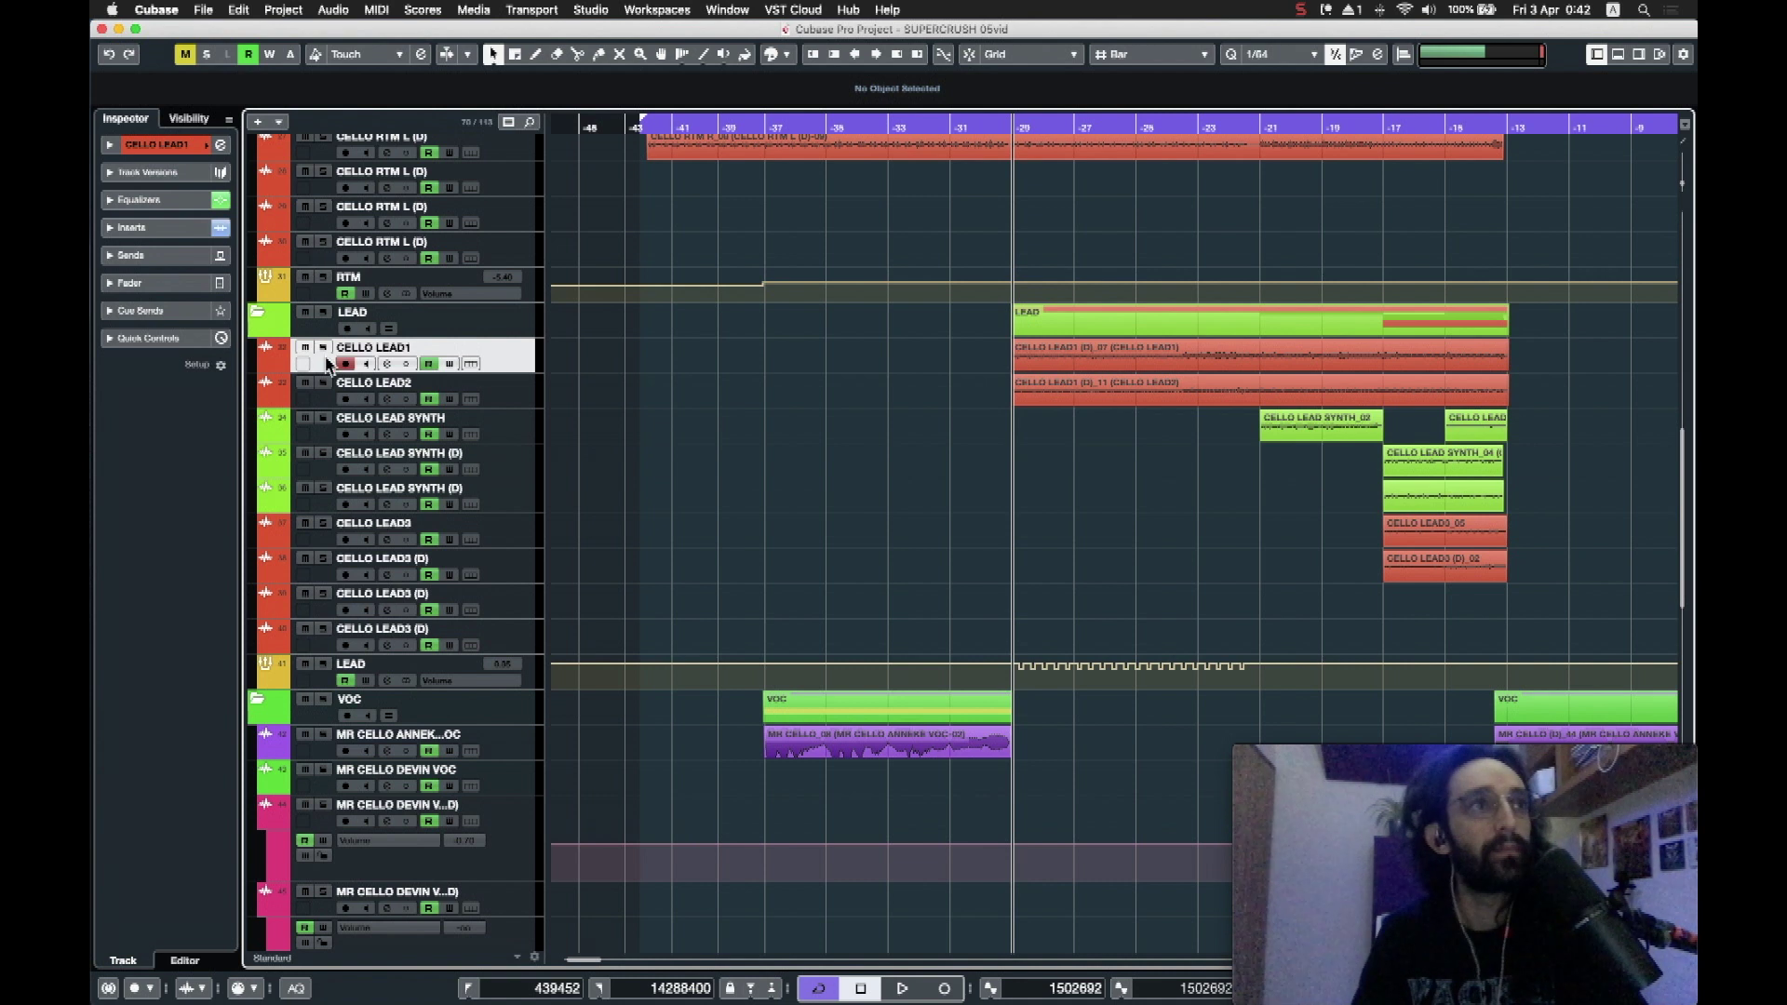
click(140, 199)
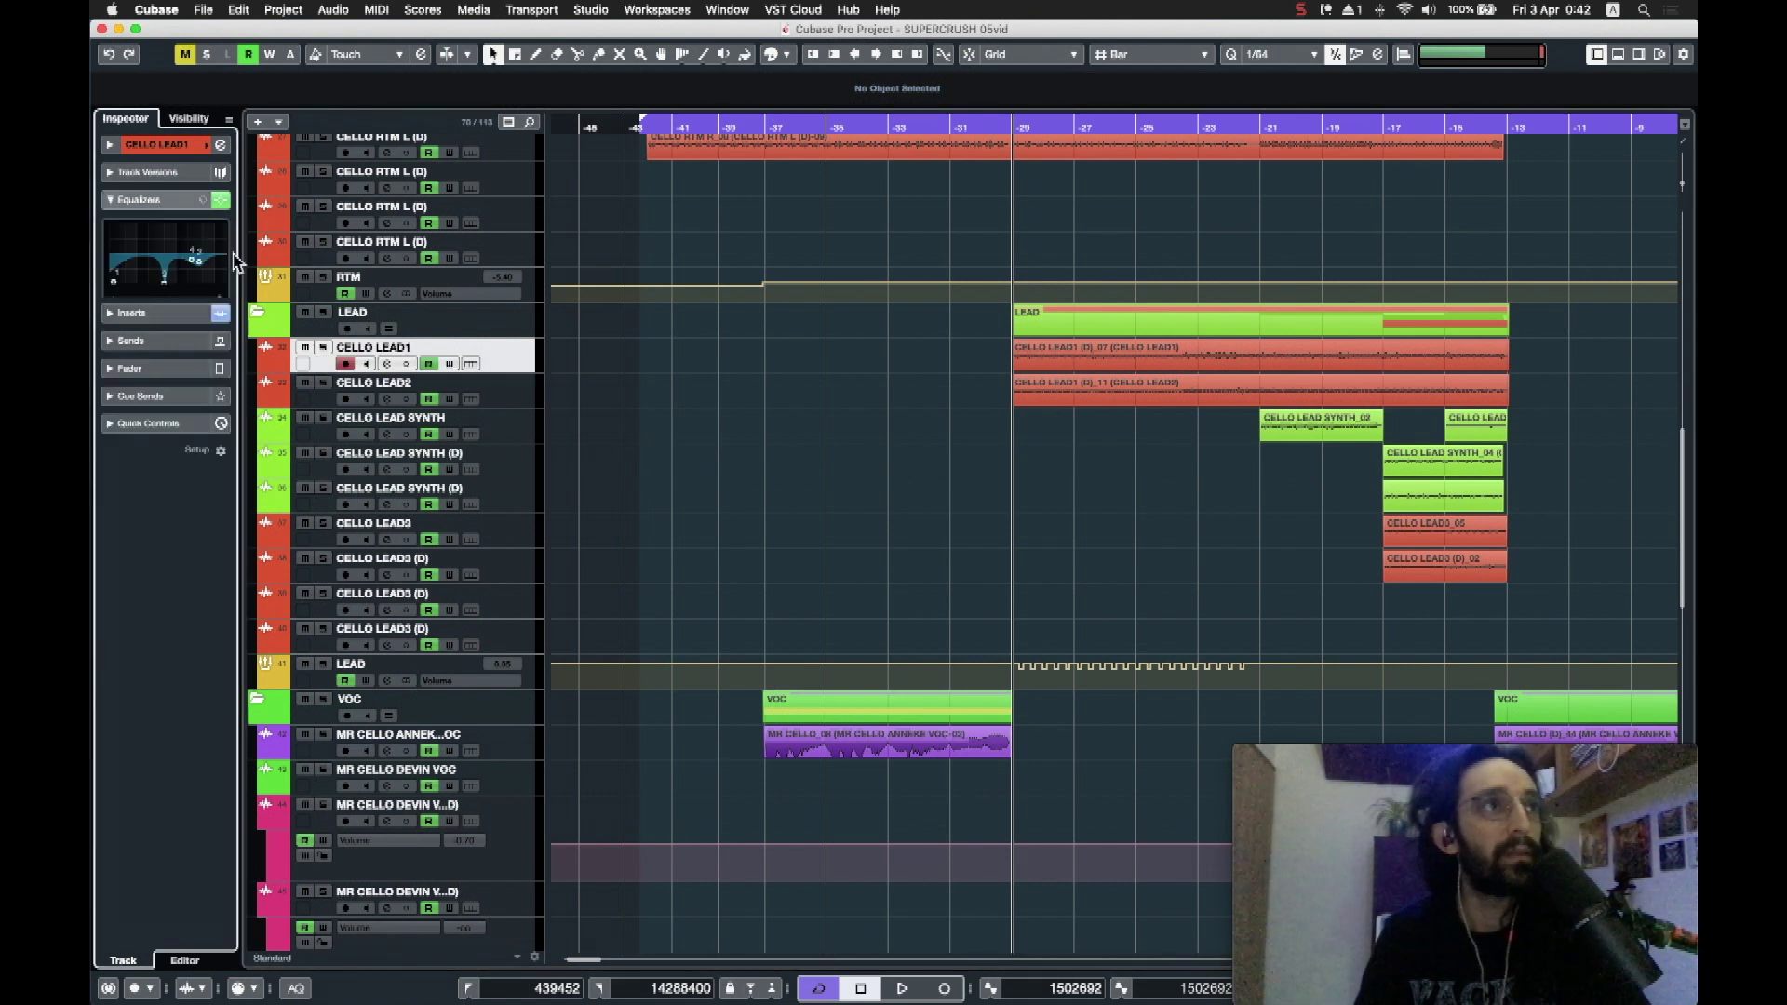
Step: Bypass the equalizer, inserts and sends on the LEAD group, and the equalizer and inserts on CELLO LEAD1
click(538, 677)
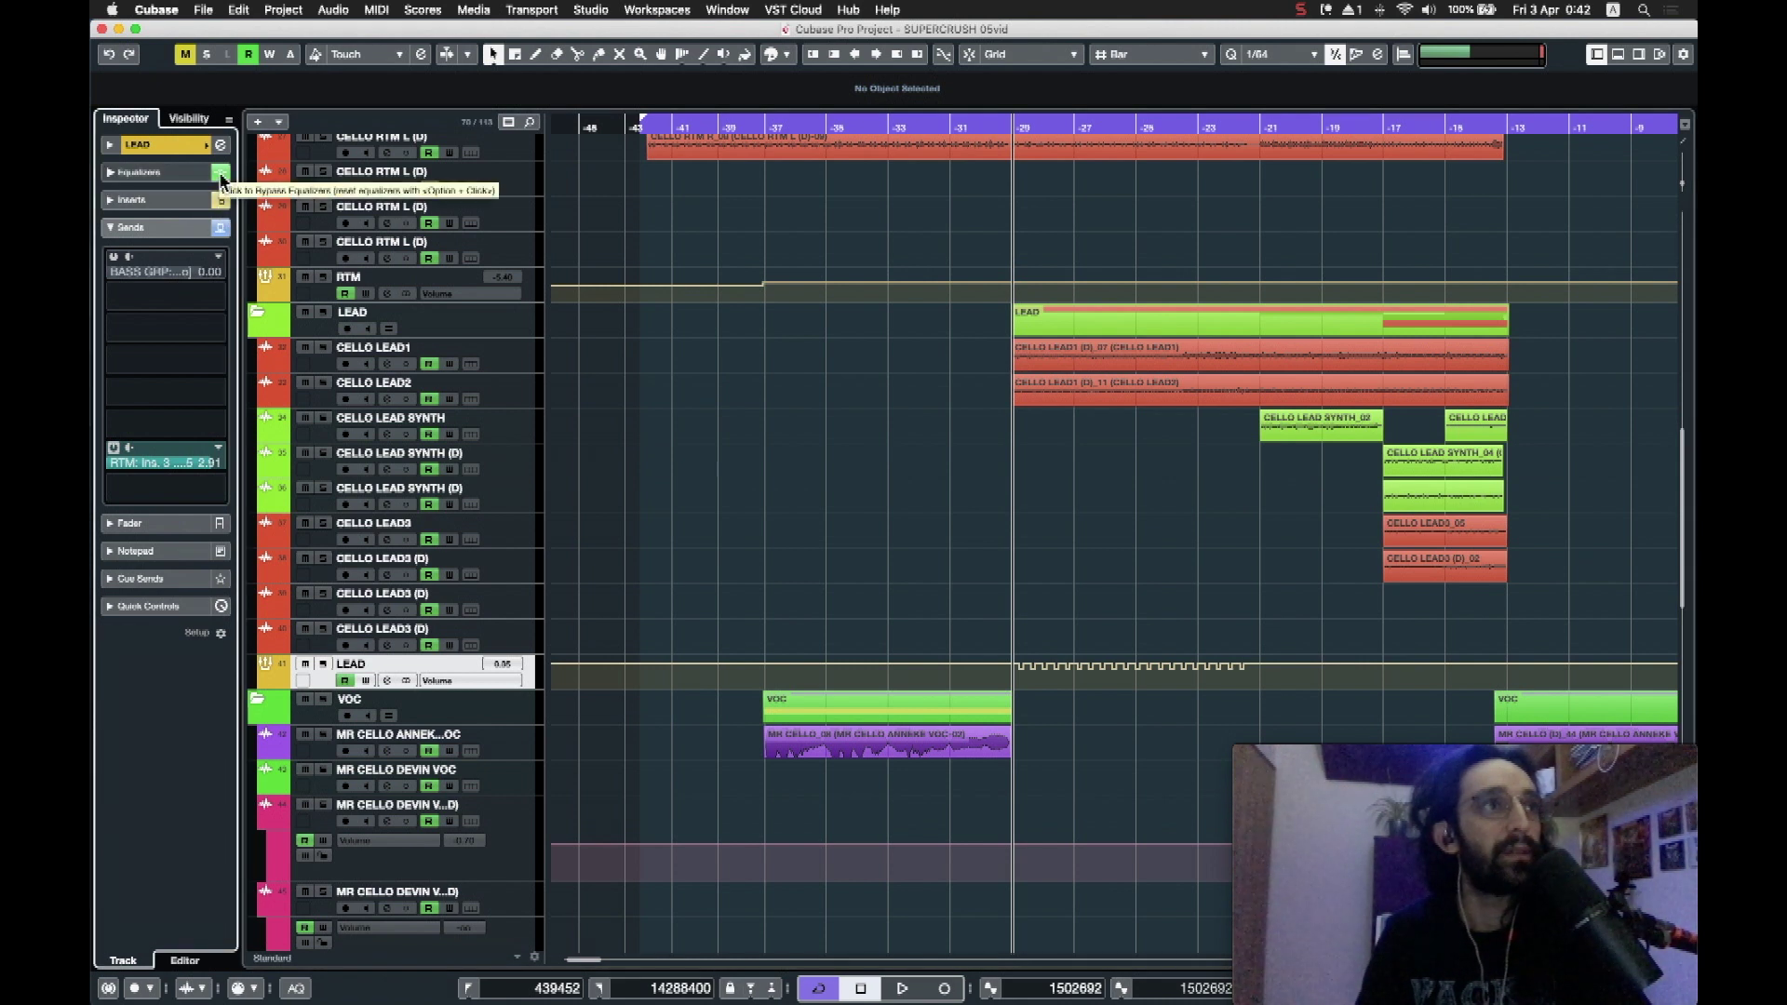
click(519, 361)
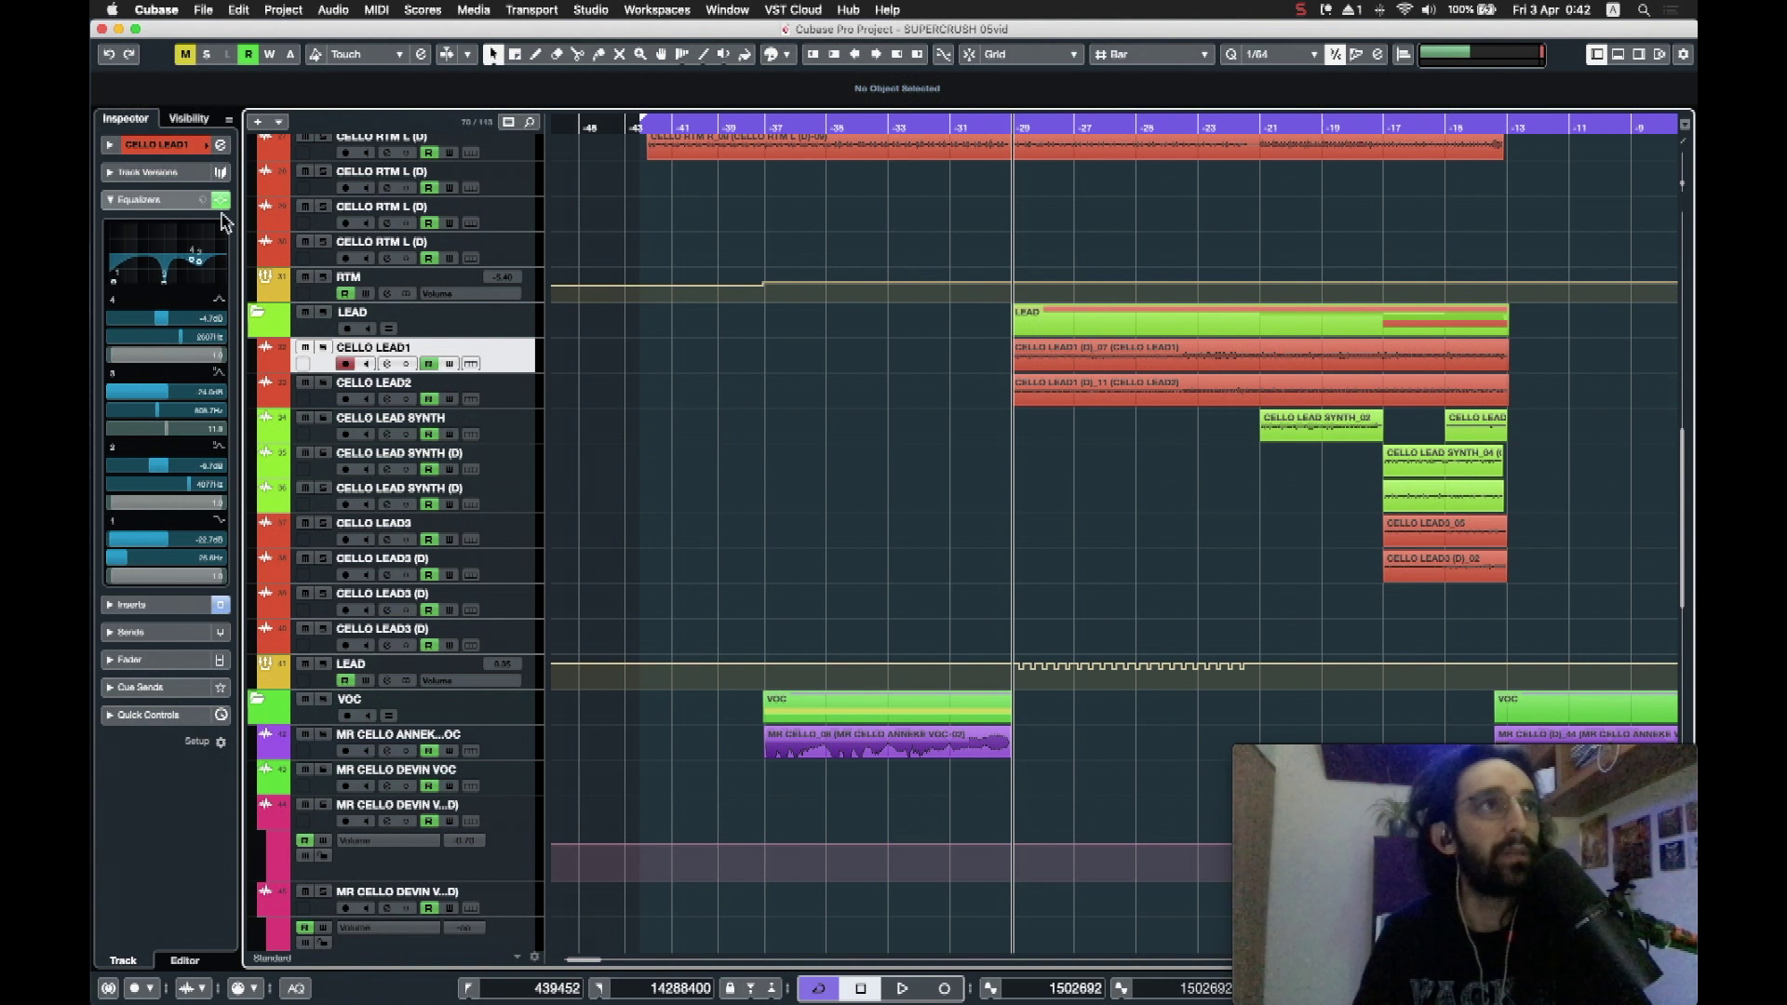
click(221, 201)
click(223, 226)
click(223, 227)
Step: Solo CELLO LEAD1, play it unprocessed, and return the playhead to about the start of the LEAD clips
click(323, 348)
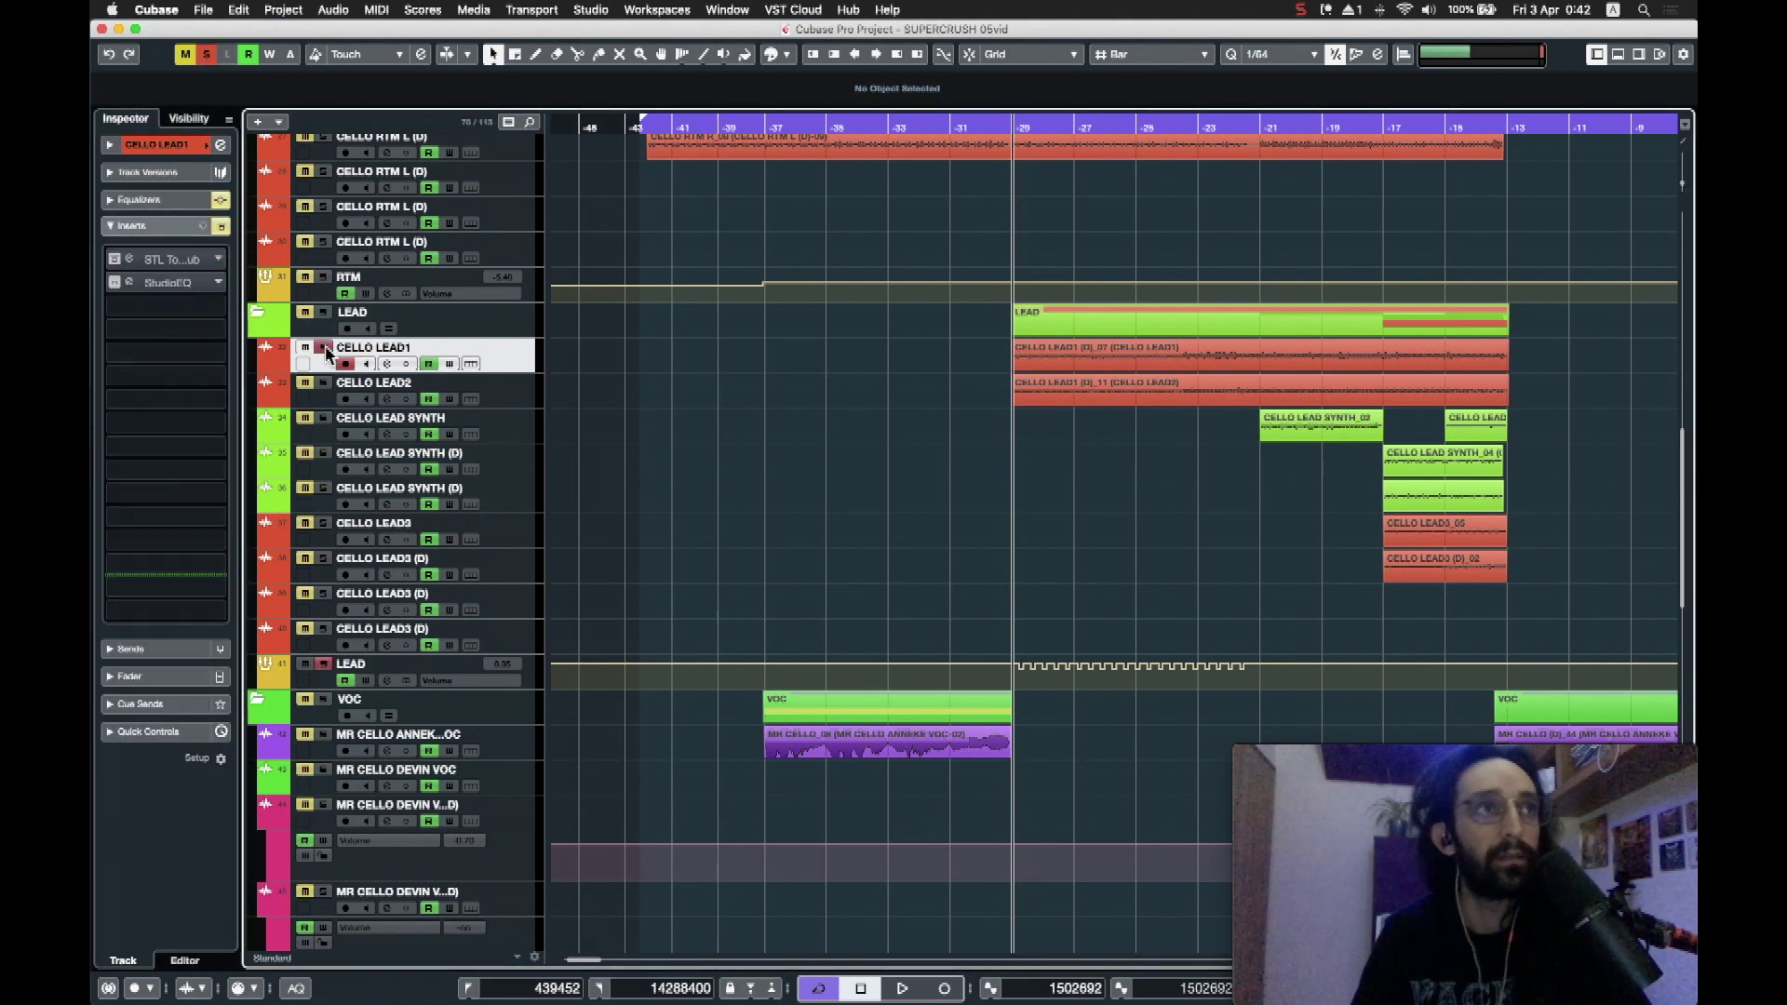
key(space)
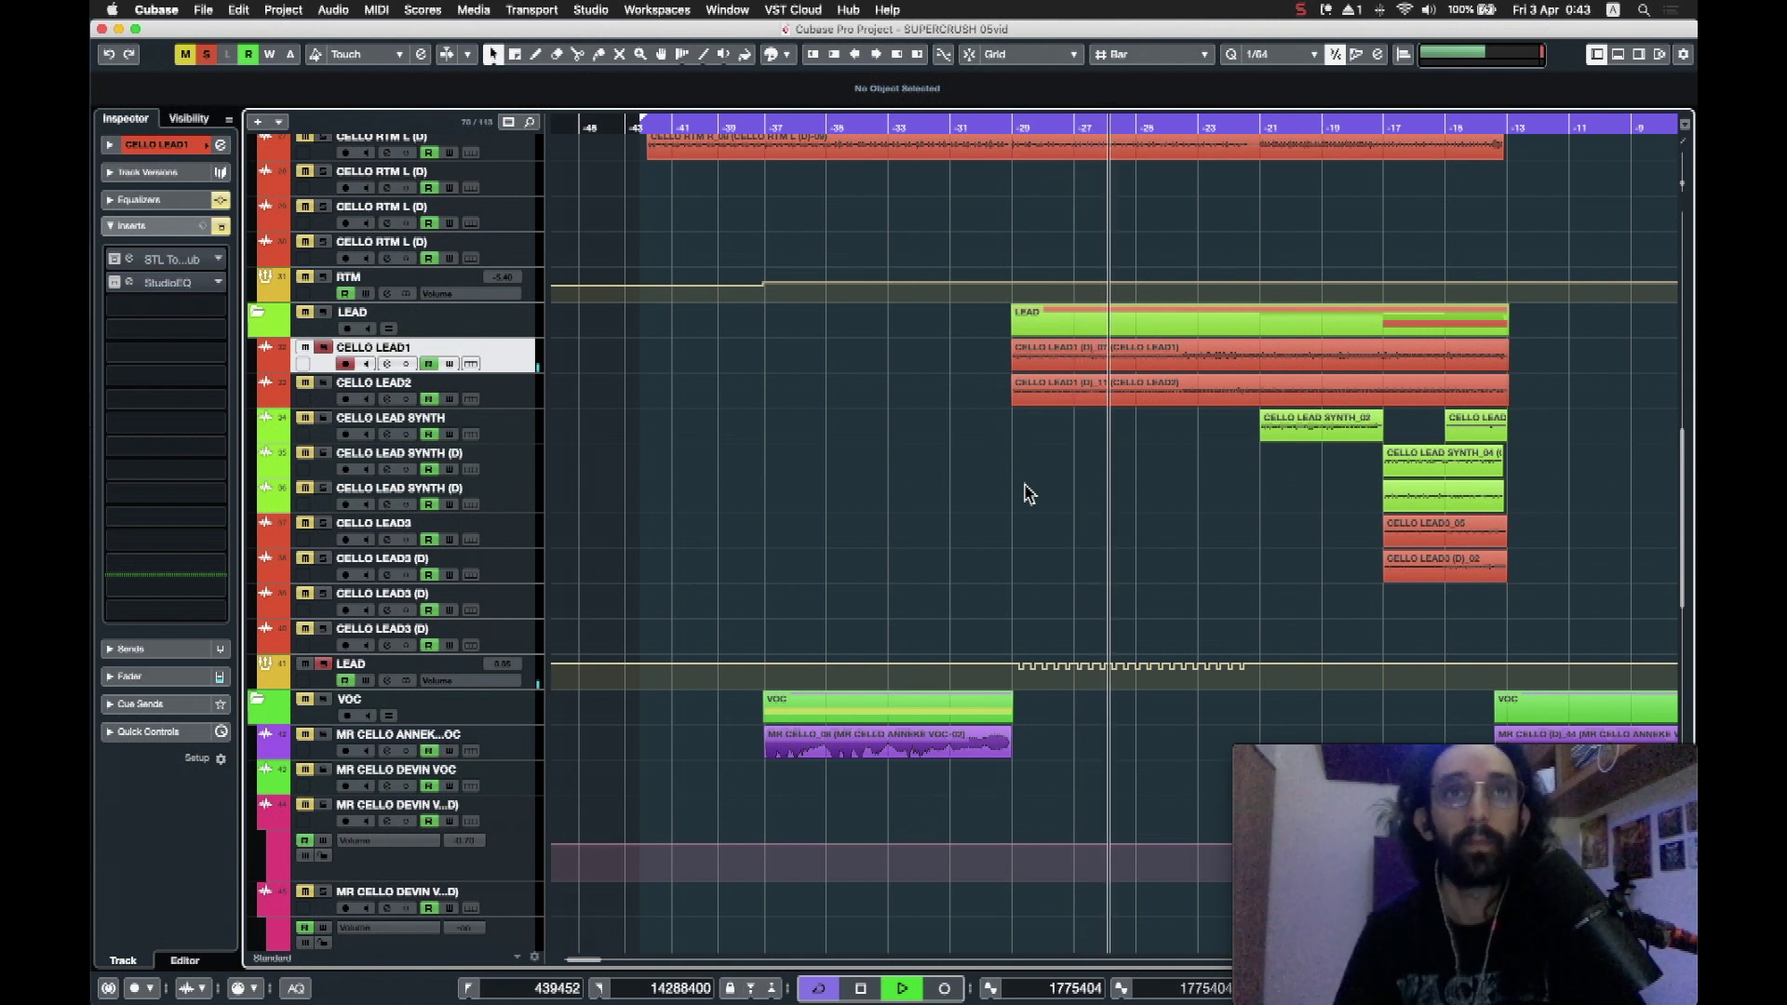
key(space)
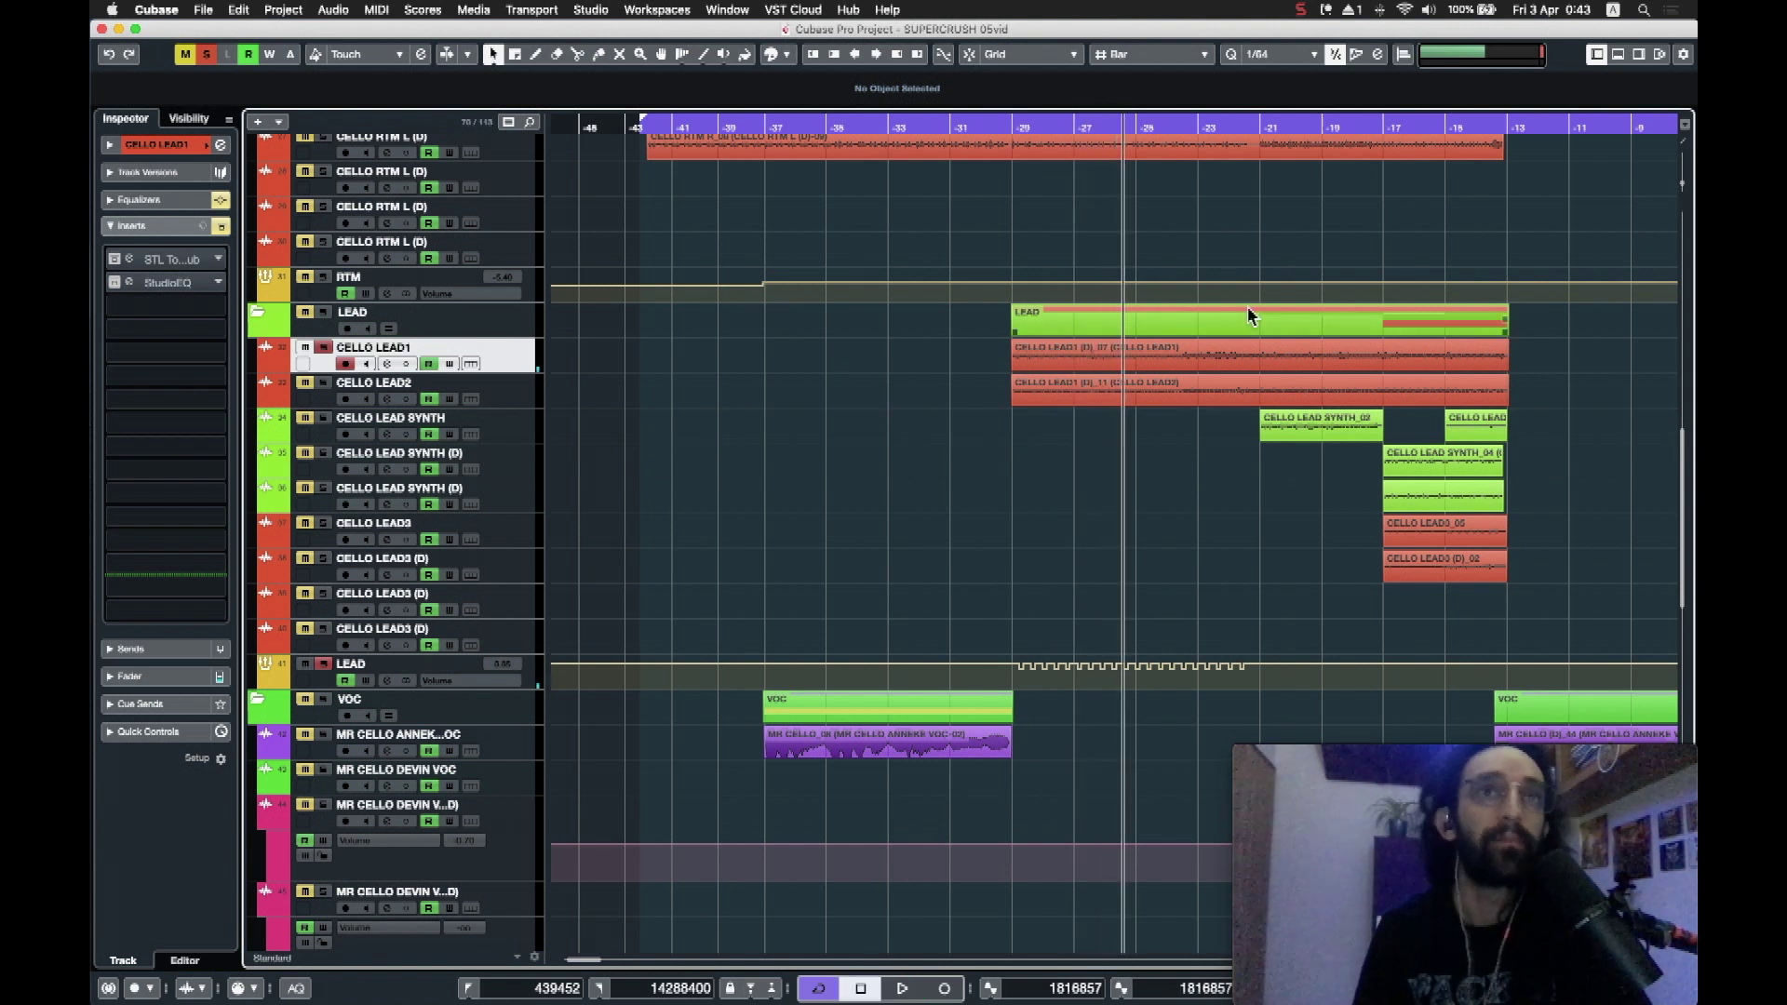
click(1009, 133)
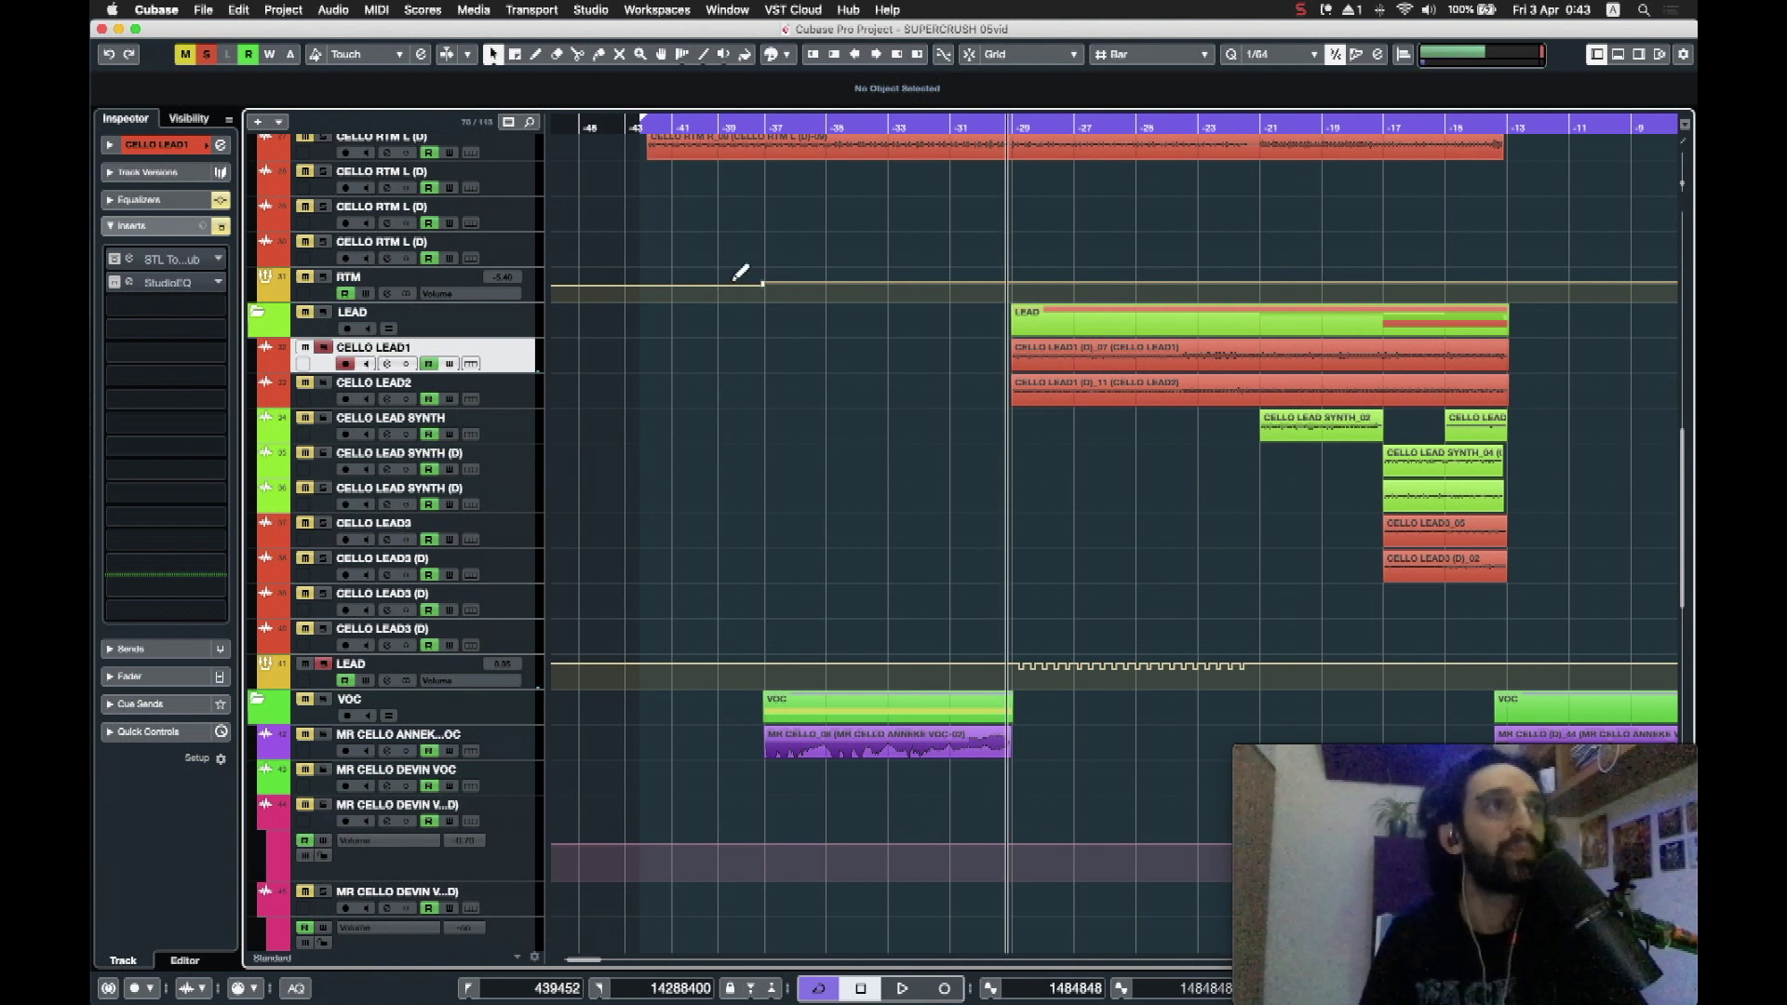
Step: Enable the STL ToneHub insert on CELLO LEAD1, inspect its amp, cabinet and effects sections, and close the plug-in
click(127, 260)
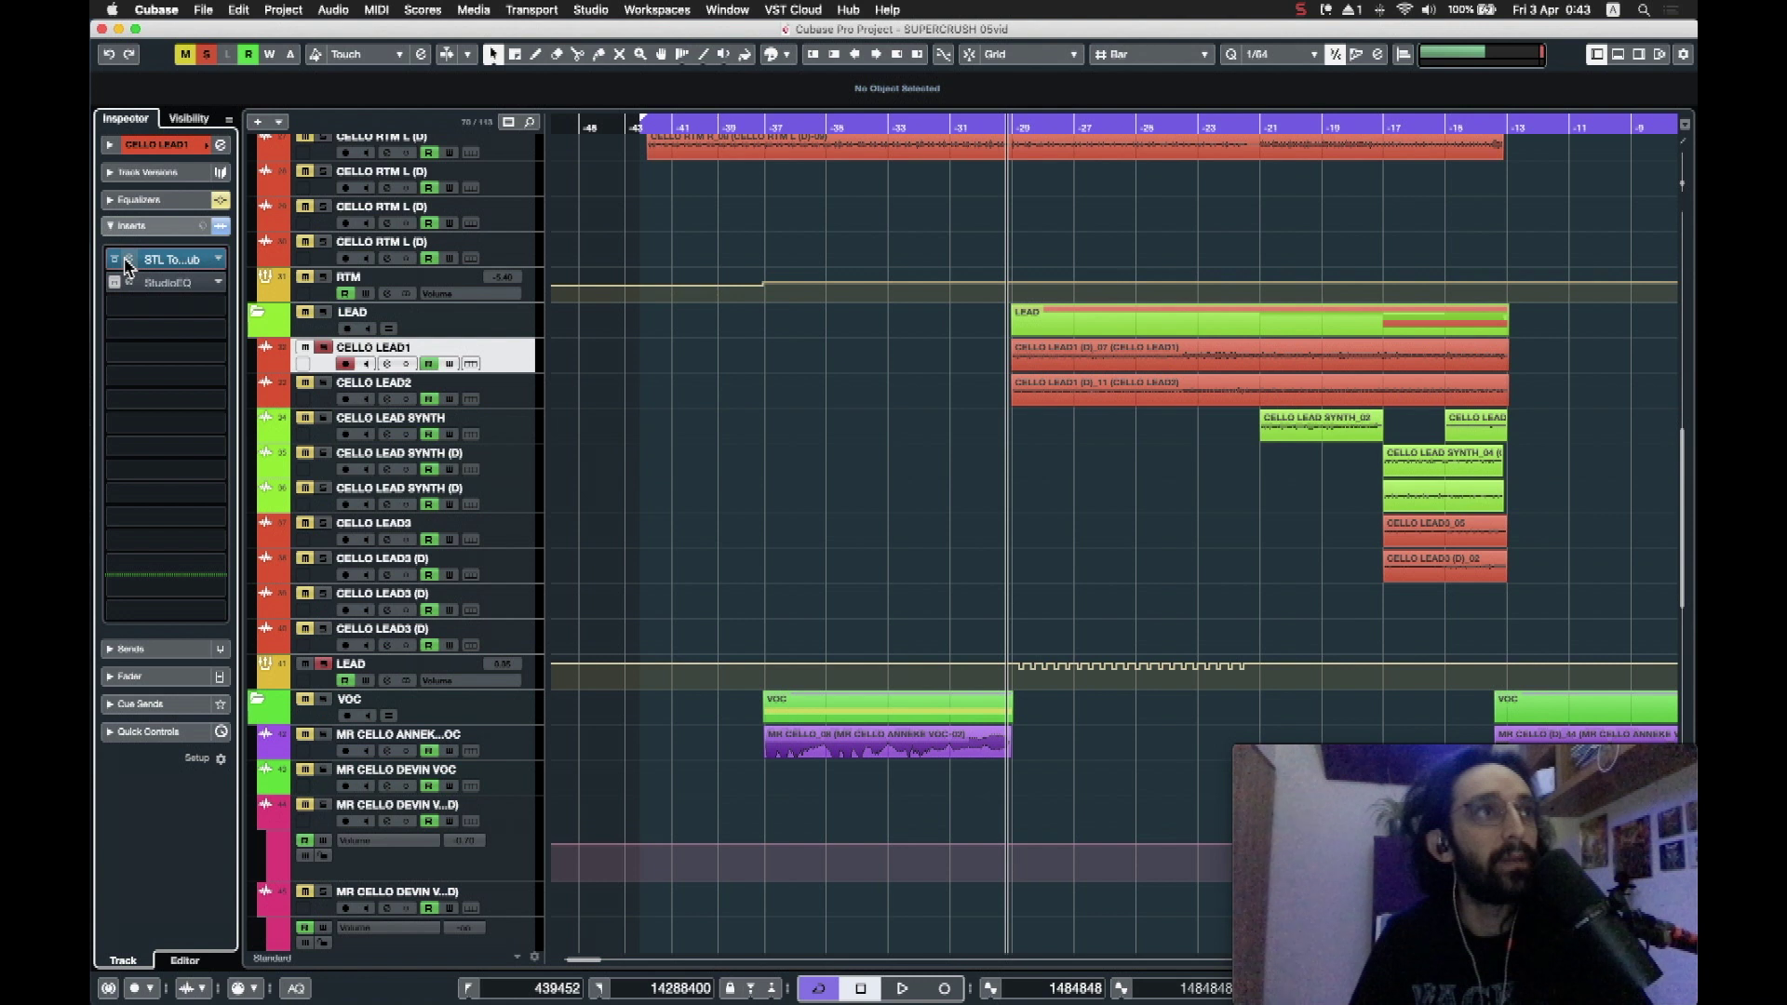
click(128, 262)
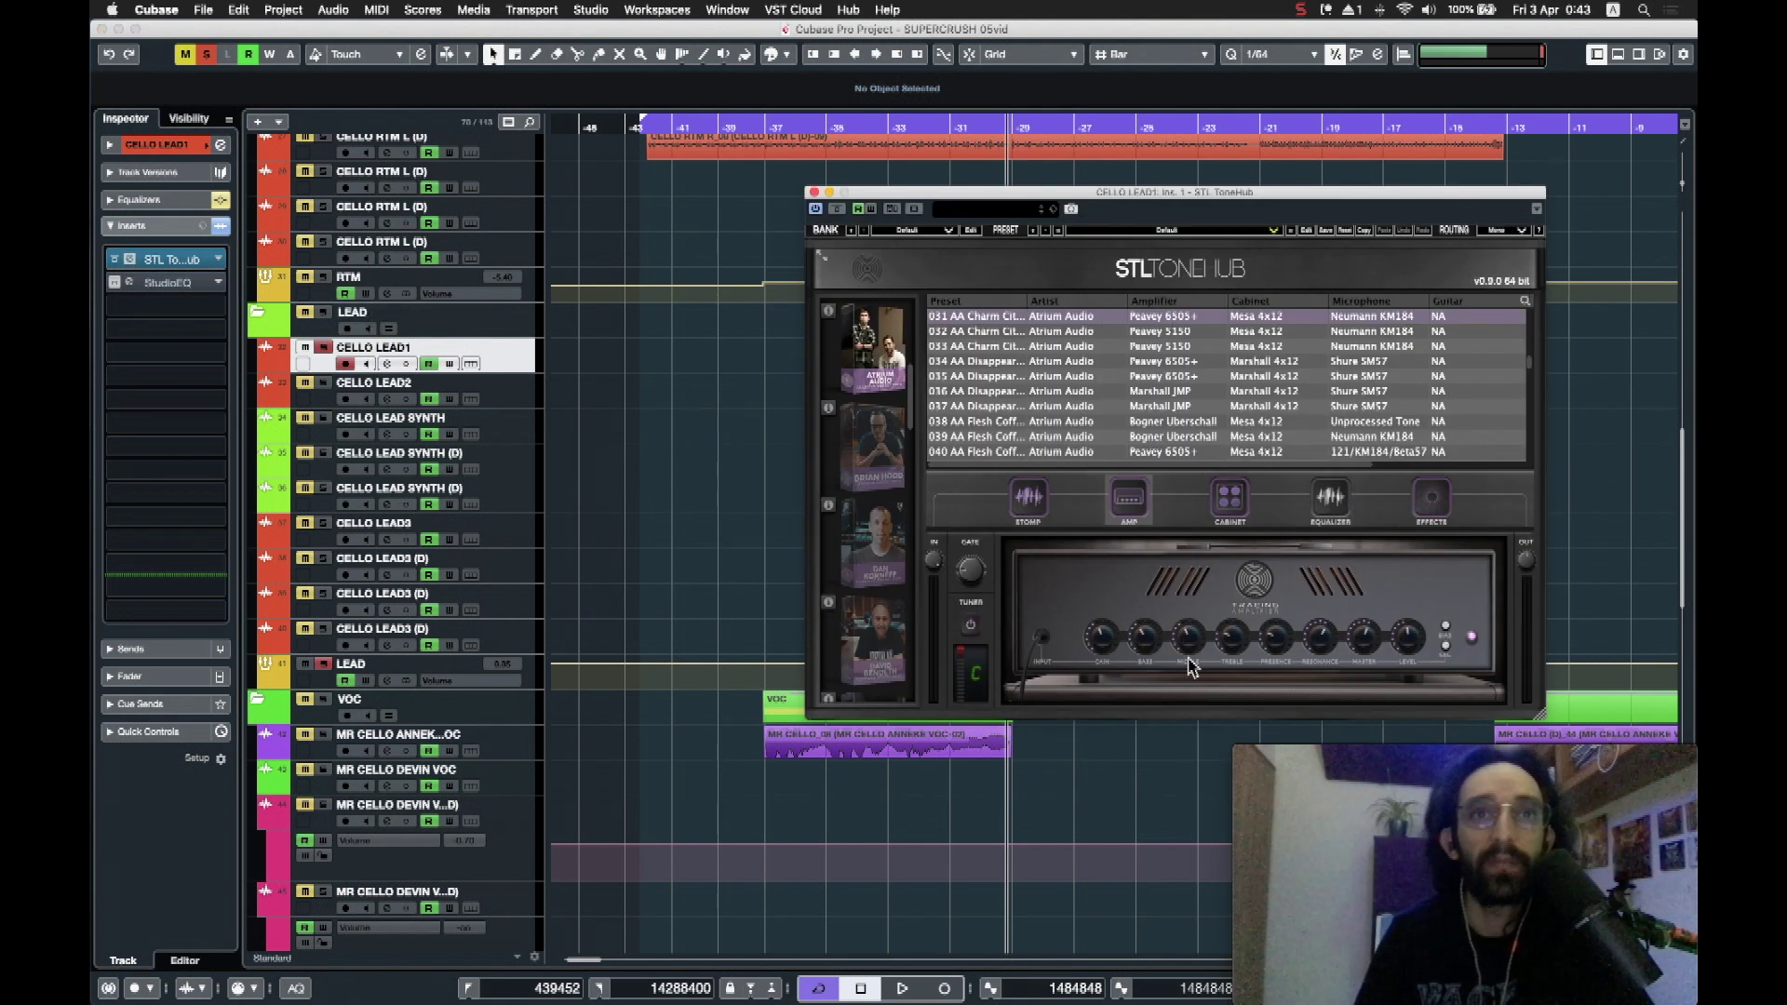
click(1231, 503)
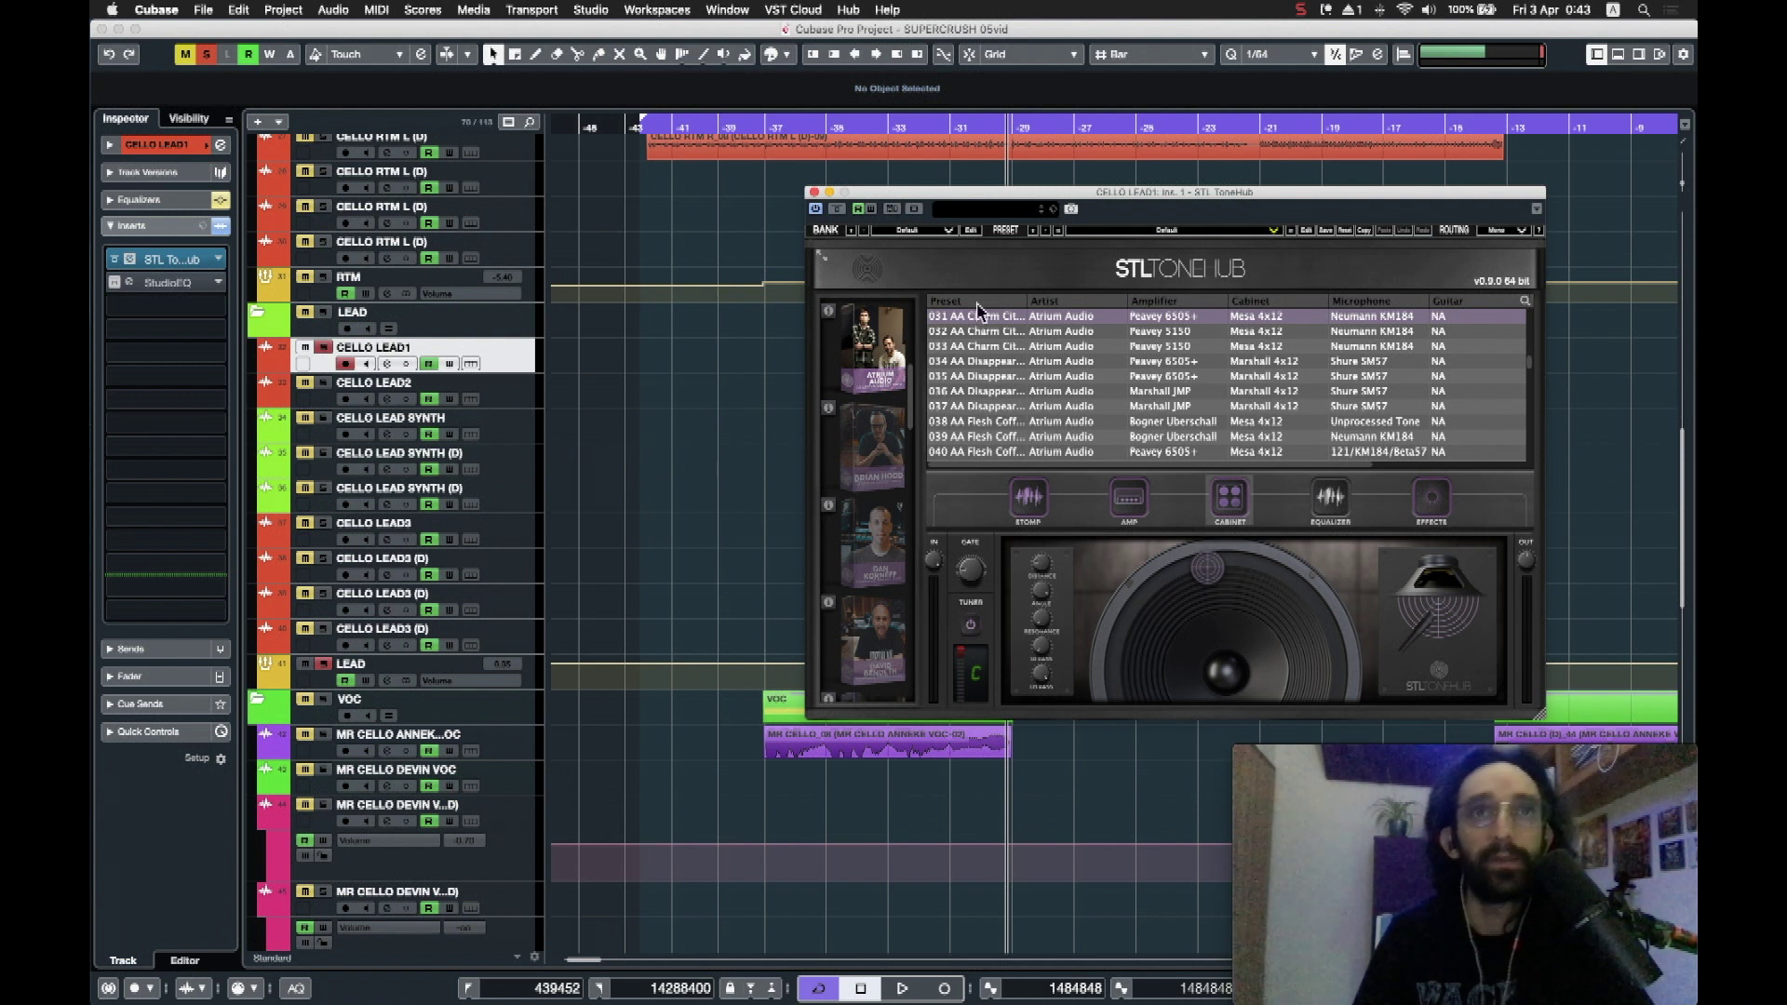
click(1433, 502)
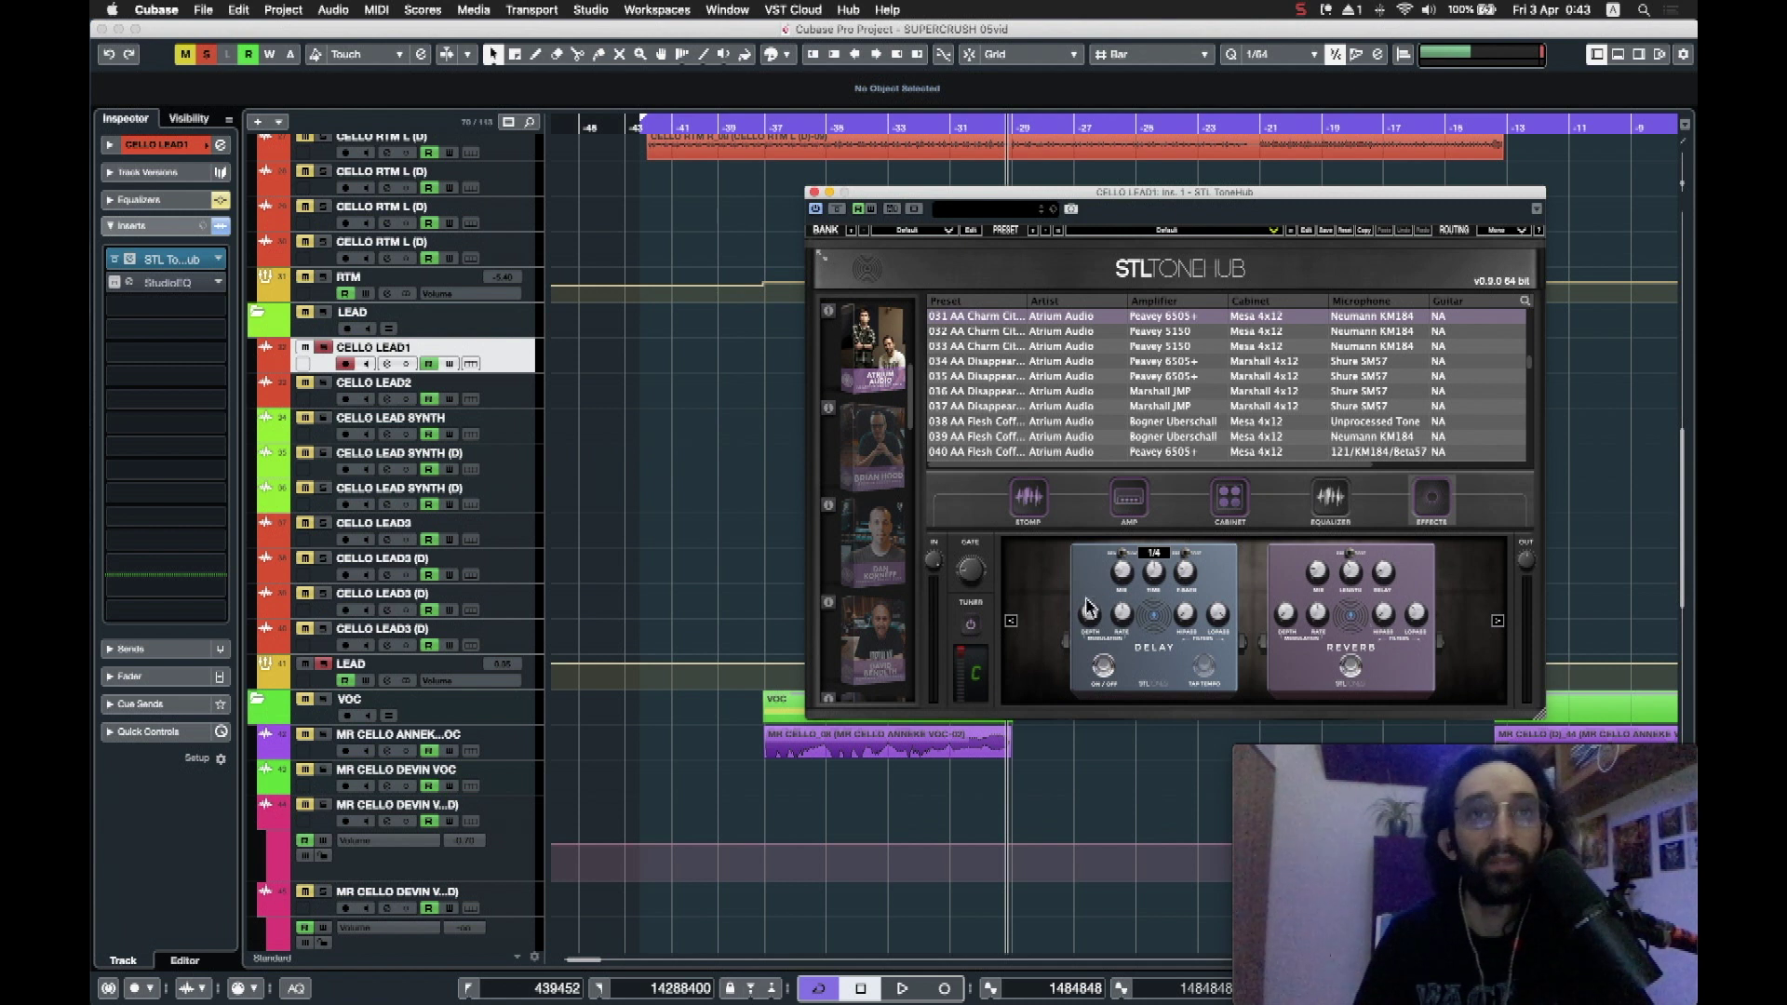
click(814, 193)
Step: Add CELLO LEAD2 to the solo and play both lead cellos together from the start of their clips
click(306, 383)
key(space)
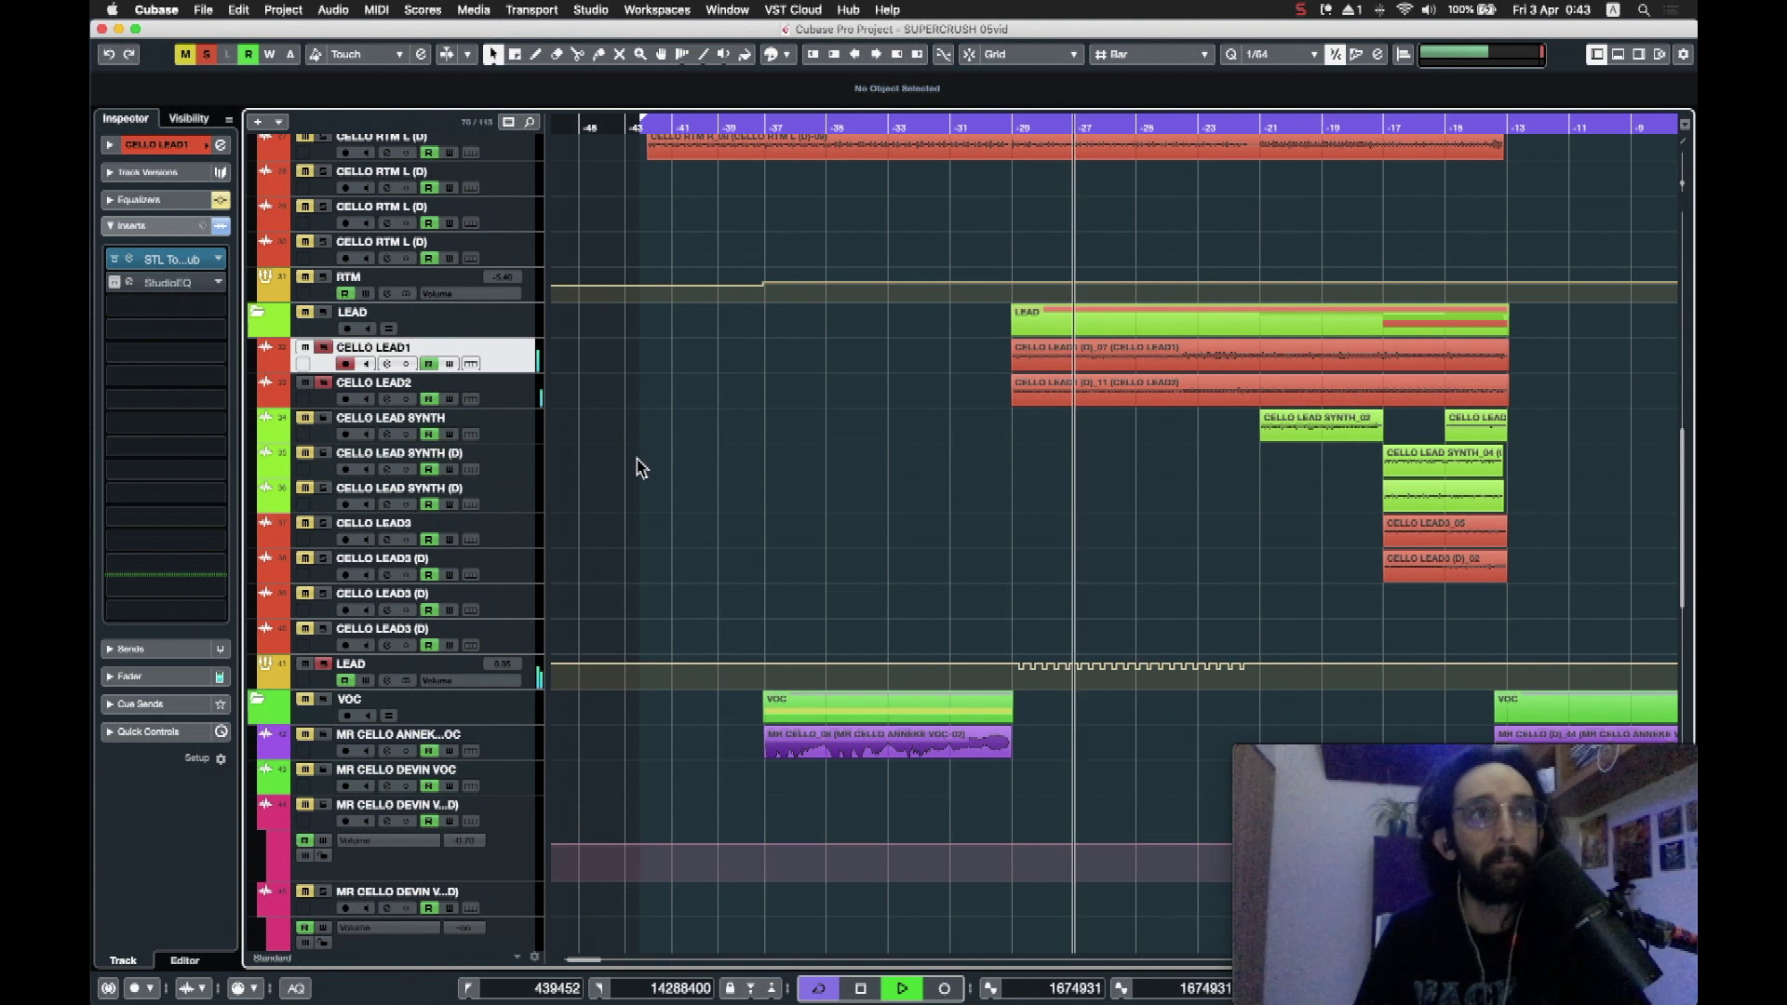
key(space)
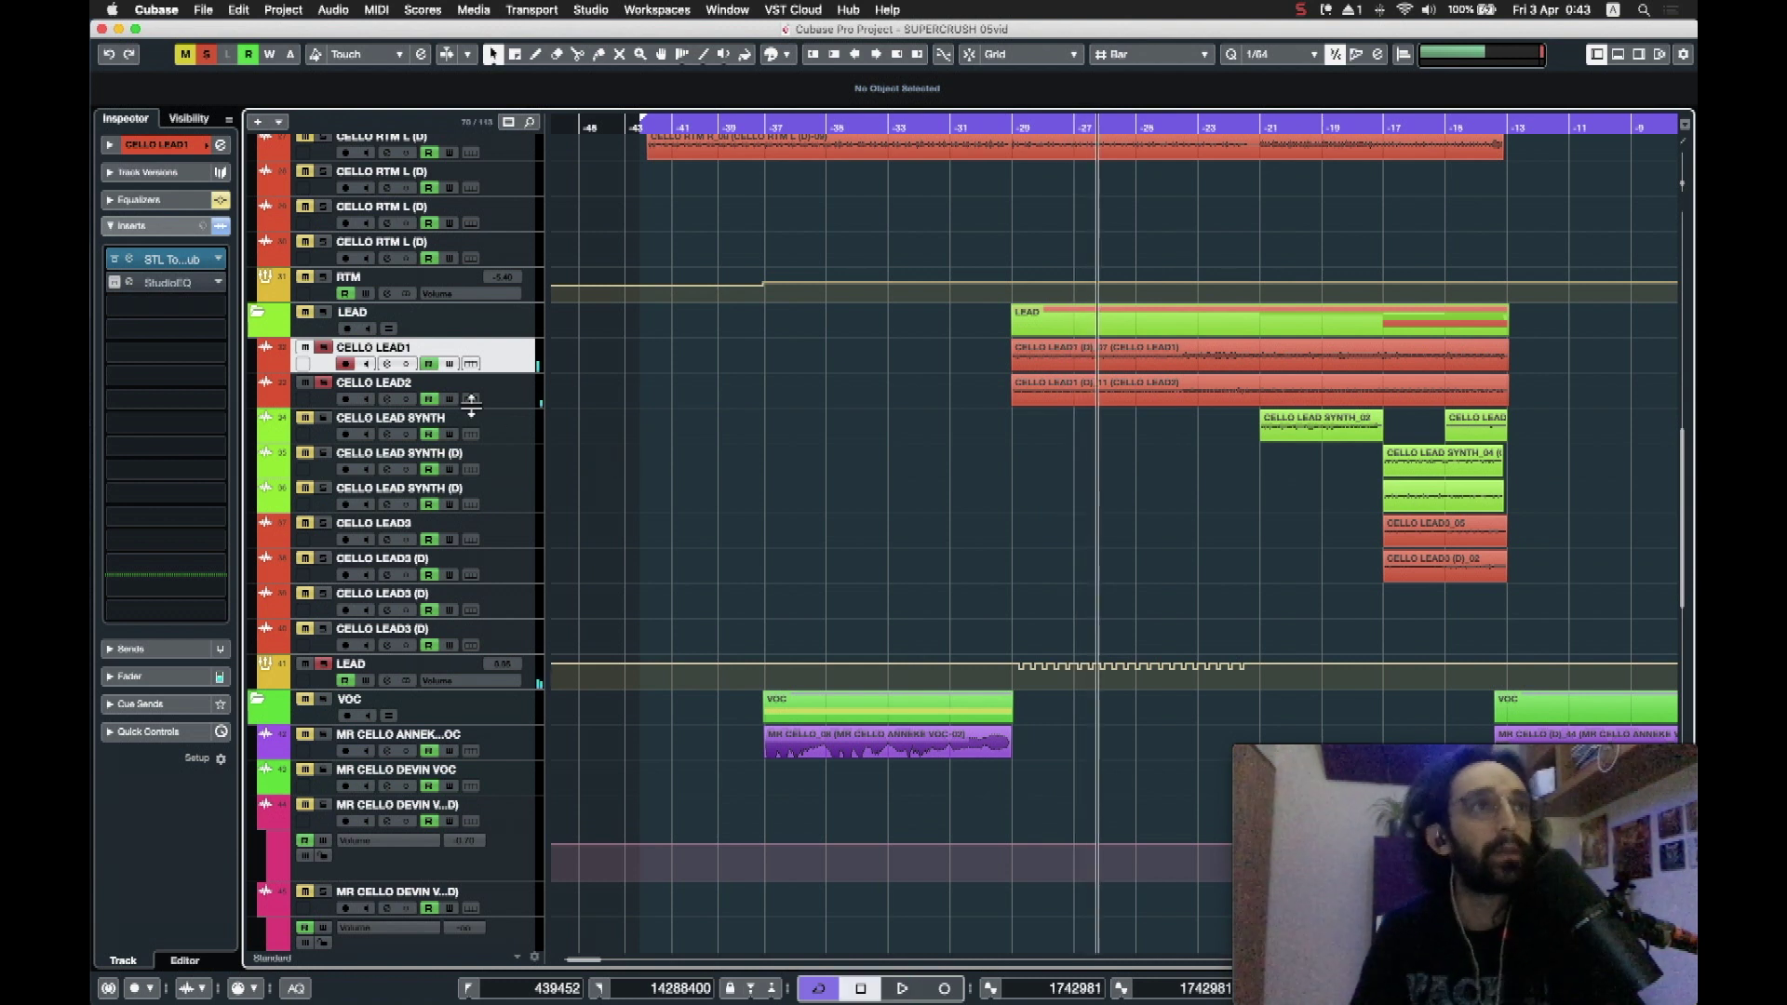
Step: Reactivate the channel equalizer on CELLO LEAD1 and examine its narrow midrange cut
click(155, 203)
drag(165, 277, 167, 293)
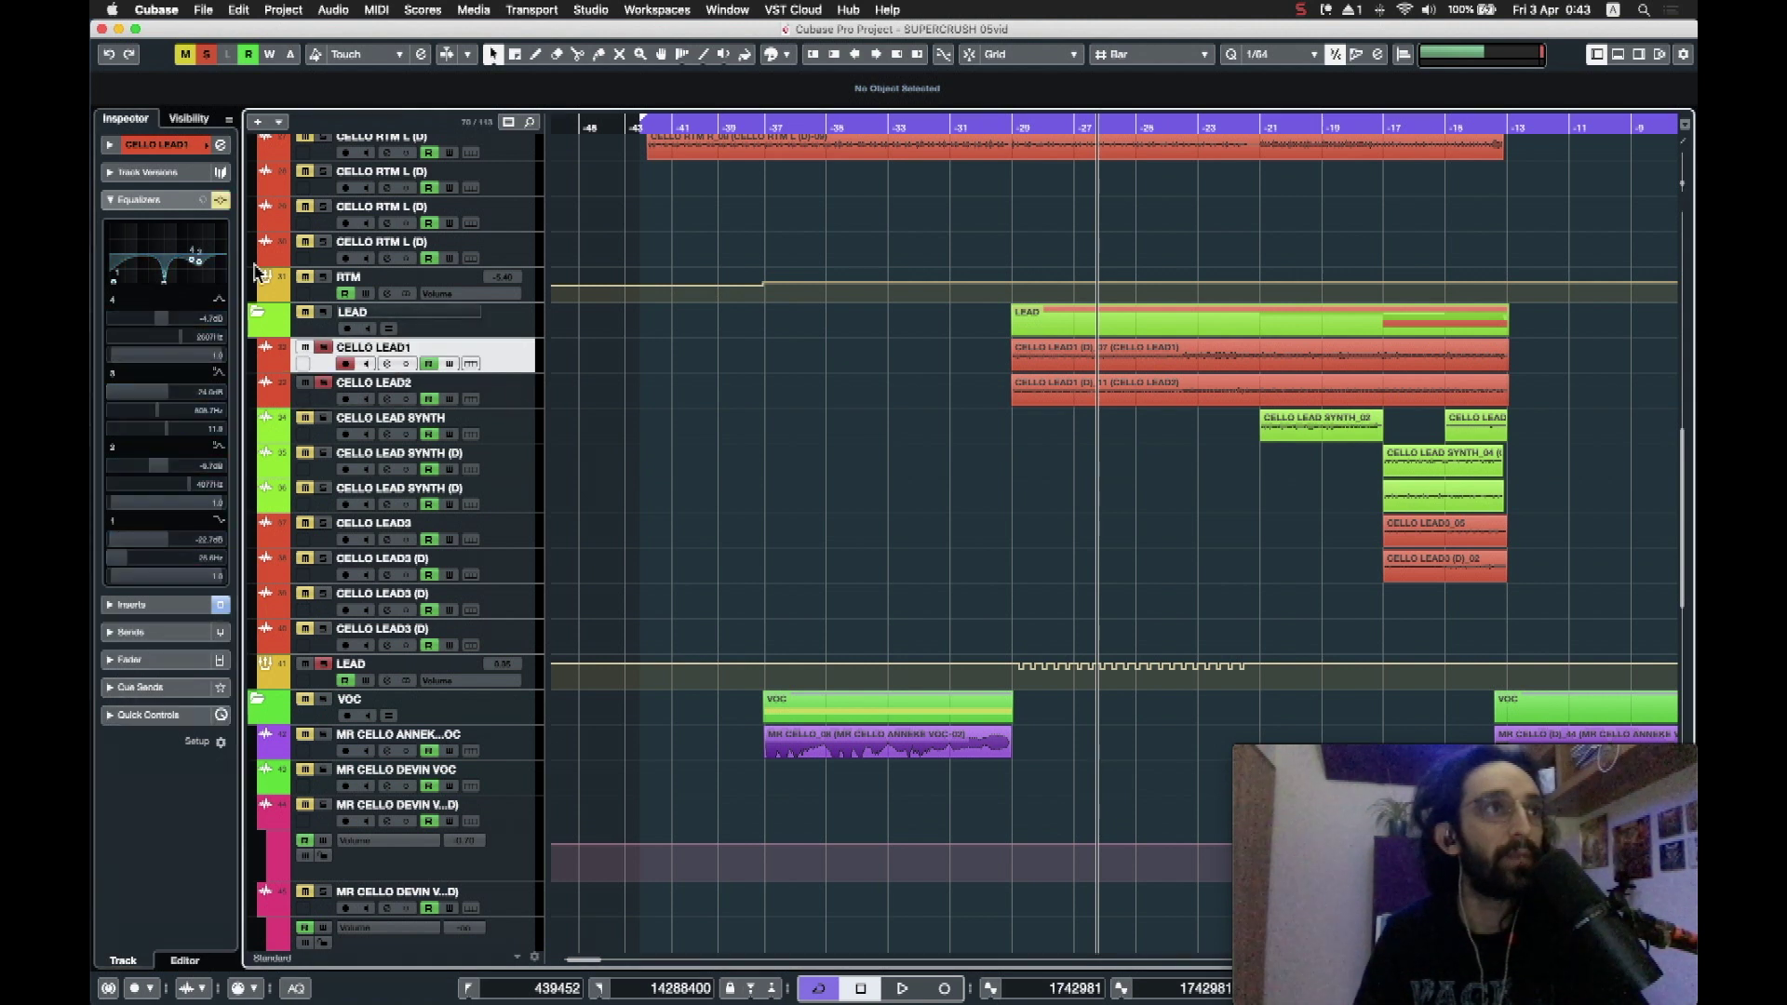
click(220, 199)
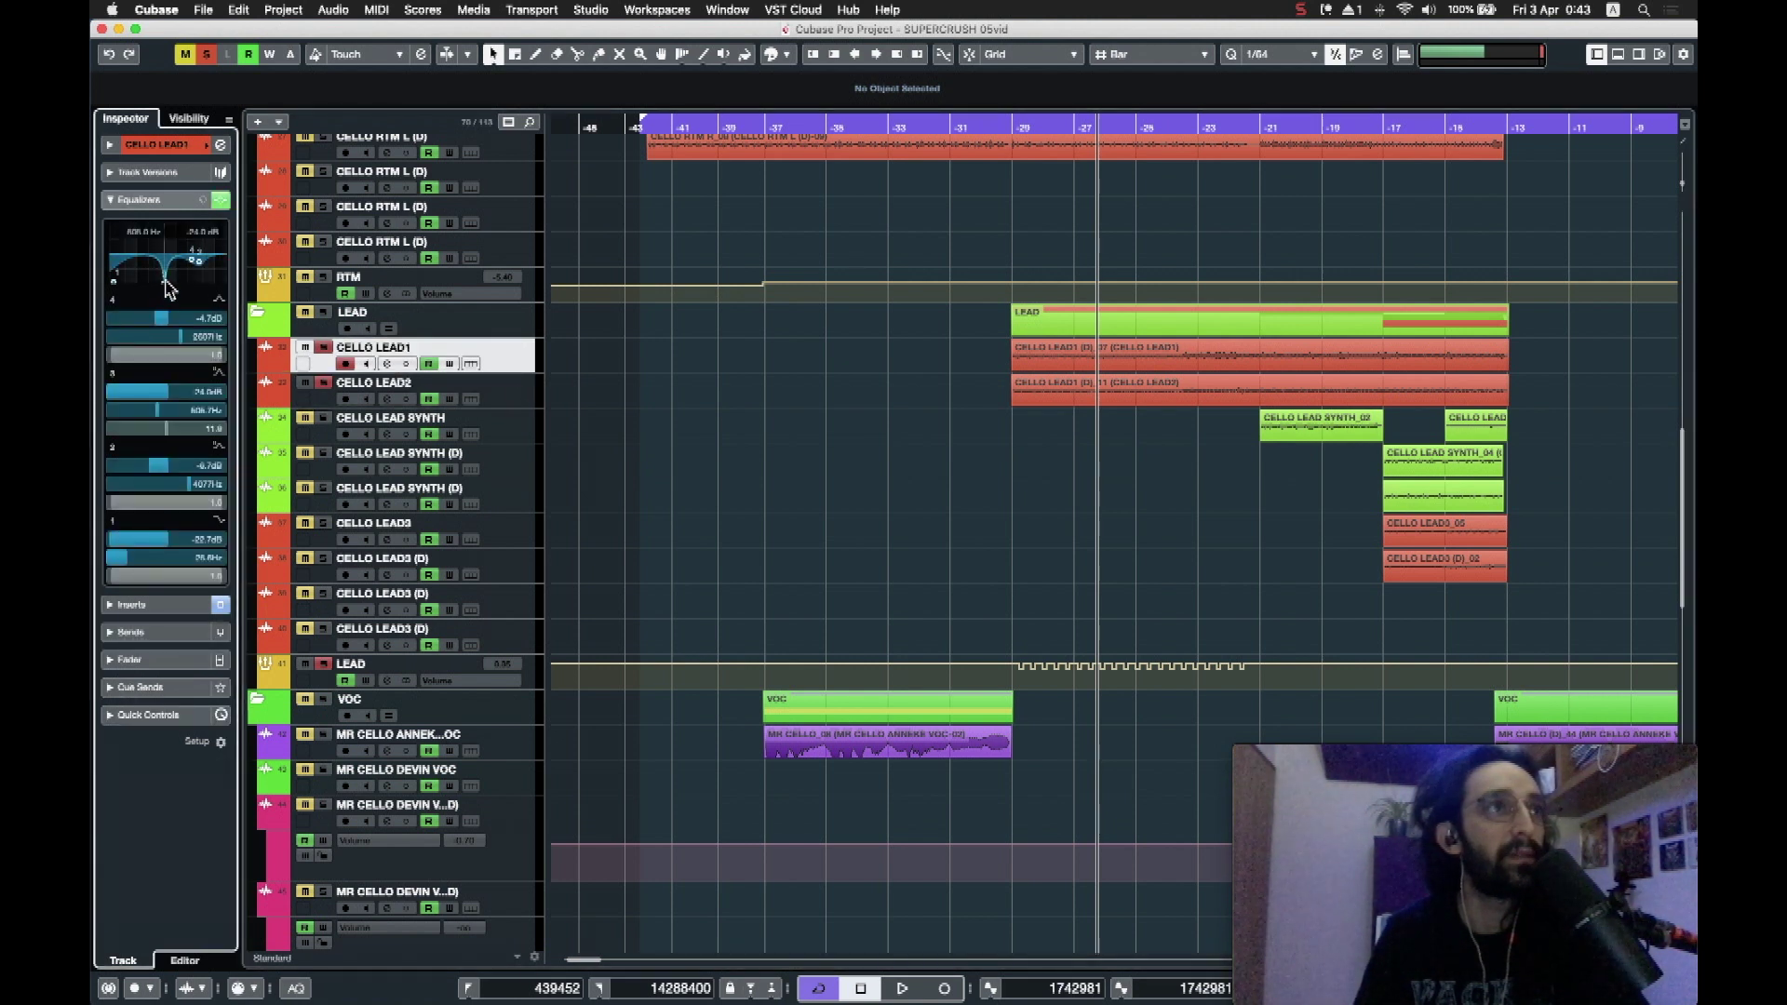
mouse_move(166, 290)
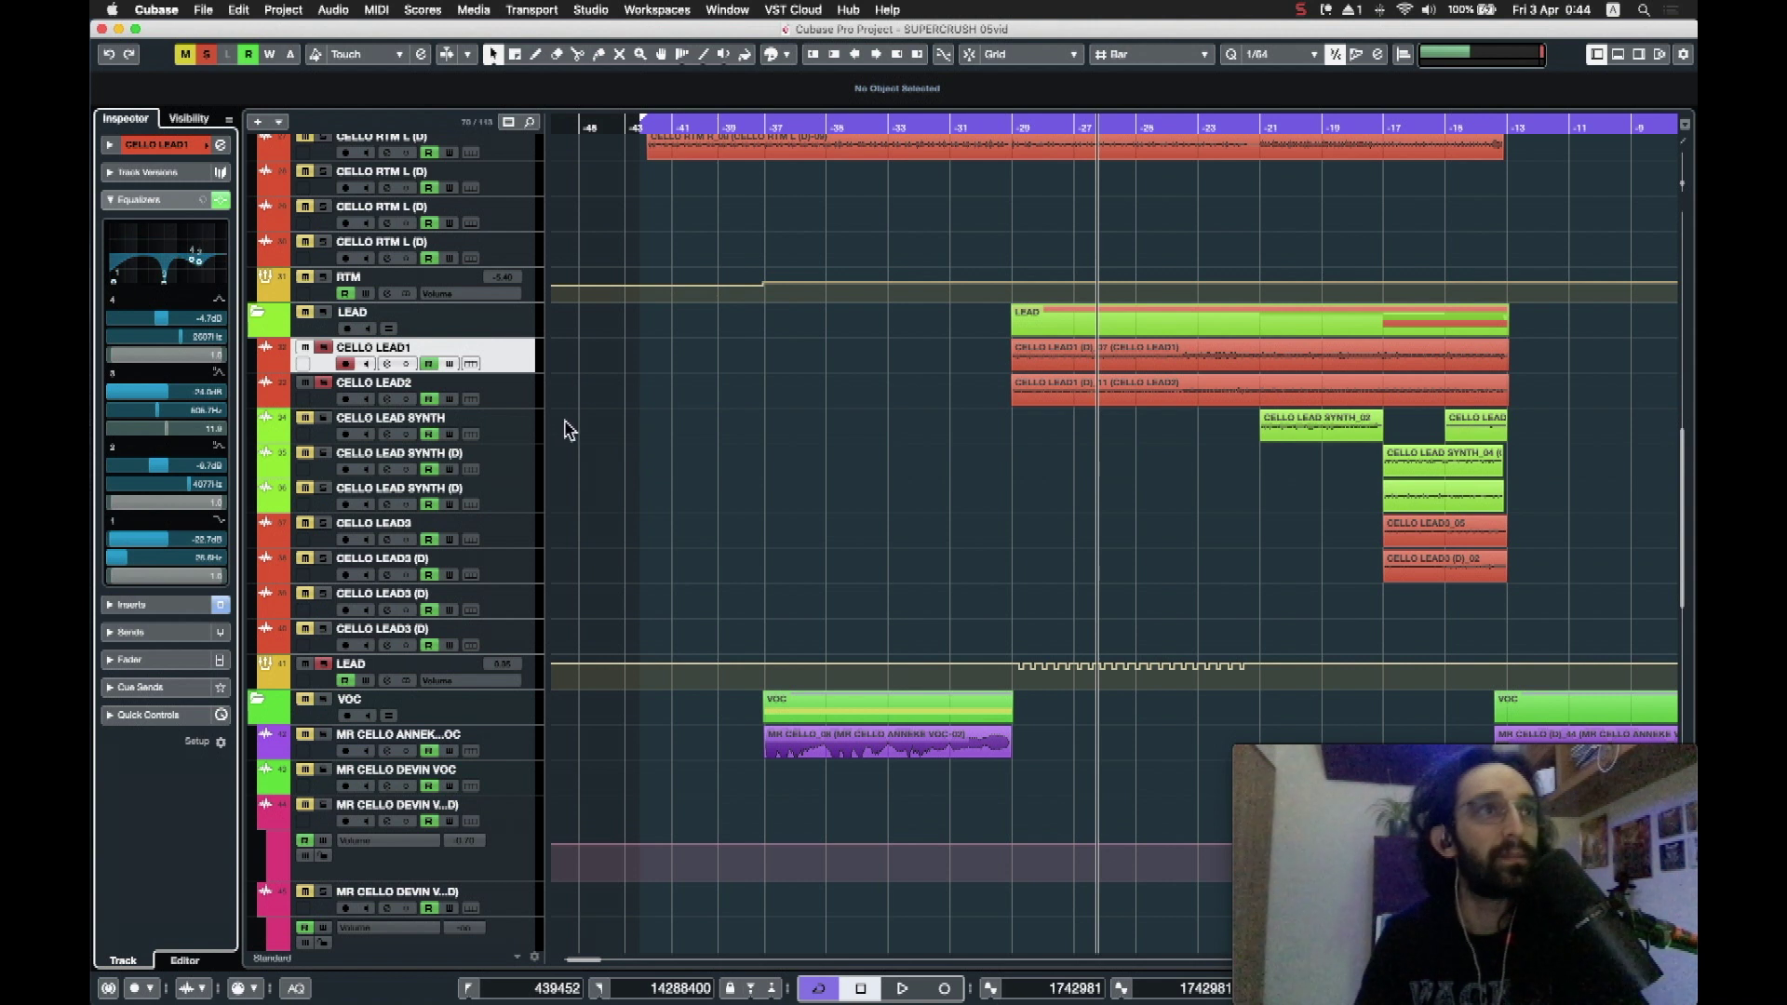
click(144, 200)
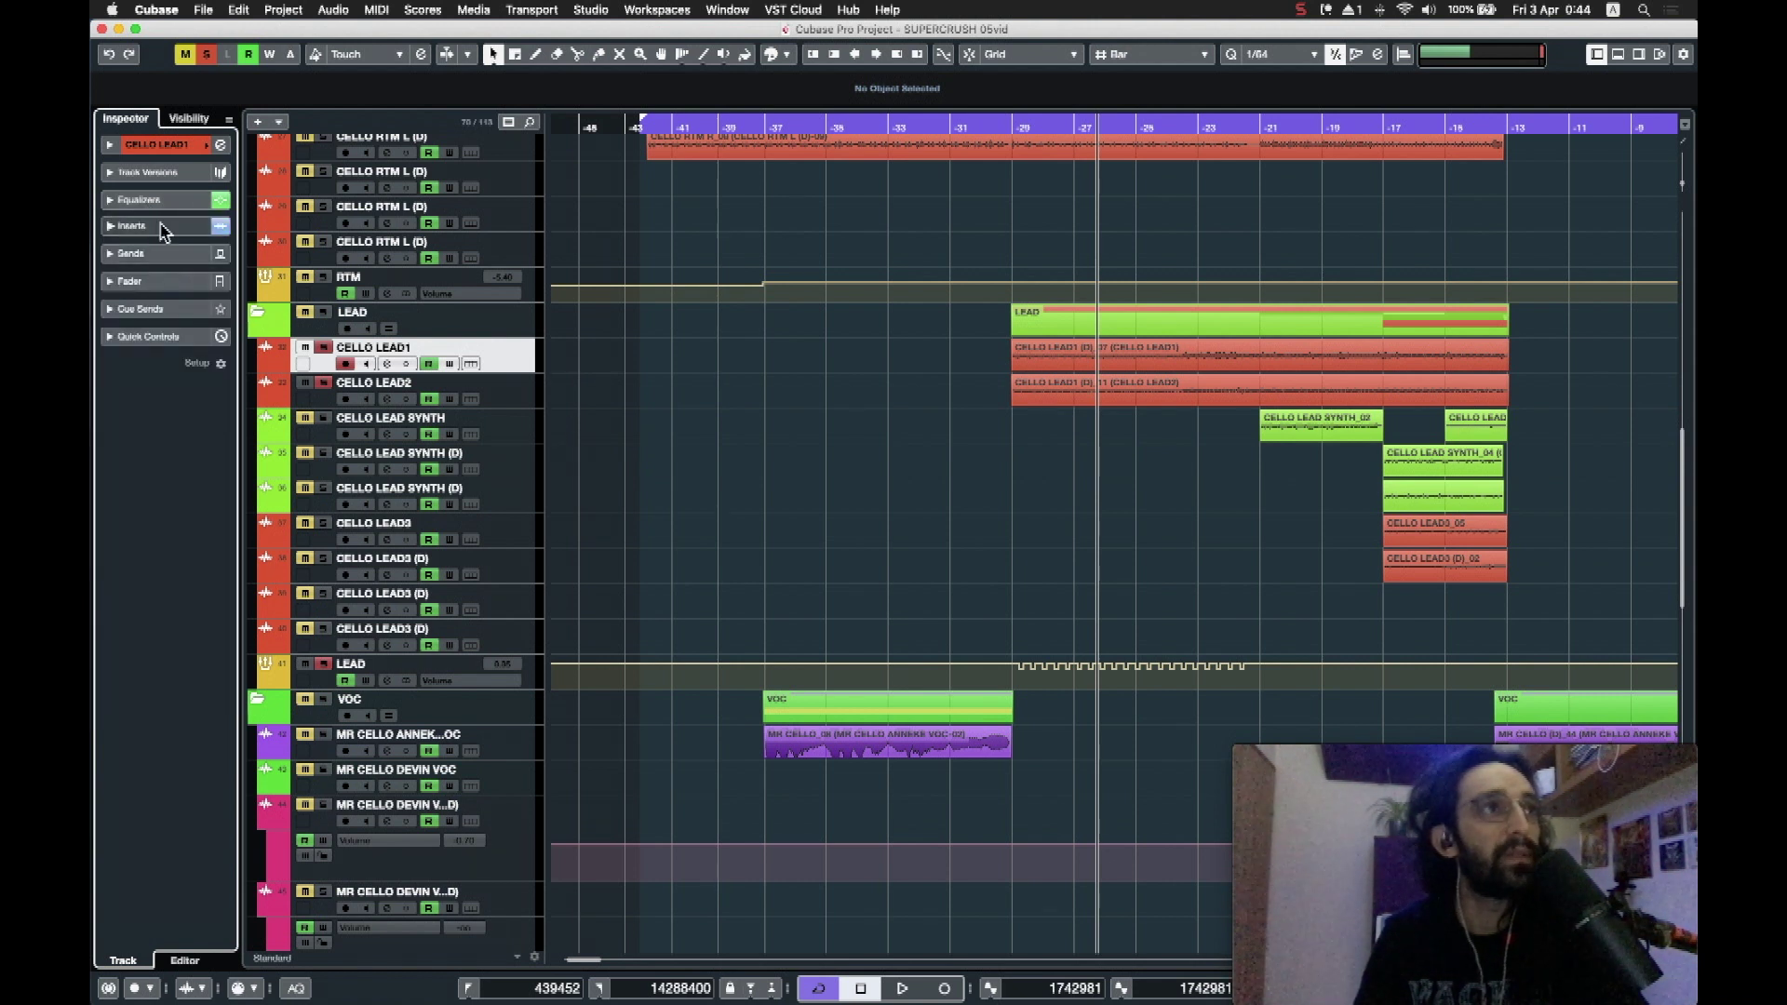
Step: Enable the StudioEQ insert on CELLO LEAD1, inspect its four-band curve, and close the plug-in
click(135, 226)
click(115, 283)
click(129, 282)
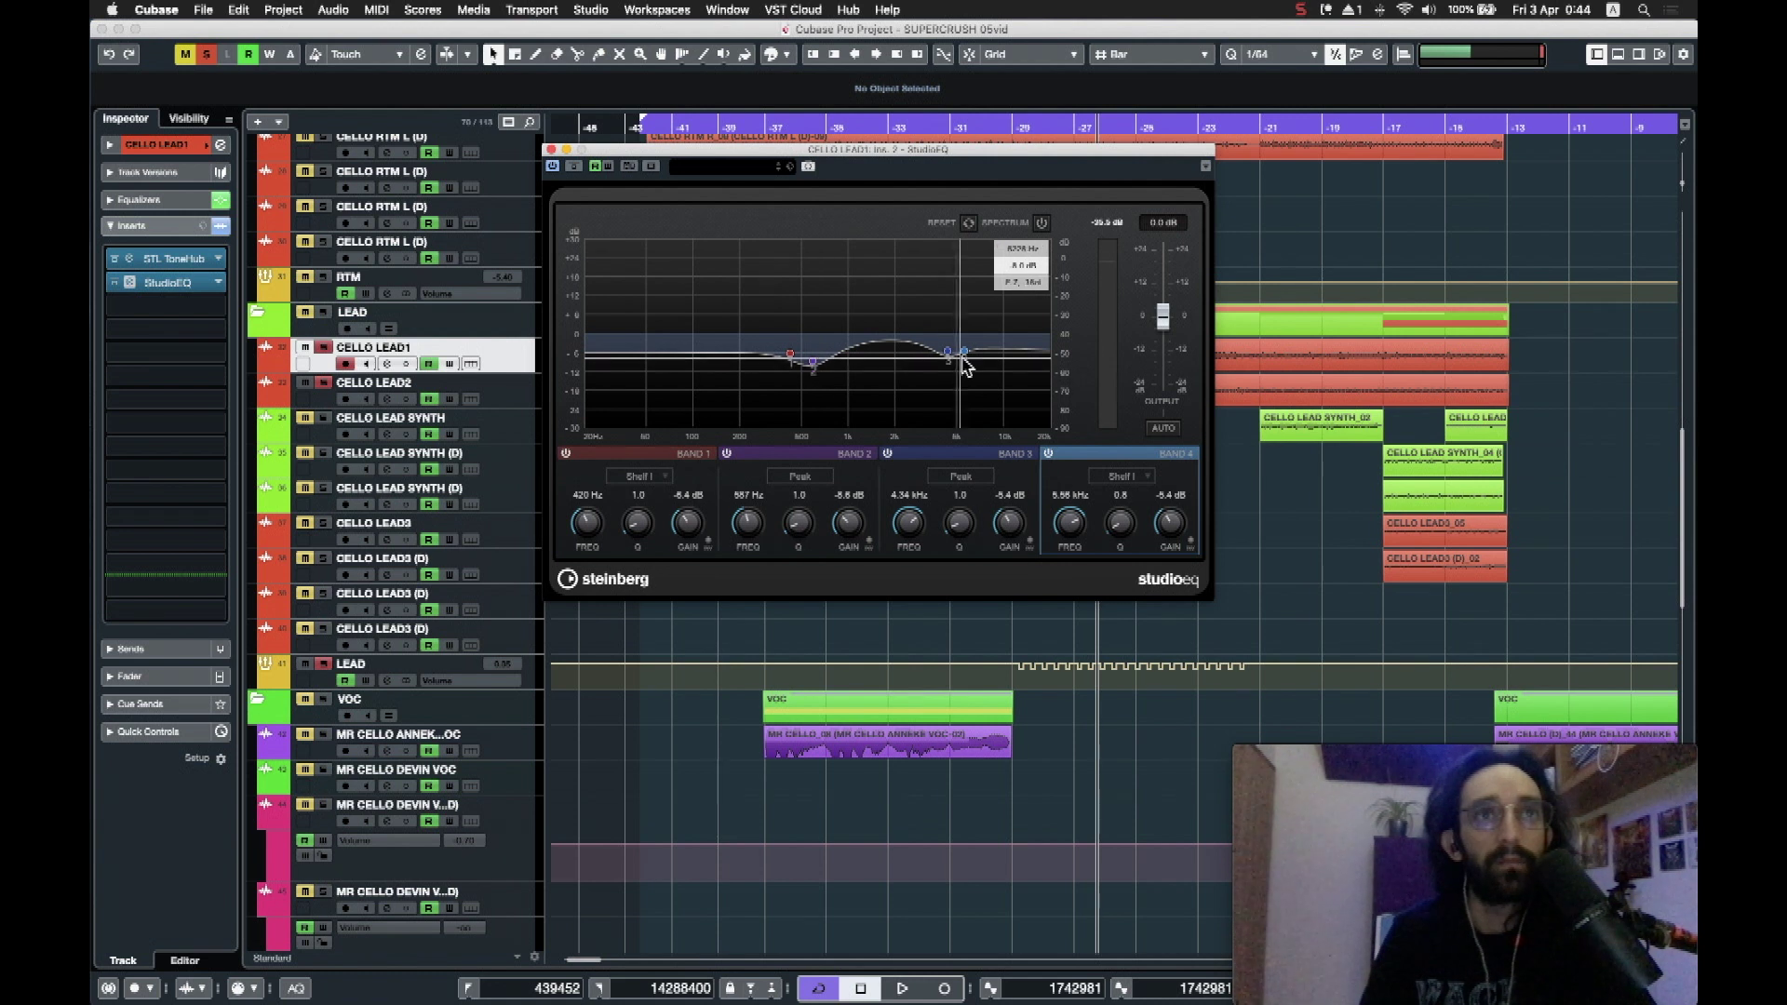
click(551, 150)
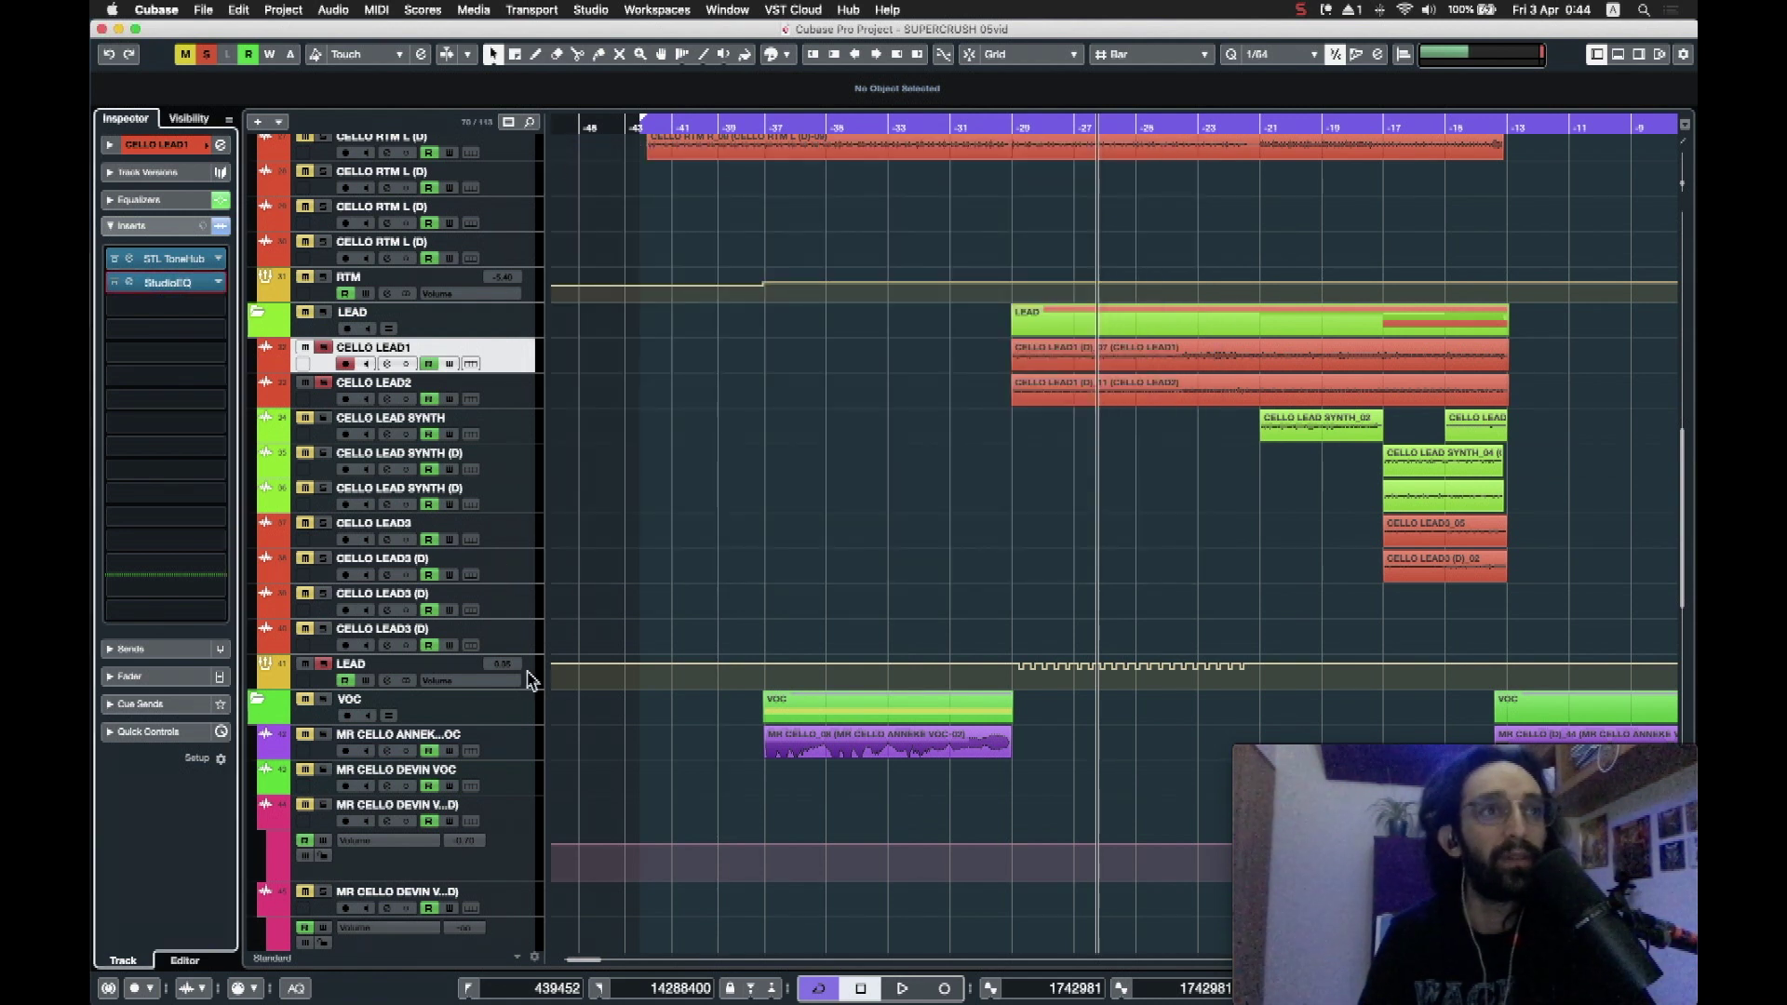
Step: Reactivate the sends on the LEAD group channel and display its insert chain
click(529, 679)
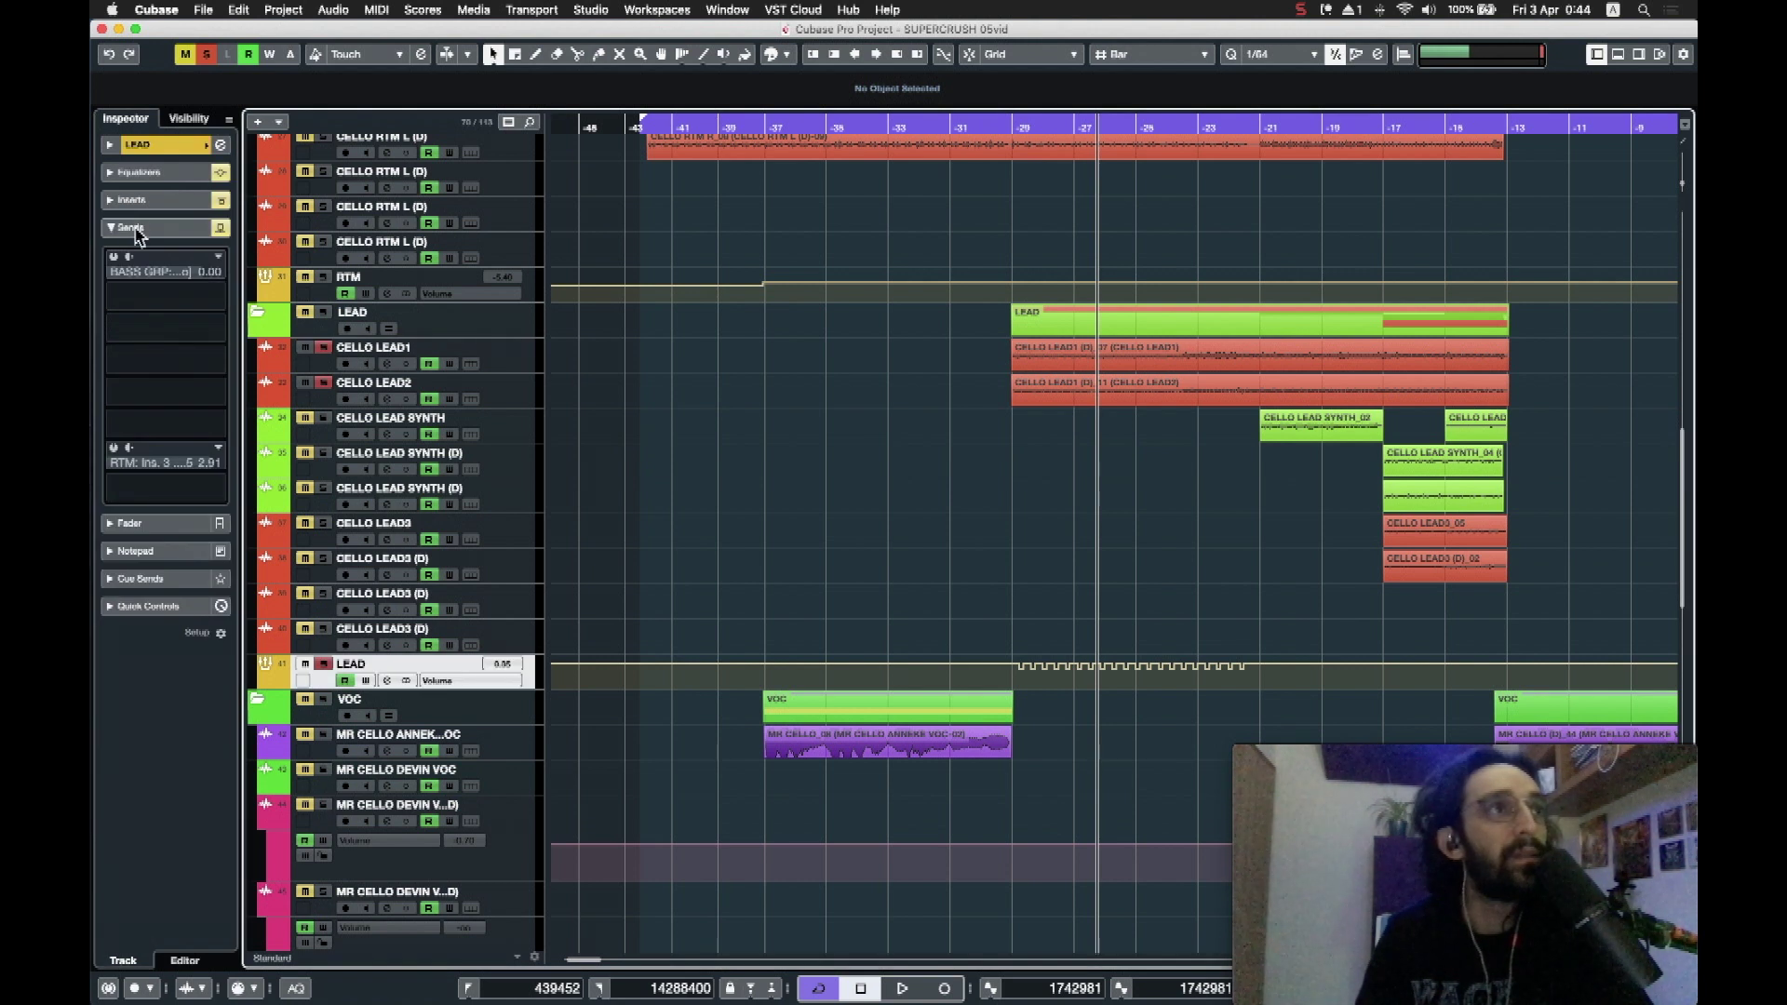
click(222, 229)
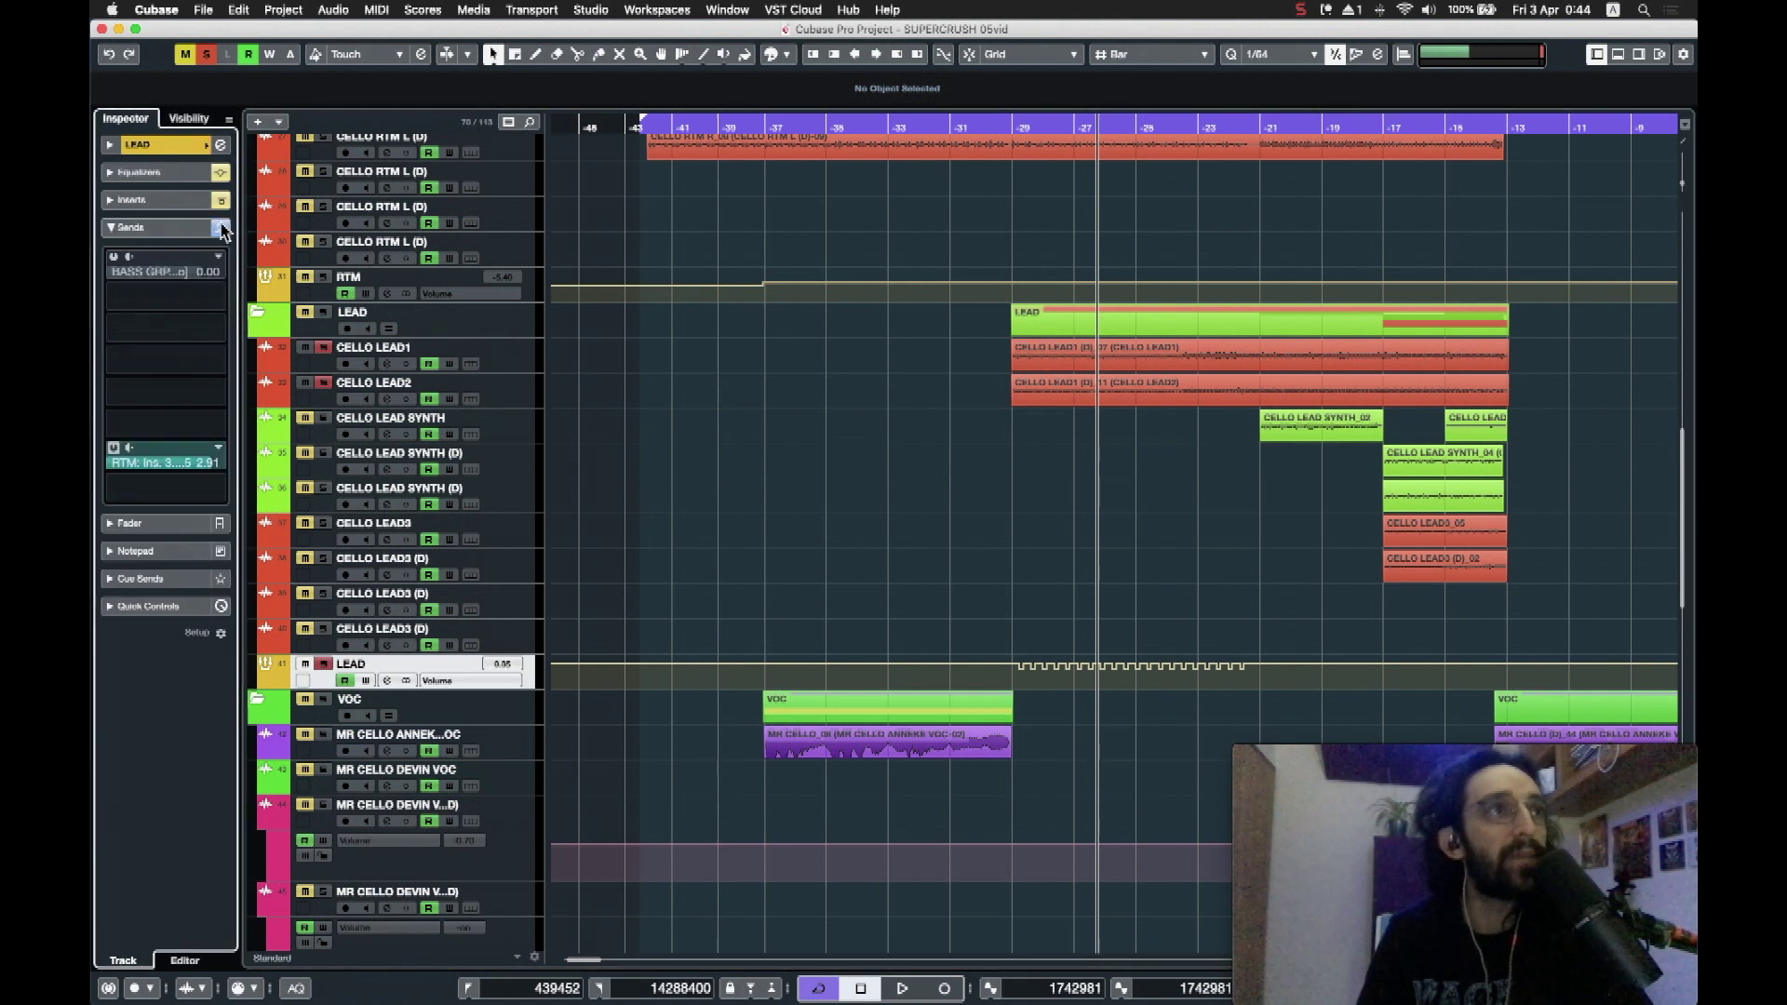
click(160, 201)
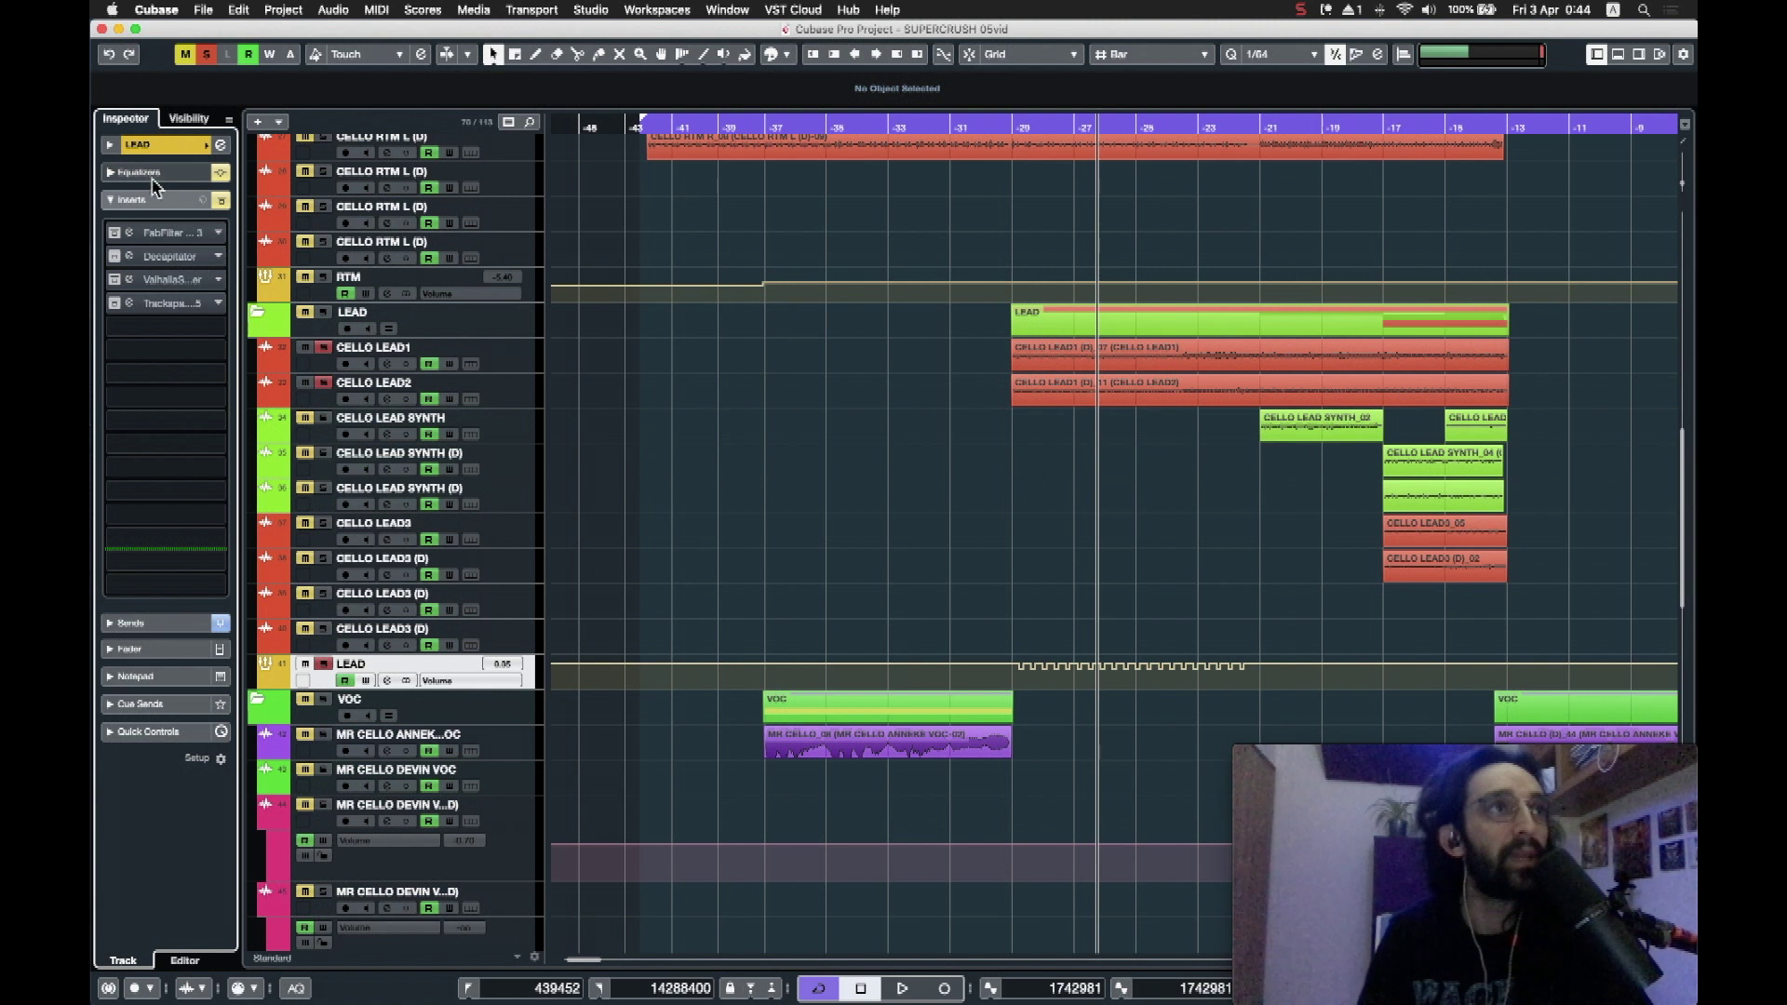
Step: Enable only the FabFilter Pro-Q 3 insert on the LEAD group and inspect its EQ bands
click(1018, 127)
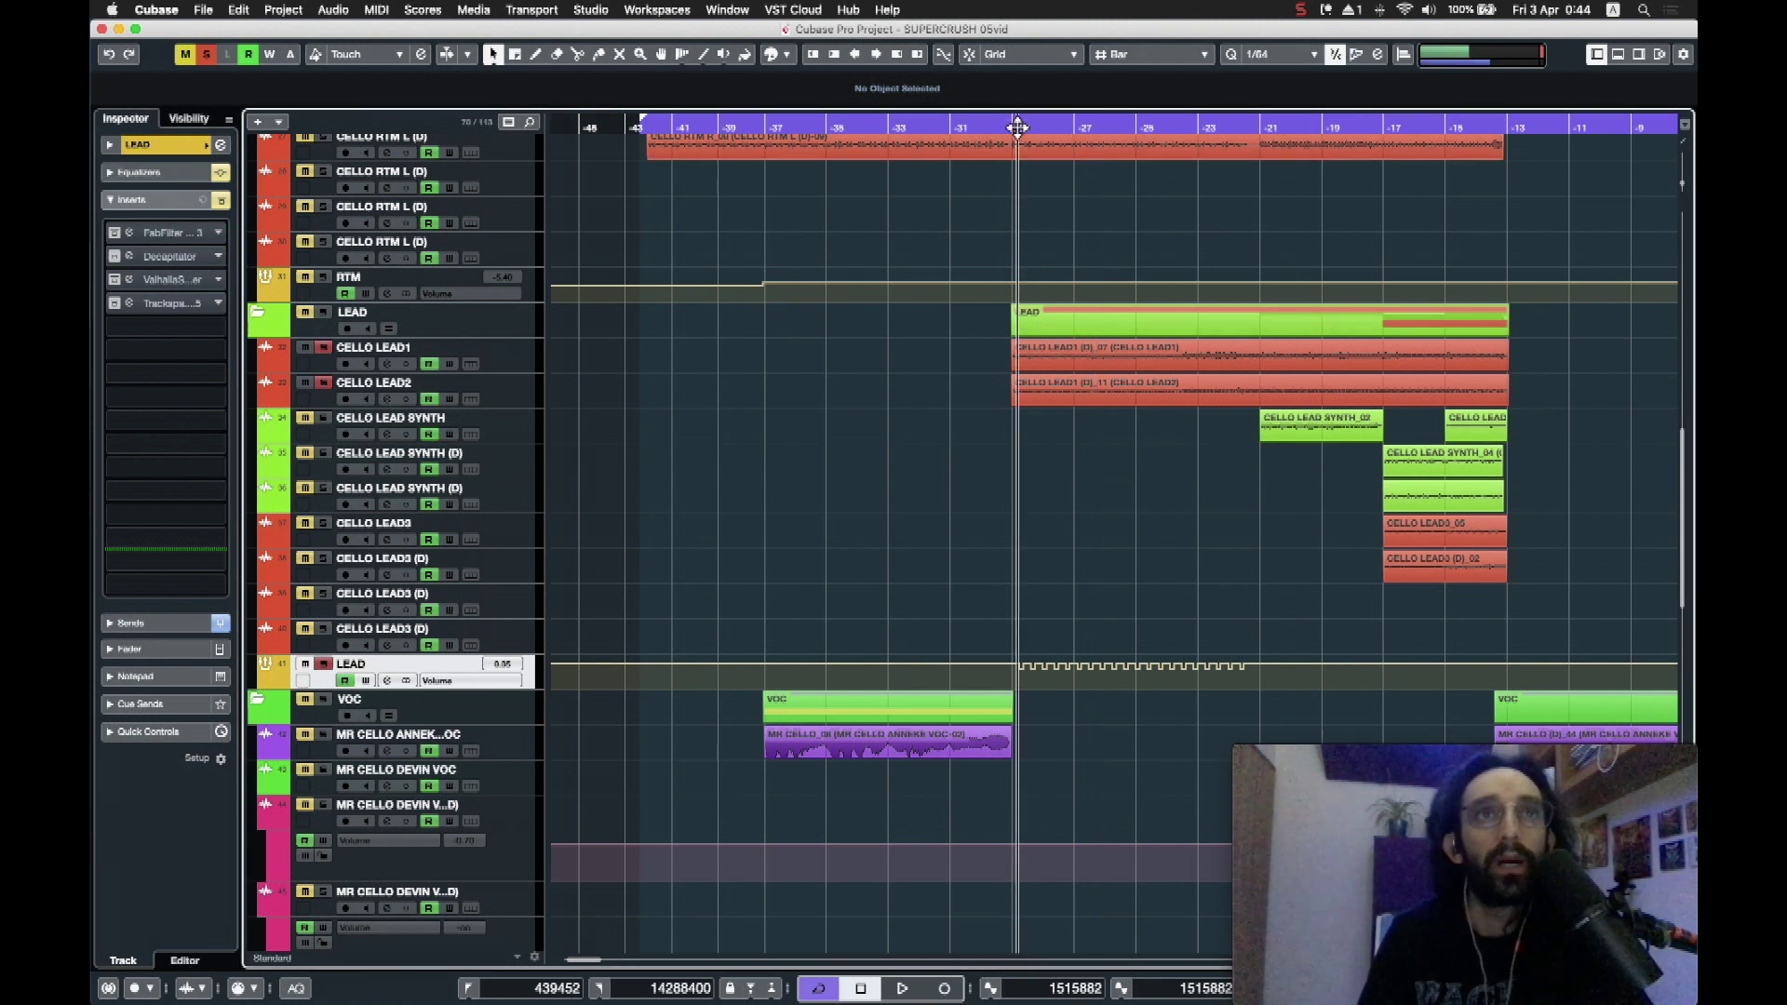
click(129, 260)
click(128, 235)
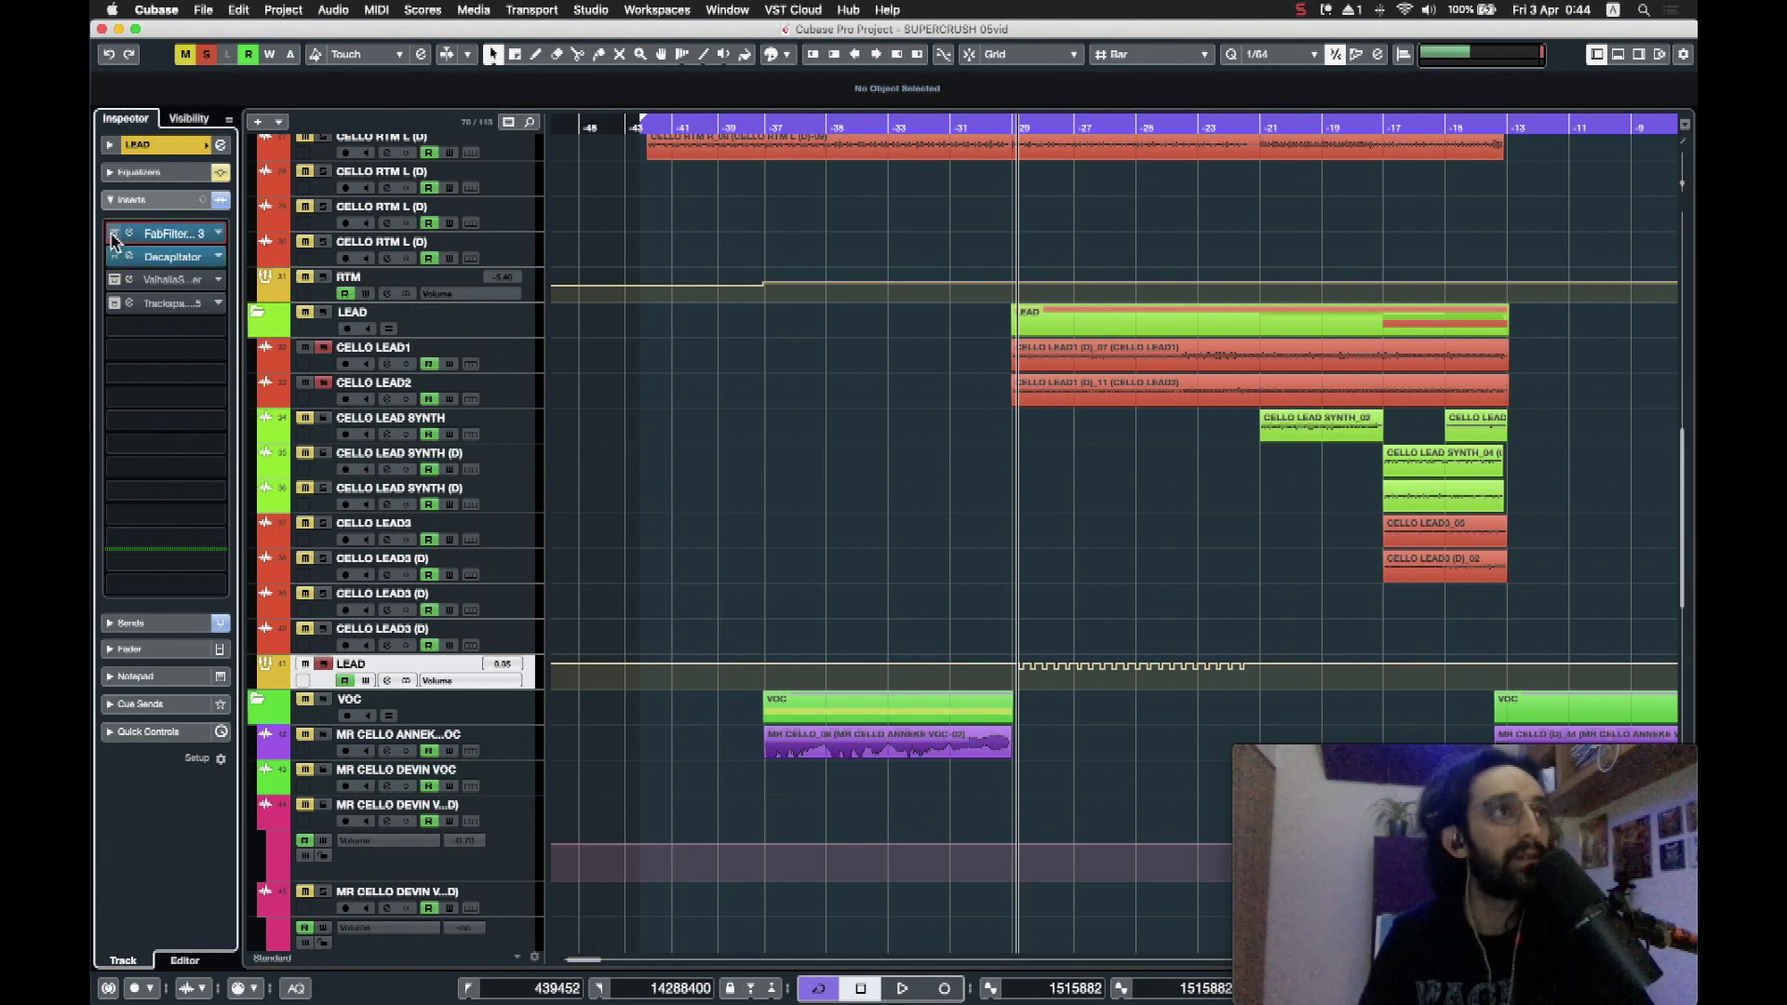
click(129, 234)
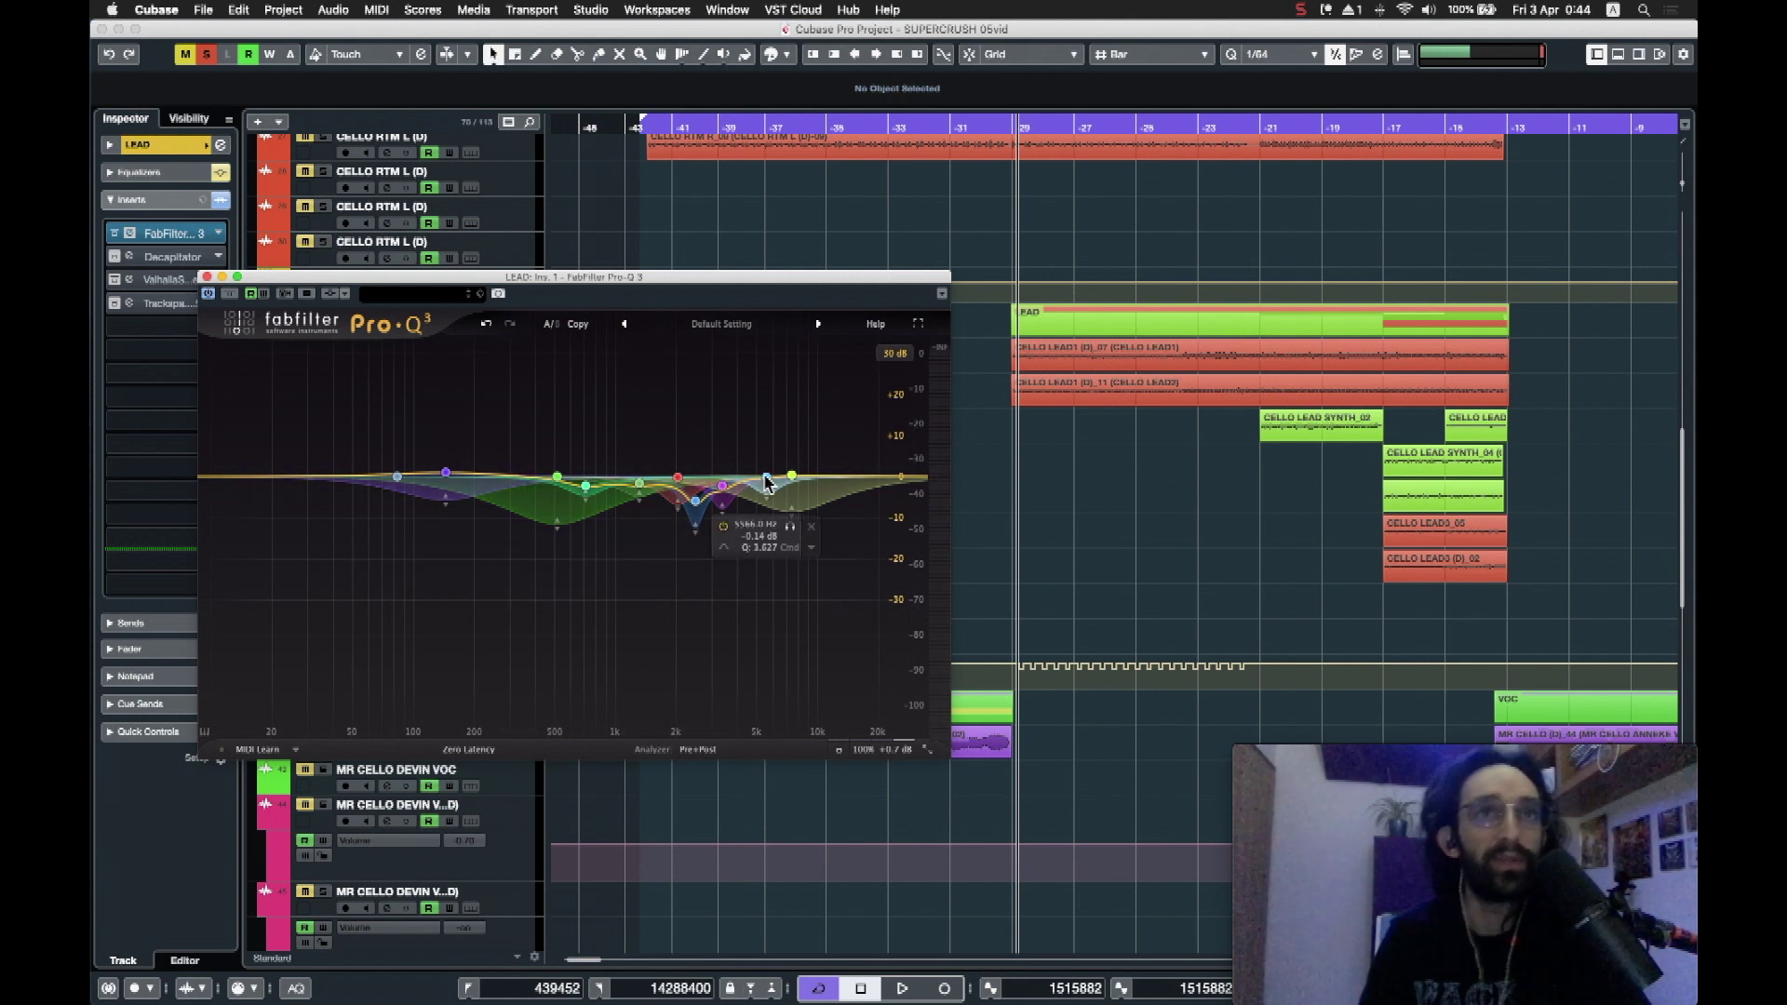
Step: Play the soloed lead cellos from their clips' start, comparing the sound with Pro-Q 3 bypassed and active, and stop playback
click(1007, 127)
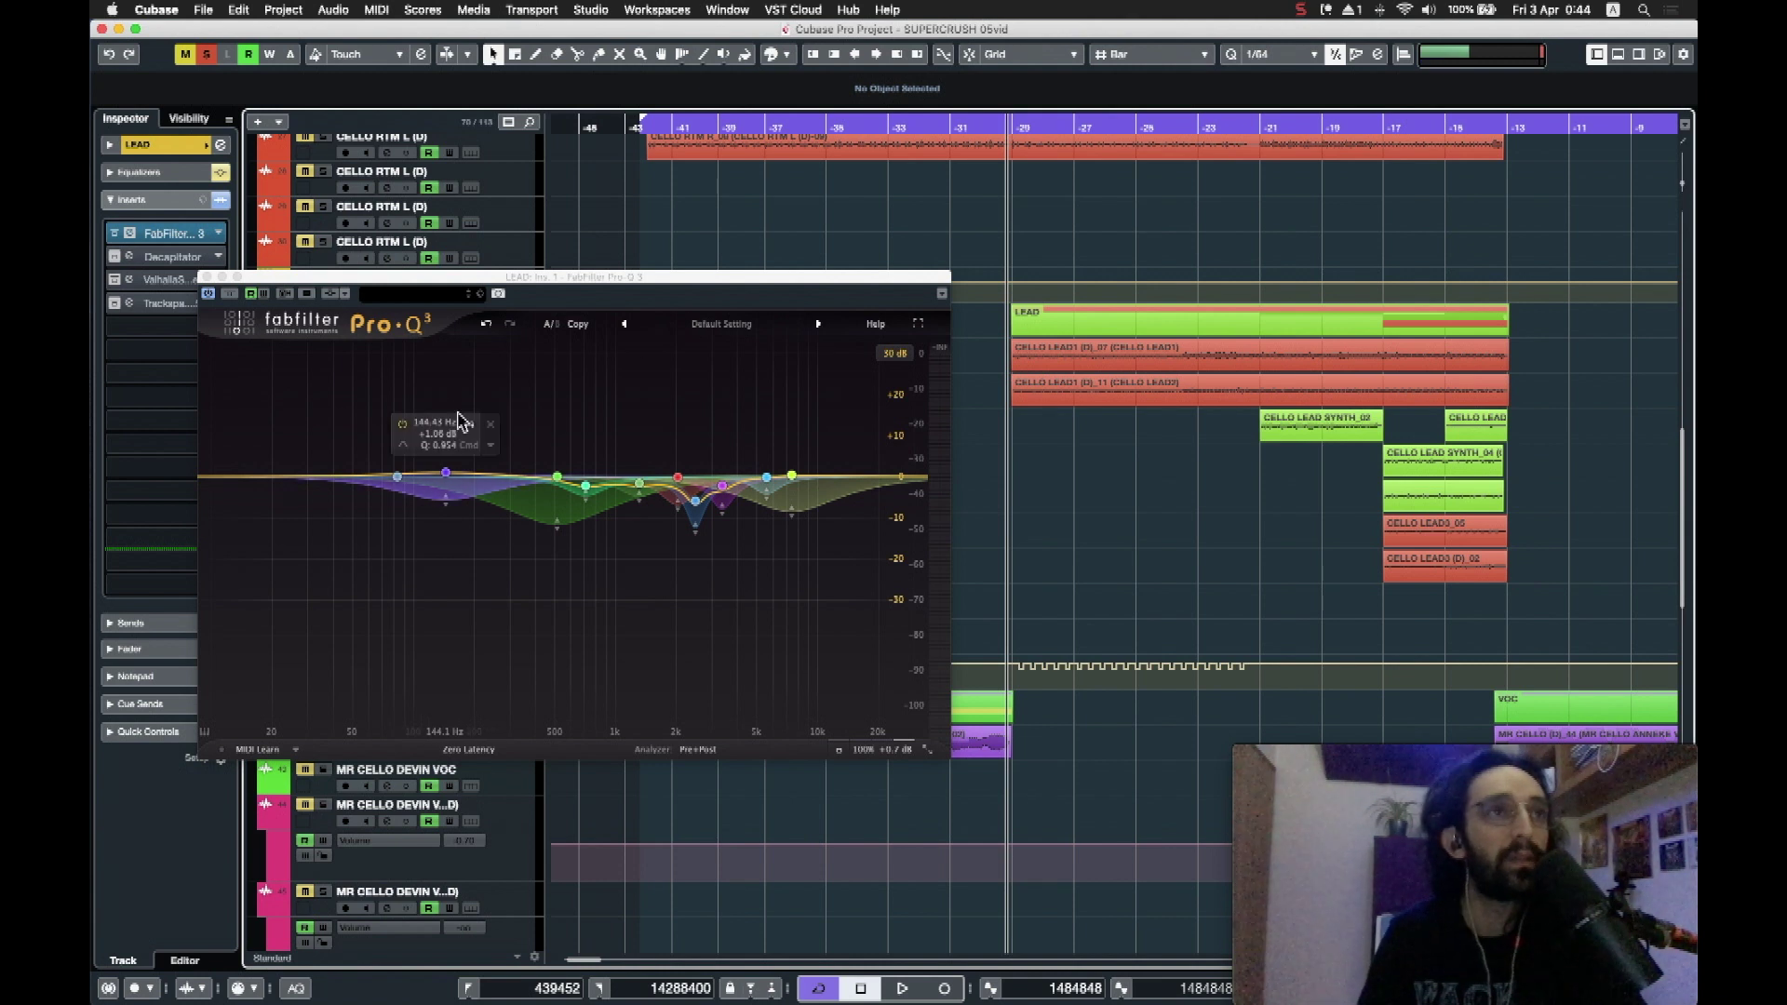
key(space)
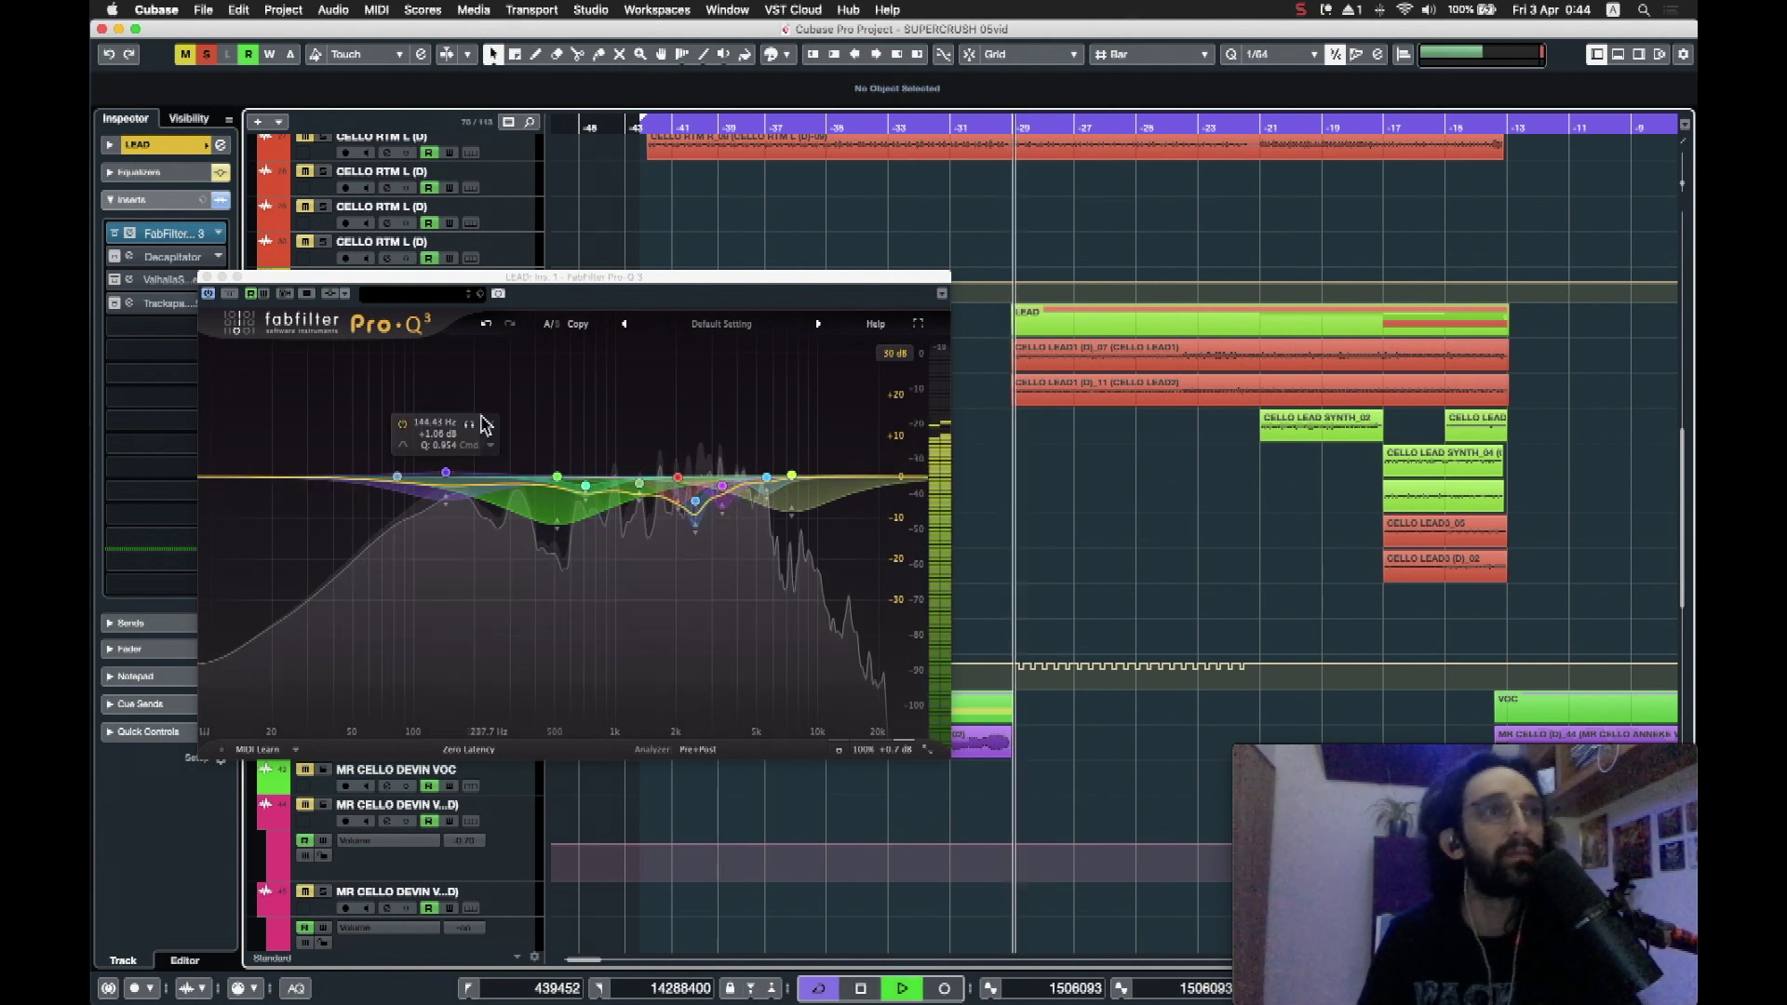
click(118, 237)
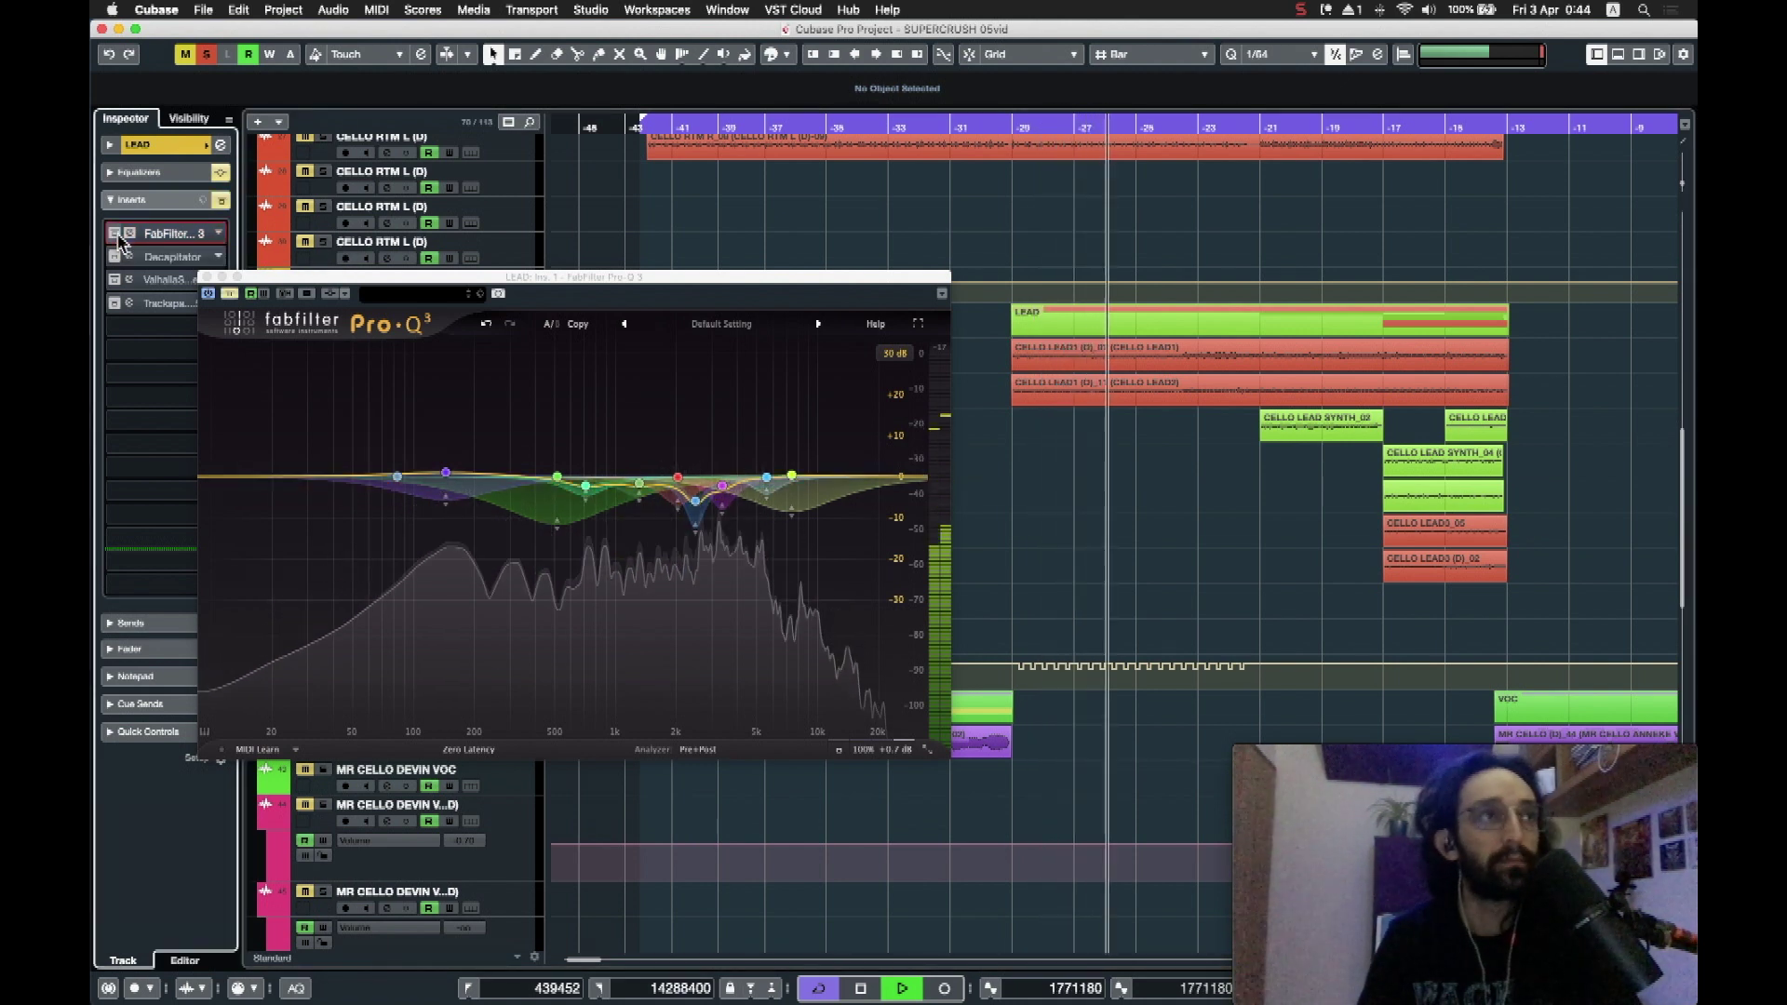
click(118, 237)
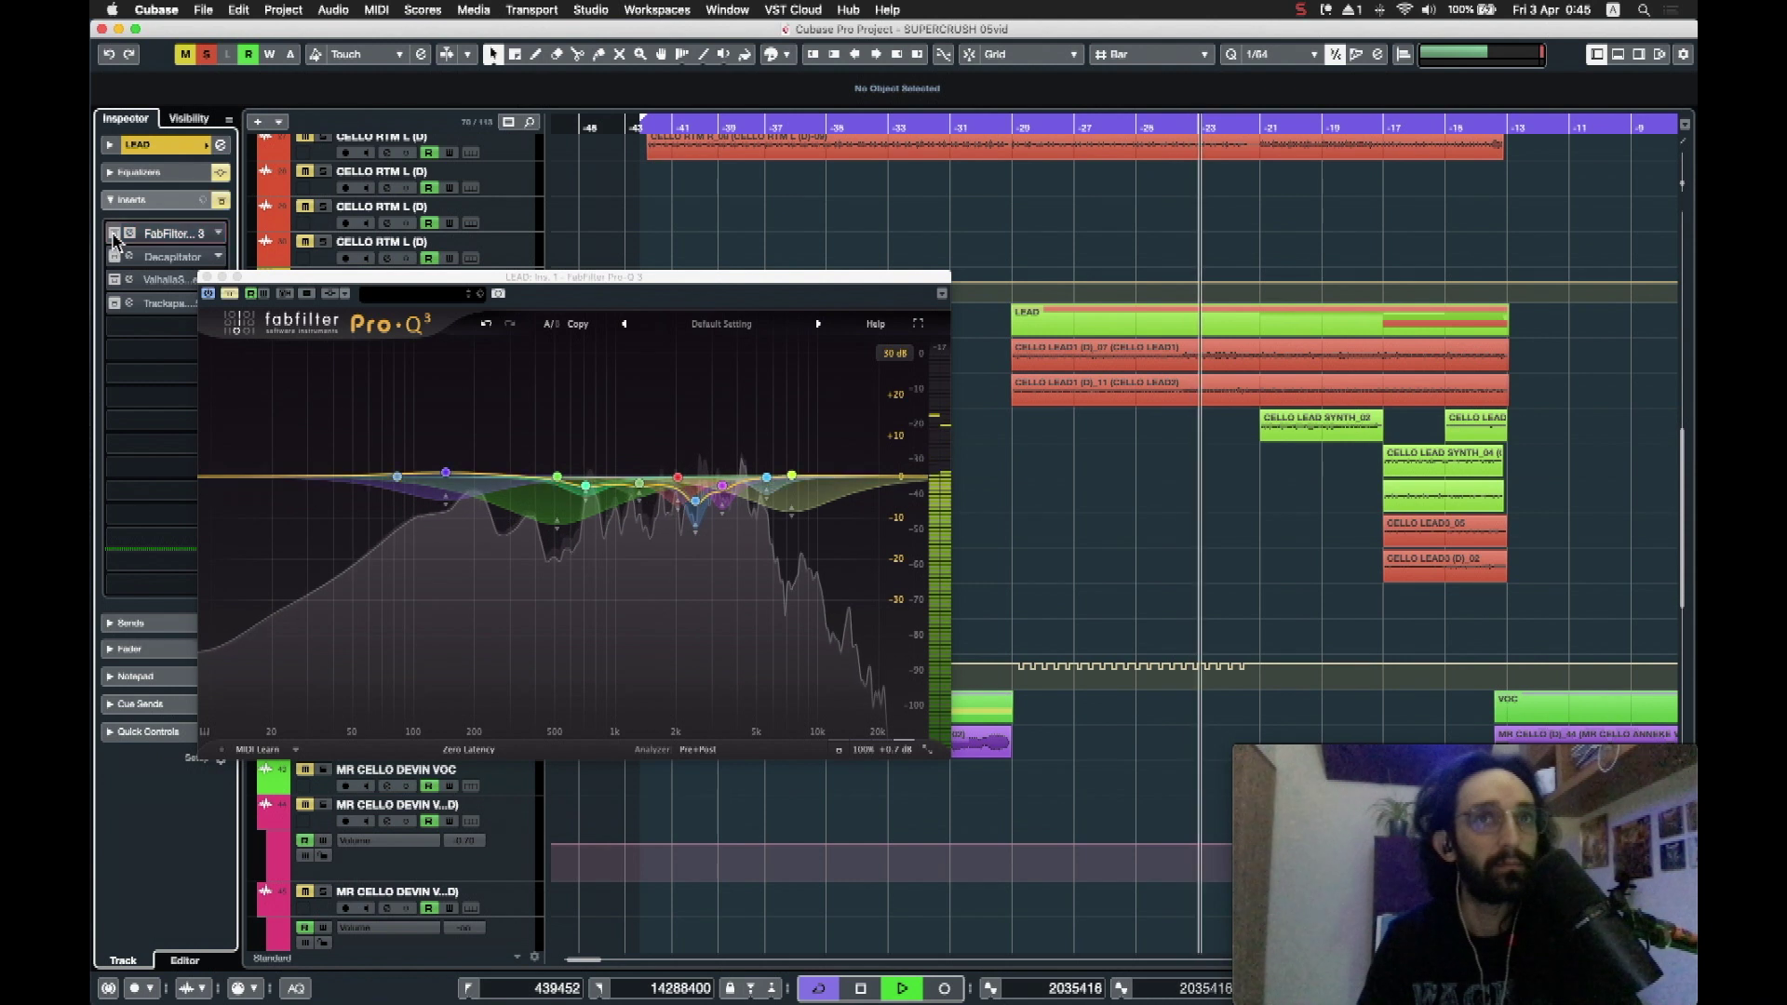
click(118, 238)
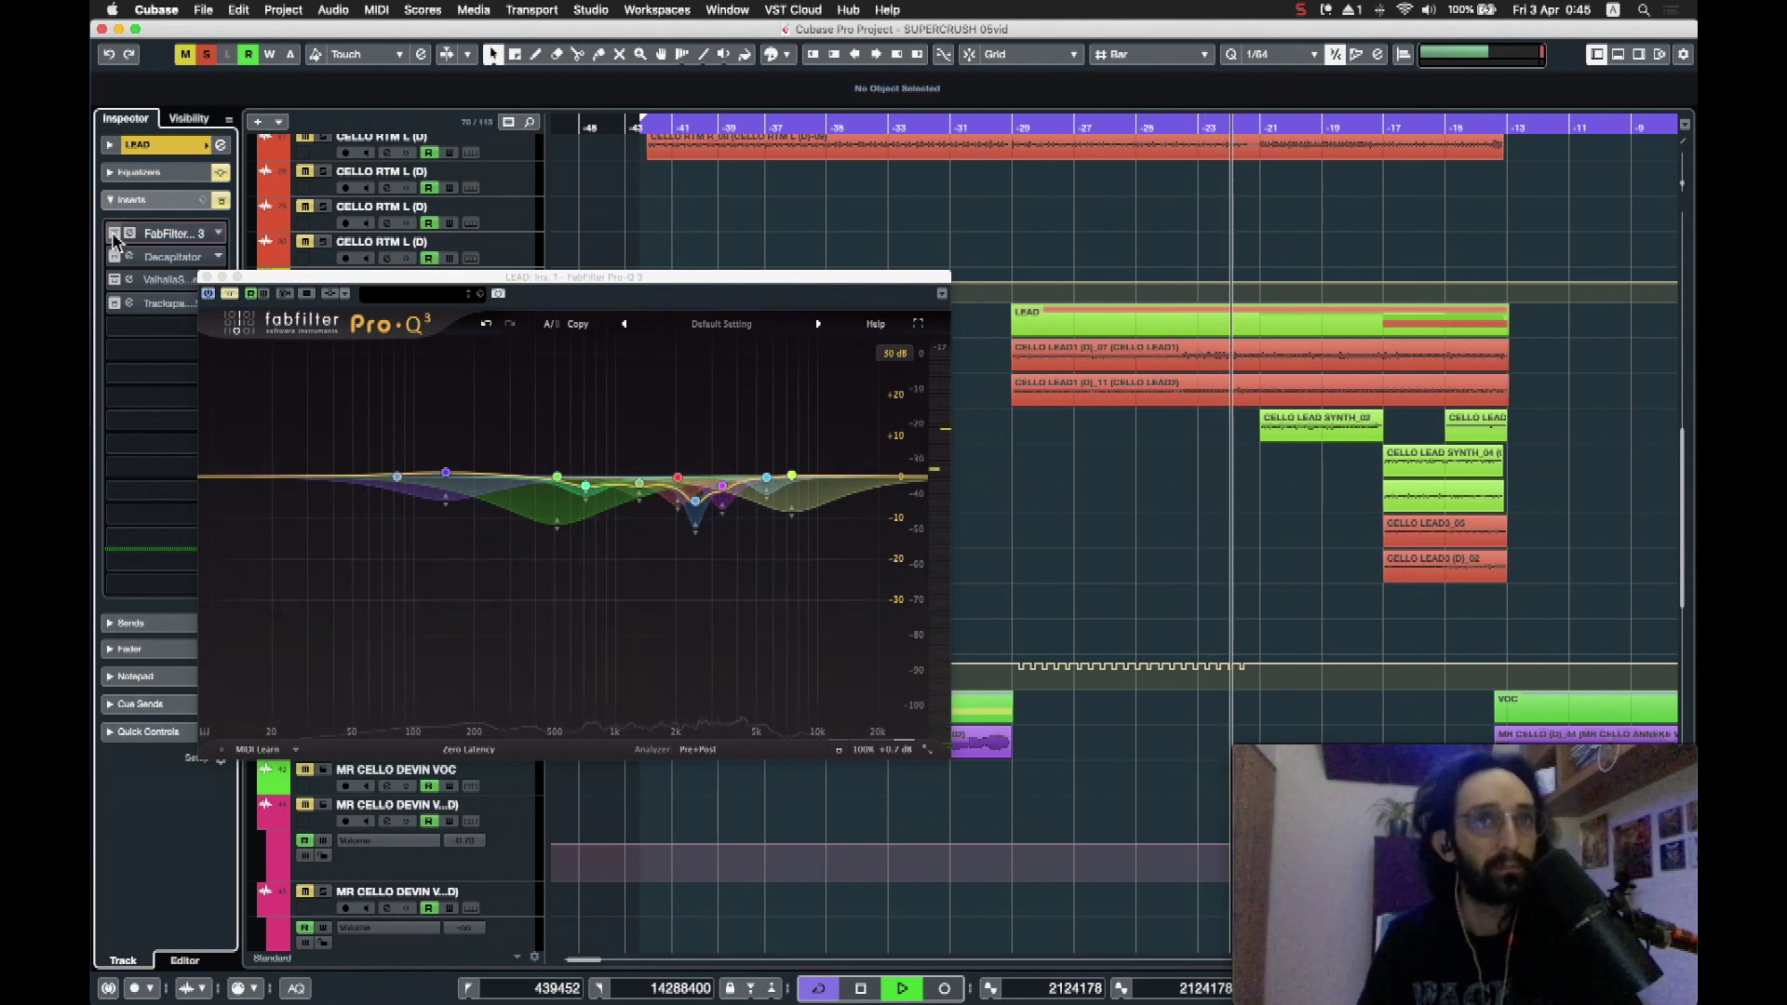
click(115, 238)
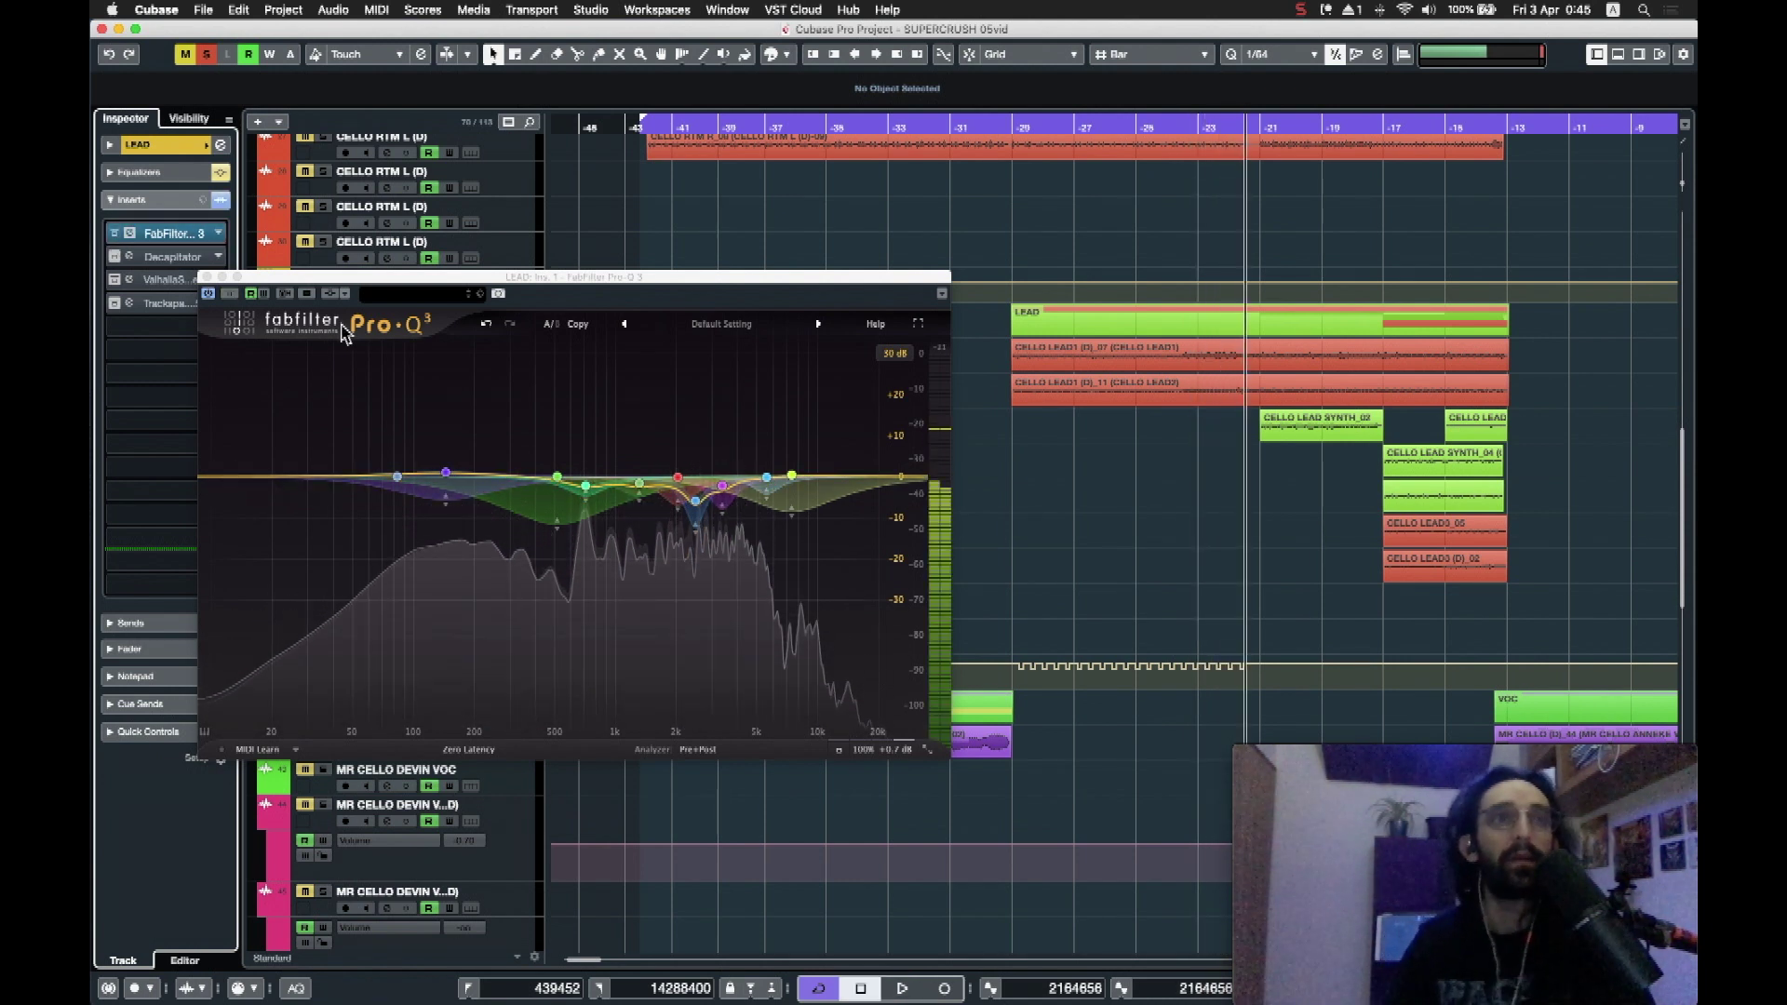
Step: Close FabFilter Pro-Q 3 and enable the Decapitator insert on the LEAD group
drag(311, 278, 643, 339)
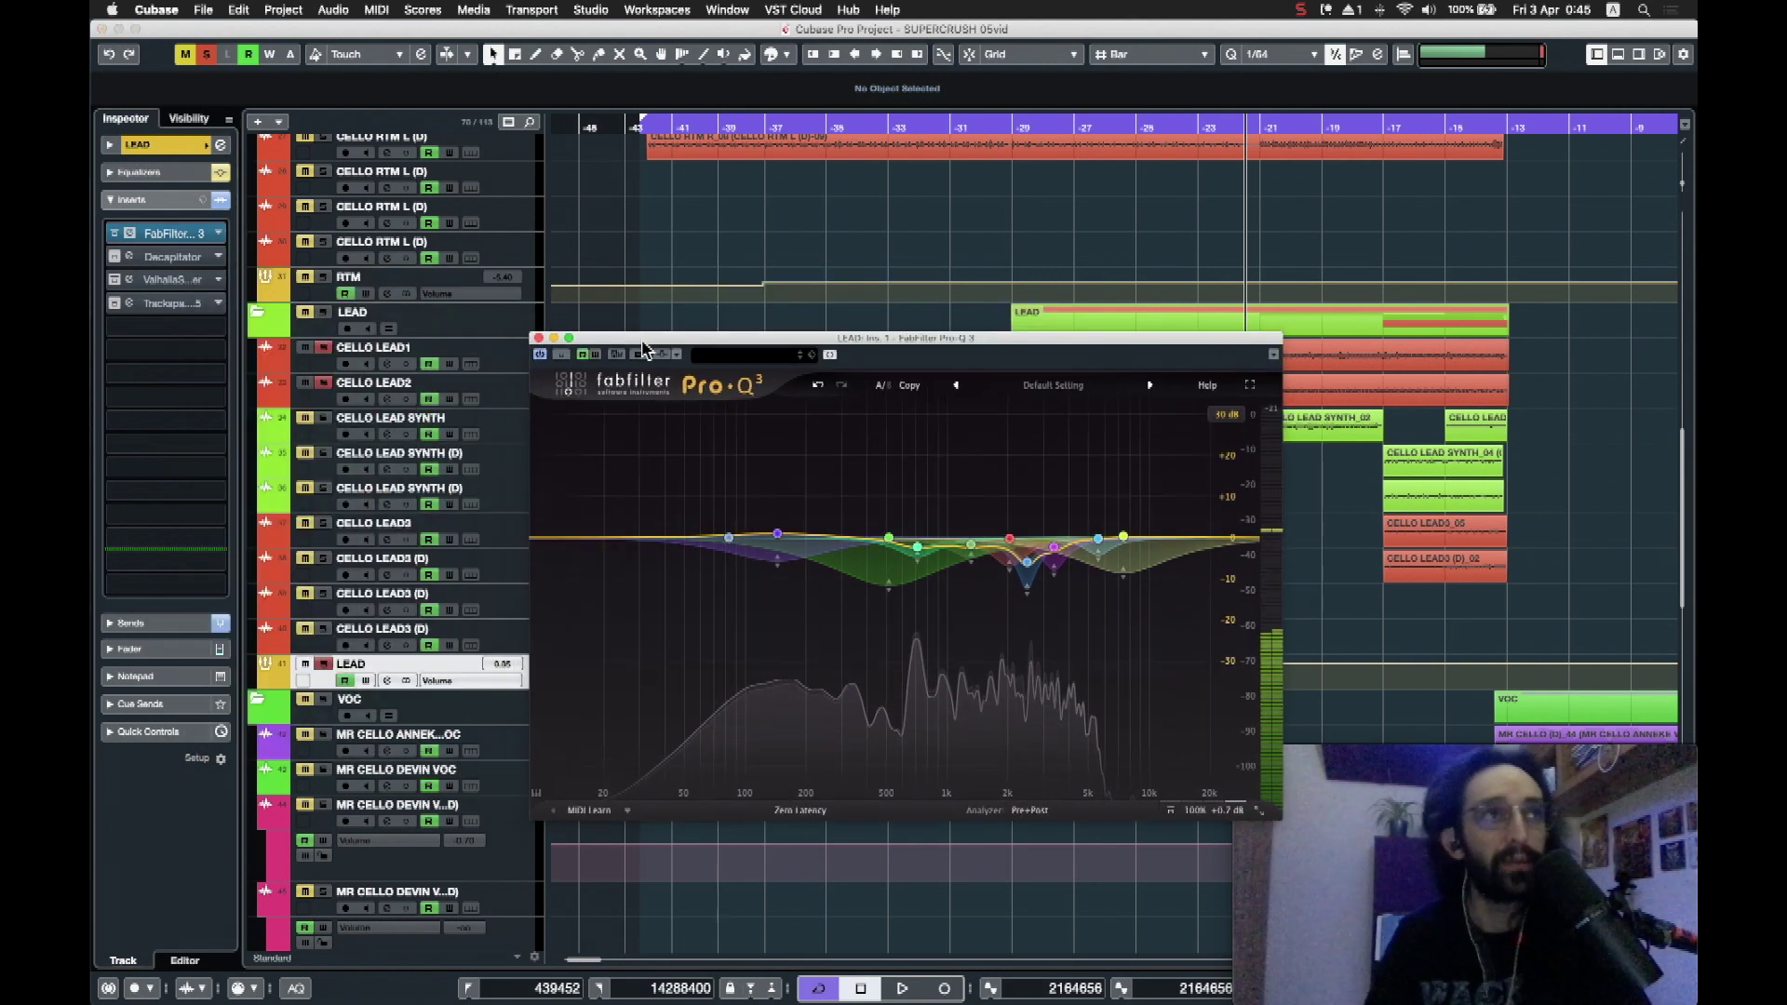
click(538, 339)
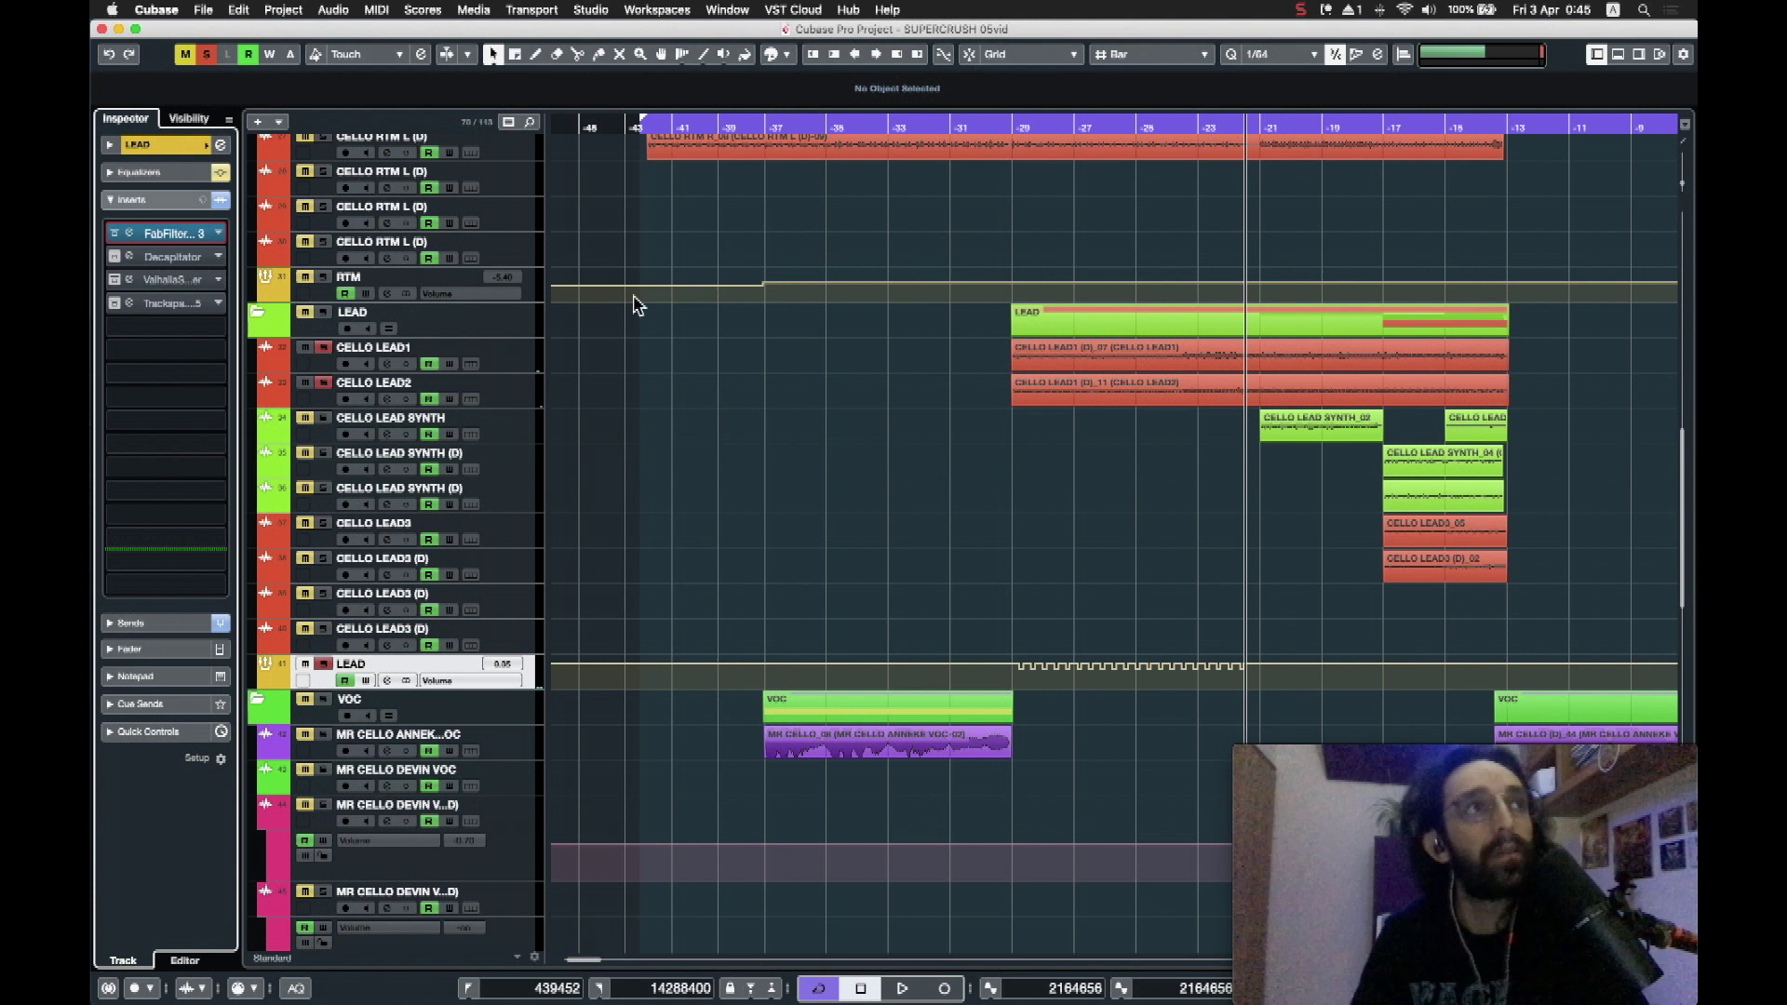
click(130, 259)
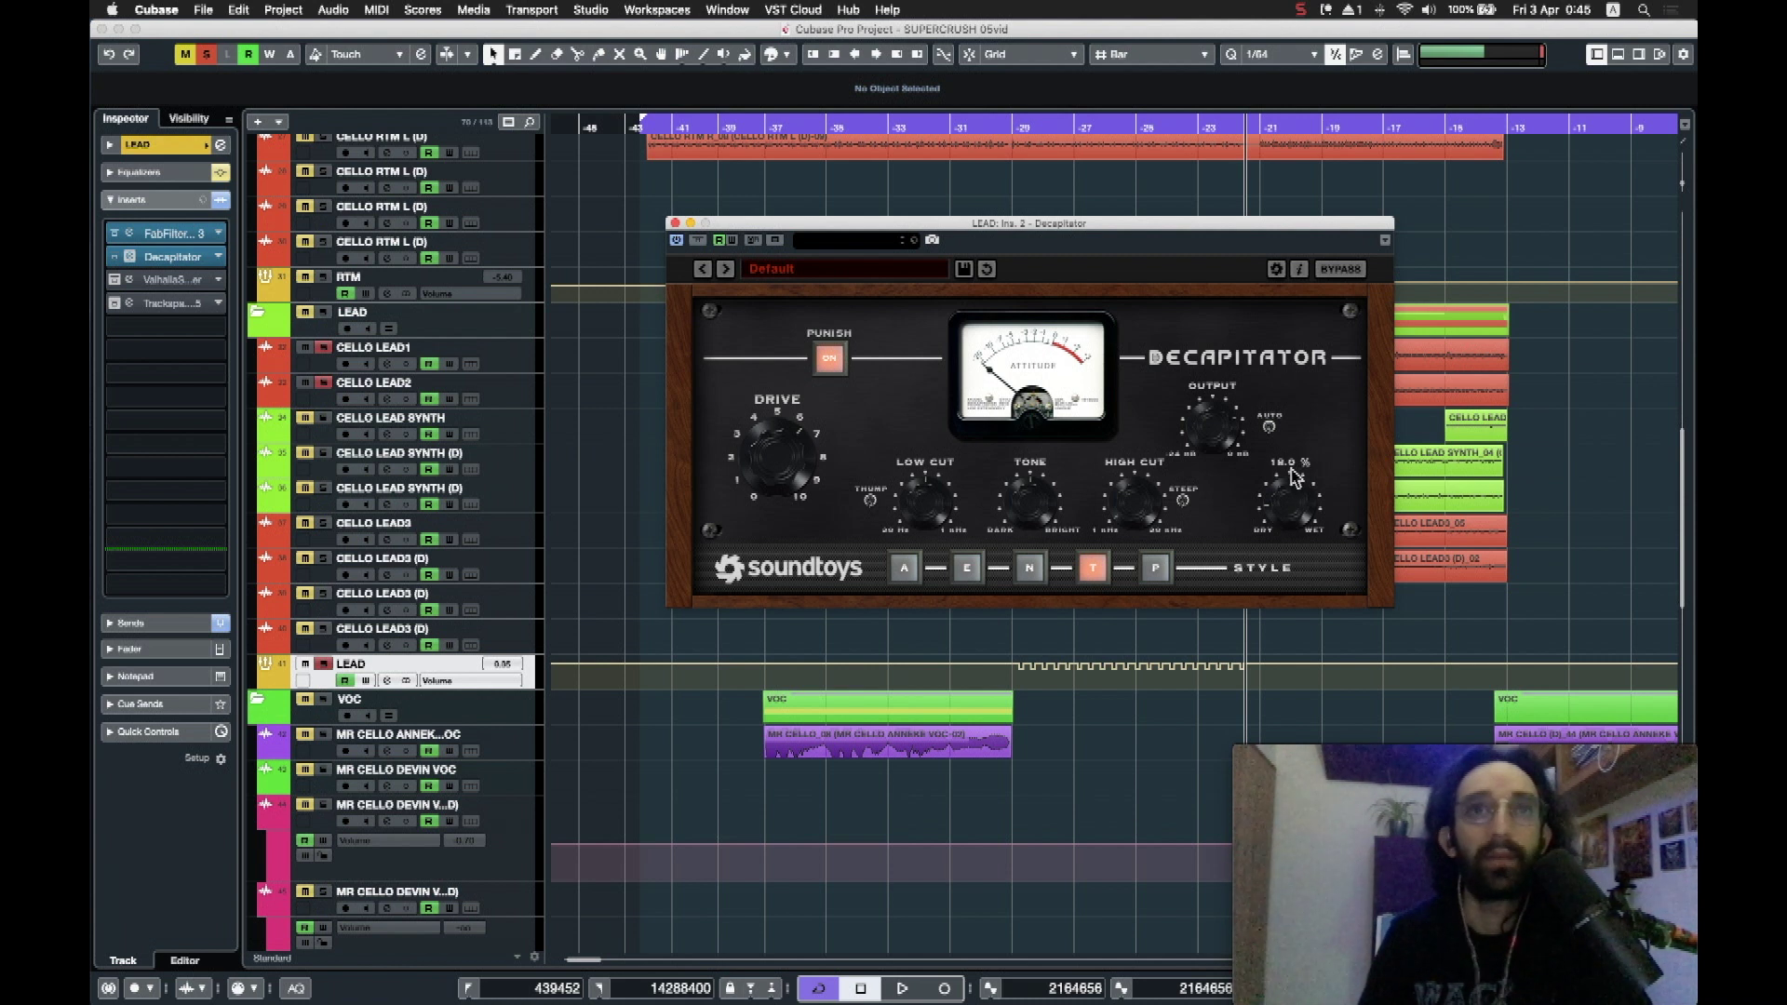
Step: Play the lead cellos from their clips' start, comparing Decapitator bypassed and active, and stop playback and close the plug-in
click(1021, 126)
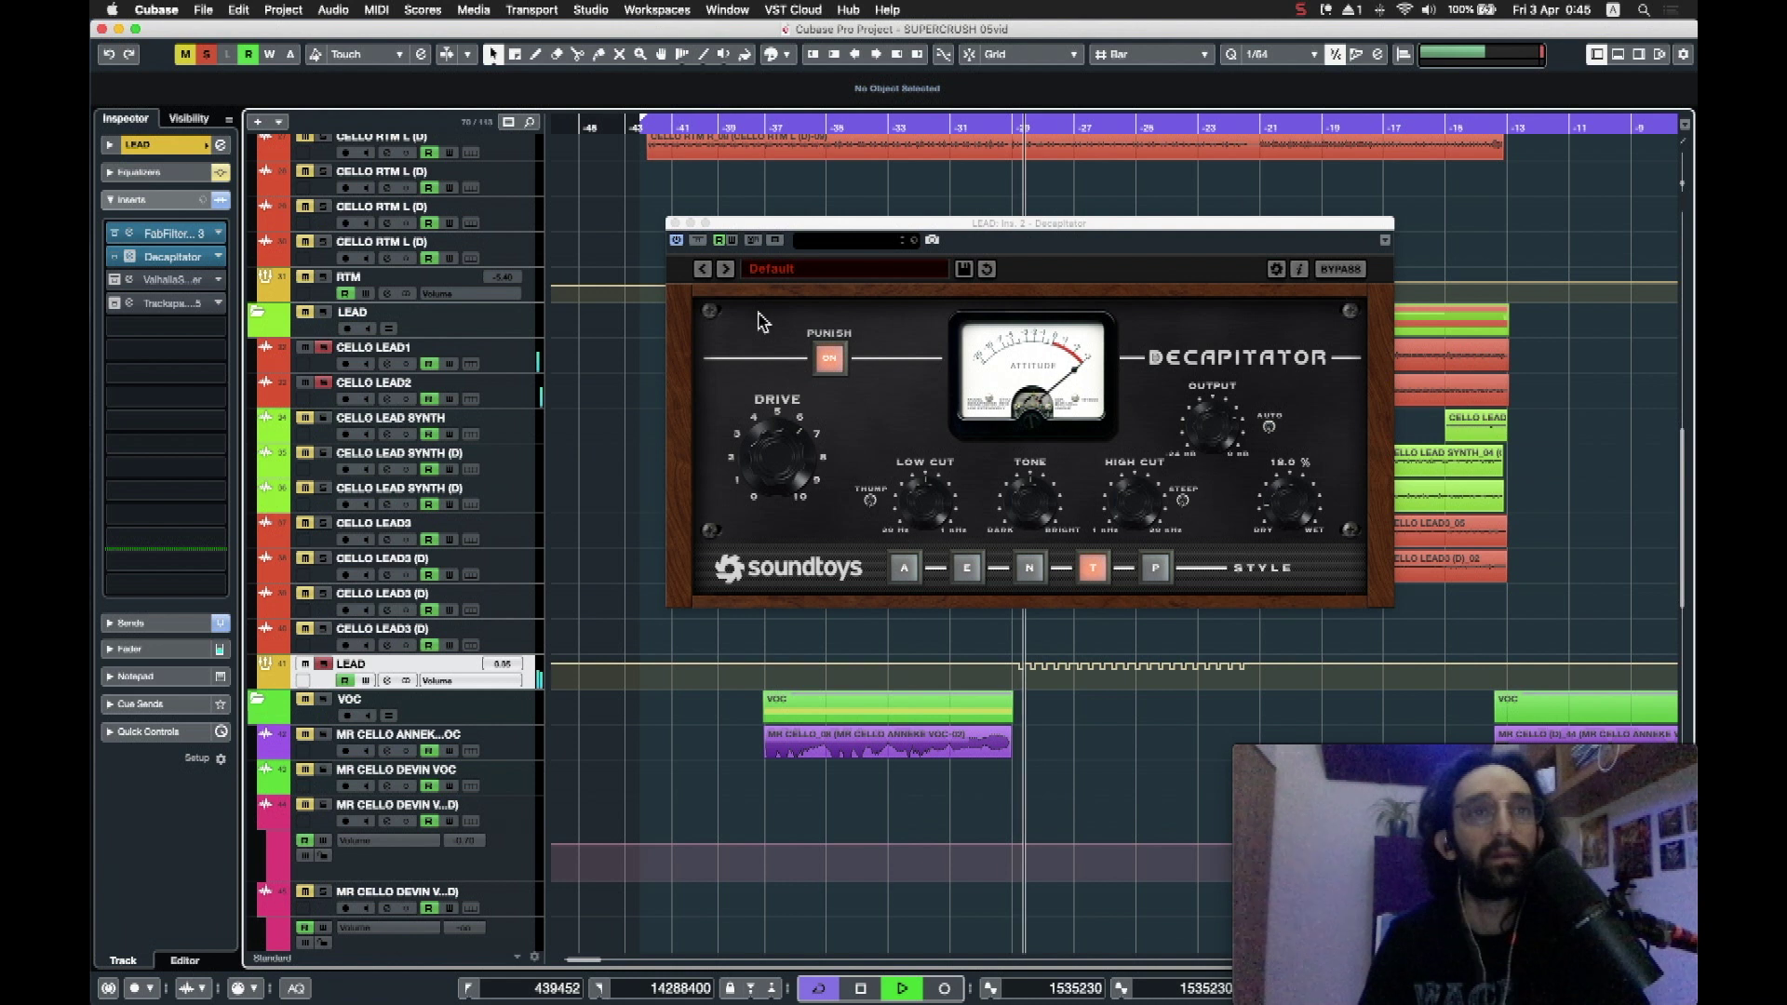
click(698, 241)
click(699, 241)
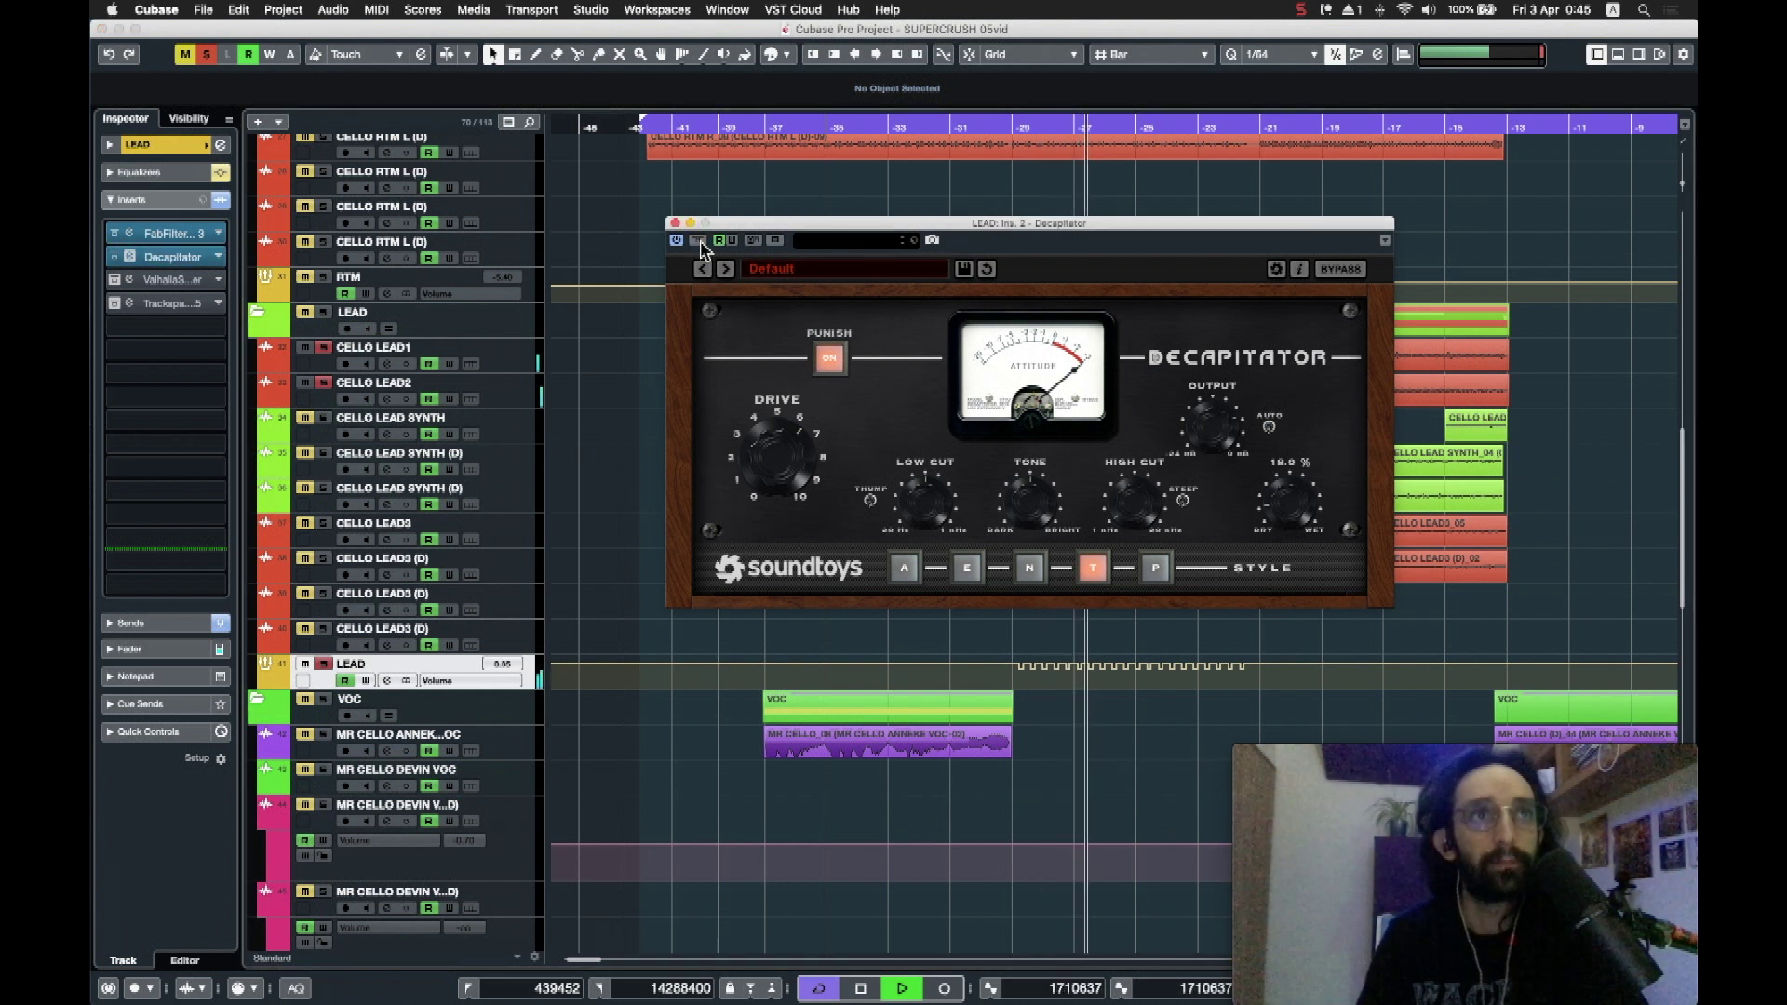
click(698, 241)
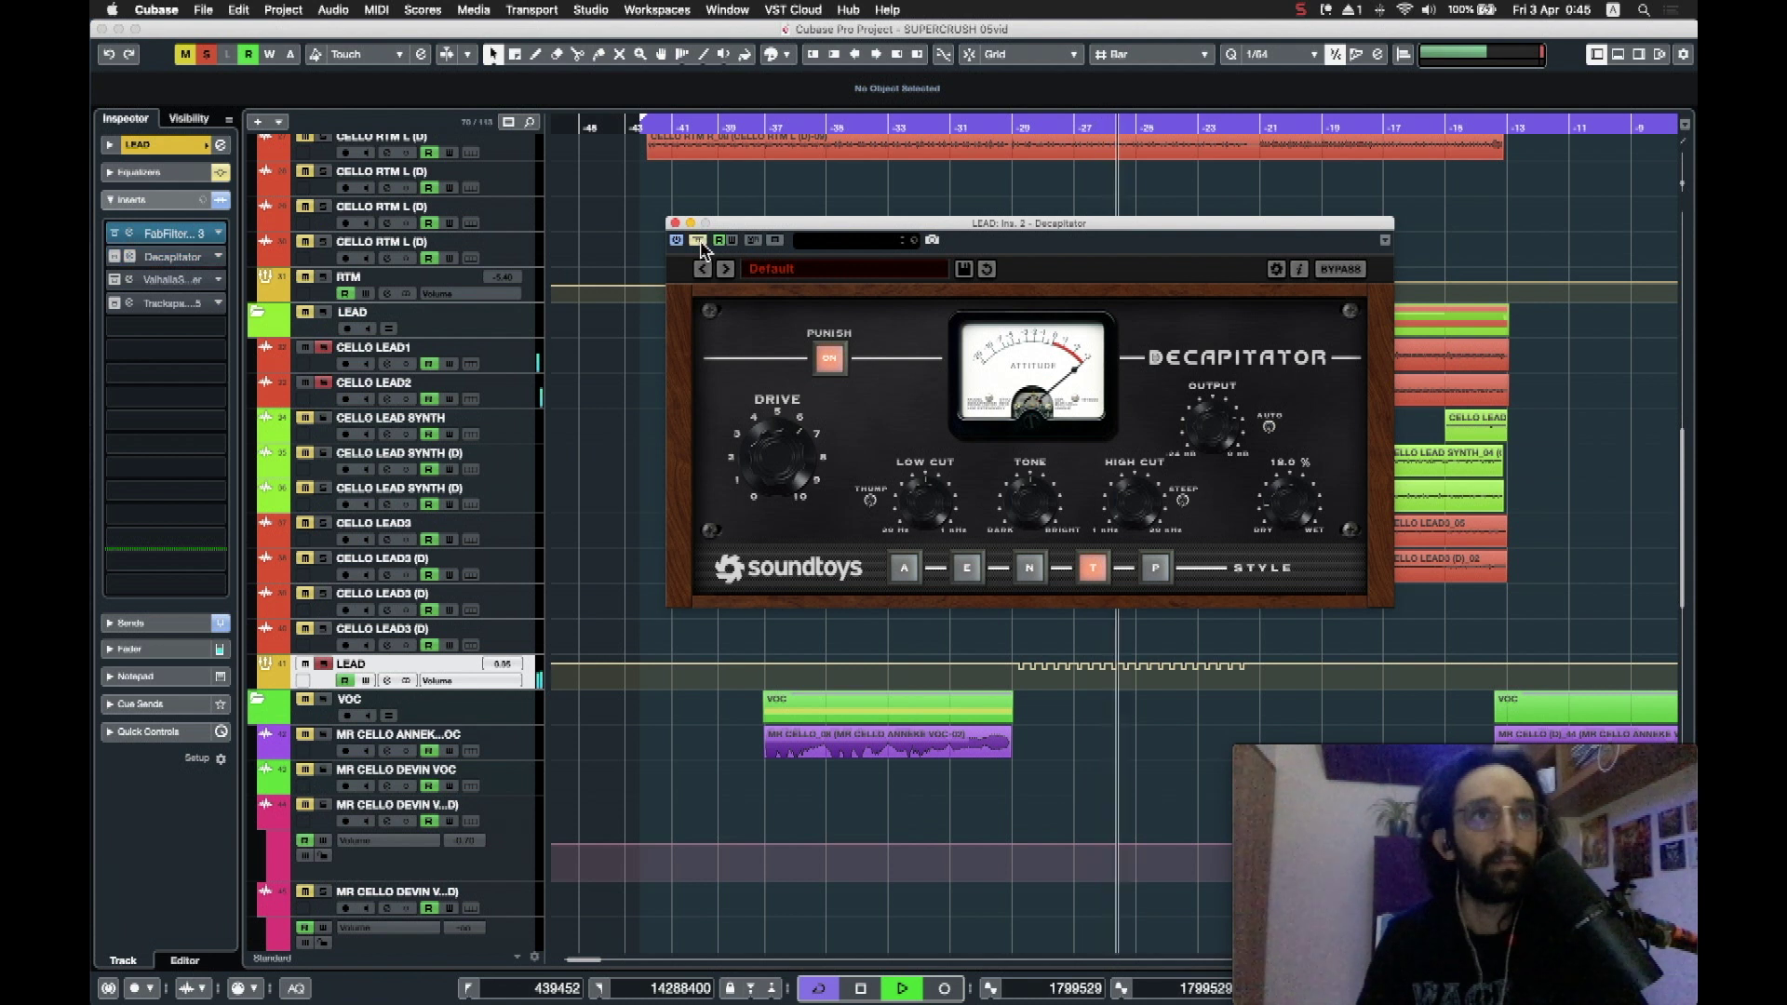
click(698, 241)
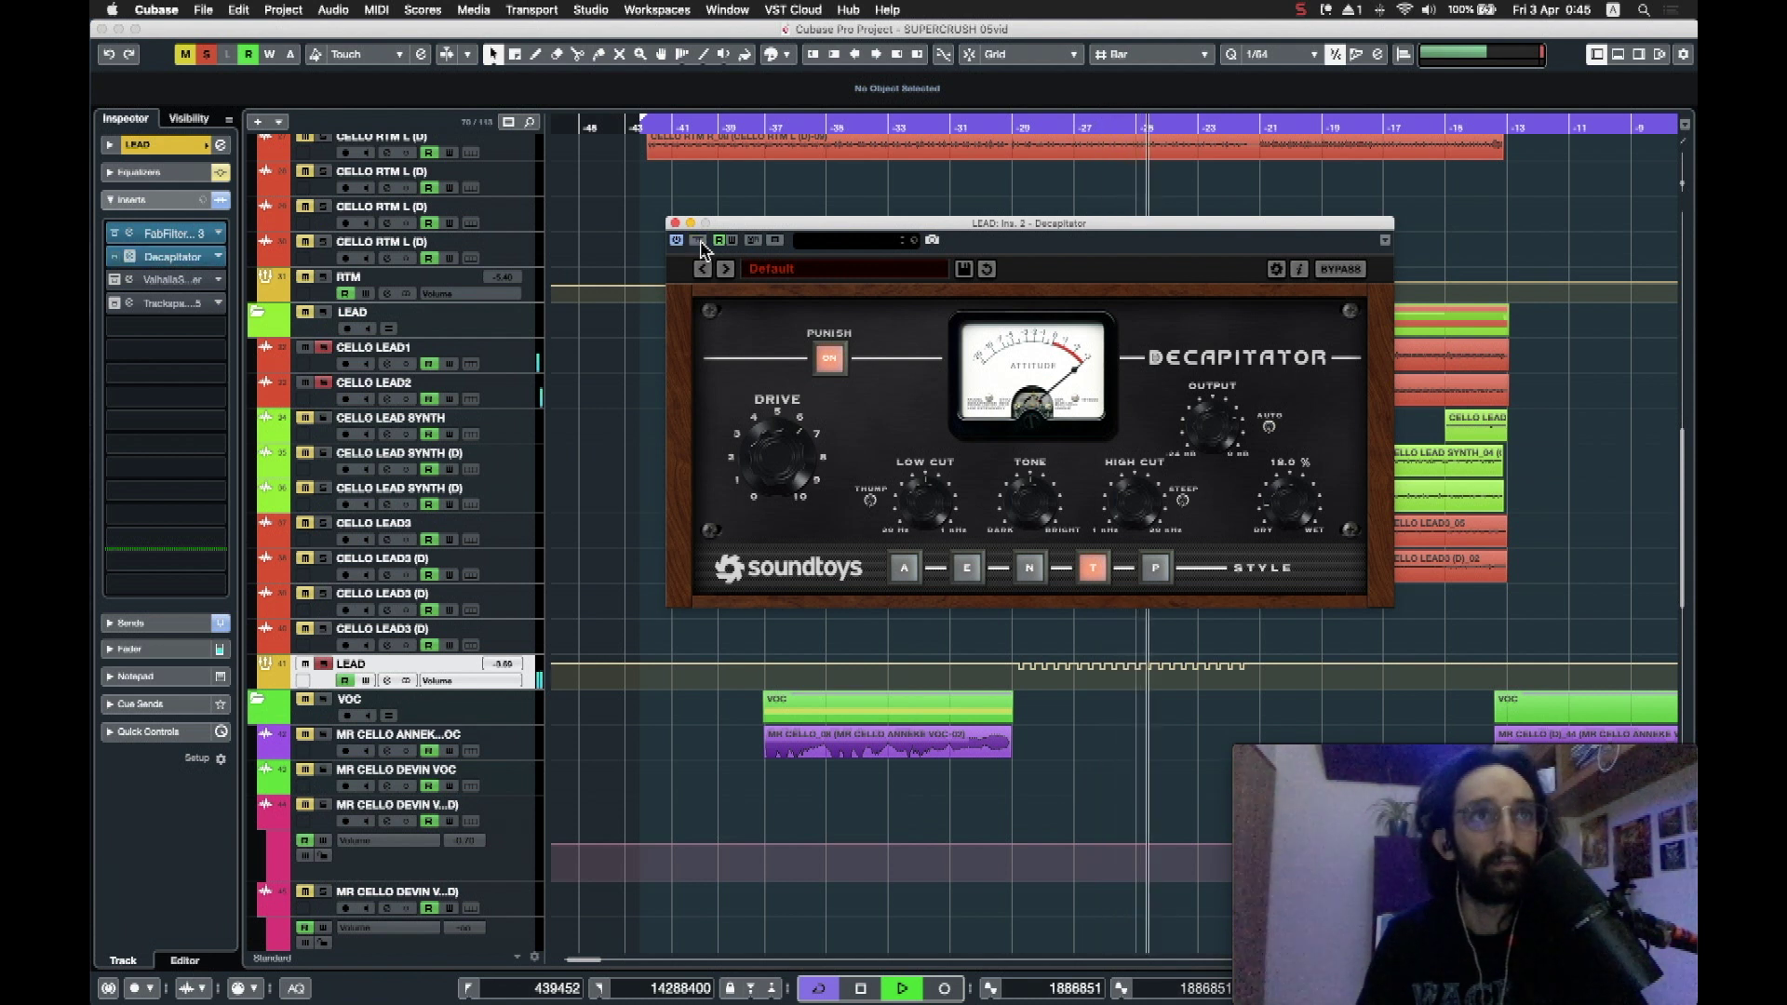
key(space)
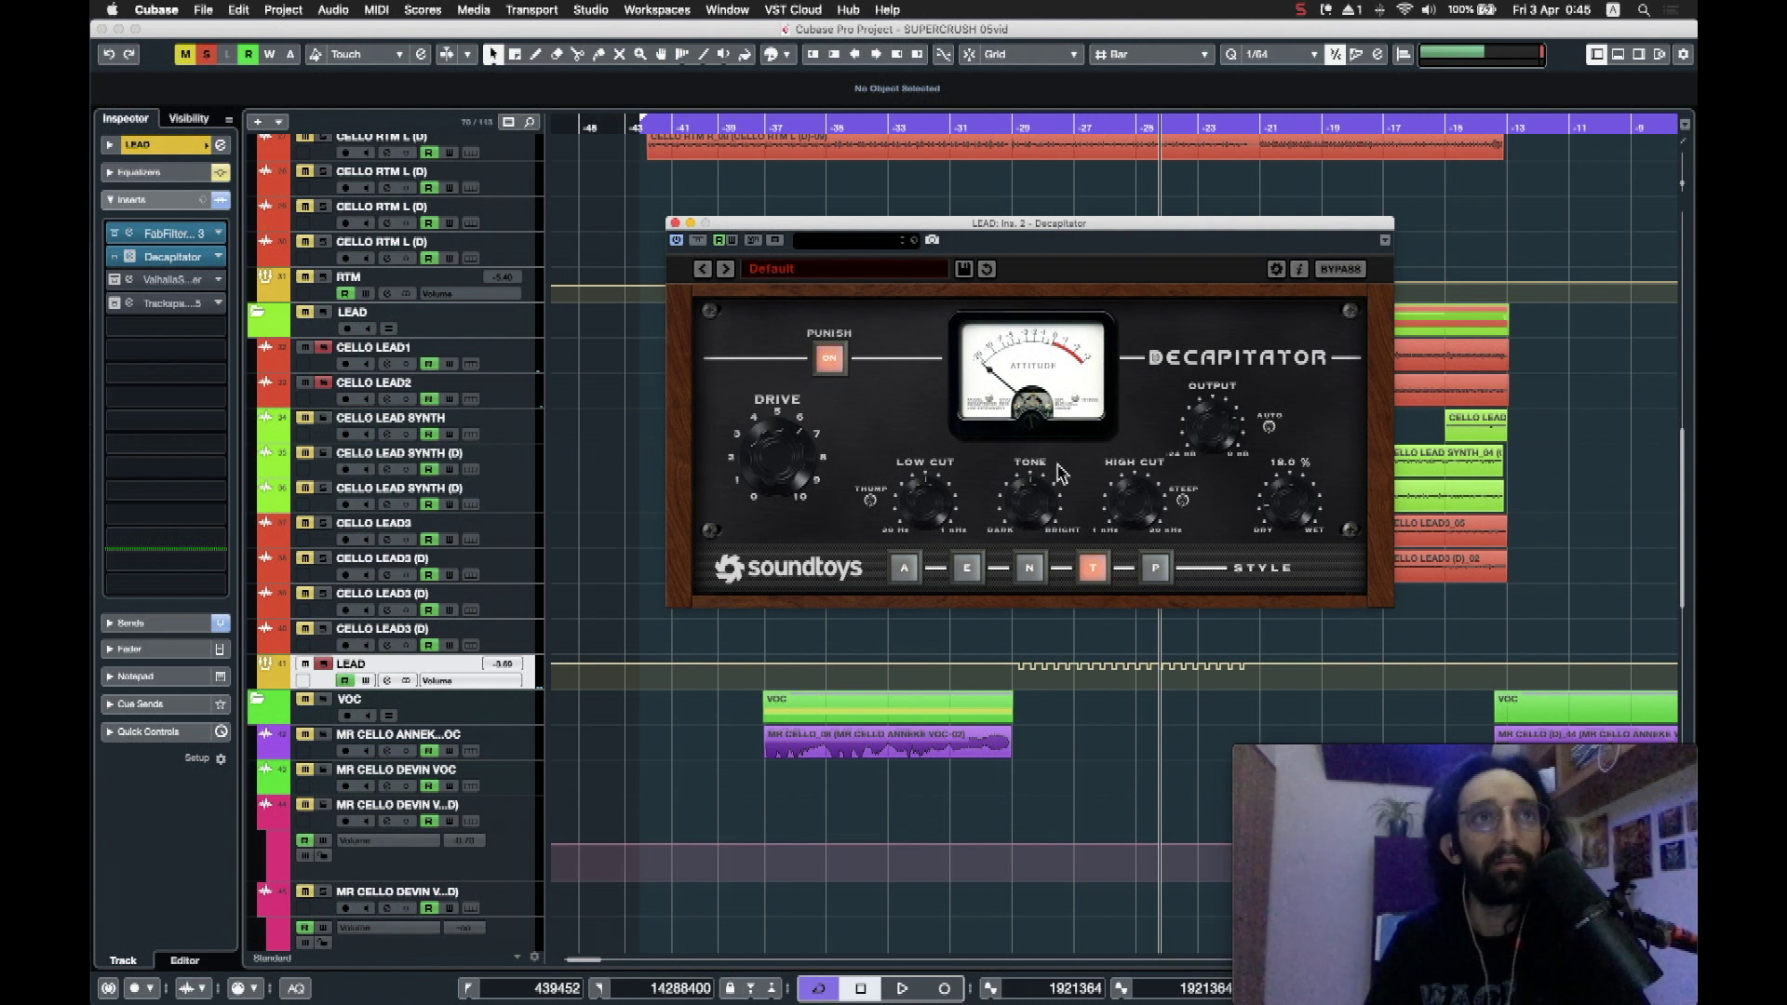
click(676, 224)
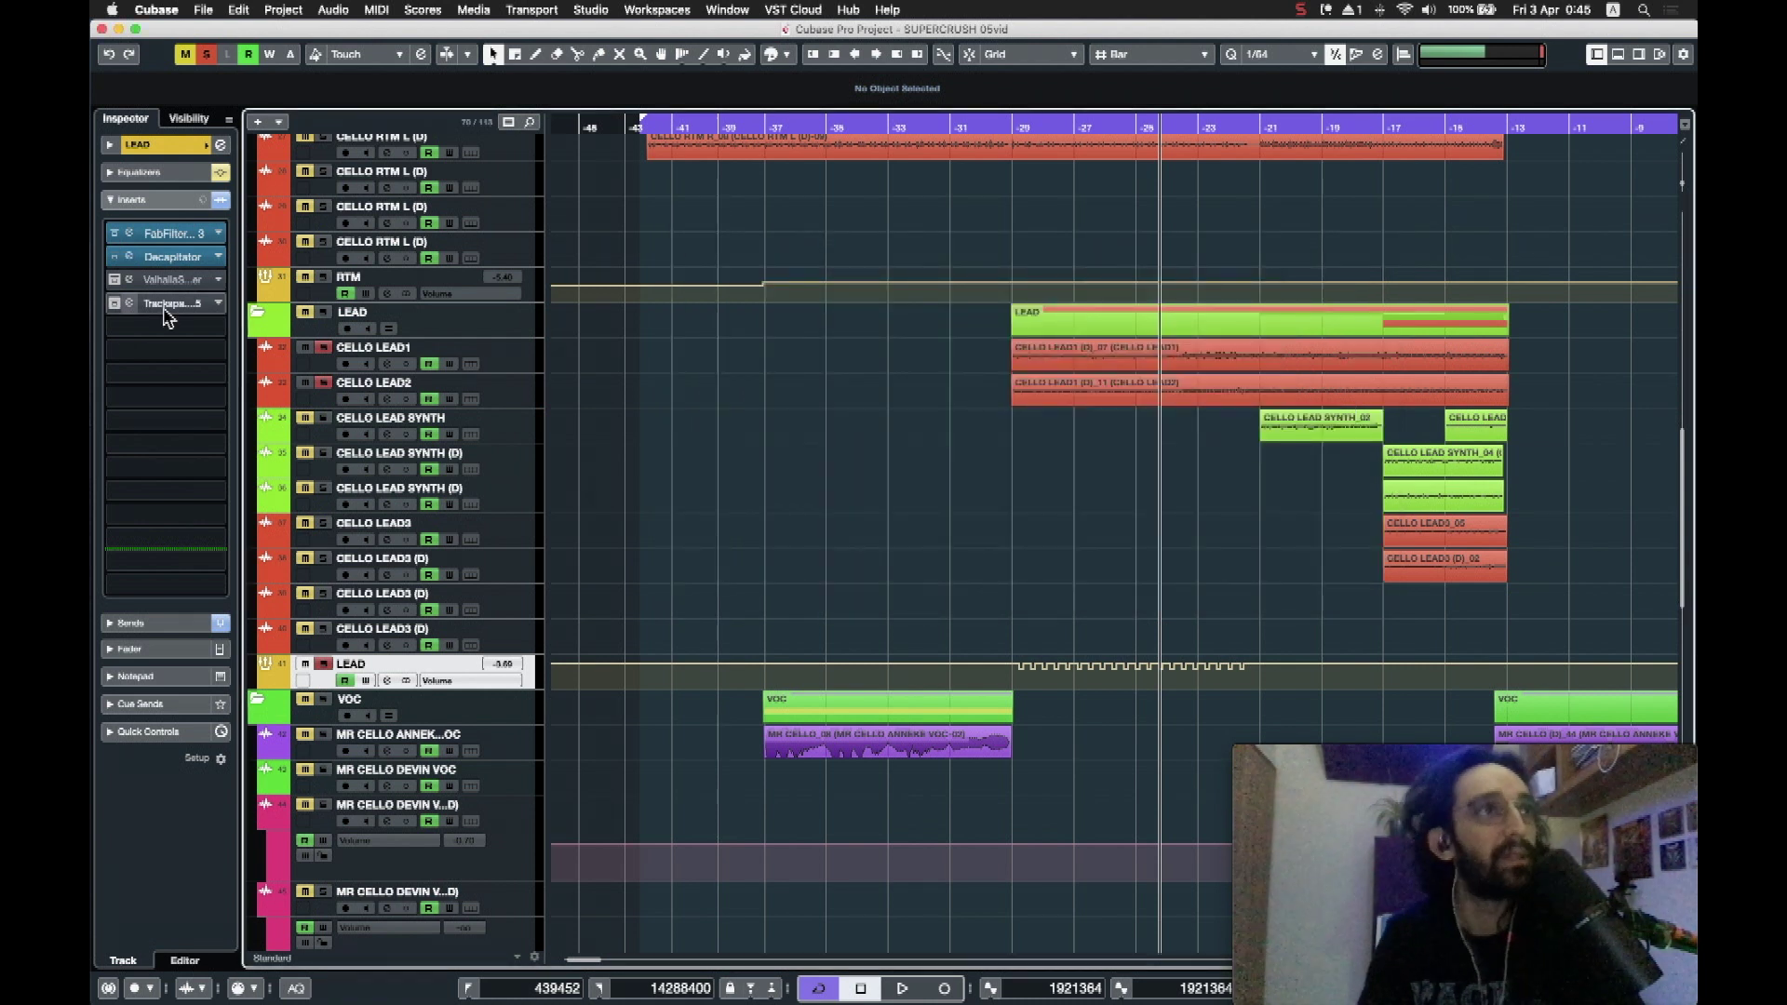
Step: Enable the ValhallaShimmer insert on the LEAD group and audition it bypassed and active from the lead clips' start
click(111, 287)
click(130, 289)
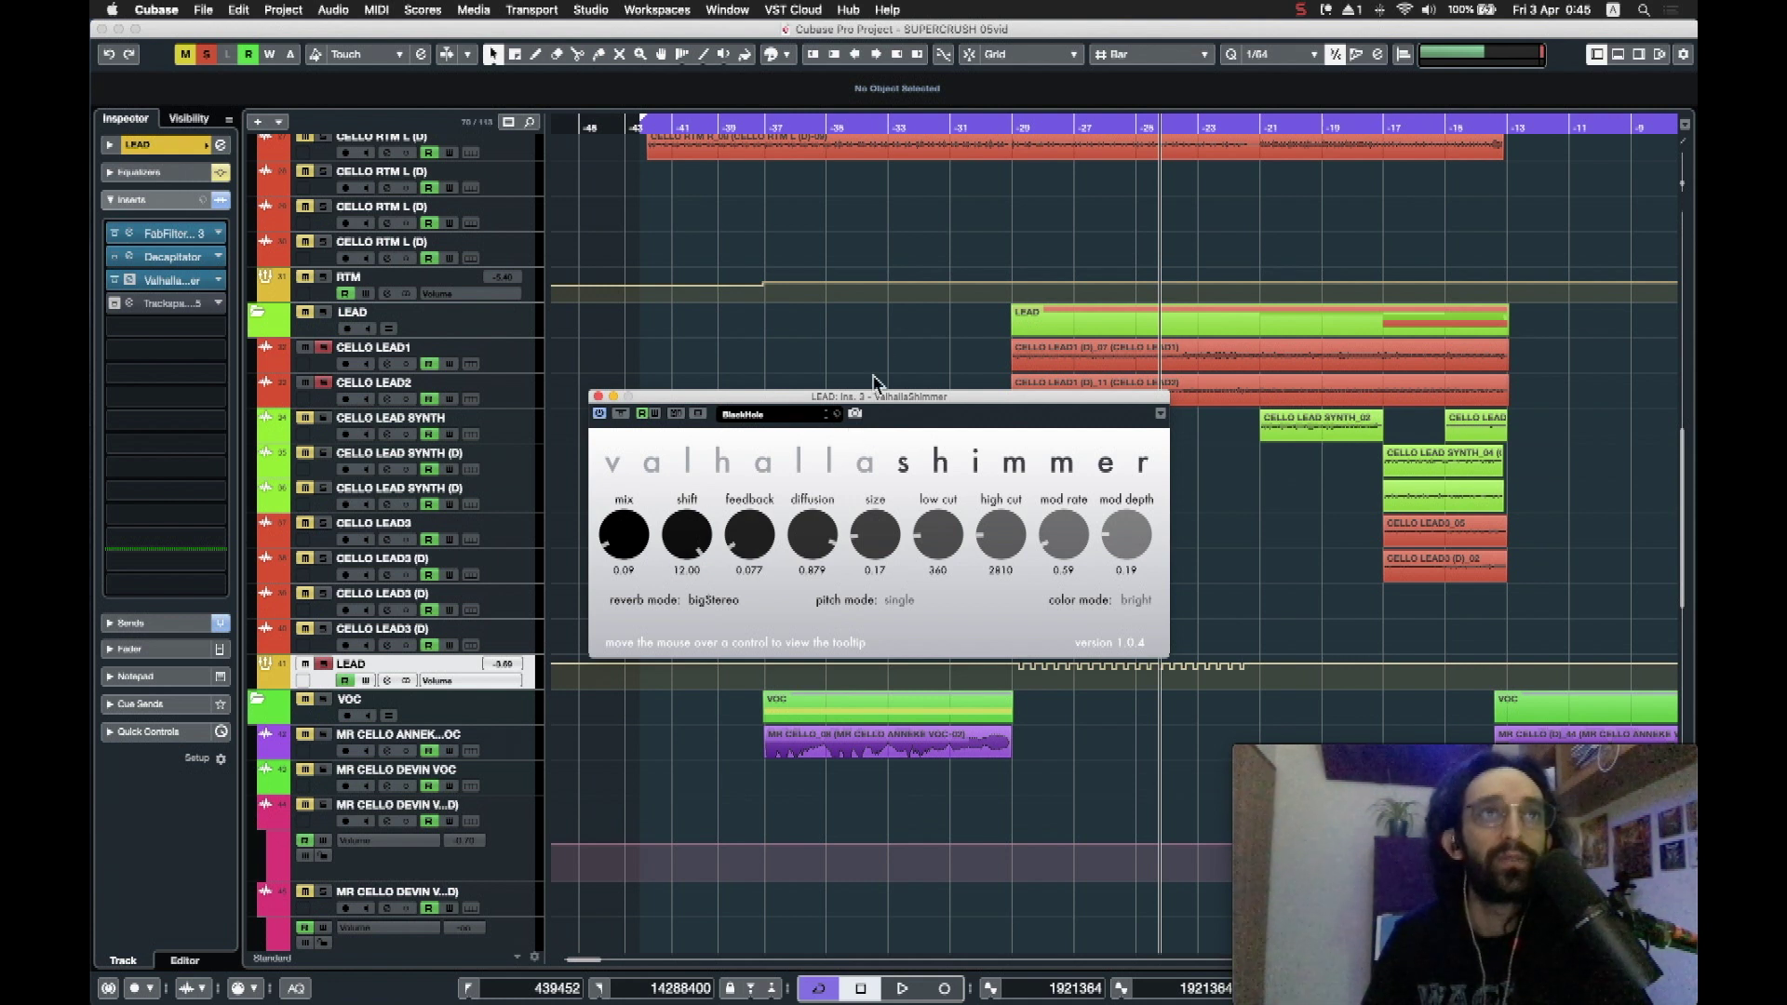
scroll(884, 344, up, 5)
scroll(887, 335, down, 7)
scroll(884, 350, down, 2)
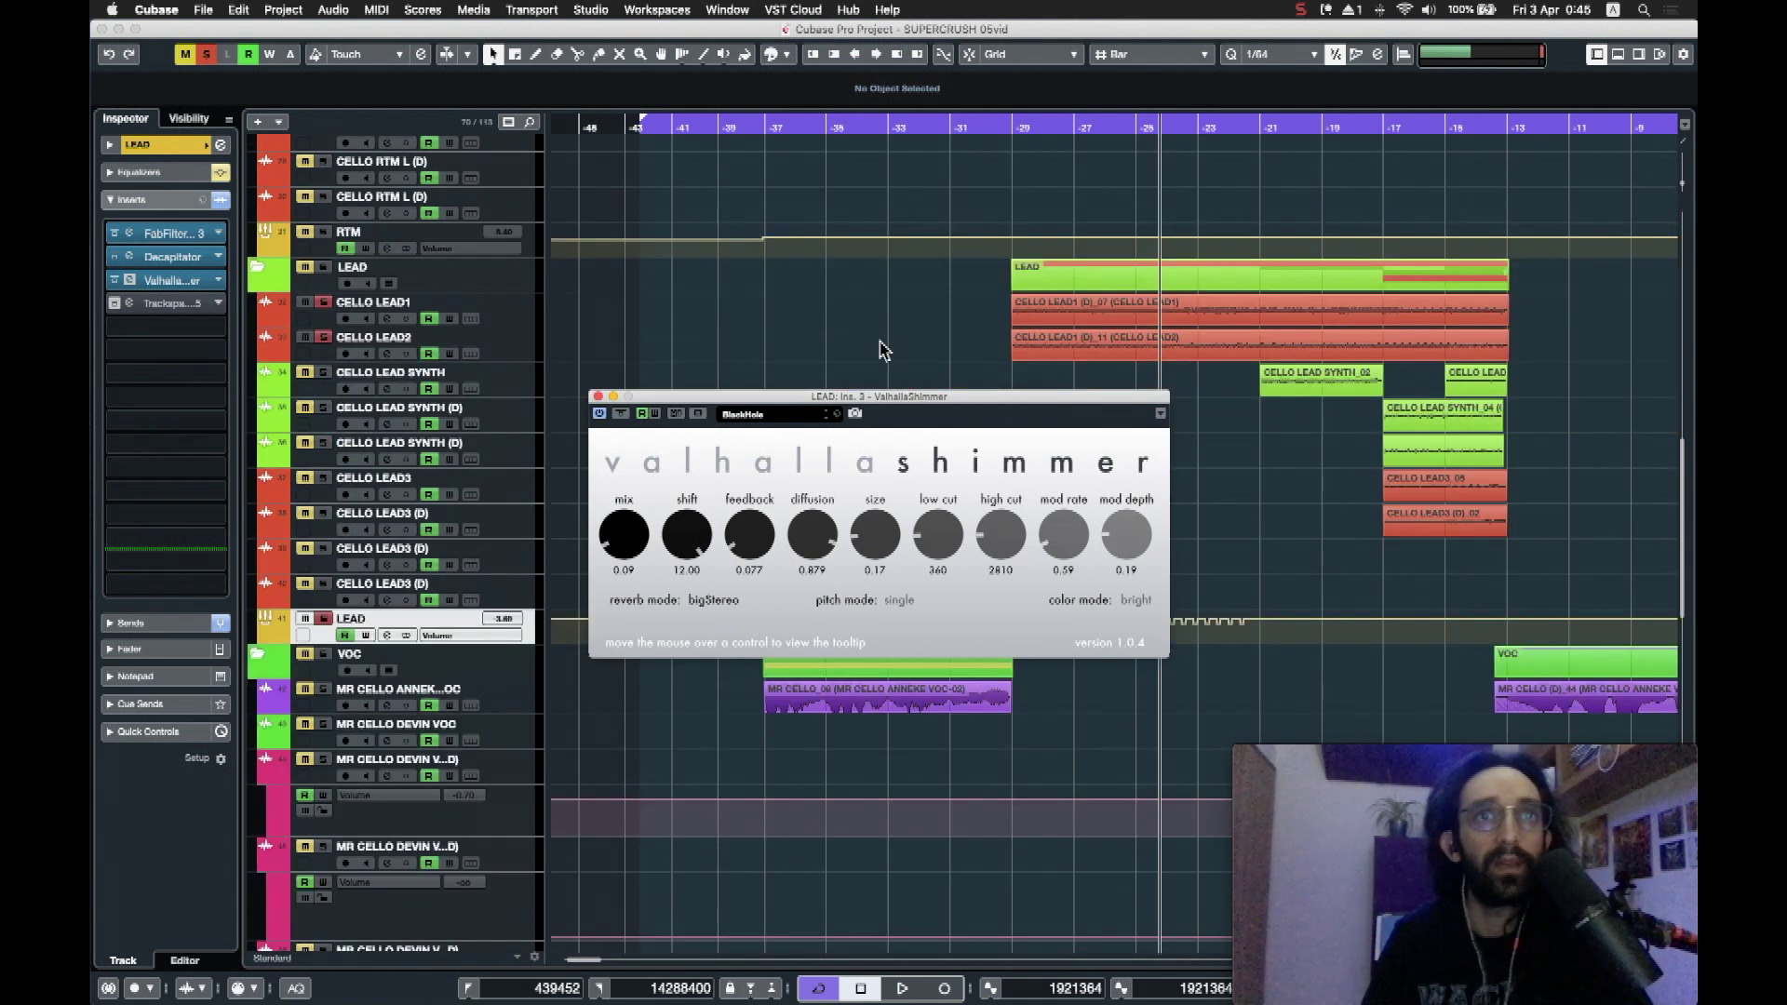
drag(1017, 124, 1015, 128)
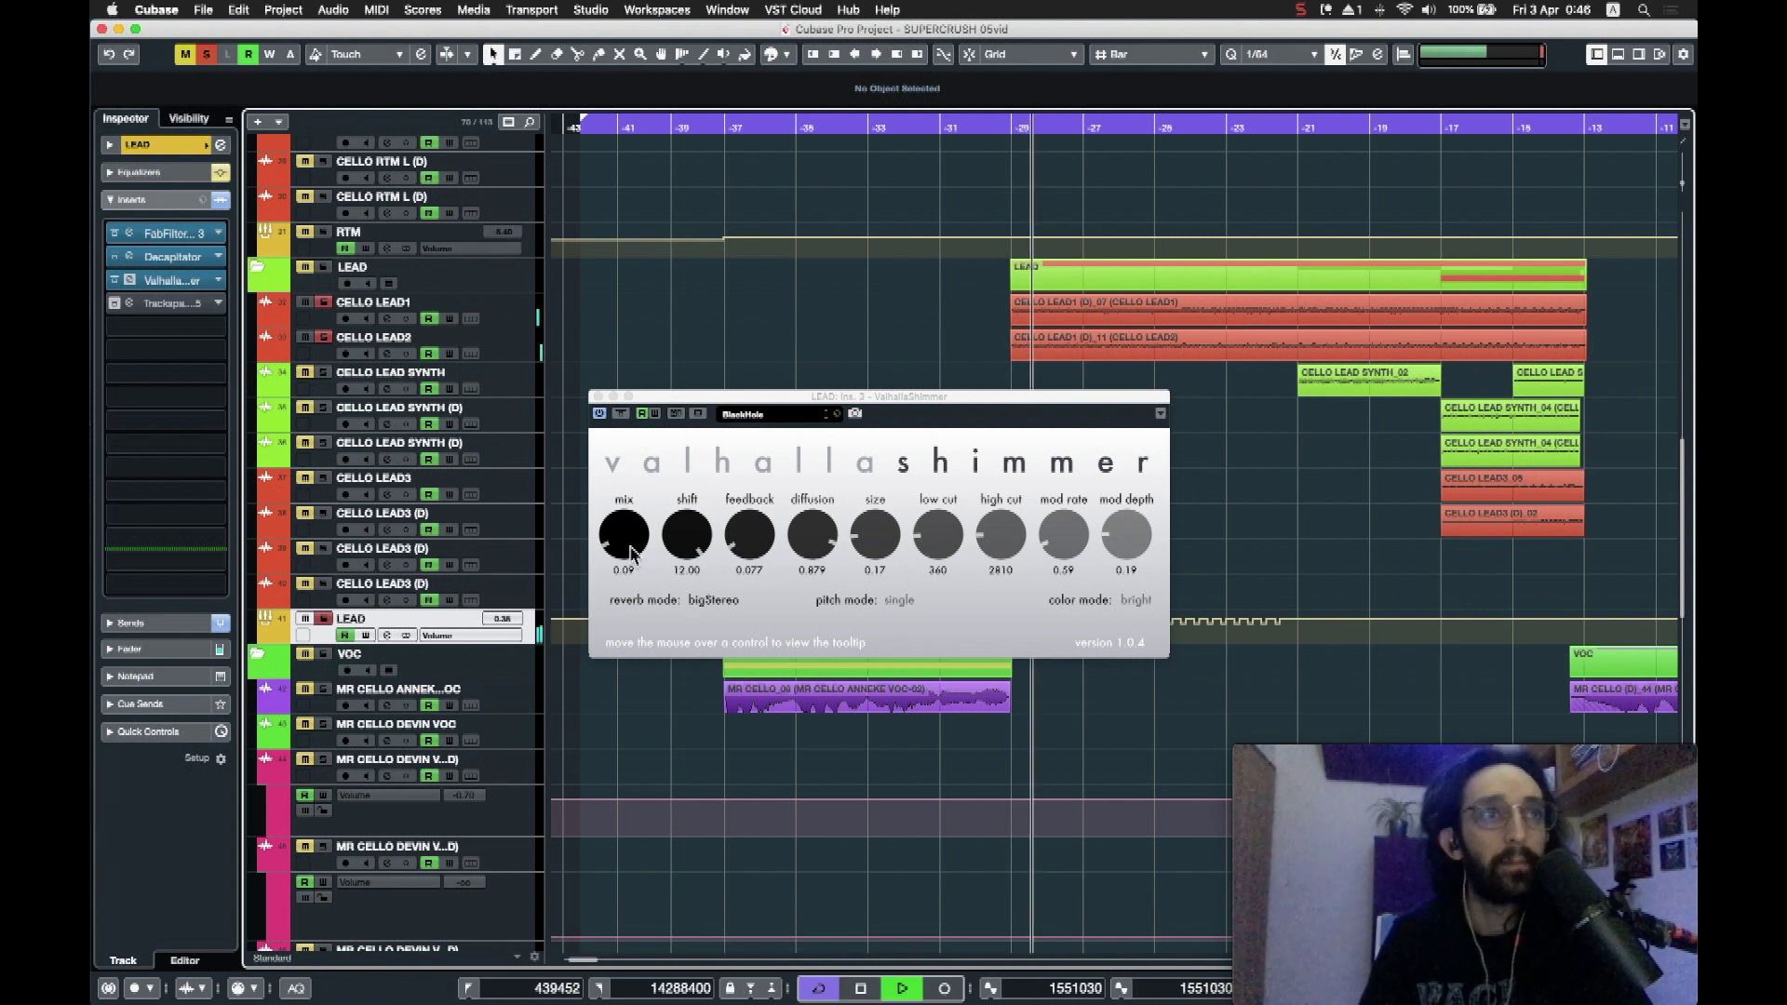
mouse_move(631, 549)
mouse_down()
mouse_move(644, 407)
mouse_move(631, 551)
mouse_up()
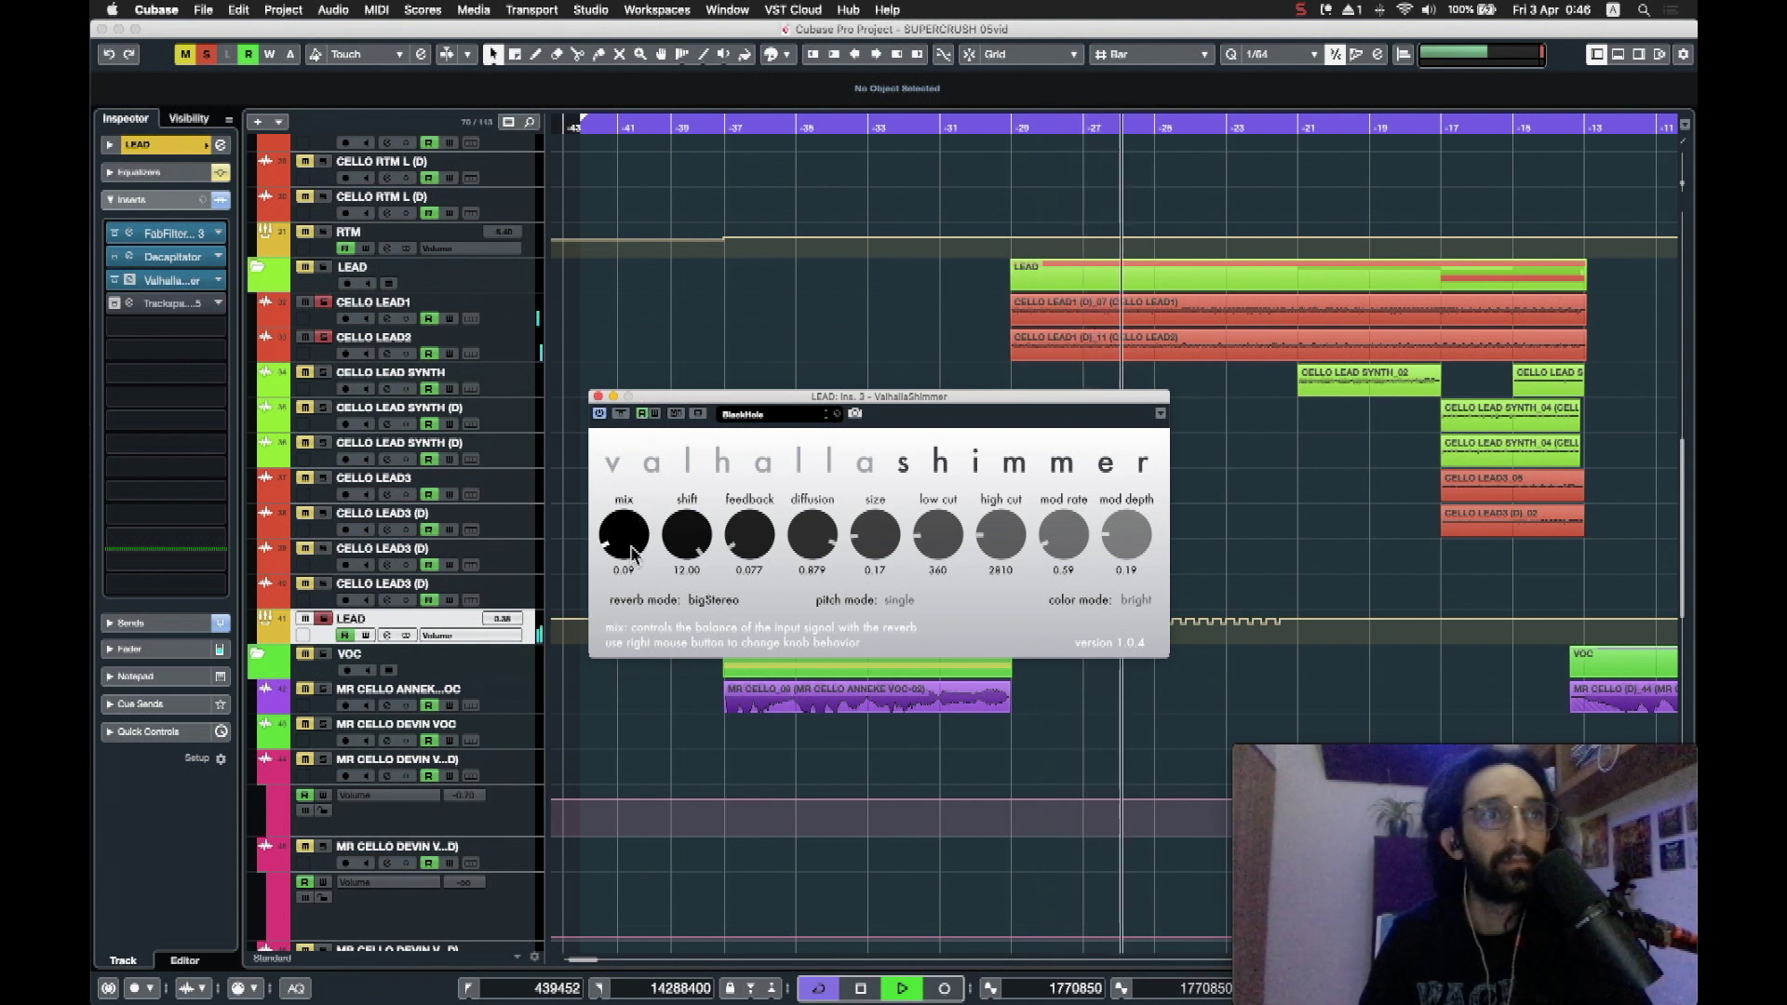
click(622, 414)
click(622, 414)
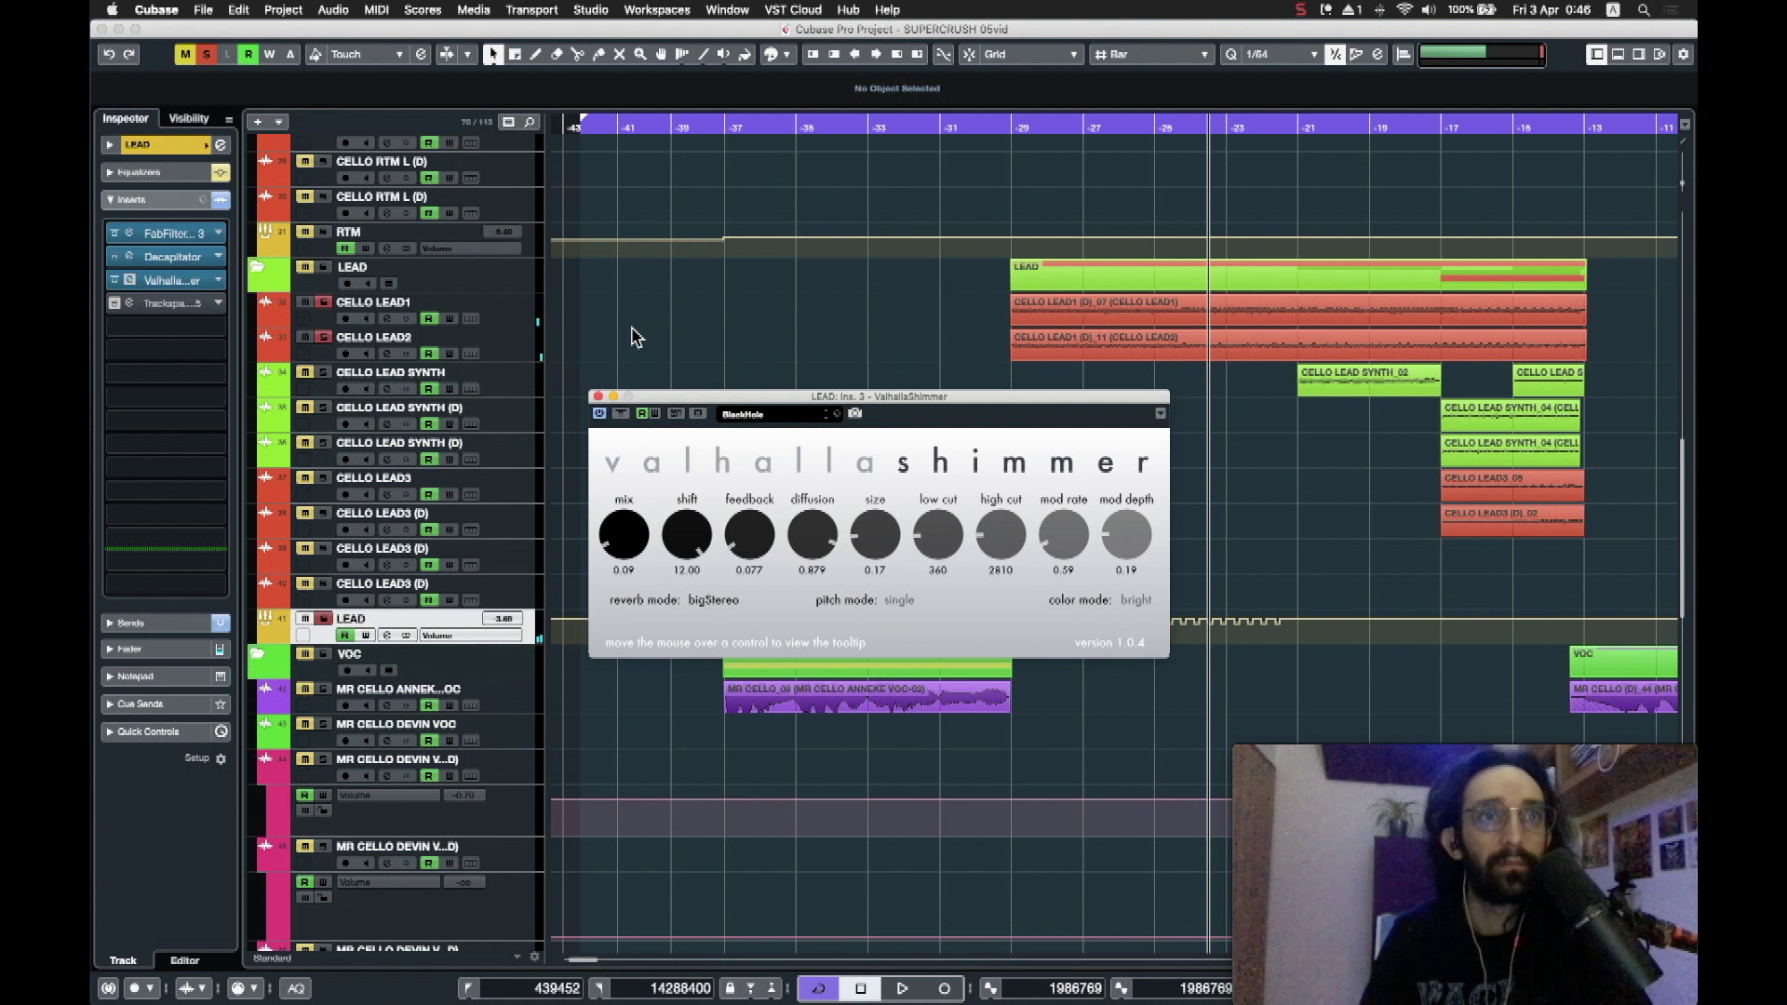
Step: Enable the Trackspacer insert on the LEAD group, inspect its side-chain input and knob settings, and close both open plug-ins
click(113, 306)
click(149, 304)
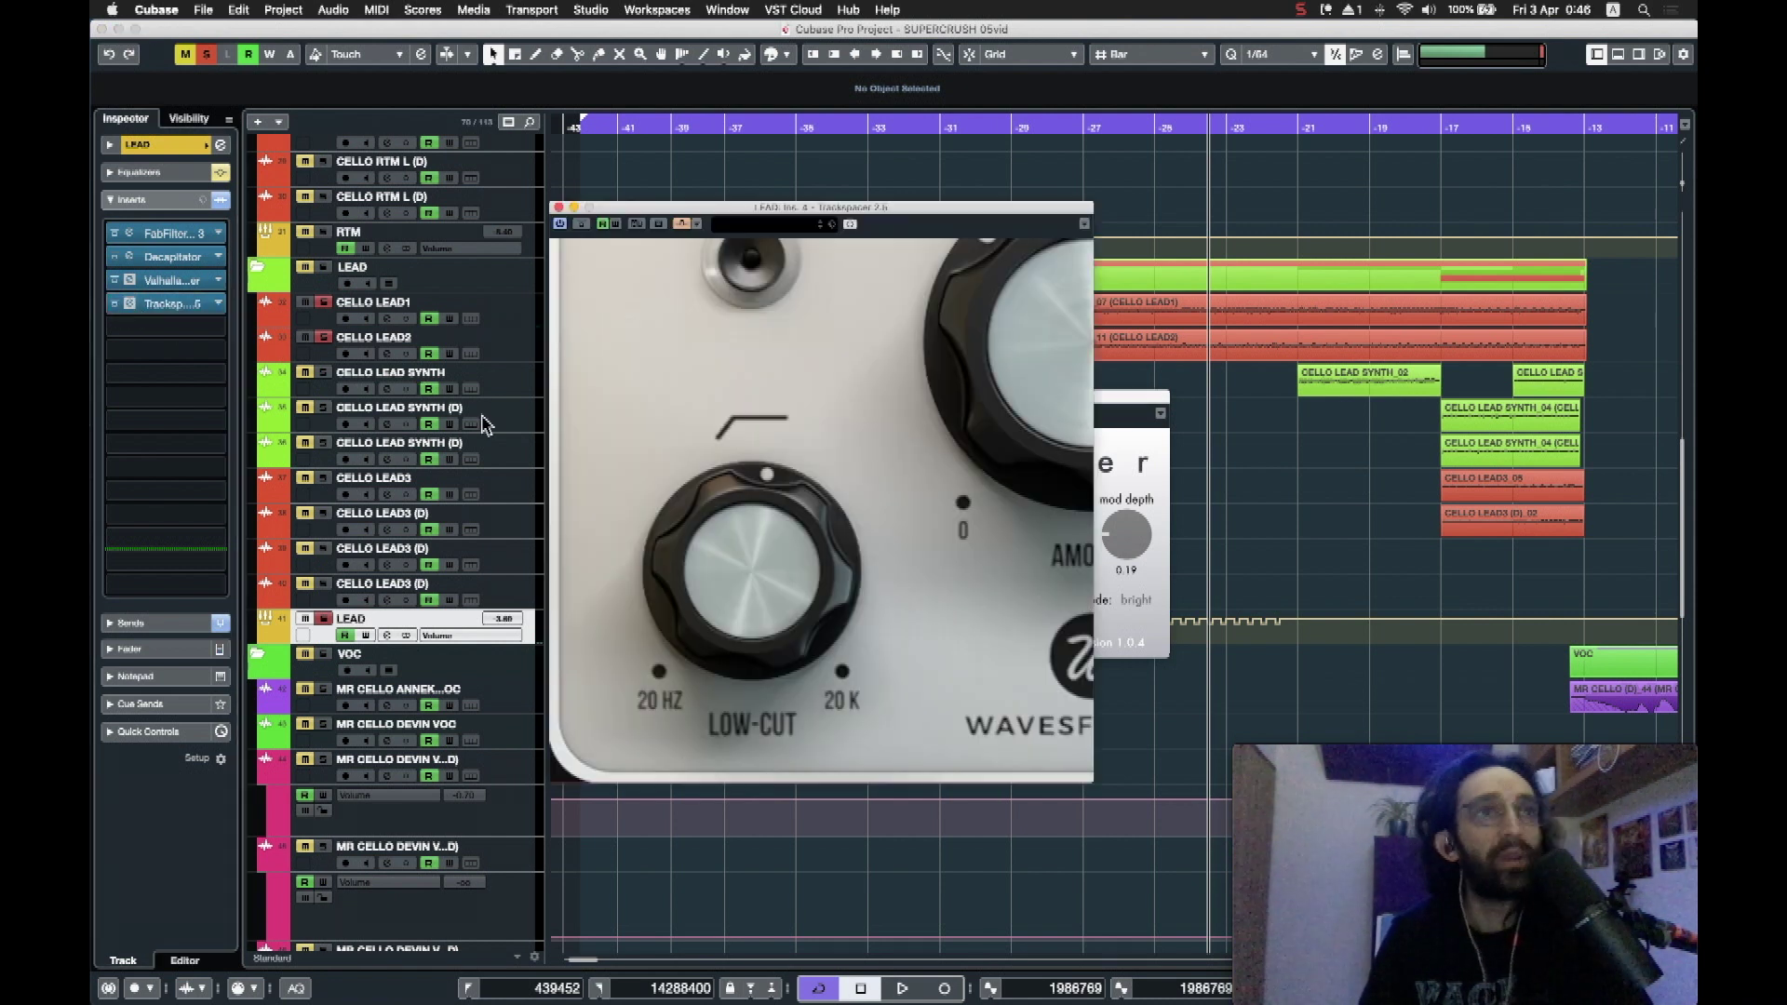
click(696, 226)
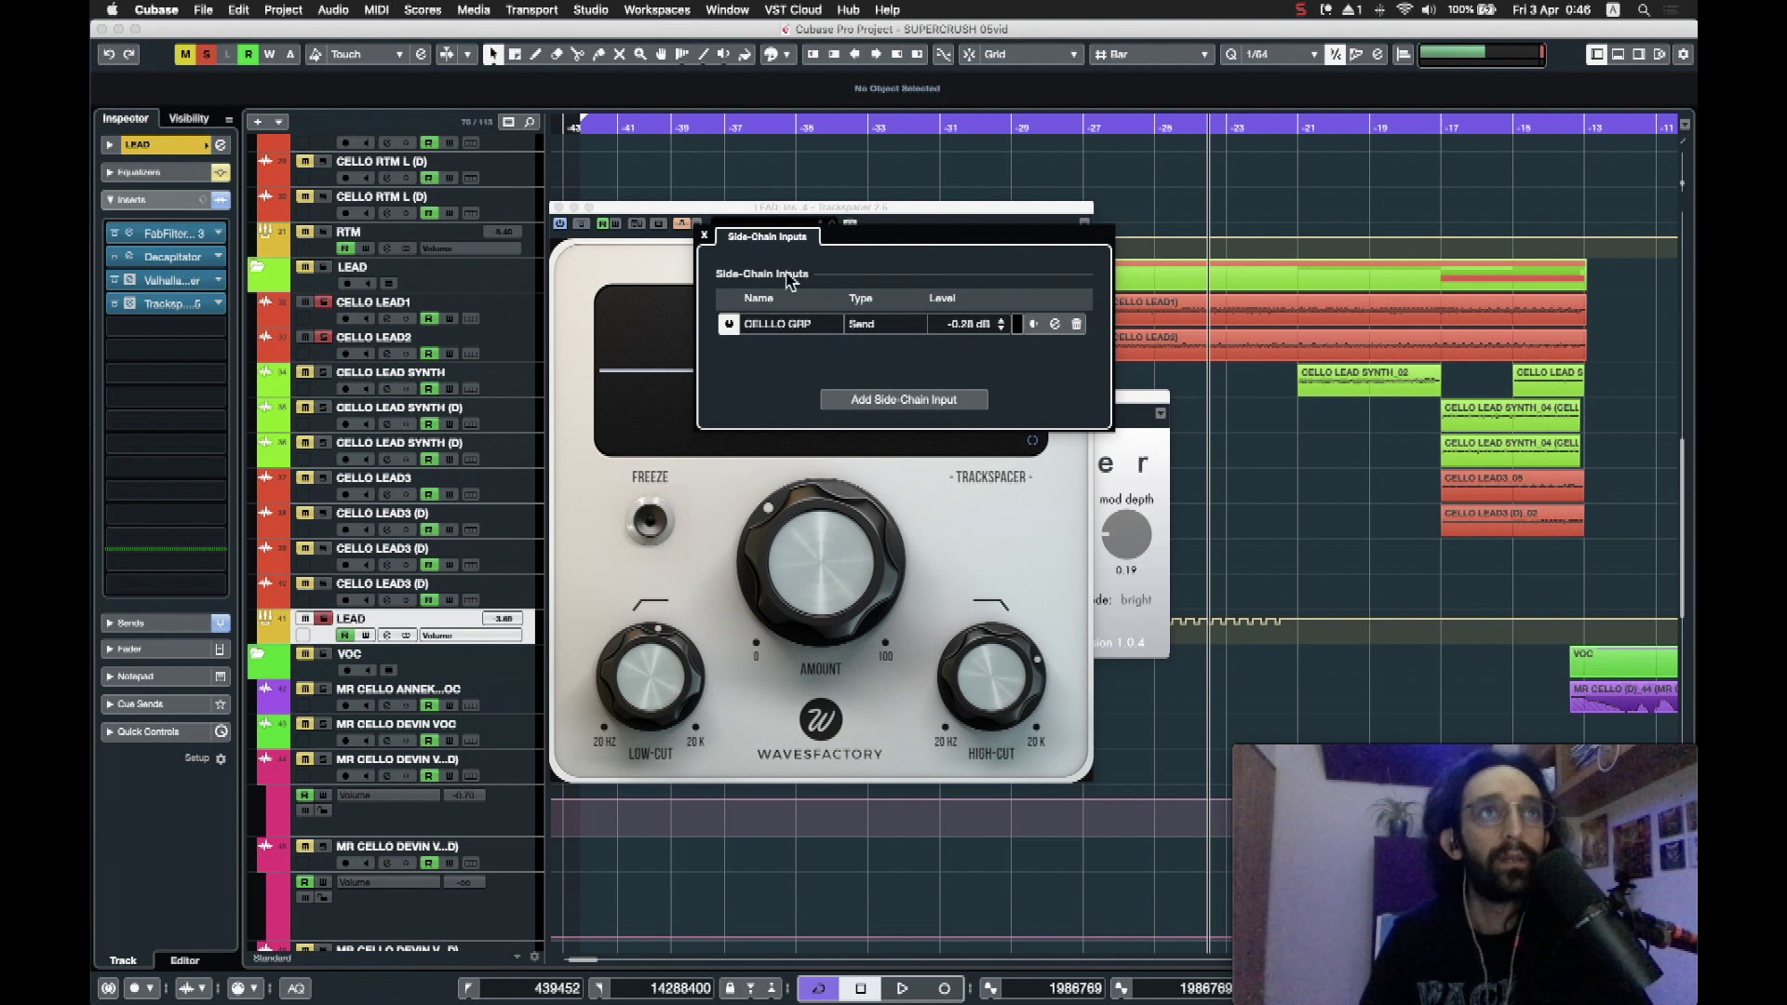
click(705, 237)
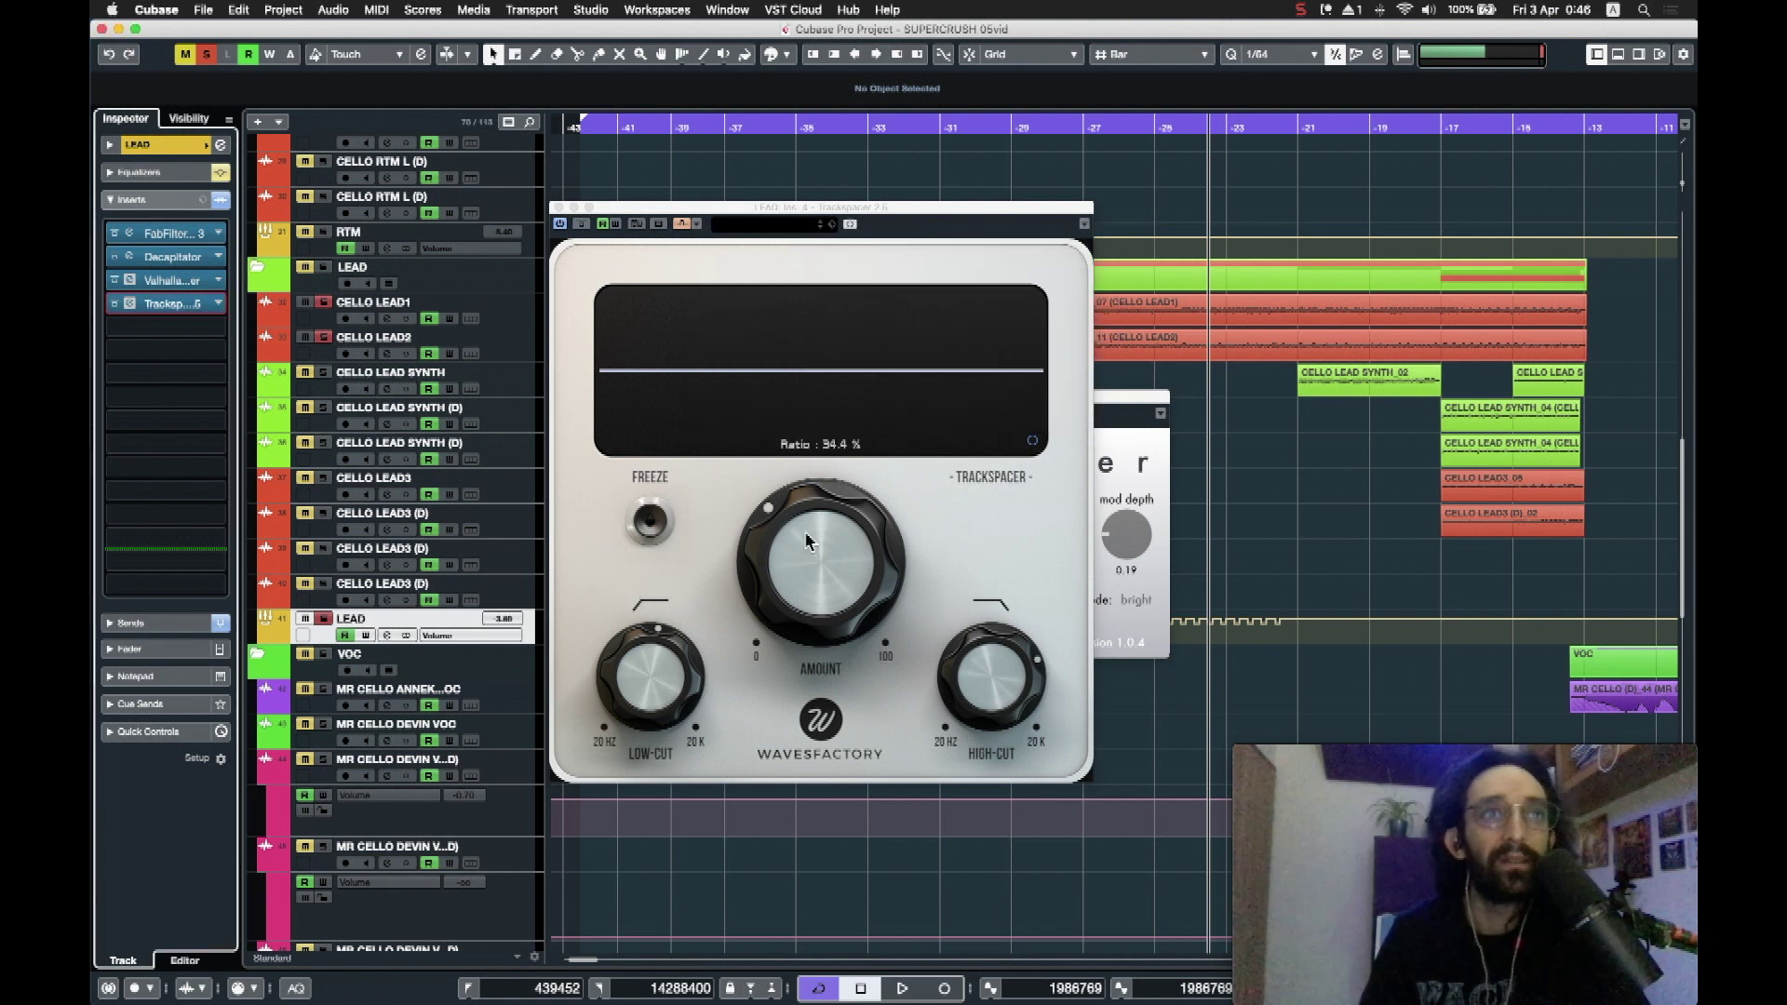
mouse_move(1005, 678)
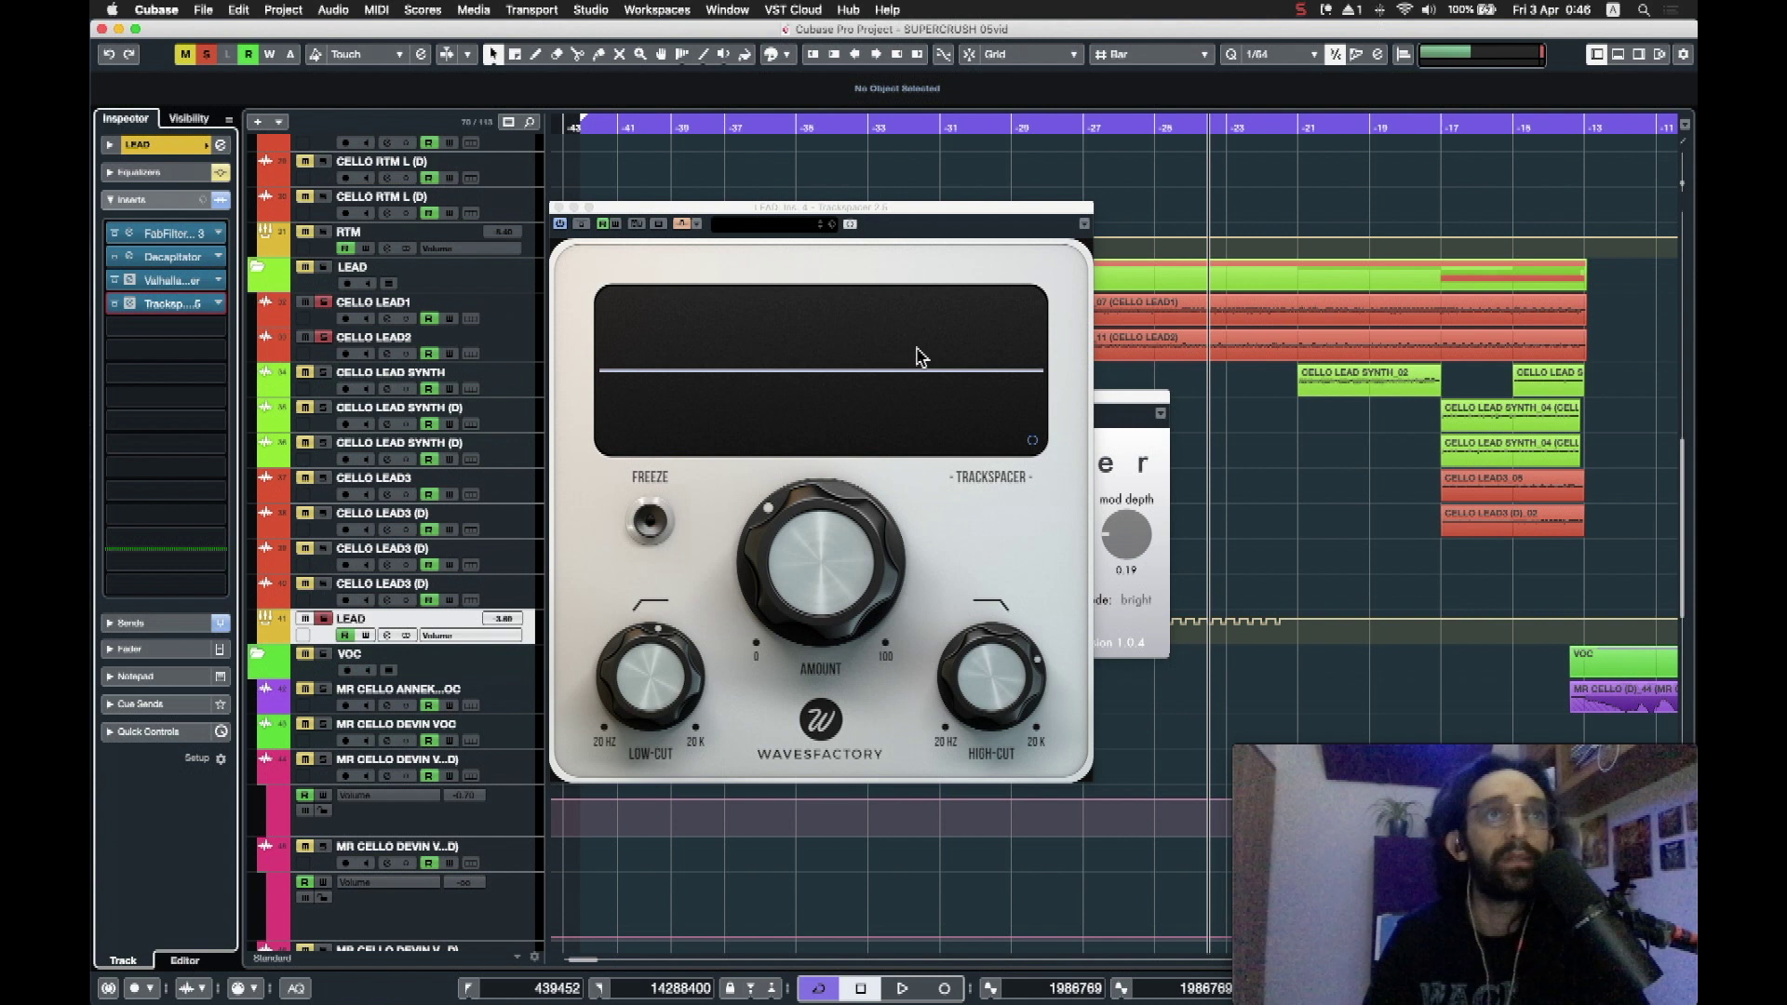
click(558, 207)
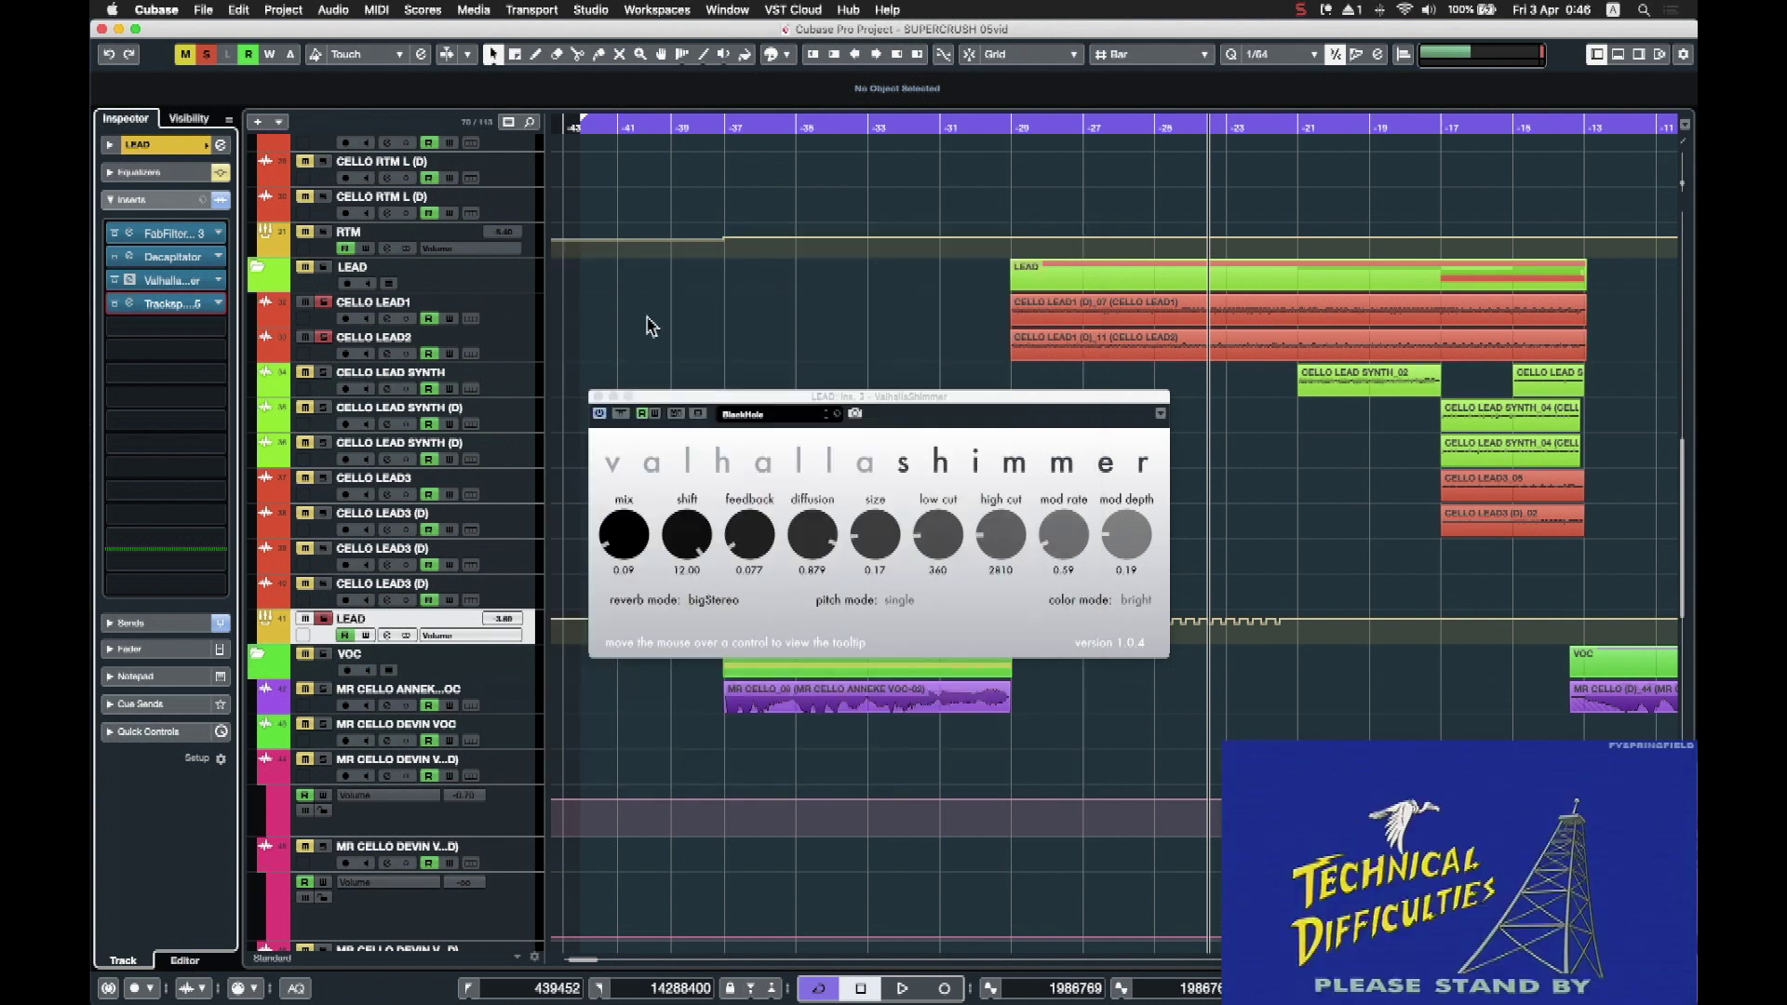
click(599, 397)
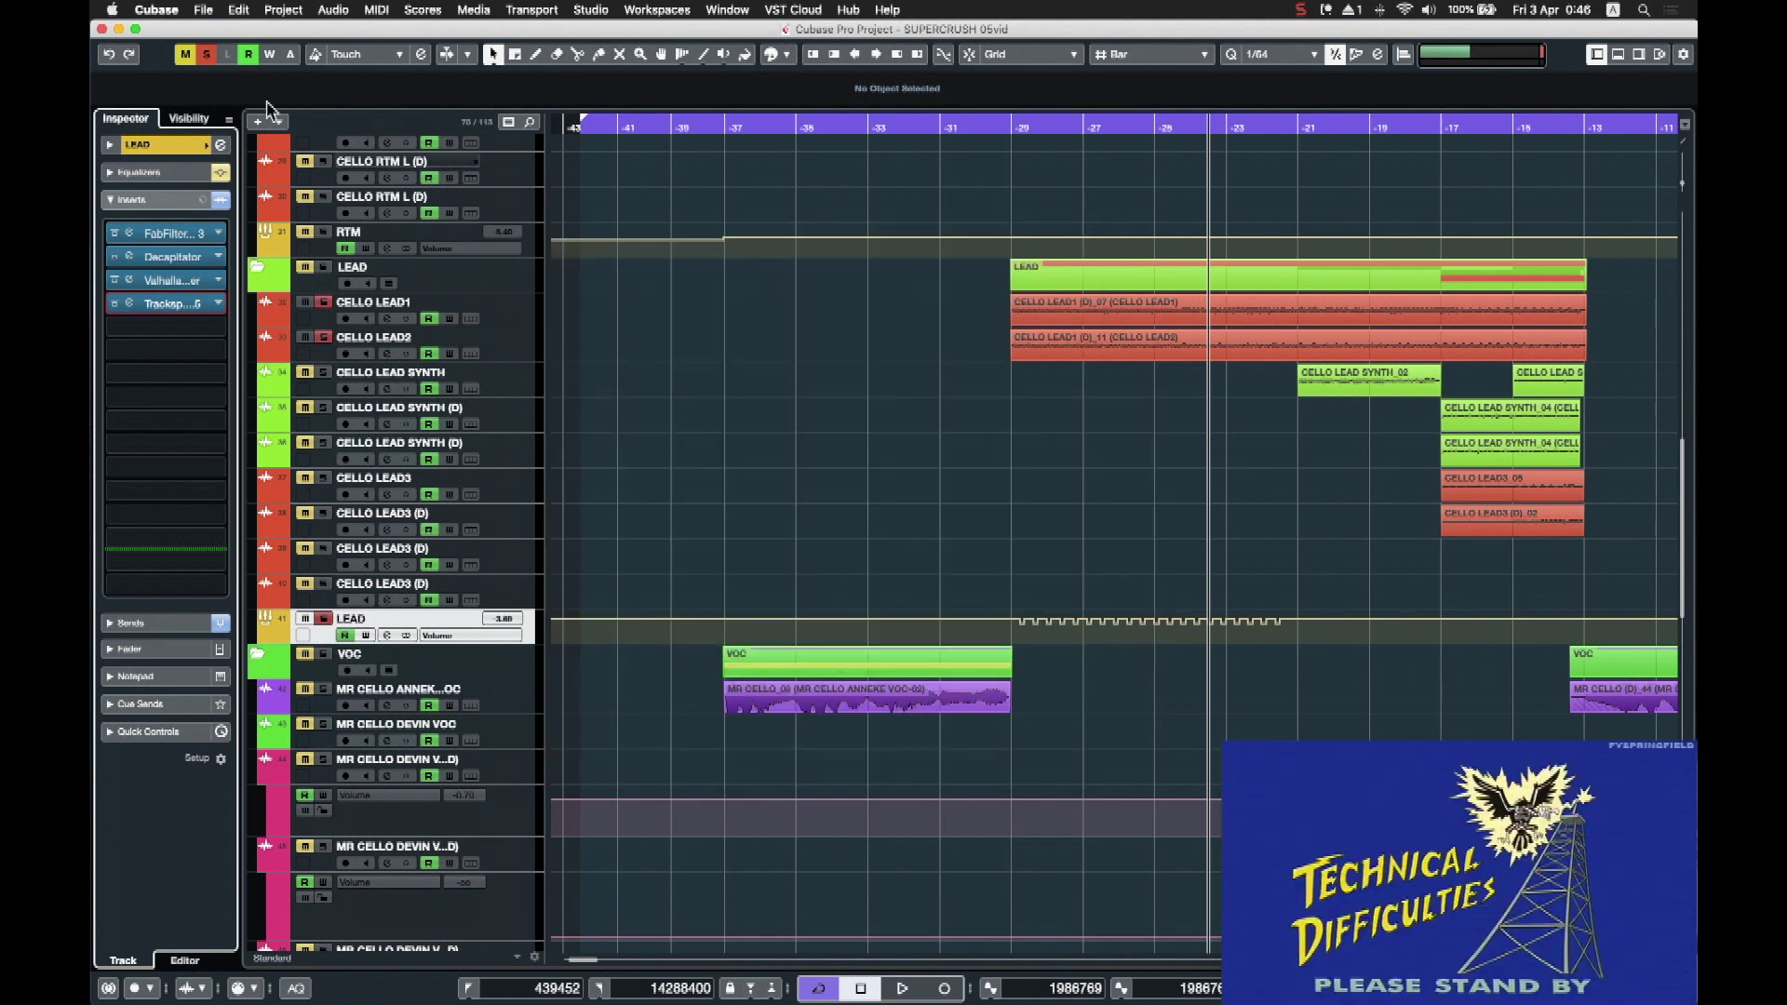
Step: Clear all solos and enable the channel equalizer on the LEAD group
click(206, 55)
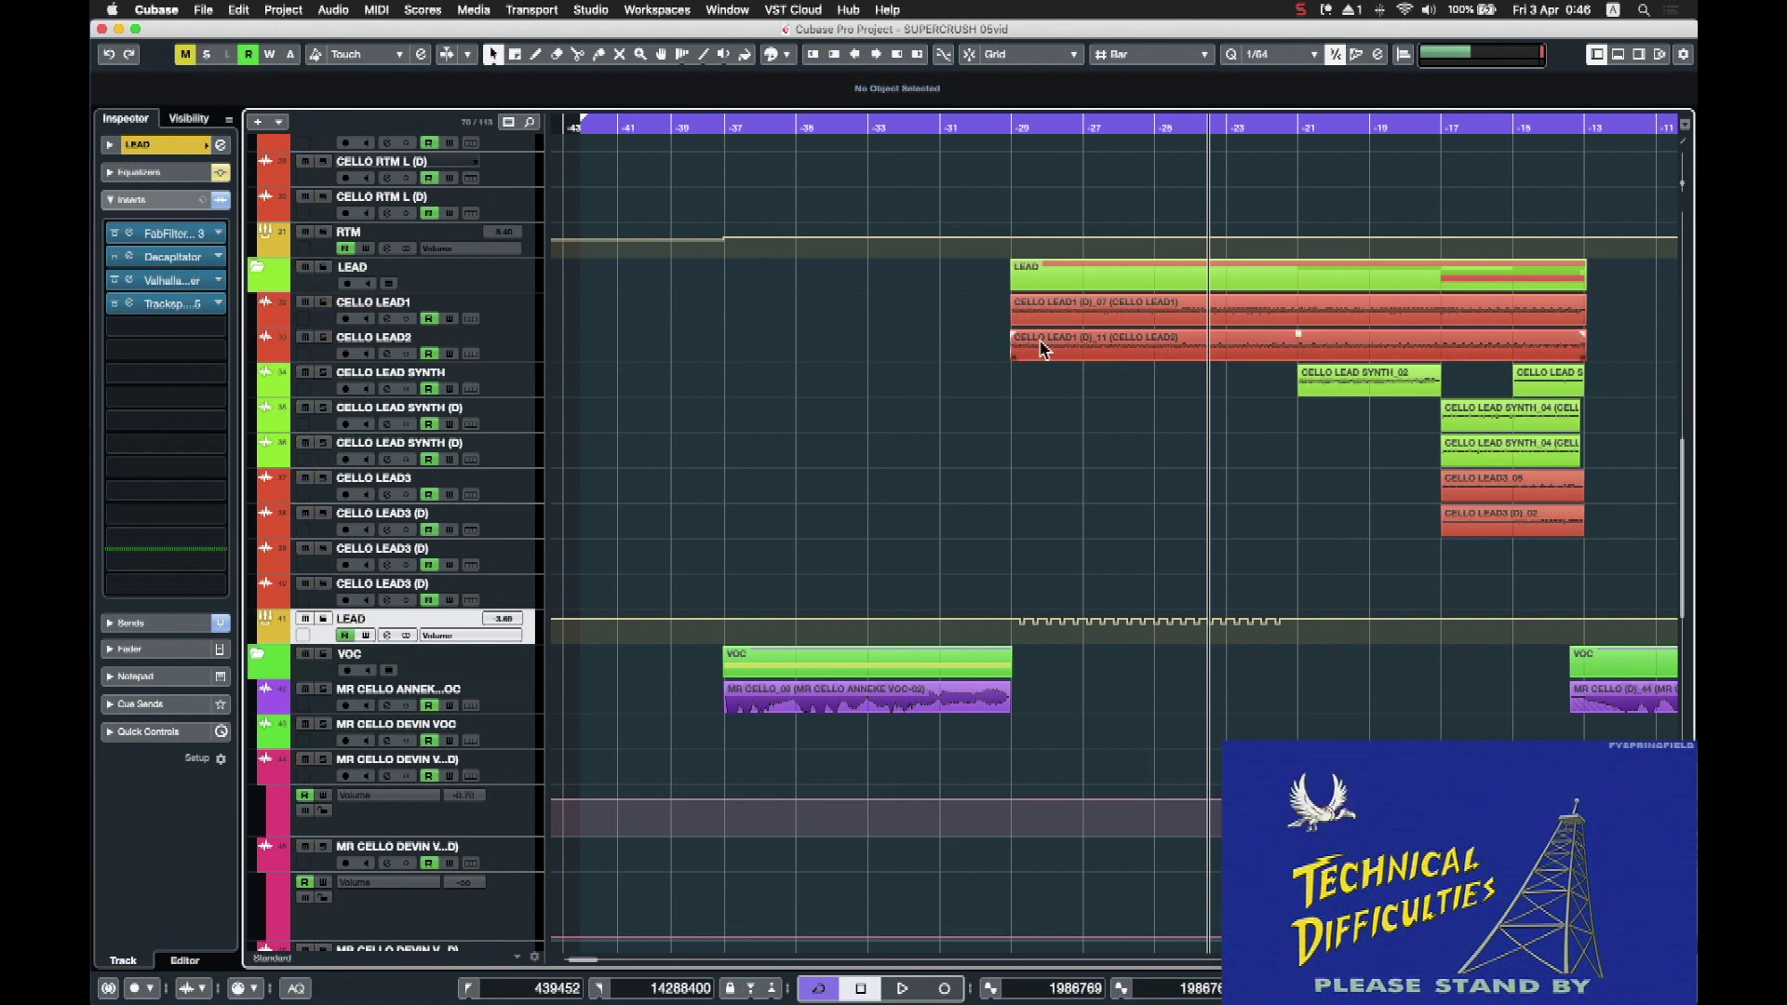
click(1037, 127)
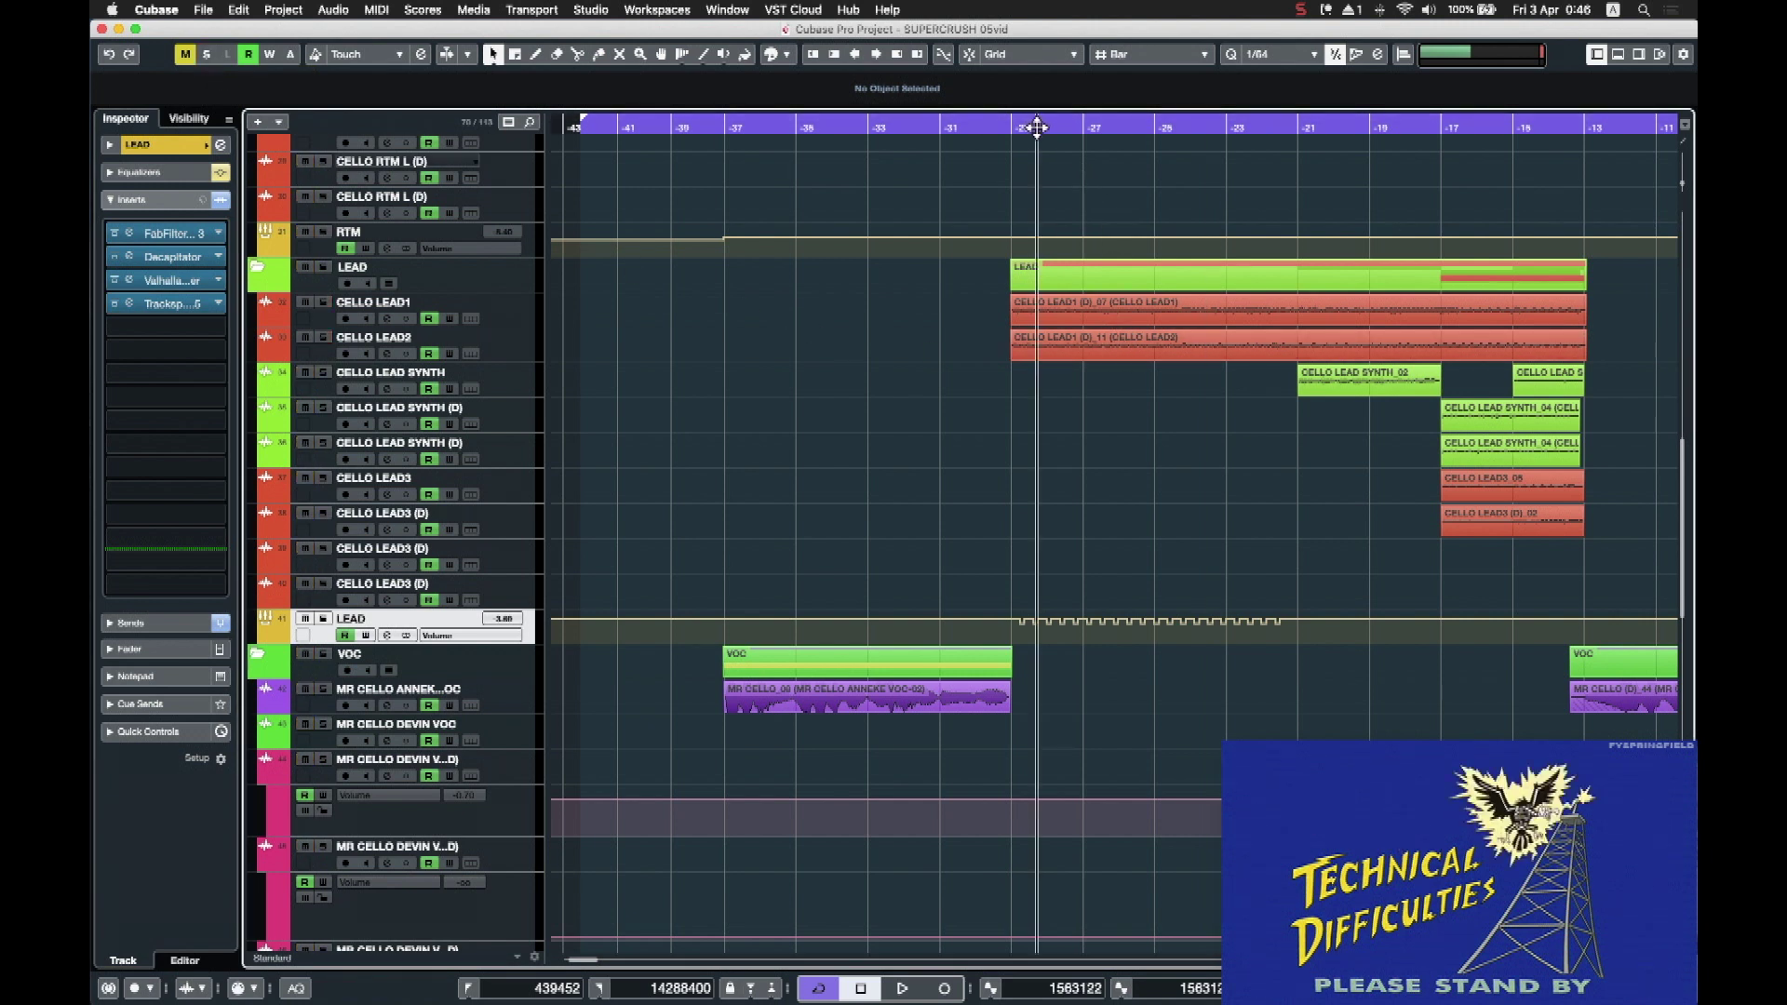
click(1019, 128)
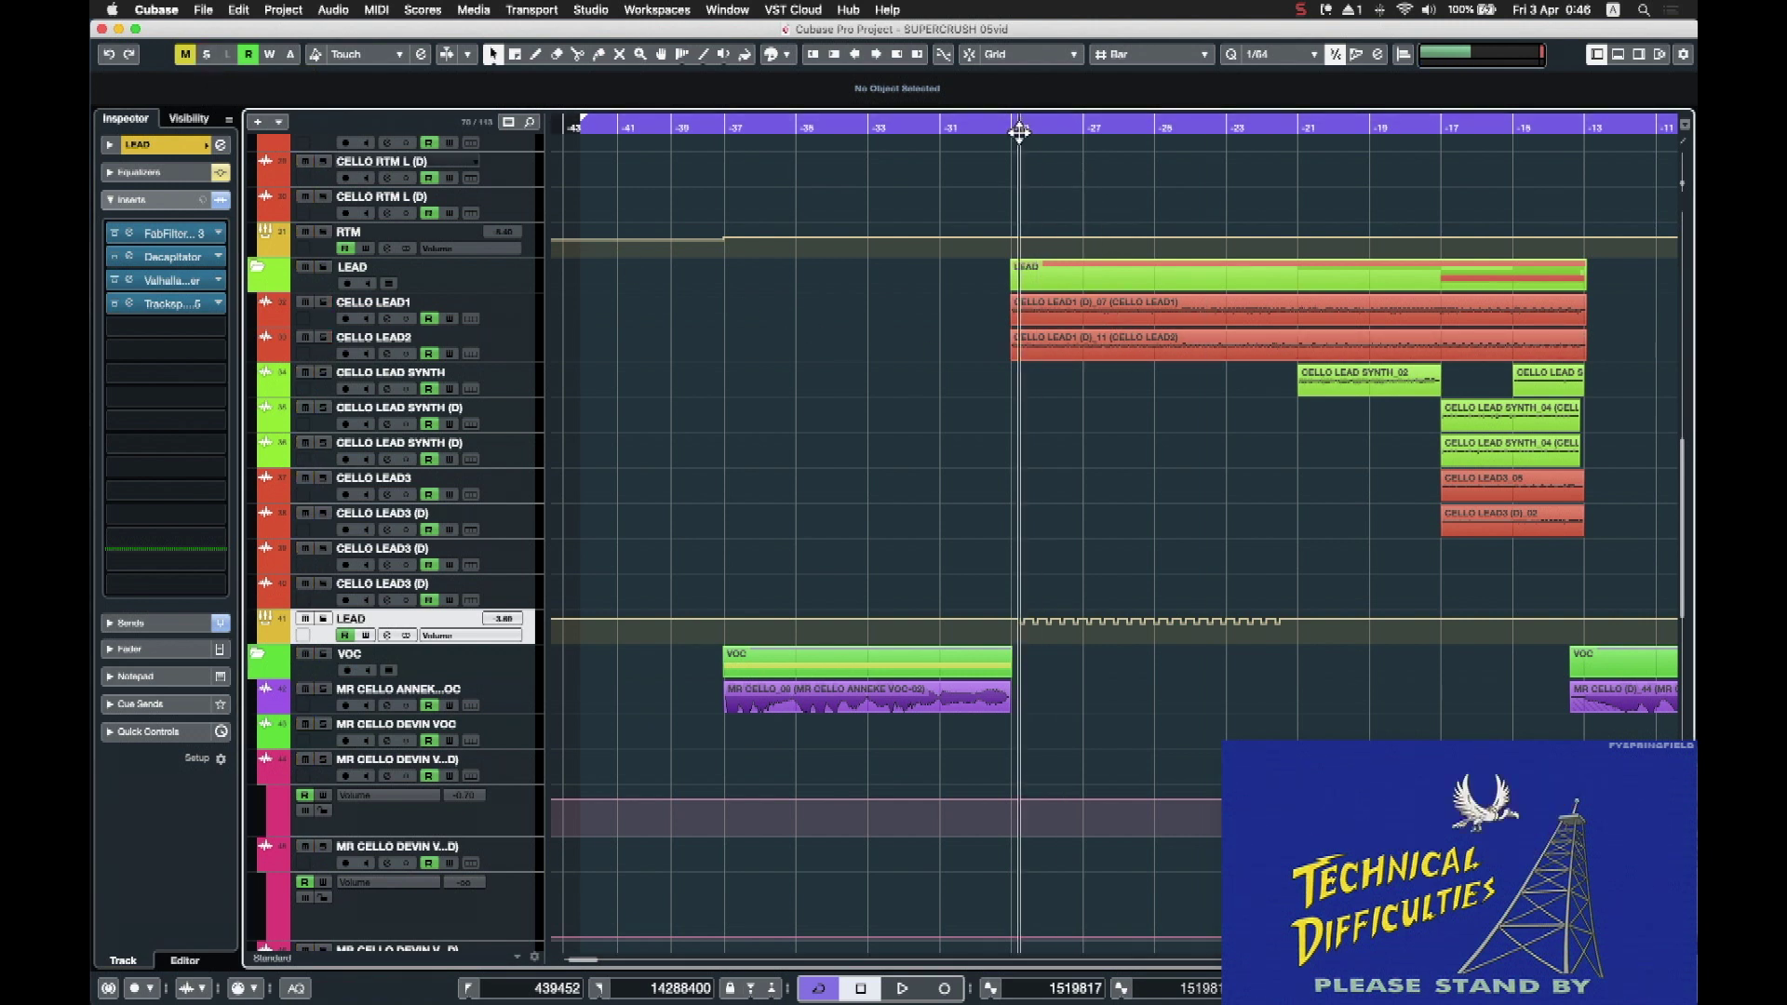
click(191, 173)
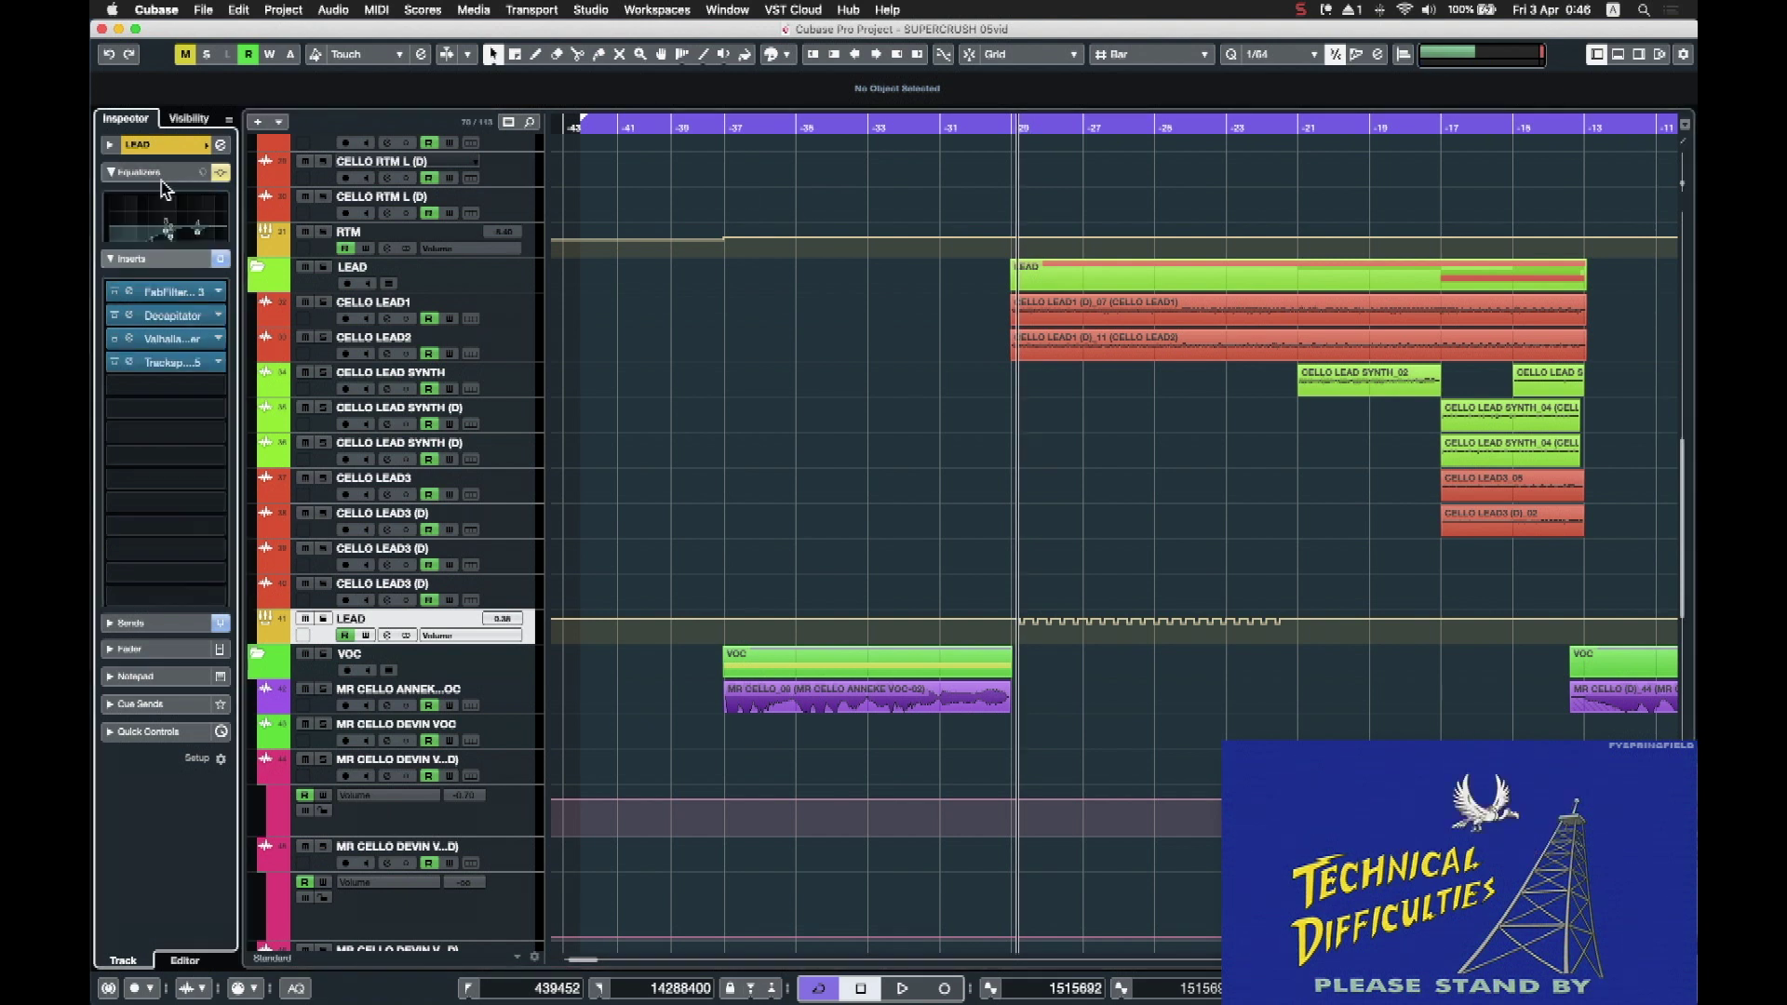
click(221, 172)
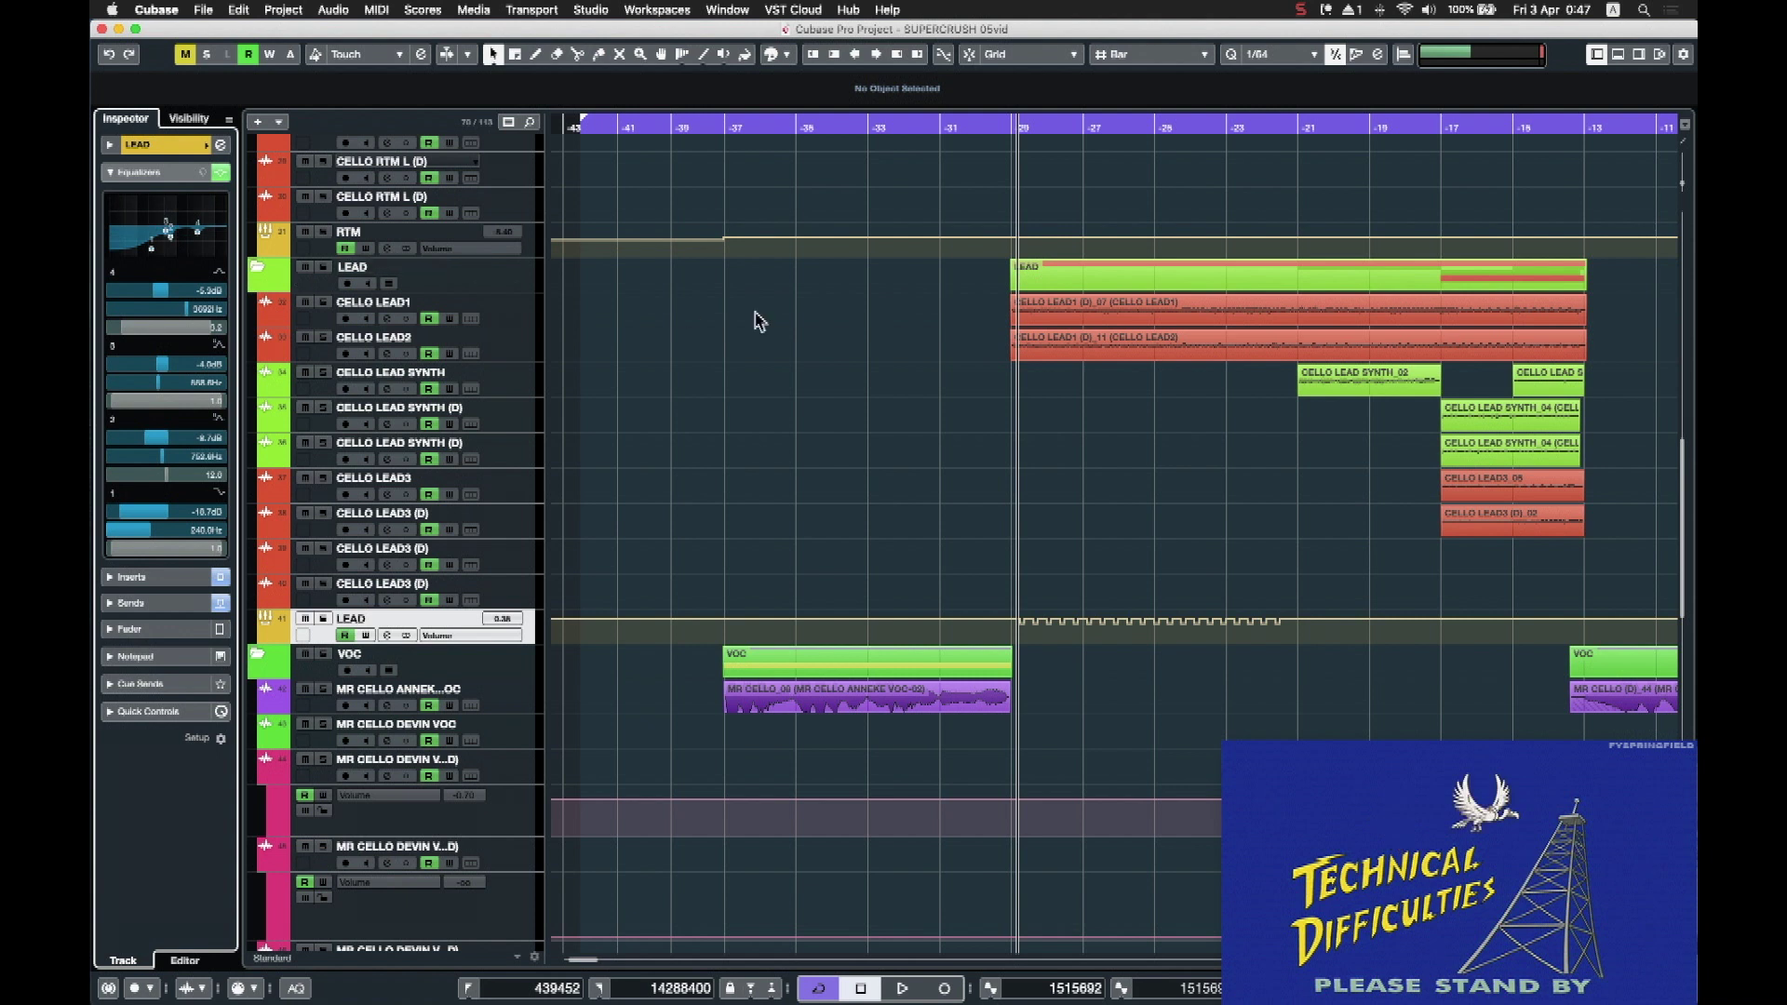
Step: Play from just before the lead clips, comparing the LEAD group's channel EQ off and on, both soloed and in the full mix
click(1005, 128)
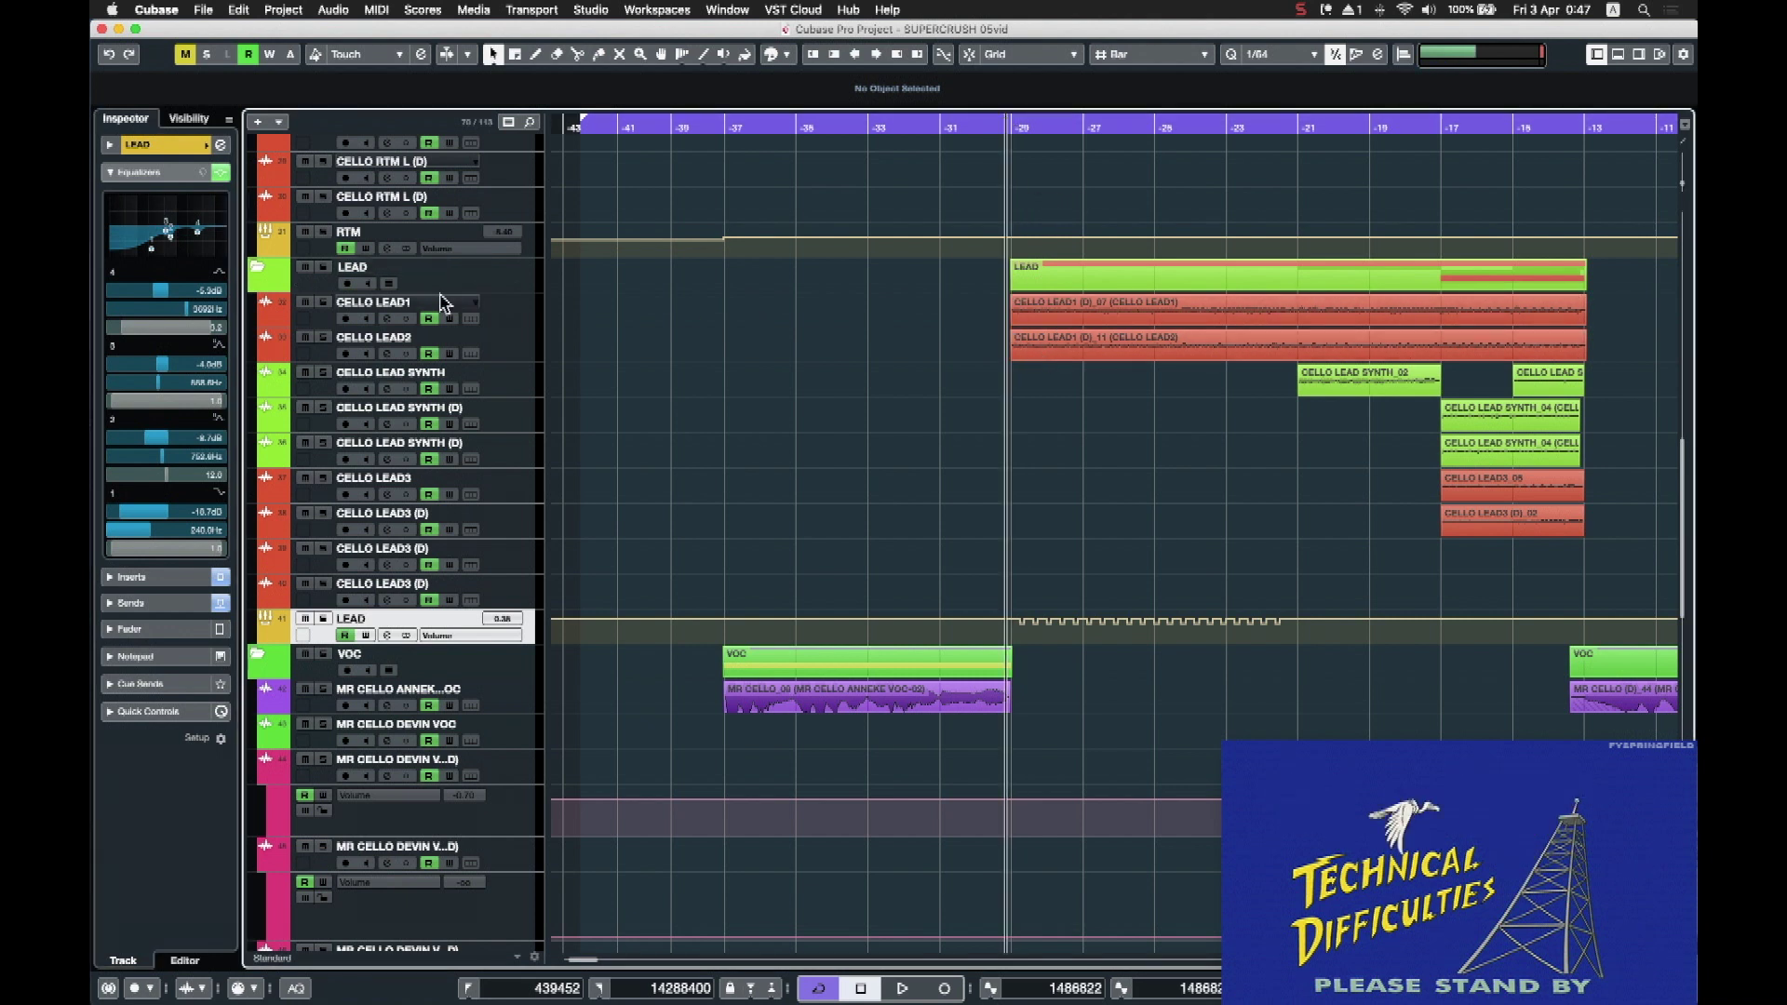
click(323, 267)
key(space)
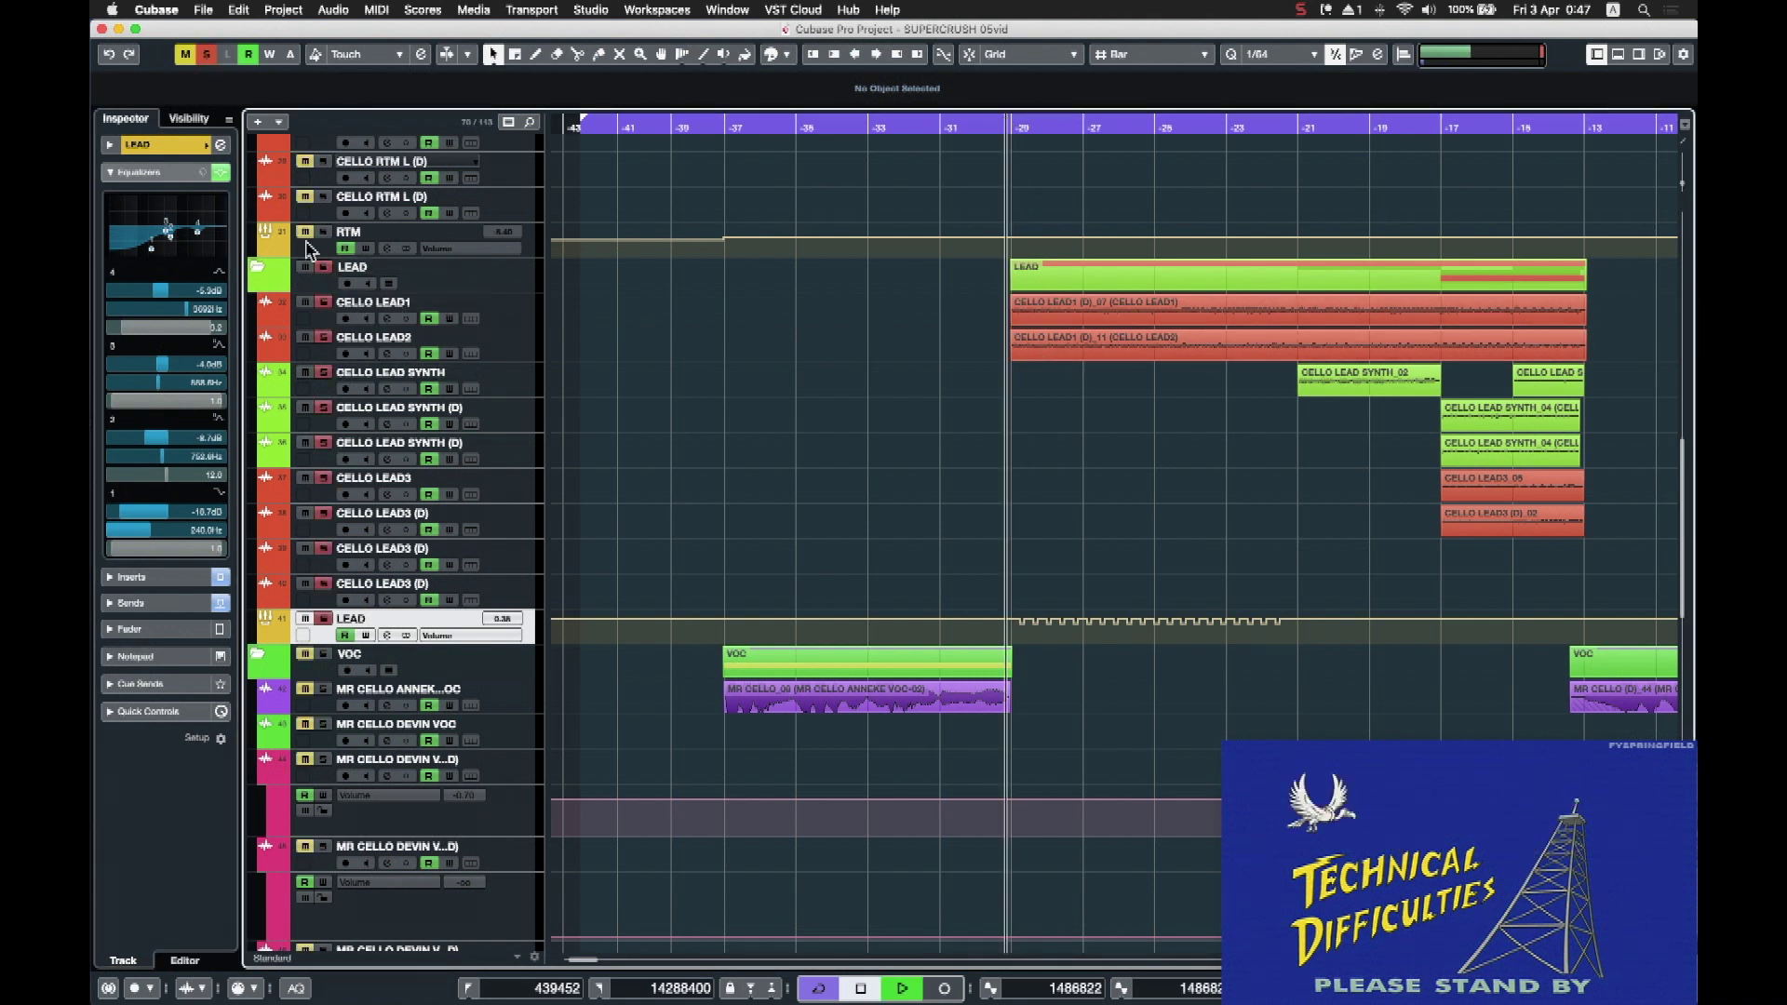
click(226, 177)
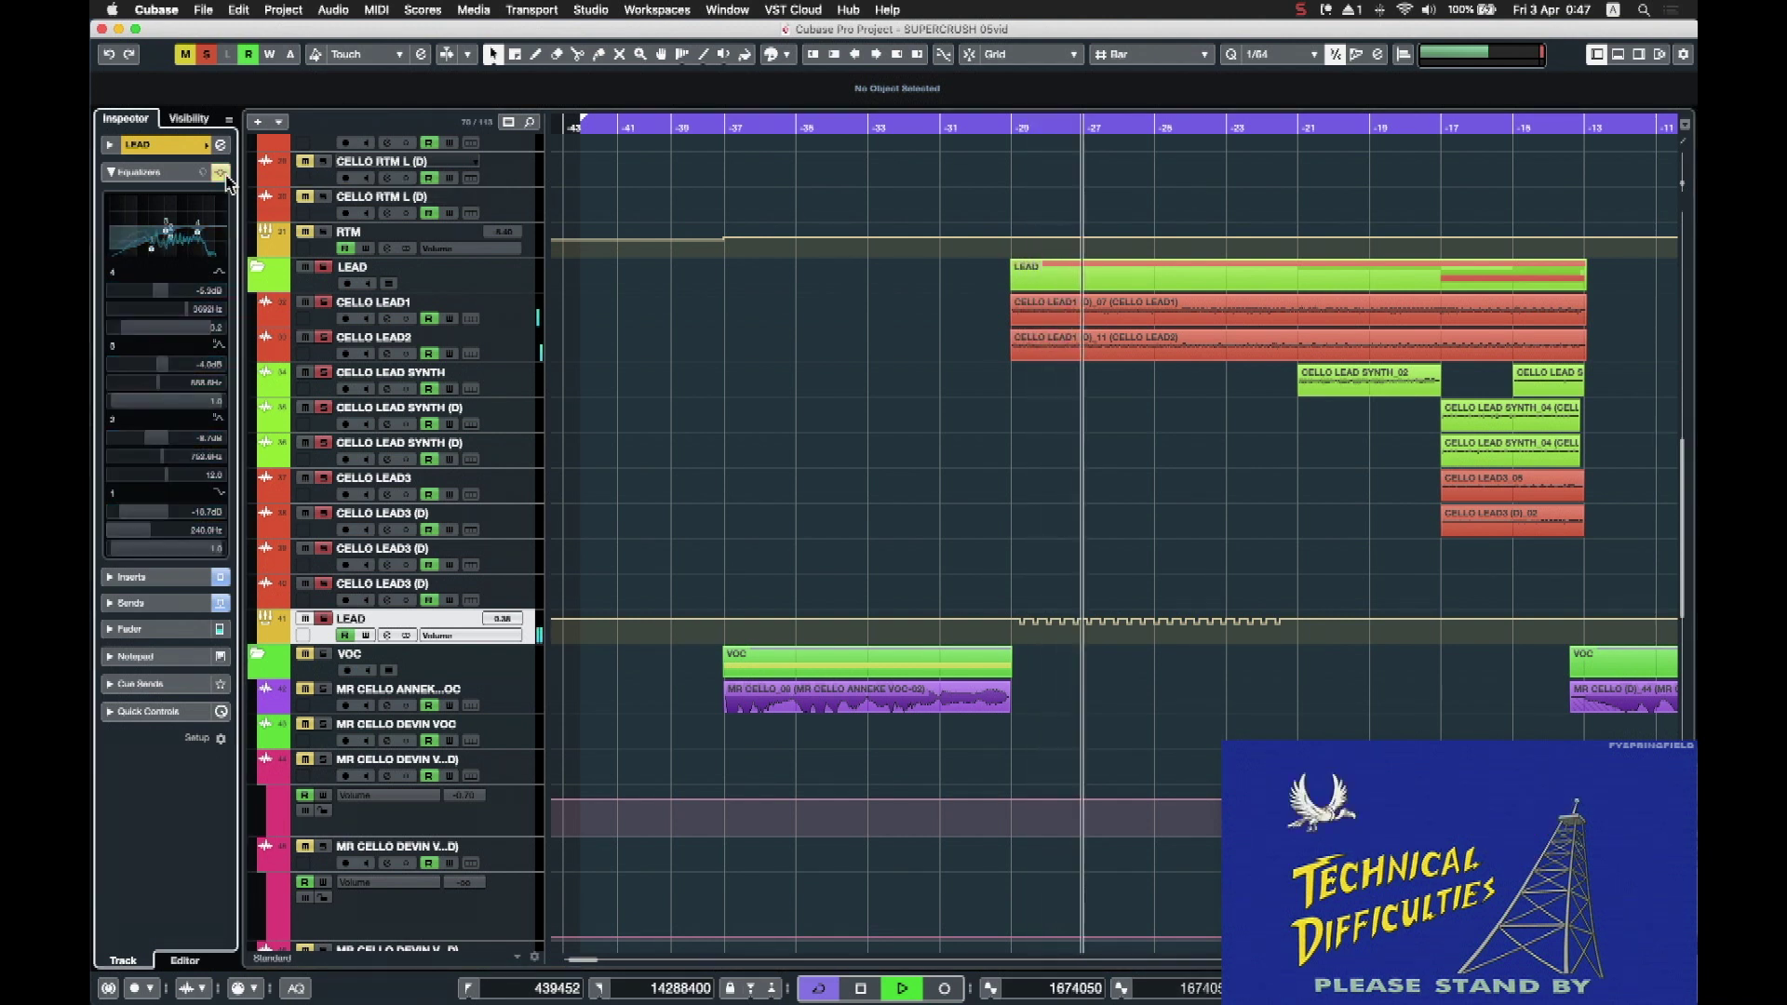
click(224, 175)
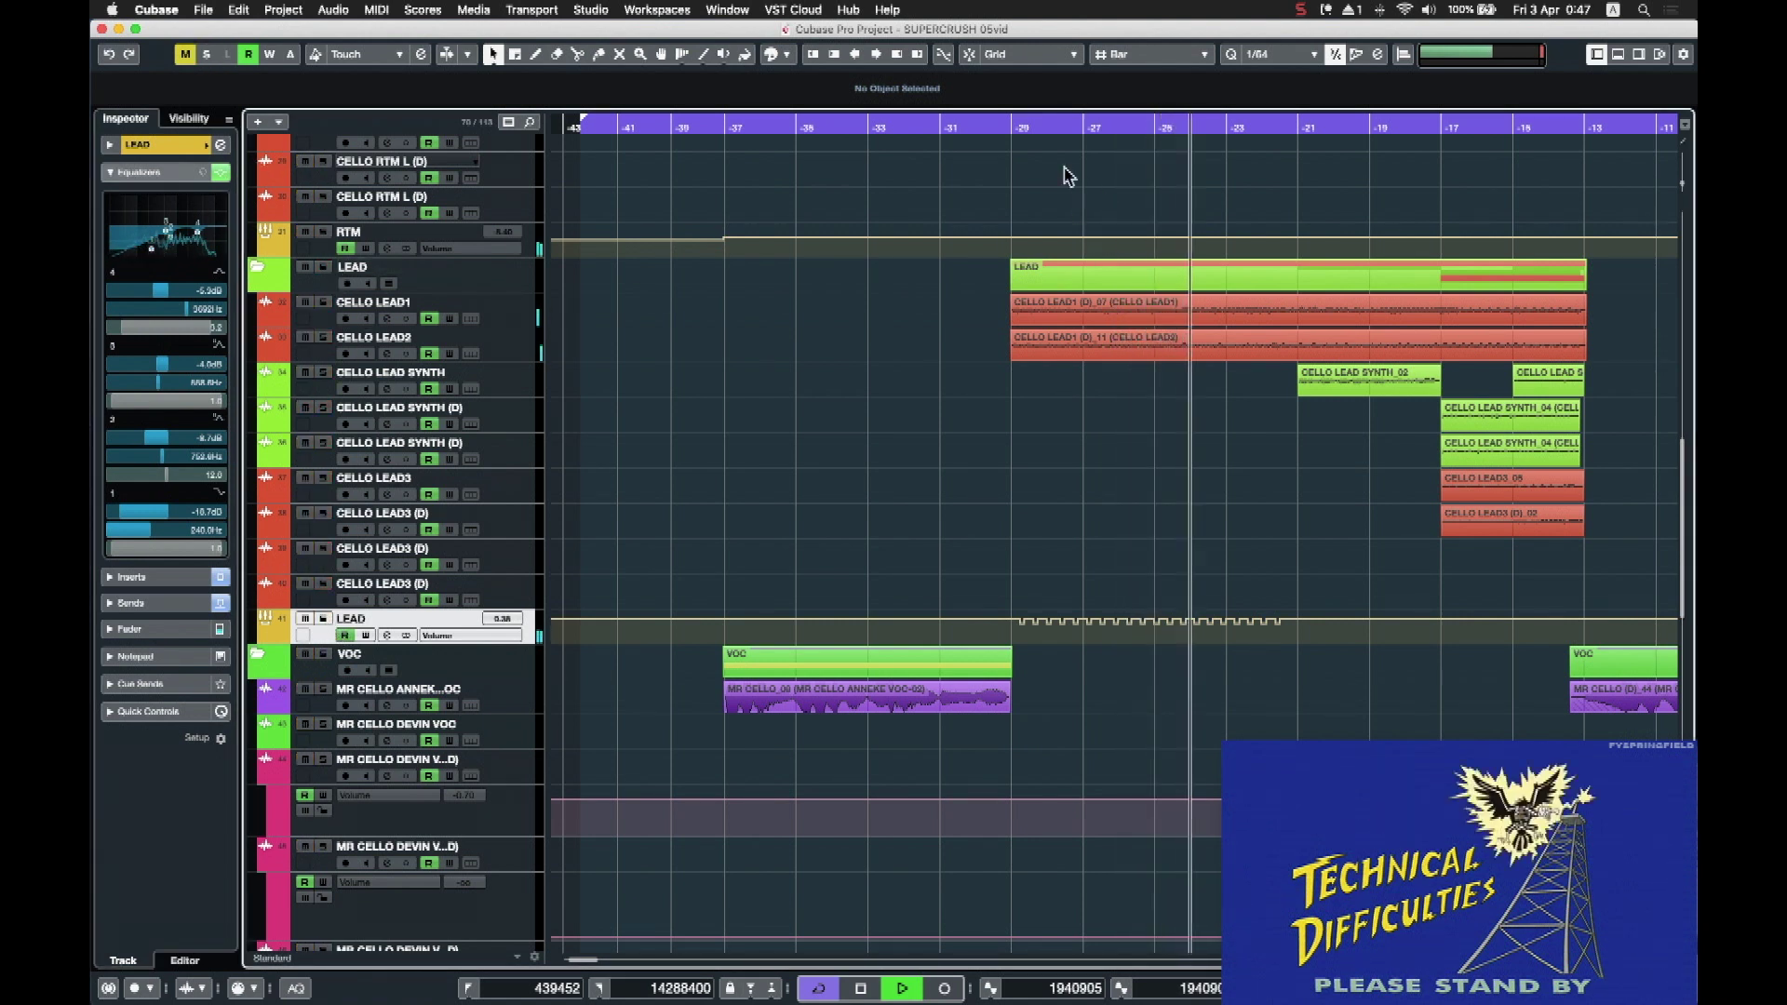
click(220, 173)
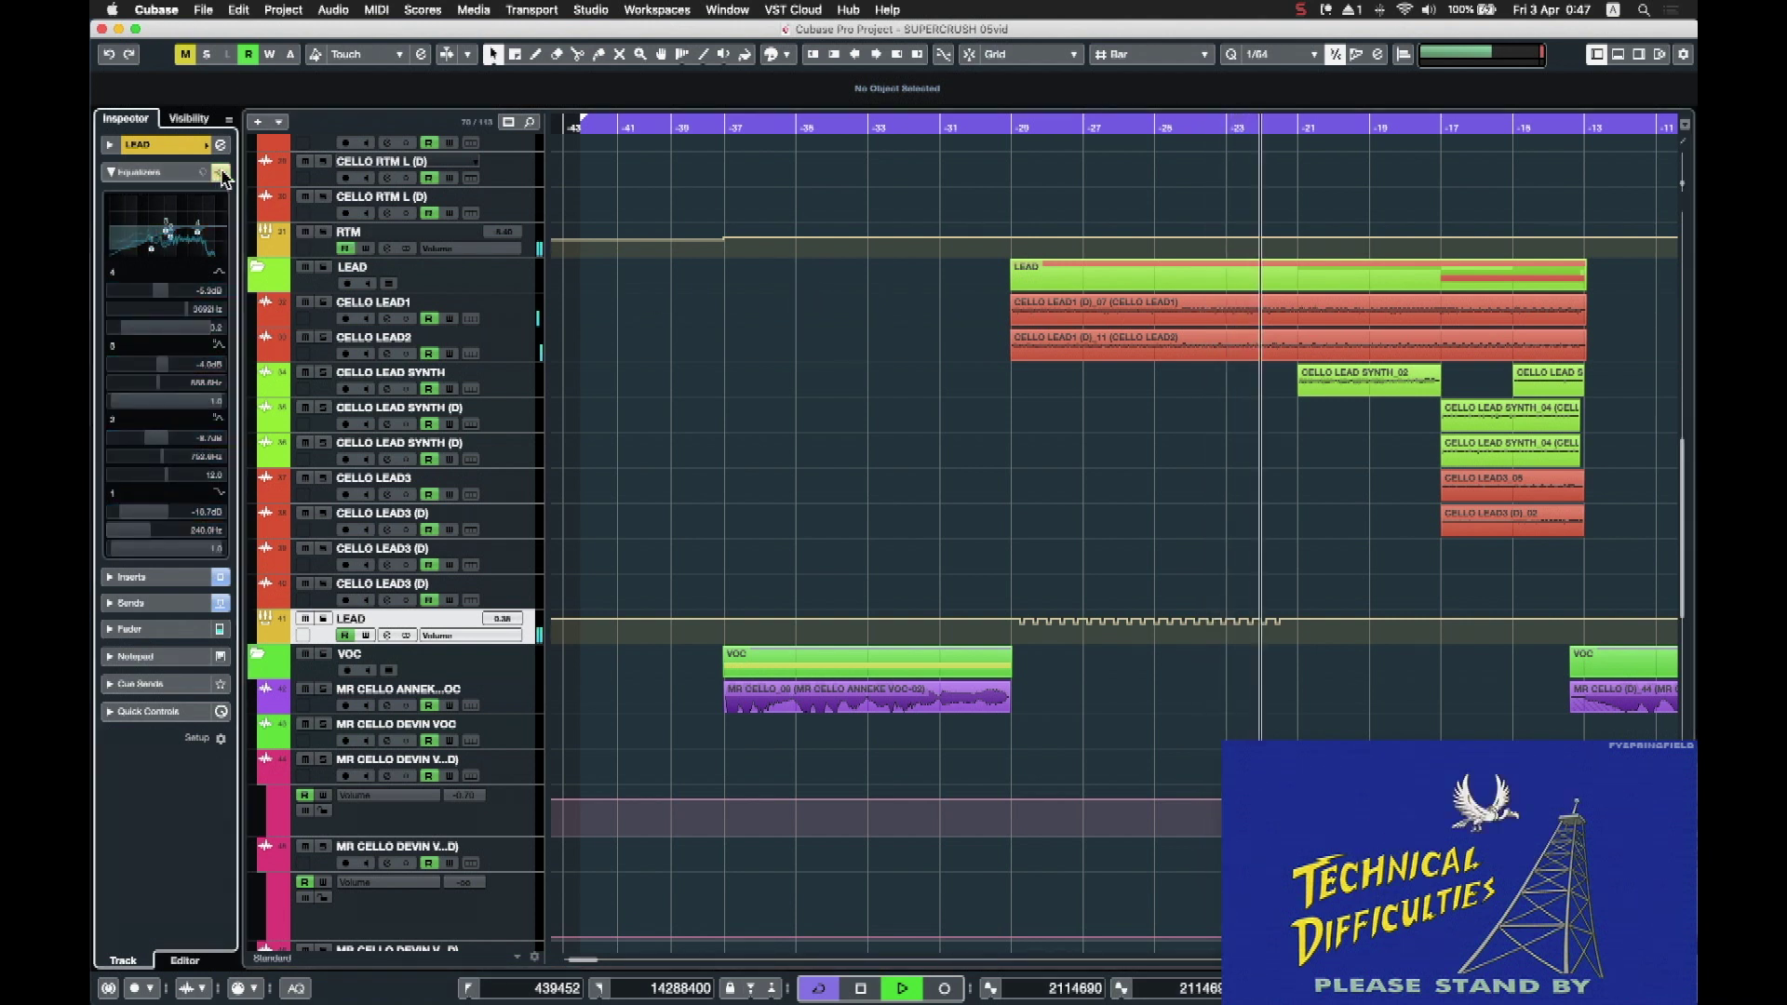
click(221, 173)
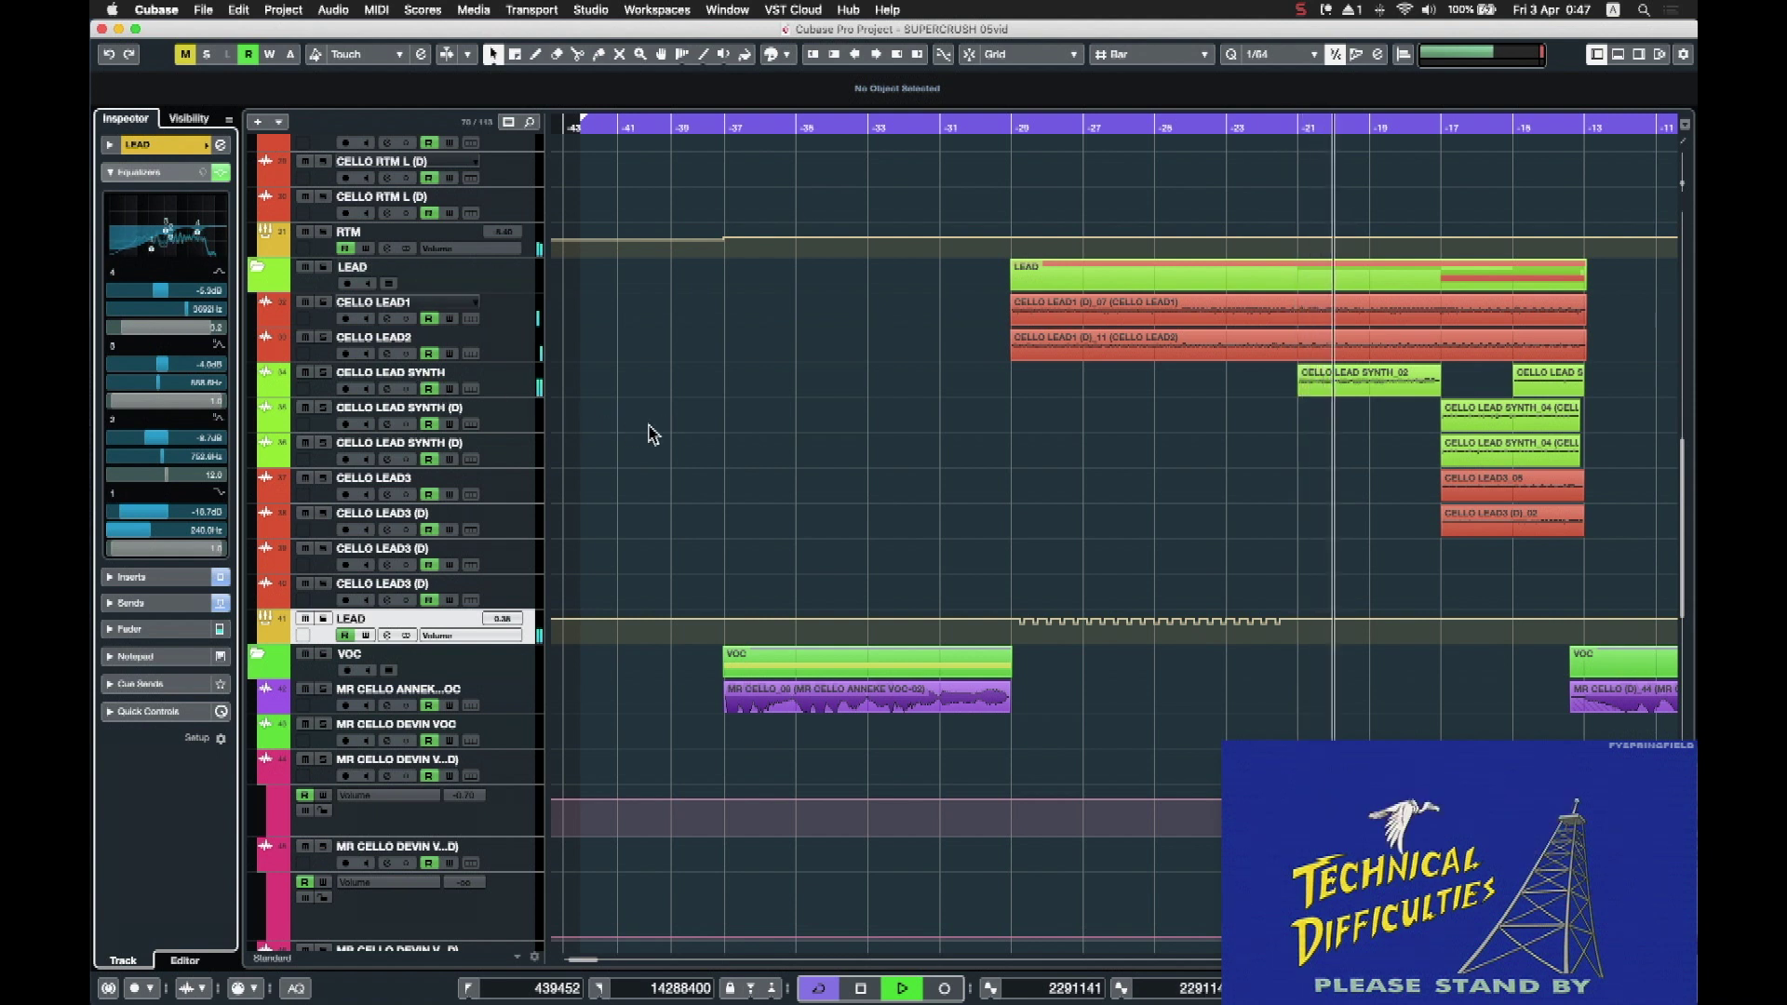
key(space)
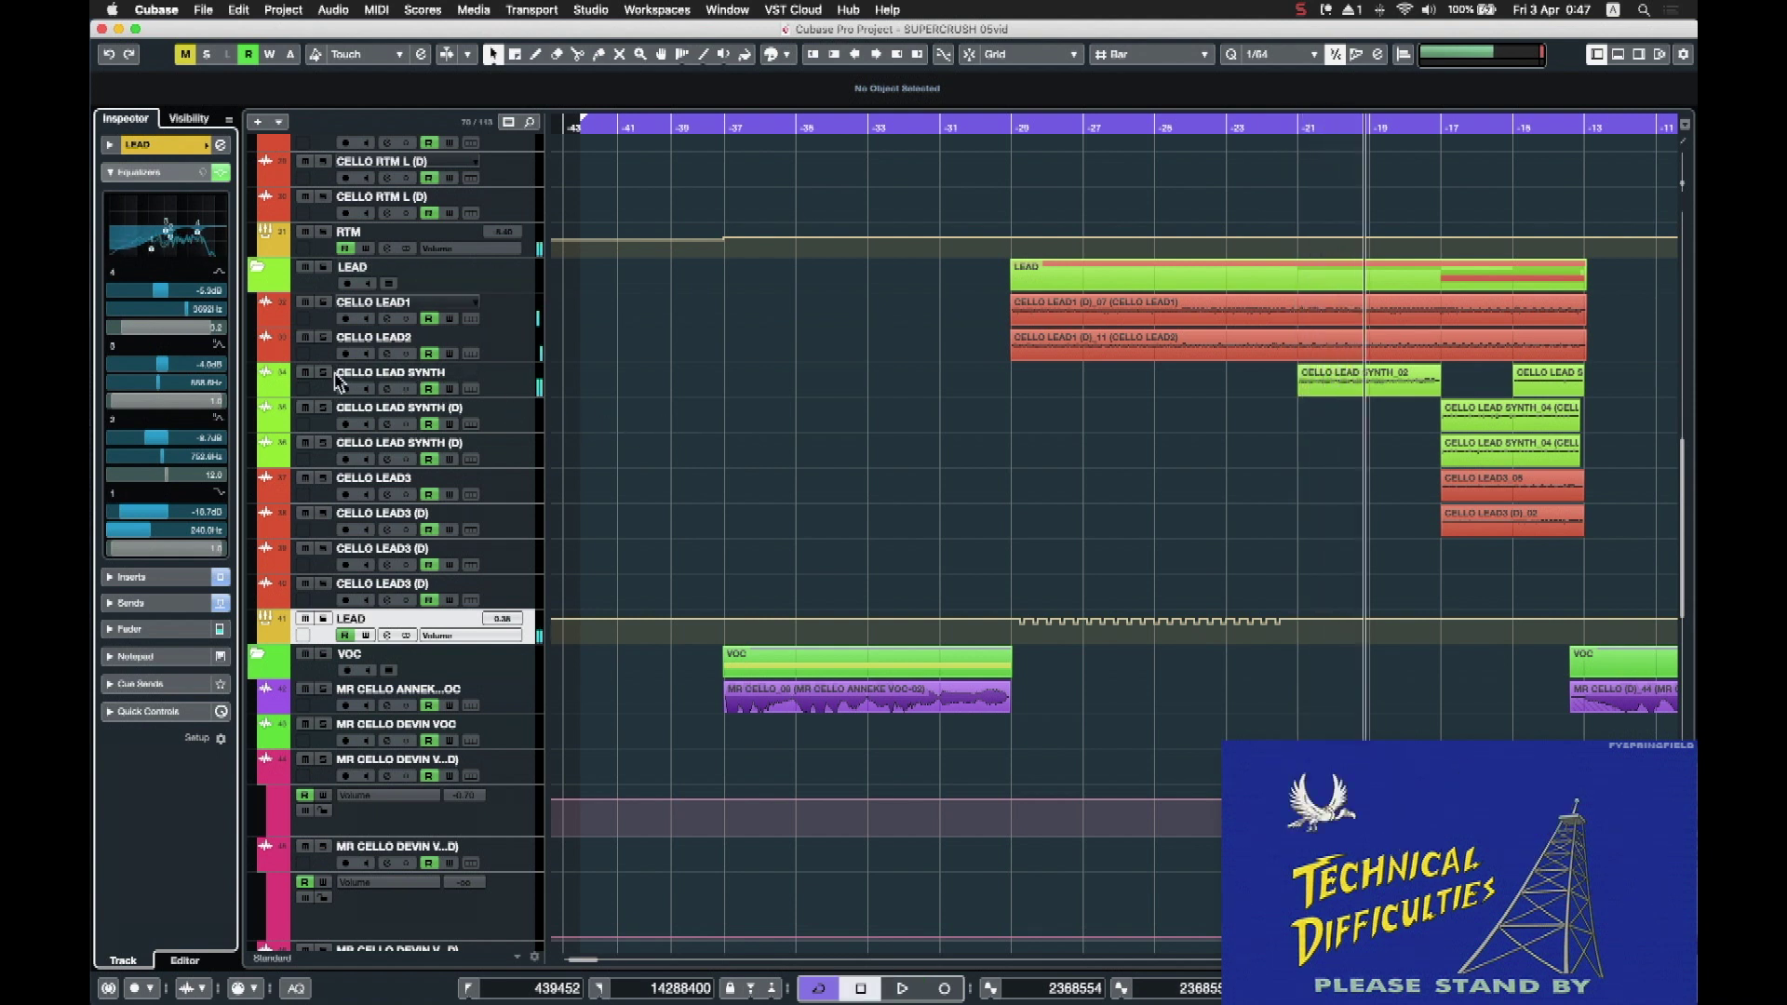
Step: Solo the CELLO LEAD SYNTH track and display its channel equalizer settings
click(534, 389)
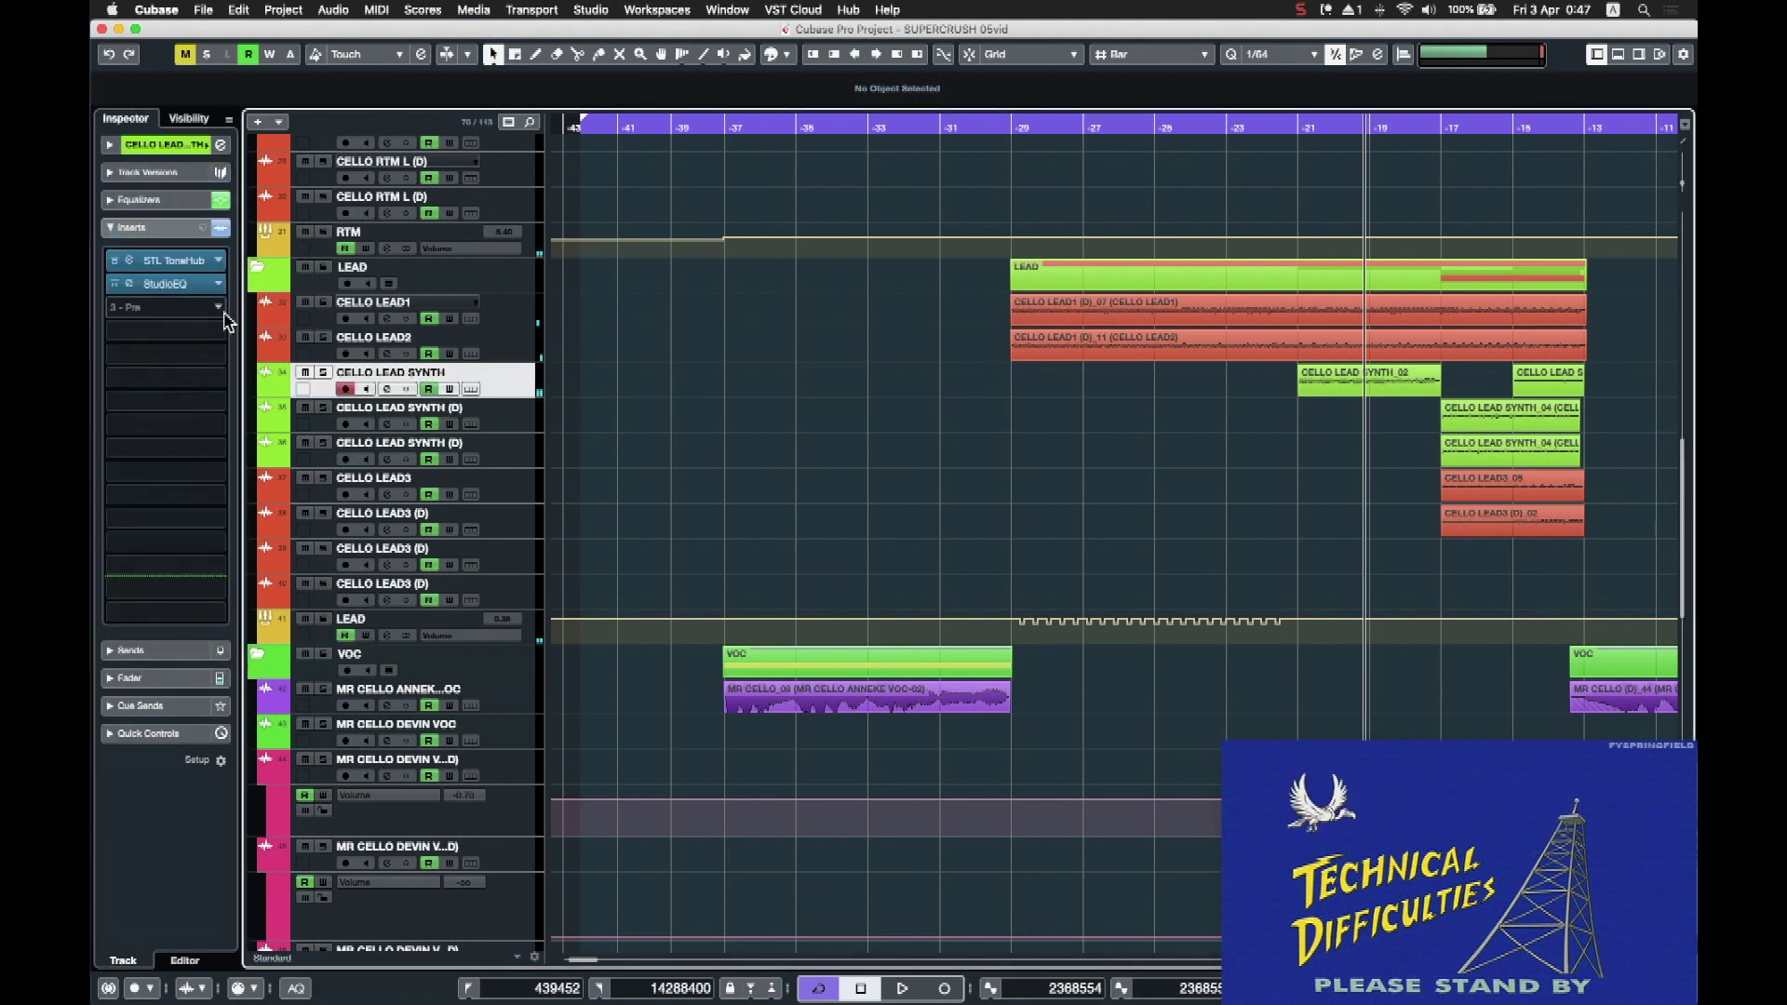
click(323, 373)
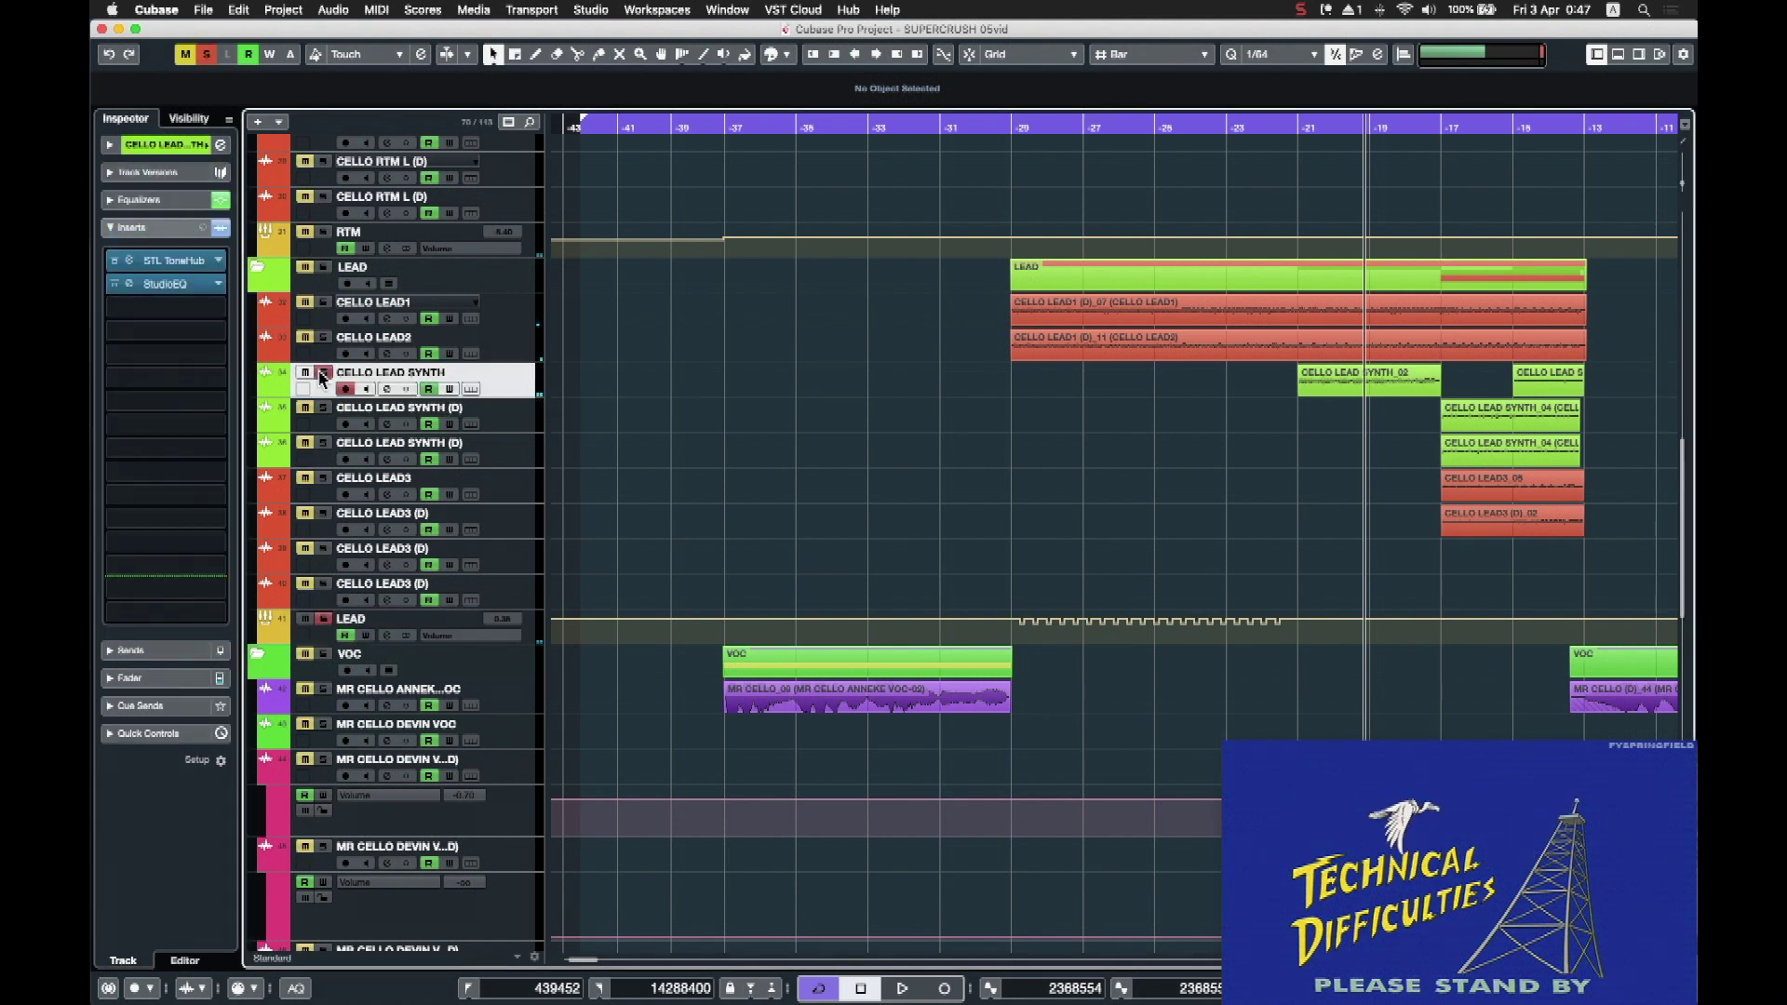
click(149, 200)
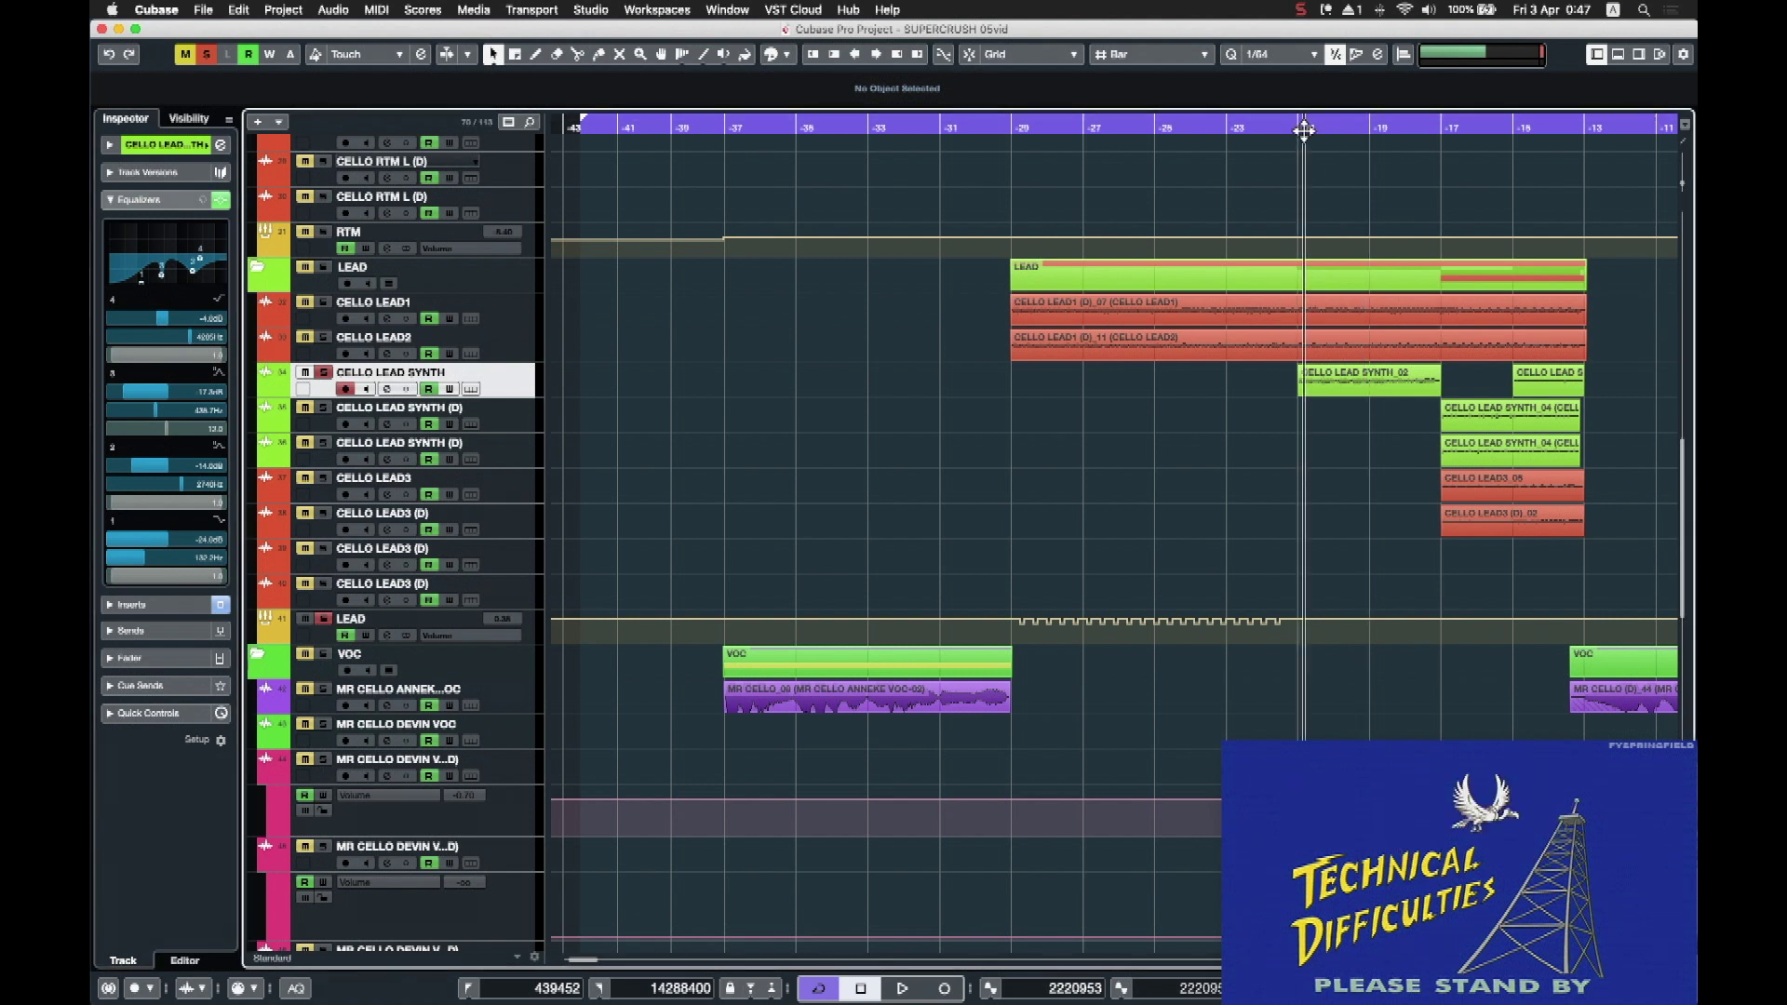
Step: Play the soloed CELLO LEAD SYNTH track from bar -21, where its first clip starts
click(1298, 139)
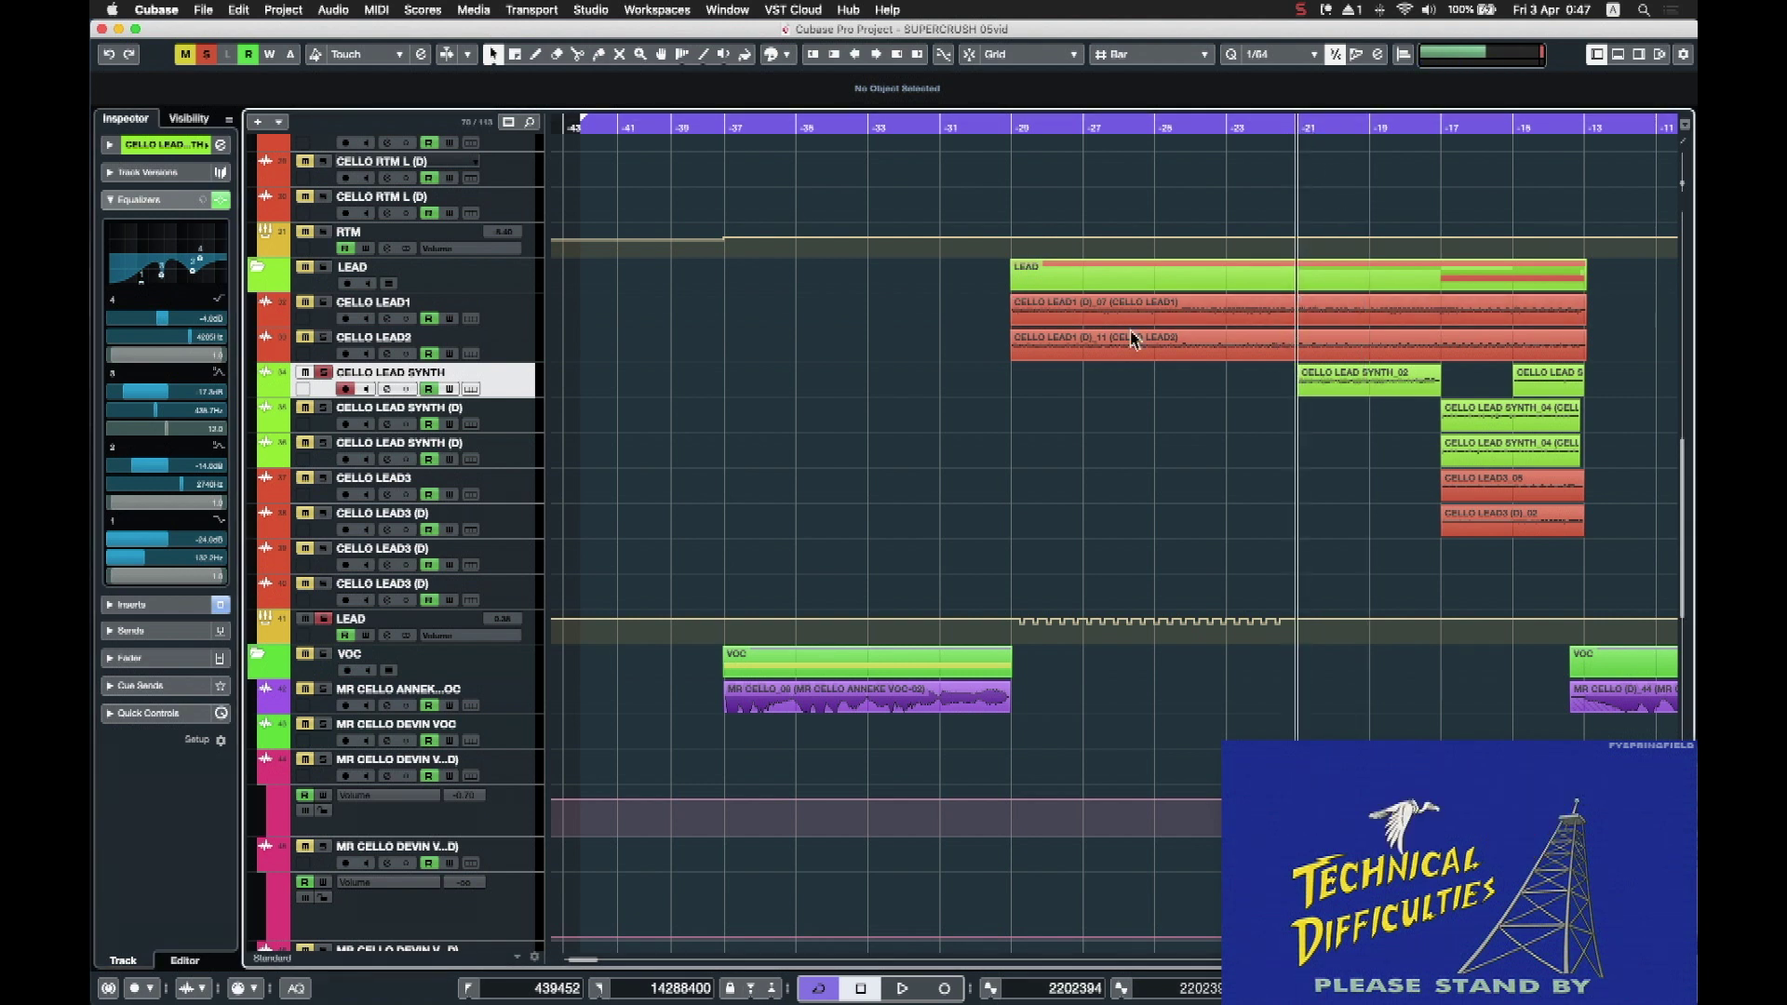
key(space)
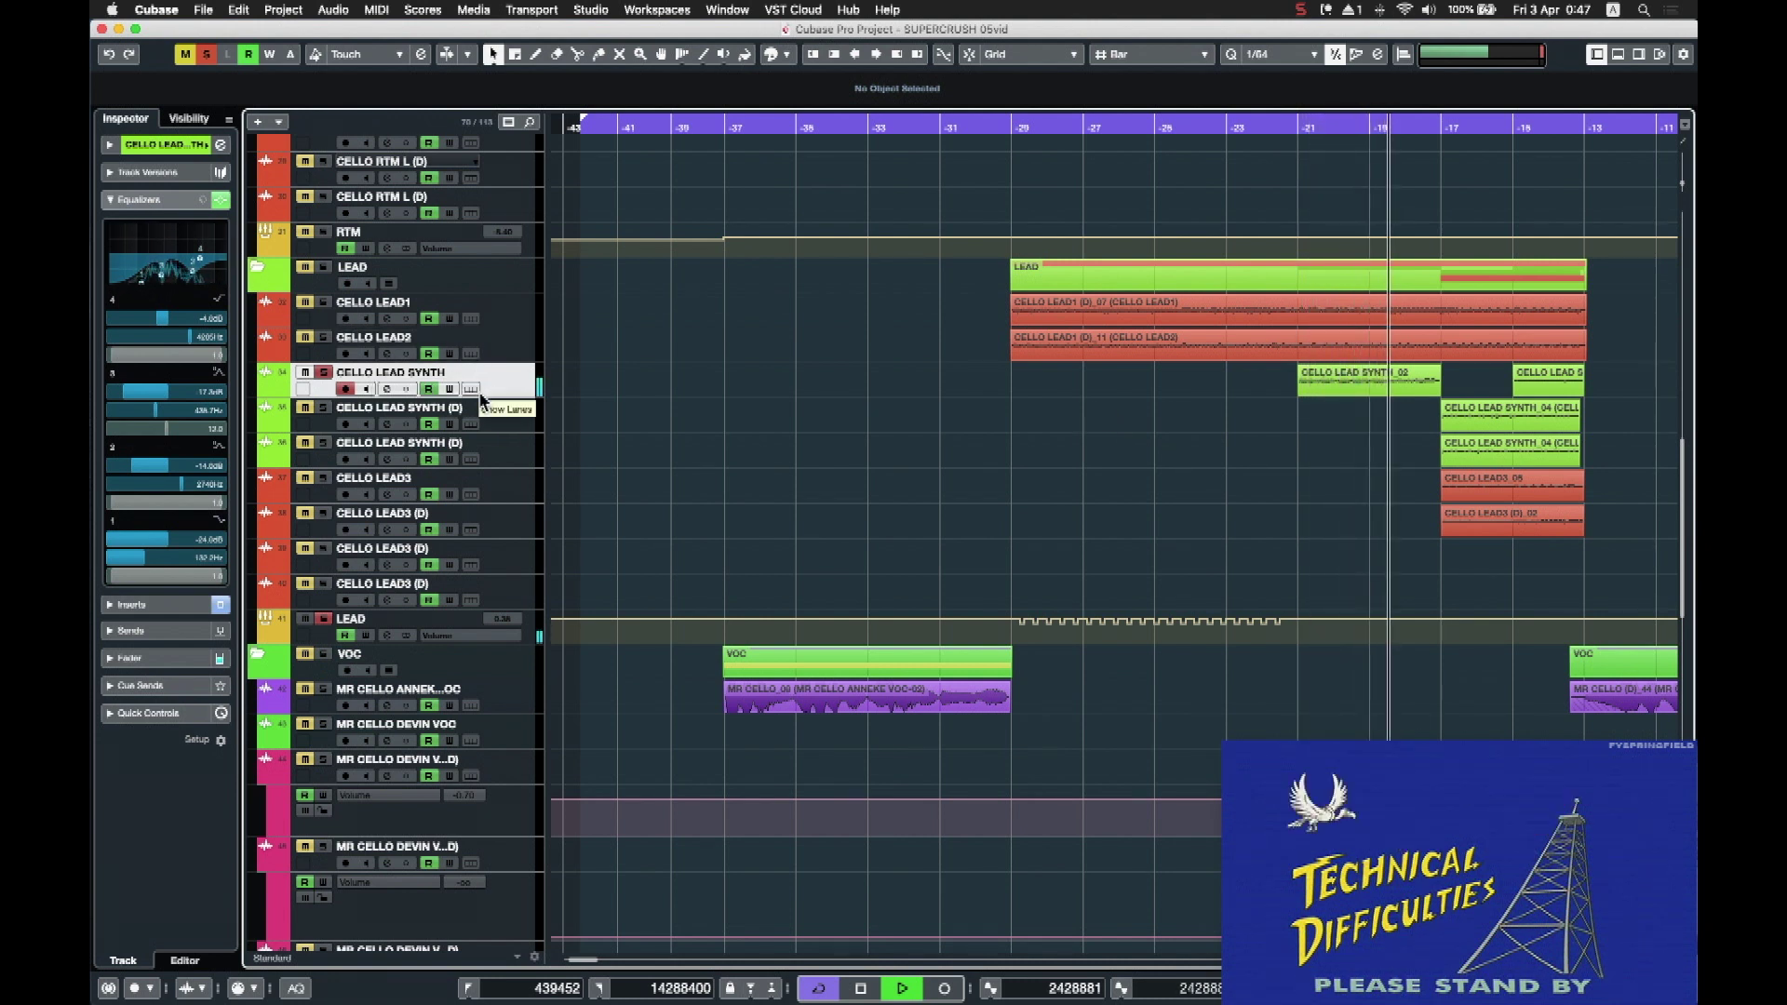
key(space)
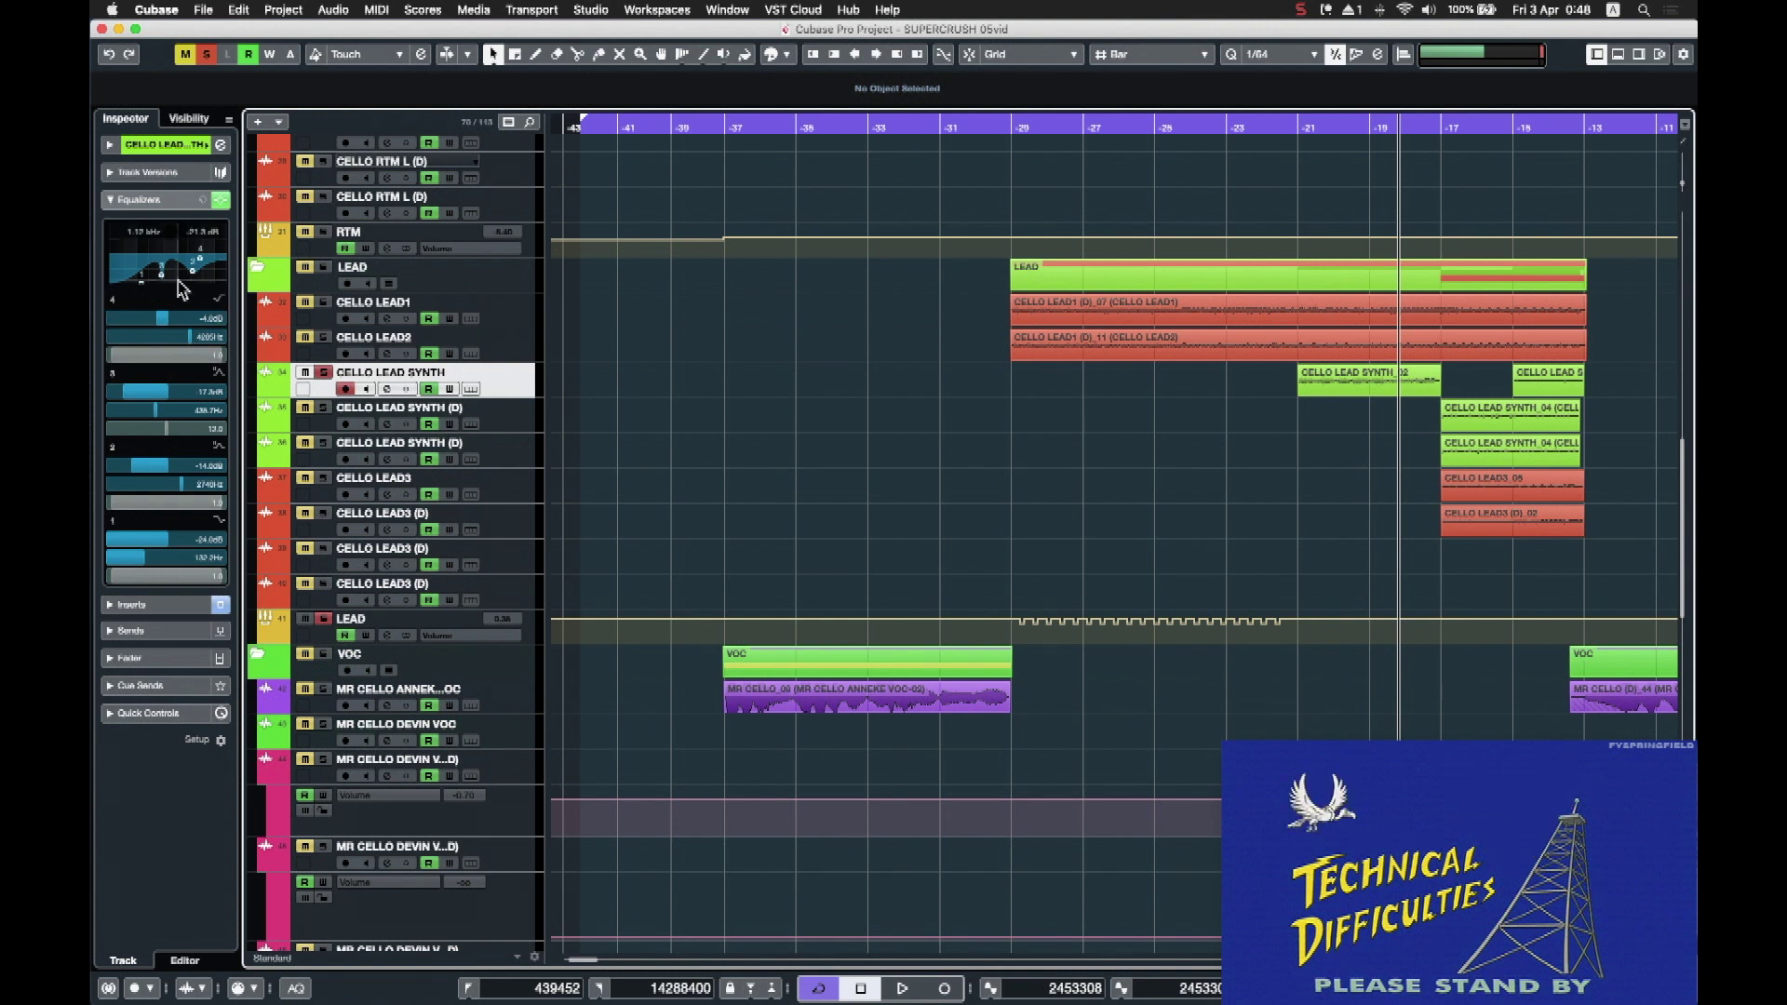
Step: Inspect the CELLO LEAD SYNTH channel's equalizer and the cabinet and amp pages of its STL ToneHub insert, and close both windows
click(222, 146)
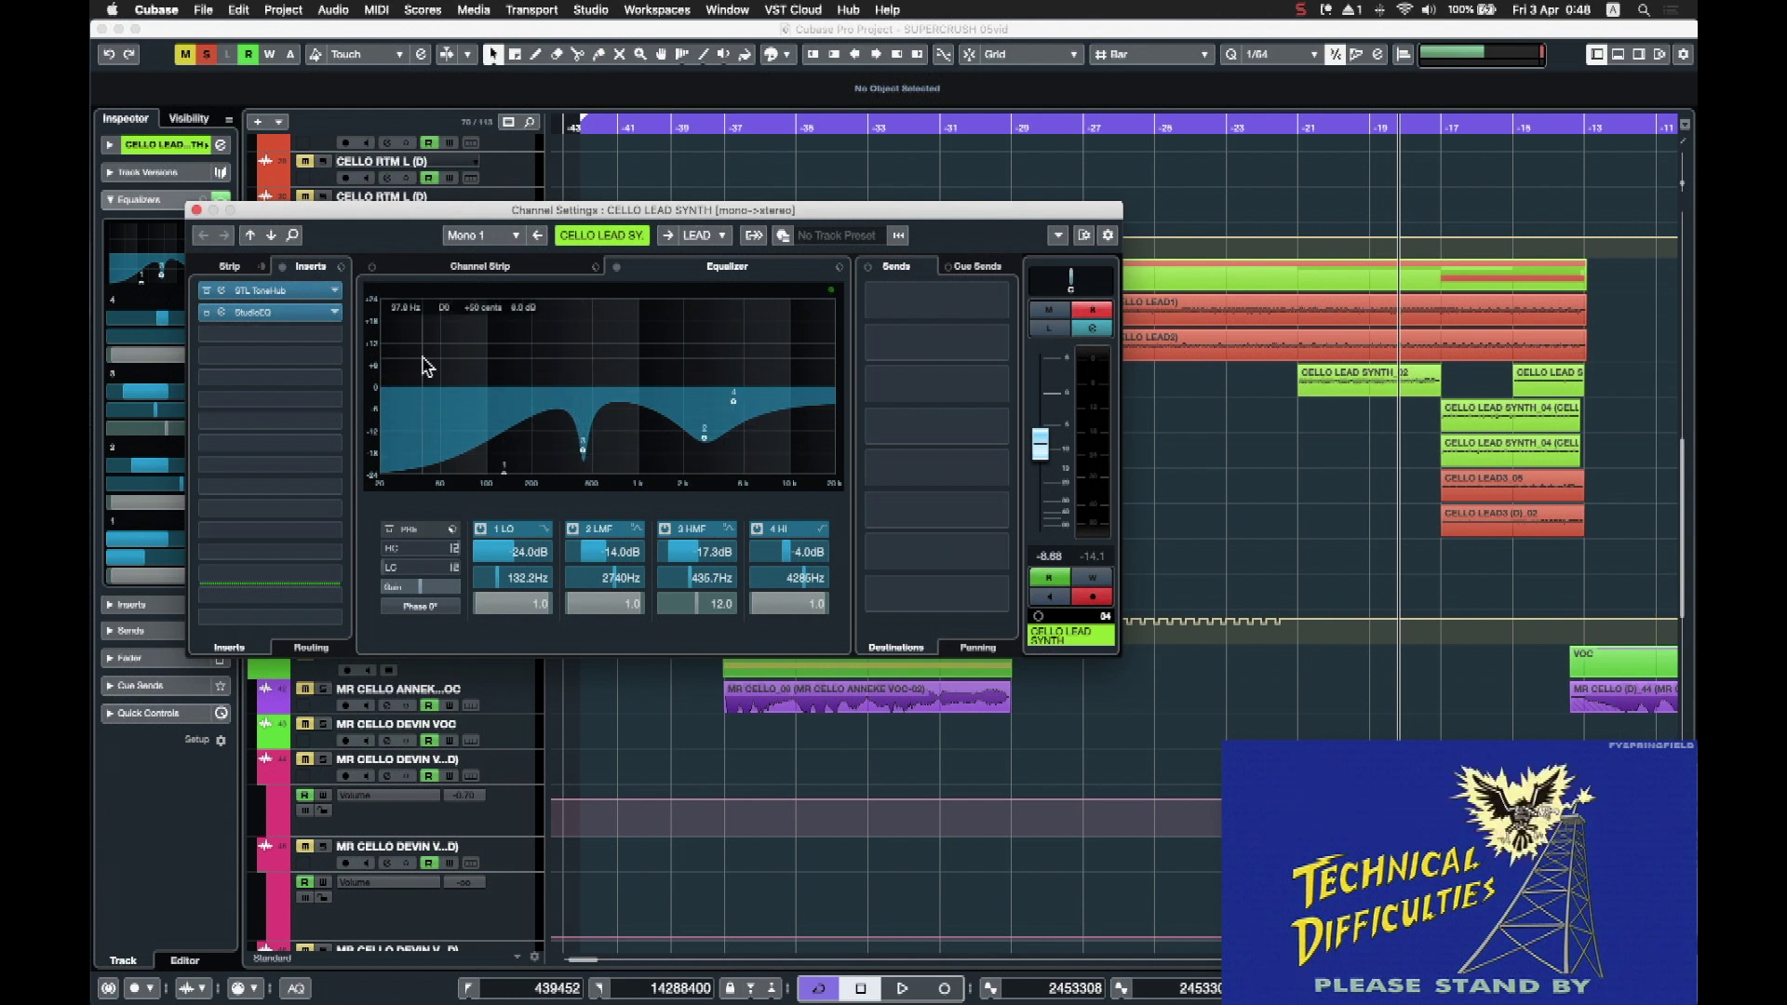
click(223, 292)
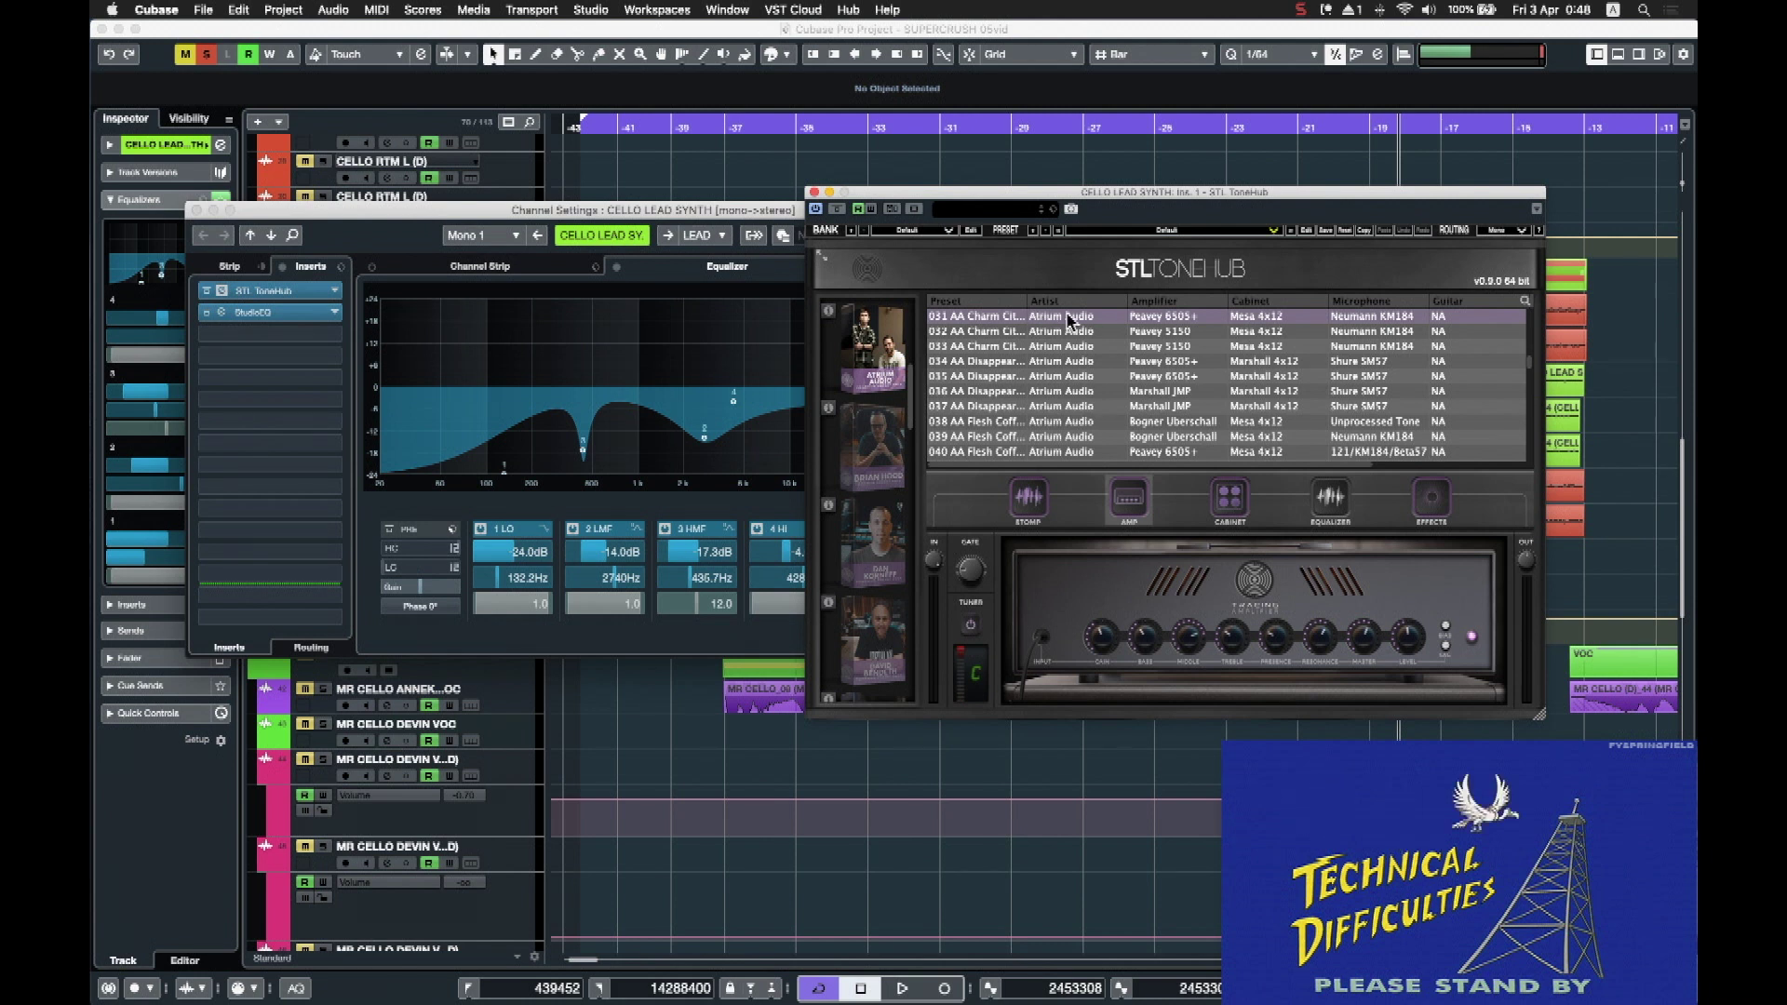
click(1238, 508)
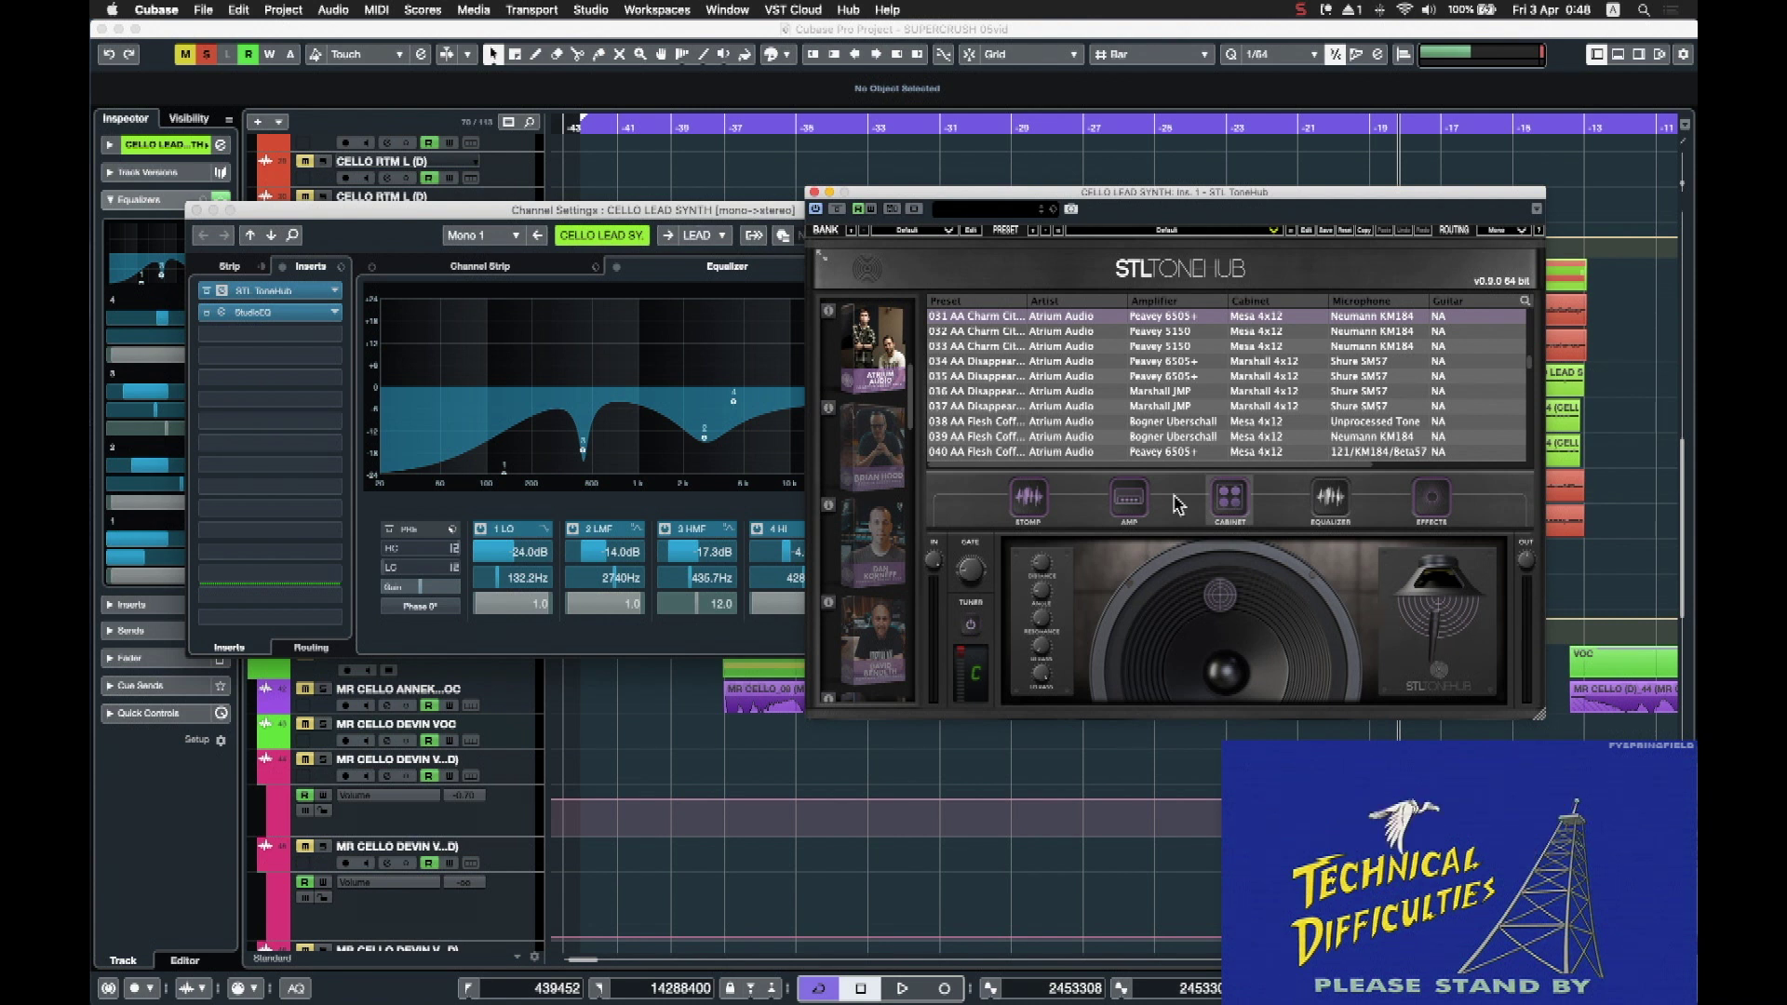
click(1130, 501)
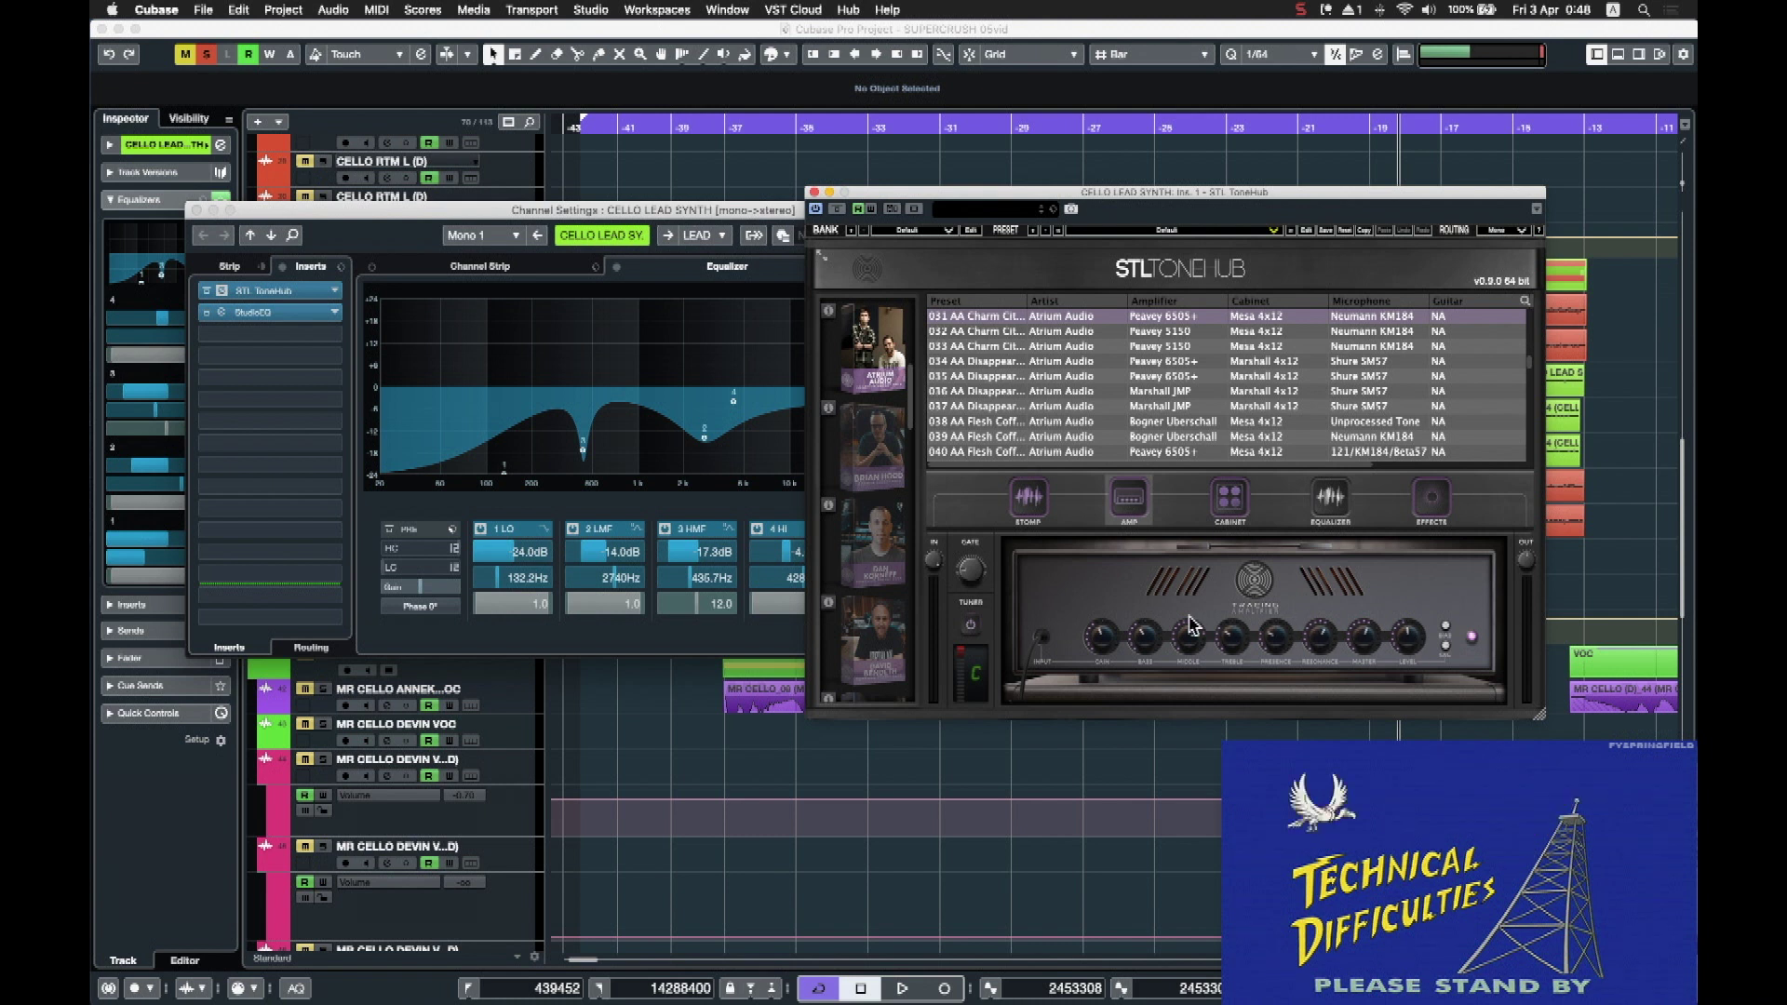
click(814, 193)
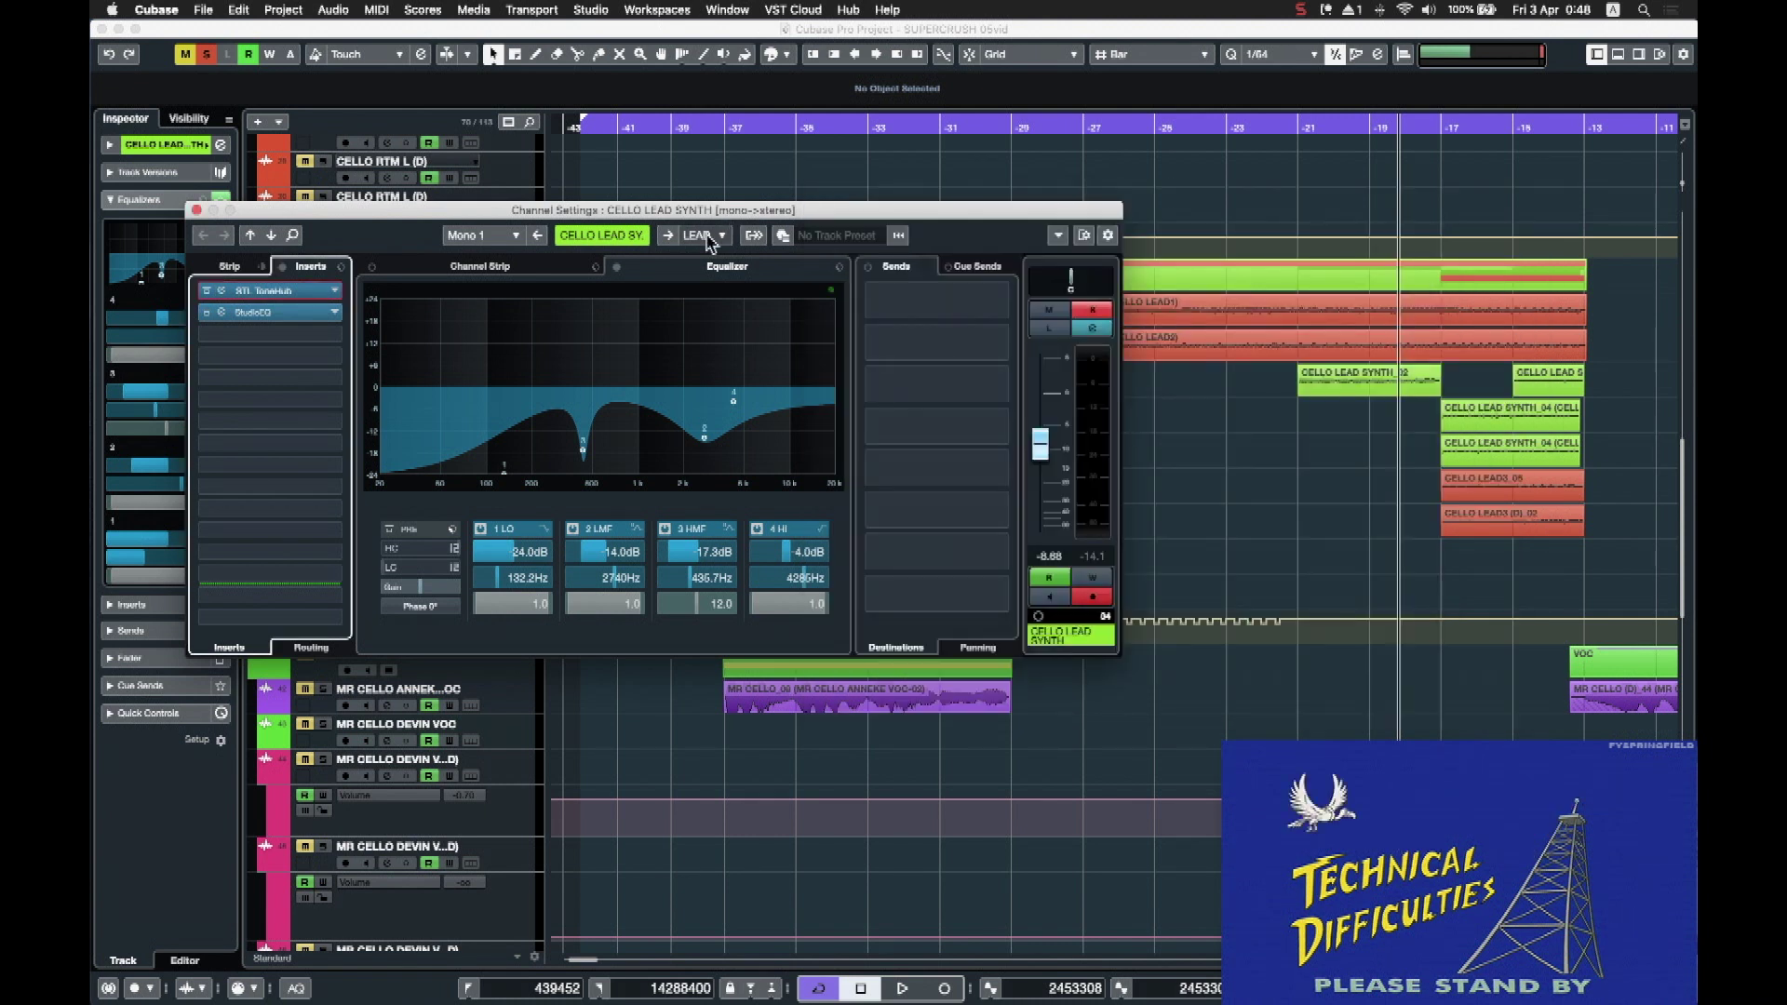
click(197, 211)
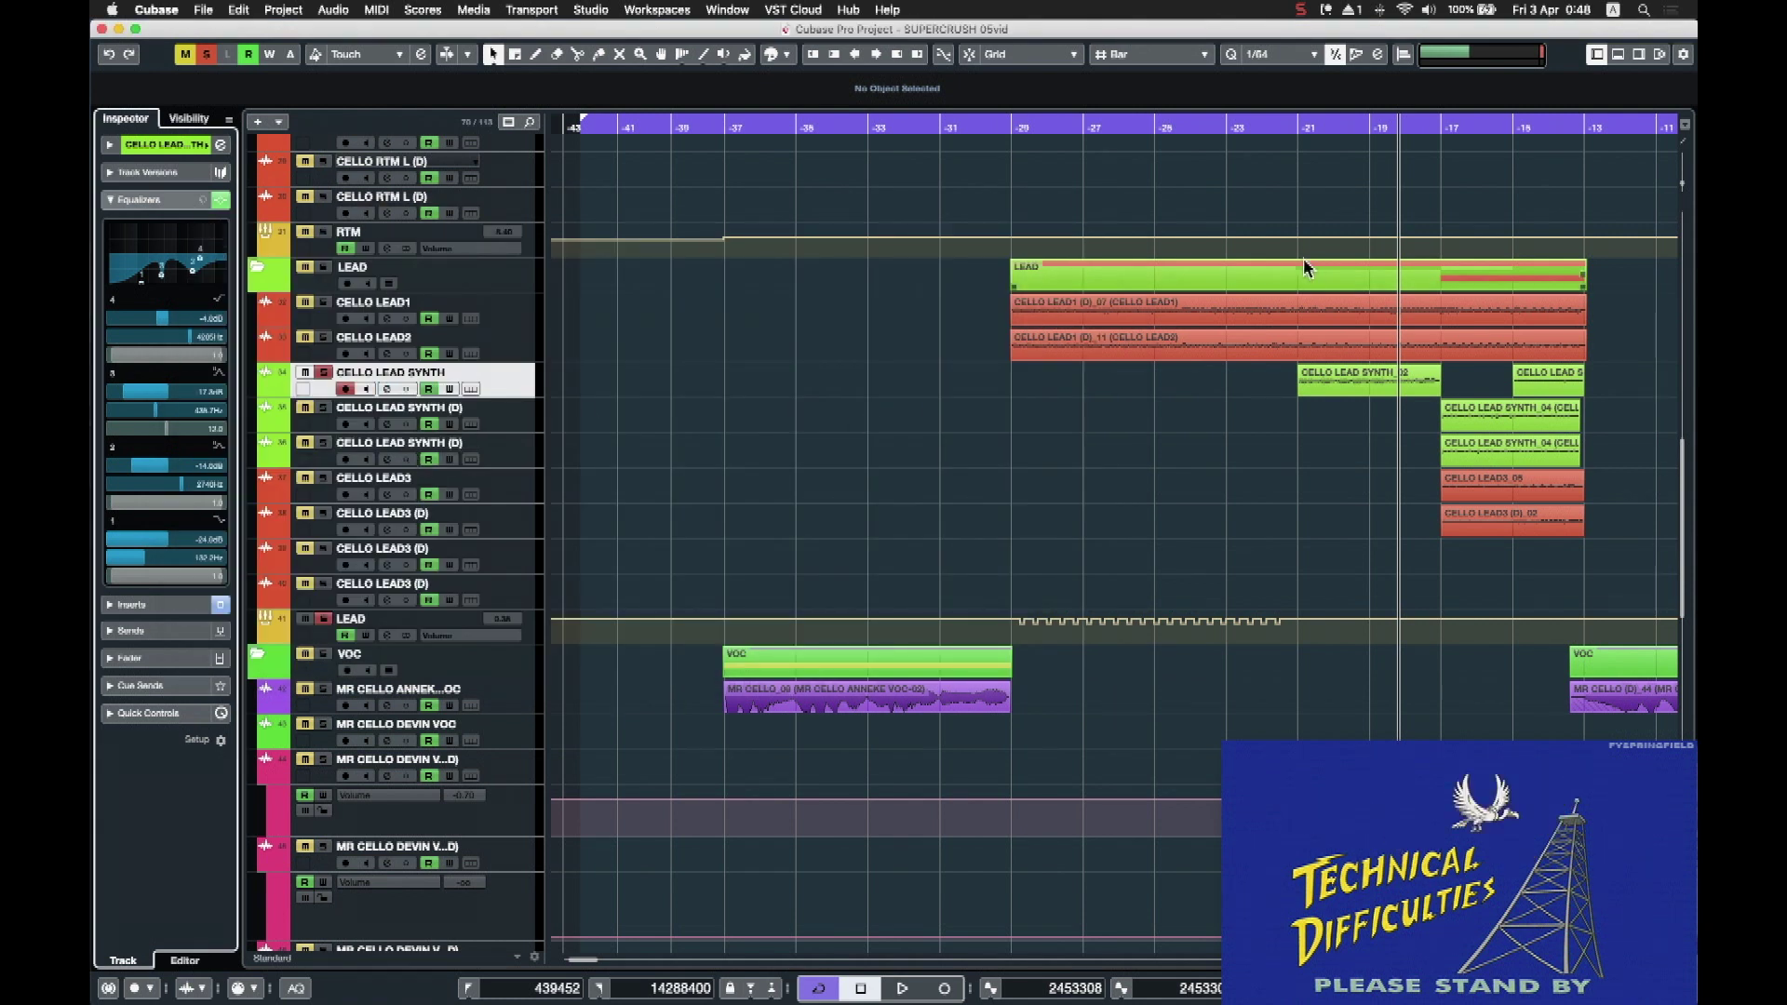
Step: Unsolo CELLO LEAD SYNTH, solo the two CELLO LEAD SYNTH (D) tracks, and play them from bar -17
click(1309, 123)
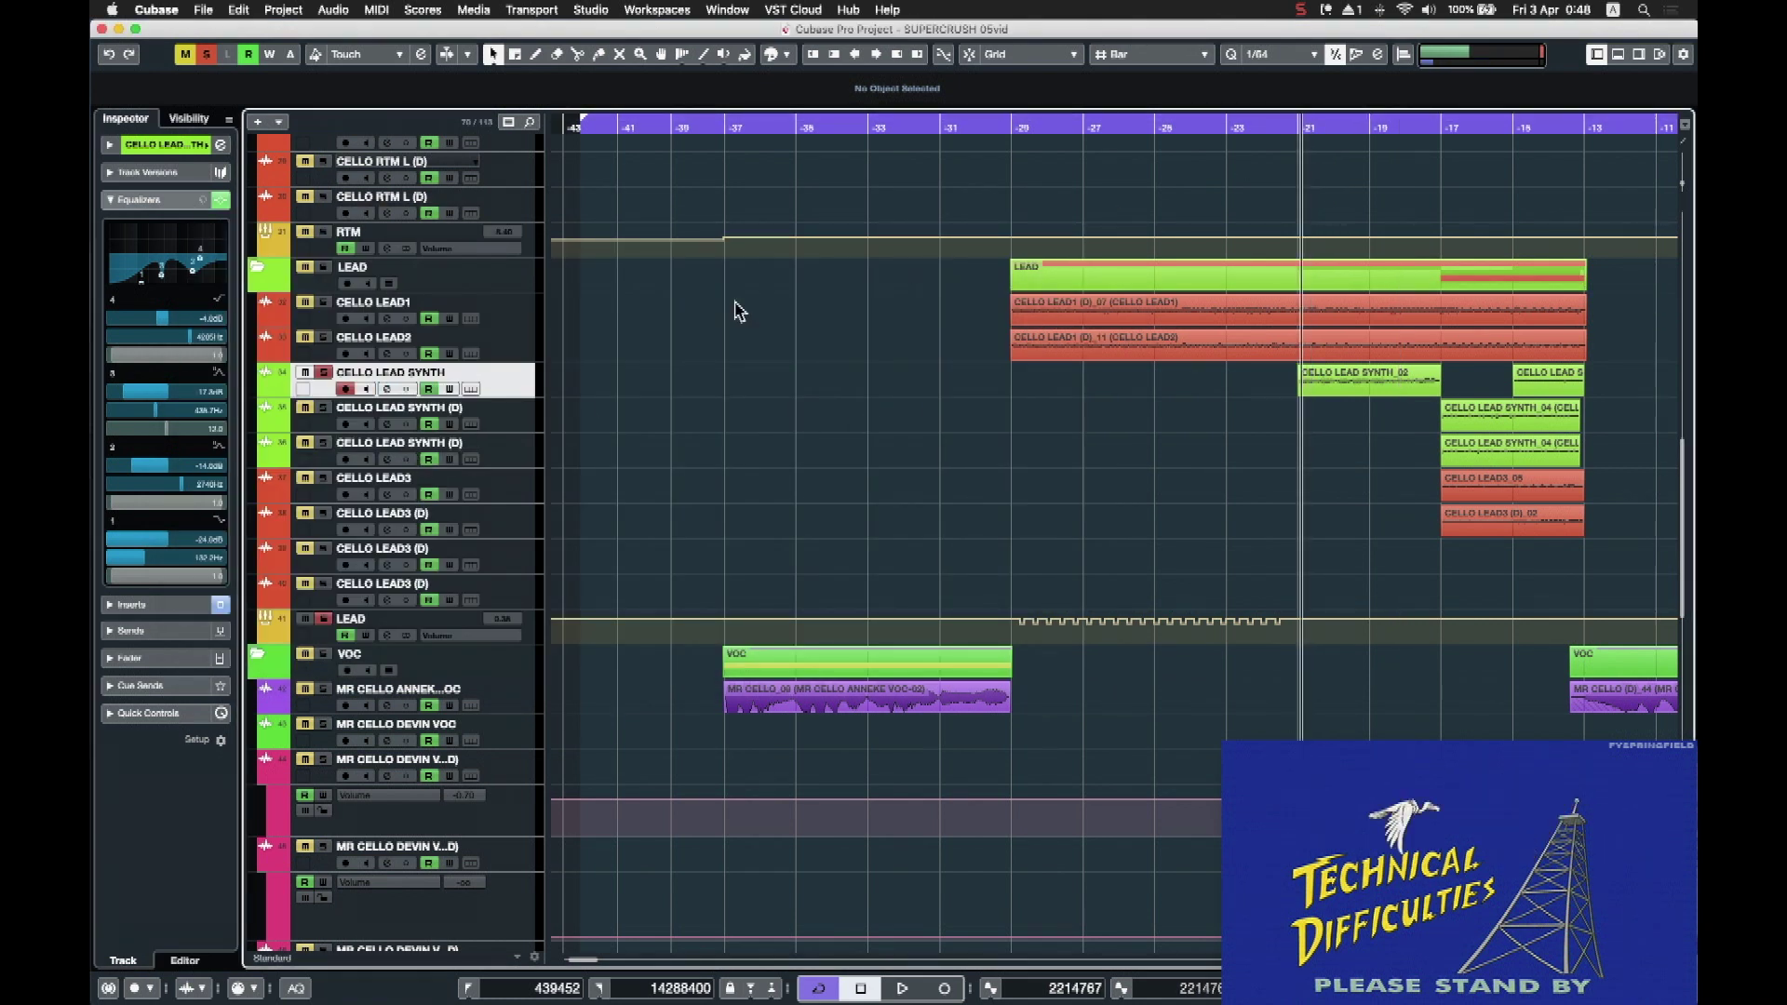
click(323, 372)
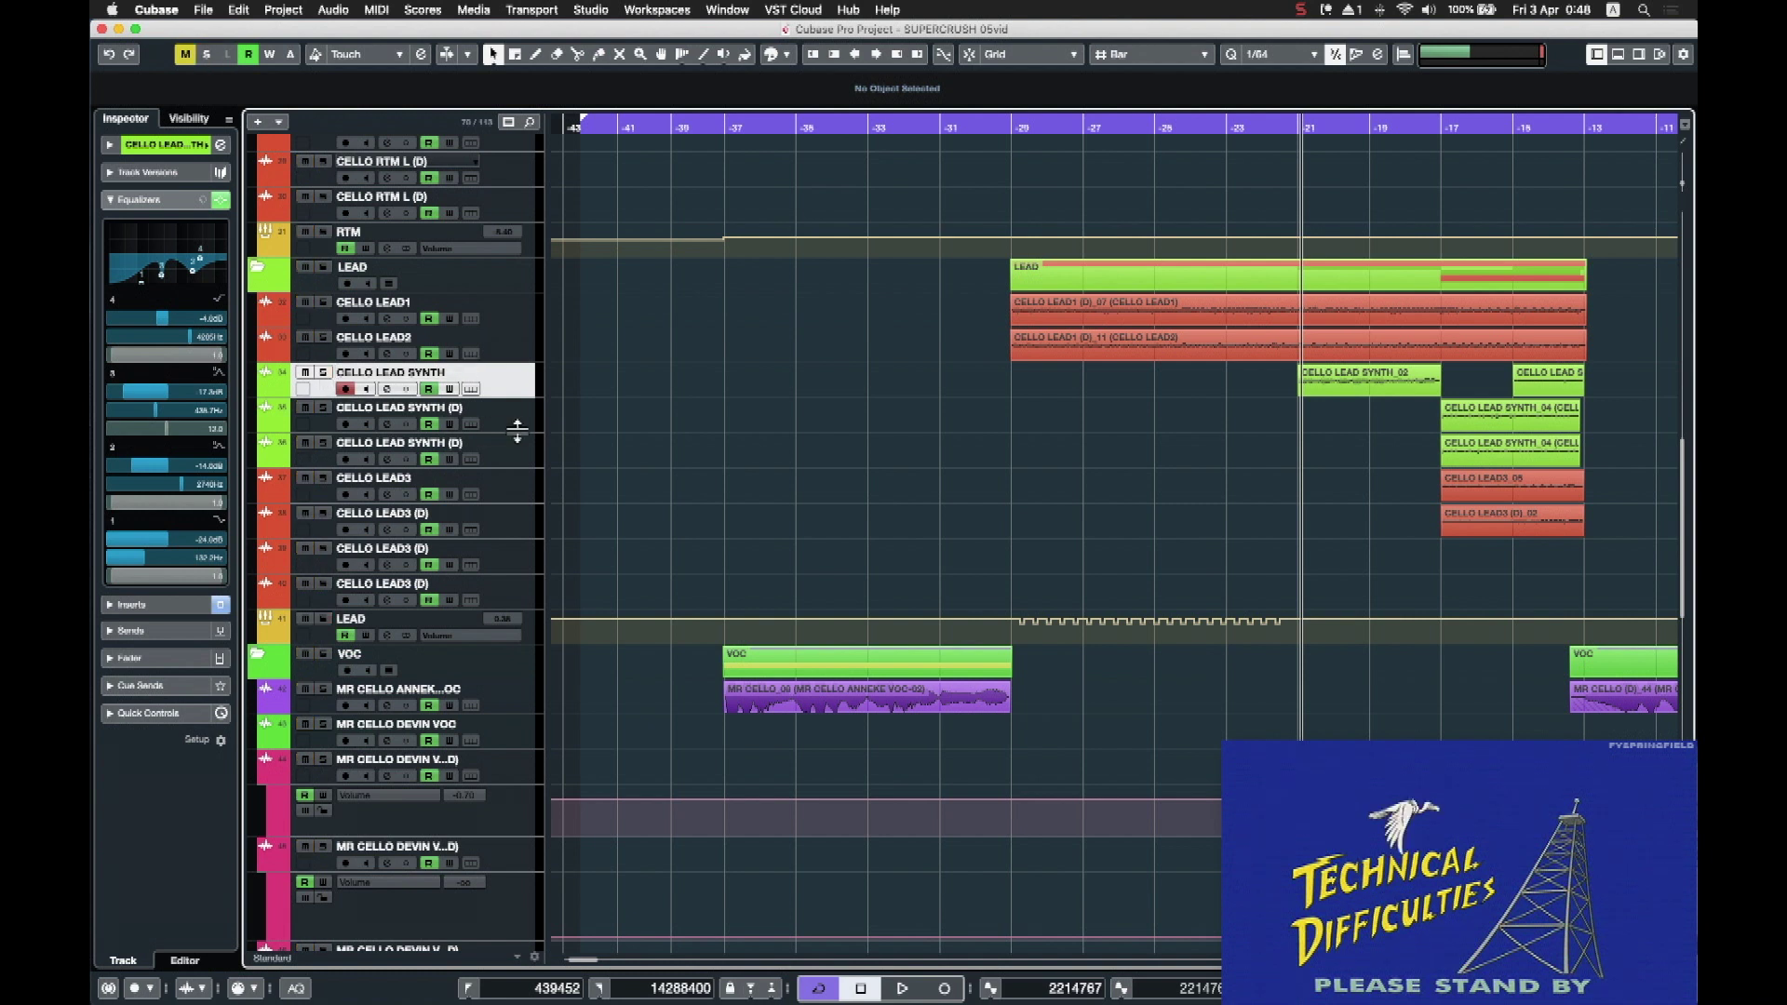
click(1435, 127)
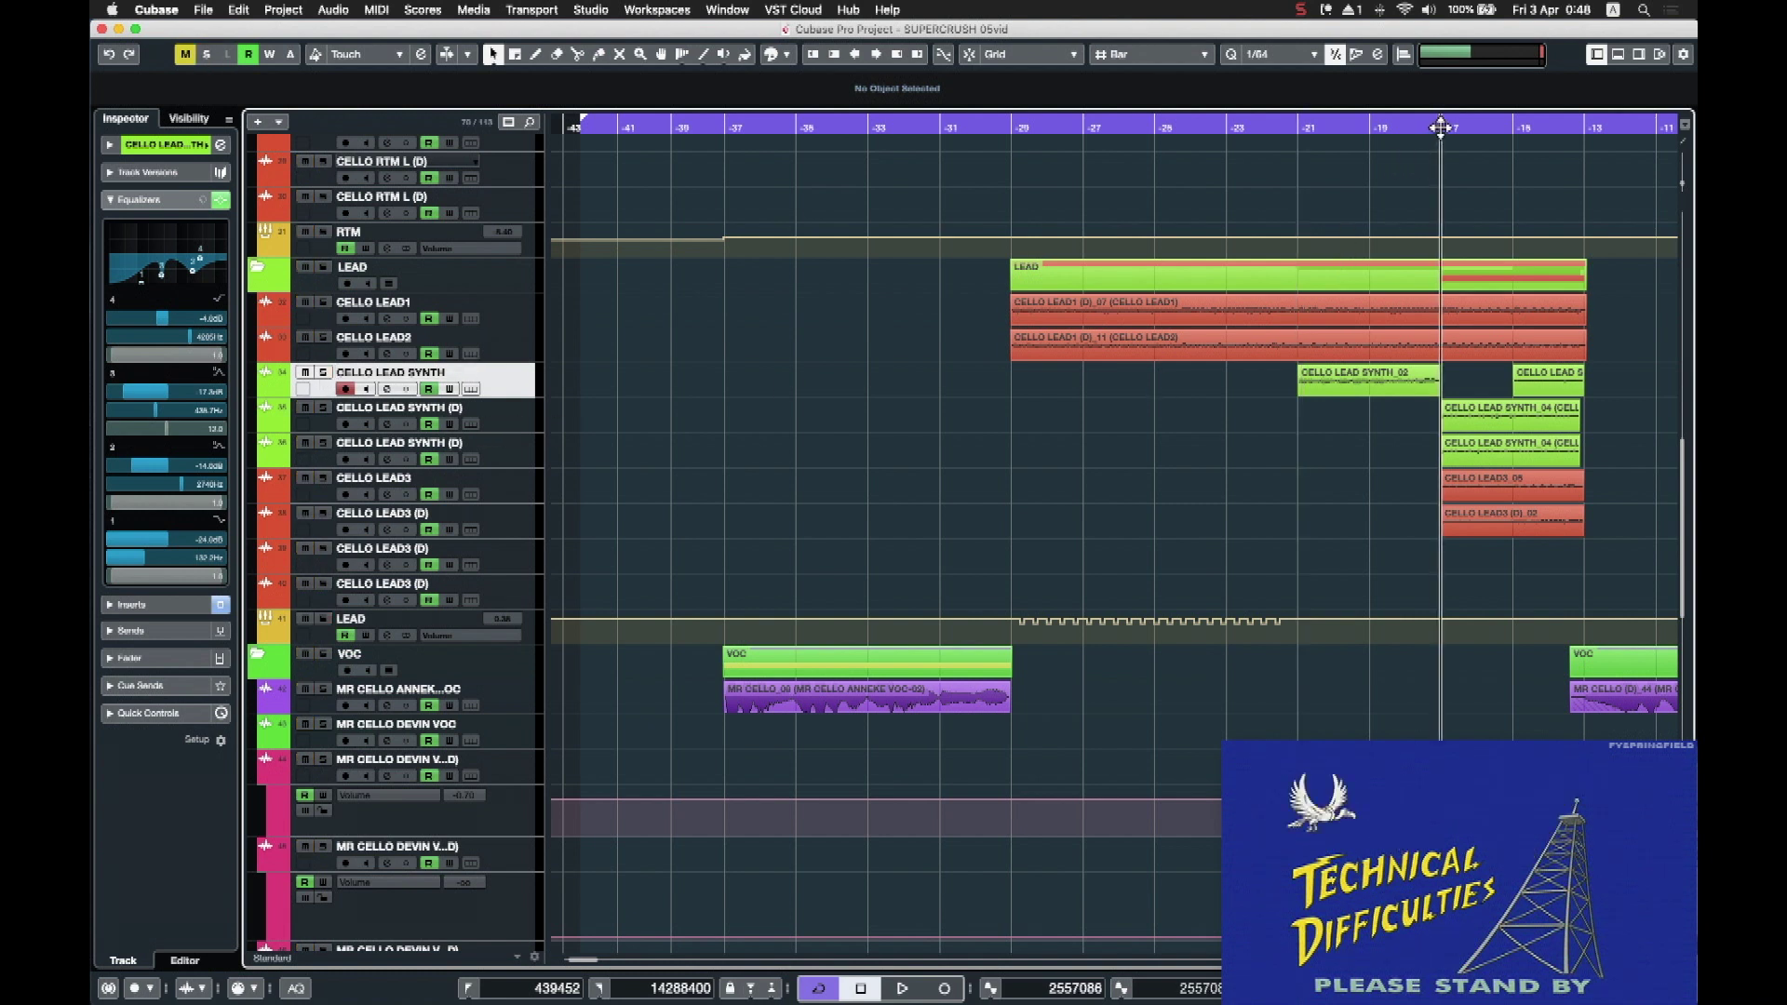
click(323, 407)
click(323, 442)
key(space)
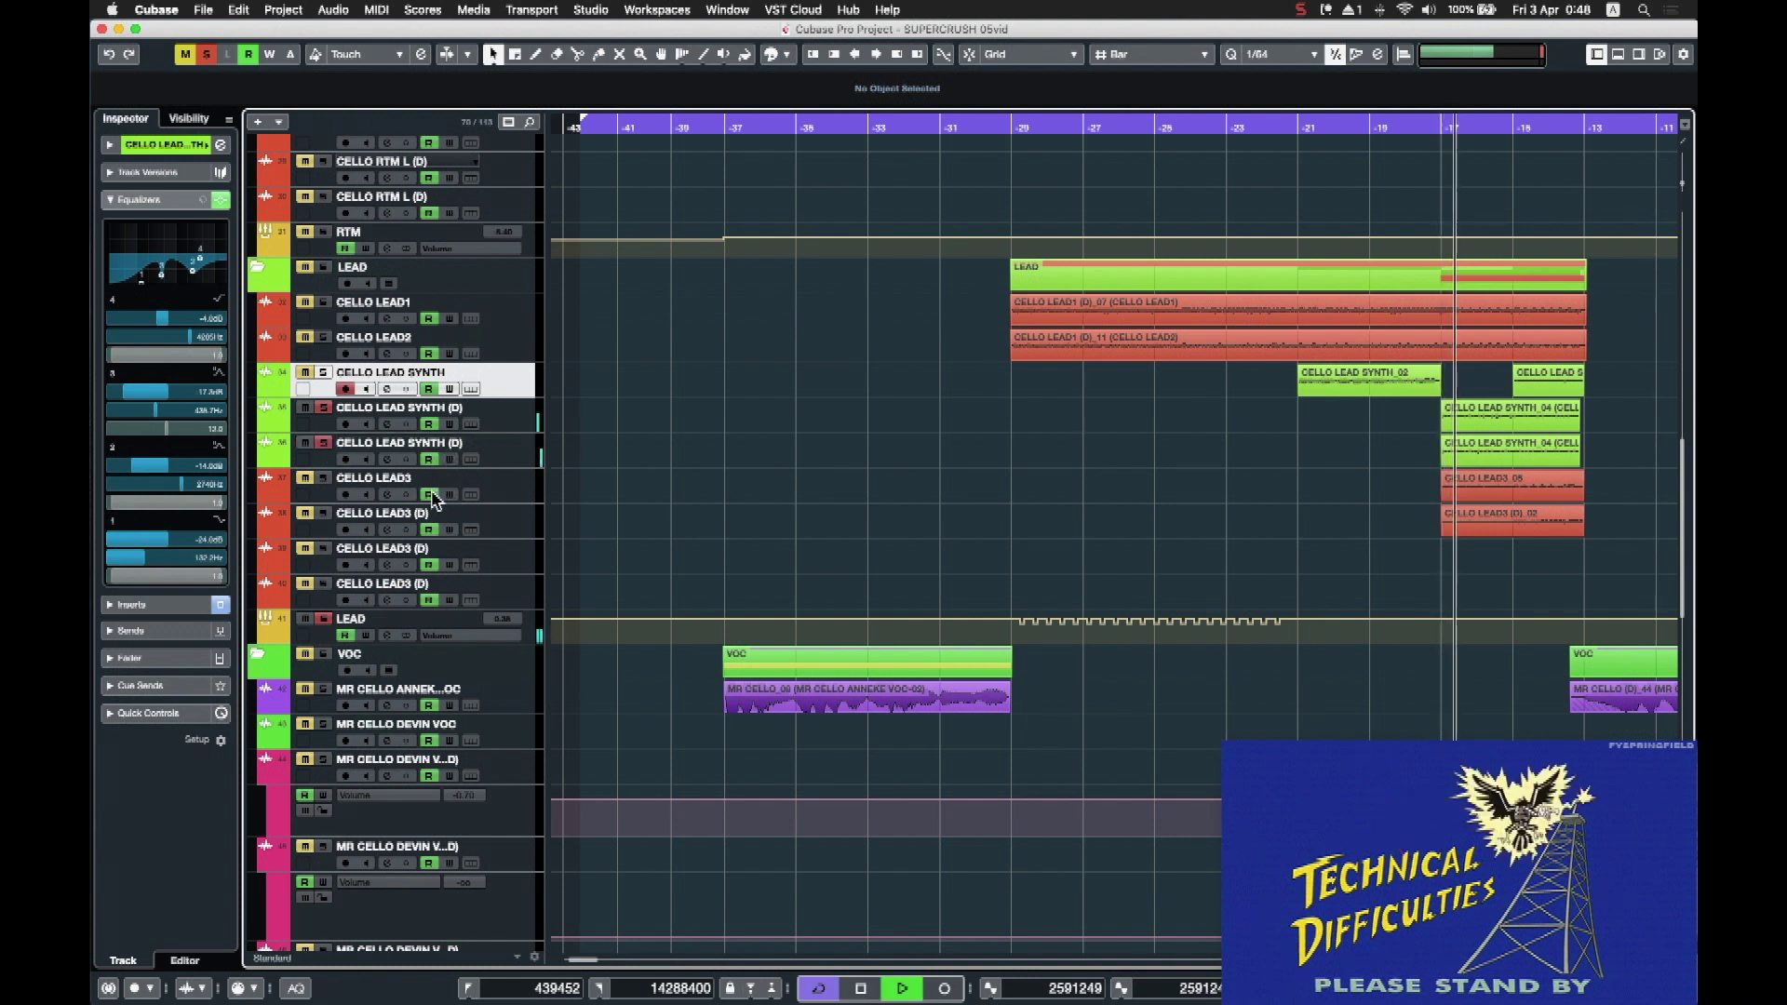
click(482, 430)
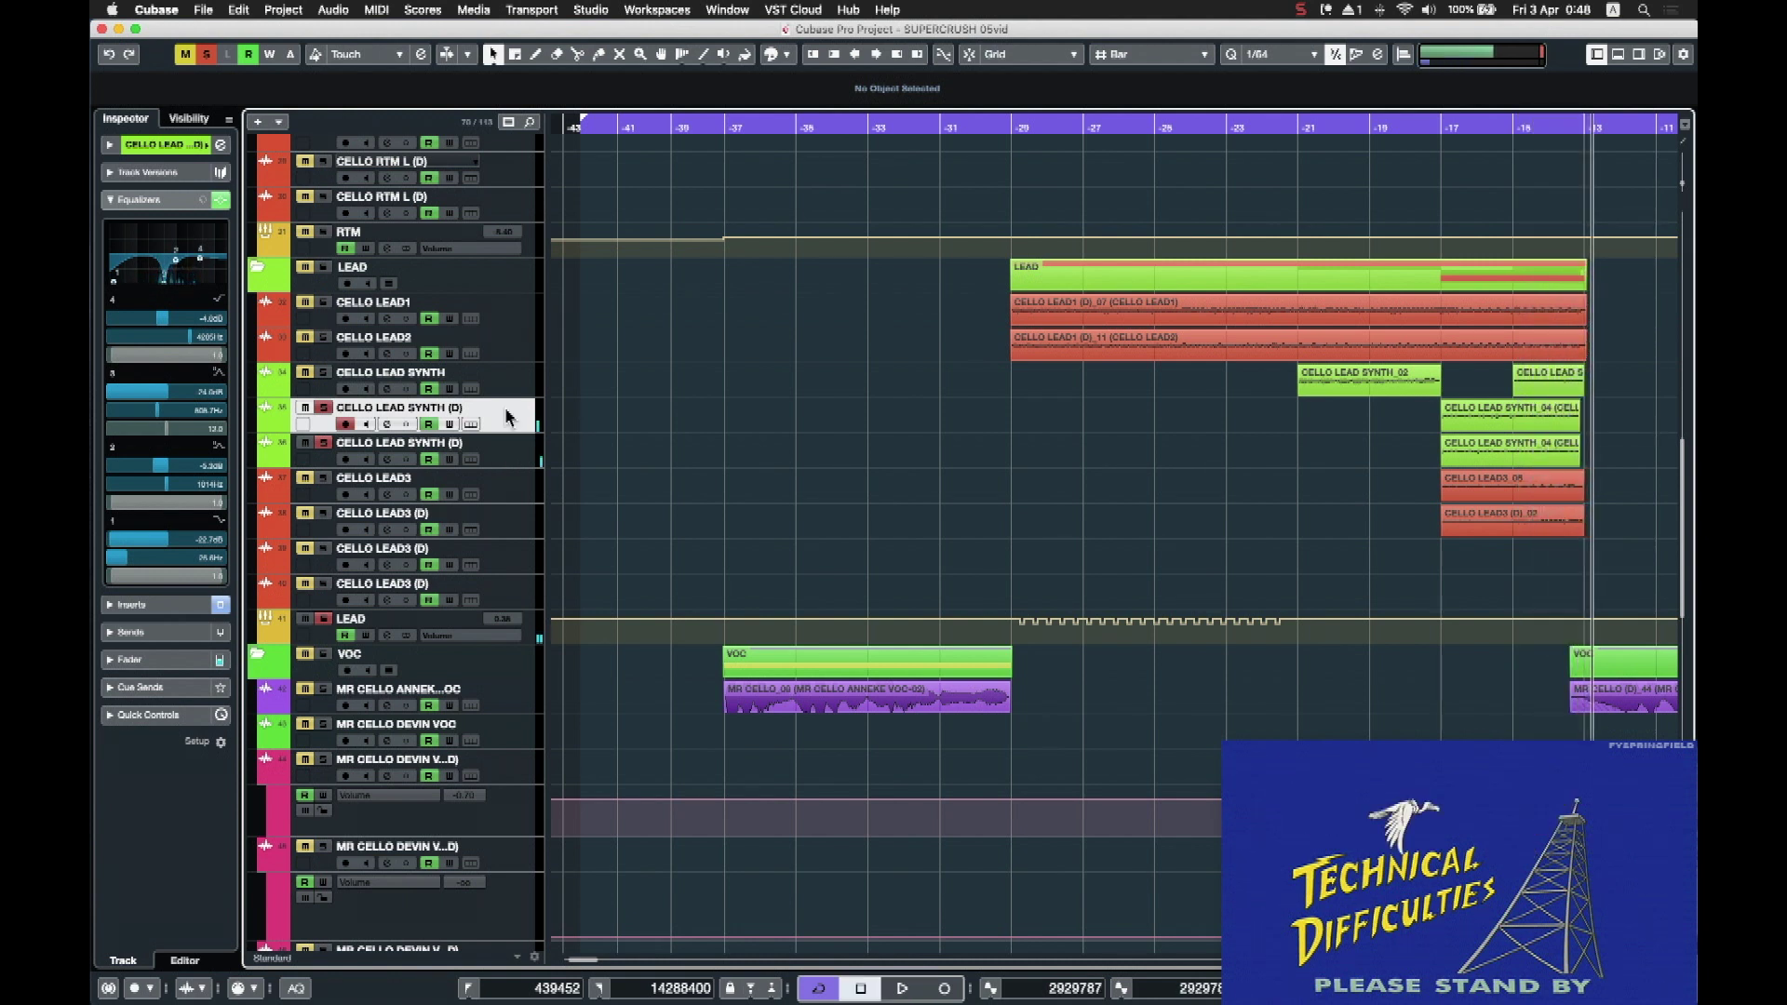
Step: Solo and play the lead synth layers with CELLO LEAD3 and the first CELLO LEAD3 (D) from bar -17, and clear all solos
click(323, 407)
click(325, 444)
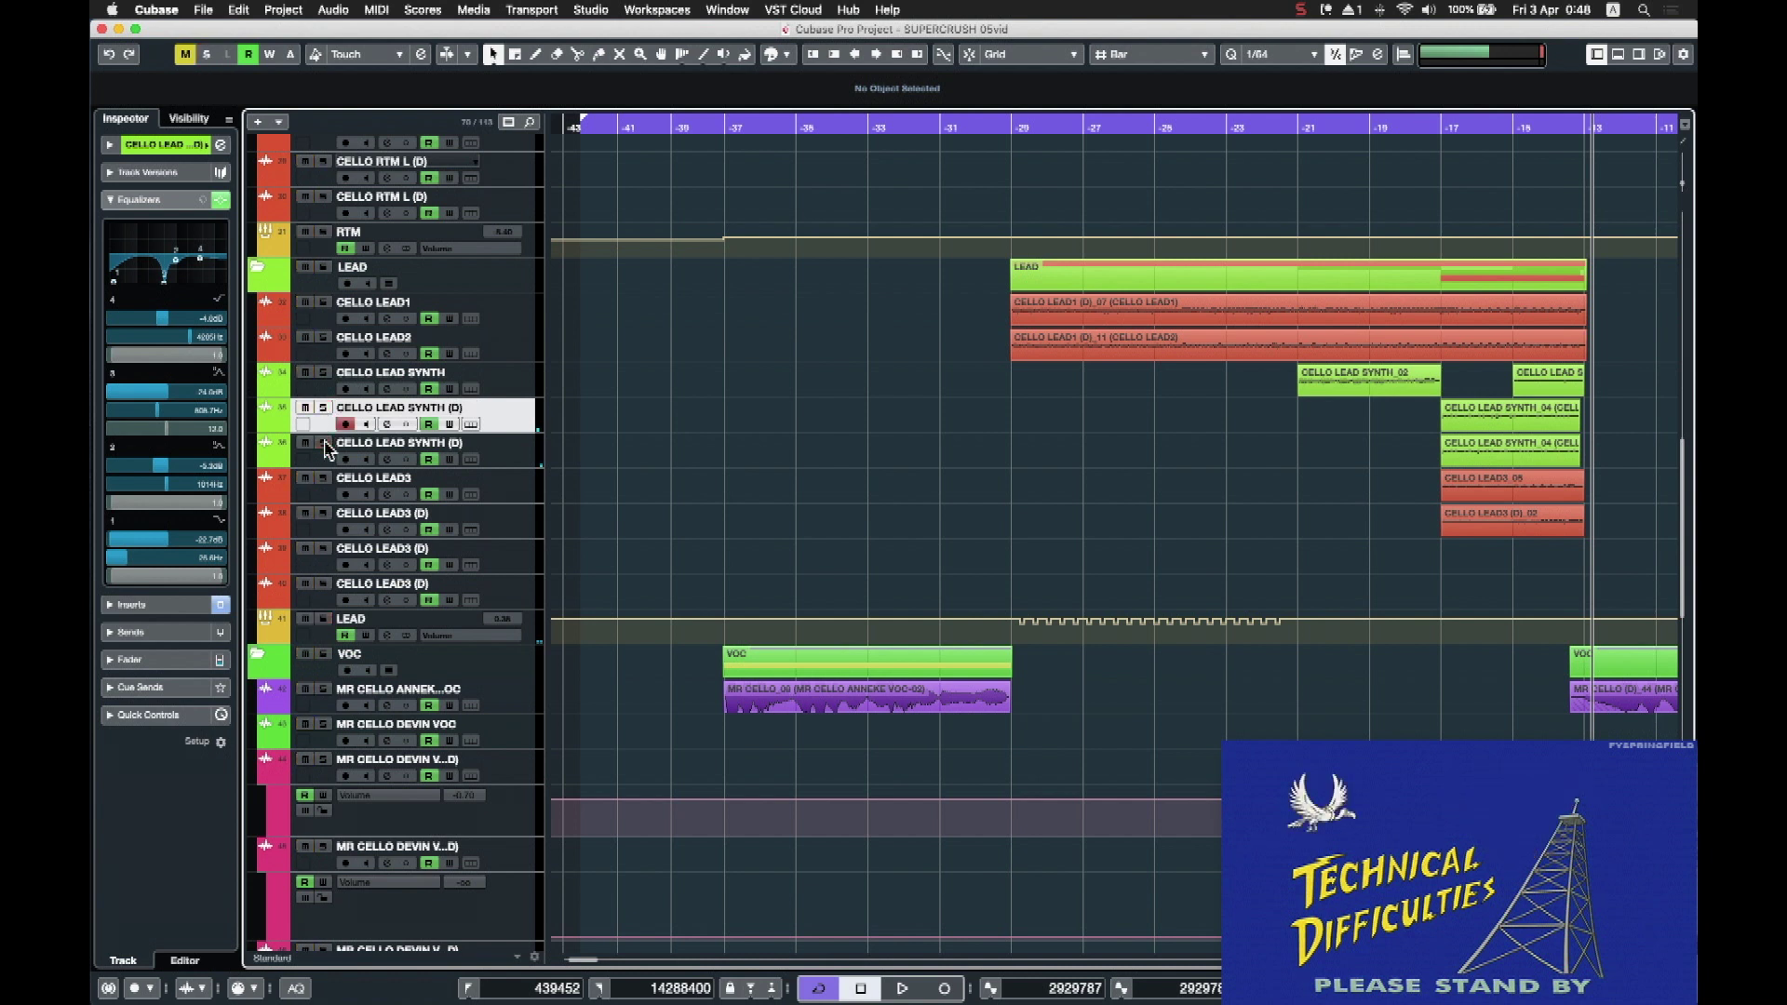
click(407, 483)
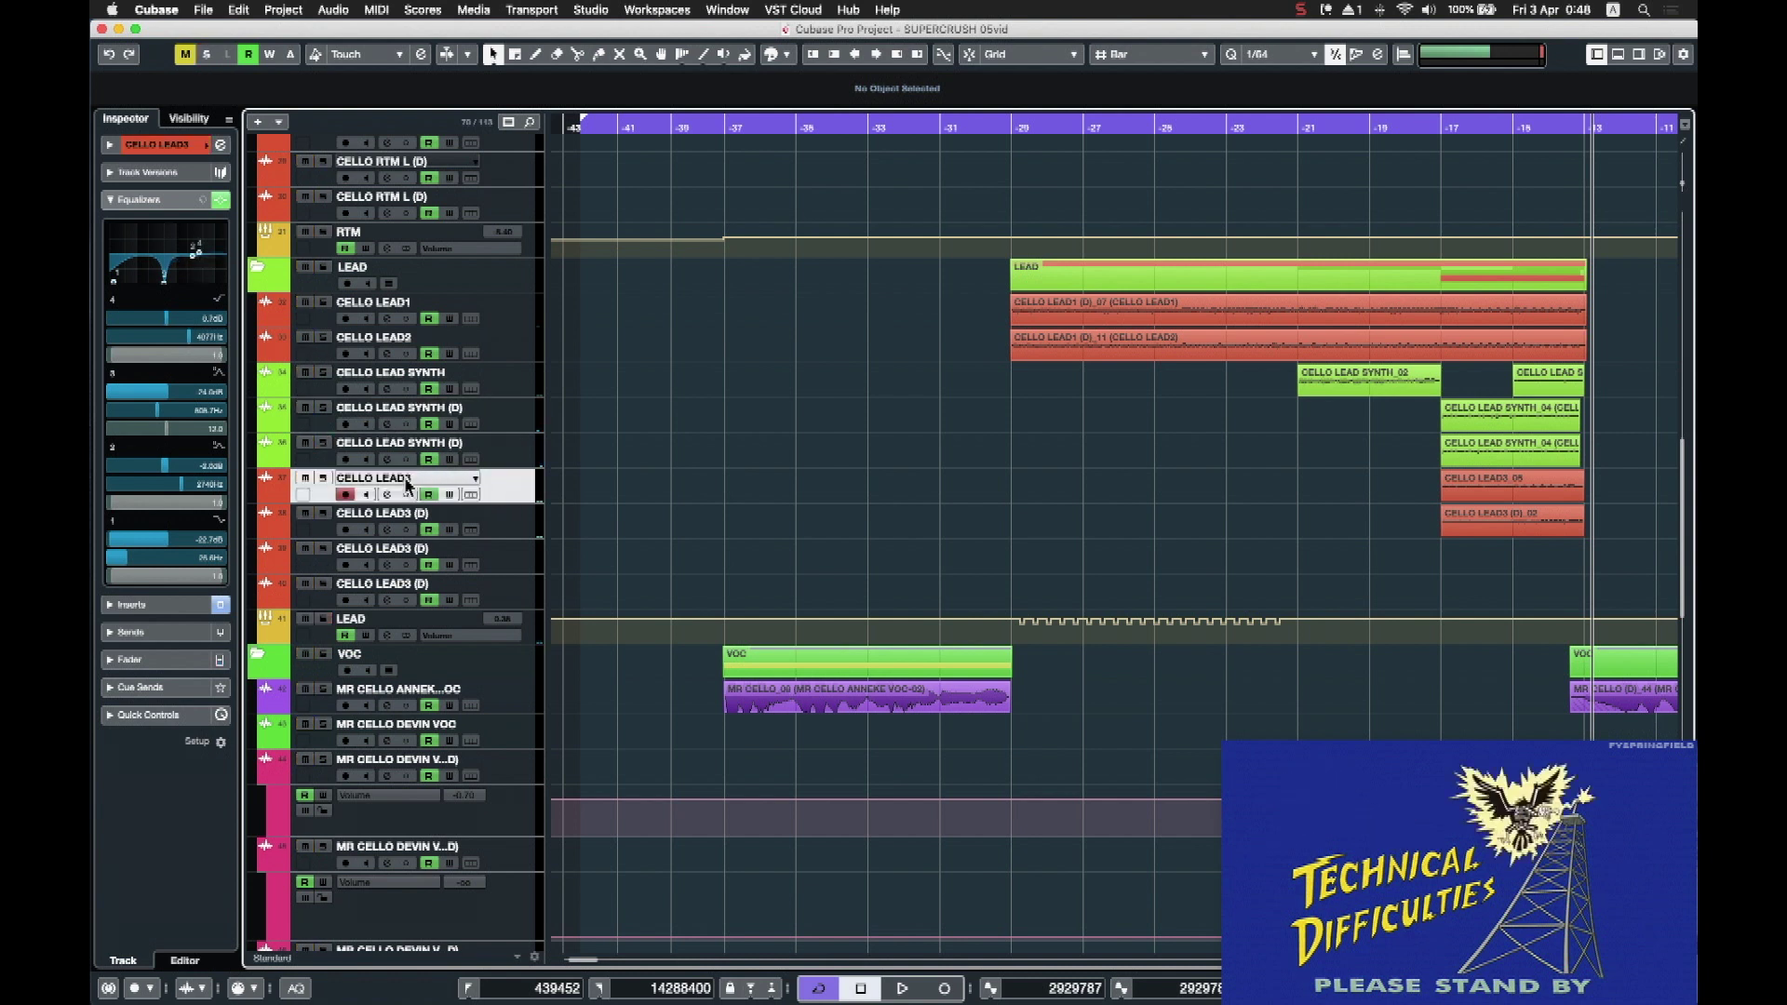
click(323, 407)
click(323, 444)
click(323, 478)
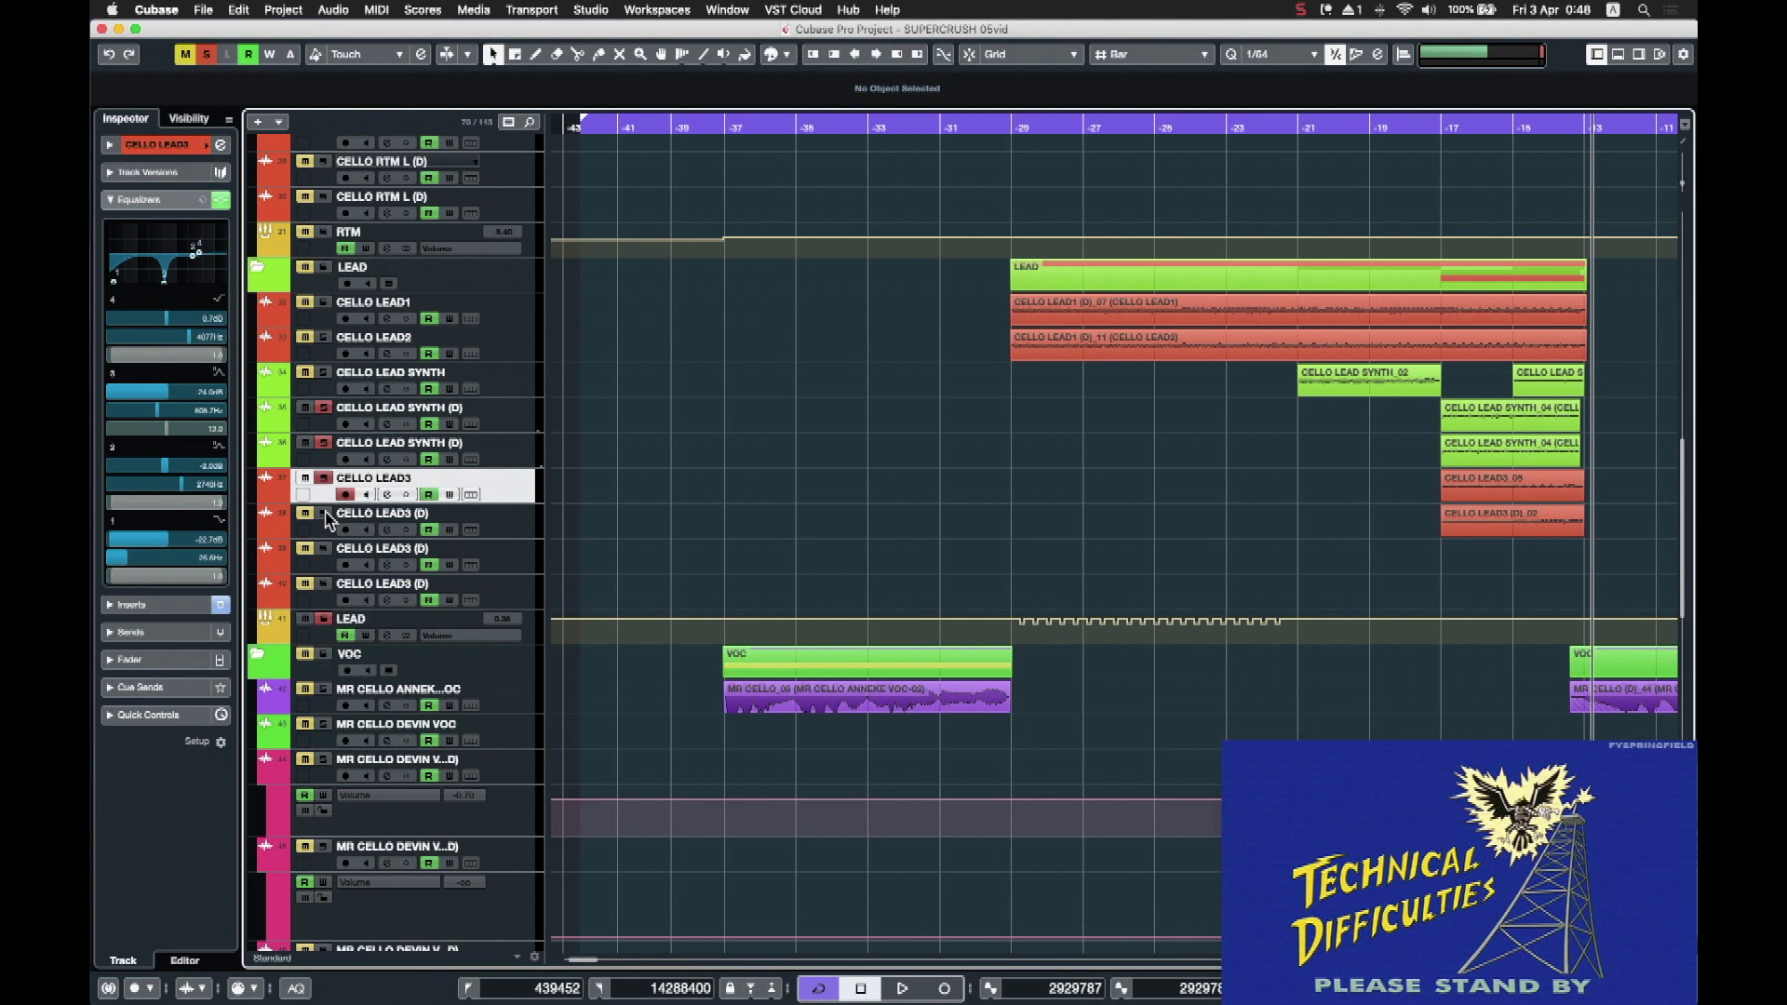
click(325, 515)
drag(1441, 128, 1439, 148)
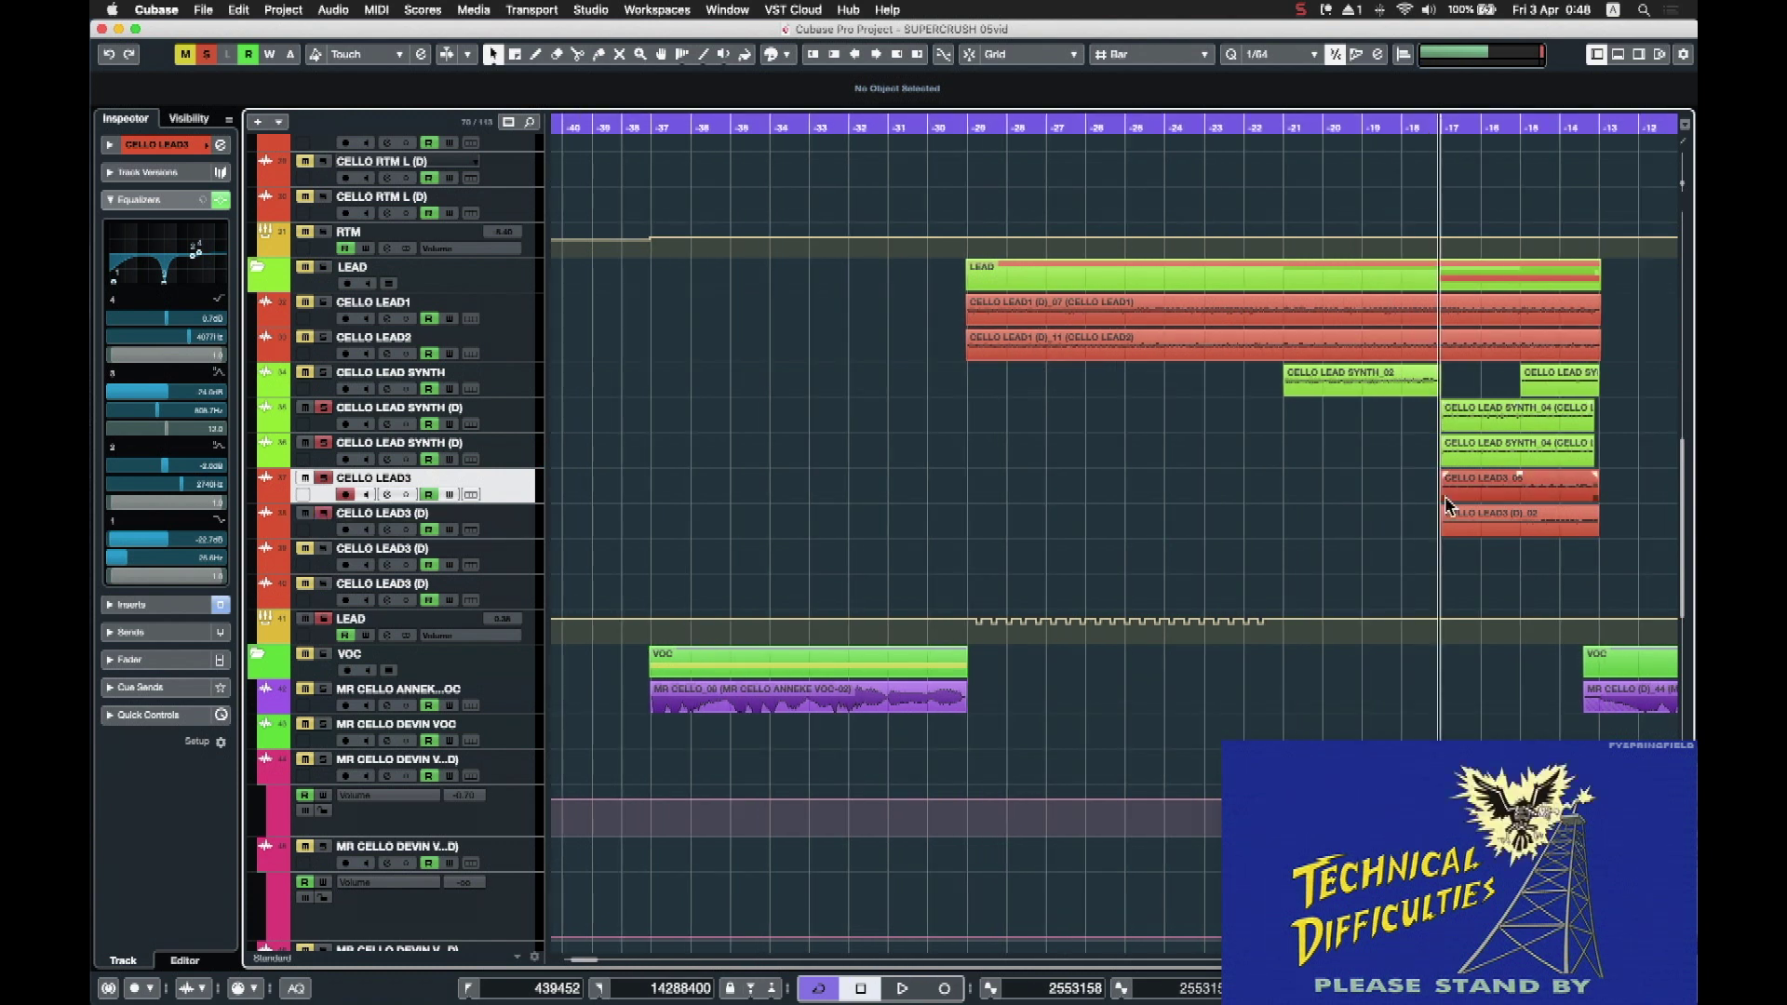
key(space)
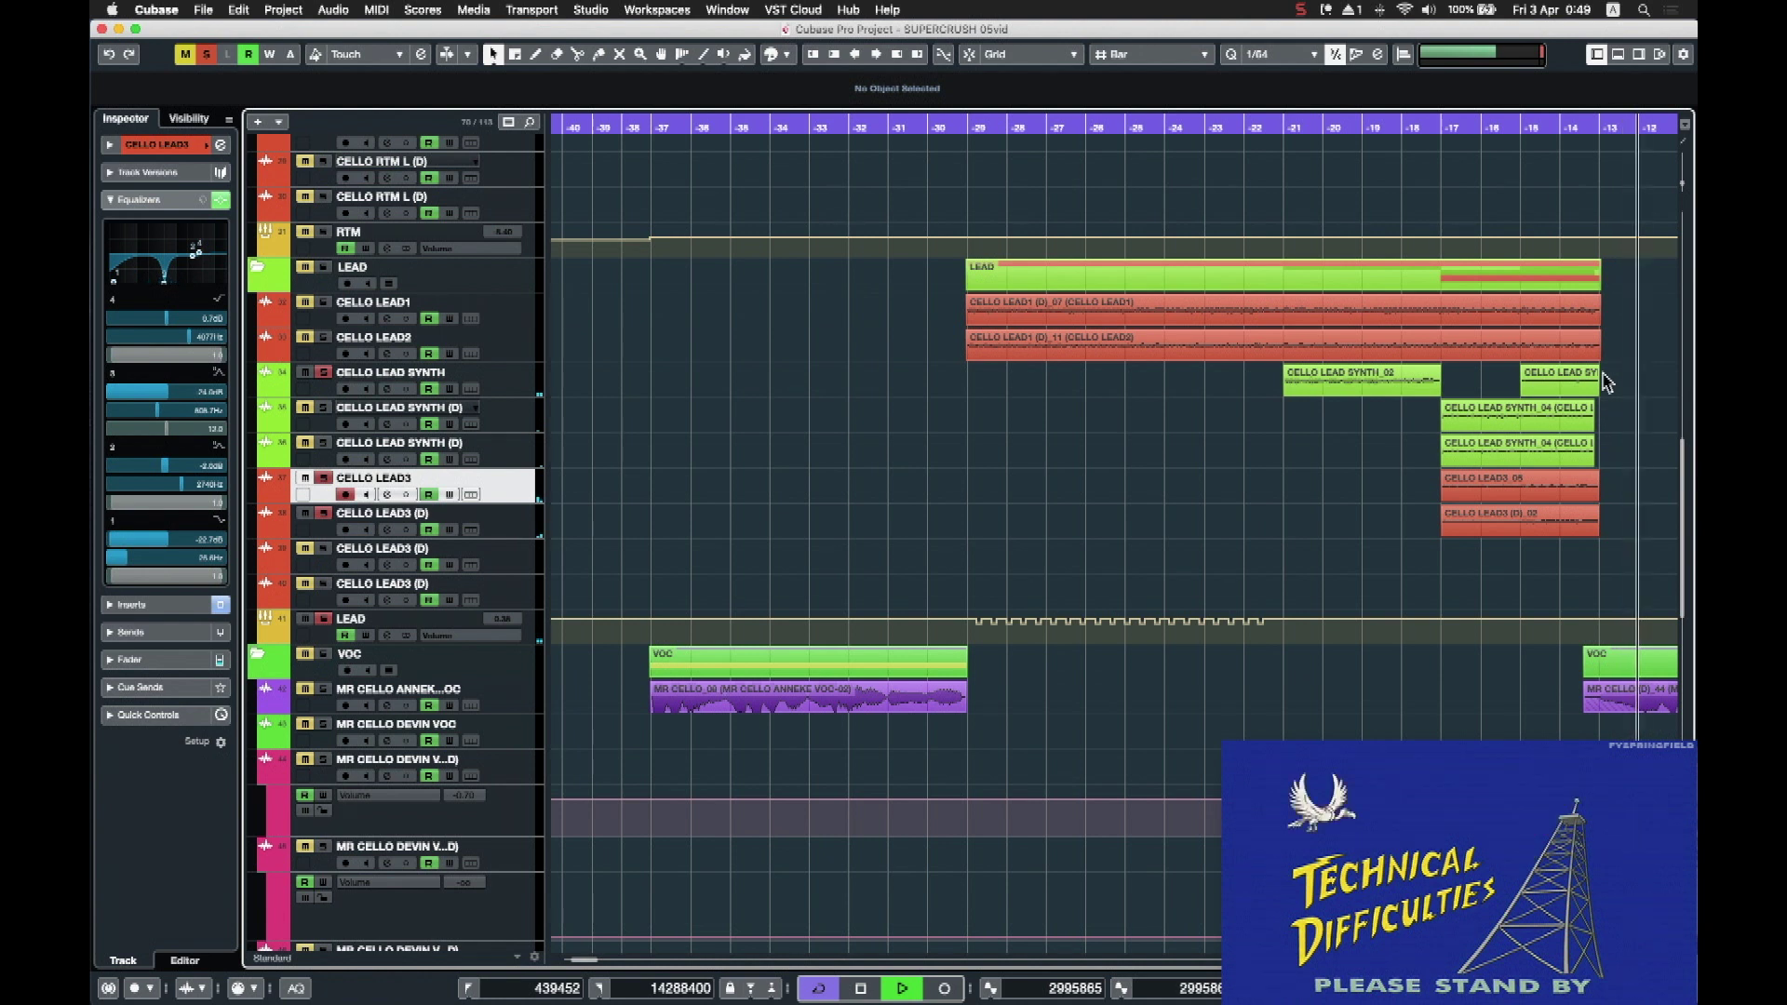
key(space)
click(323, 619)
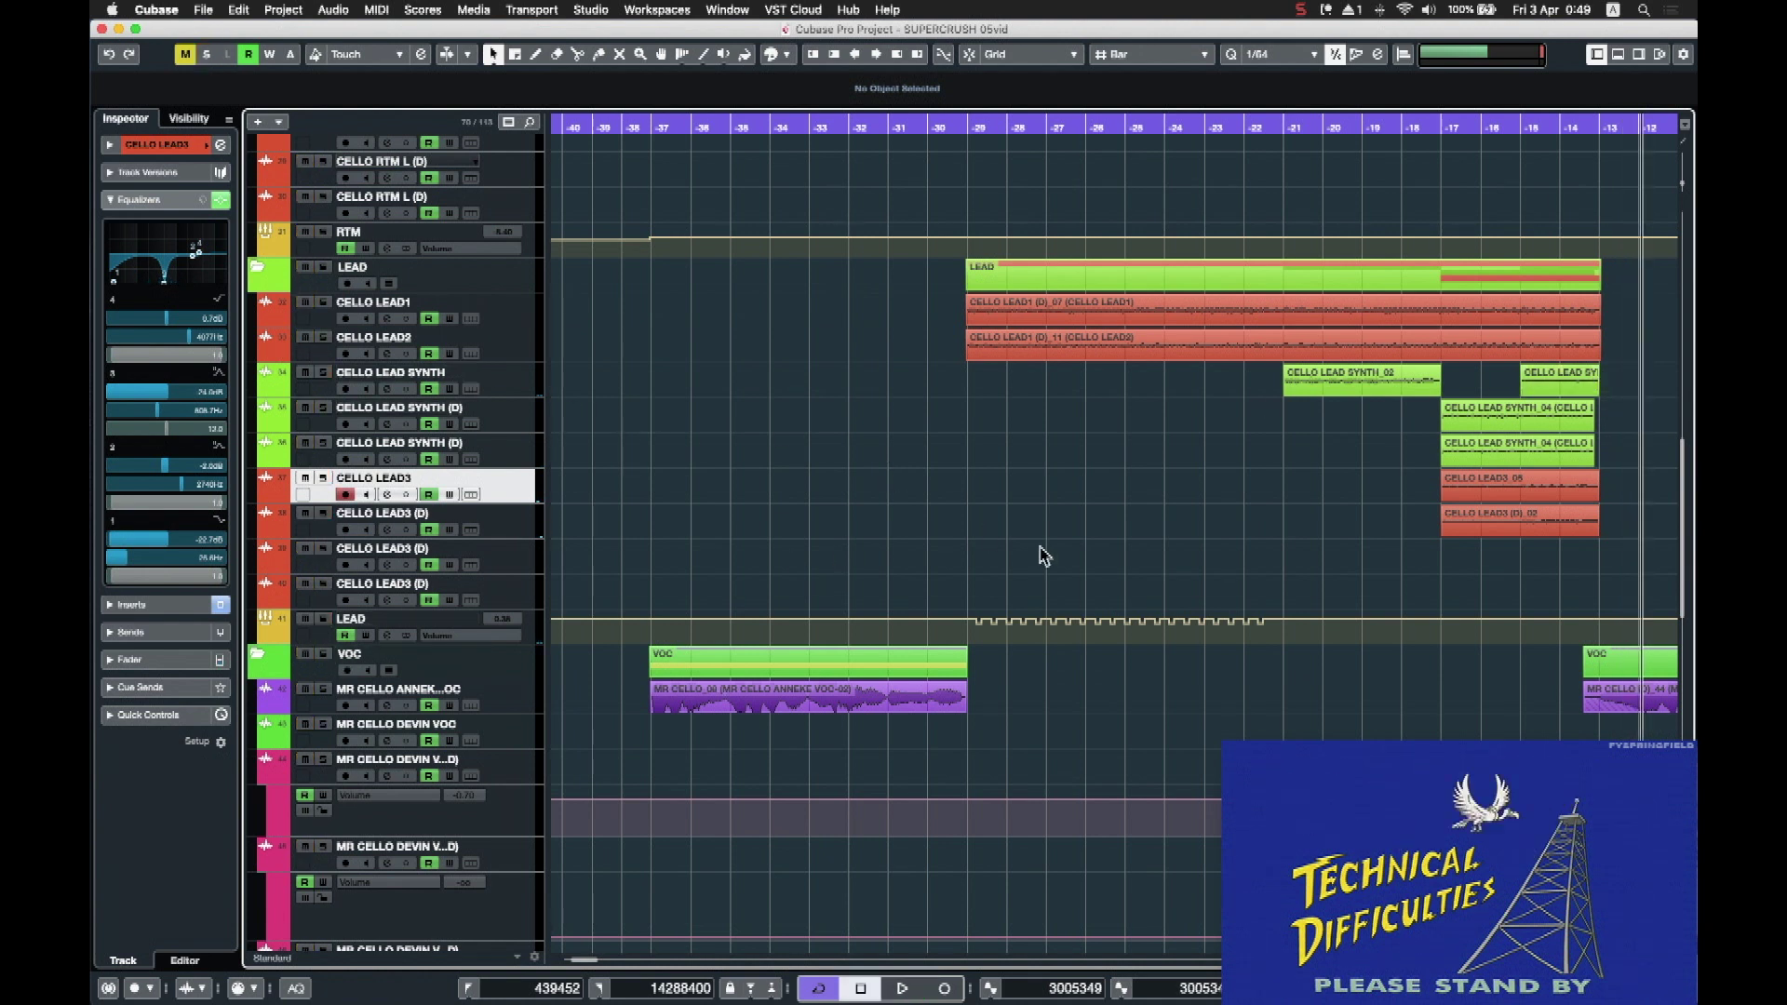
Step: Bypass the equalizer and inserts on the MR CELLO ANNEKE VOC track in the VOC folder
scroll(1025, 527, down, 5)
scroll(817, 550, down, 5)
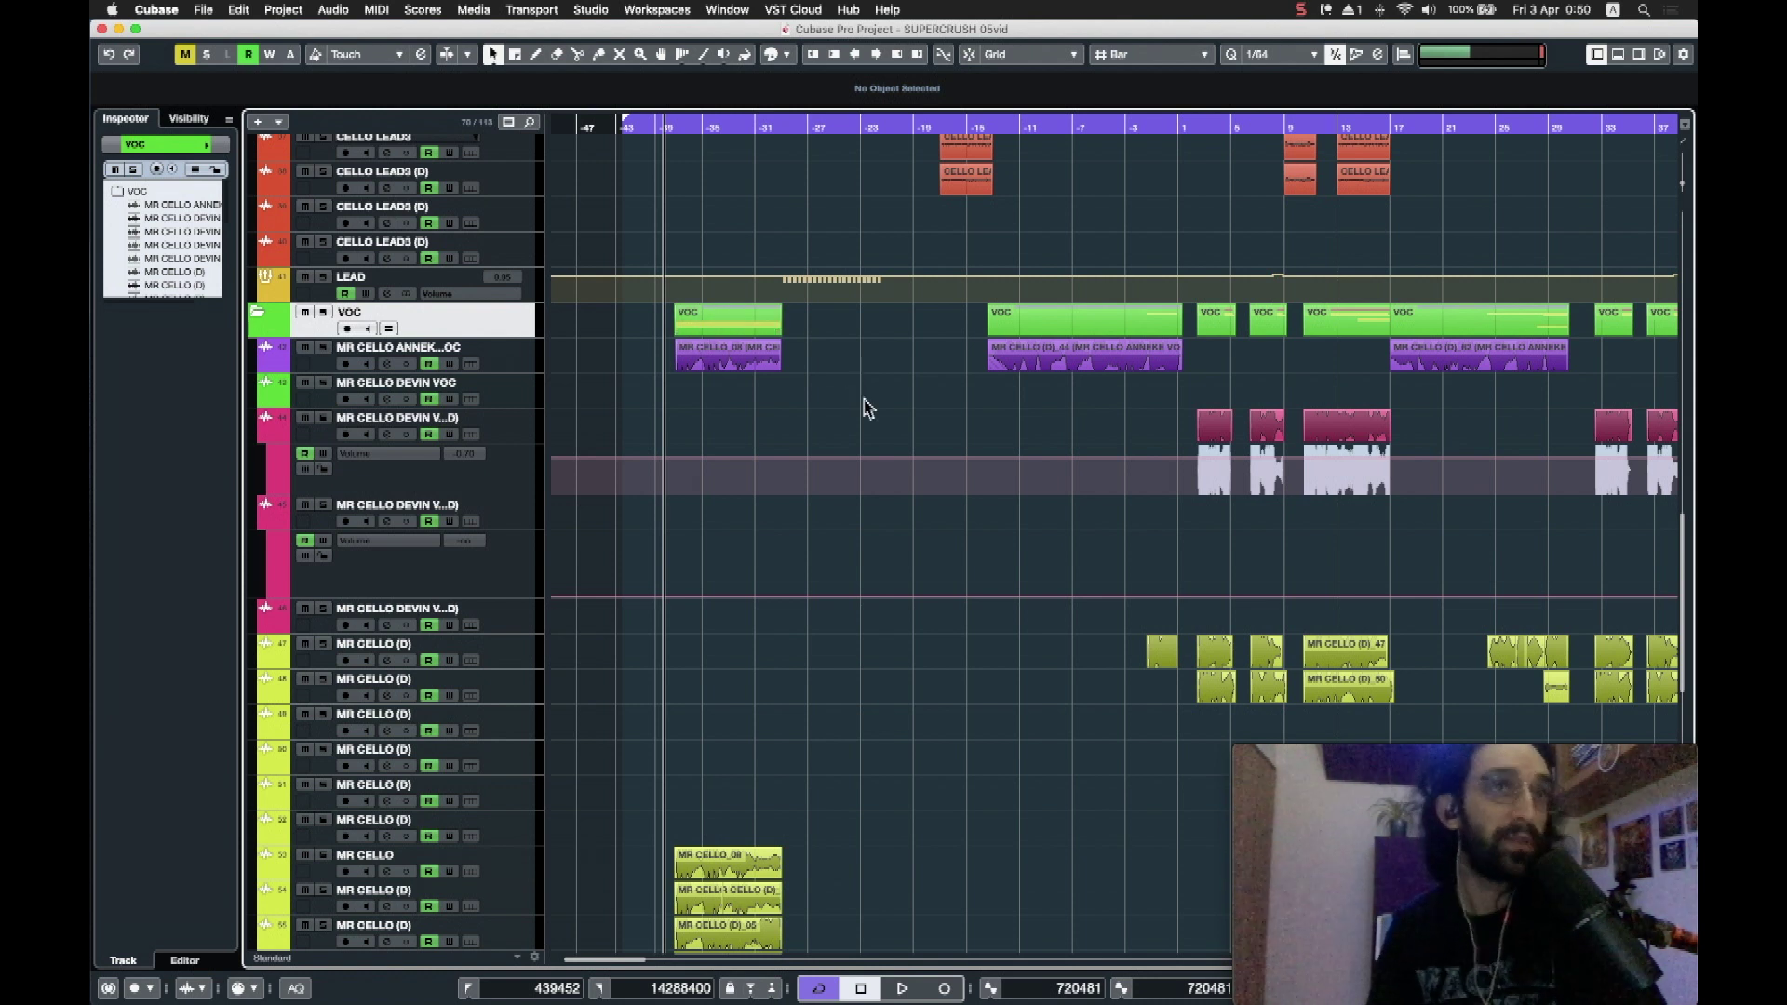
scroll(849, 391, down, 5)
scroll(850, 391, up, 5)
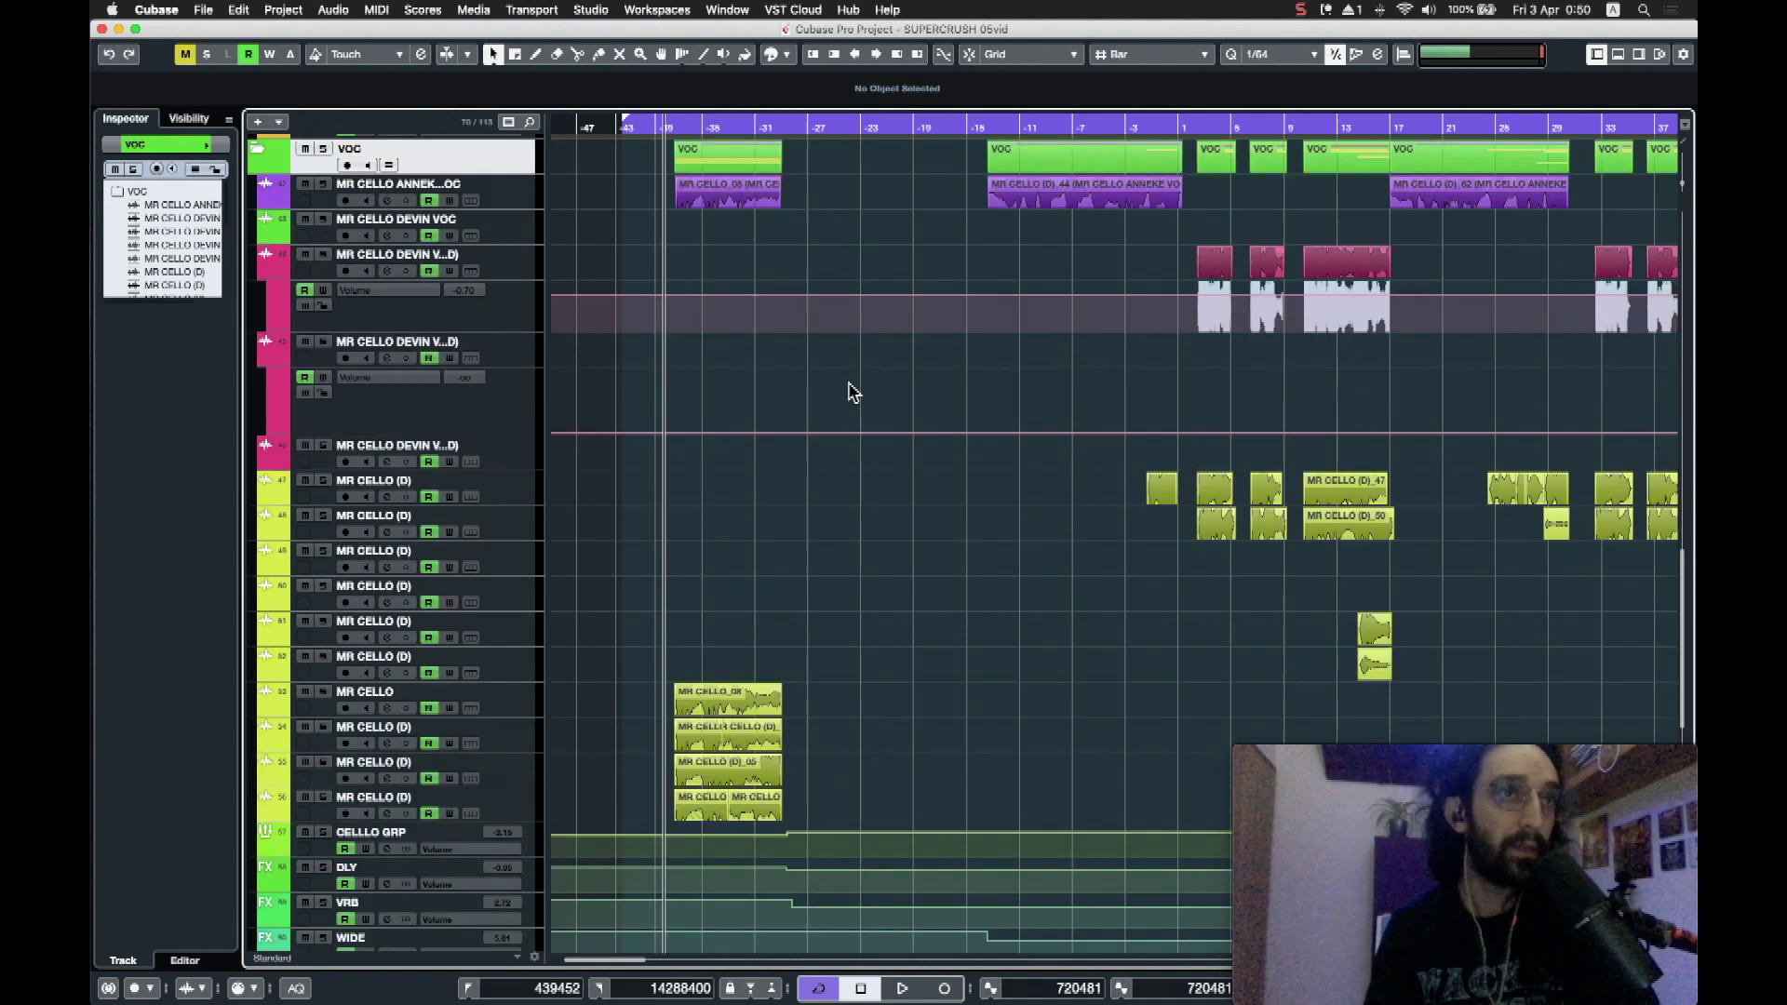
scroll(850, 391, right, 2)
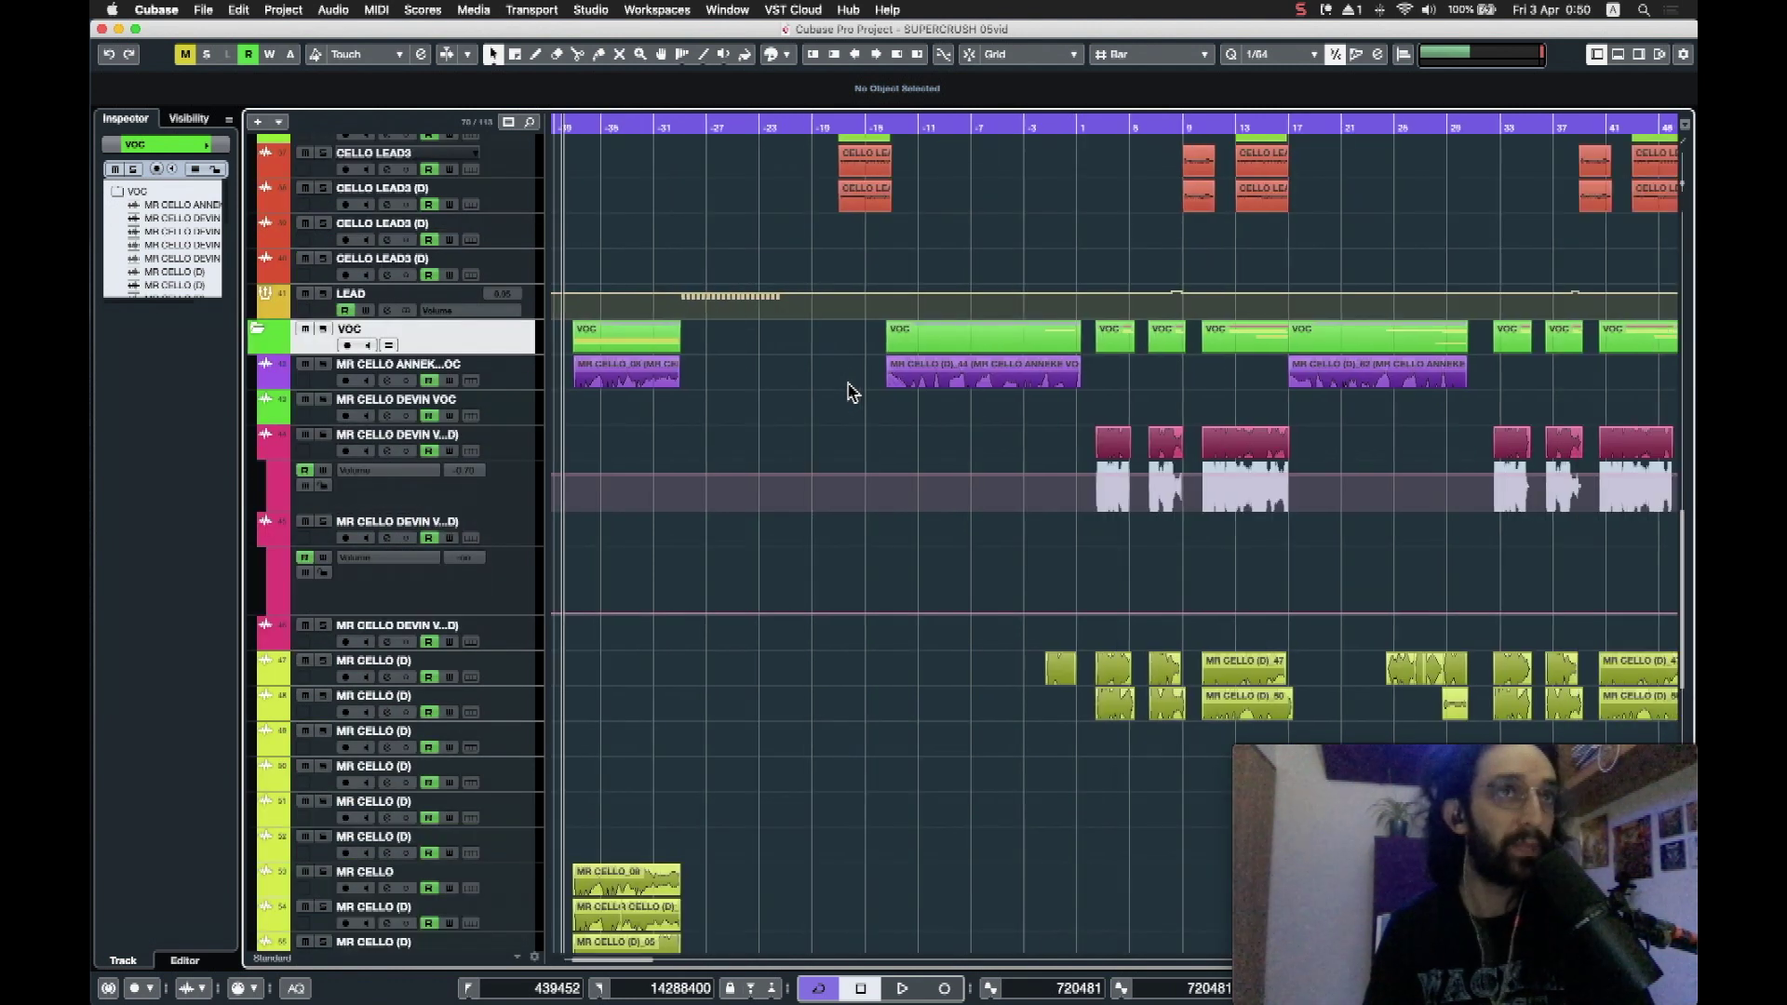
scroll(717, 255, left, 2)
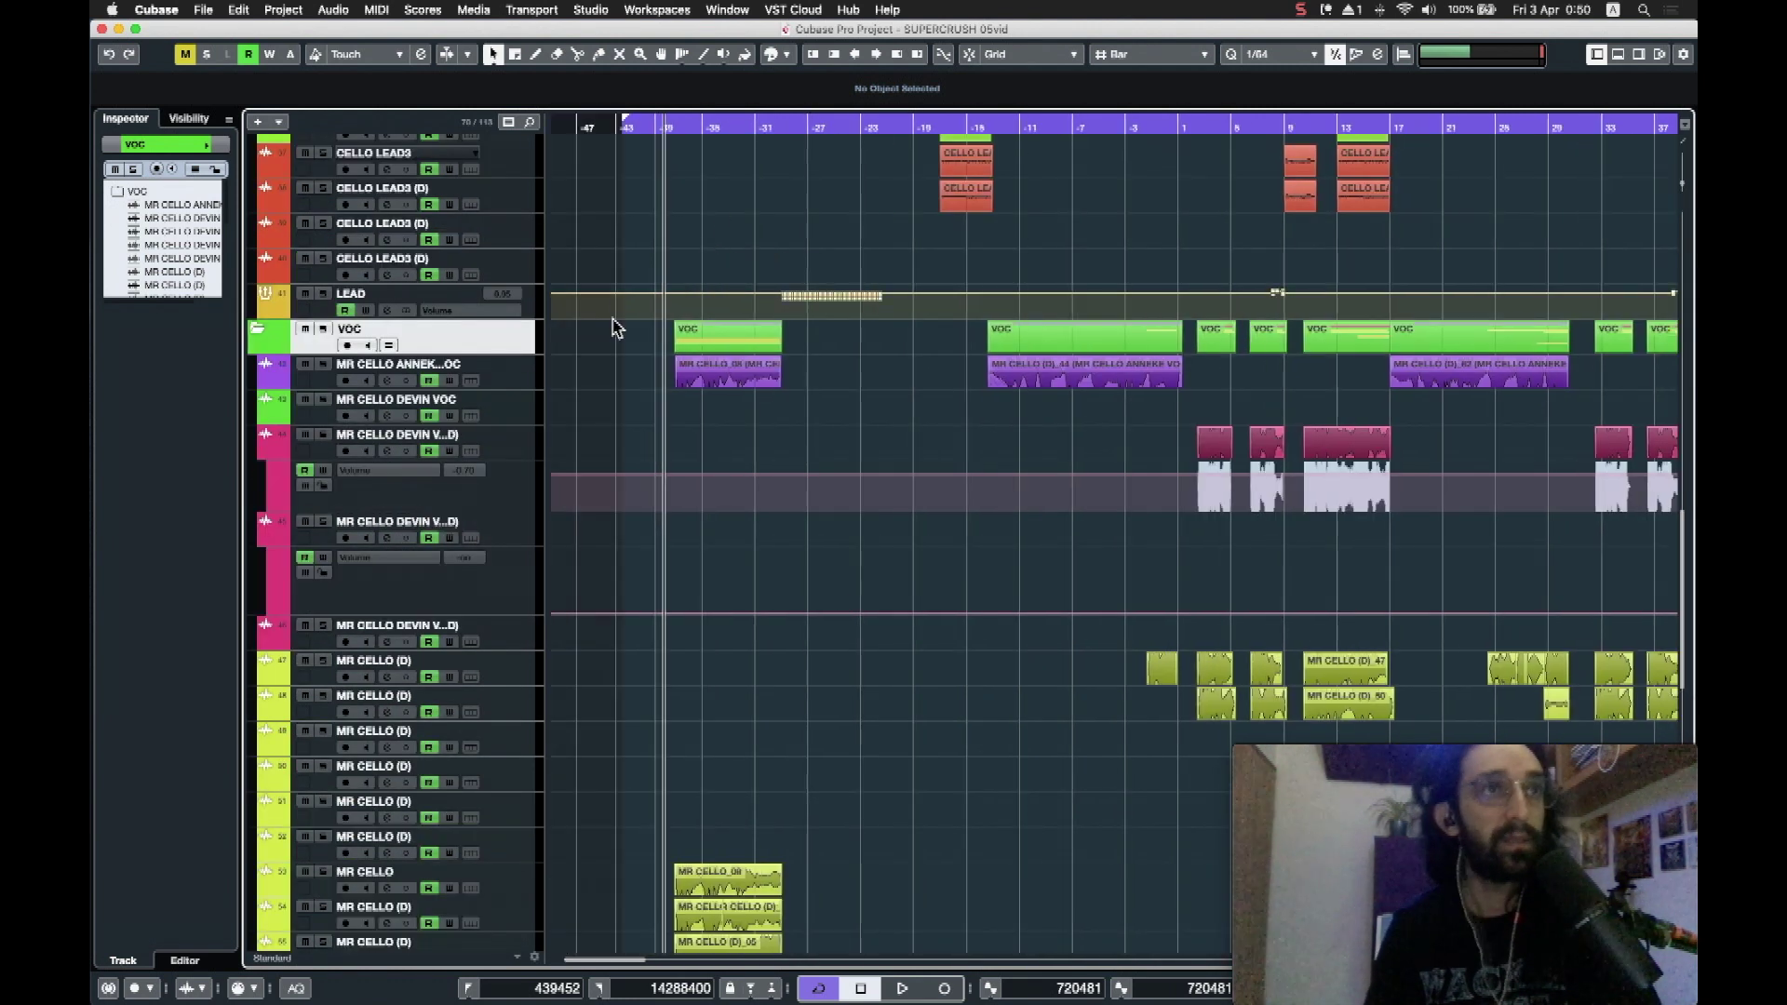
click(517, 372)
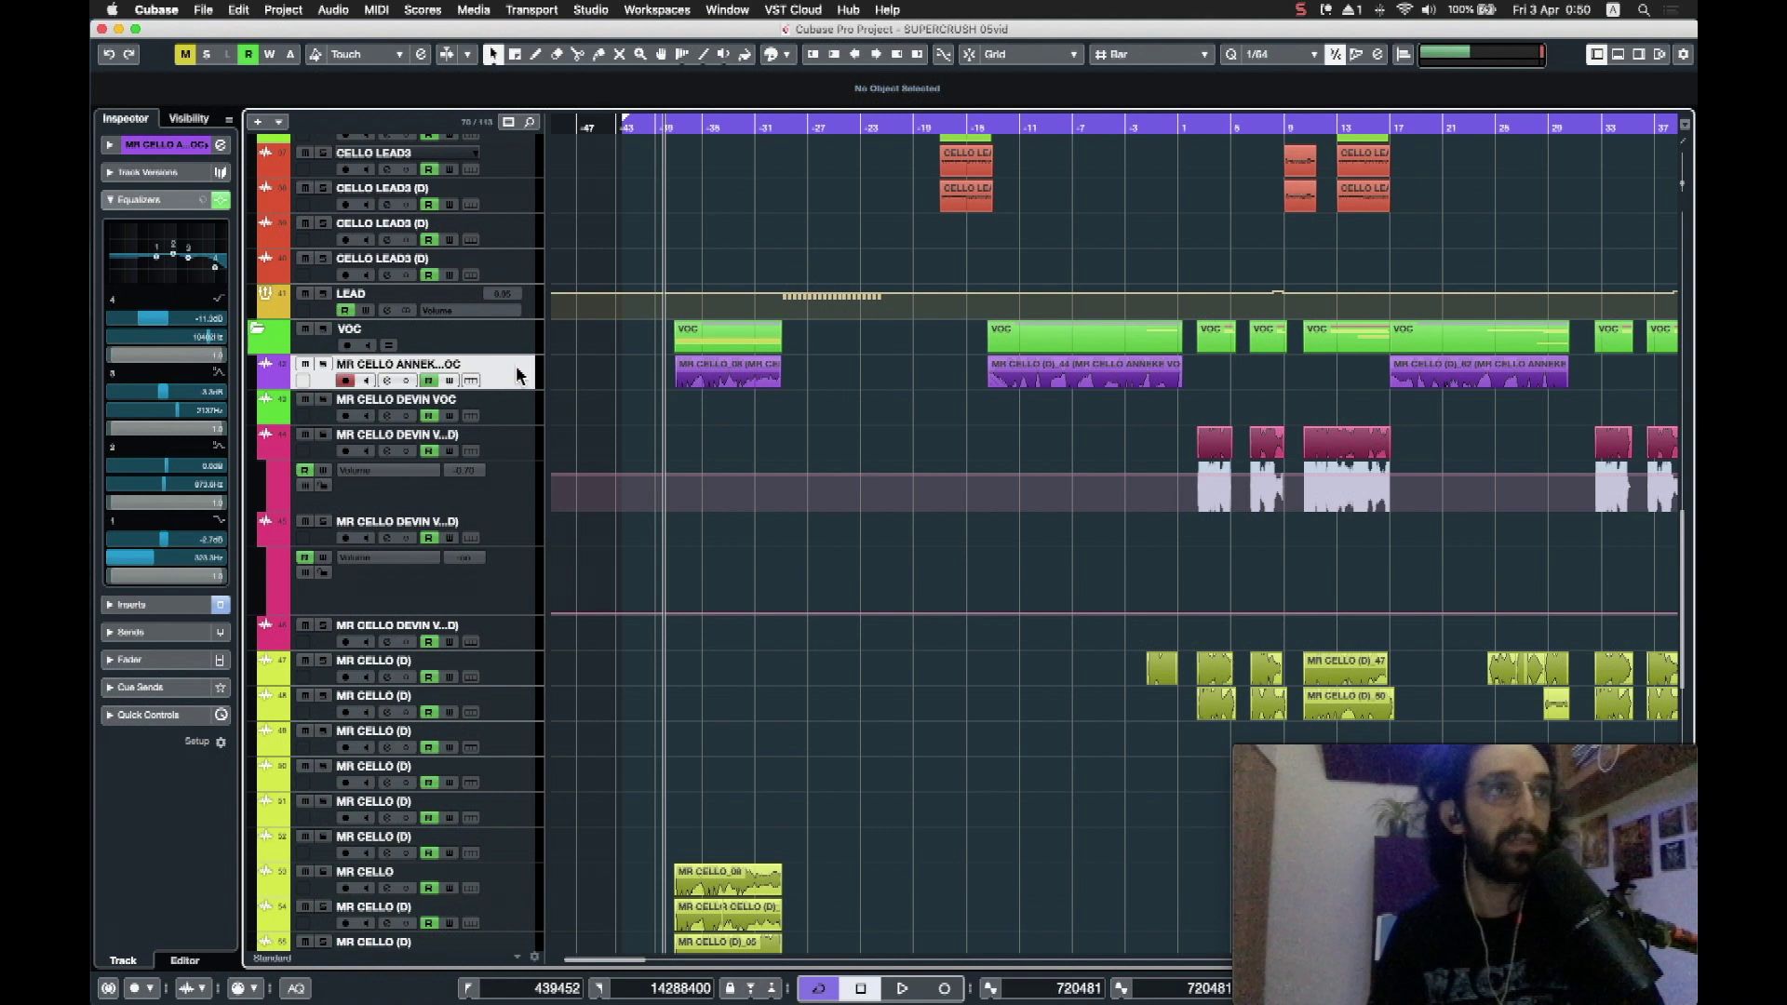
click(221, 200)
click(158, 611)
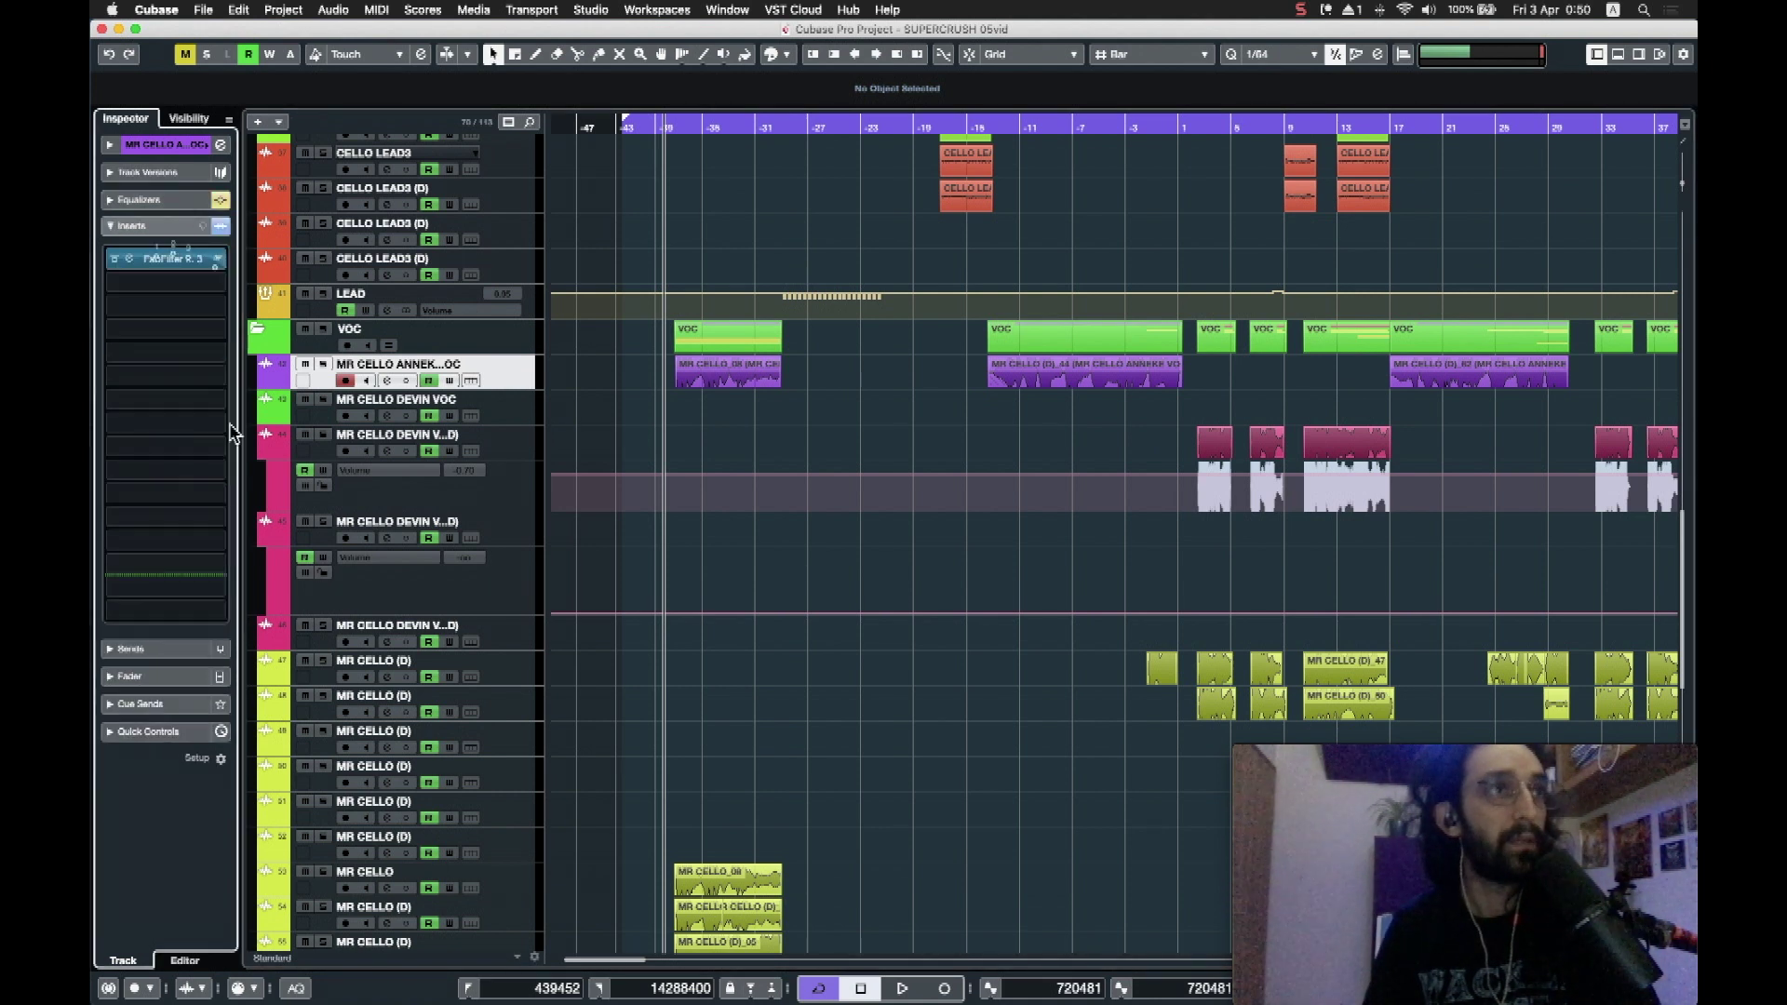
click(221, 228)
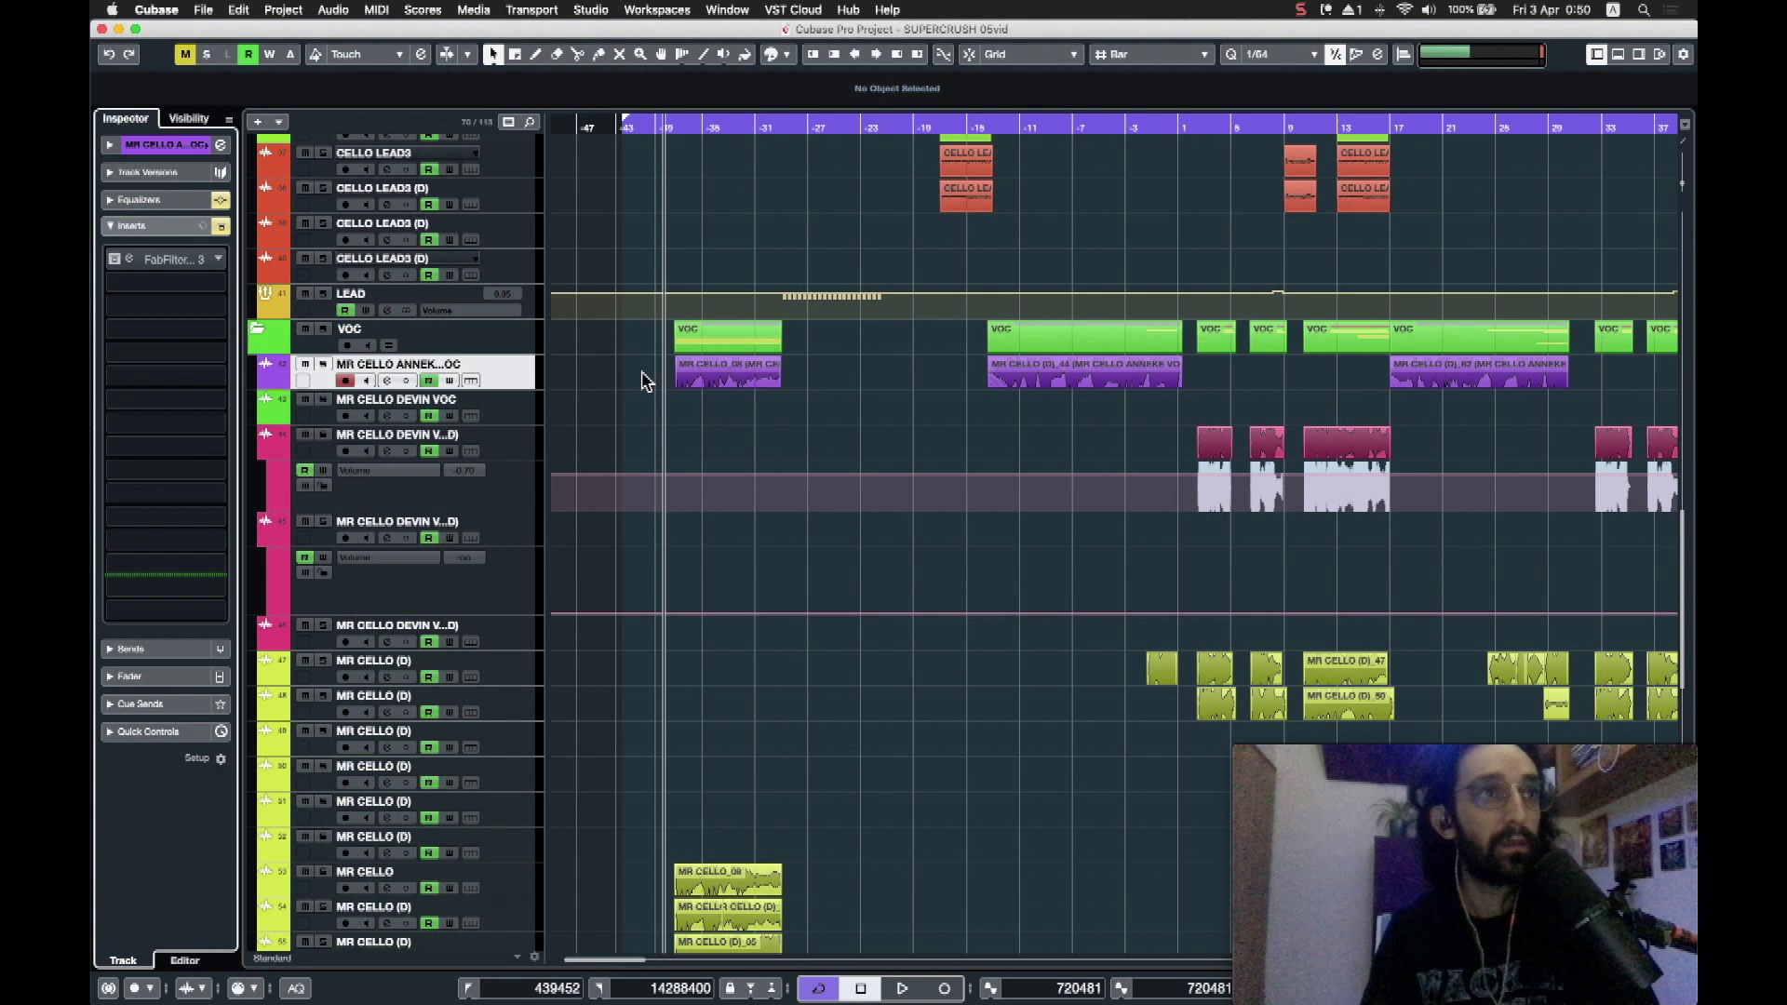
Step: Bypass the equalizer, inserts and sends on CELLLO GRP, and mute the DLY, VRB, WIDE, DBL and DIST effect channels
scroll(642, 380, down, 5)
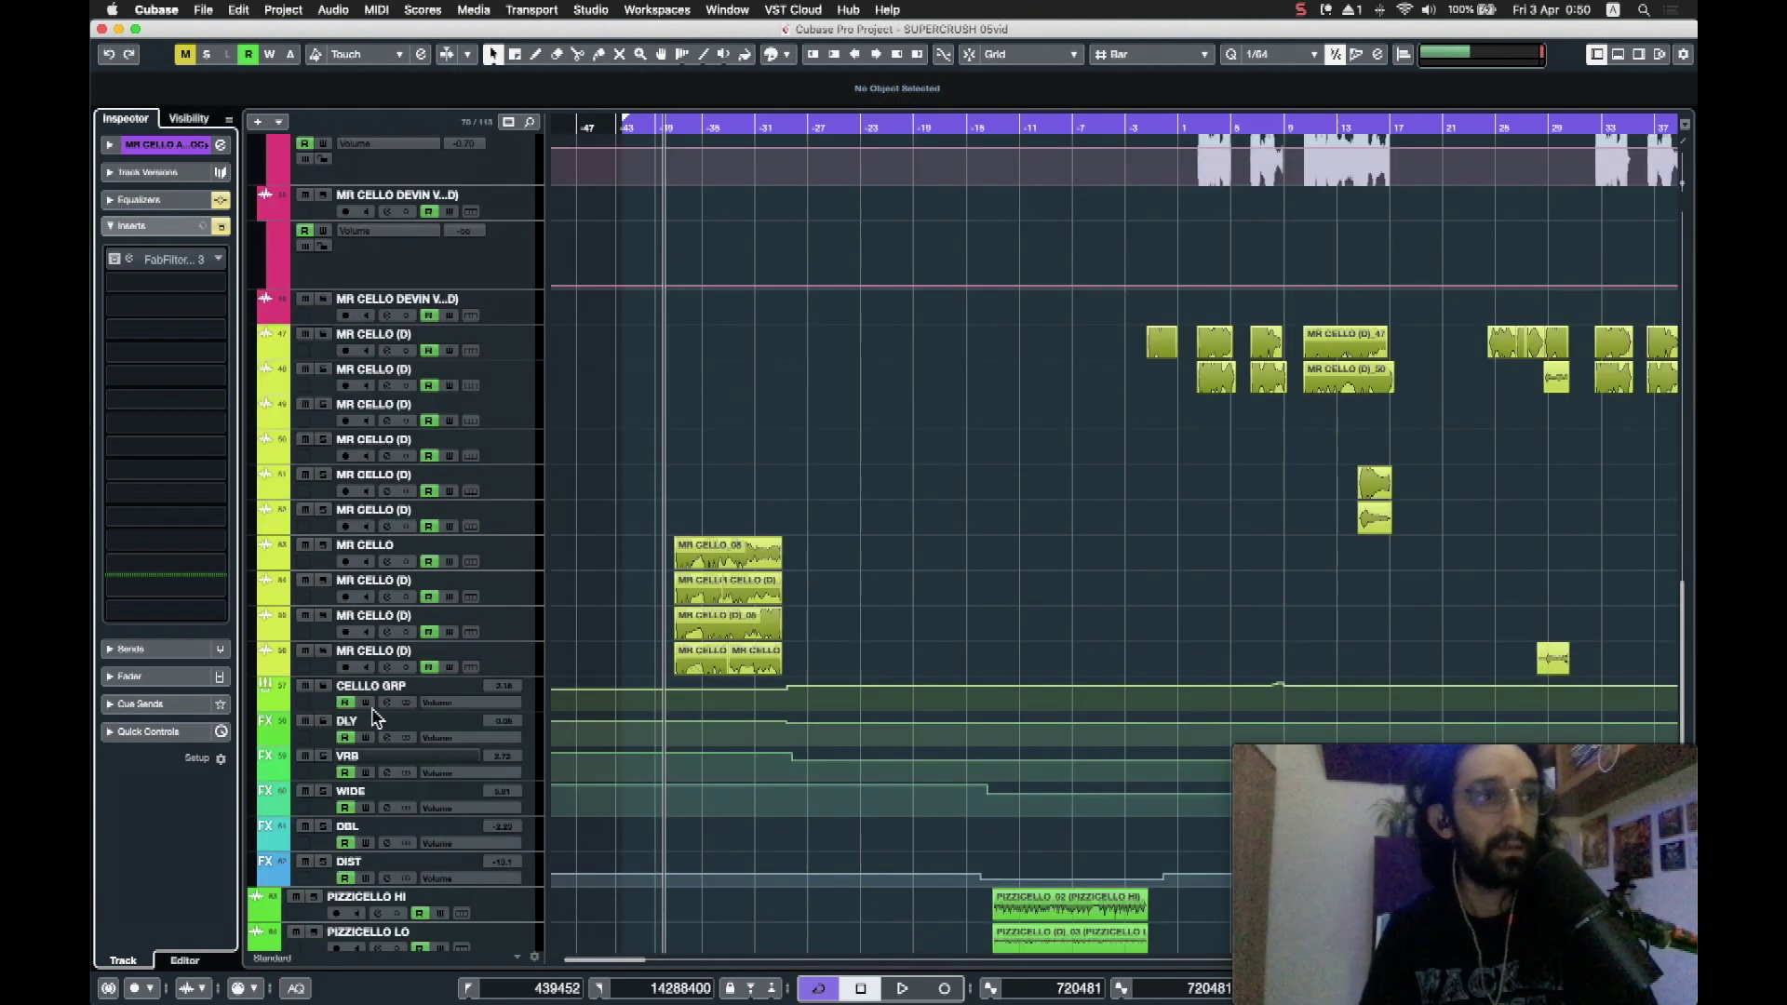
click(524, 699)
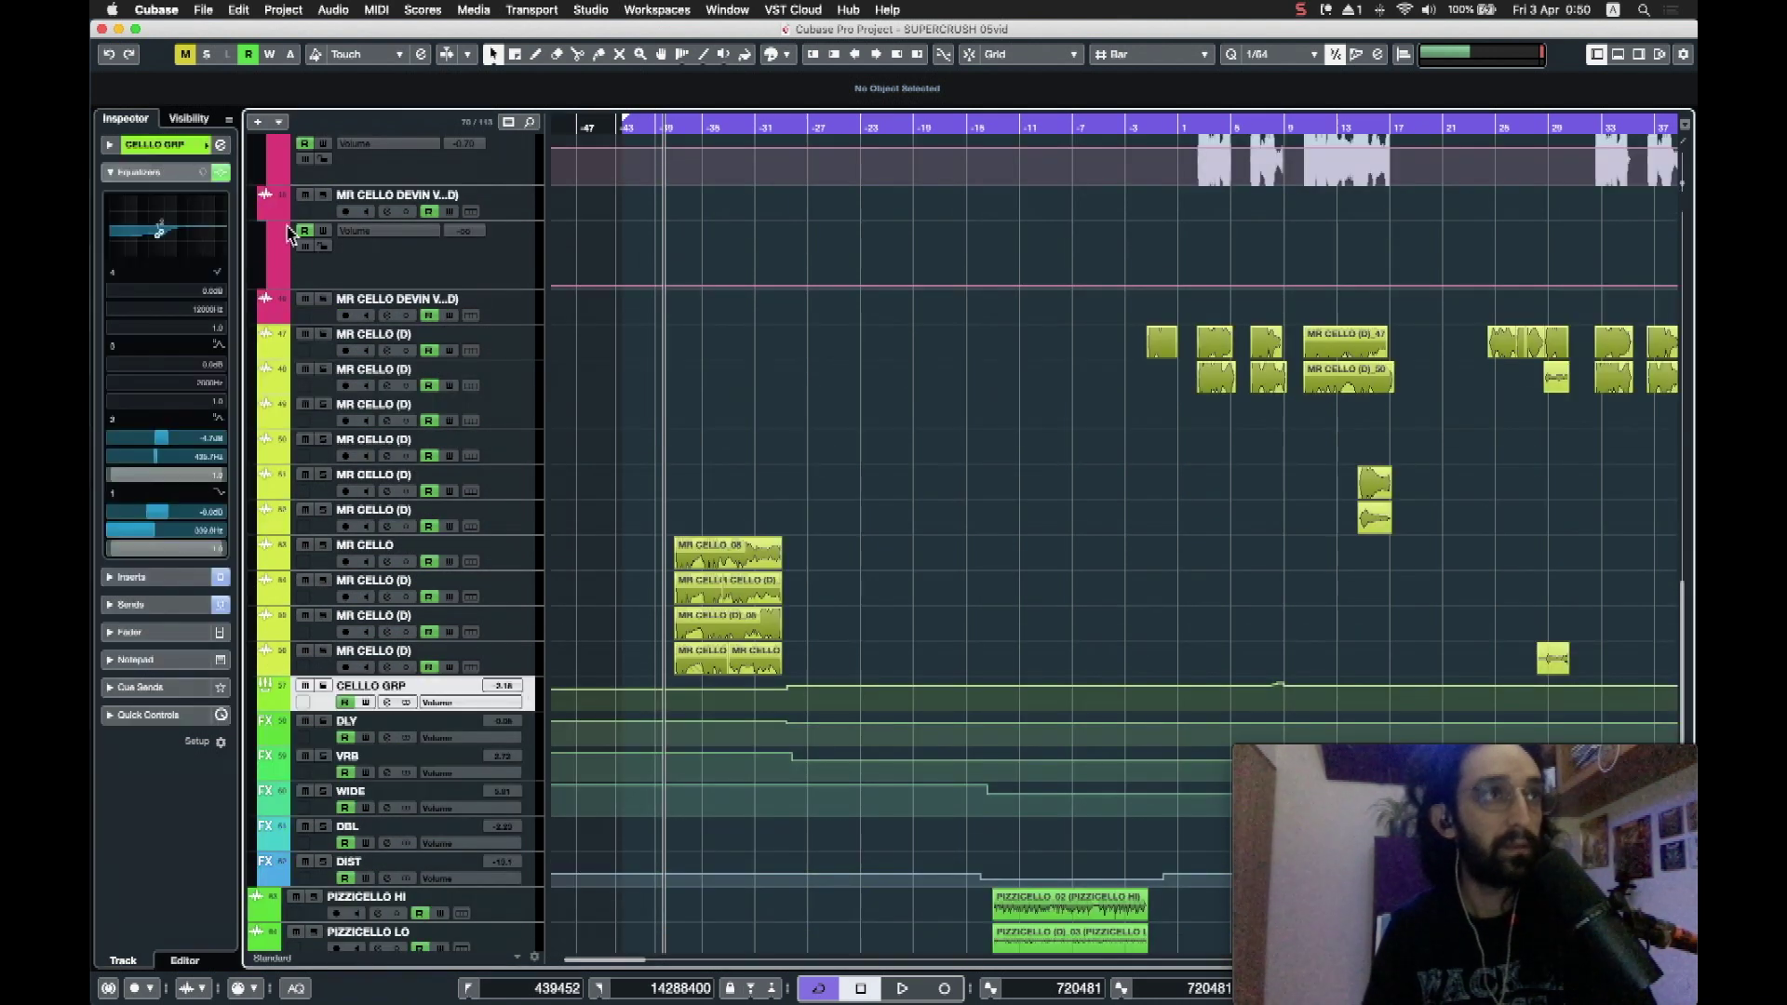
click(221, 171)
click(177, 173)
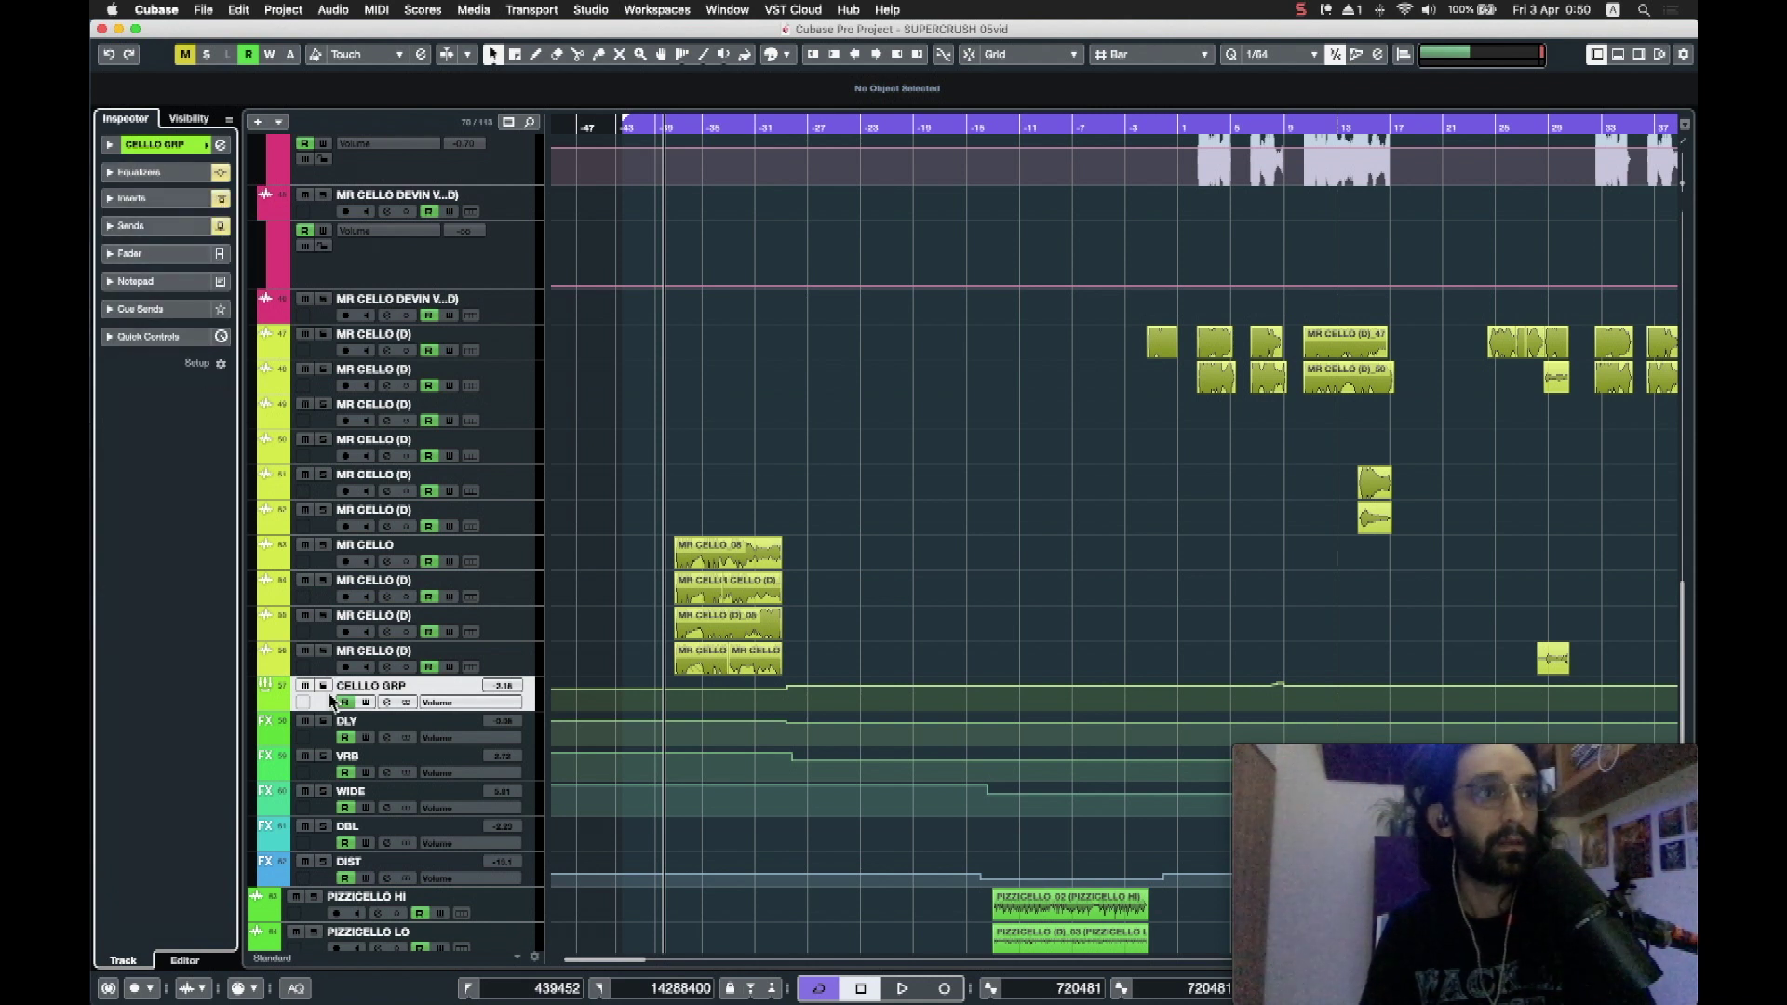
click(536, 736)
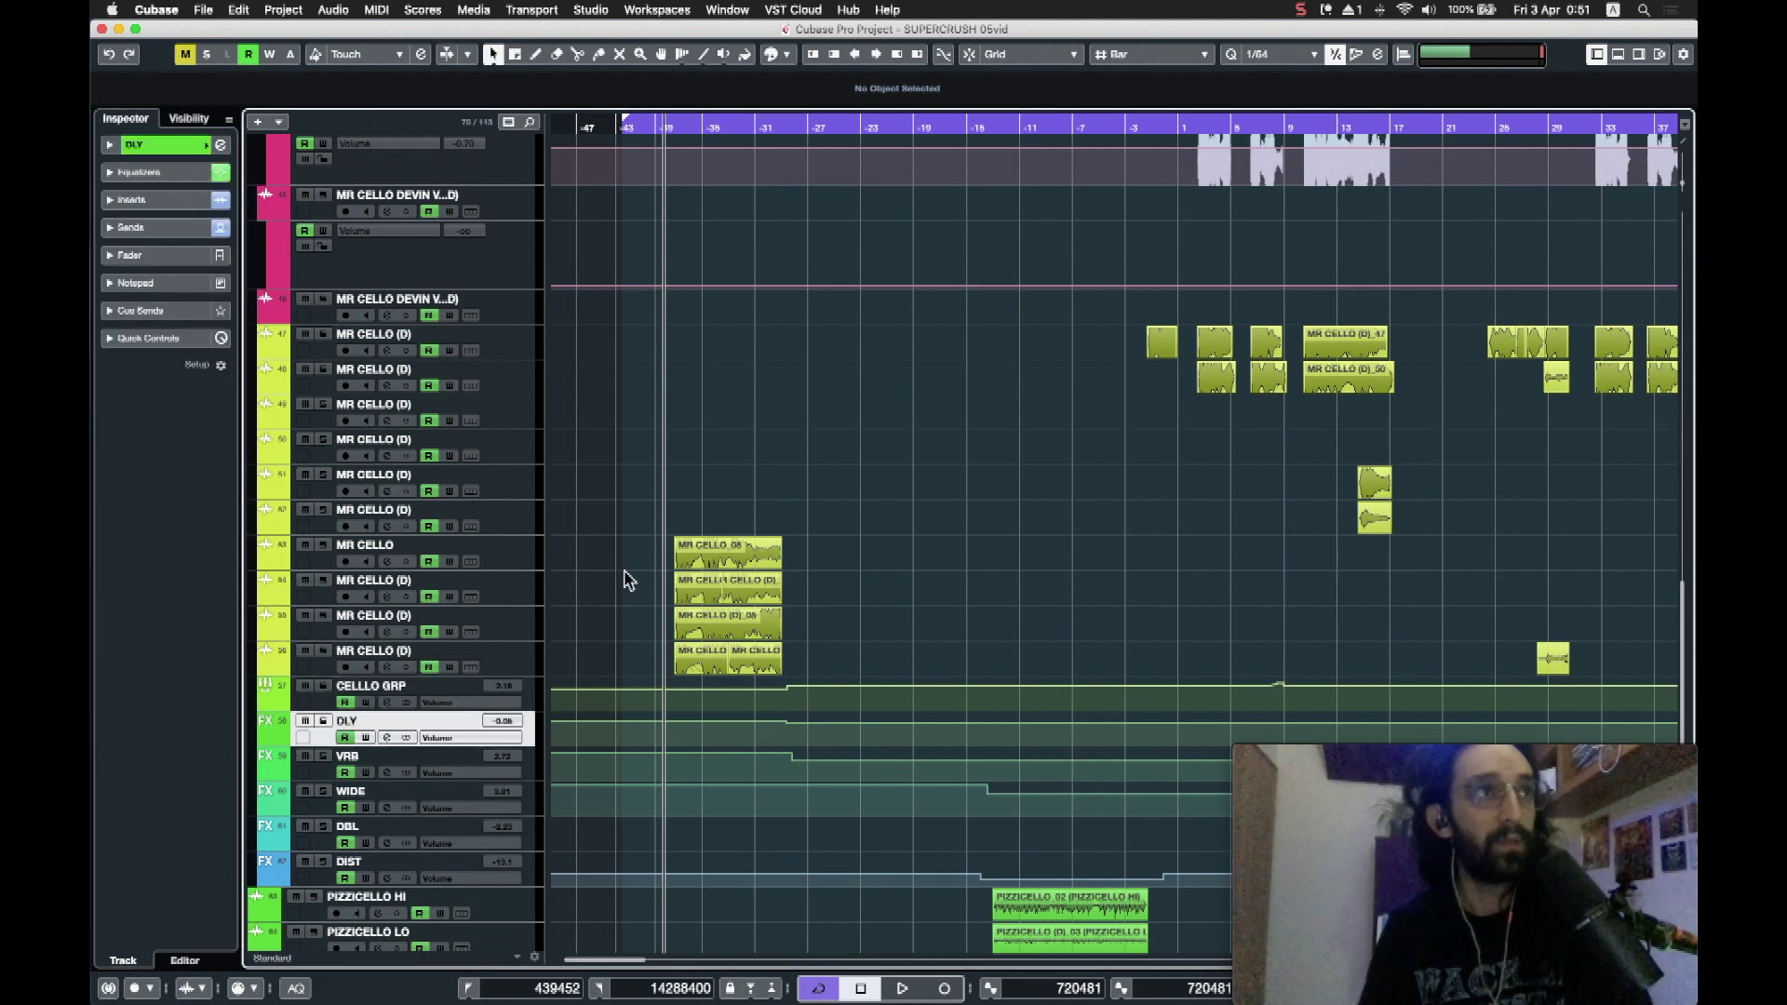
shift+click(535, 883)
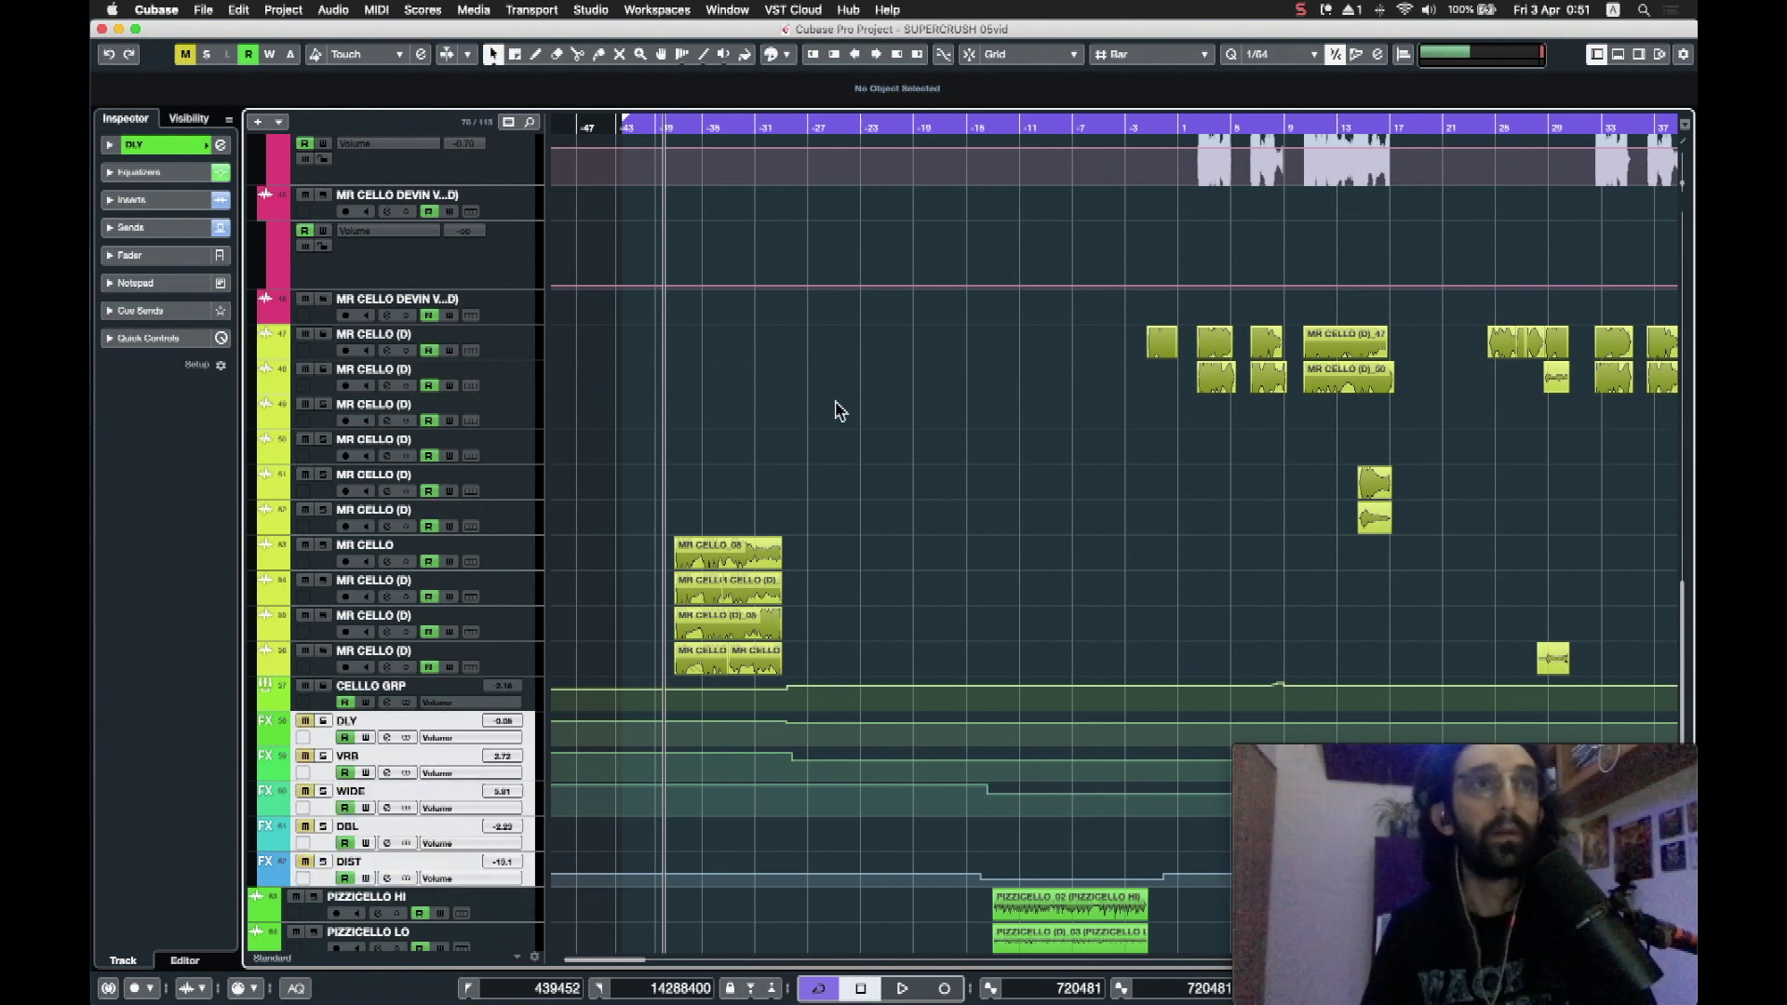
Step: Solo the MR CELLO ANNEKE VOC track and play it from about bar -38
scroll(761, 260, up, 5)
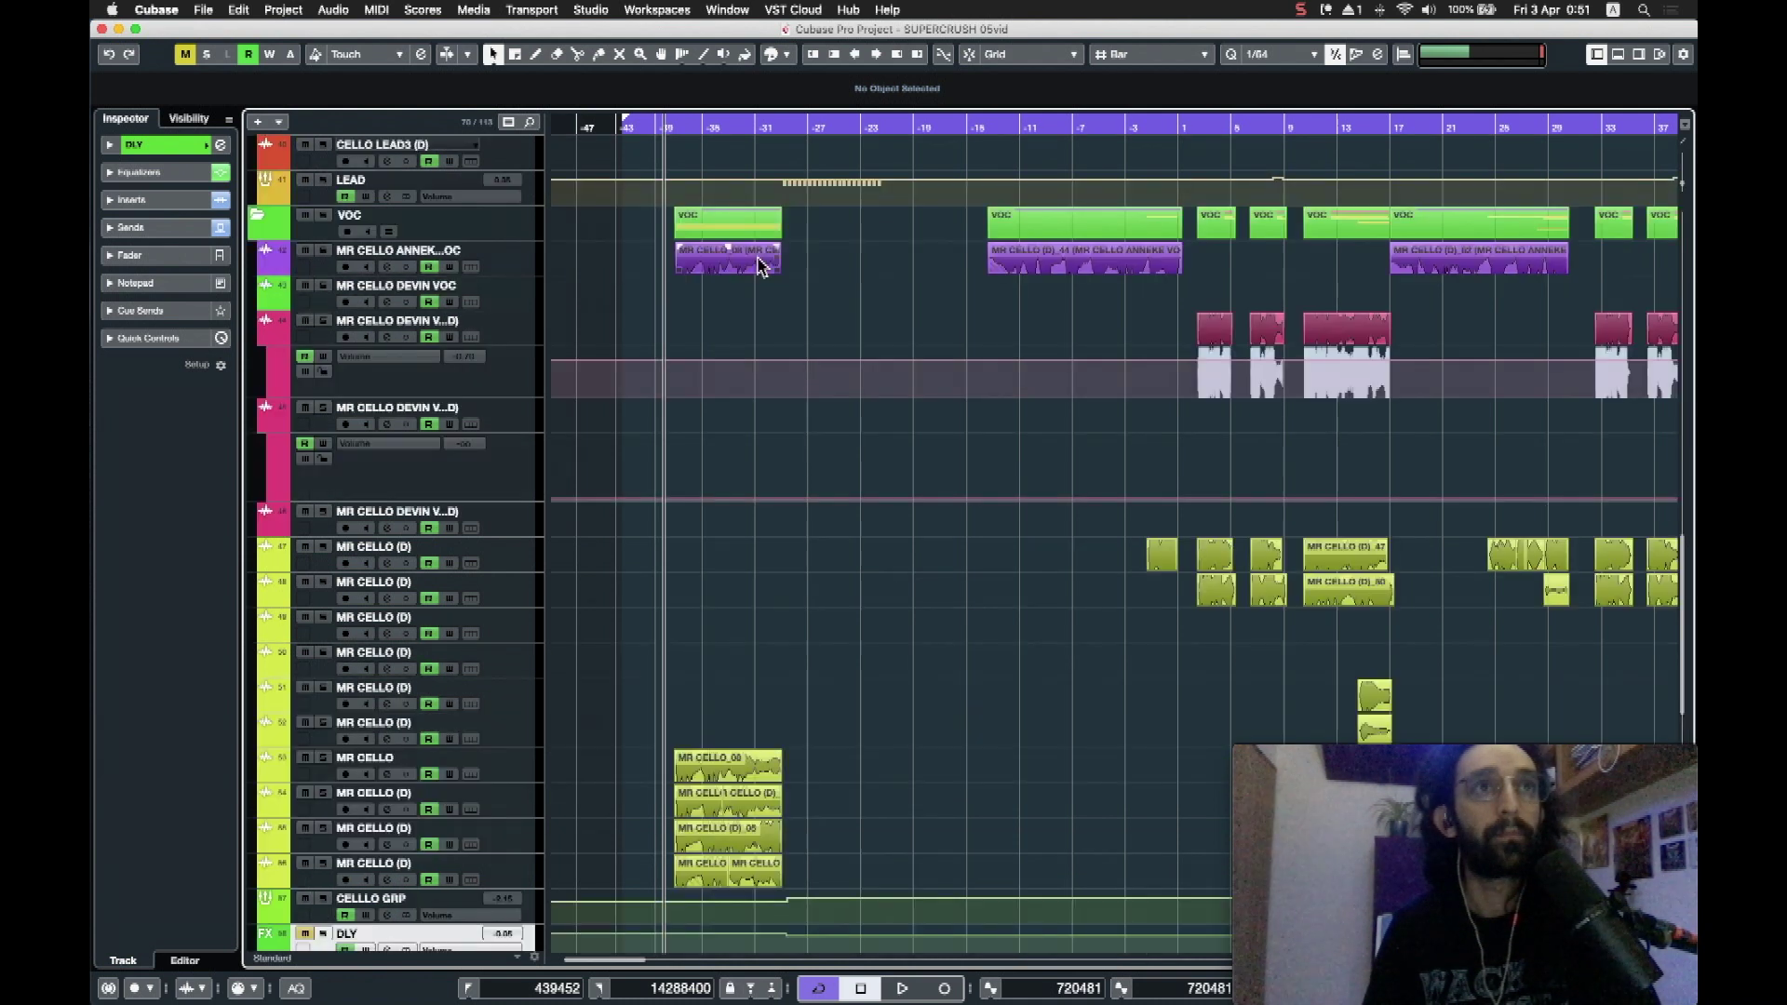
click(324, 447)
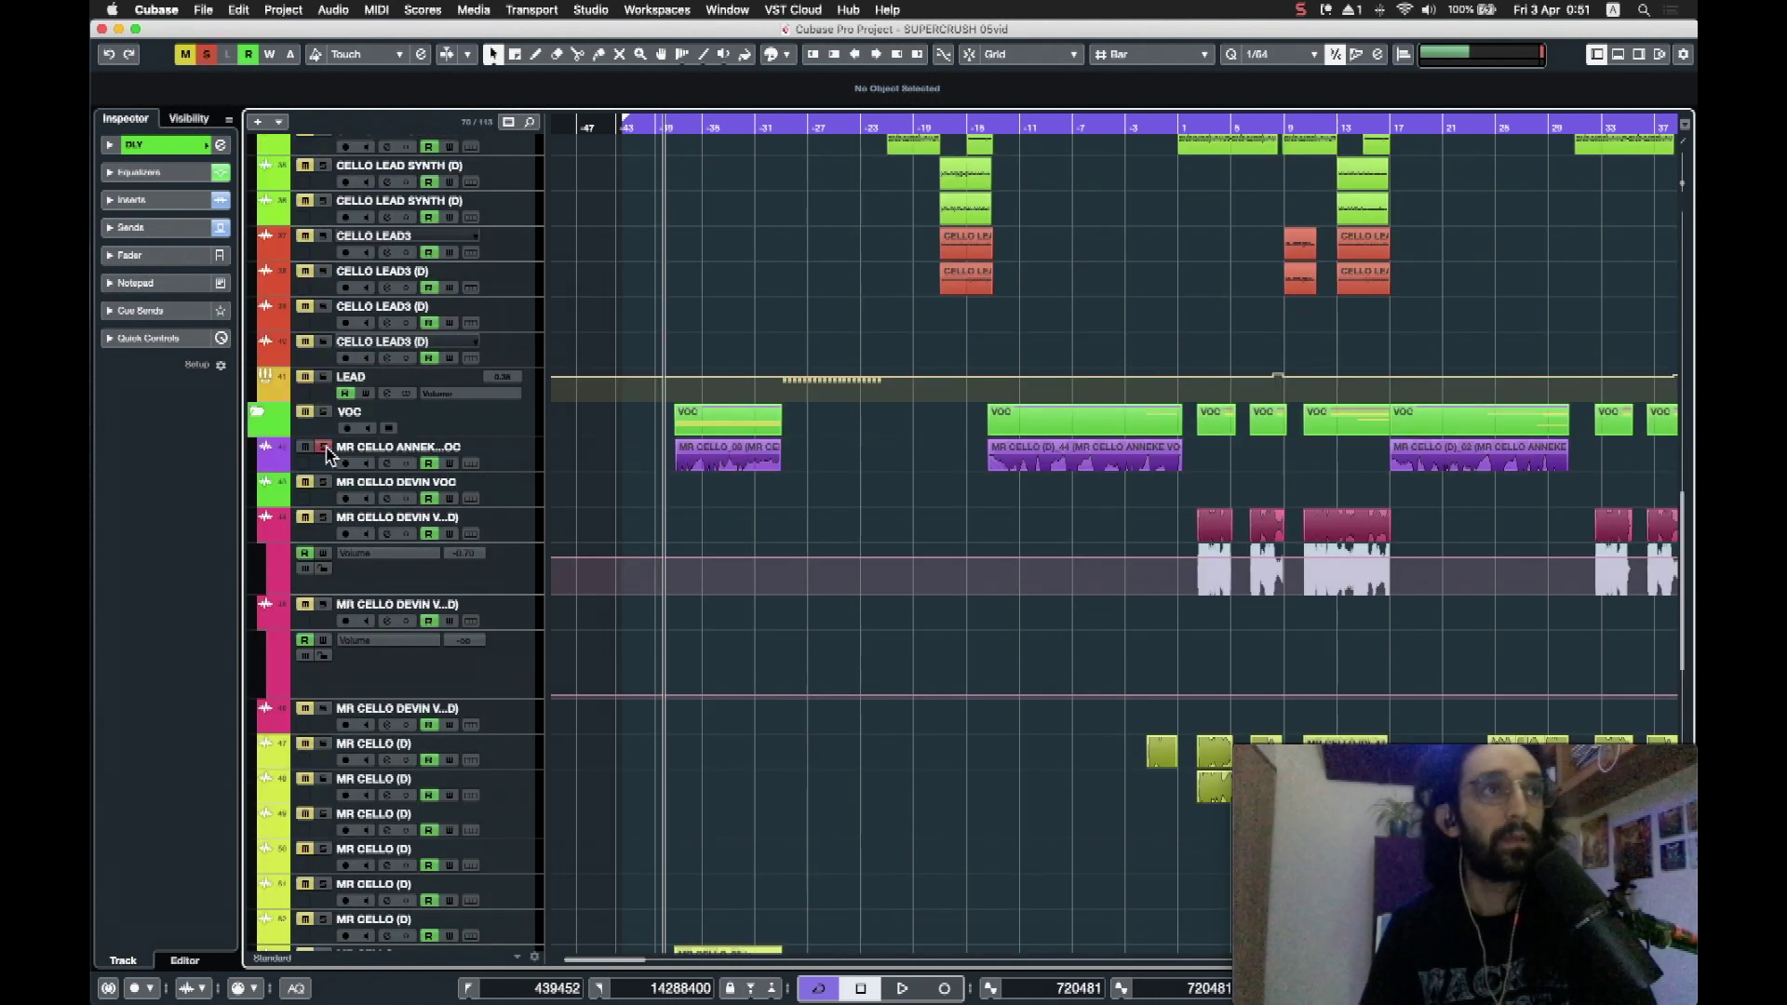
drag(678, 126, 761, 507)
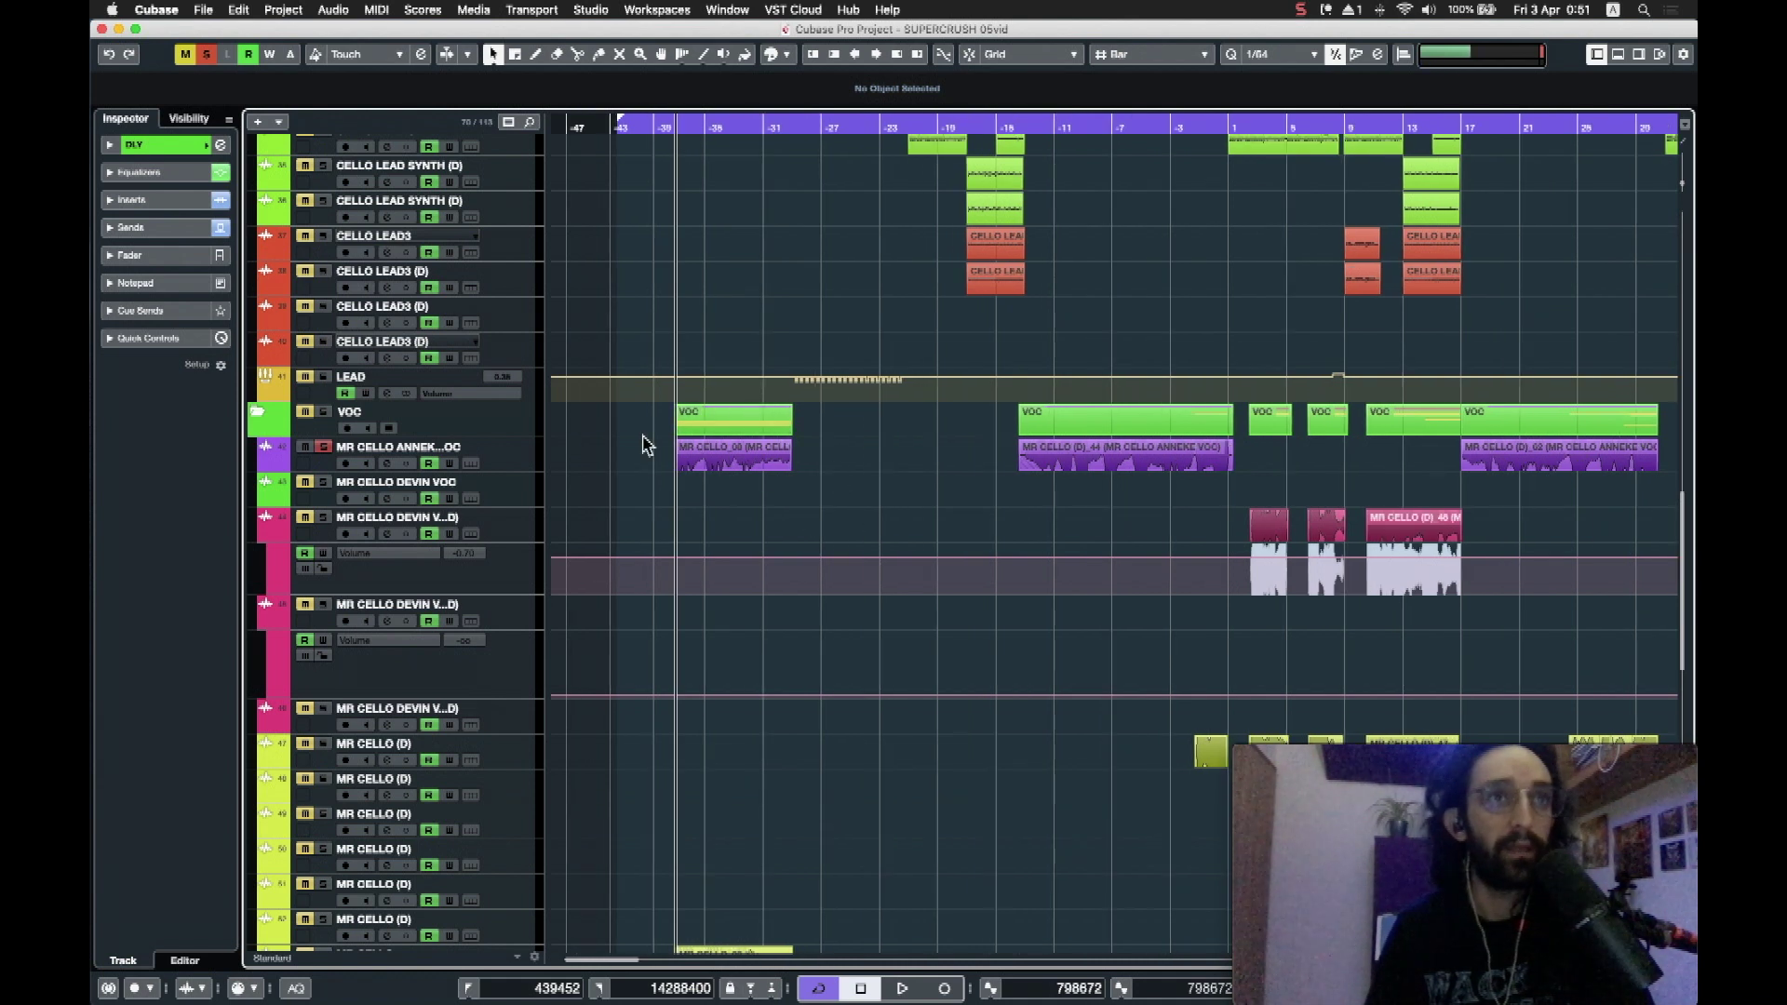
key(space)
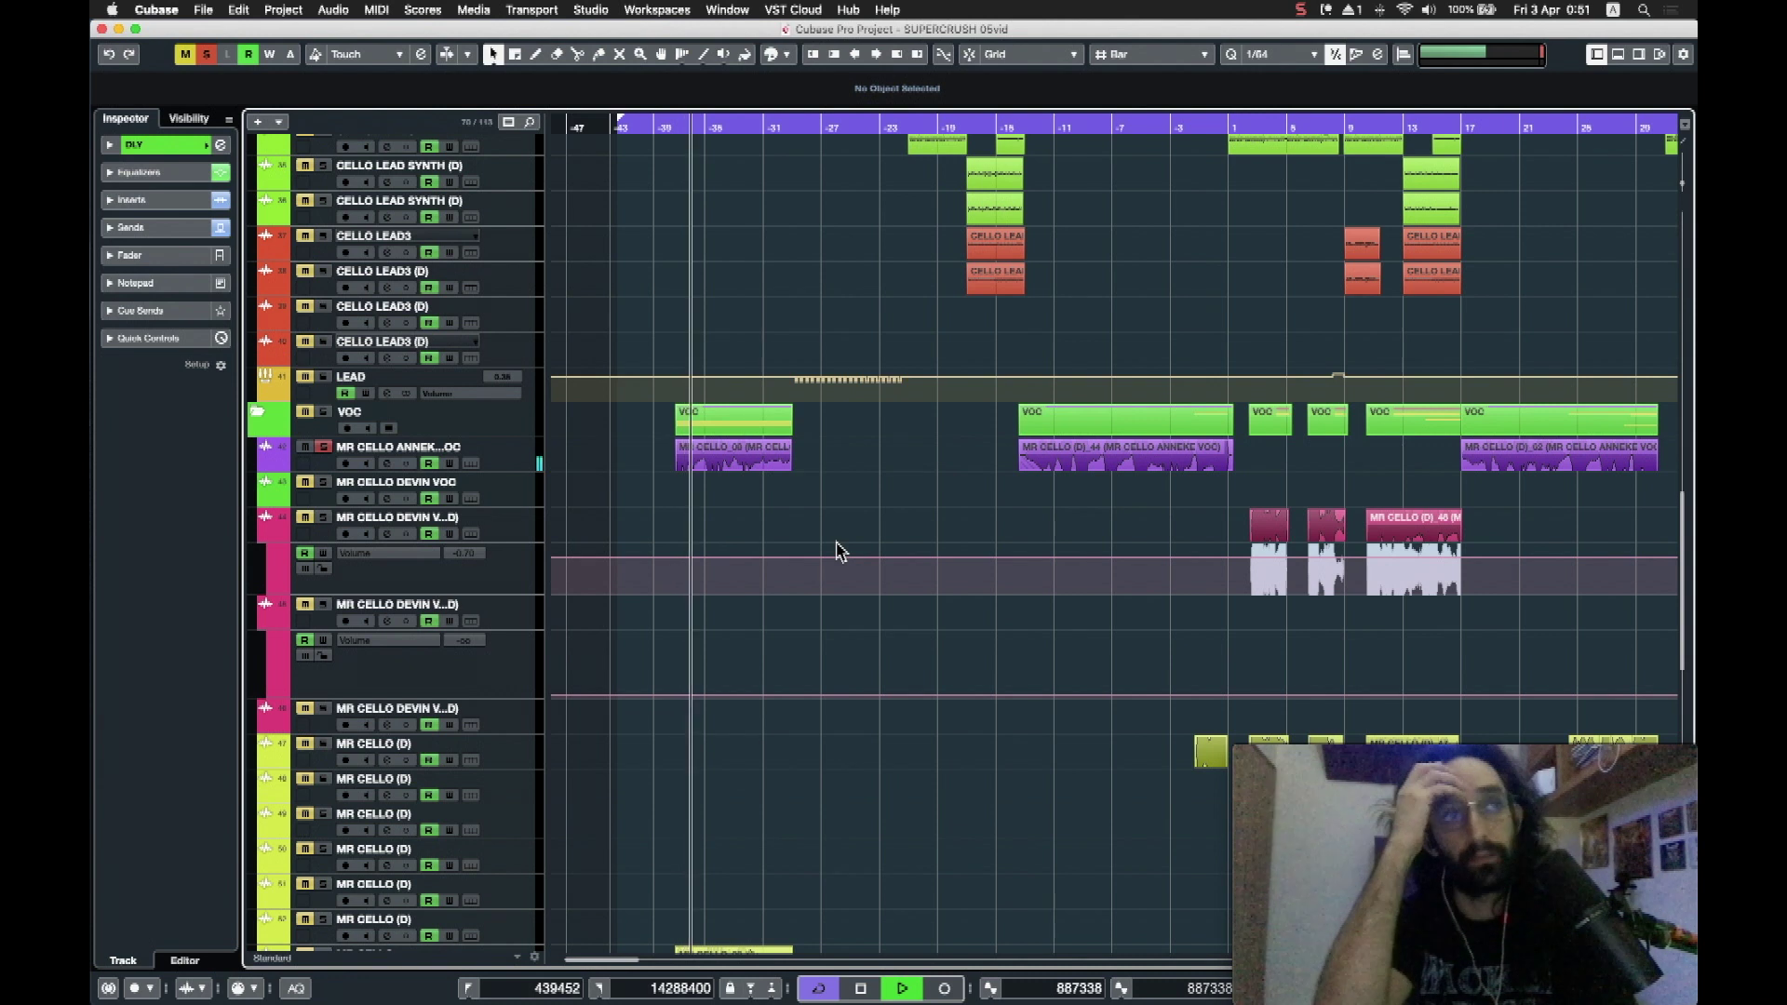
scroll(838, 551, right, 15)
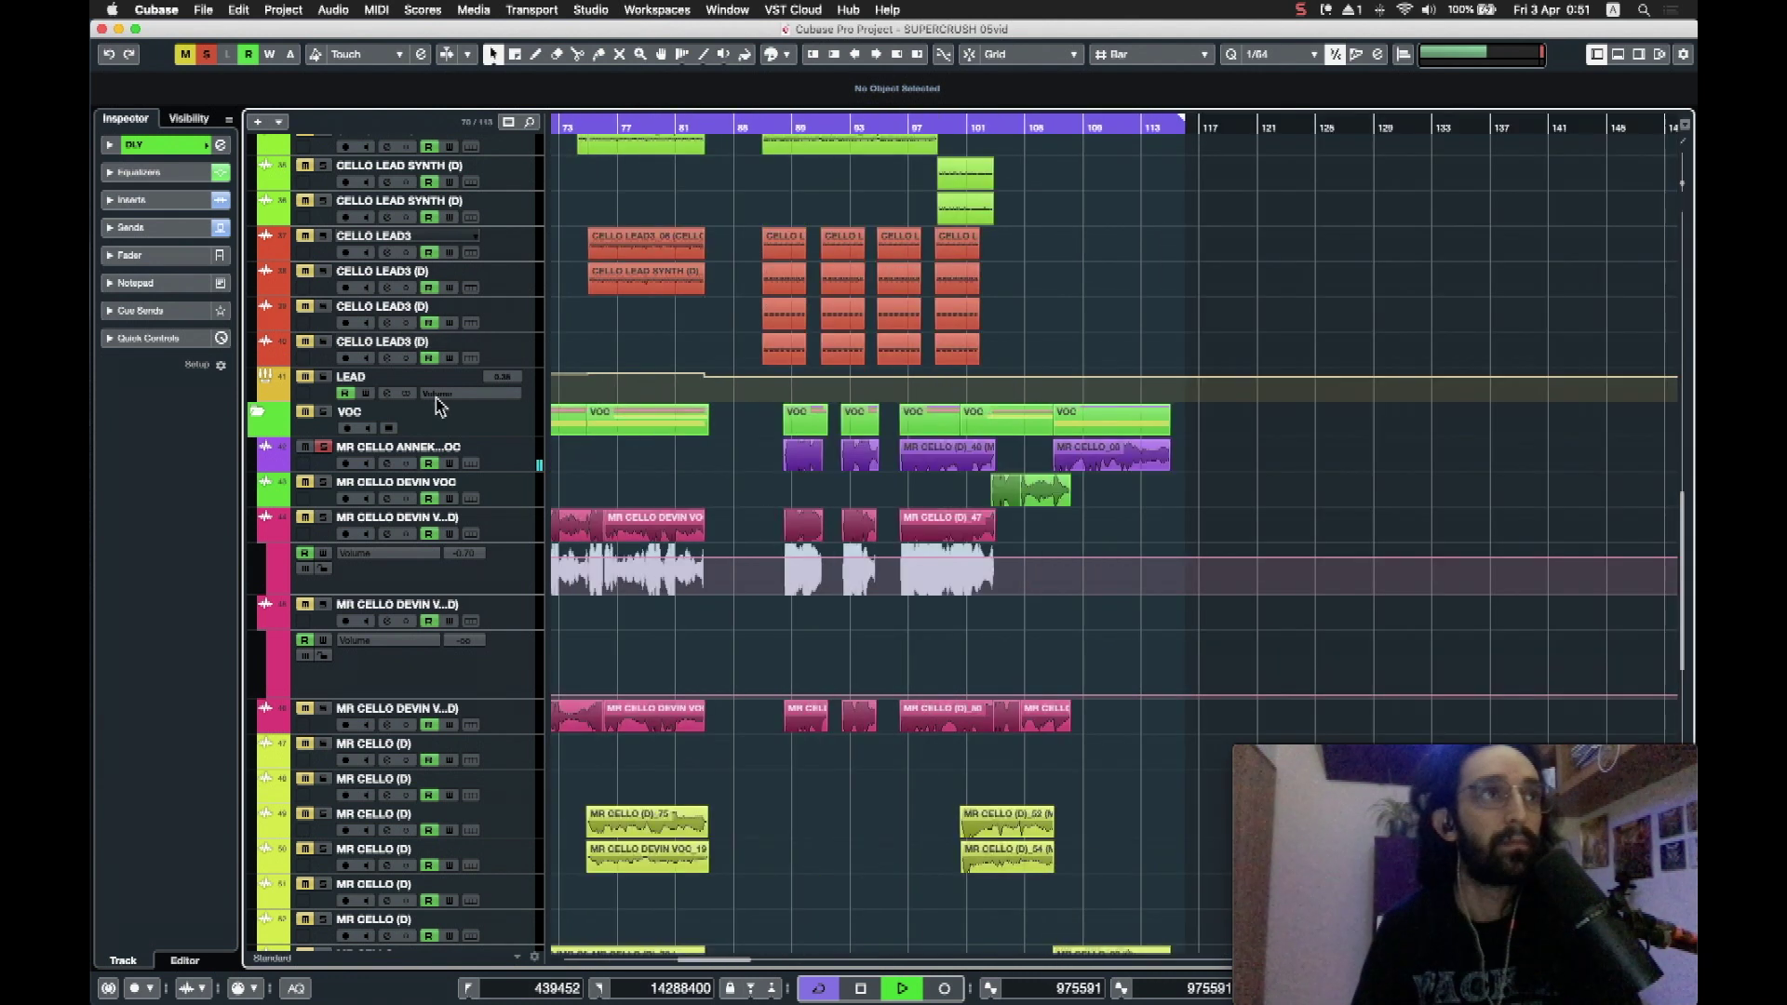
scroll(624, 354, left, 15)
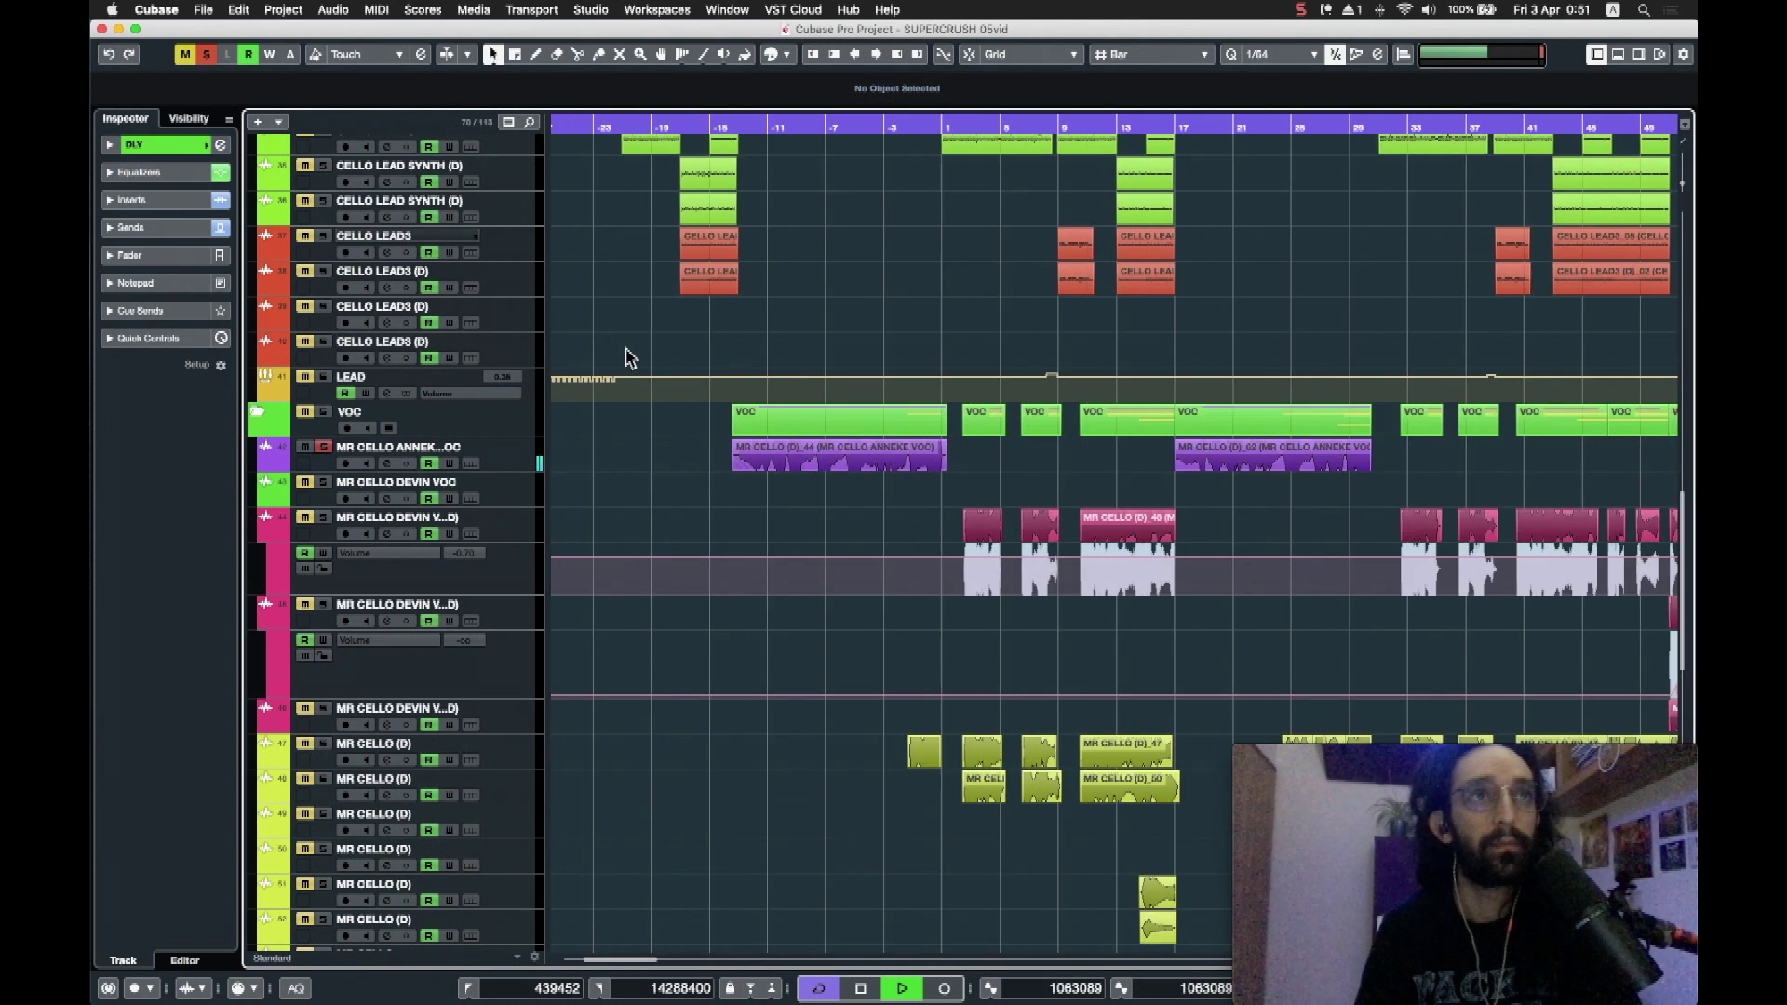
click(490, 466)
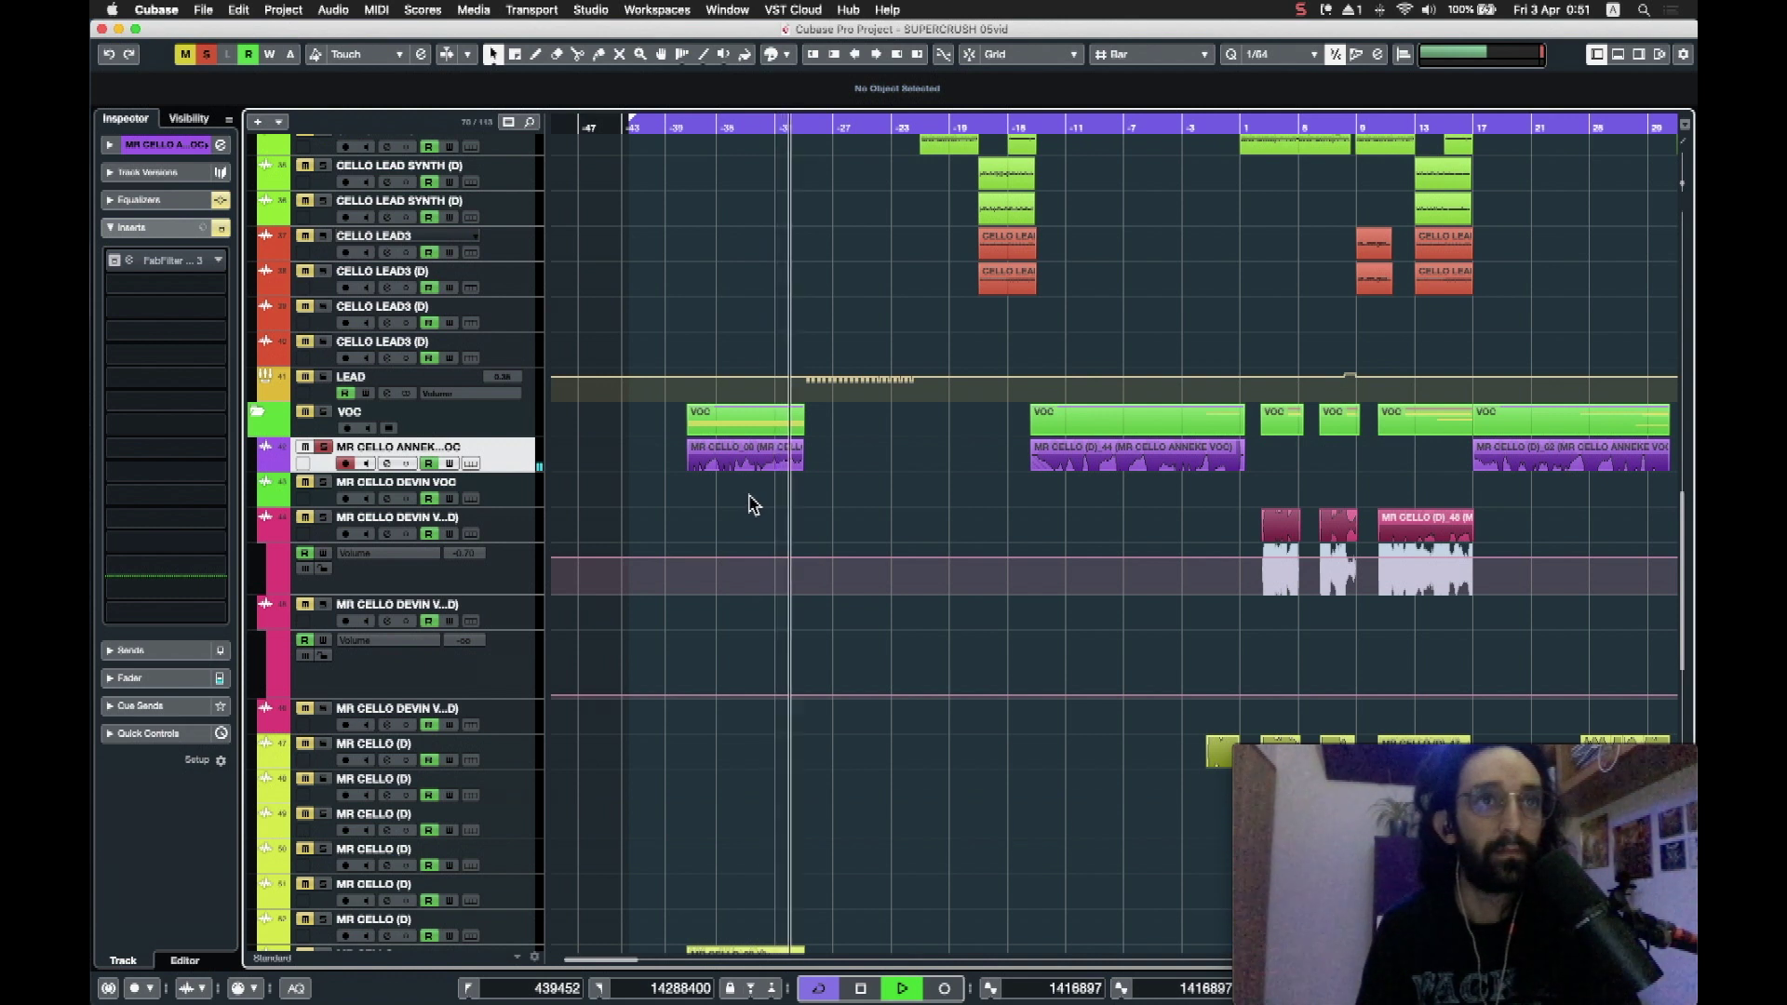
key(space)
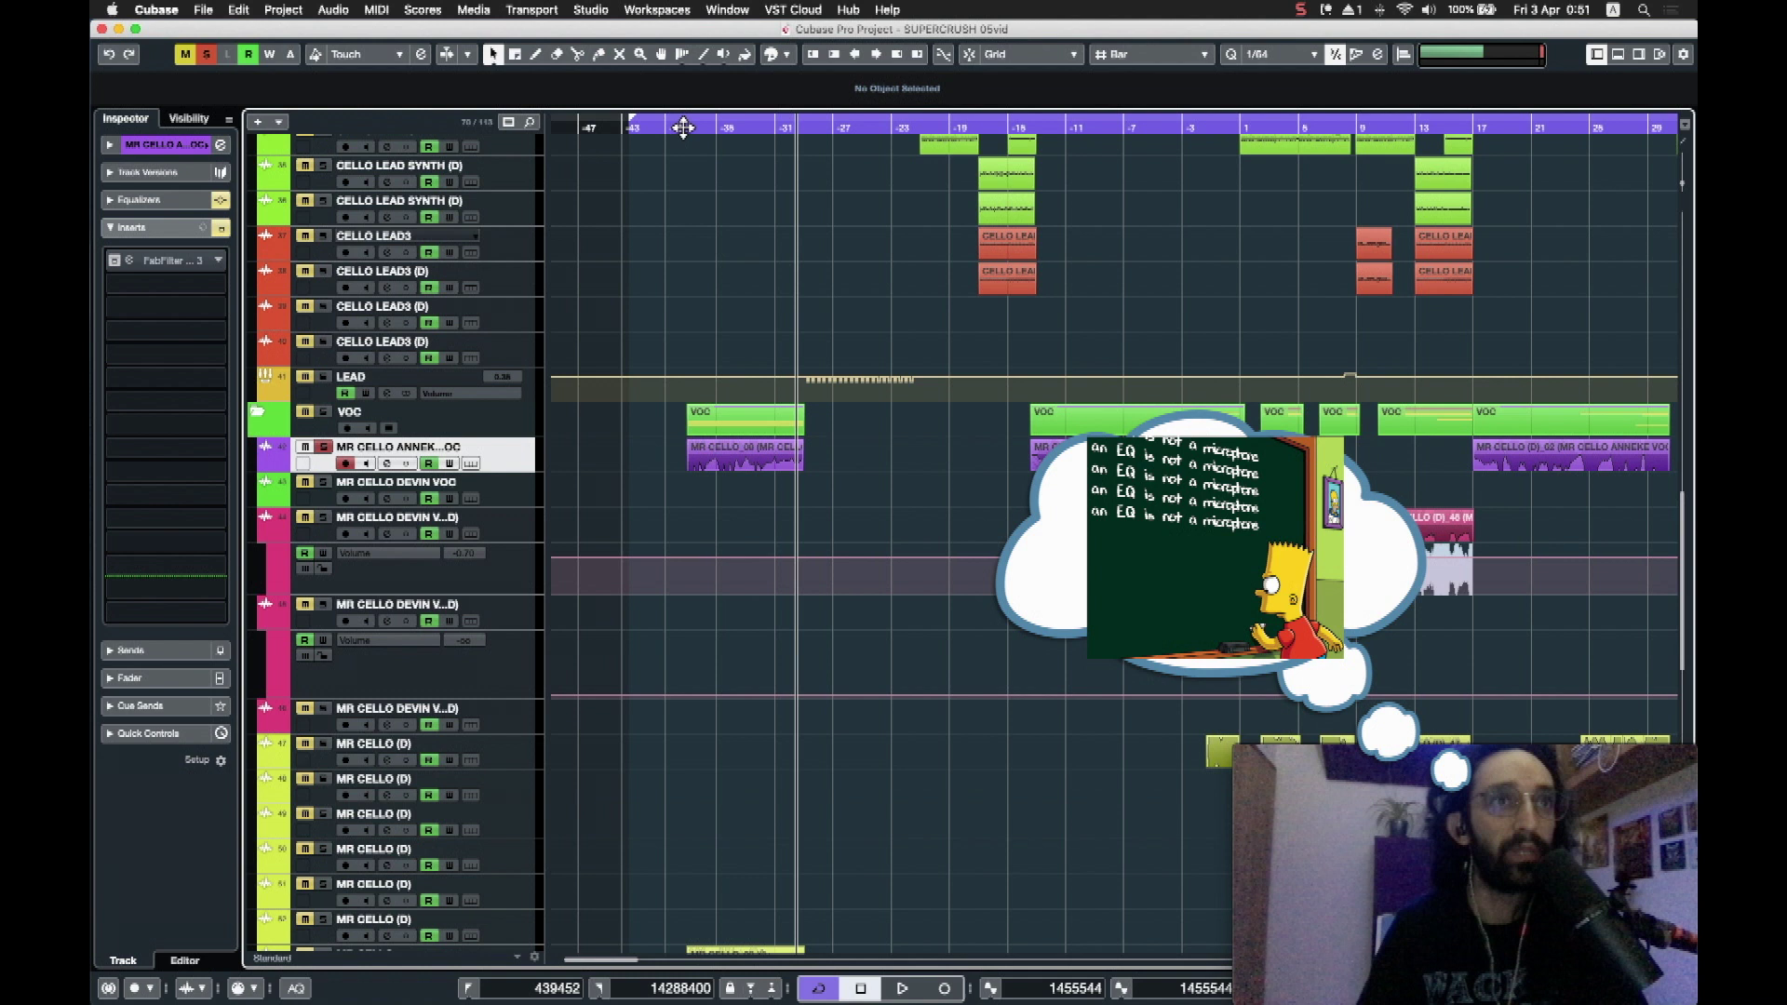
Step: Clear the solo, mute MR CELLO and the three MR CELLO (D) tracks directly above CELLLO GRP, and play from about bar -38
drag(685, 127, 680, 132)
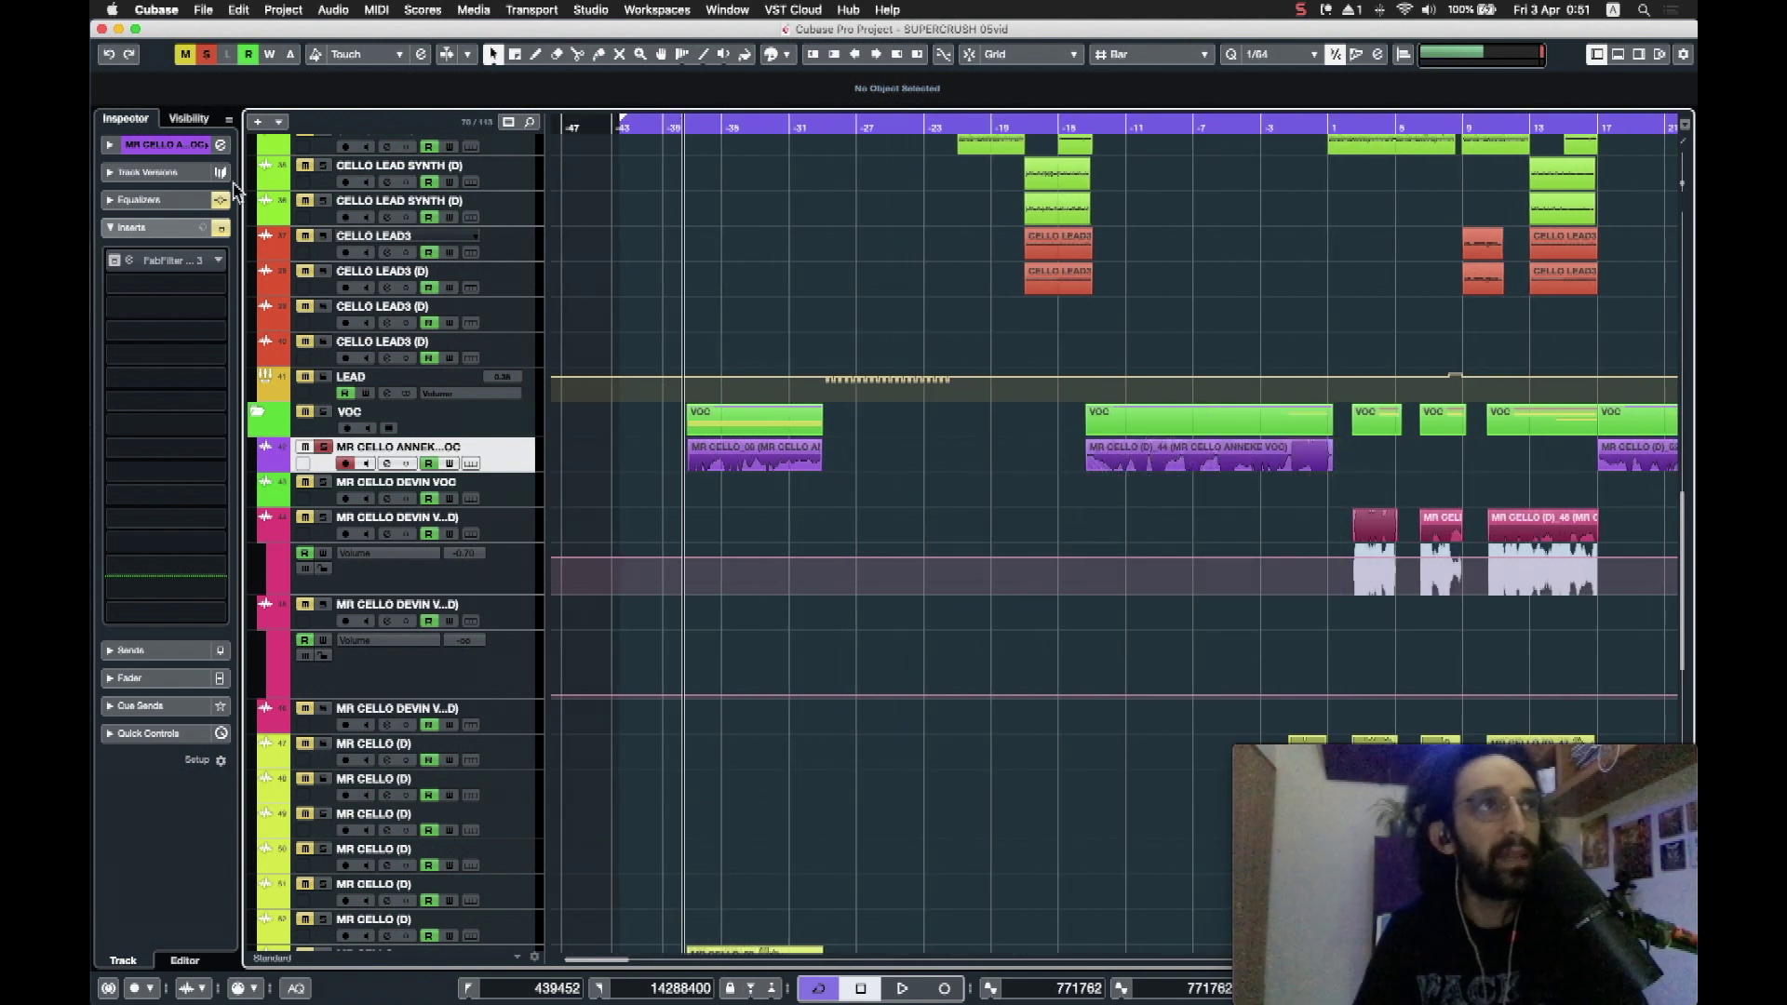
click(209, 58)
scroll(625, 498, down, 5)
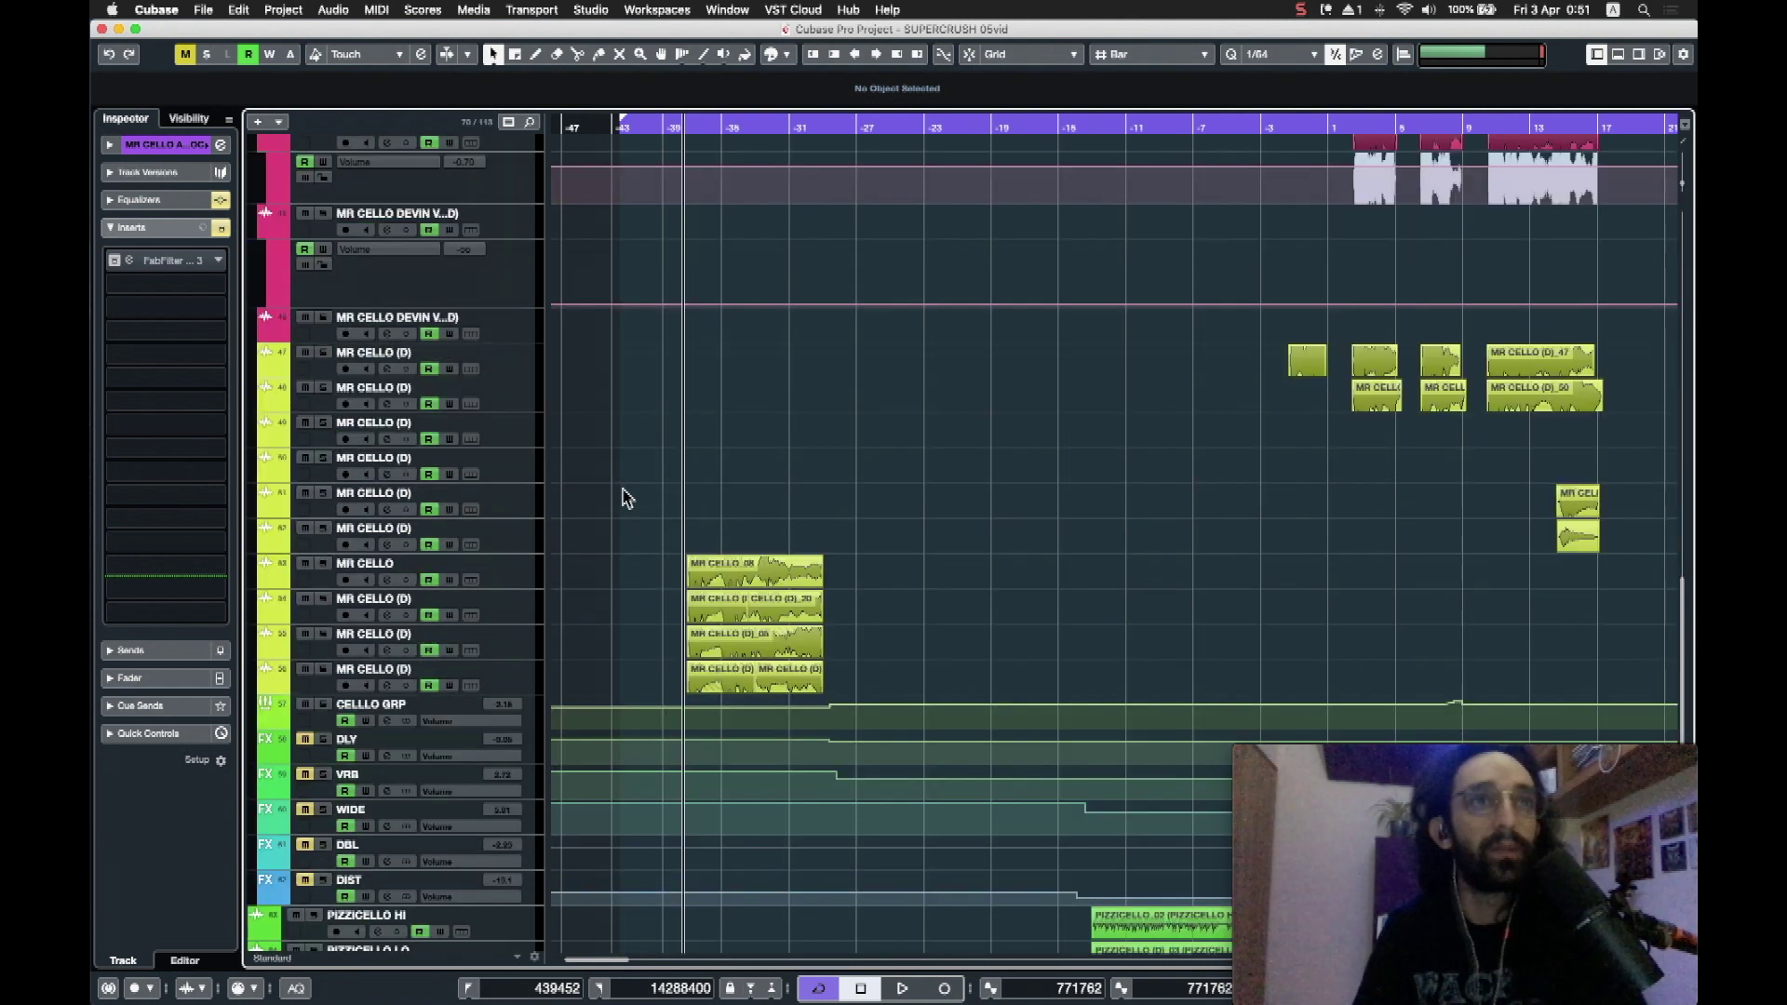
click(519, 586)
shift+click(510, 678)
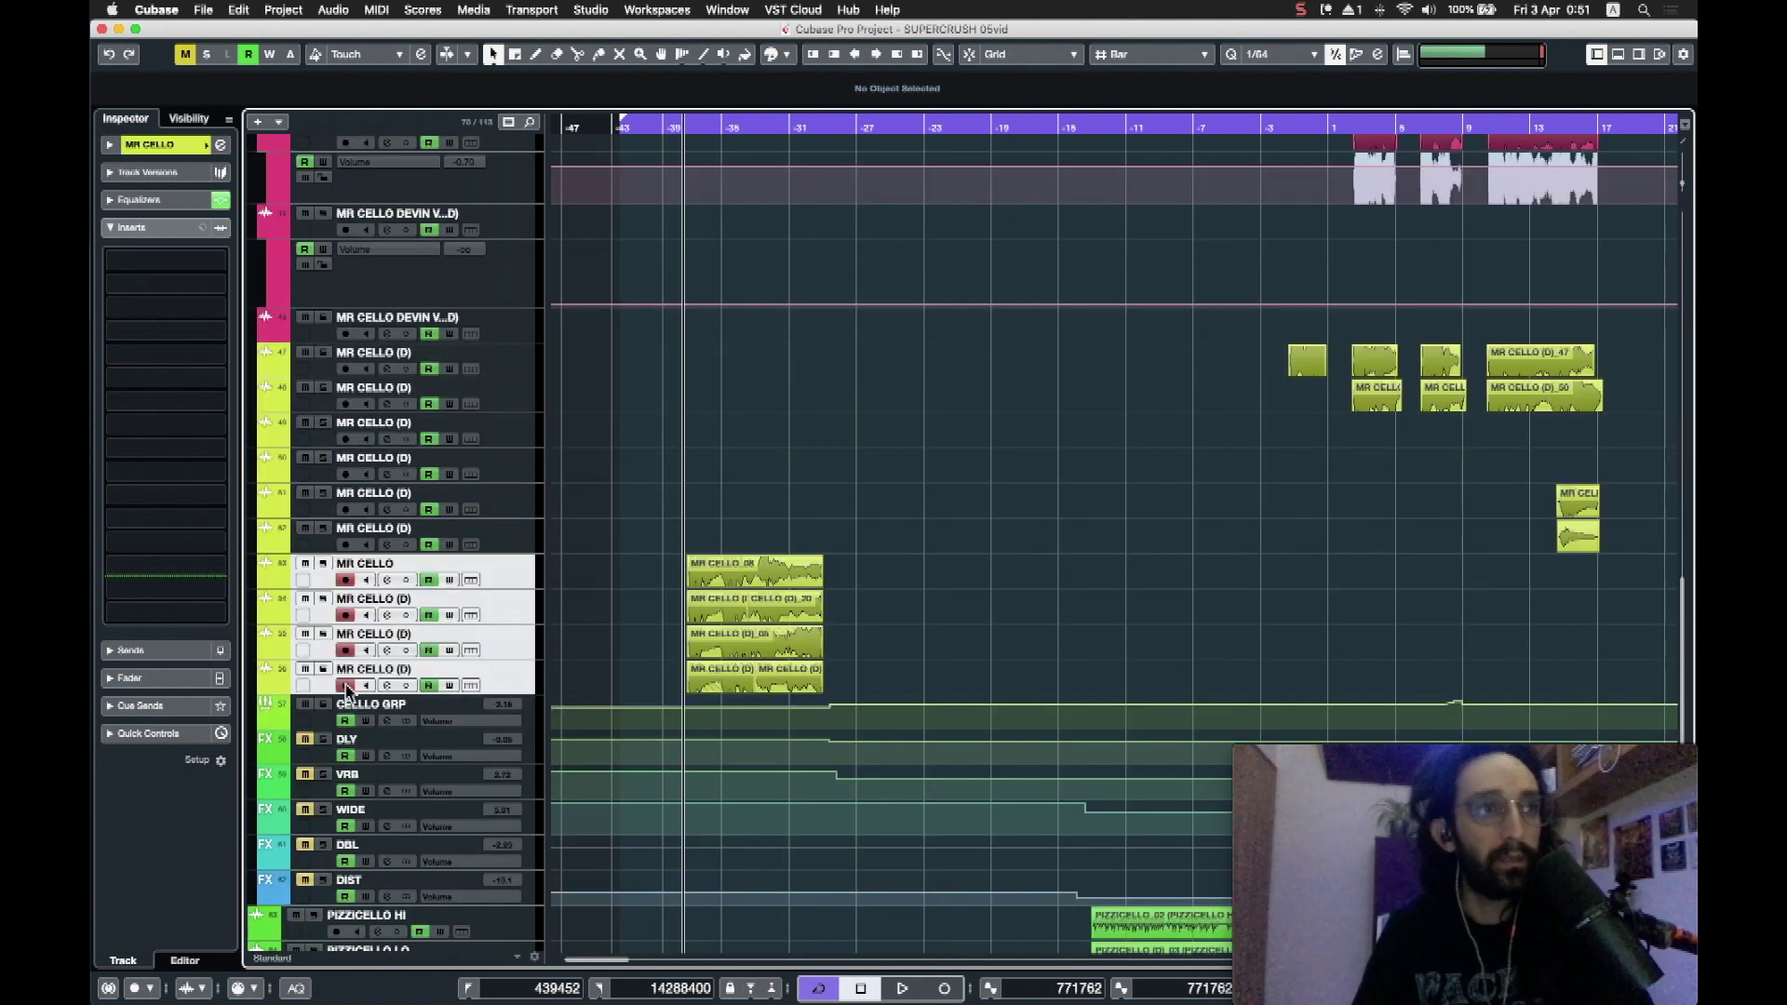
scroll(682, 504, up, 3)
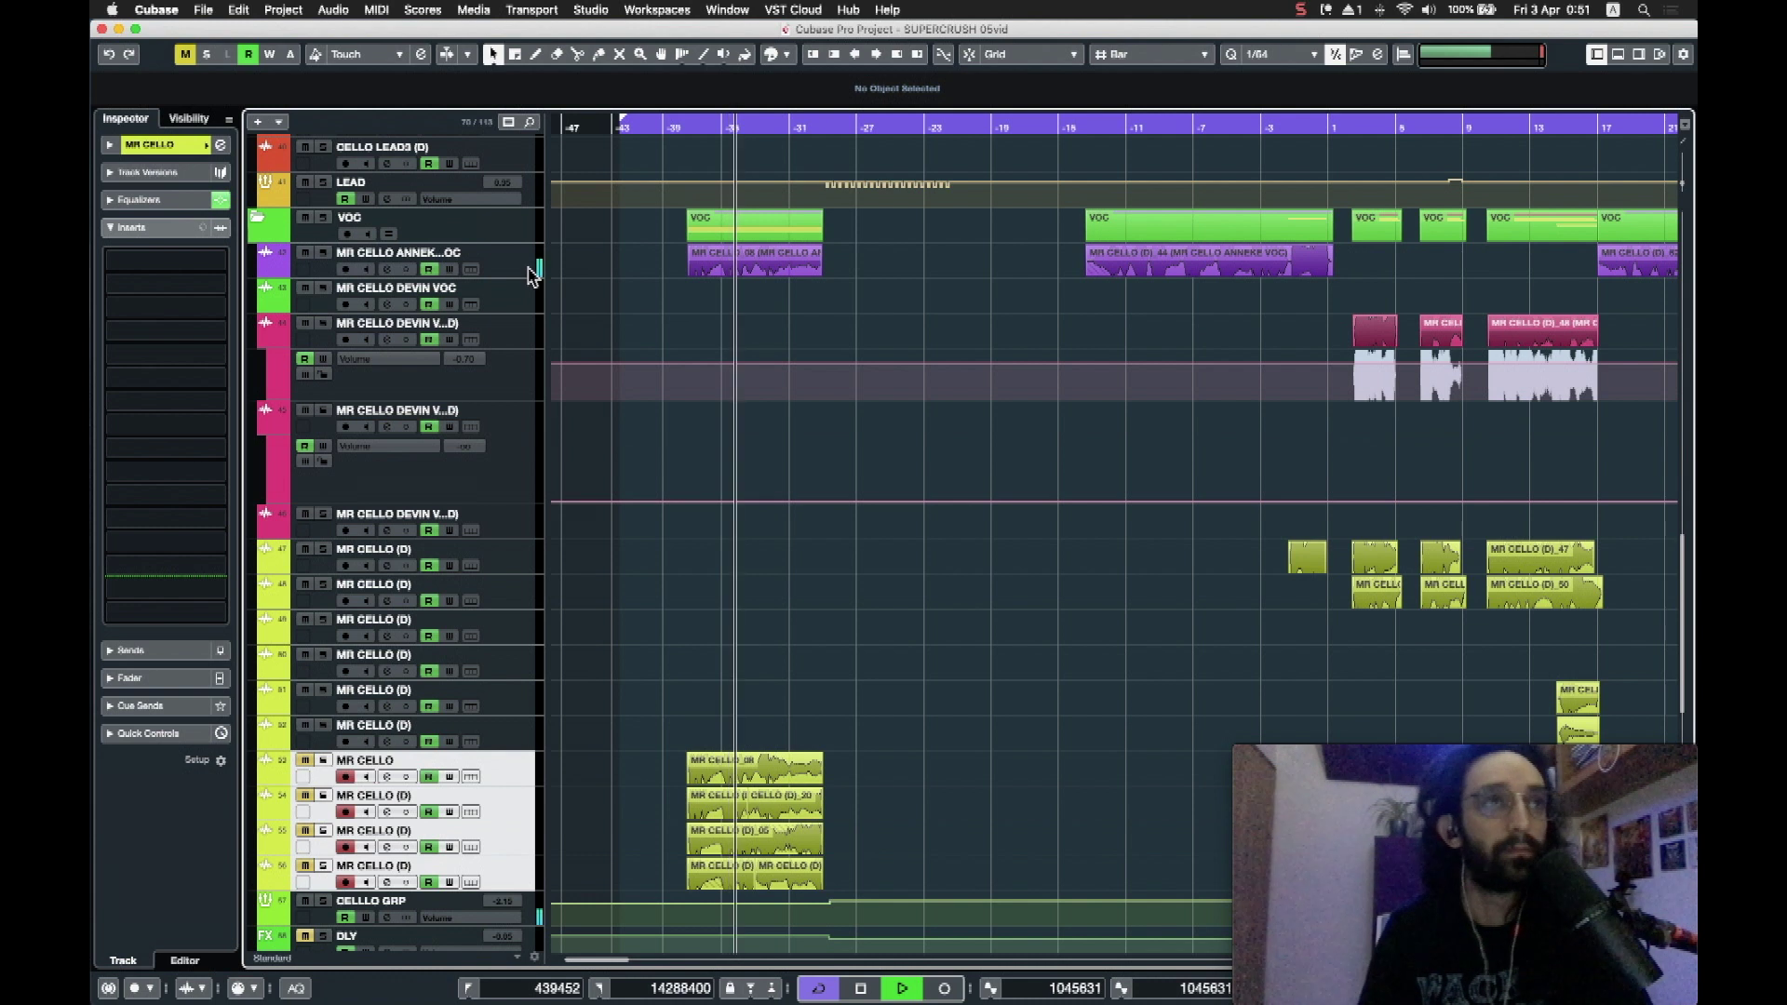
key(space)
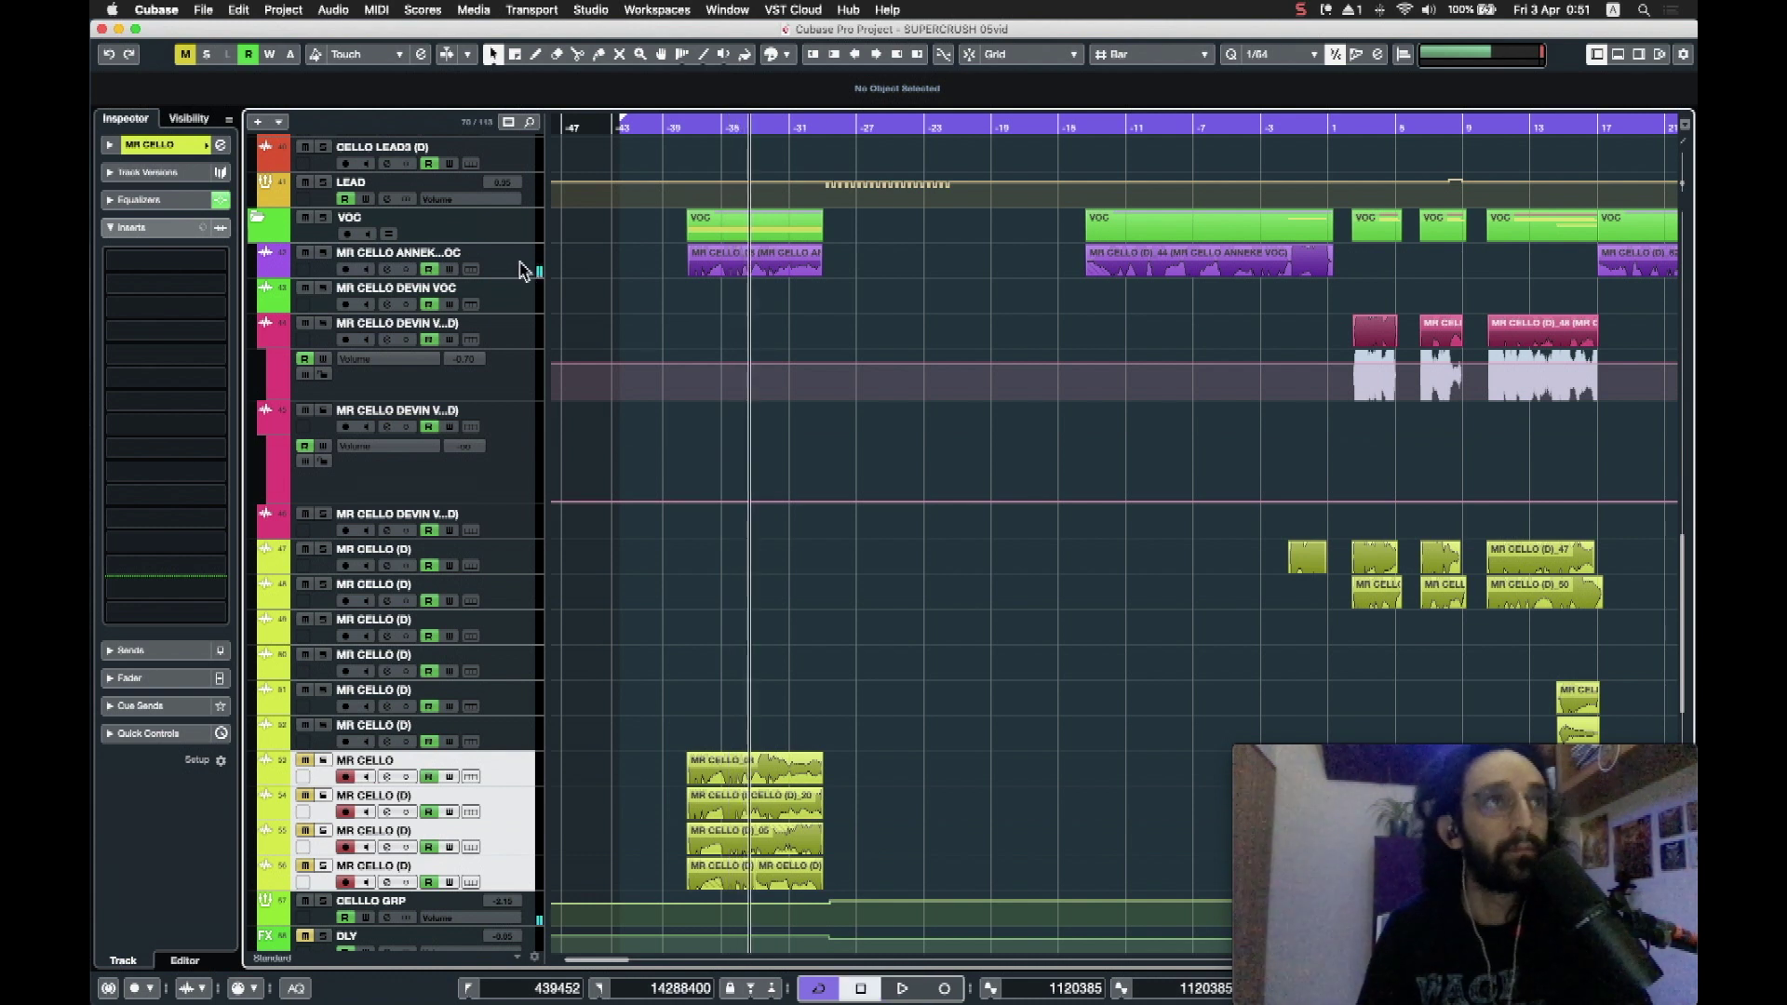
Step: Reactivate the FabFilter Pro-Q 3 insert and the equalizer on MR CELLO ANNEKE VOC, and view the settings of both
click(519, 270)
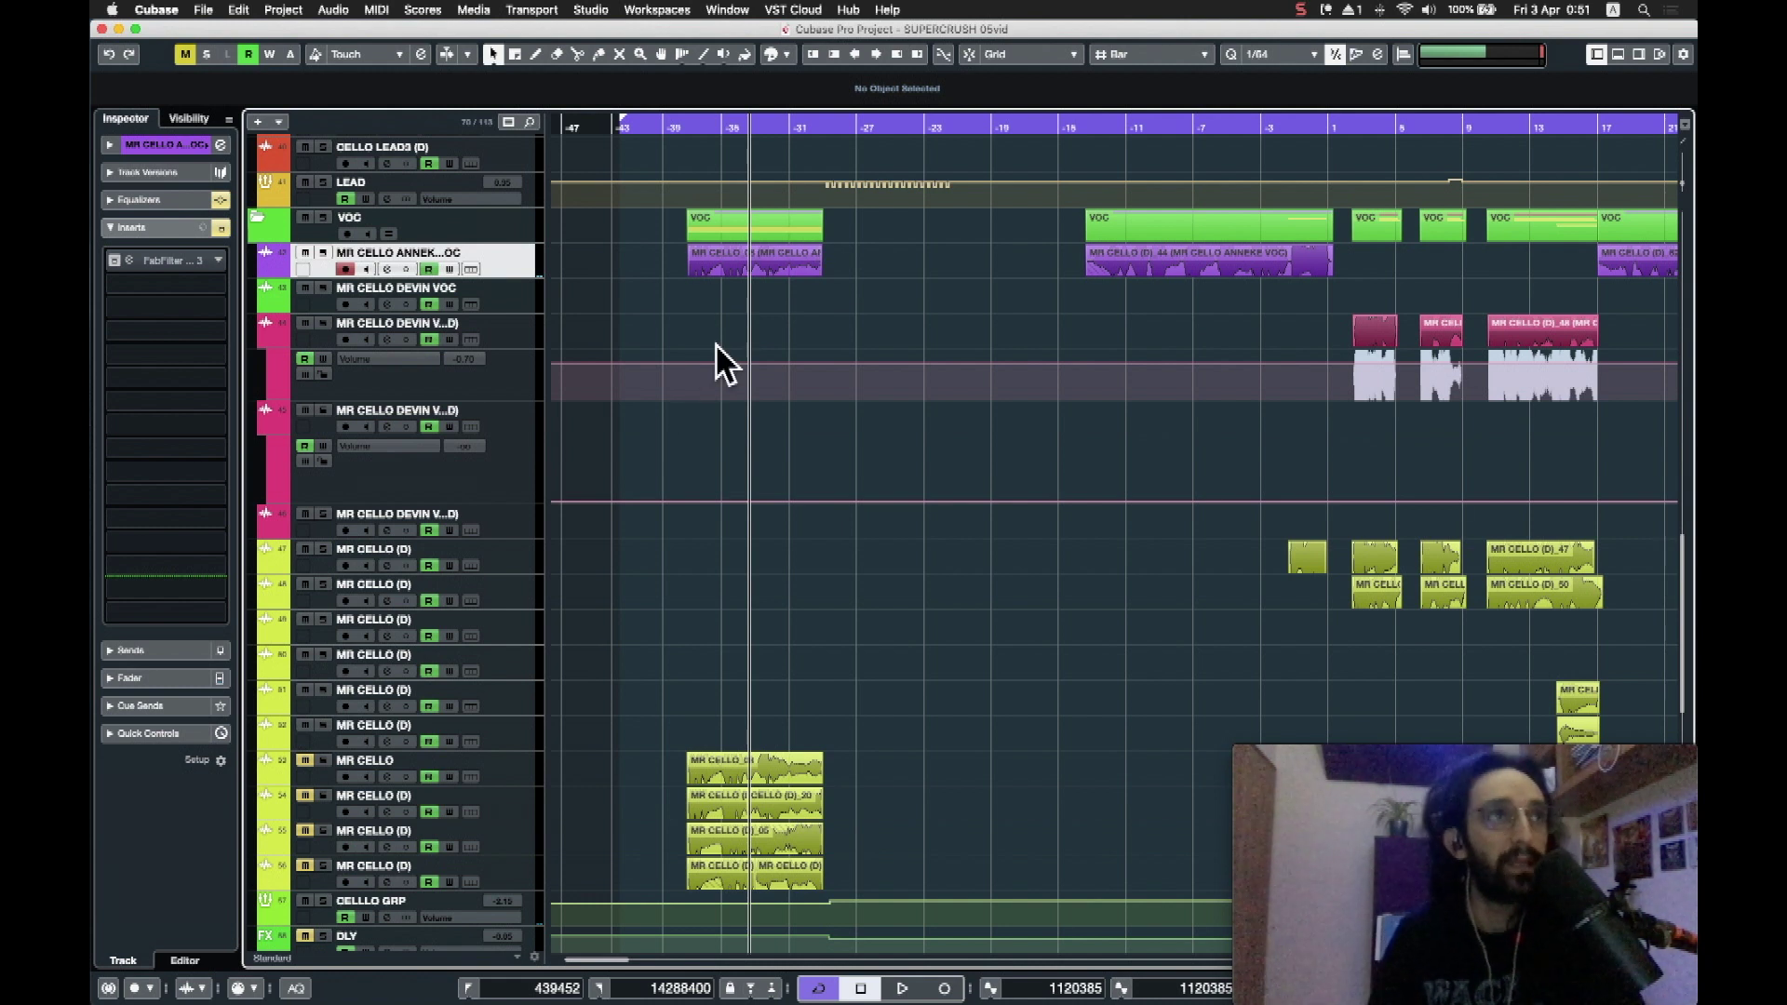
click(115, 261)
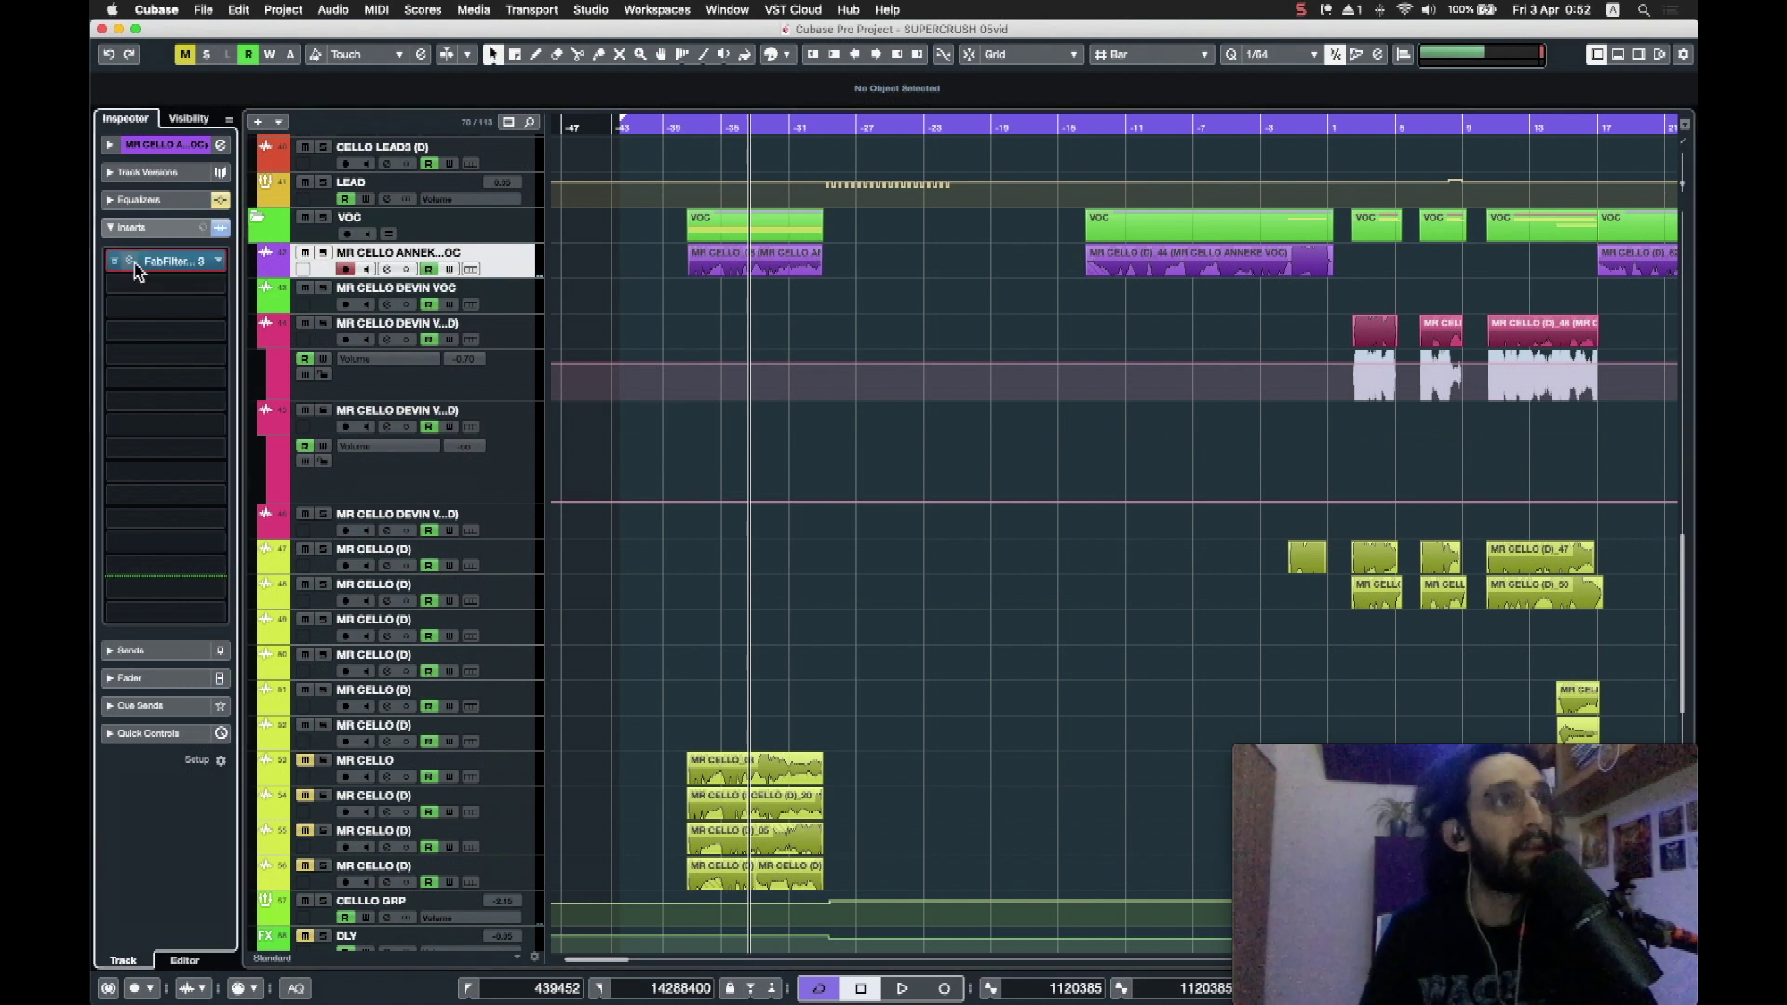
click(177, 260)
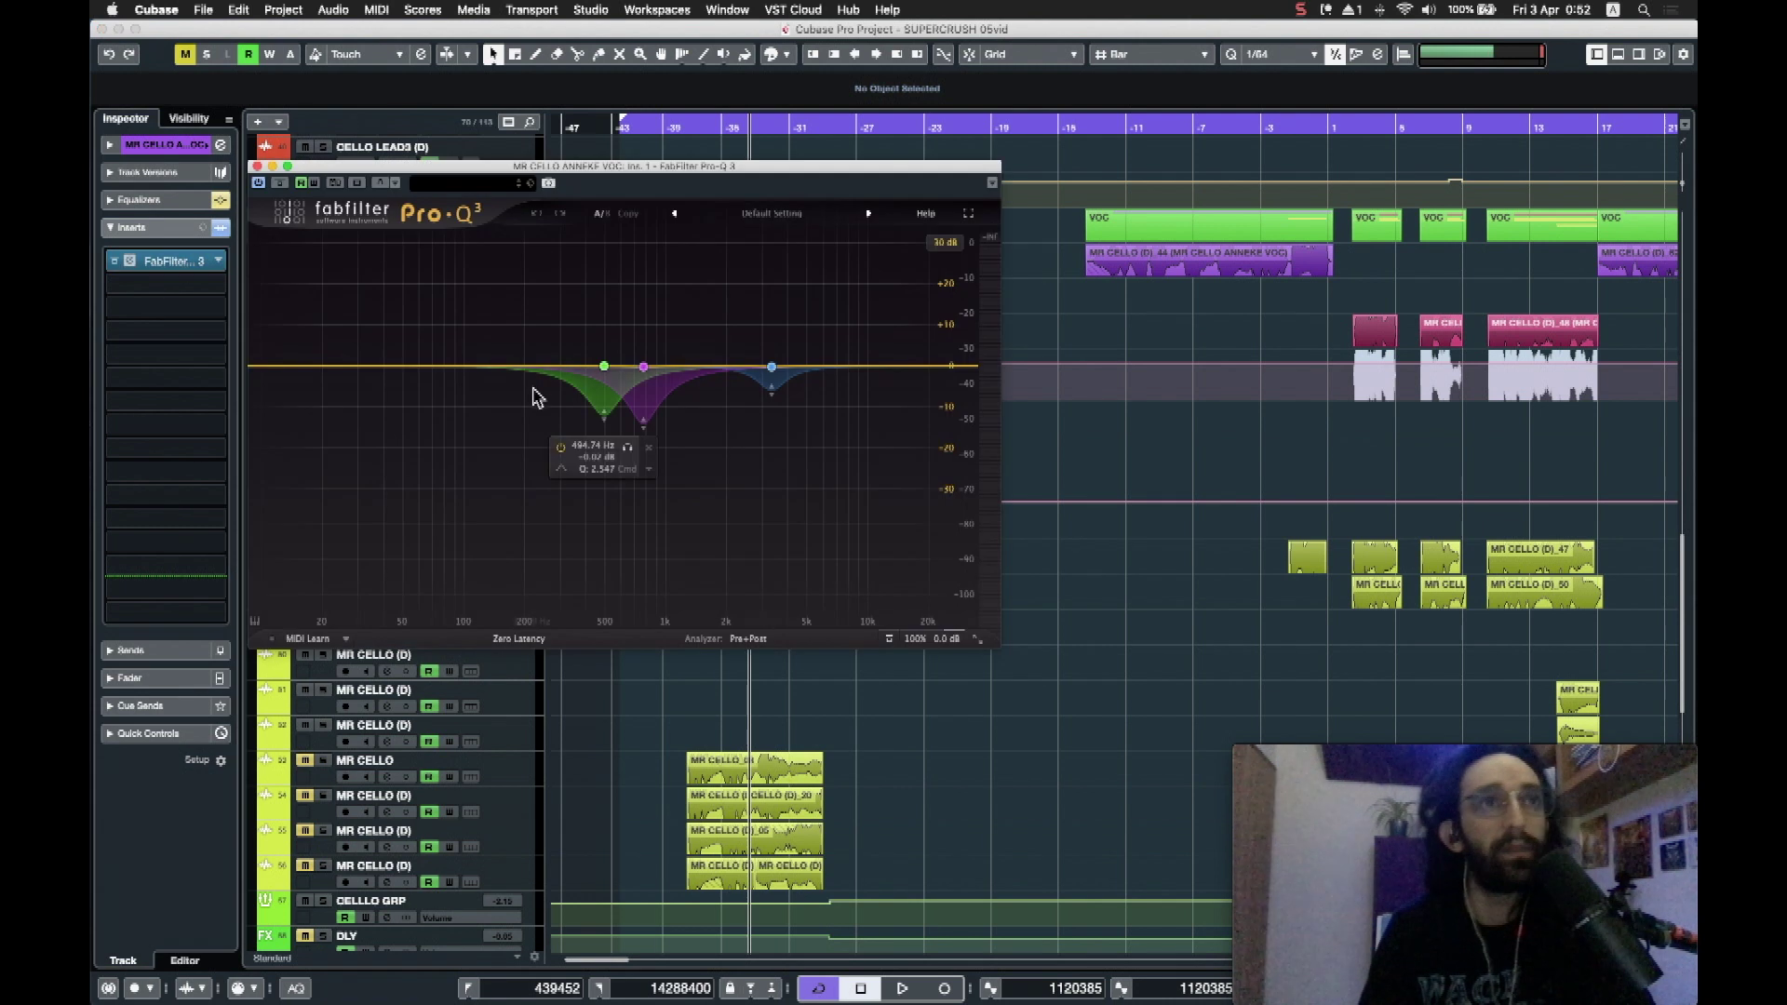
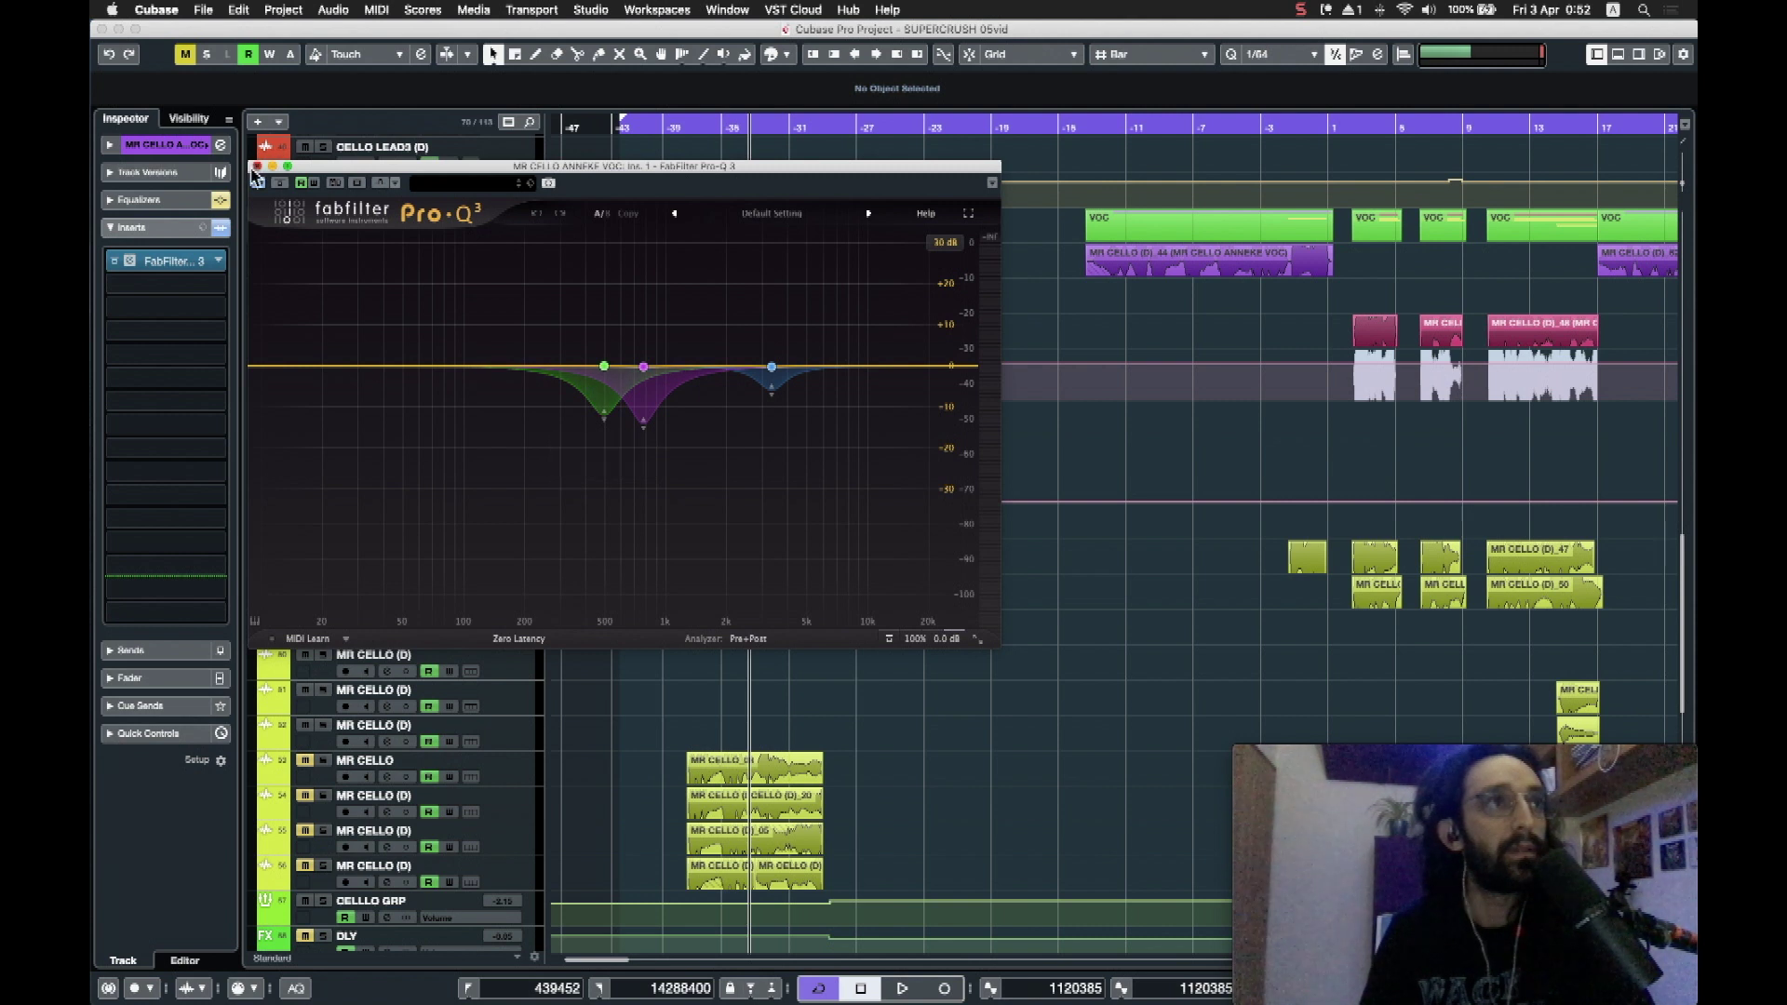
click(257, 166)
click(174, 205)
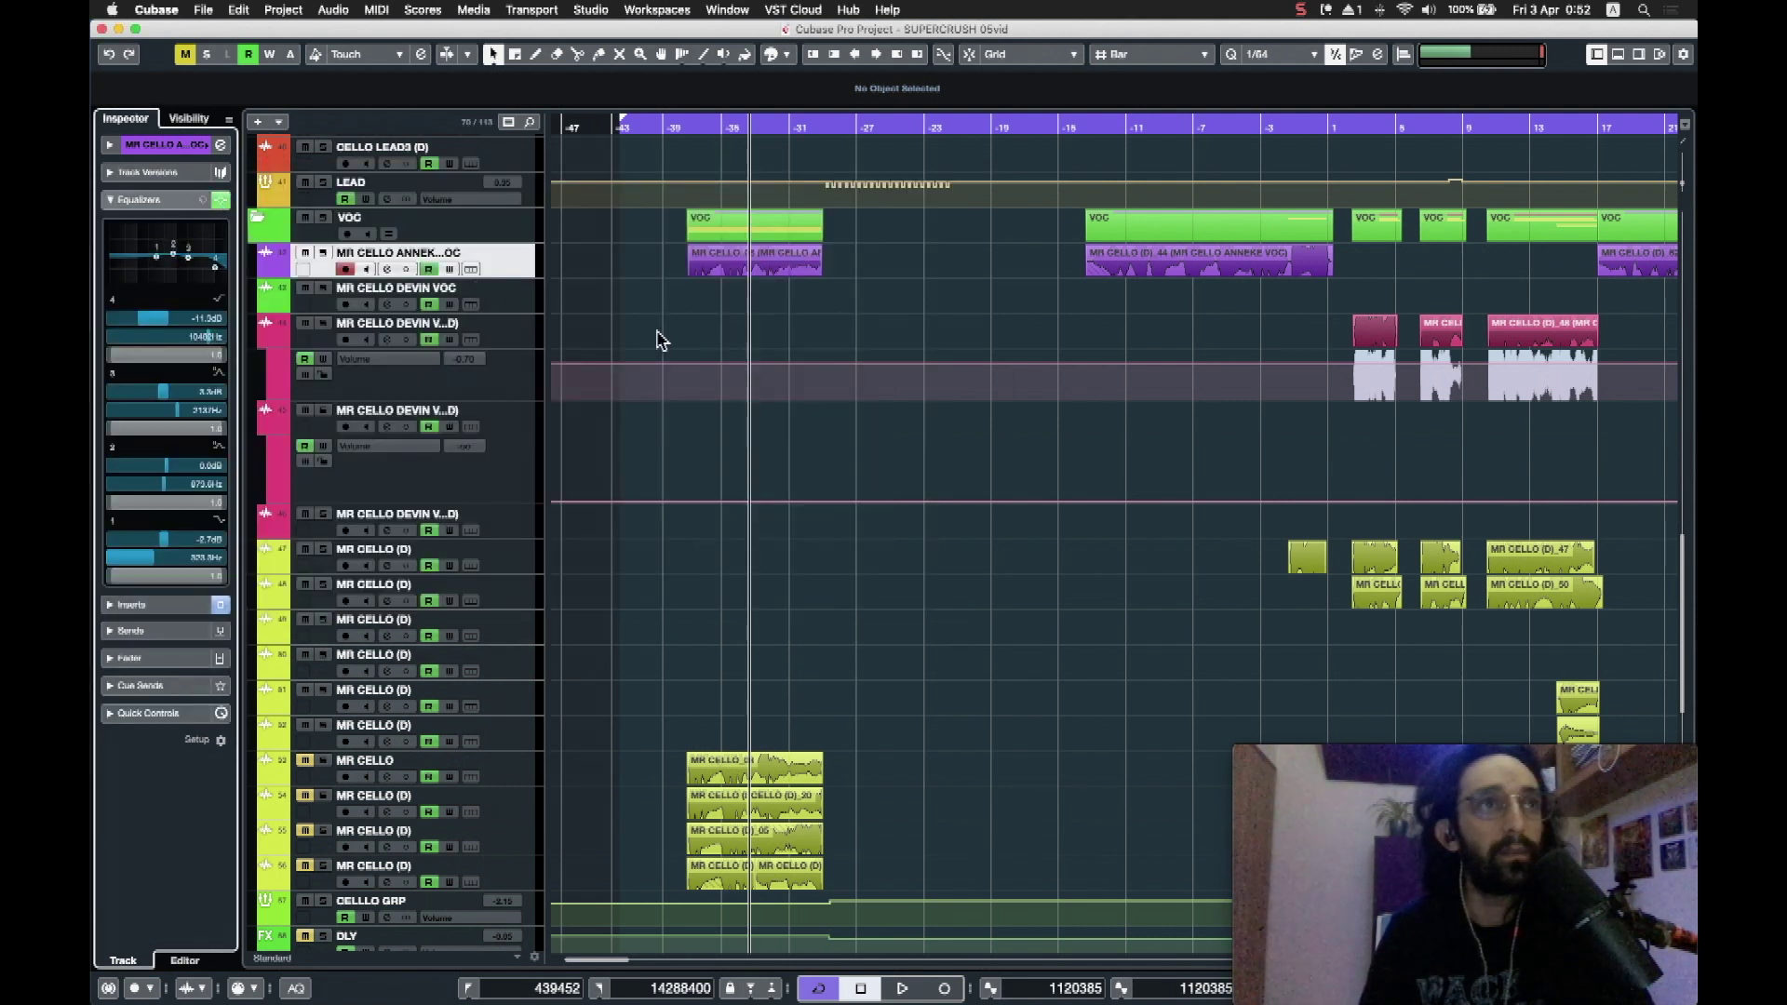
Step: Show the equalizer of the CELLLO GRP channel and take it out of bypass
scroll(659, 335, down, 4)
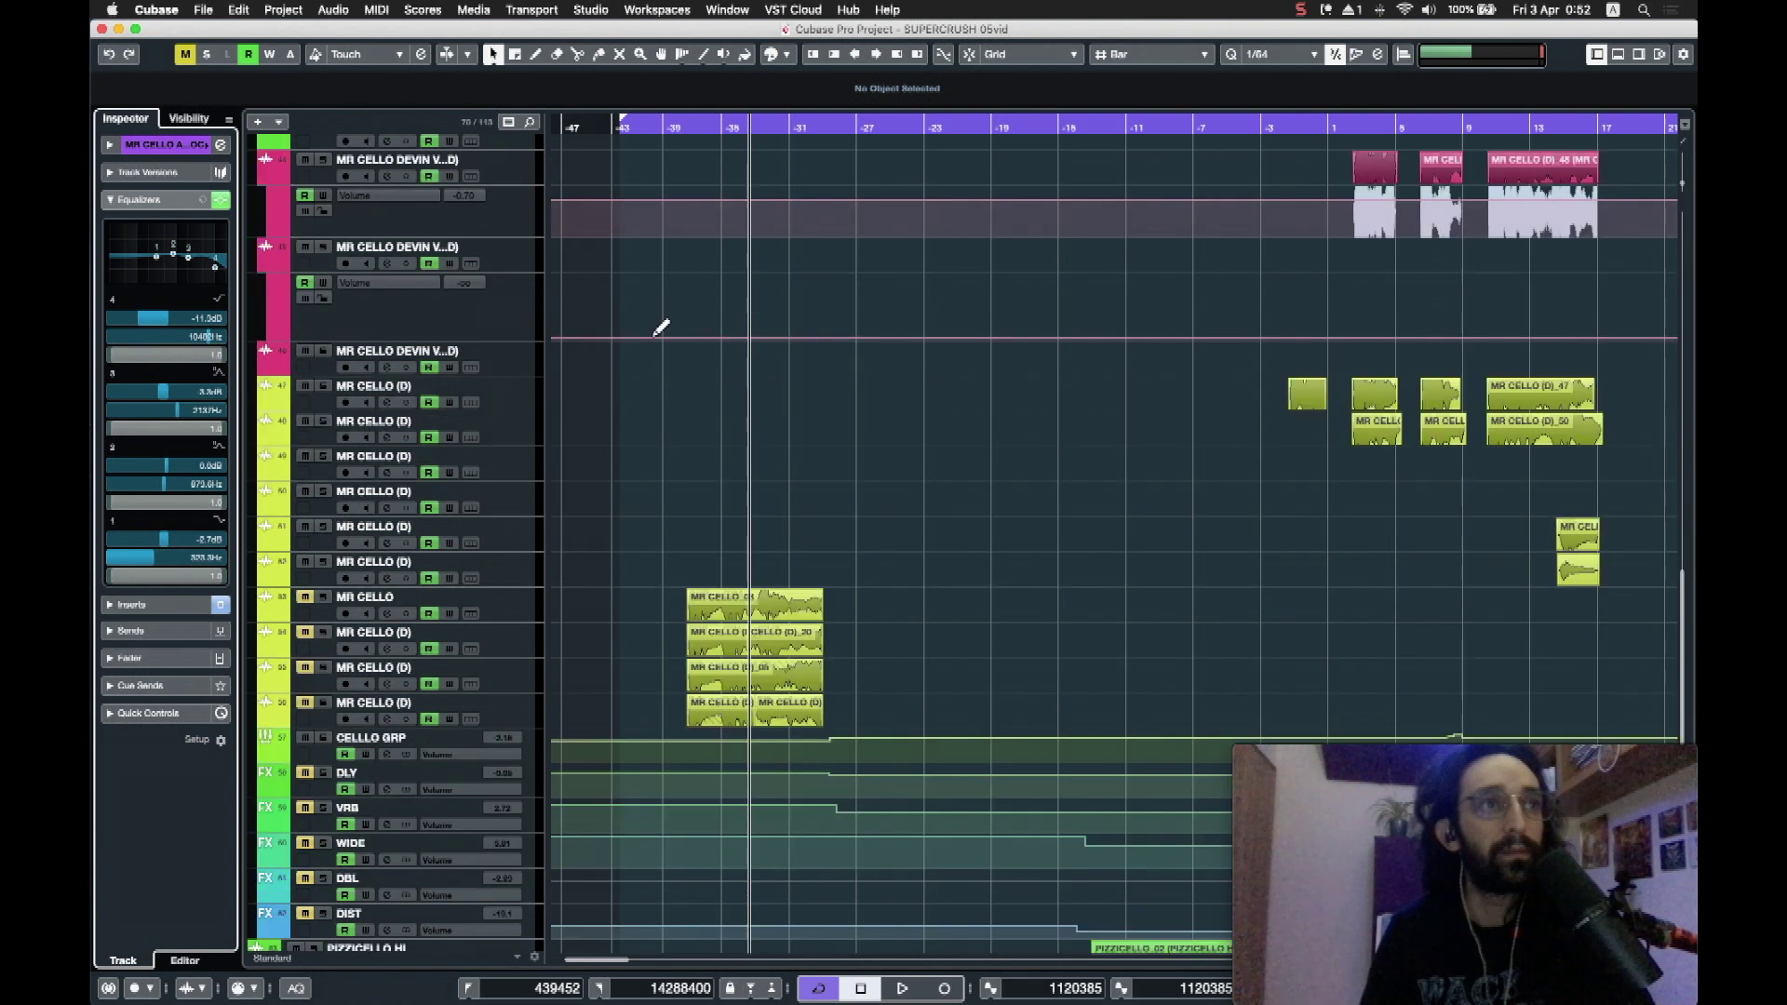
click(536, 757)
click(148, 173)
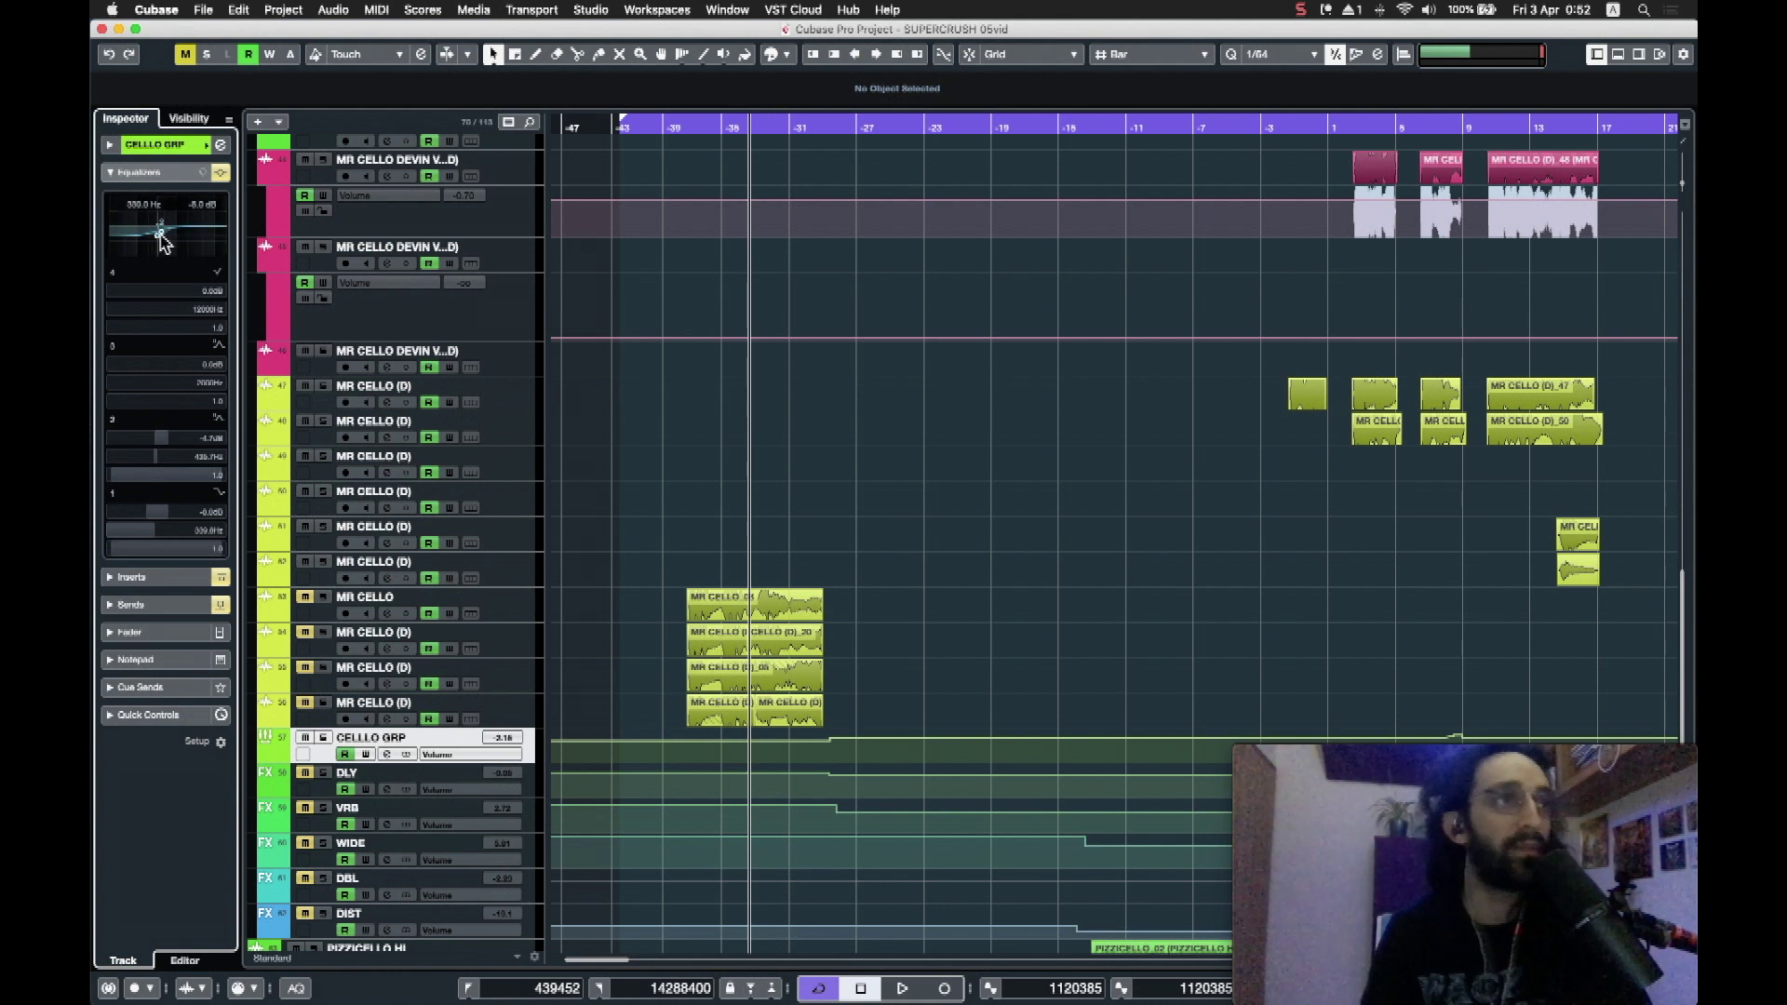
click(160, 231)
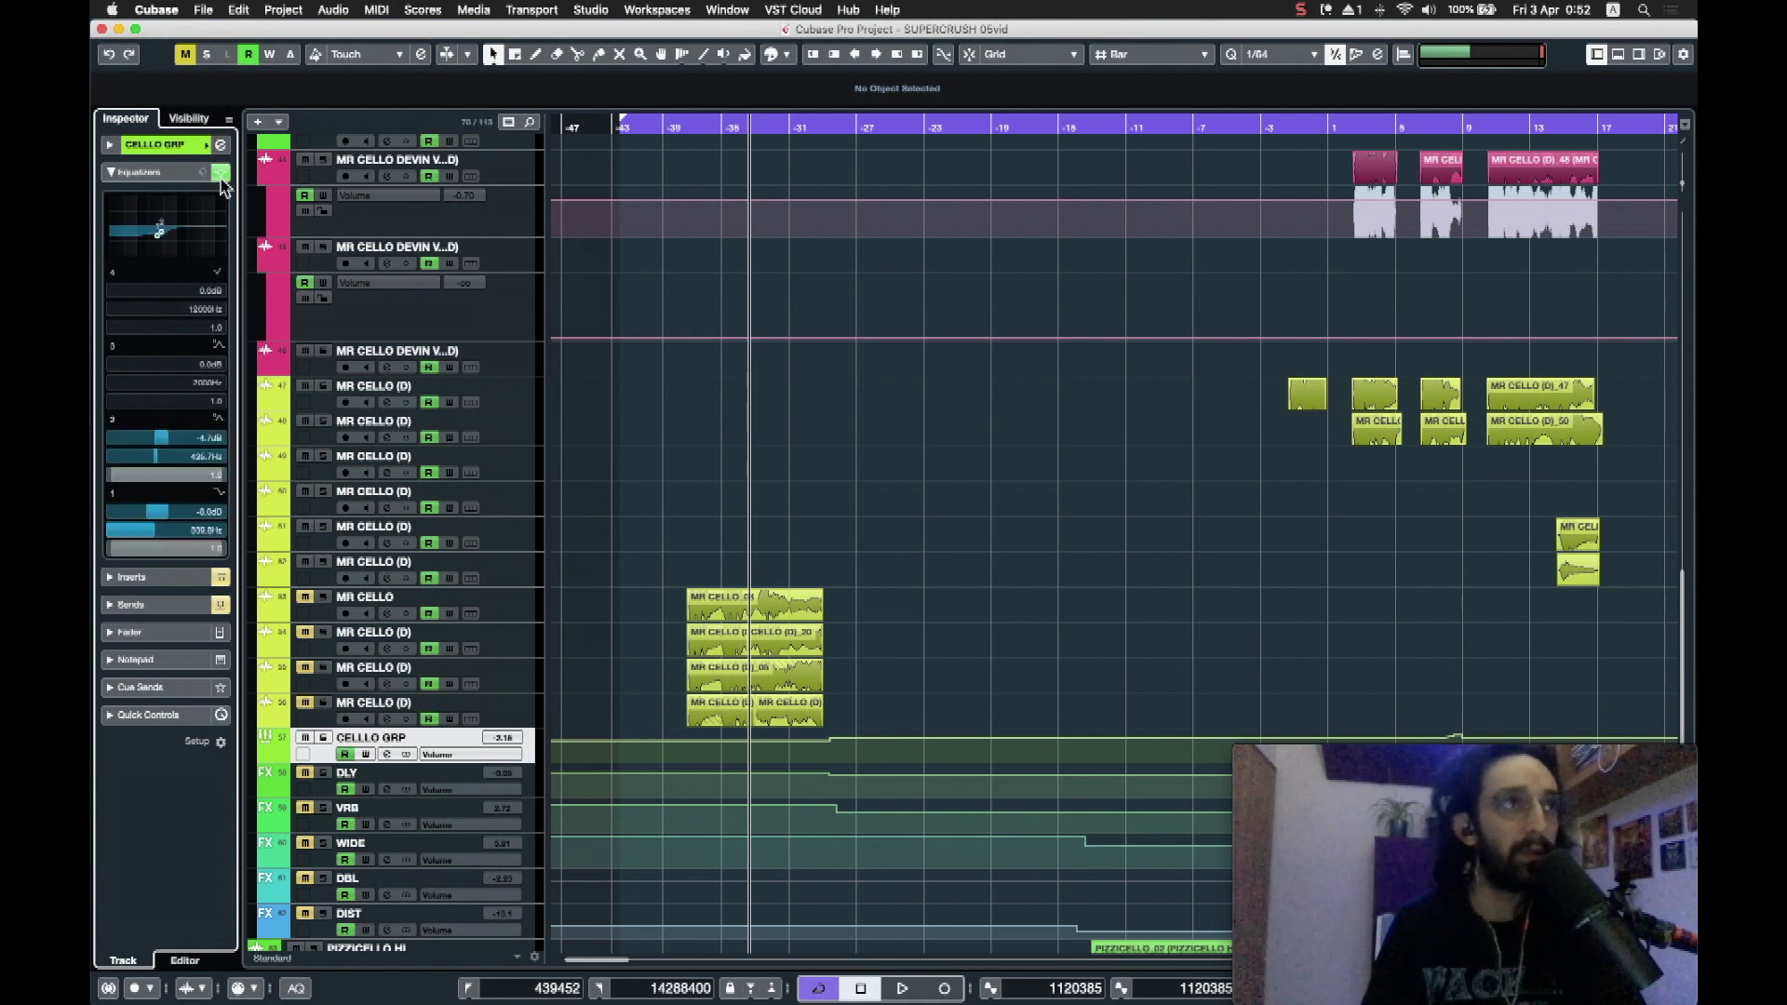
Step: Activate the FabFilter Pro-Q 3 insert on CELLLO GRP and open its plug-in window
click(140, 173)
click(132, 198)
click(114, 233)
click(145, 235)
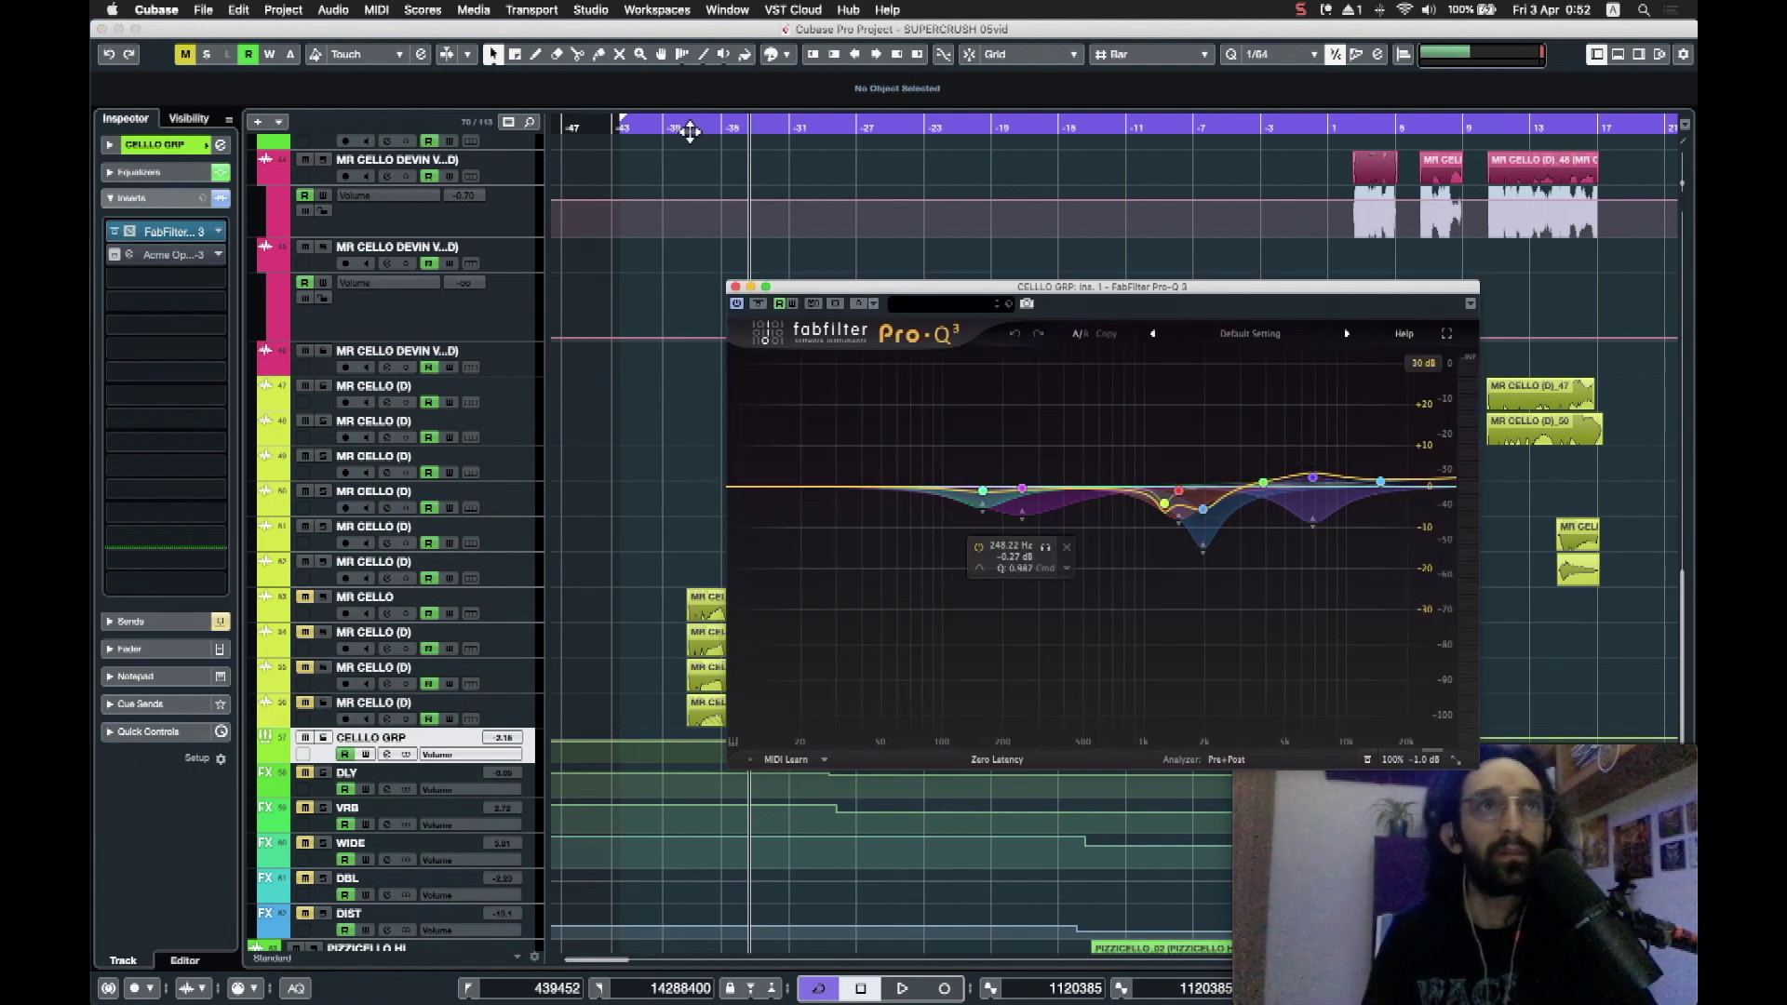
Step: Solo CELLLO GRP and play from about bar -38, comparing the sound with Pro-Q 3 bypassed and active, and close the plug-in
click(690, 131)
key(space)
key(s)
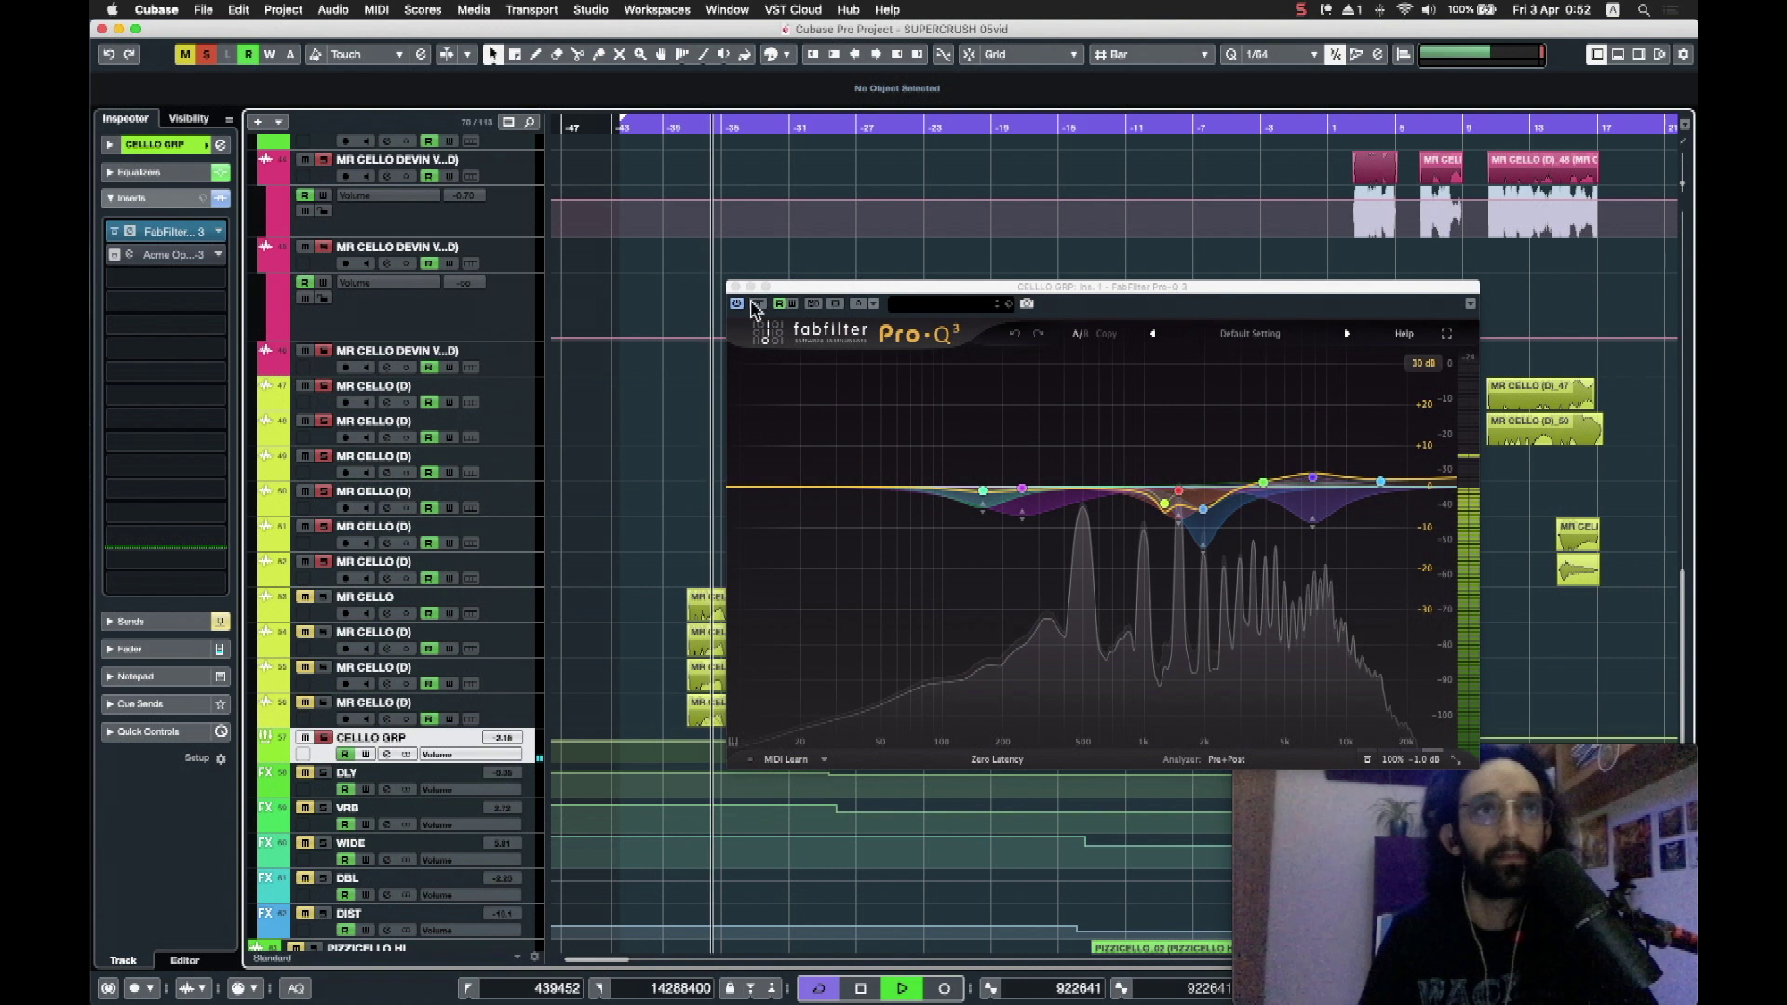
click(758, 305)
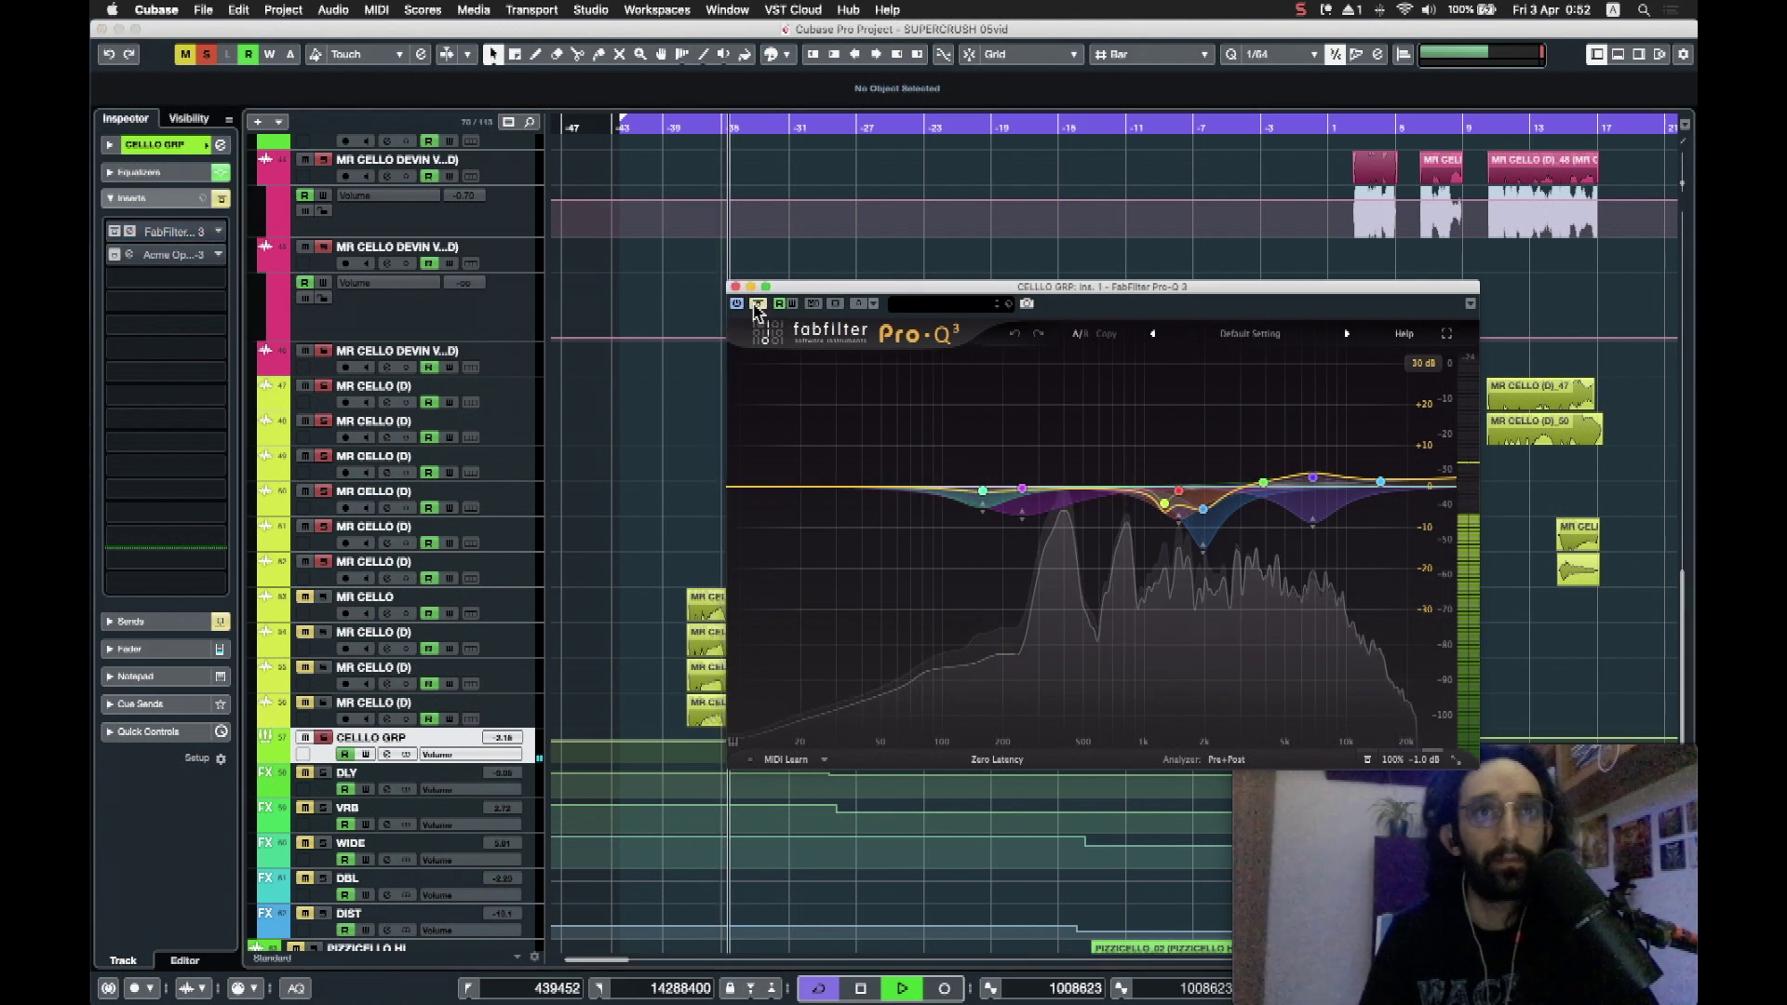
click(756, 305)
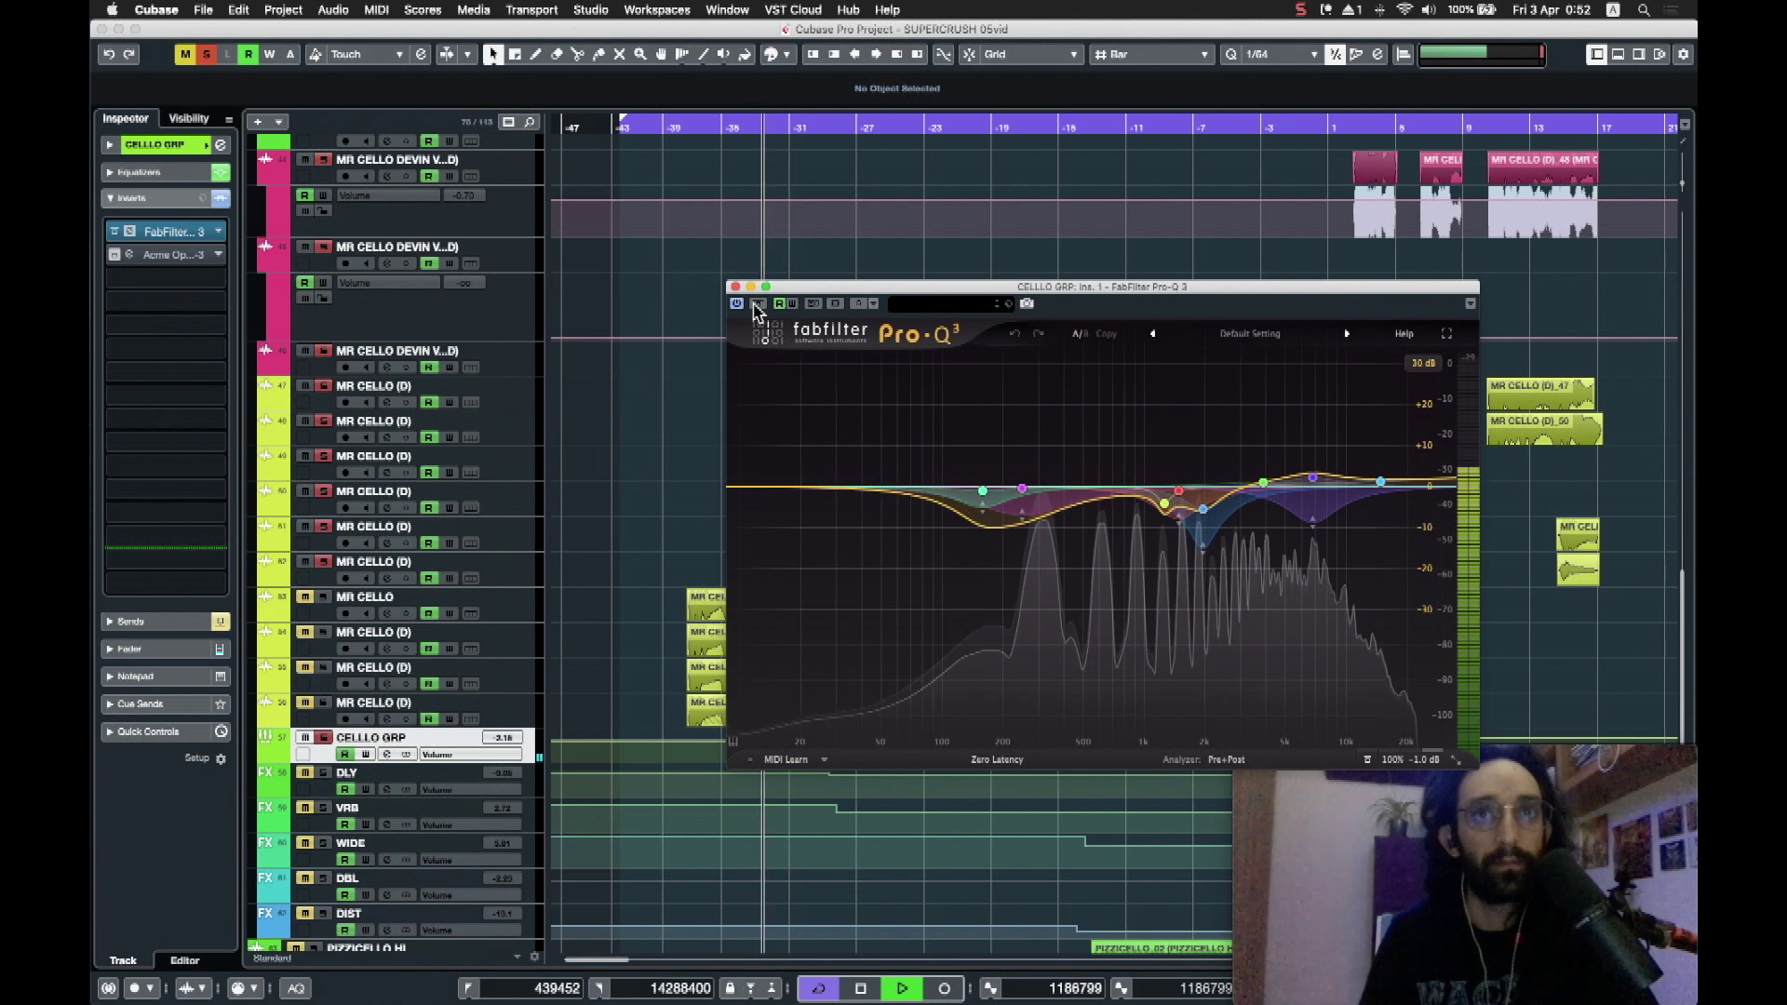
click(757, 305)
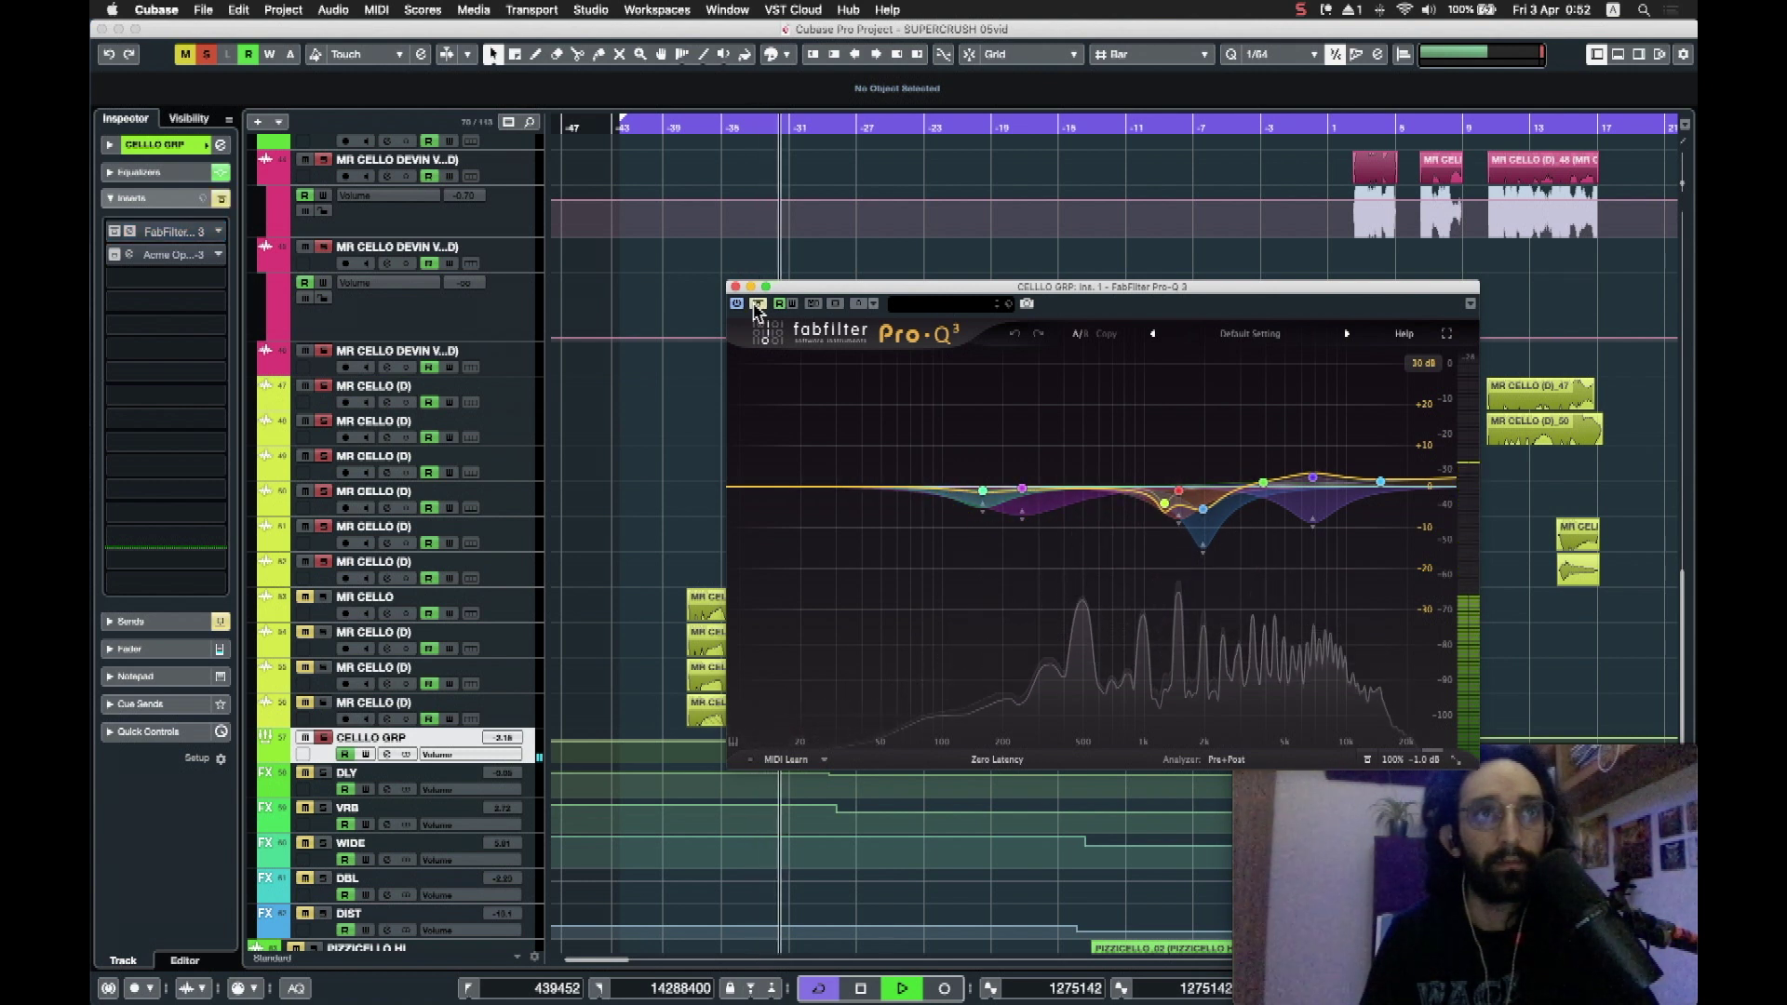
click(757, 305)
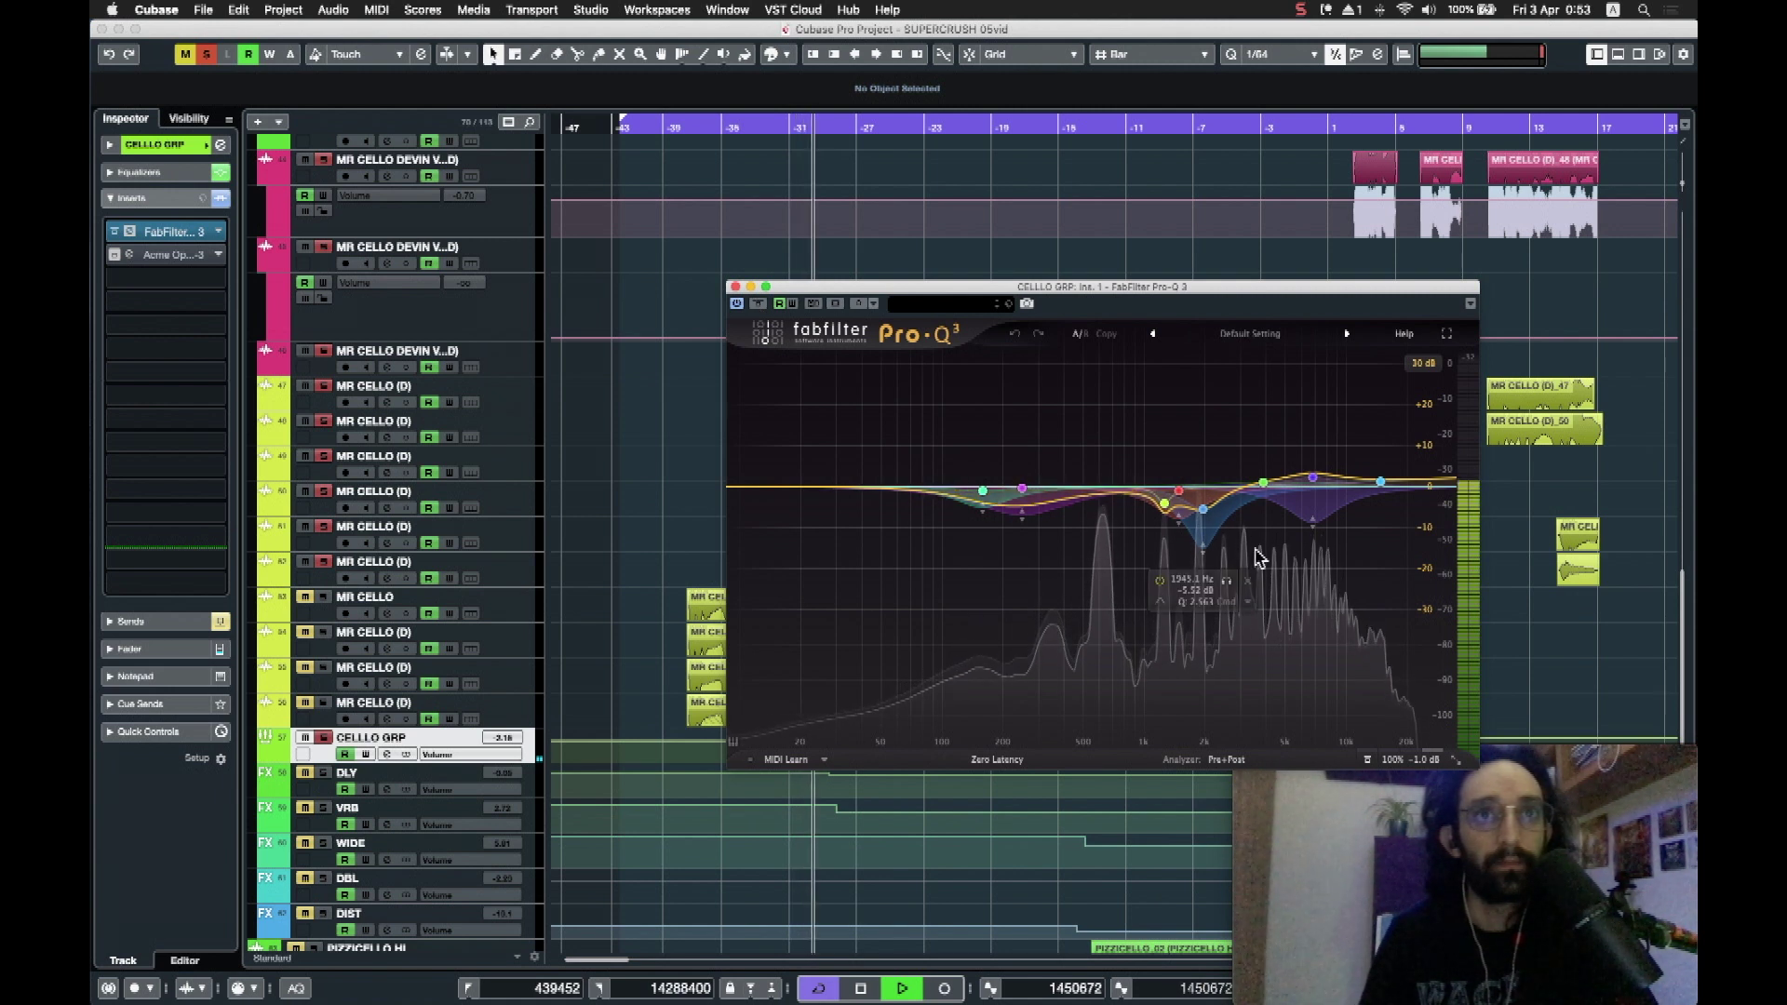
key(space)
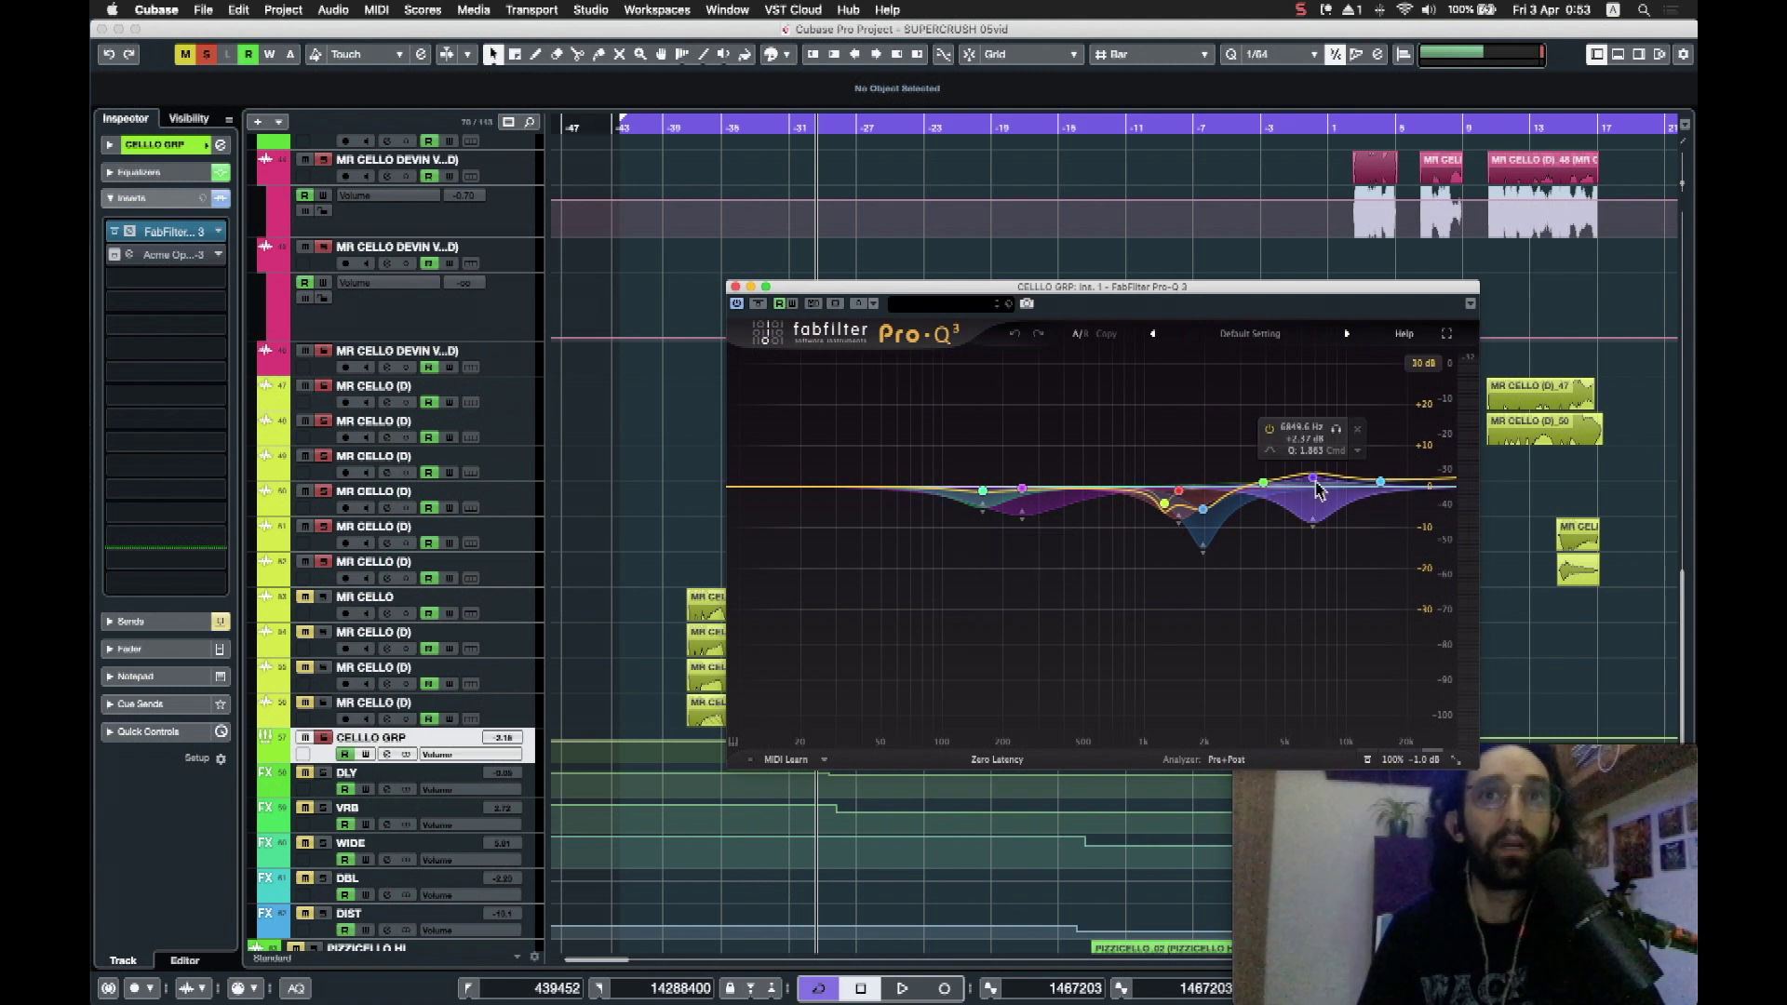
click(736, 288)
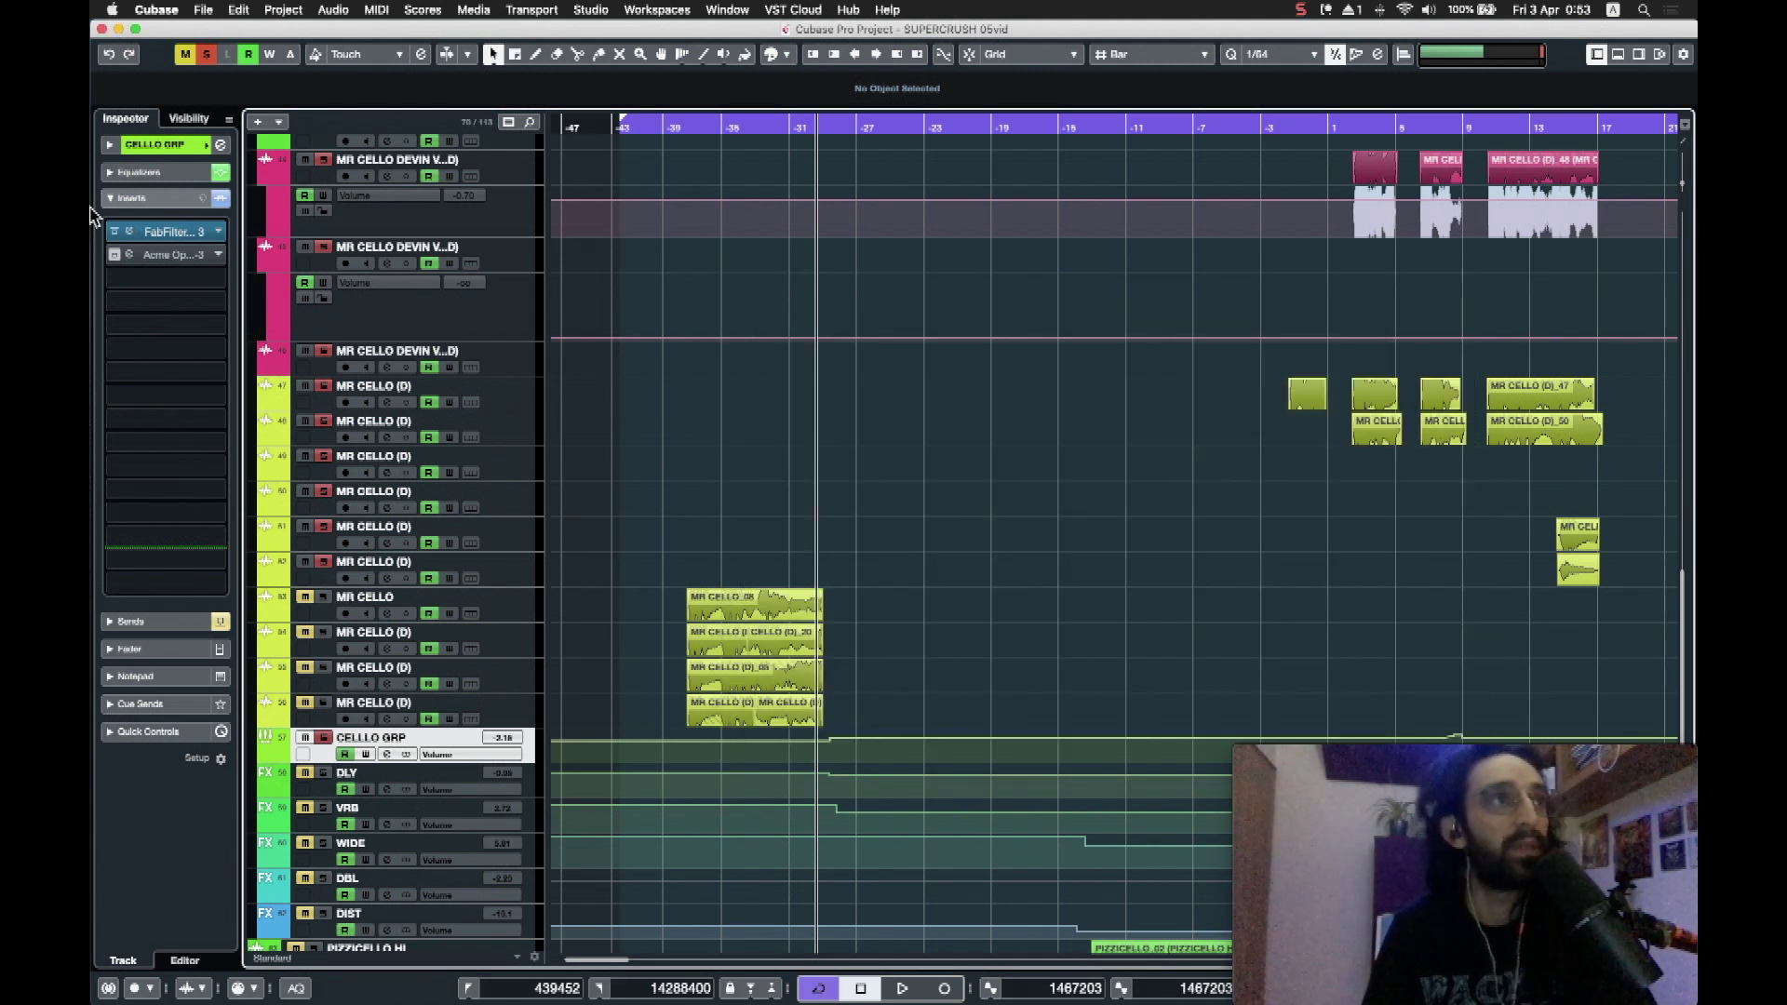
Step: Activate the Acme Opticom XLA-3 insert on CELLLO GRP and play the group from about bar -38 with the plug-in open
click(116, 257)
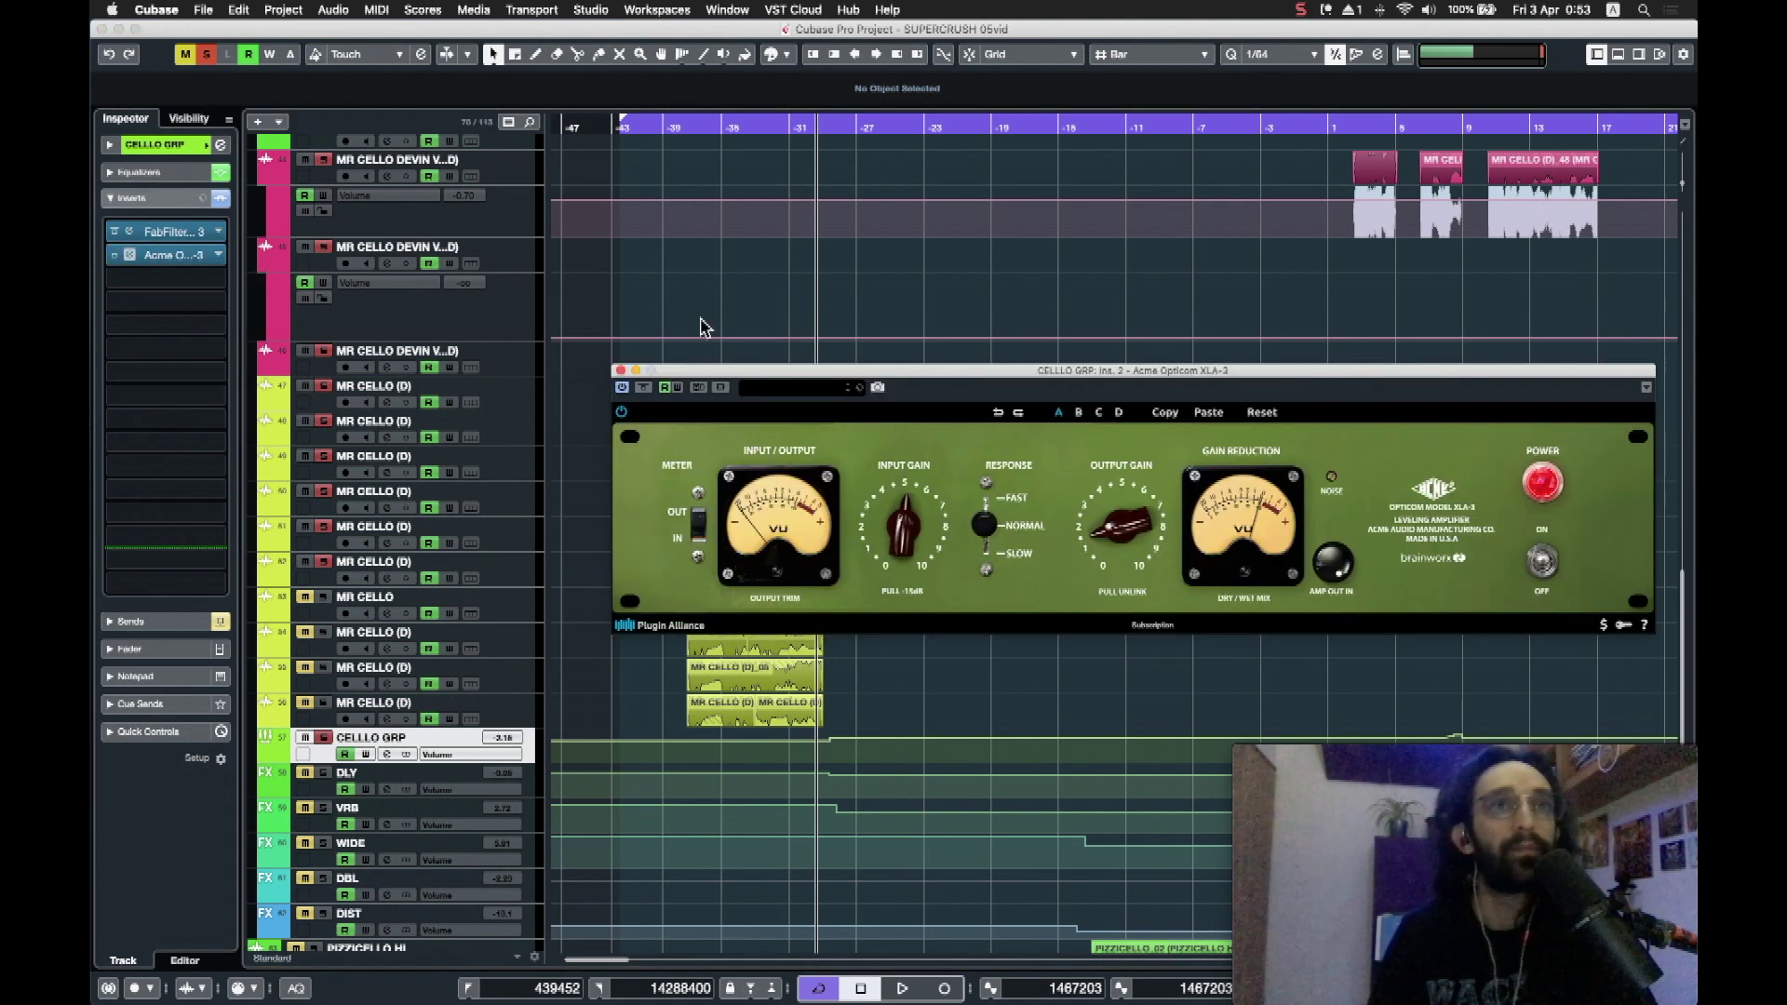
drag(1117, 377, 1084, 352)
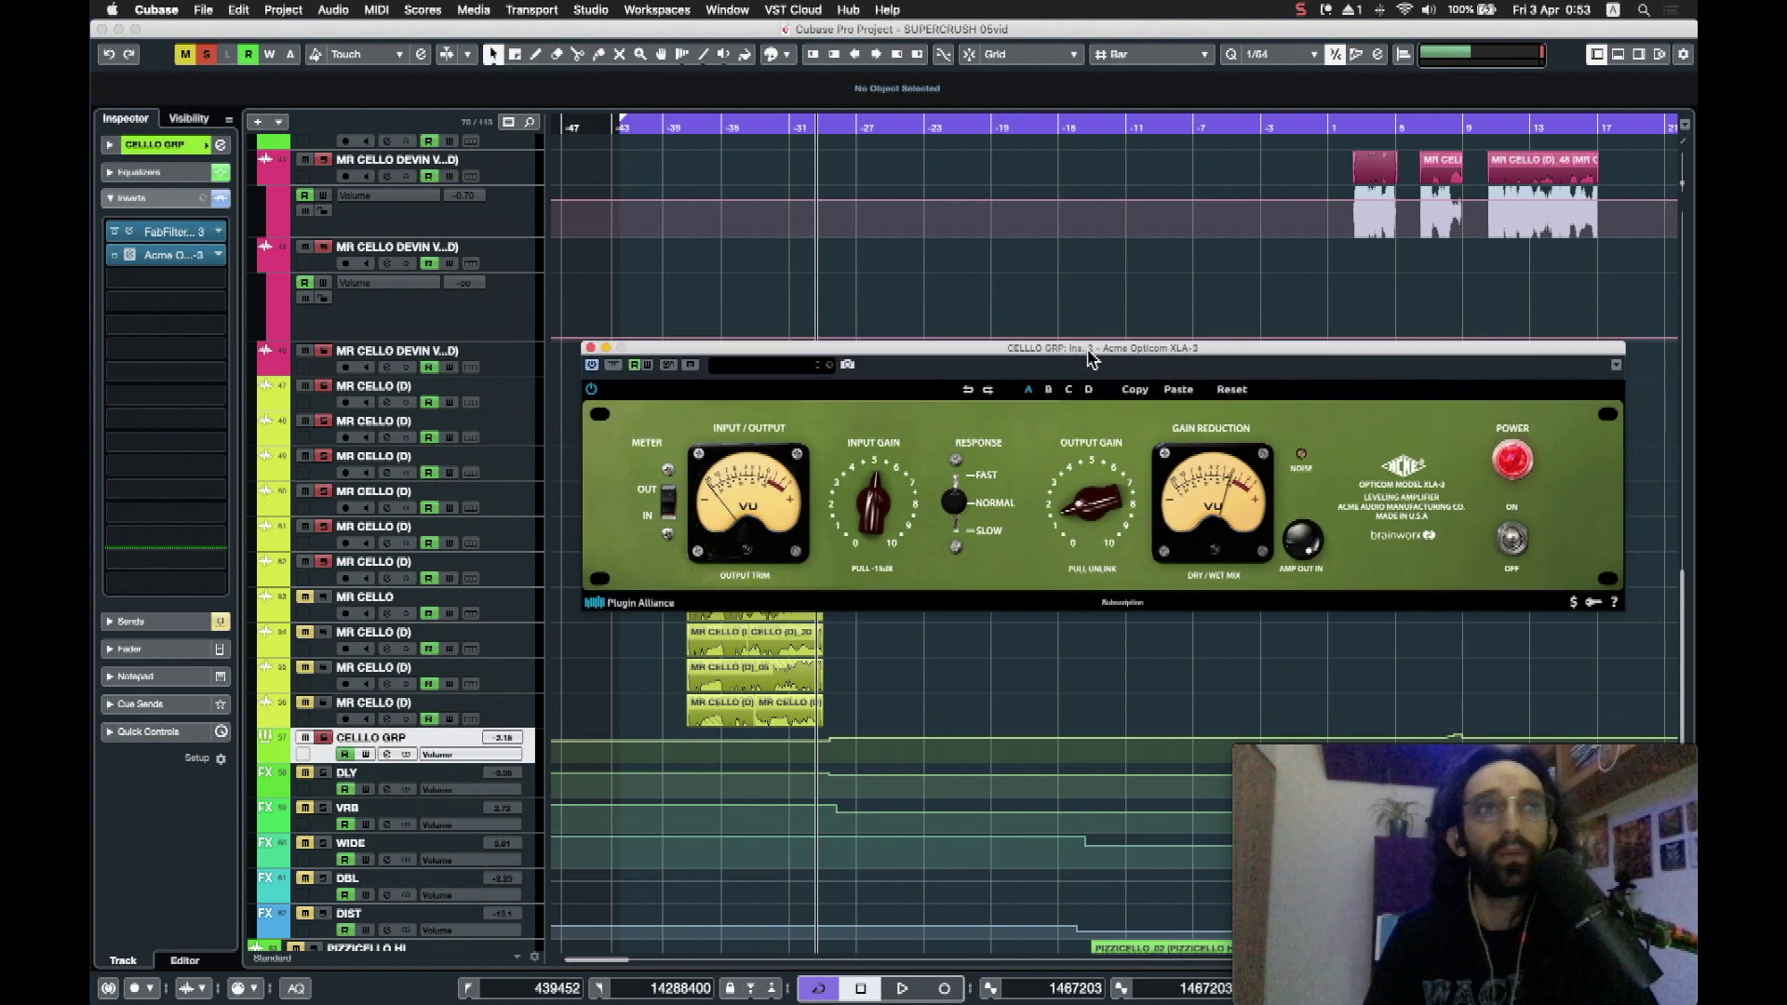
click(684, 135)
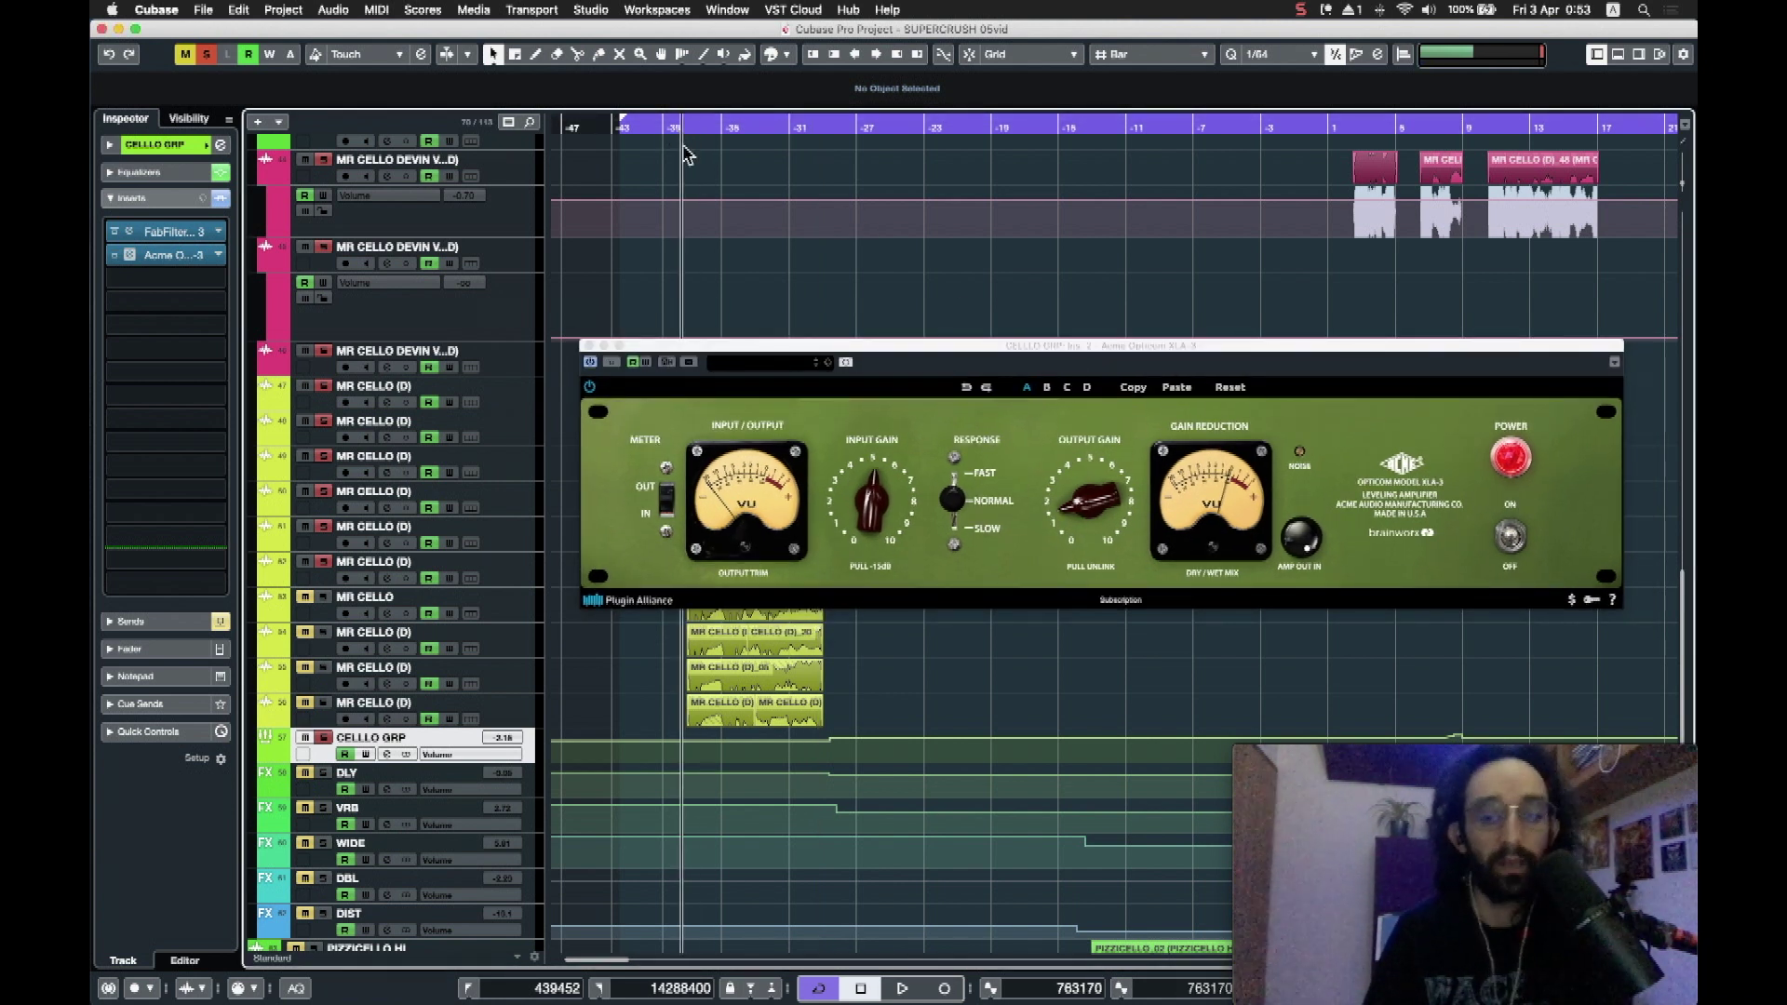
key(h)
key(h)
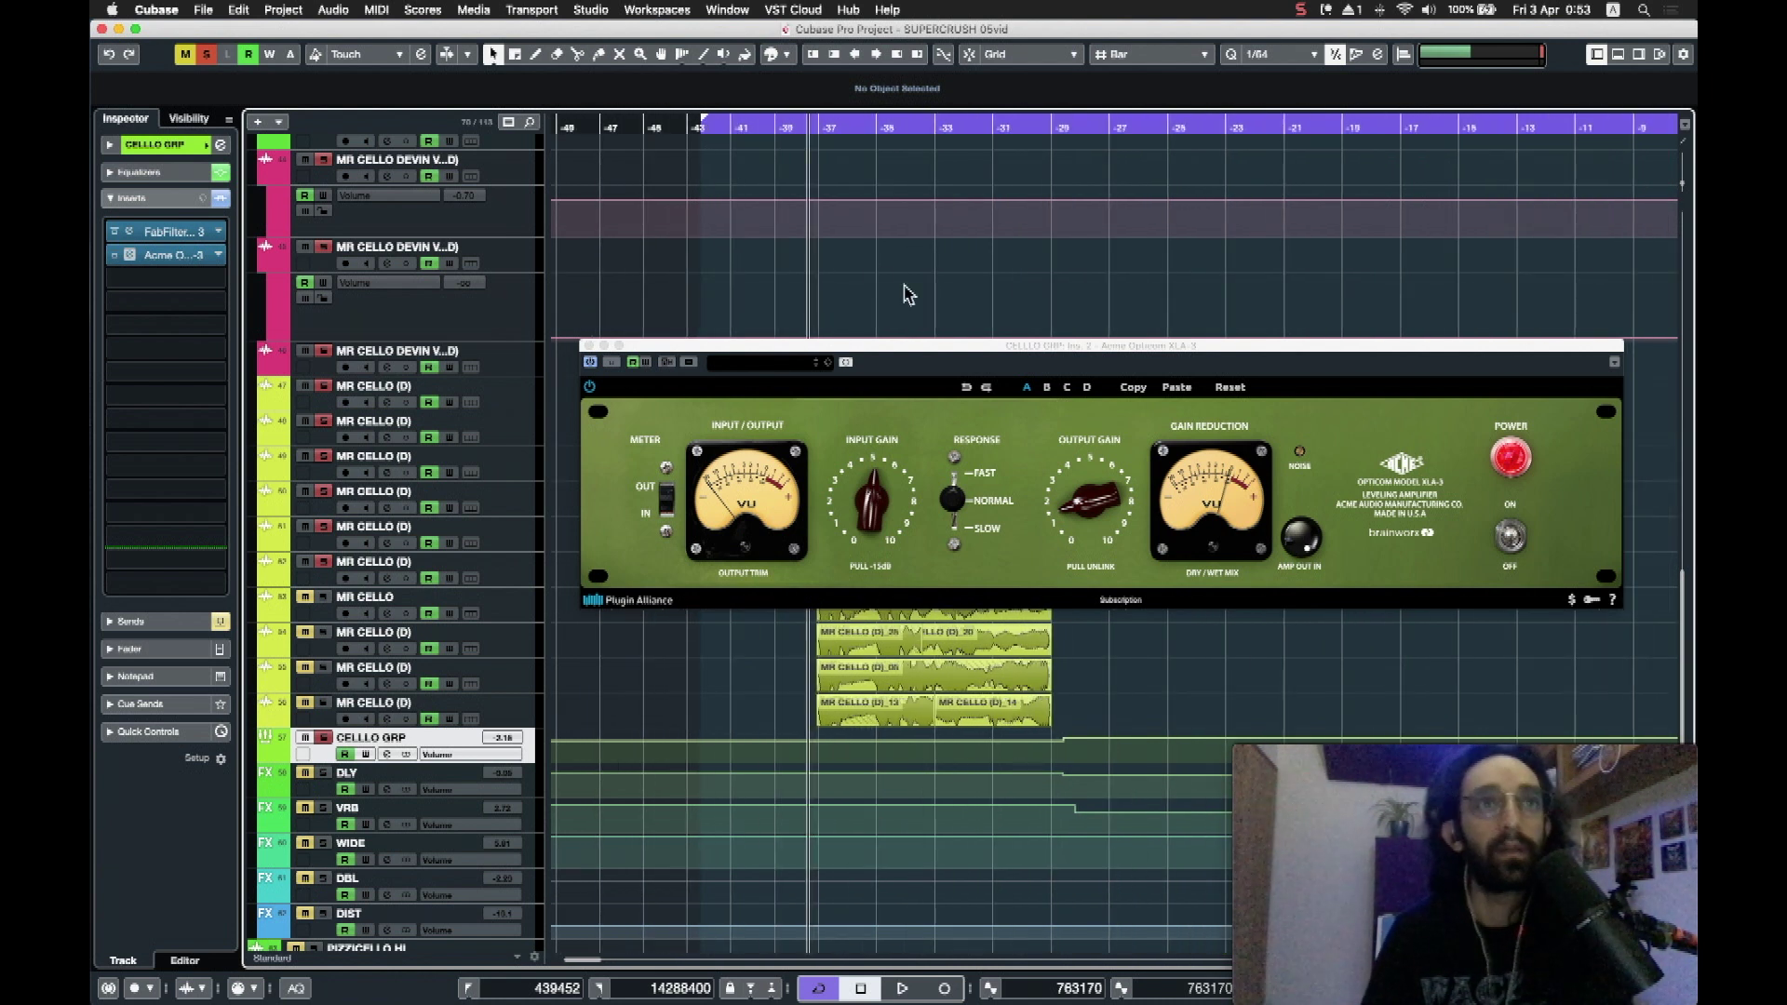
key(space)
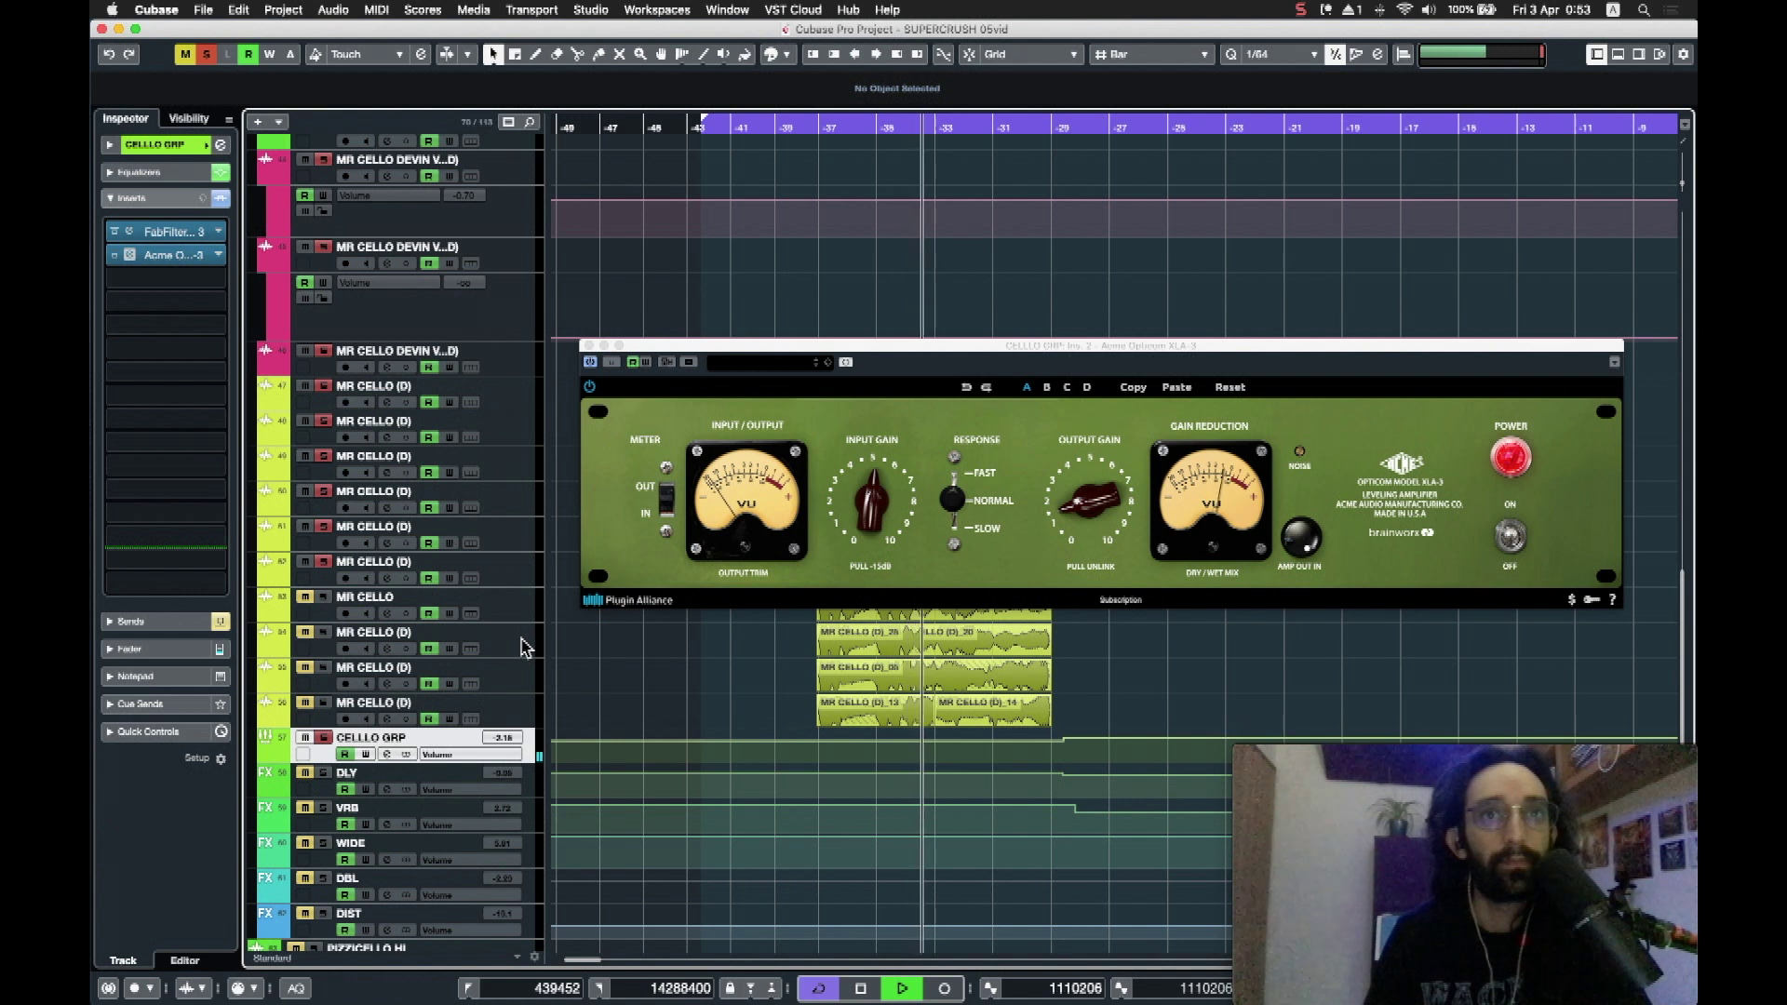
key(space)
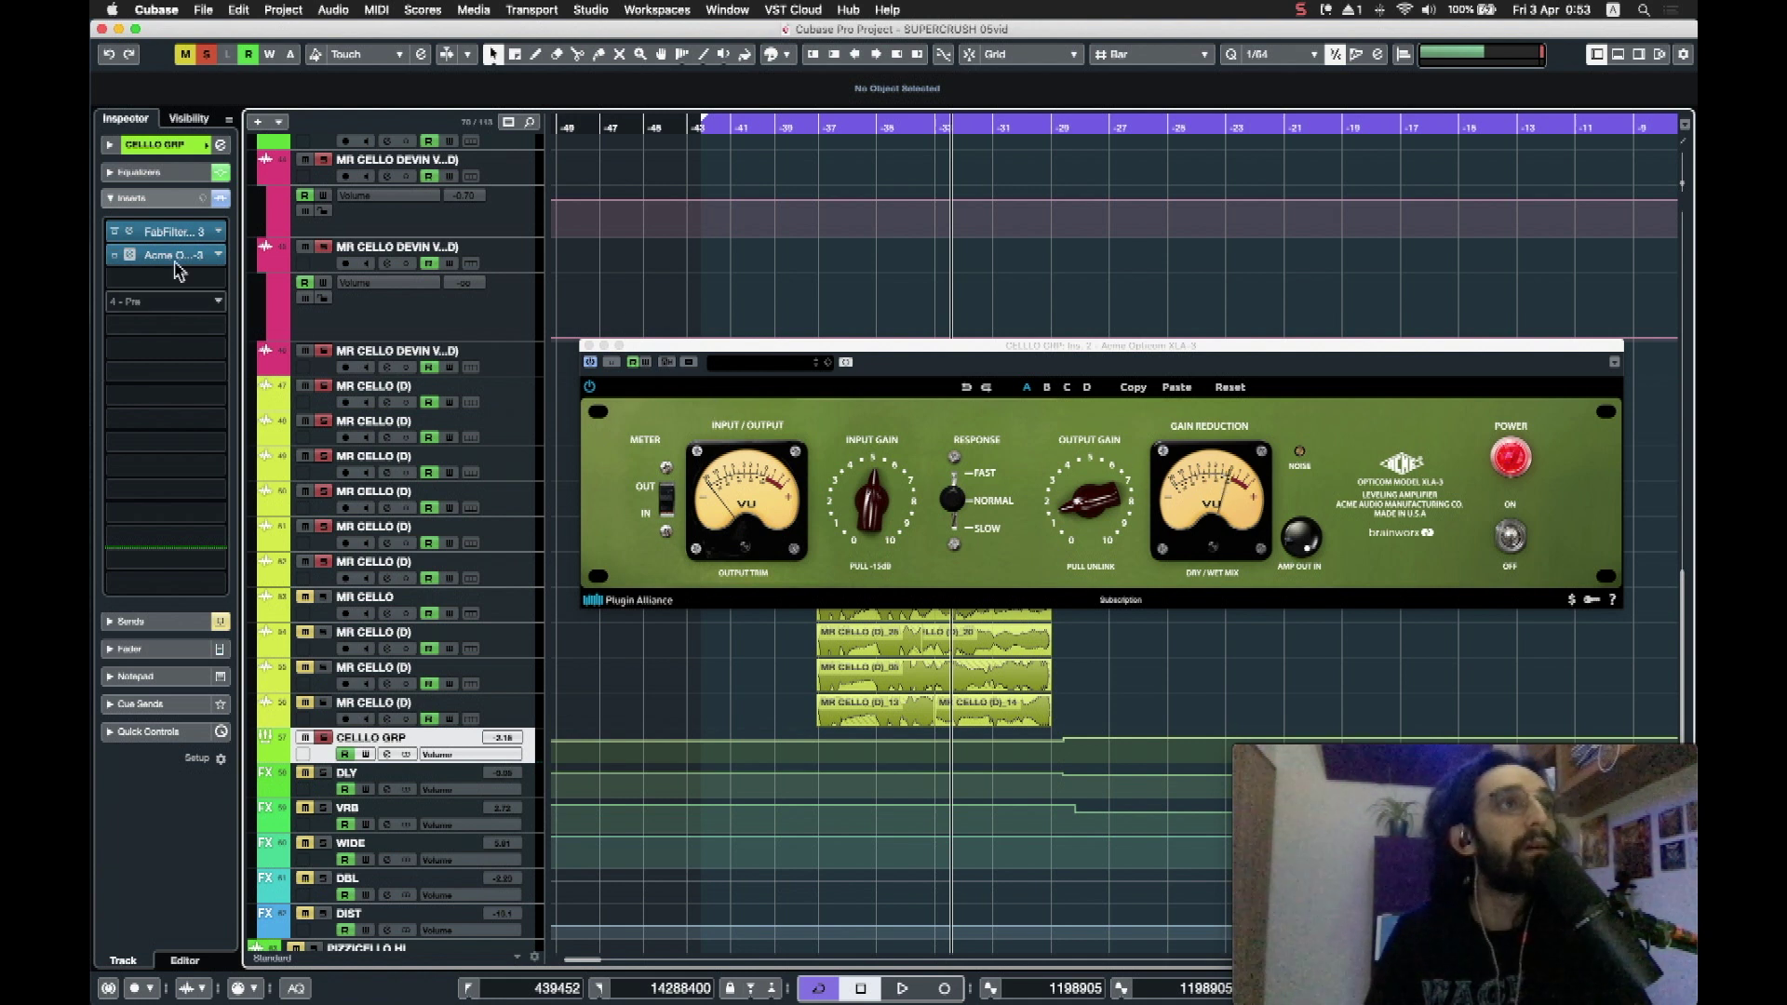
Step: Take the CELLLO GRP sends out of bypass and unmute the DLY effect channel
click(158, 624)
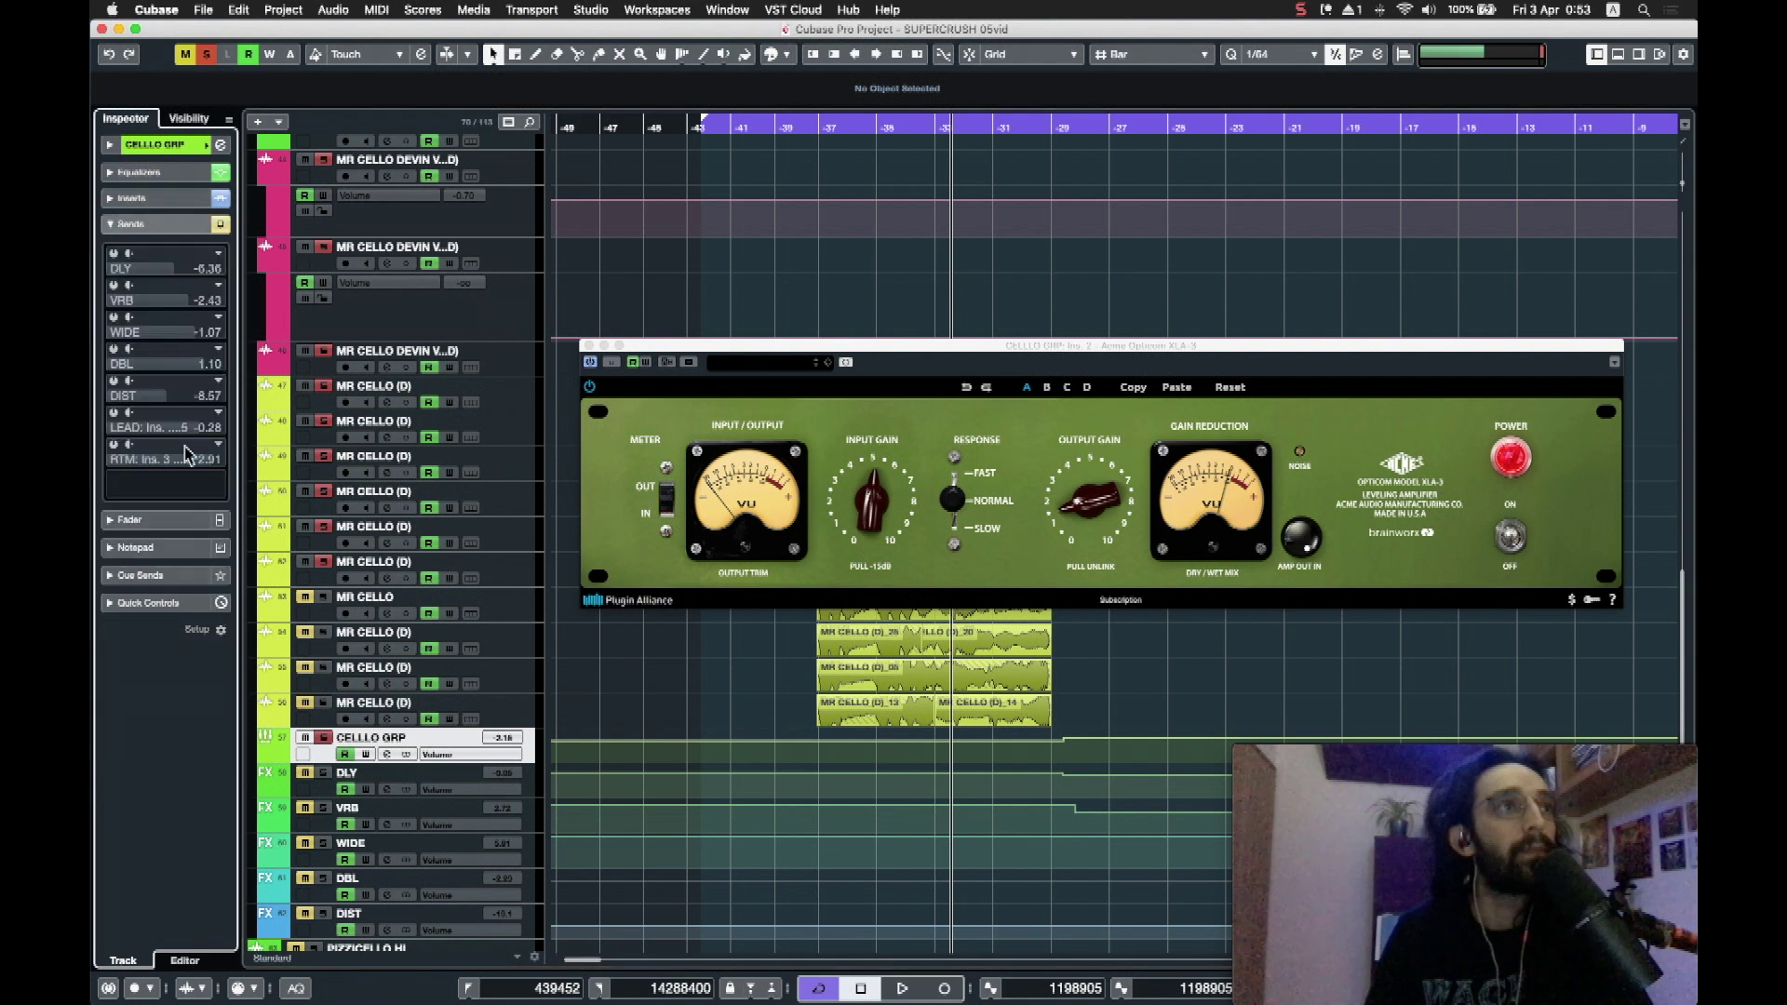
click(220, 226)
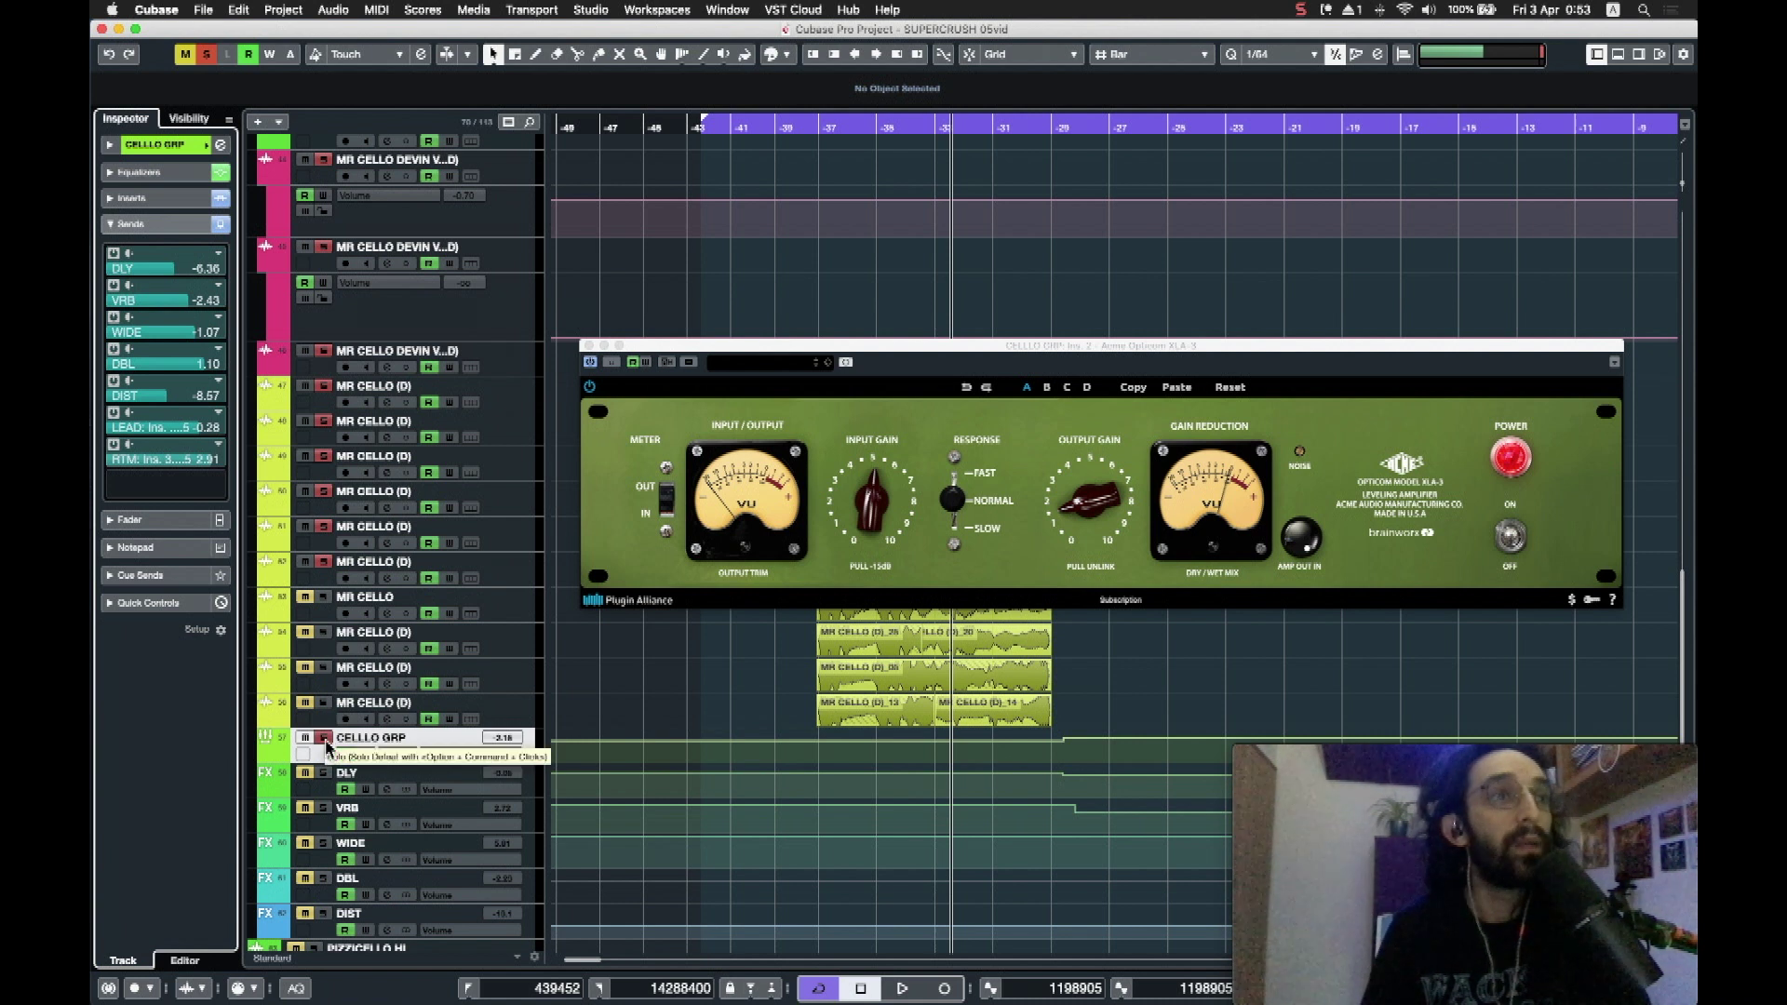
click(305, 774)
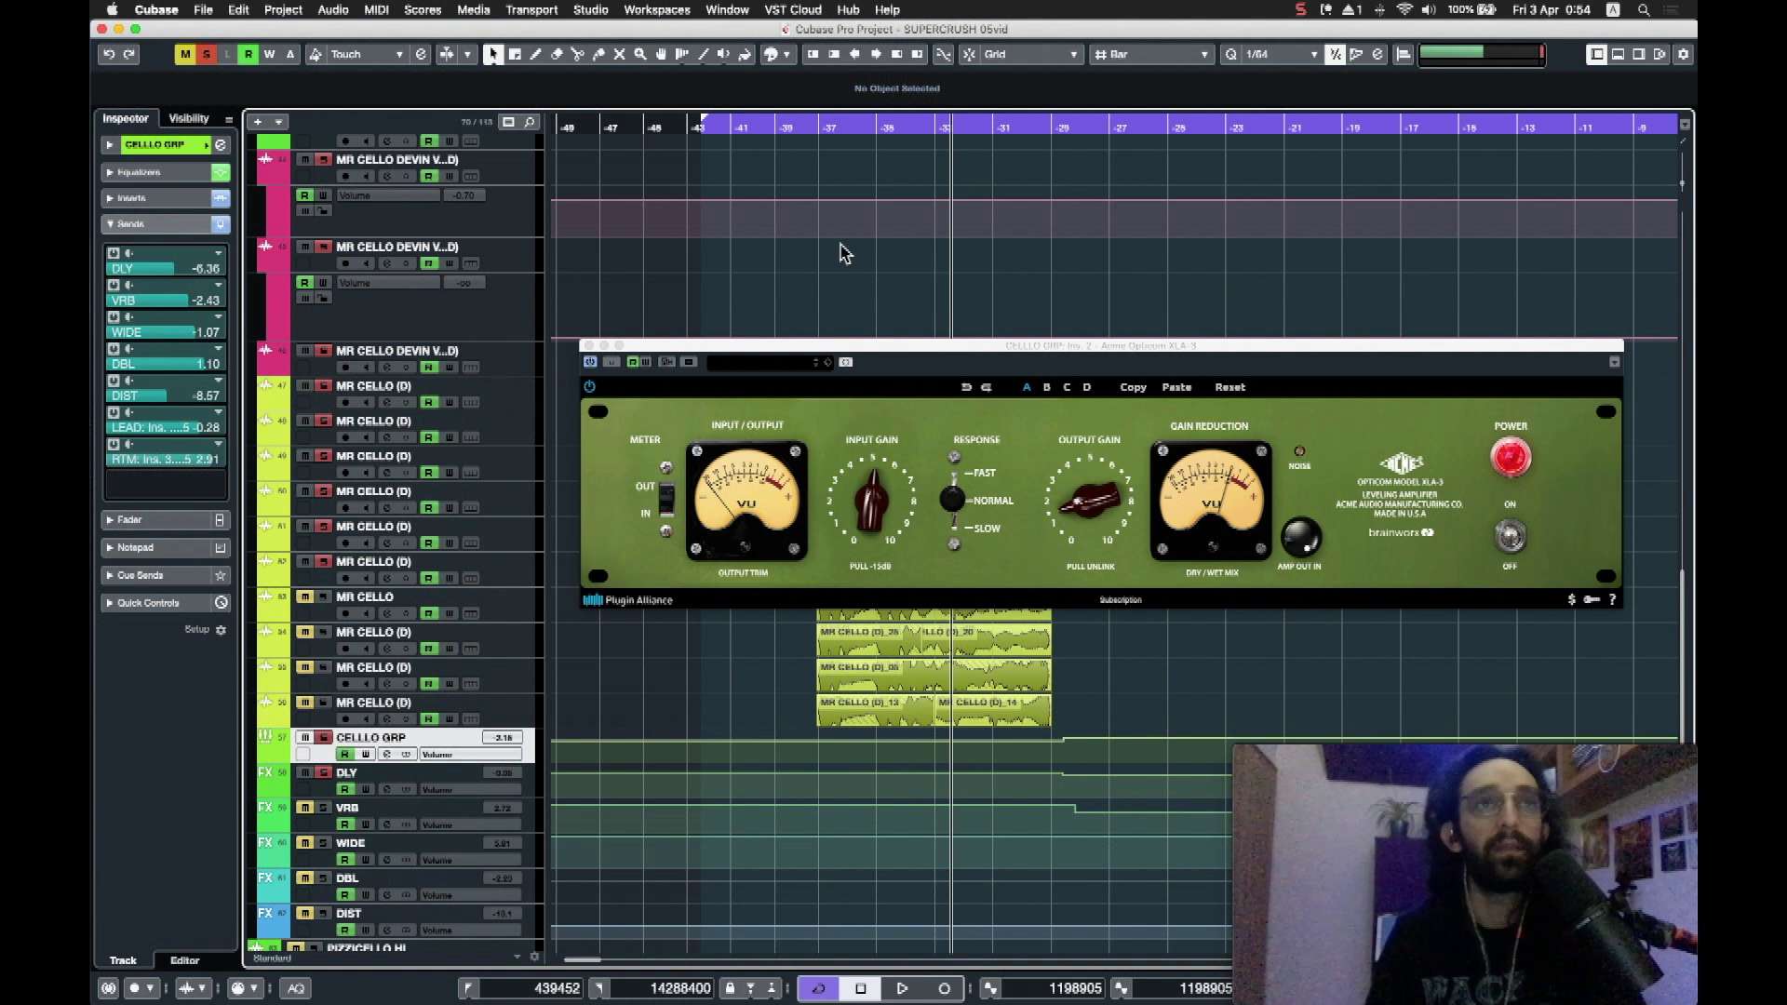
Step: Play the cello section from bar -37, open the DLY channel's AIRDynamicDelay insert, and close the Acme Opticom XLA-3 window
click(819, 126)
key(space)
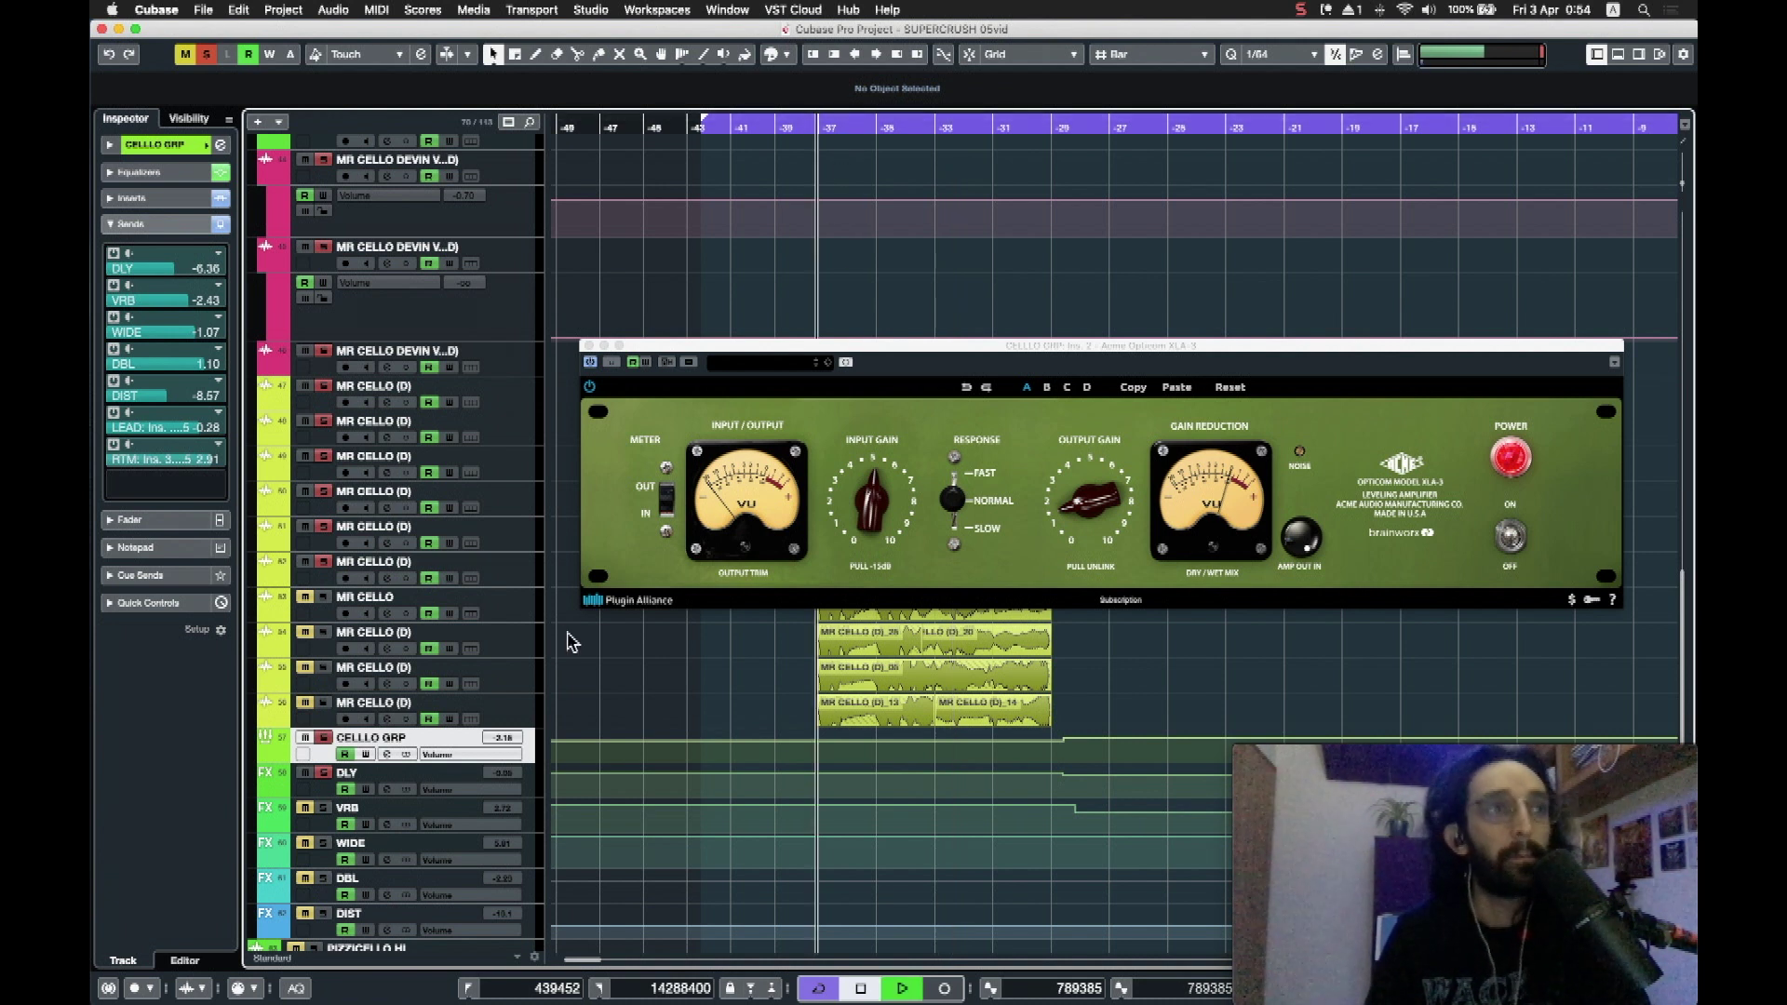
click(529, 784)
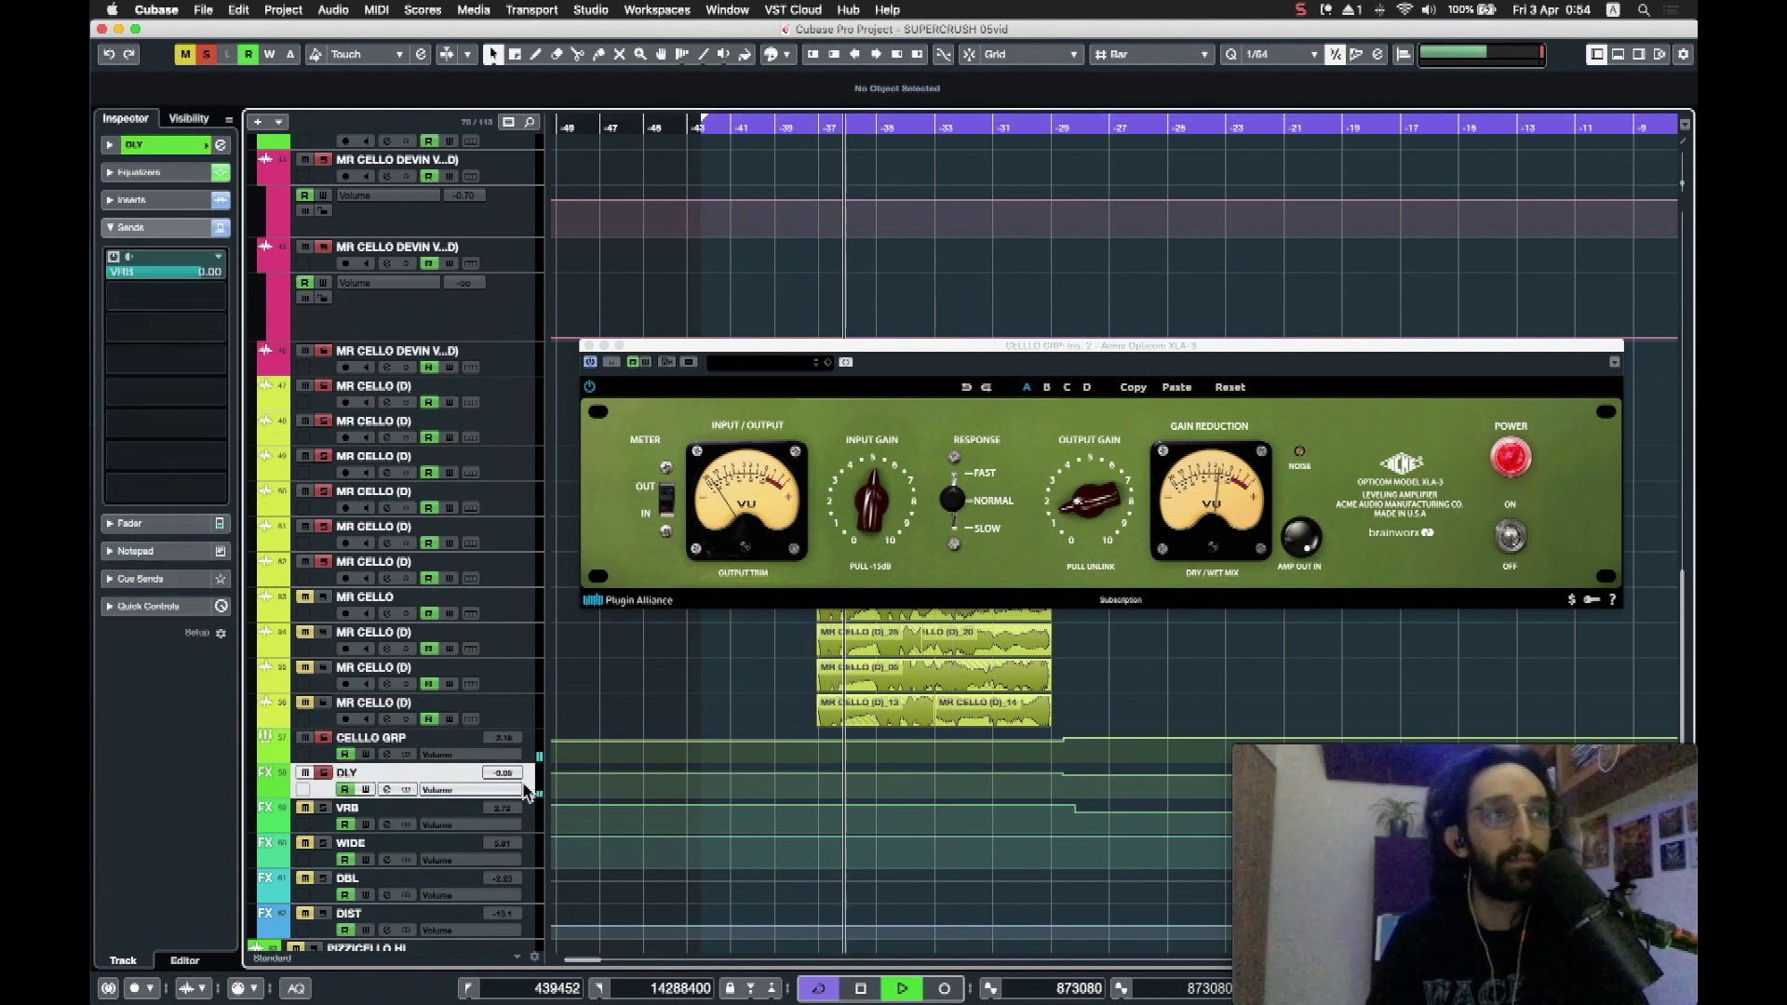
click(131, 199)
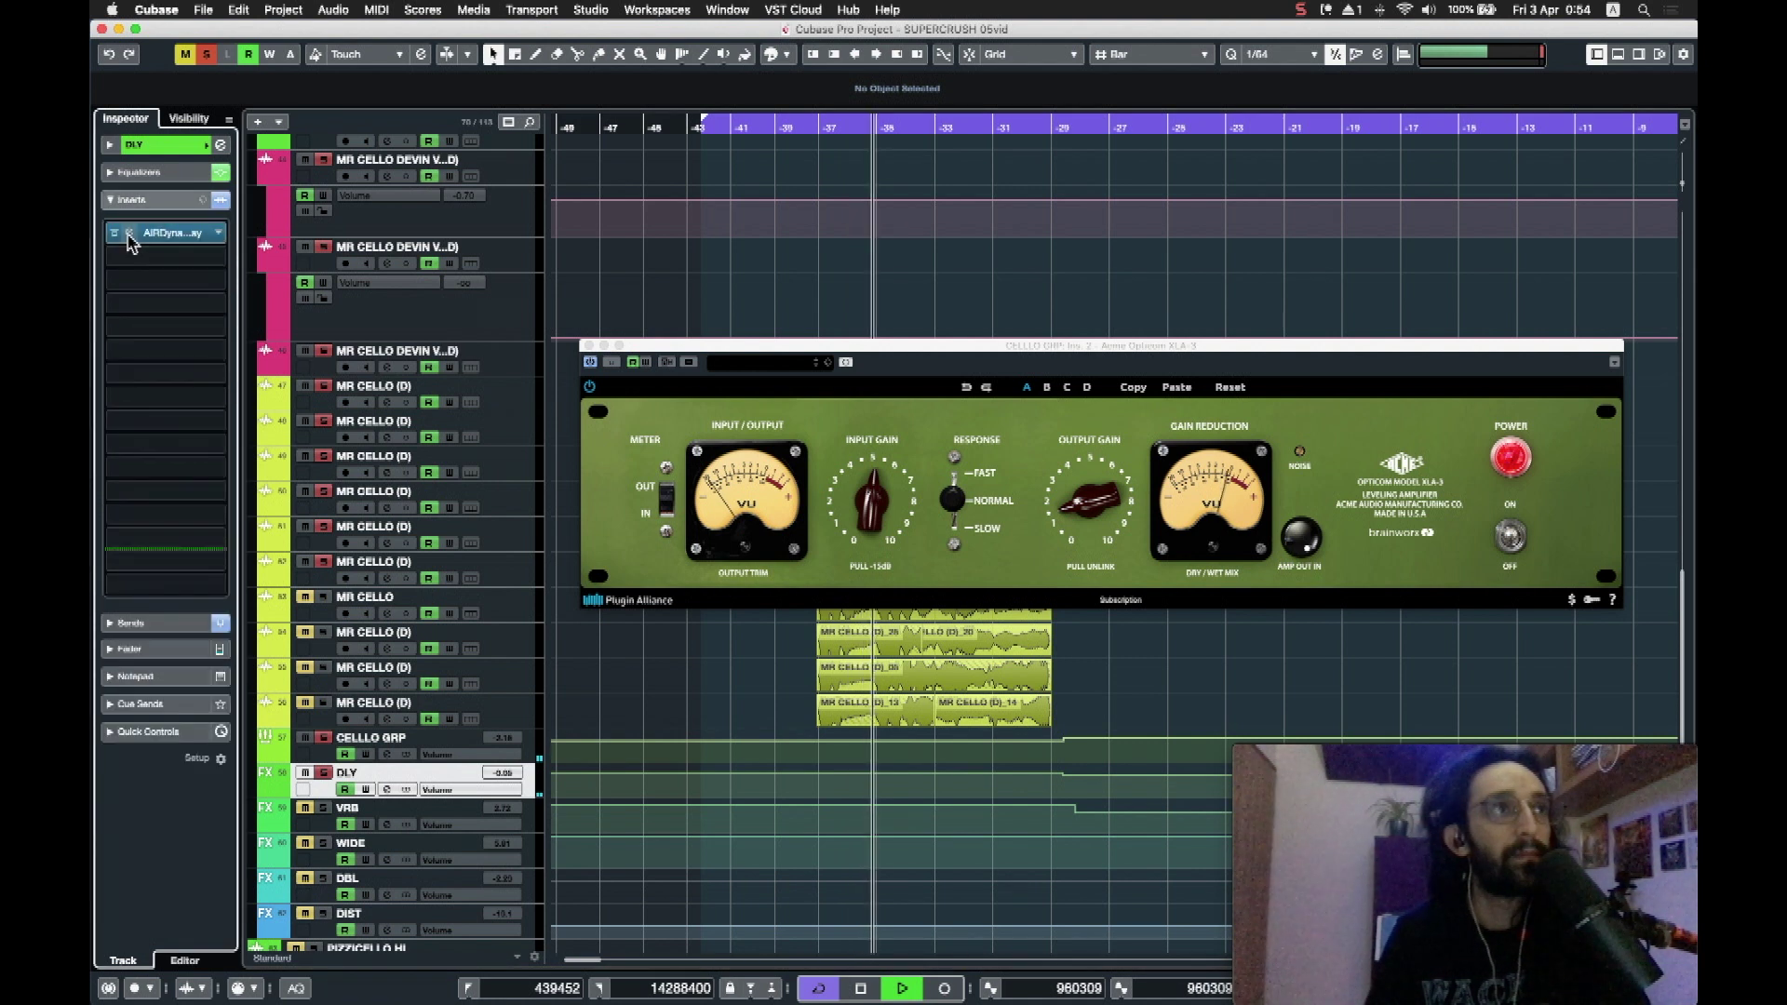
click(136, 234)
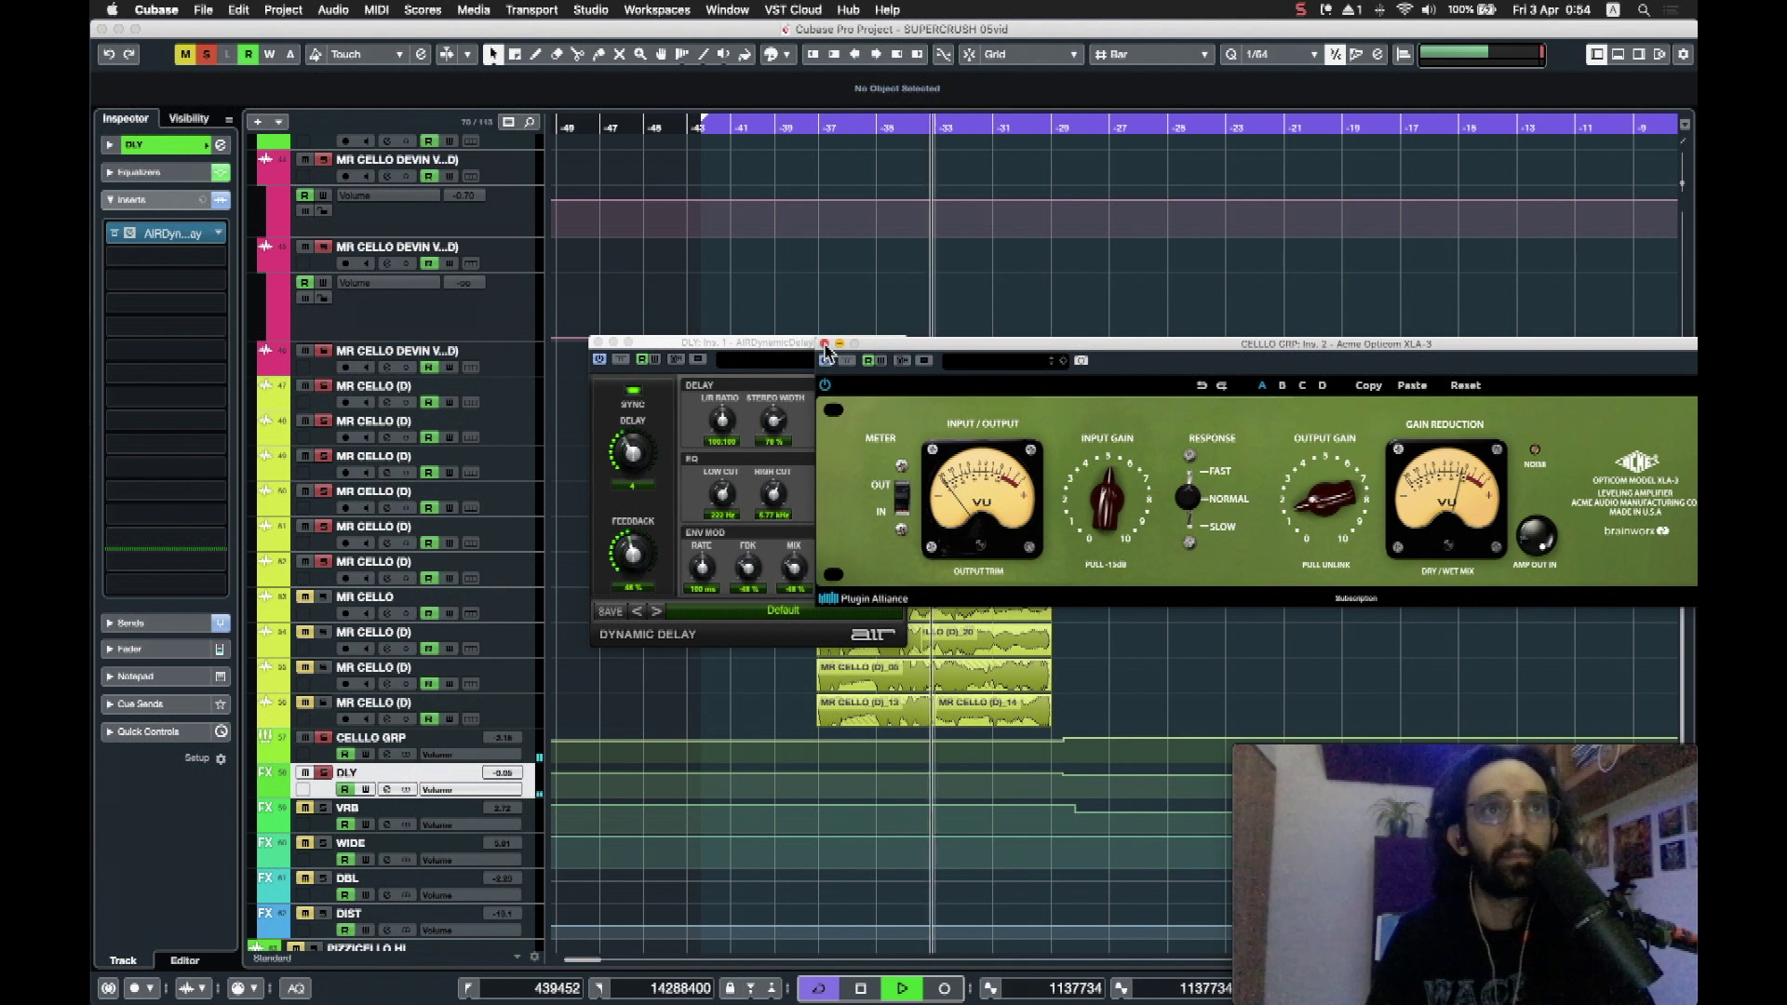
click(831, 339)
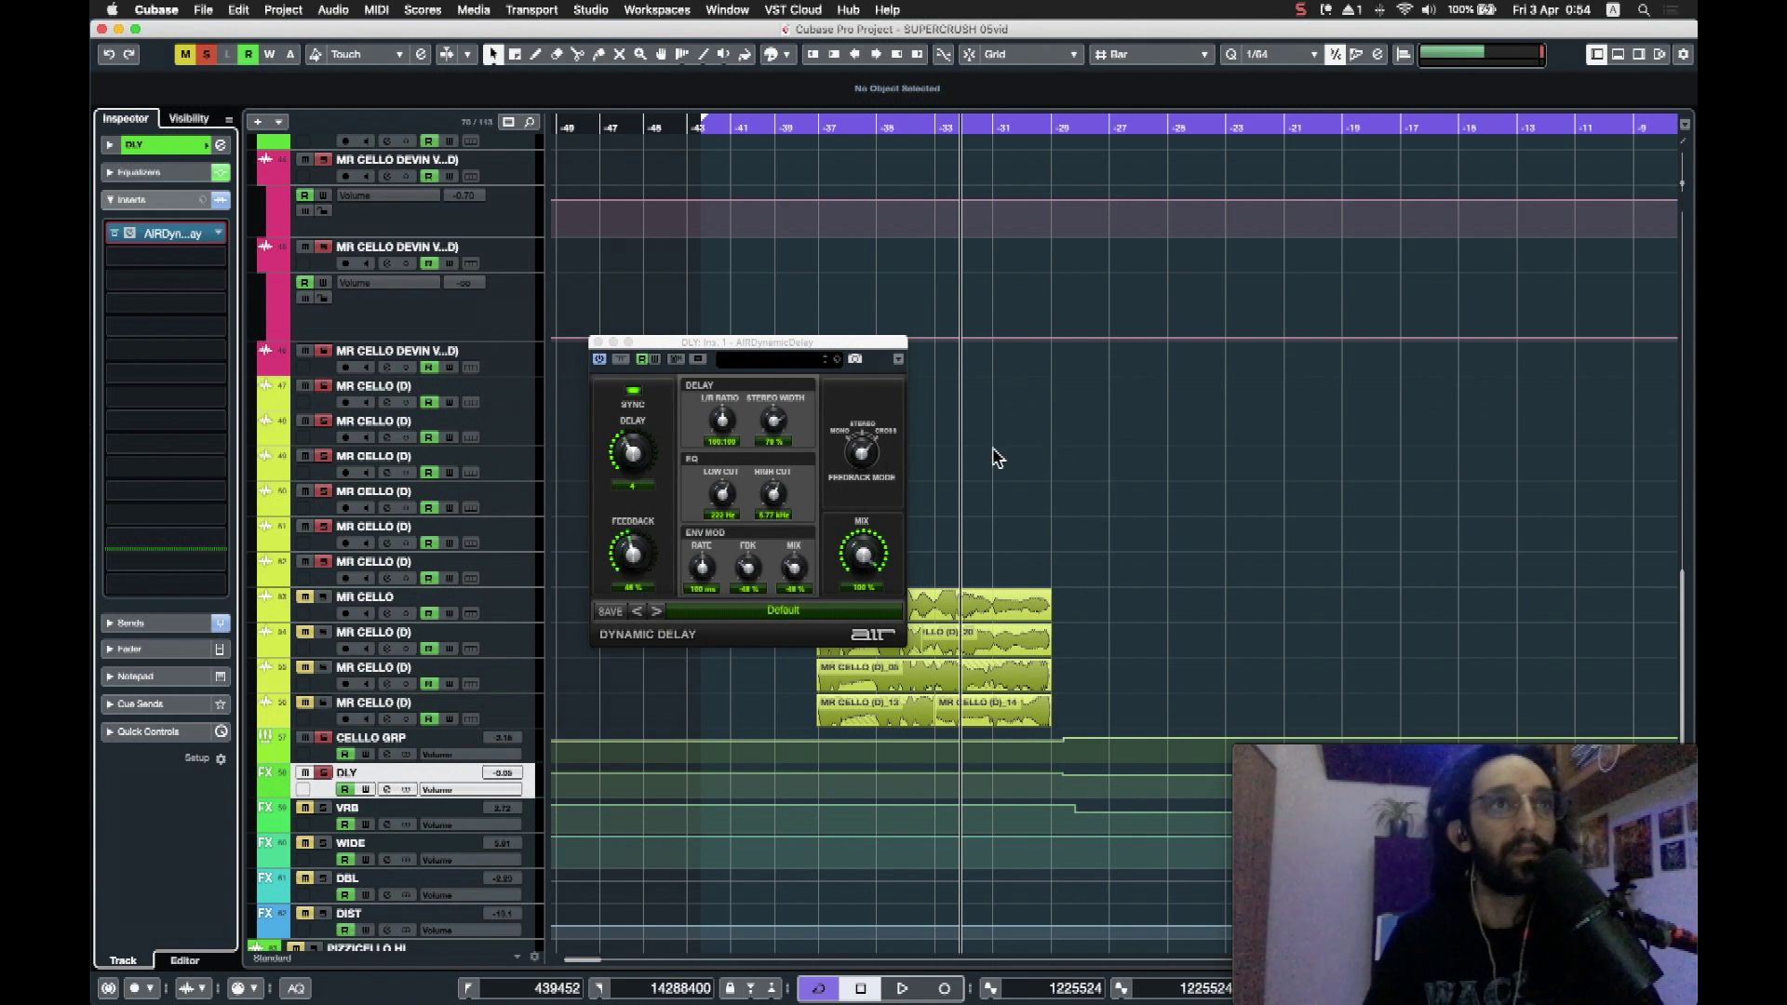
Step: Reposition and close the delay plug-in, and review the DLY channel's equalizer settings
drag(765, 342, 912, 433)
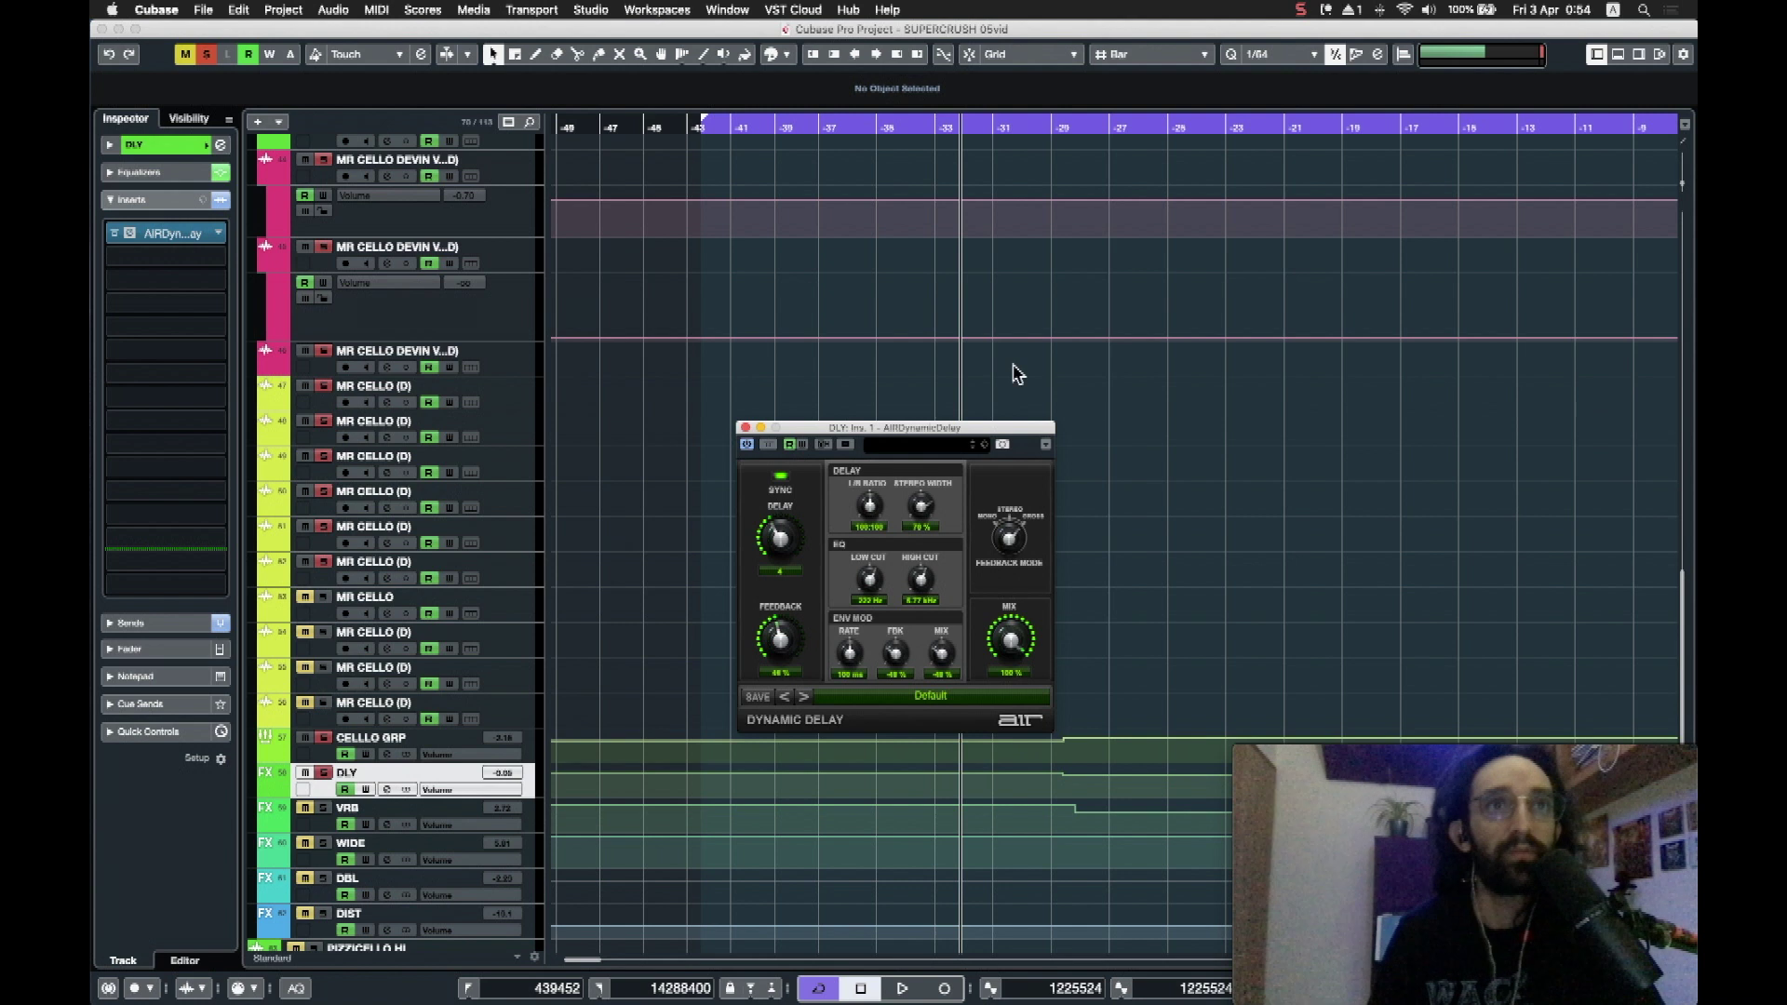
drag(812, 438, 808, 318)
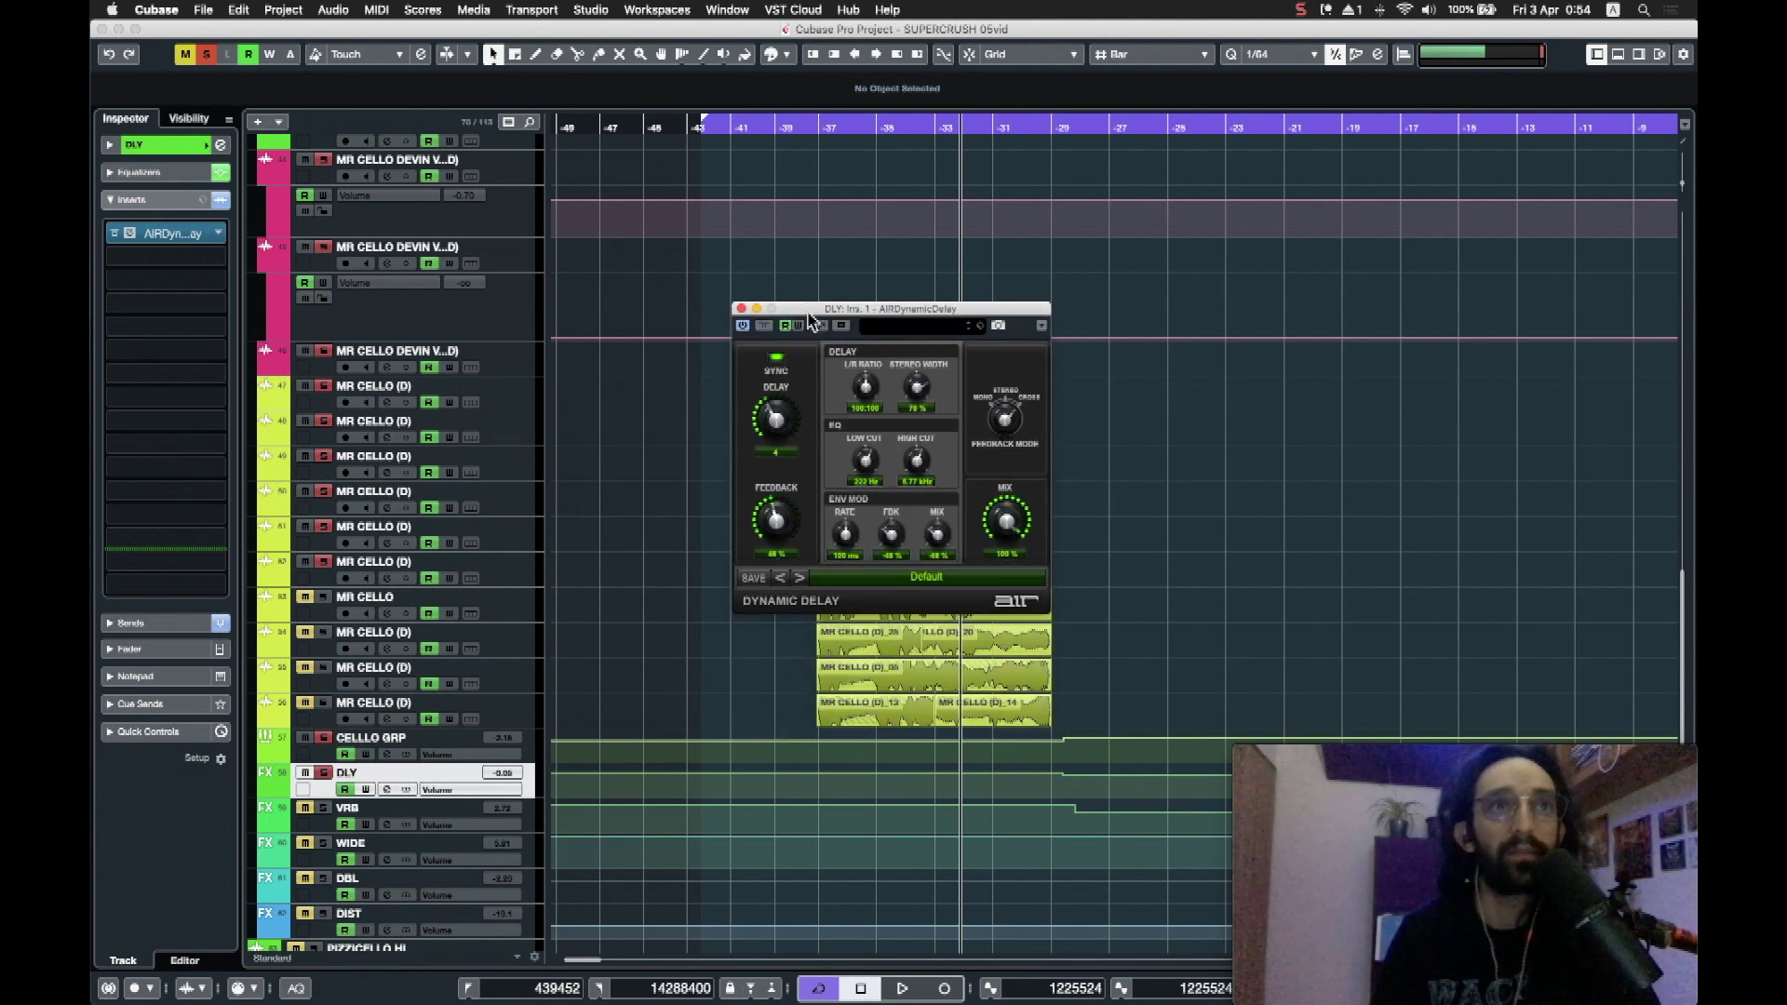
click(742, 309)
click(140, 172)
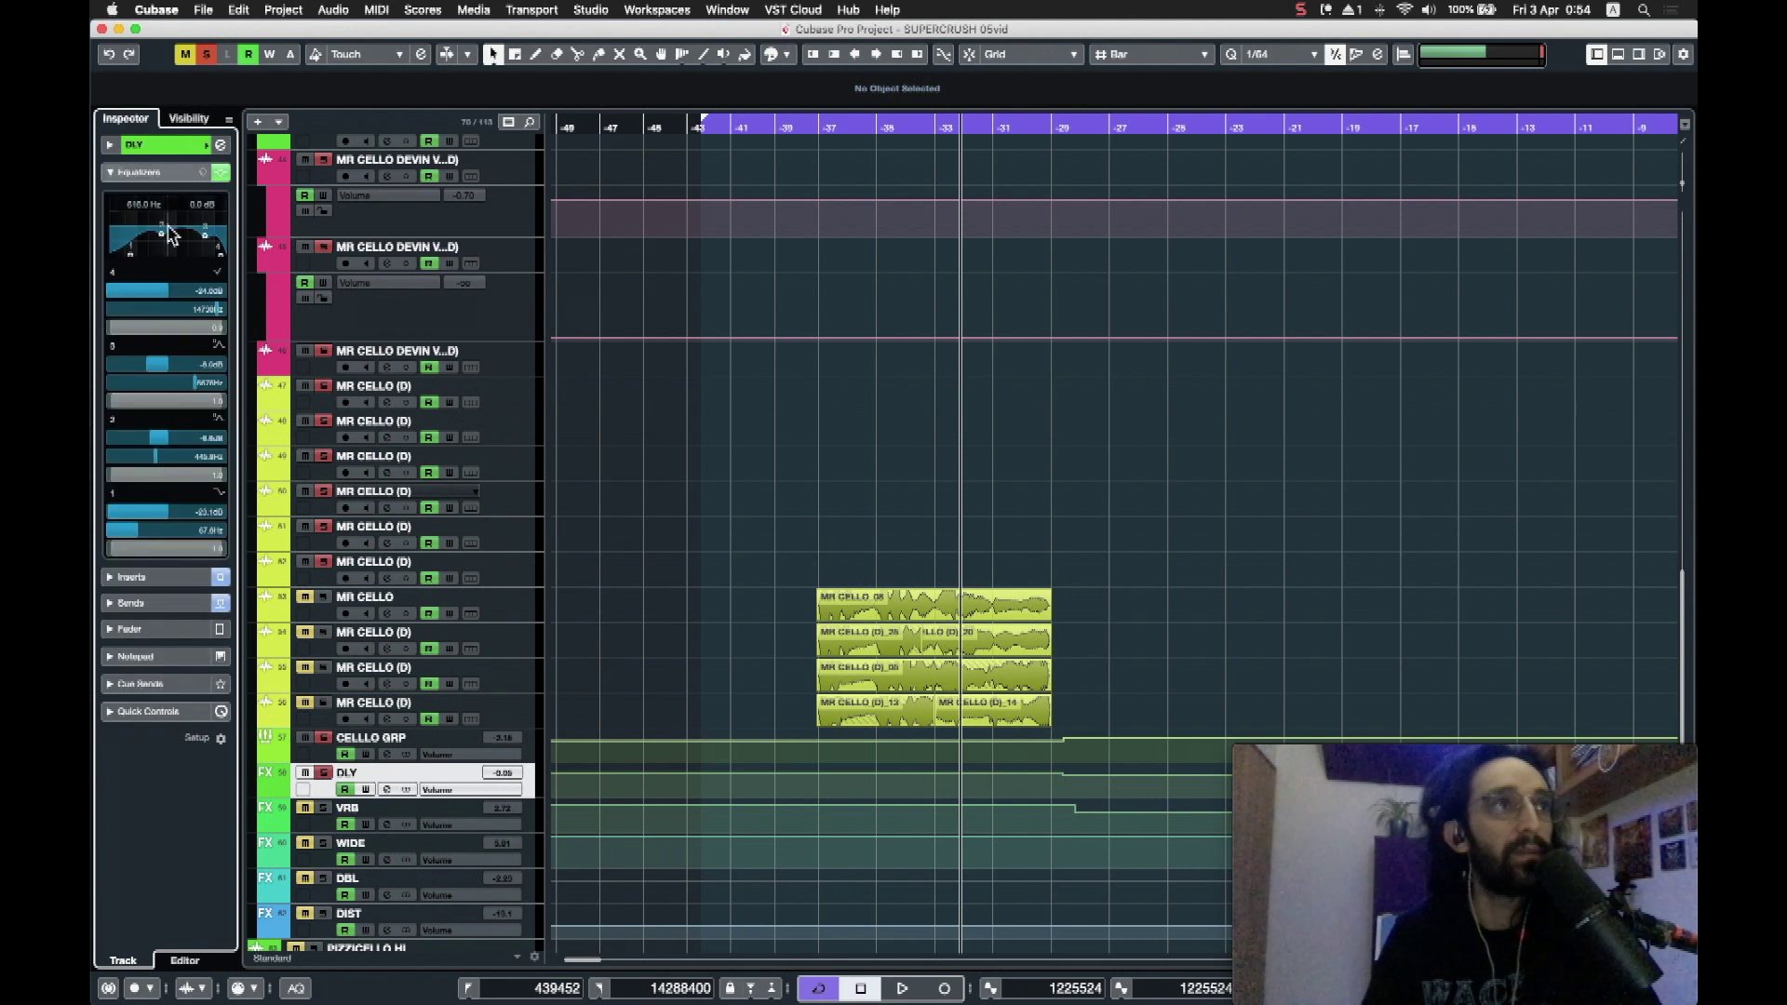
click(153, 175)
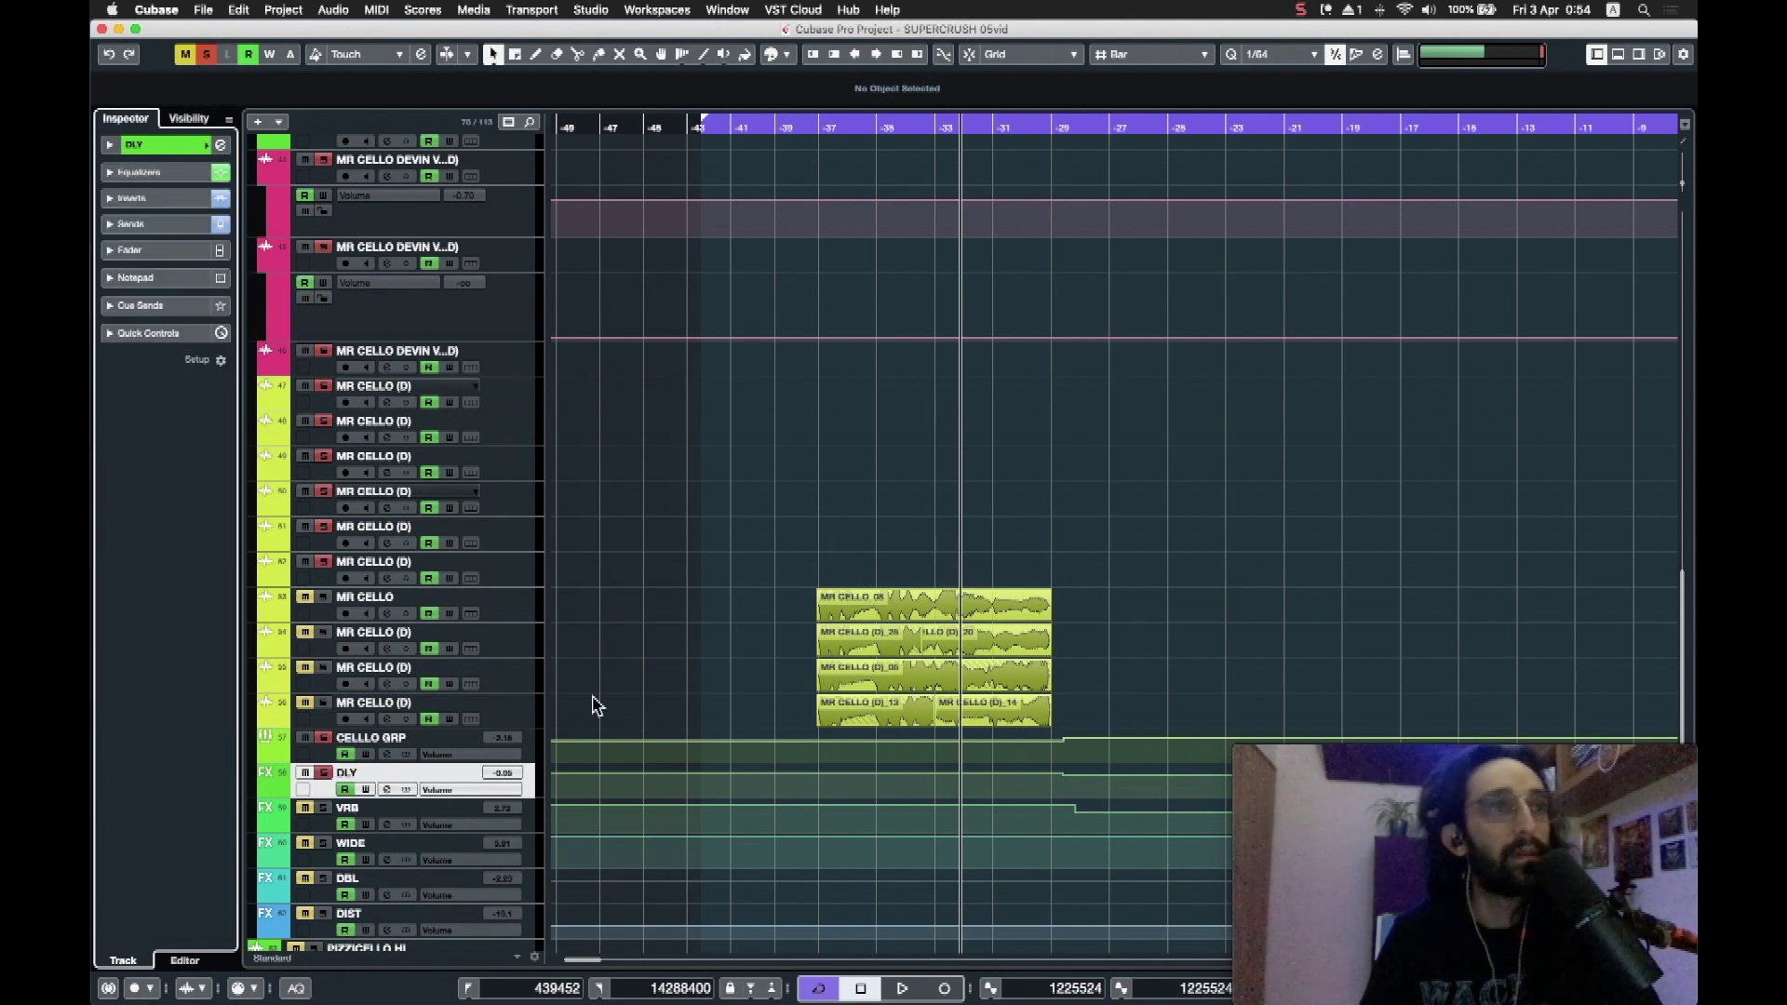
Step: Unmute the VRB effects channel and review its equalizer curve
click(306, 808)
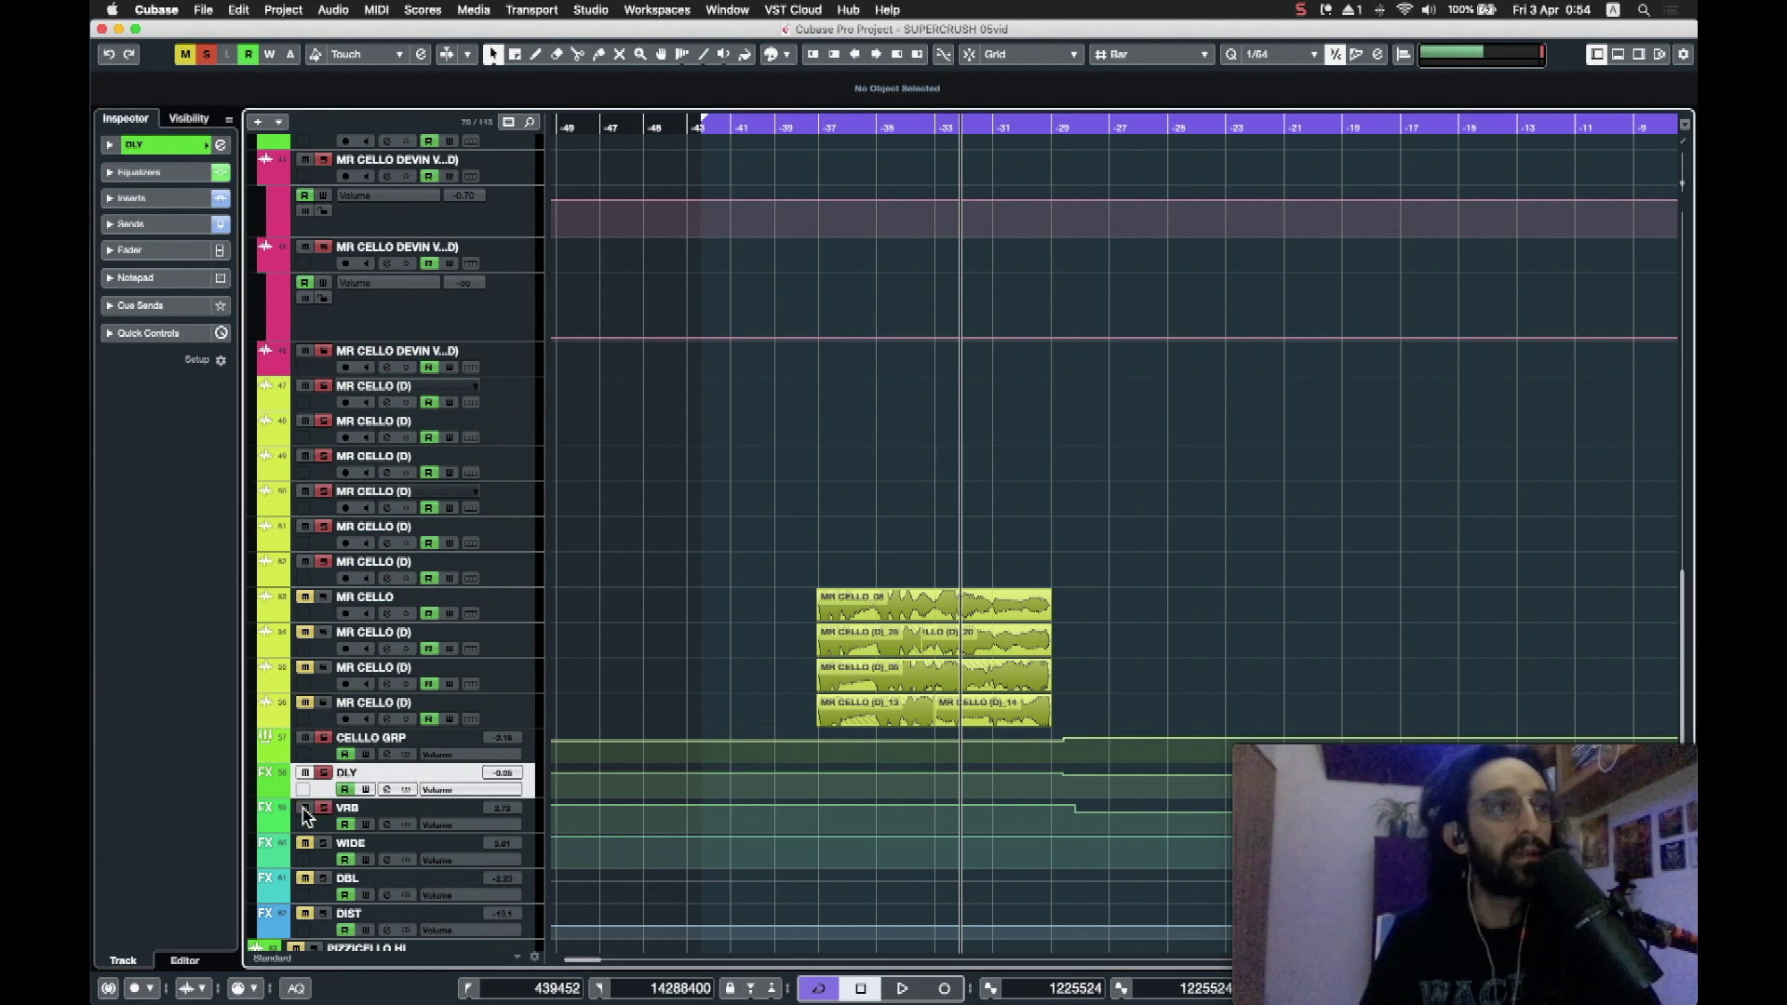
click(529, 820)
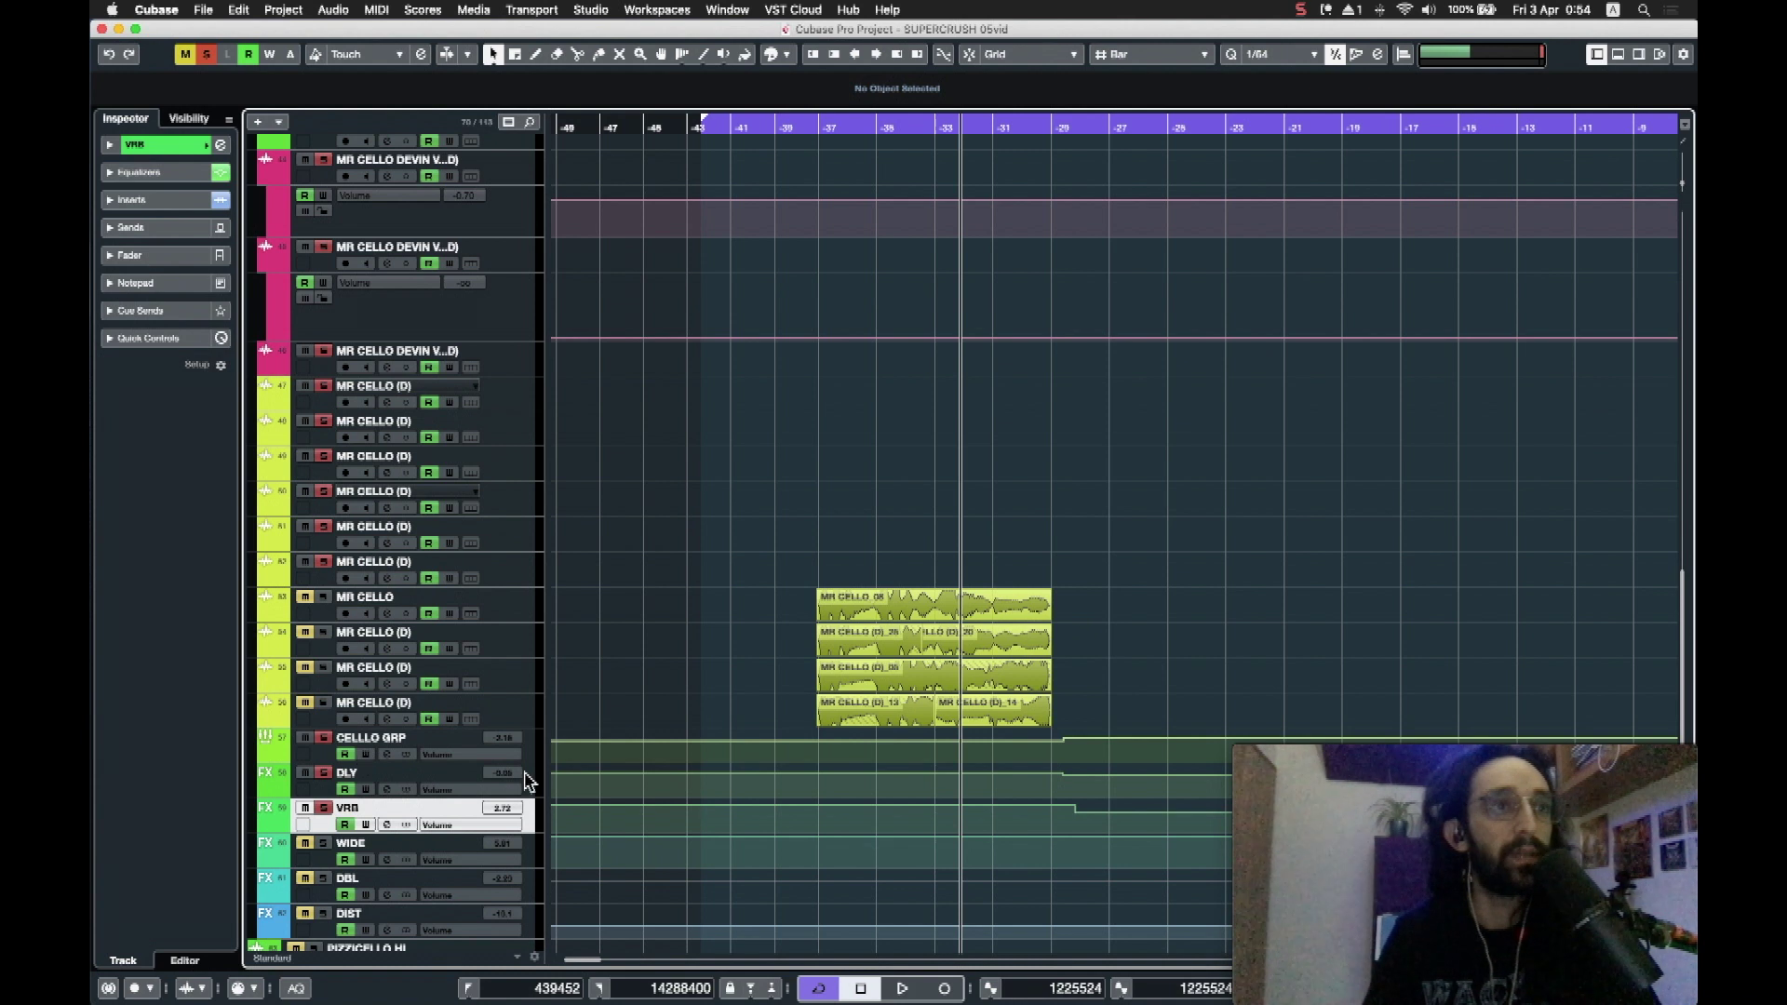
click(144, 175)
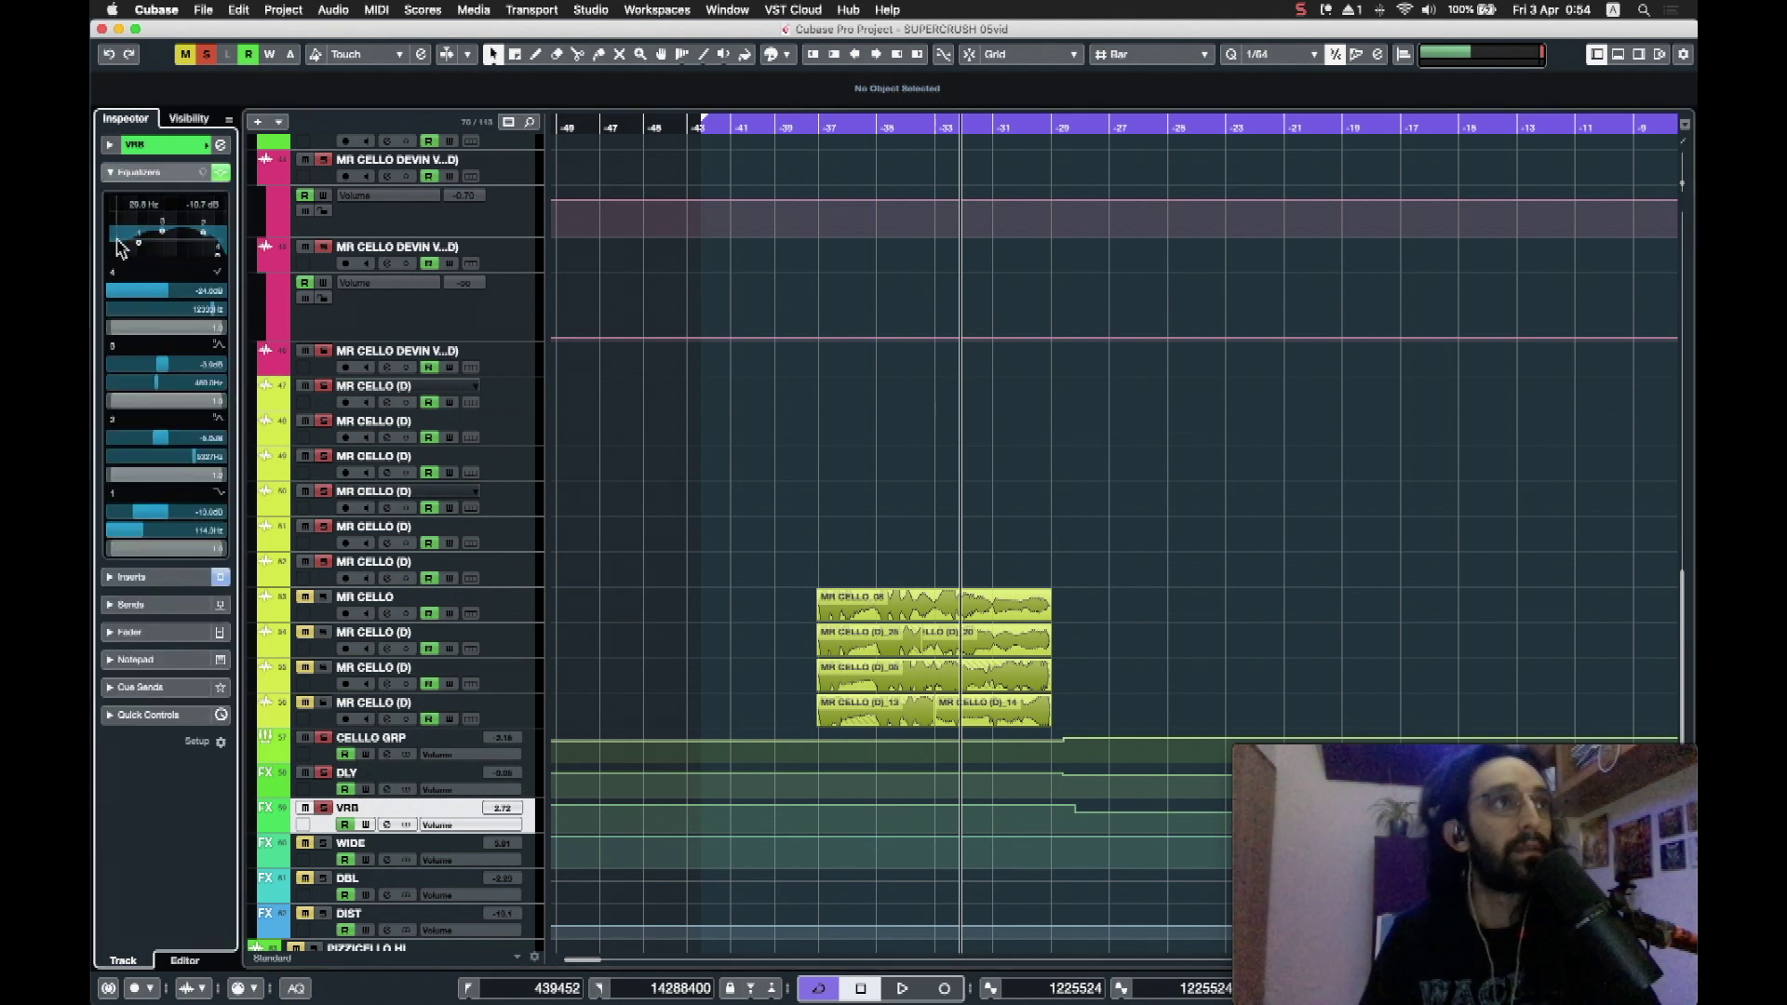
click(144, 175)
Step: Open VRB's Lustrous Plates insert, audition the cellos from bar -37 while toggling the VRB mute, and close the plug-in
click(140, 199)
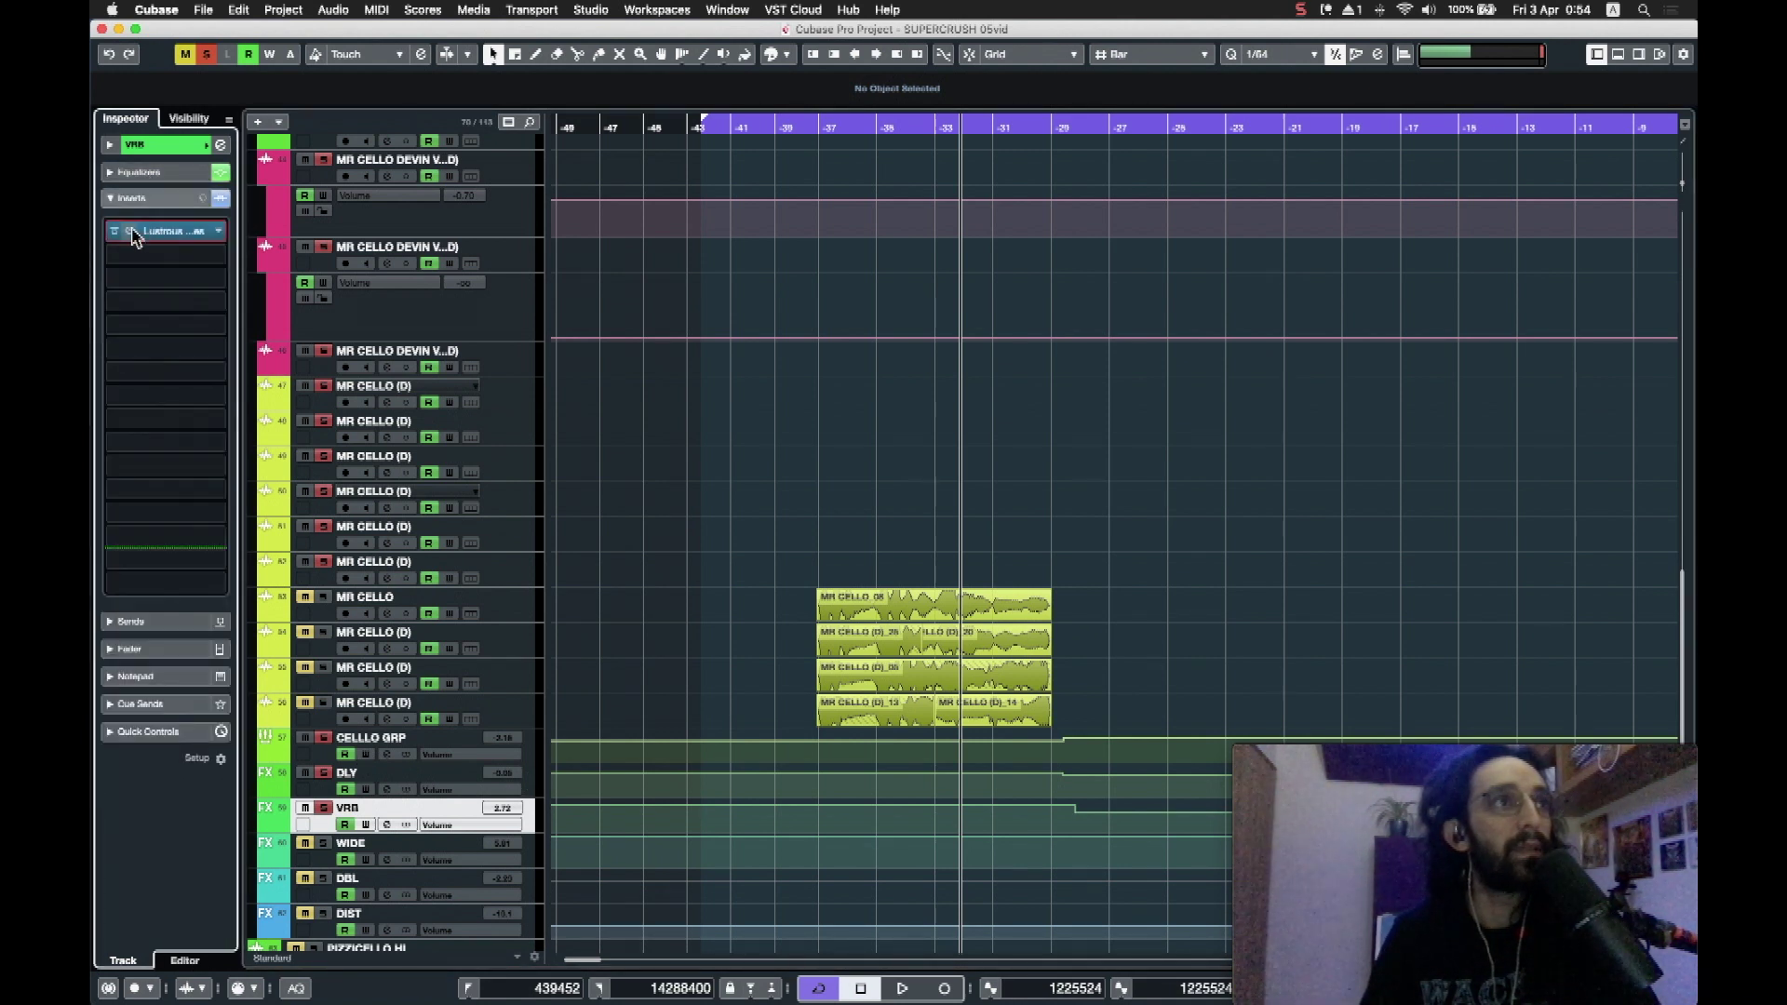
click(194, 238)
click(812, 128)
key(space)
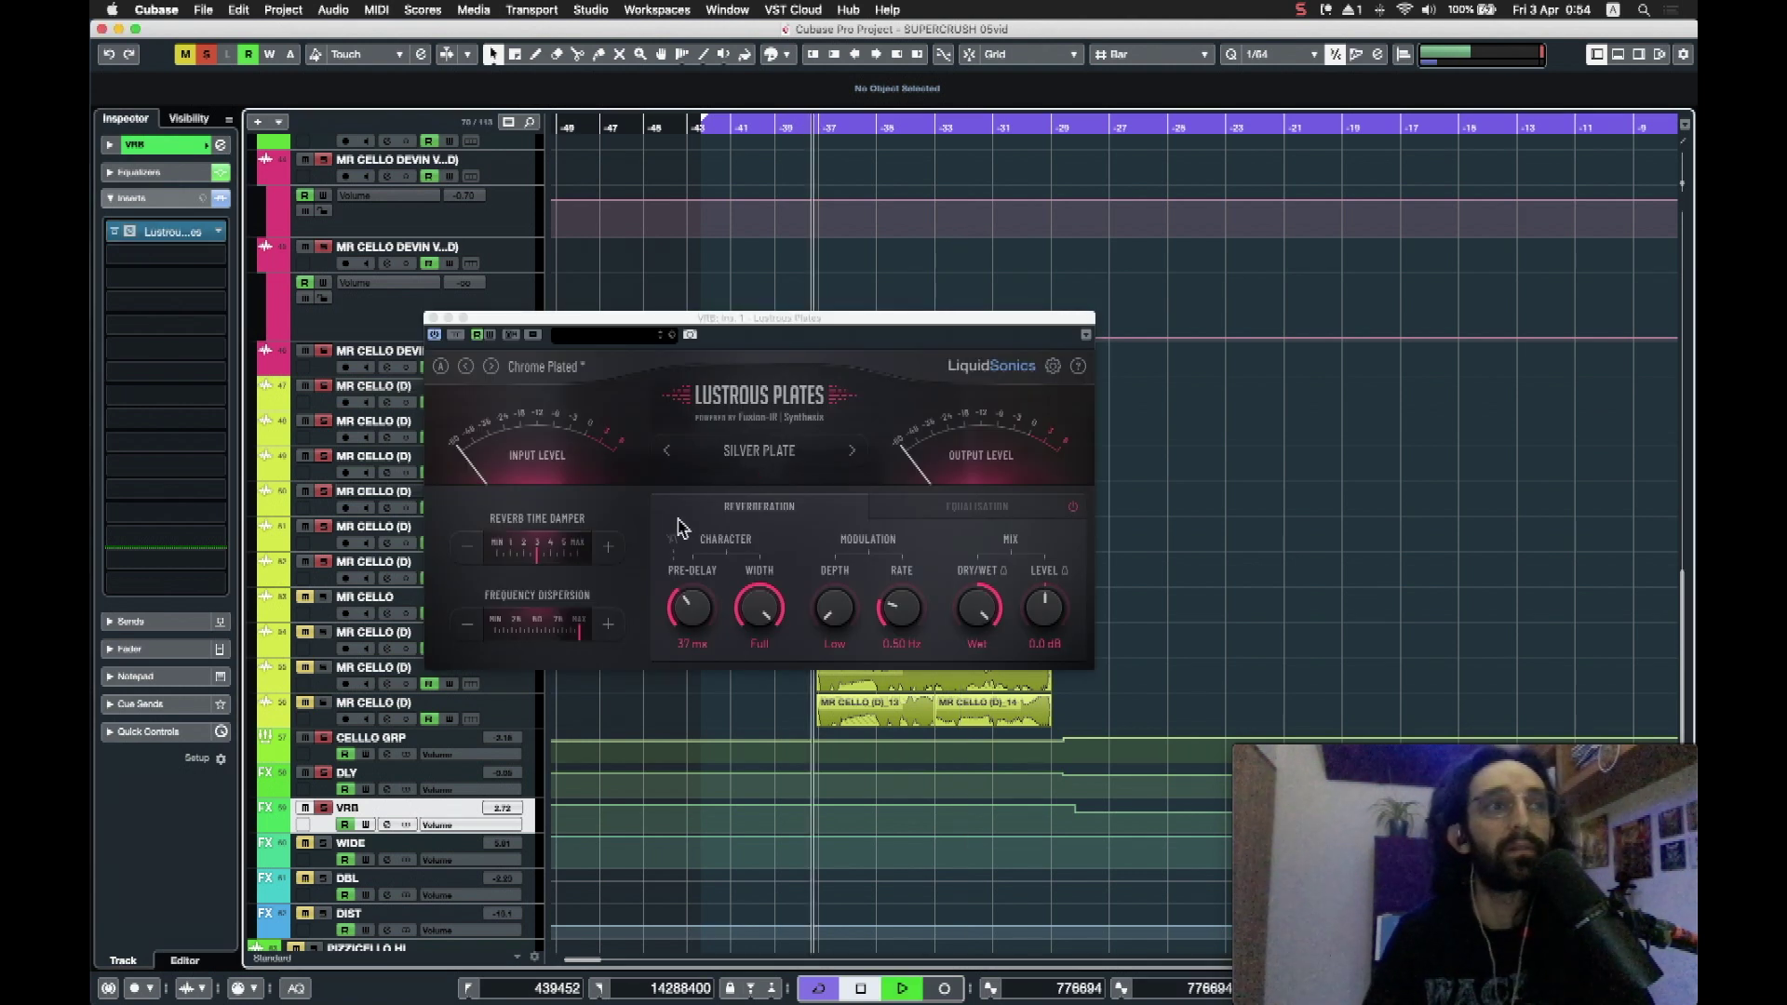
scroll(511, 772, down, 3)
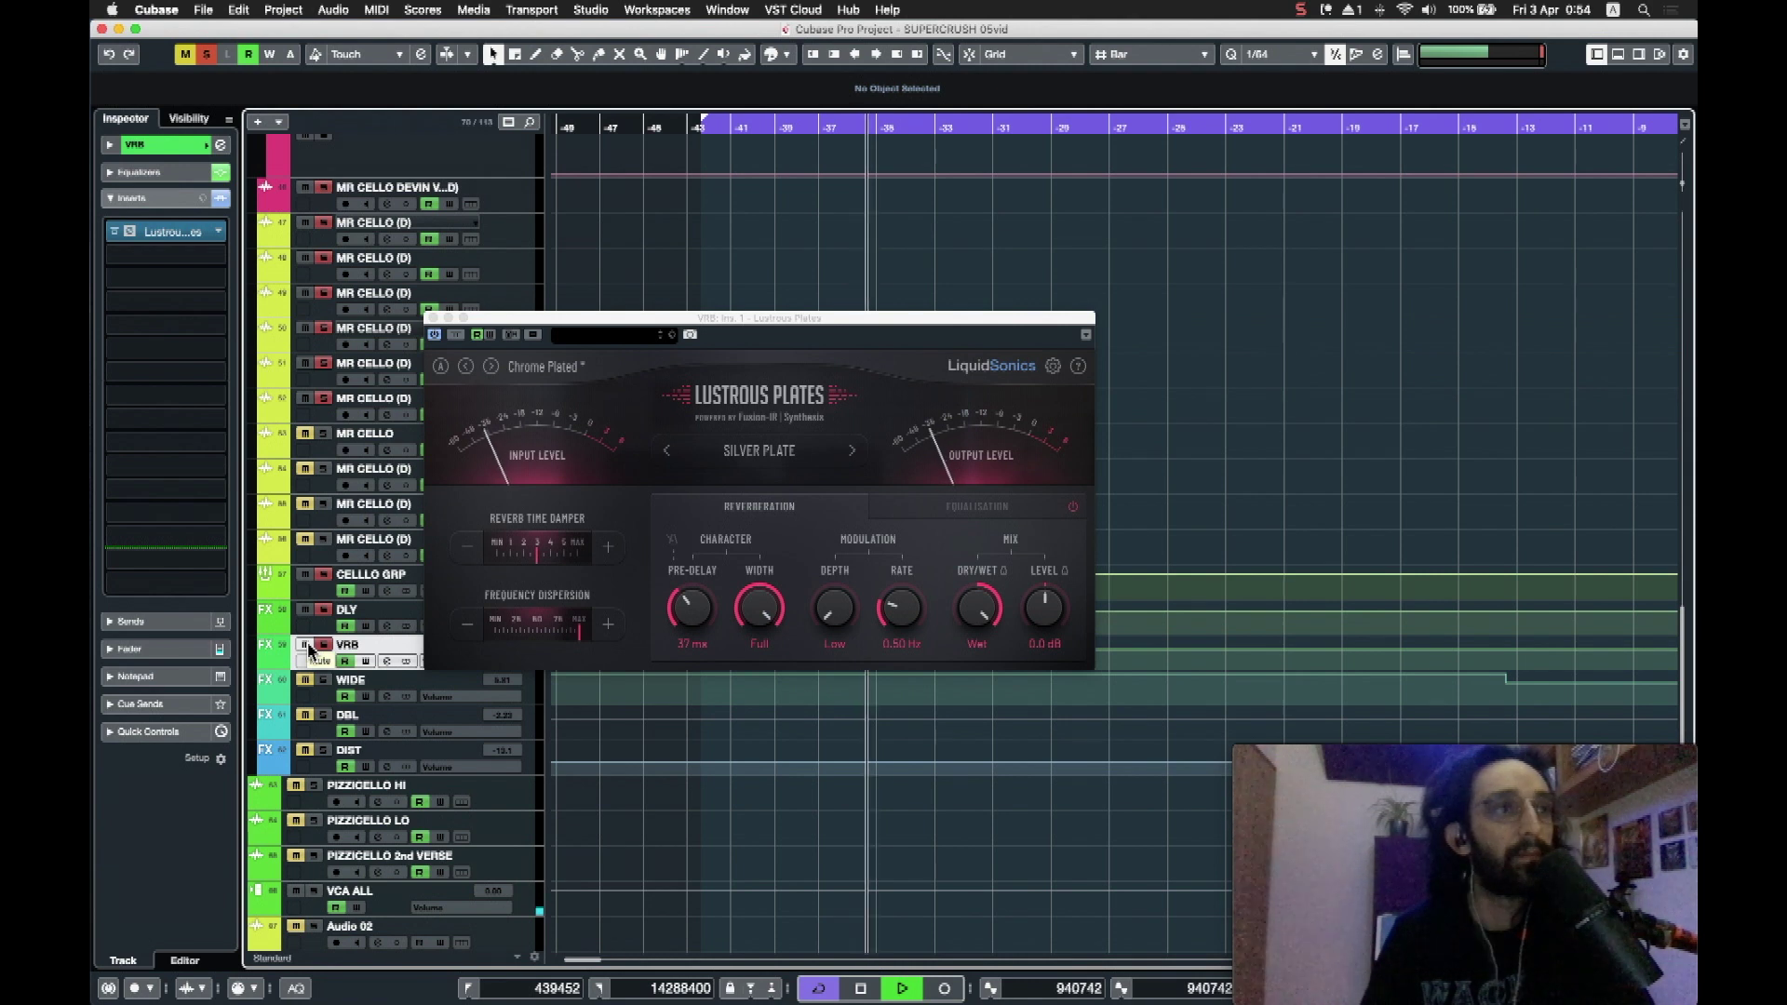
click(305, 645)
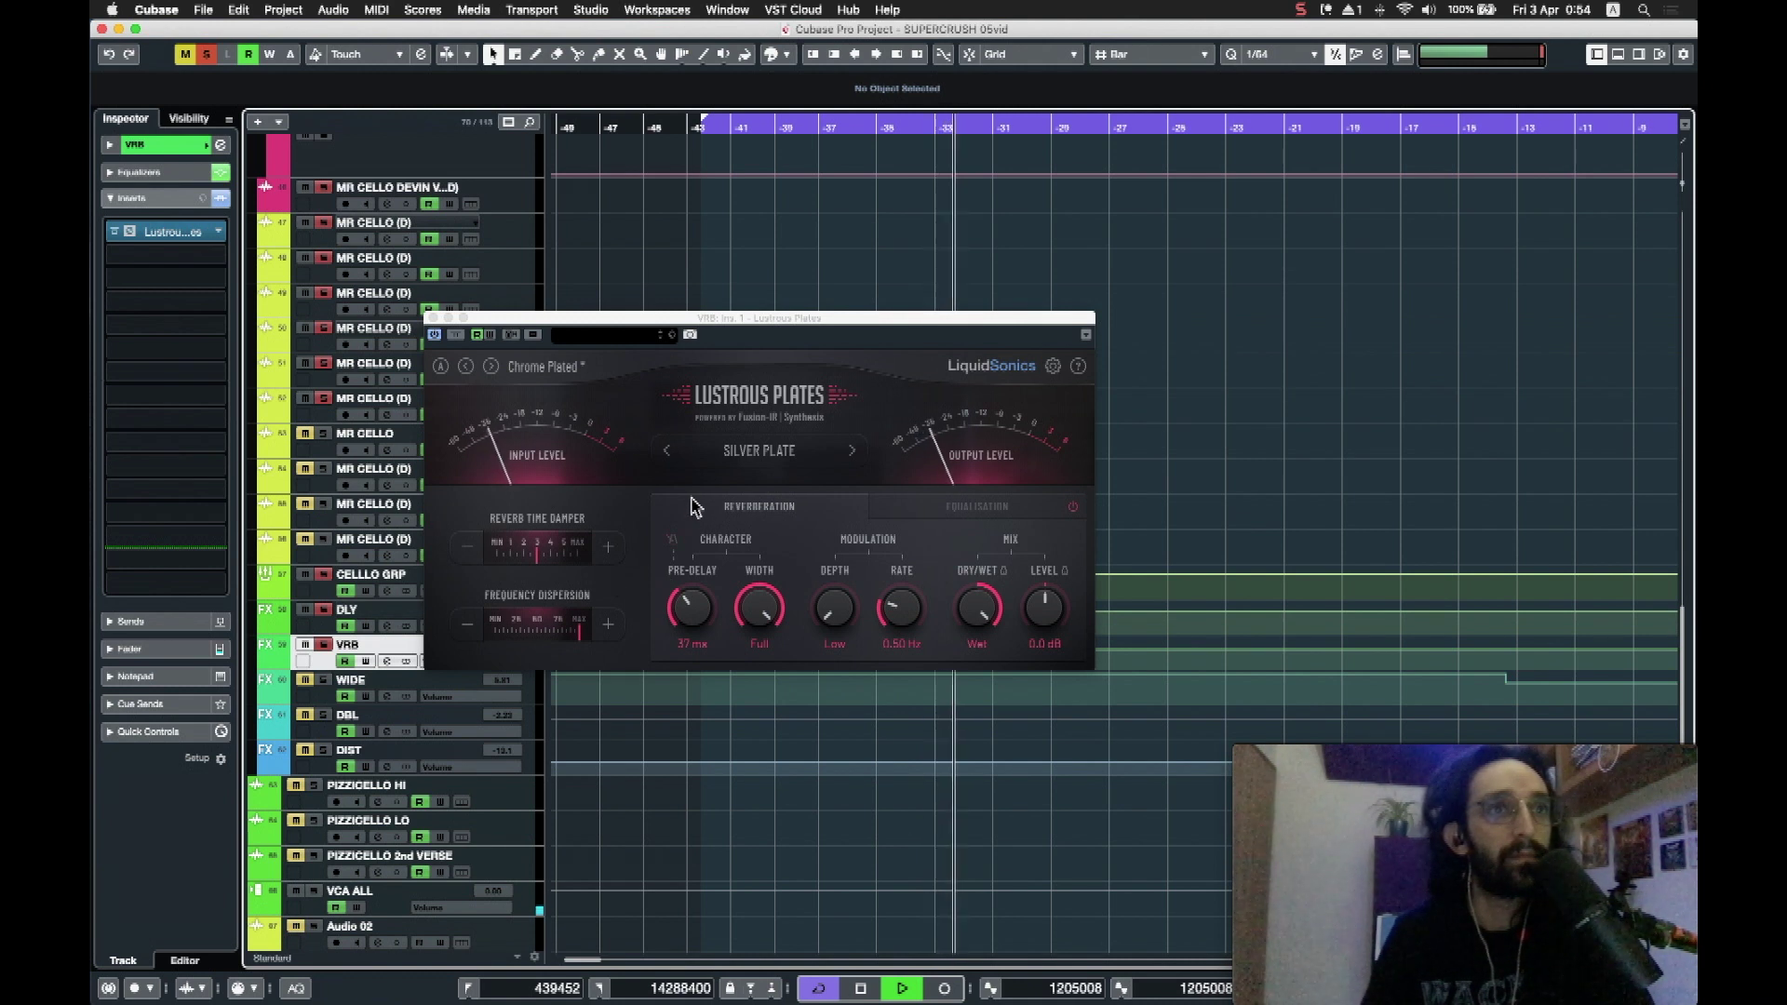
key(space)
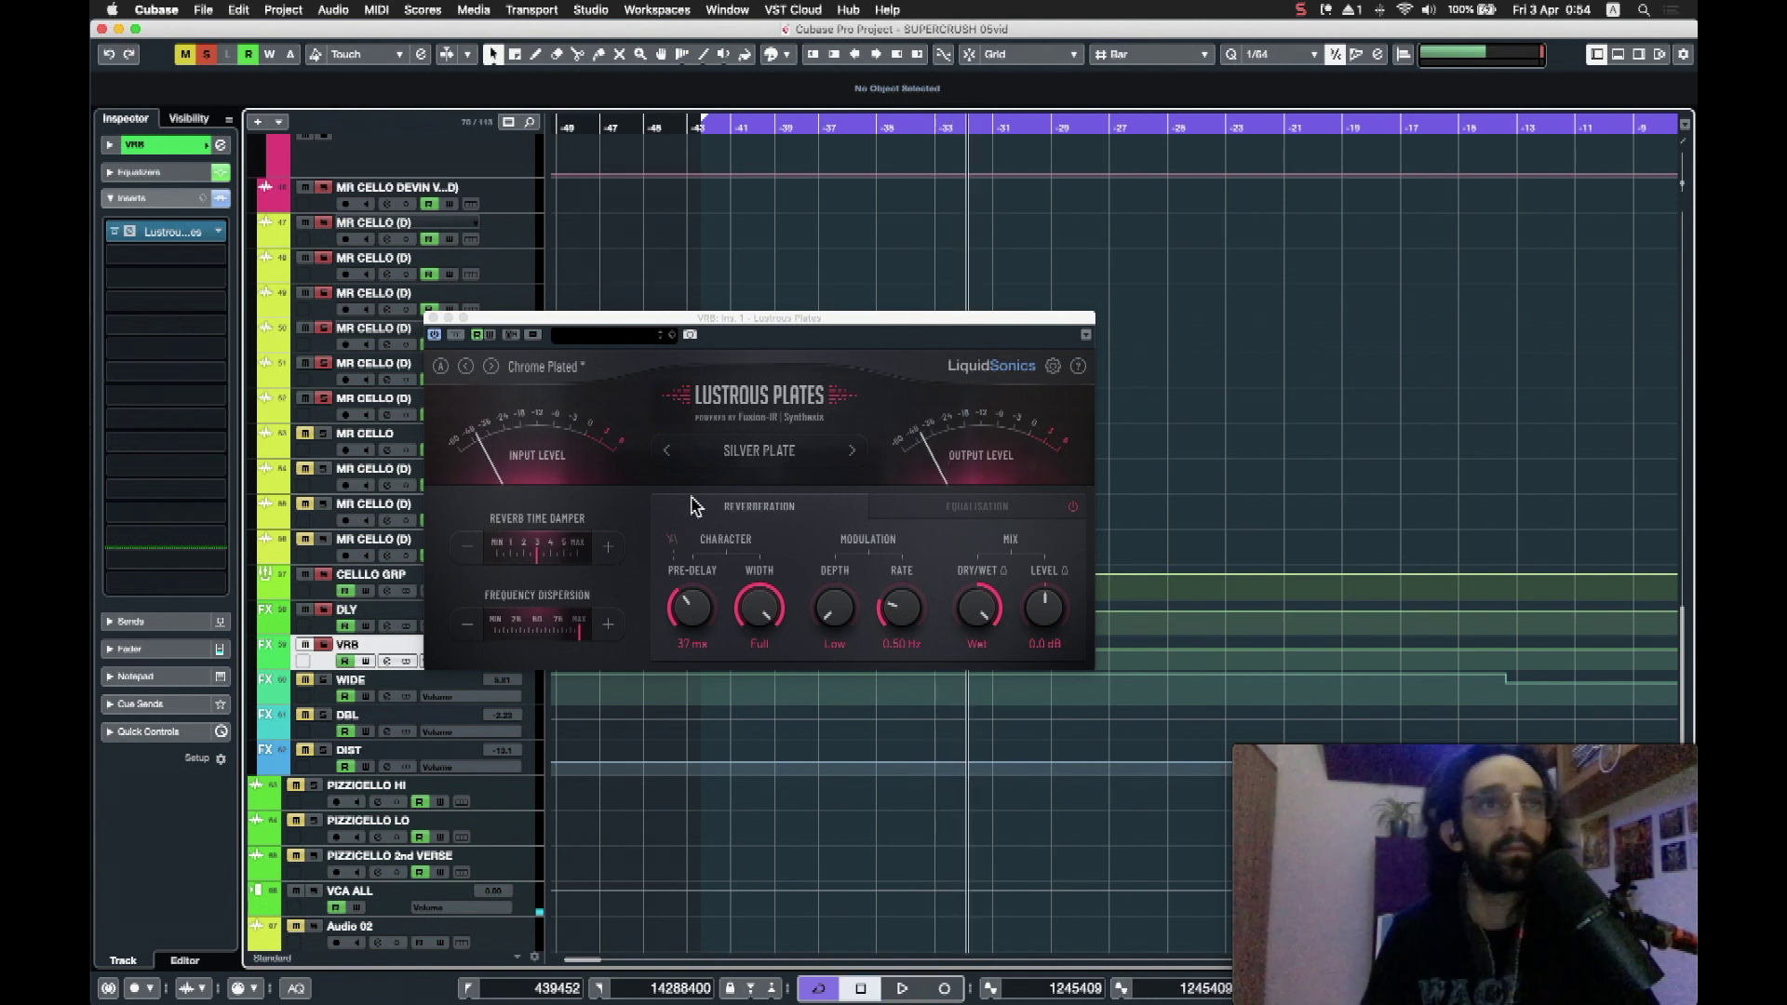
drag(491, 320, 779, 298)
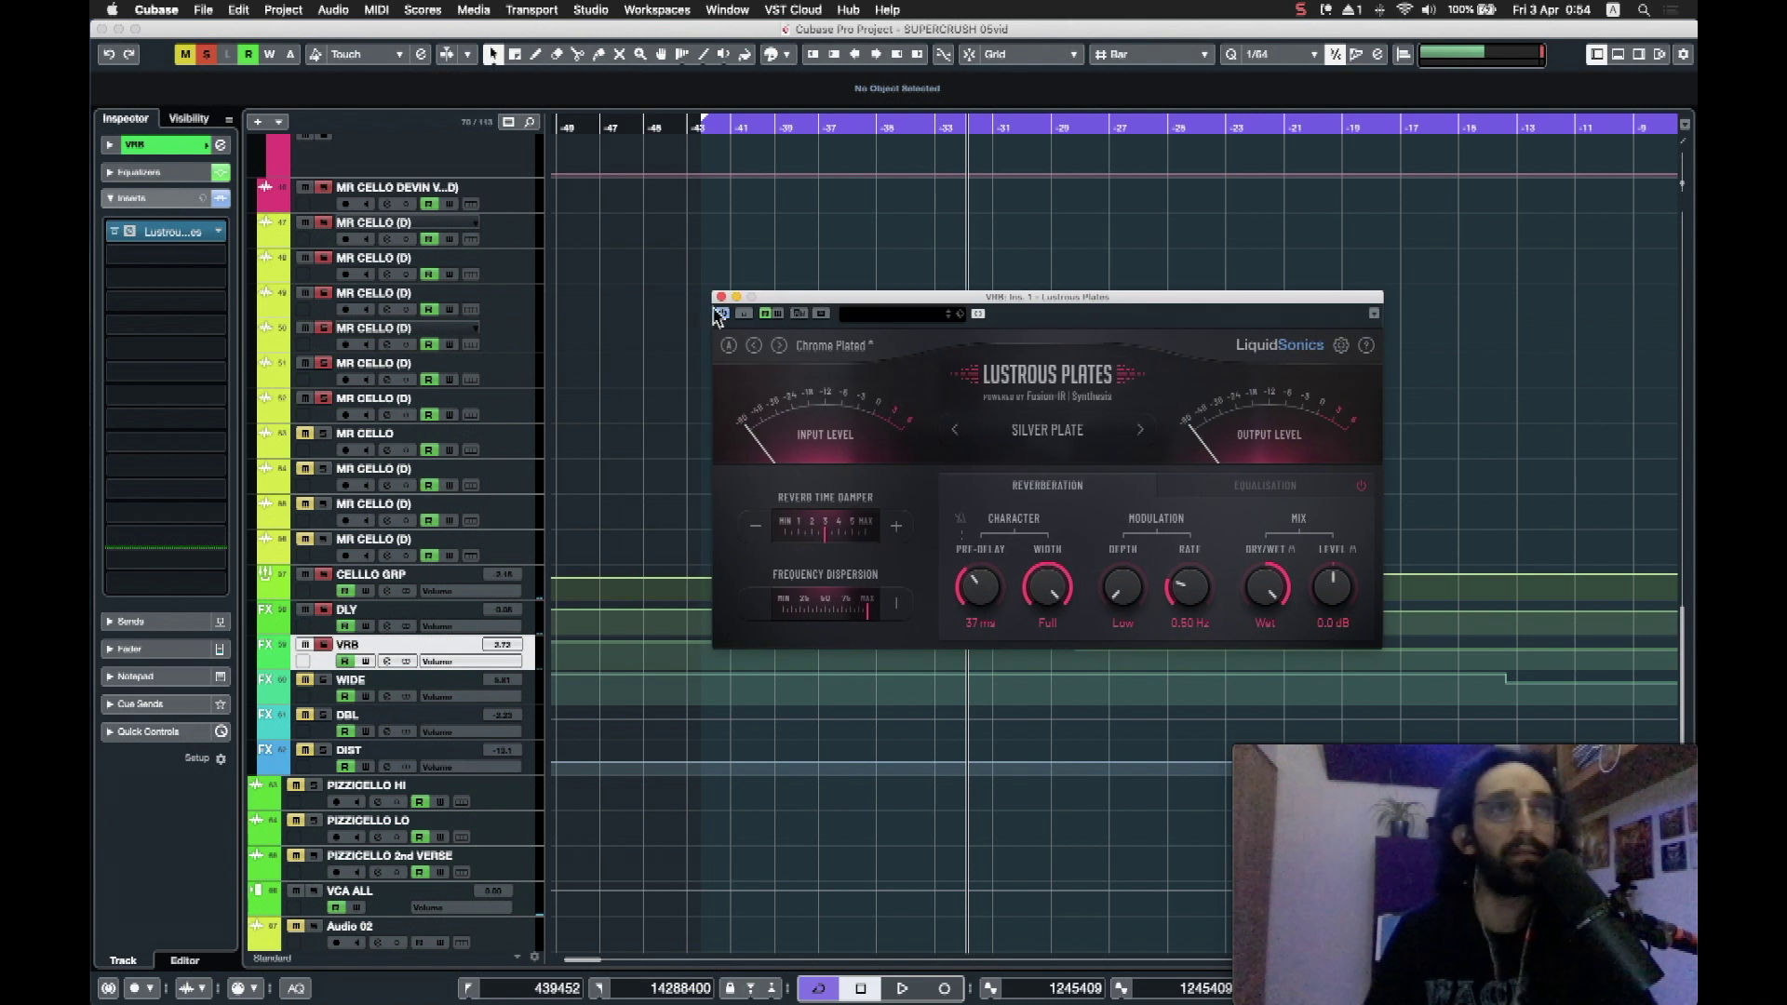
click(721, 298)
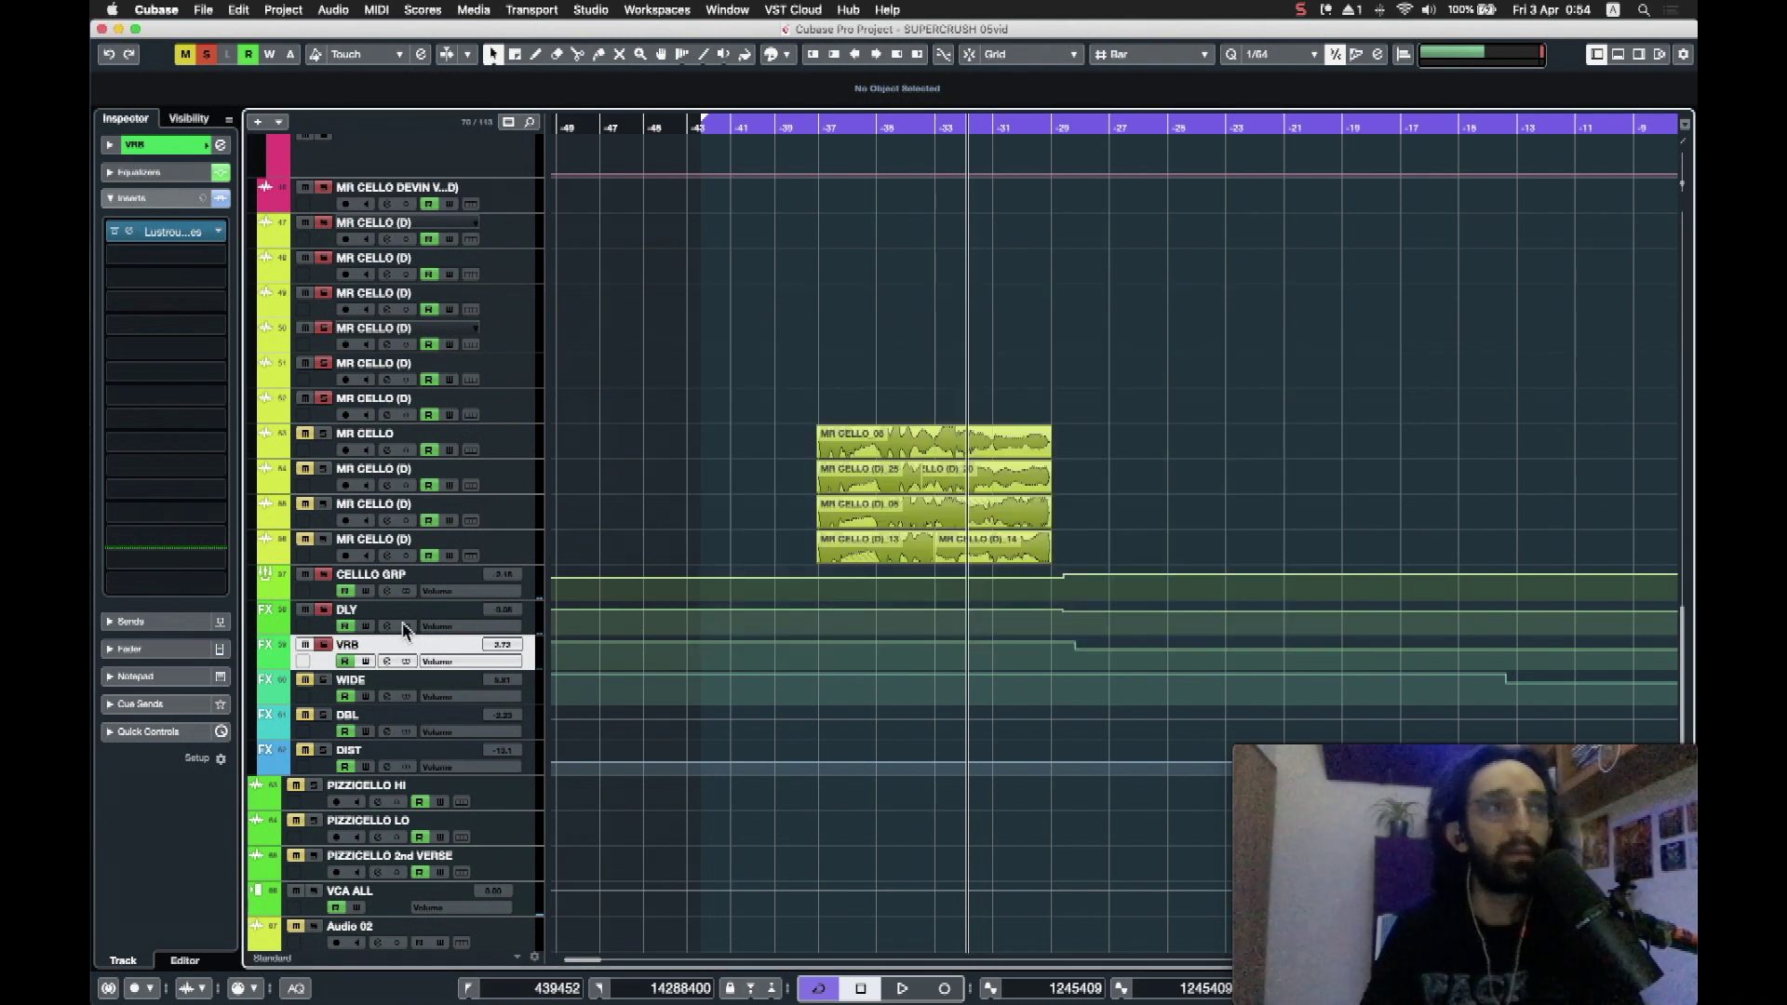
Step: Unmute the WIDE effects channel and open its fiedler audio stage insert
click(325, 700)
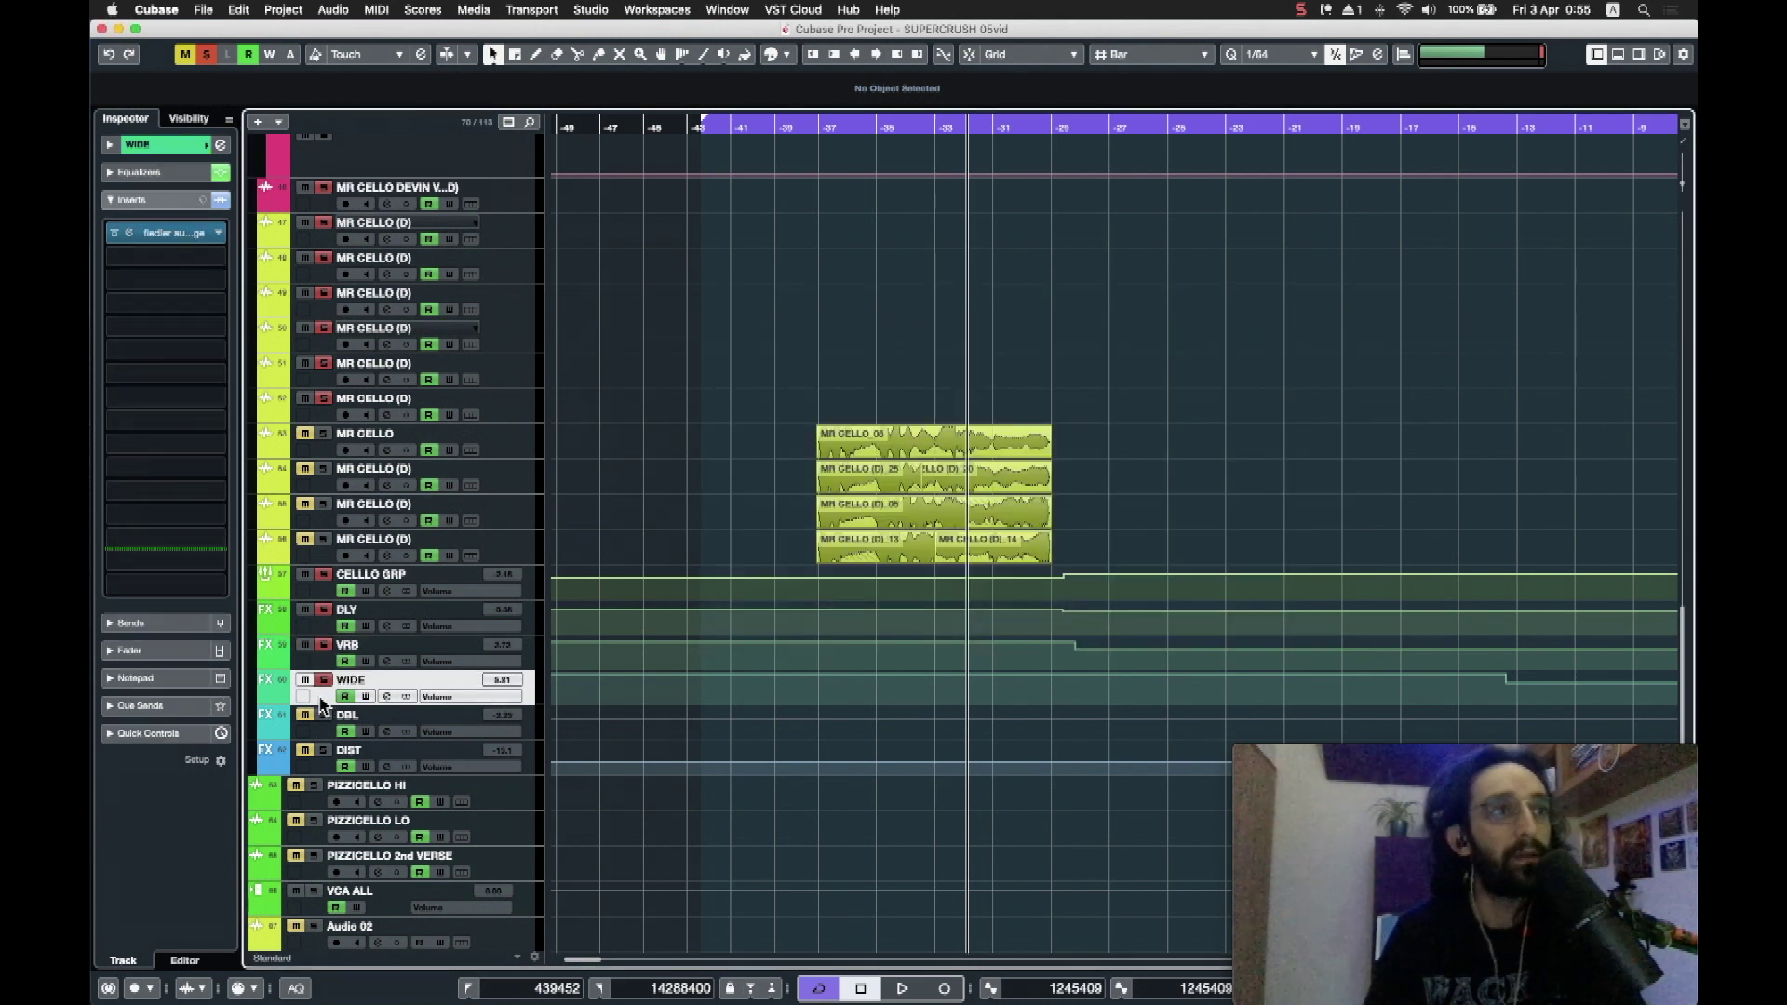
double_click(126, 240)
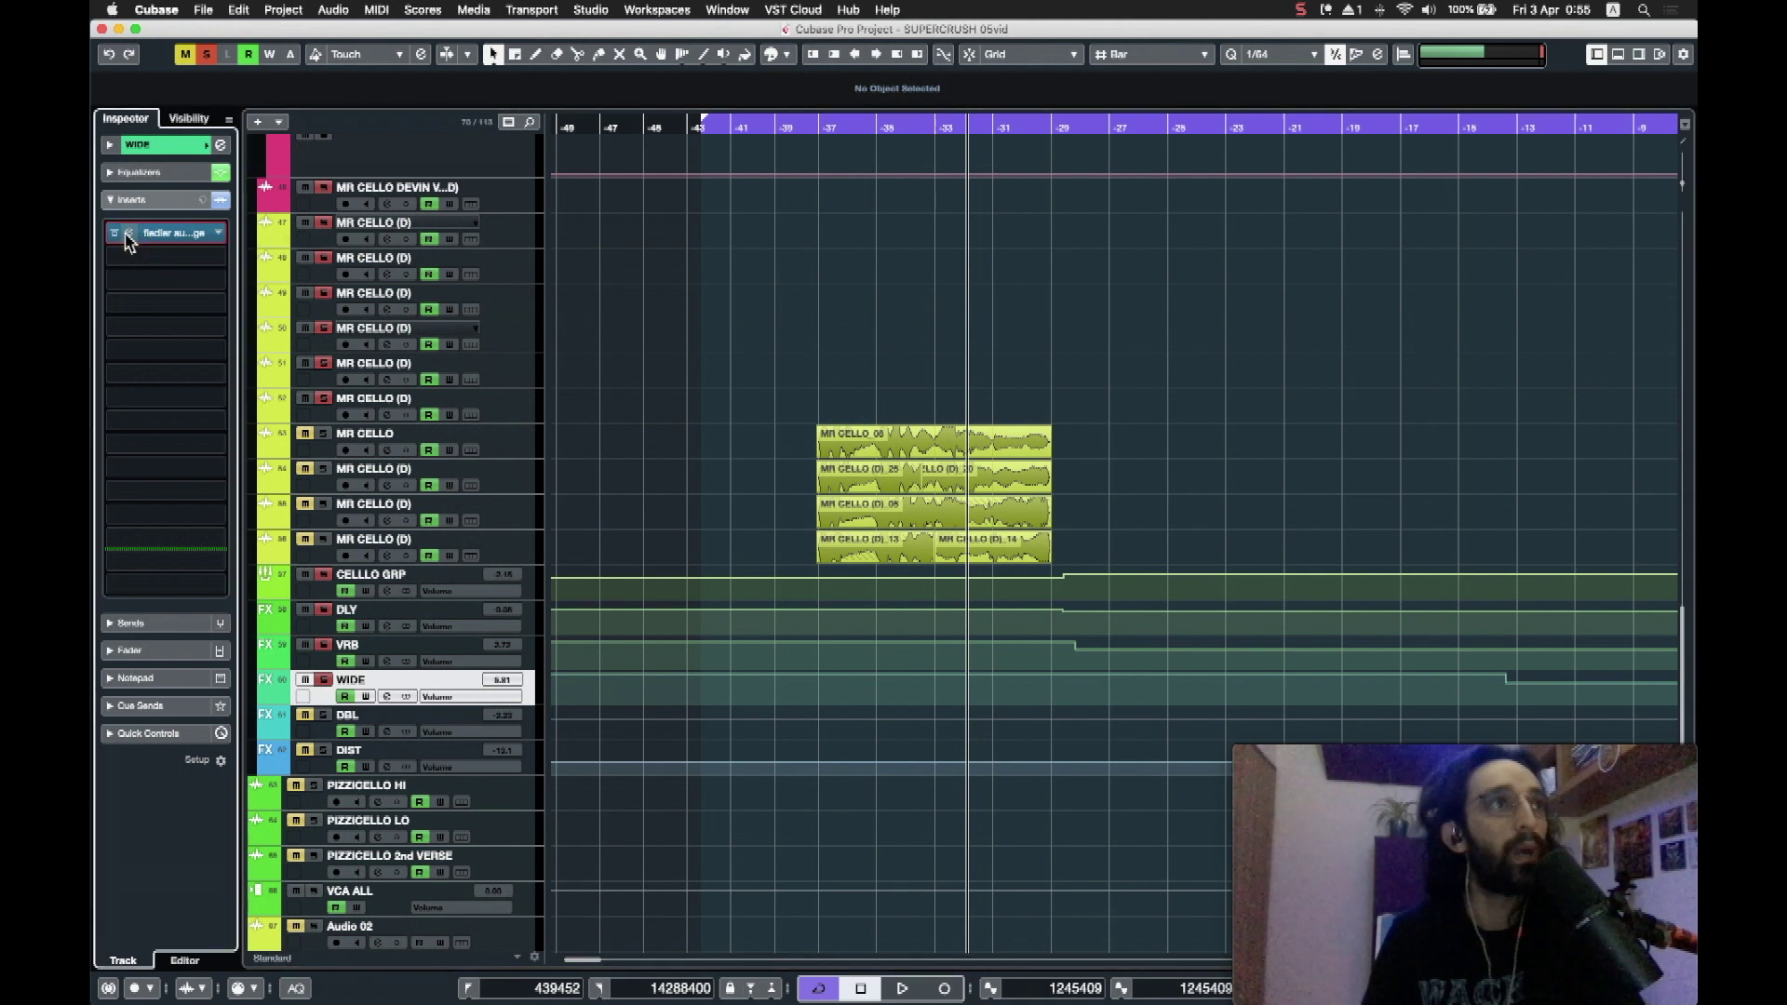
click(328, 654)
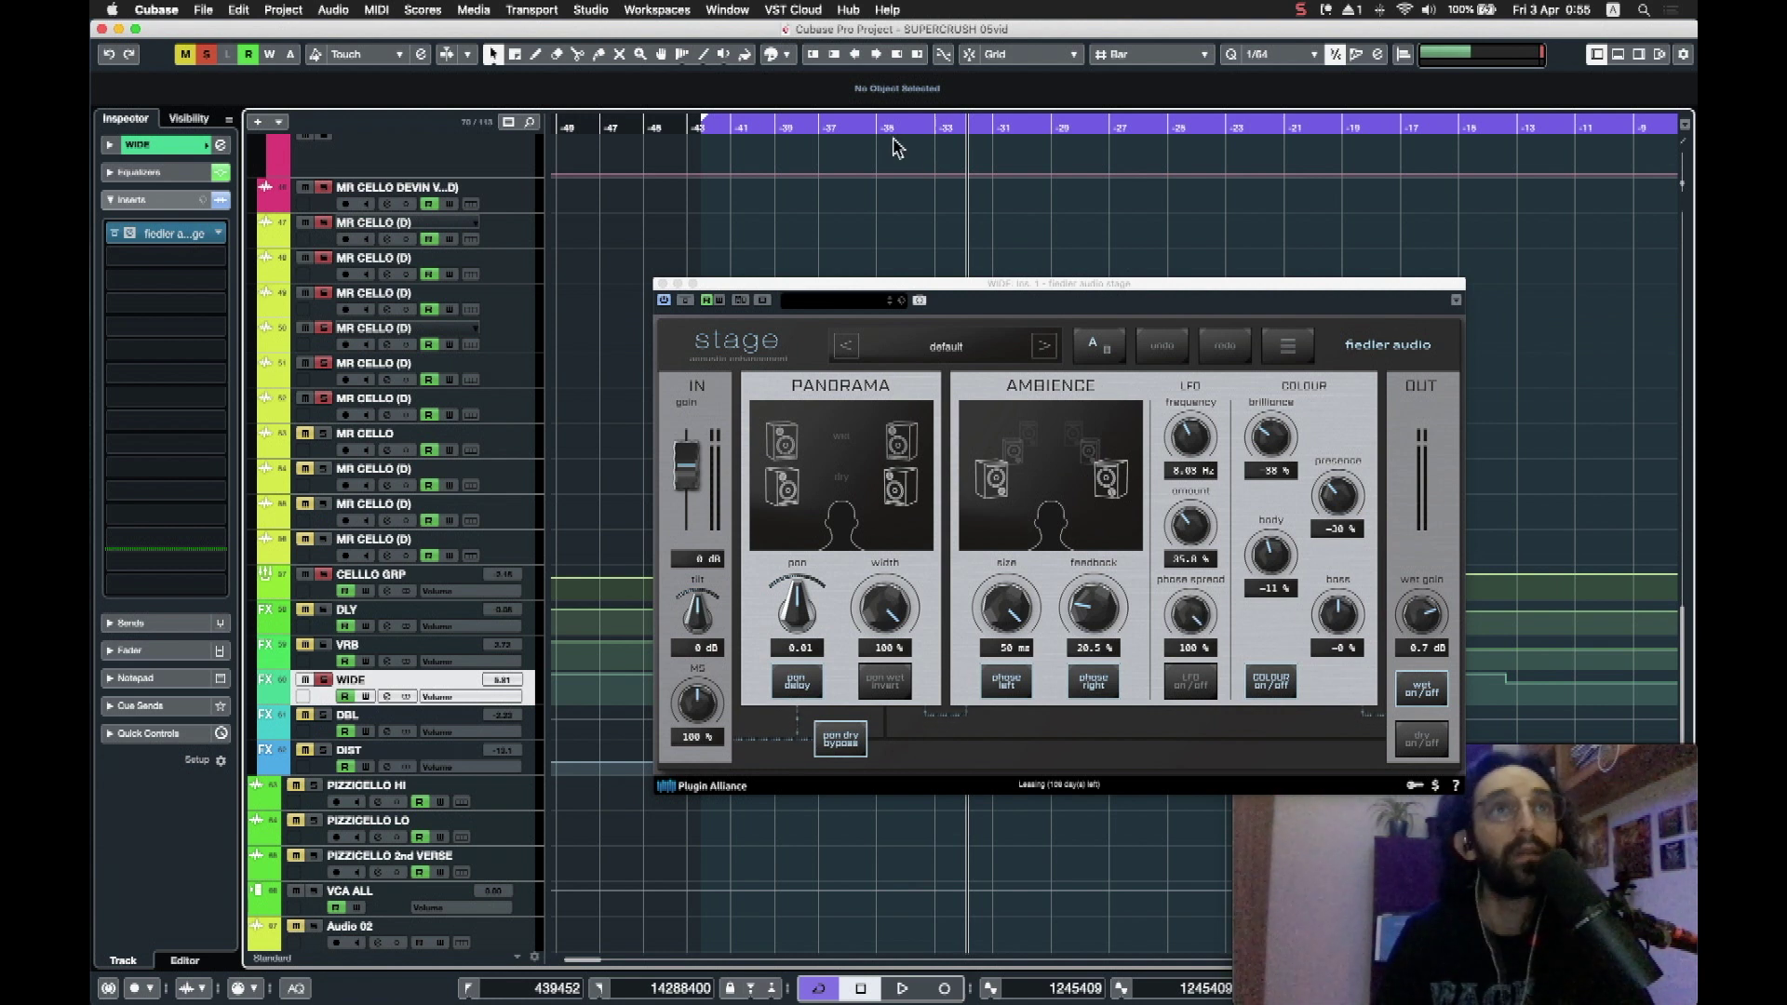
Step: Audition the cellos from around bar -35 with WIDE muted and unmuted, and close the stage plug-in
click(886, 128)
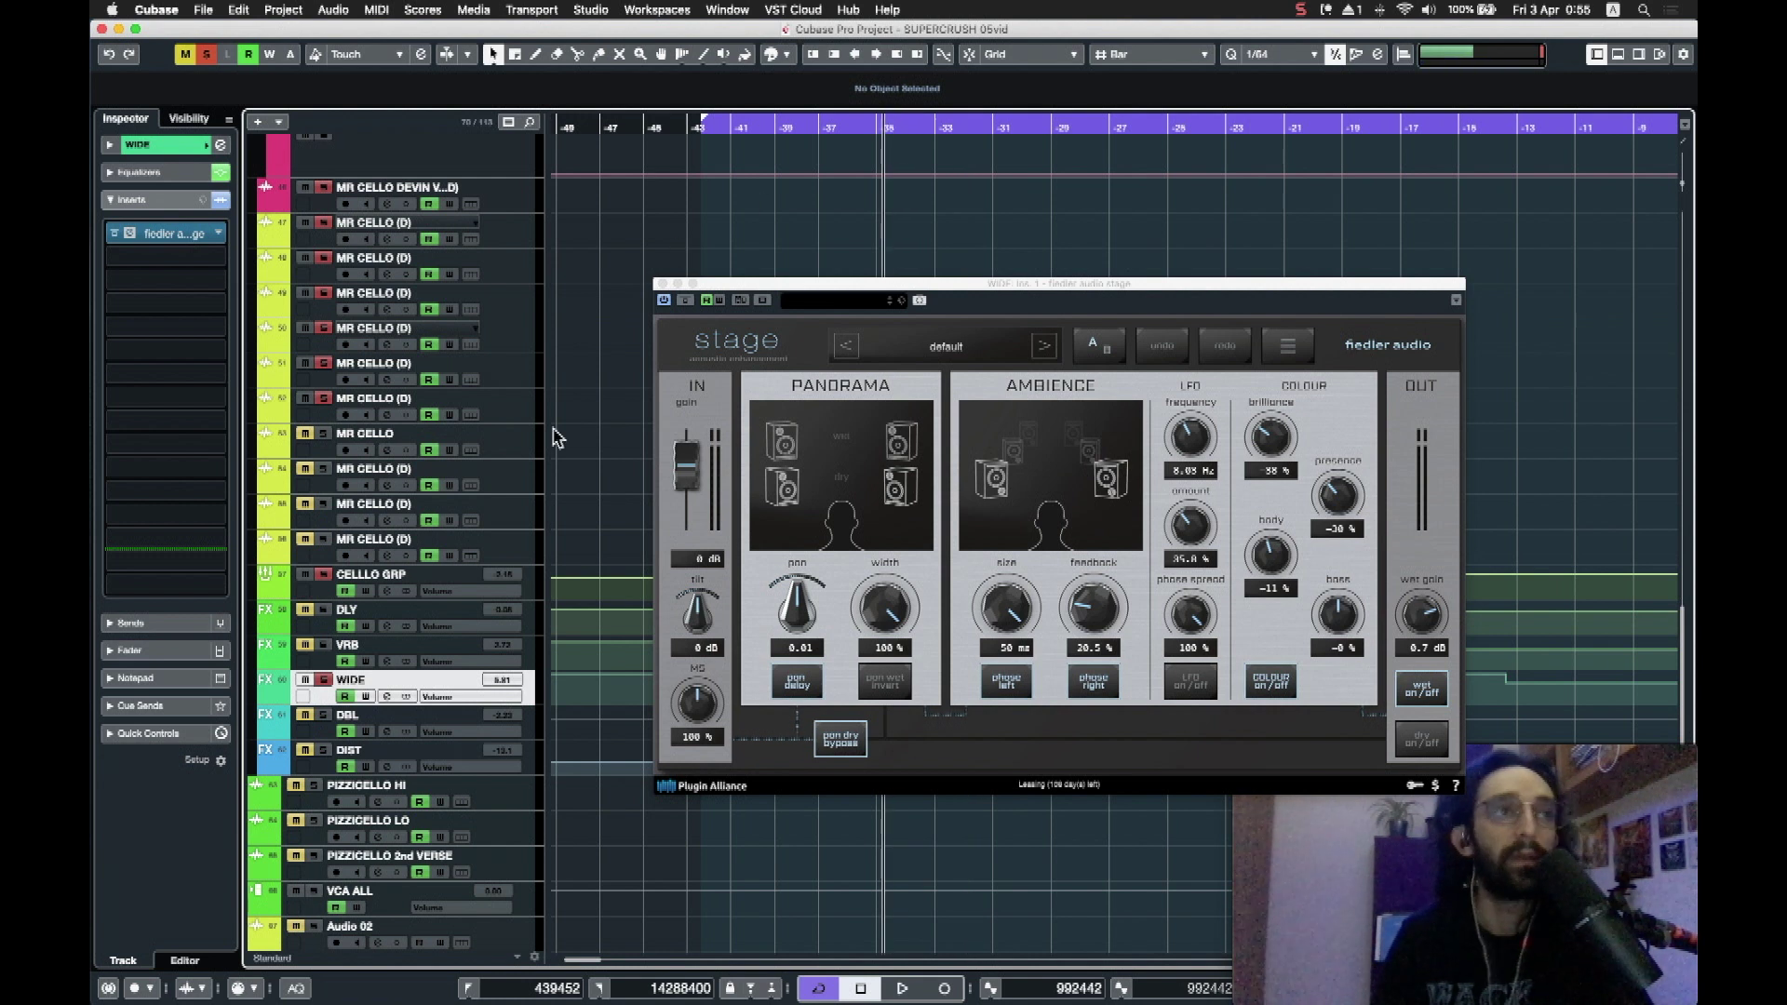
click(305, 683)
click(305, 683)
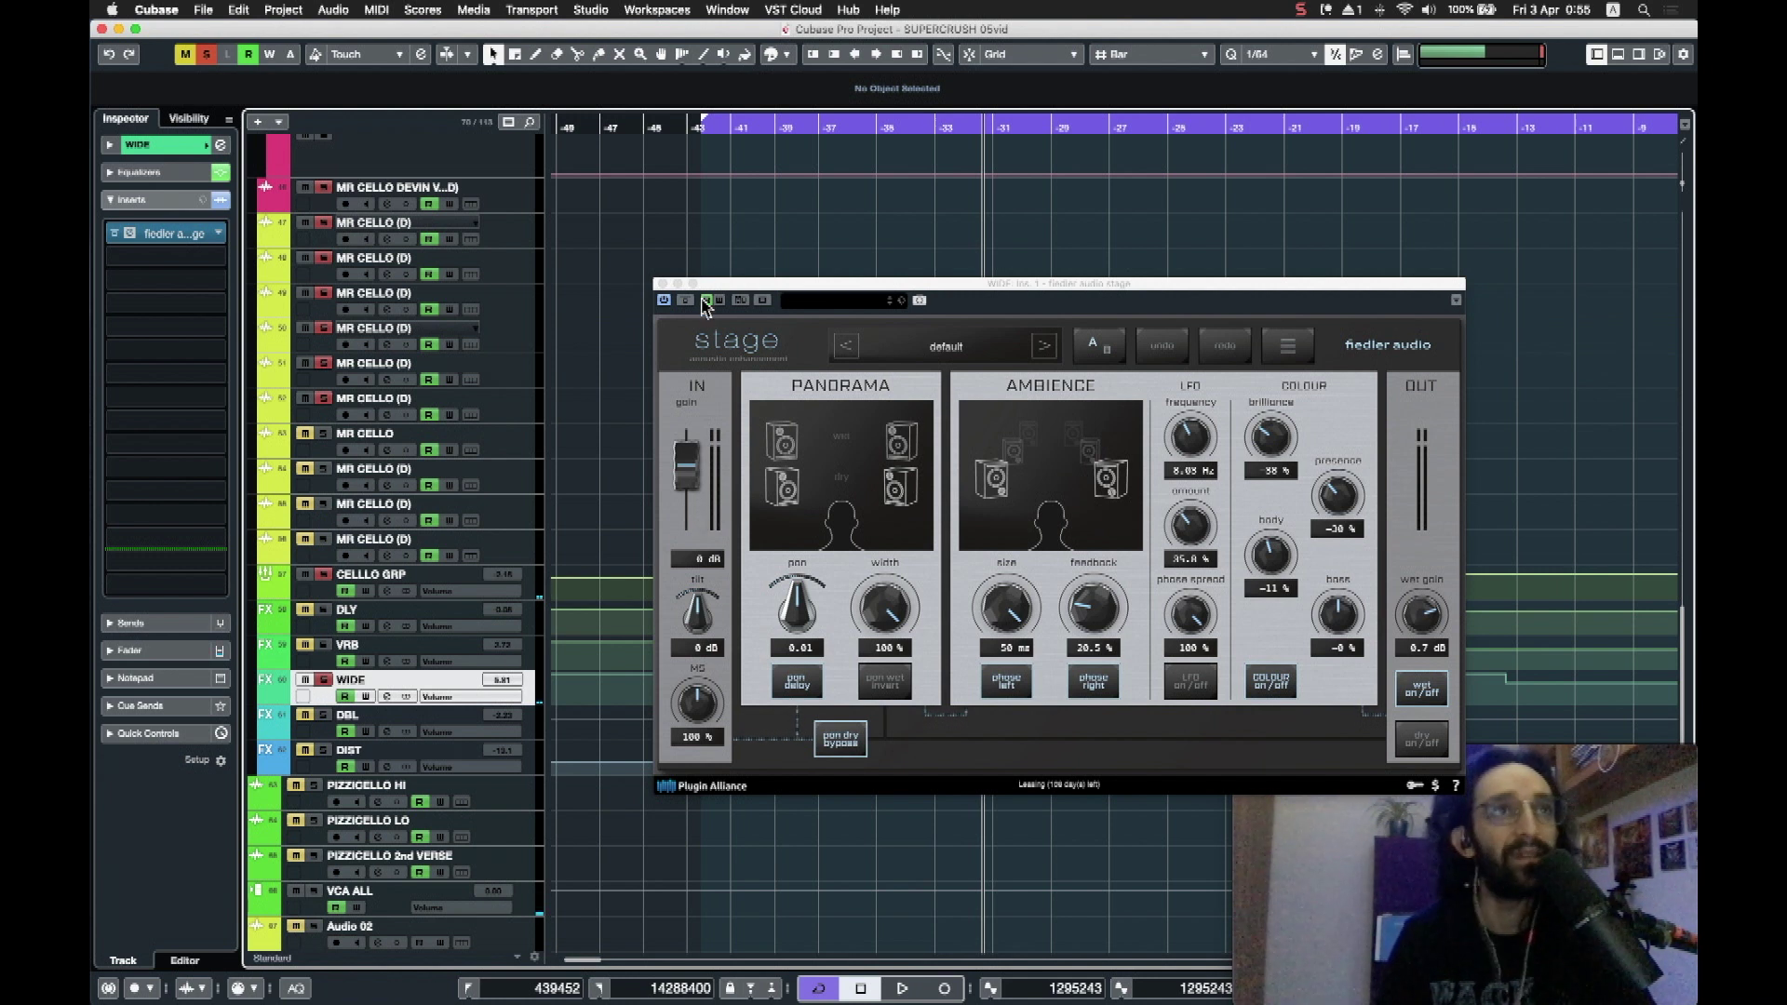
drag(735, 288, 789, 272)
click(717, 268)
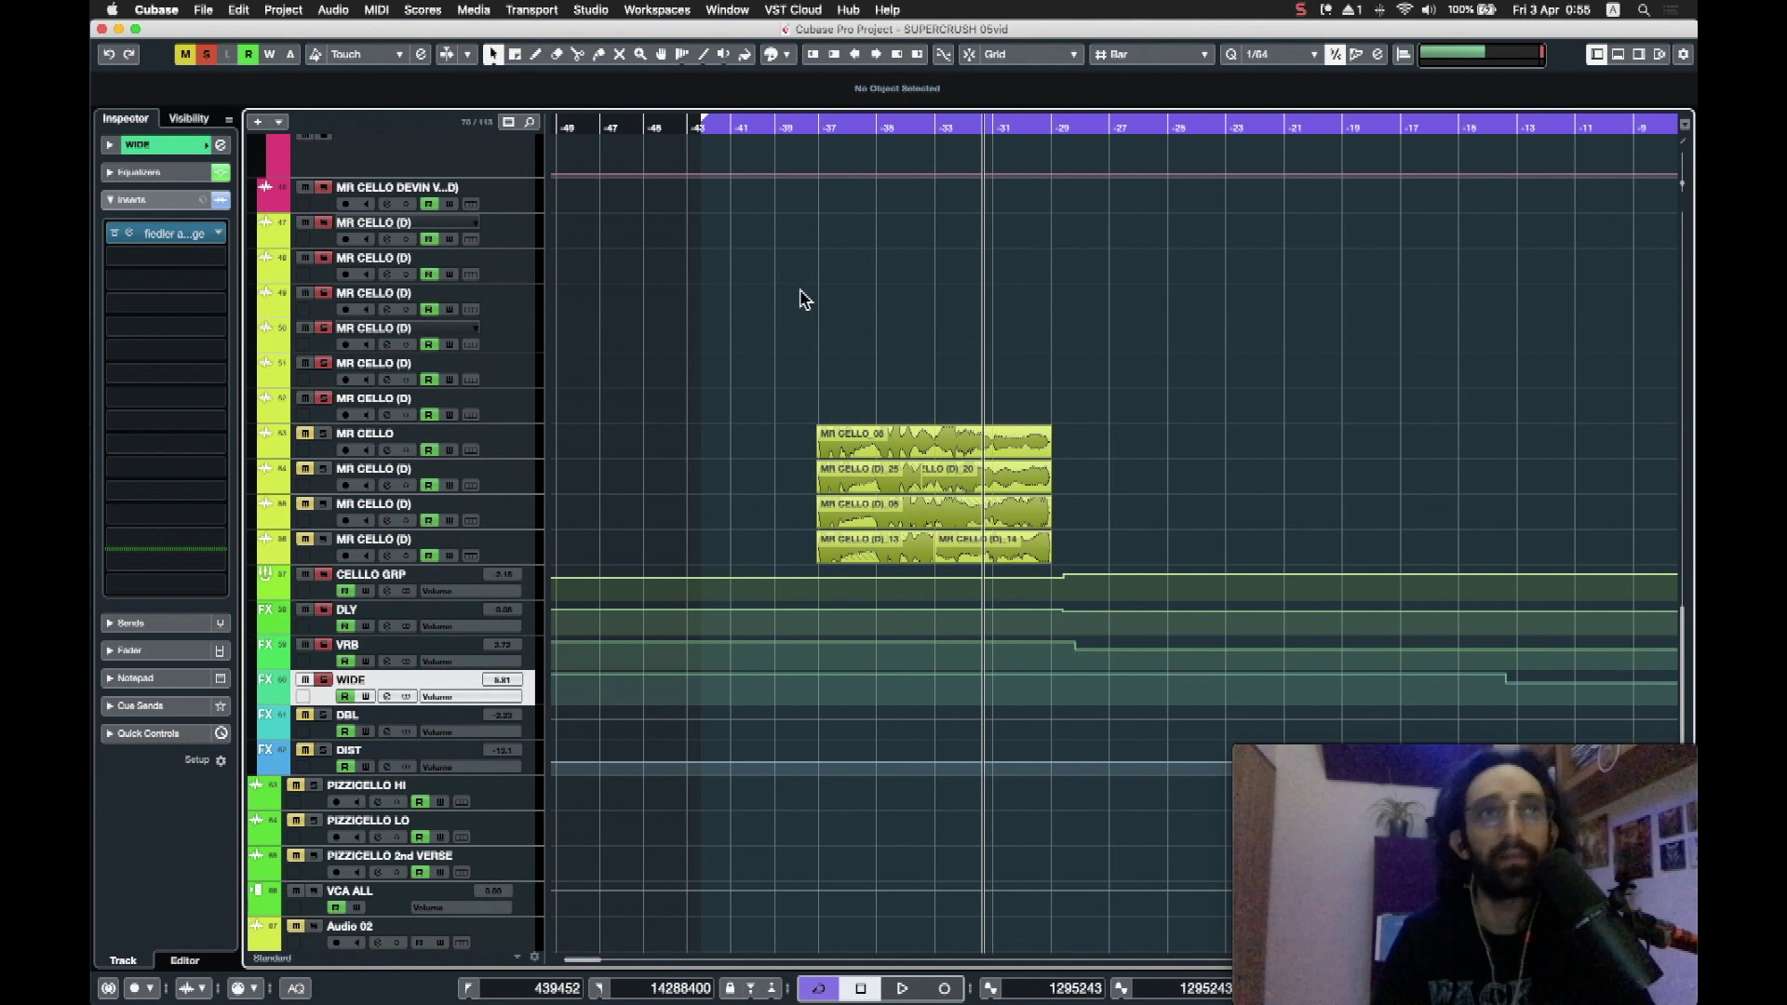
Step: Replay the cellos from bar -37, comparing the sound with the WIDE channel muted and unmuted
click(813, 124)
key(space)
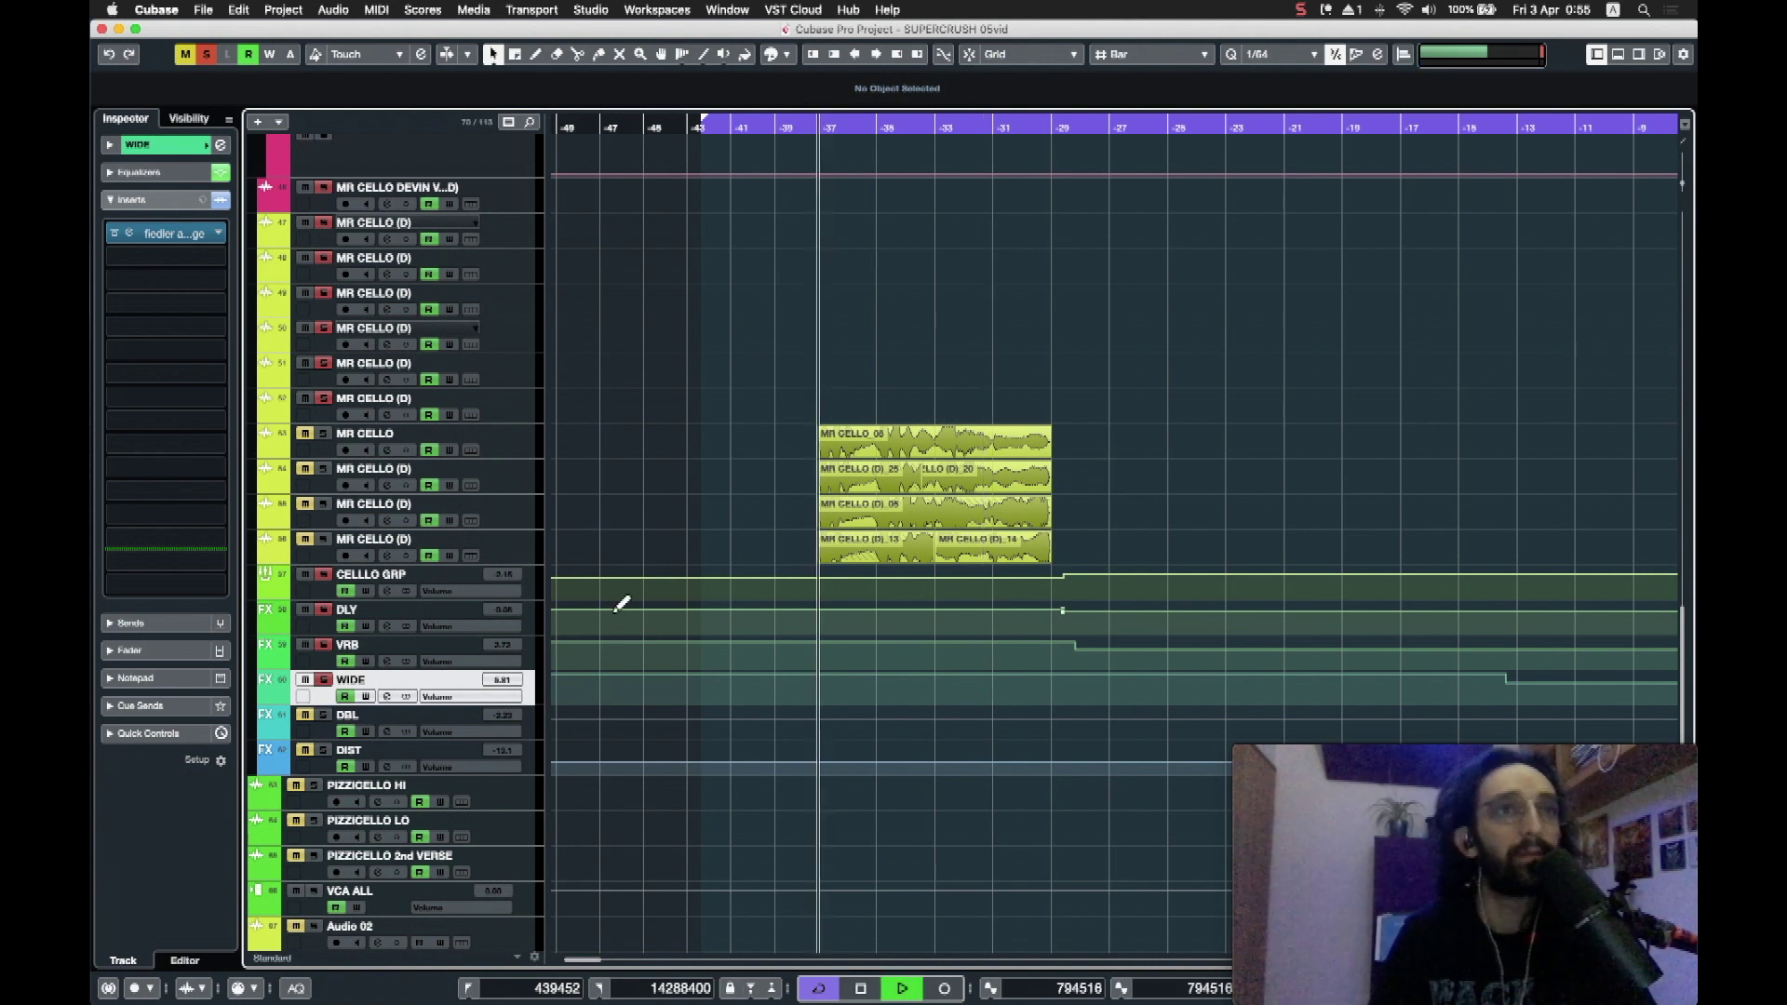
click(303, 683)
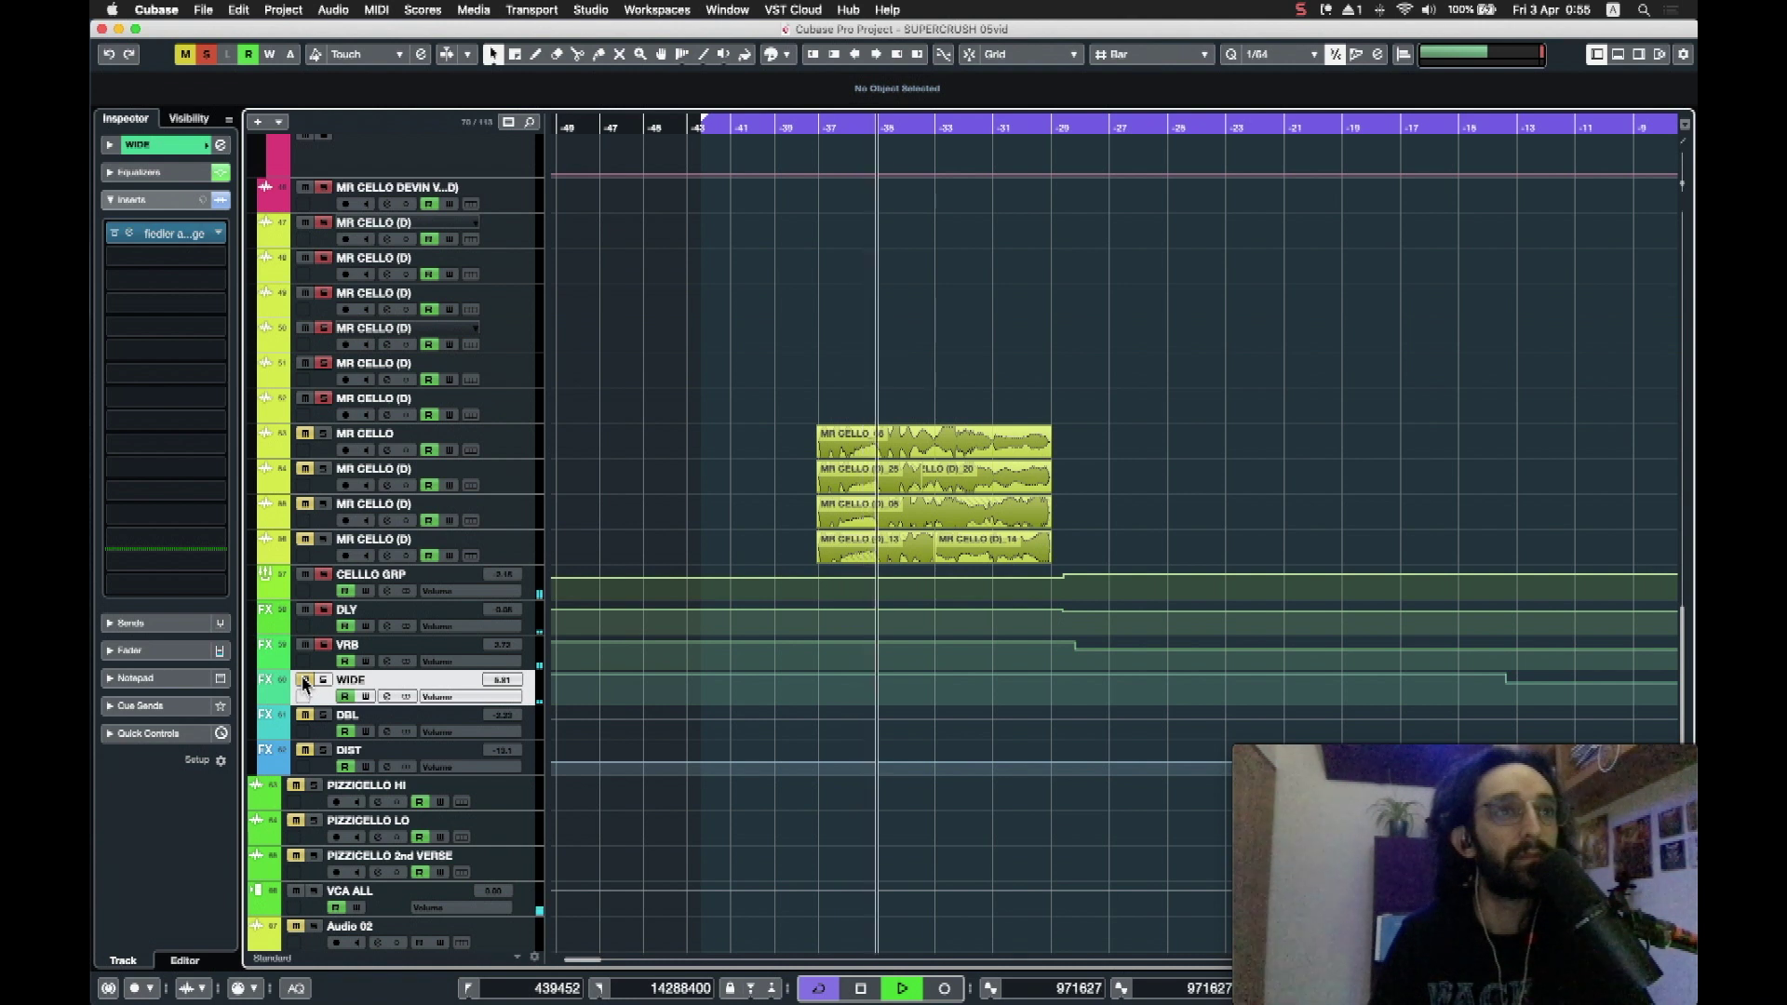
click(304, 683)
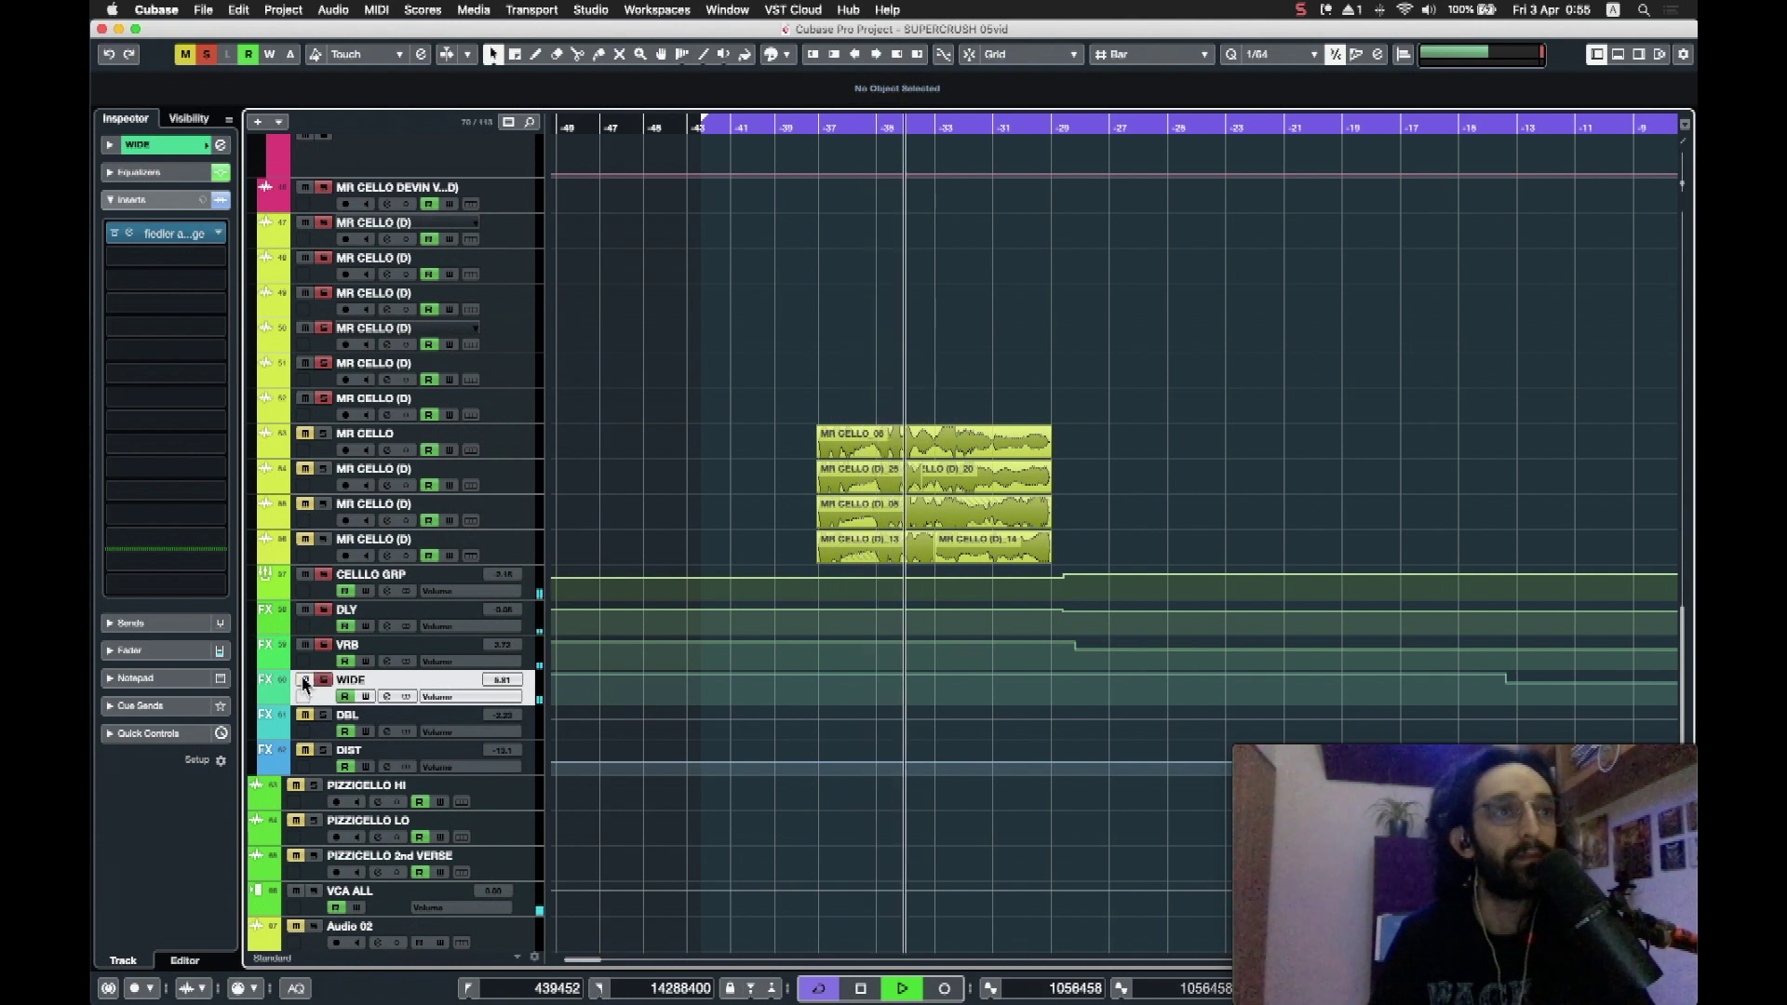
key(space)
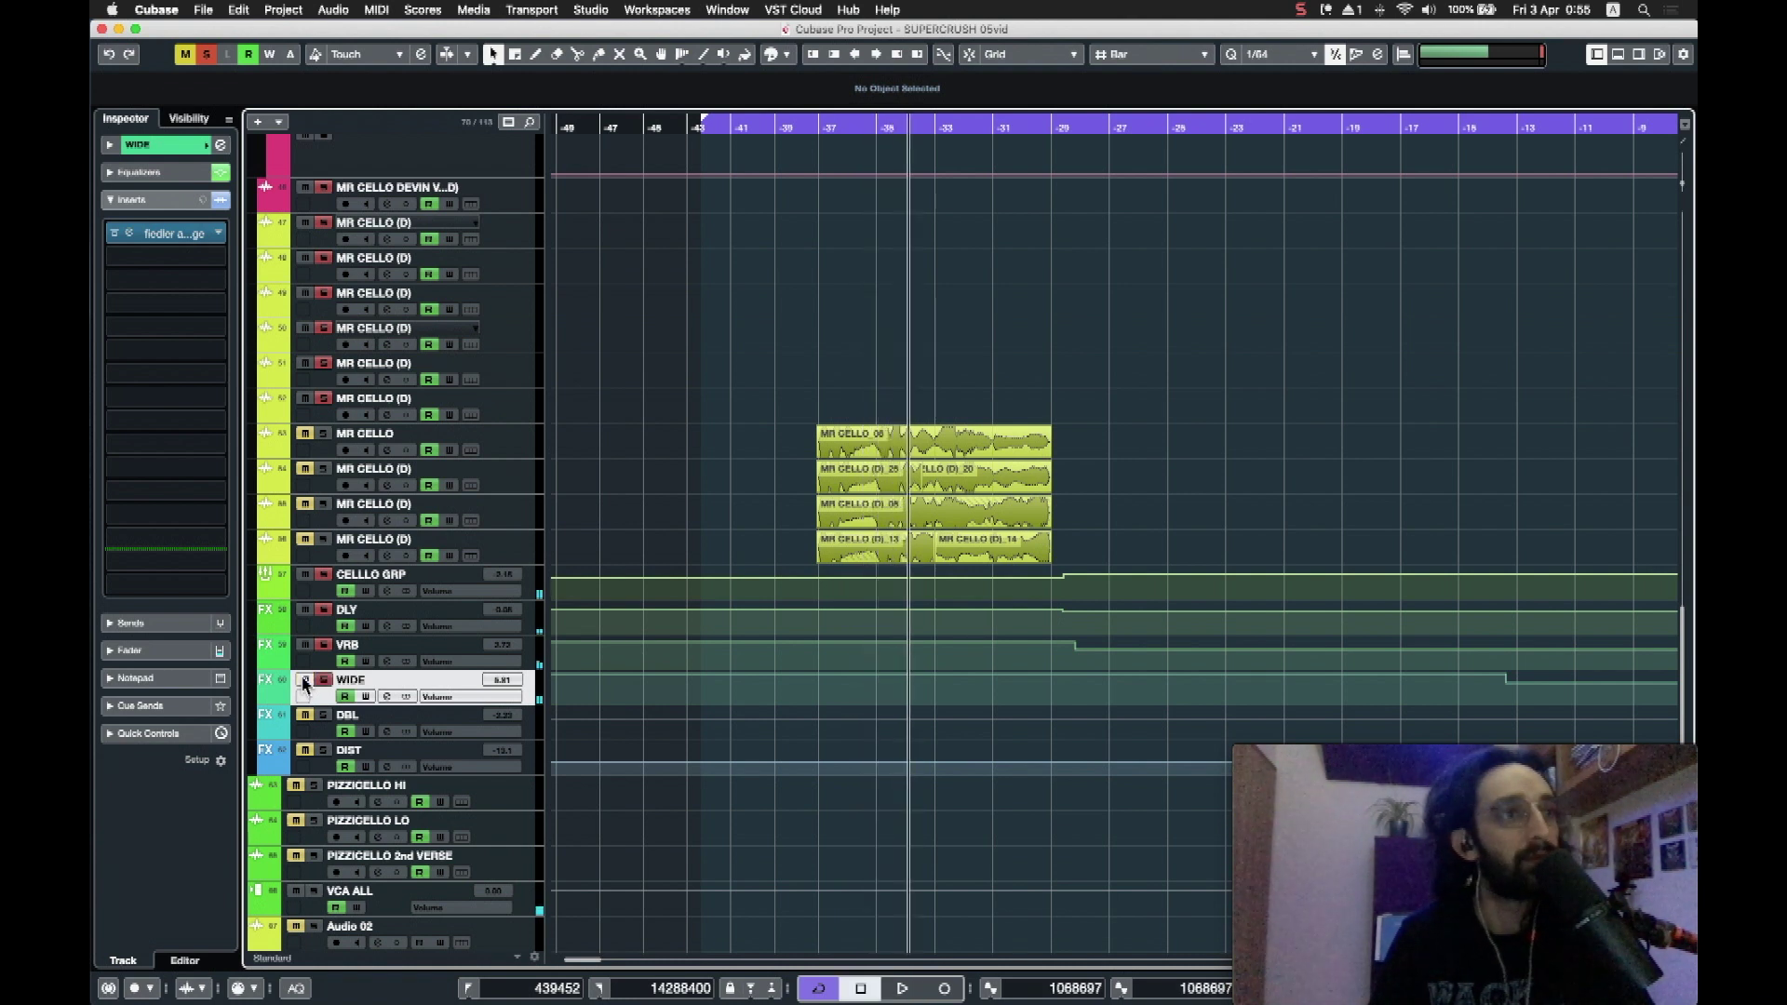
Step: Unmute the DBL channel, open its ADA STD-1 Stereo Tapped Delay insert, and set the playhead just before bar -37
click(325, 737)
click(129, 232)
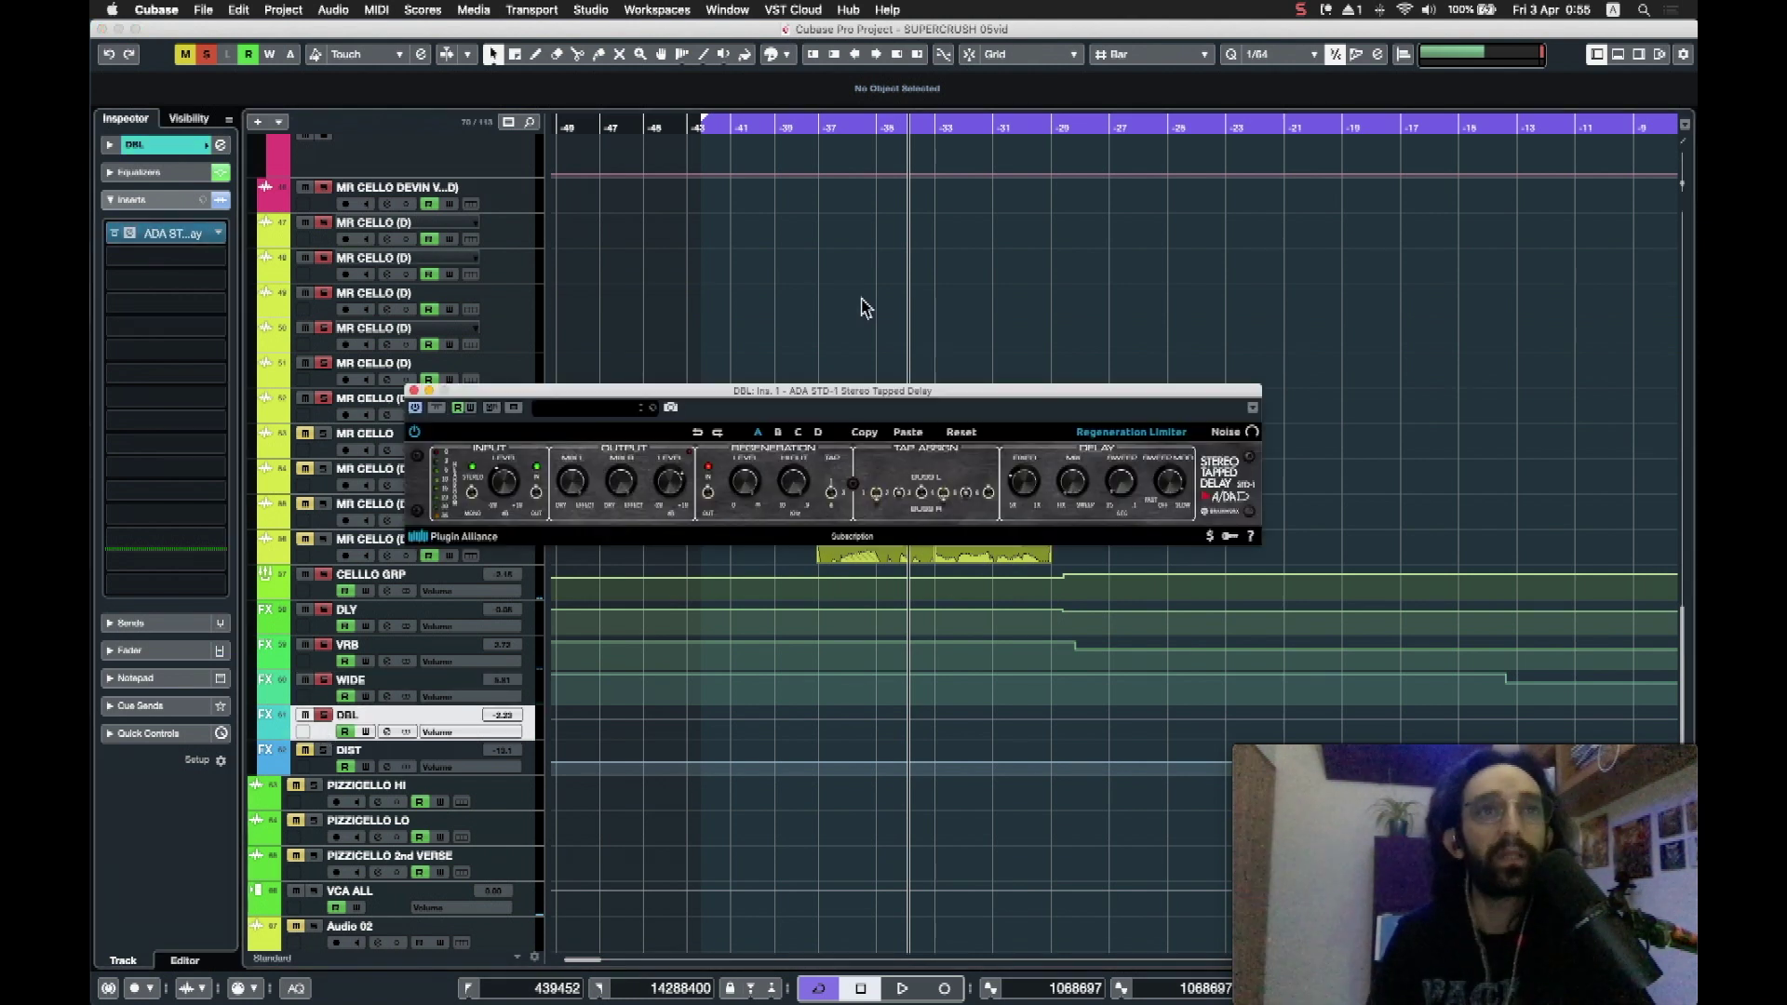
drag(817, 129, 806, 137)
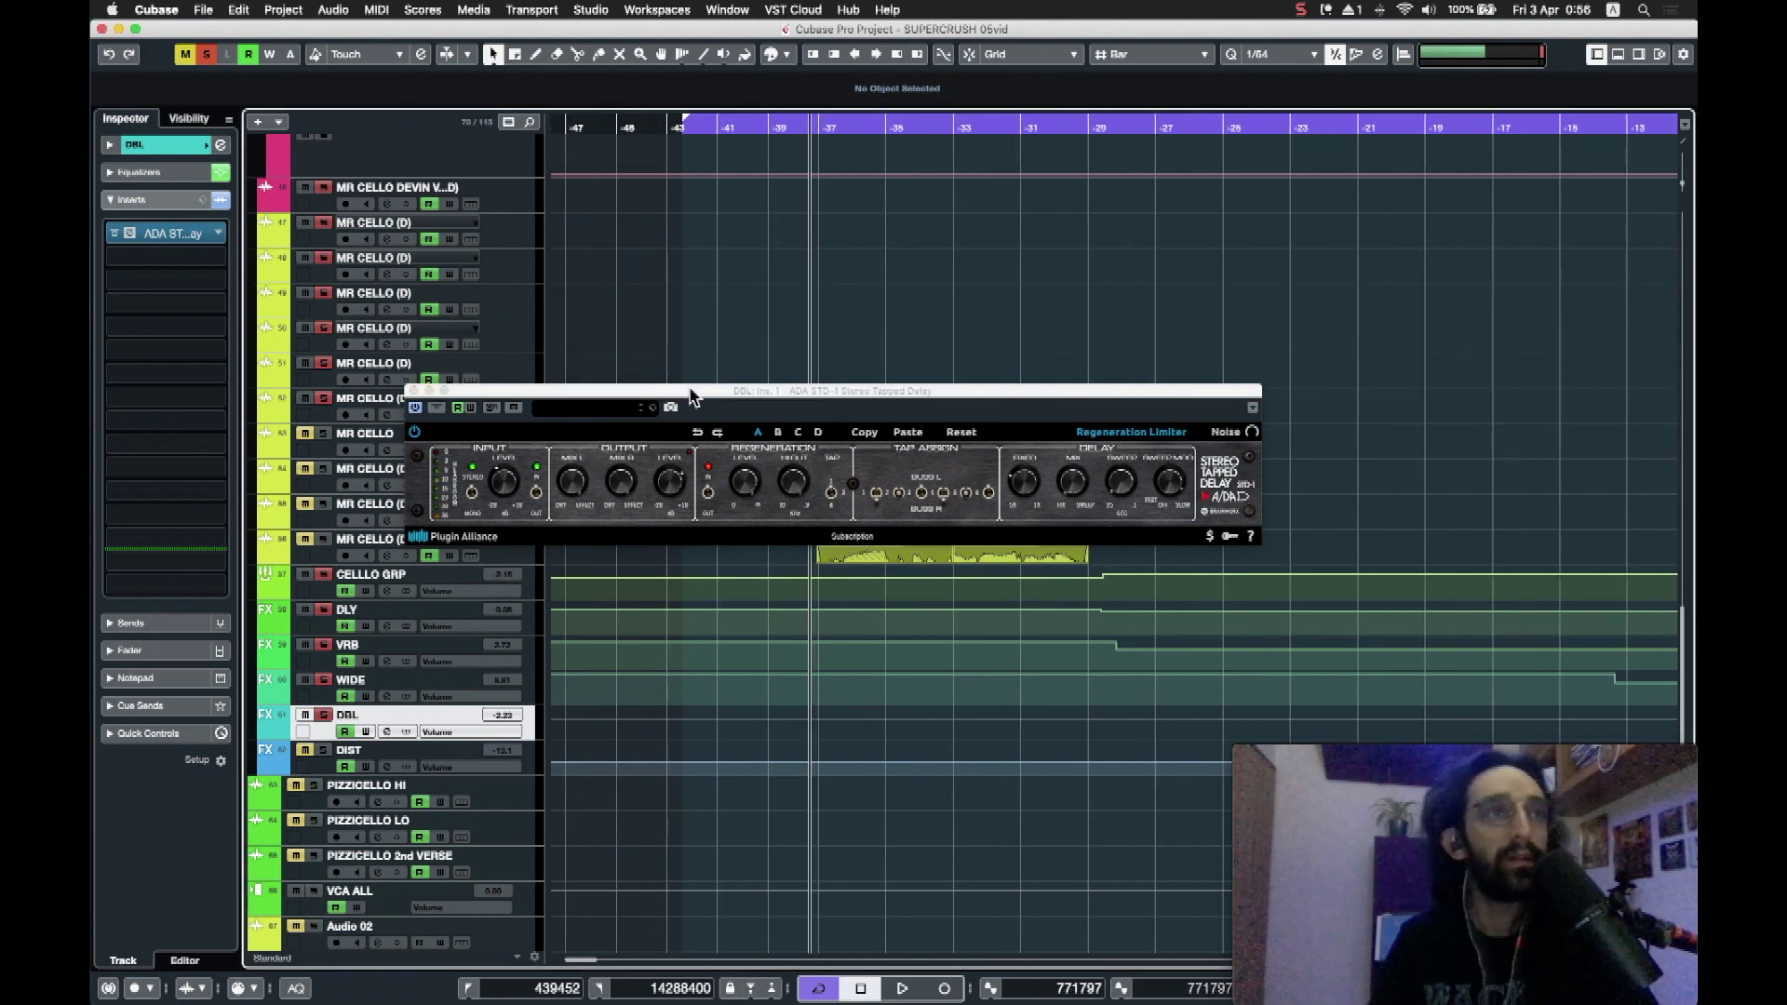
drag(584, 385, 686, 393)
Step: Play the cellos with WIDE, VRB and DLY muted, and toggle the DBL mute to compare the doubling effect
key(space)
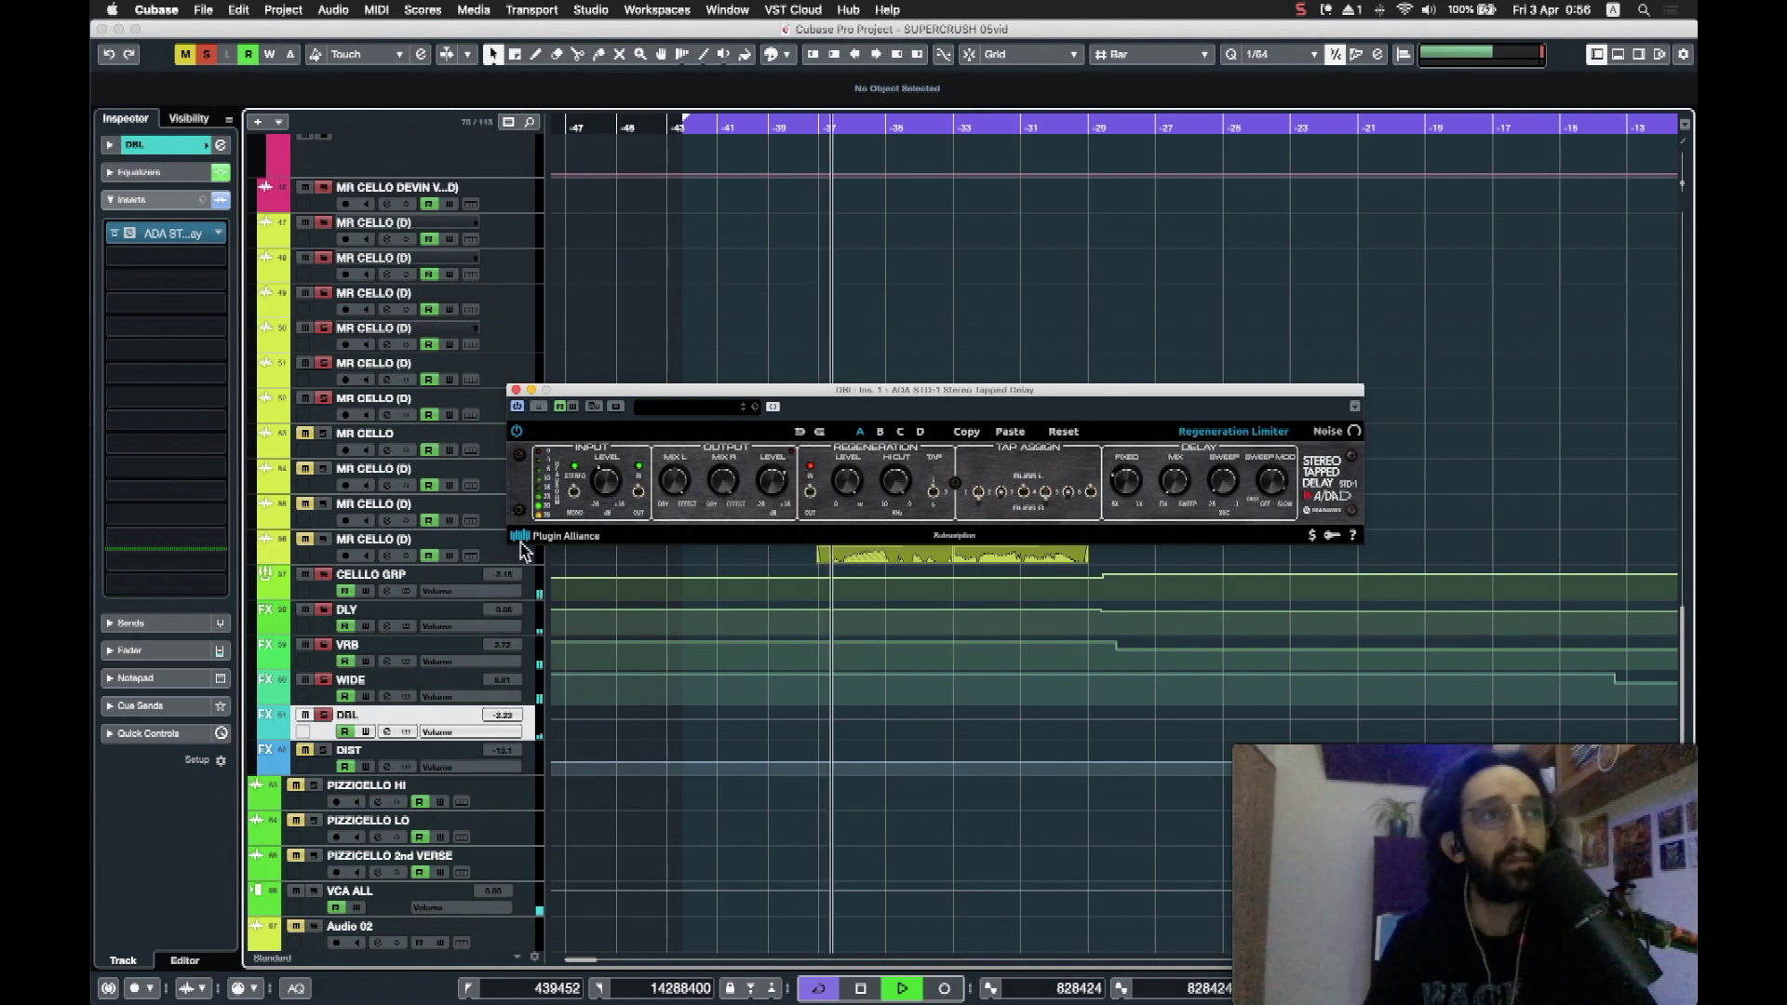
click(304, 680)
click(305, 644)
click(304, 609)
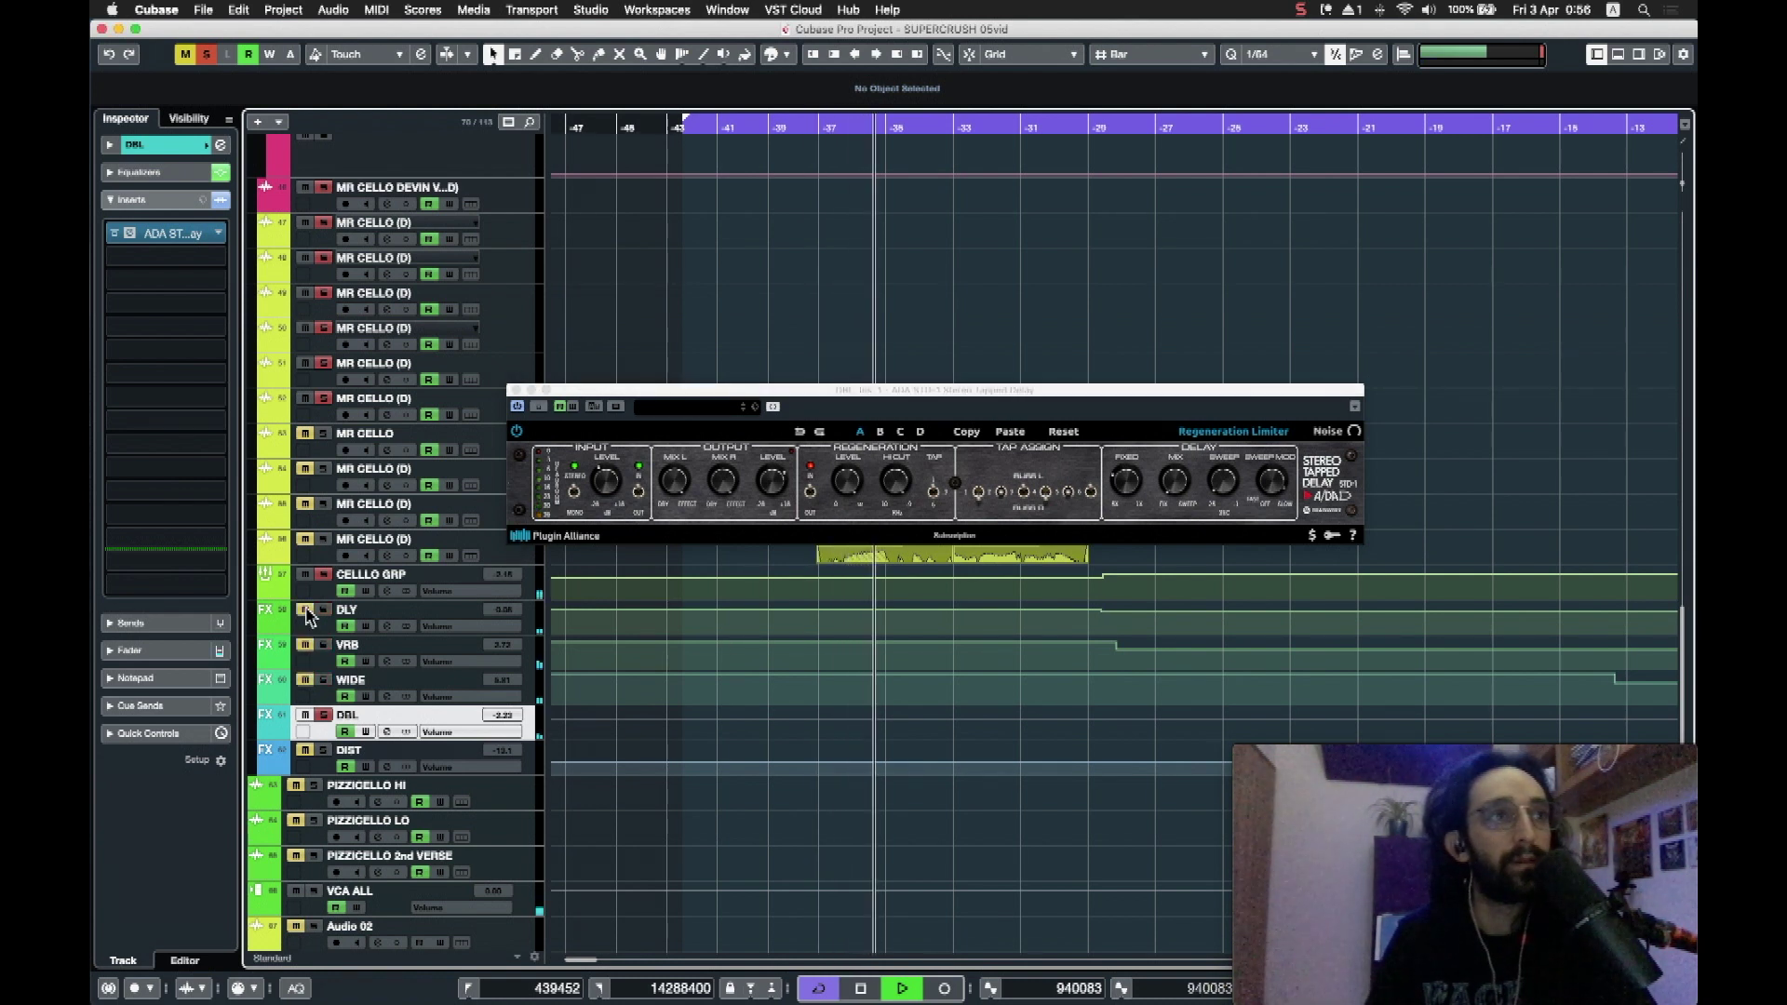
click(305, 715)
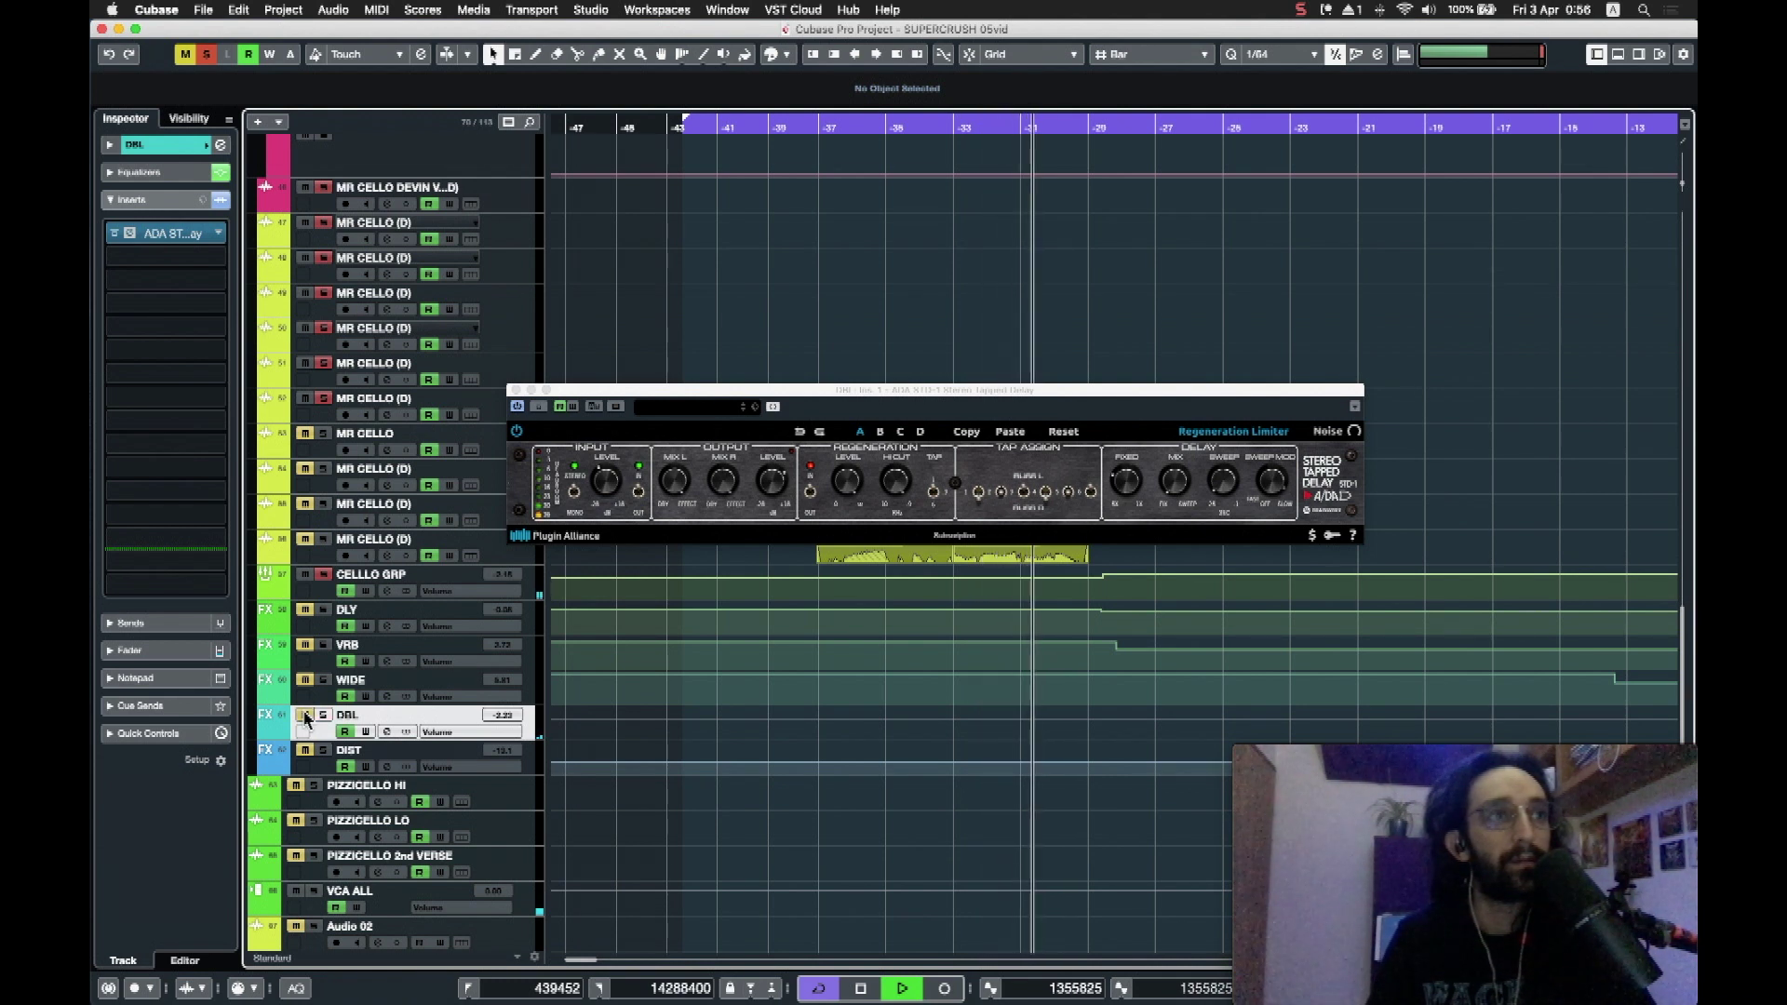
key(space)
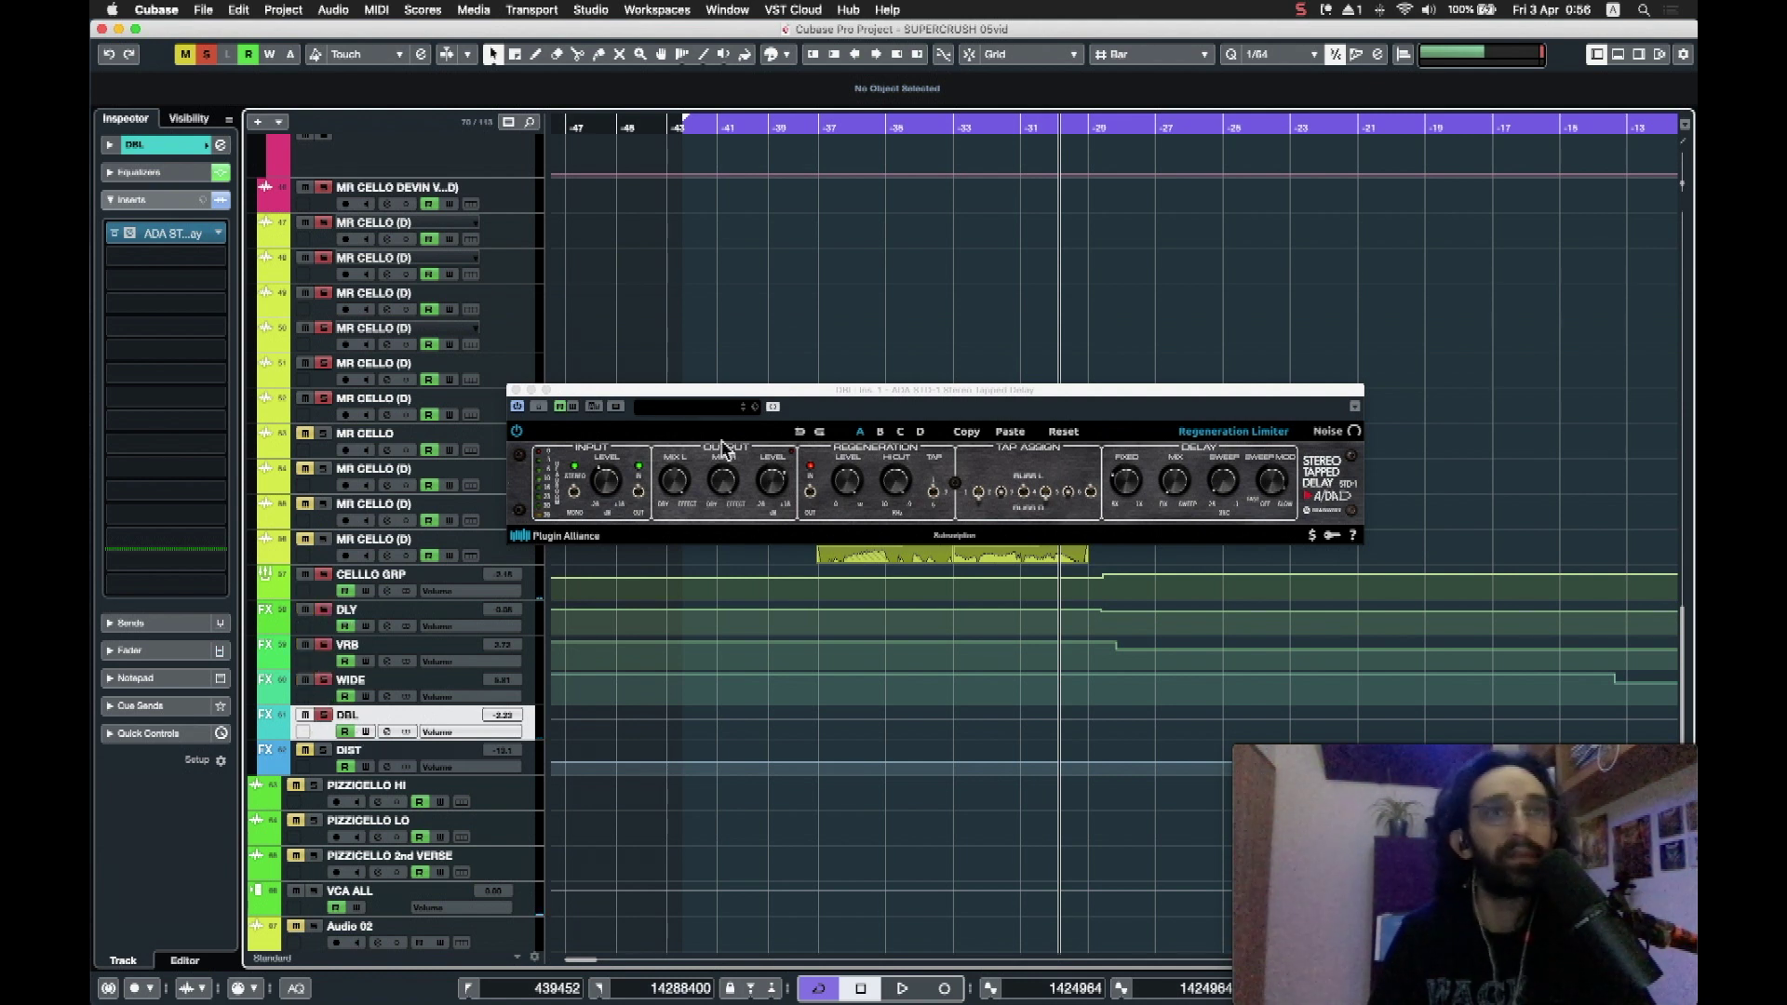
Step: Replay the cellos from bar -37 with the DIST channel unmuted, stop playback, and close the DBL channel's delay plug-in
click(814, 128)
key(space)
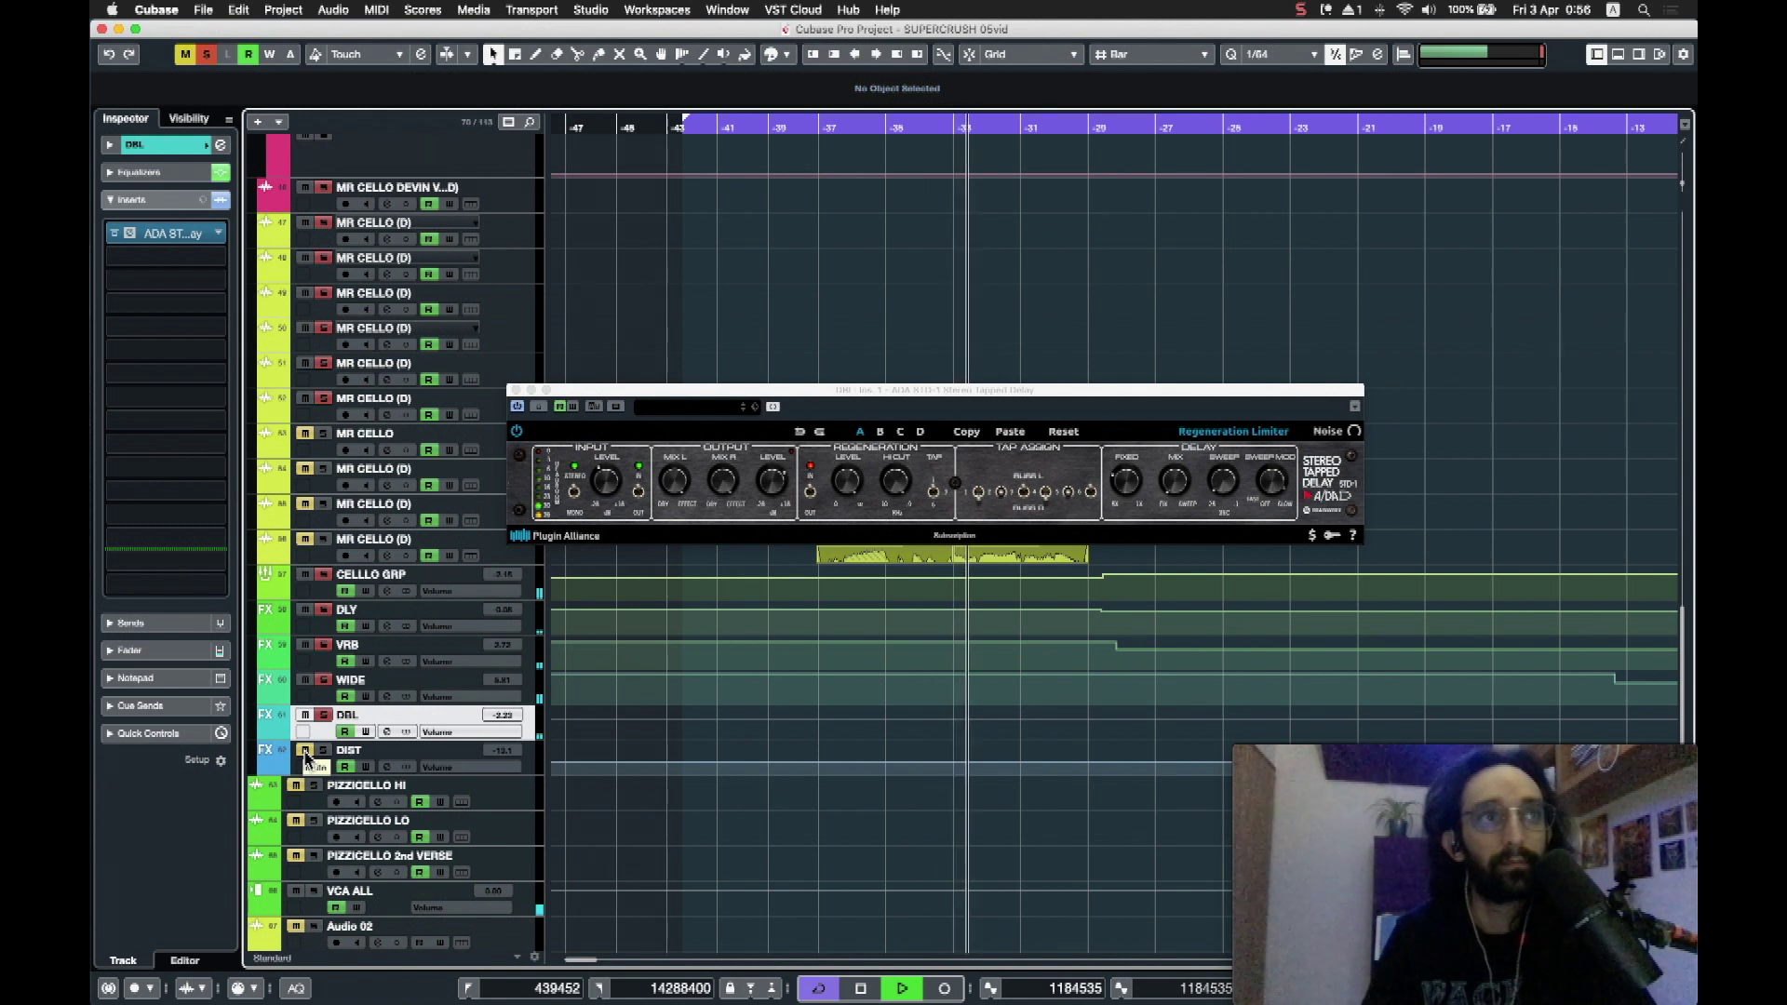
key(space)
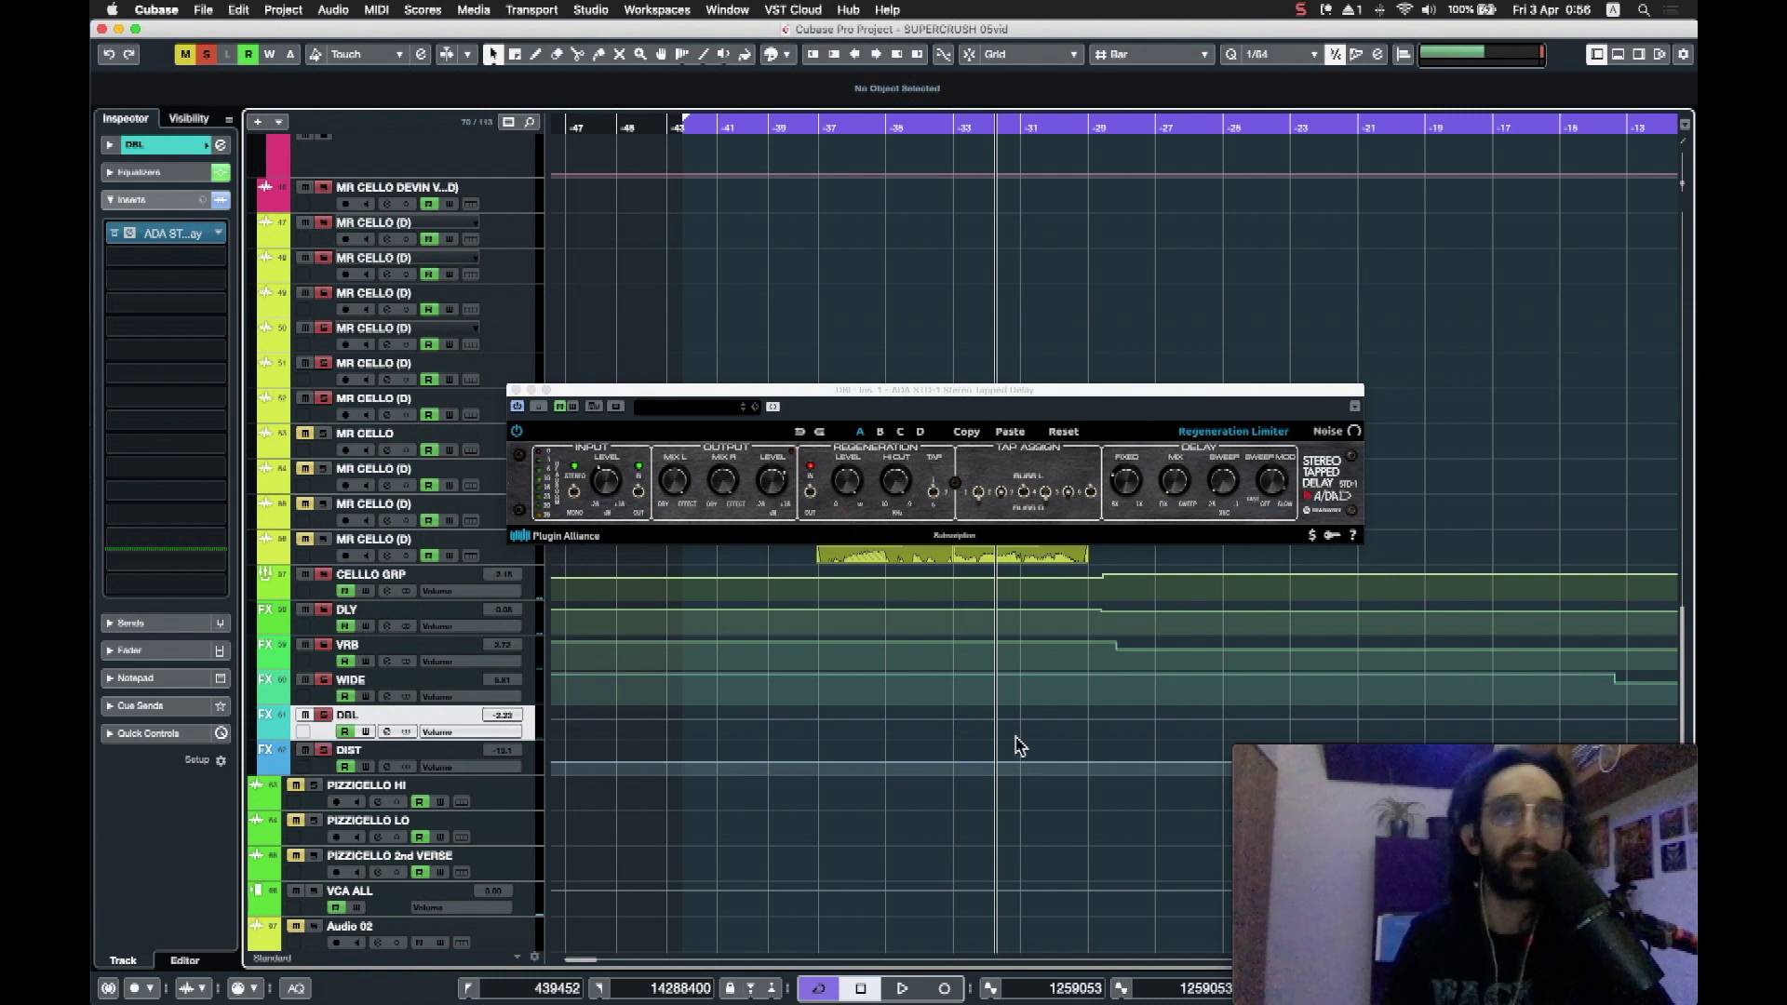
scroll(1020, 744, left, 2)
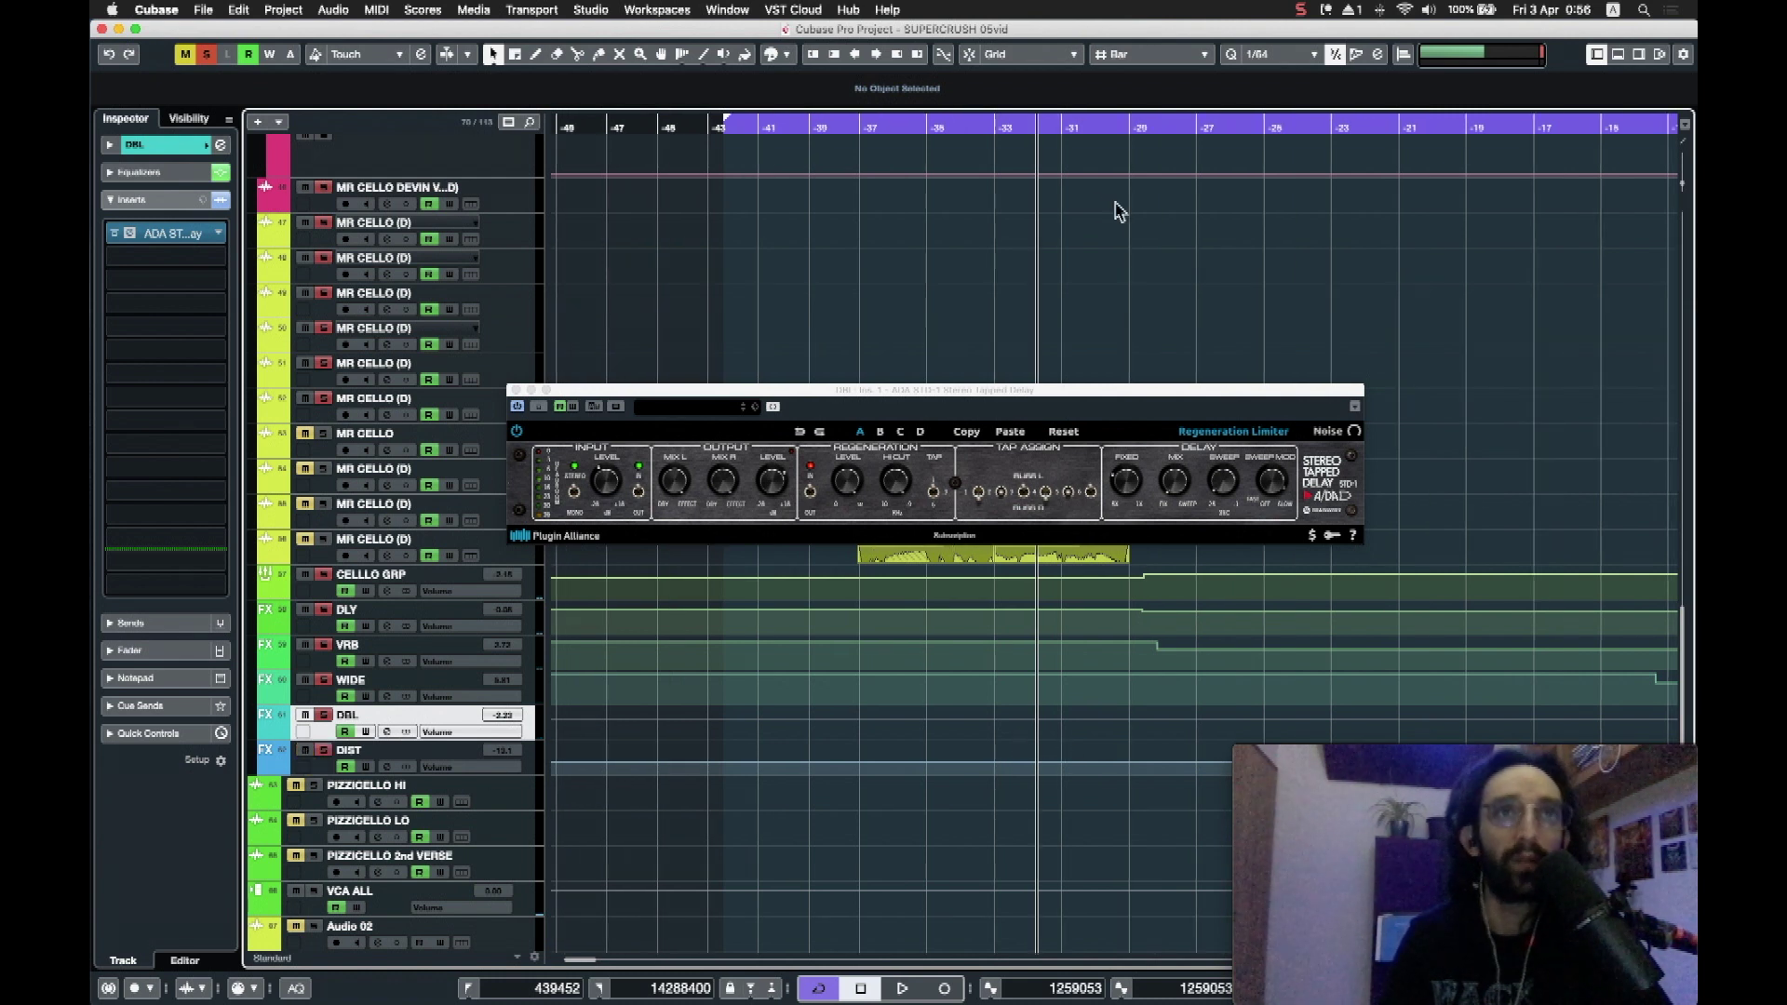
click(515, 391)
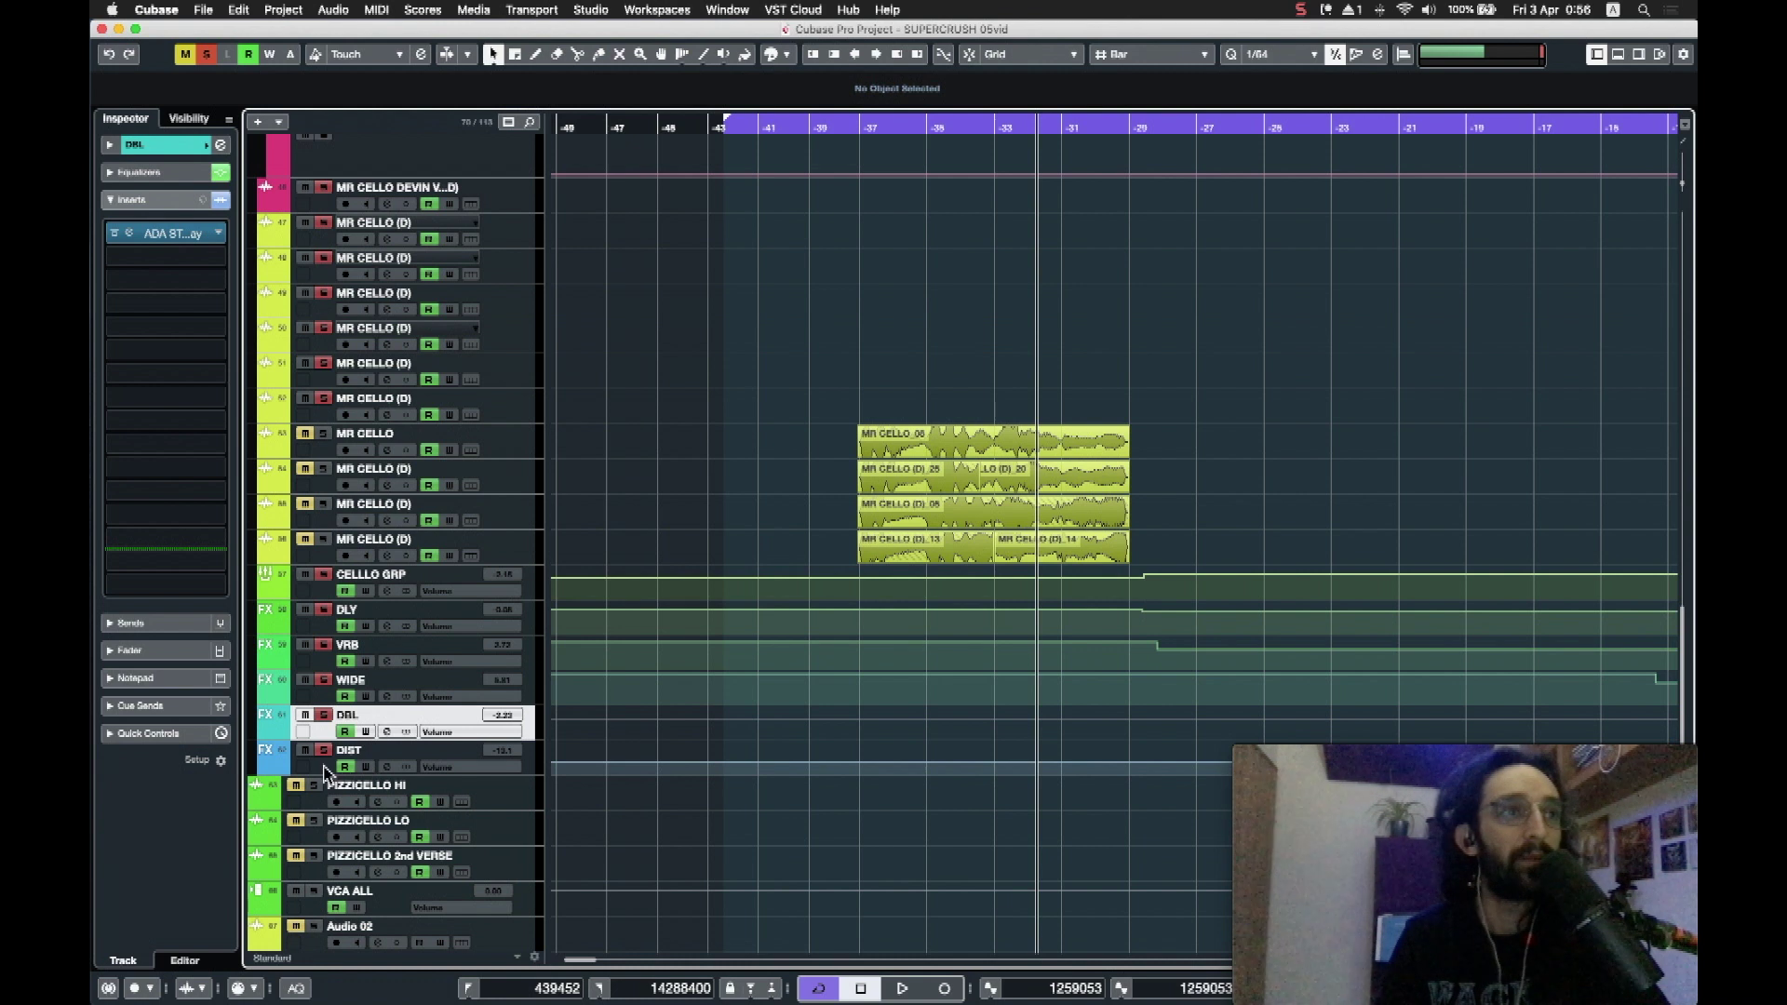
Step: Review the DIST channel's inserts in order: Devil-Loc Deluxe, SPL De-Esser and FabFilter Pro-Q 3, closing each one
click(363, 754)
click(129, 234)
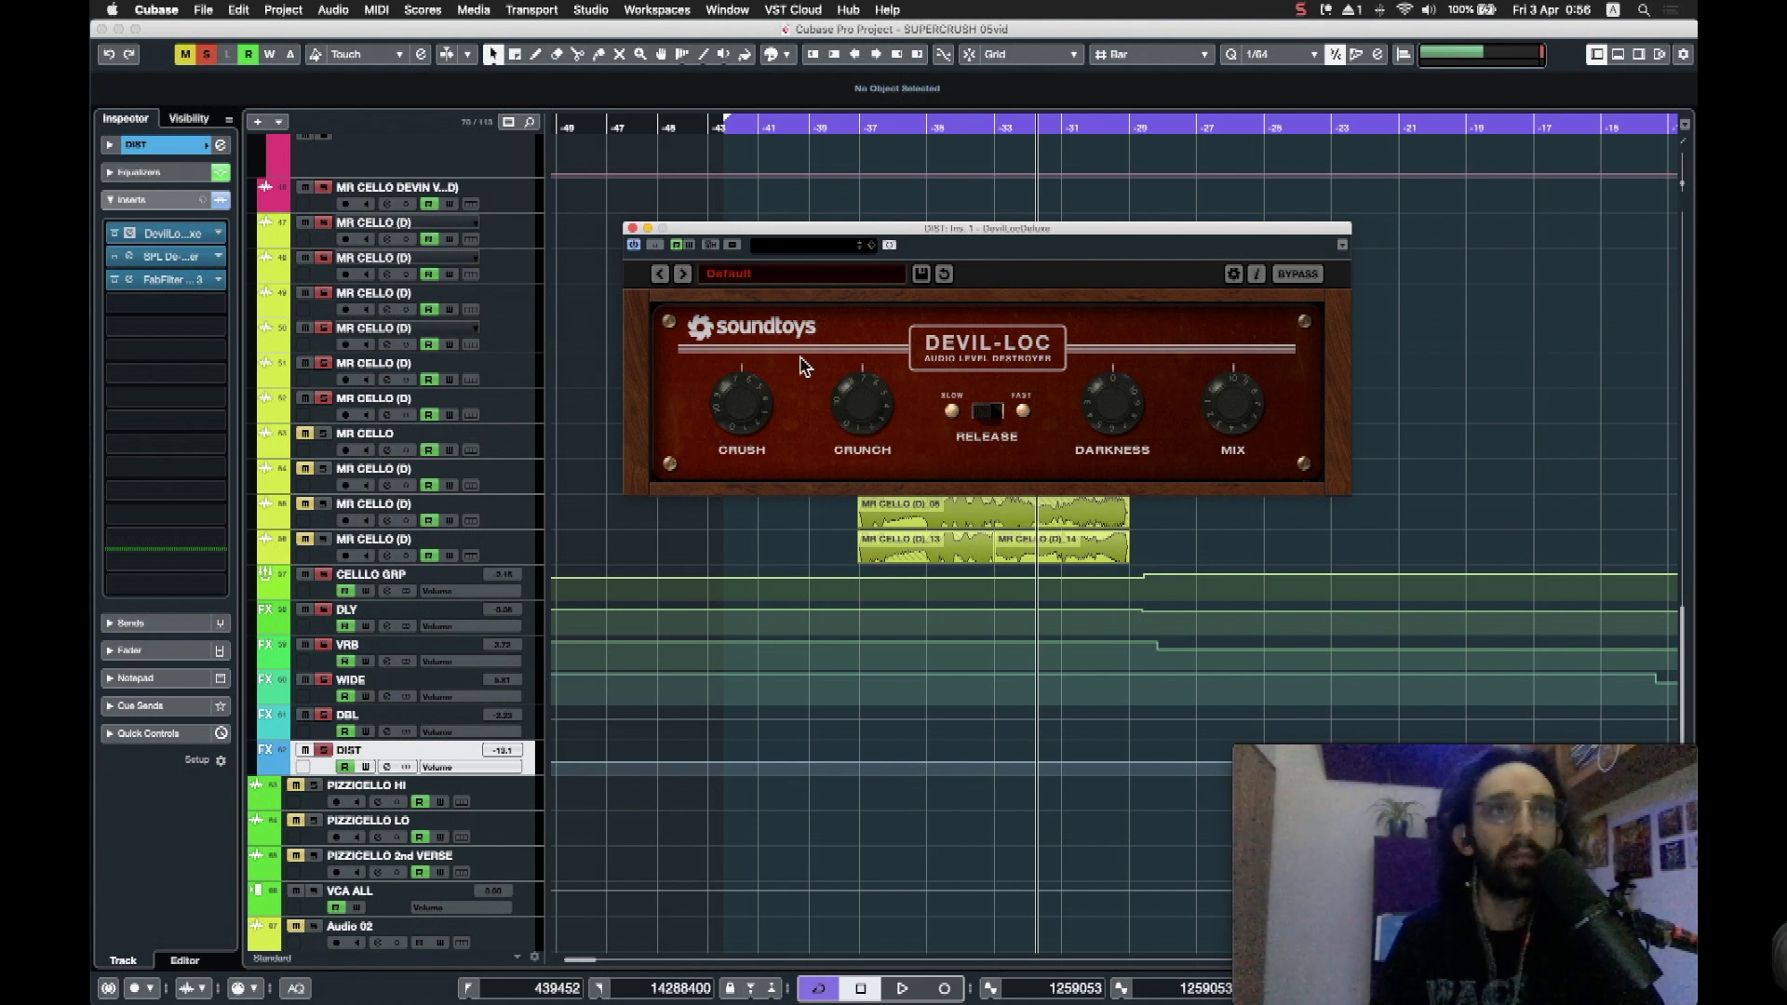
click(632, 228)
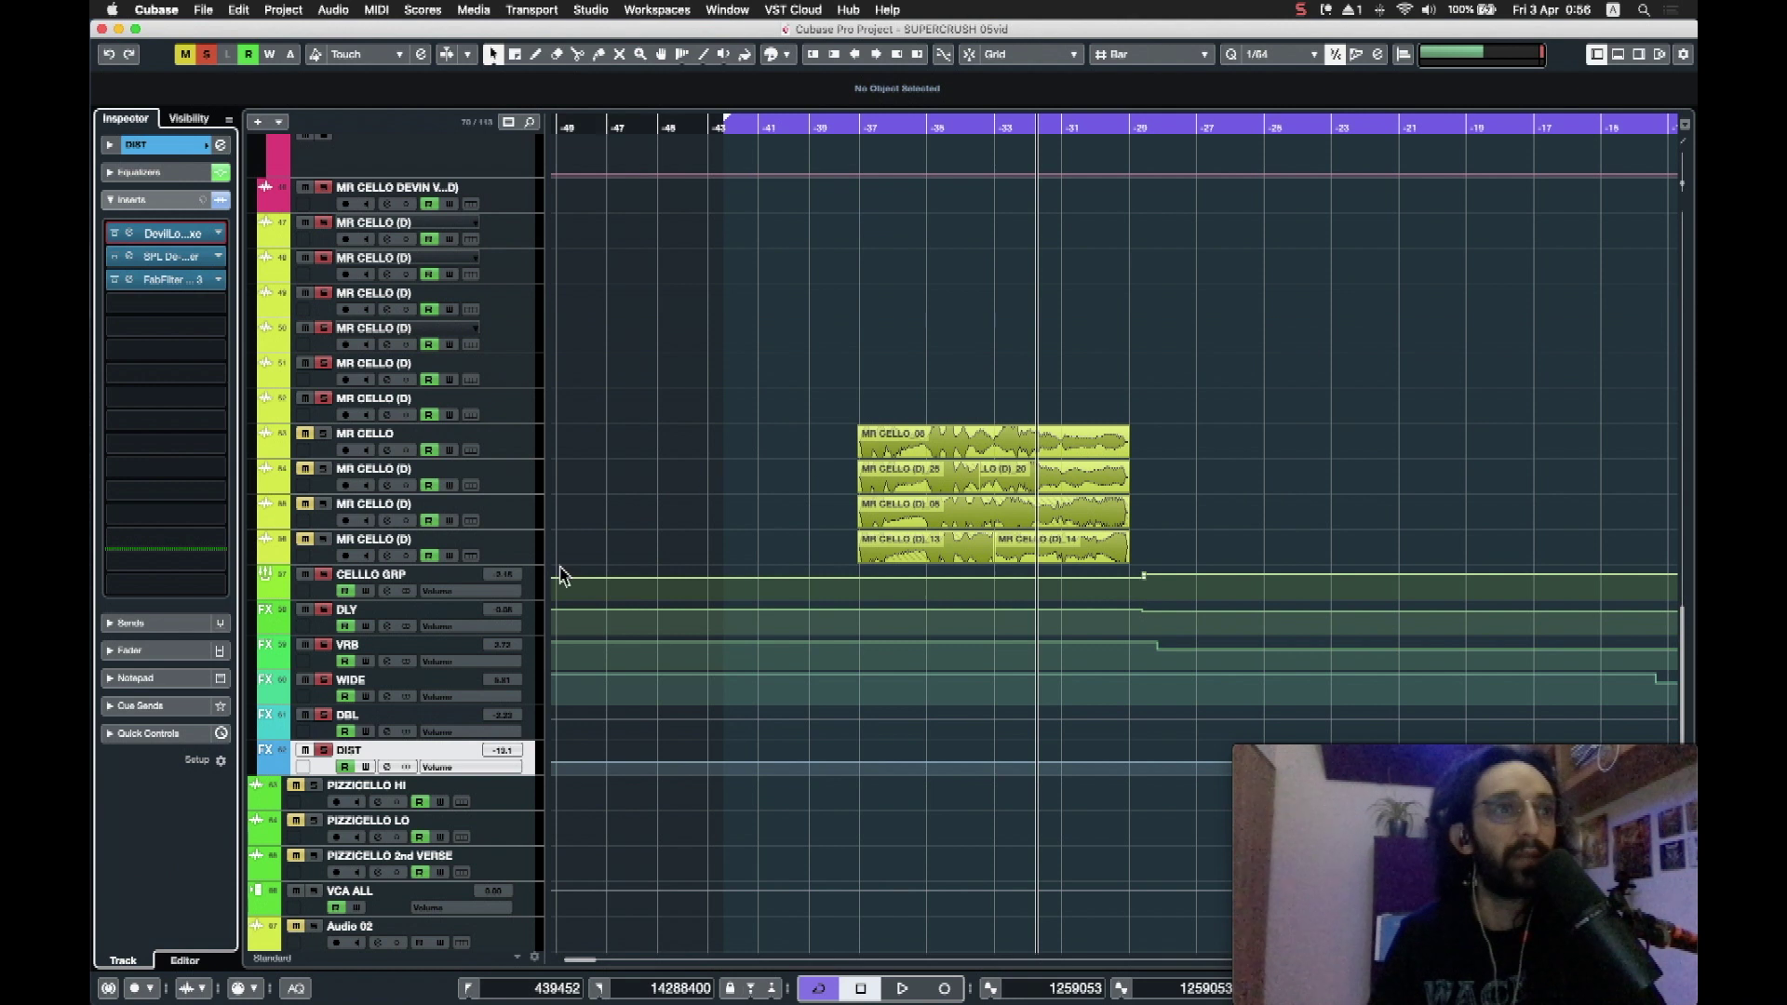
click(129, 258)
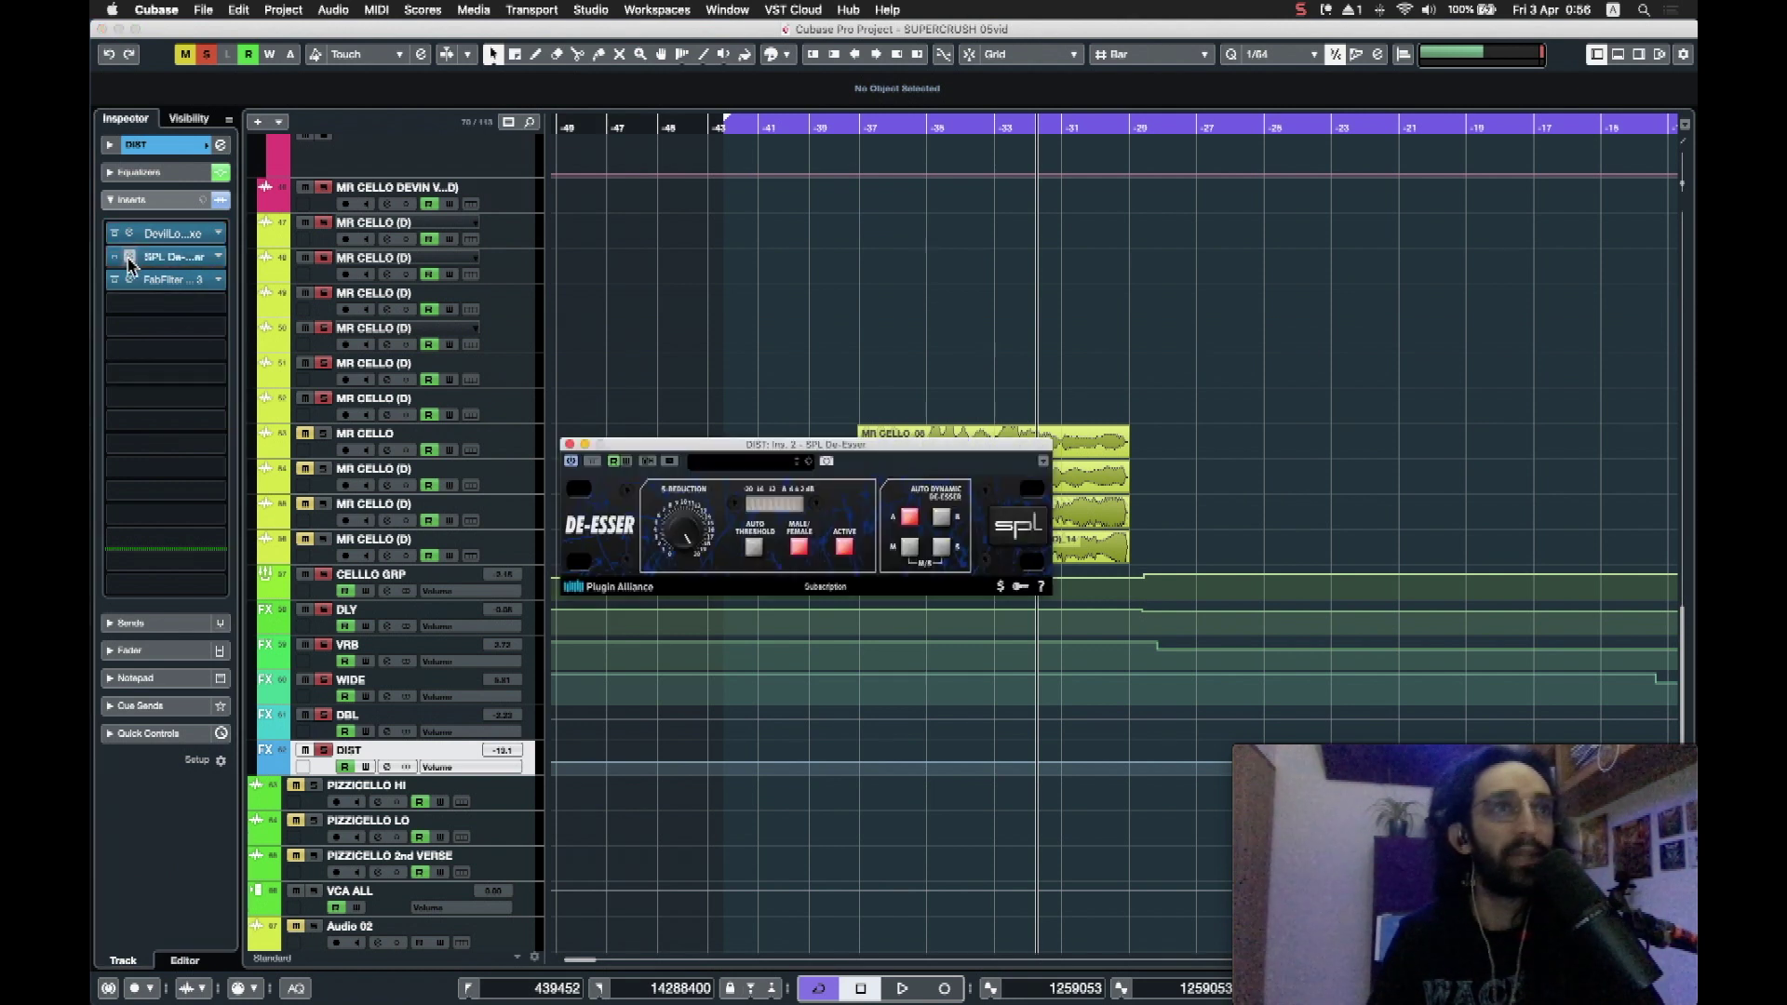
click(129, 258)
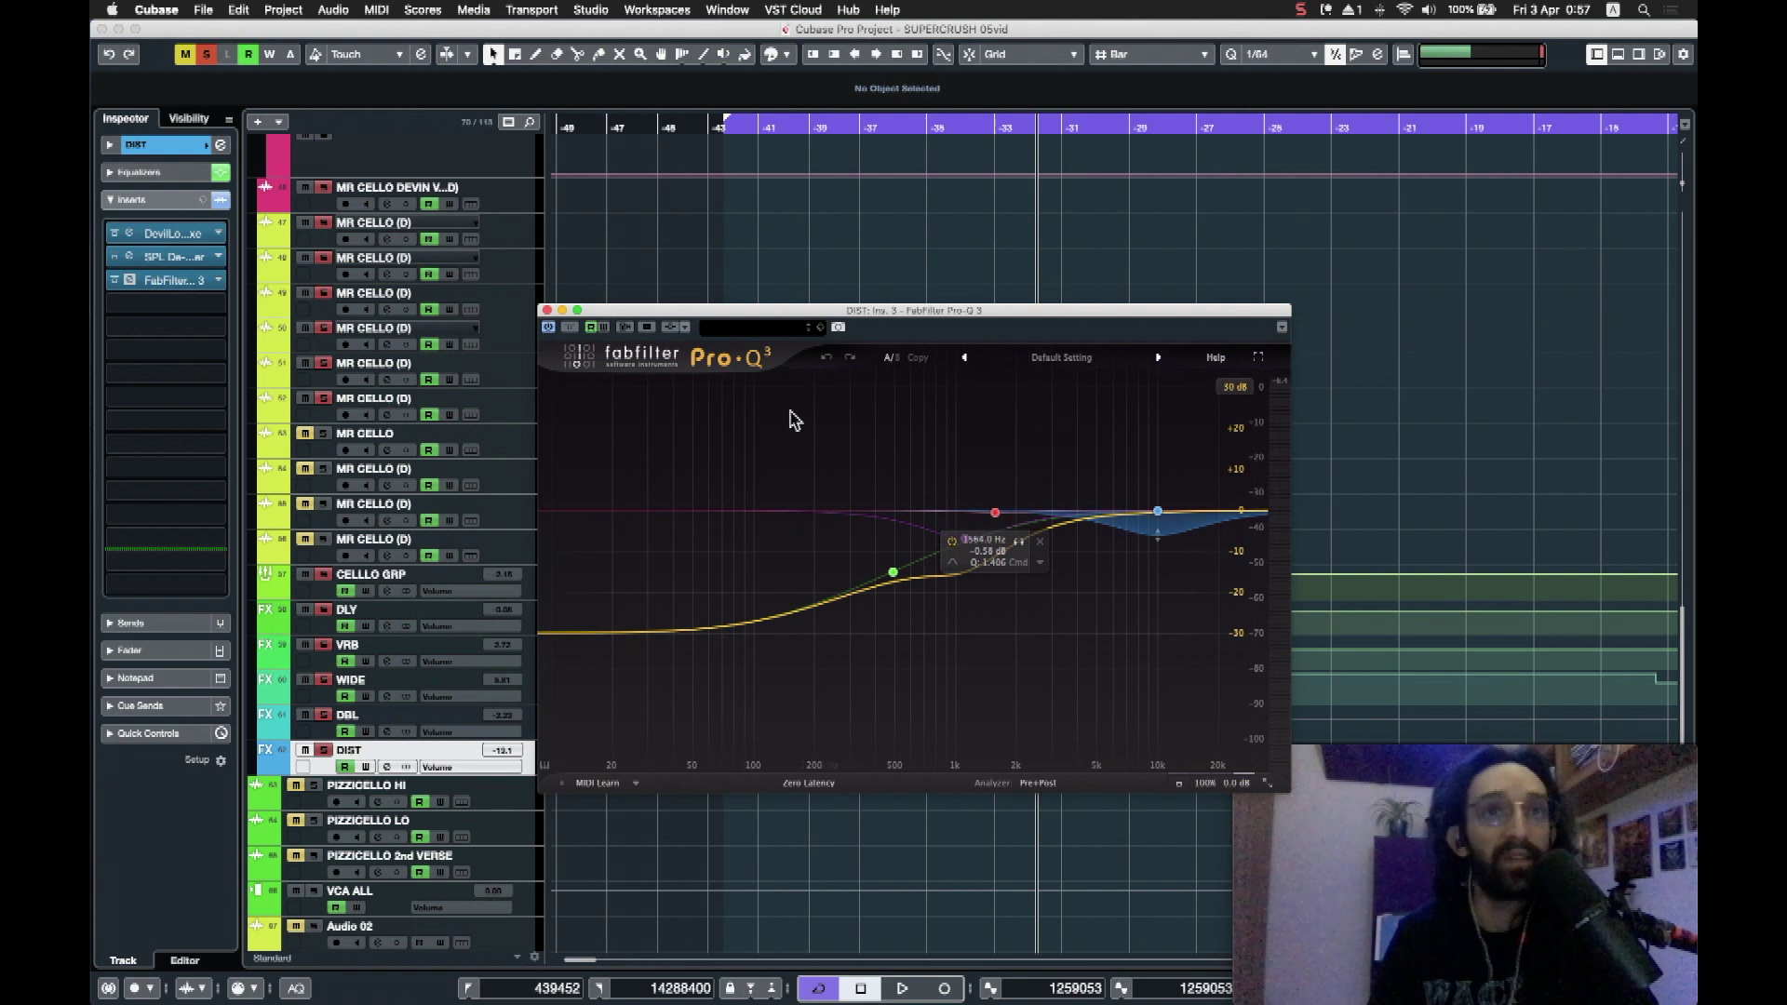
click(547, 311)
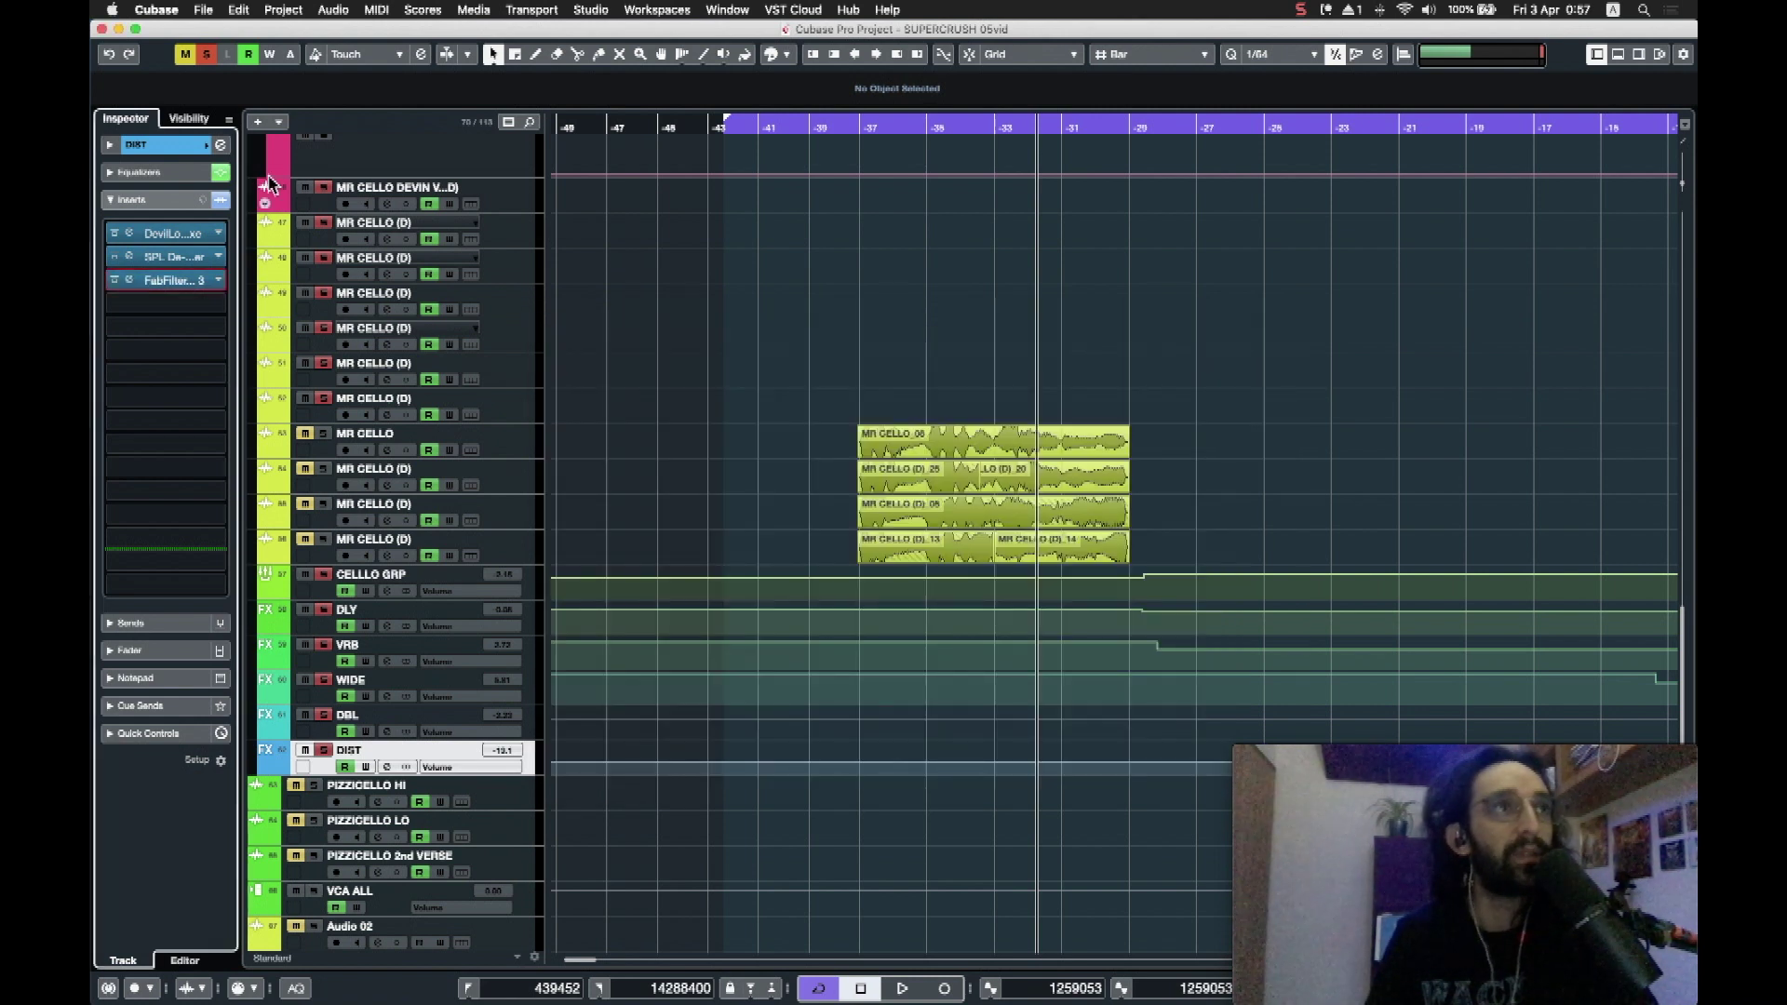
Step: Clear all solos, unmute DBL, and play from just before bar -37 while toggling the DIST mute to compare the distortion in the full mix
click(208, 55)
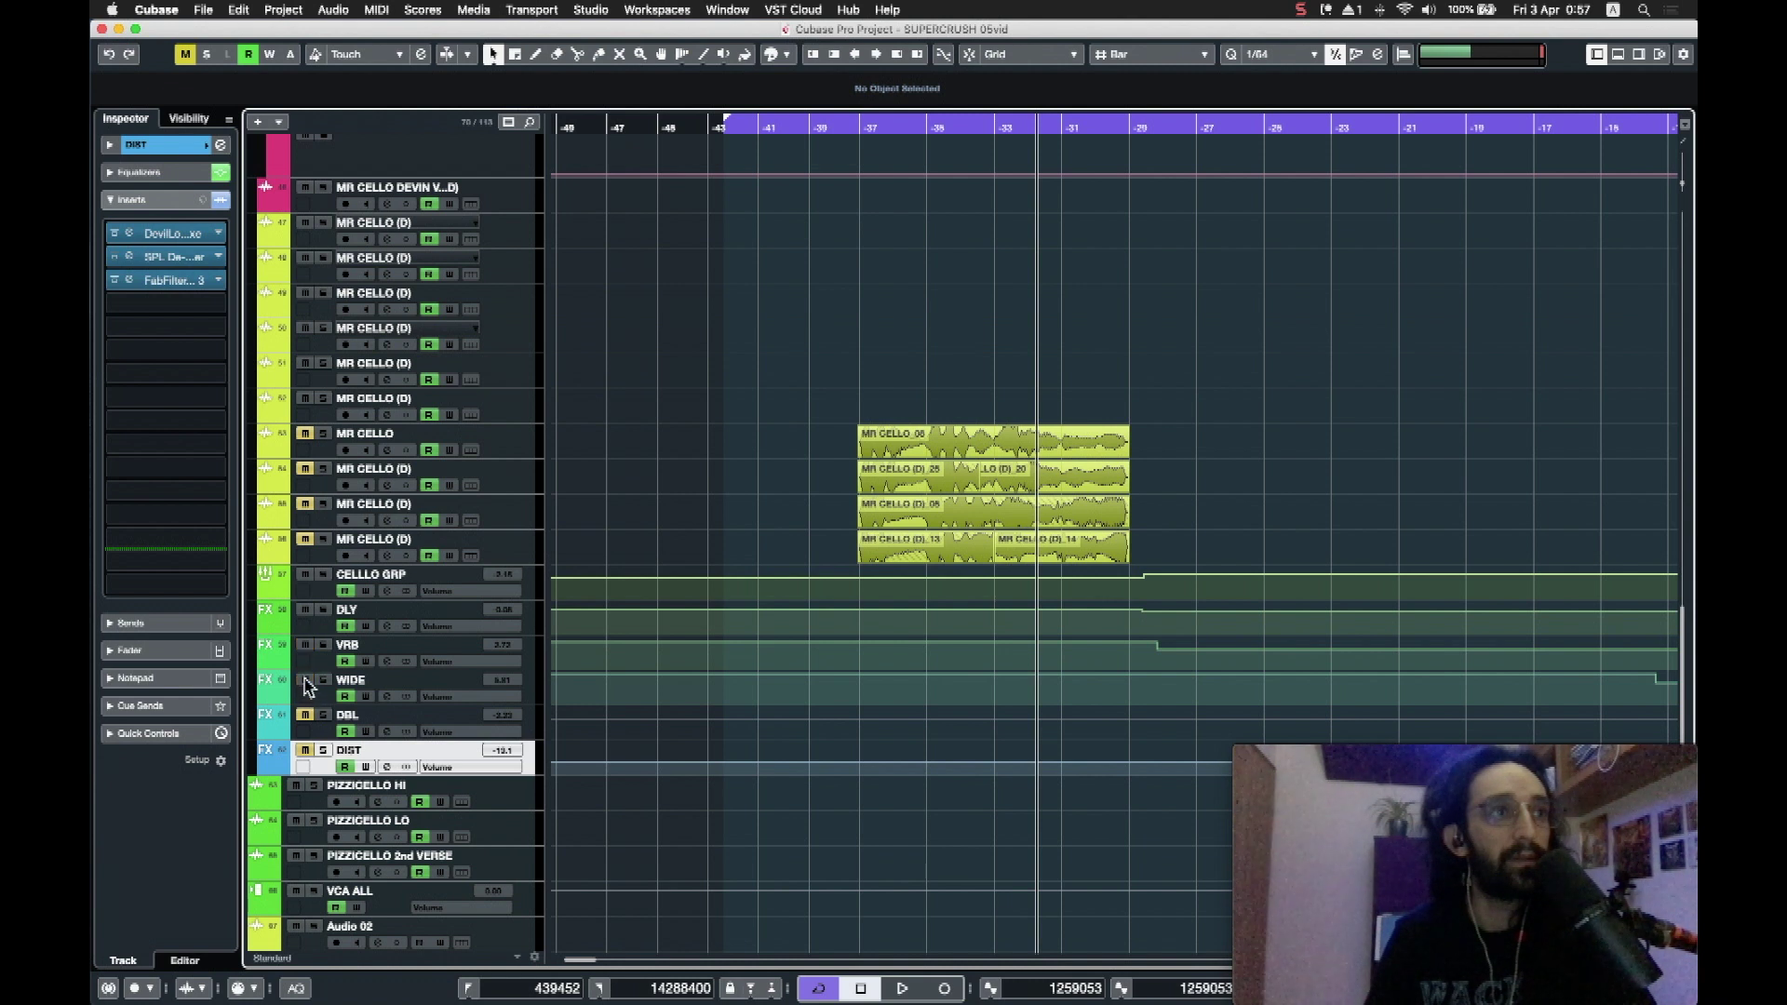
click(308, 724)
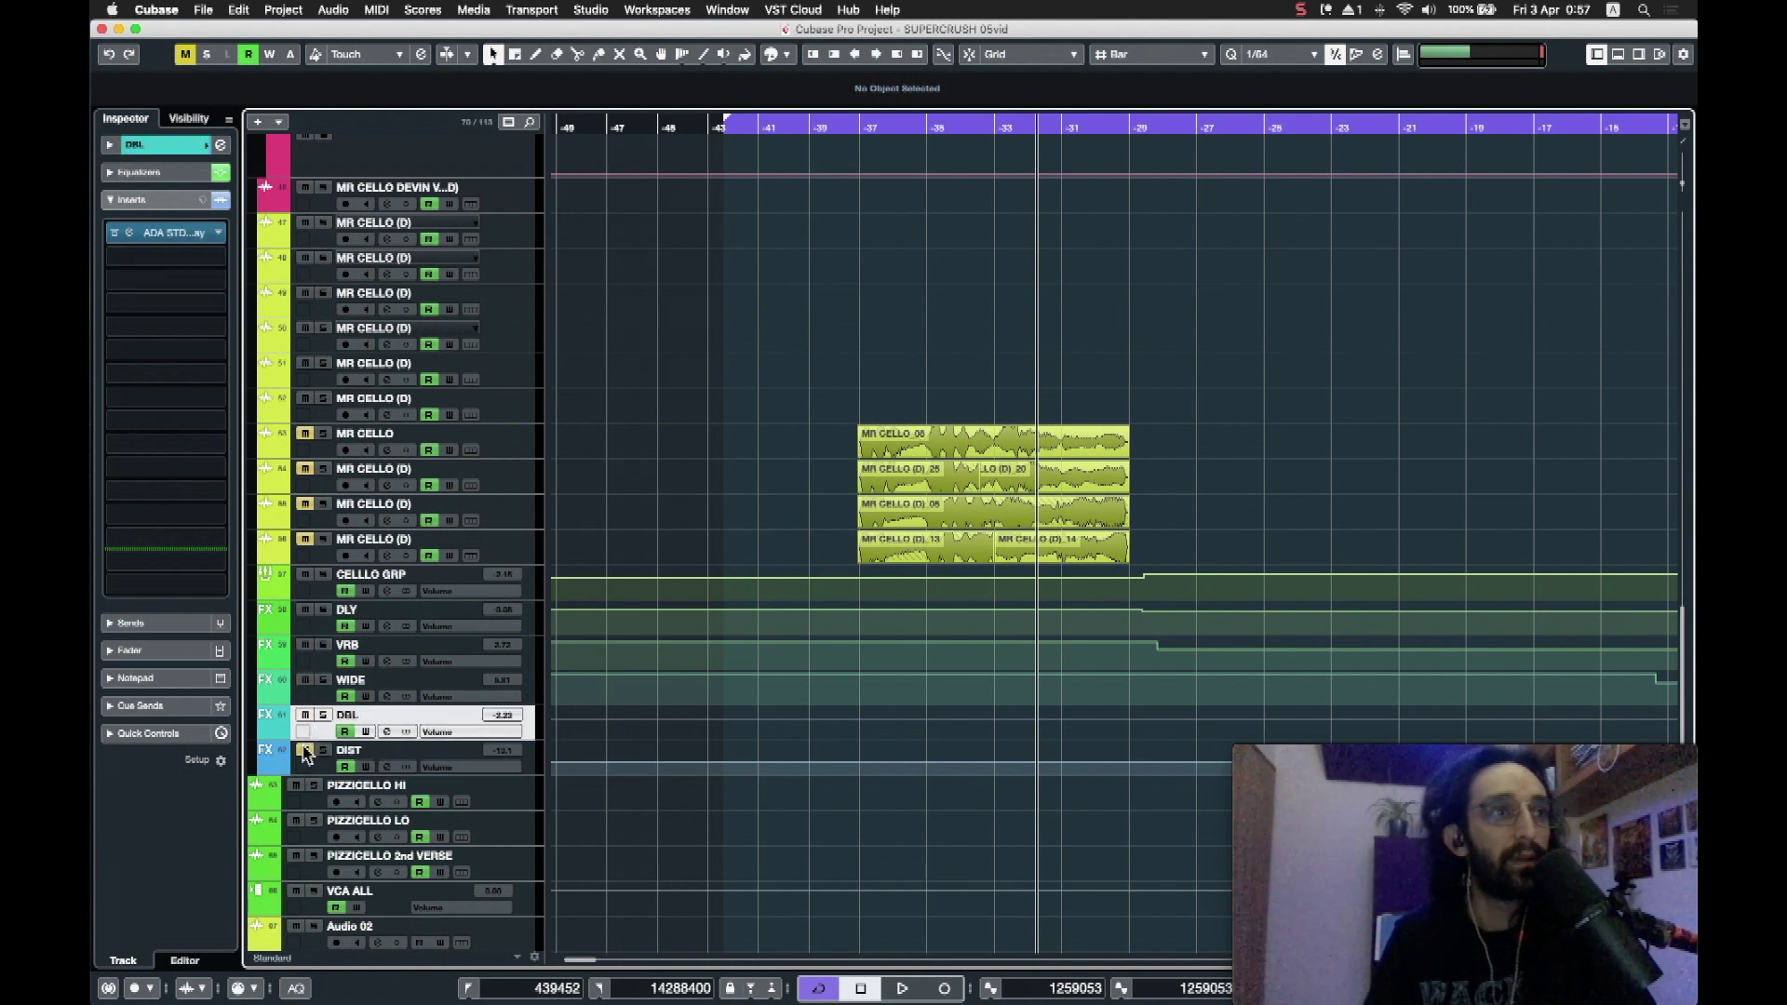
double_click(856, 128)
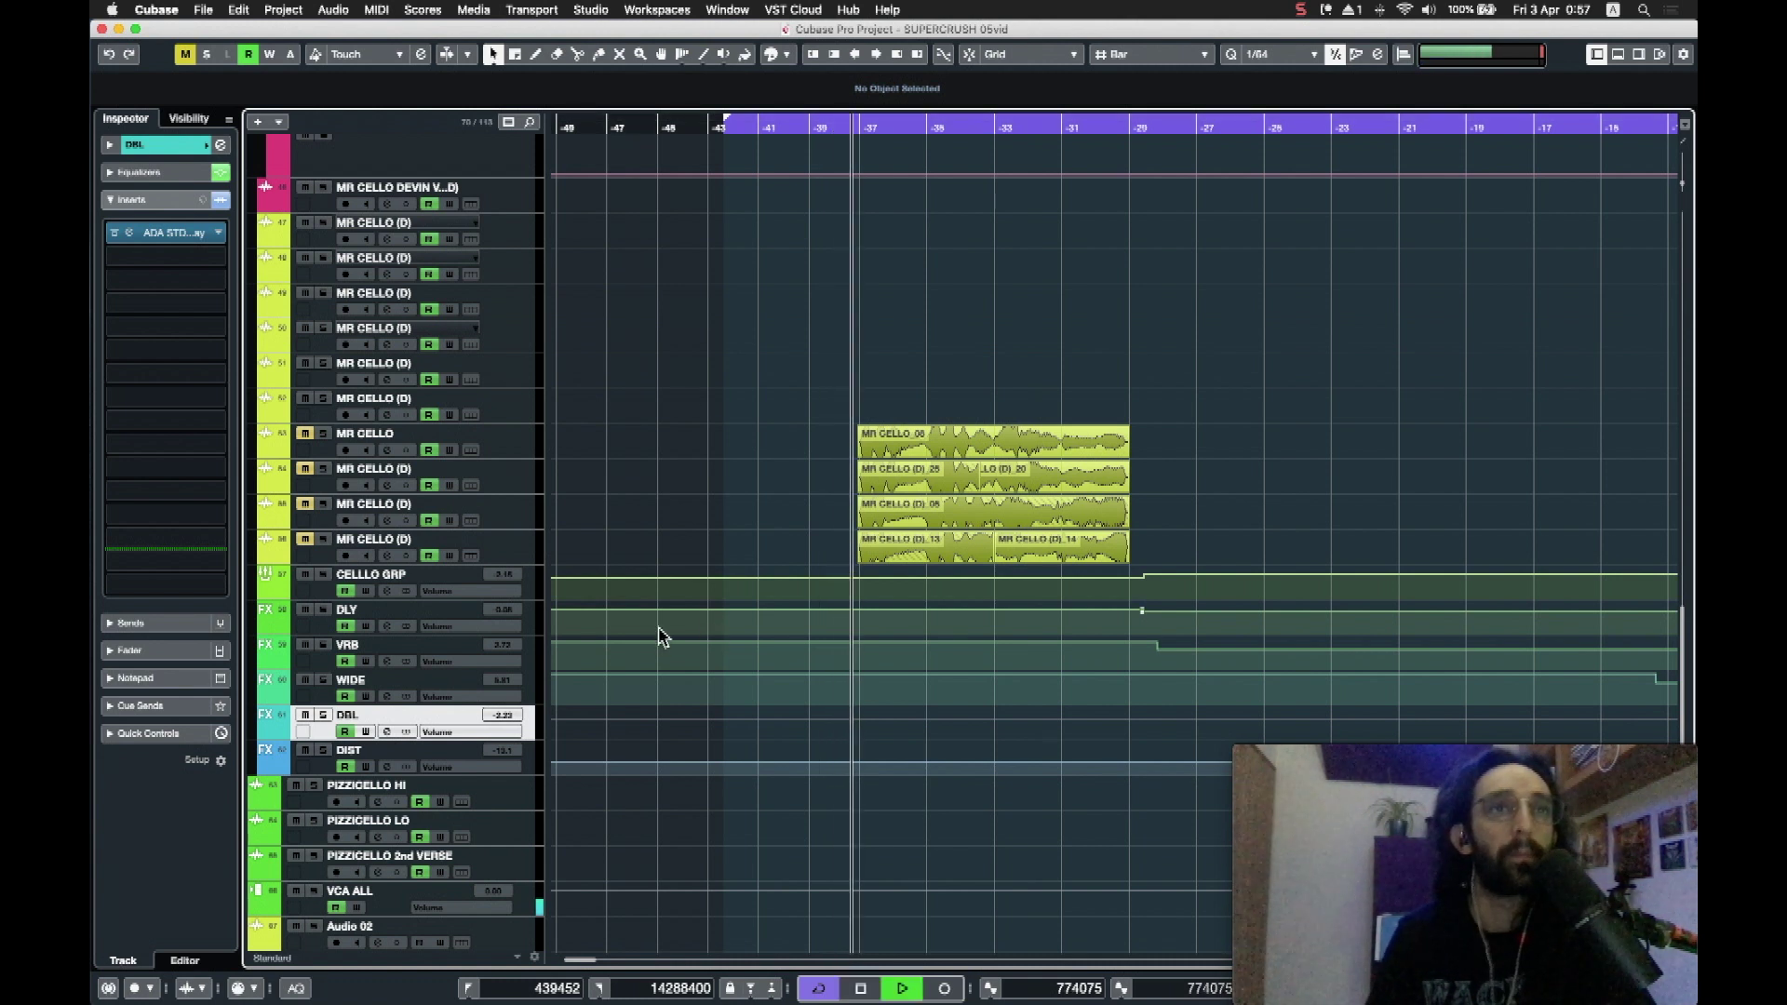
click(305, 750)
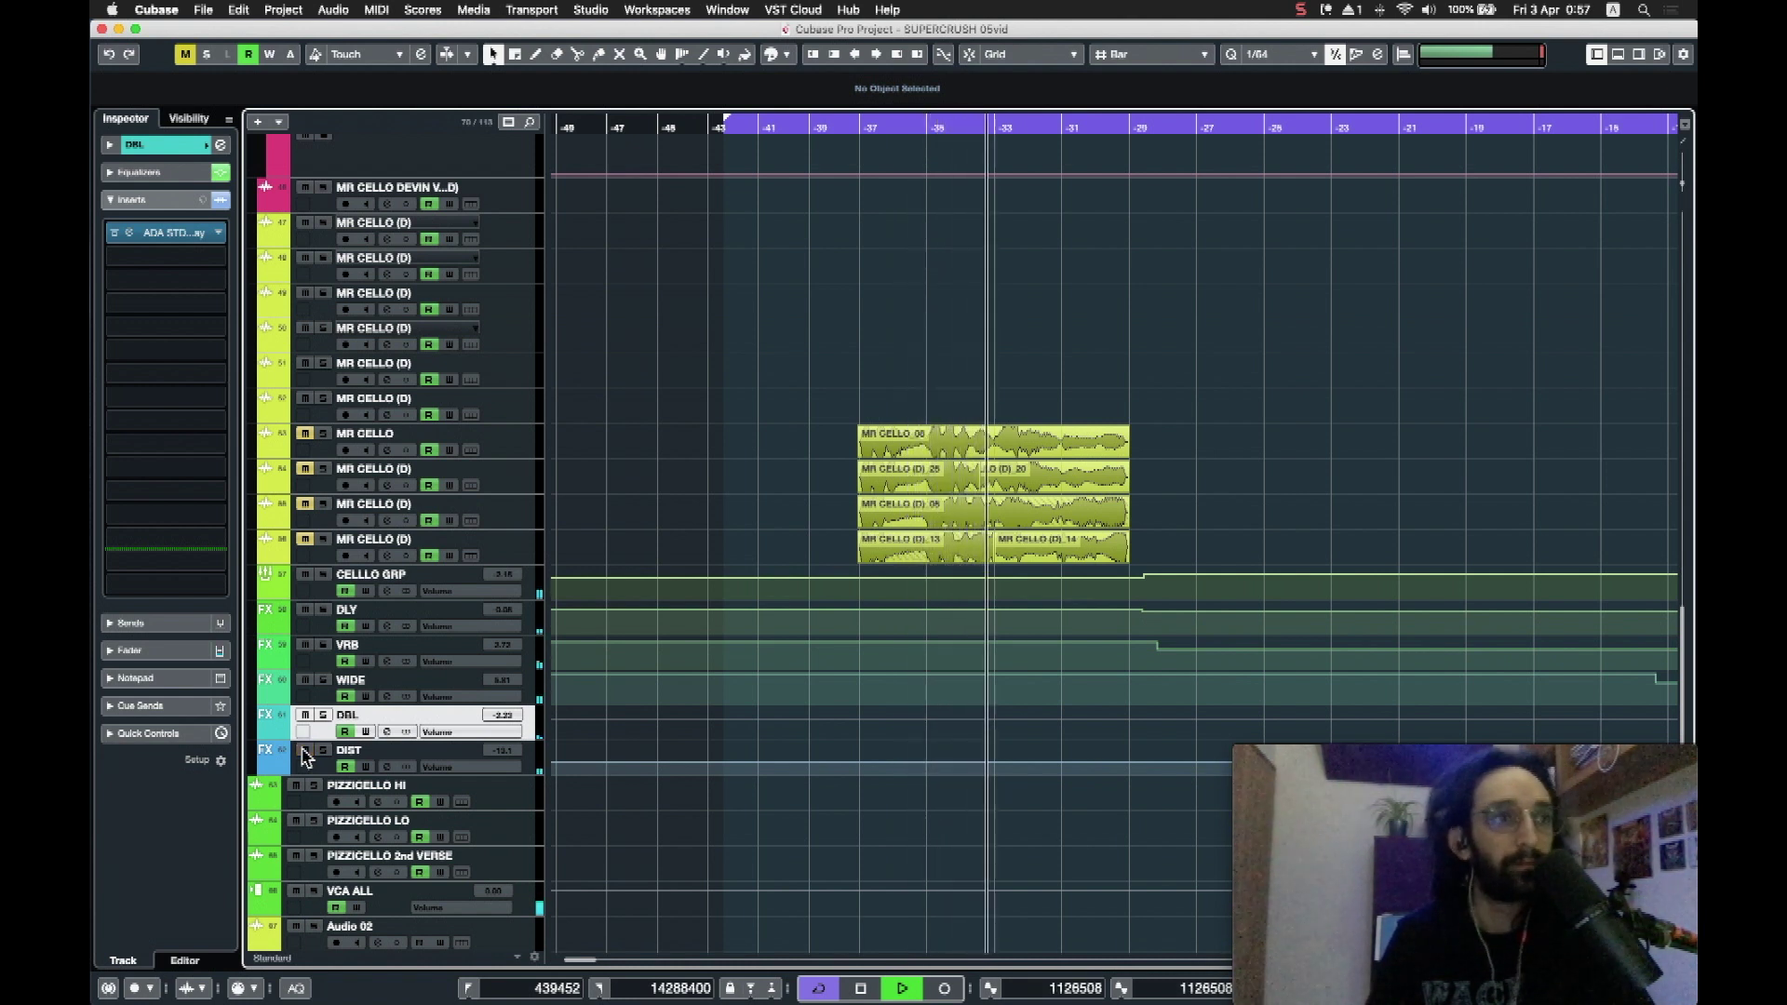
click(305, 750)
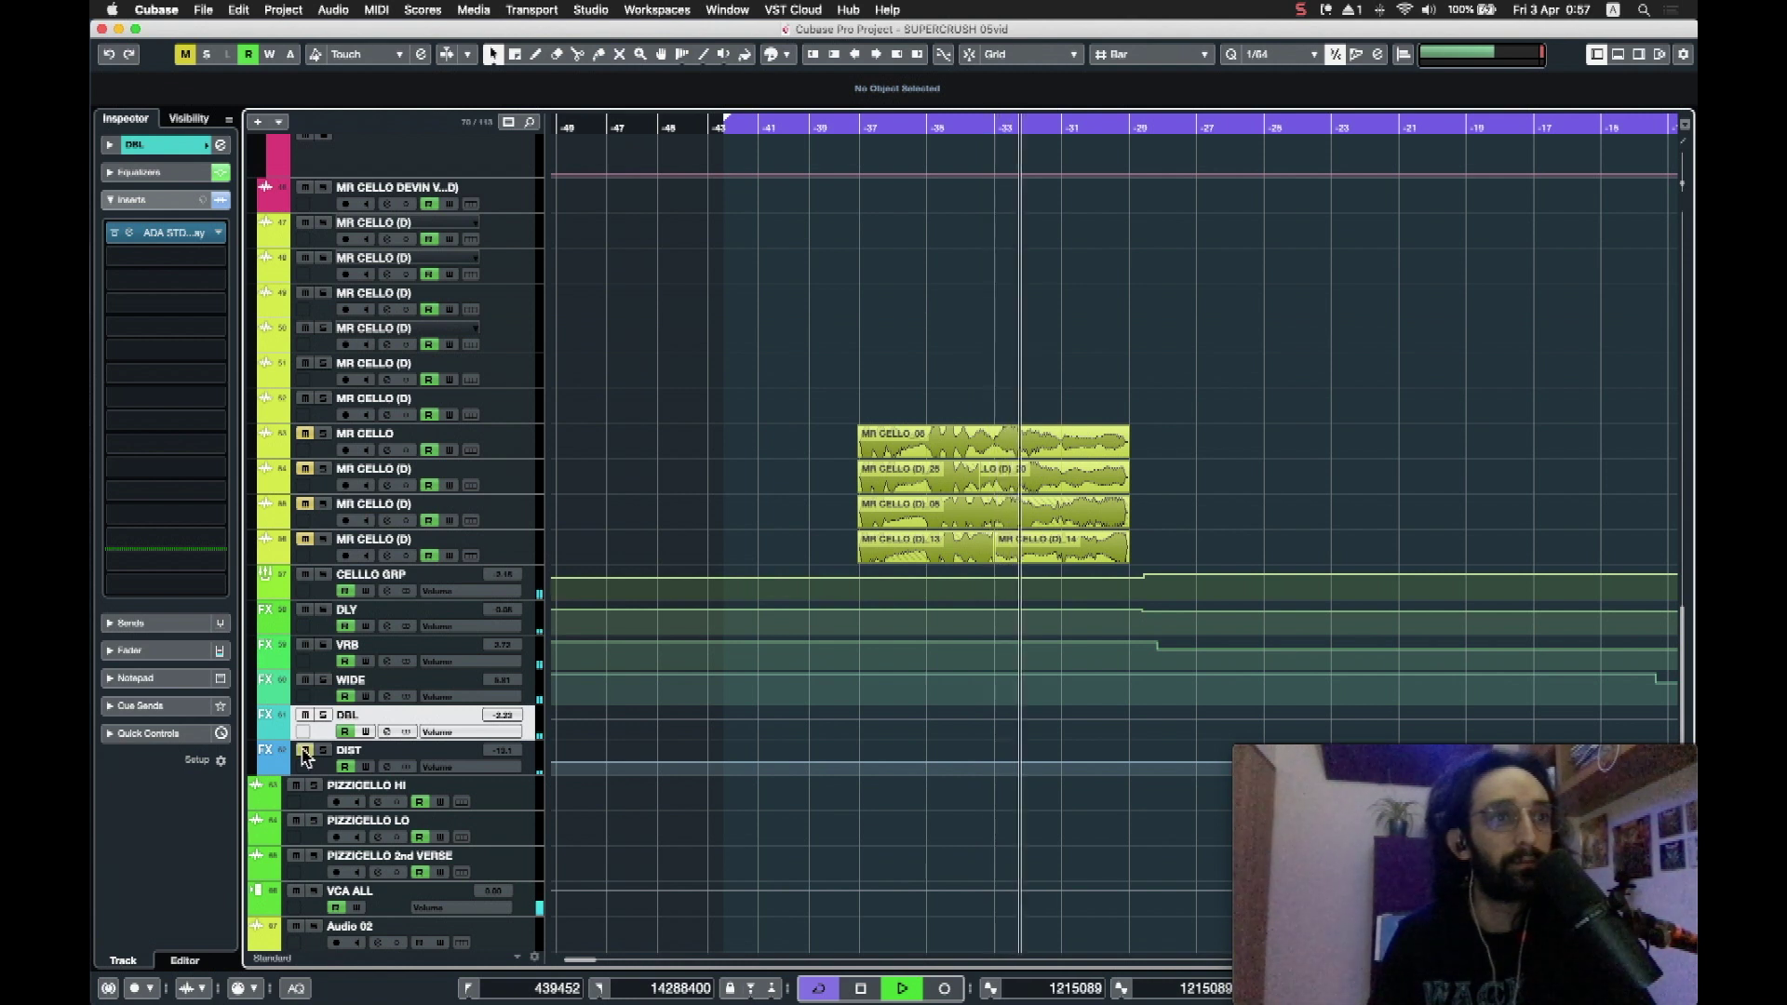
click(305, 750)
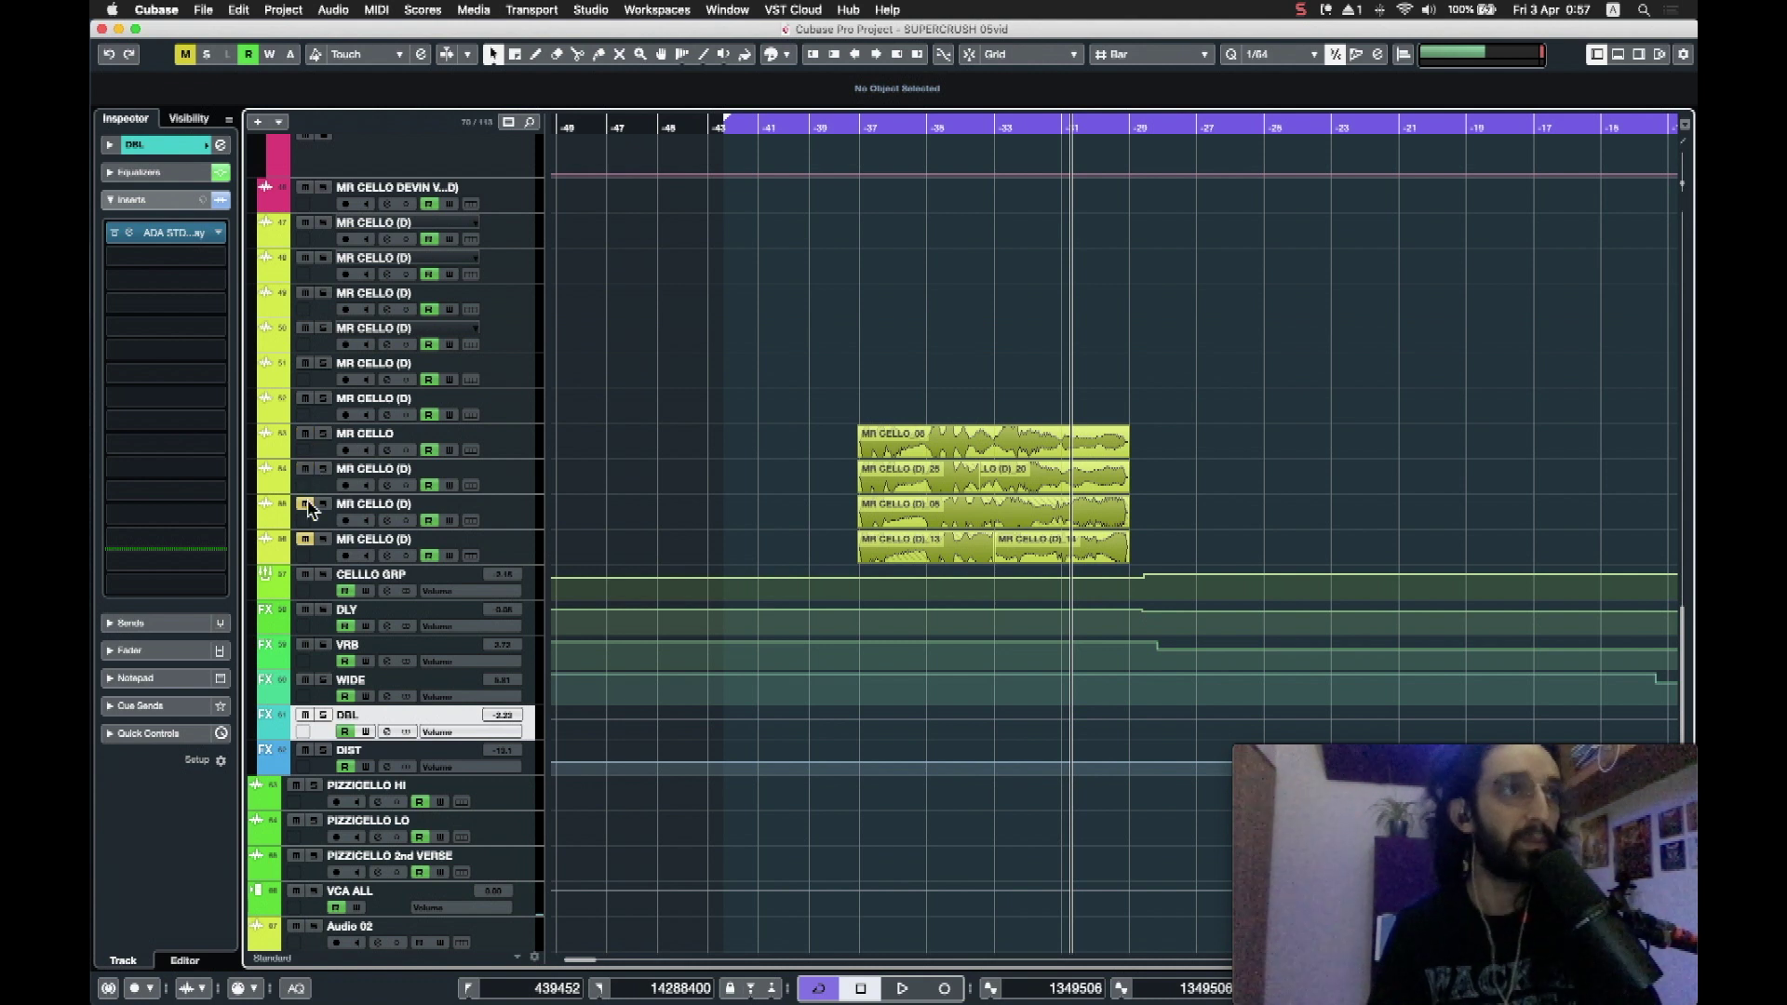
Step: Set the playhead to bar -37 and solo the last four MR CELLO tracks together with the MR CELLO ANNEKE VOC track
scroll(767, 473, down, 5)
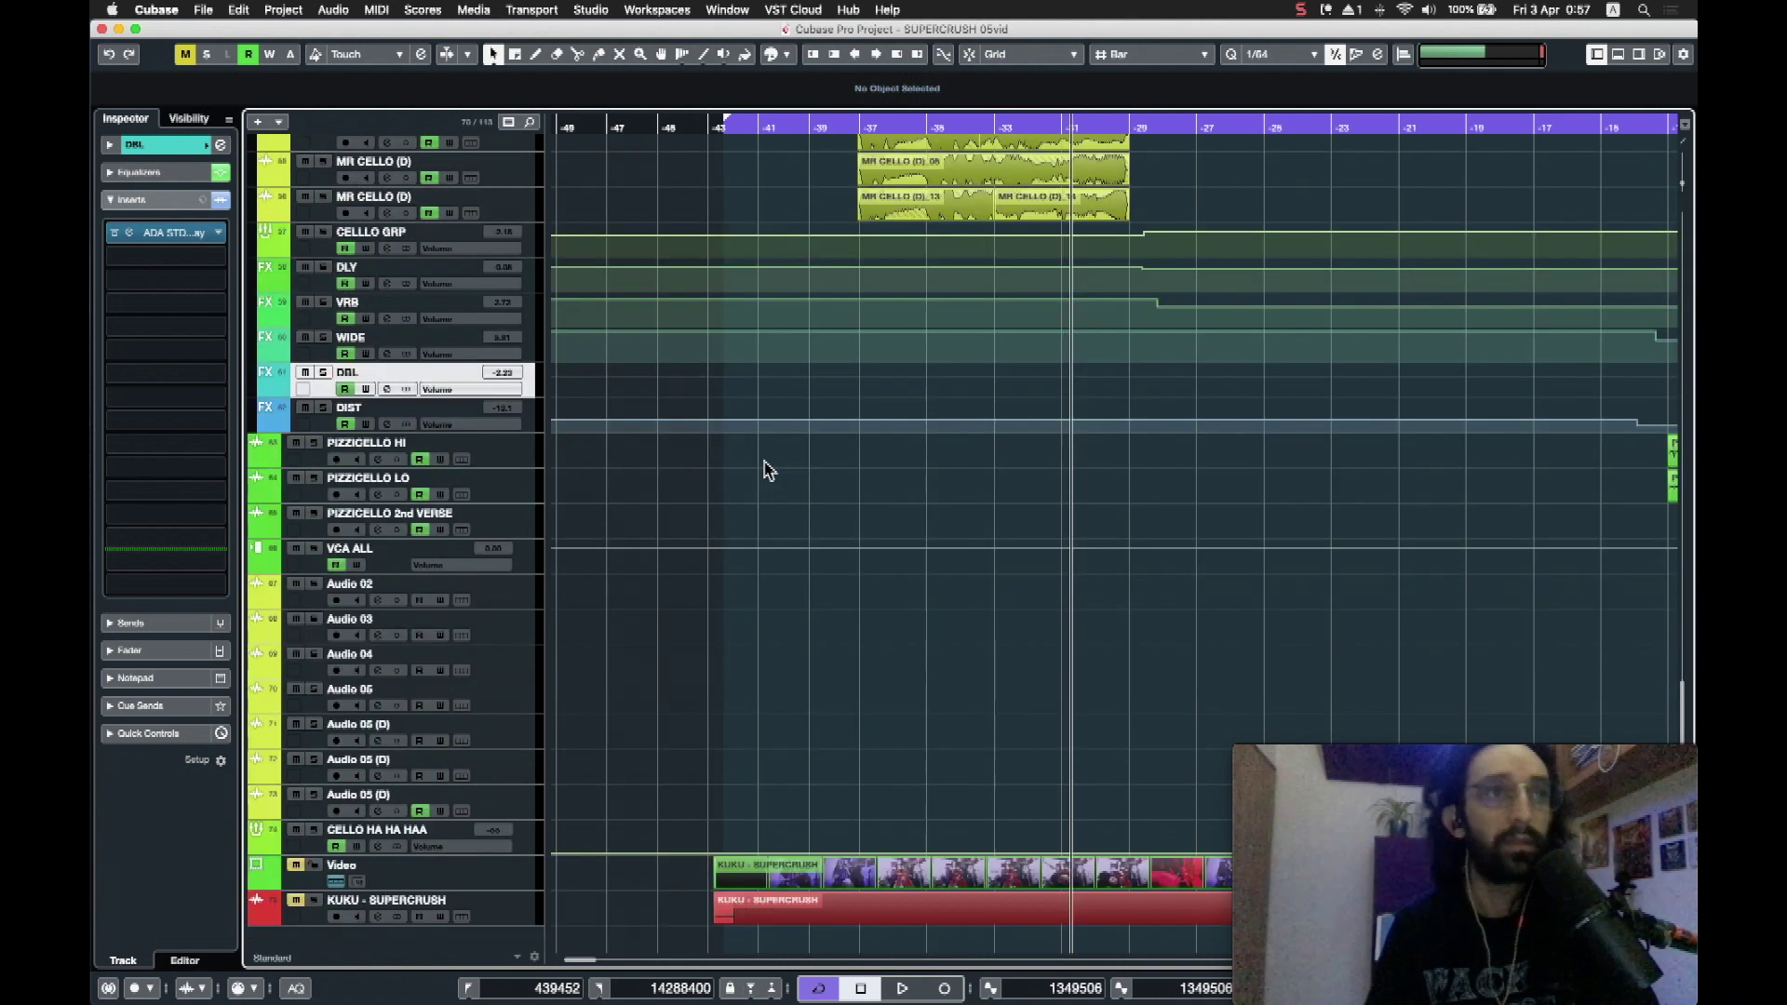
scroll(766, 470, up, 6)
click(856, 131)
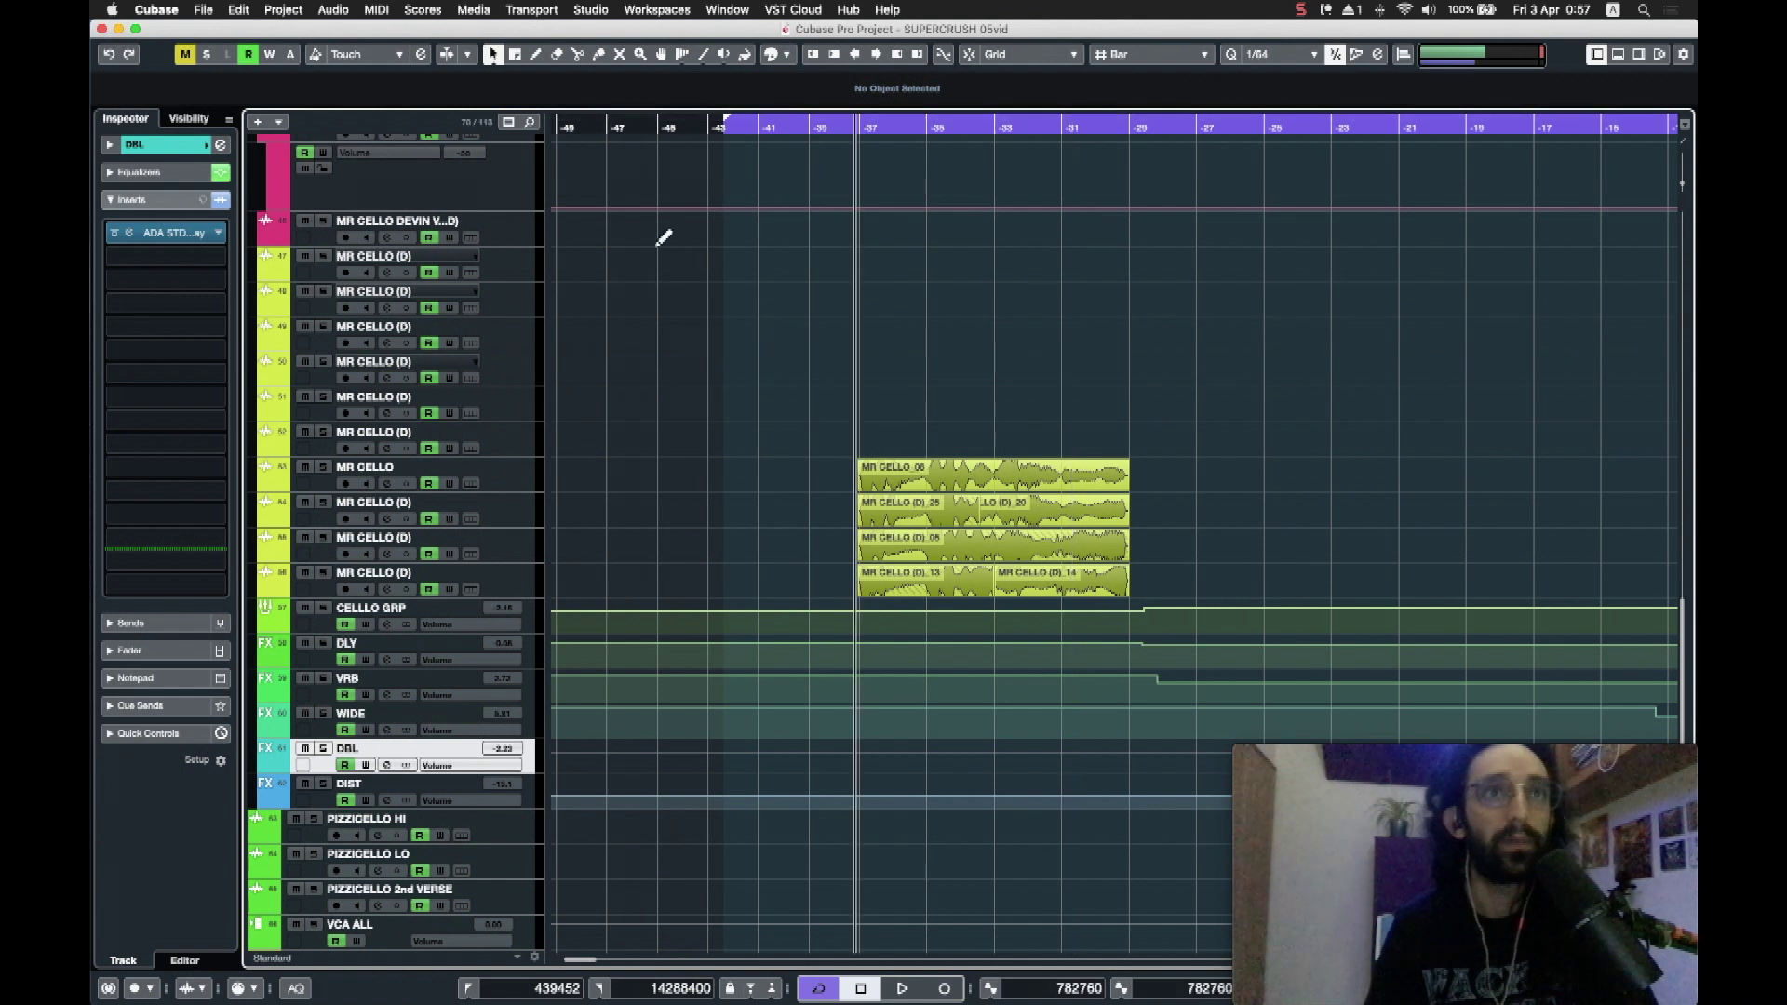
click(322, 469)
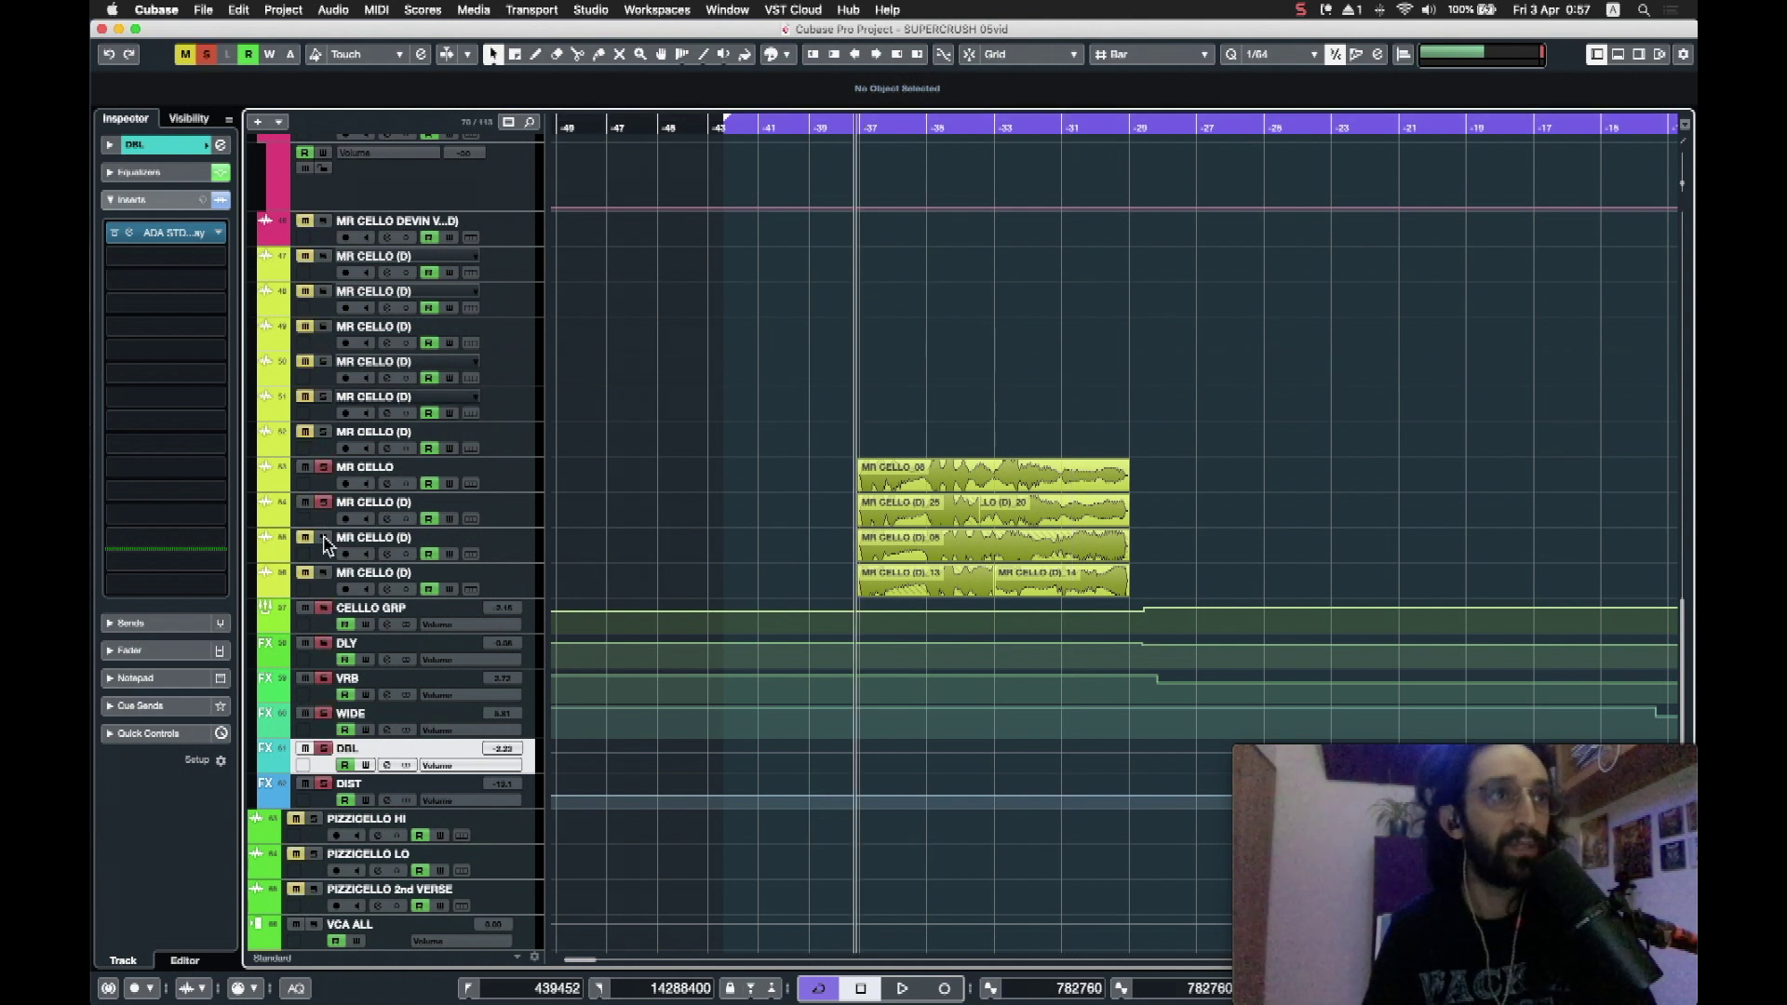
scroll(810, 389, up, 5)
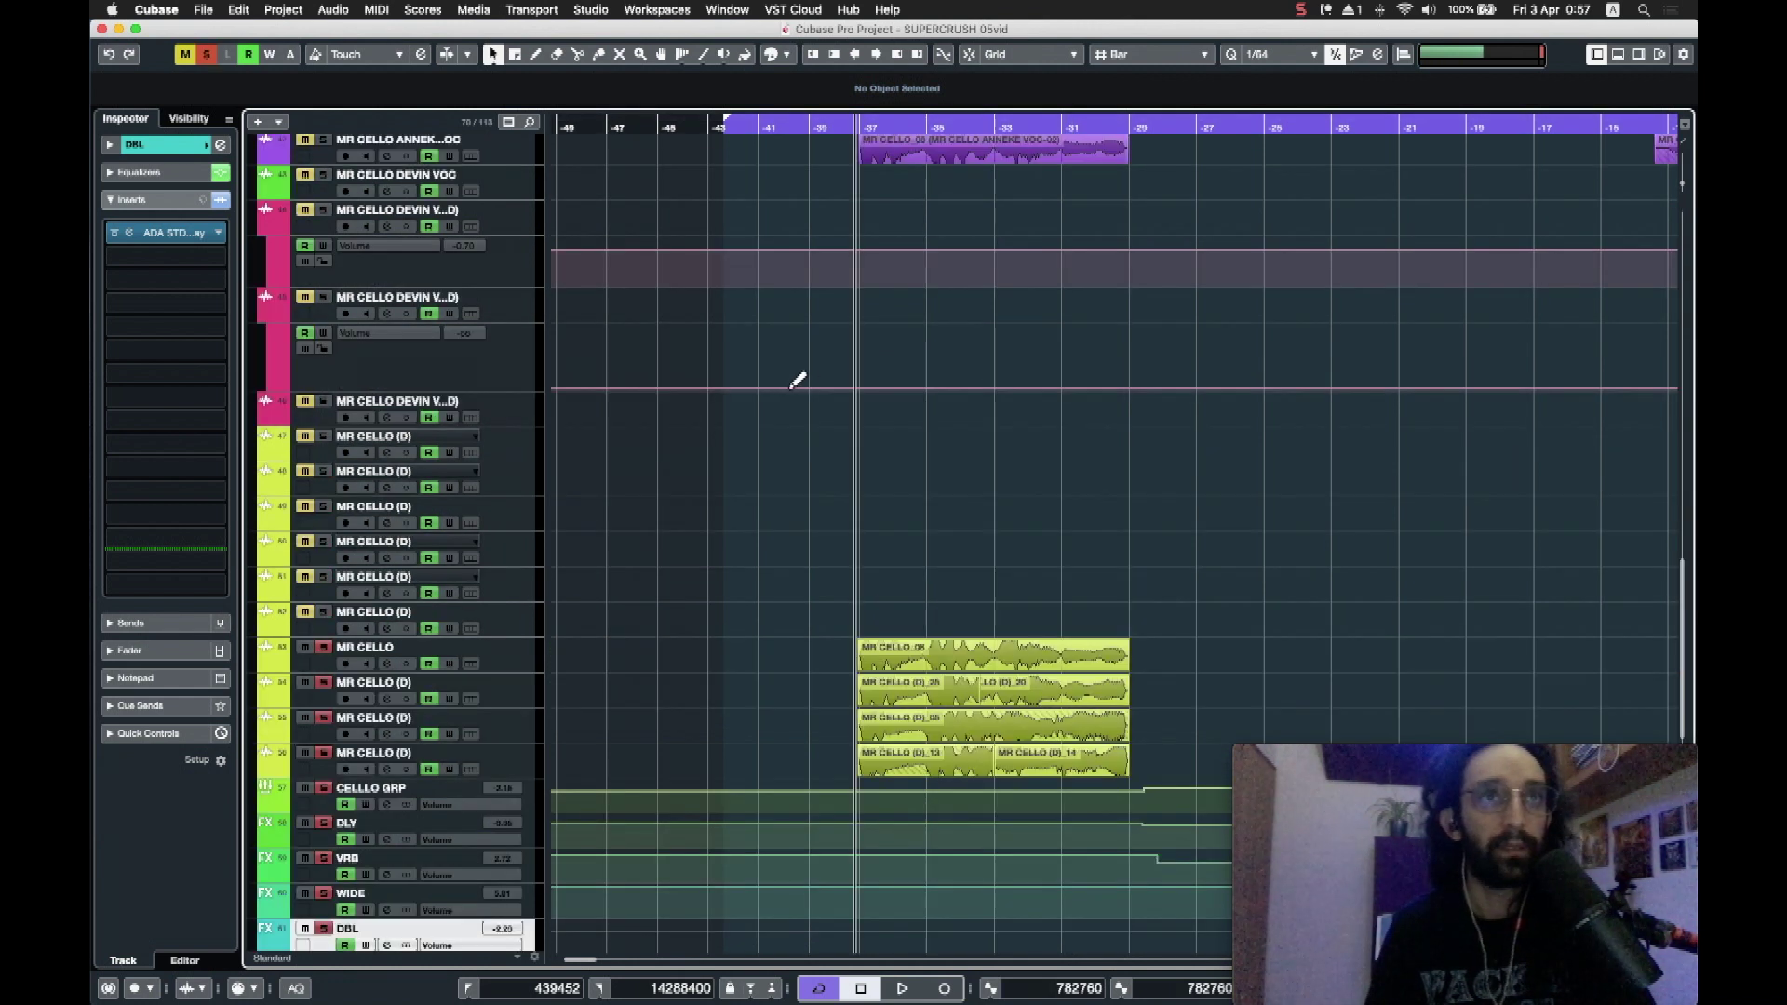
scroll(414, 770, down, 3)
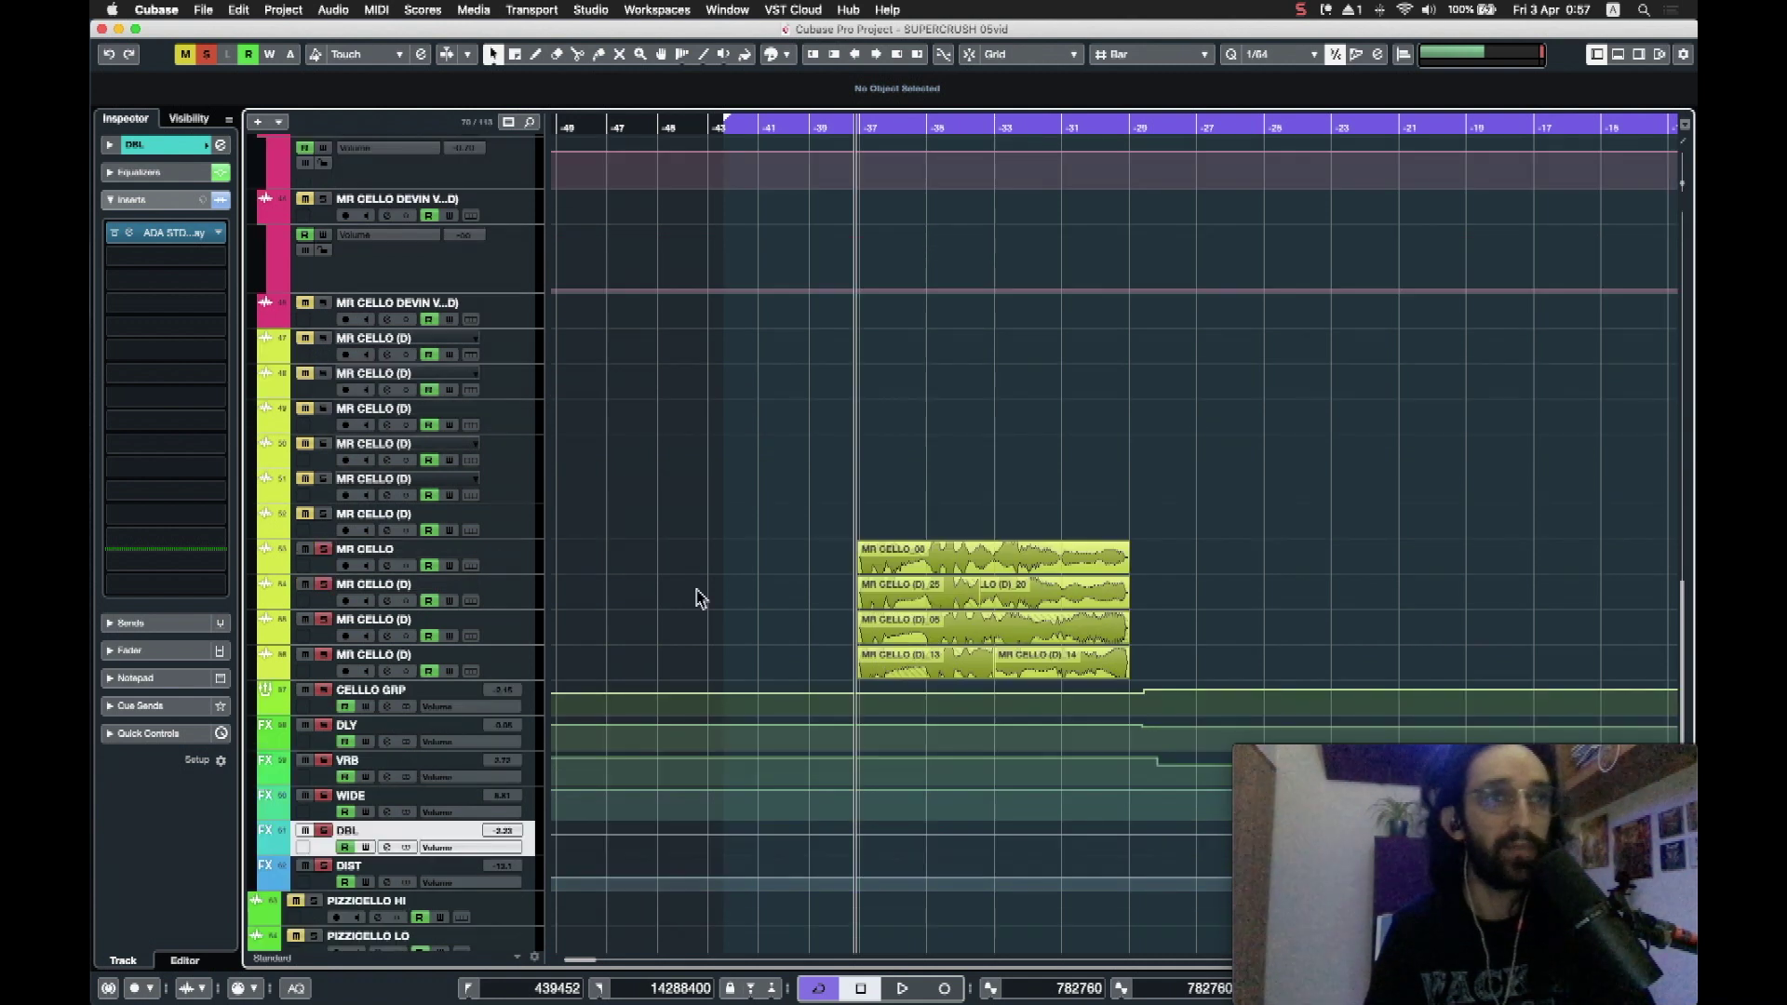
scroll(700, 601, up, 10)
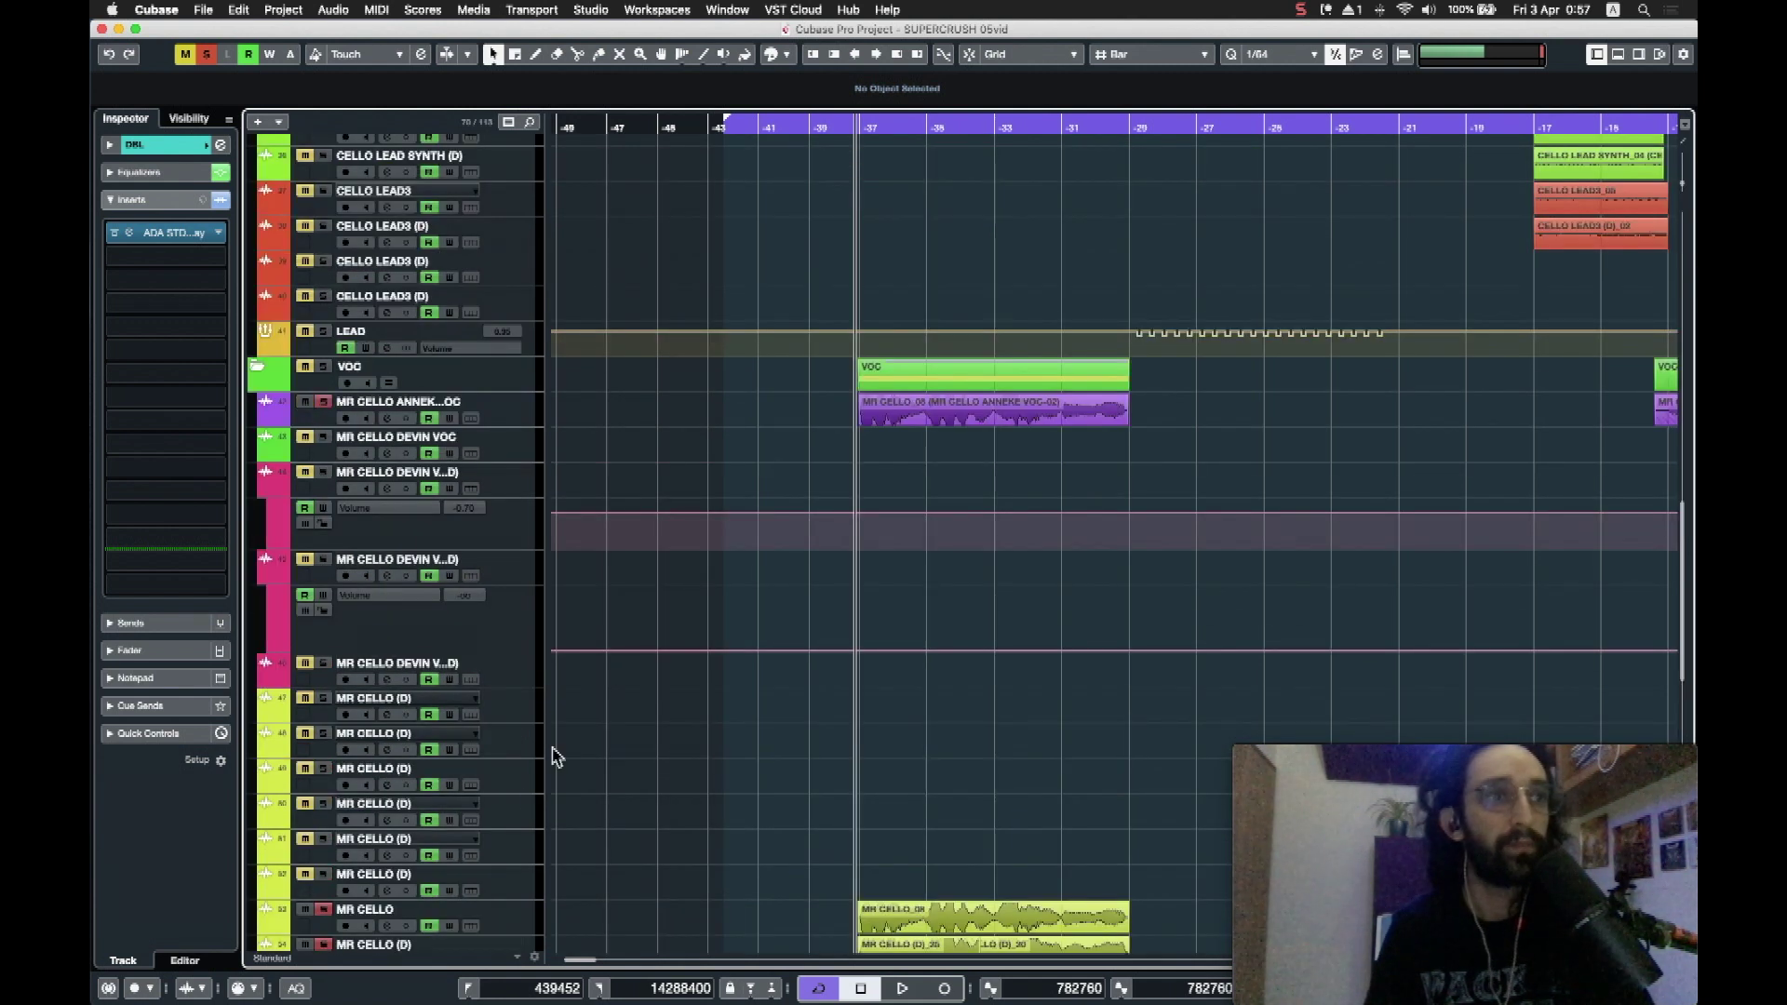
scroll(598, 854, down, 5)
Step: Select each of the four soloed MR CELLO tracks in turn and play the soloed cellos from bar -37
click(494, 760)
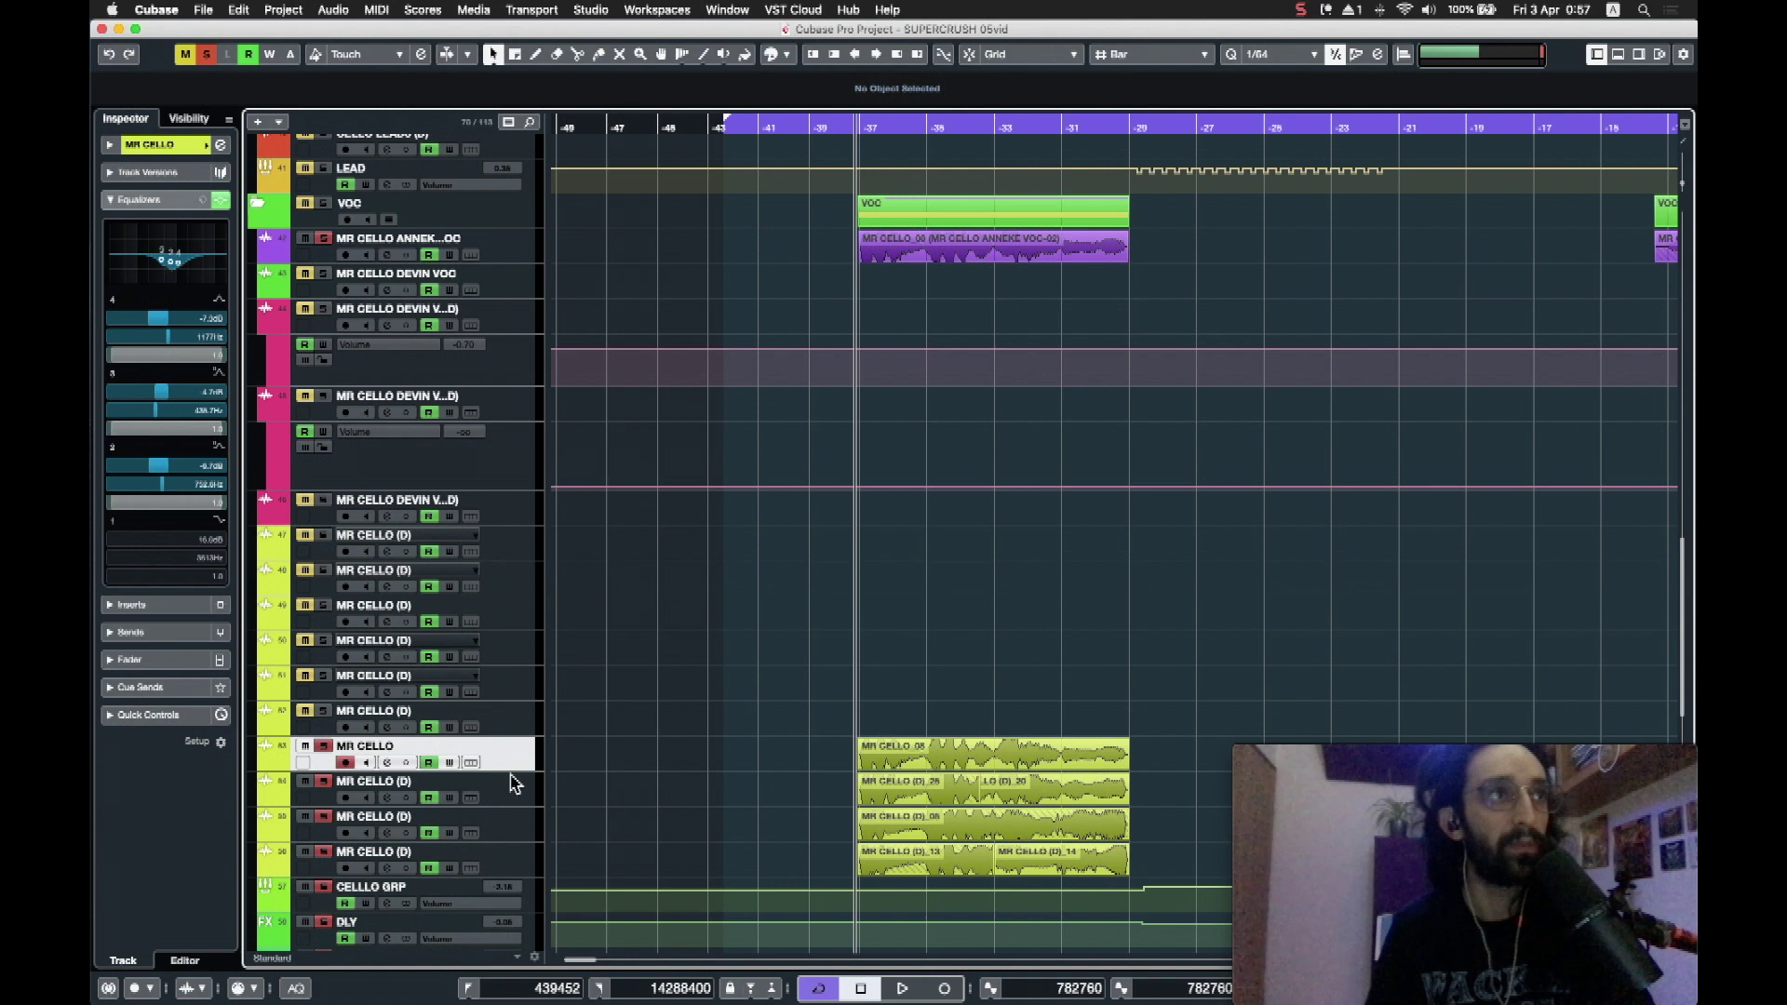
click(496, 792)
click(499, 829)
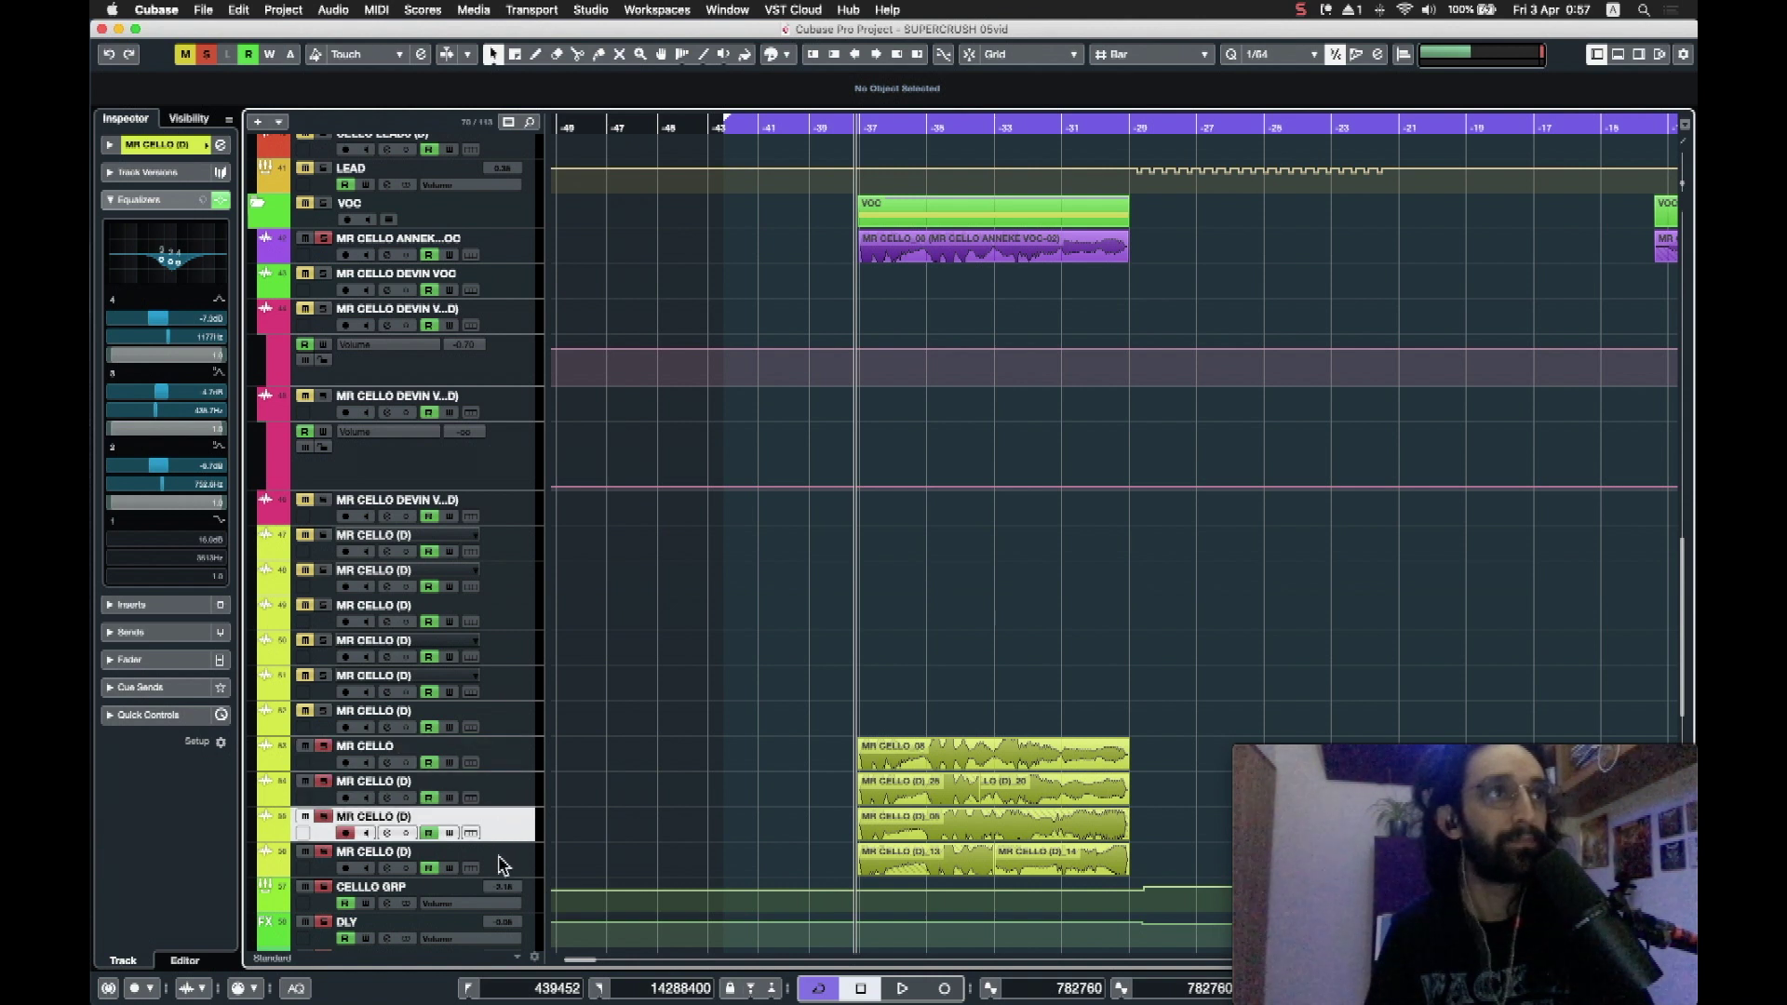
click(502, 864)
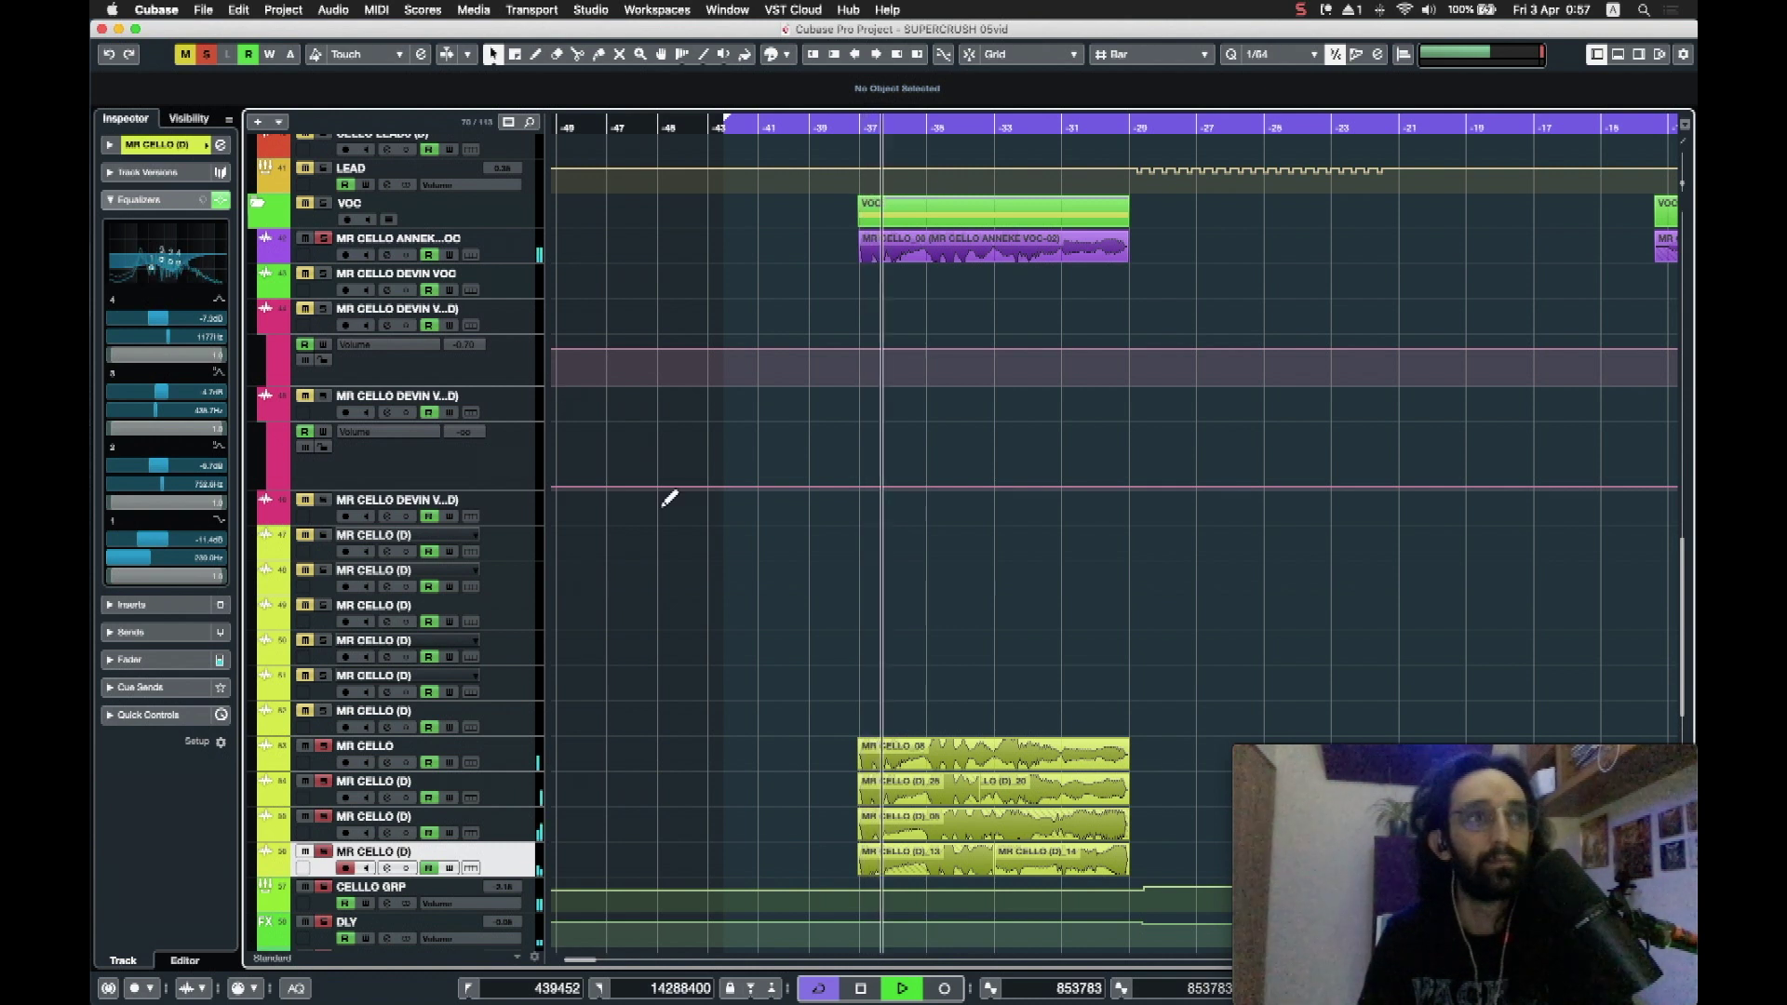
scroll(670, 498, down, 5)
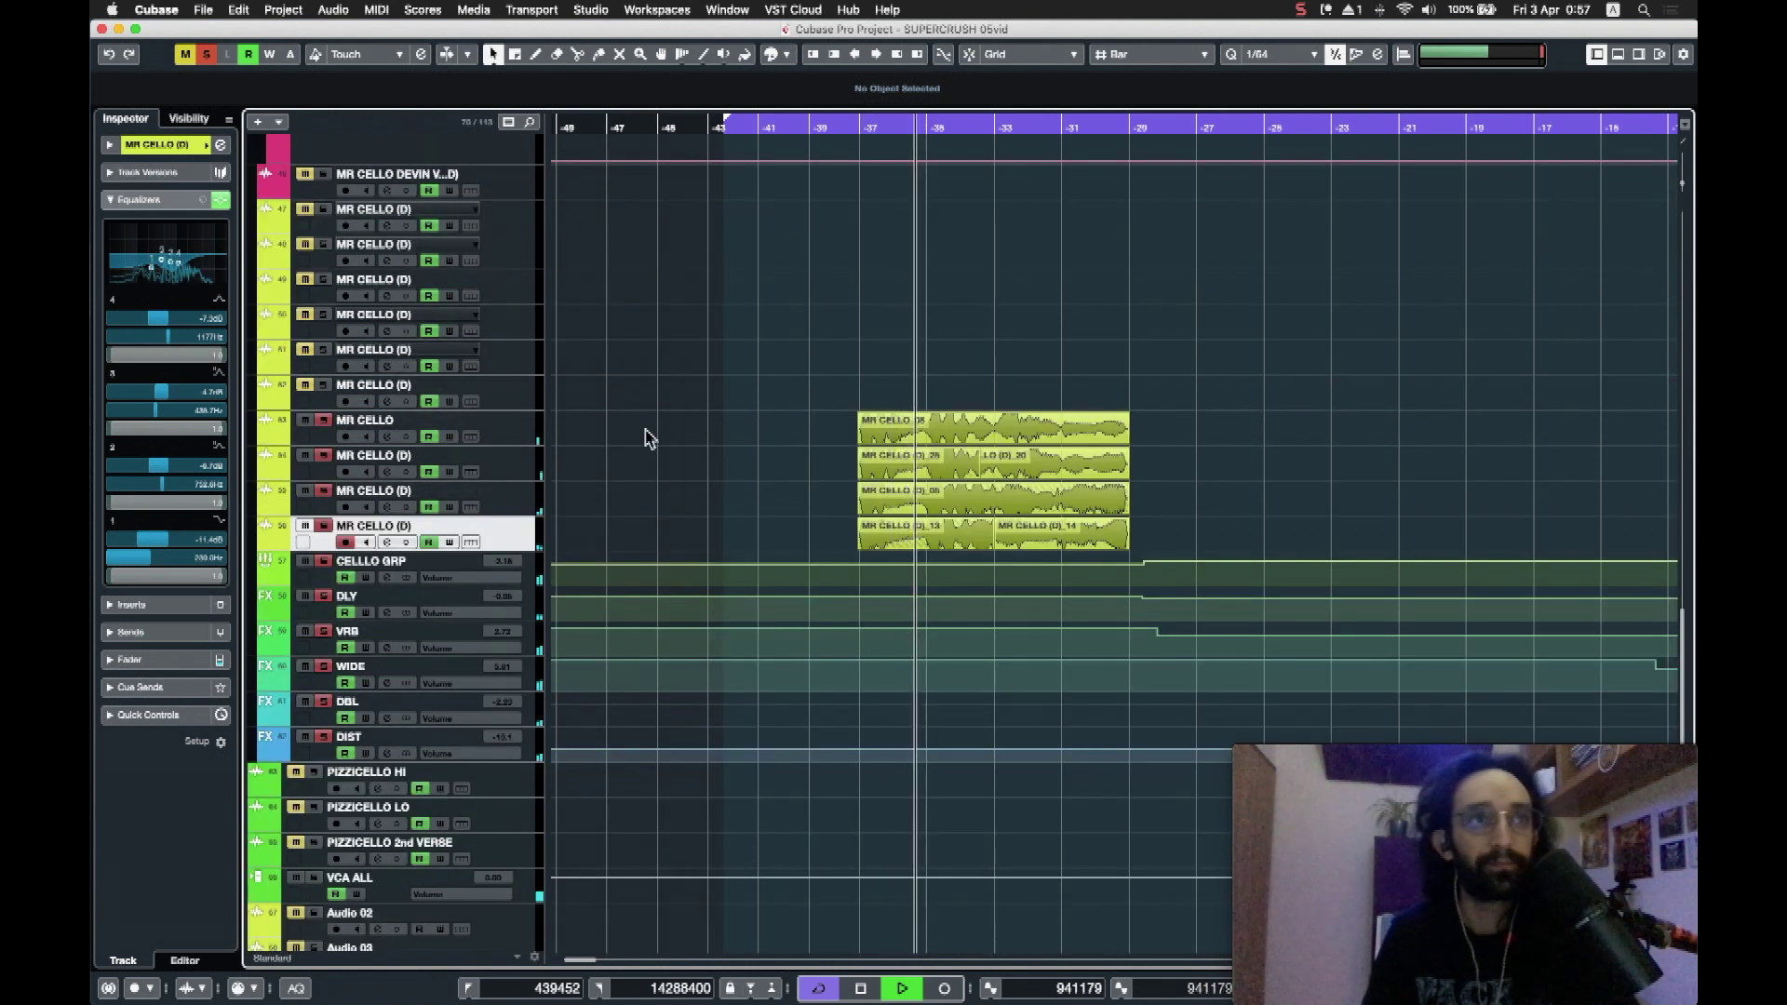
scroll(596, 372, down, 3)
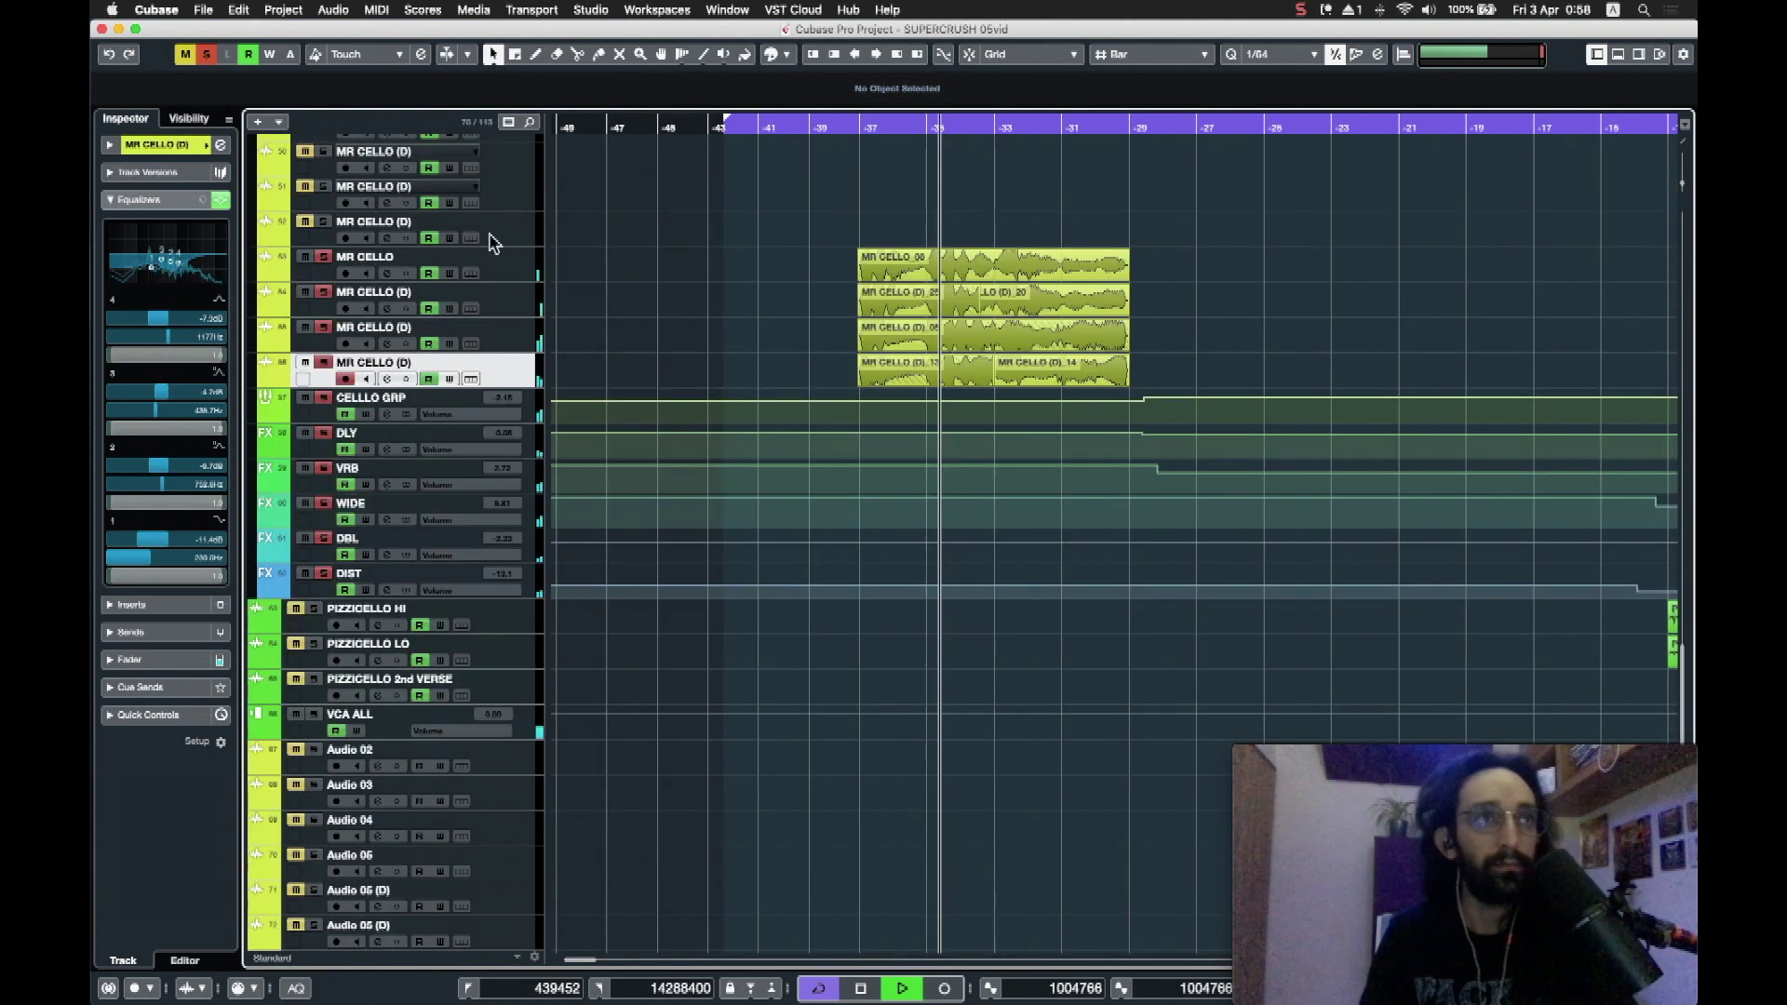
Step: Clear all solos during playback, listen to the cellos in the full mix until past bar -29, and stop
click(206, 54)
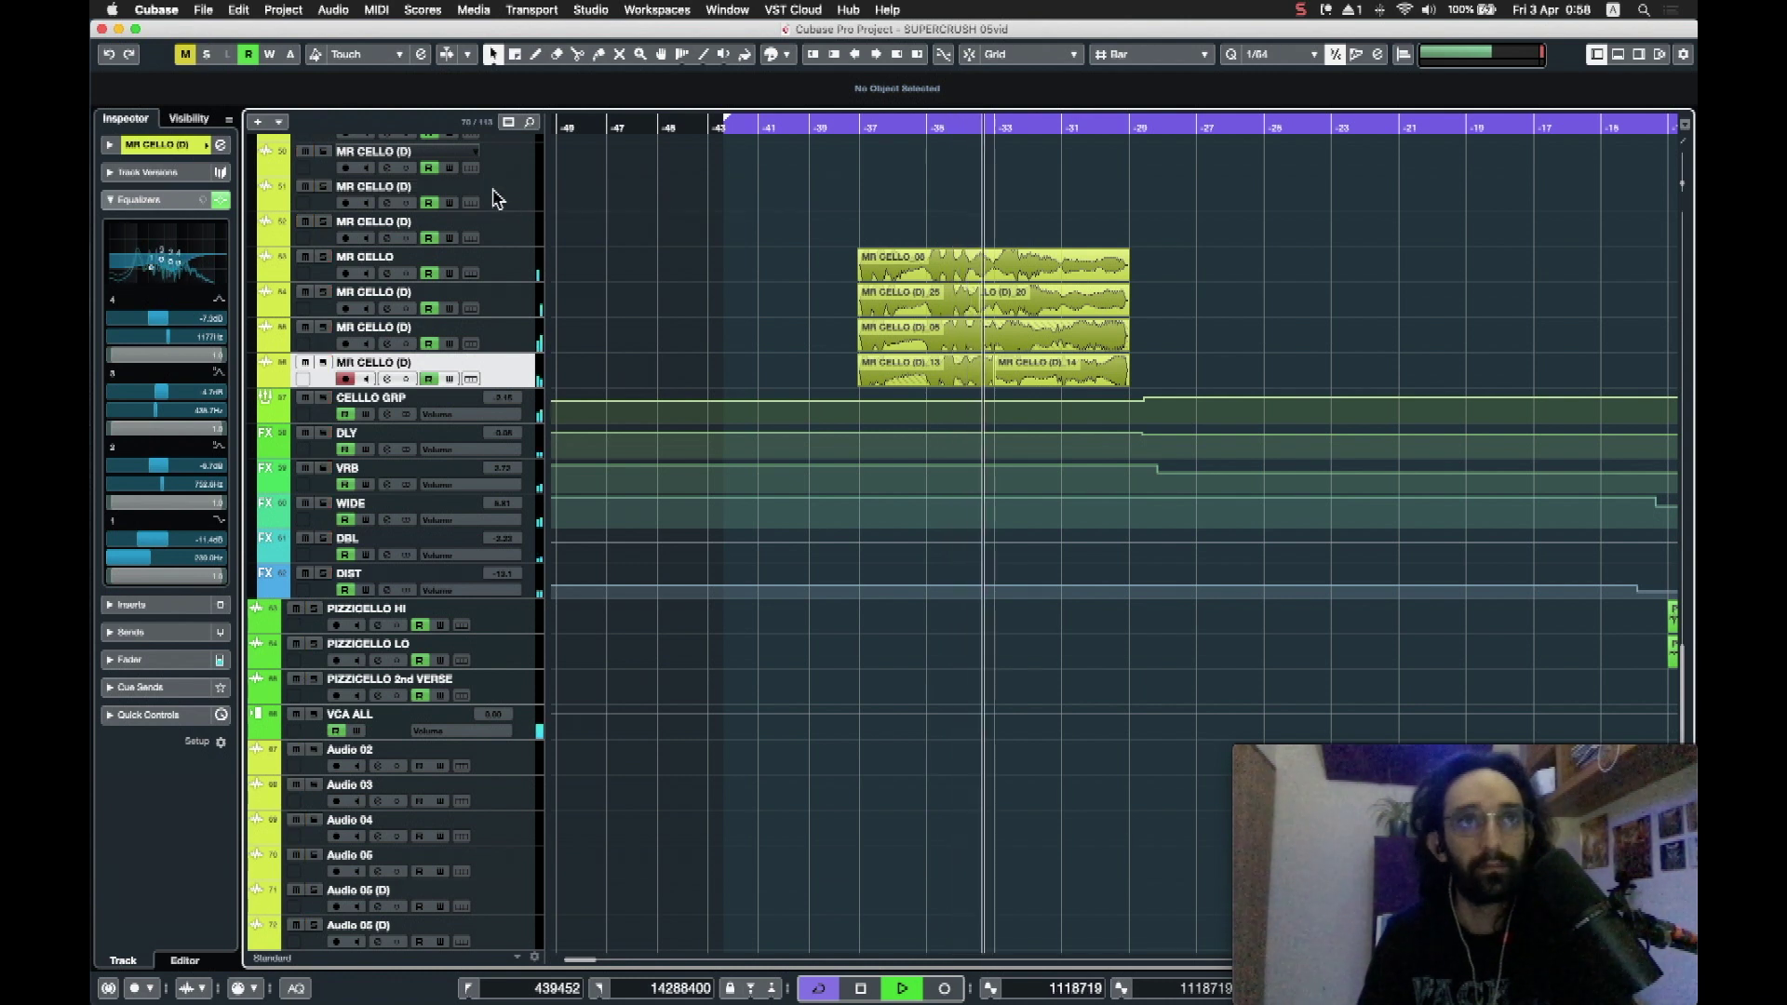
key(g)
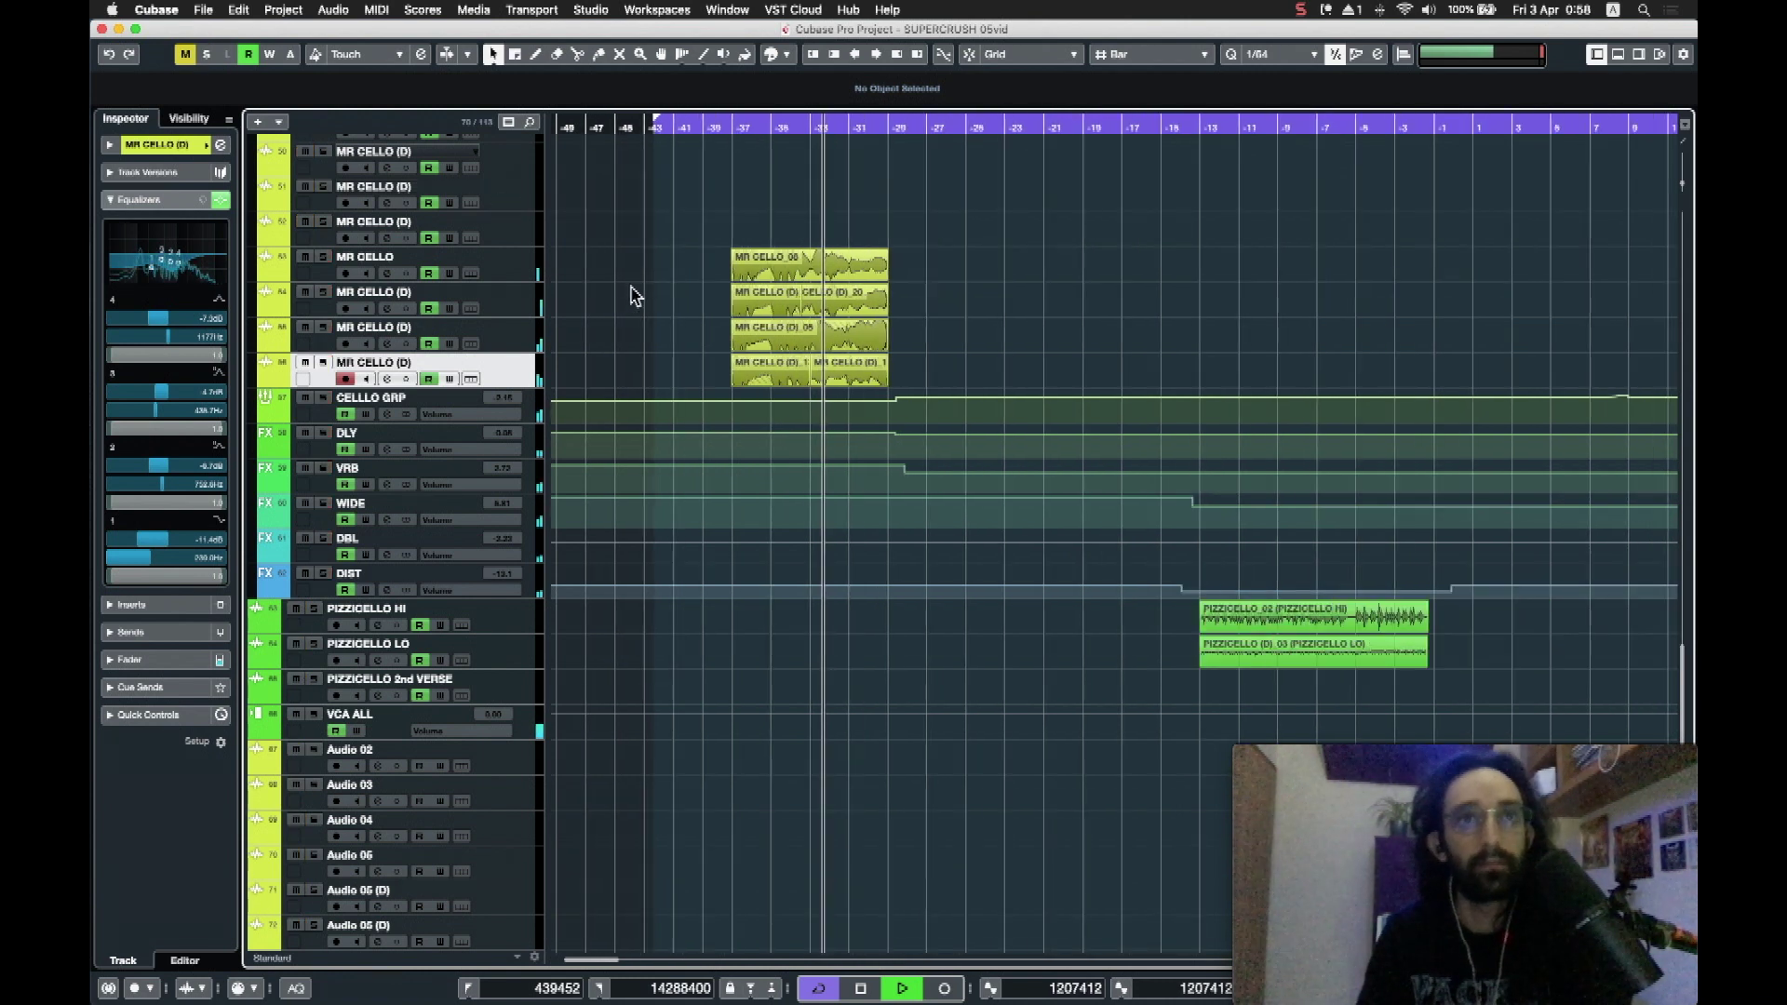
key(g)
scroll(851, 291, up, 6)
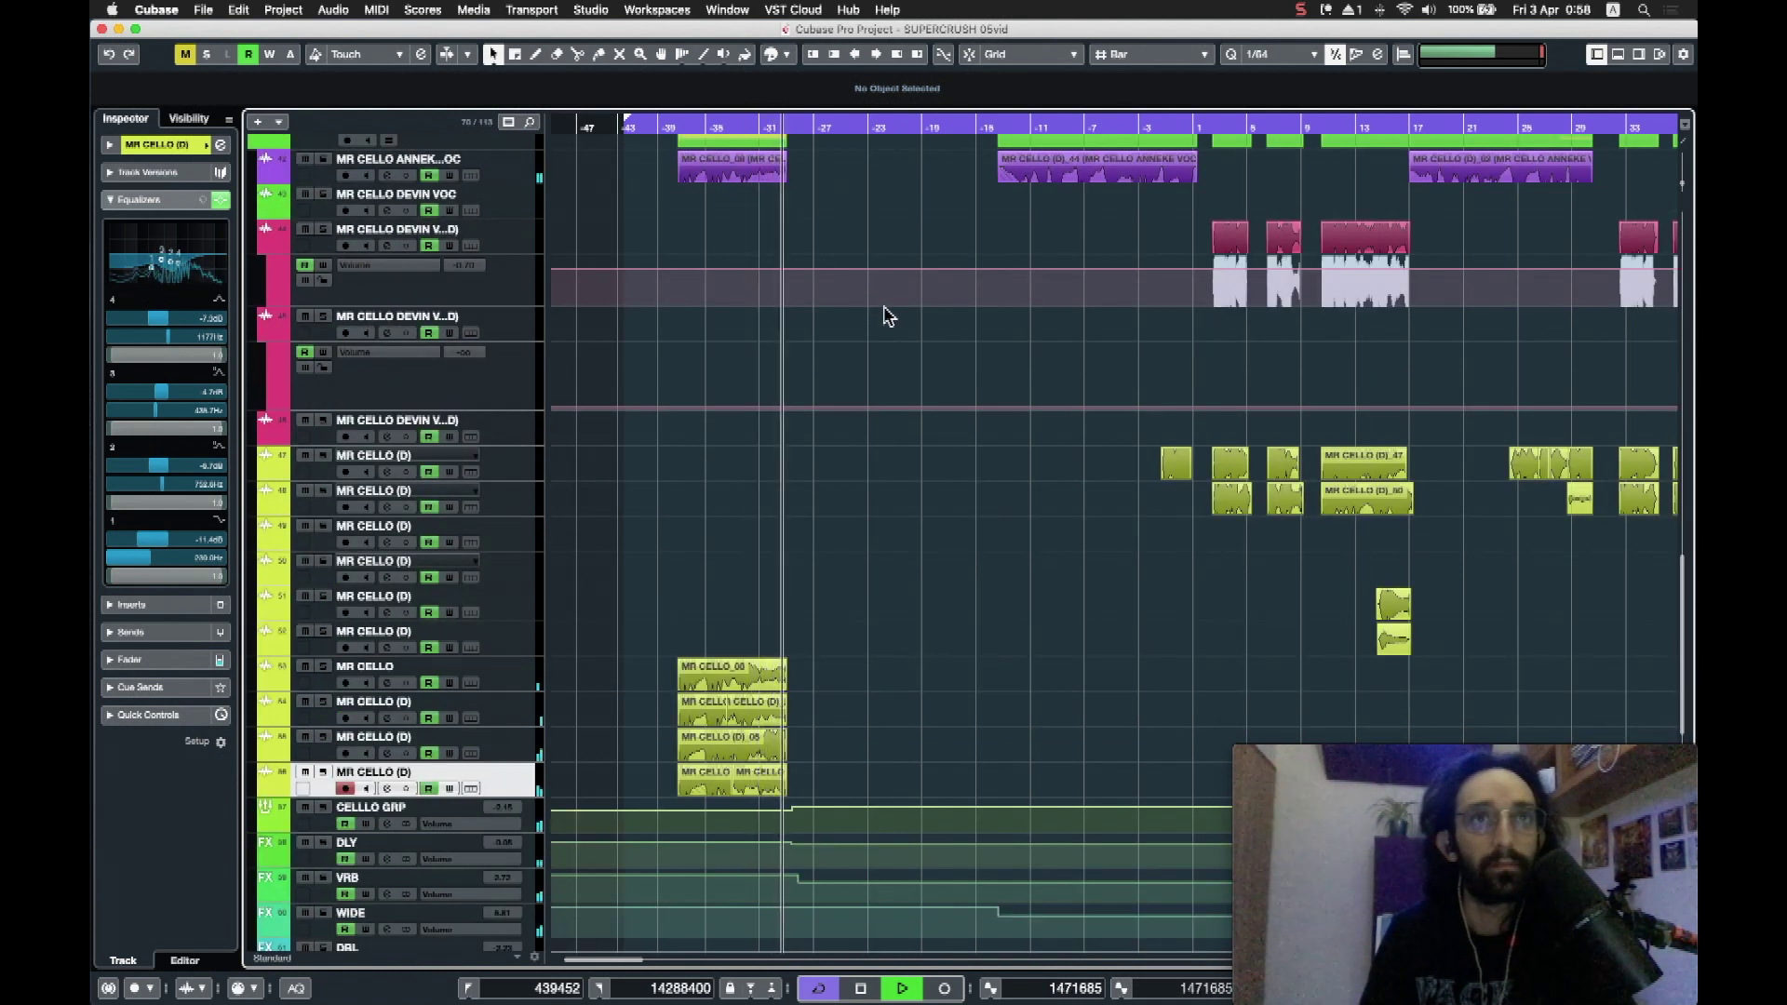
key(space)
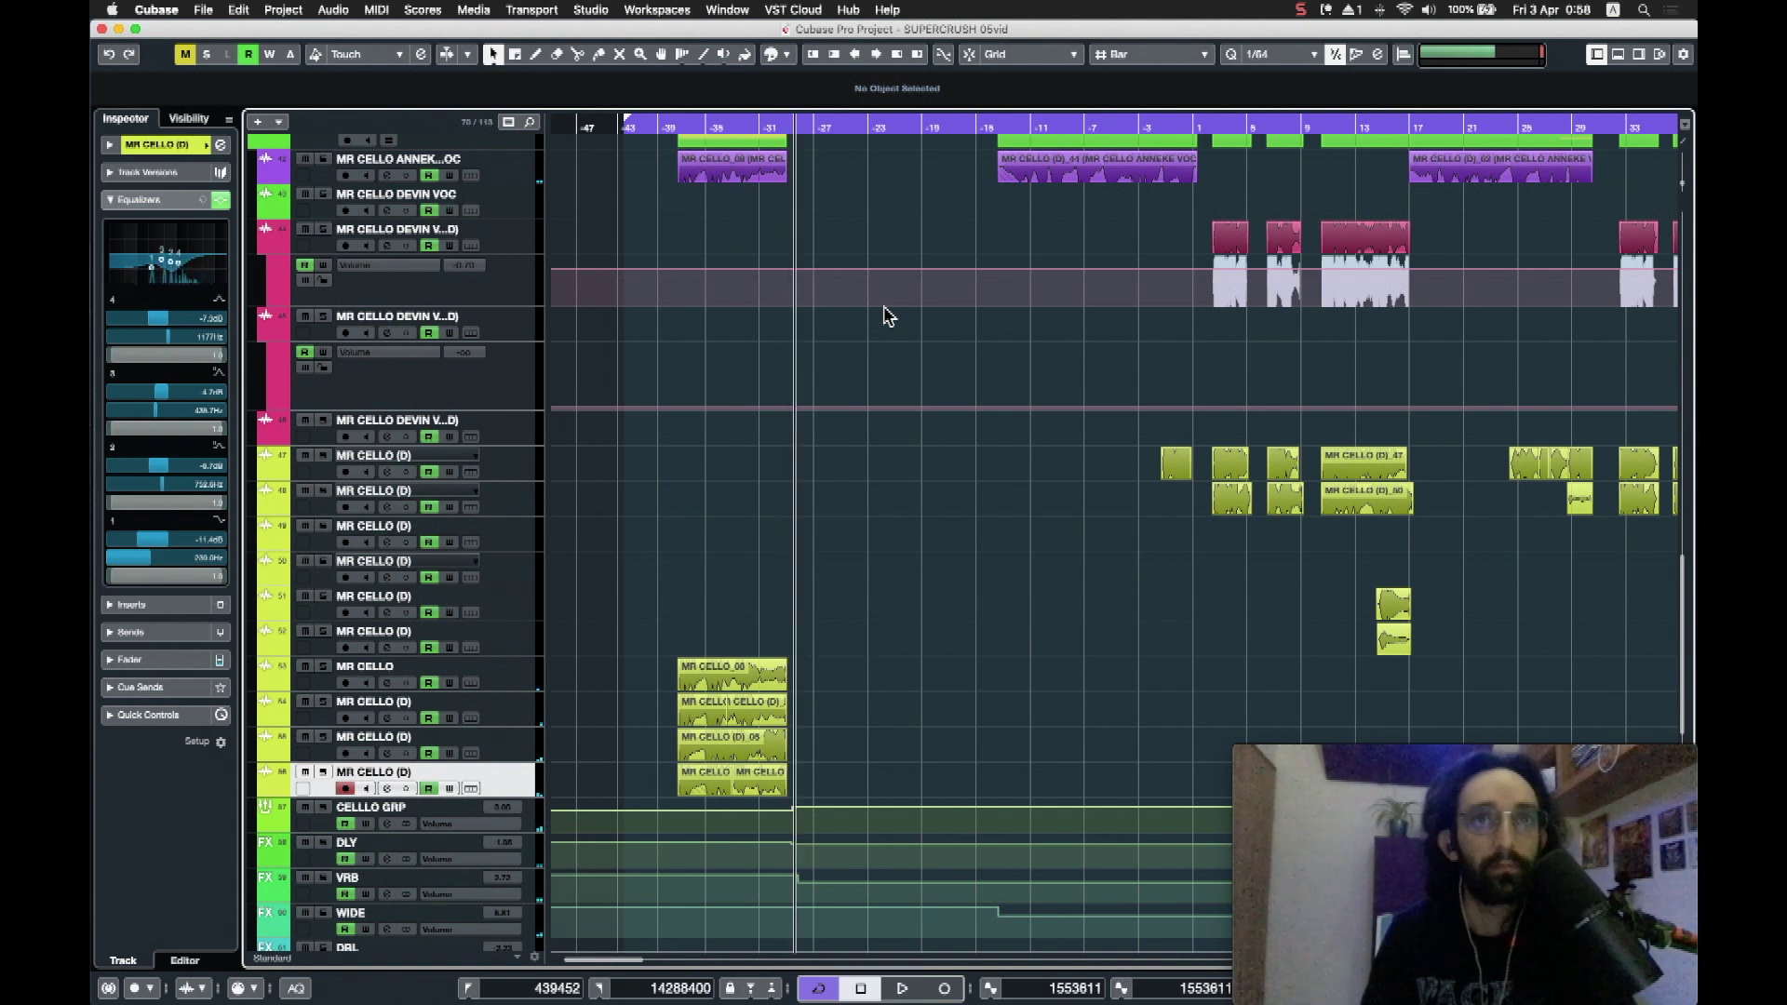
Step: Place the playhead around bar -13 and bring the start of the next VOC section into close view
click(1005, 127)
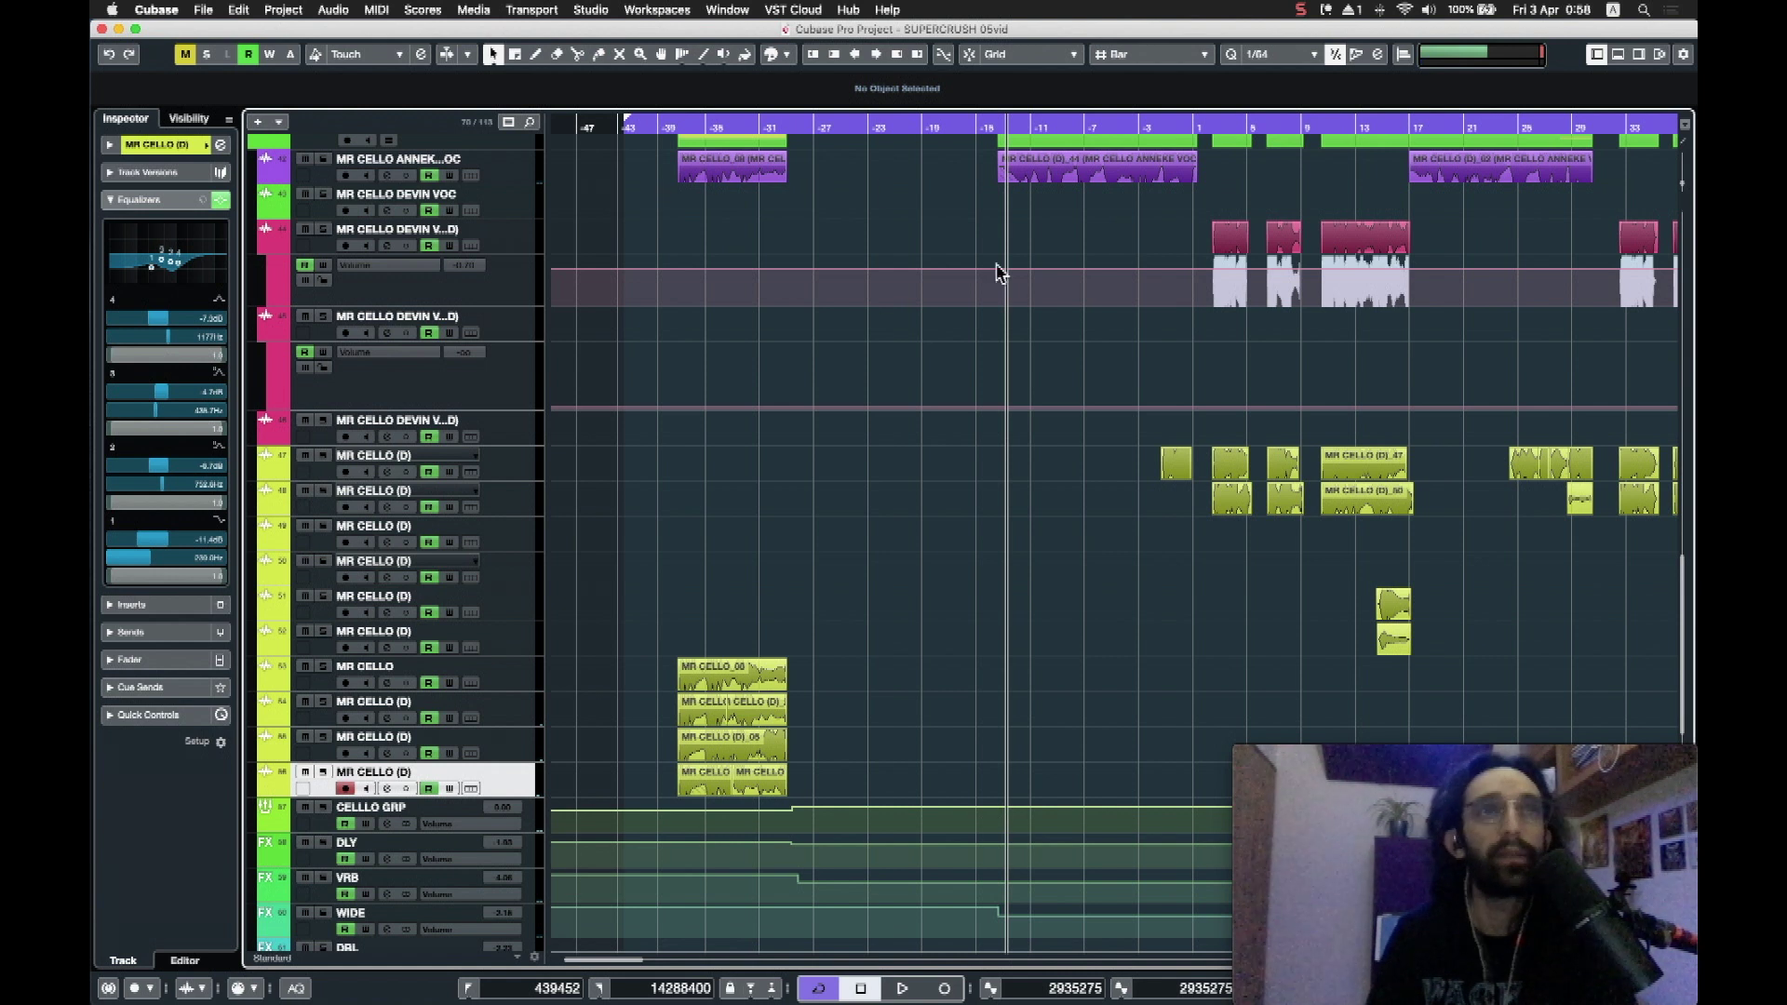
scroll(987, 233, up, 5)
scroll(882, 367, right, 3)
scroll(882, 415, down, 3)
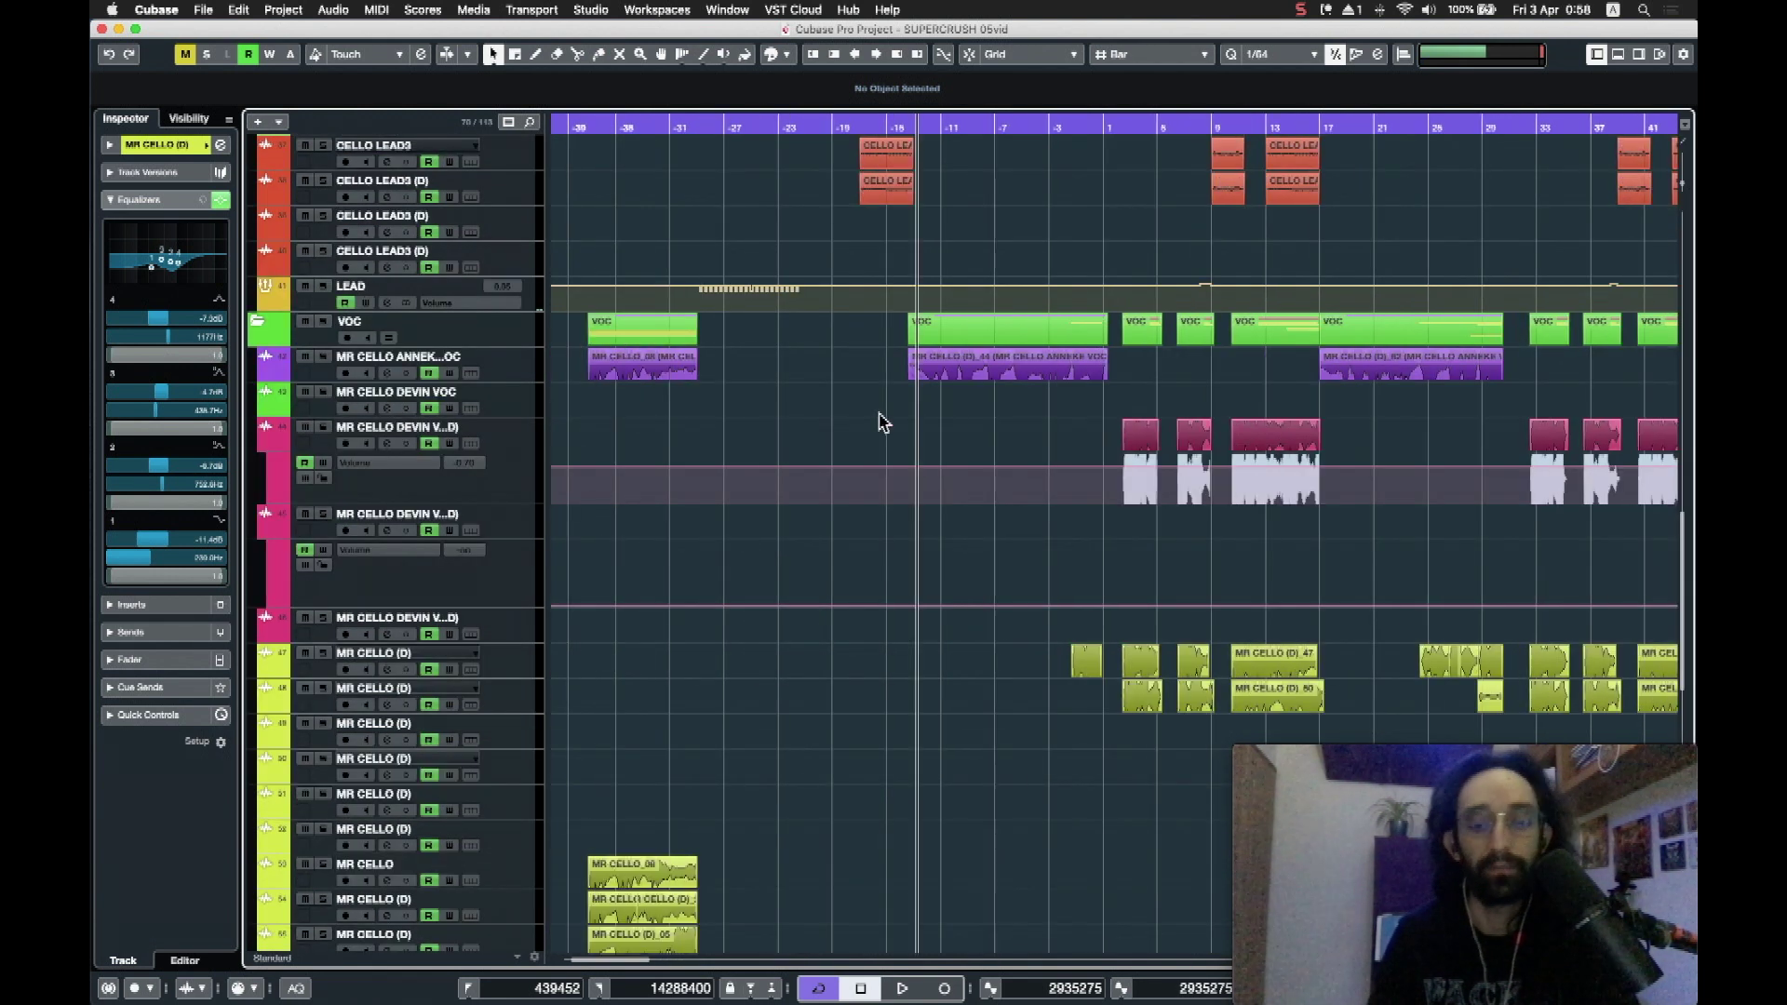
scroll(924, 458, left, 2)
key(h)
key(h)
key(h)
key(h)
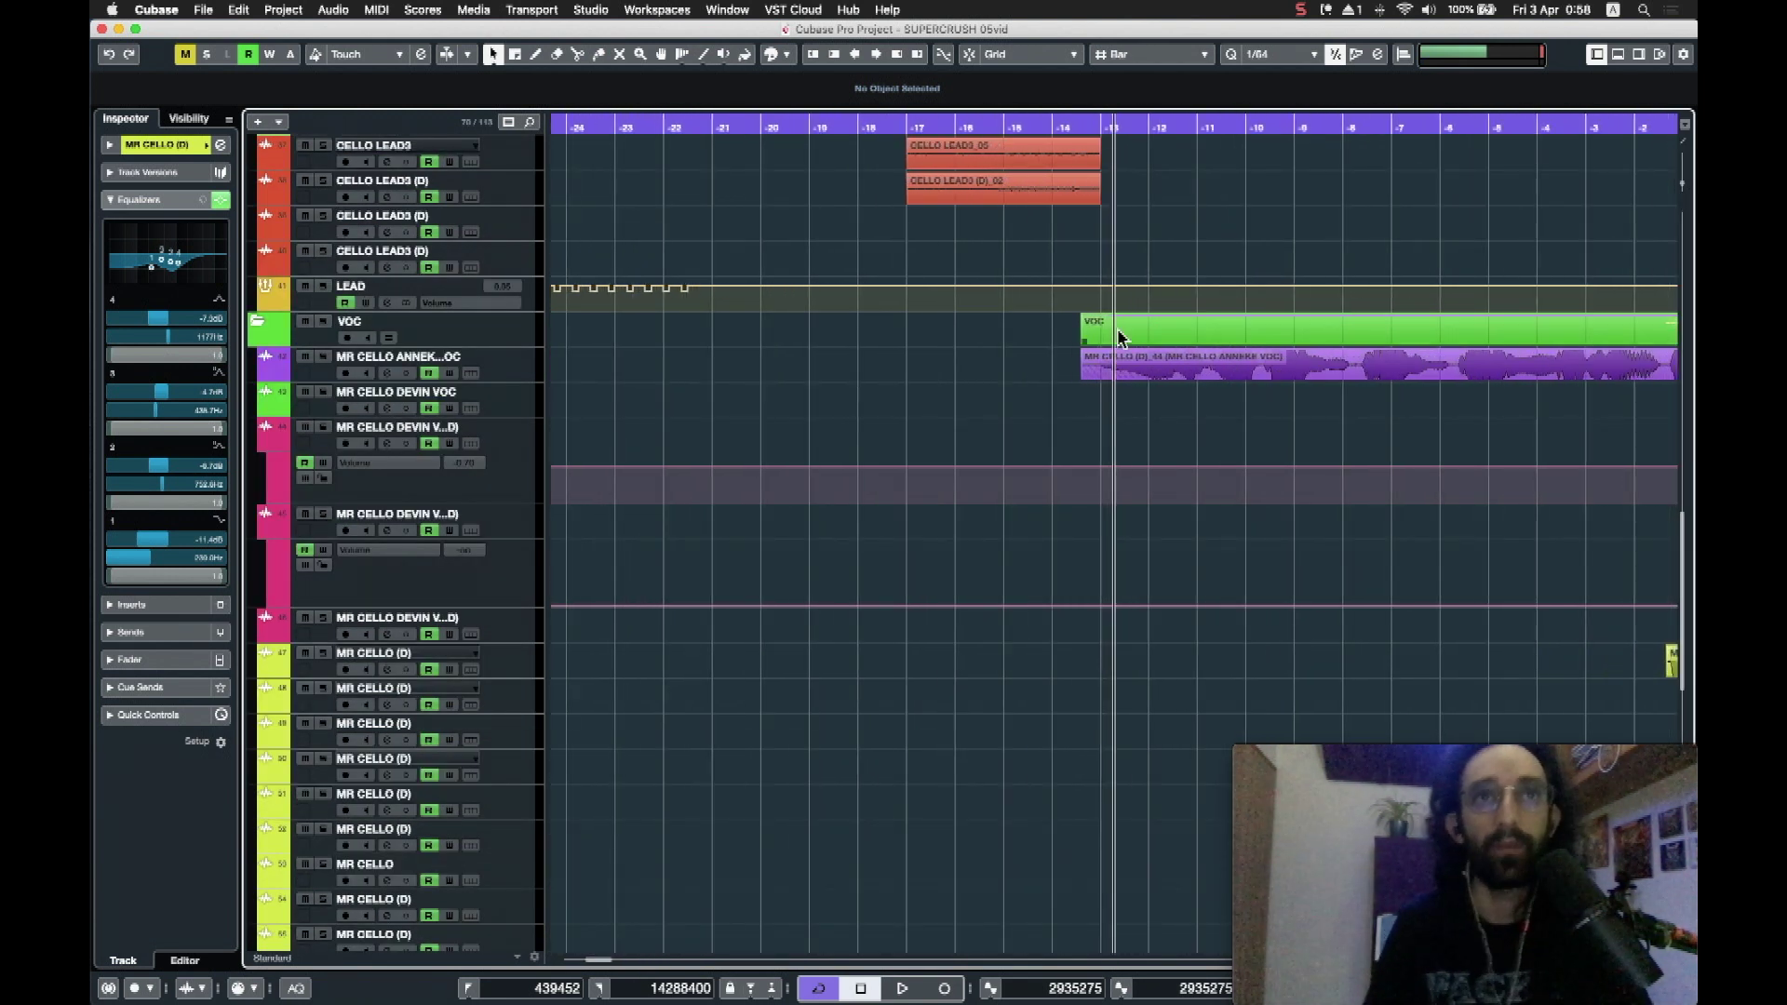
Step: Check the cello group tracks, then select the MR CELLO ANNEKE VOC clip starting around bar -14 and play from around bar -13
scroll(1109, 338, down, 5)
scroll(1090, 184, down, 5)
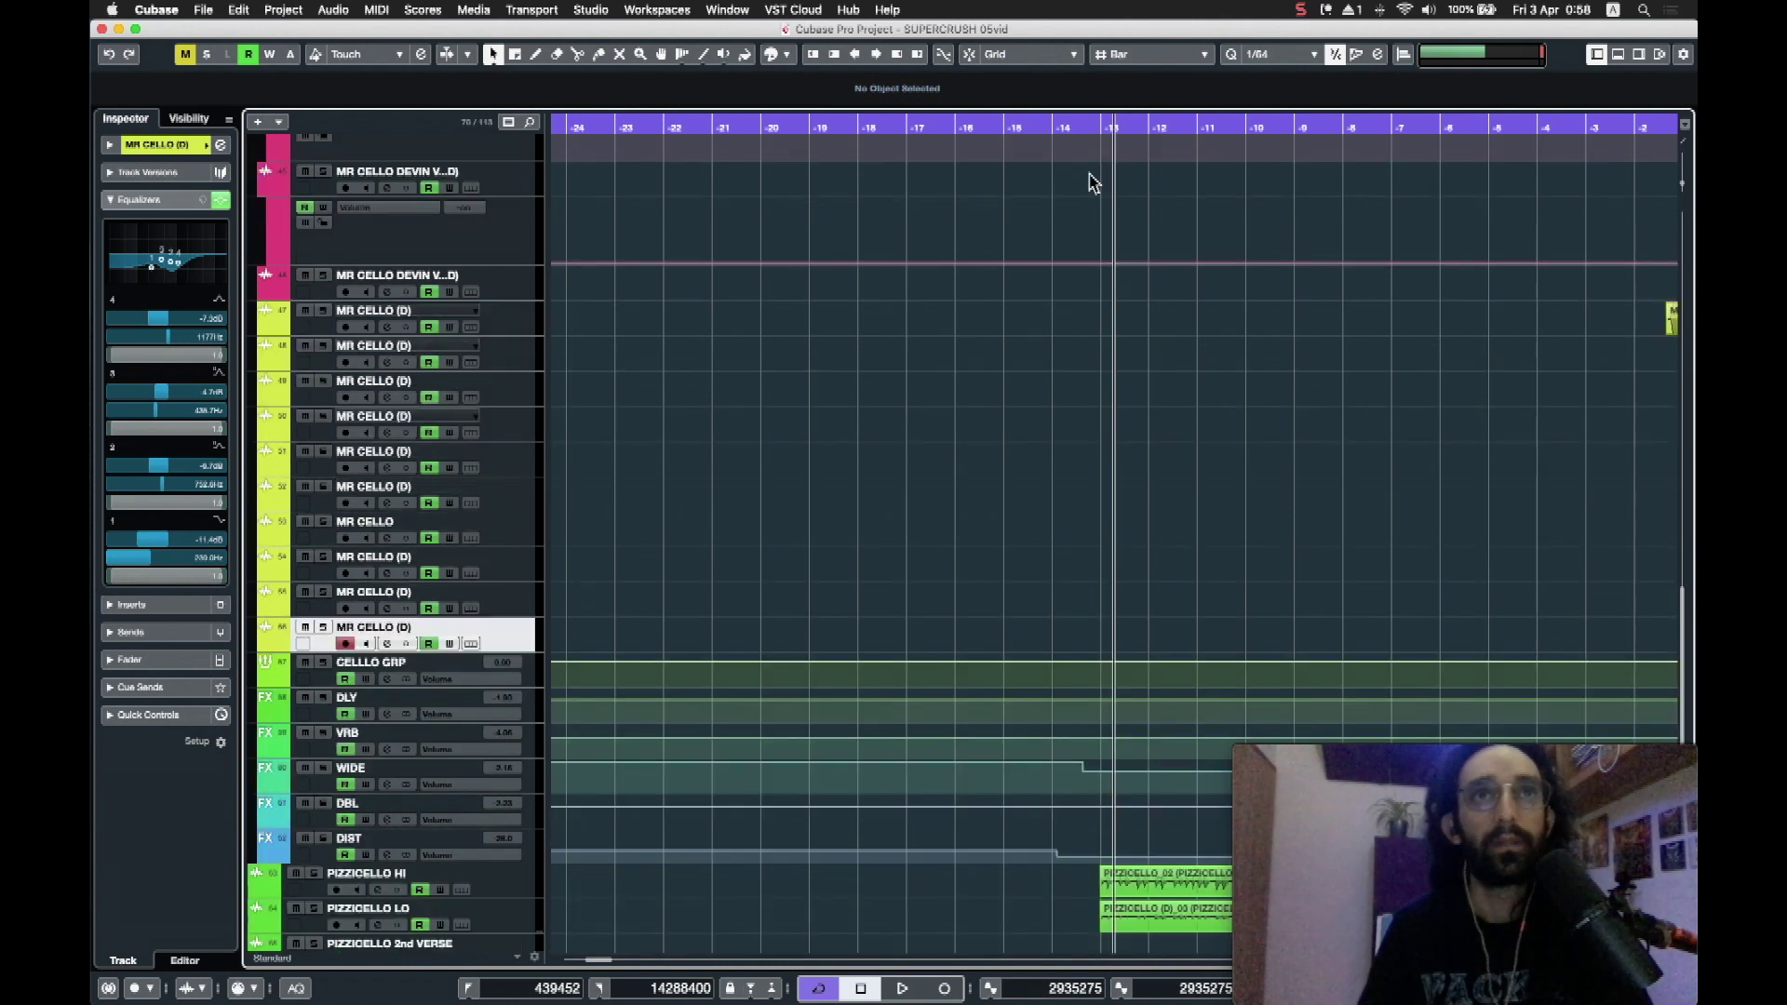
scroll(1091, 185, up, 5)
click(1087, 387)
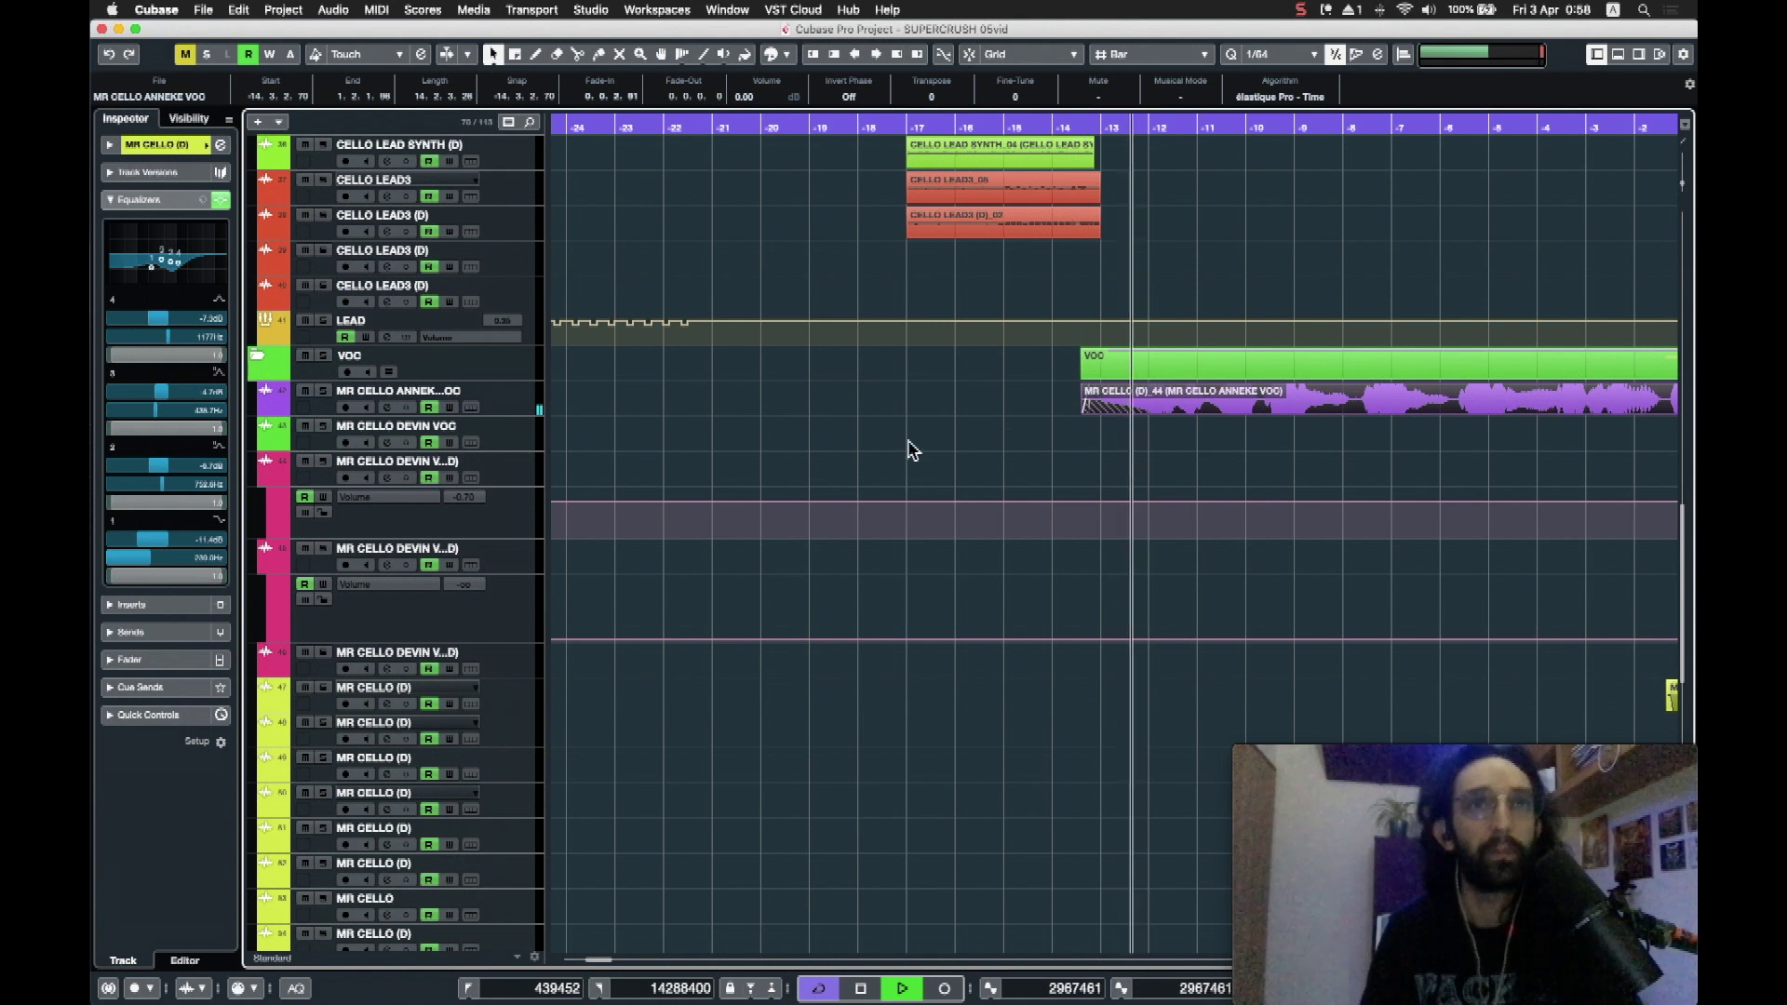
Step: Listen on with the whole range of VOC sections in view and stop playback around bar -4
key(g)
key(g)
key(g)
key(g)
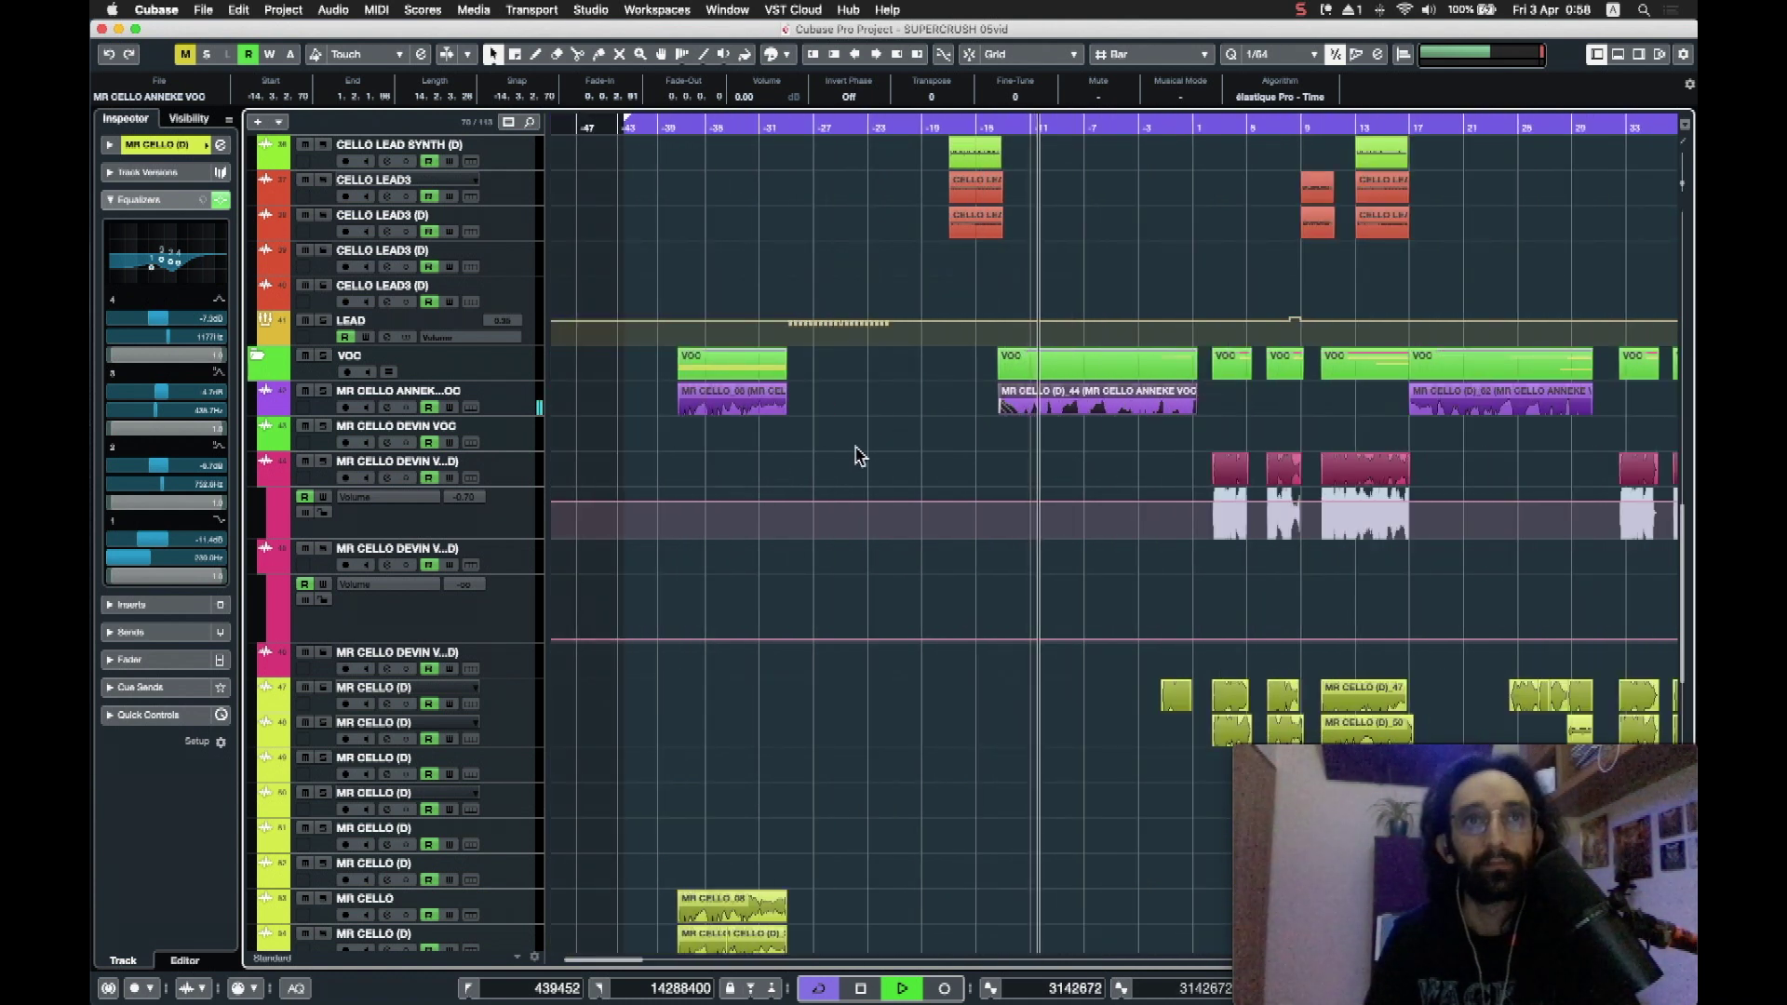
click(323, 391)
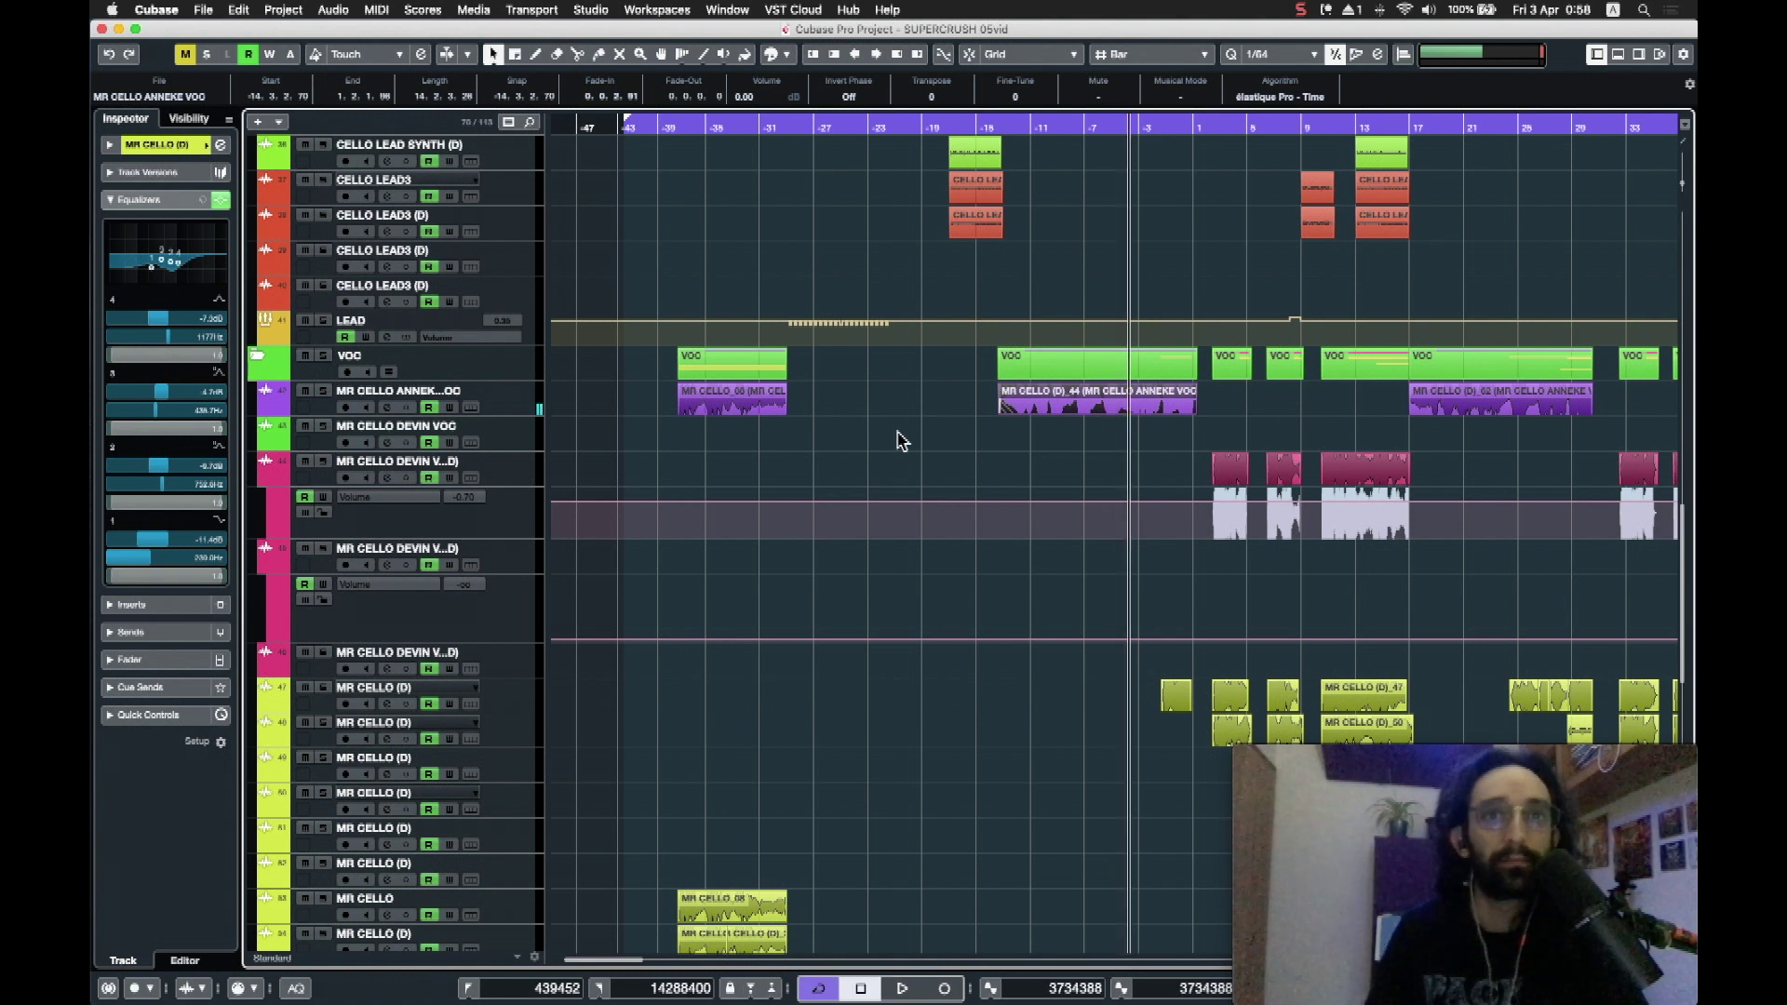
Step: Solo PIZZICELLO HI and PIZZICELLO LO, play their clips from around bar -13, and stop around bar -9
scroll(1040, 556, down, 10)
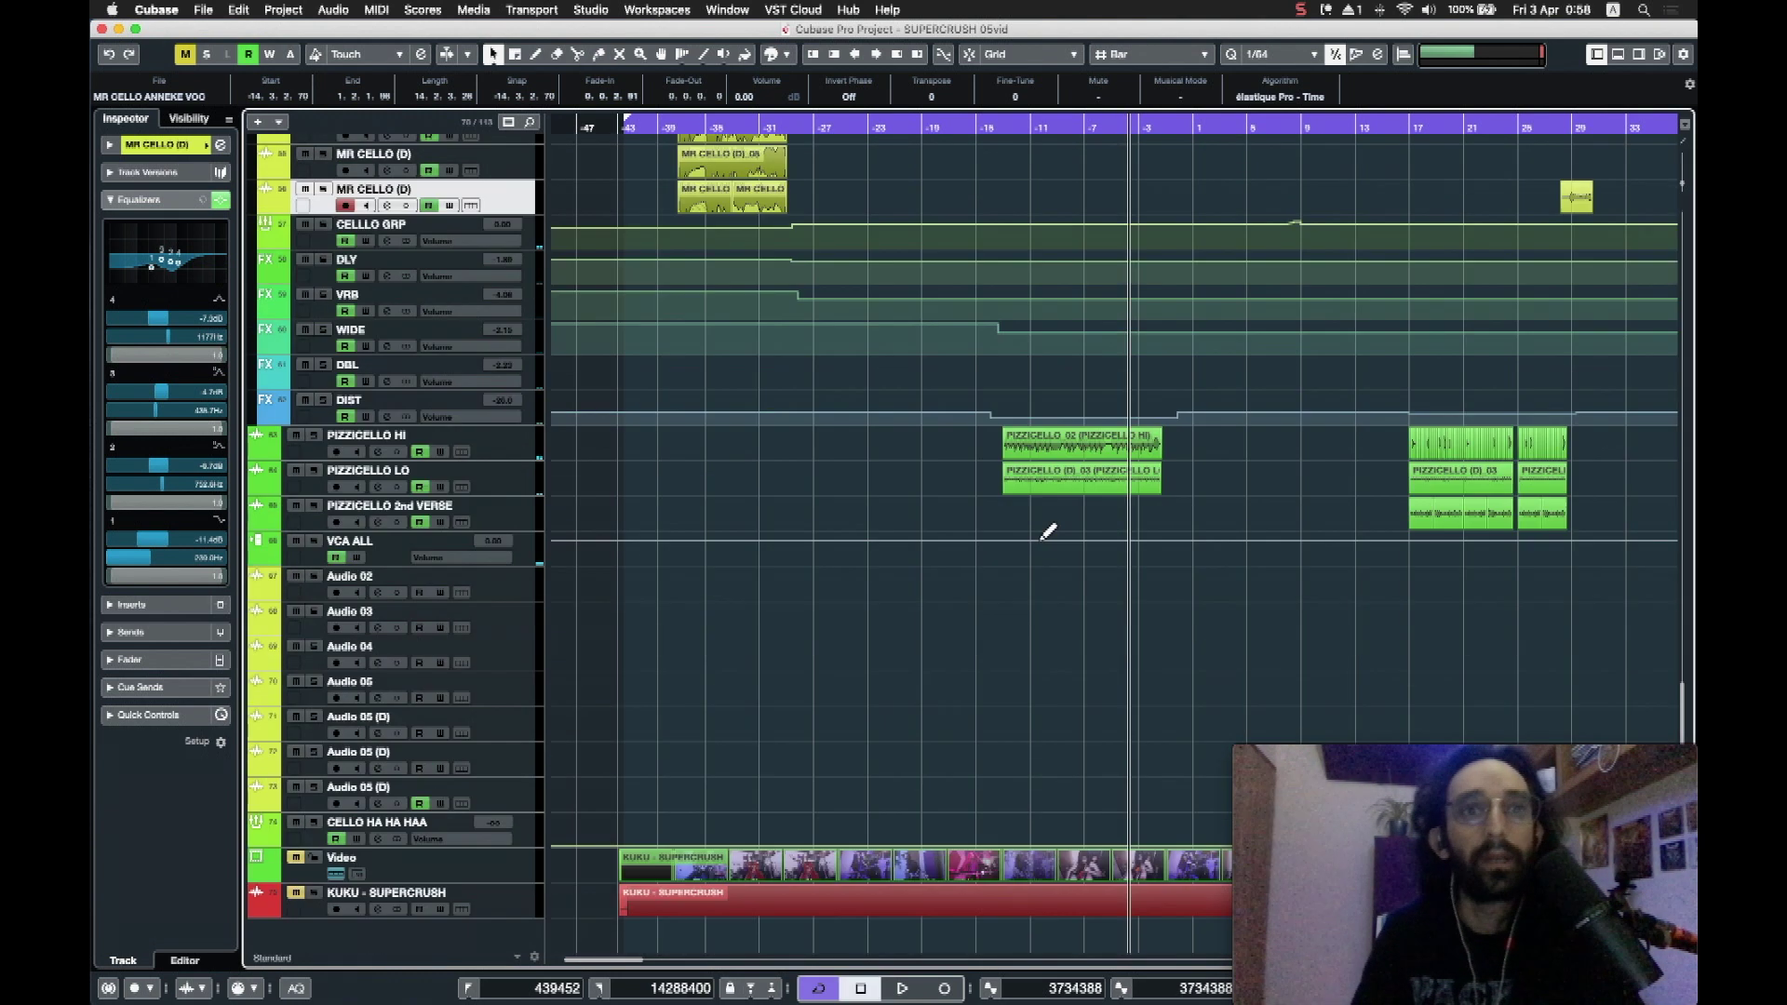
drag(1002, 128, 931, 240)
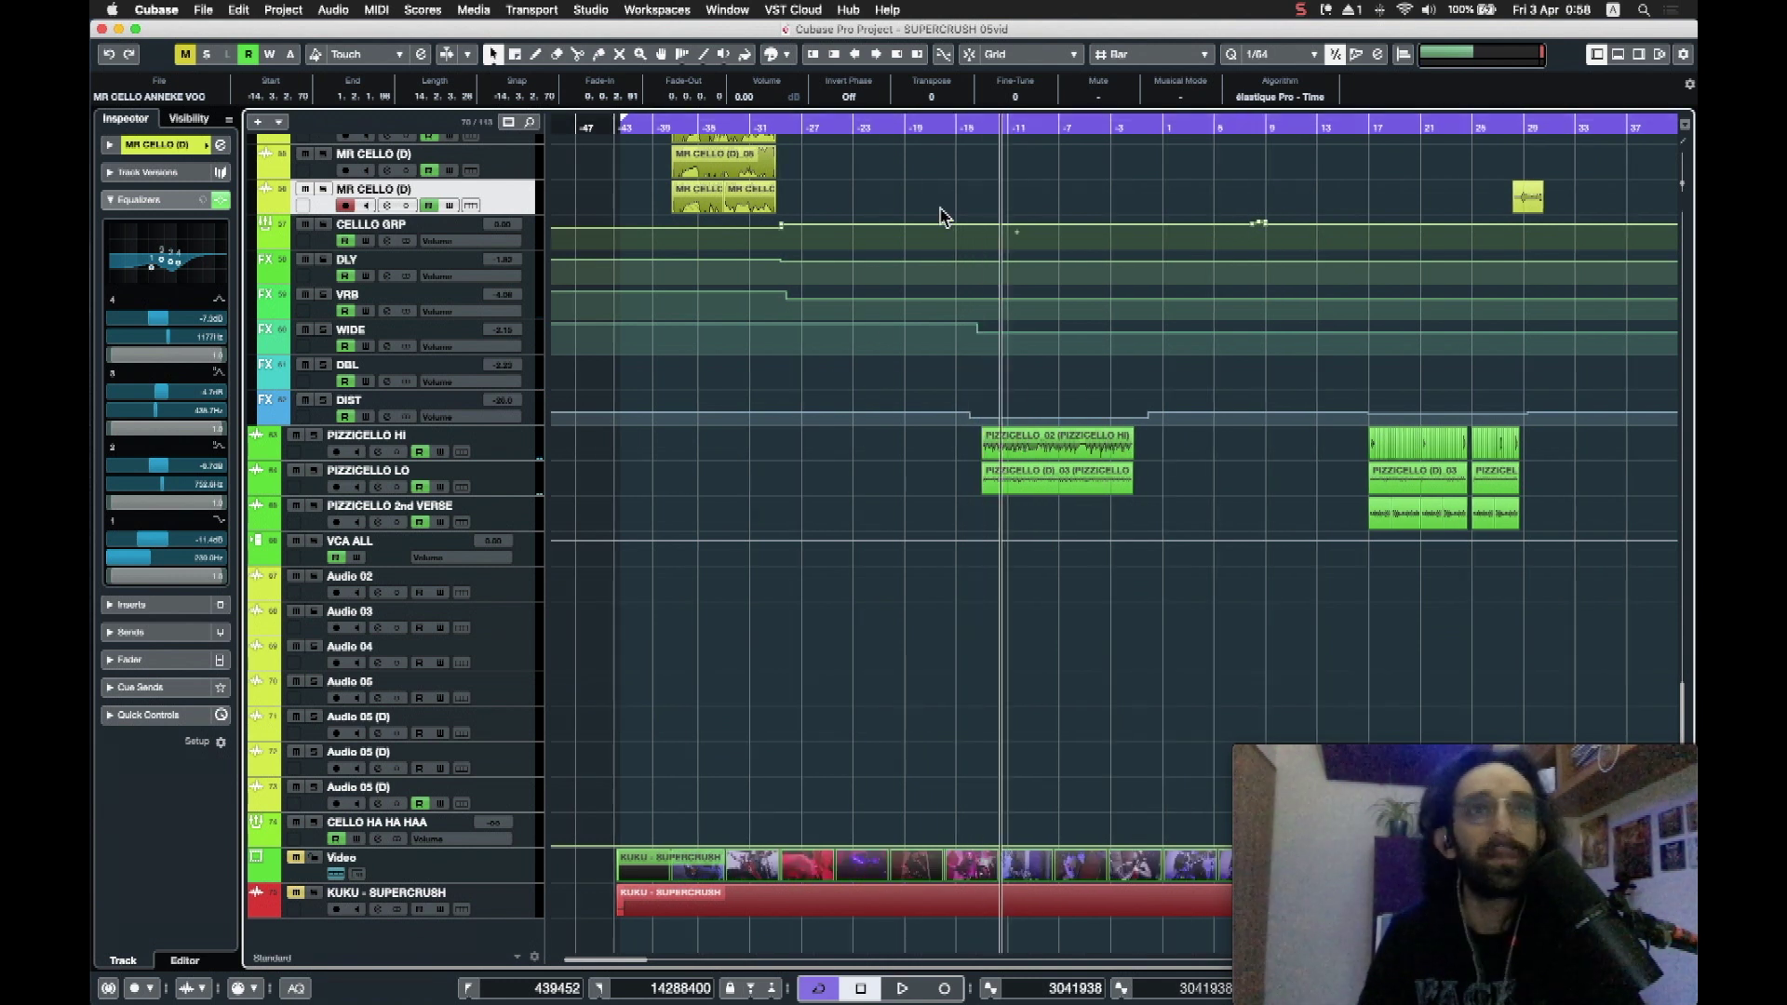
drag(978, 128, 1158, 470)
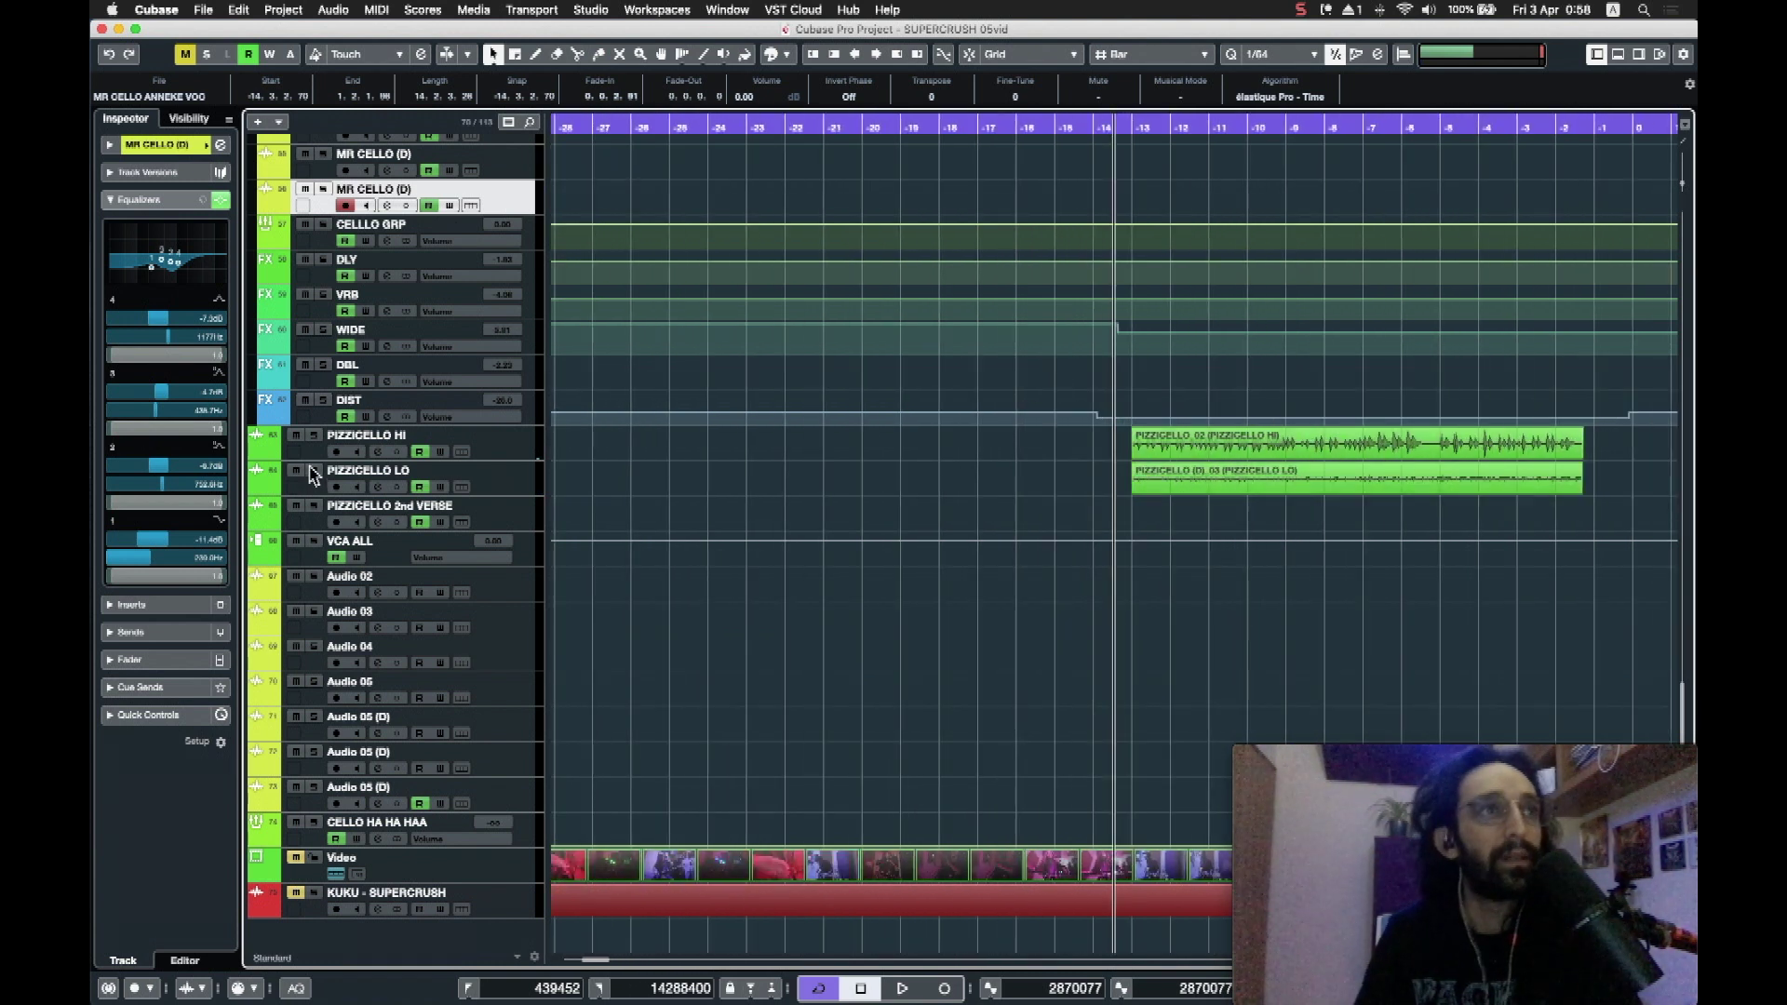
click(315, 436)
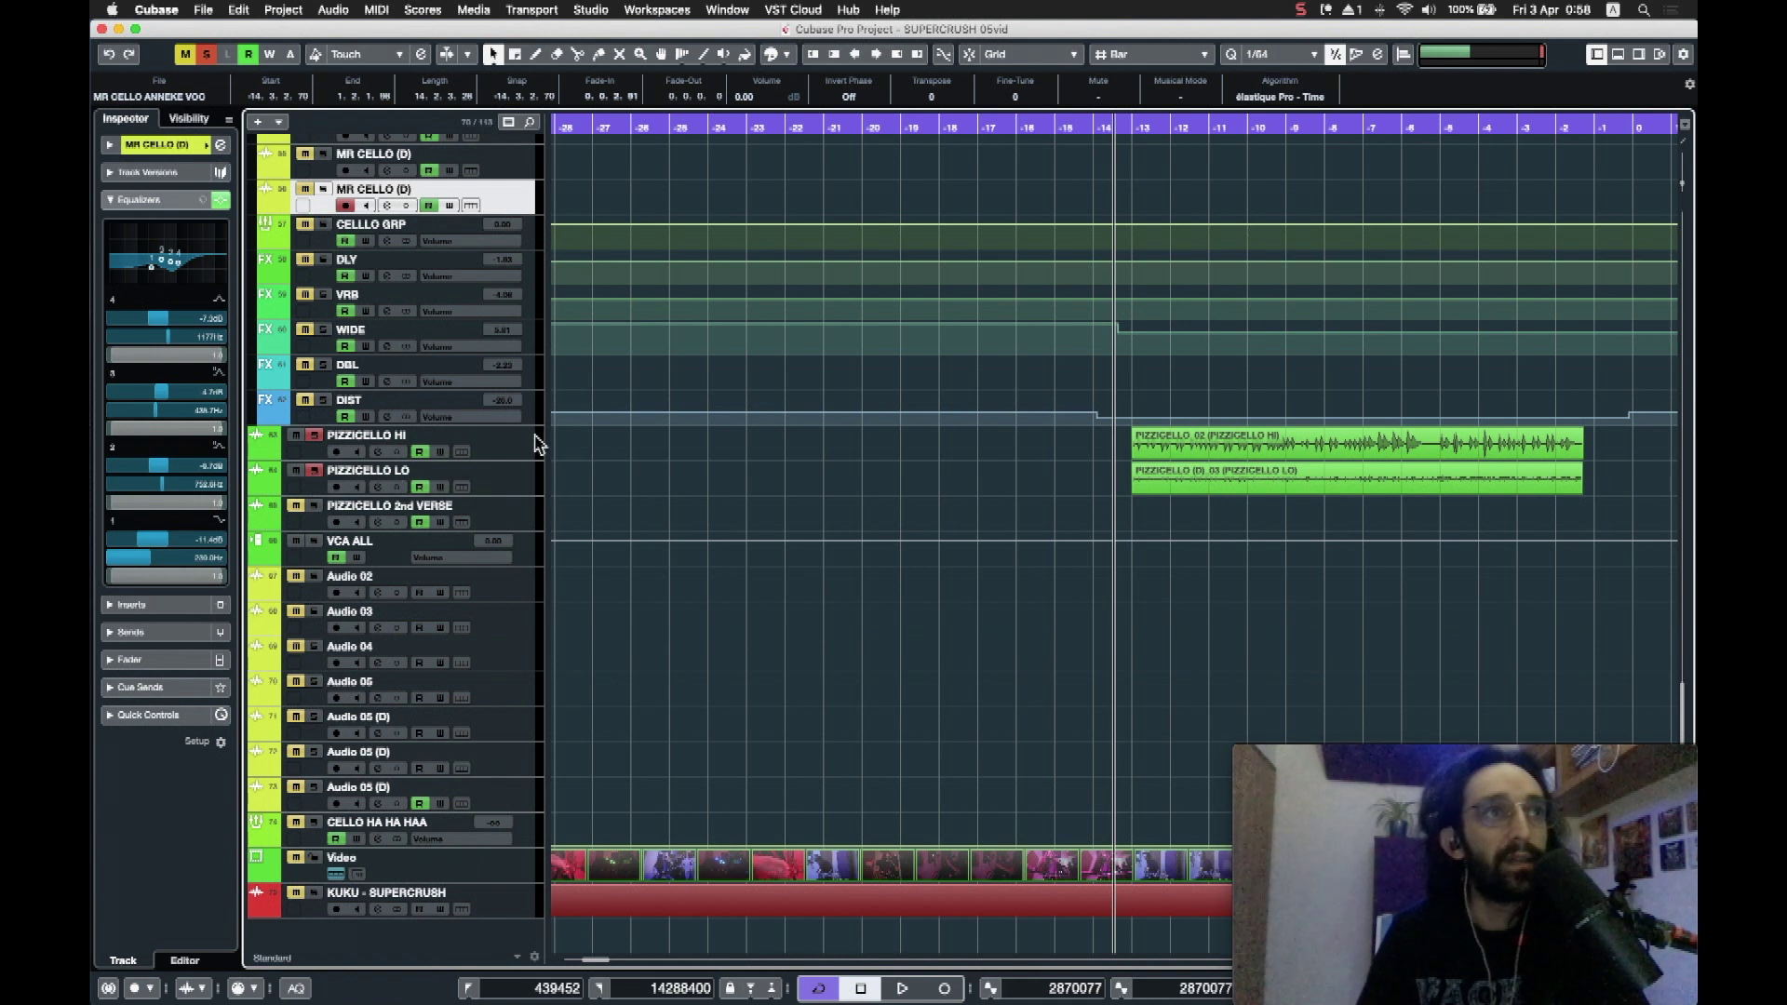
click(1126, 129)
drag(1126, 130, 1118, 136)
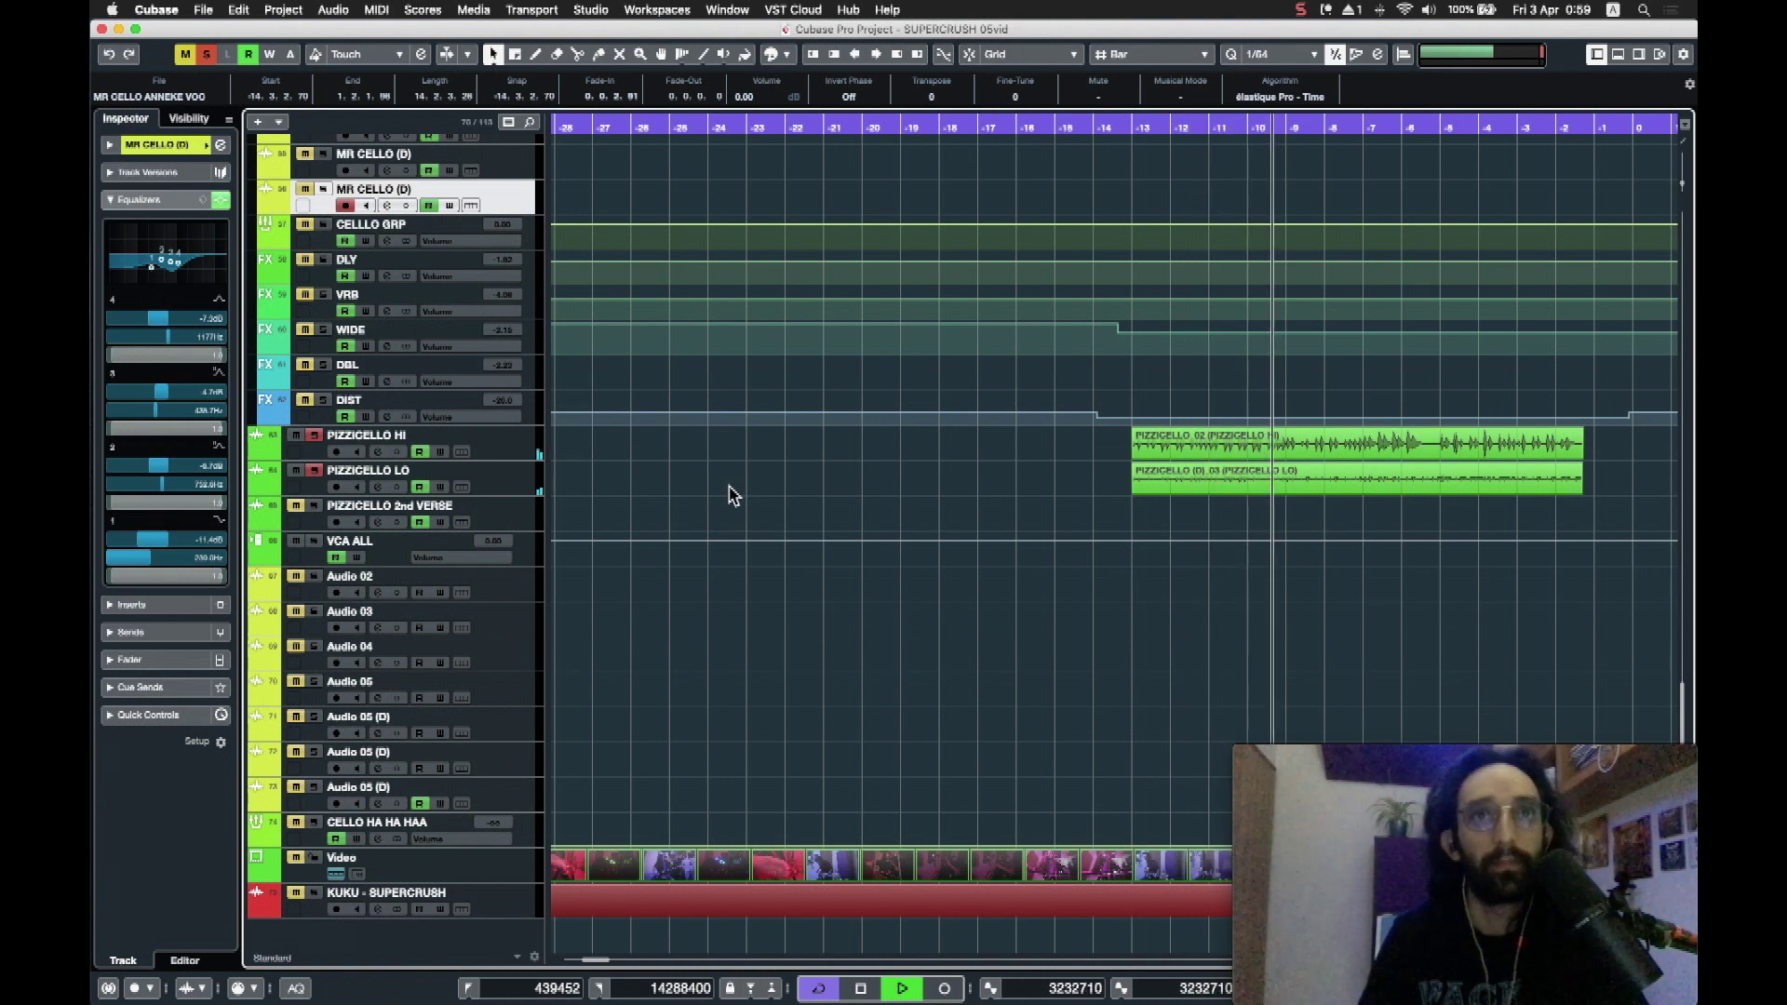
key(space)
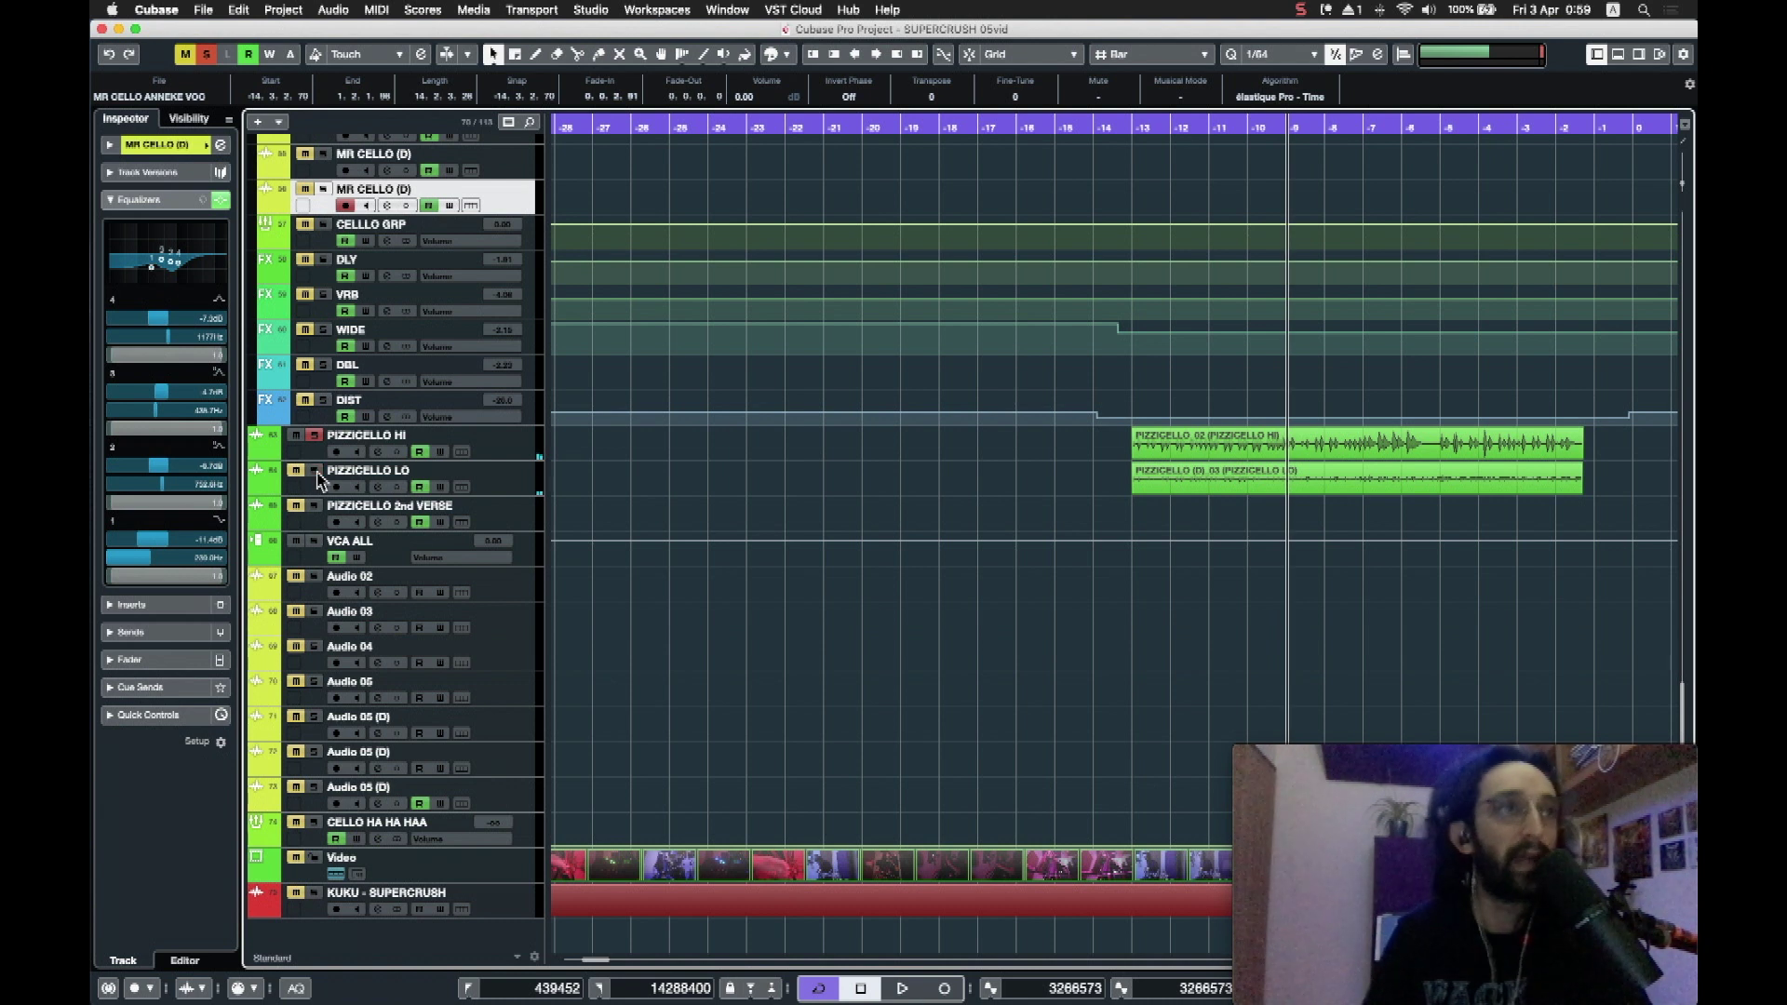
Step: Bypass all three inserts and the equalizer on the PIZZICELLO HI track
click(524, 450)
click(144, 201)
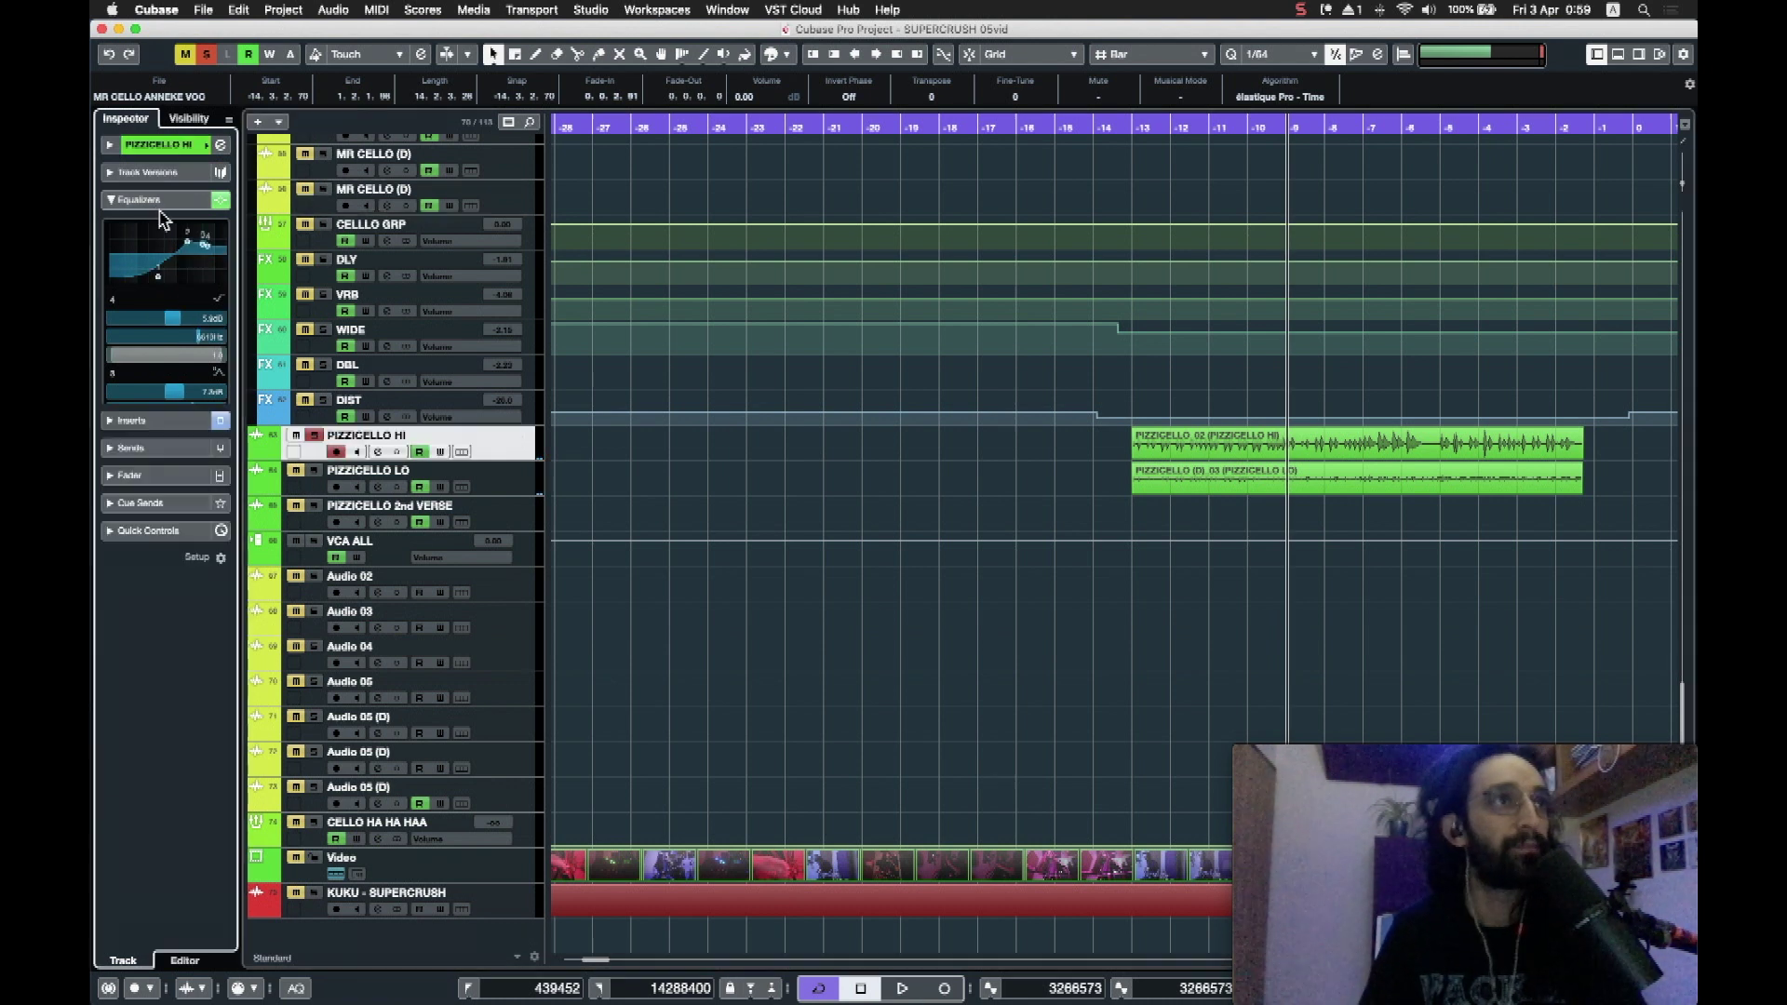
click(136, 228)
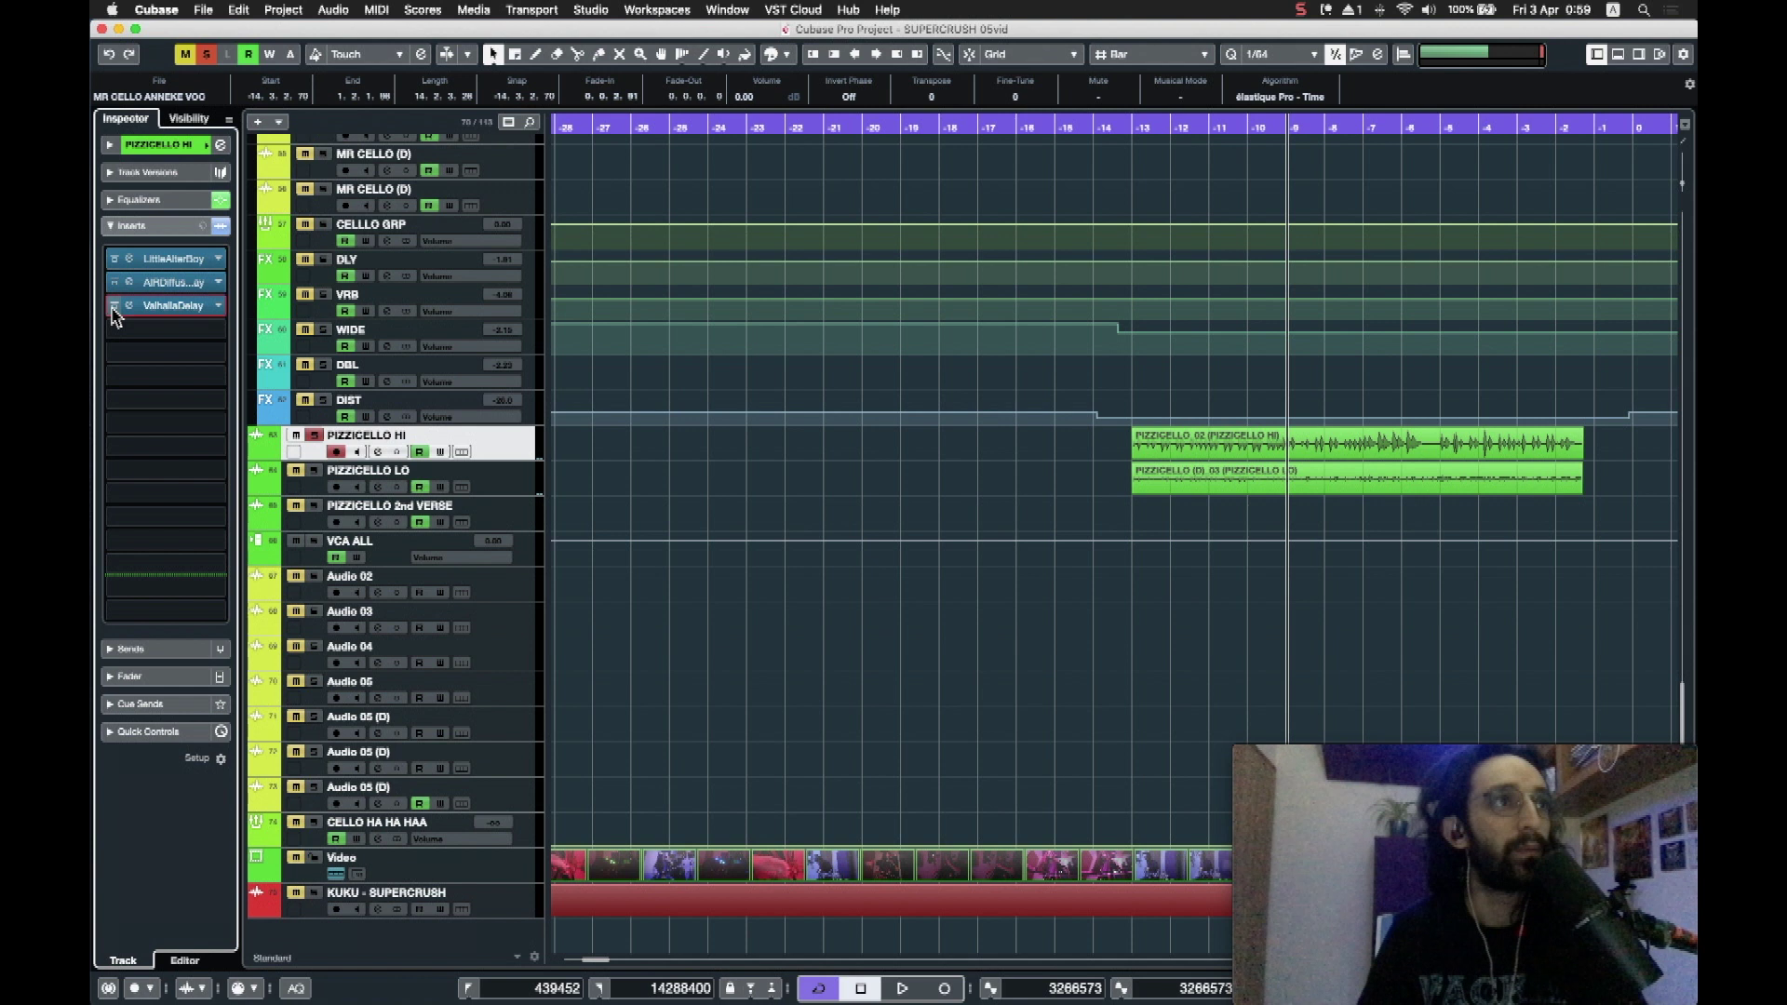
click(140, 199)
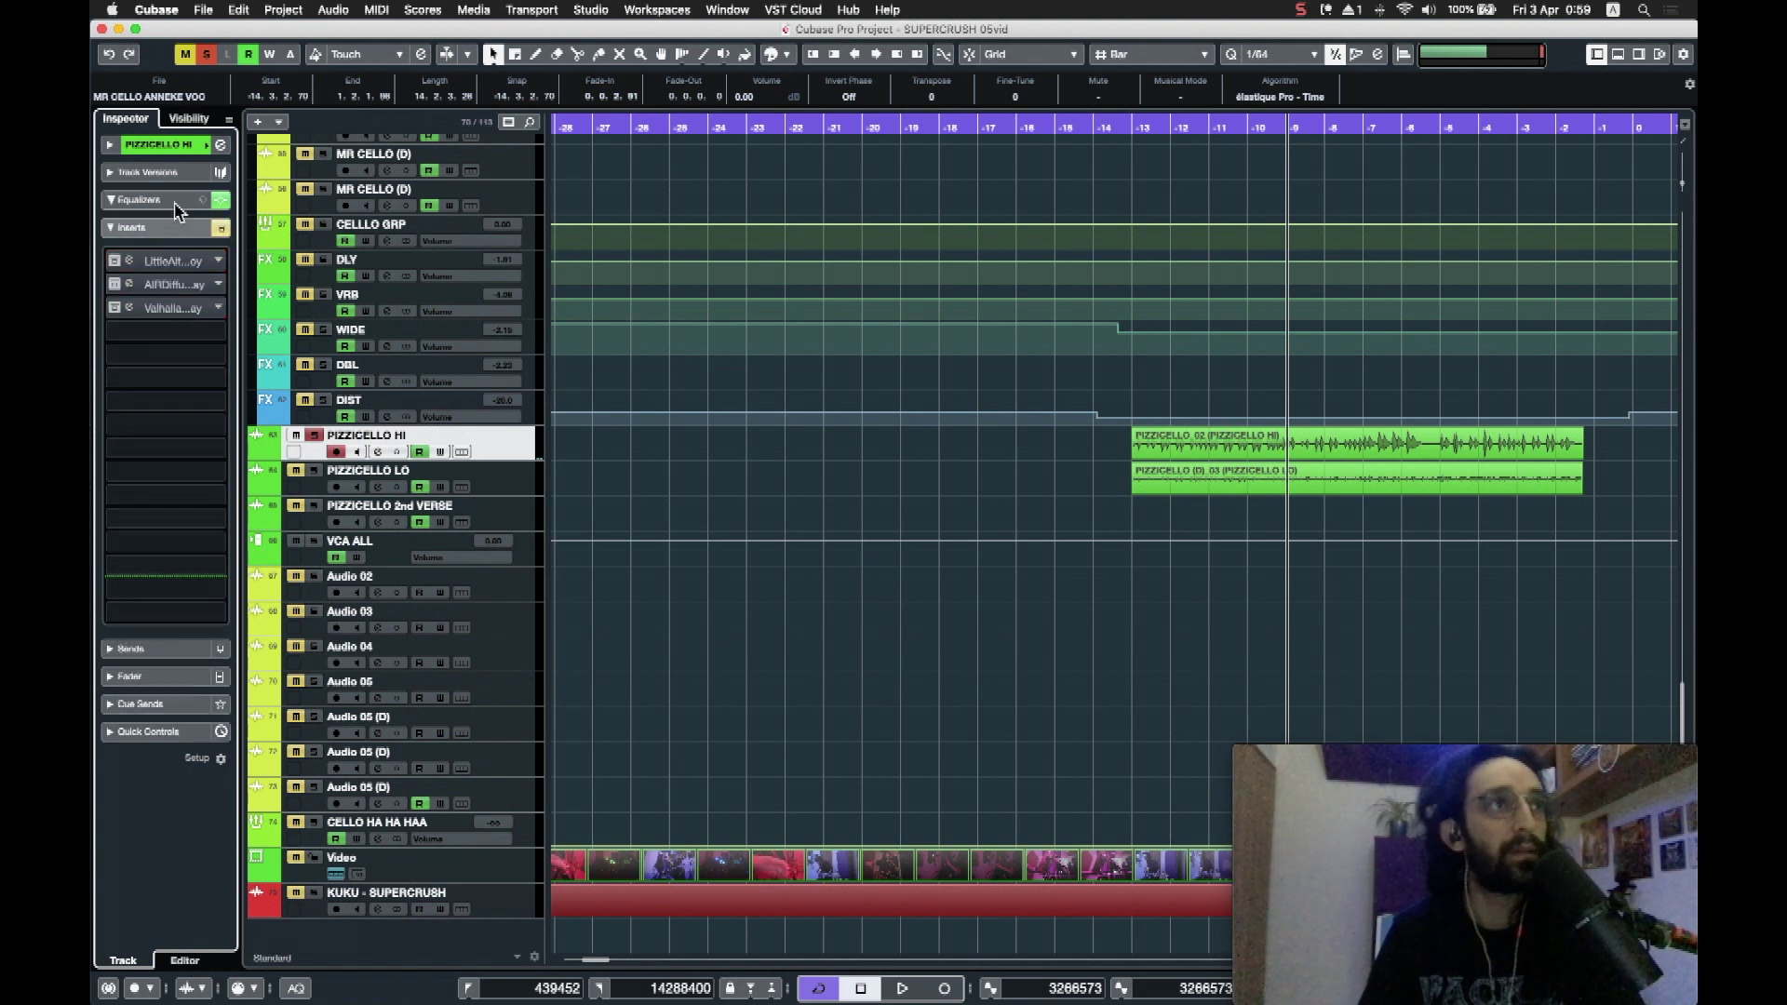
click(220, 199)
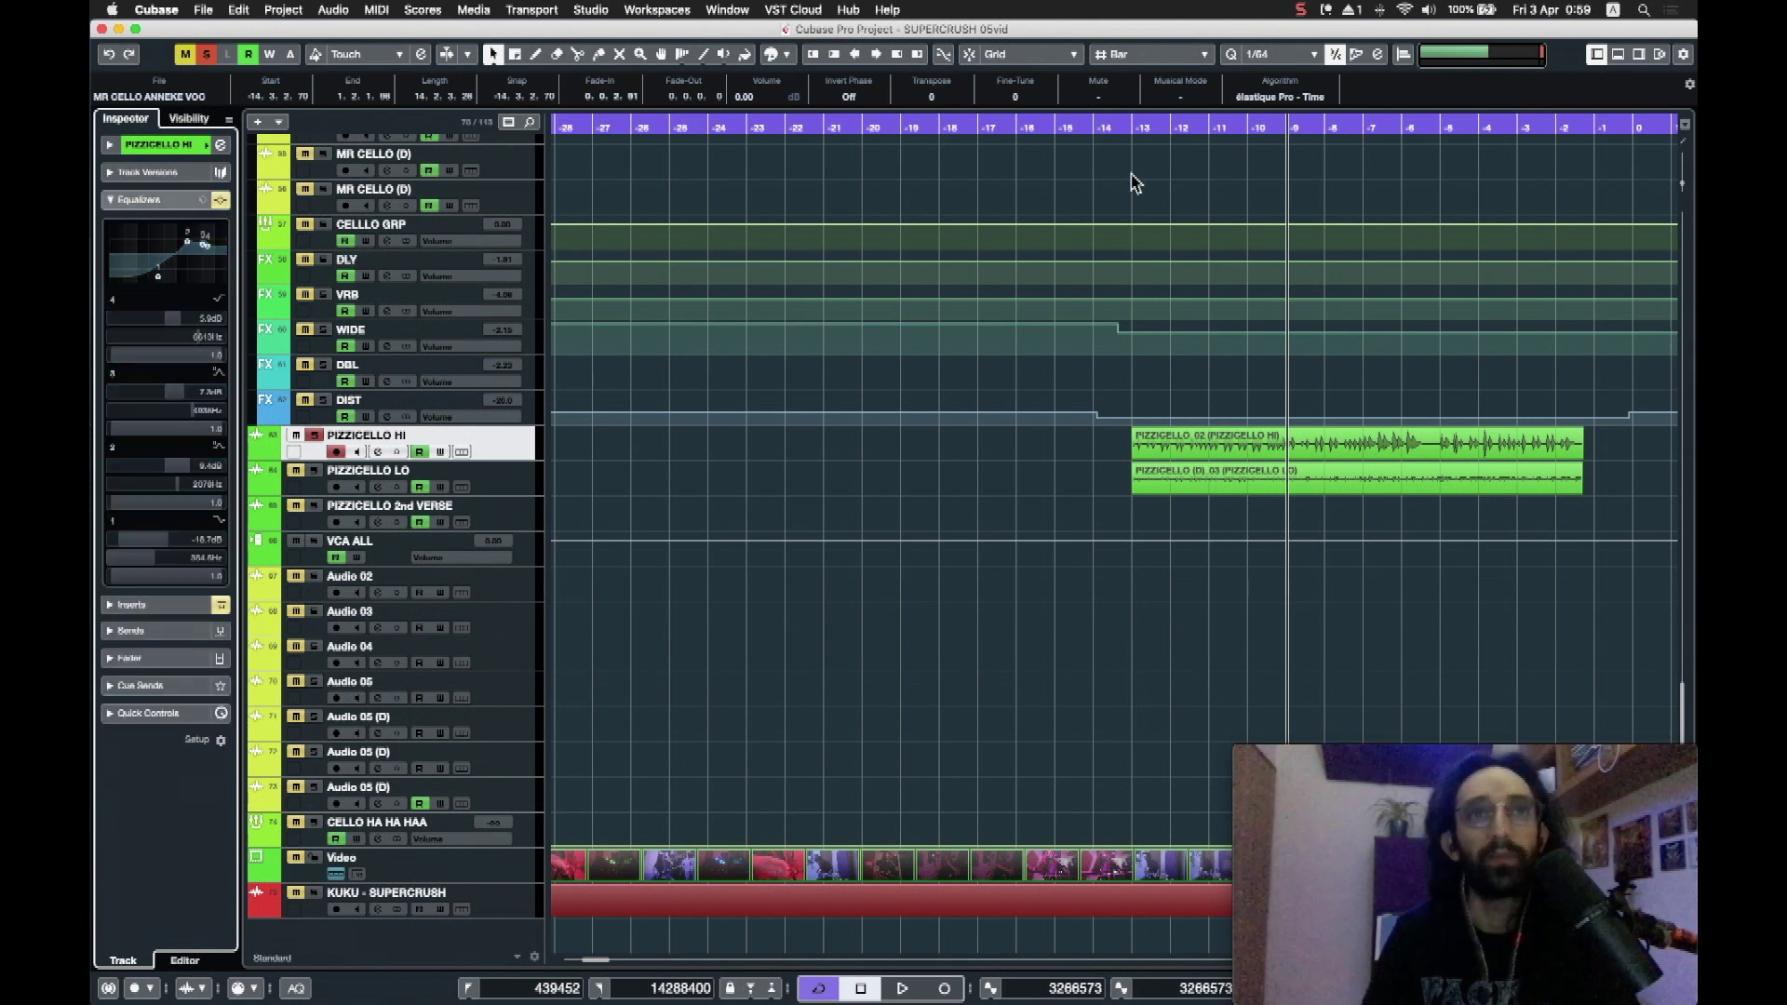
Step: Play the unprocessed PIZZICELLO HI track from around bar -13 and stop around bar -10
click(1124, 128)
key(space)
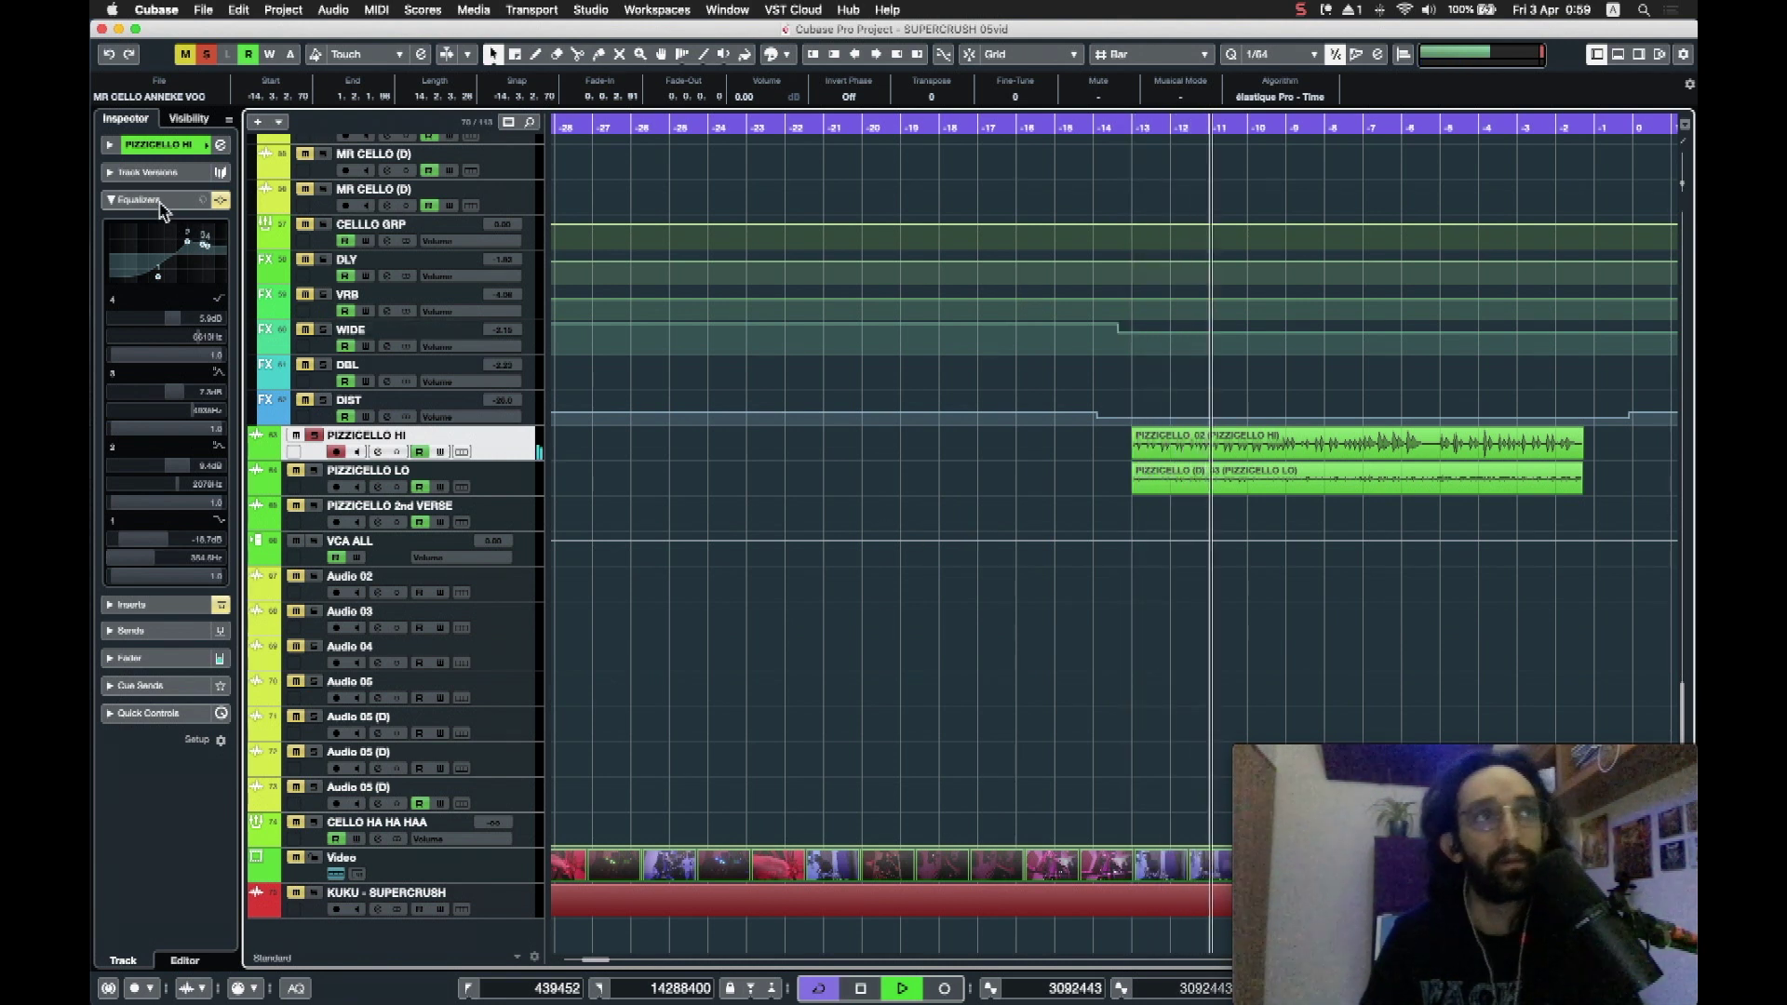
key(space)
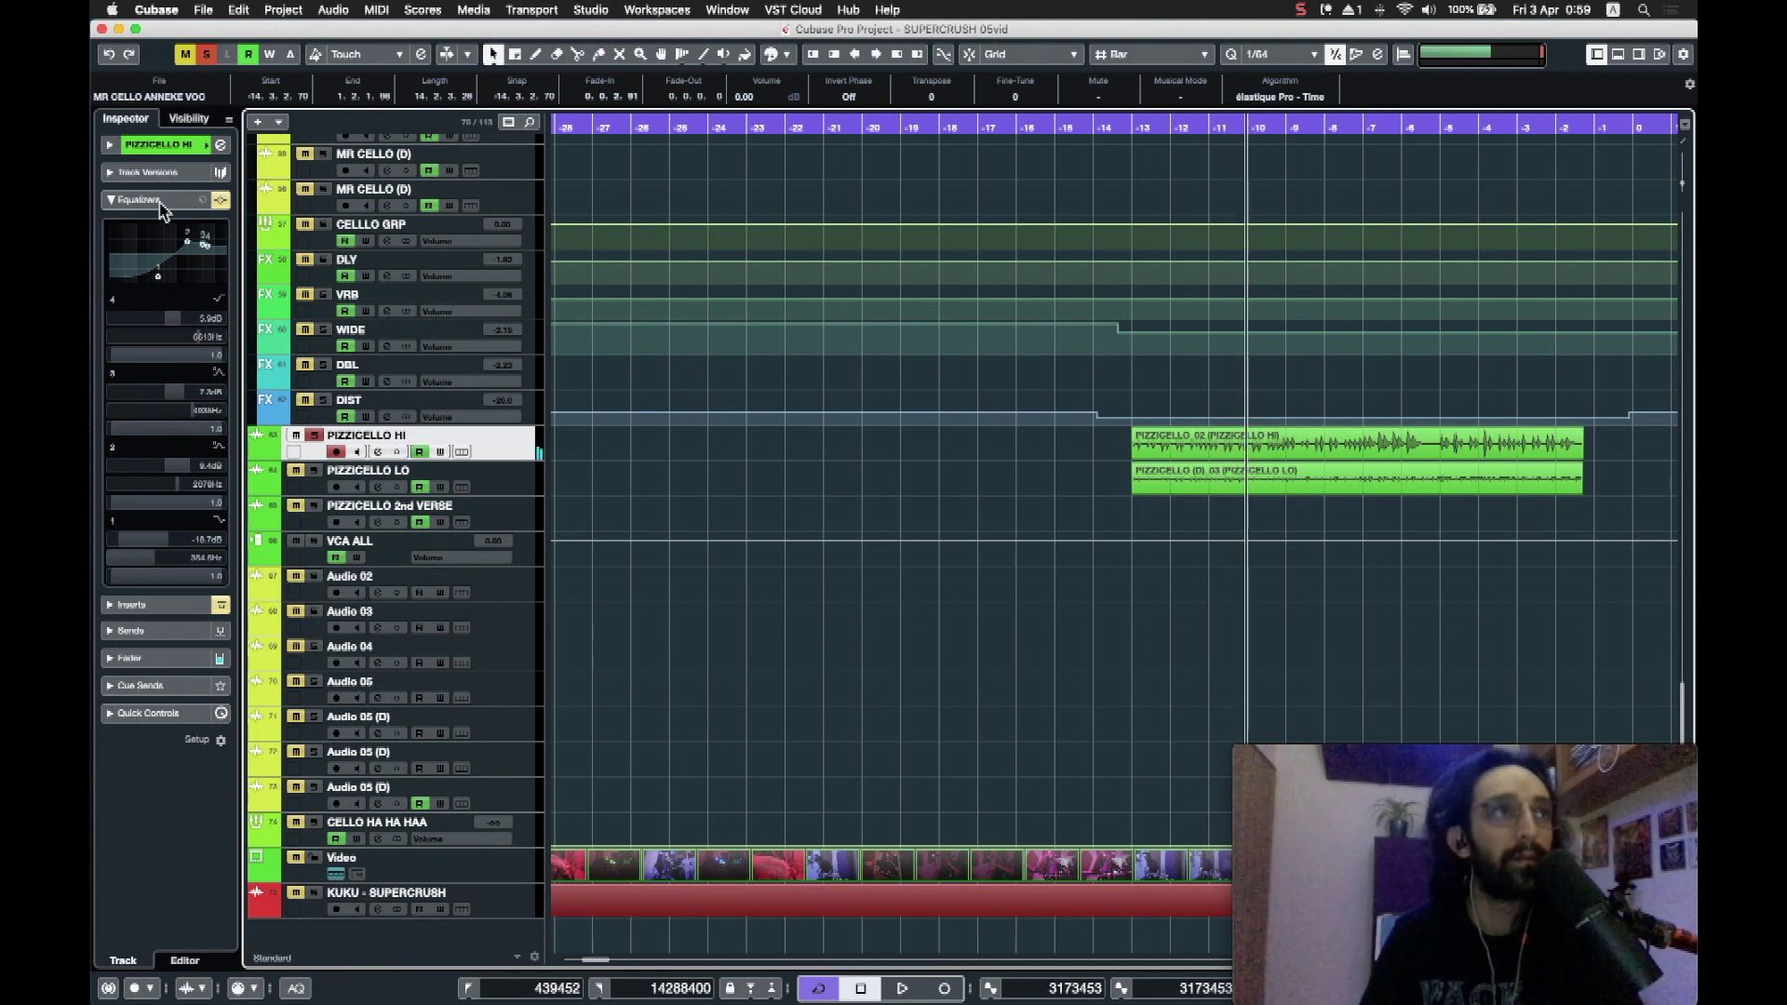
Step: Open PIZZICELLO HI's LittleAlterBoy insert, check its pitch, formant and mix settings, and close its window
click(139, 200)
click(163, 225)
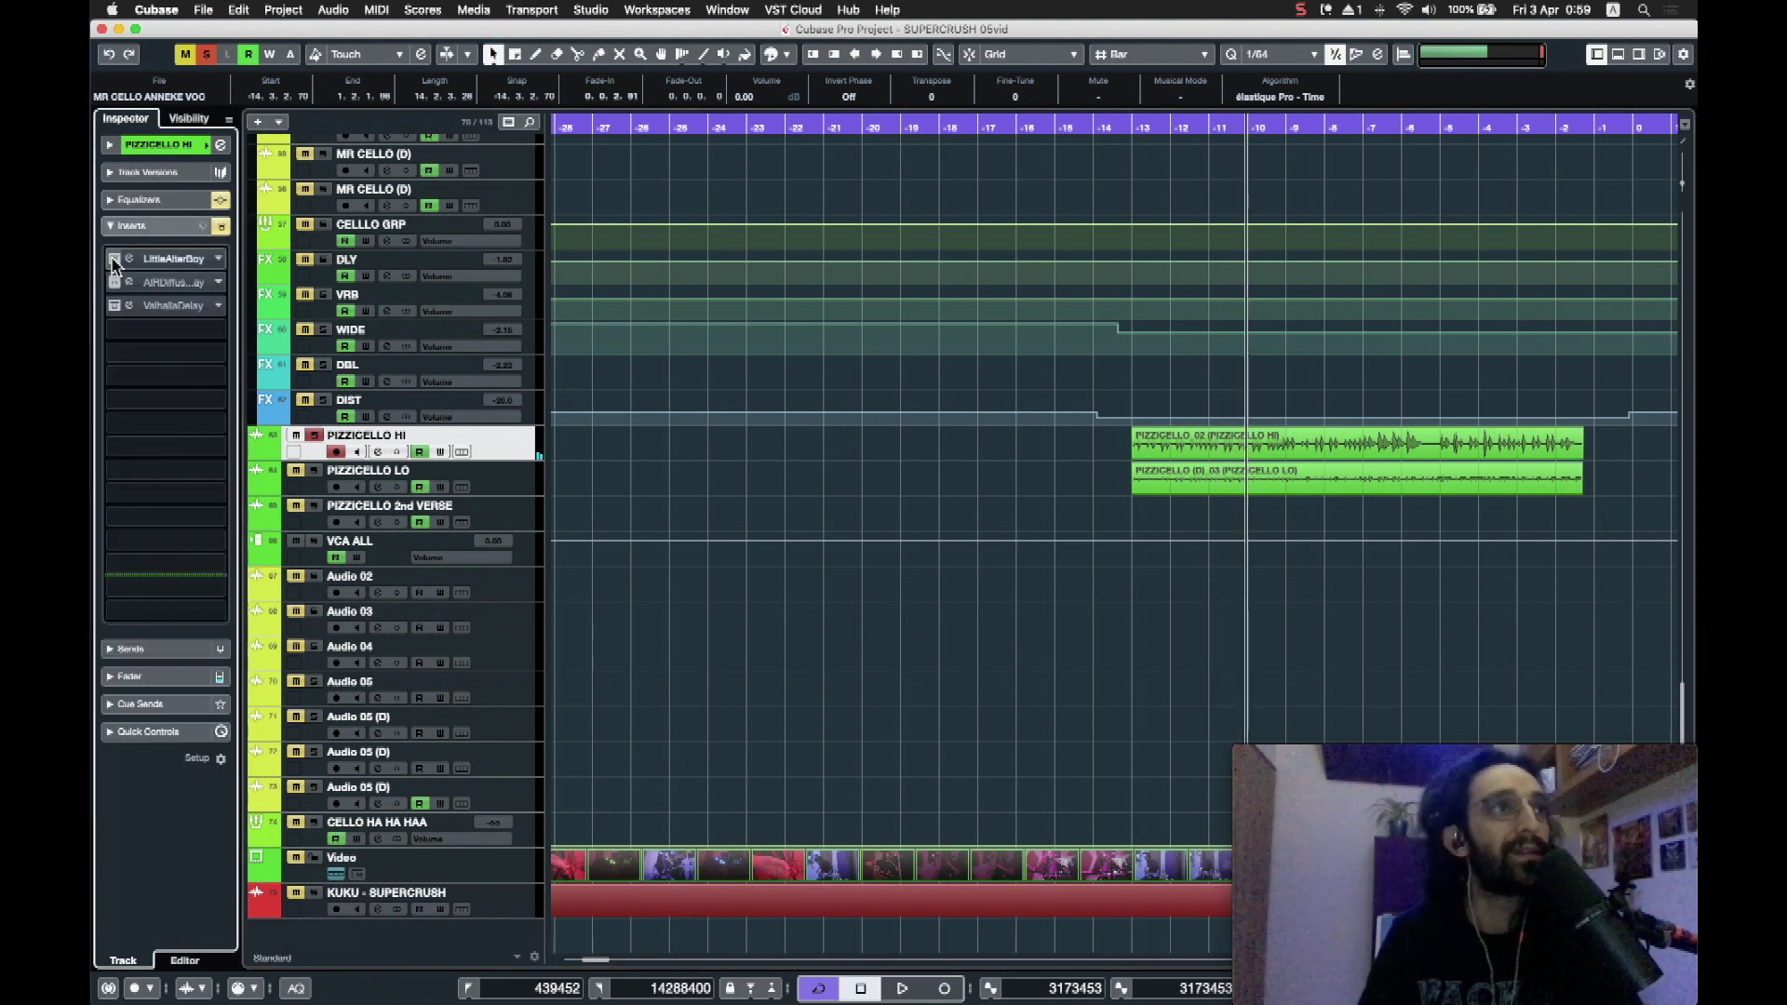
click(126, 260)
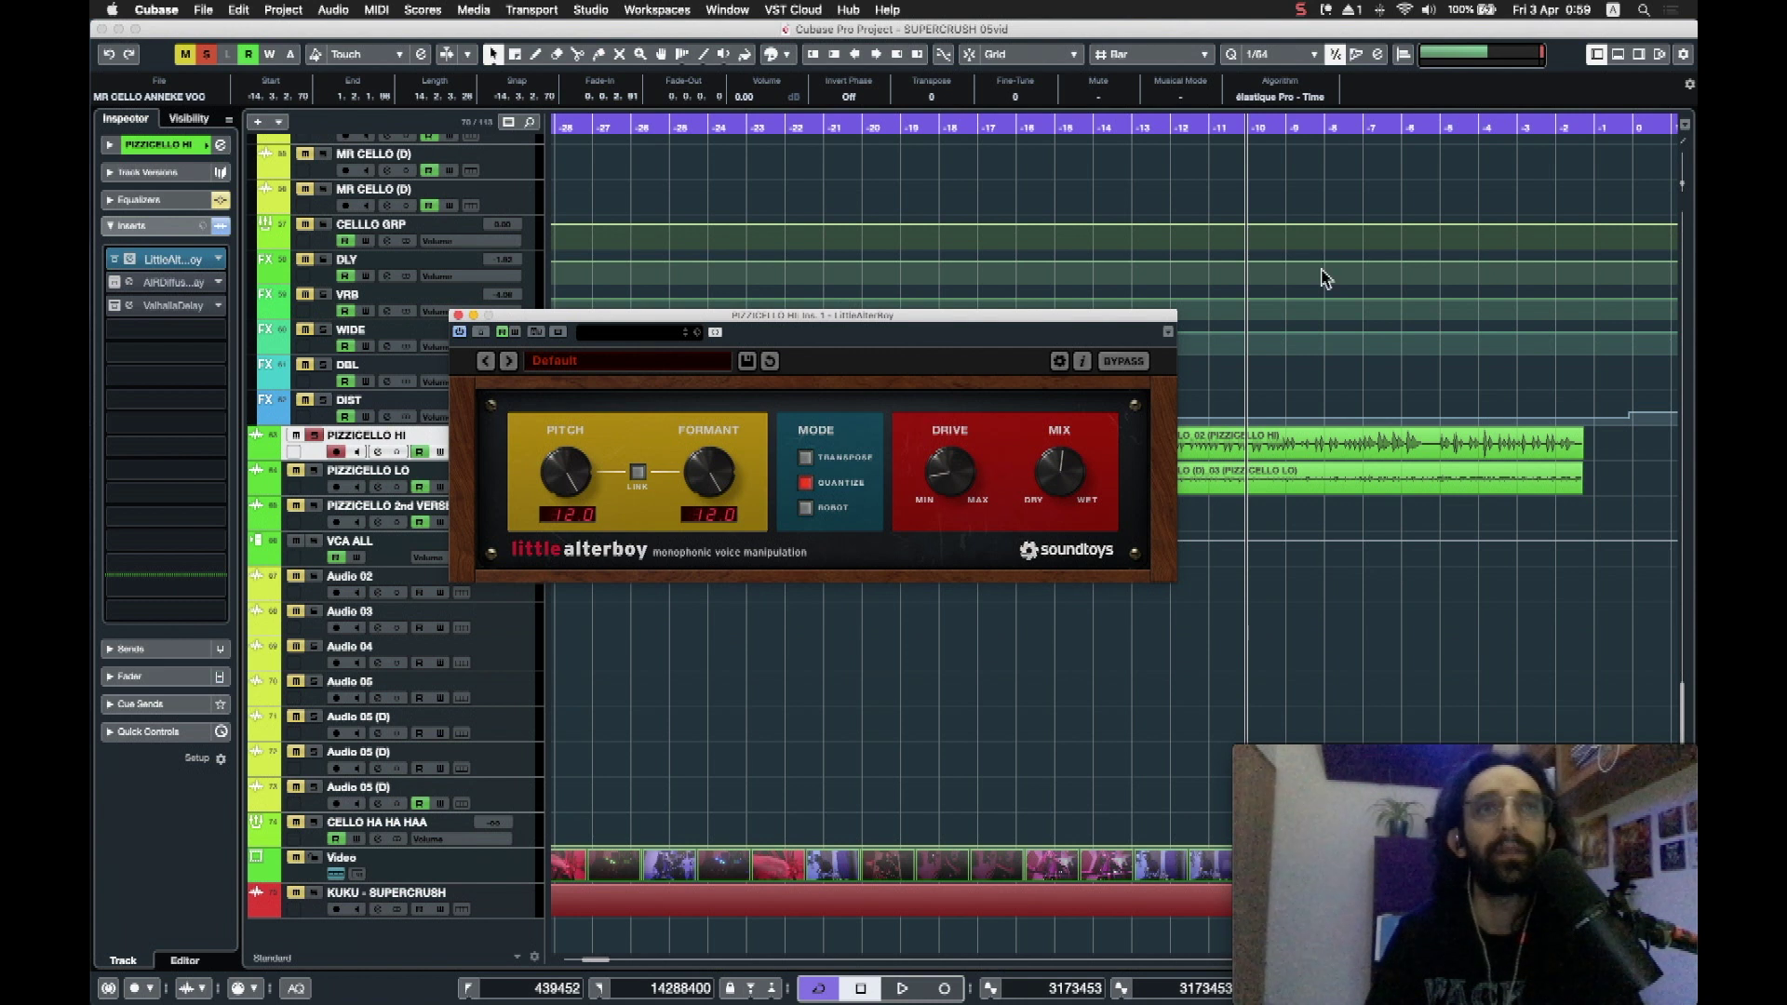
click(1067, 124)
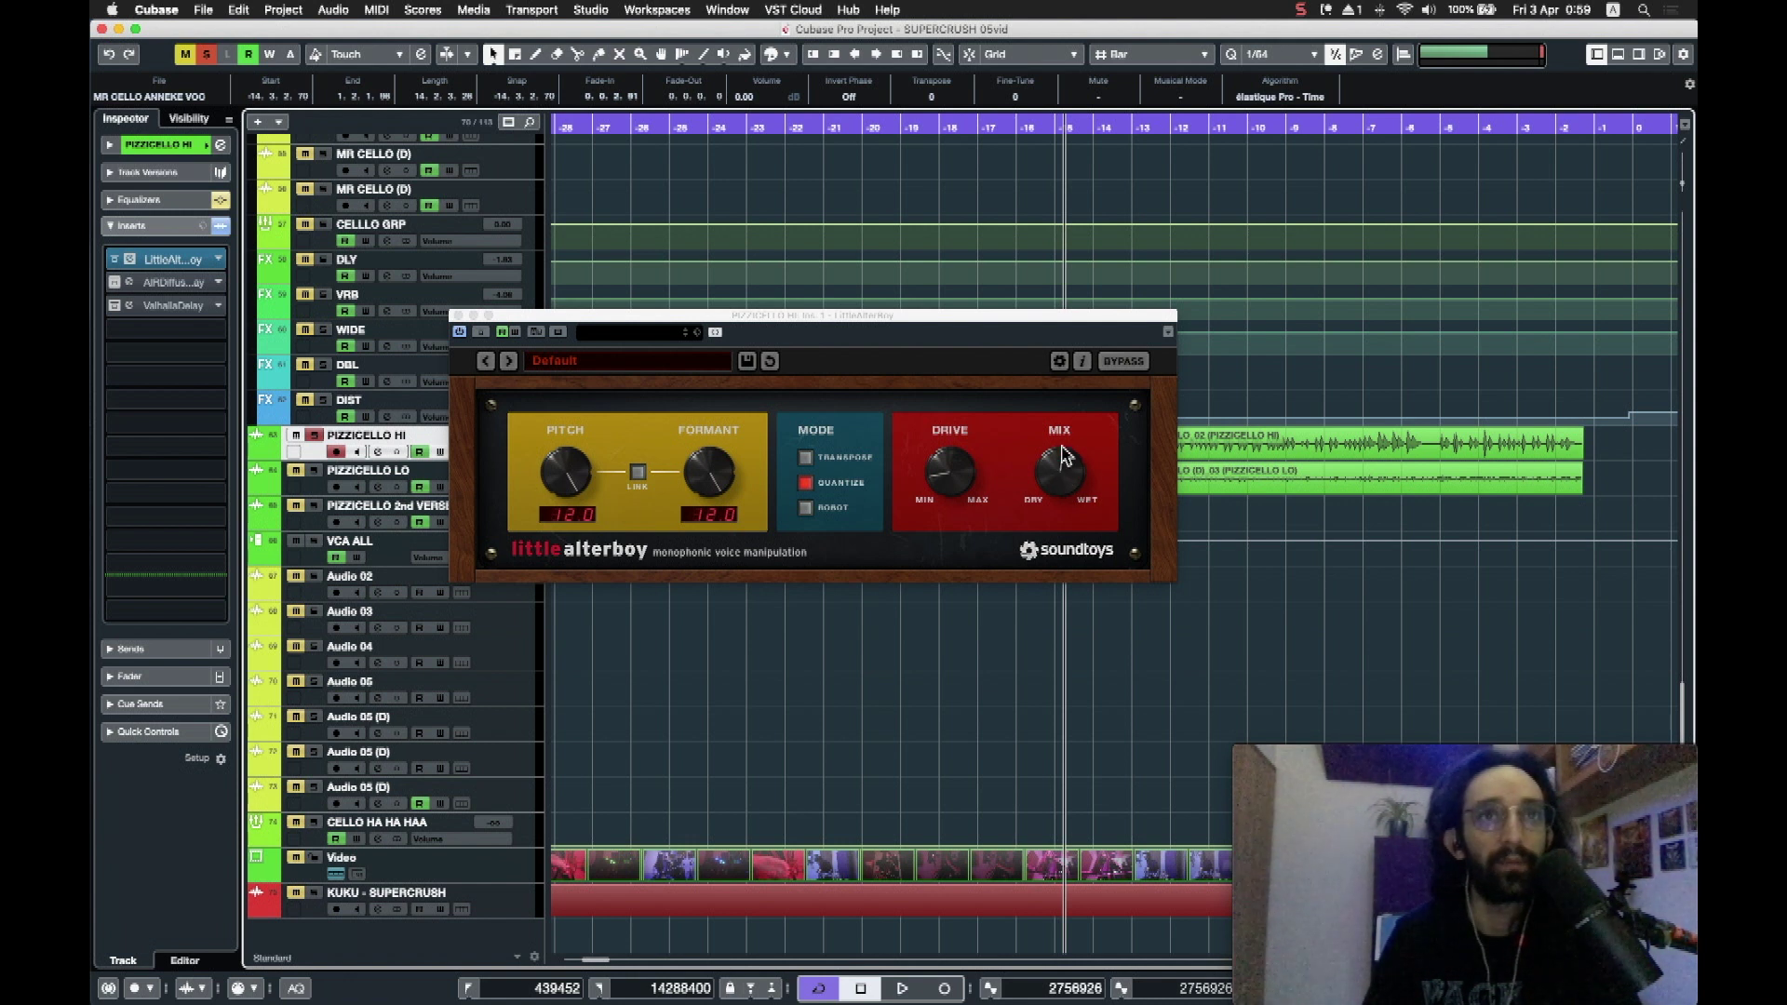
drag(1065, 454, 1071, 464)
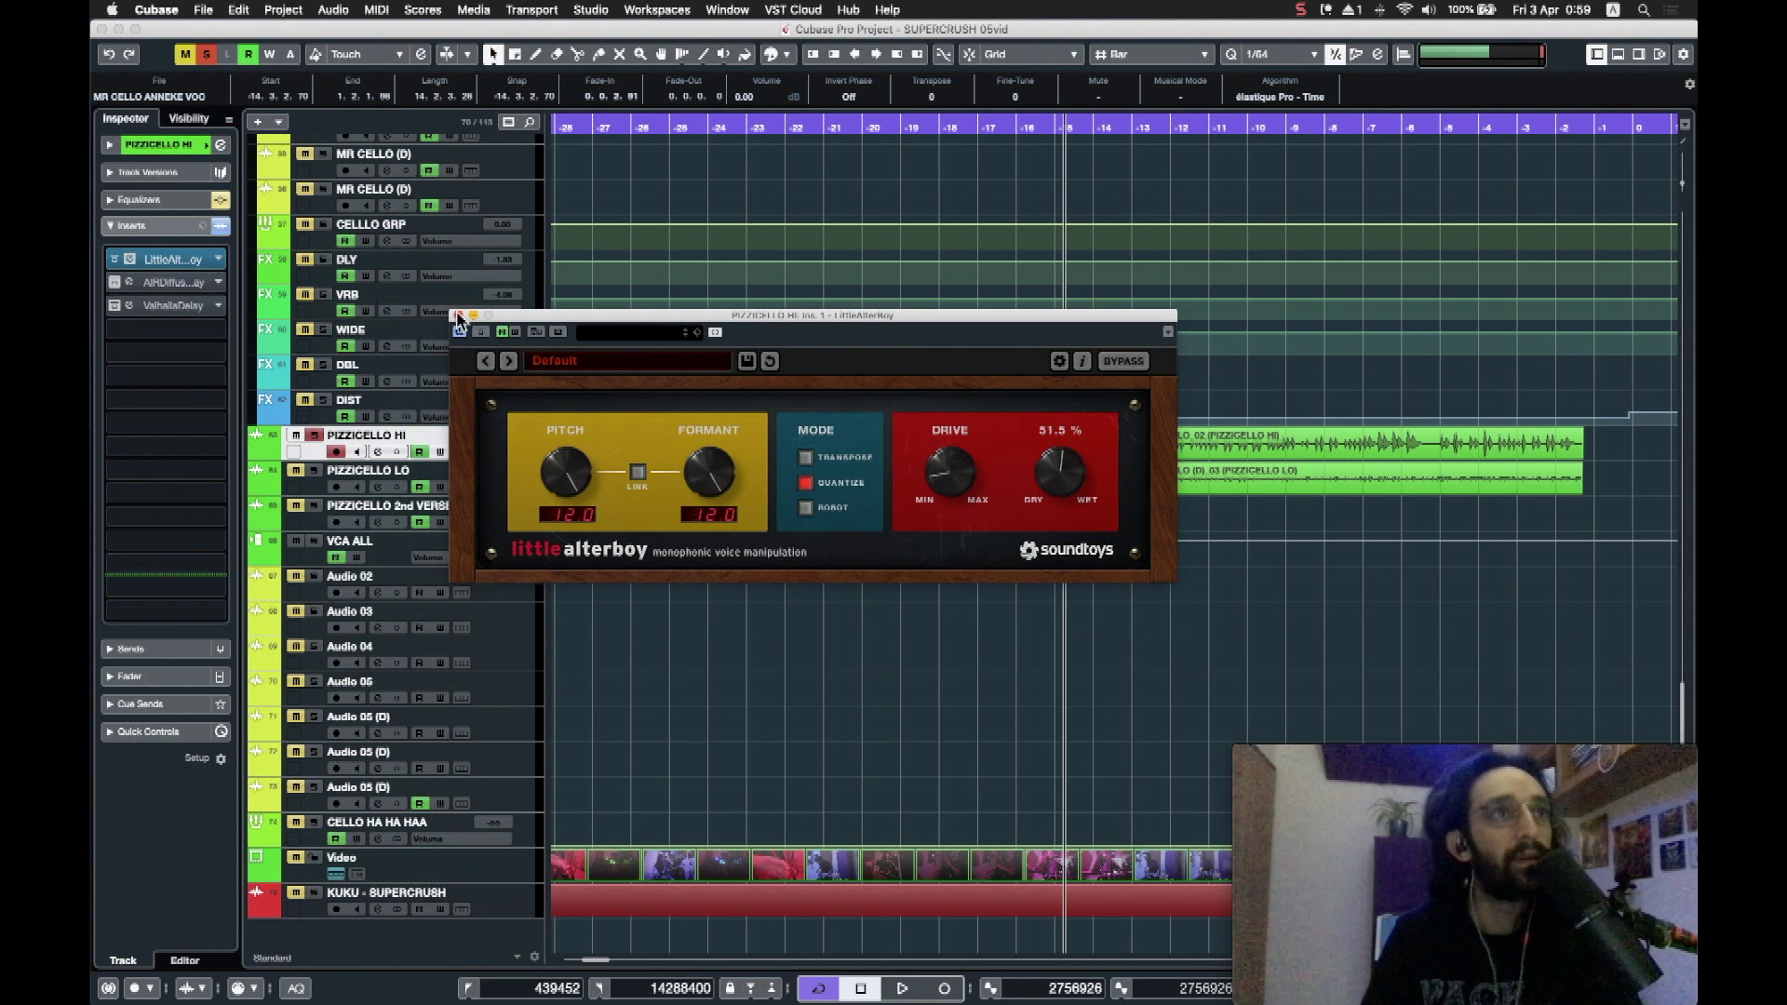
click(457, 316)
Step: Play PIZZICELLO HI from around bar -13, enable LittleAlterBoy during playback, and stop around bar -10
click(1130, 128)
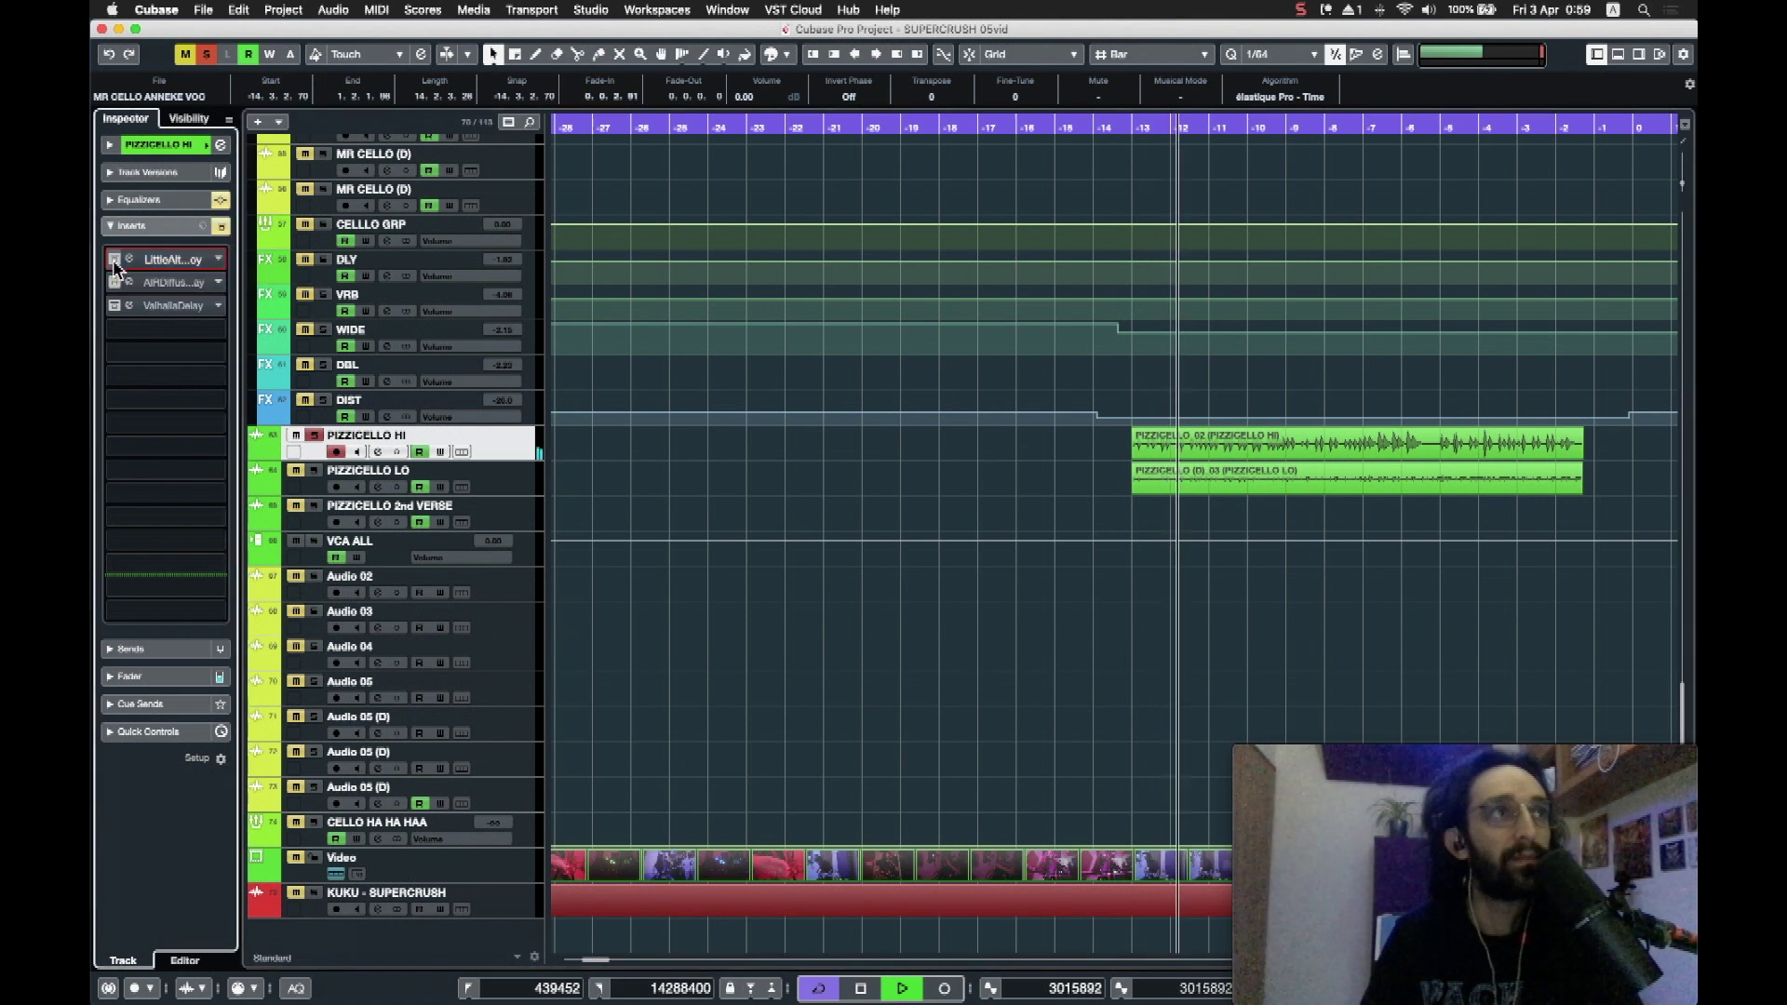
click(115, 264)
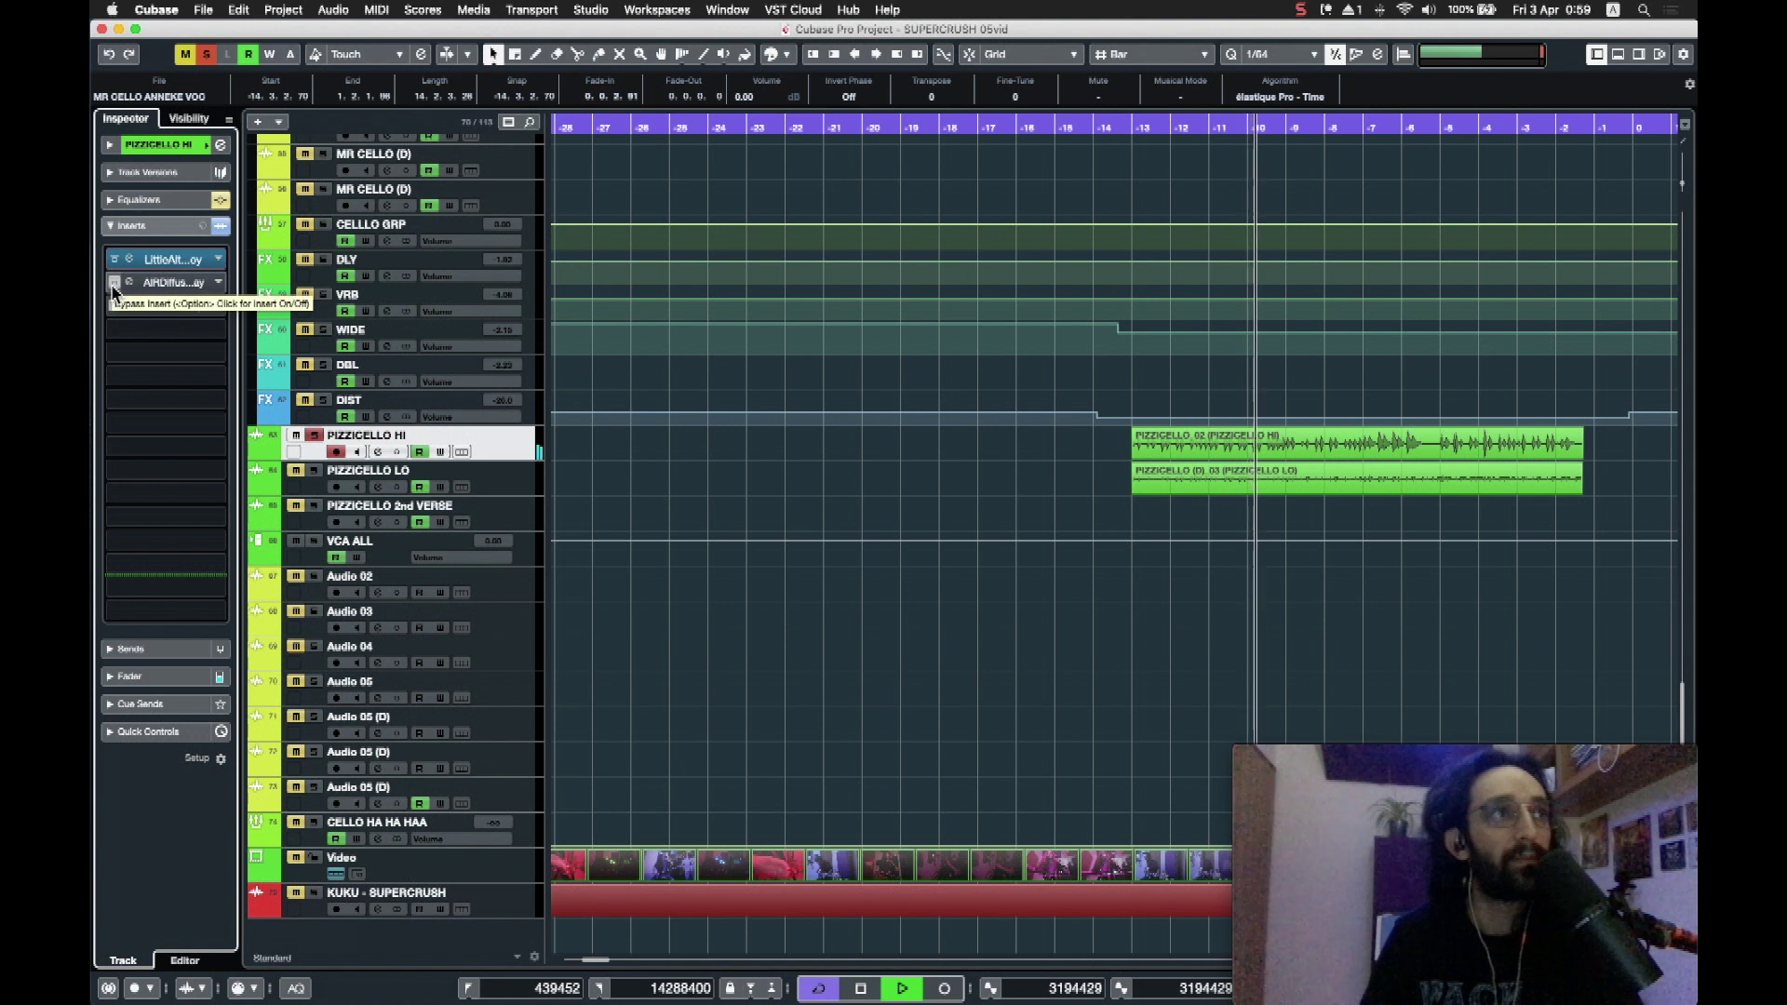
key(space)
Step: Enable and open the AIR Diffuser Delay insert, then play PIZZICELLO HI from around bar -13 to bar -10
click(128, 283)
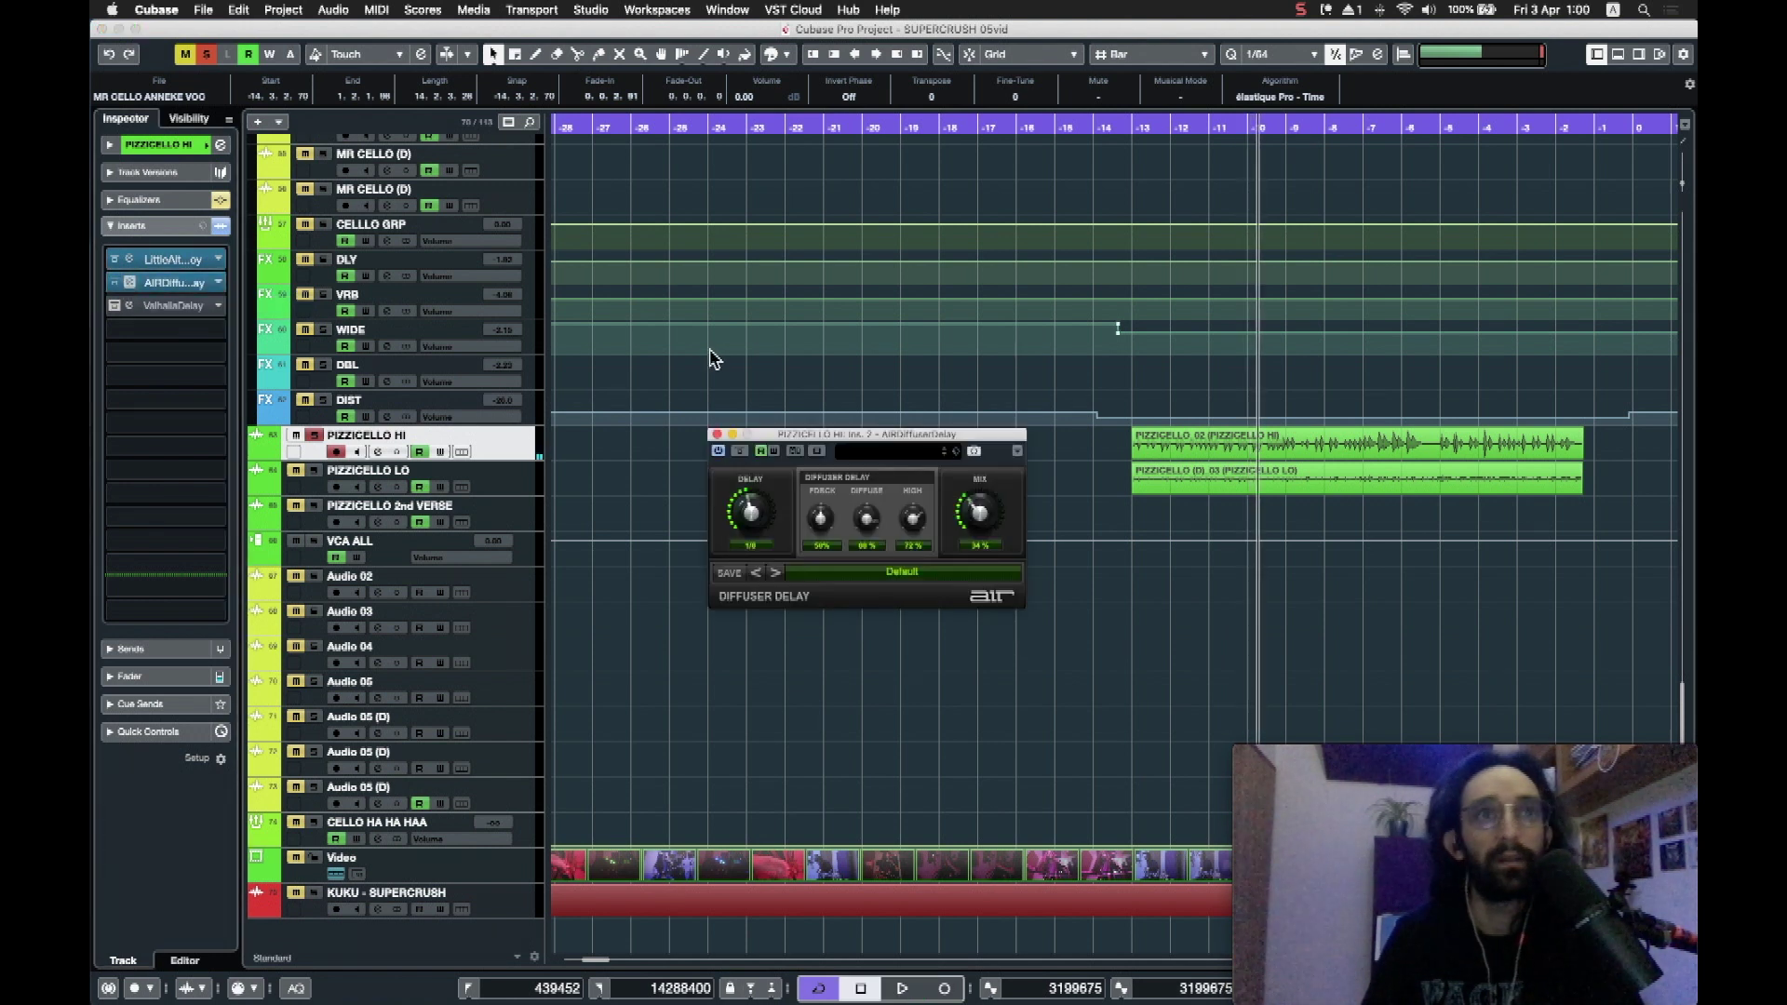
drag(1128, 128, 1130, 133)
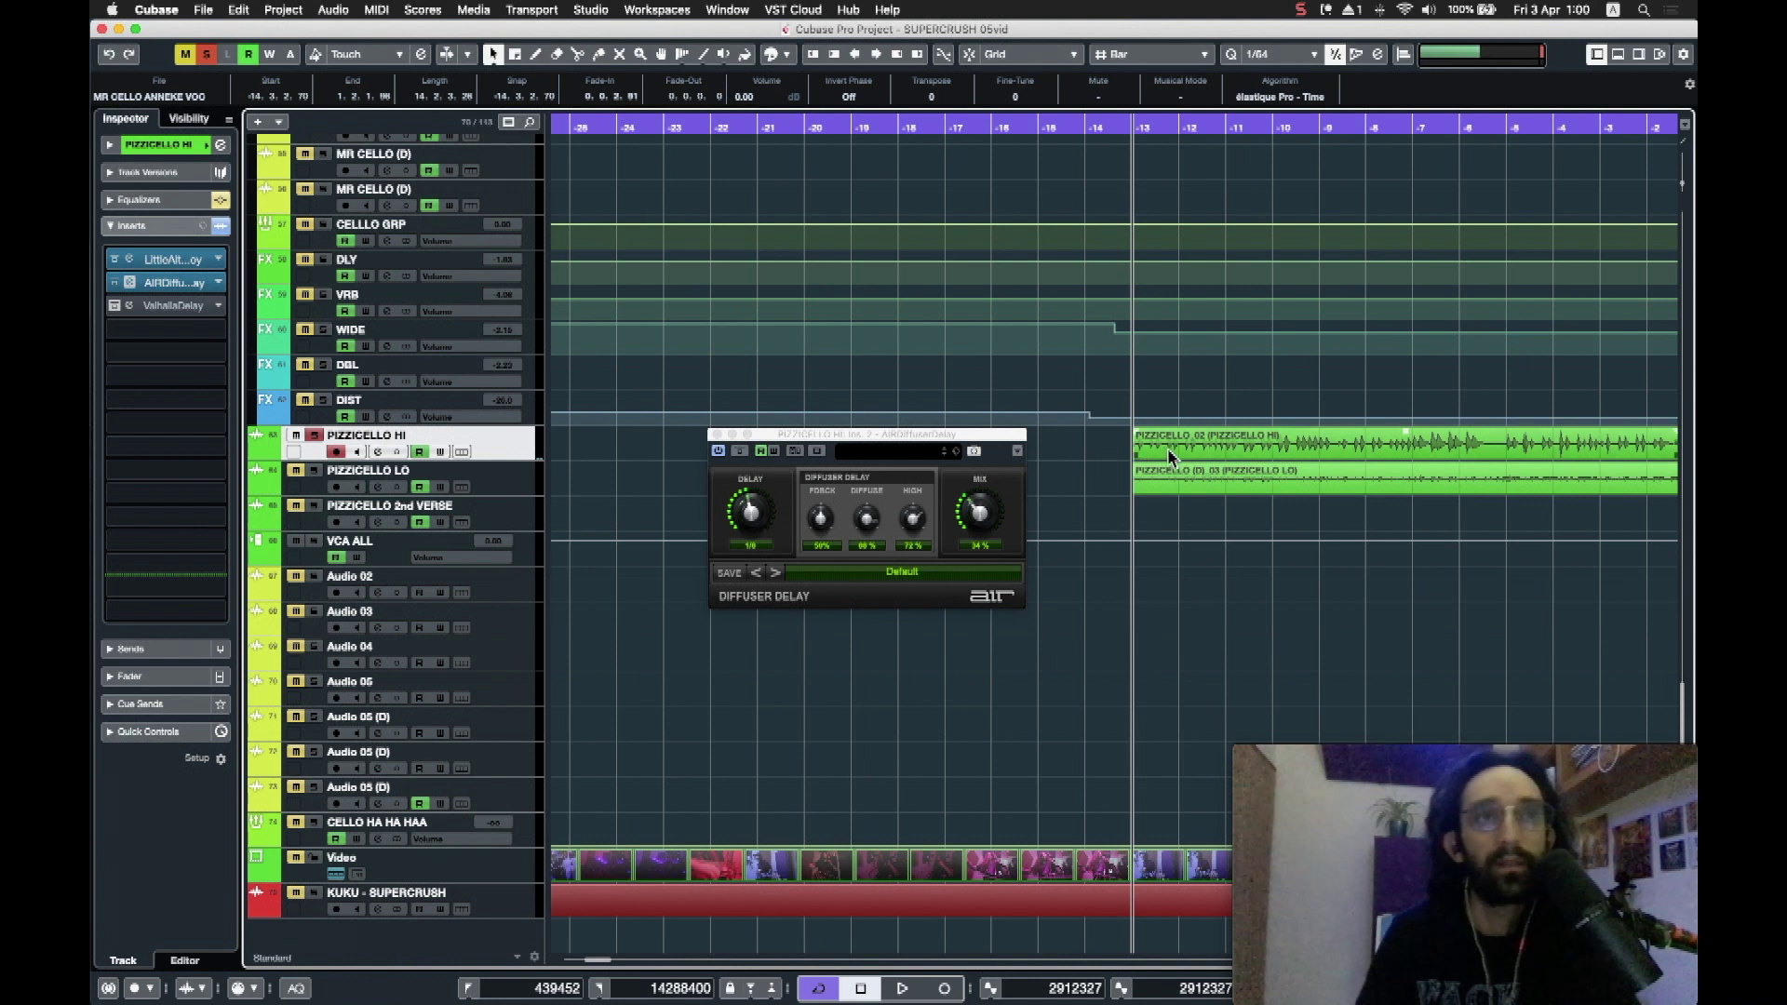
key(space)
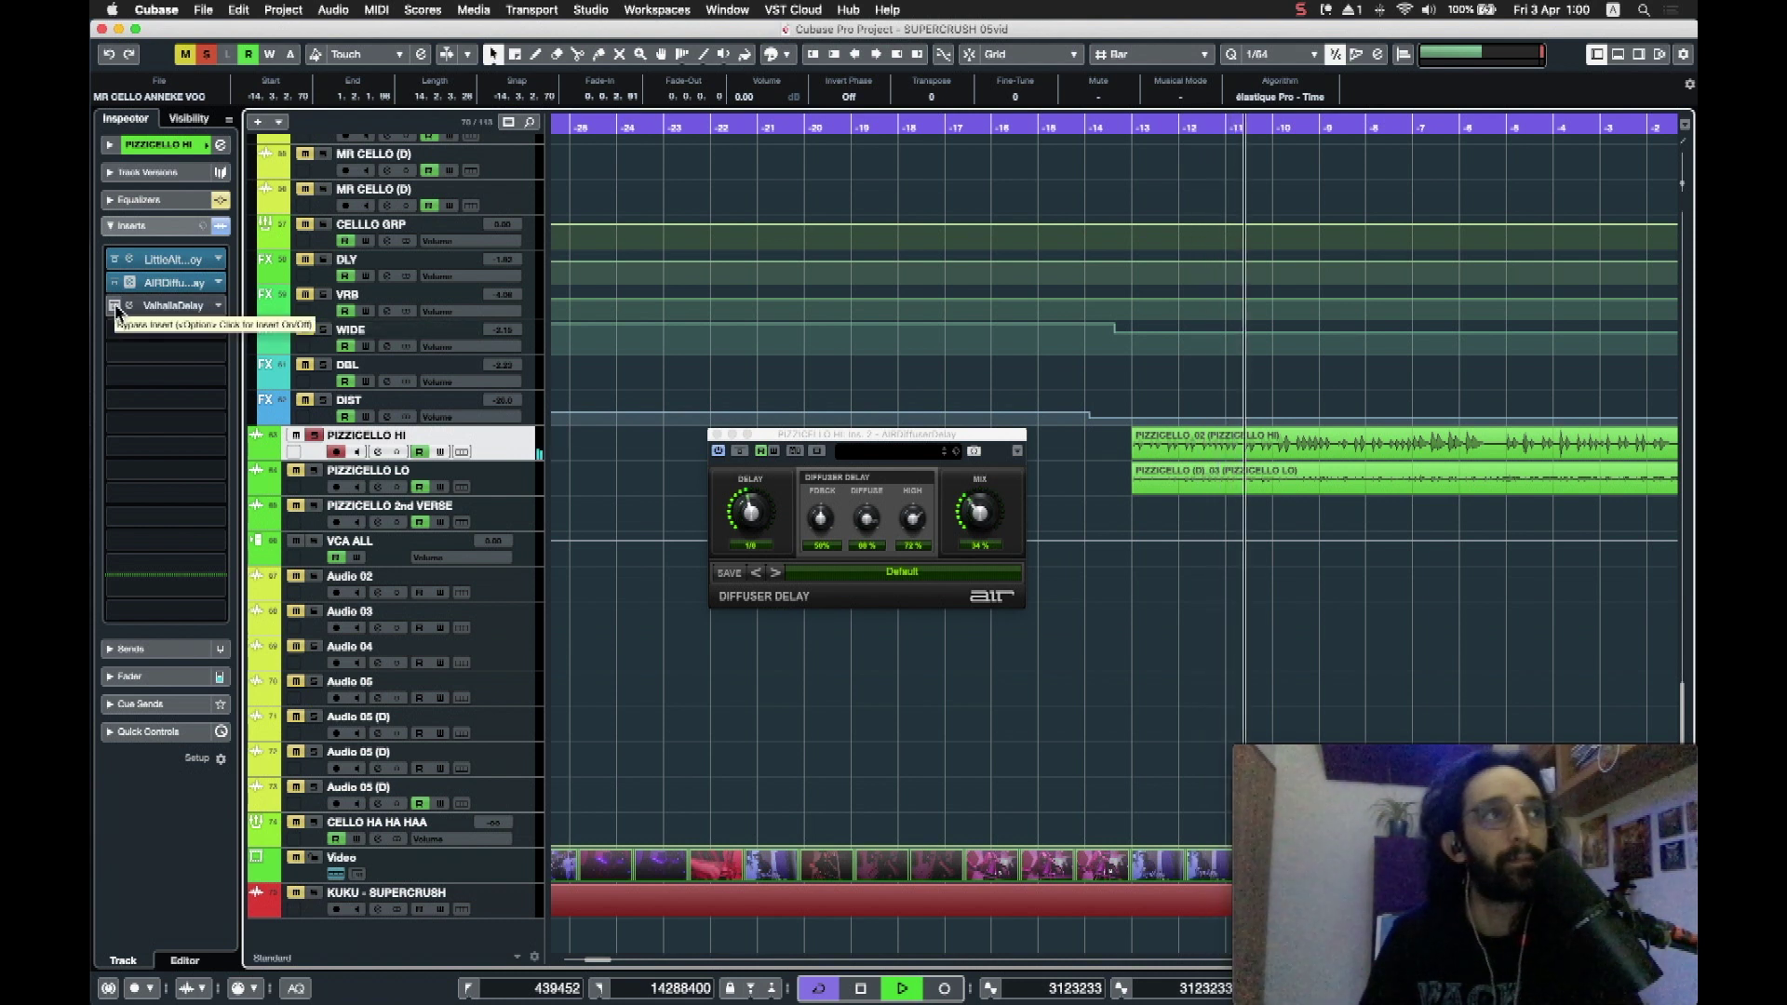
key(space)
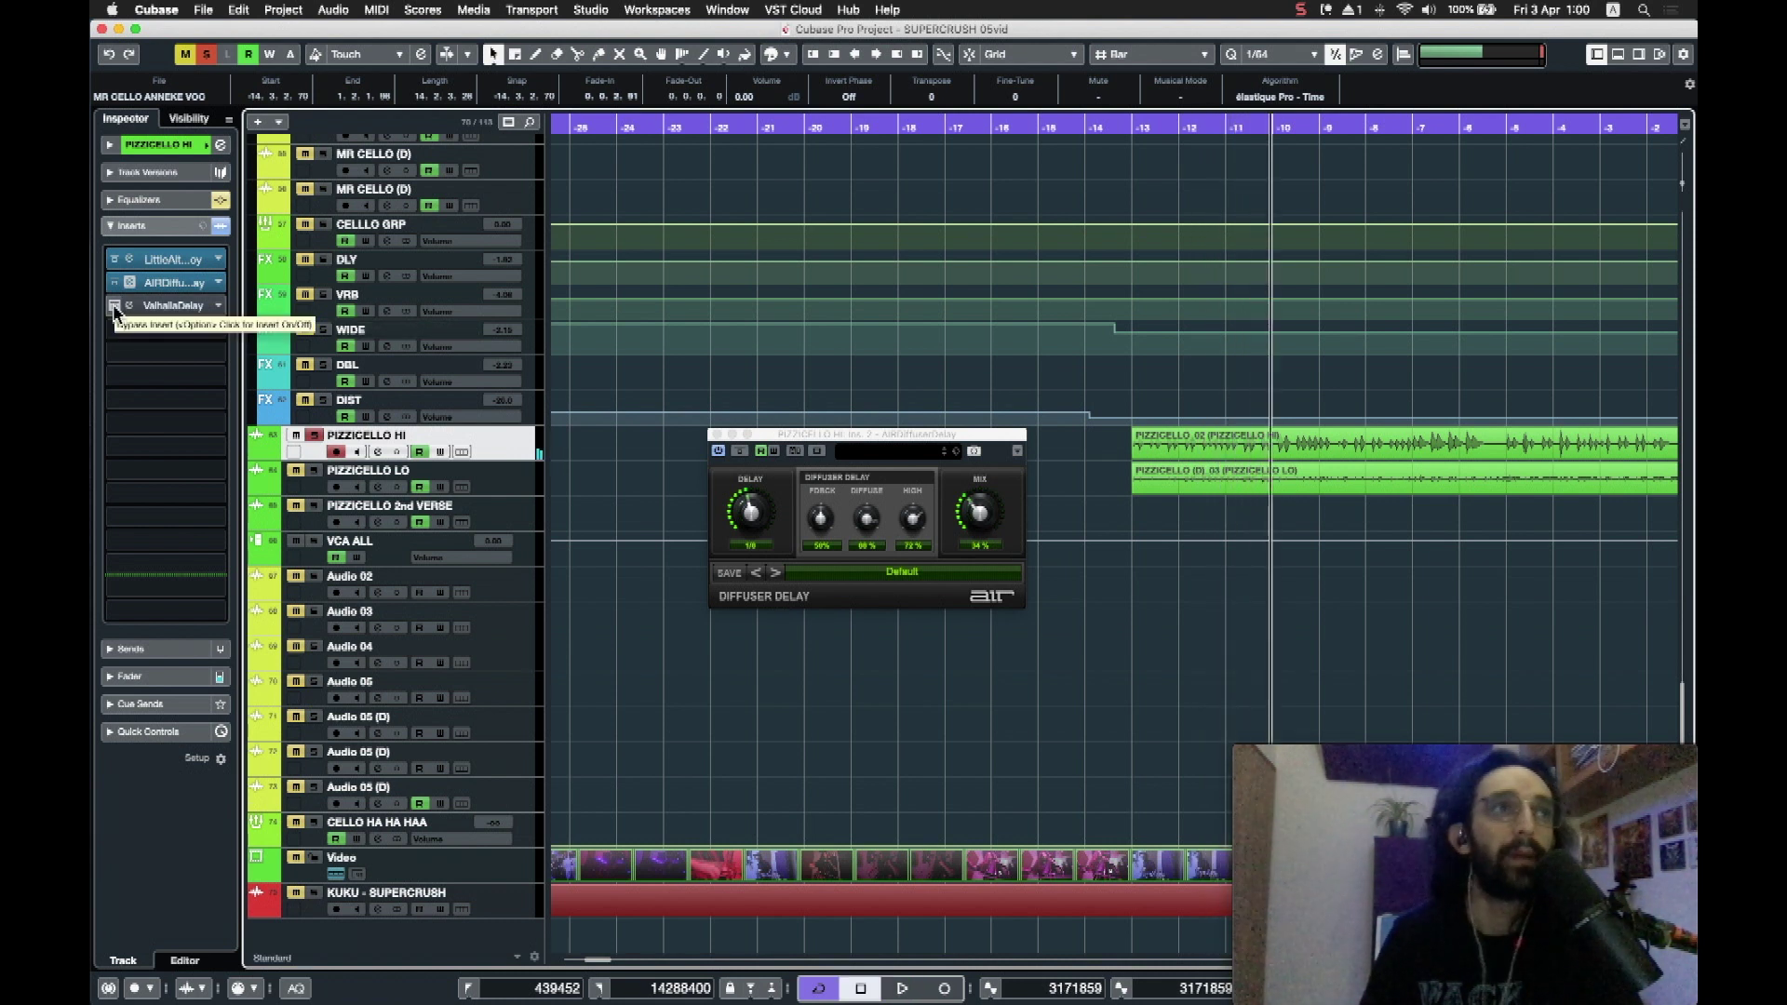
Step: Enable the ValhallaDelay insert on PIZZICELLO HI and resume playback from around bar -10
click(114, 307)
key(space)
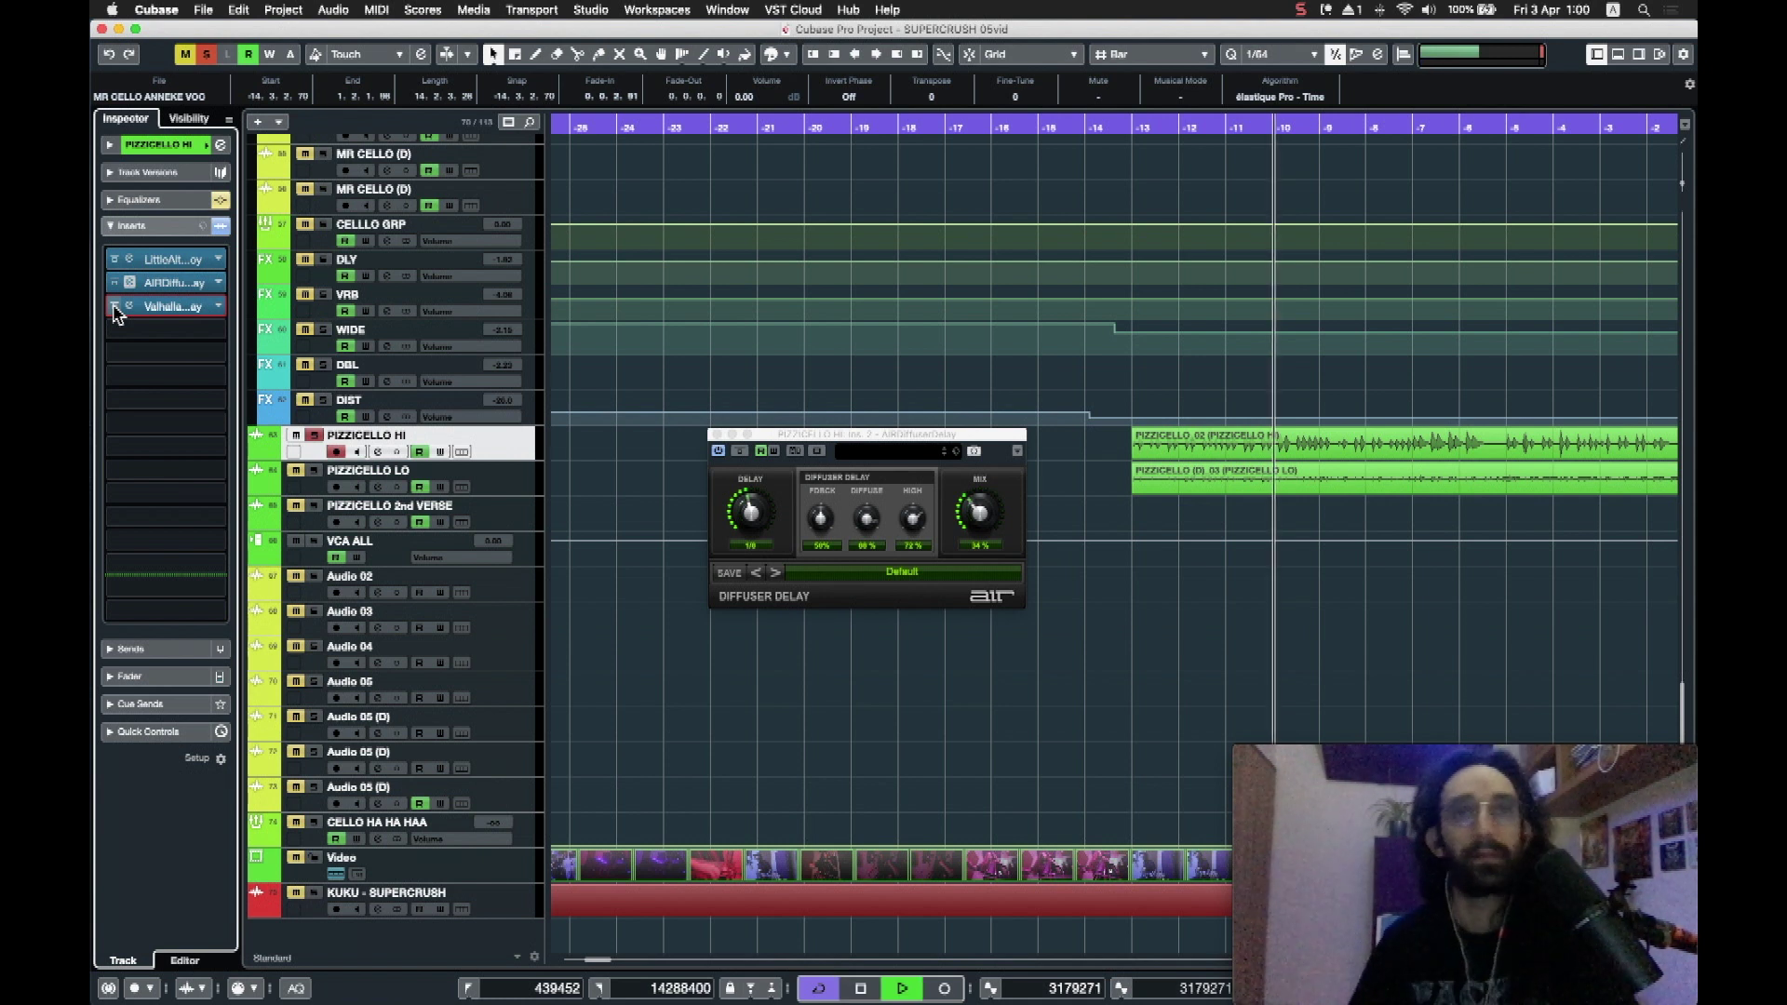
click(114, 307)
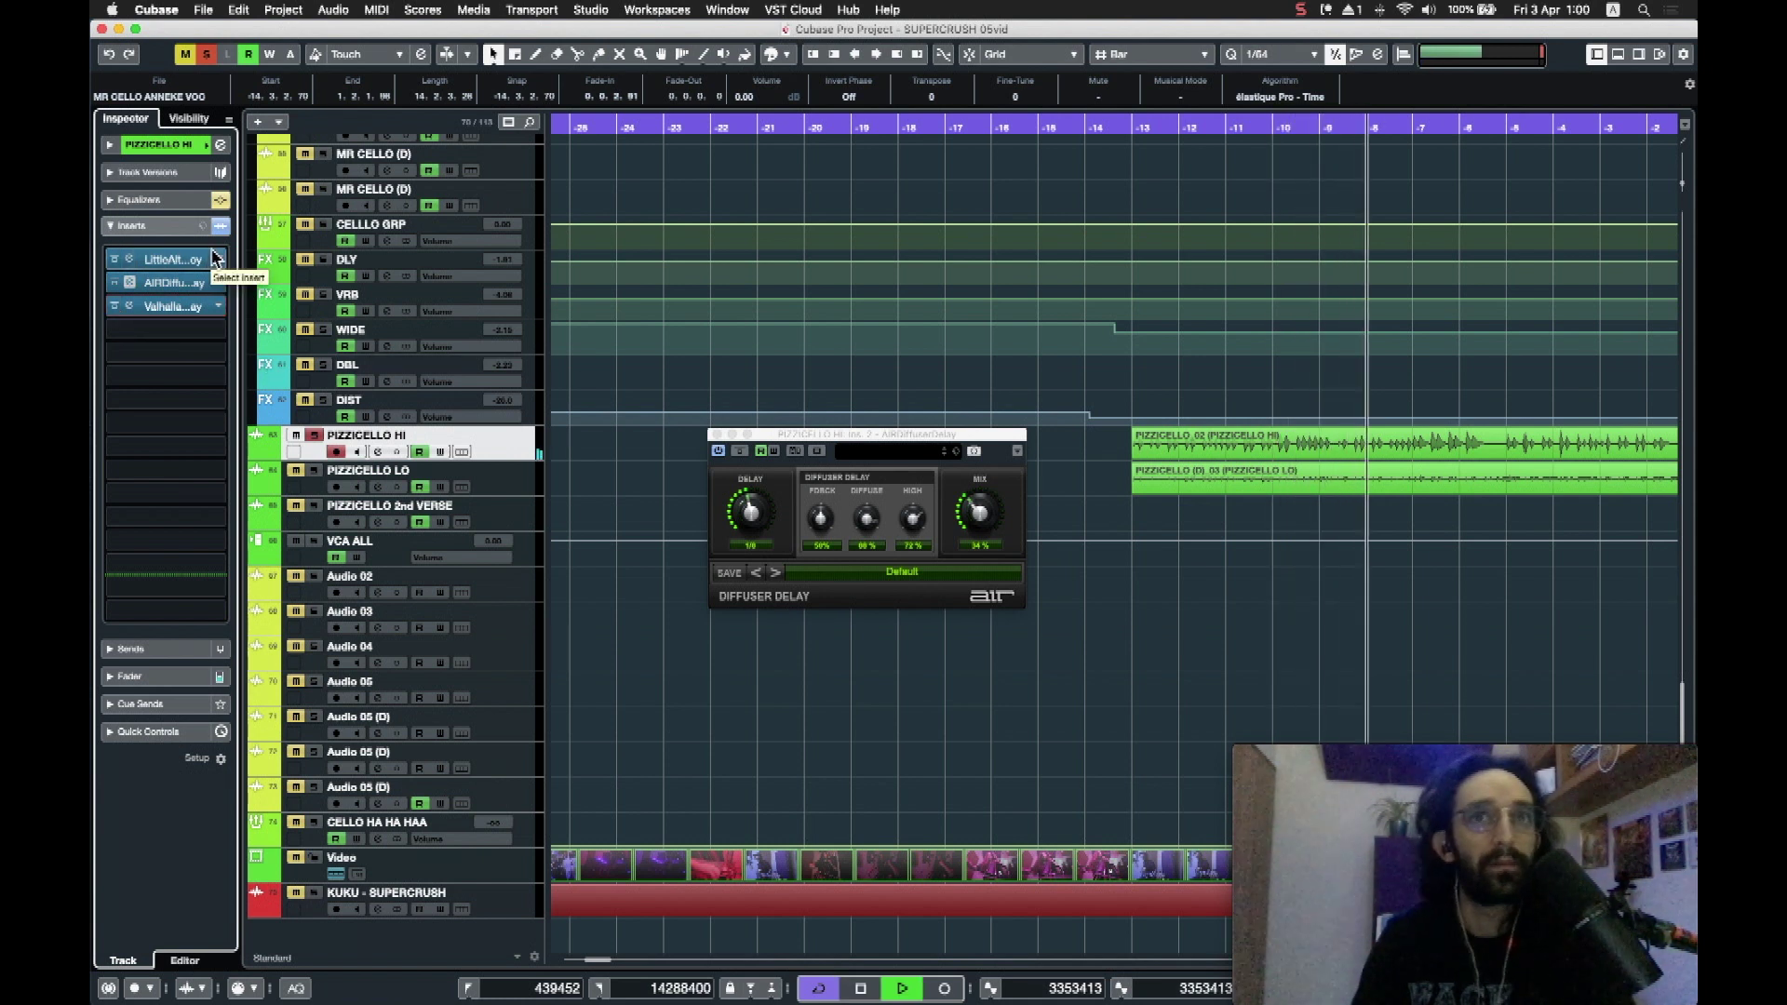
Step: Re-enable PIZZICELLO HI's equalizer and listen to the fully processed track from bar -13 to around bar -9
click(161, 203)
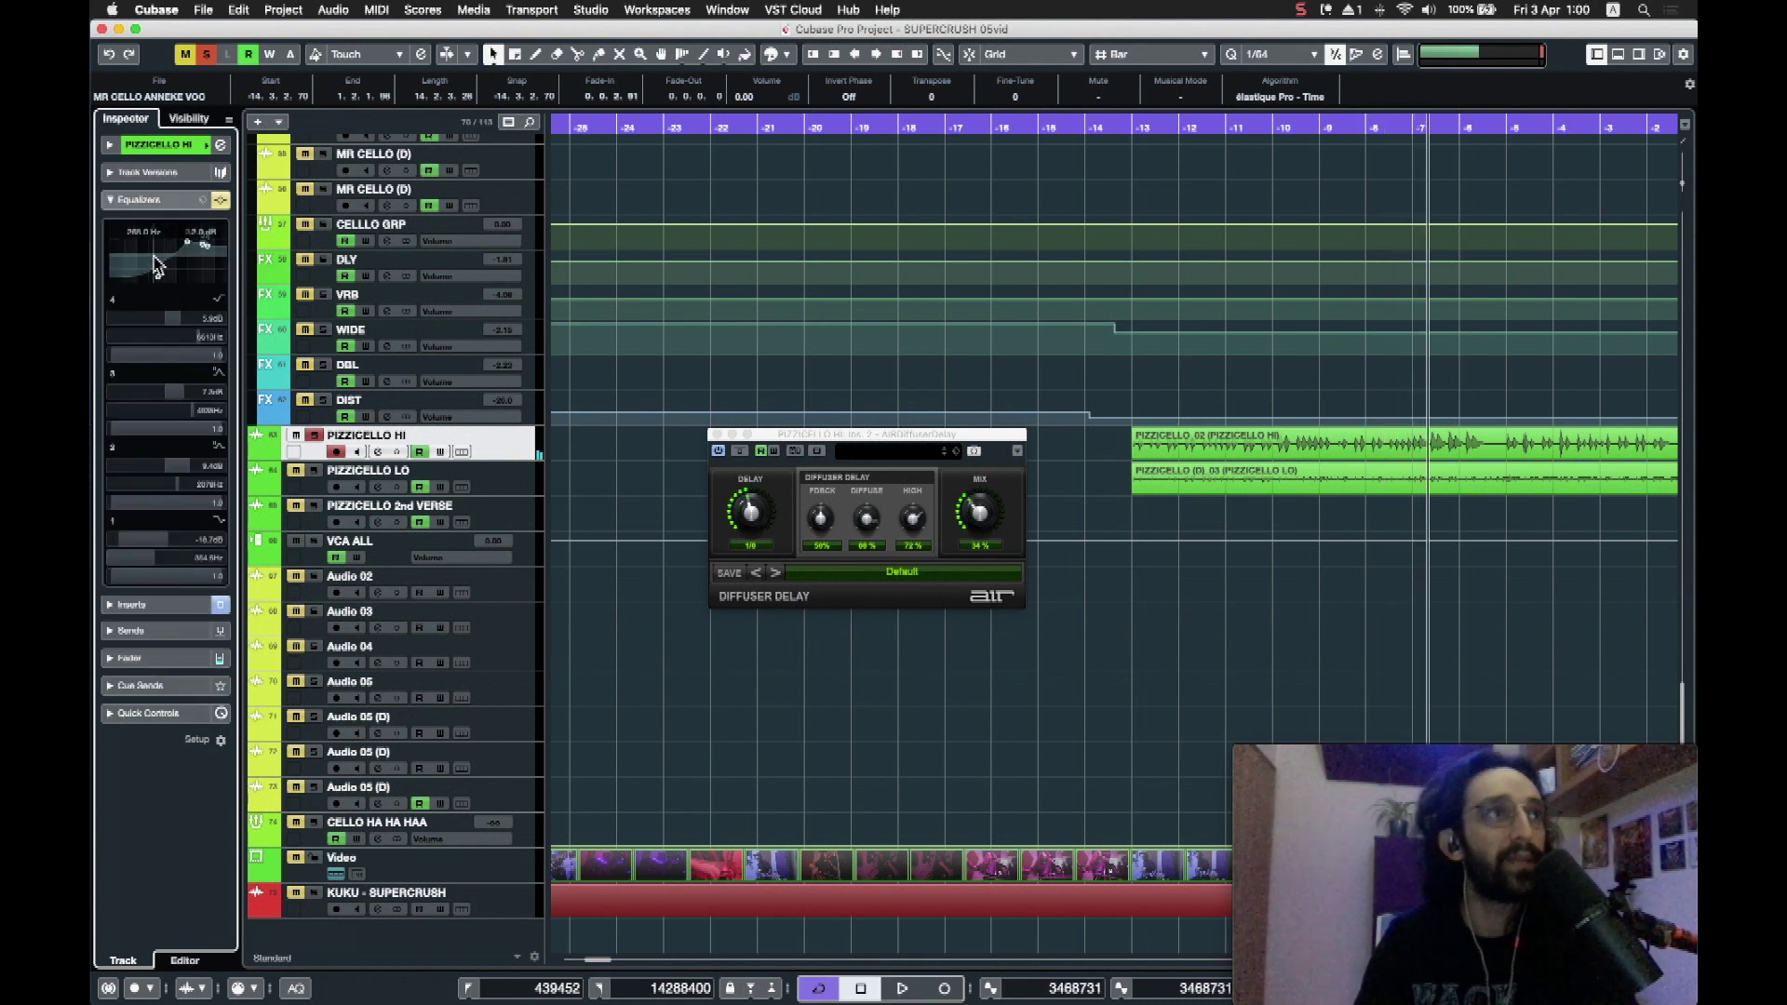
click(225, 205)
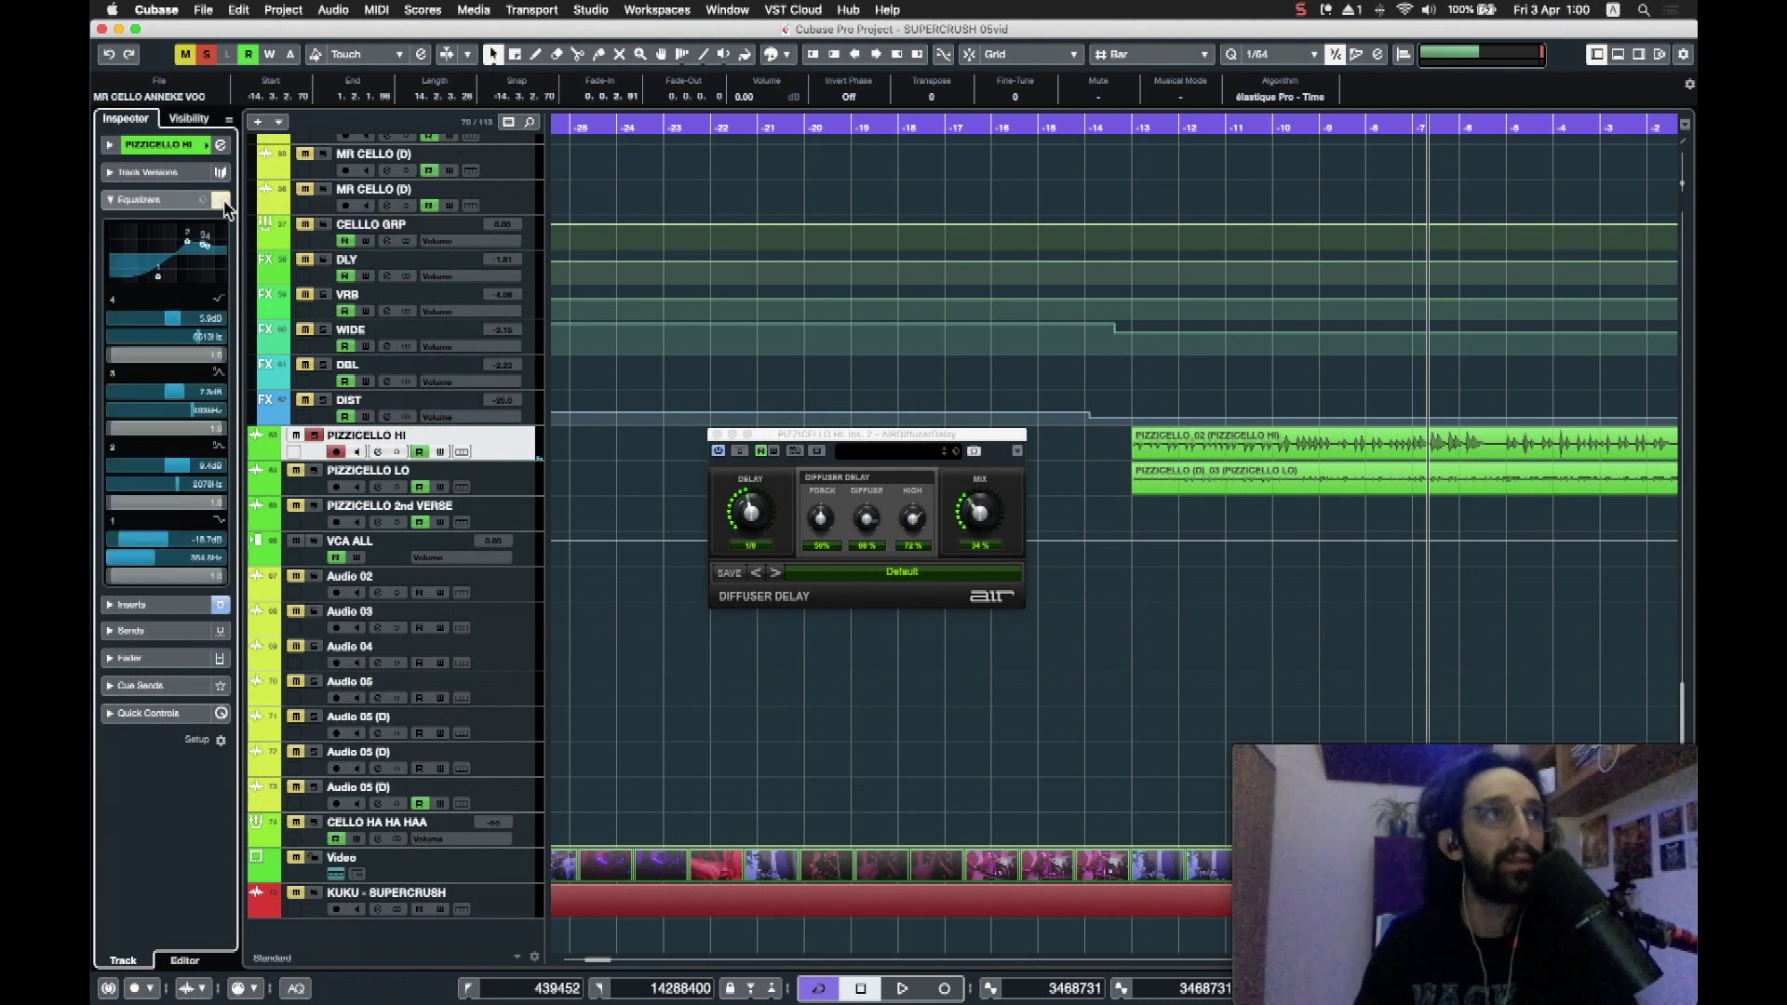
click(1133, 128)
key(space)
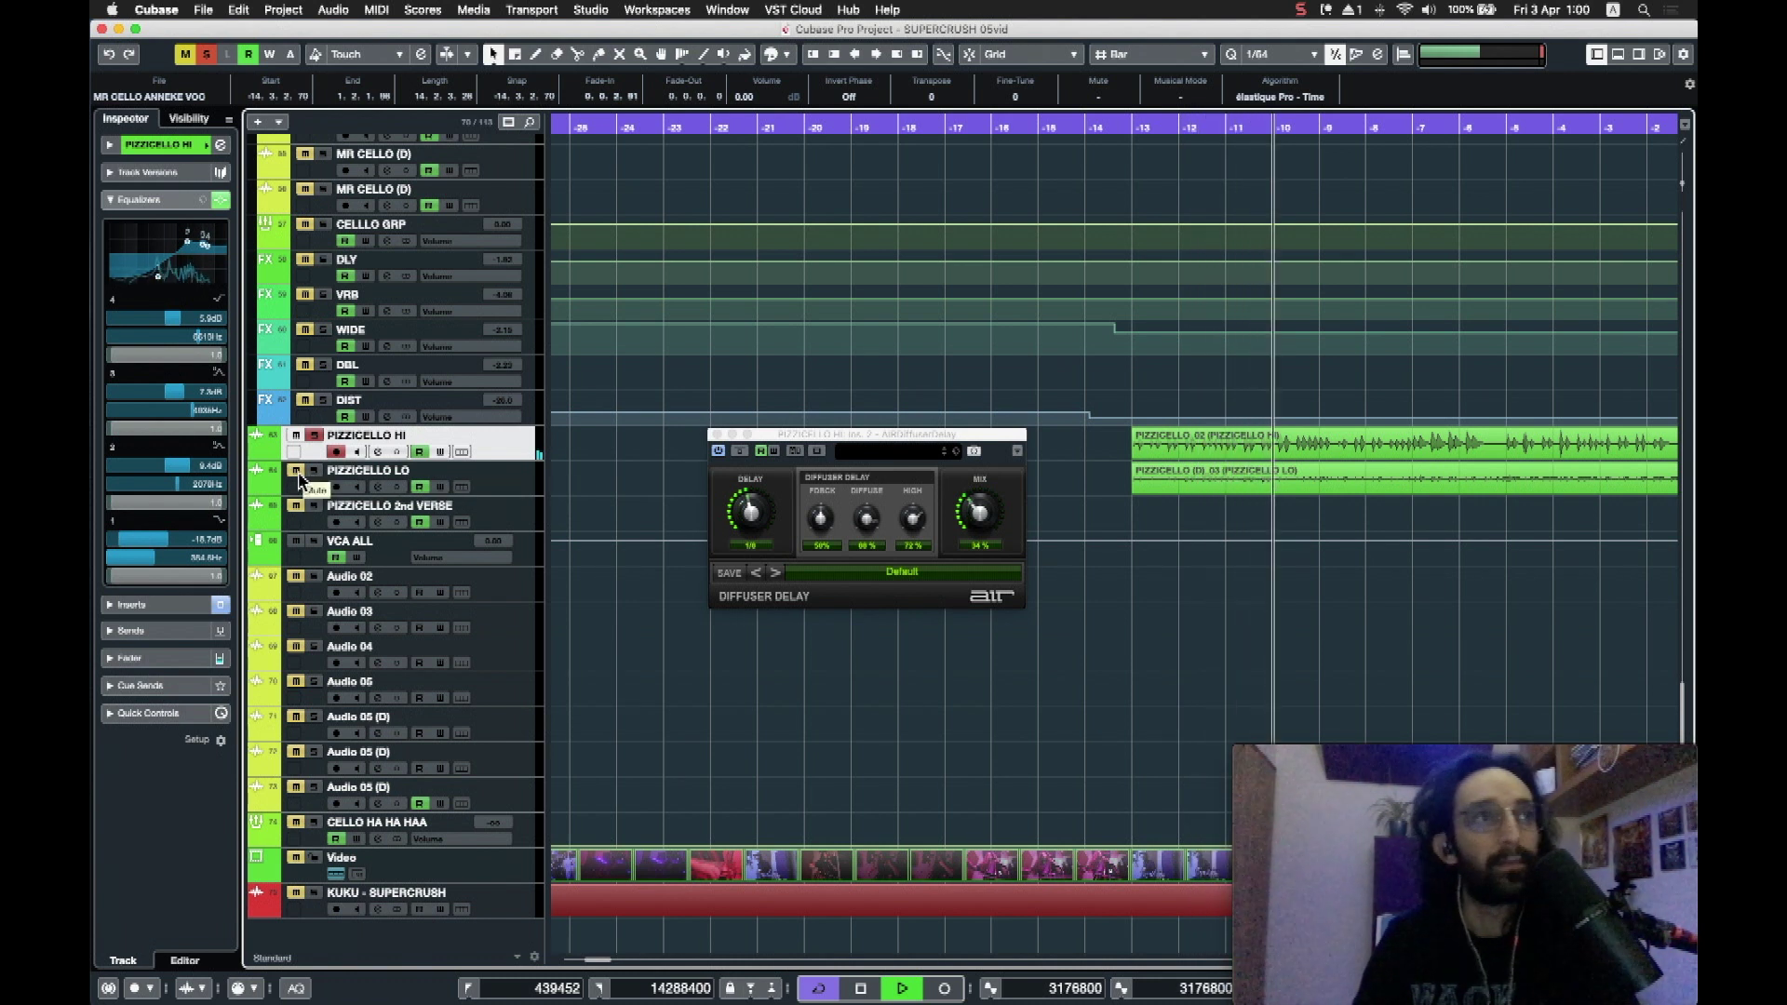
key(space)
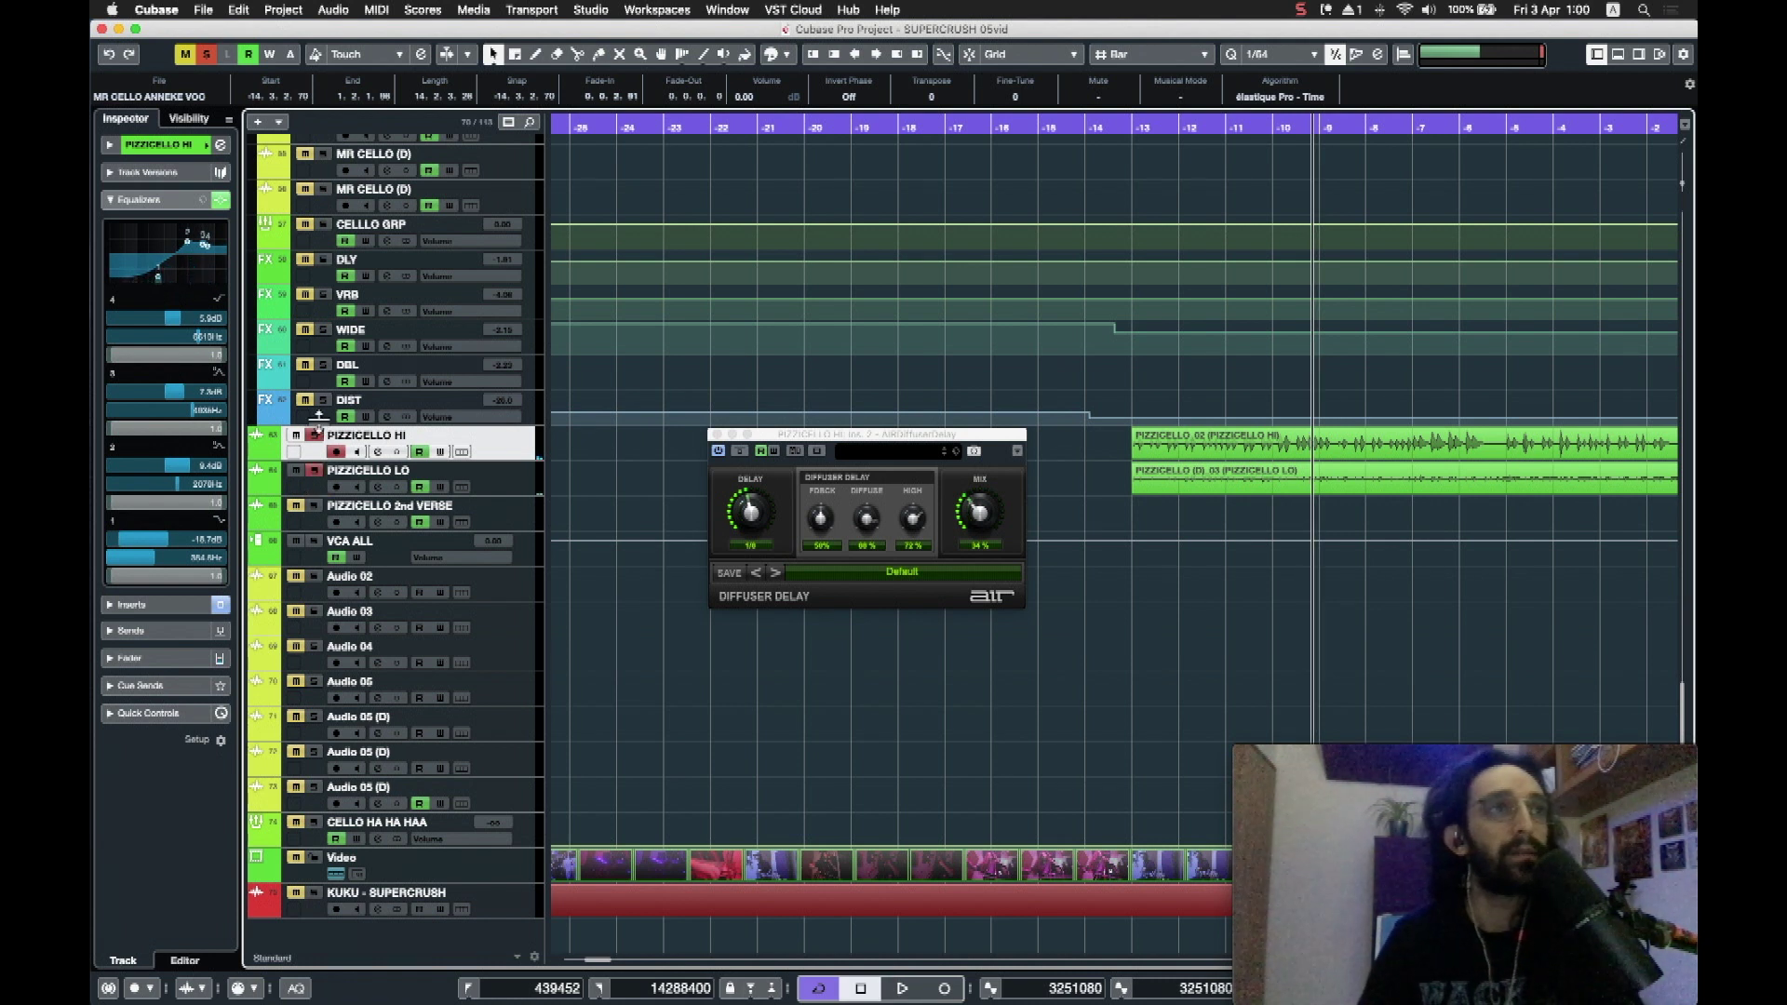
Step: Return the playhead to bar -13 and show the inserts of the PIZZICELLO LO track
click(1134, 129)
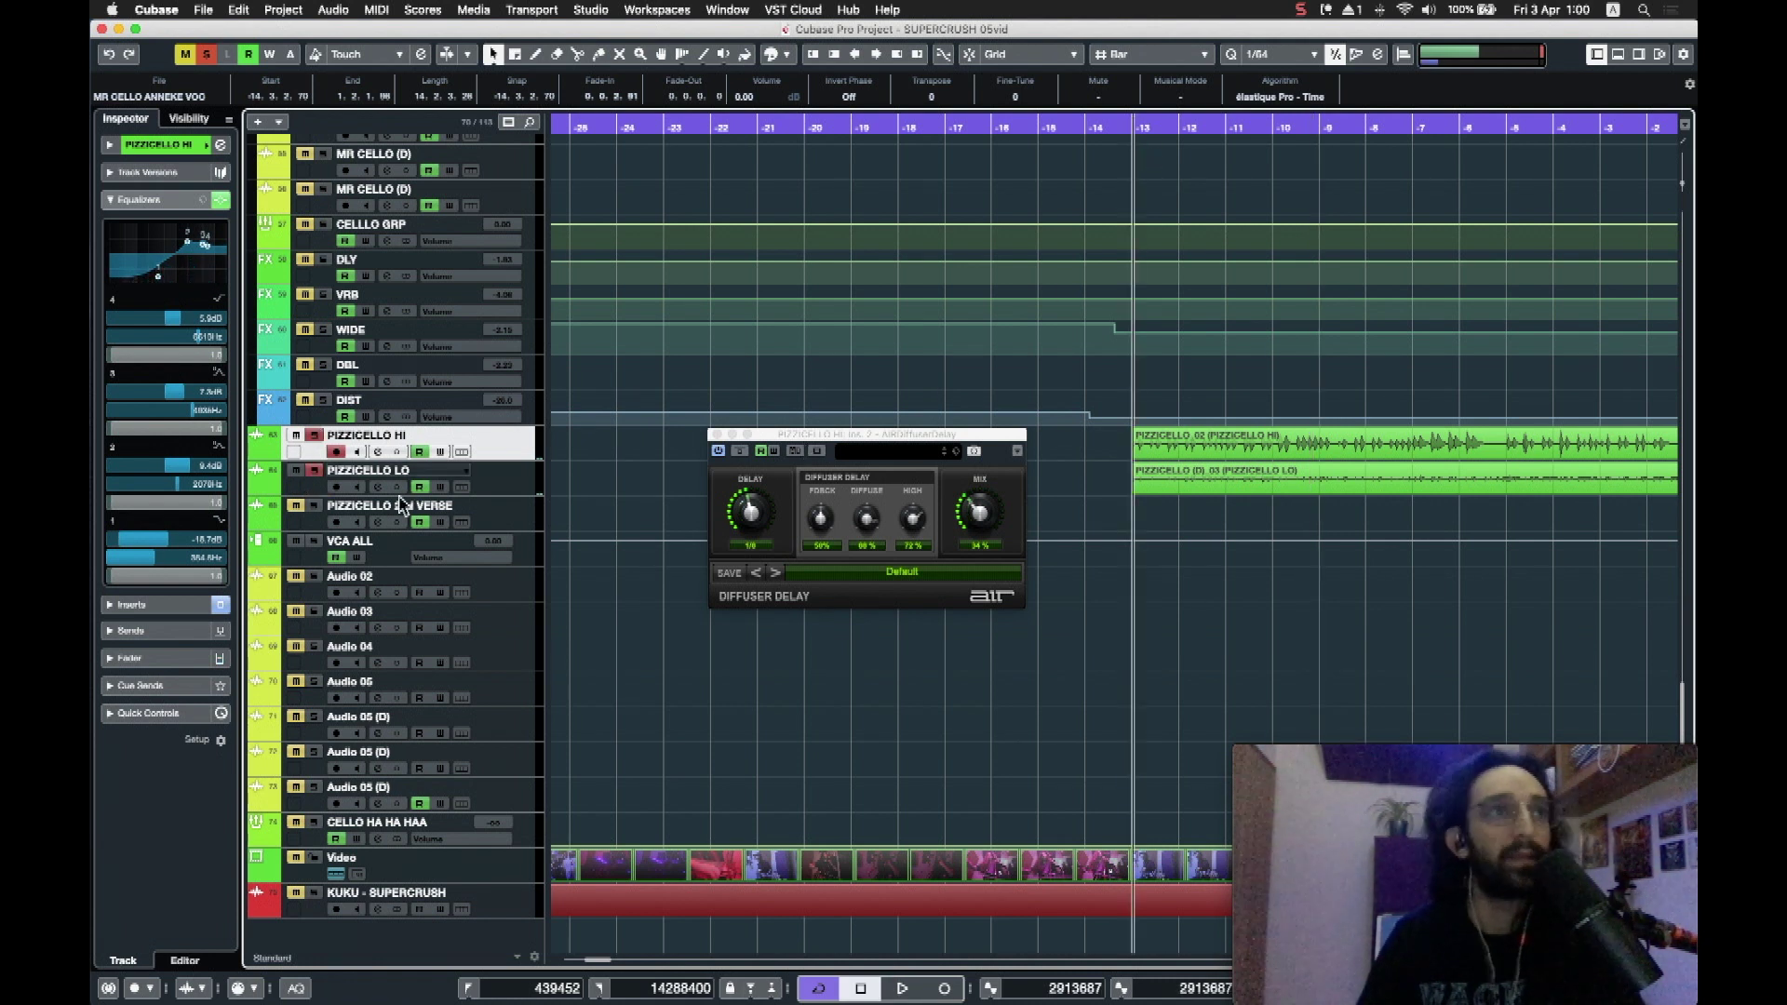
click(499, 487)
click(177, 200)
click(160, 227)
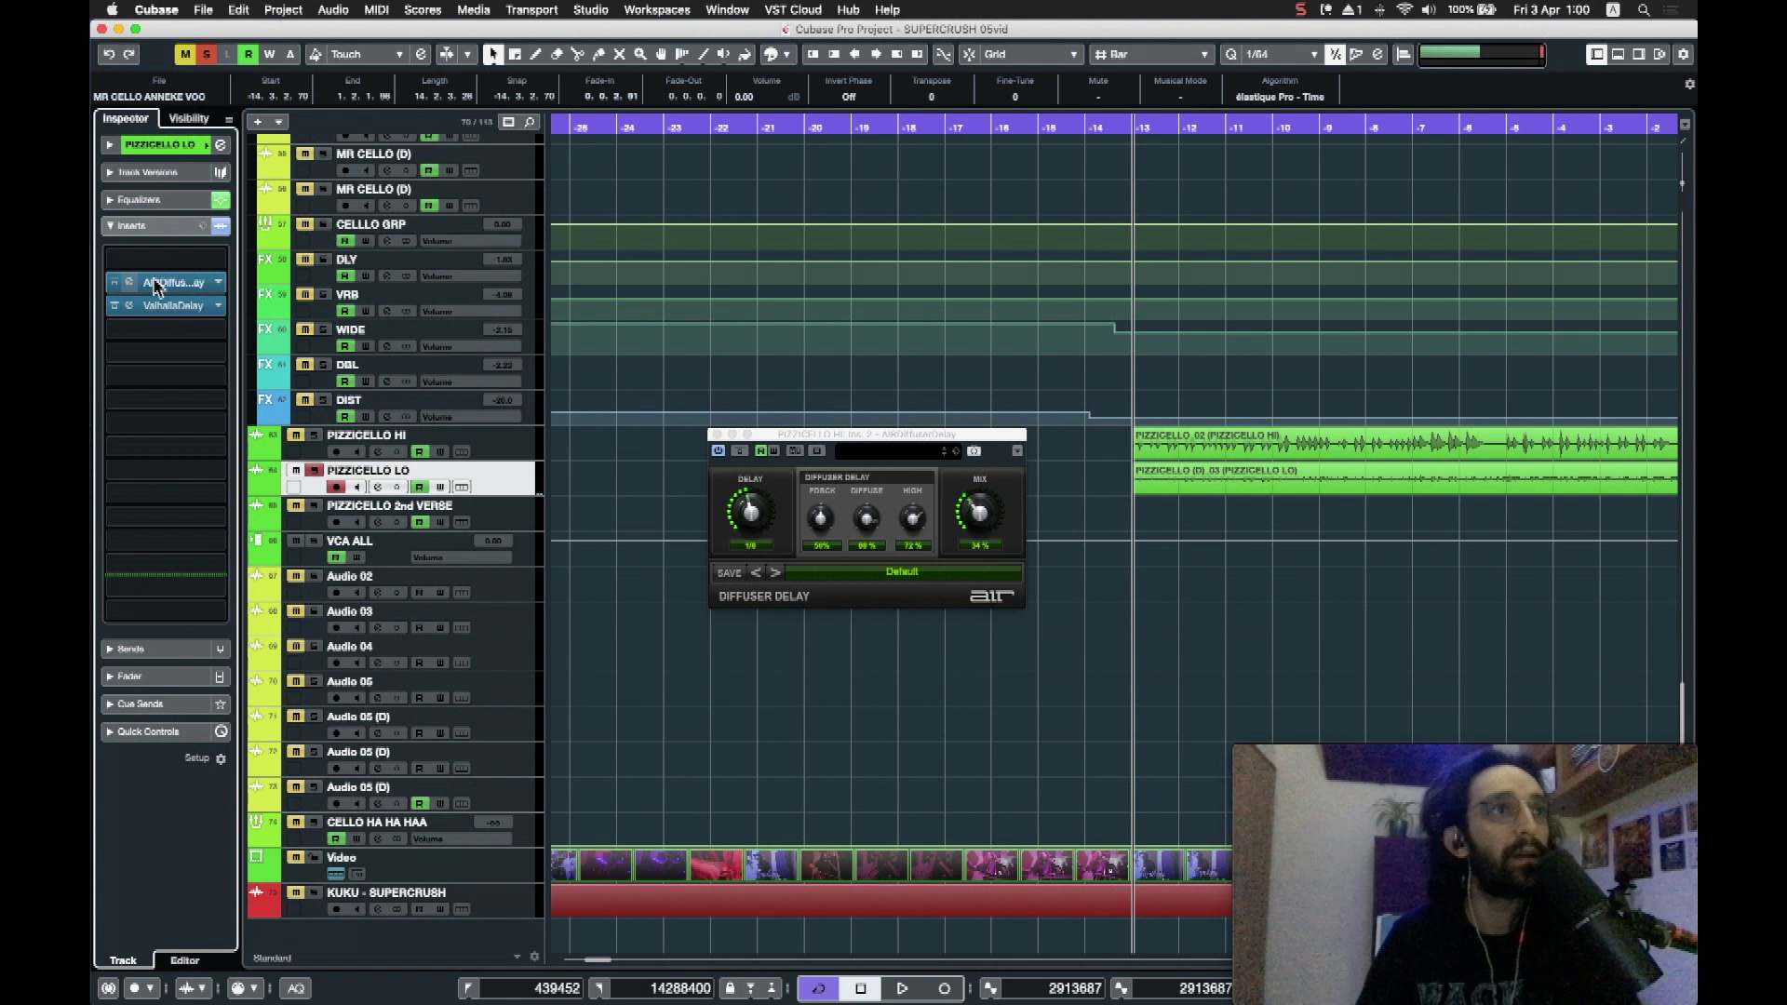
Step: Take PIZZICELLO HI out of solo and show PIZZICELLO LO's equalizer while playing it alone from bar -13
click(314, 456)
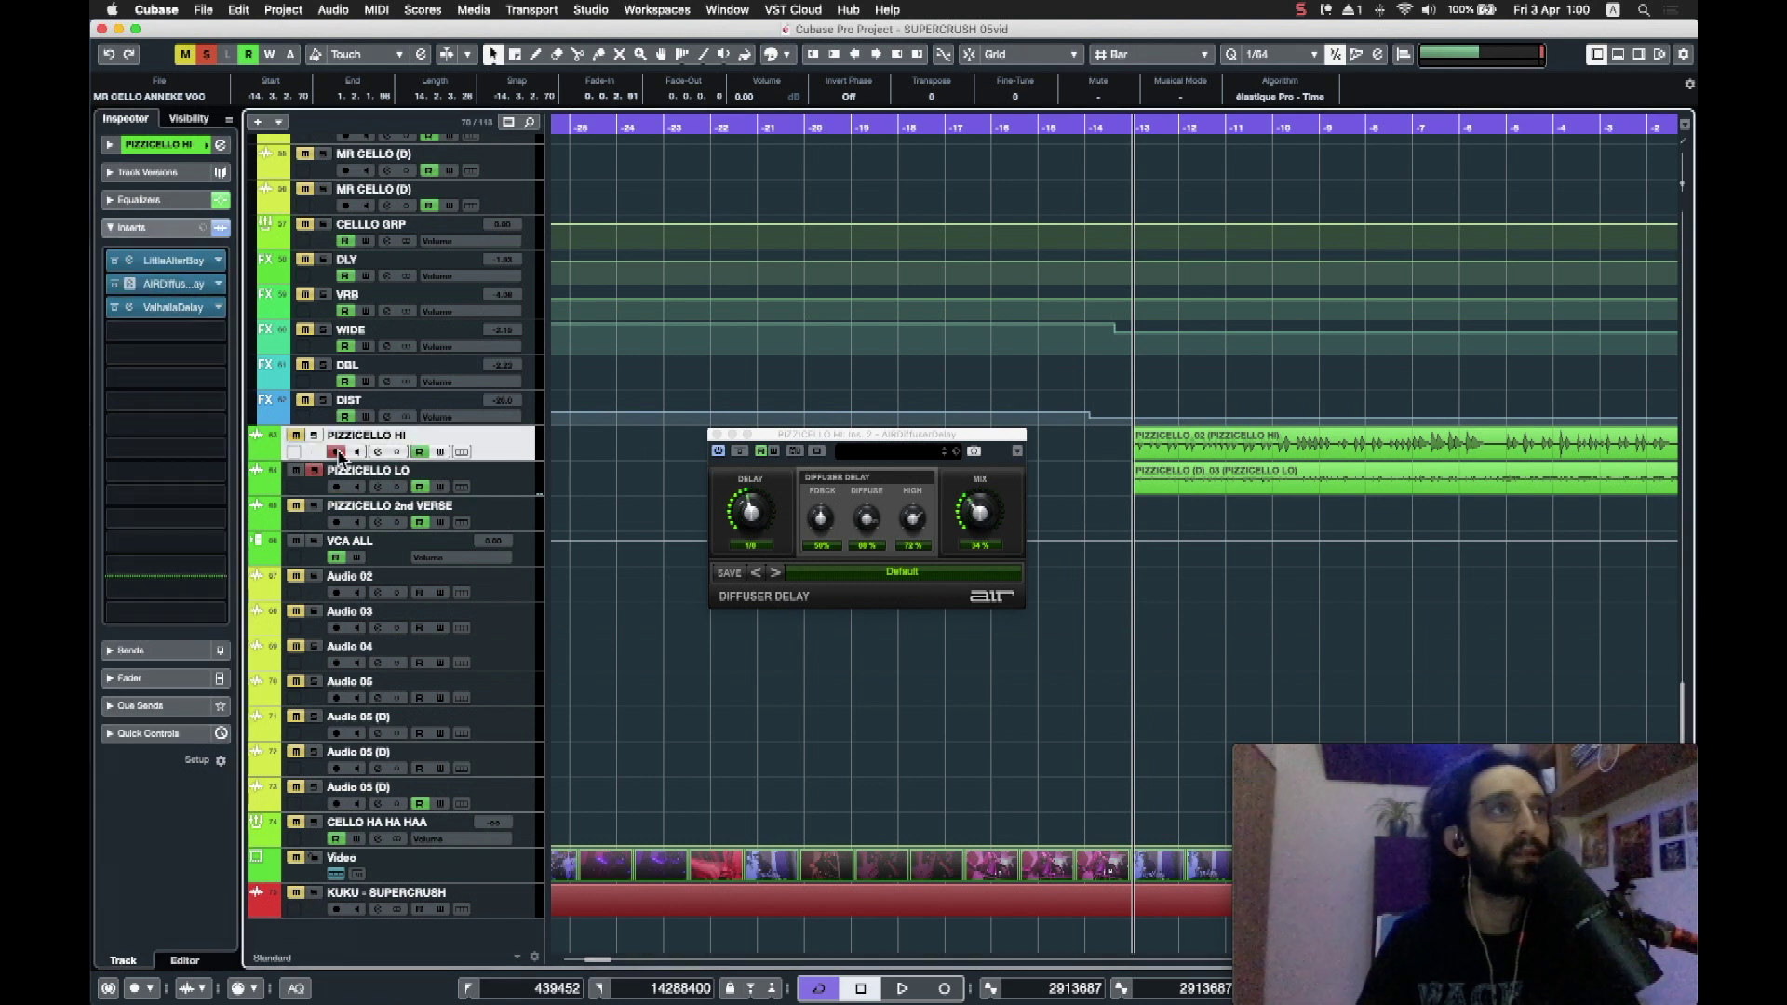
click(518, 491)
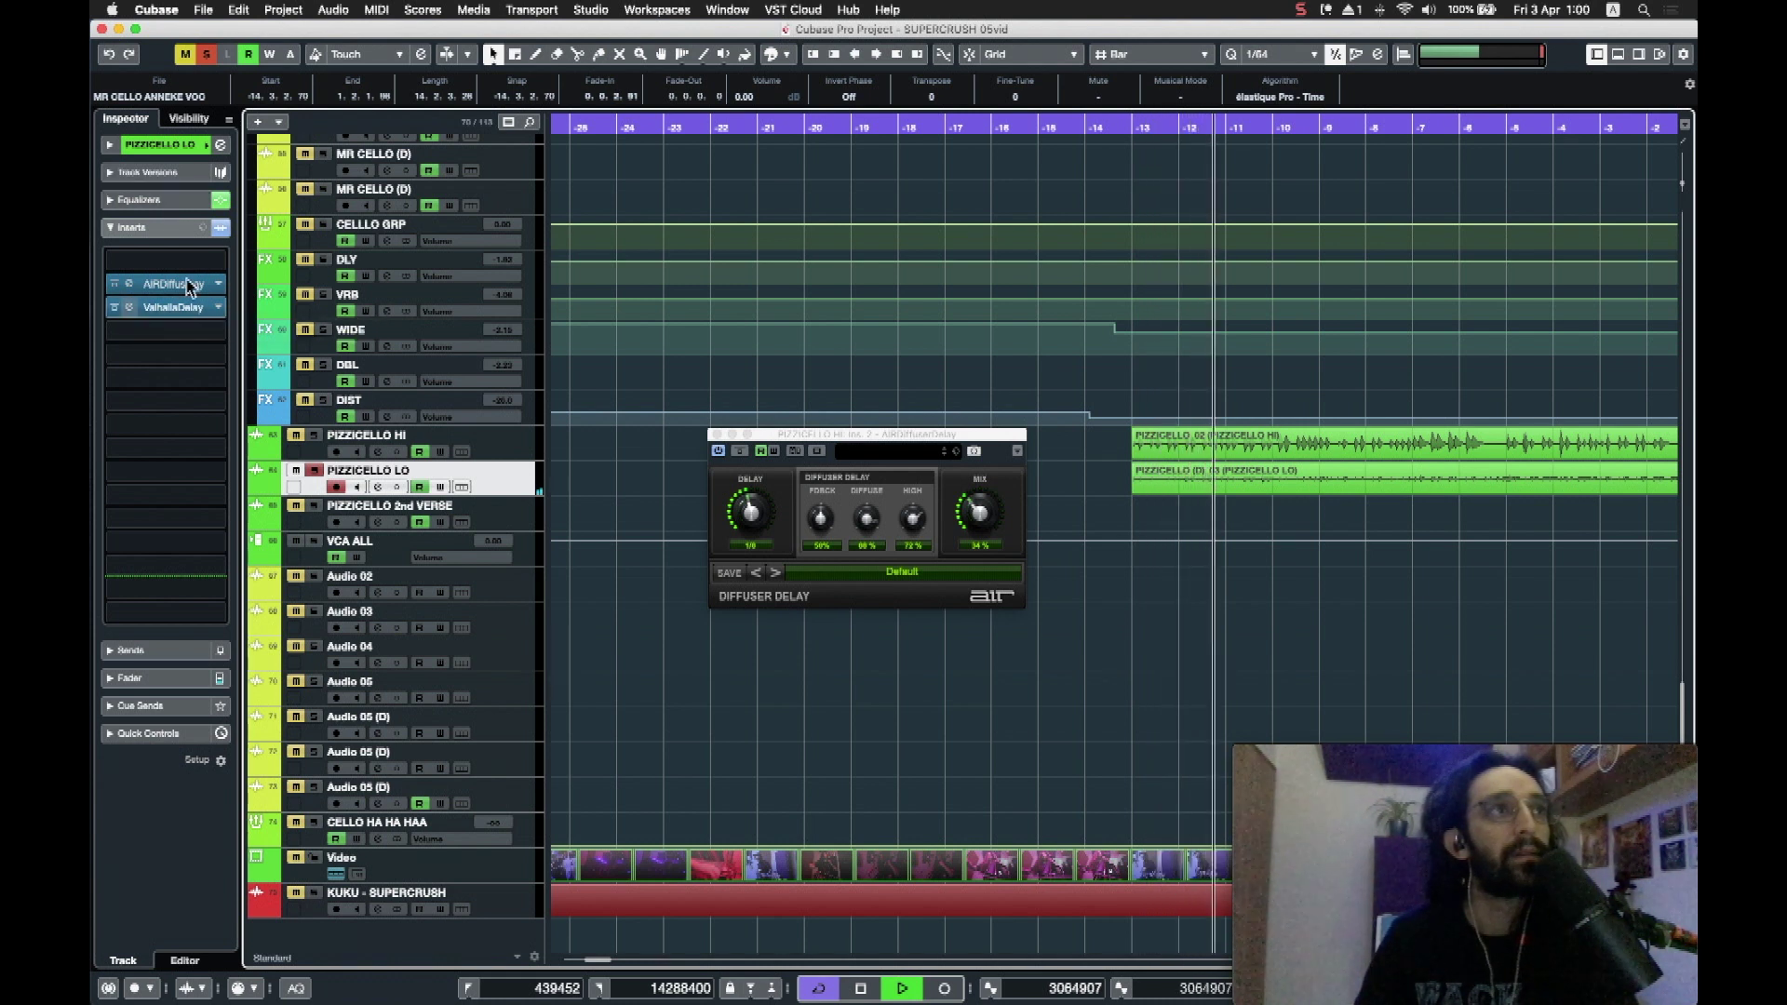
click(164, 201)
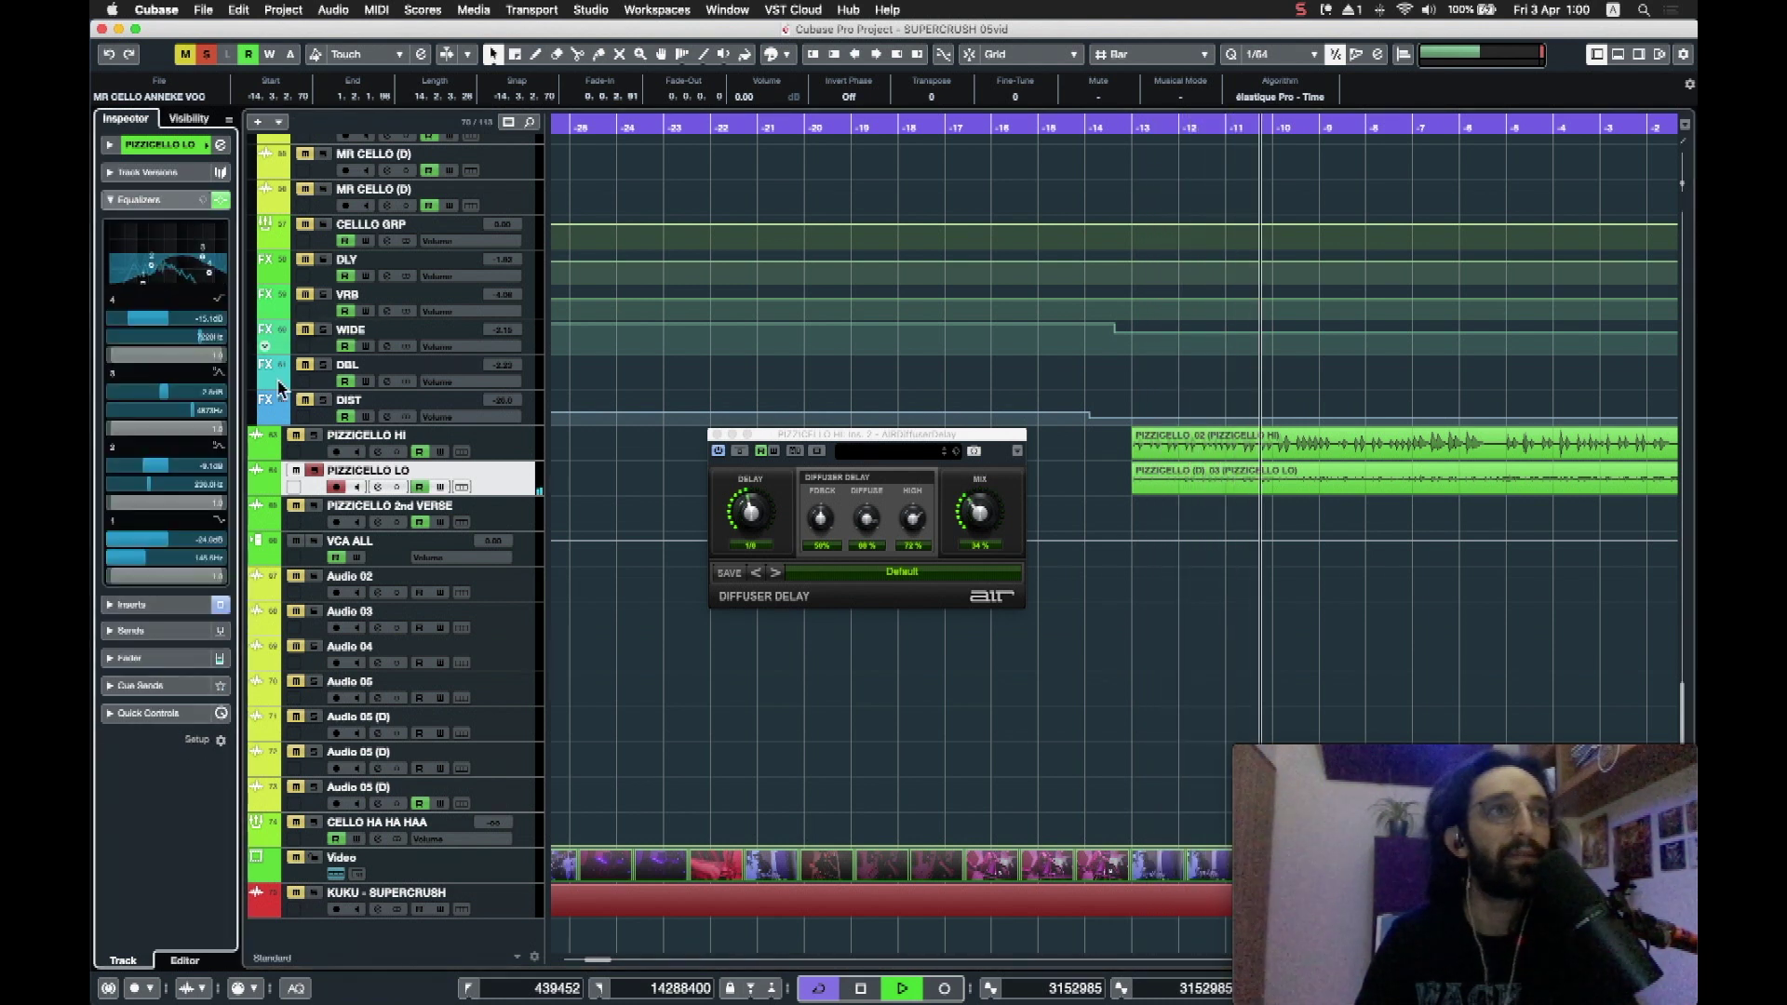
Step: Audition PIZZICELLO HI soloed together with PIZZICELLO LO and close the Diffuser Delay plug-in window
click(316, 437)
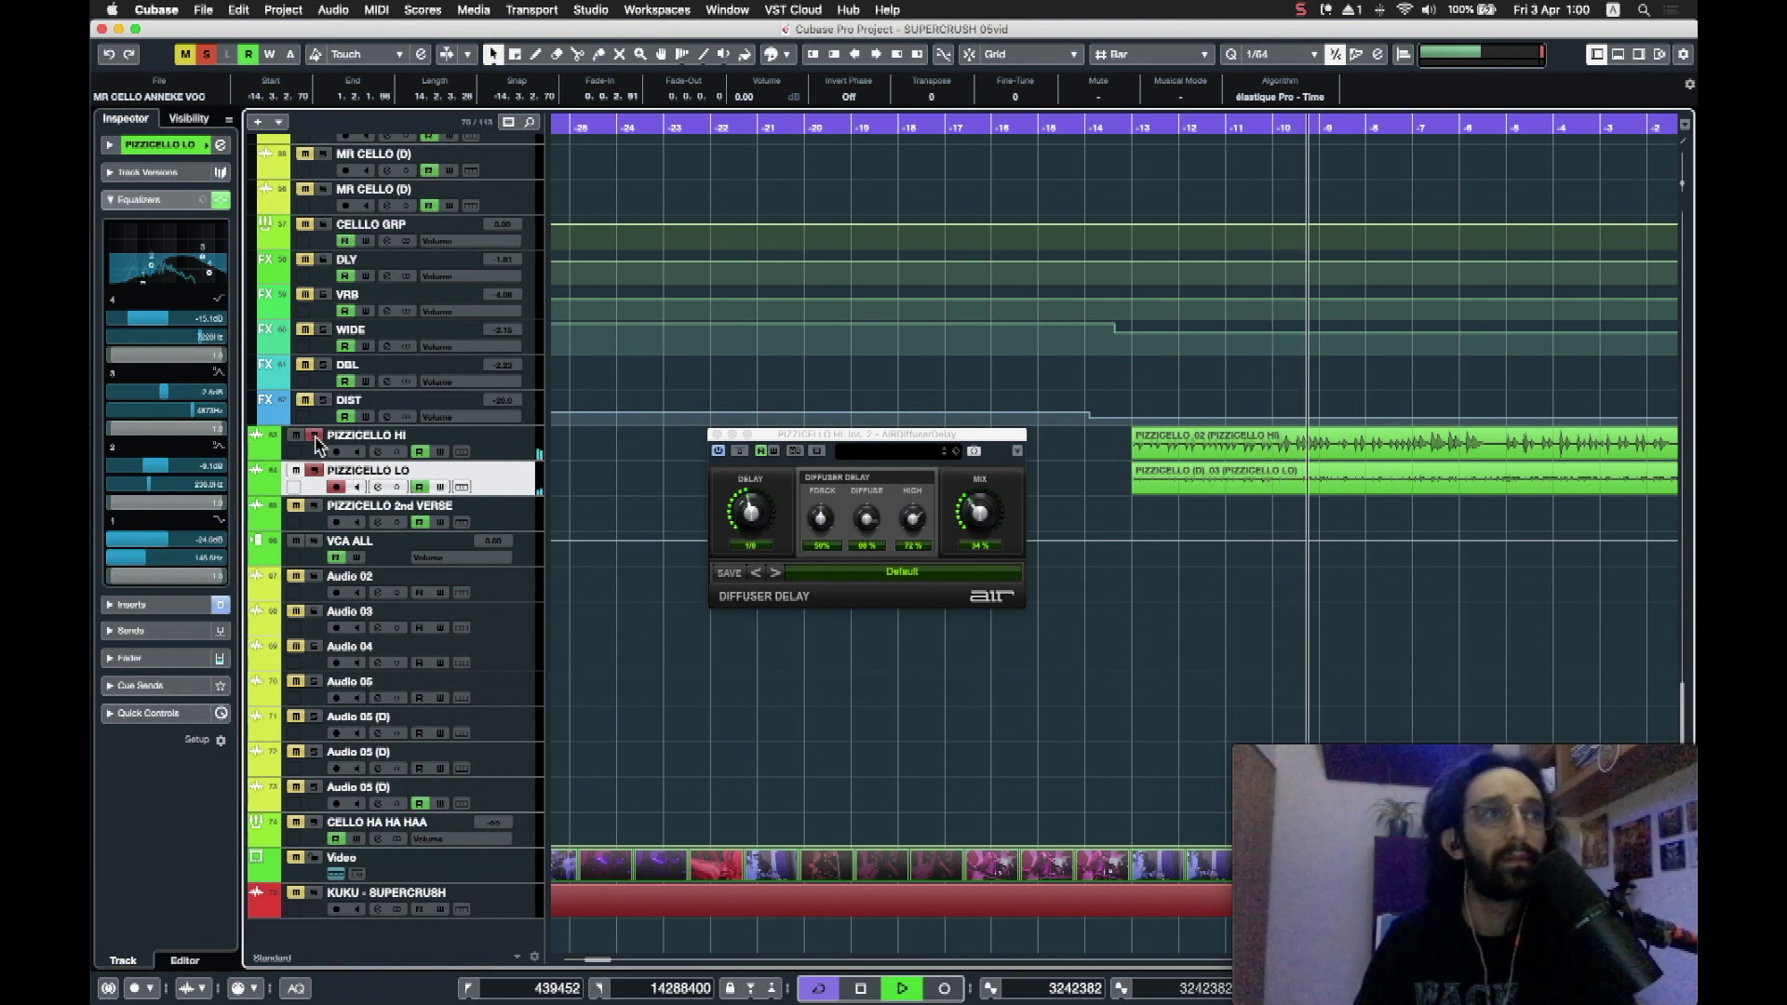
click(717, 435)
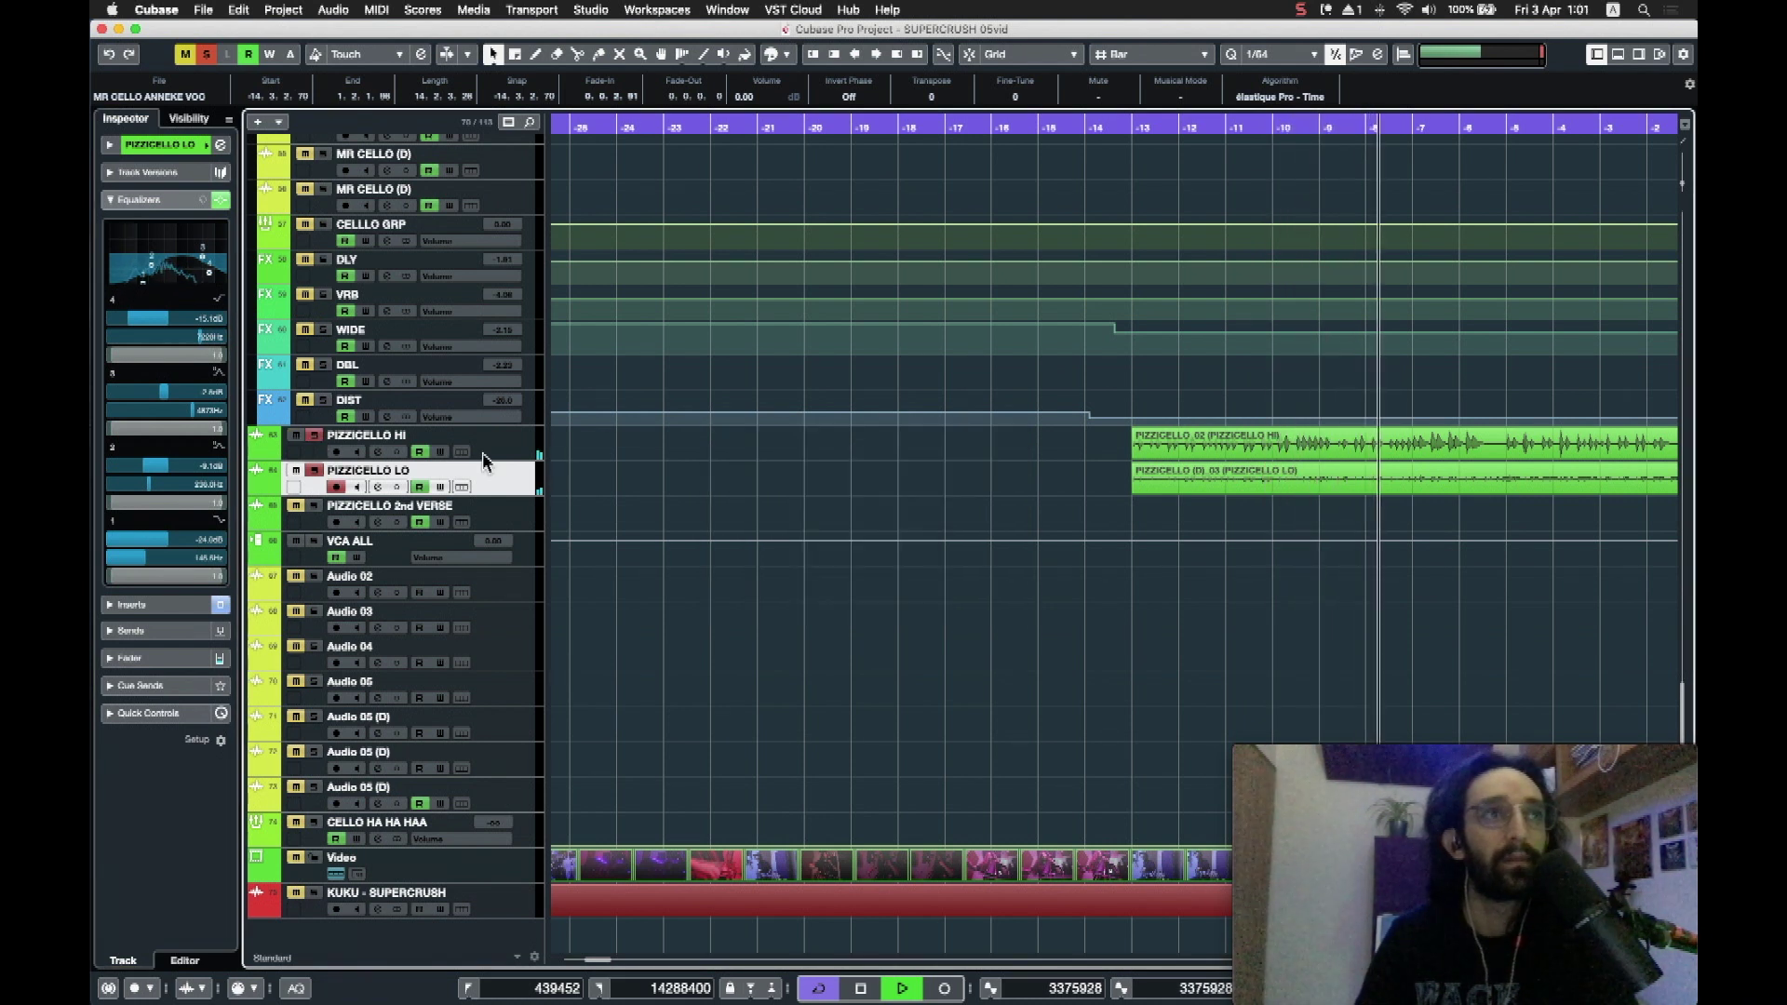
Step: Clear all solos and play the full mix from around bar -13
click(208, 57)
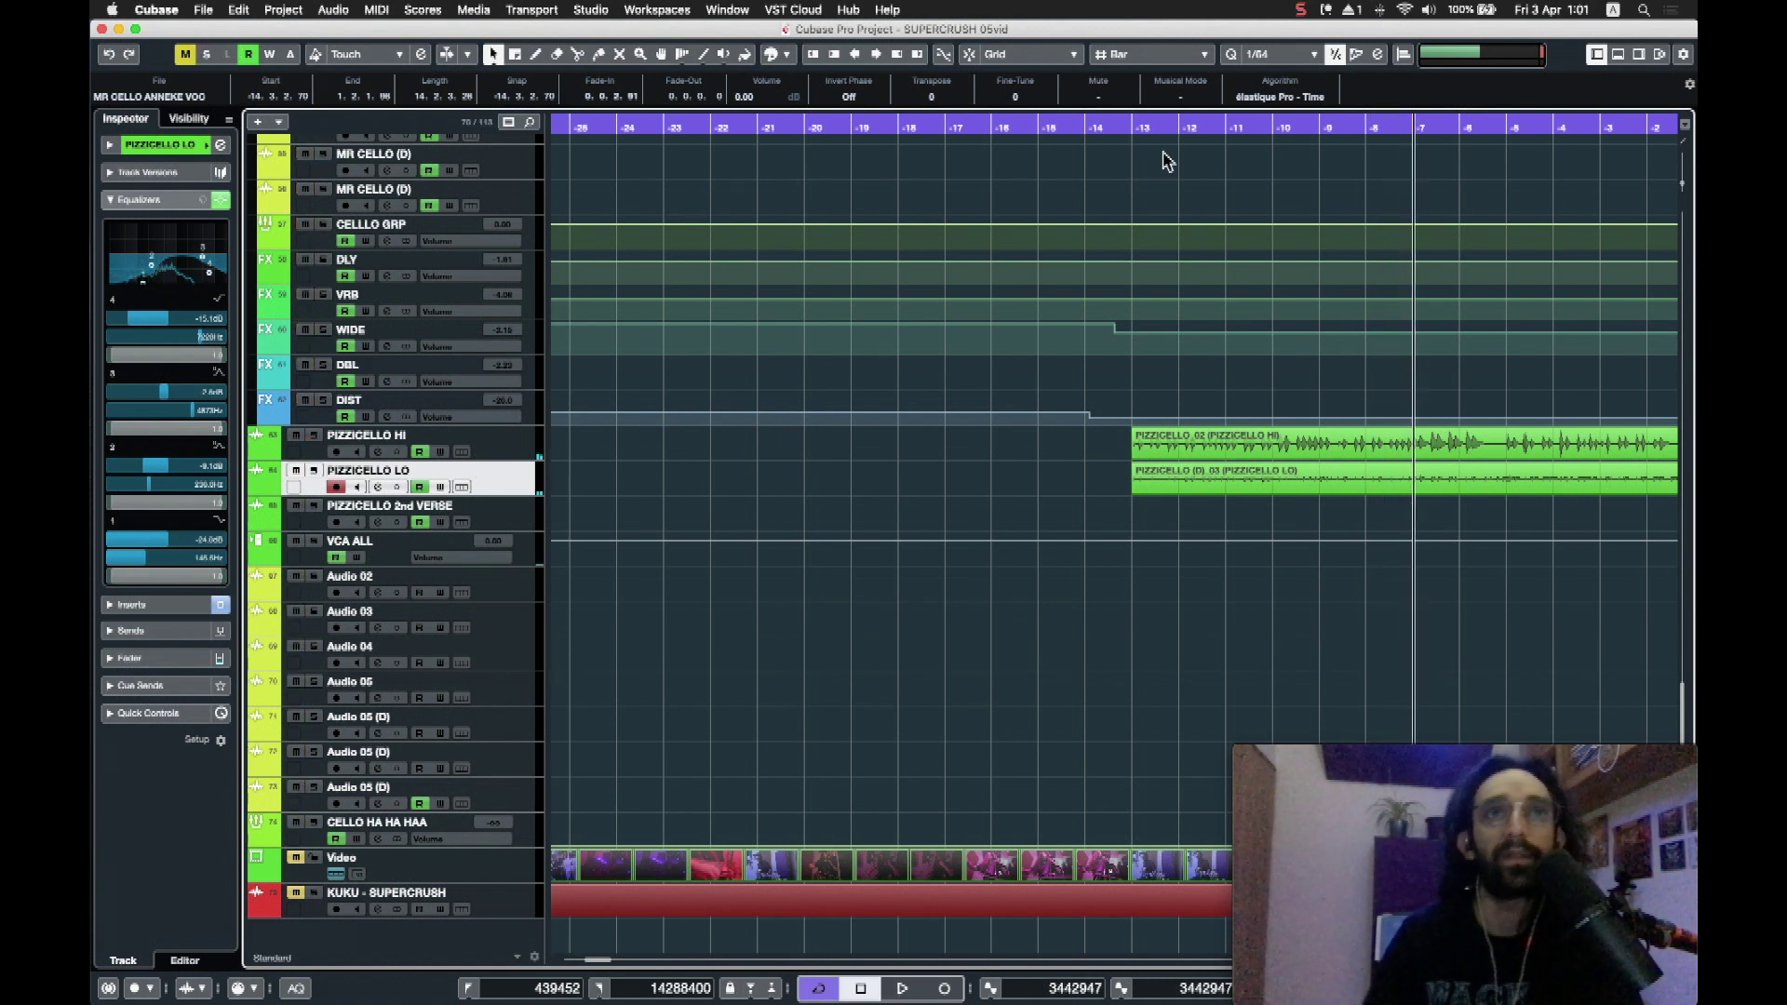
click(1117, 127)
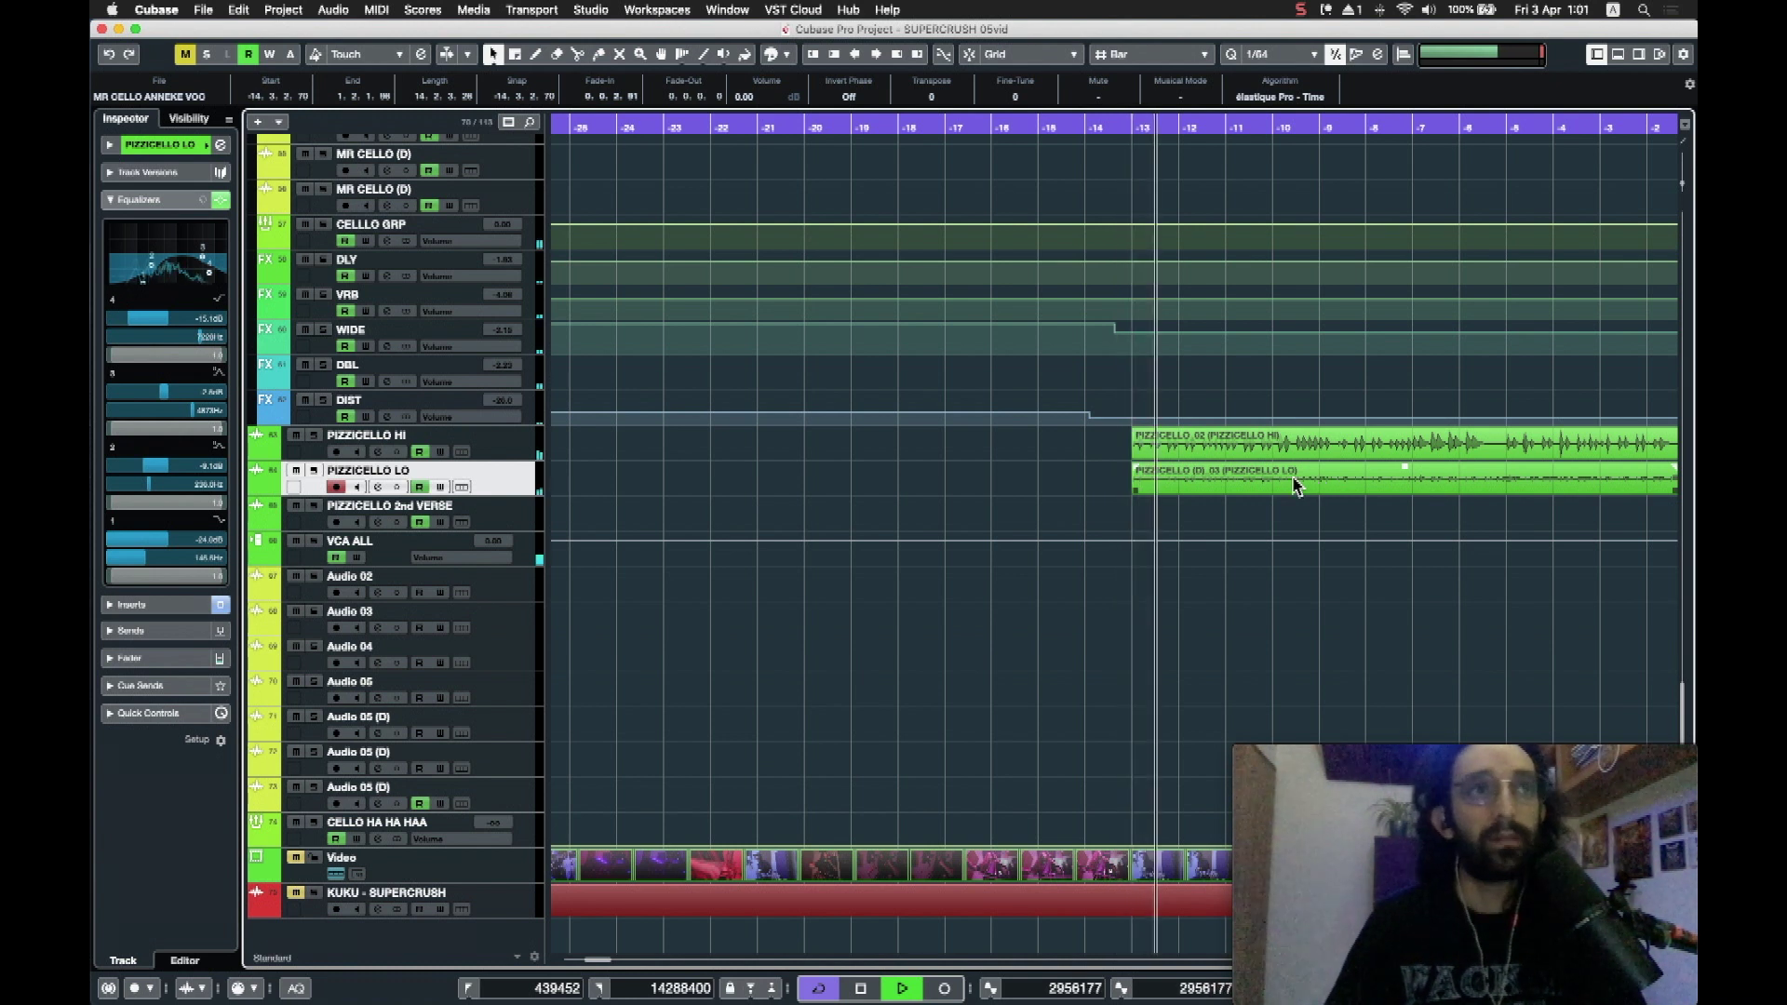
Step: Mute and unmute the CELLLO GRP track during playback to compare the mix with and without it
scroll(743, 487, up, 5)
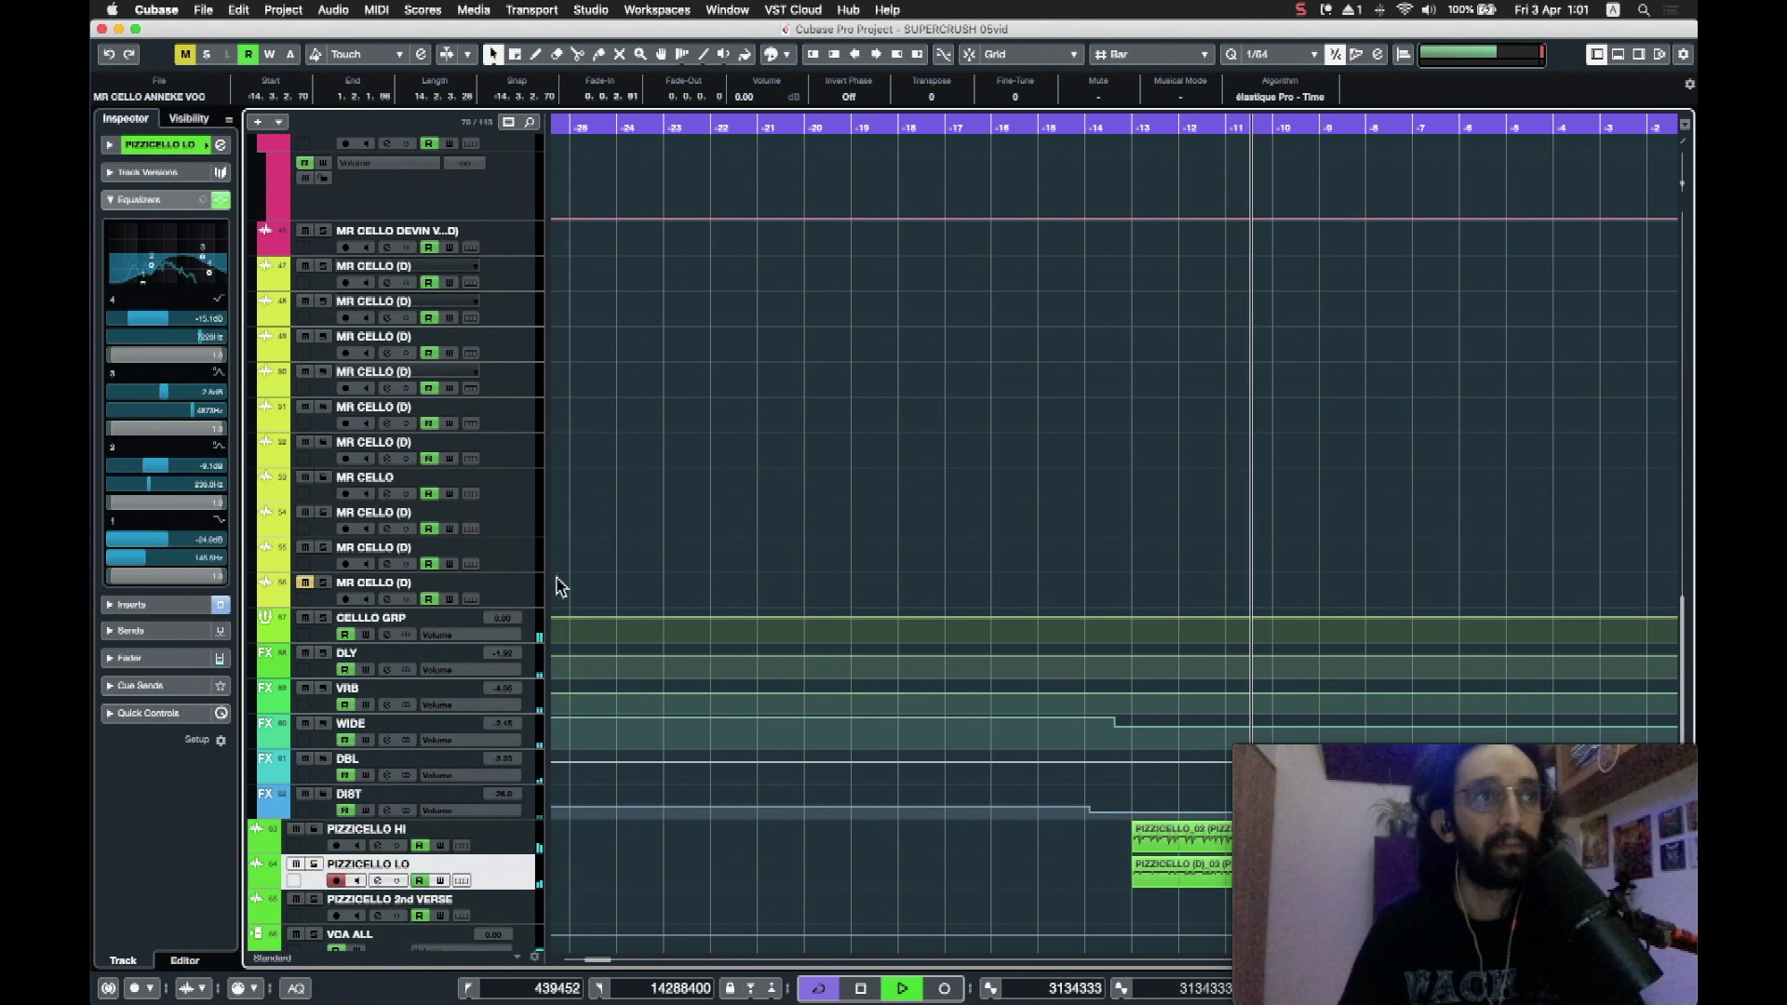
click(305, 618)
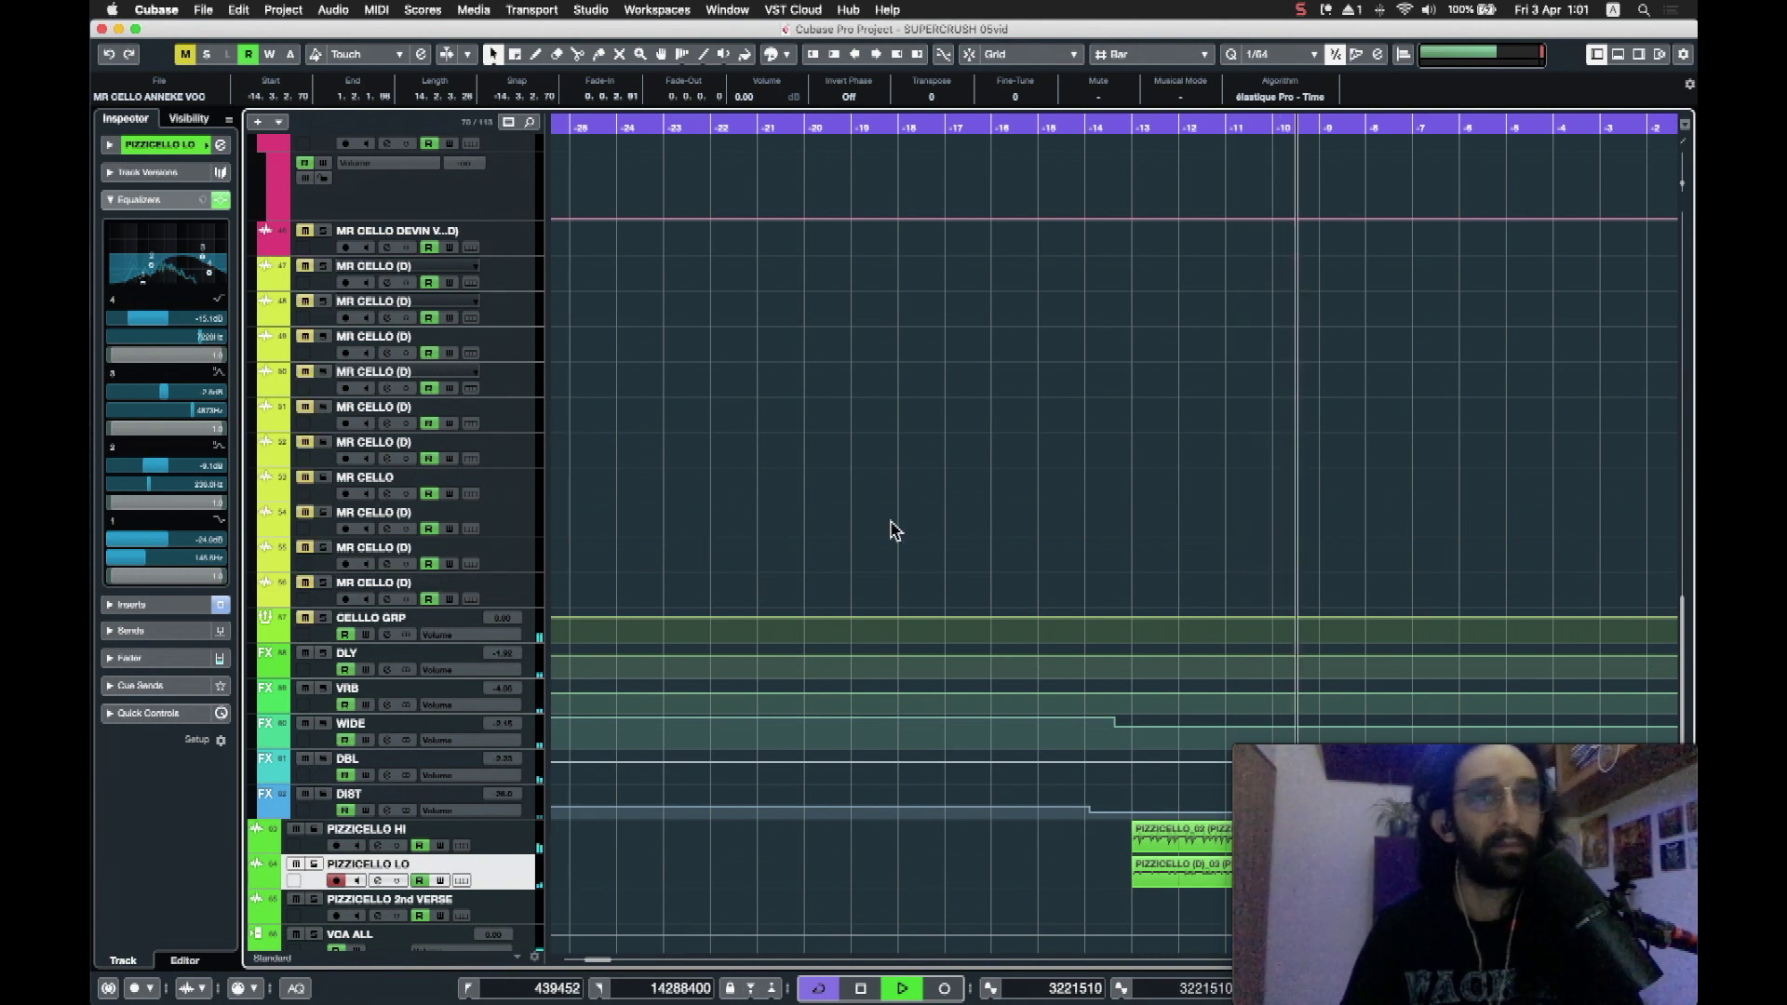
scroll(890, 526, down, 2)
scroll(891, 529, down, 2)
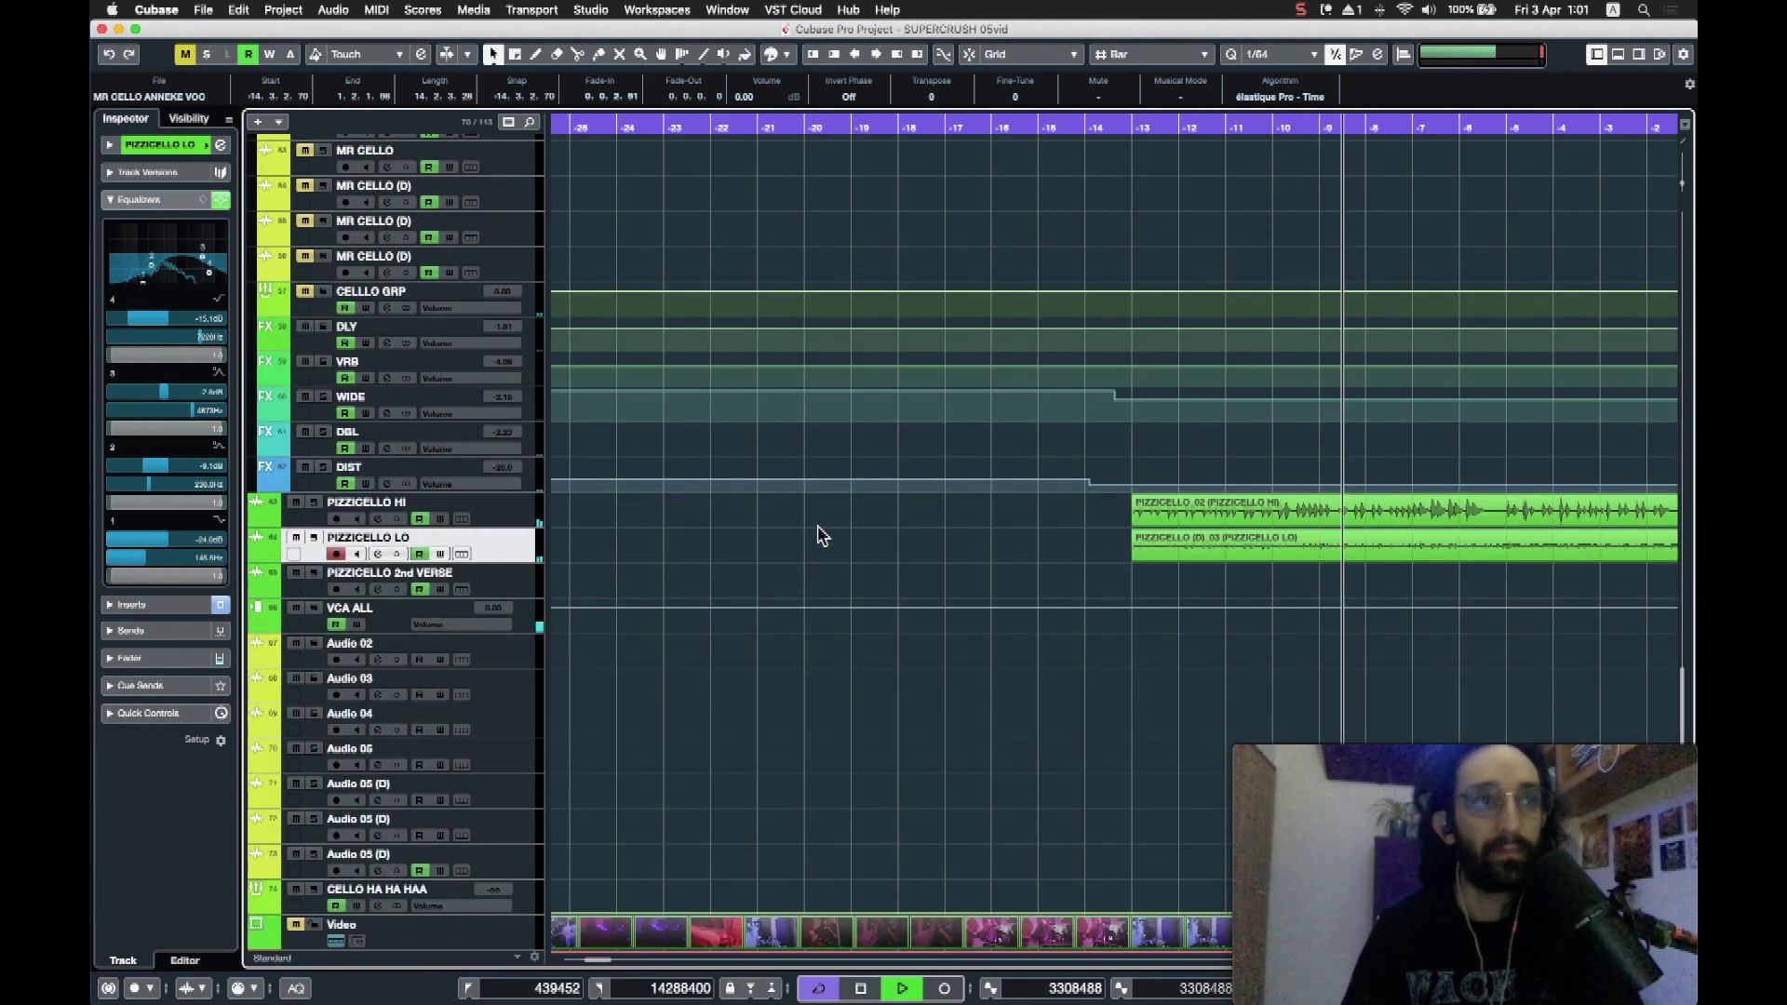
key(g)
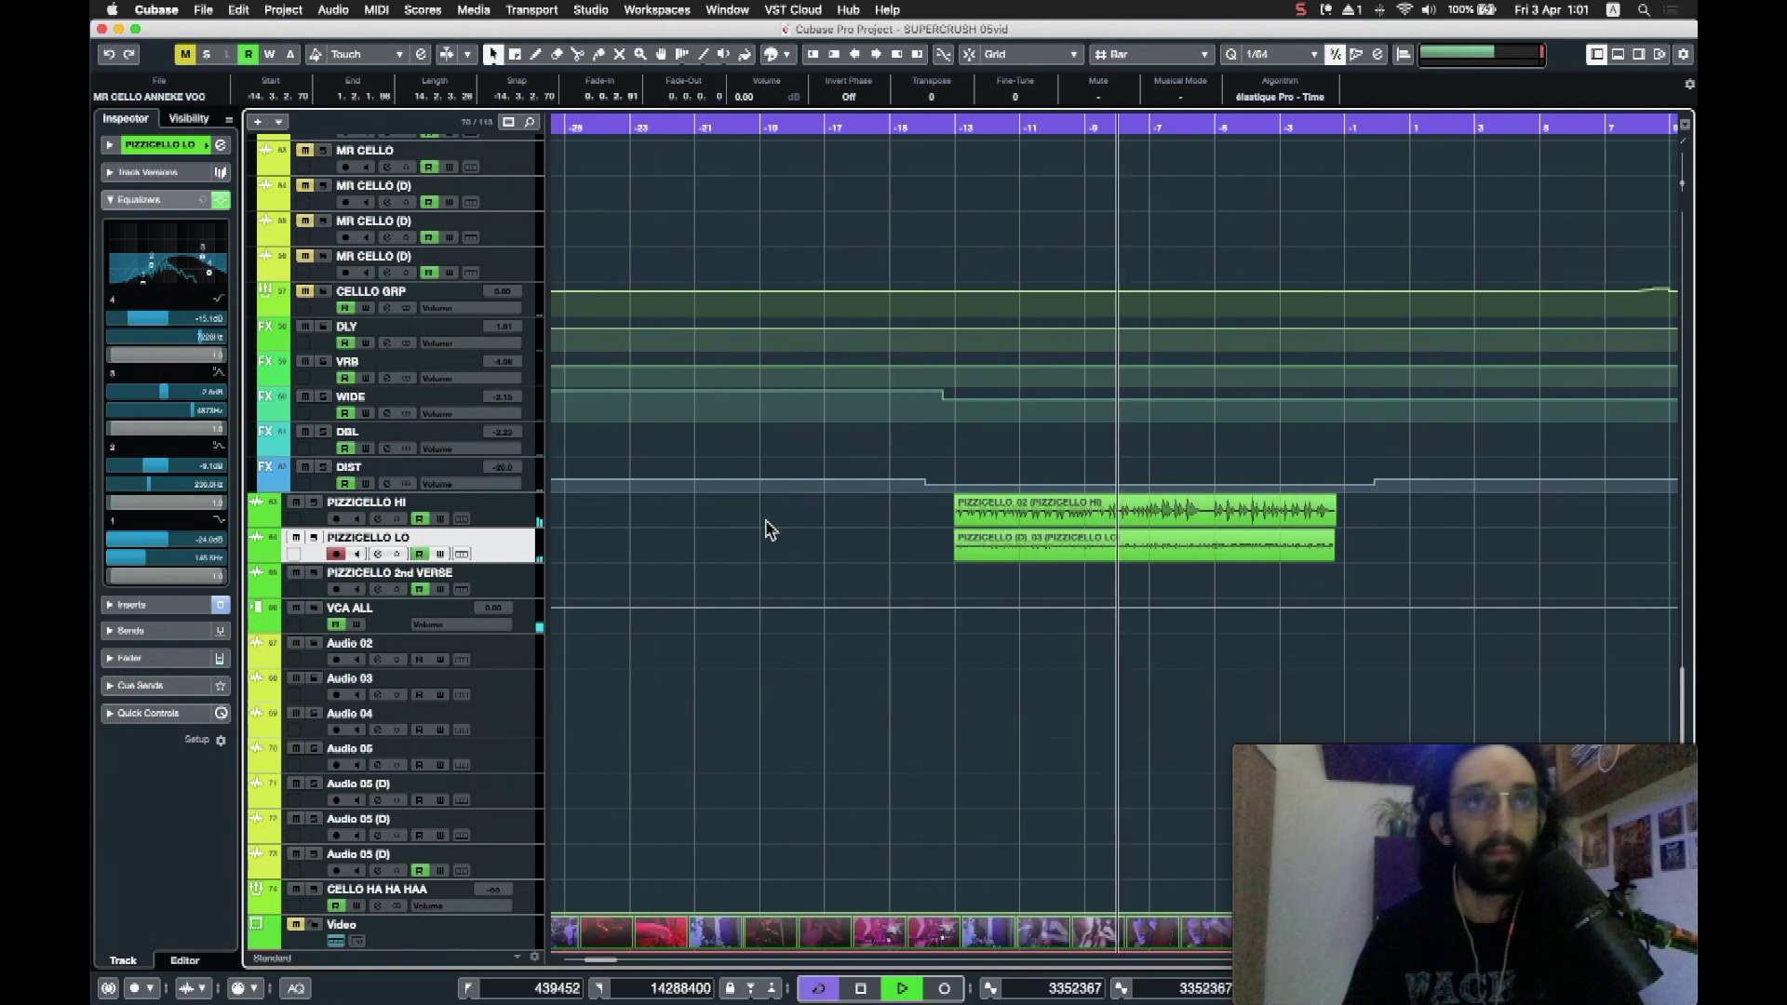
click(306, 292)
Step: Listen to the full mix up to bar 1, stop, and place the playhead around bar 2.5 at the first pink MR CELLO DEVIN clip
key(g)
key(g)
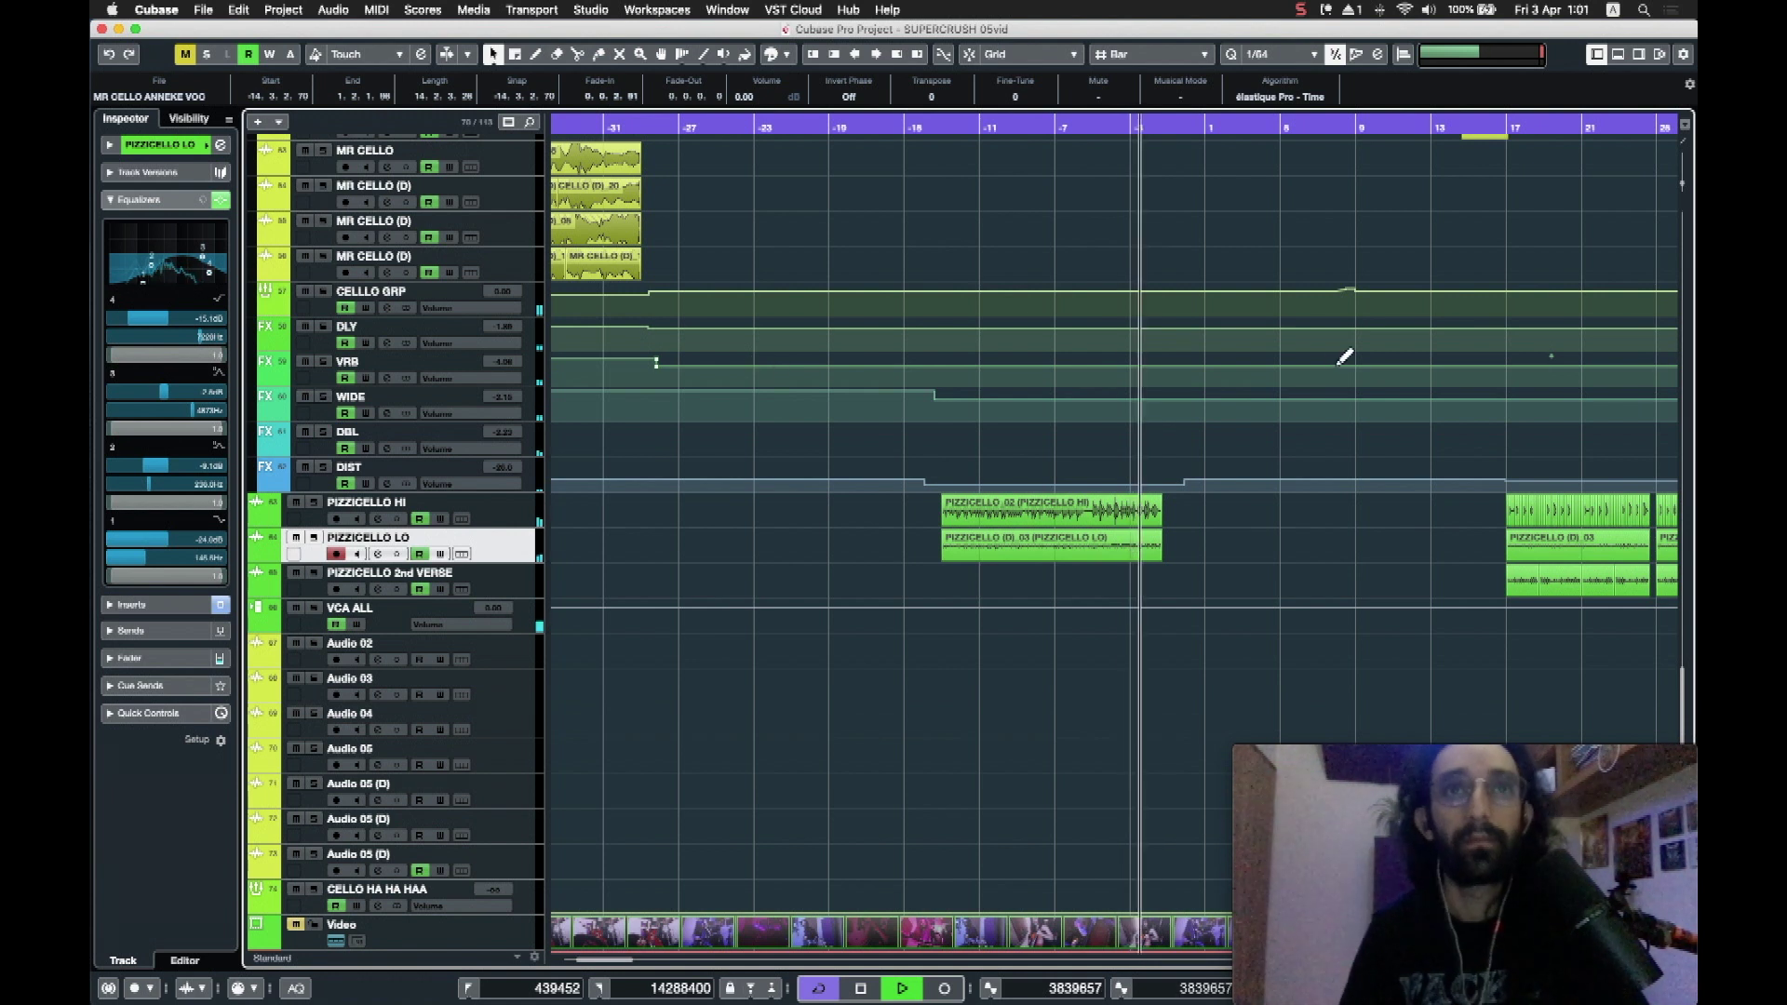
scroll(1247, 370, up, 5)
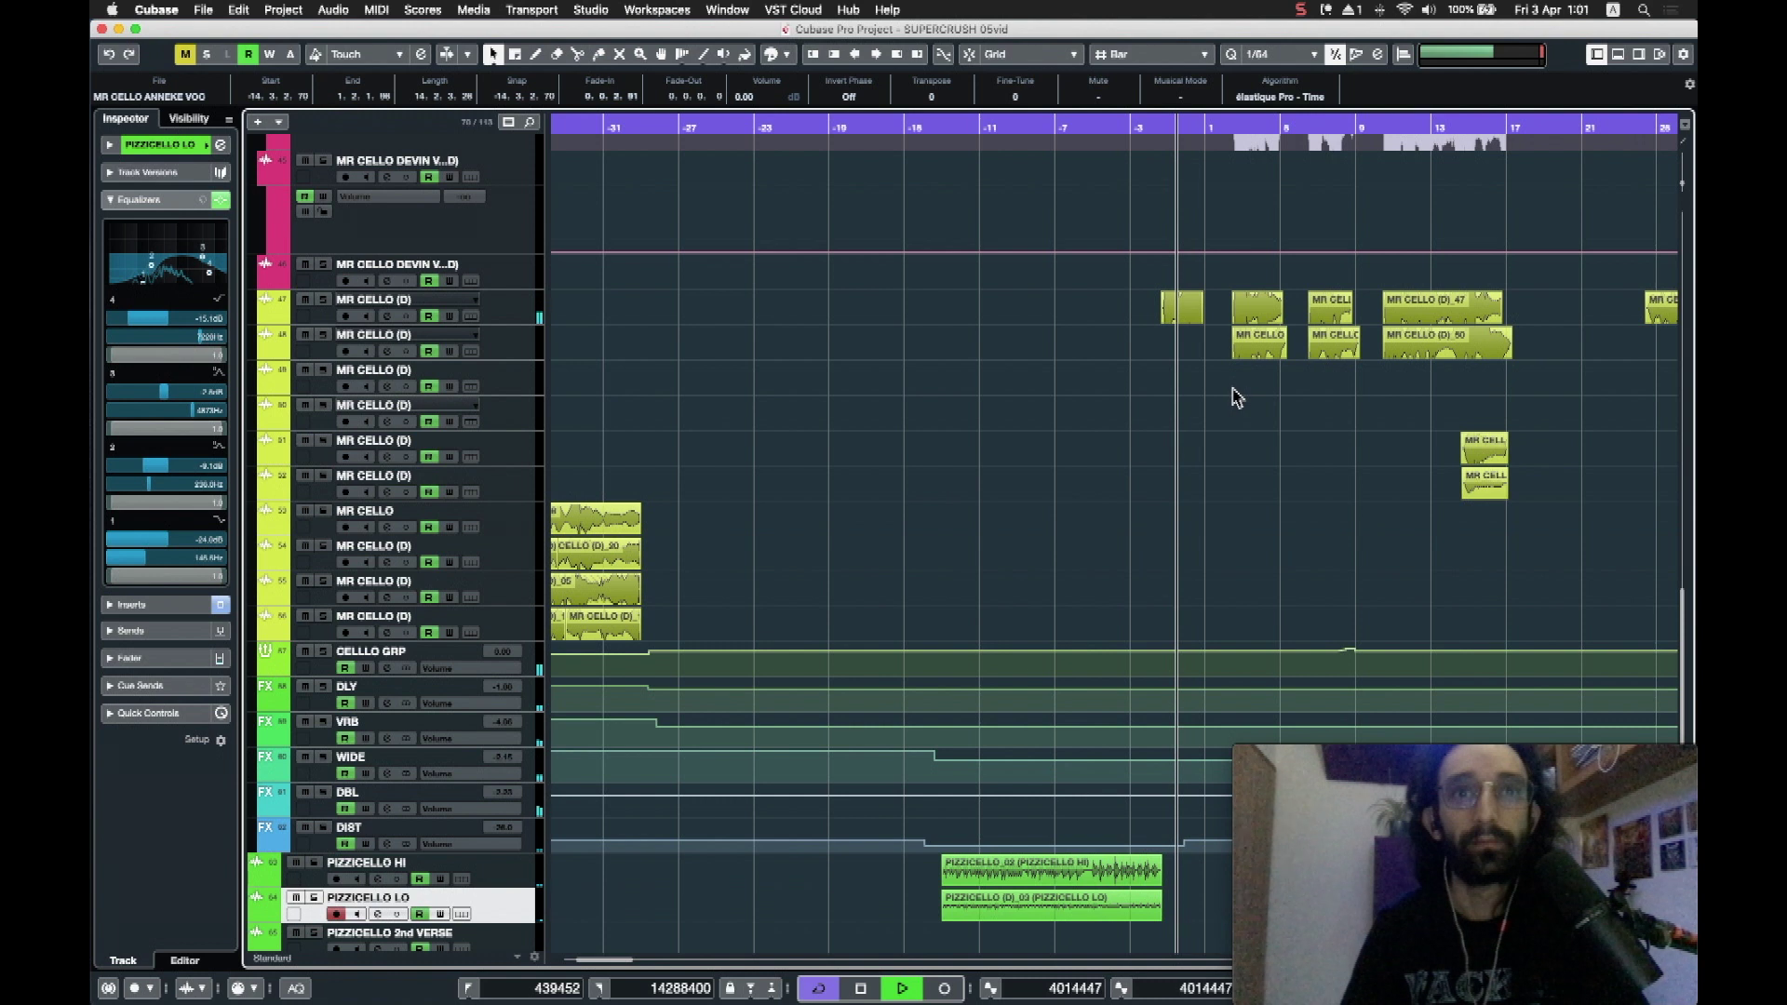
scroll(1238, 398, up, 8)
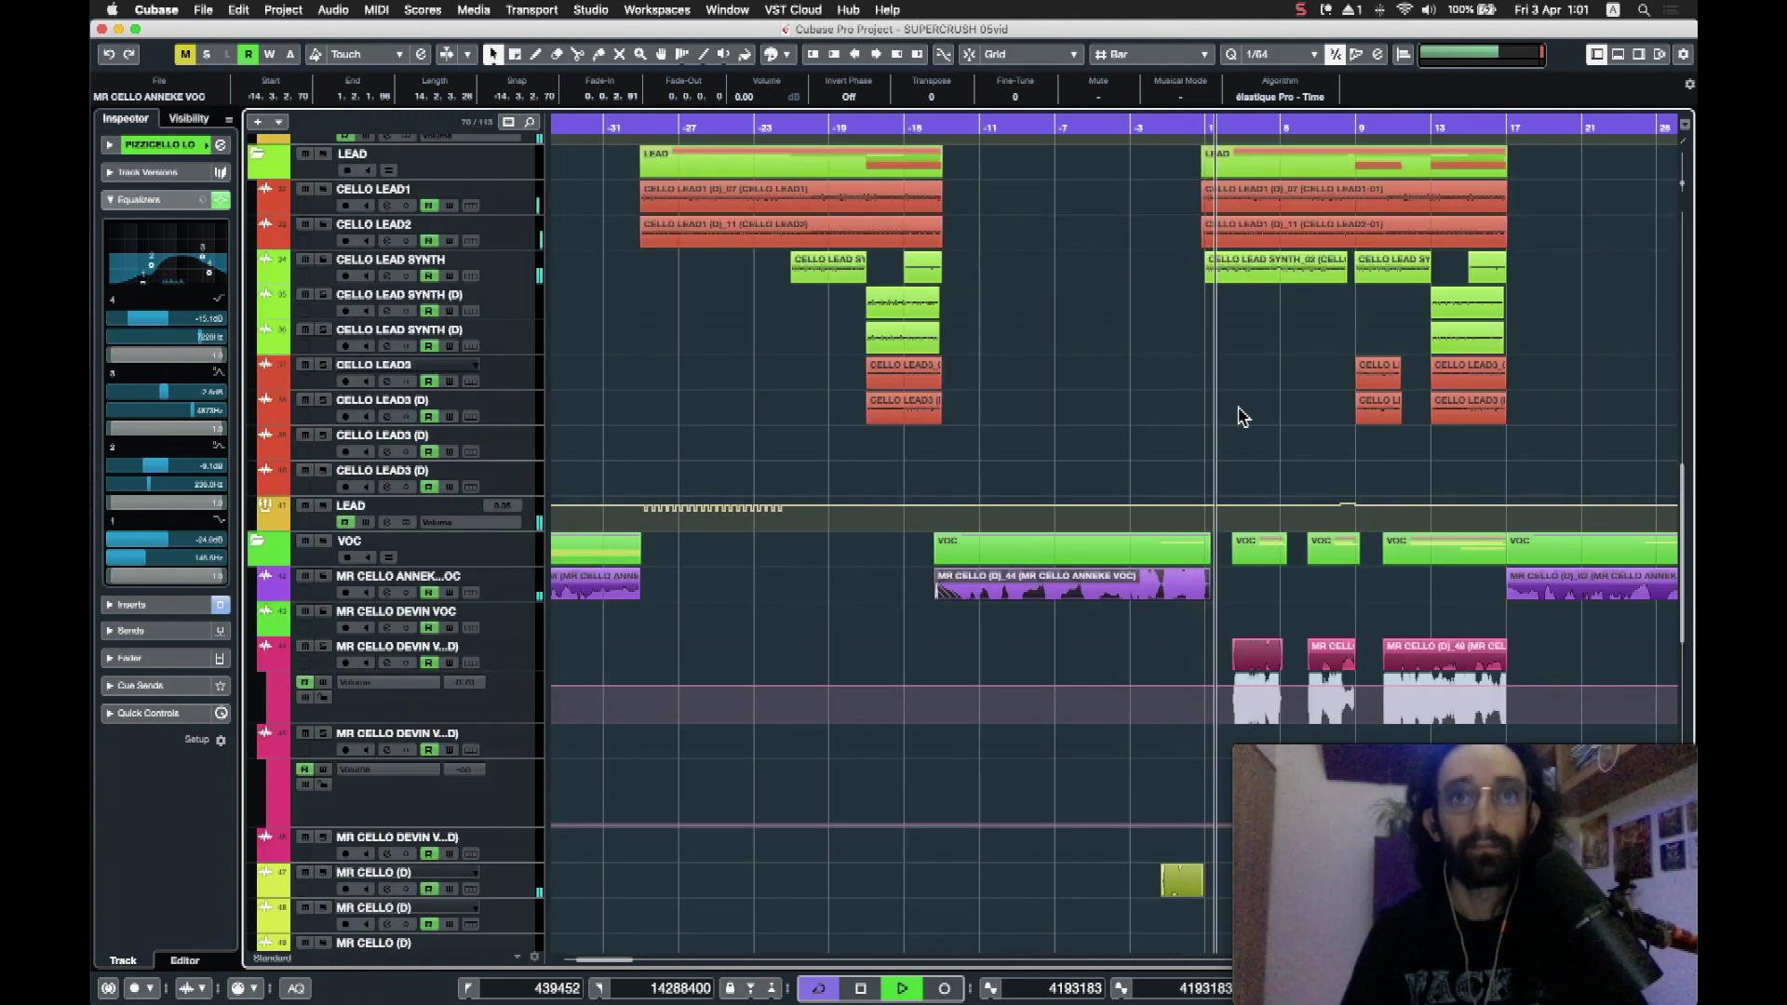
scroll(1250, 453, up, 10)
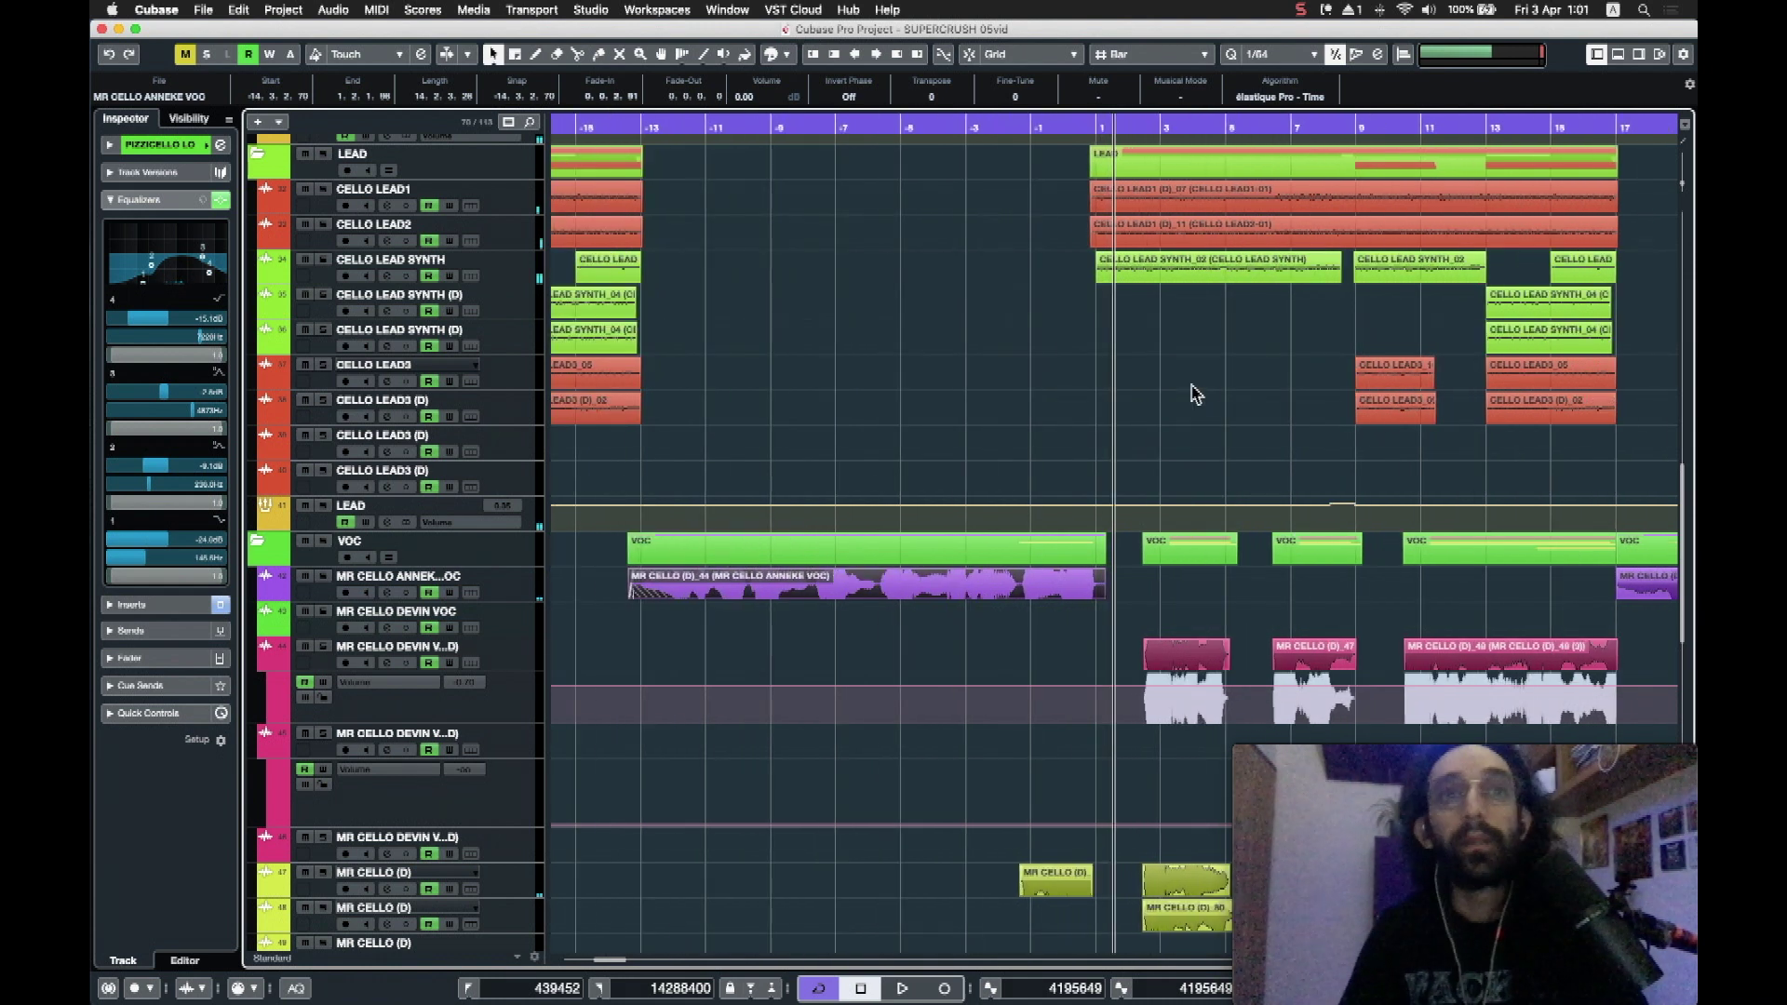
click(1174, 131)
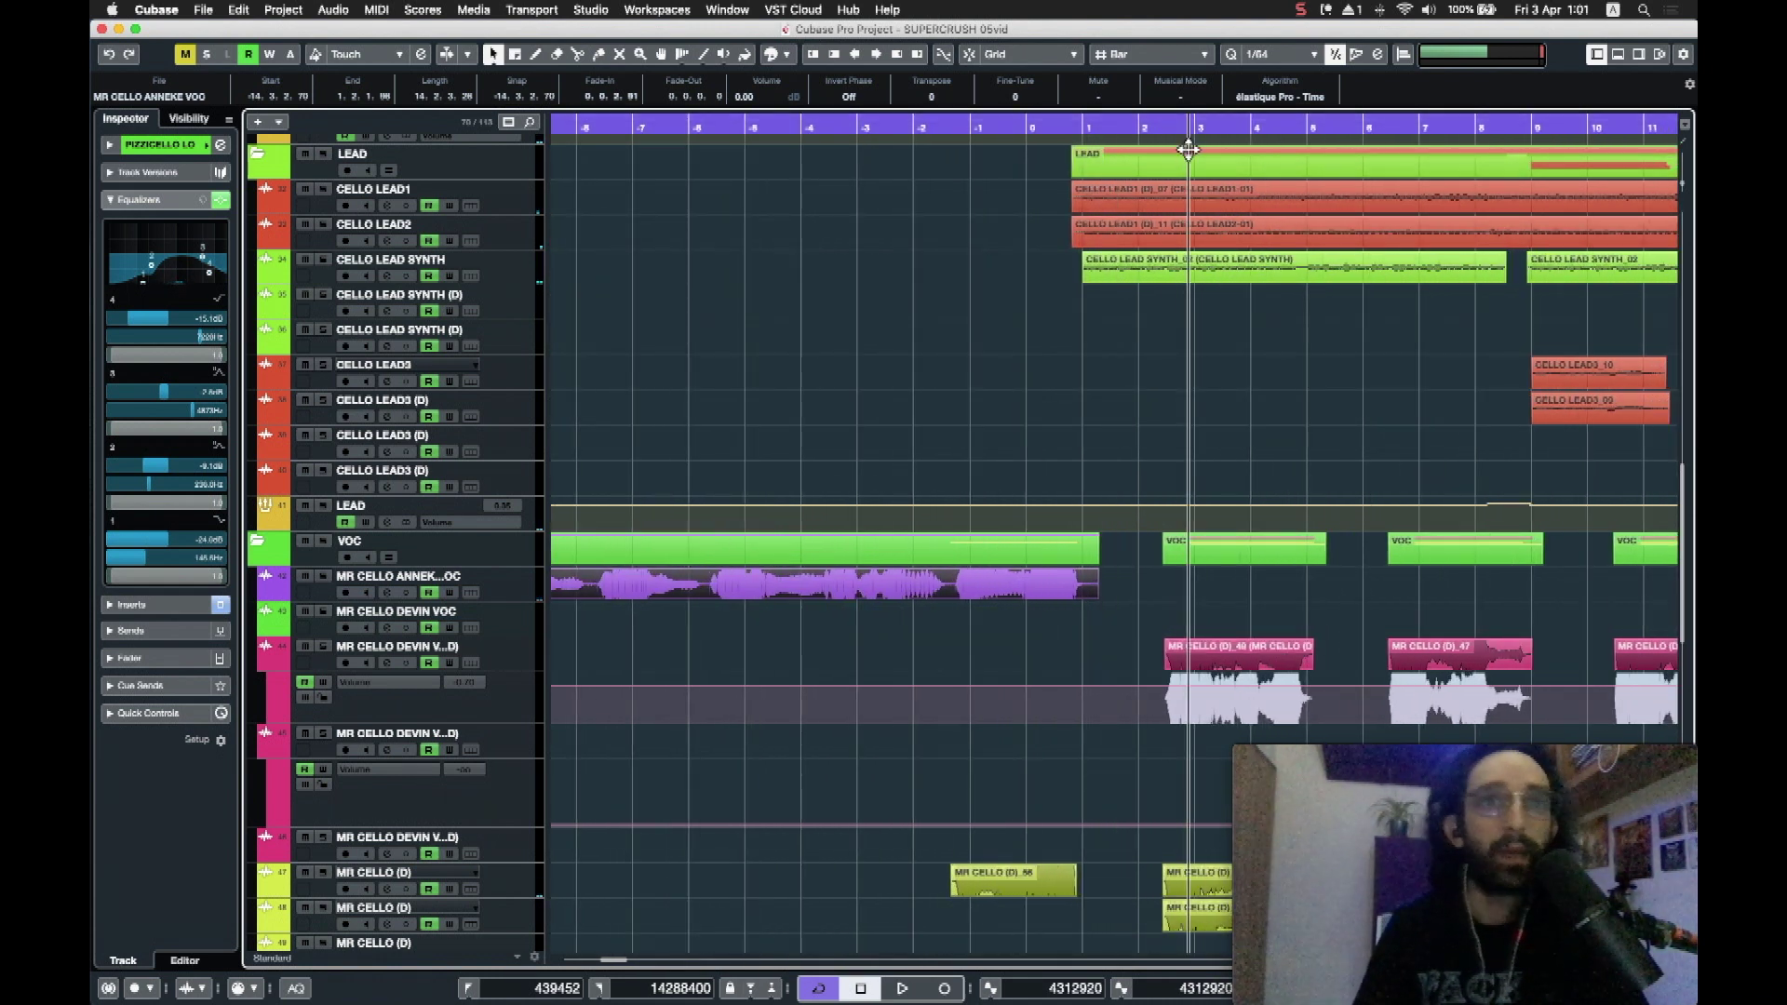
scroll(1114, 447, up, 6)
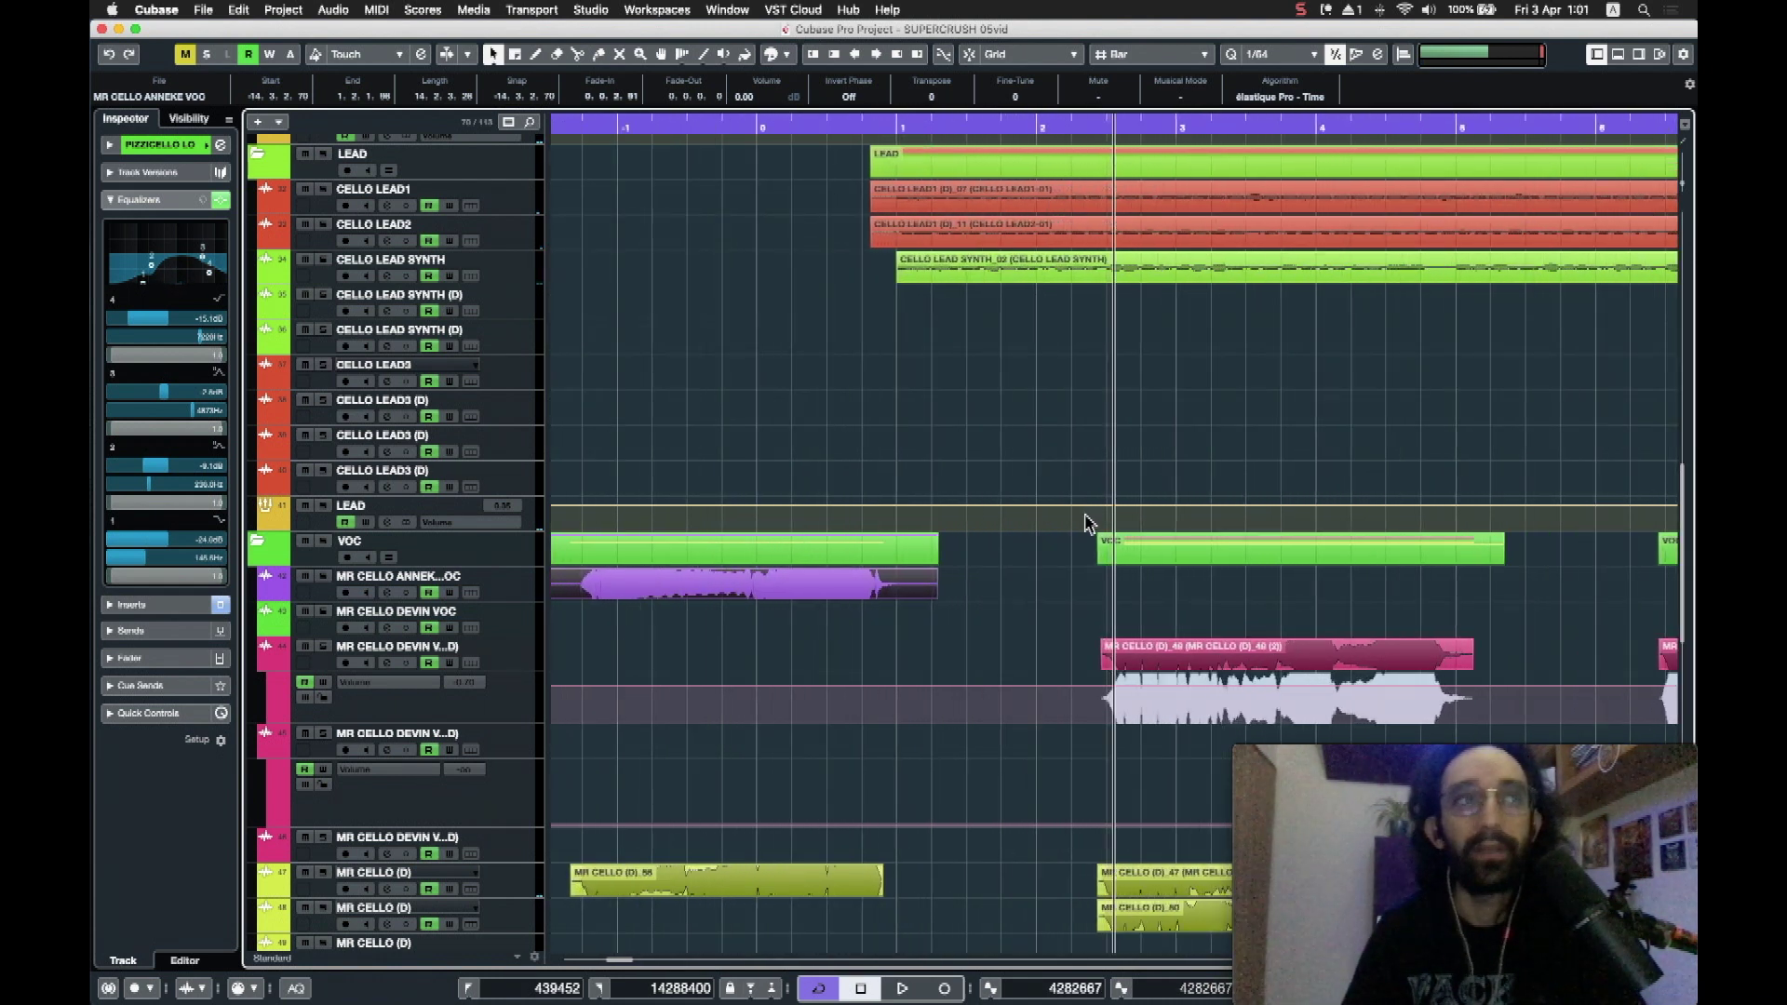
Step: Select the pink MR CELLO DEVIN track with the clip near bar 2.5 and inspect its FabFilter Pro-Q 3 insert
click(510, 664)
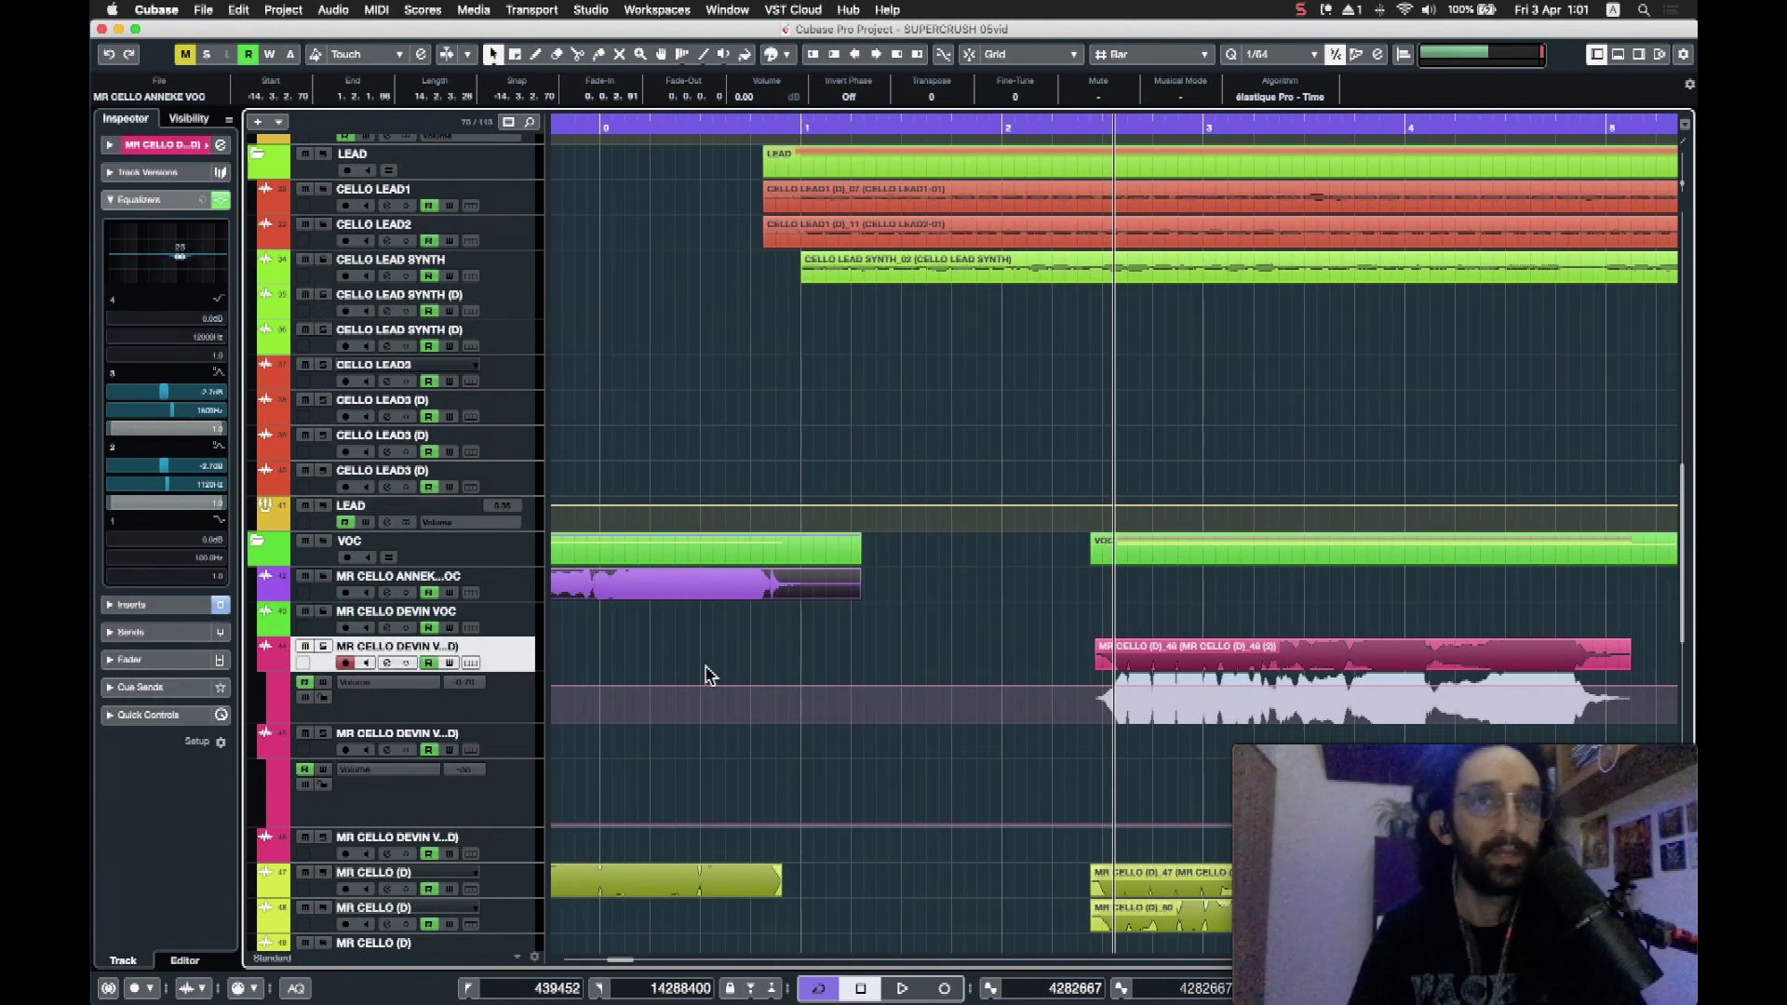
scroll(704, 675, down, 4)
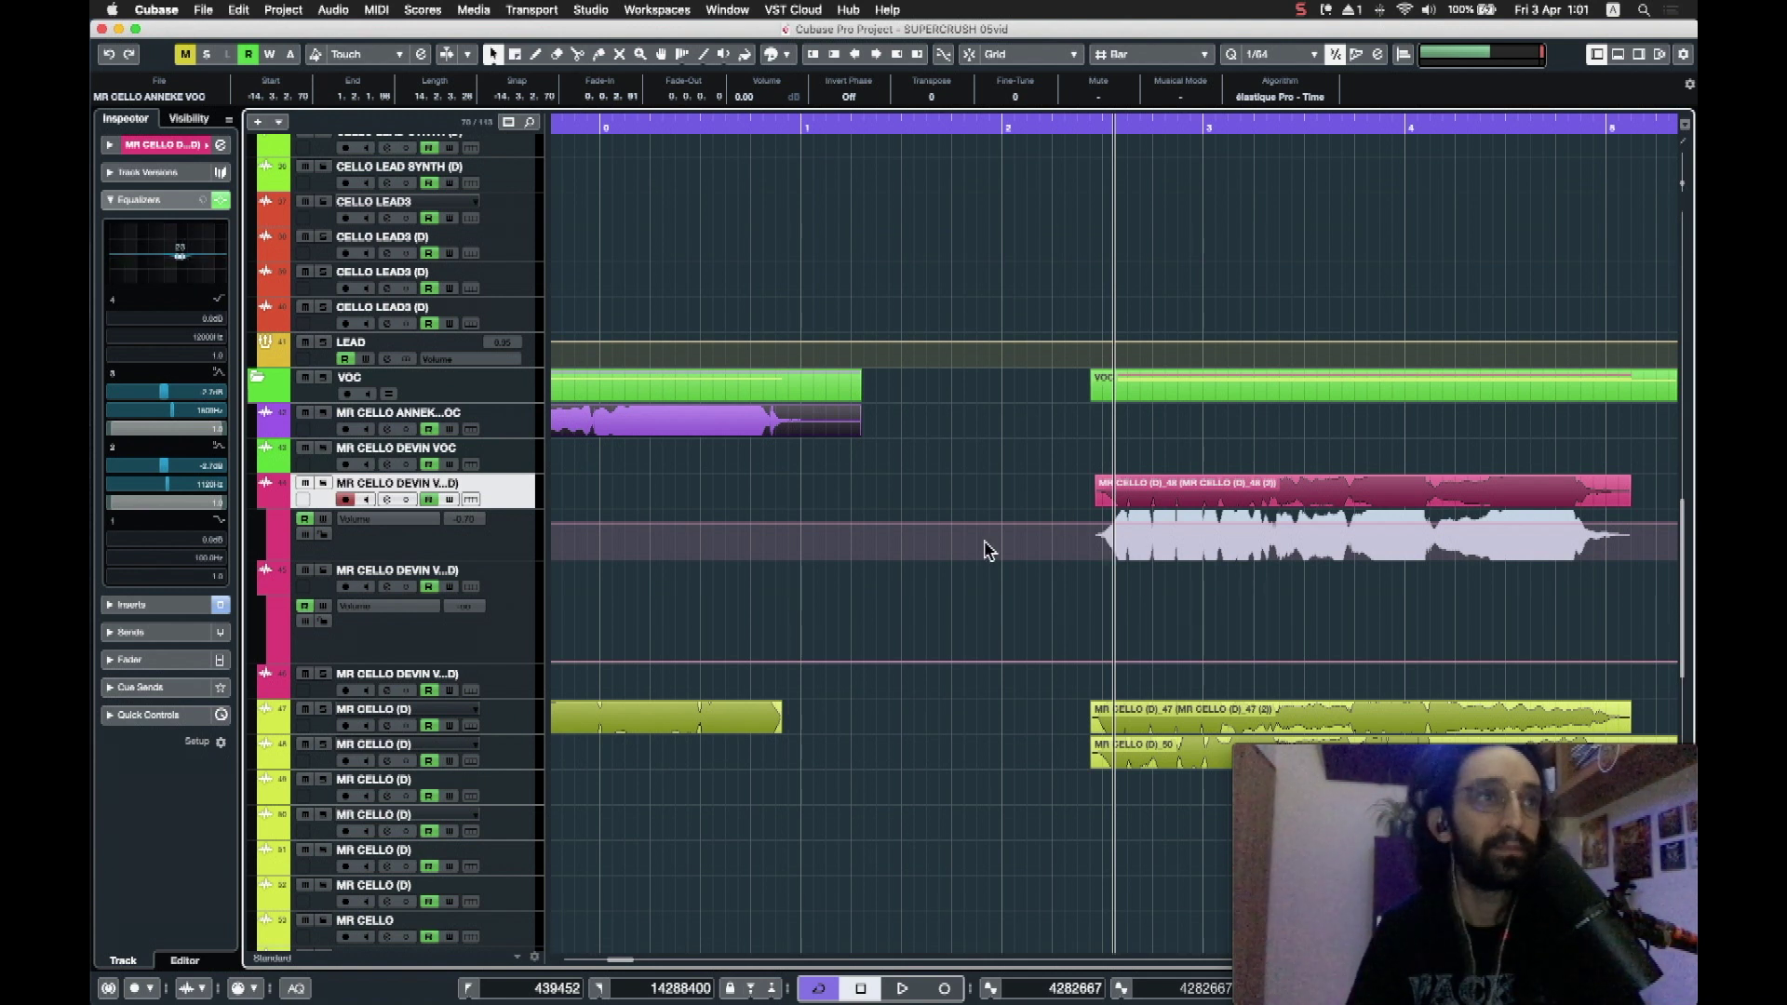
key(g)
key(g)
key(g)
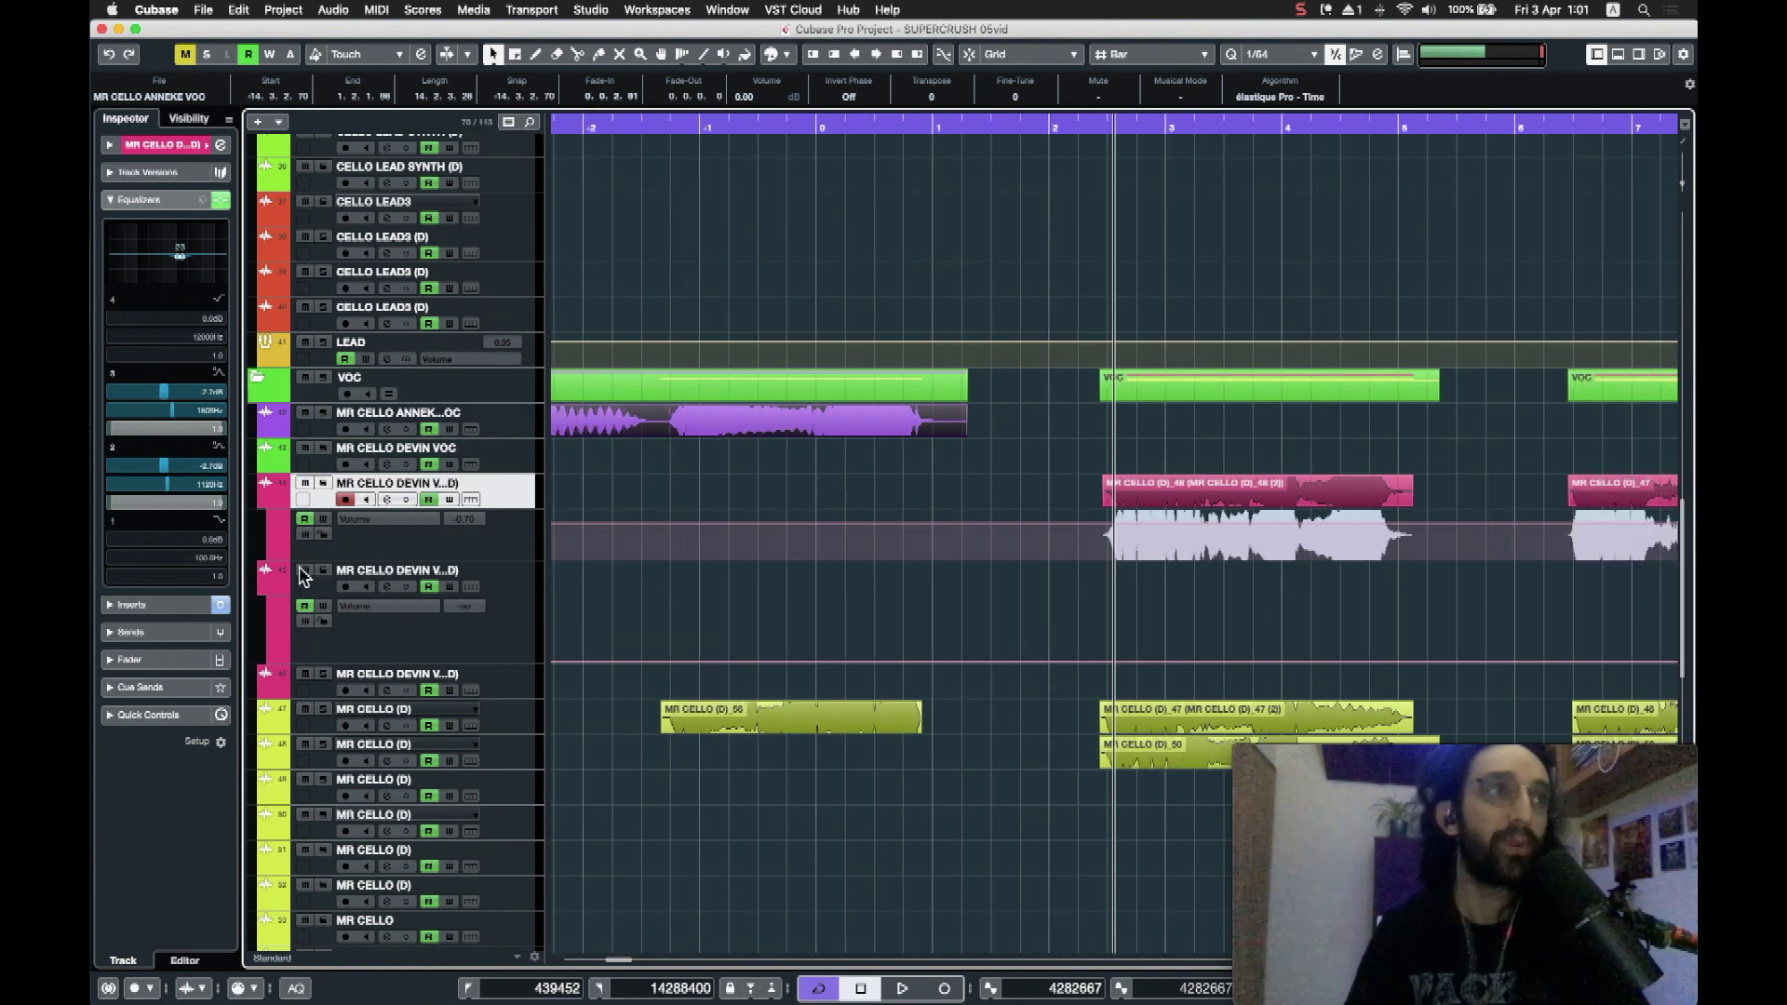
click(140, 606)
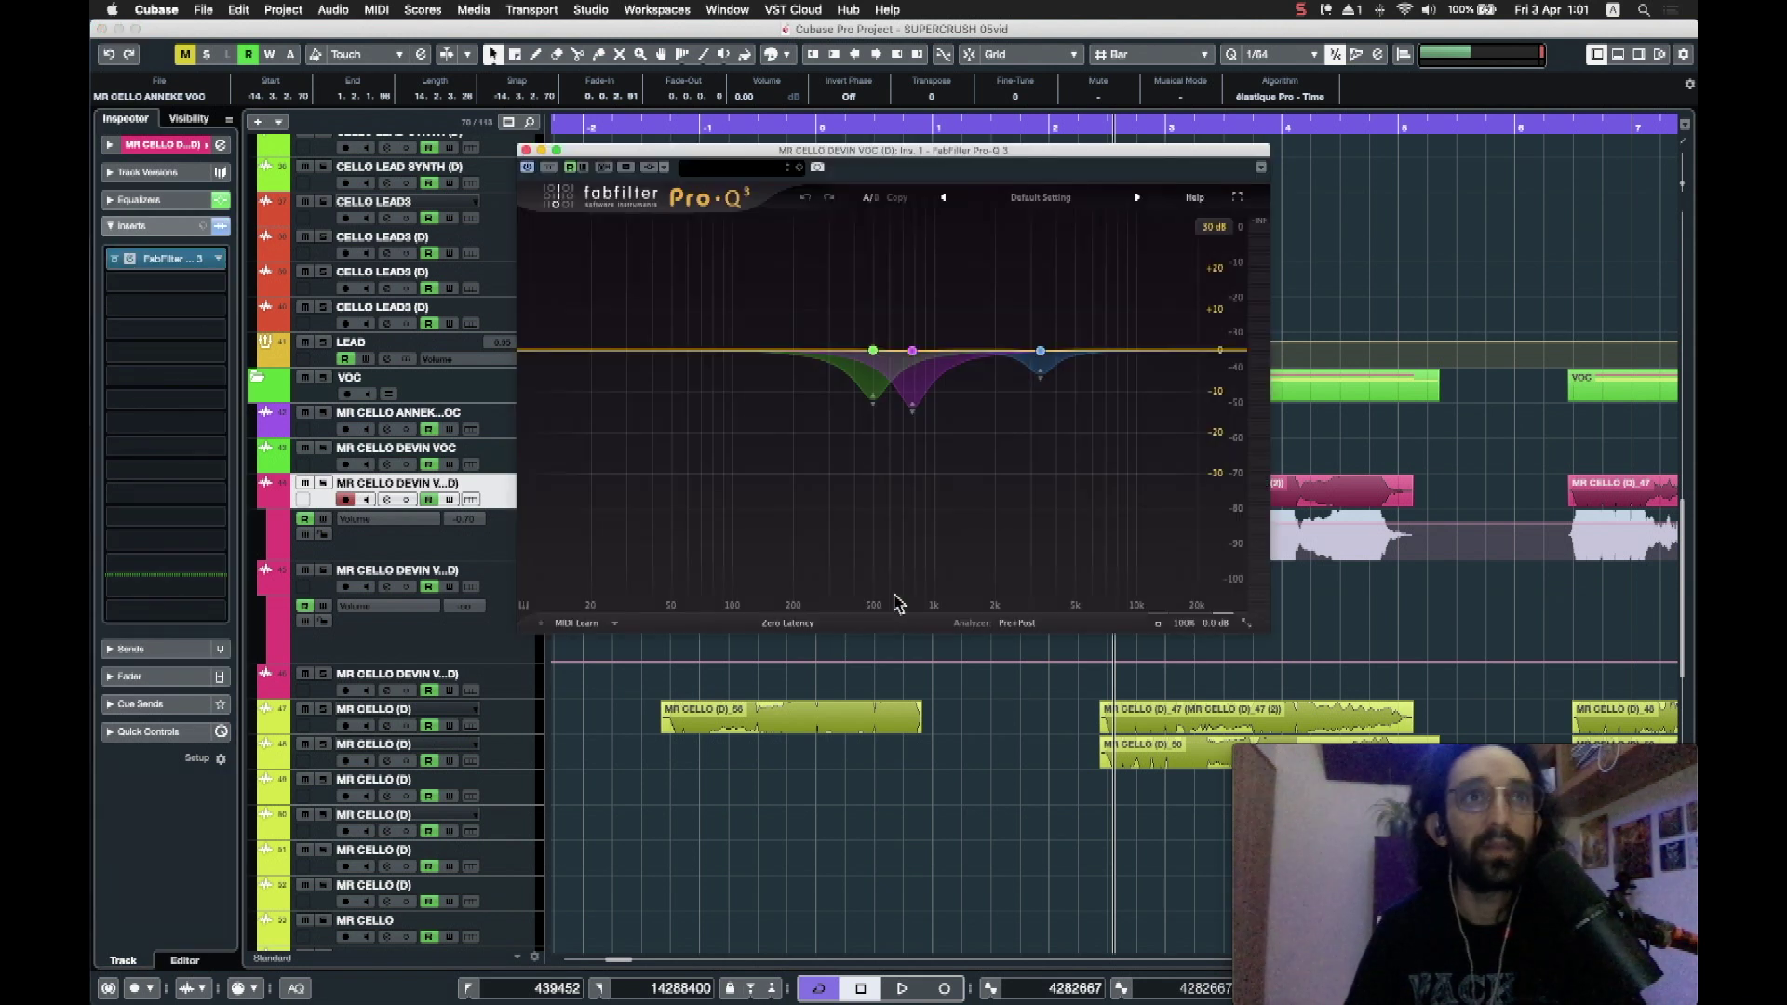
click(526, 150)
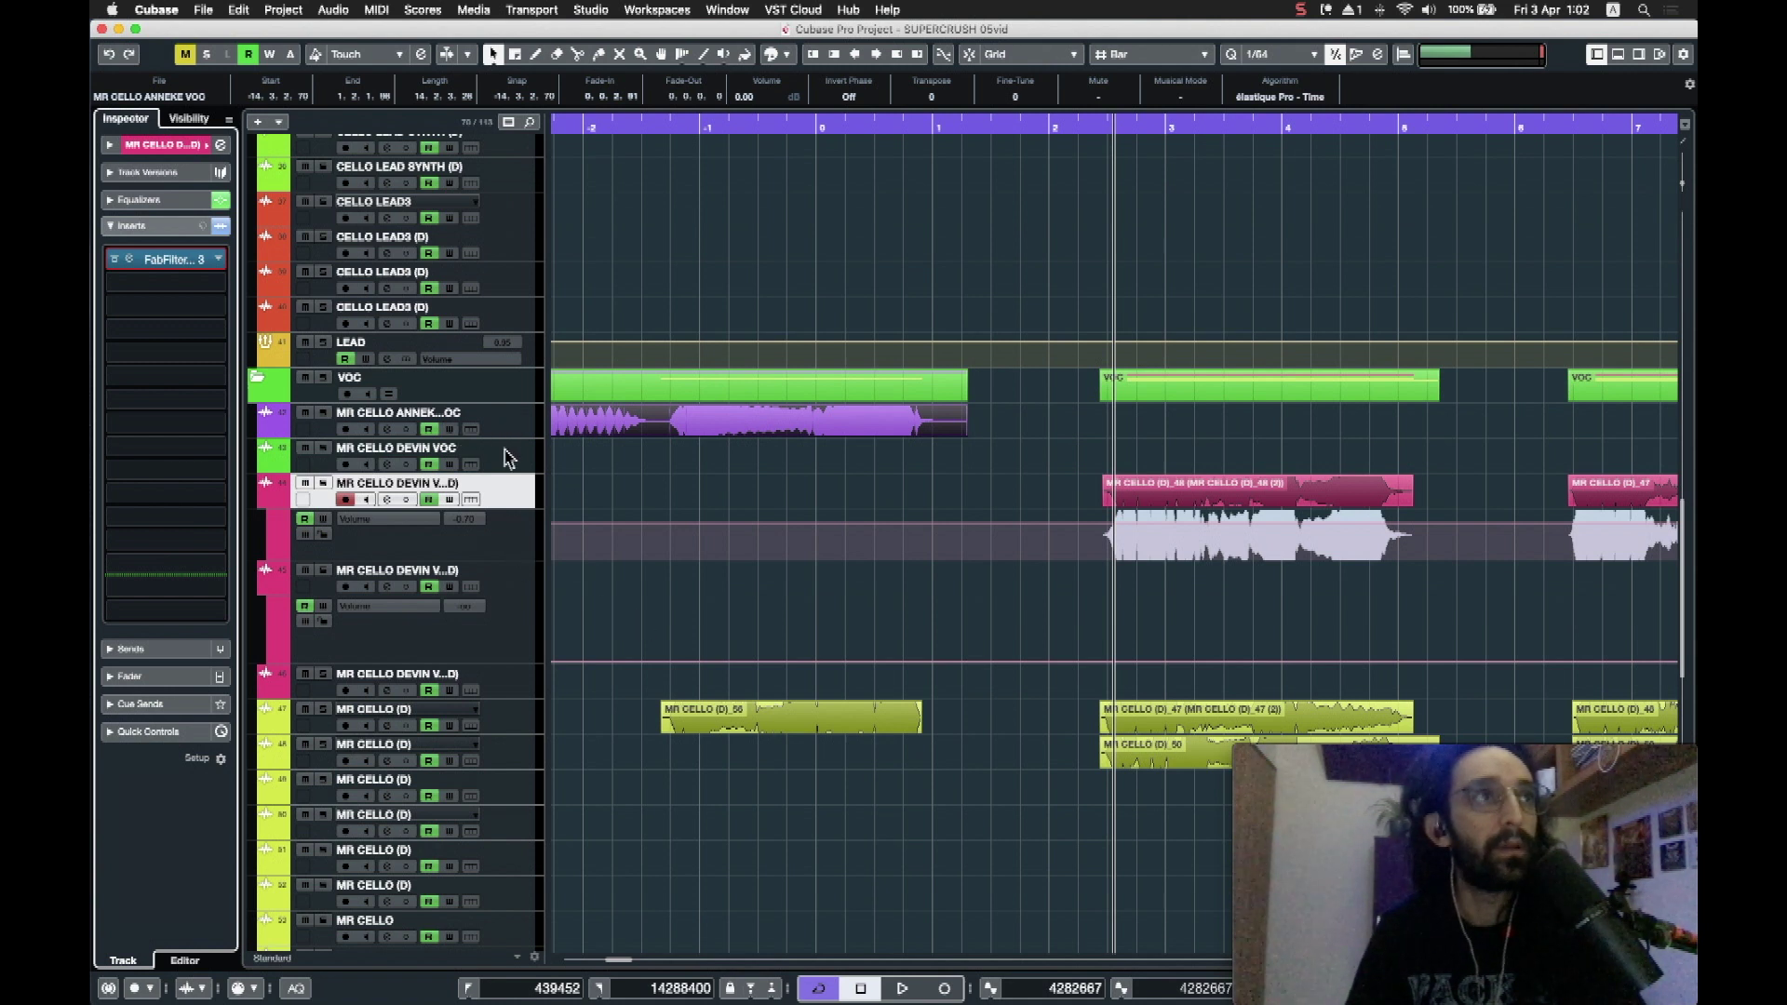
Step: Compare the equalizer settings of the pink MR CELLO DEVIN track with those of the MR CELLO ANNEKE VOC track
click(179, 198)
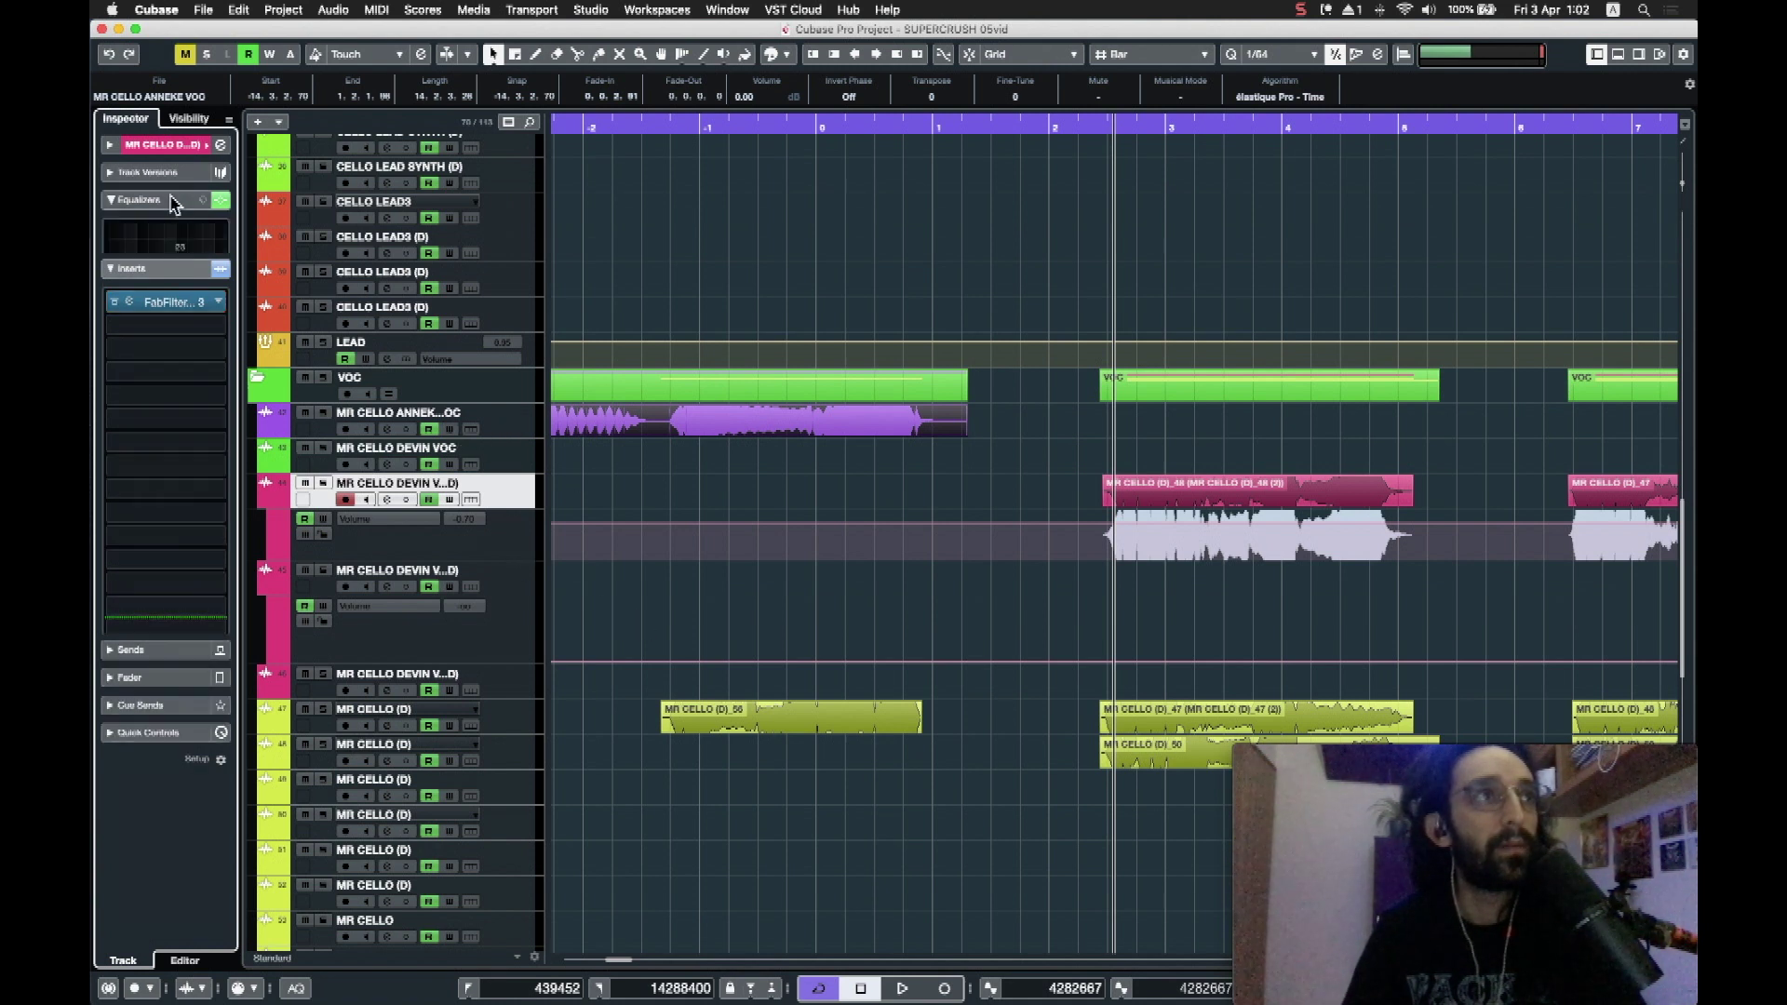
click(518, 430)
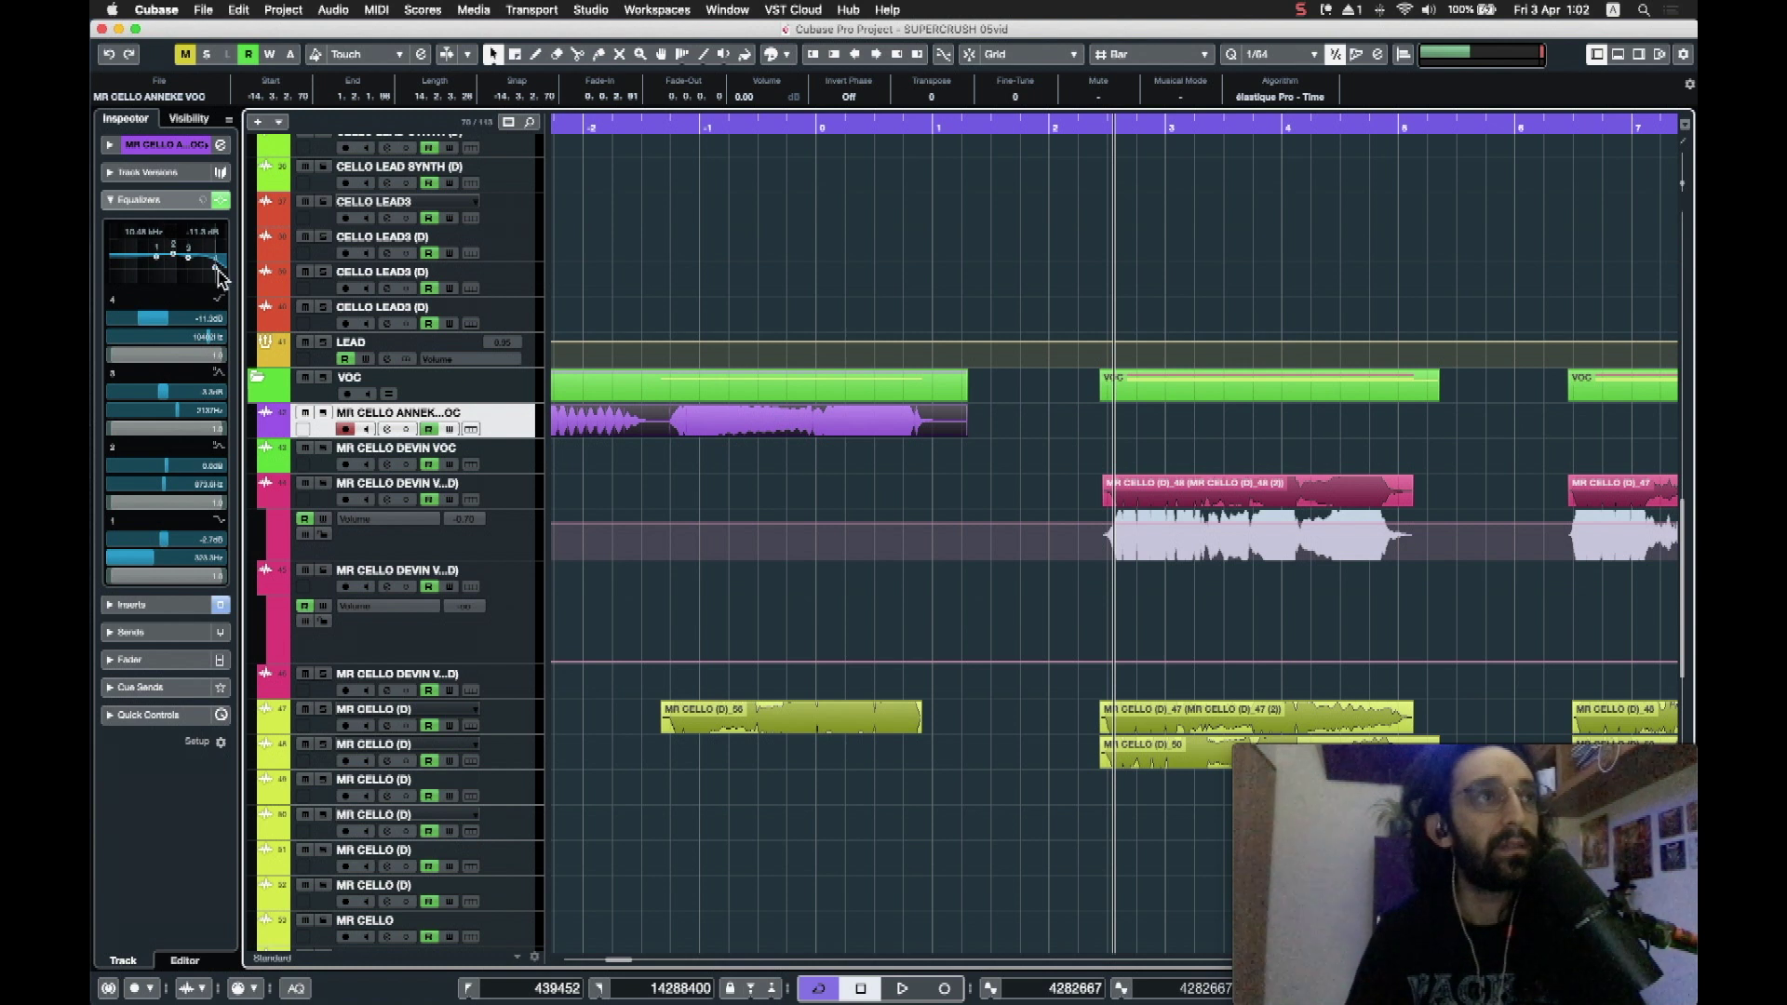
click(528, 503)
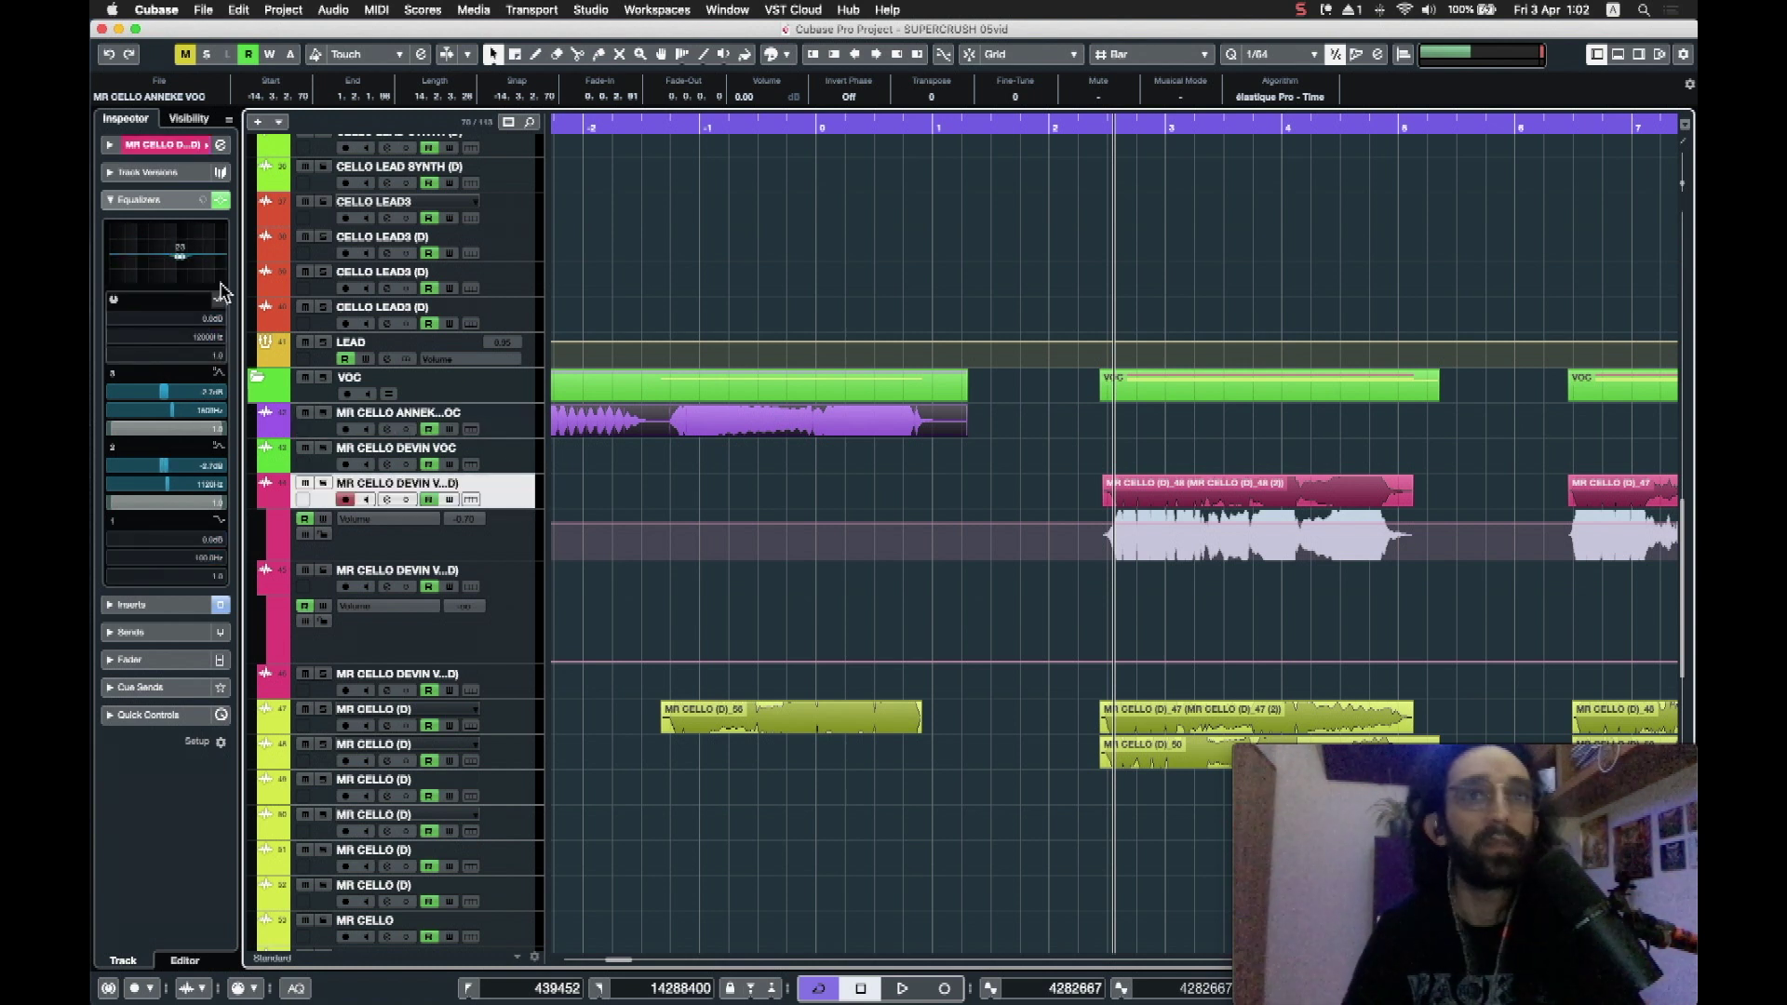
Step: Solo the pink MR CELLO DEVIN track with the first two MR CELLO (D) tracks and play them from about bar 2.5 to bar 5
click(1063, 127)
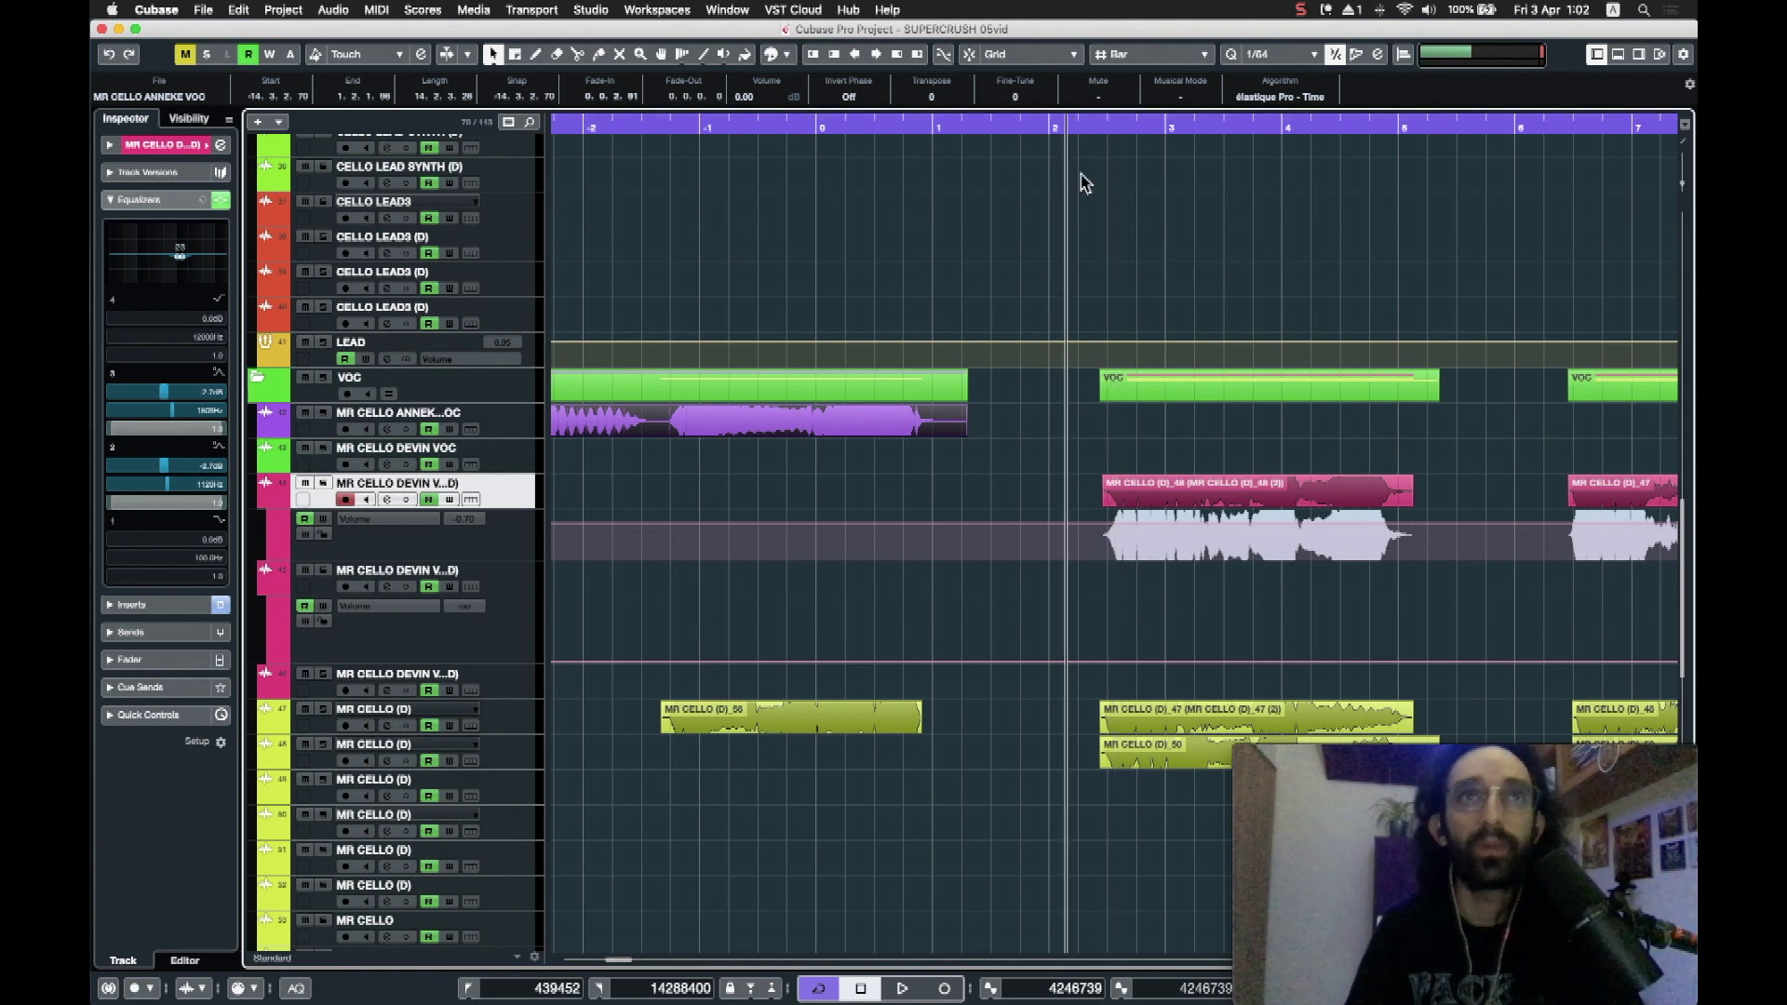
click(1104, 128)
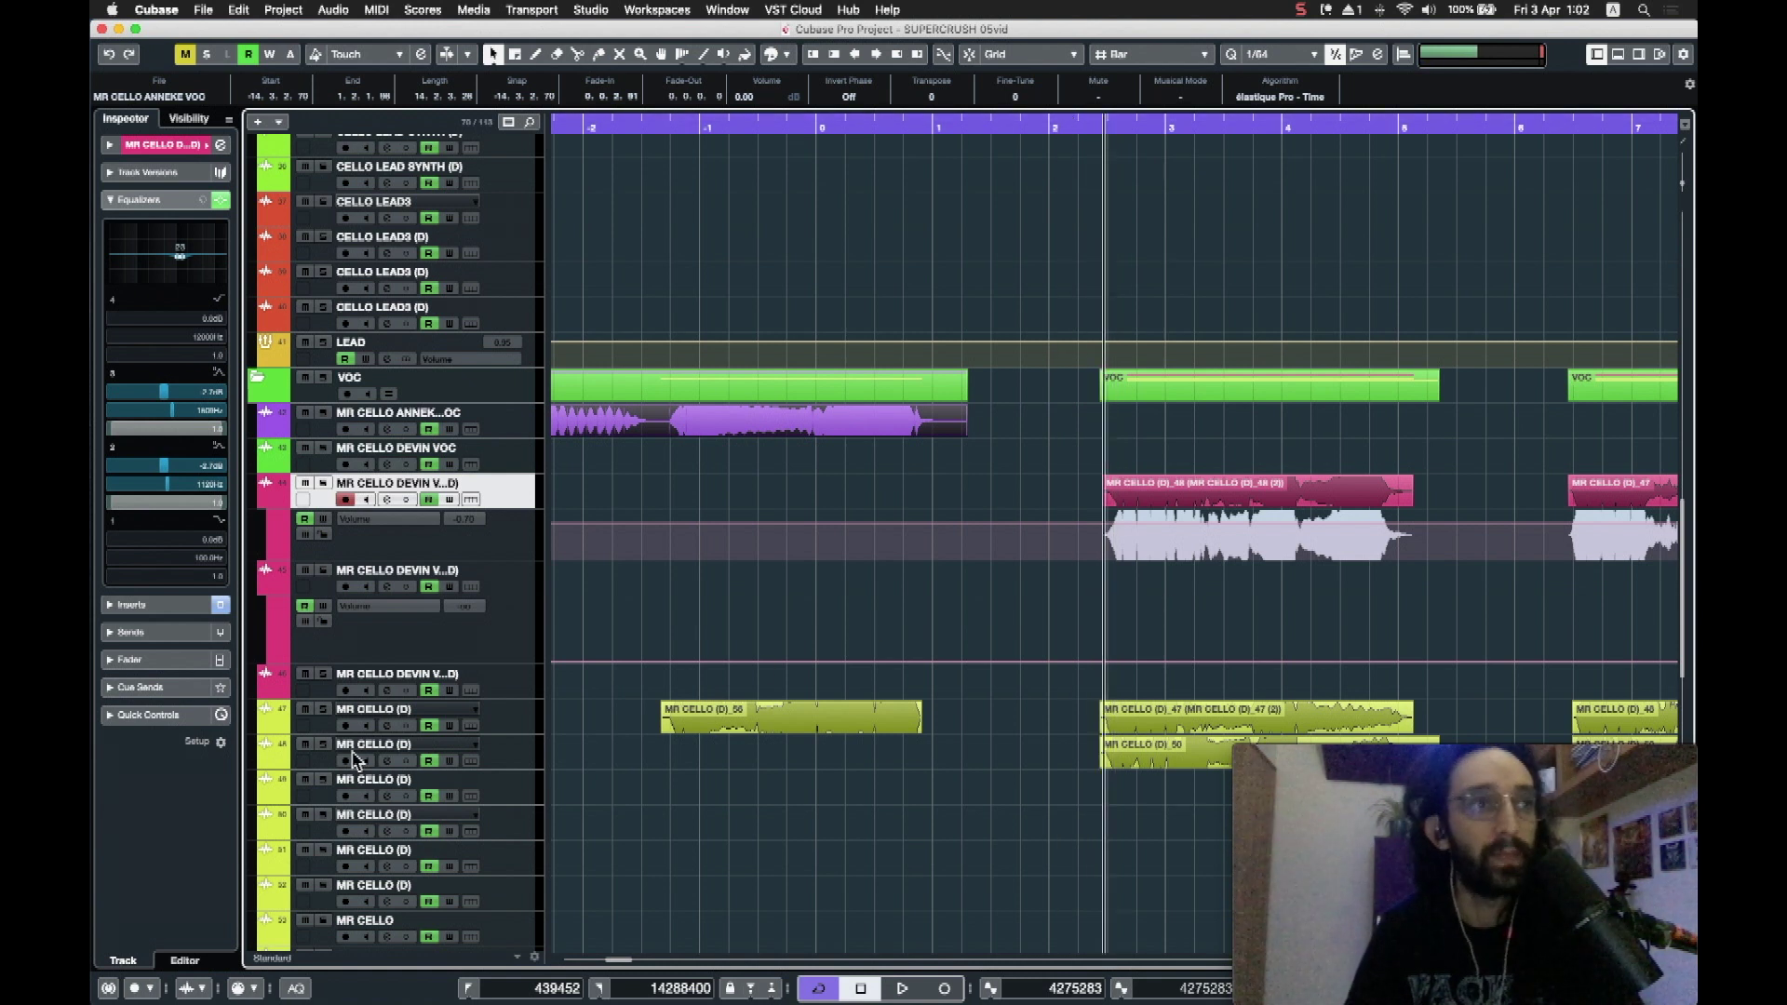
click(323, 710)
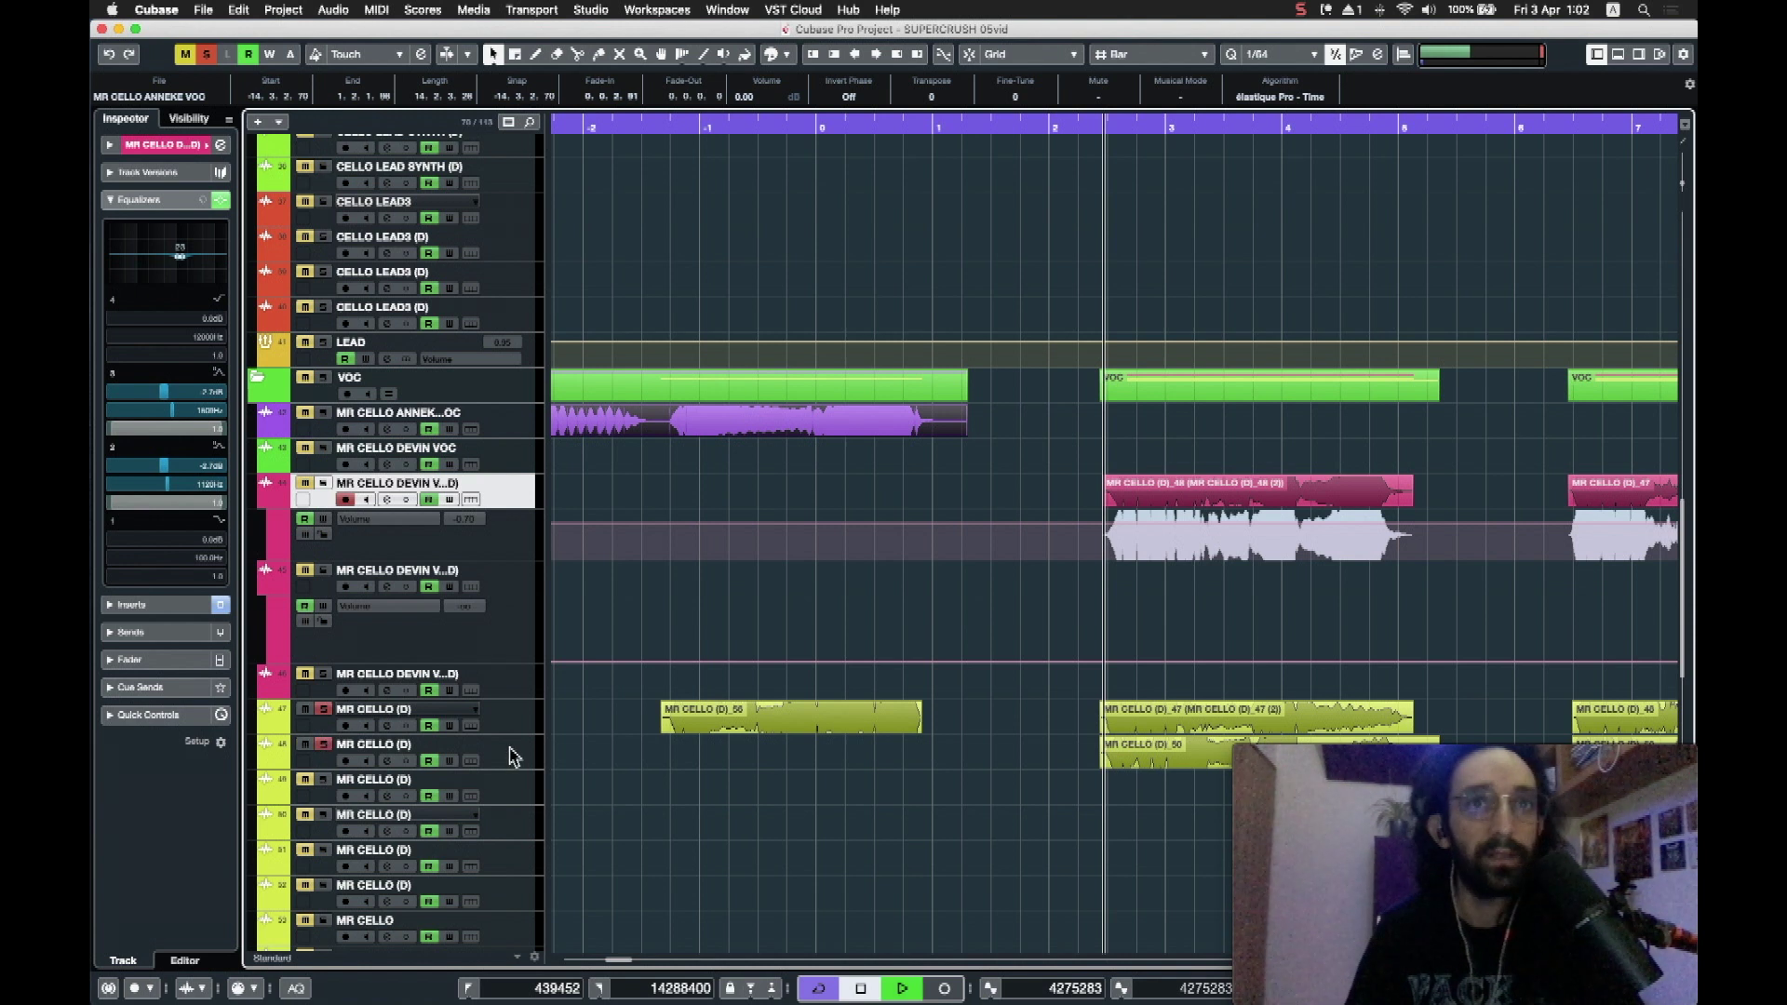
key(space)
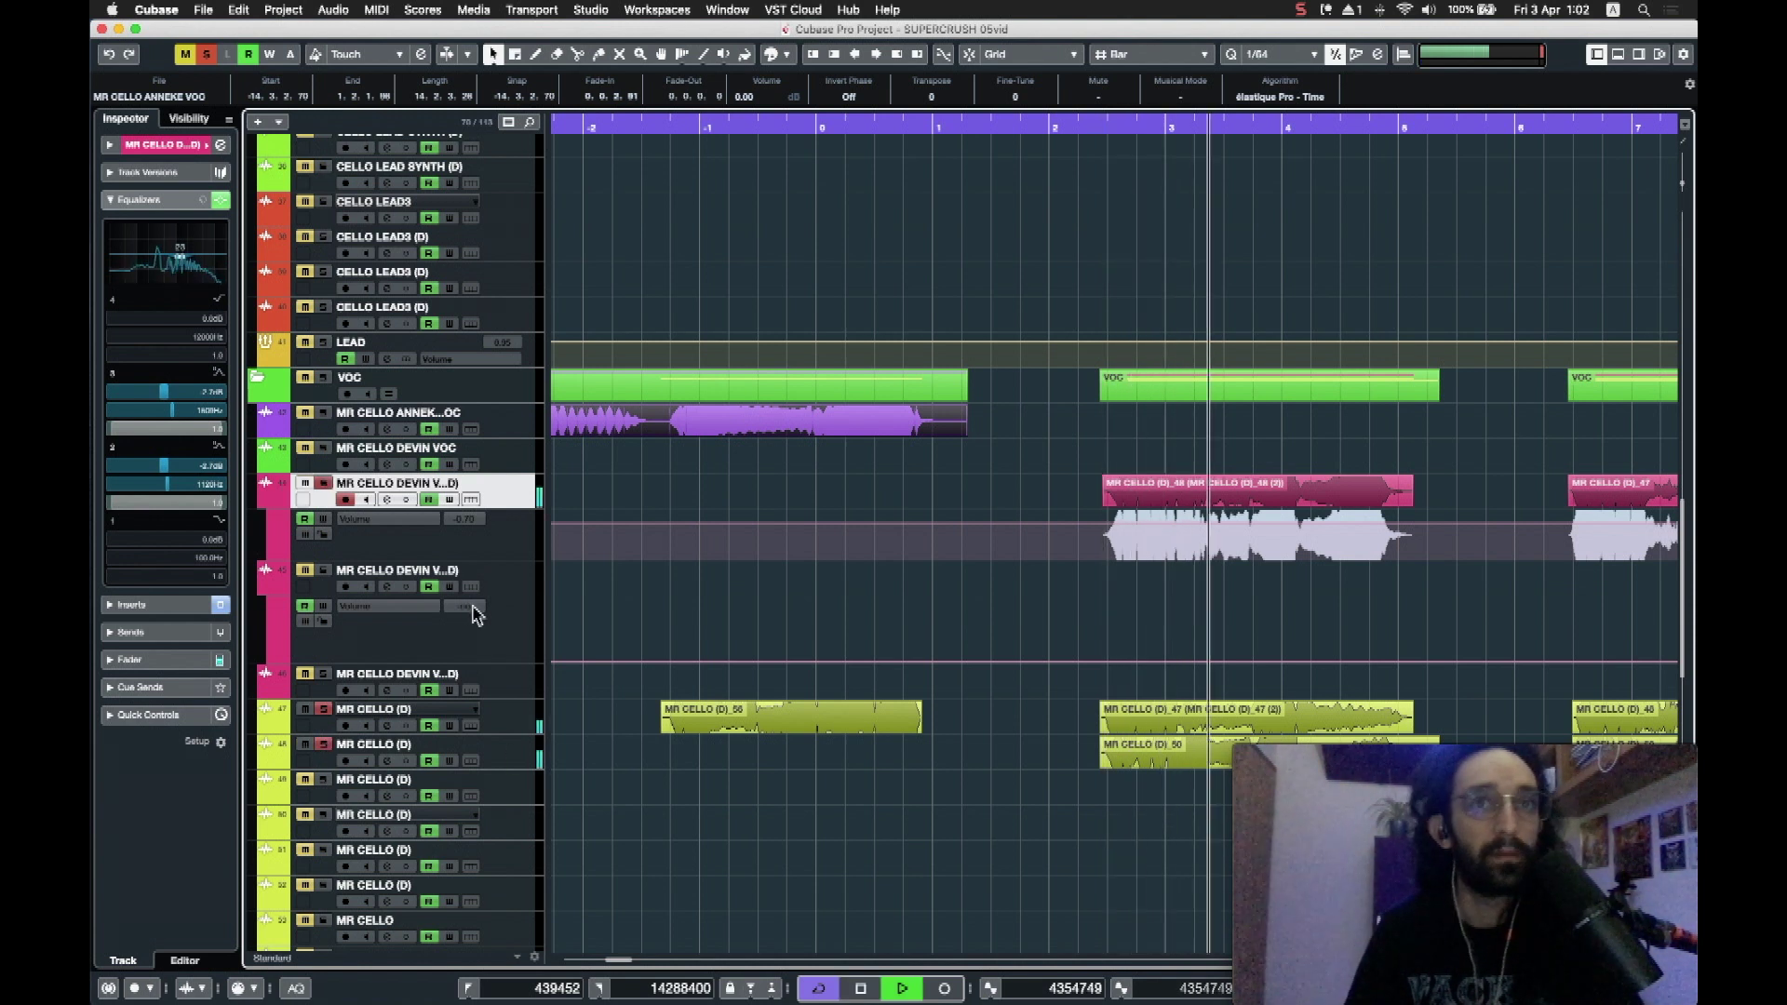
key(g)
key(g)
key(g)
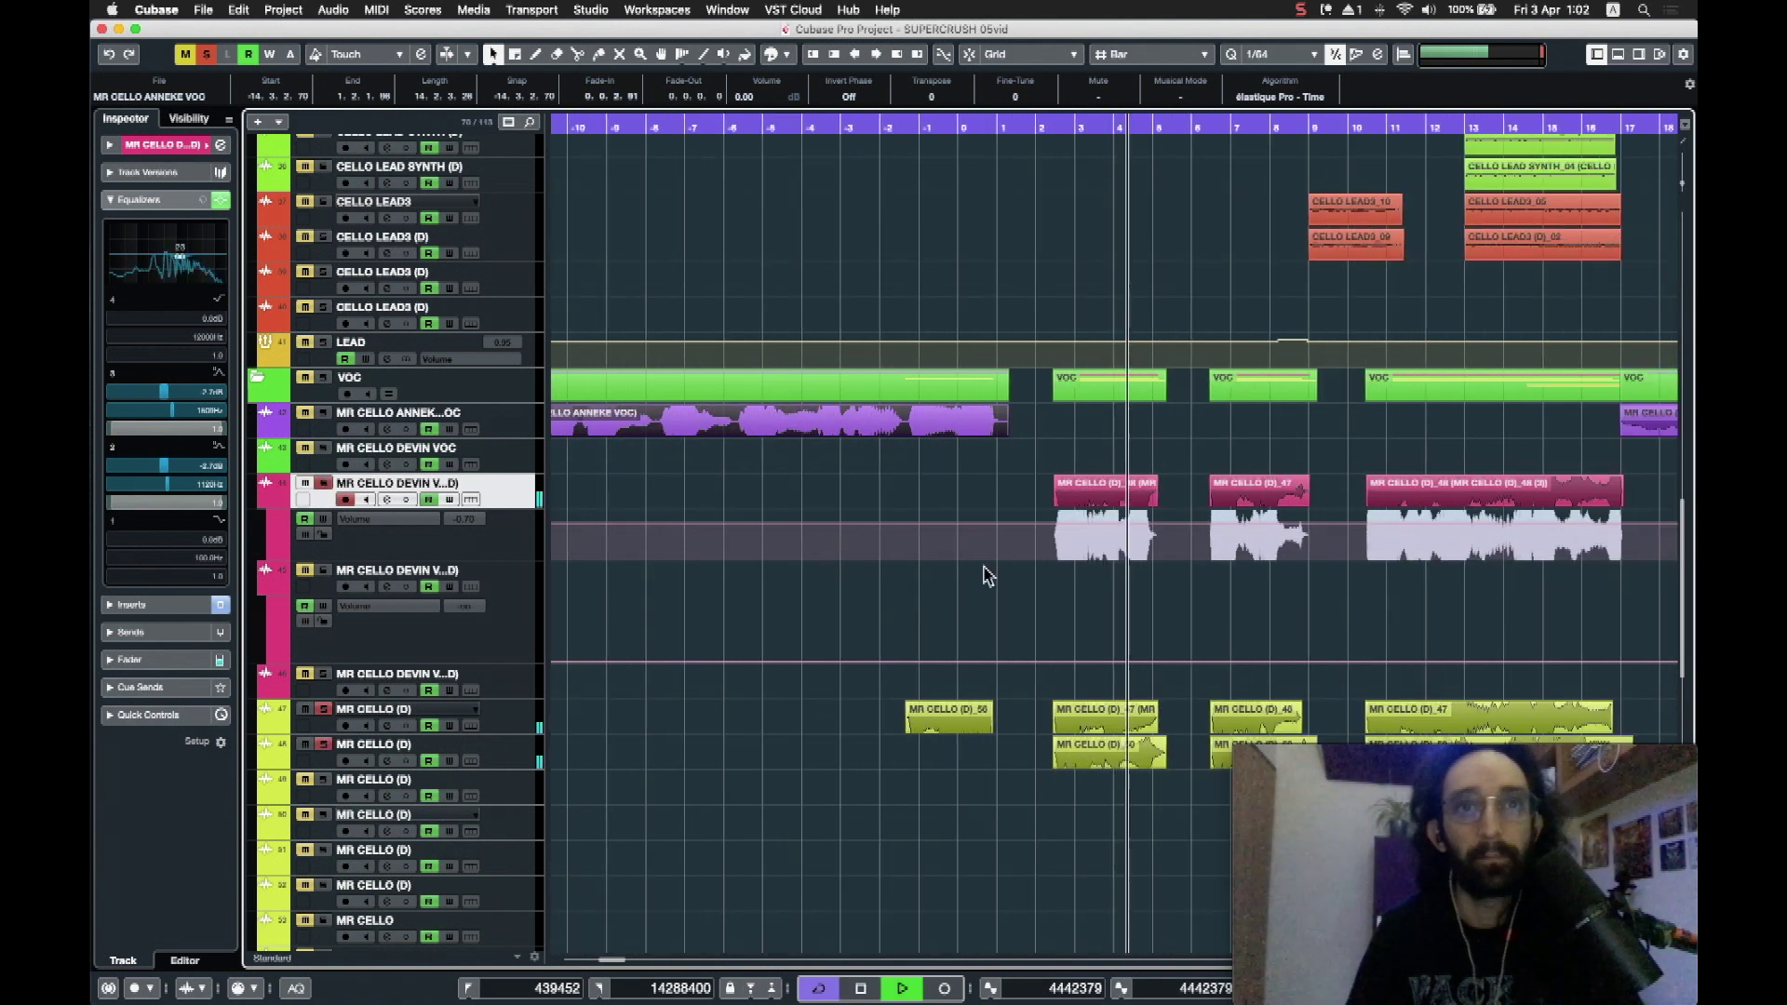
key(space)
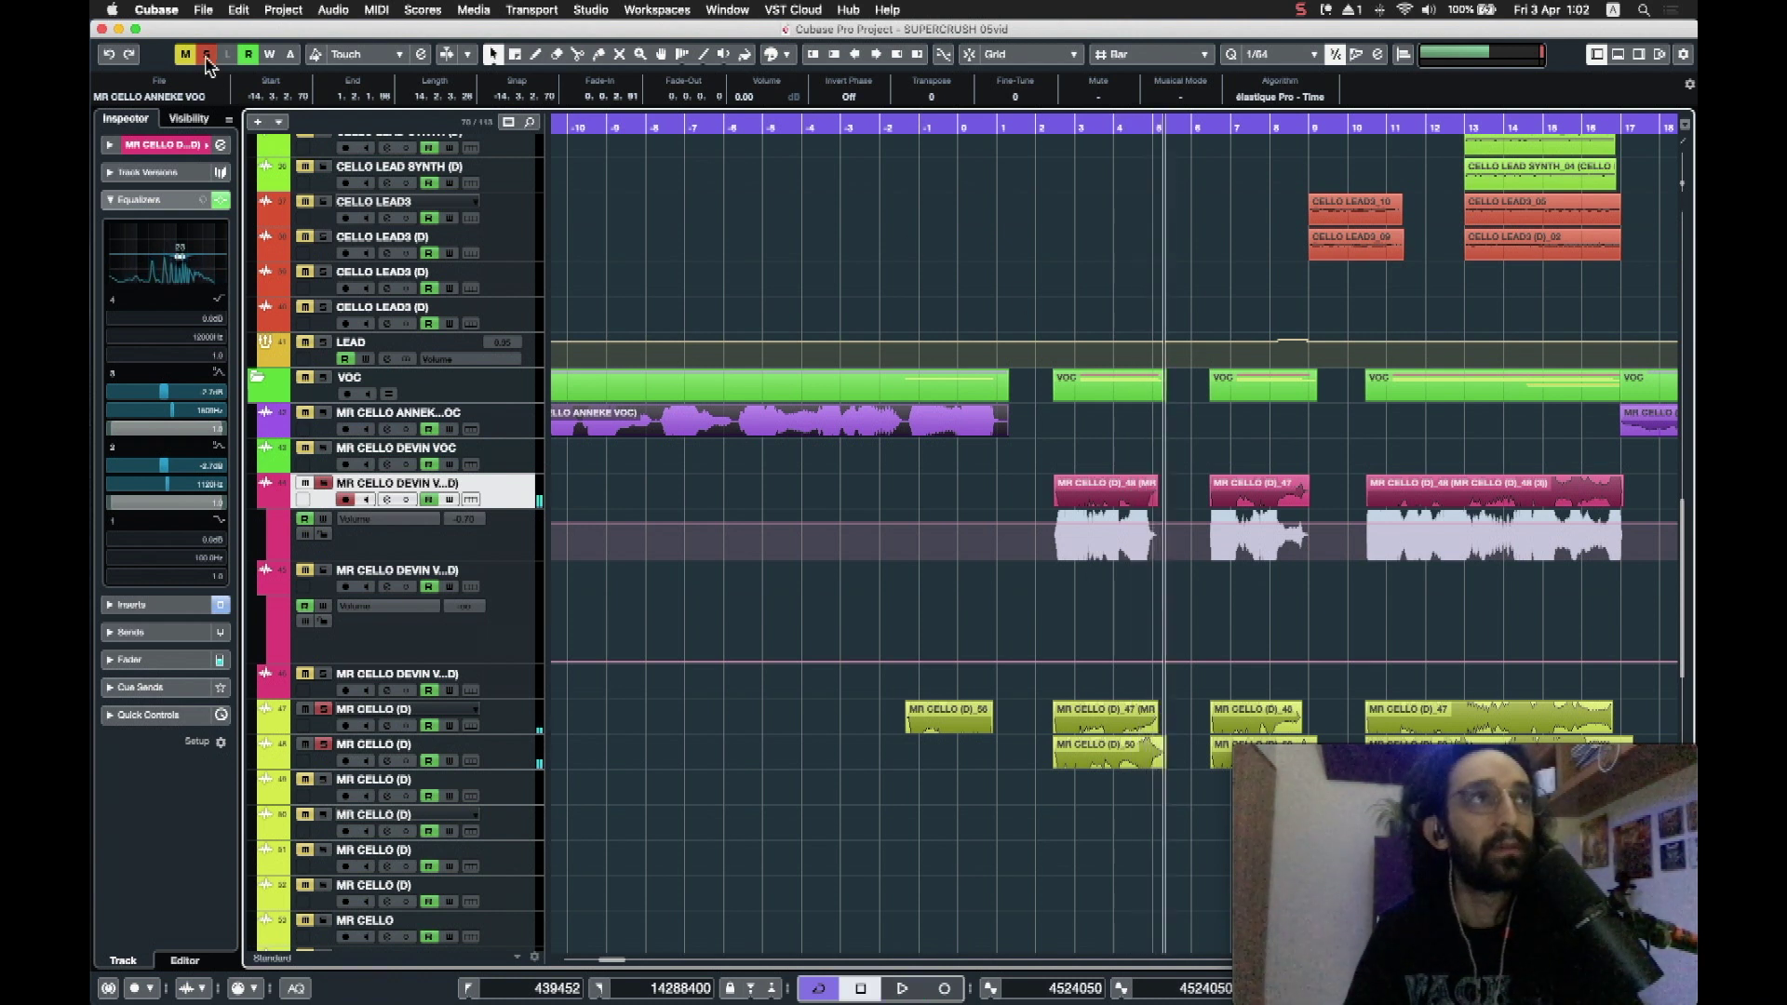
Step: Clear all solos and play the full mix from about bar 2.5 with the cycle turned off
click(207, 56)
click(1034, 127)
click(1034, 125)
key(space)
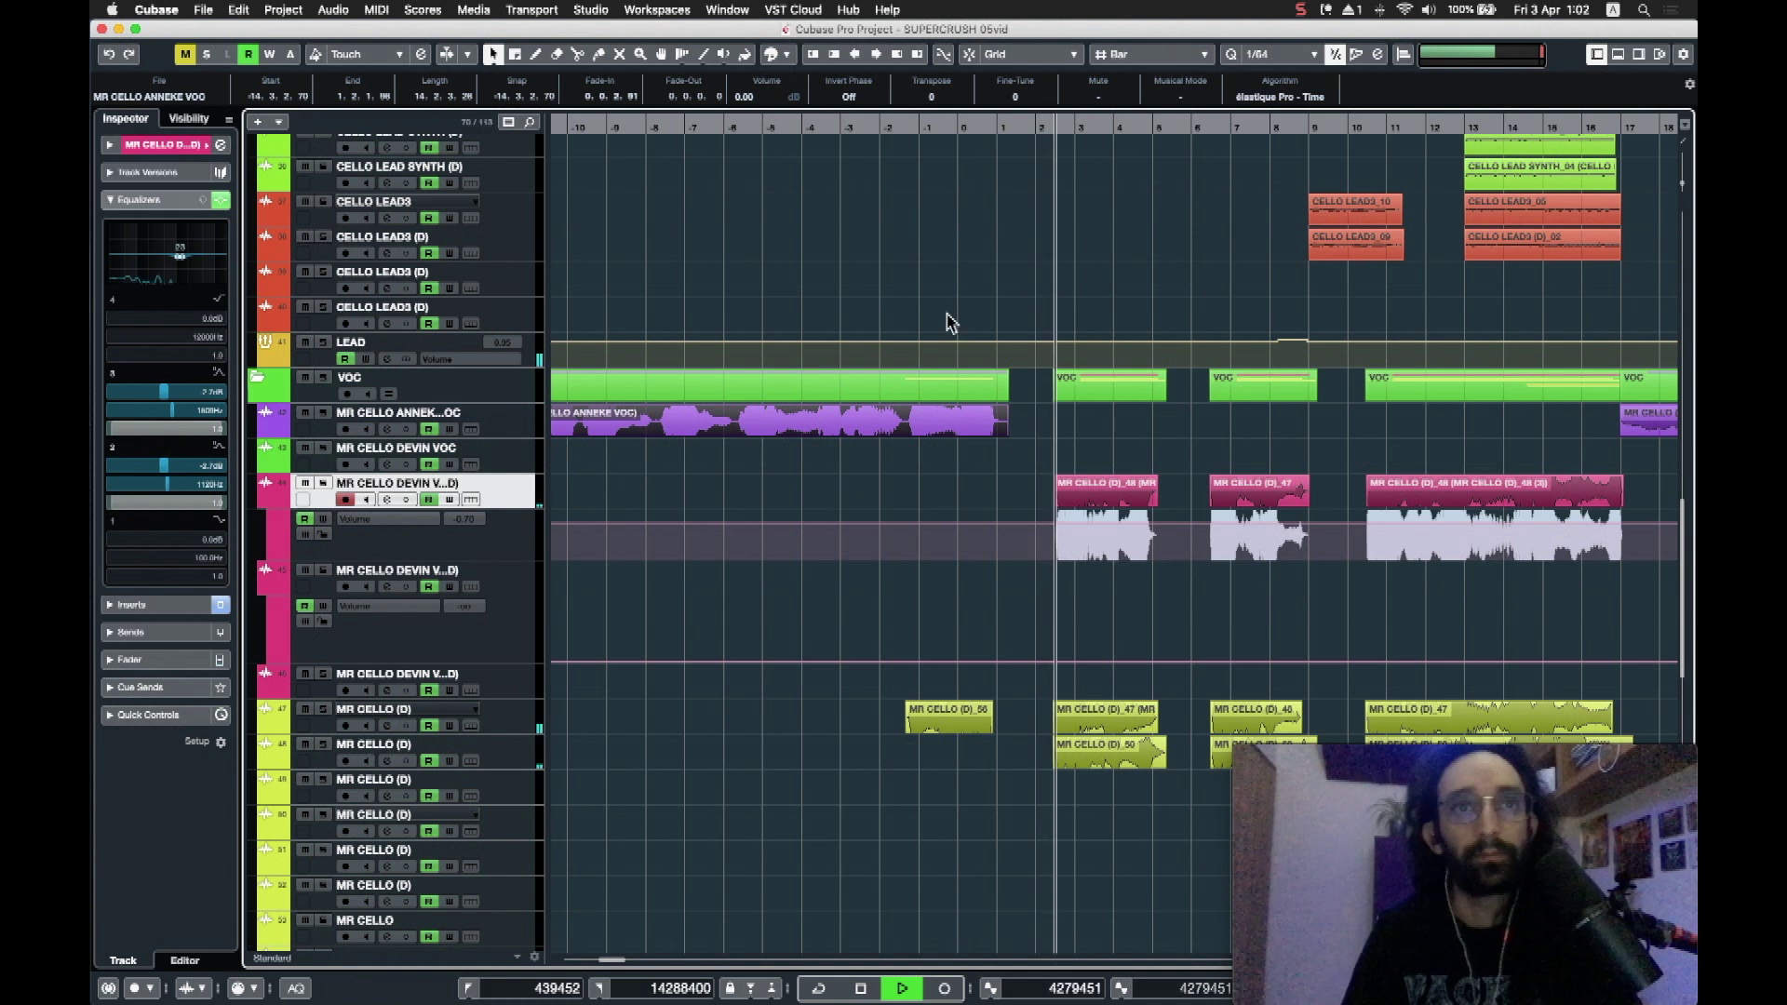
Step: Examine the LEAD, VOC and MR CELLO clips across the arrangement while the full mix plays on to around bar 13
key(g)
key(g)
scroll(1031, 312, down, 5)
scroll(879, 331, up, 5)
scroll(877, 332, right, 5)
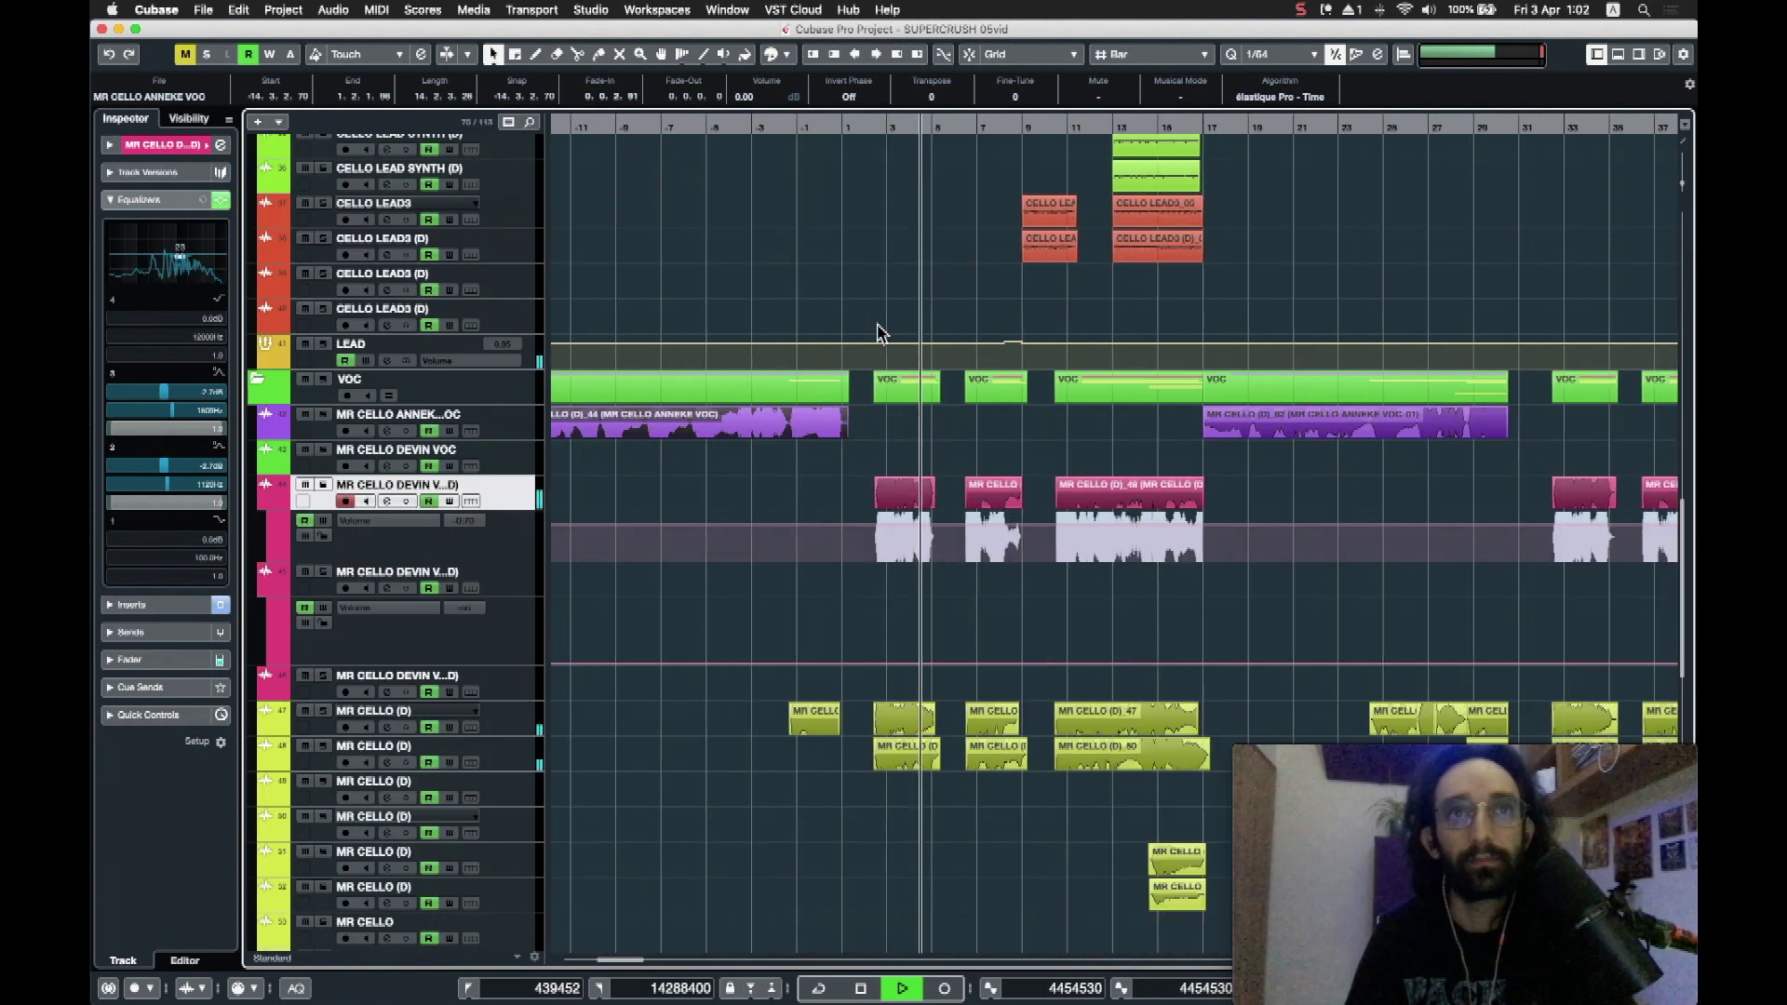
scroll(949, 254, up, 5)
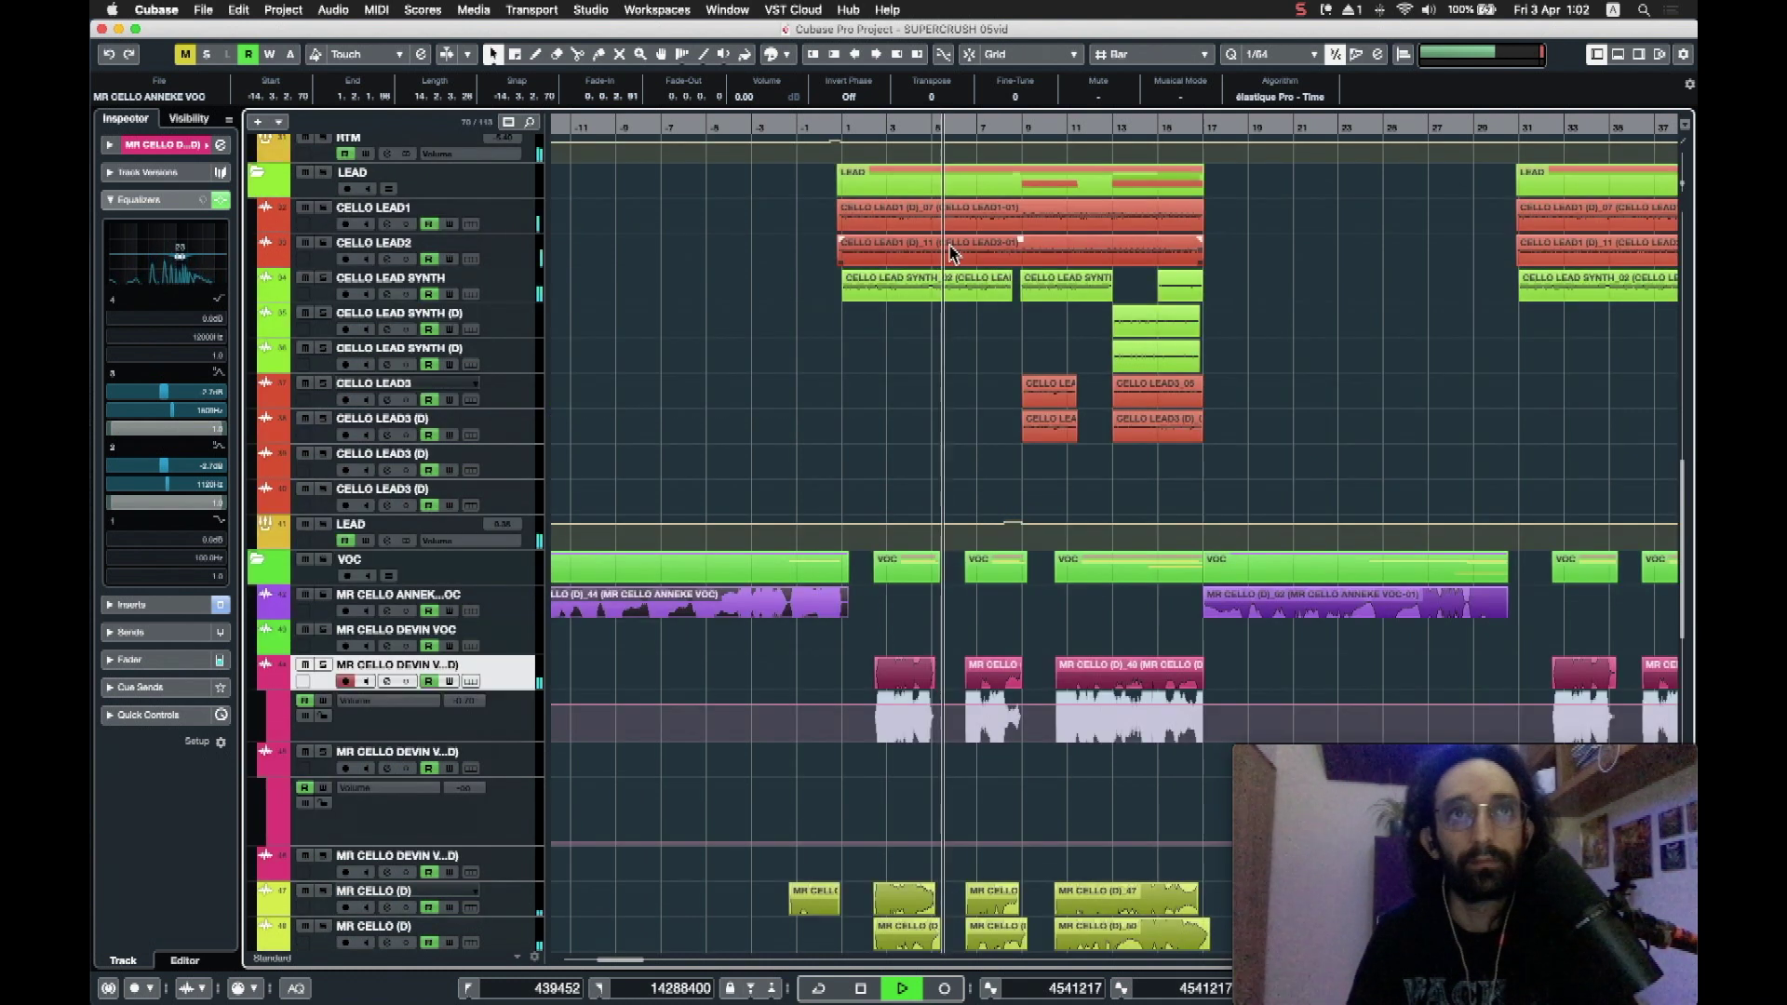
scroll(957, 419, down, 5)
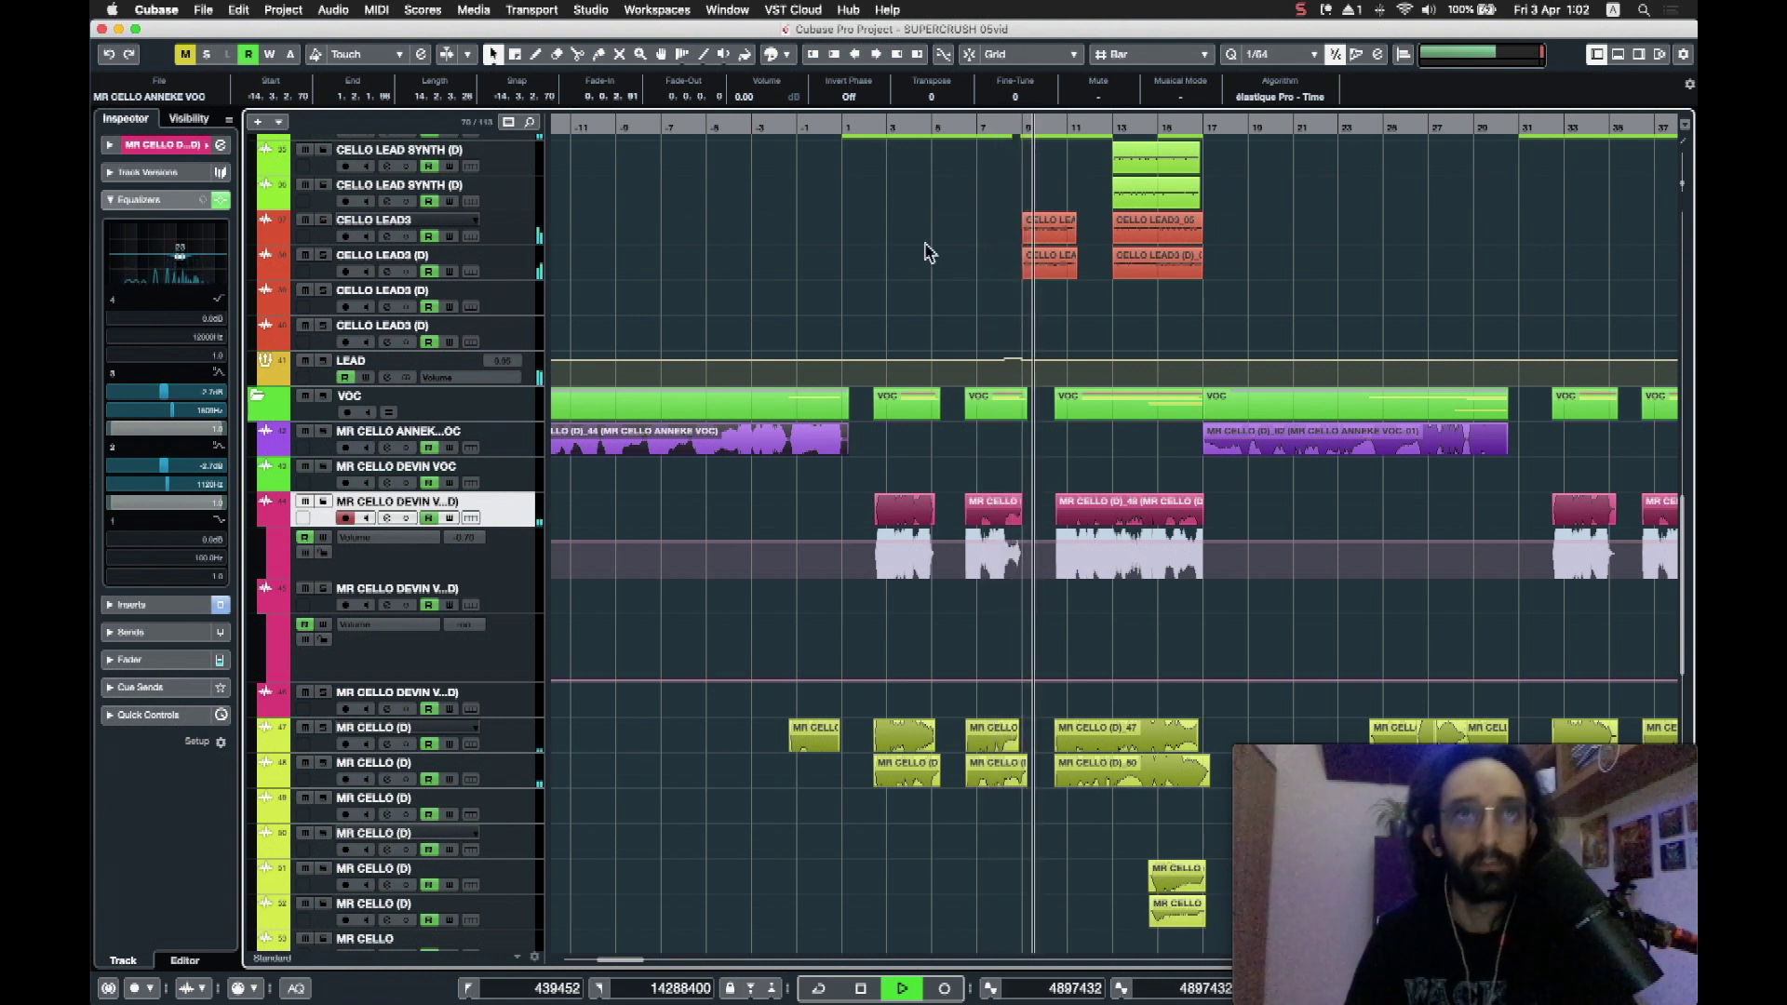
scroll(924, 268, up, 3)
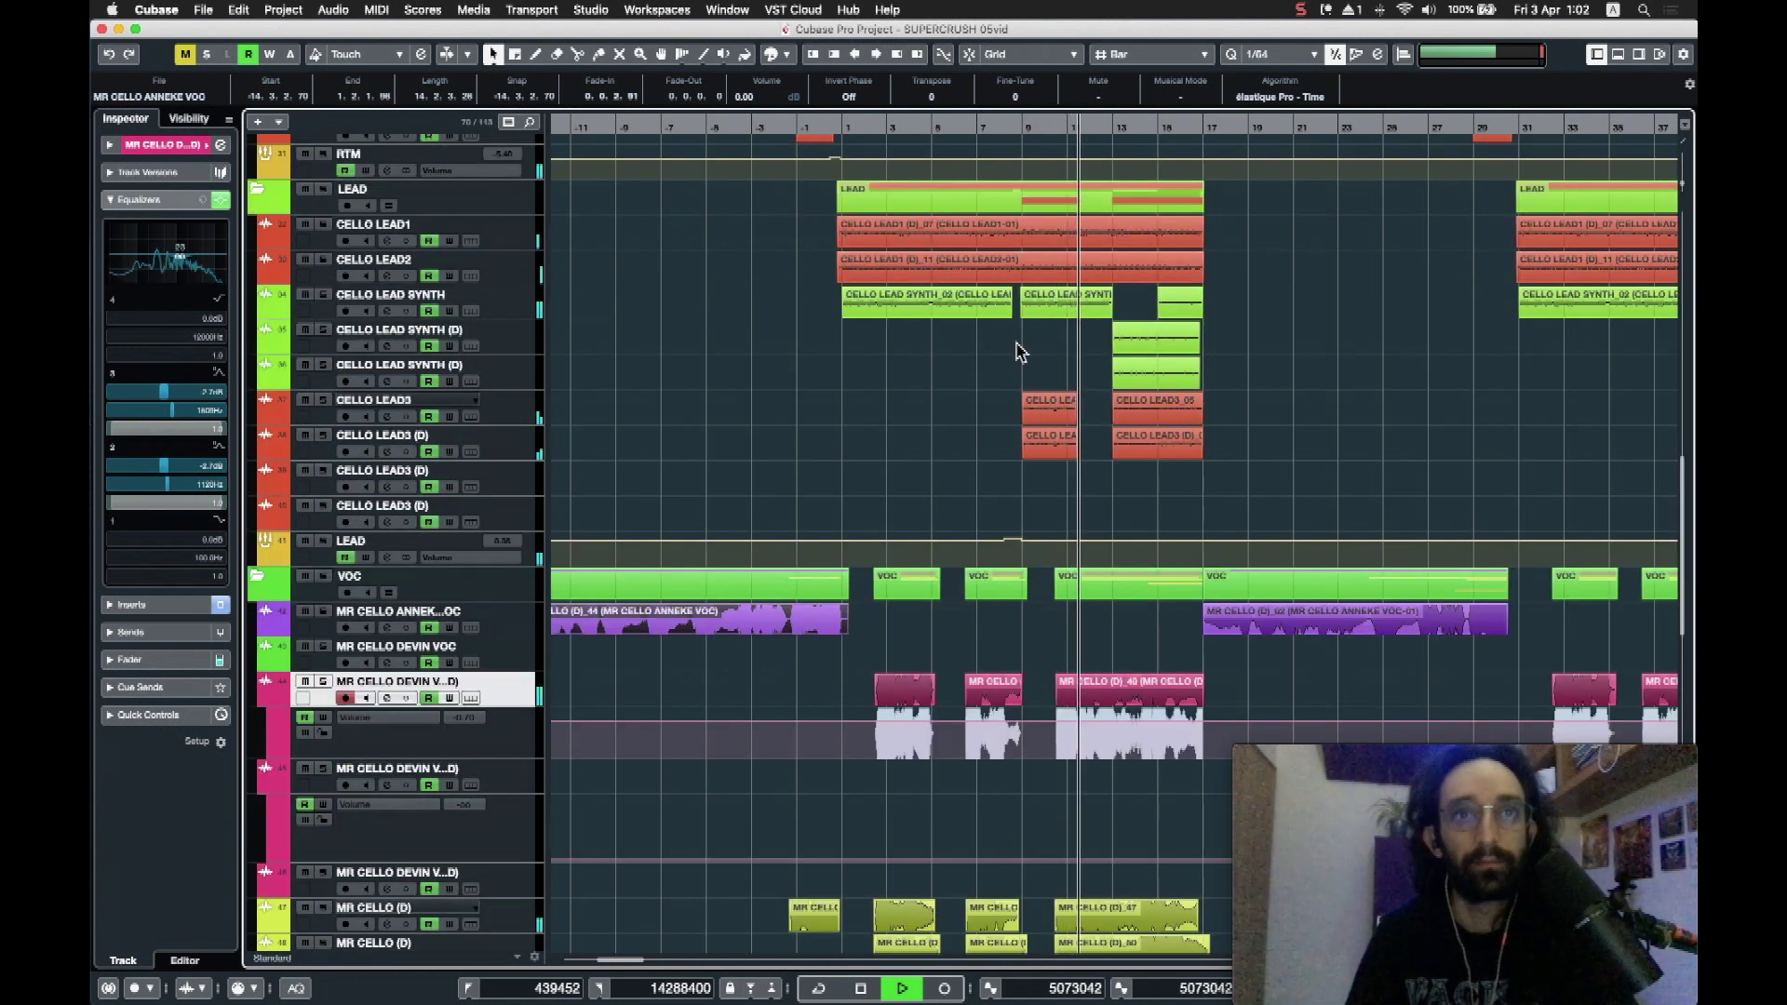
scroll(961, 358, right, 2)
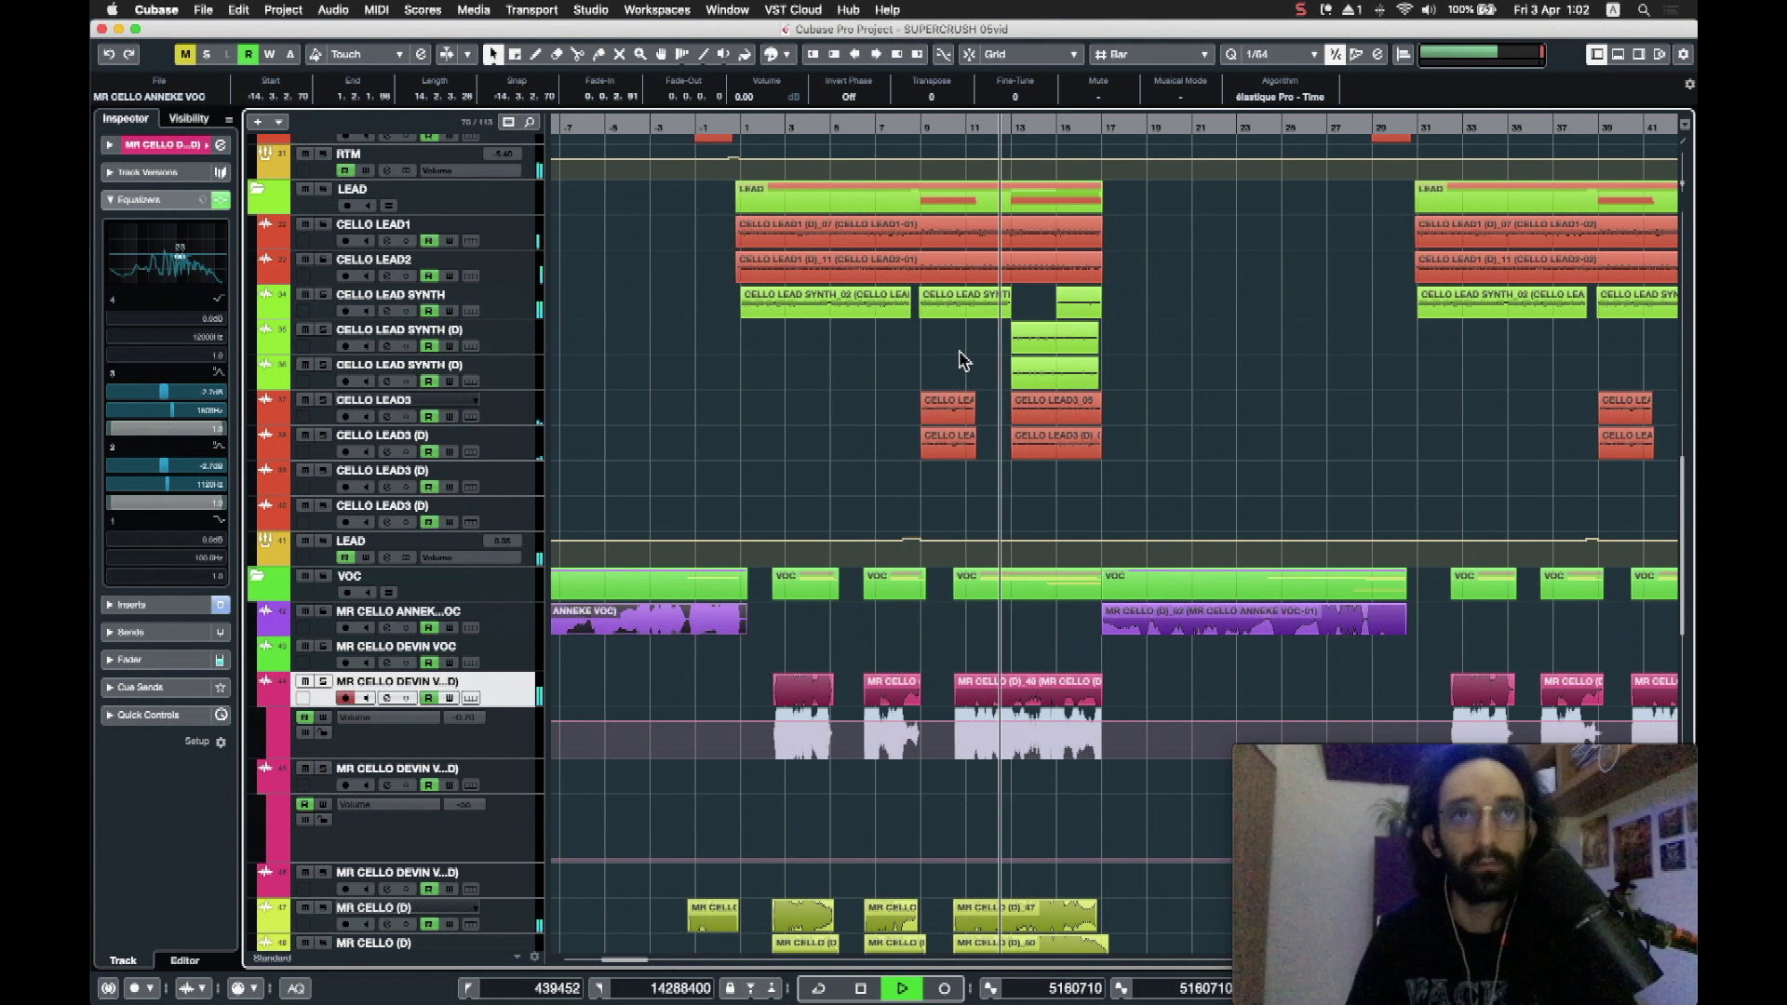
scroll(833, 349, down, 8)
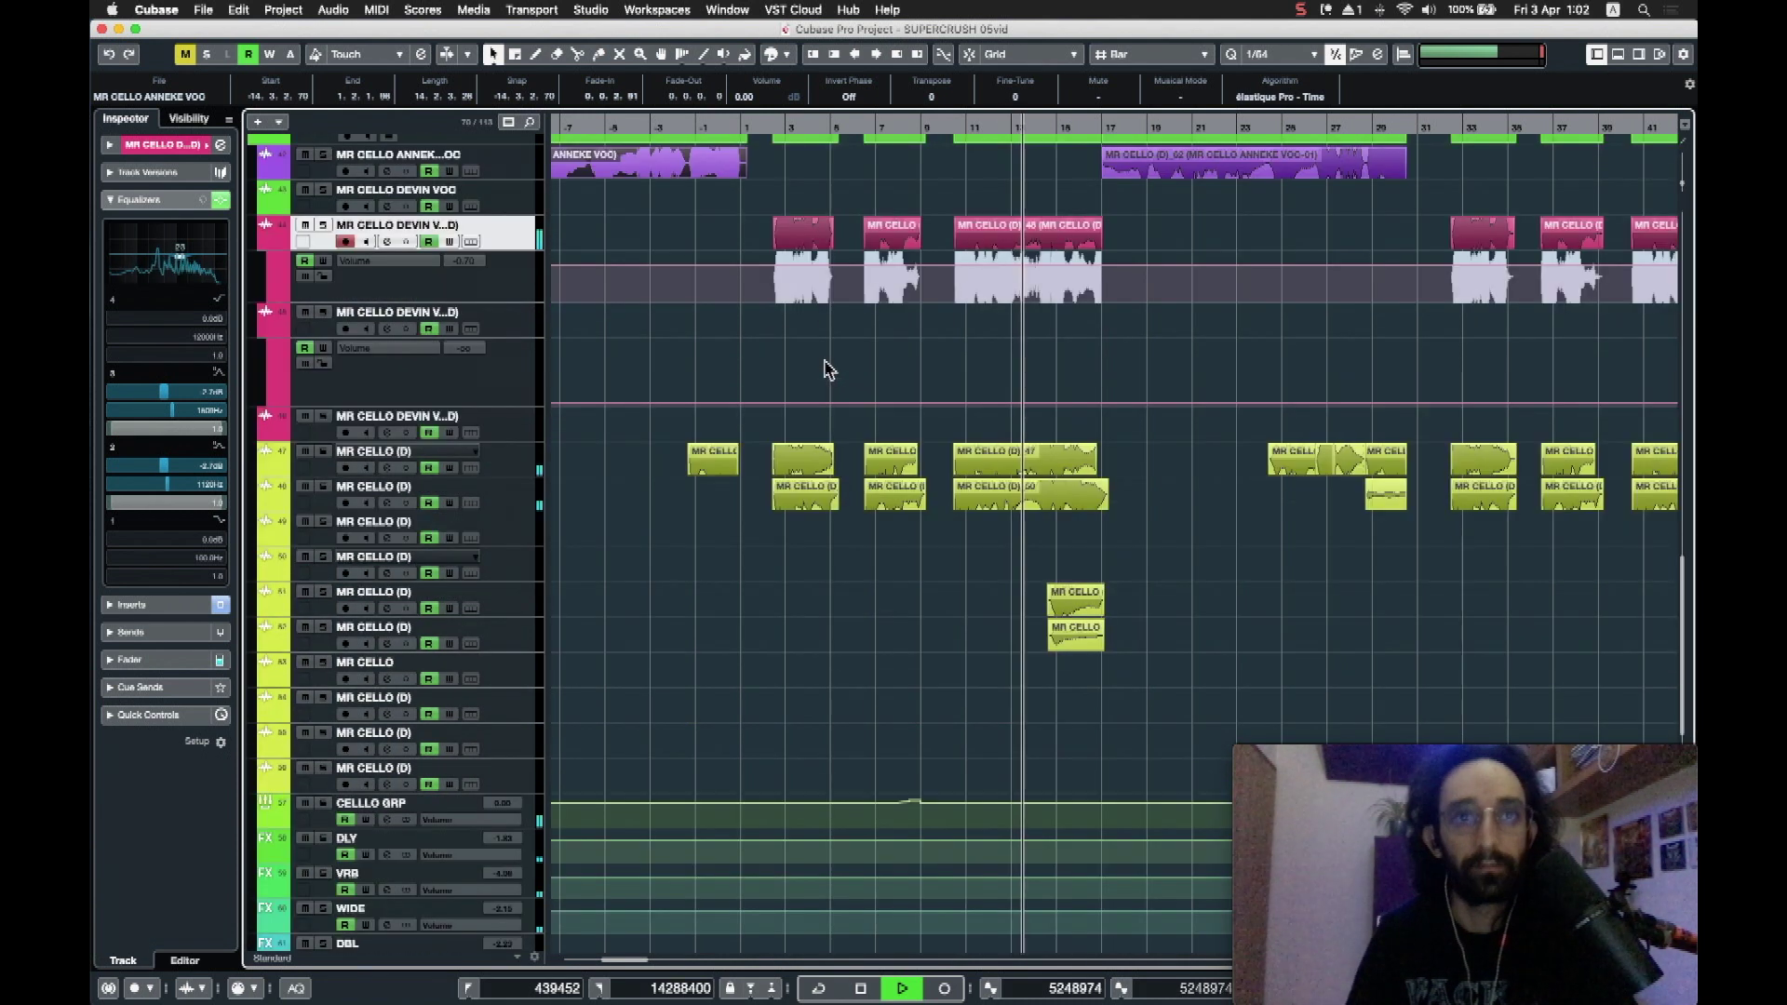
Step: Stop the full mix near bar 18, solo the PIZZICELLO 2nd VERSE track and play it from bar 17
scroll(871, 572, down, 6)
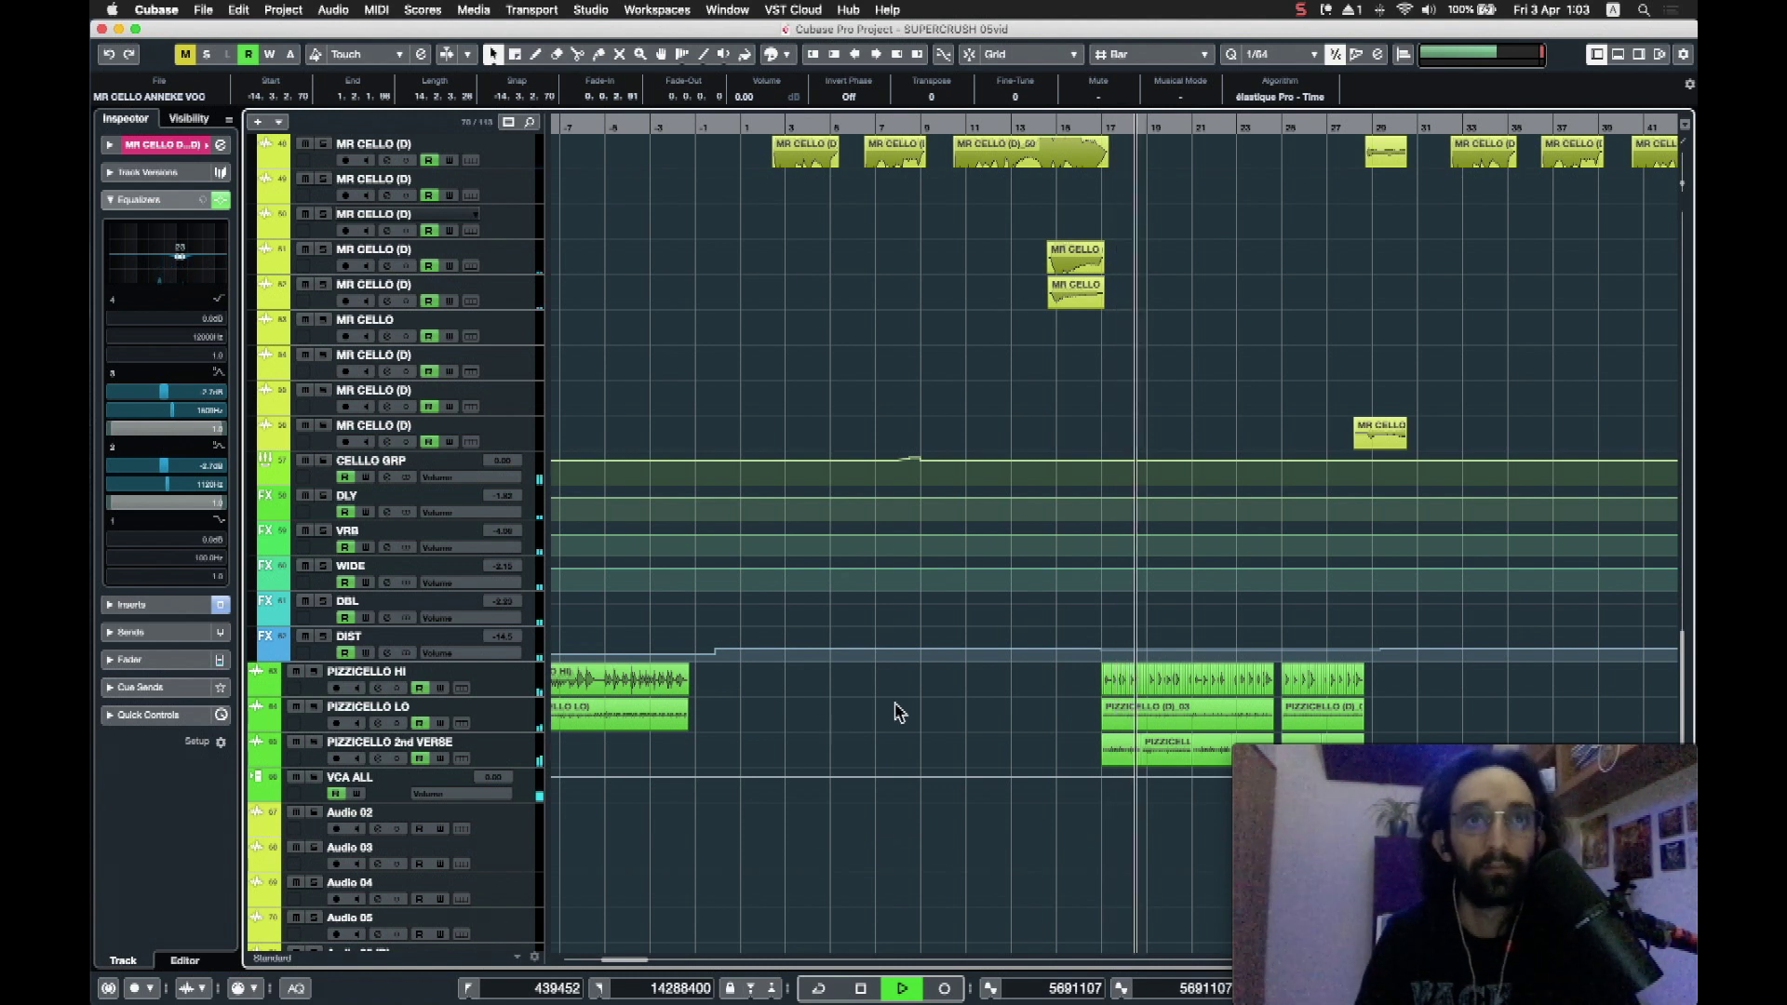
key(space)
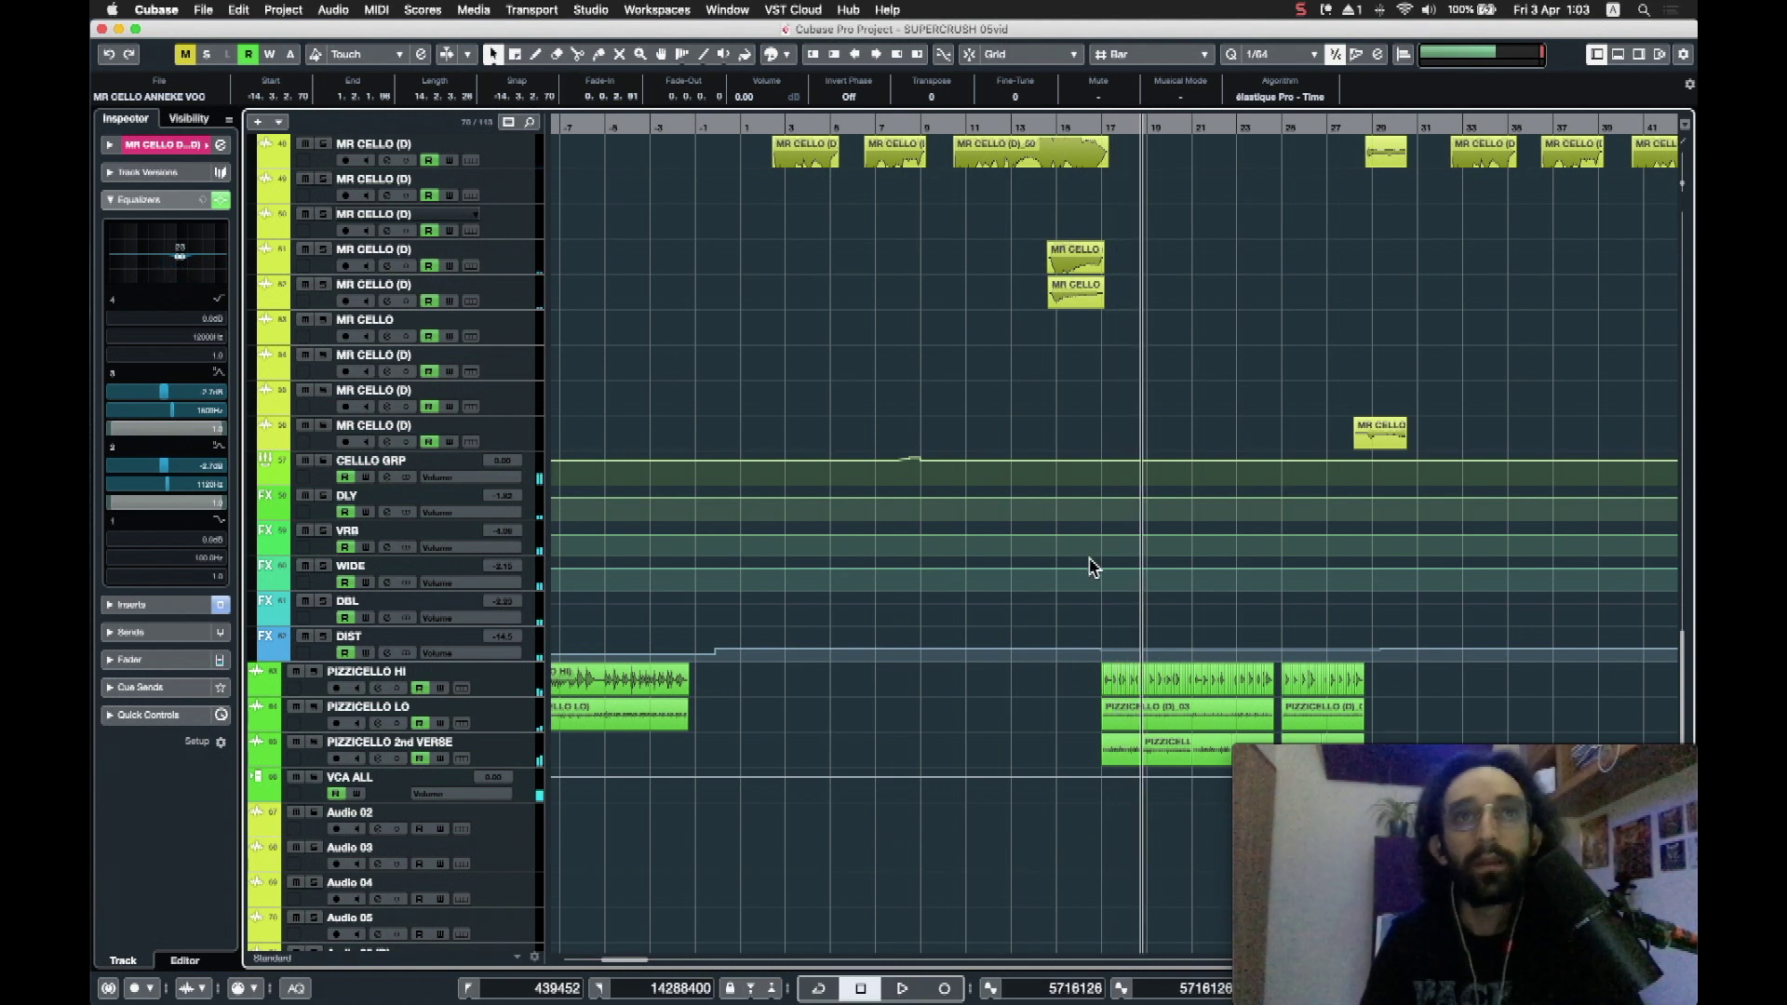
scroll(1140, 451, up, 6)
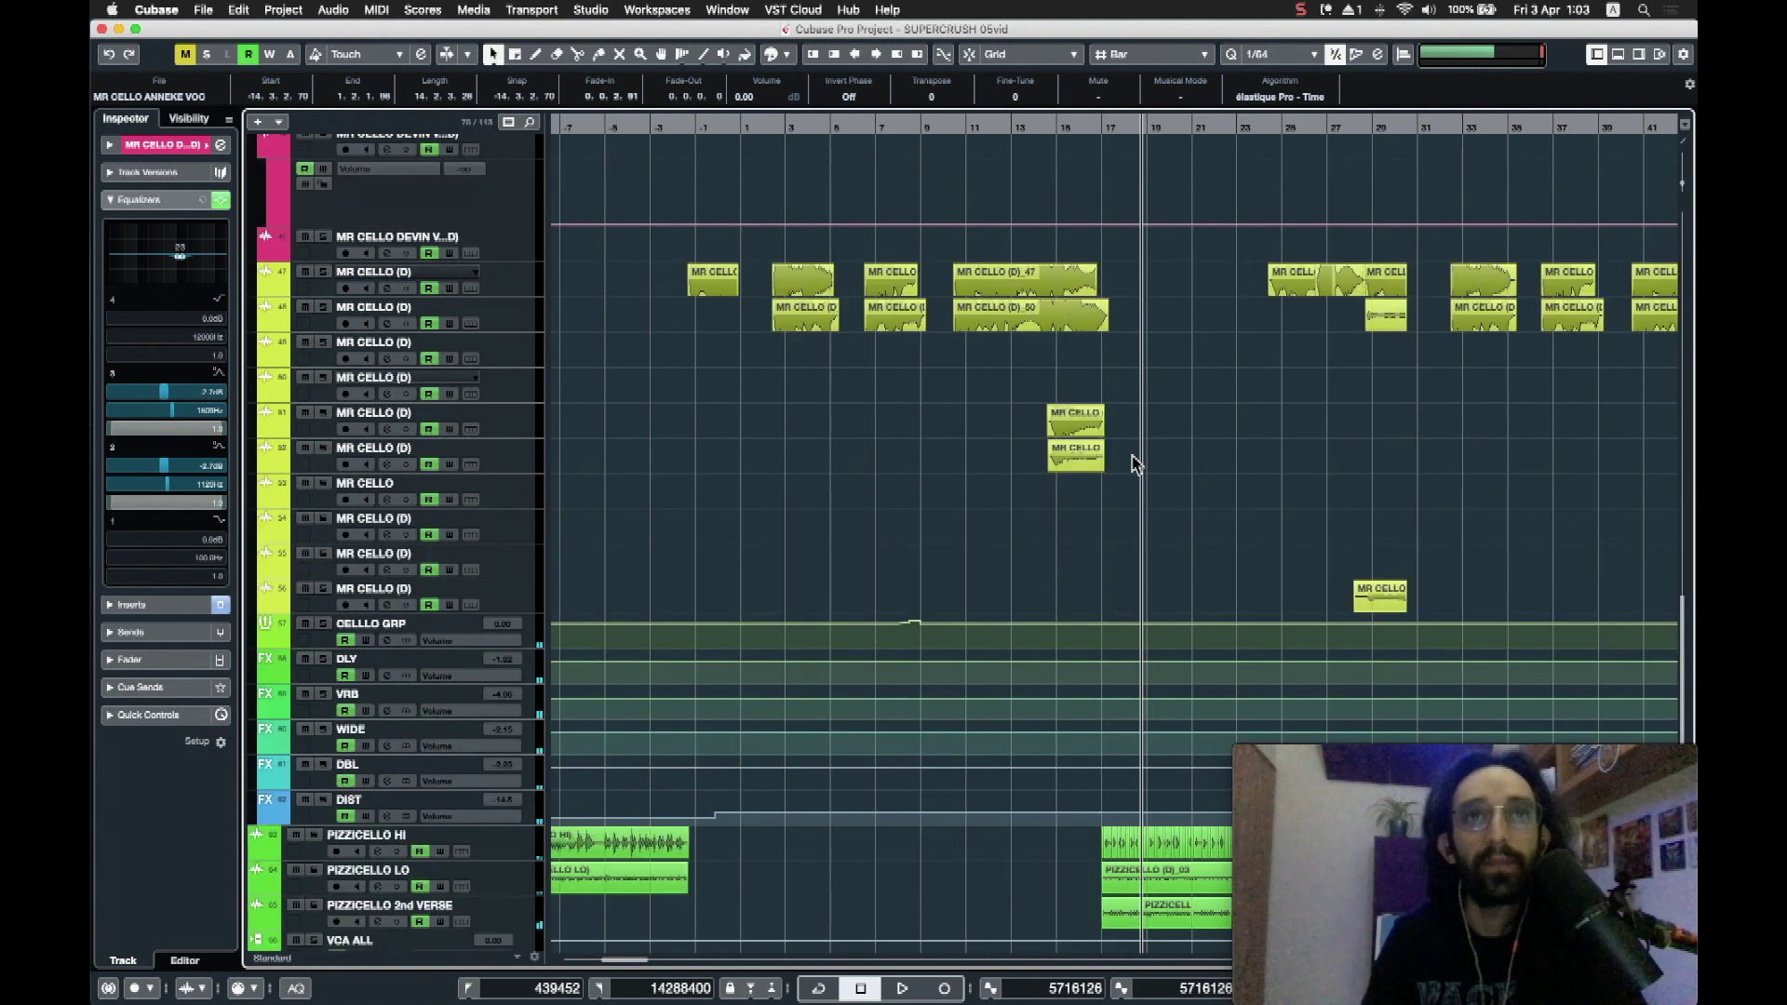
scroll(1135, 475, down, 10)
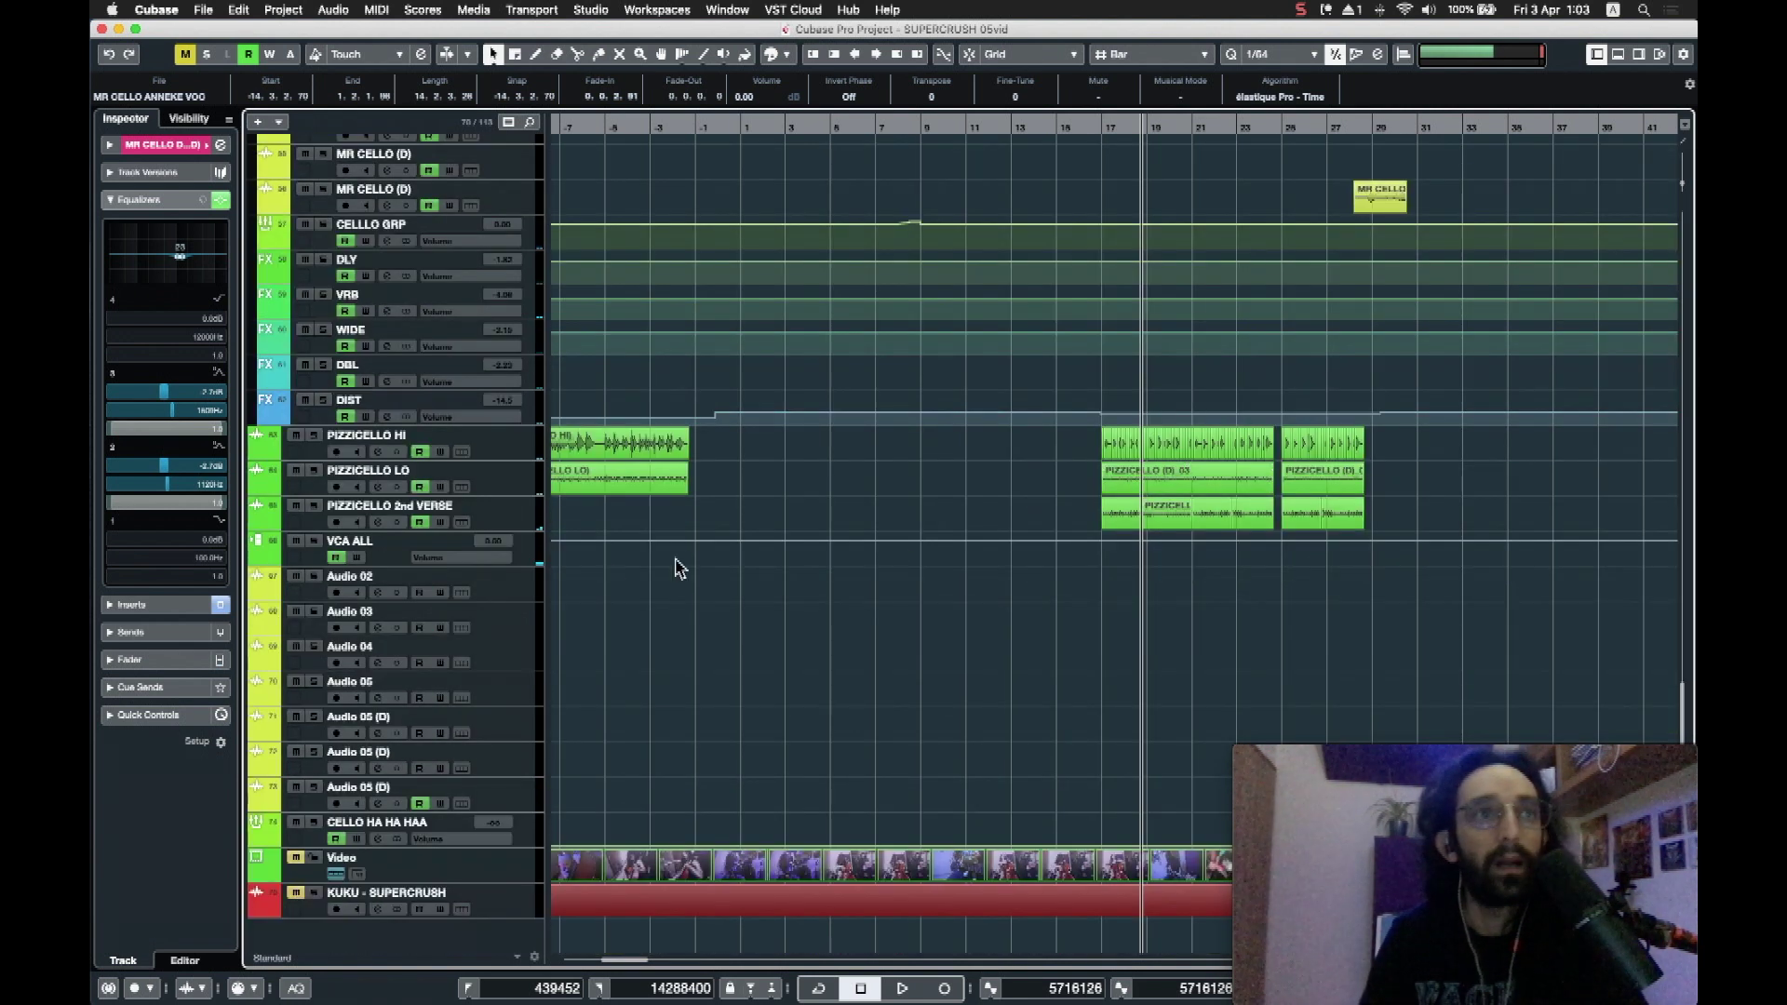
click(354, 529)
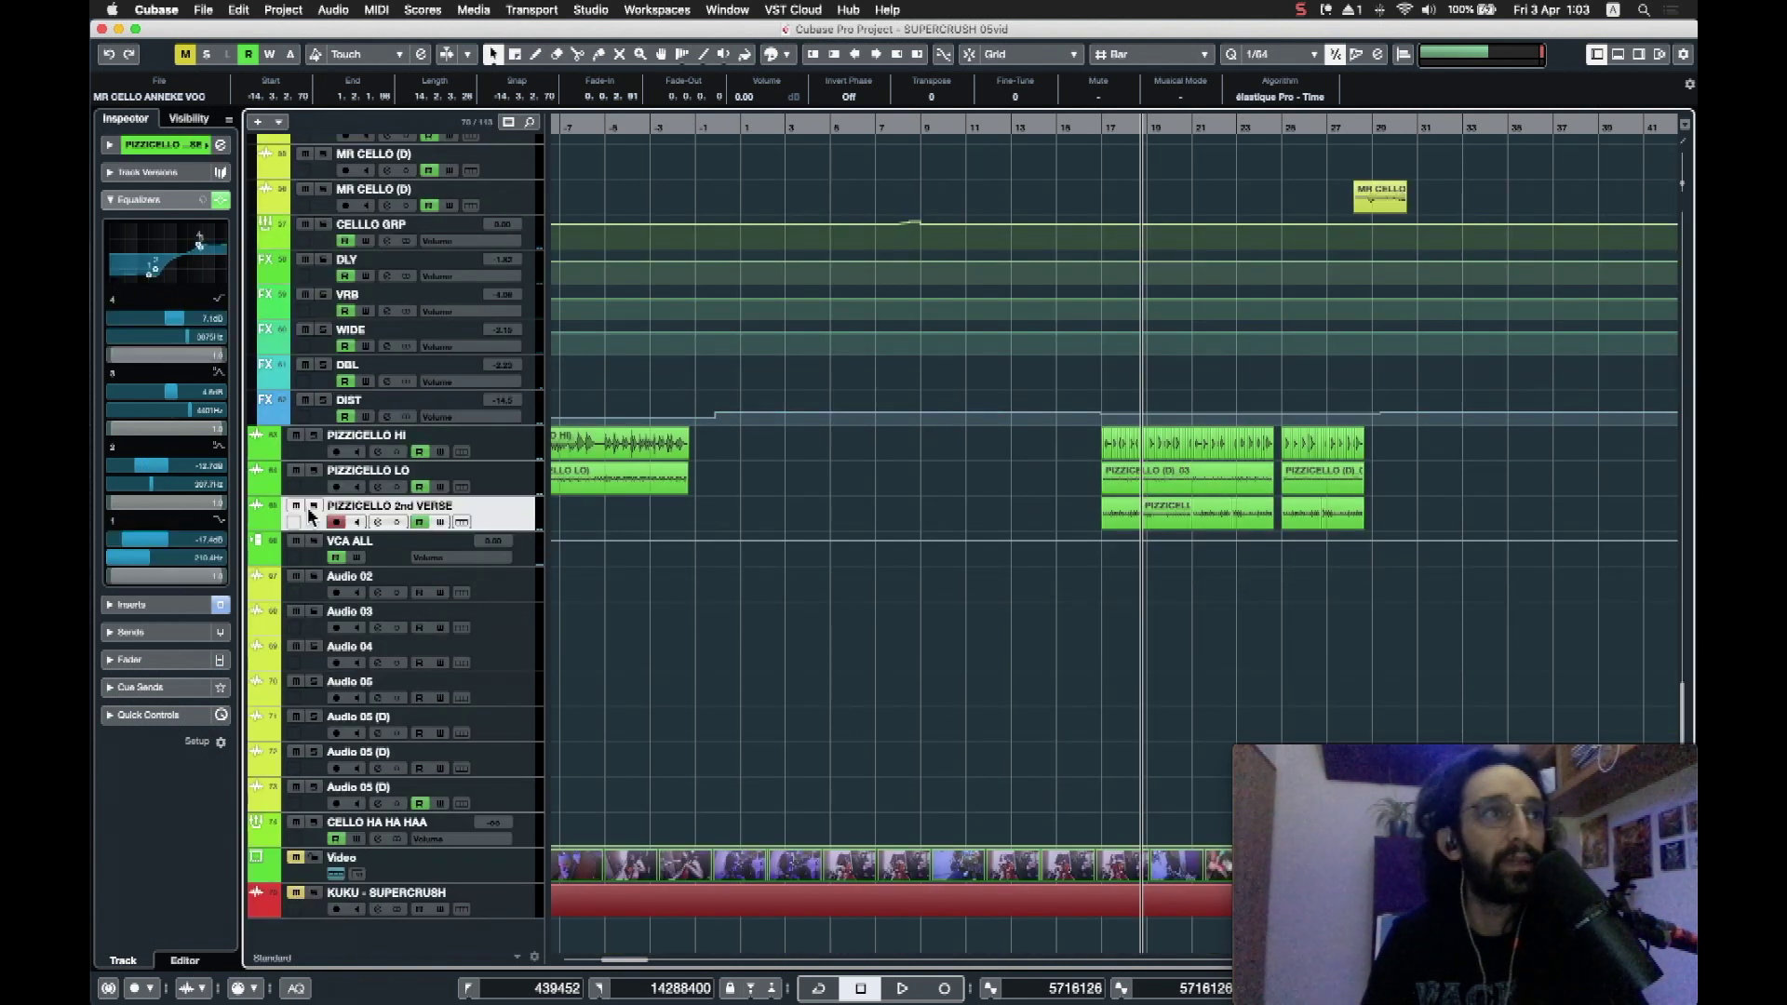
click(313, 508)
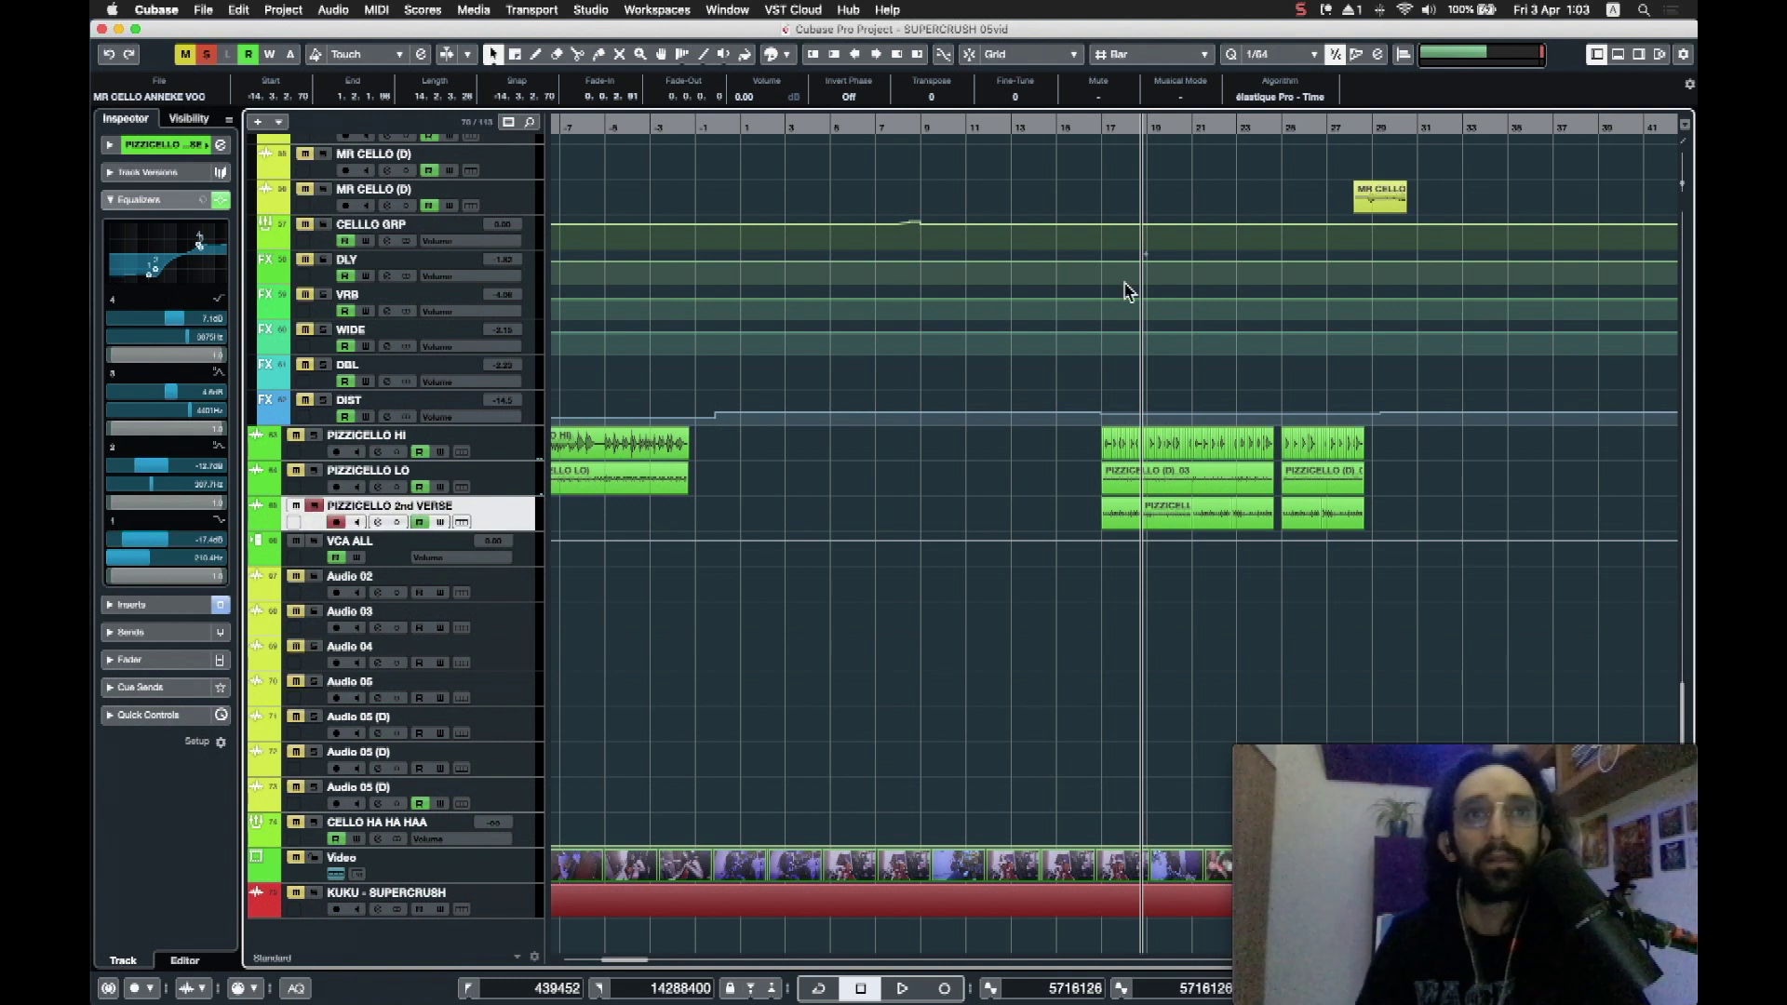
click(1106, 129)
key(space)
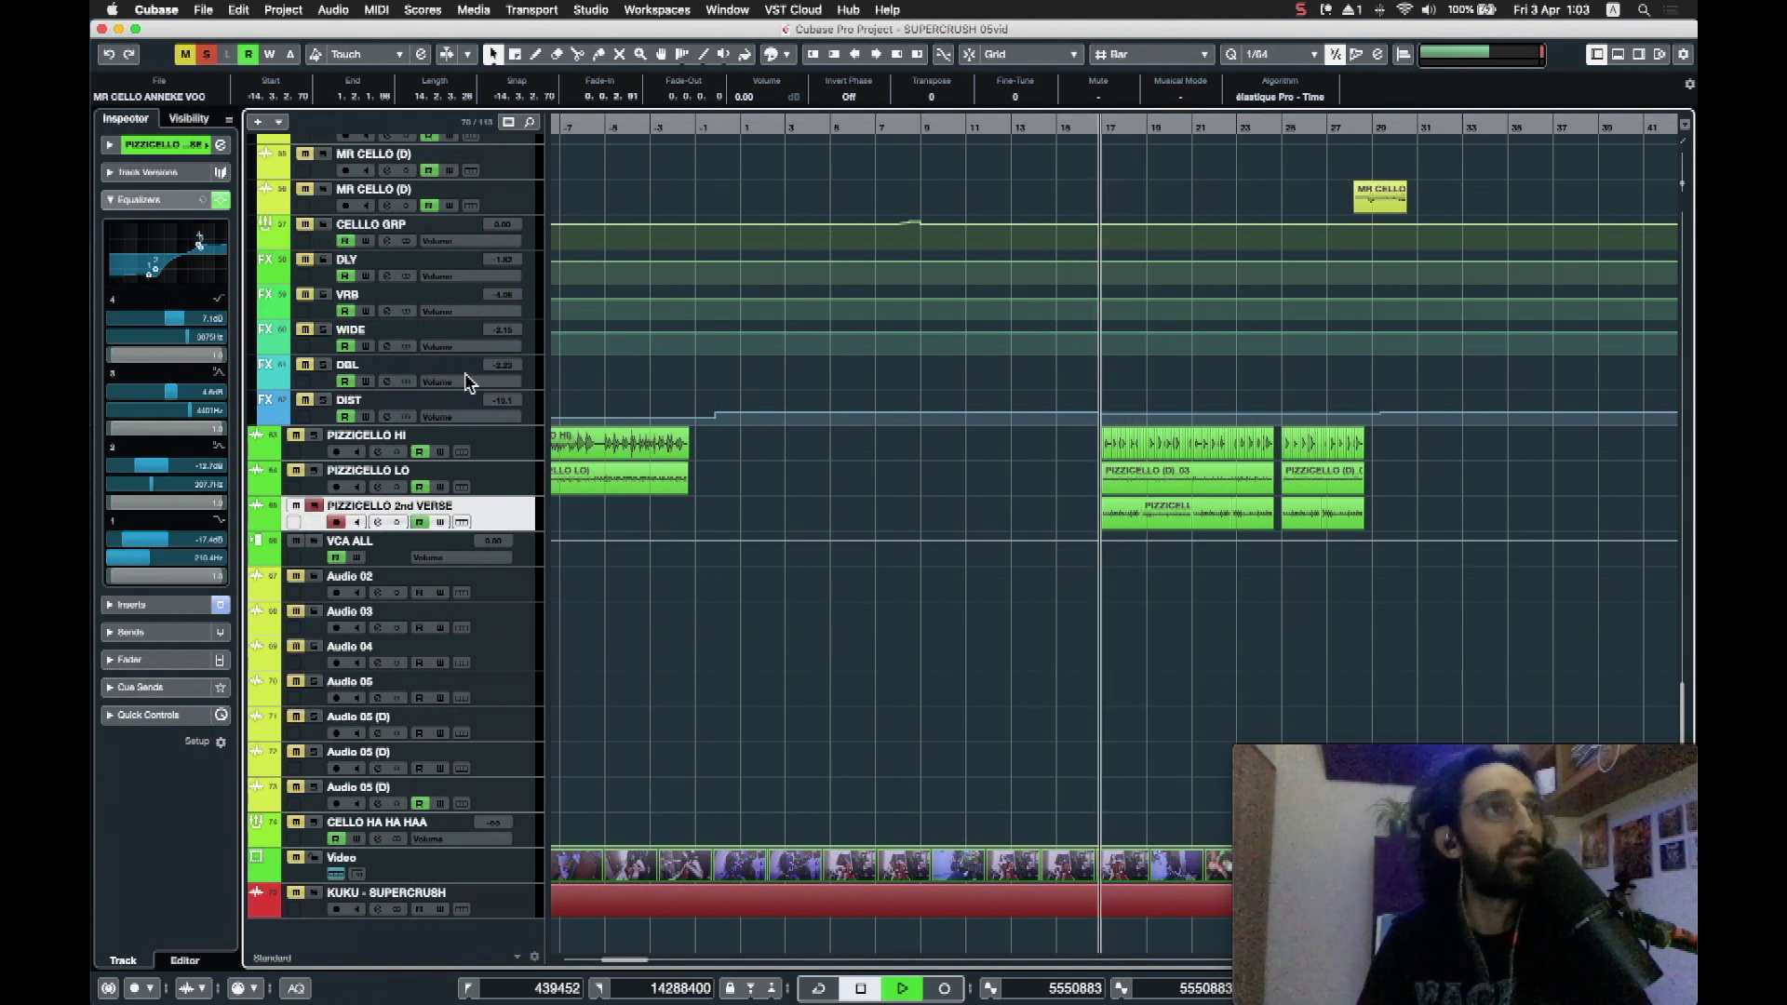
Step: Inspect the LittleAlterBoy, AIRDiffuserDelay and ValhallaDelay inserts of the PIZZICELLO 2nd VERSE track one after another during playback
click(153, 201)
click(140, 225)
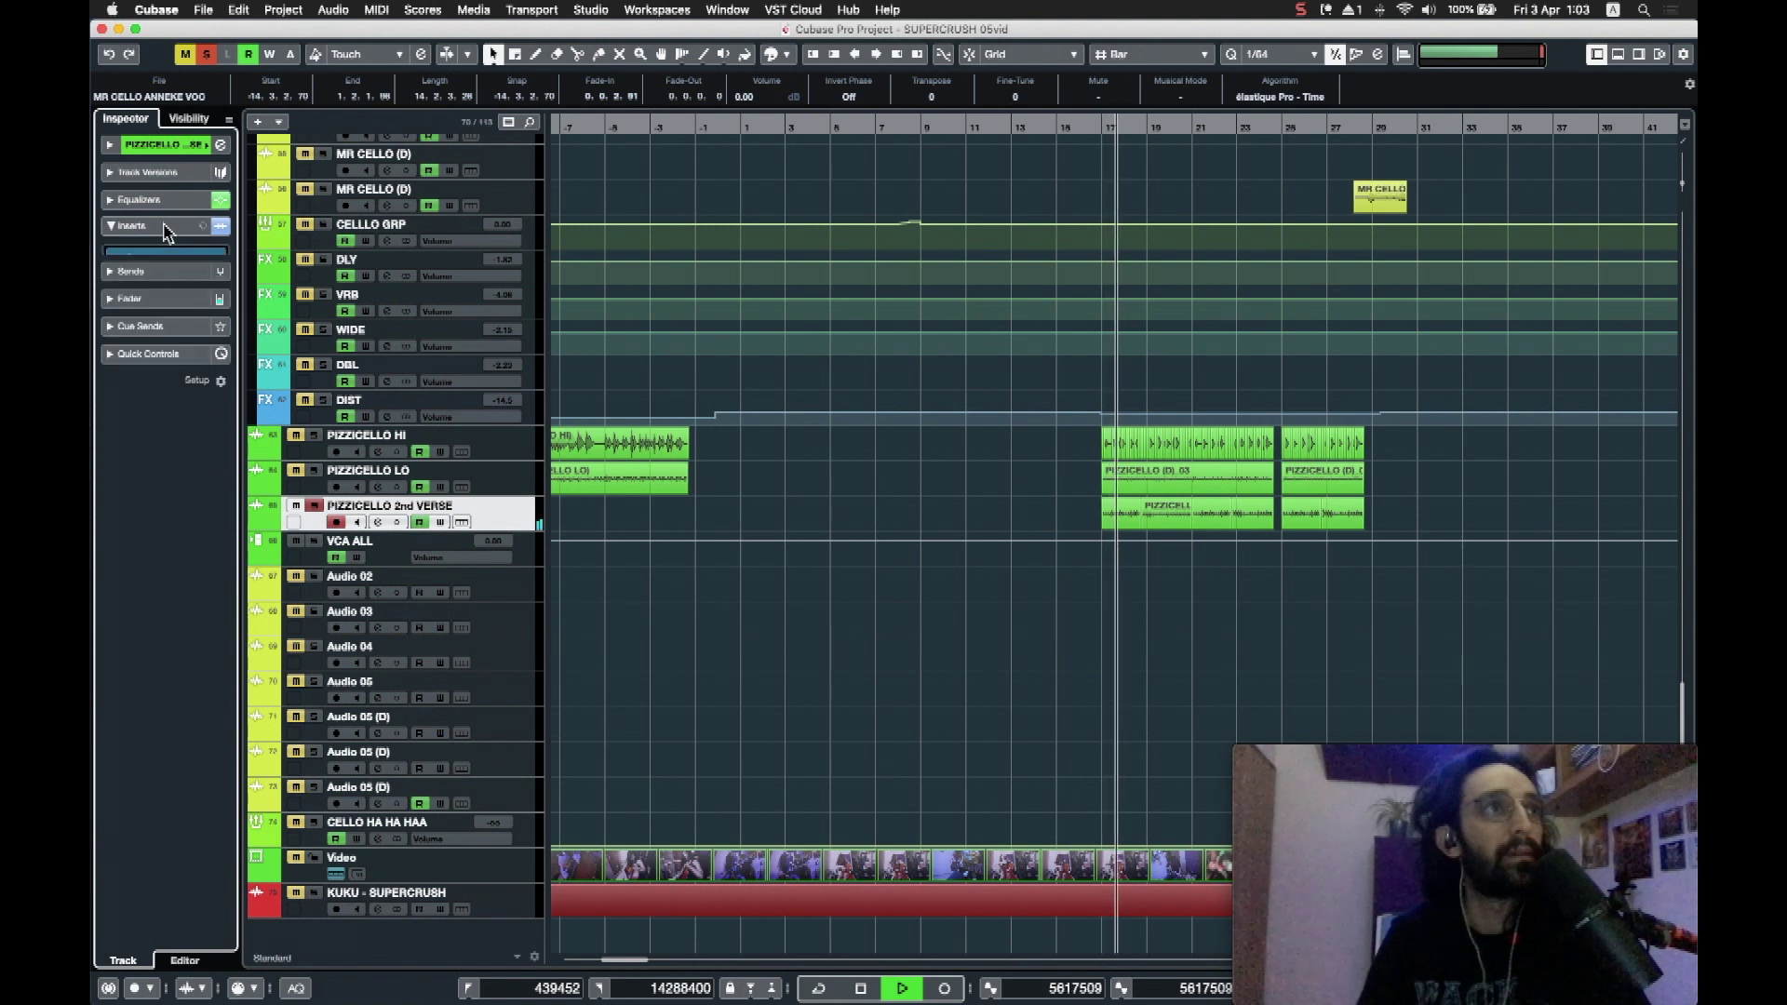
click(131, 260)
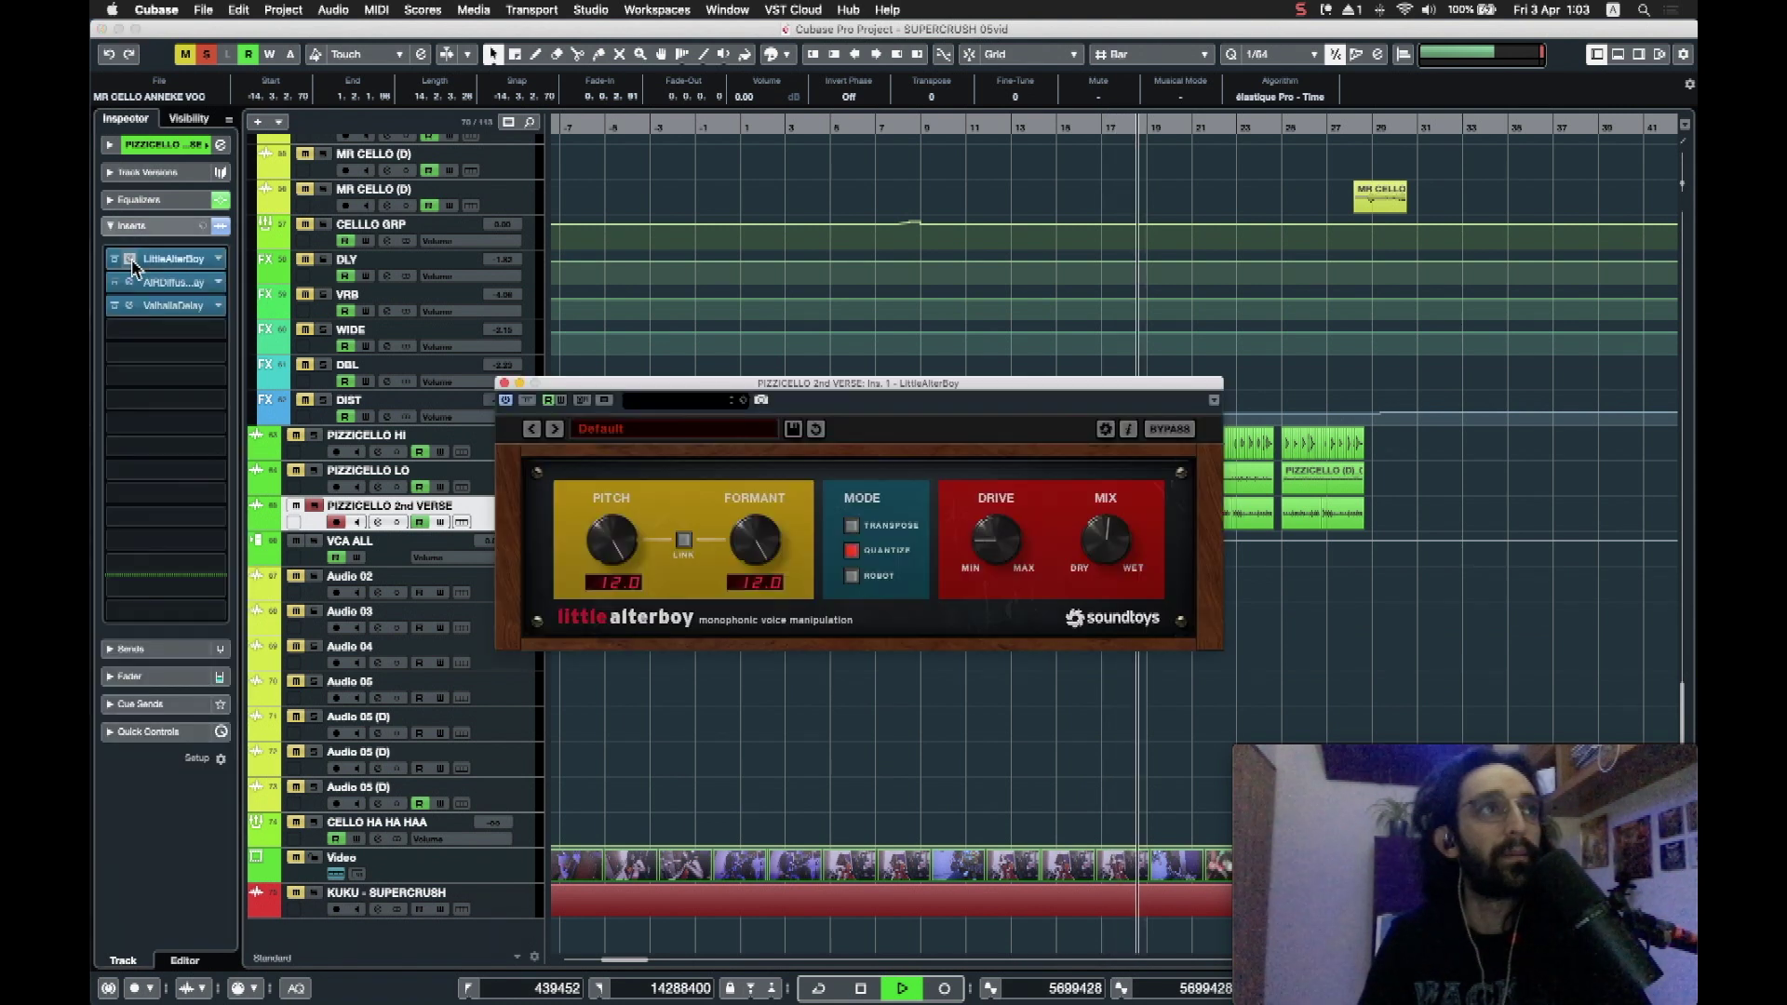
click(130, 260)
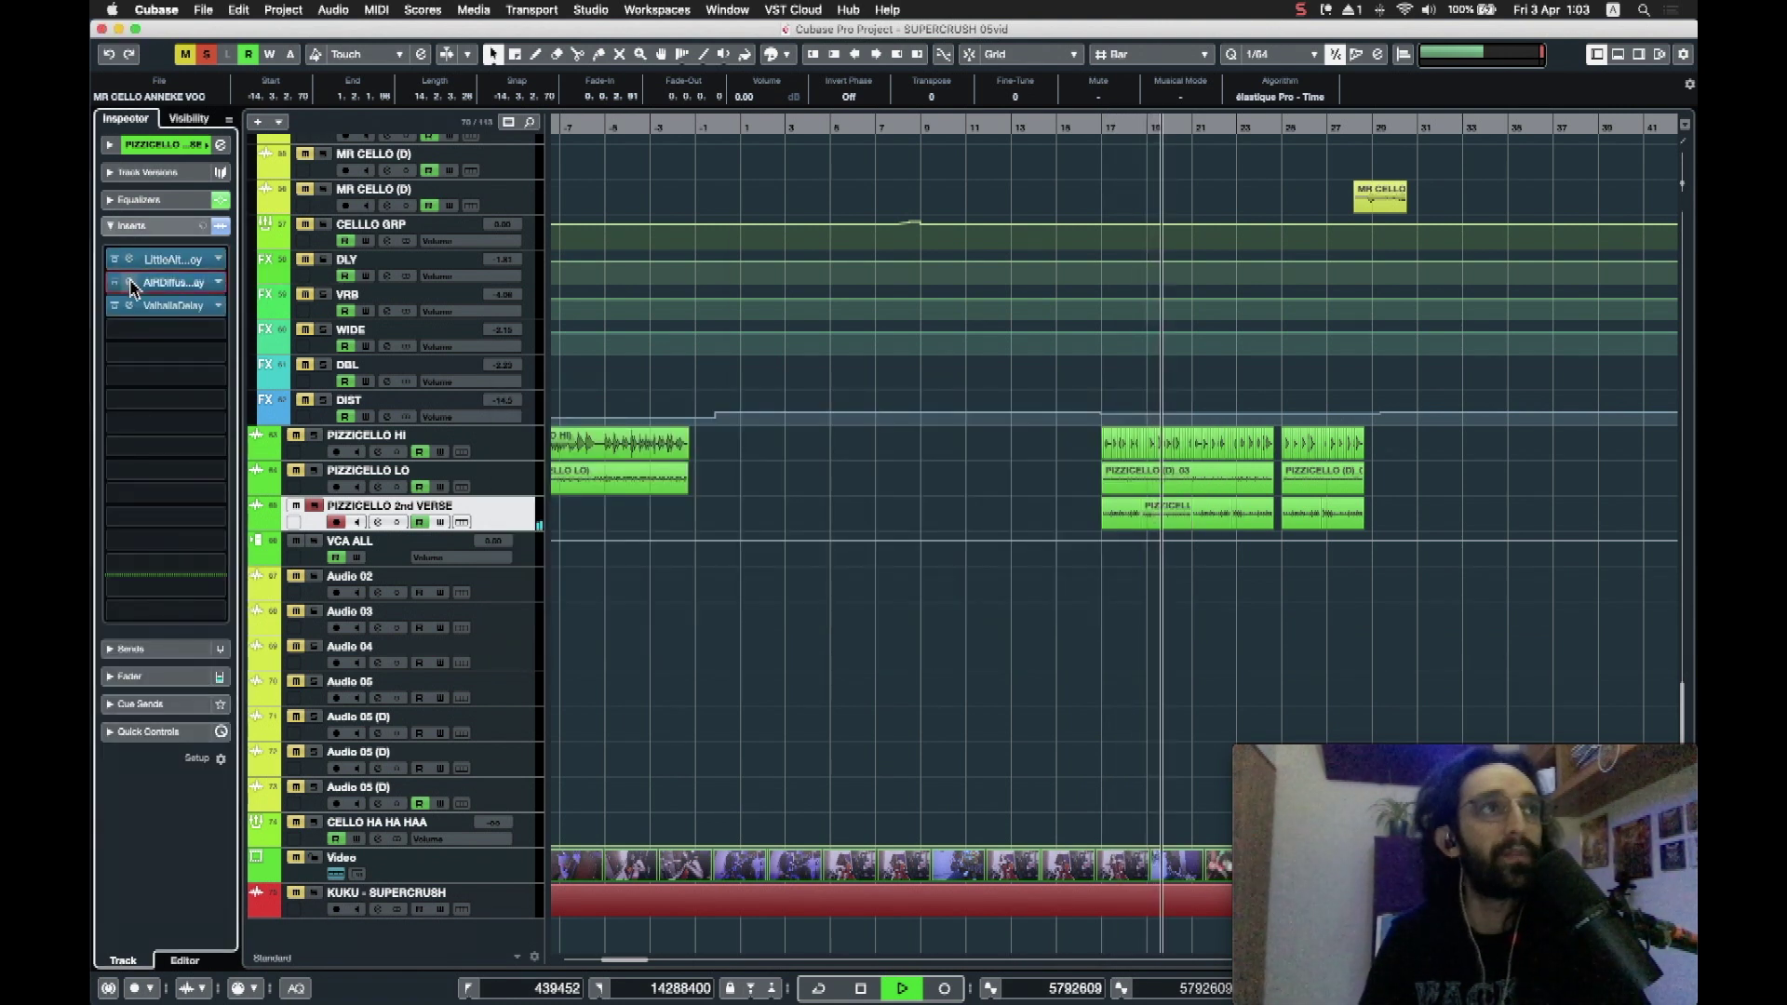
click(130, 282)
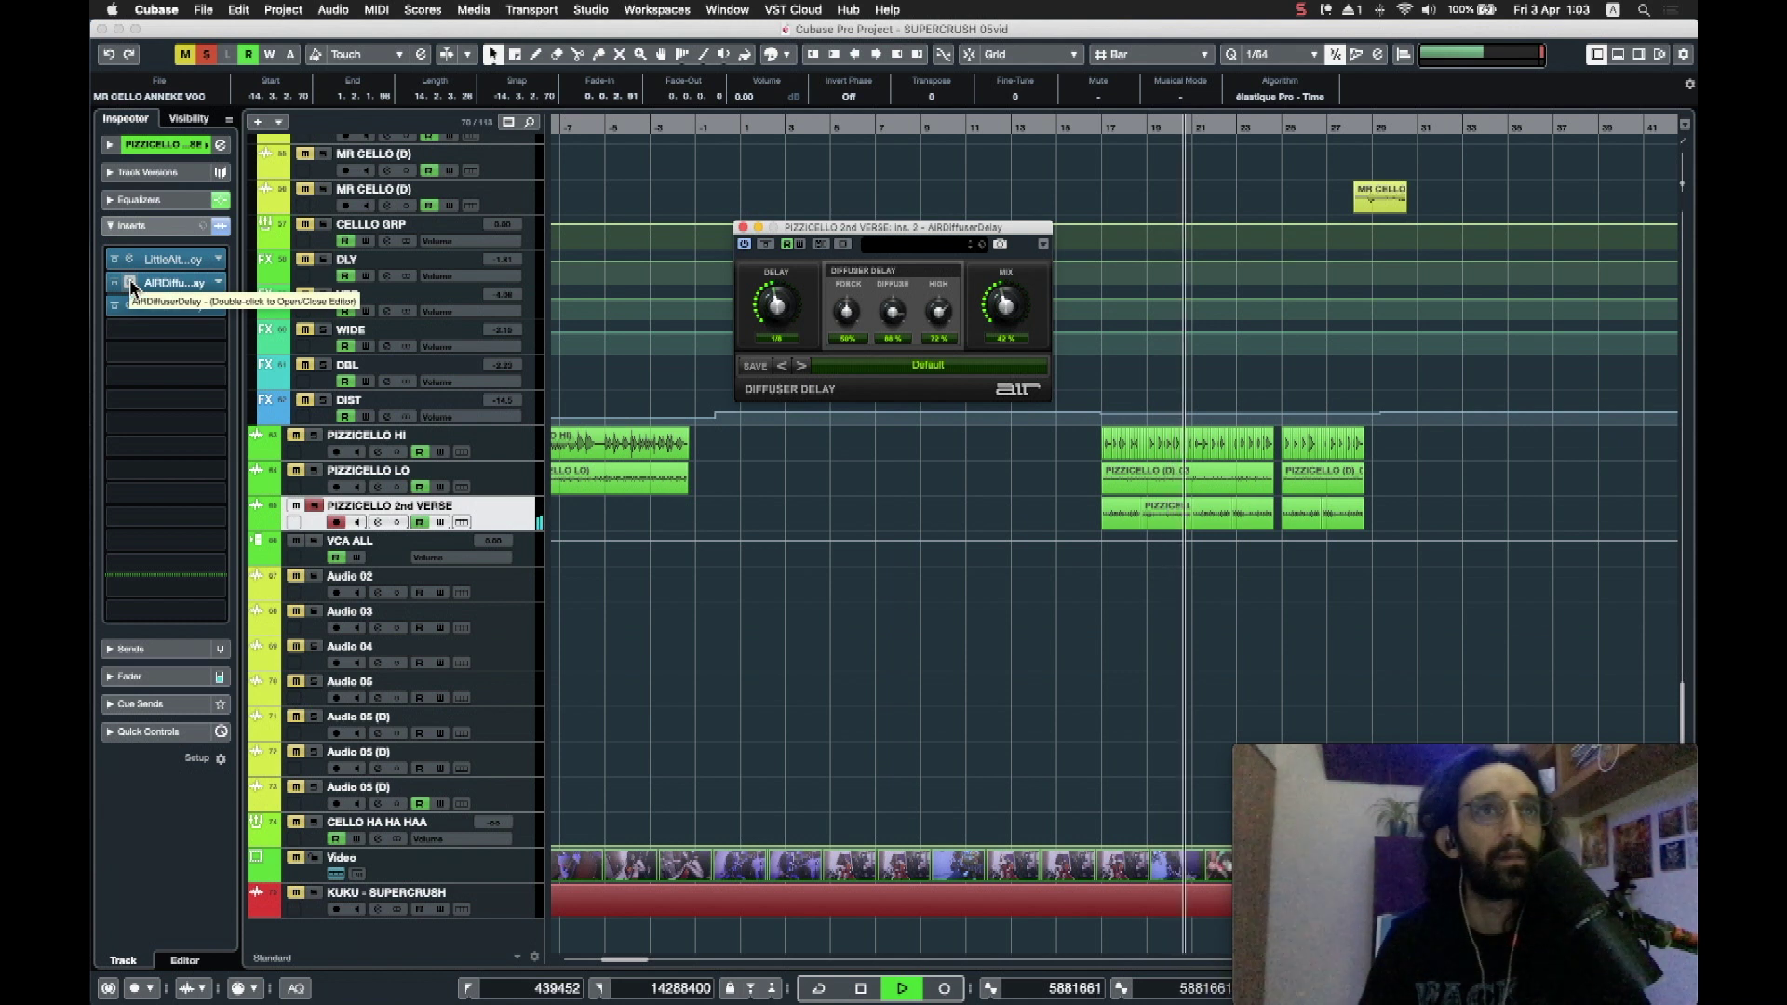
click(131, 282)
click(131, 305)
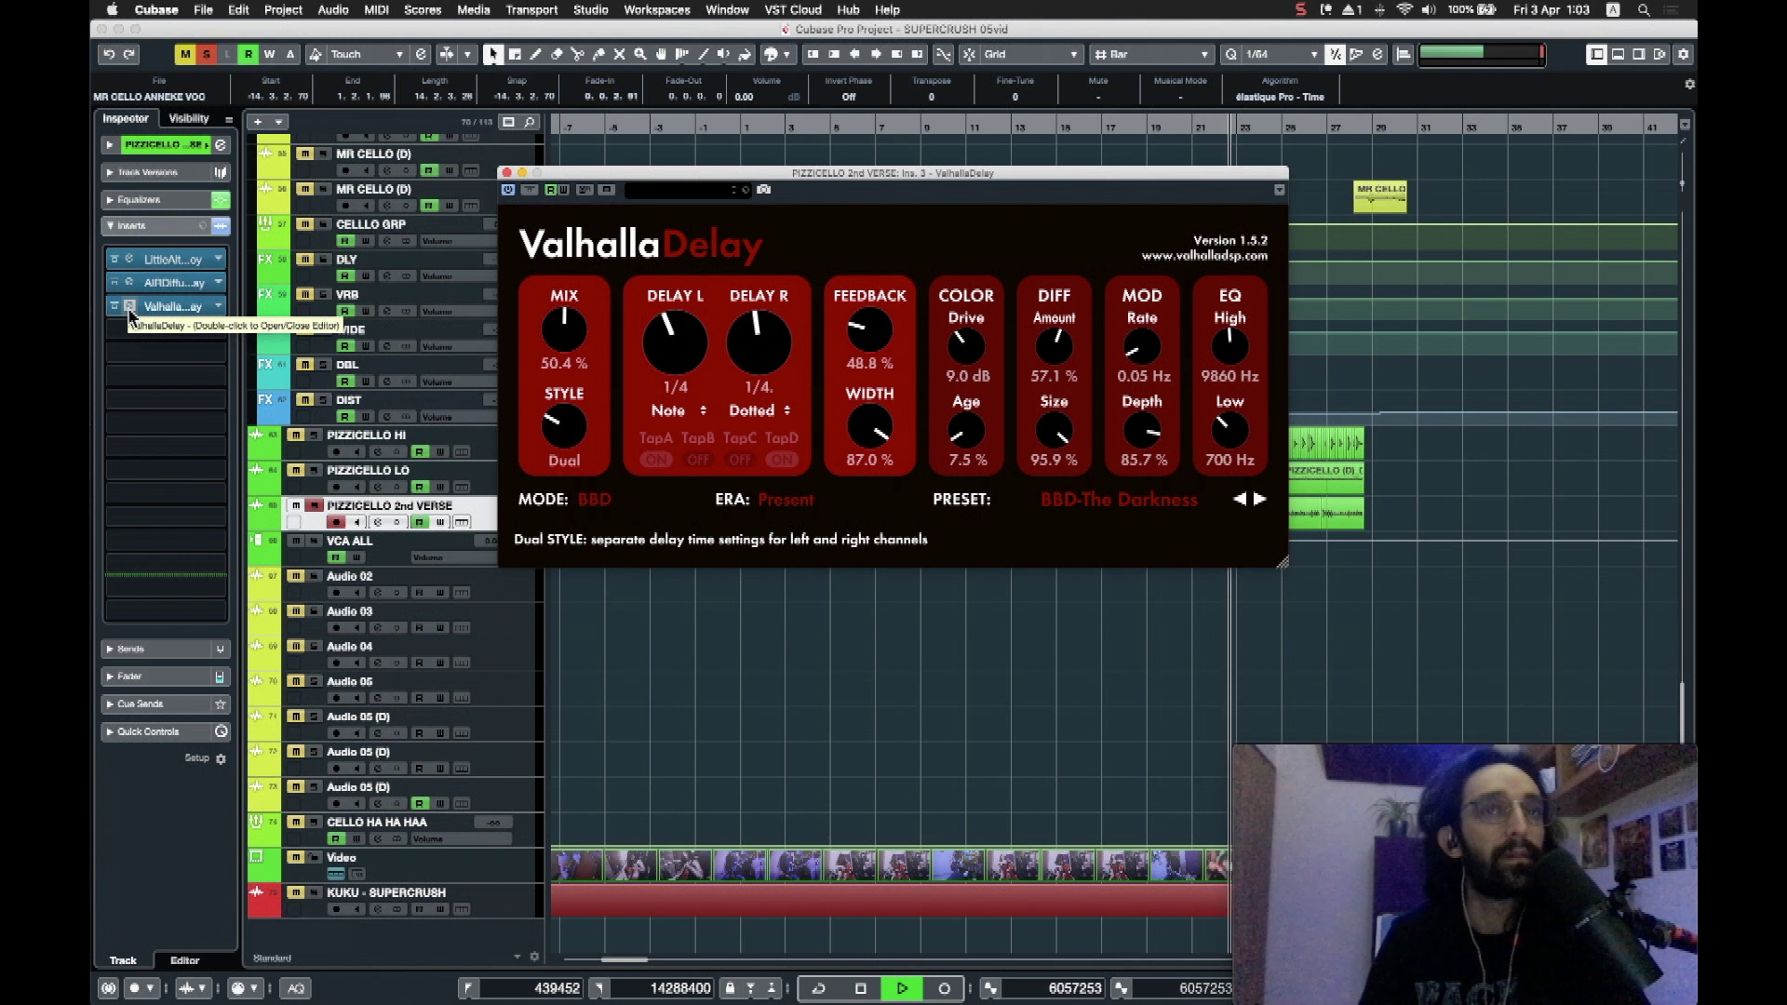
click(130, 305)
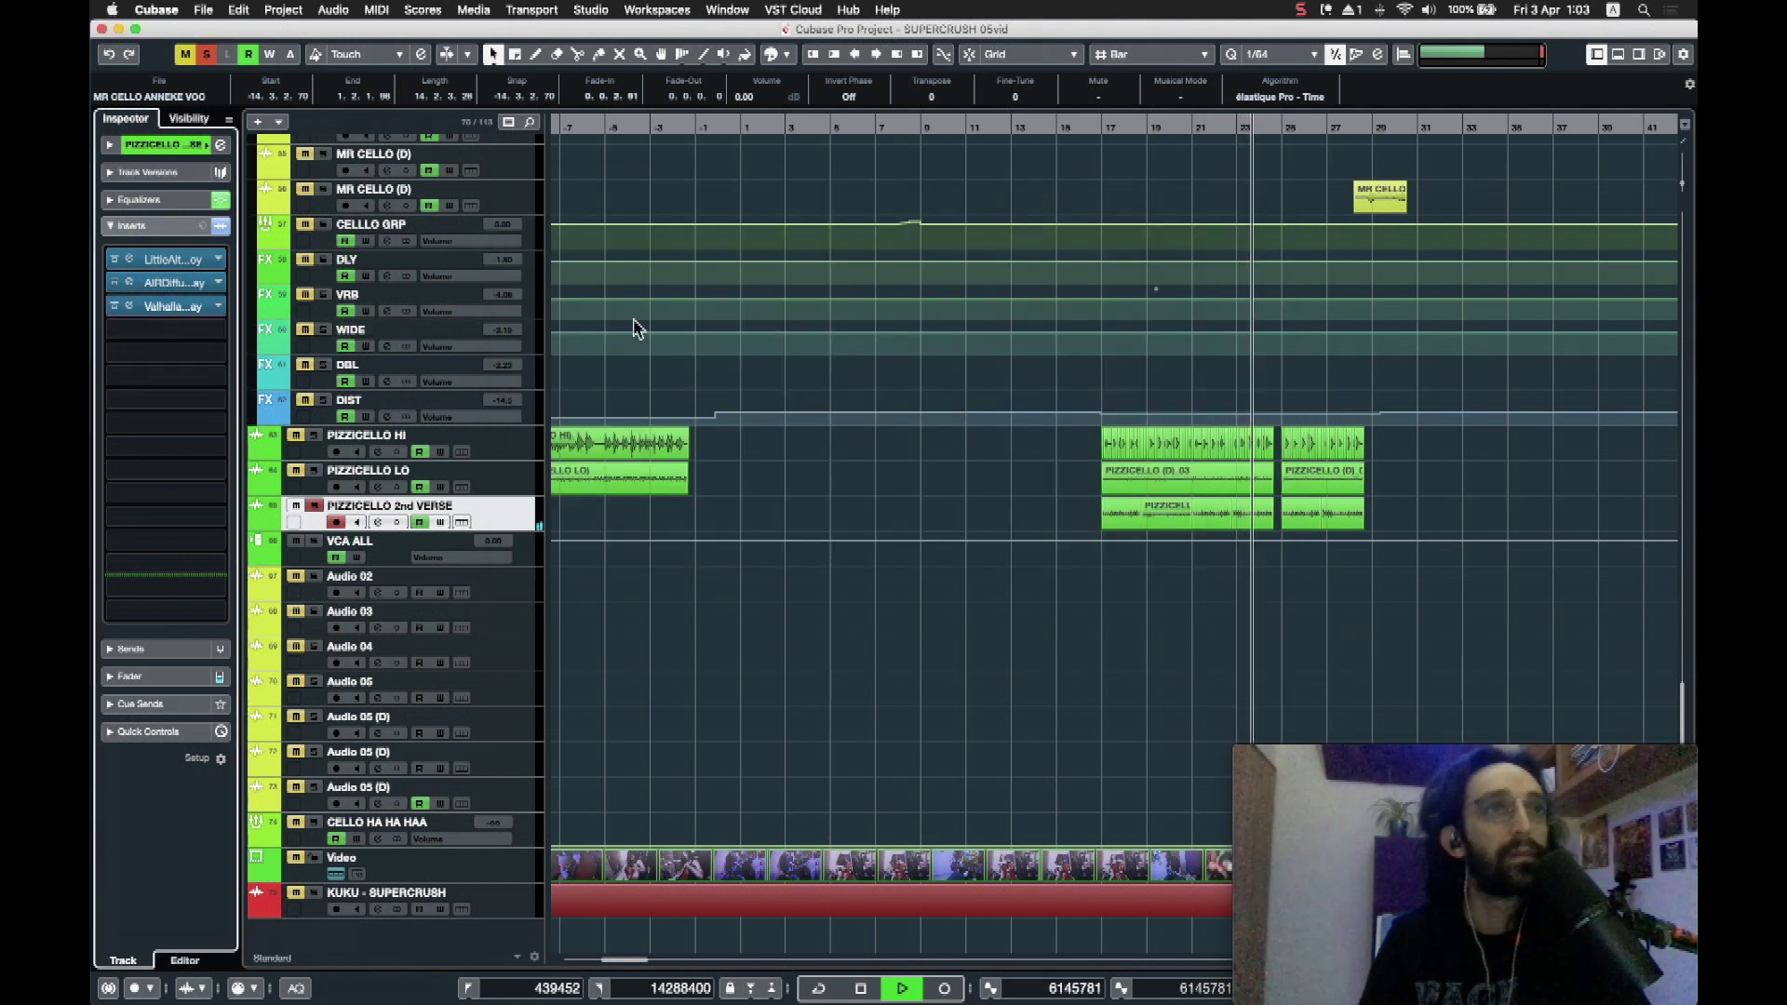
Step: Clear the solo and examine the MR CELLO, VOC, LEAD, RTM and BASS tracks while the full mix plays on
key(g)
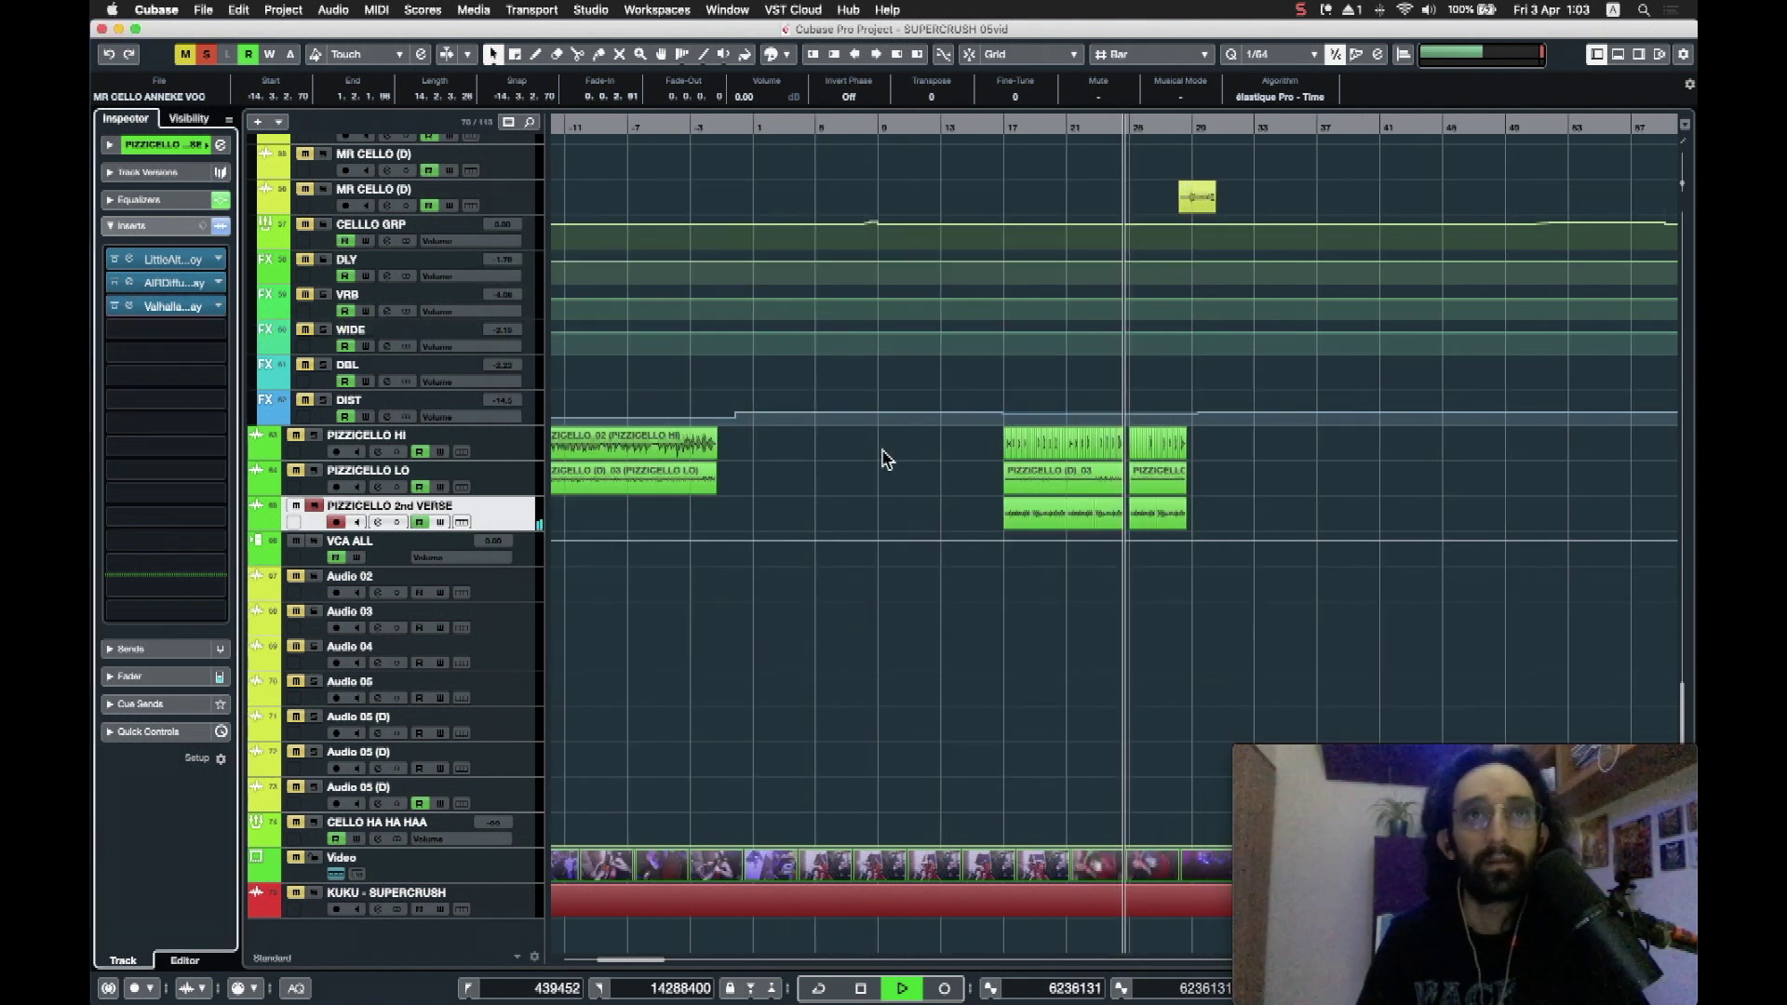
click(198, 53)
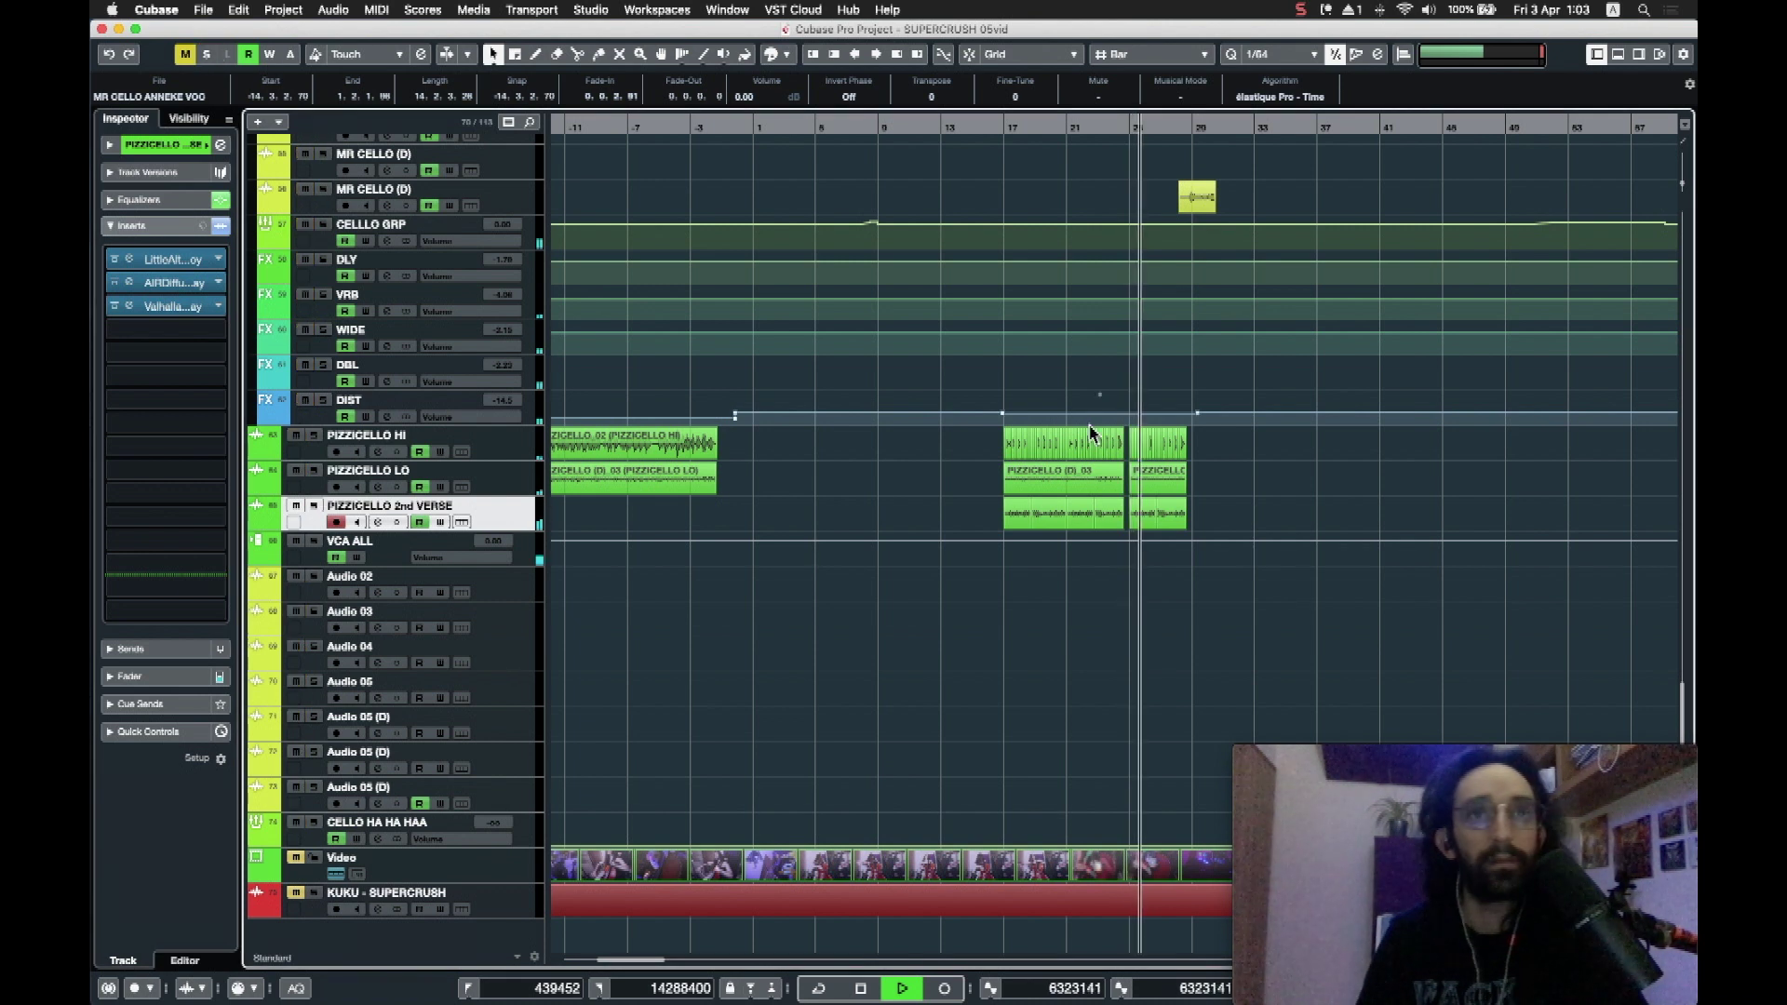
scroll(960, 382, up, 5)
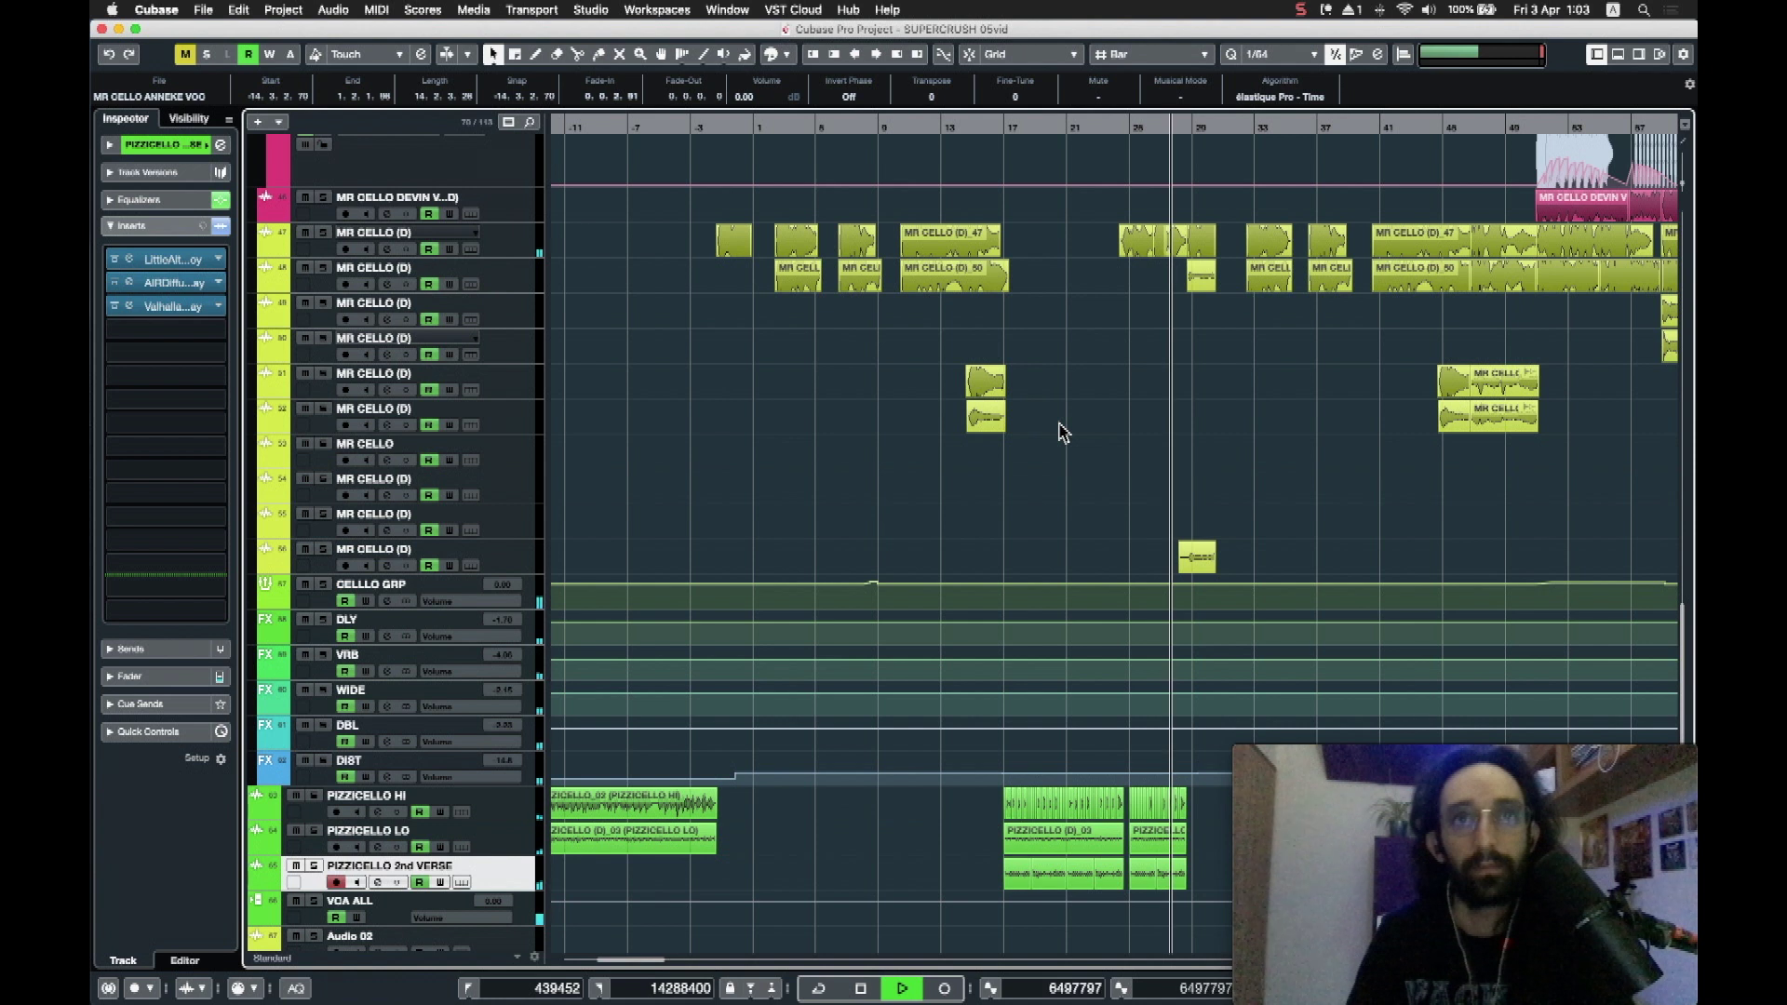
scroll(1063, 431, up, 2)
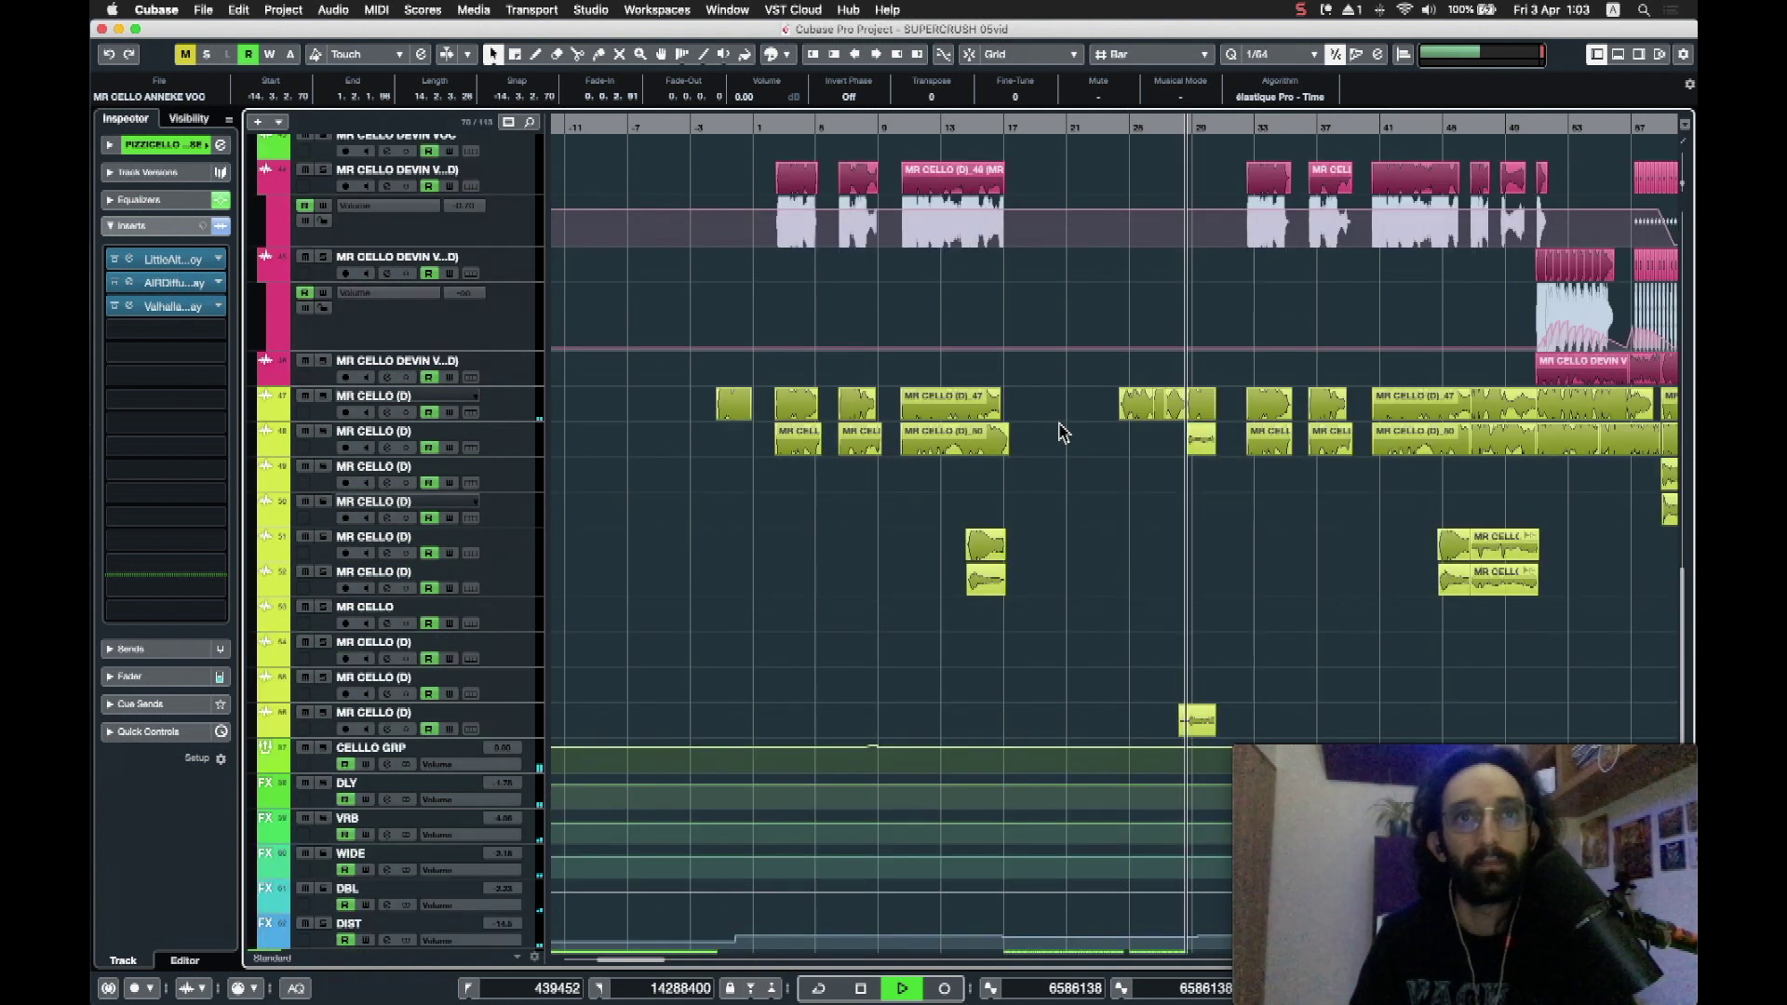
scroll(1095, 325, up, 3)
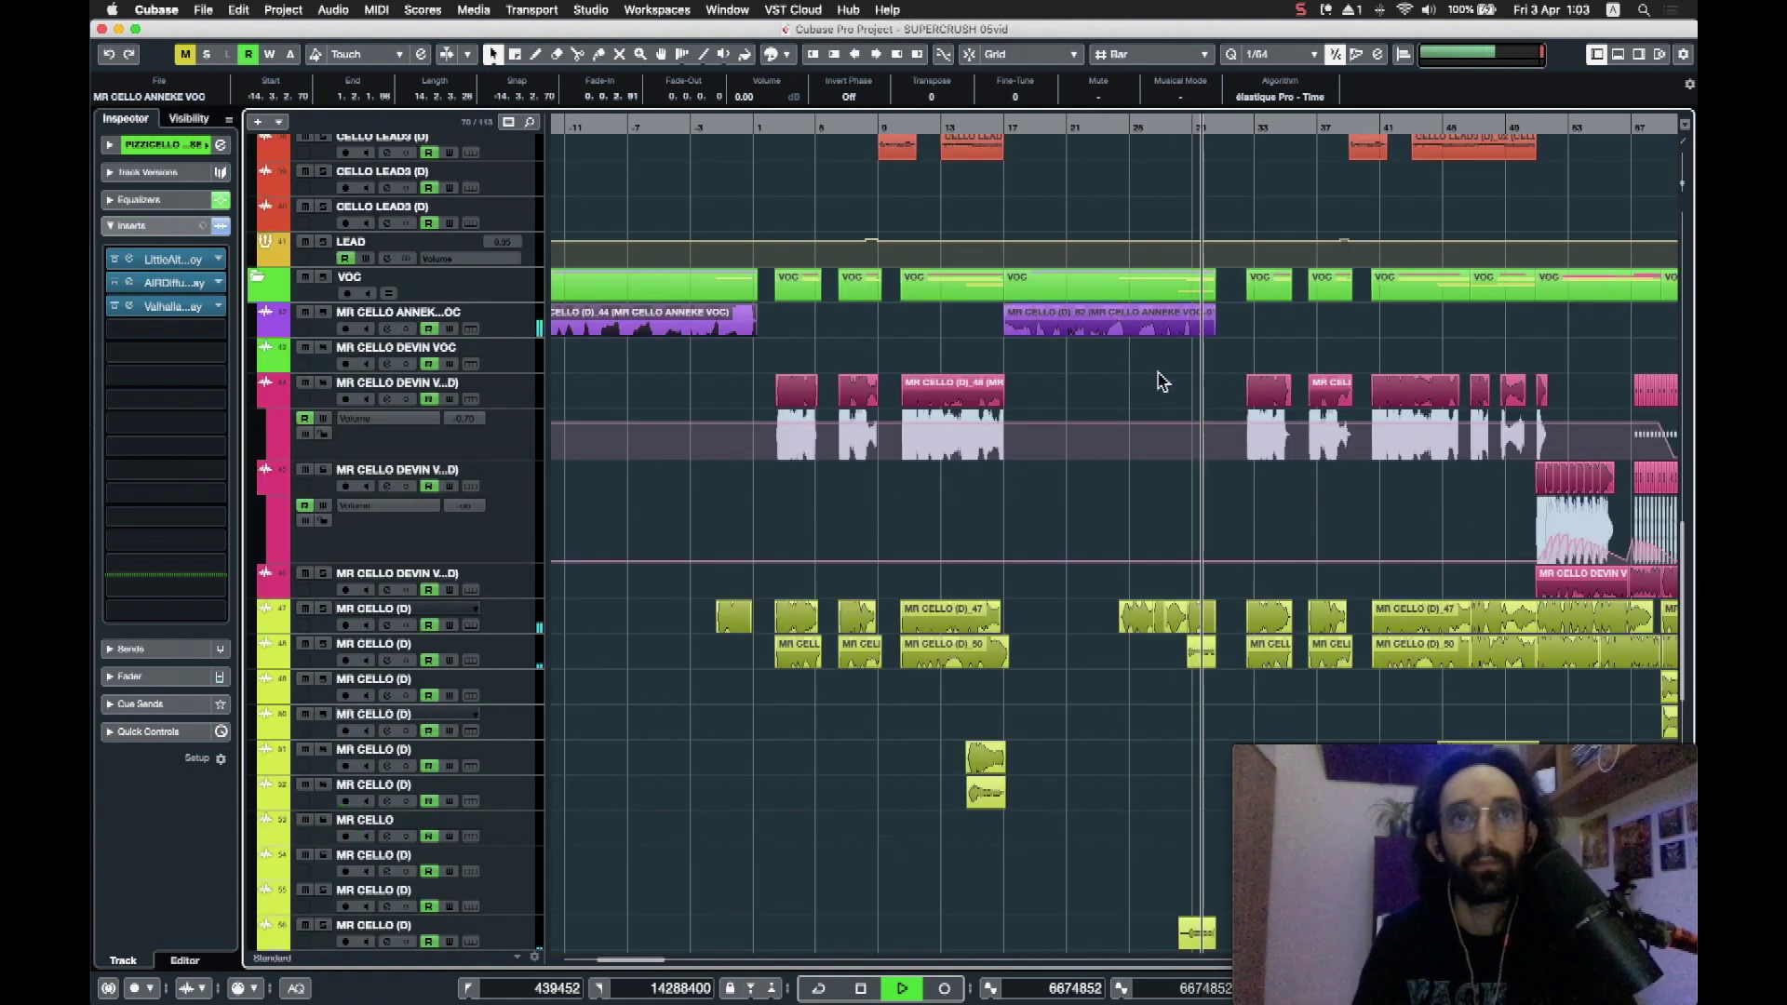
scroll(1162, 382, up, 5)
scroll(1143, 419, down, 4)
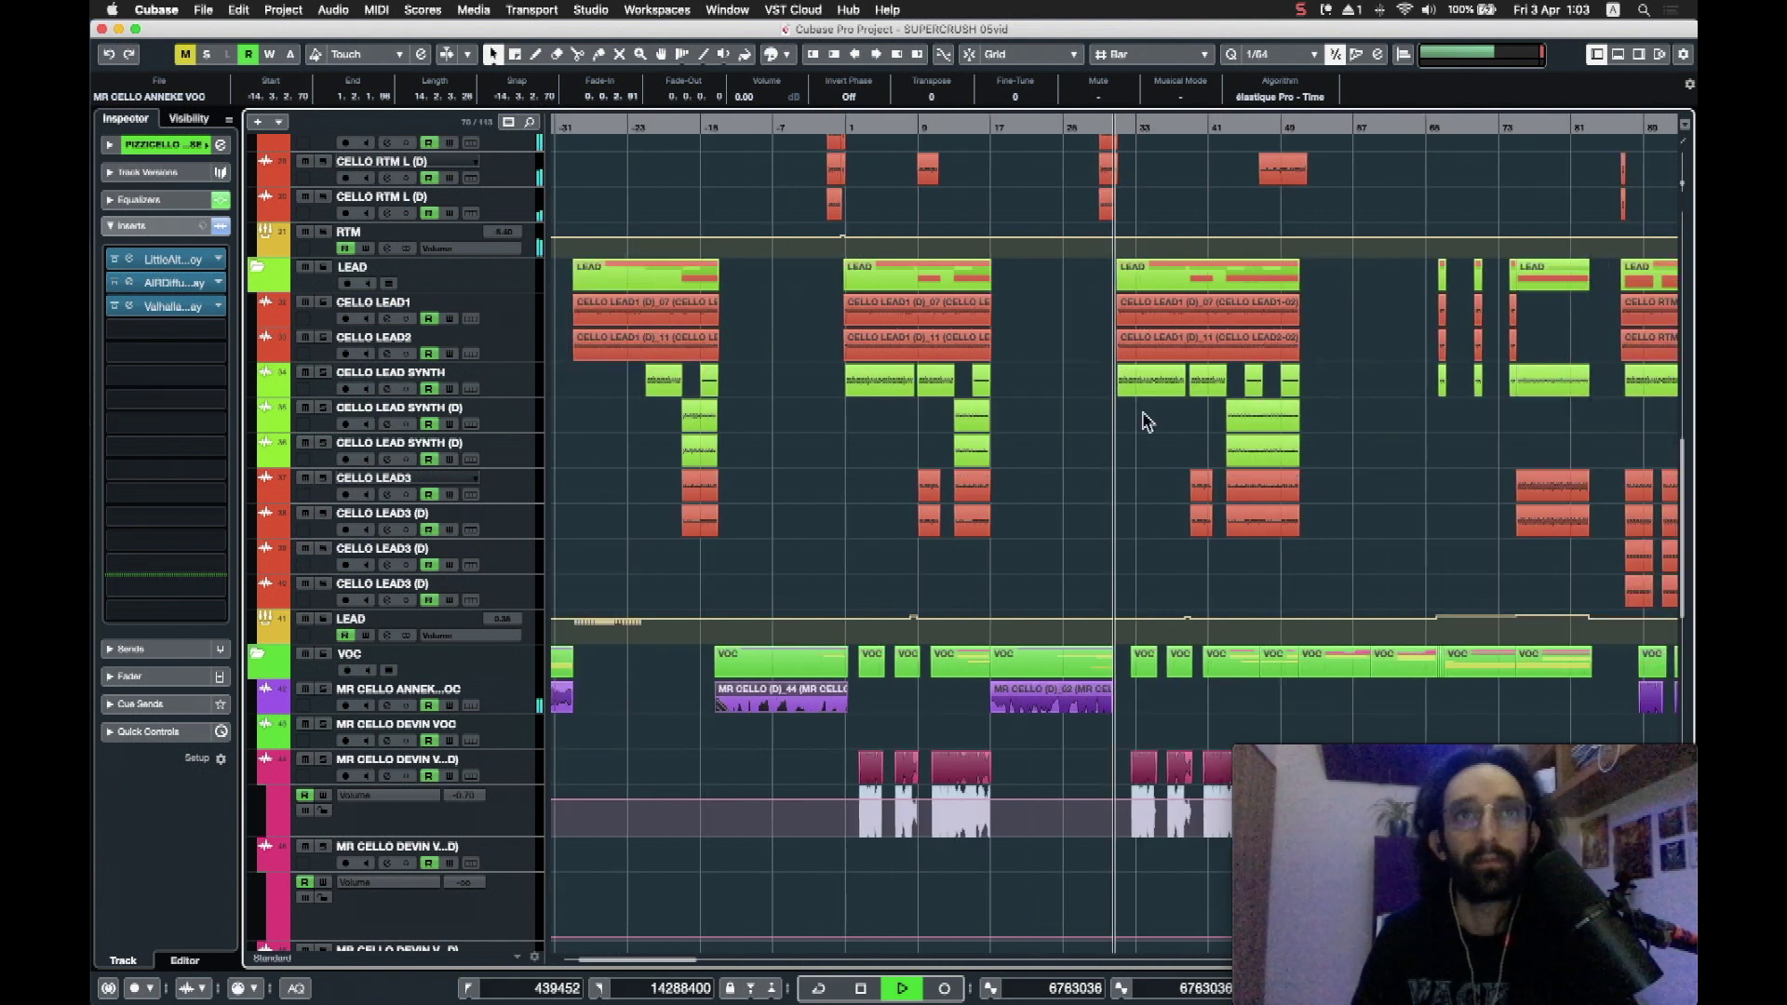
scroll(1052, 428, up, 5)
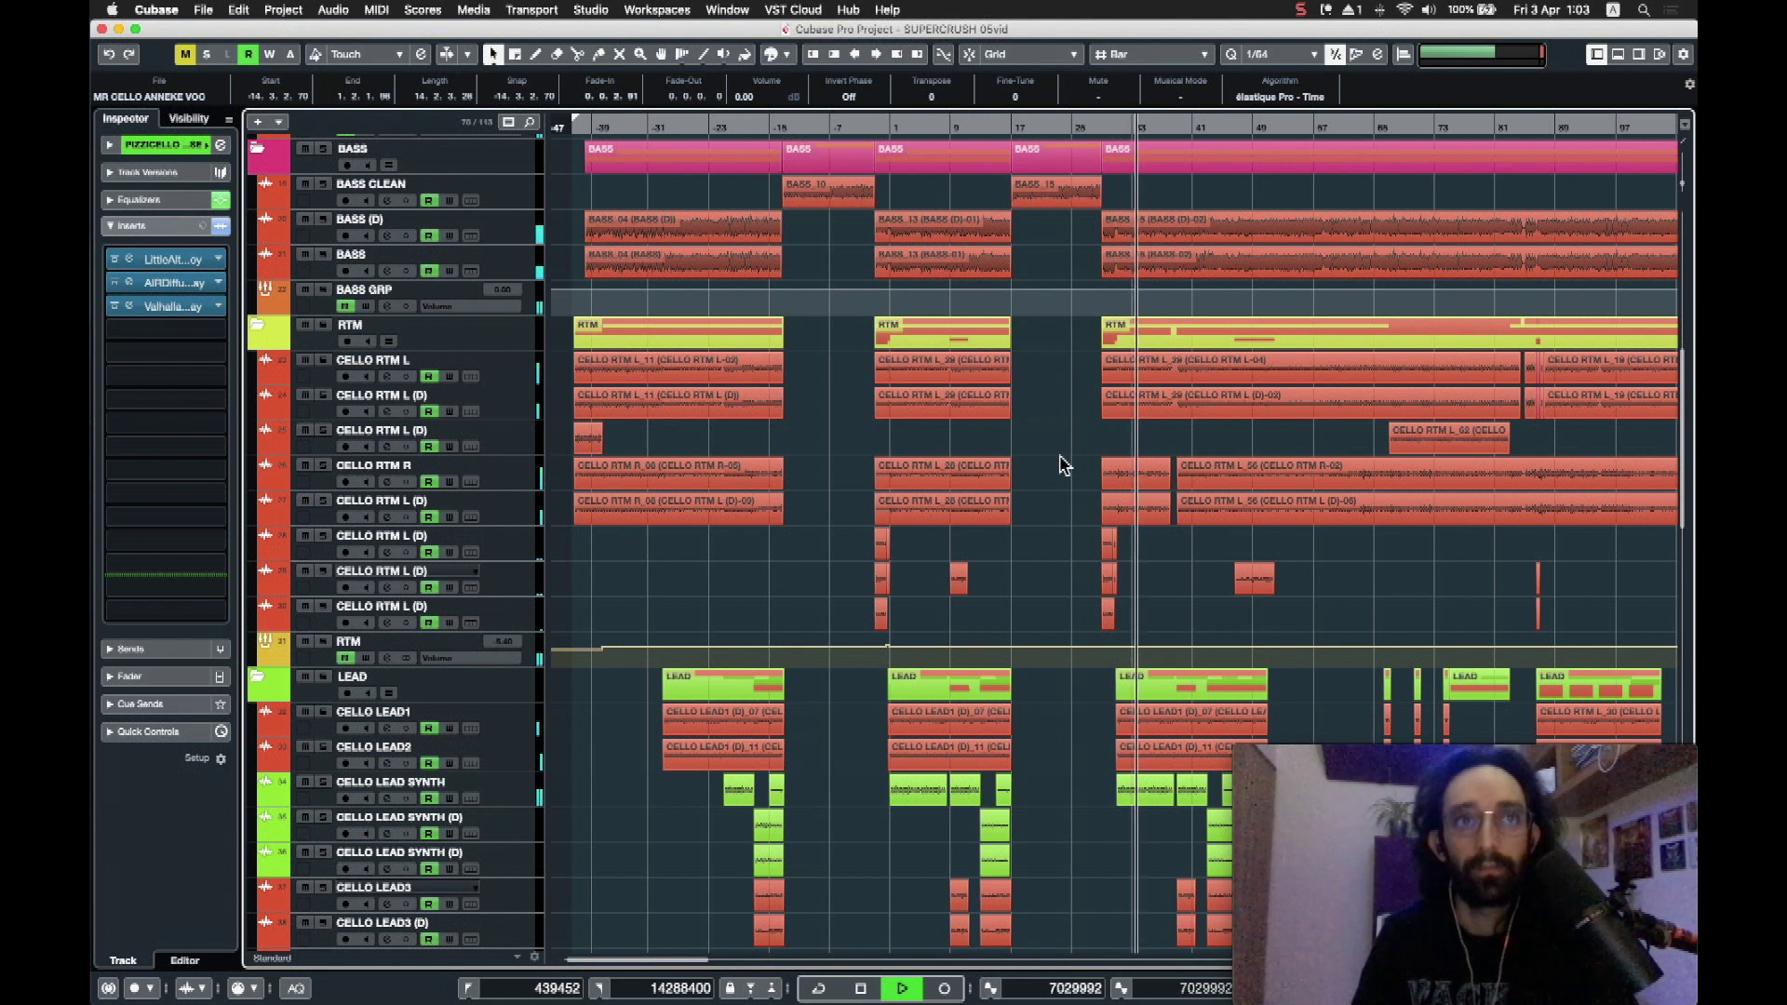
scroll(1066, 465, up, 4)
scroll(973, 462, up, 3)
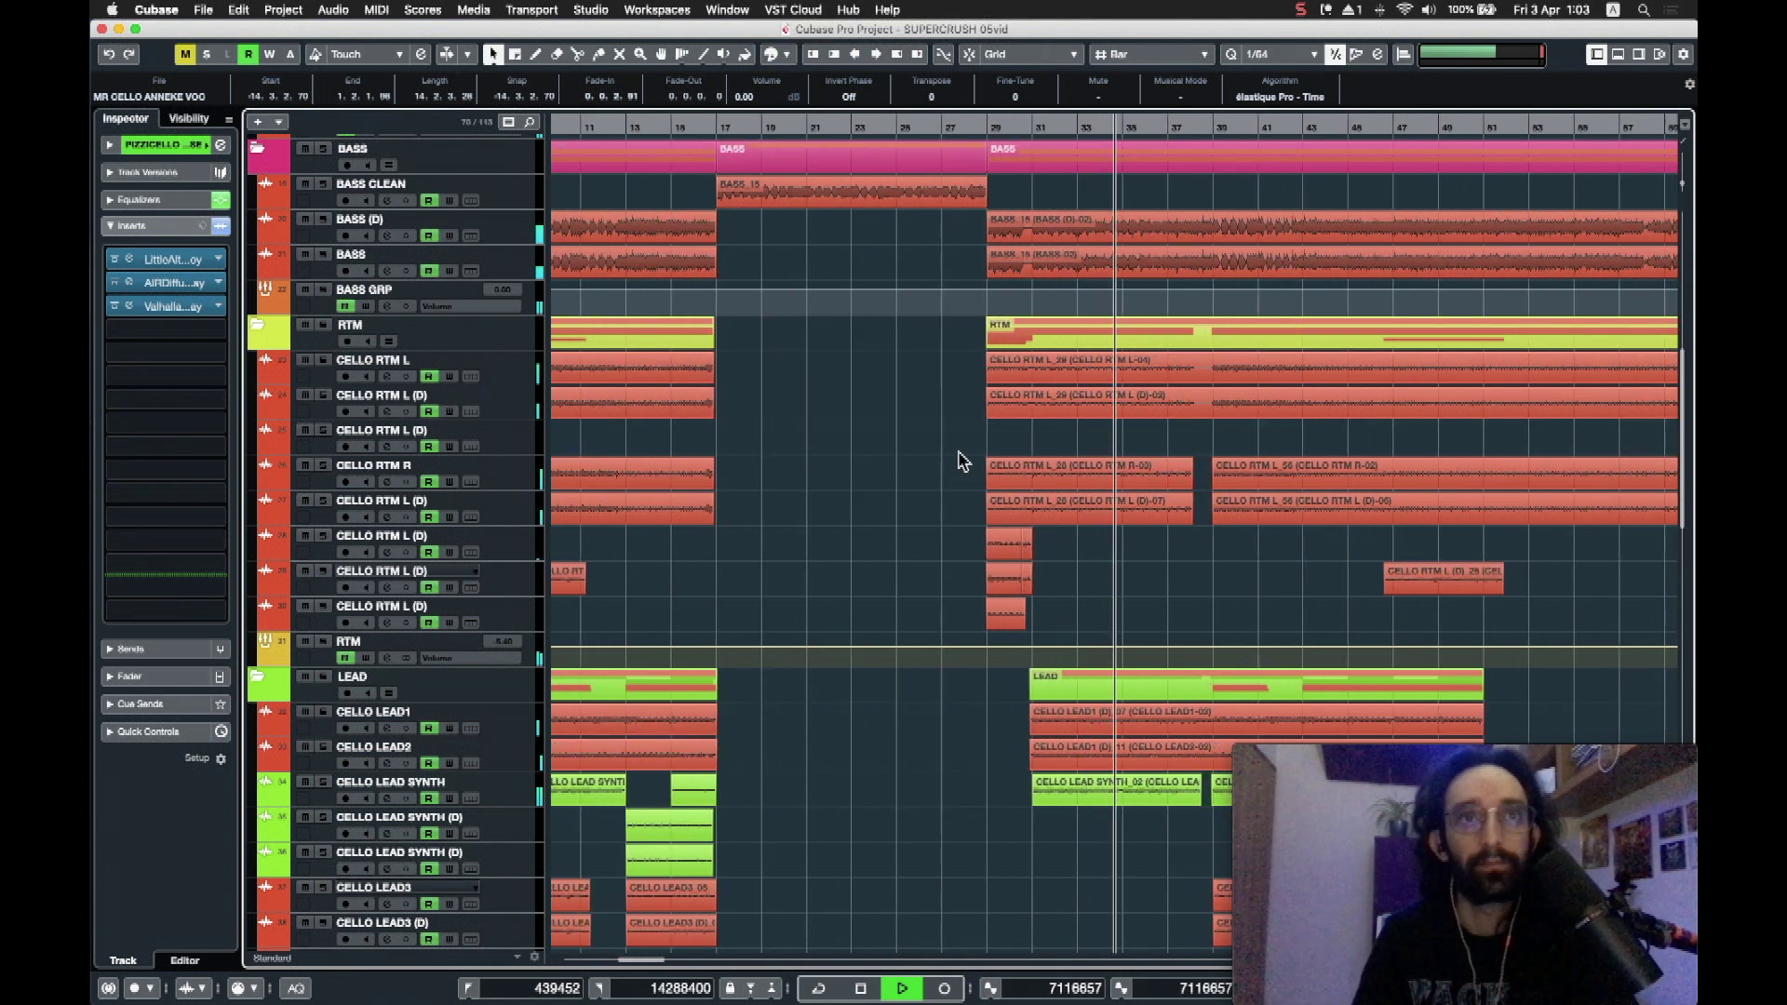
Step: Stop the mix, then solo the three lowest CELLO RTM L (D) tracks and the RTM group and play from bar 29
key(space)
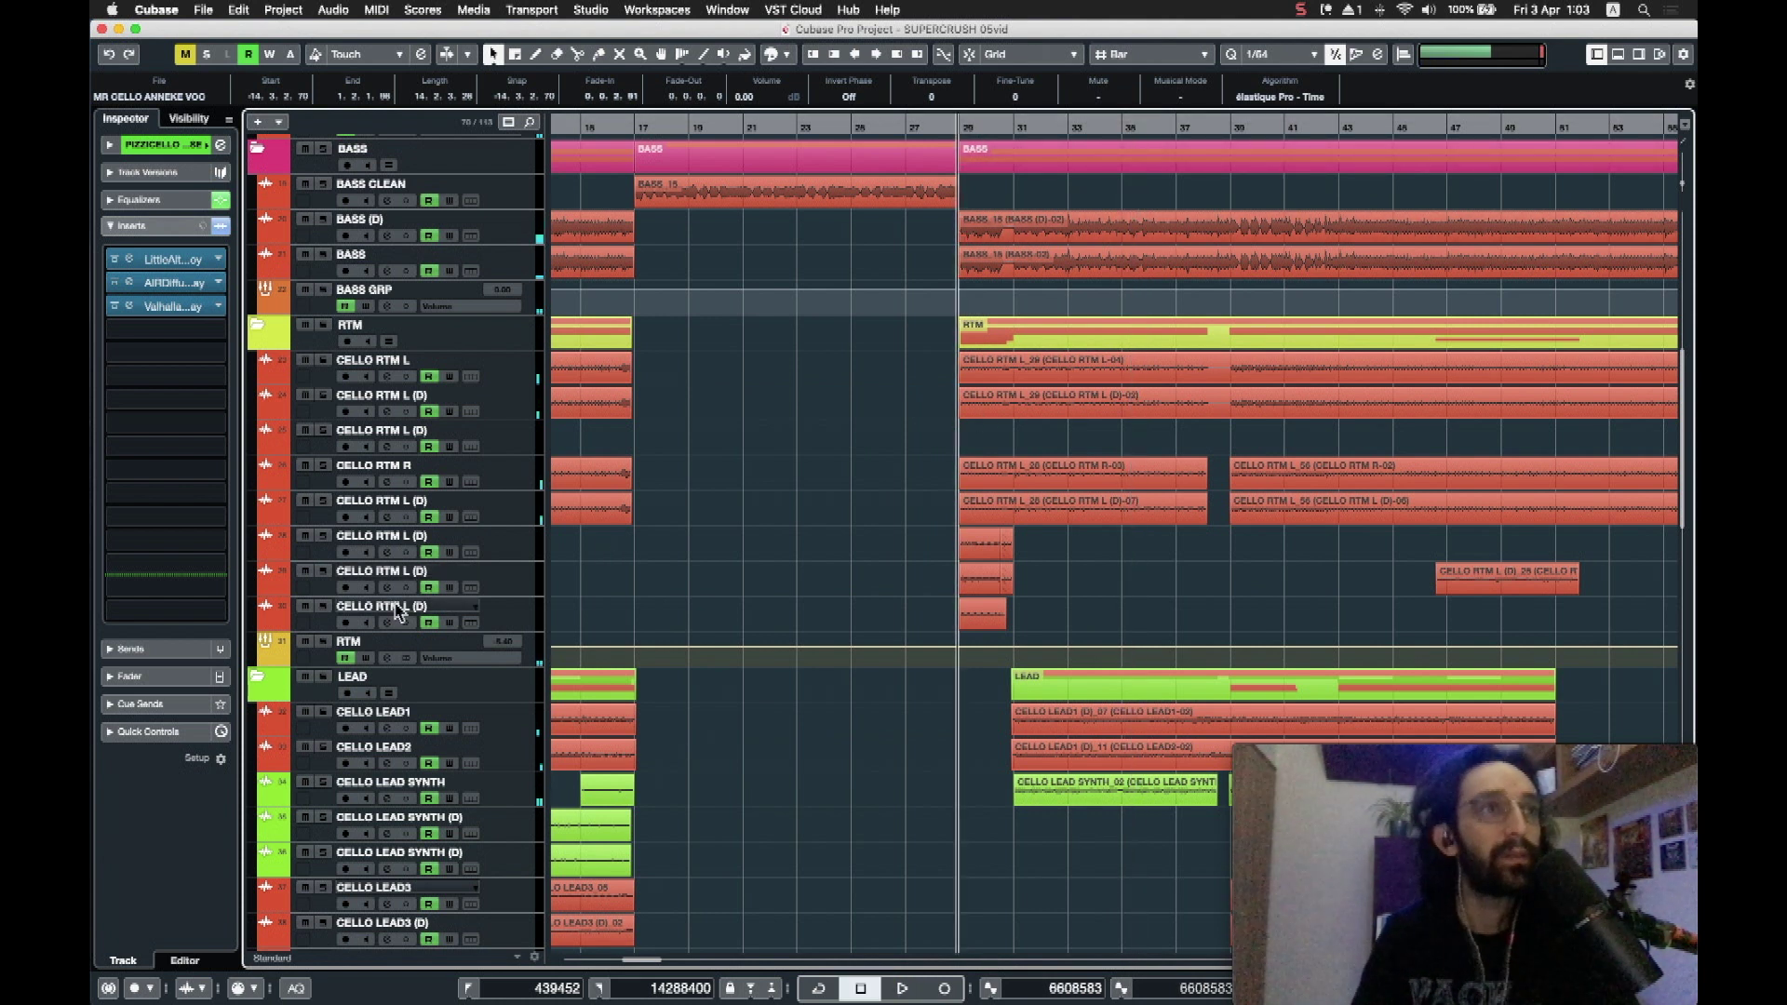
scroll(398, 611, down, 4)
click(323, 374)
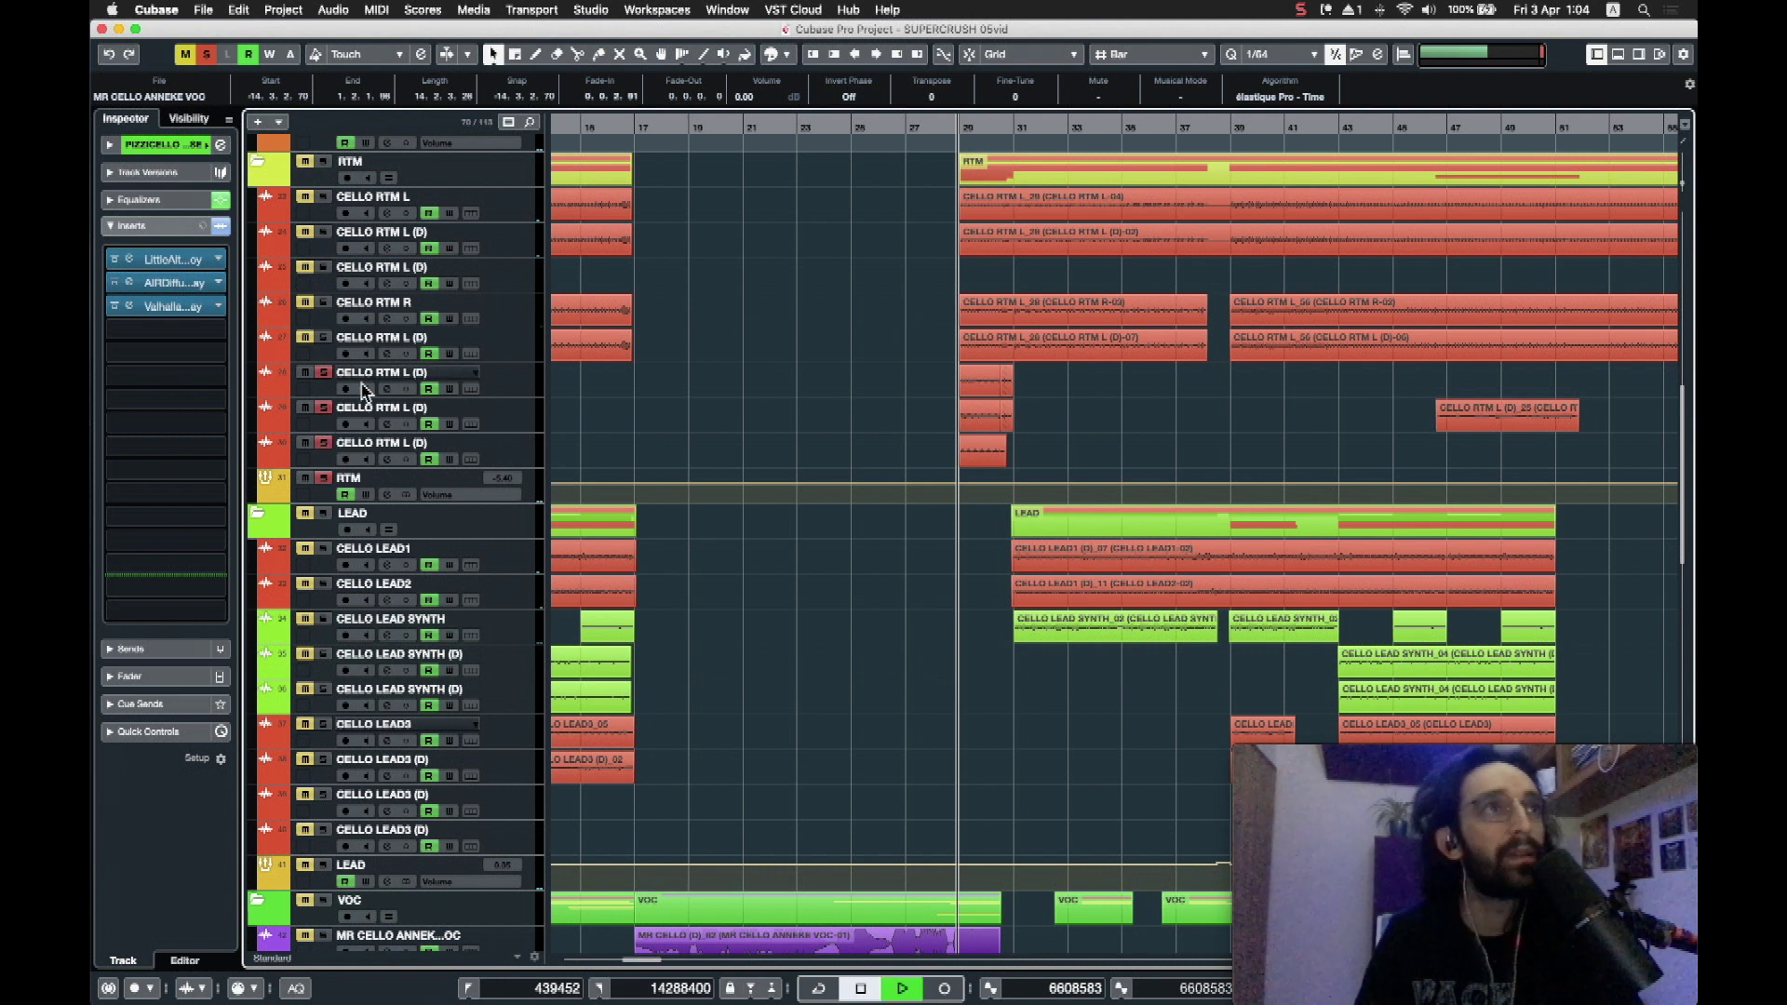
click(322, 480)
click(322, 481)
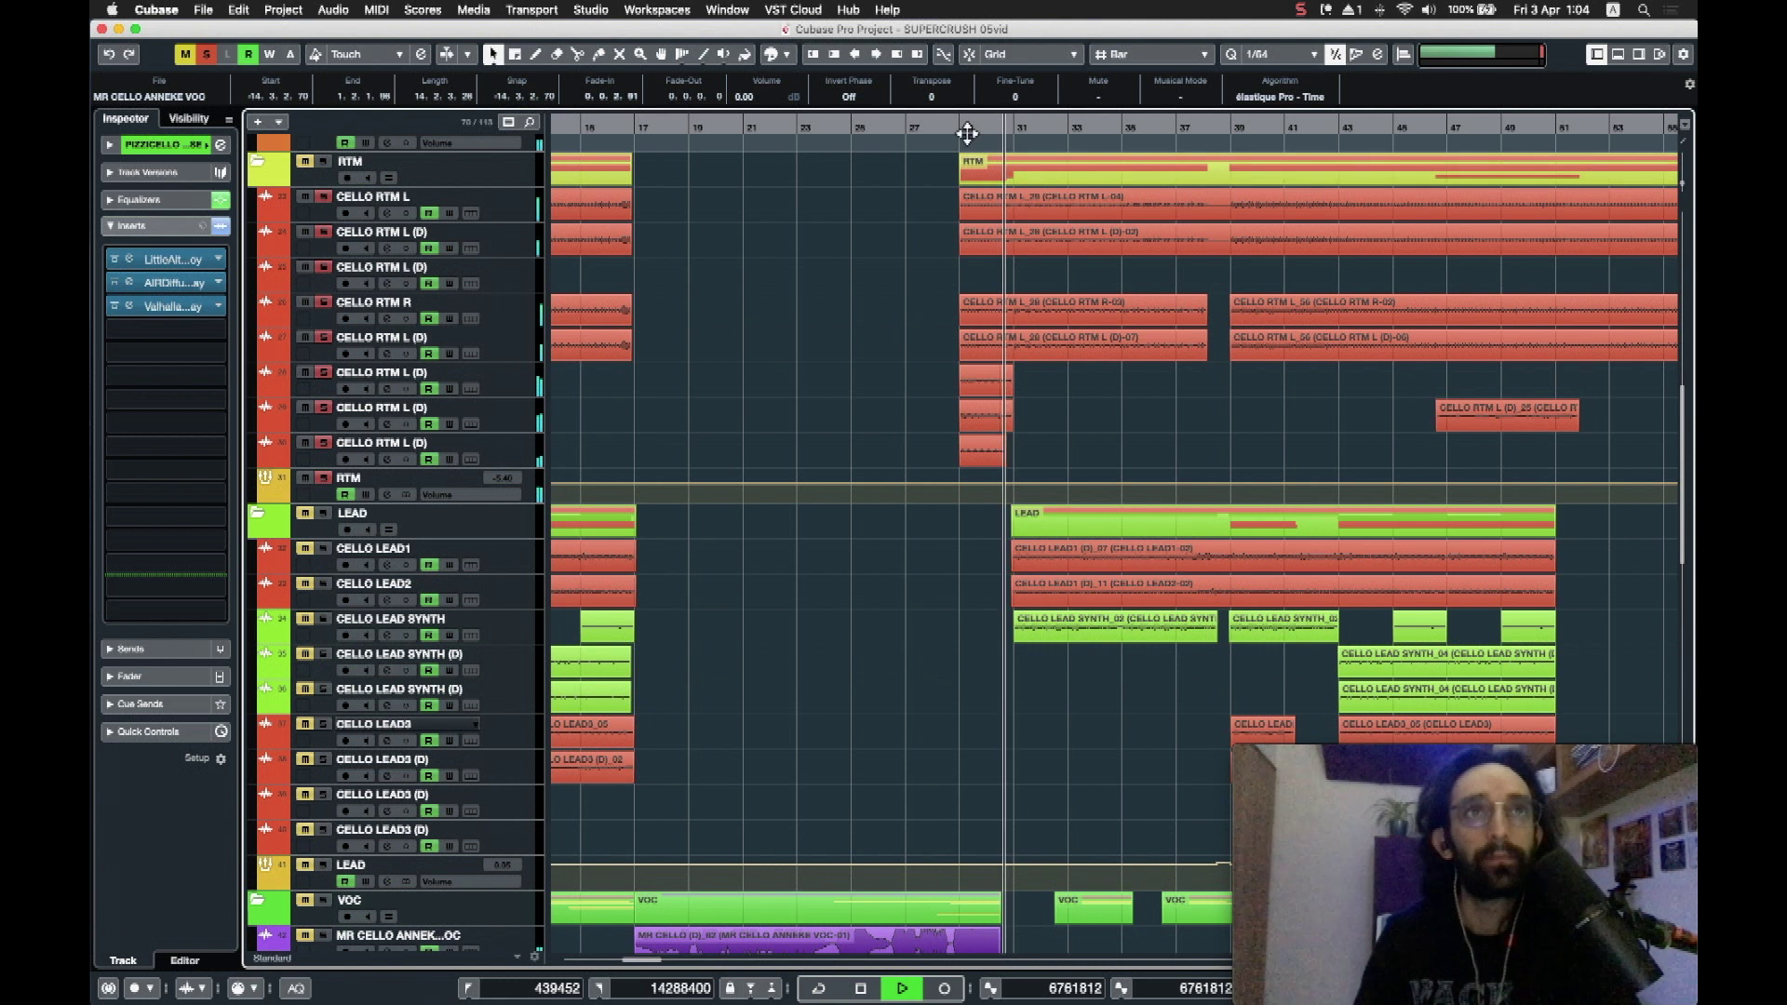
Step: Audition the first two of the three lowest CELLO RTM L (D) tracks soloed with the RTM group from about bar 30.5
key(space)
click(1004, 133)
click(1001, 133)
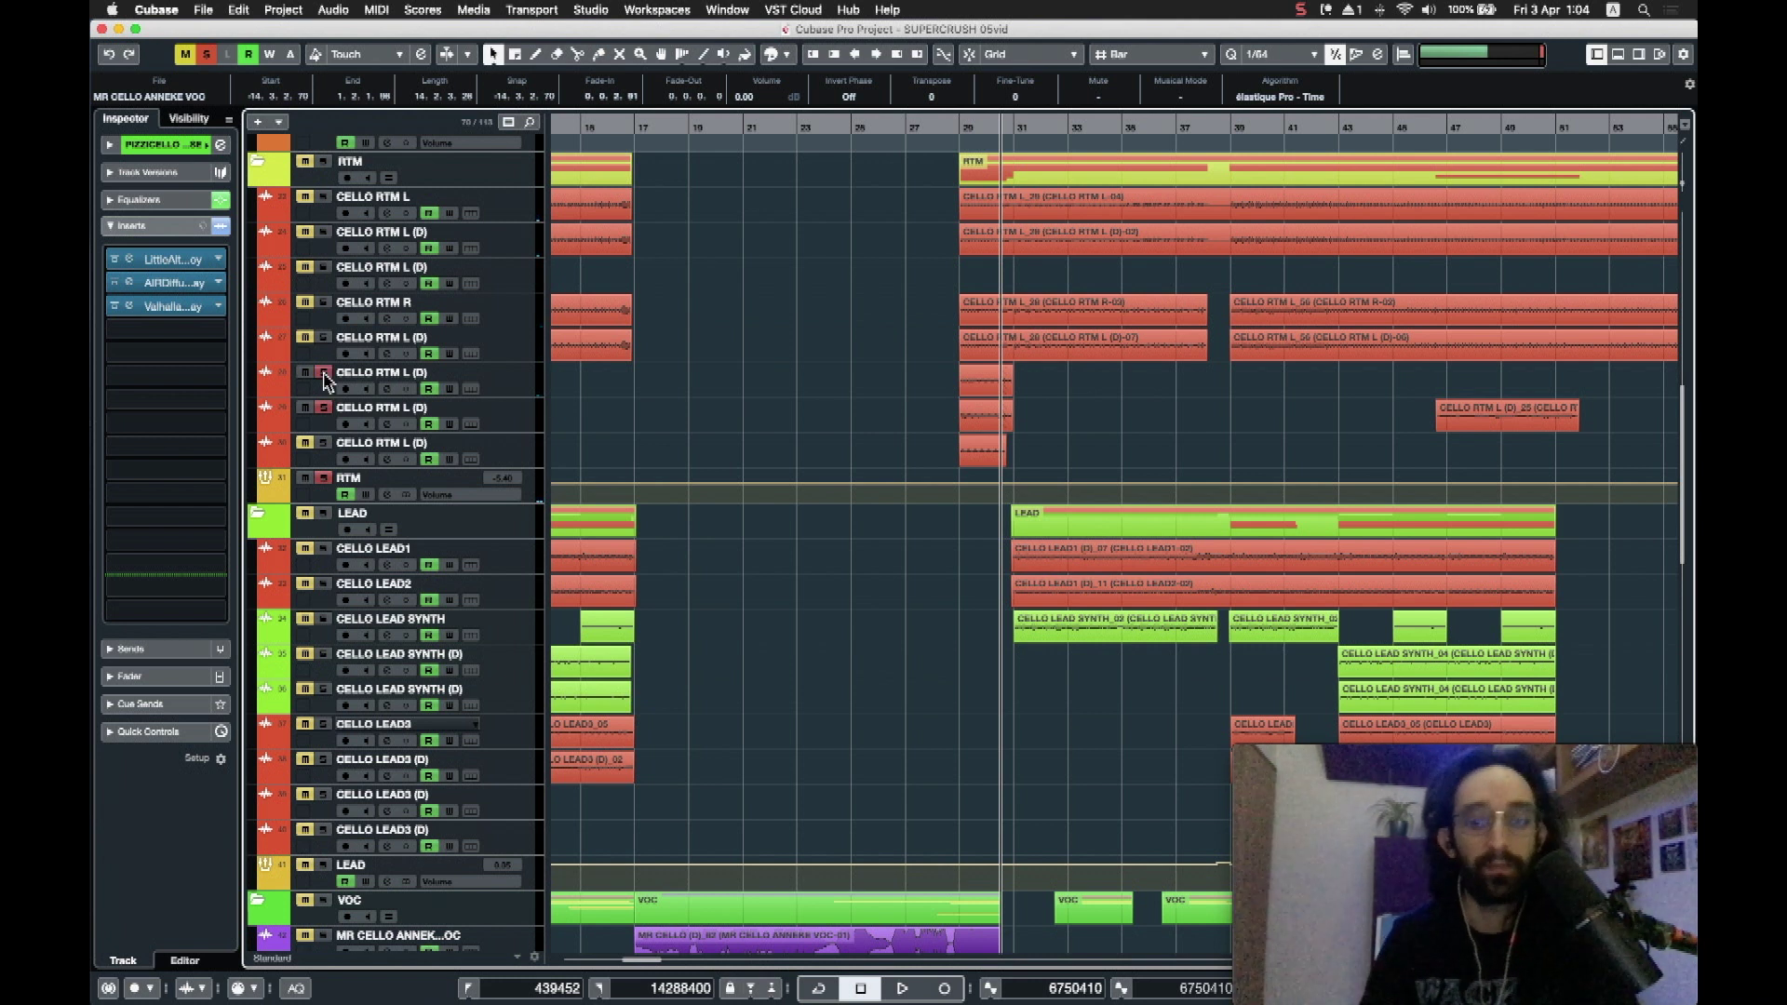
key(space)
key(space)
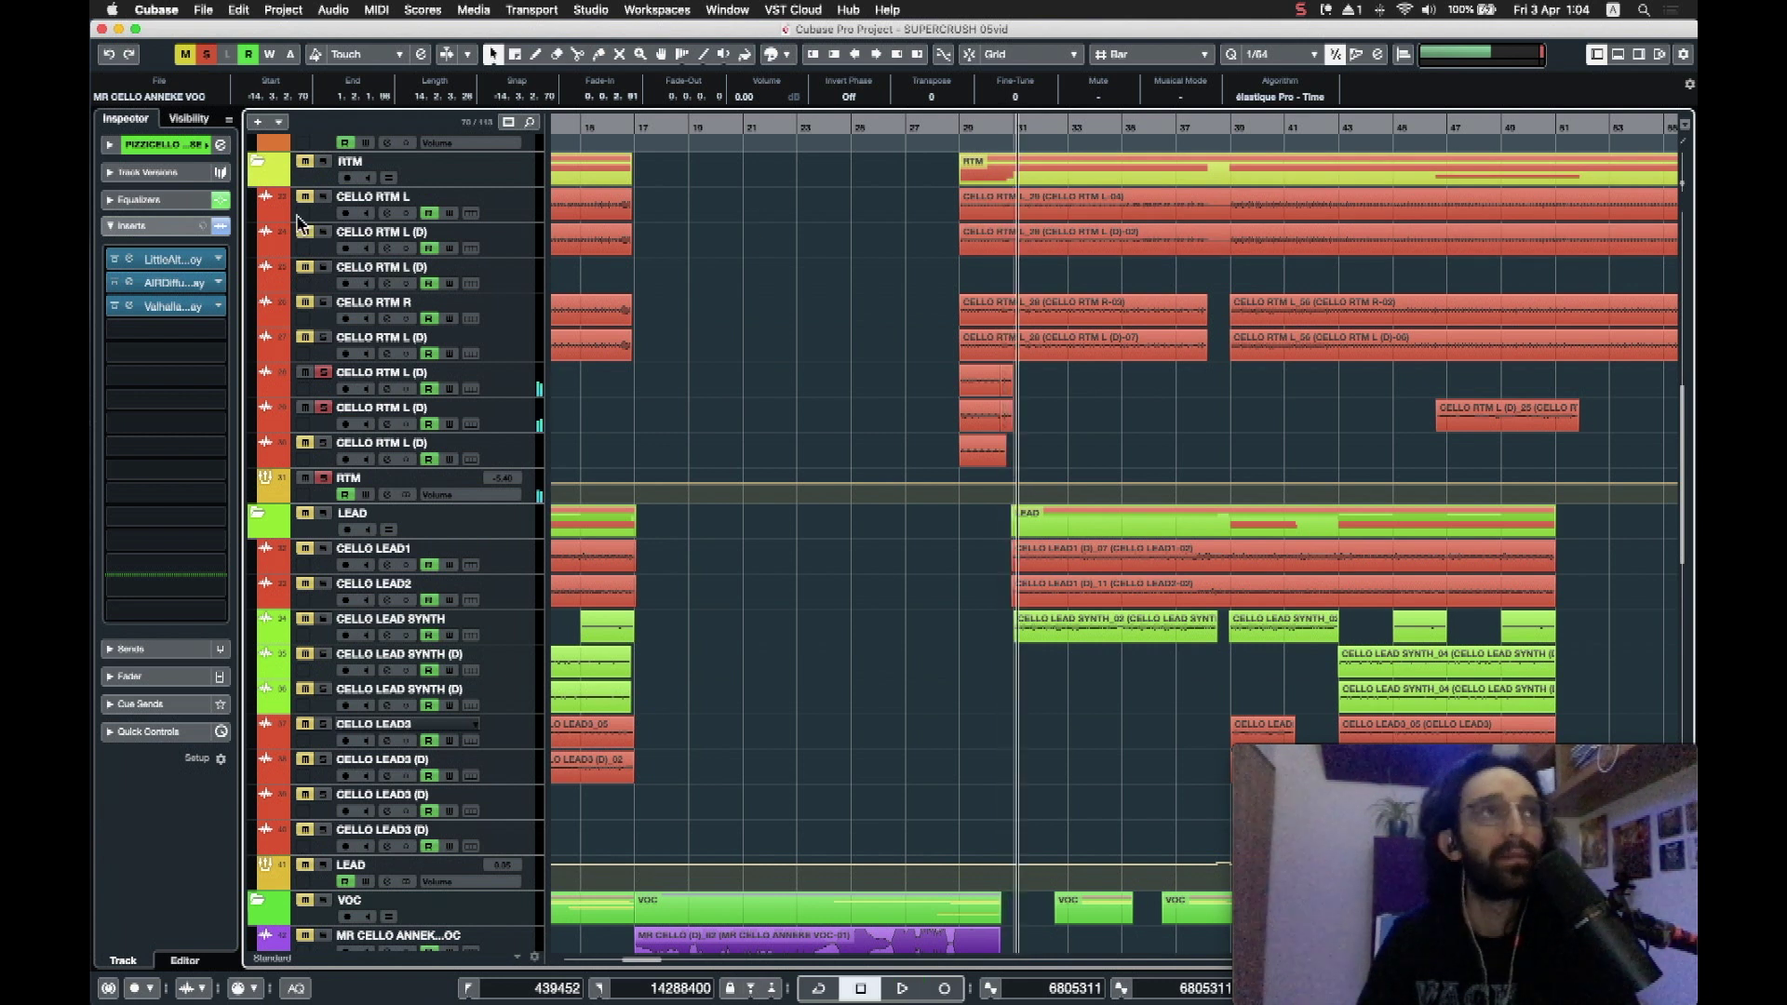
Step: Clear all solos and play the full mix from about bar 30 while examining the LEAD, VOC and MR CELLO clips
click(207, 54)
drag(1015, 128, 984, 128)
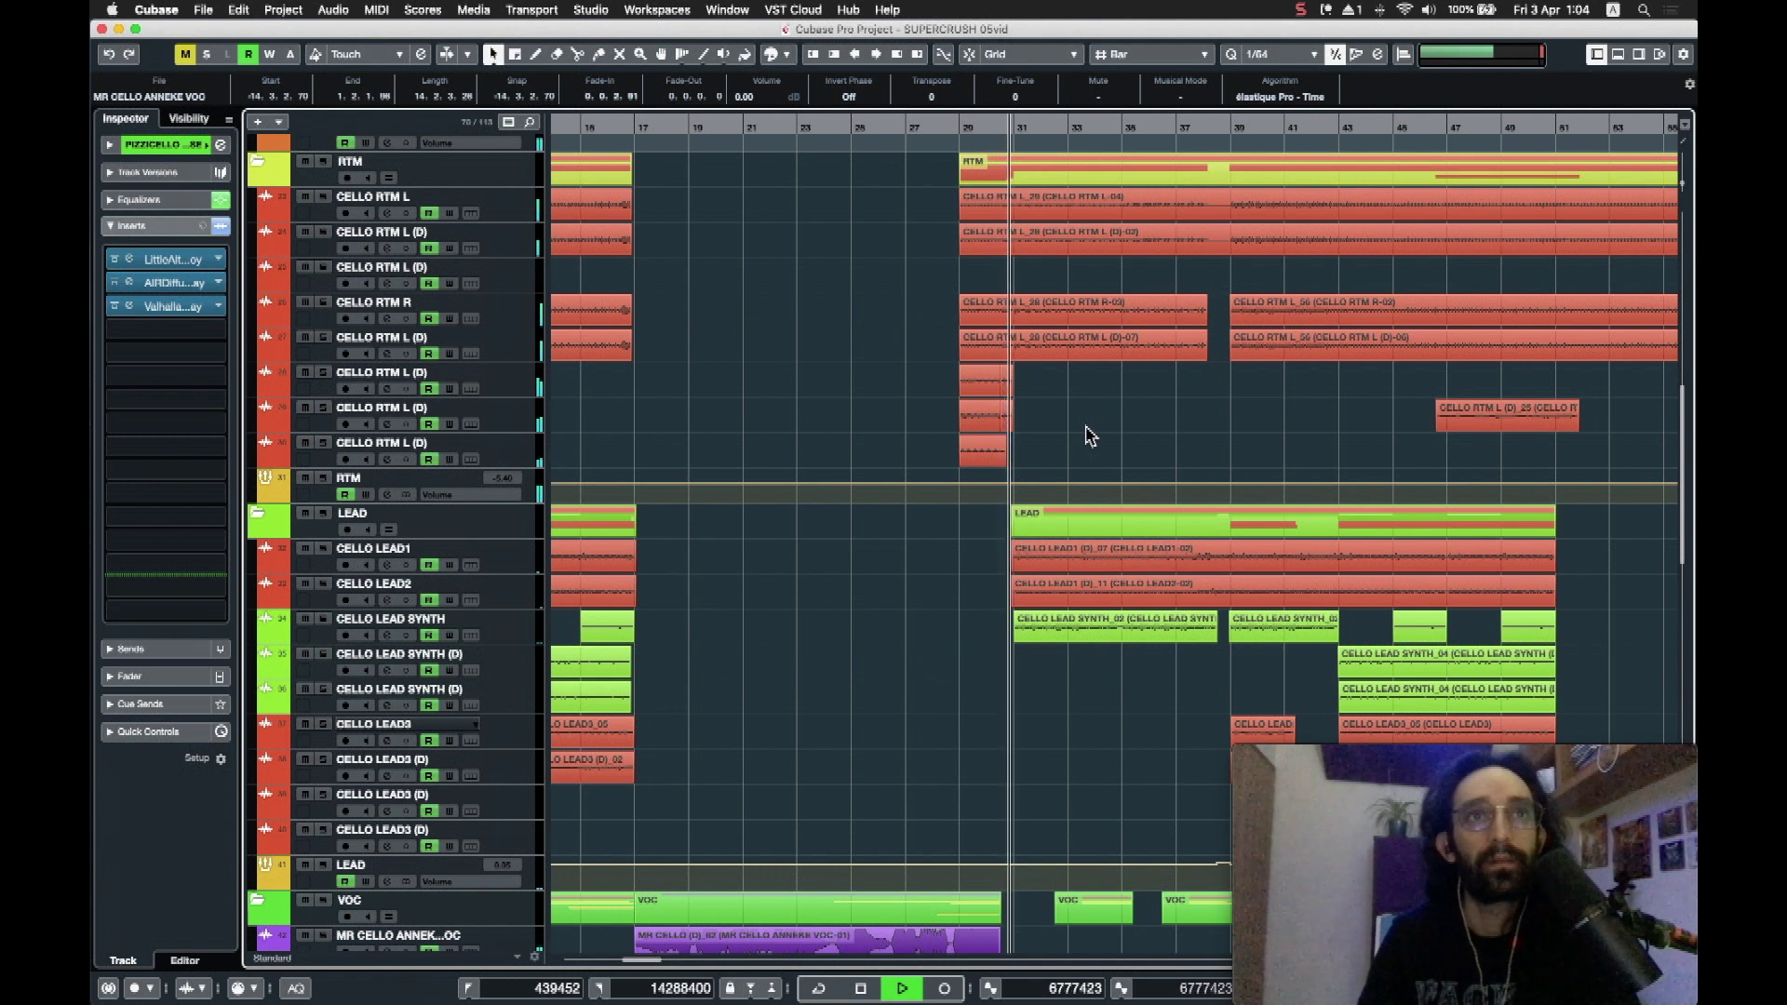
key(g)
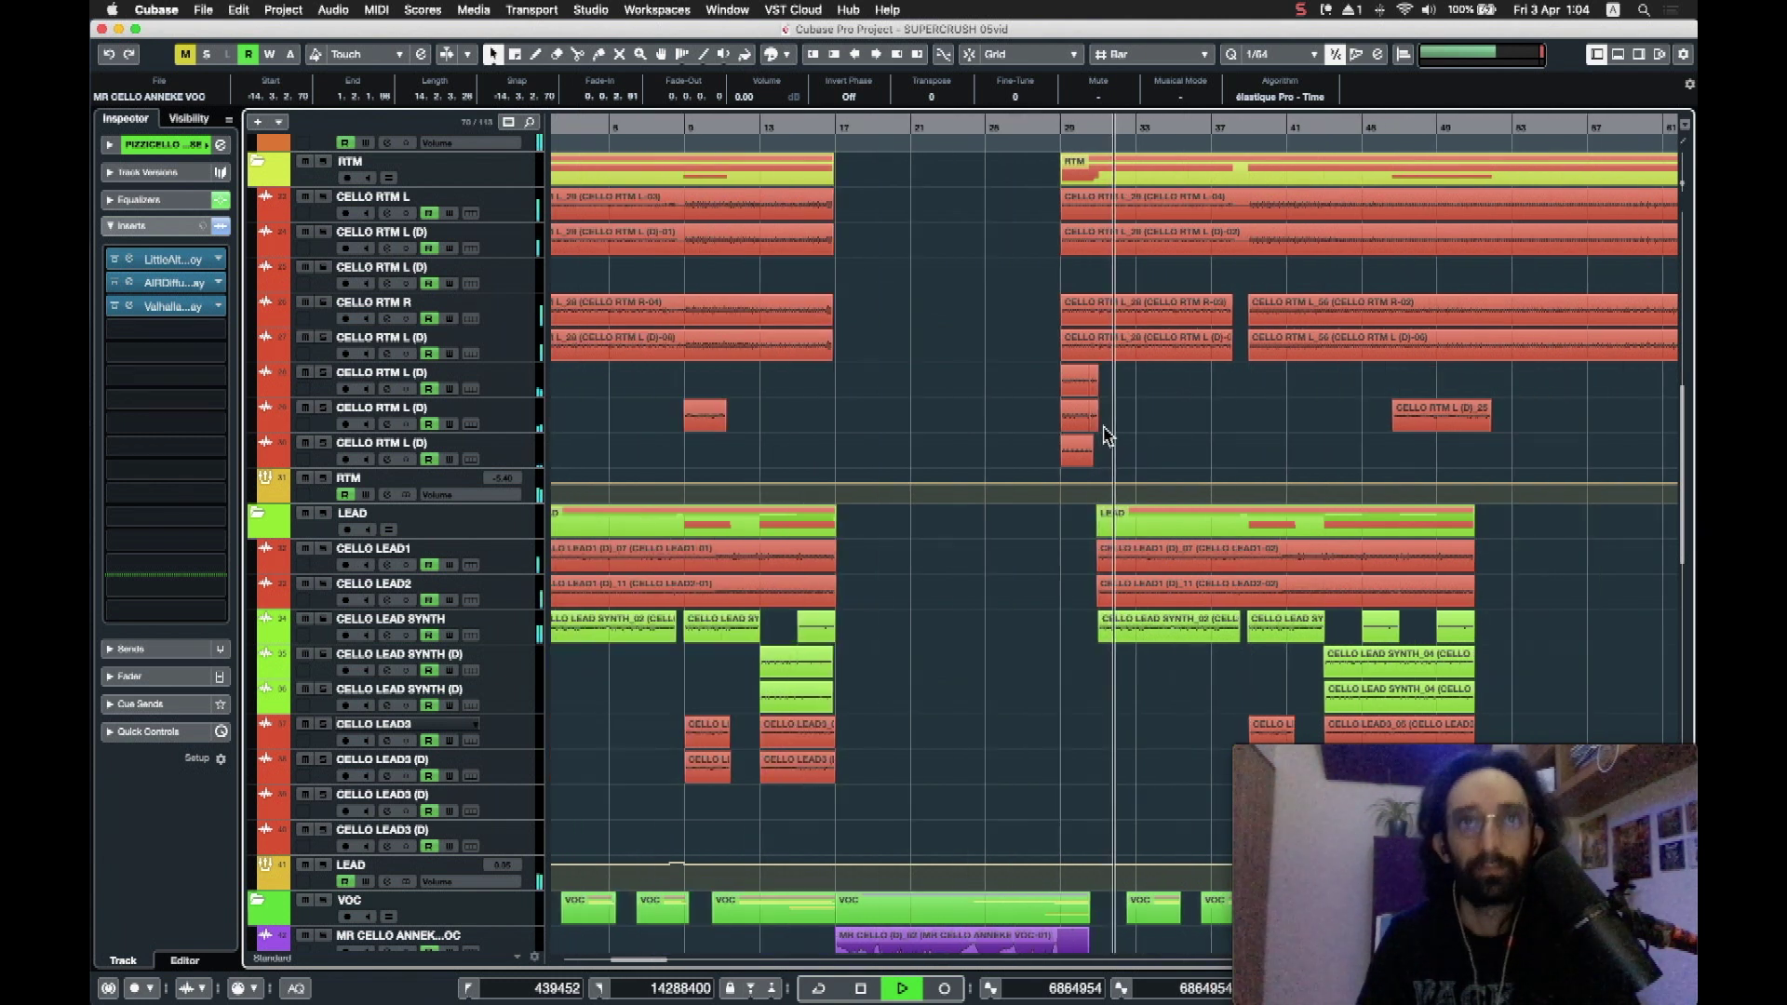
key(g)
key(g)
scroll(1043, 577, down, 5)
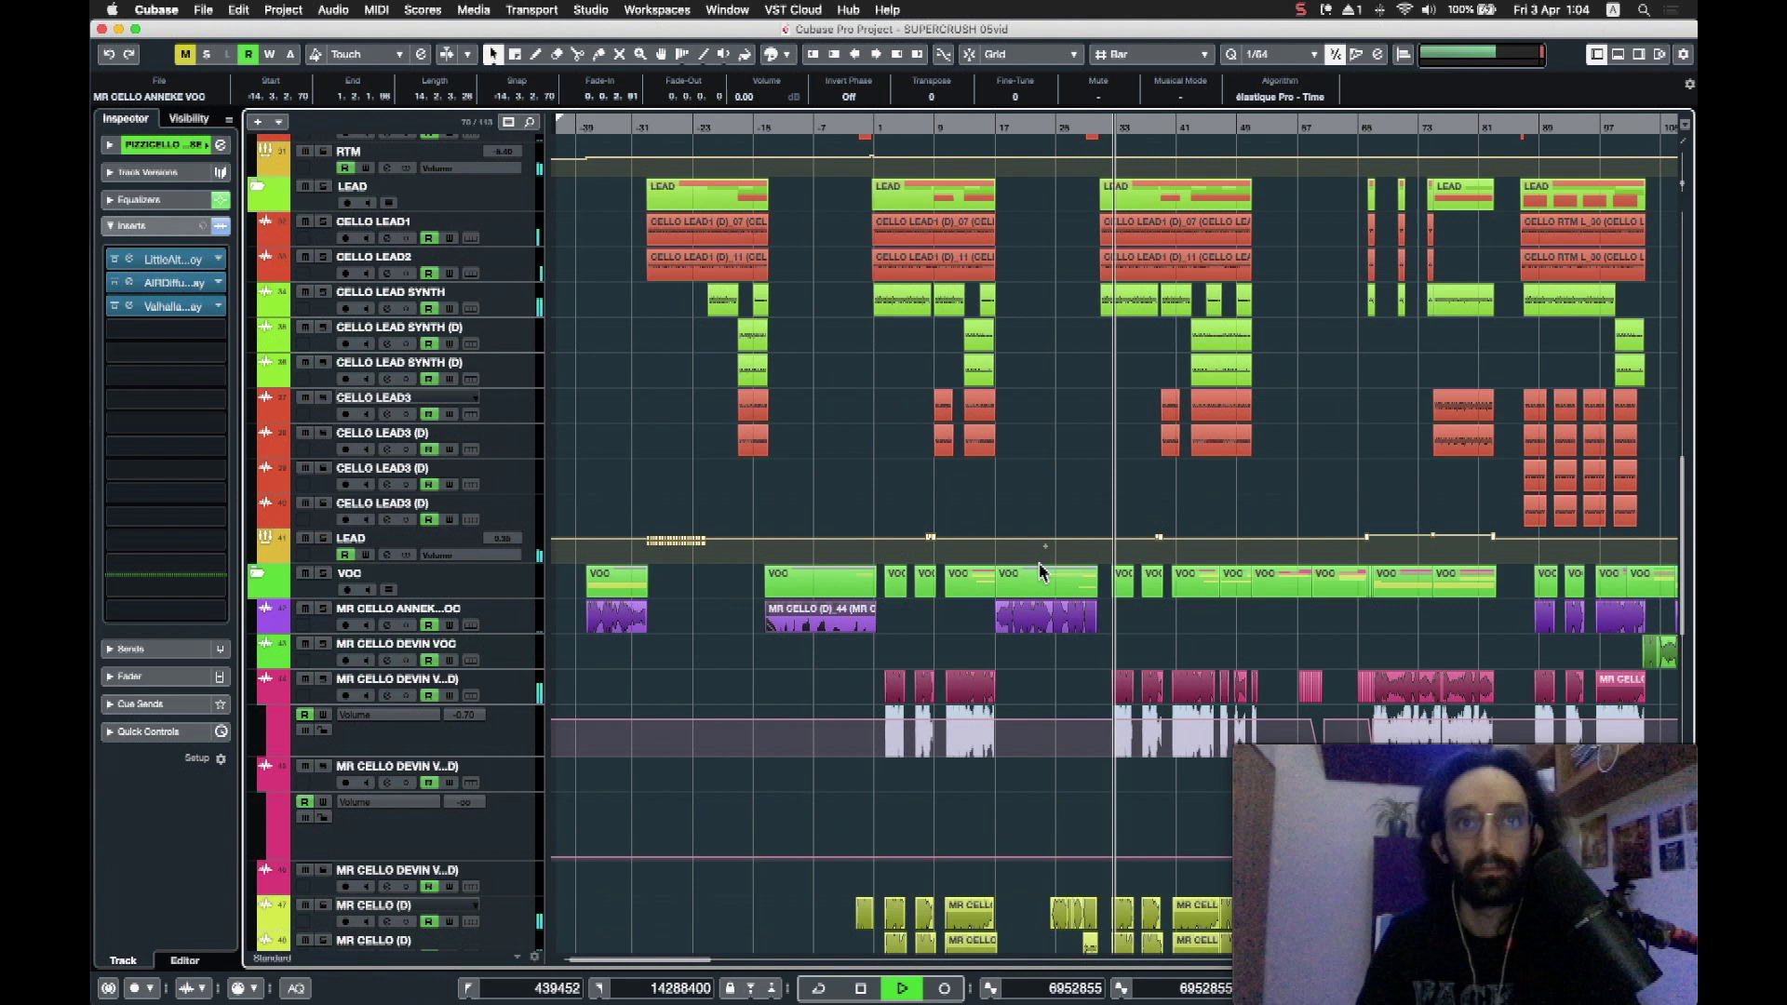
scroll(1070, 479, right, 5)
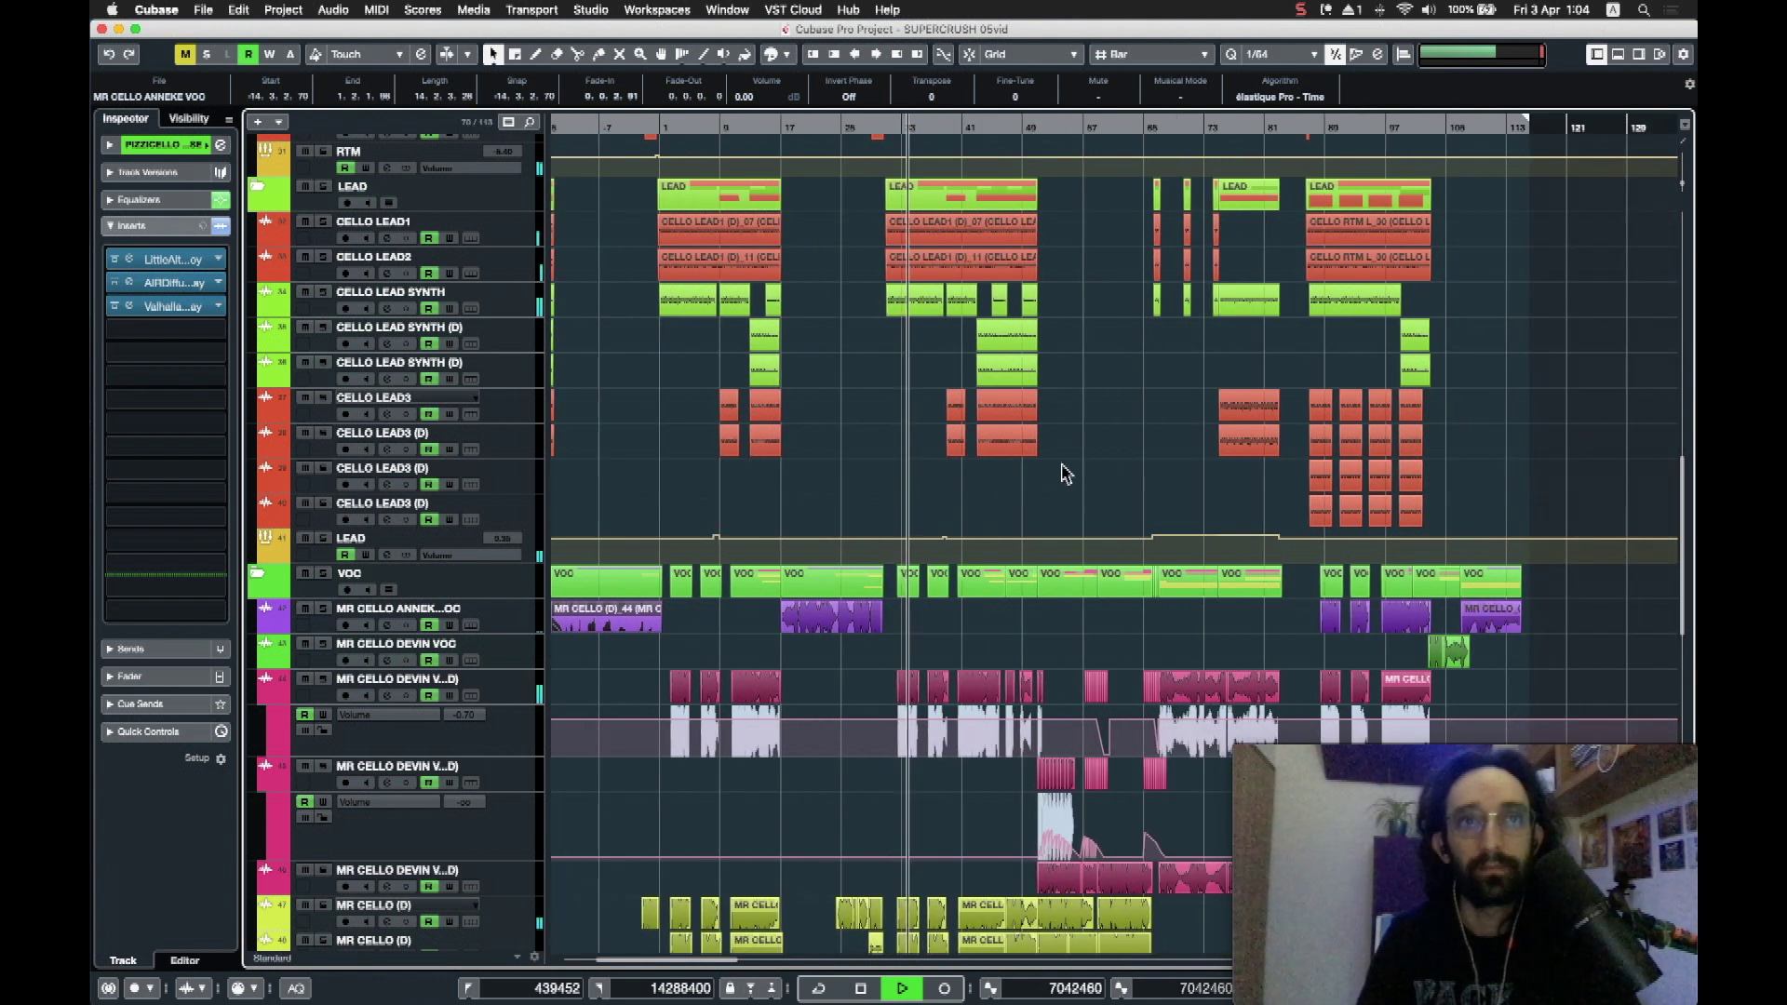
scroll(1066, 475, down, 8)
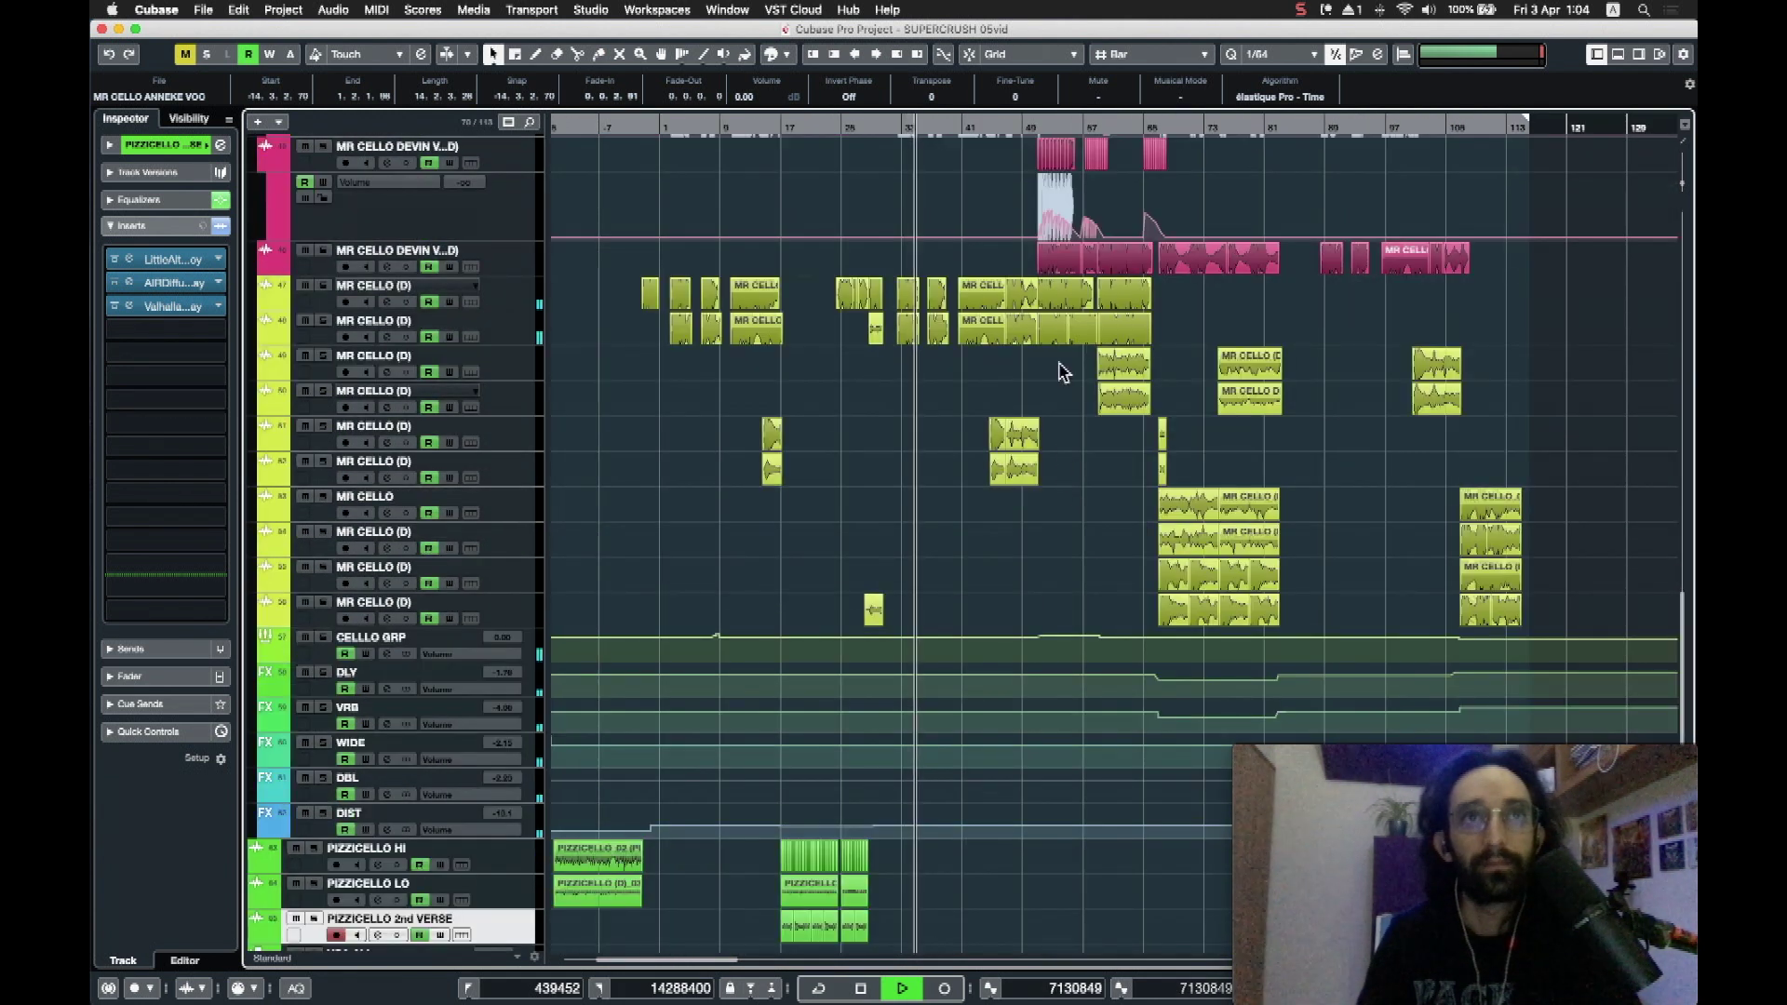
scroll(1024, 270, up, 6)
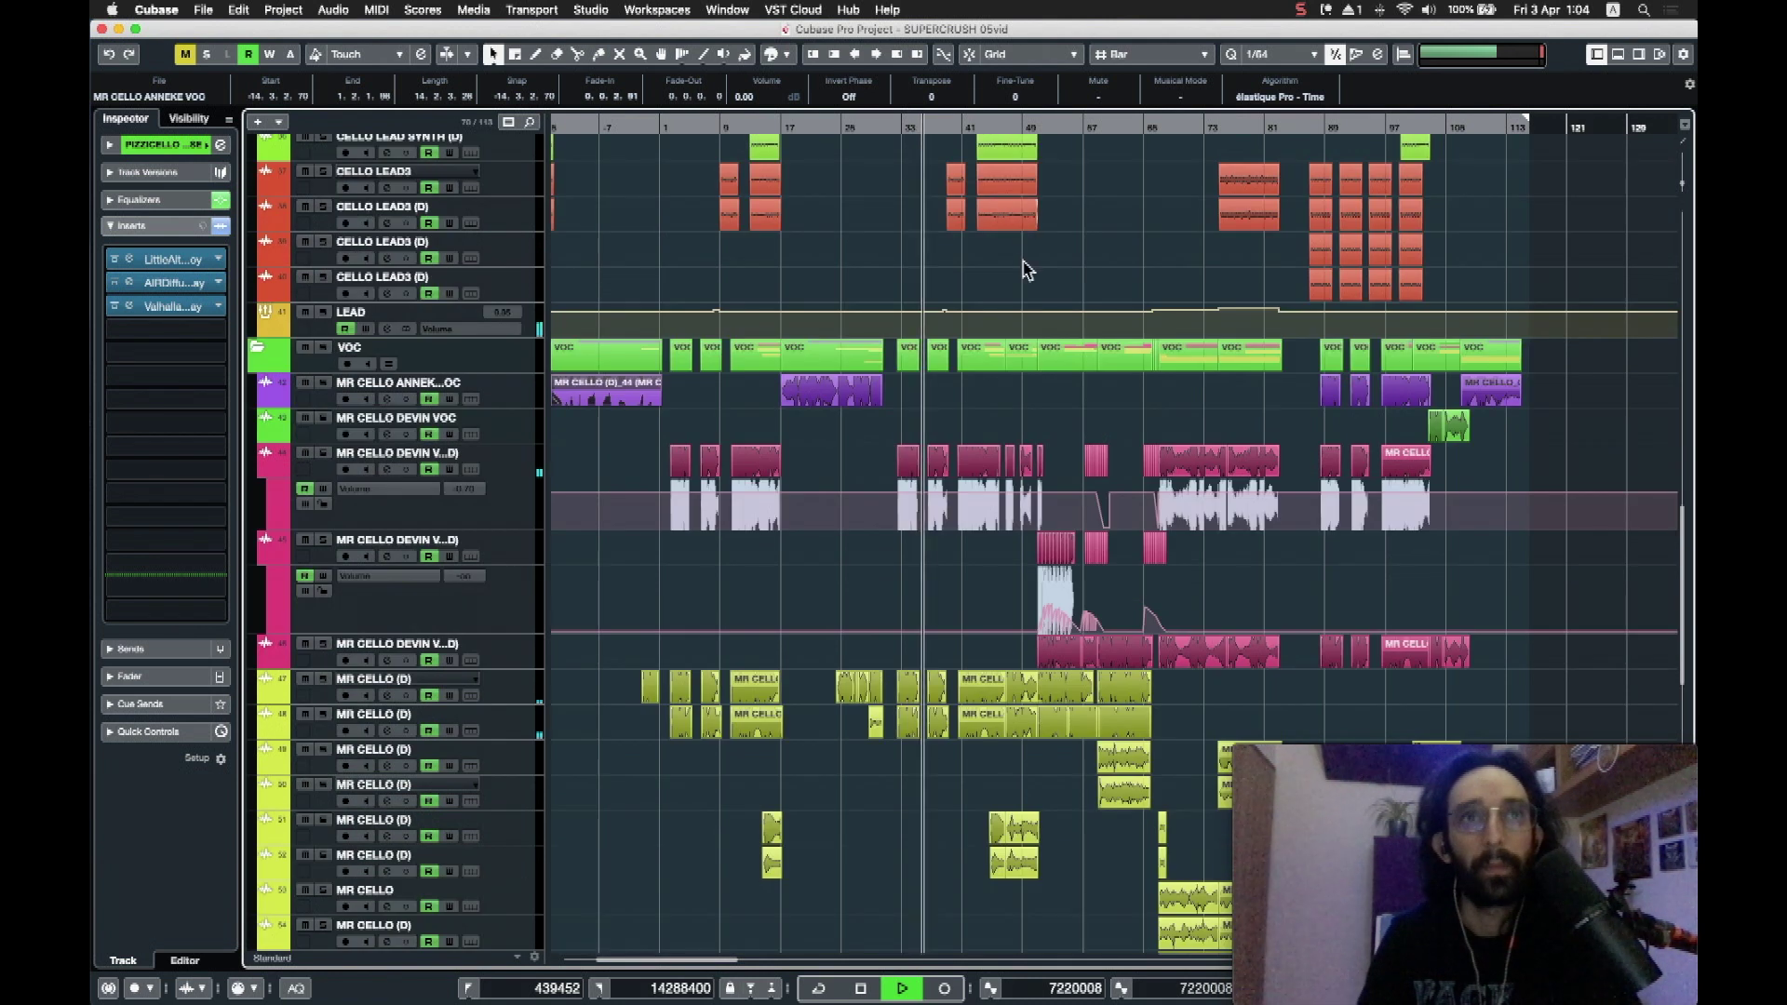
Step: Stop playback and restart the full mix shortly before bar 51, where the second MR CELLO DEVIN track begins
key(space)
drag(1025, 128, 1119, 228)
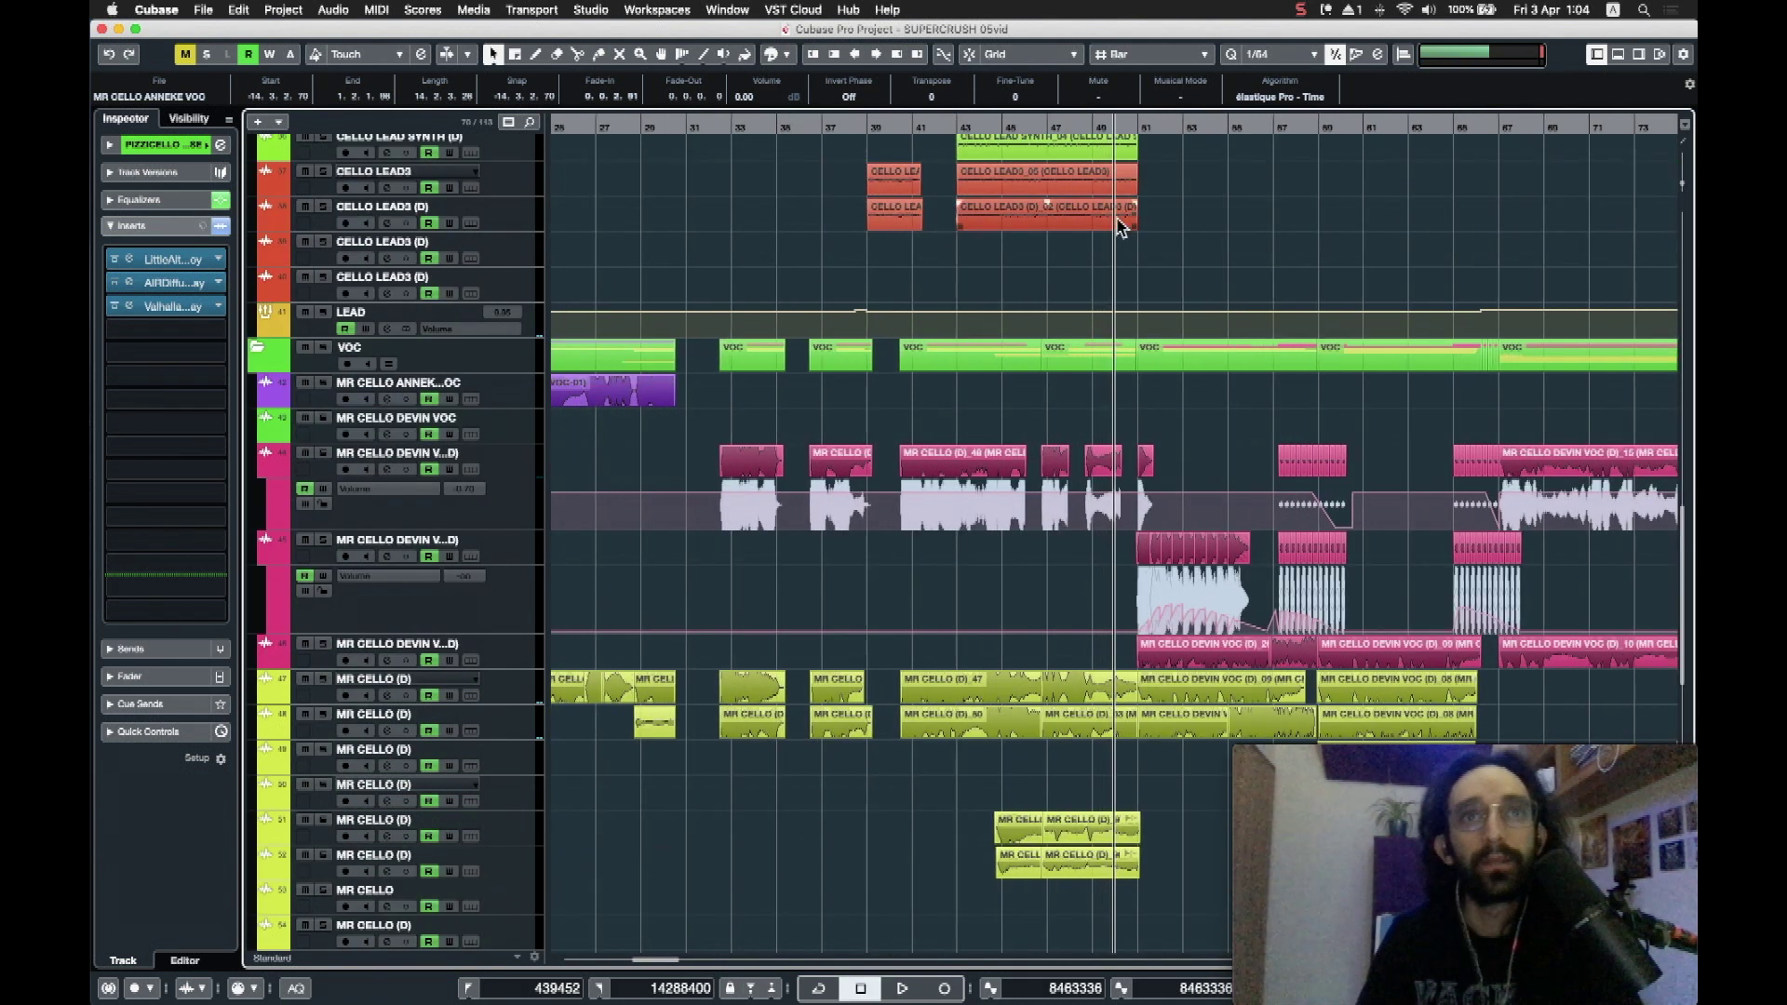
key(h)
click(1073, 126)
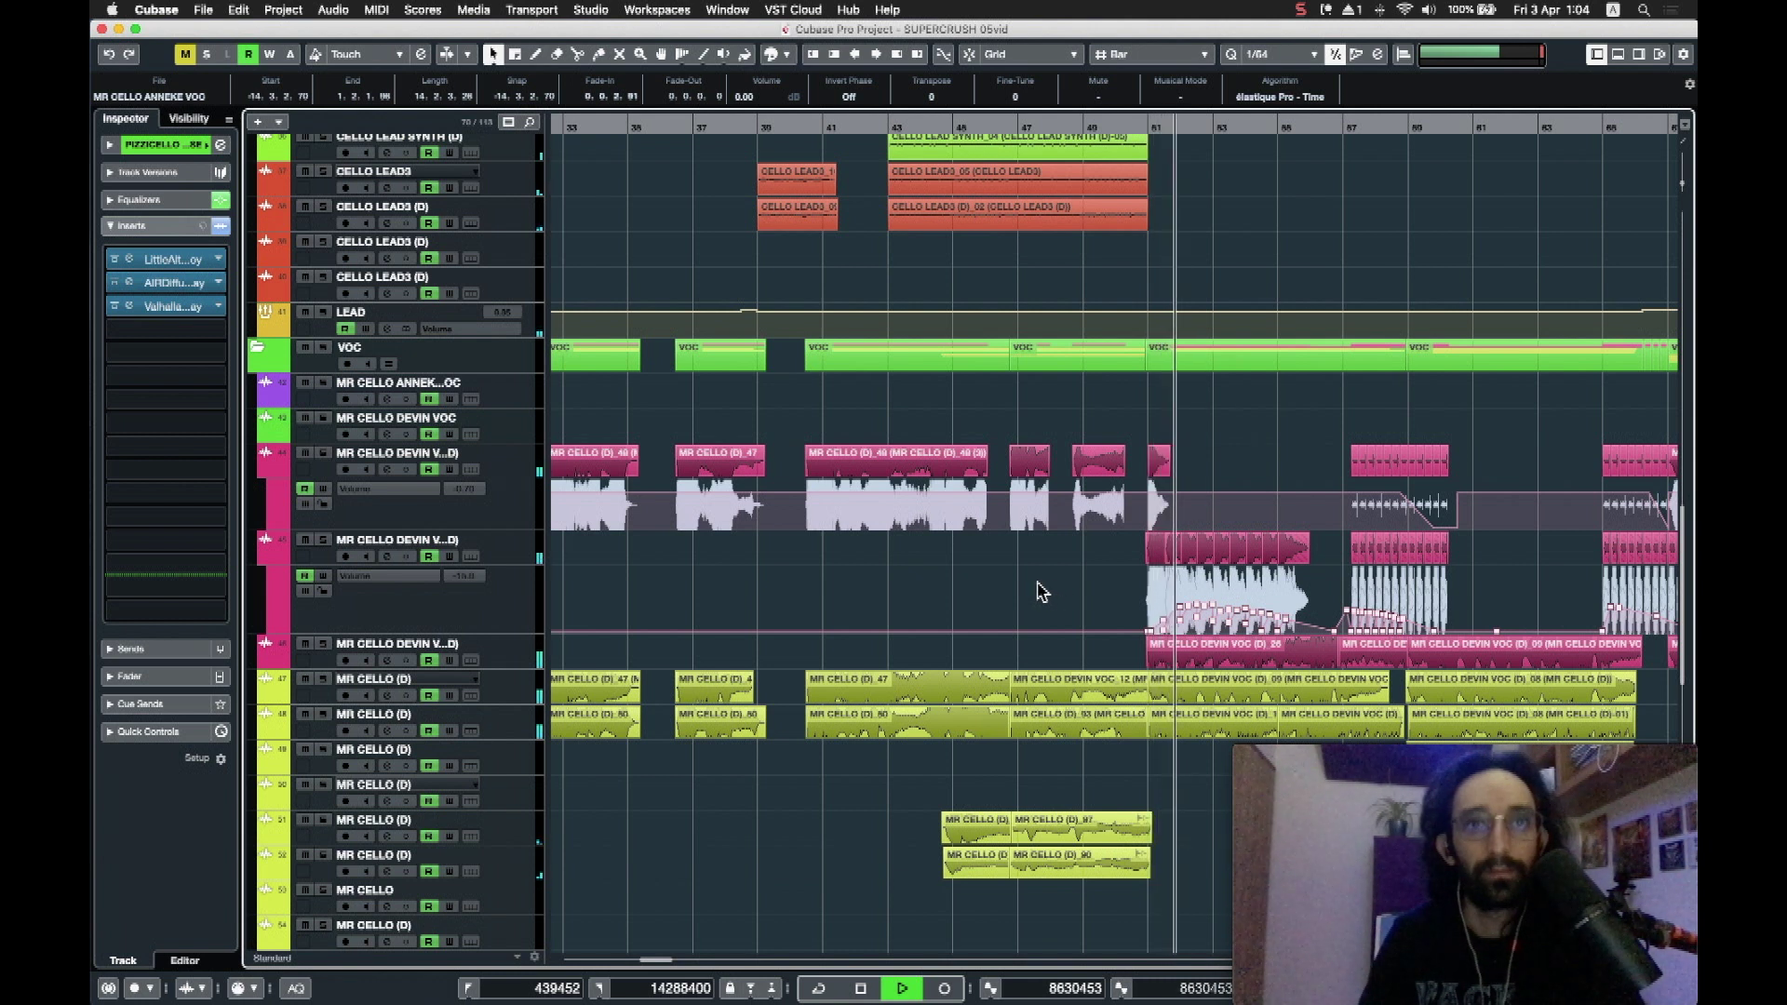
scroll(1024, 593, down, 2)
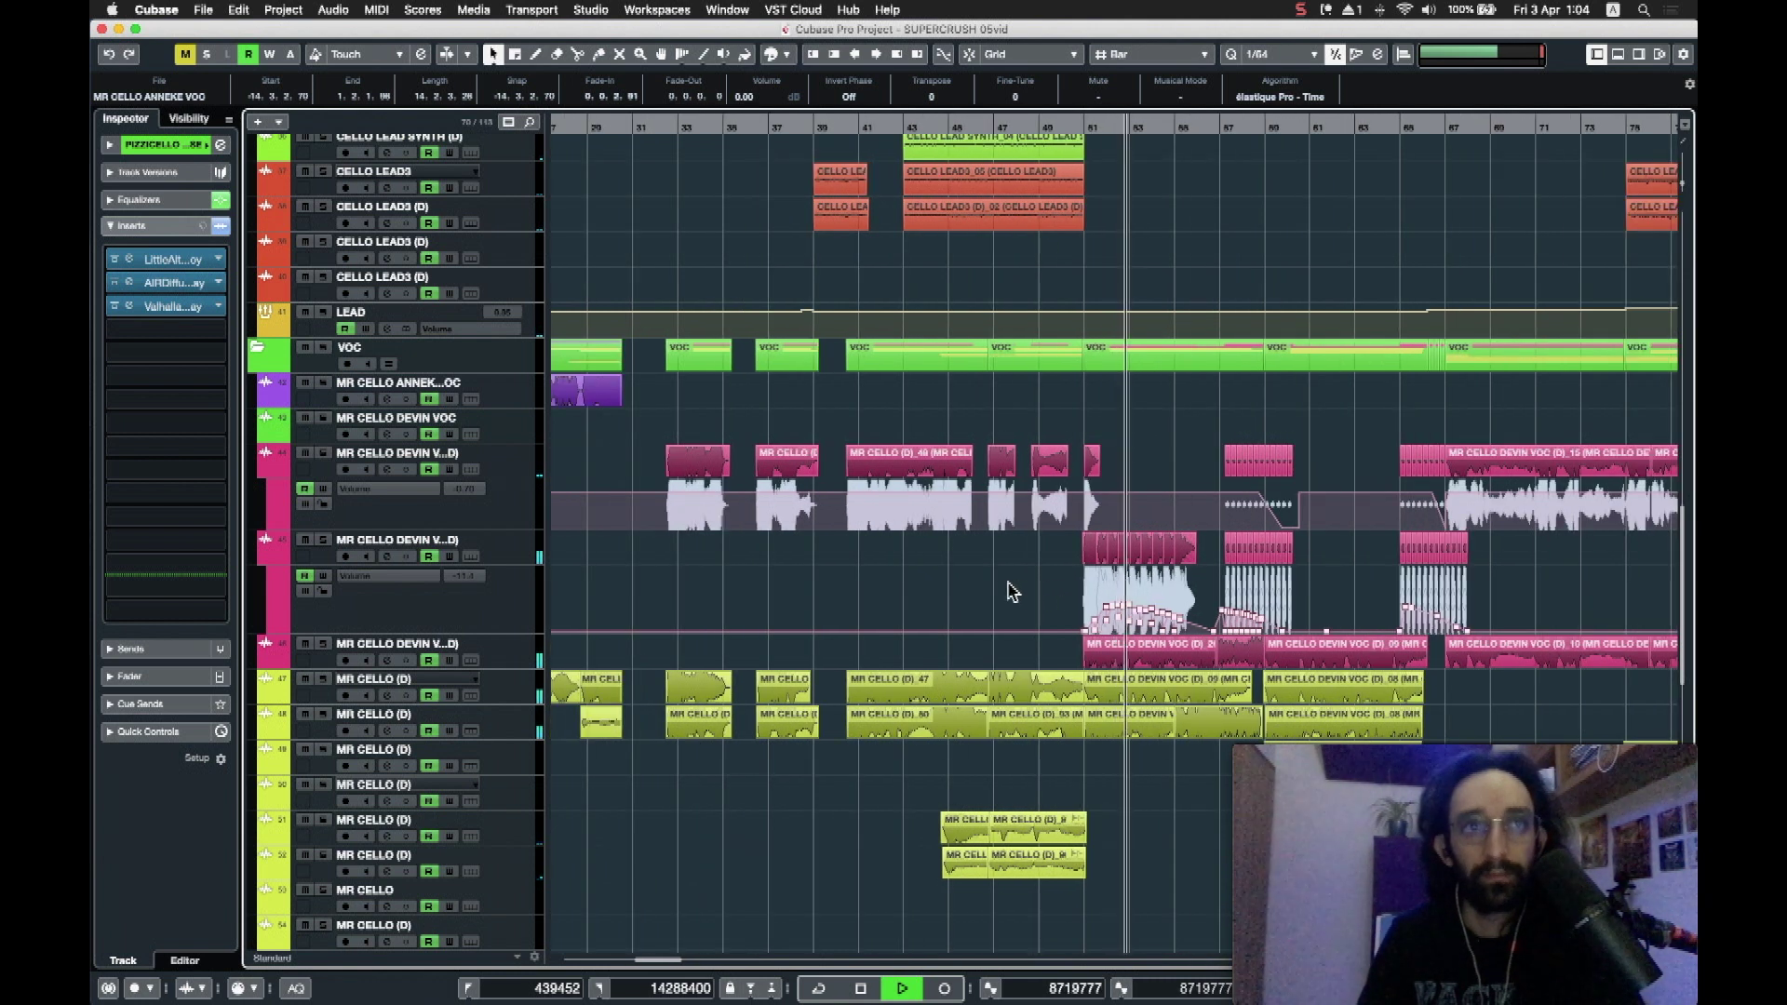
Step: Stop the mix, then audition the third MR CELLO DEVIN track soloed from bar 51
scroll(1024, 593, down, 3)
scroll(1014, 592, up, 2)
scroll(1013, 592, up, 1)
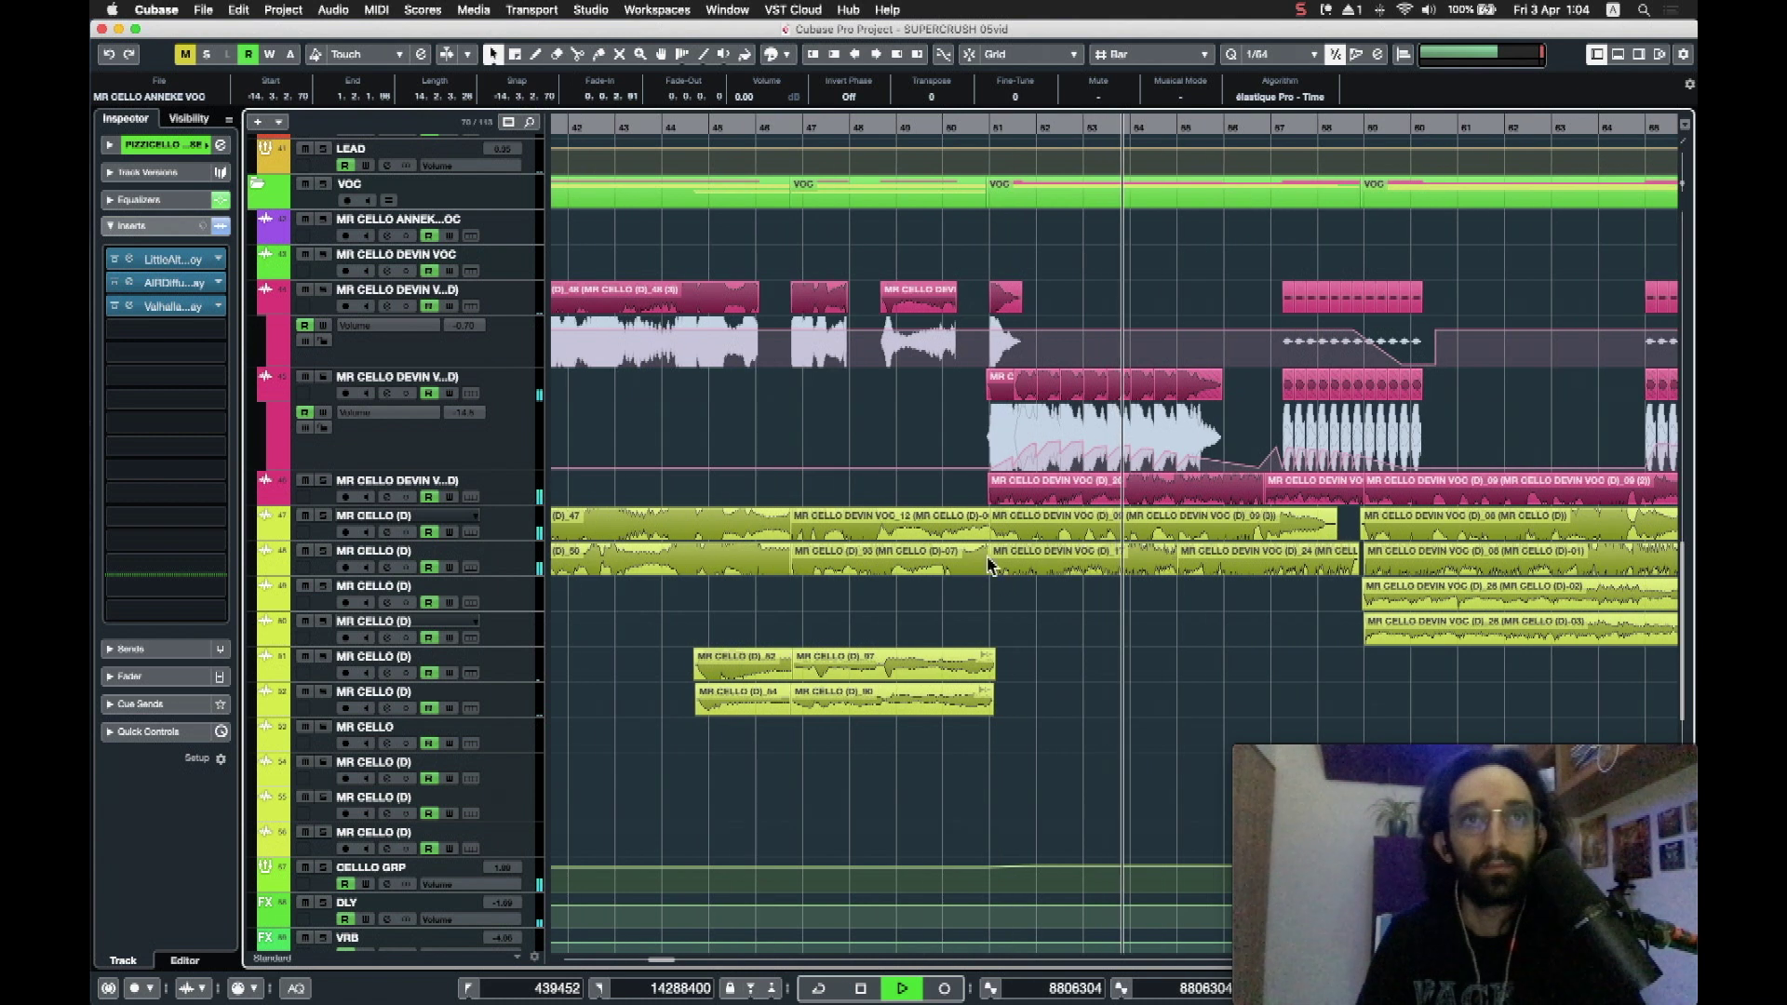
key(space)
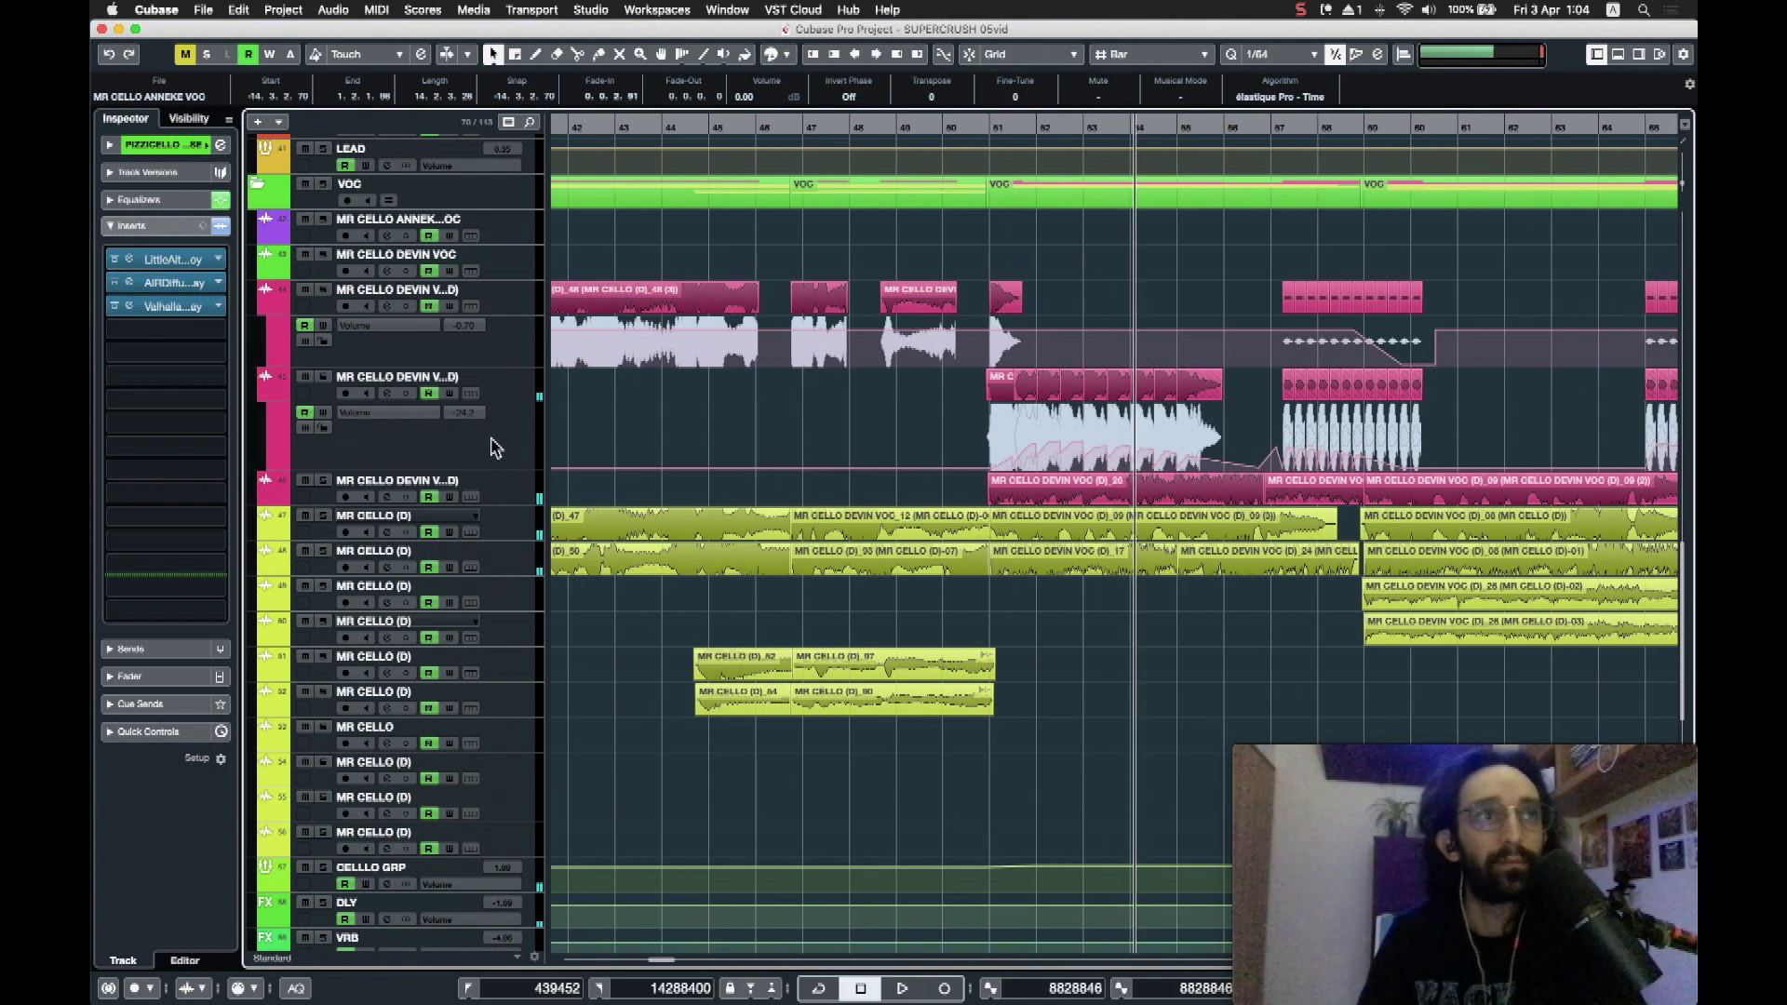
click(324, 481)
click(990, 126)
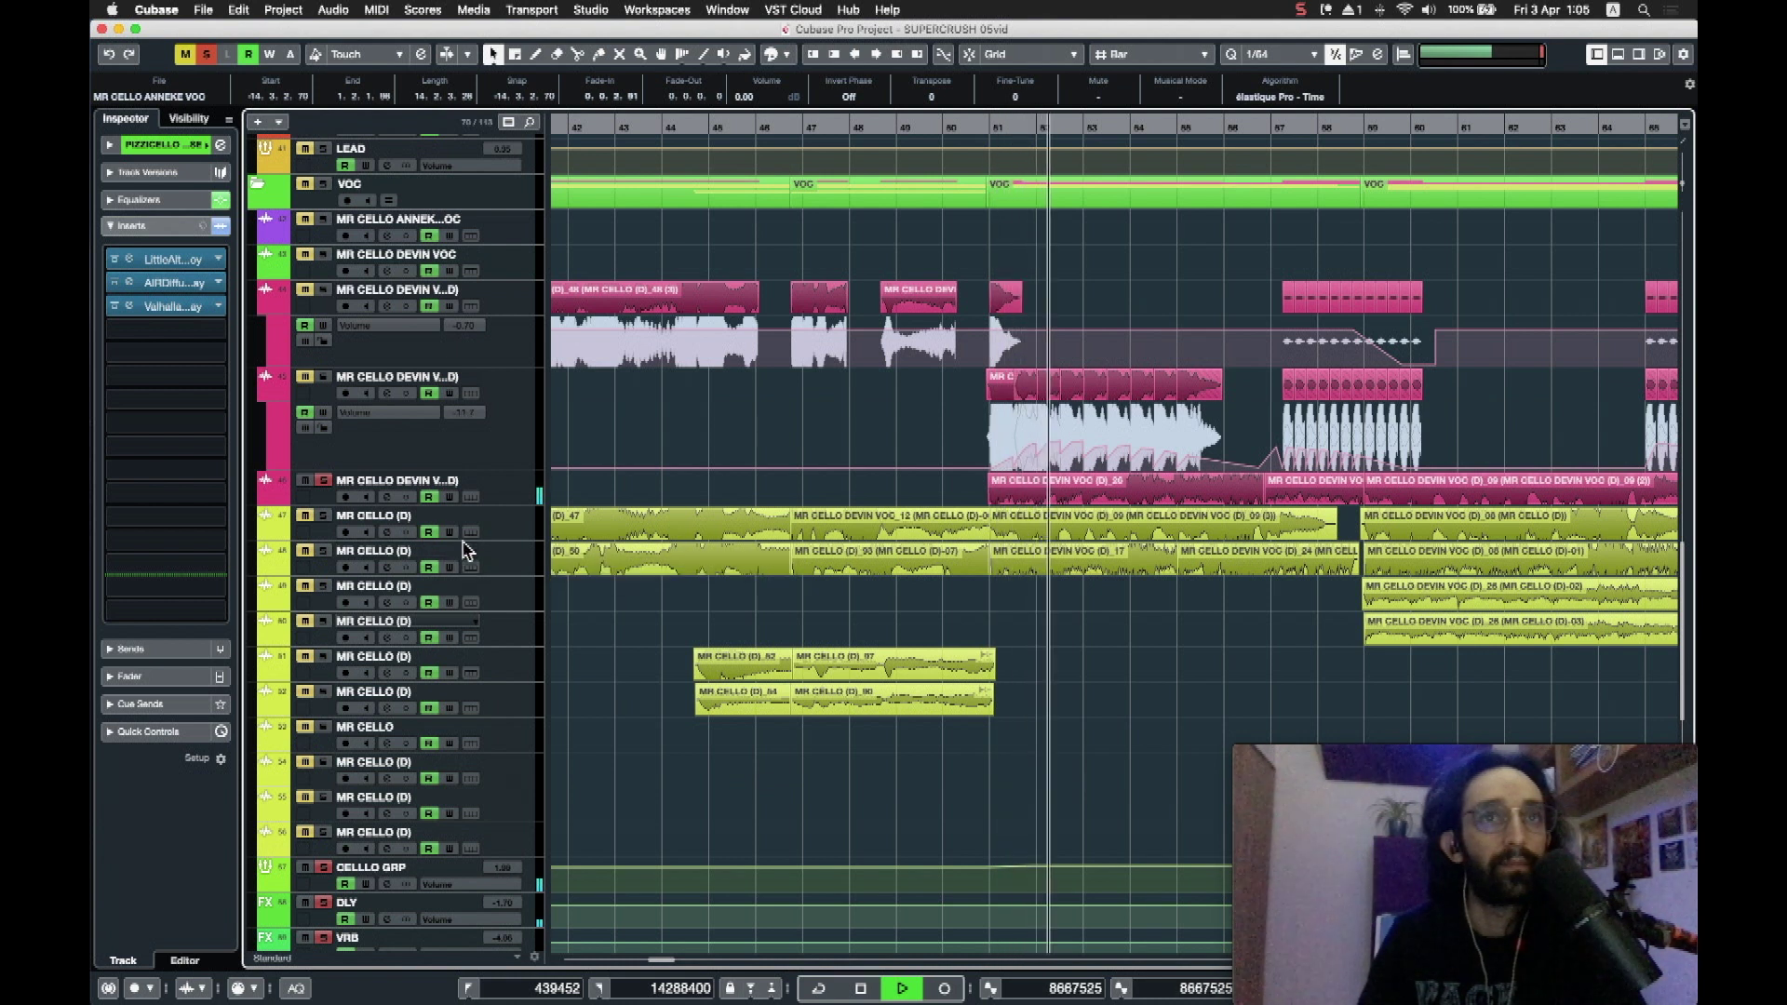
key(space)
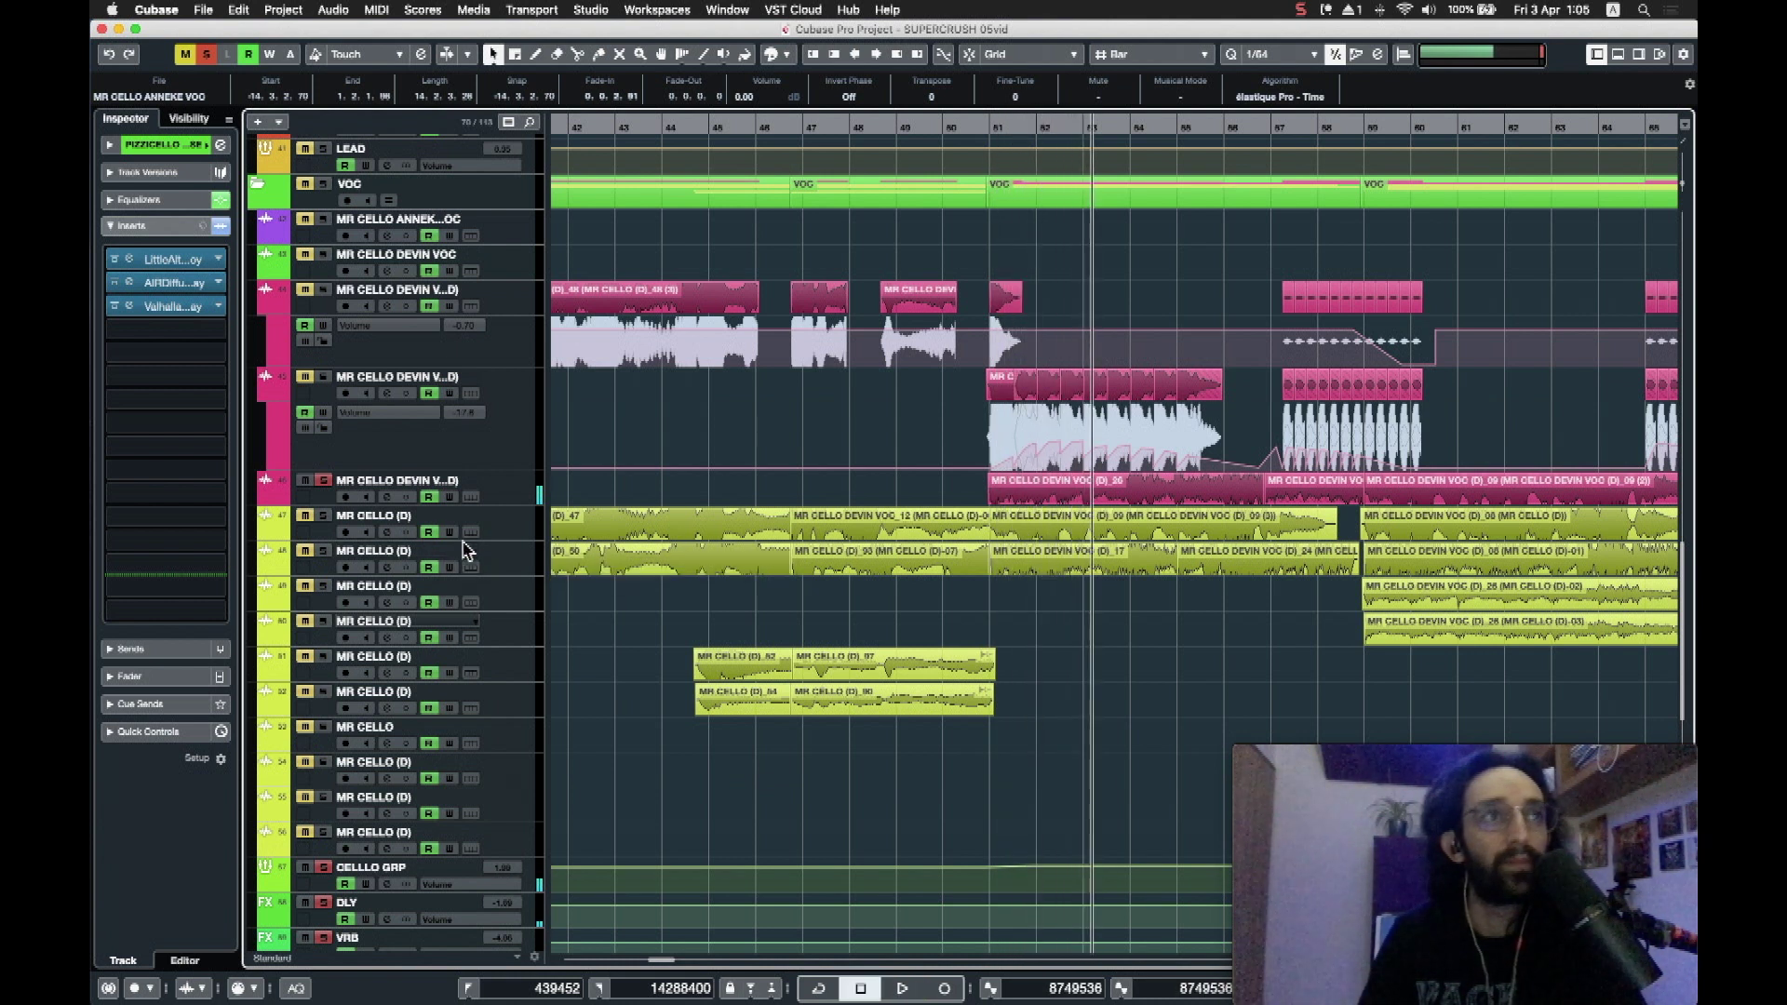
Step: Play from bar 51 again, soloing the first two MR CELLO (D) tracks in turn, then both with the third MR CELLO DEVIN track
click(986, 129)
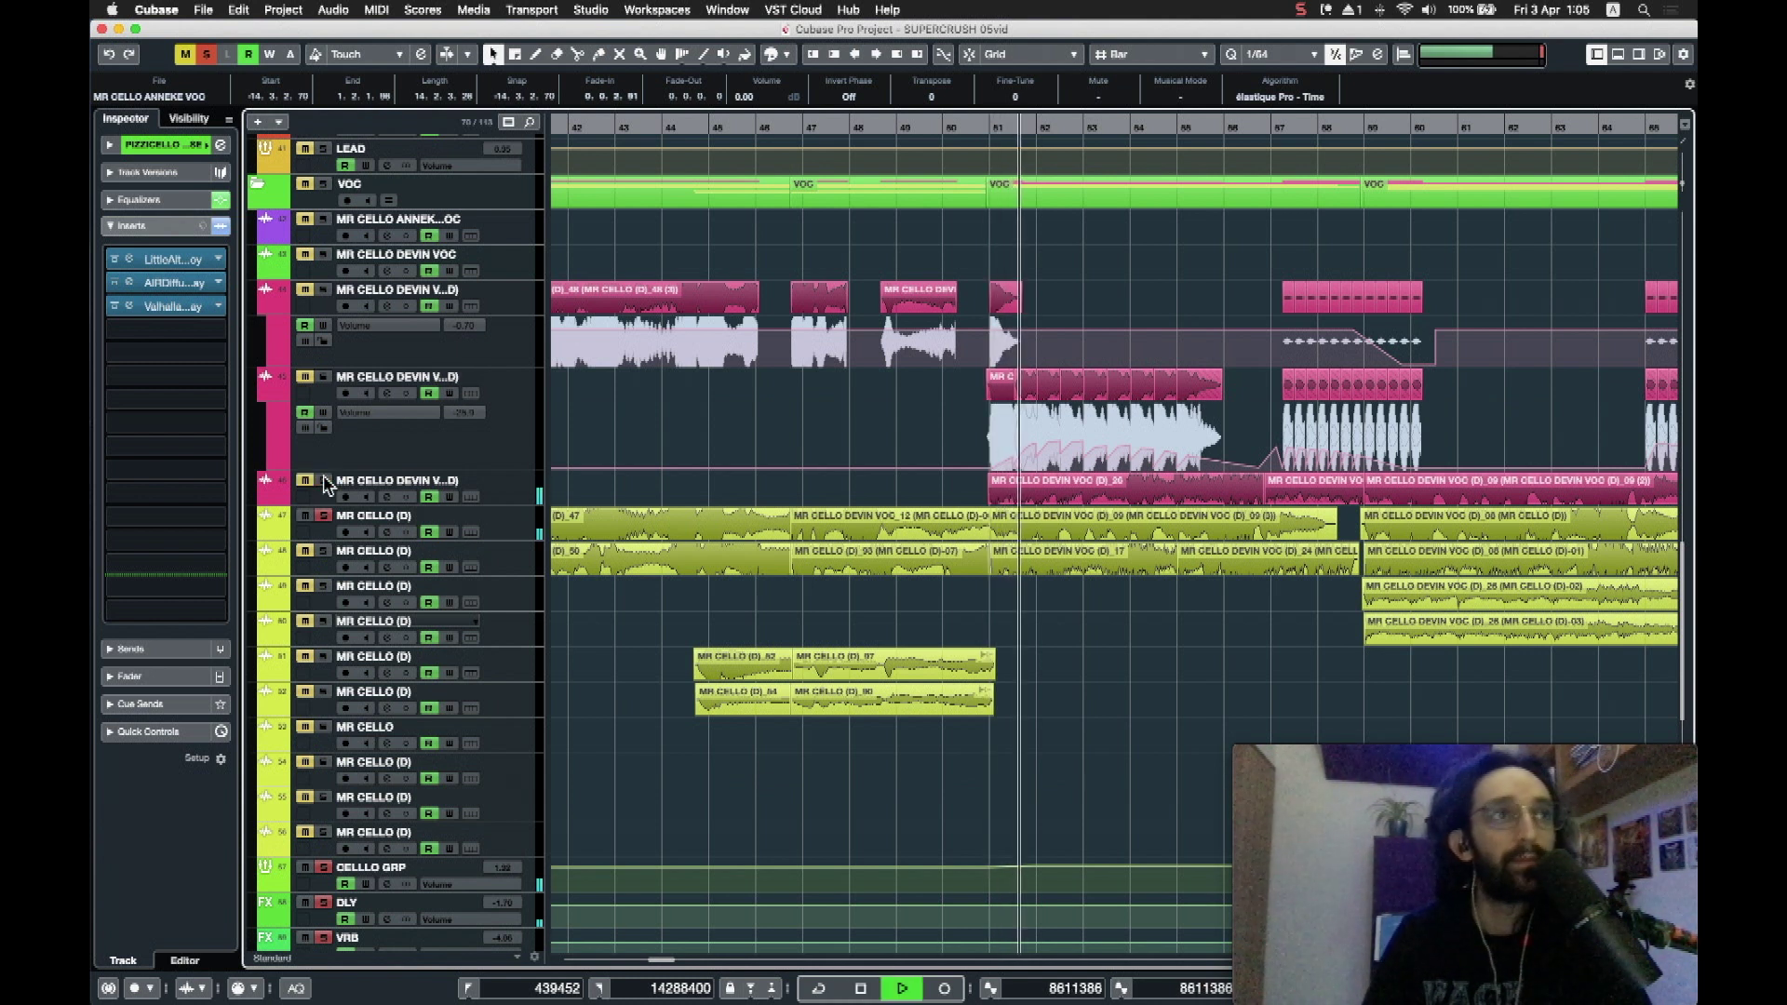
click(324, 551)
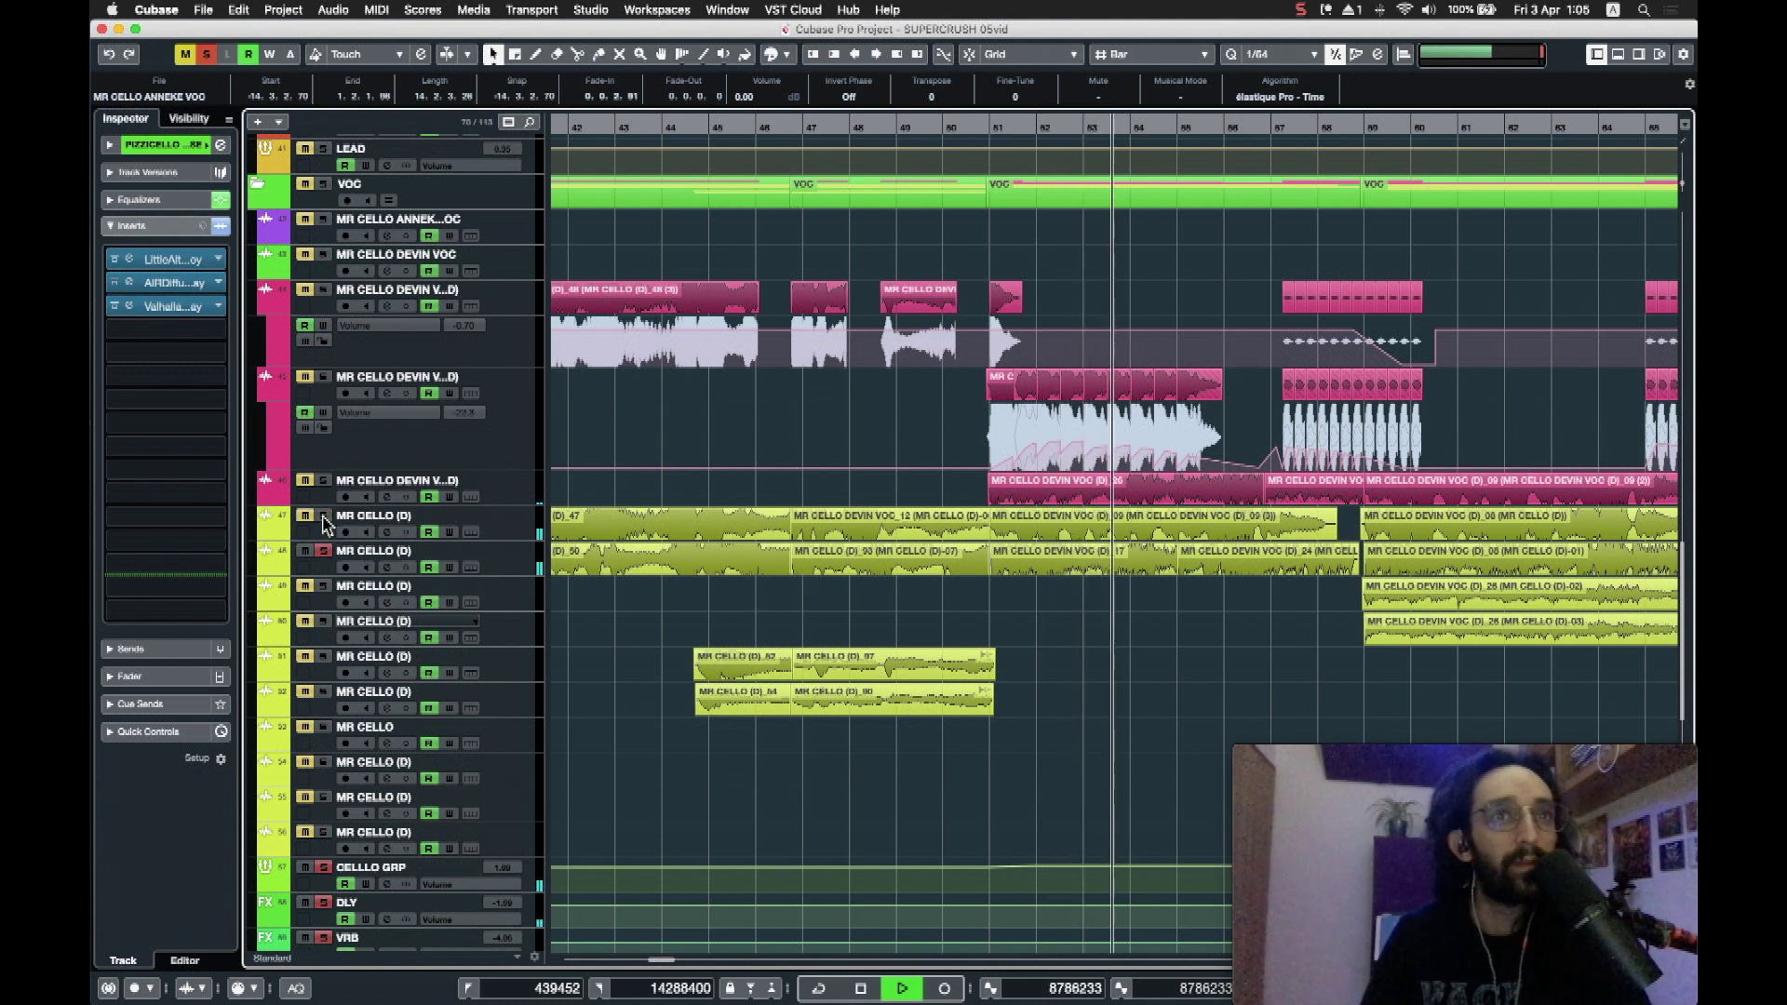
key(space)
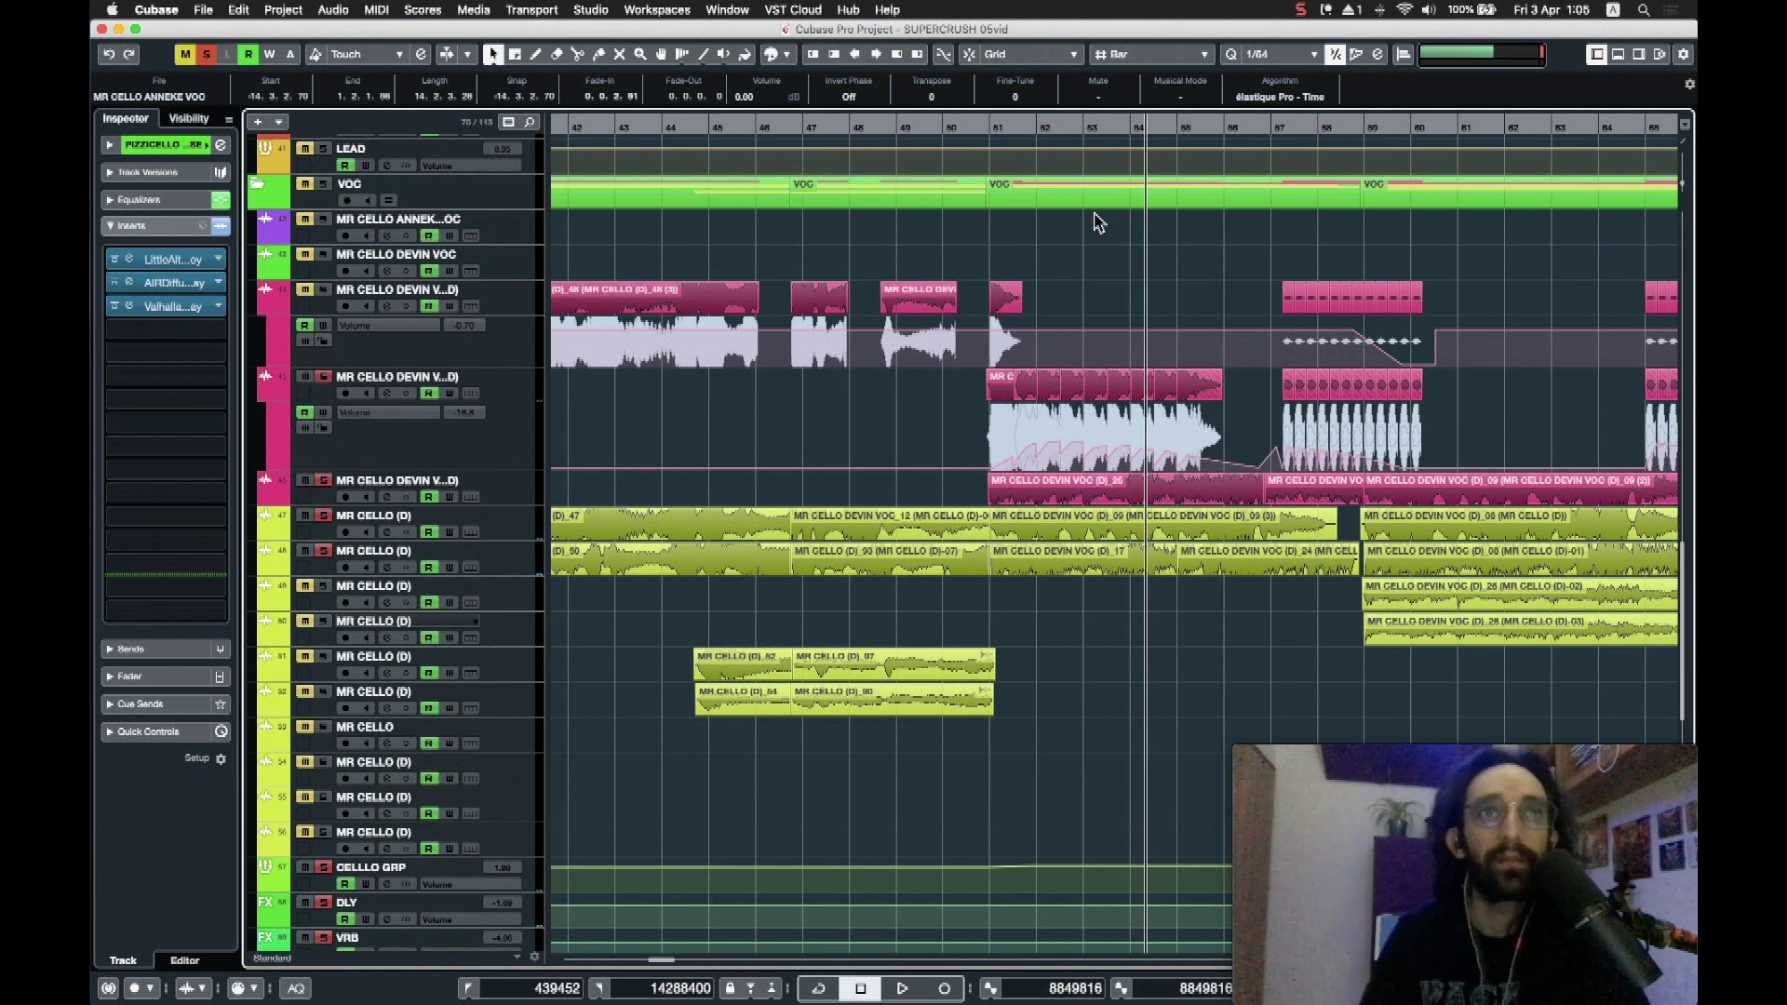
Step: Audition only the second MR CELLO DEVIN track from bar 51, then clear the solos and stop playback
click(988, 127)
drag(988, 128, 898, 213)
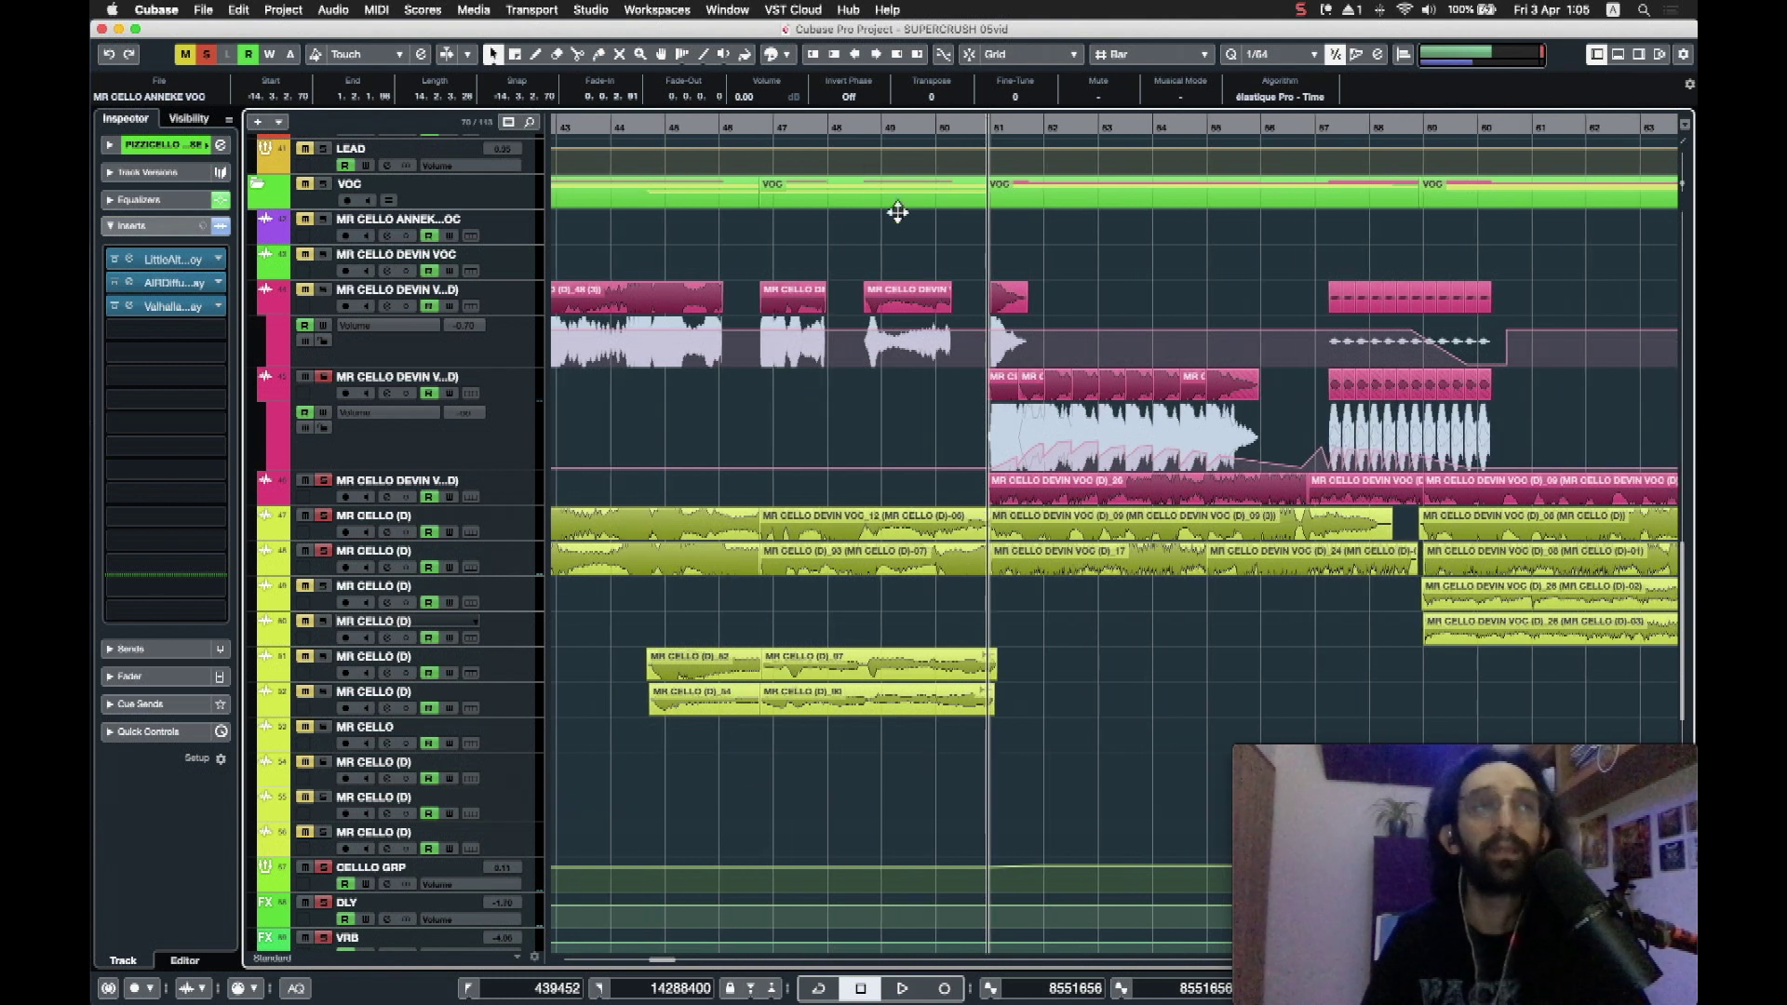
click(324, 378)
key(space)
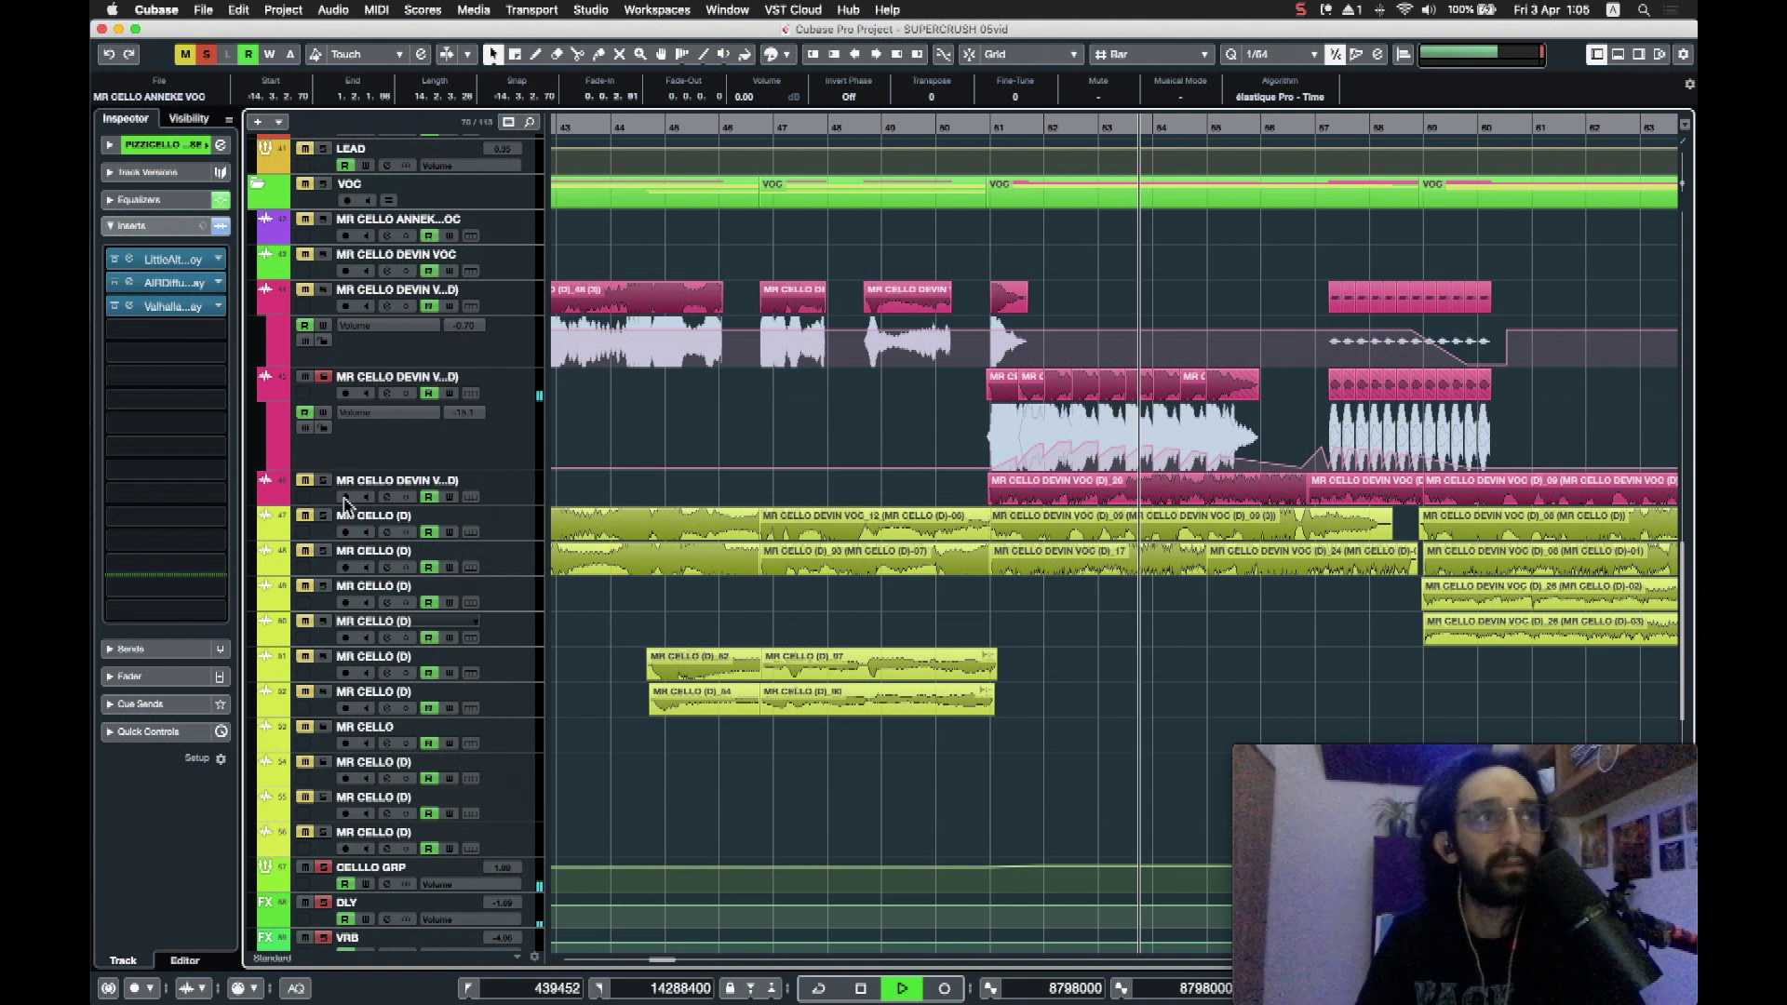
scroll(324, 474, down, 3)
key(space)
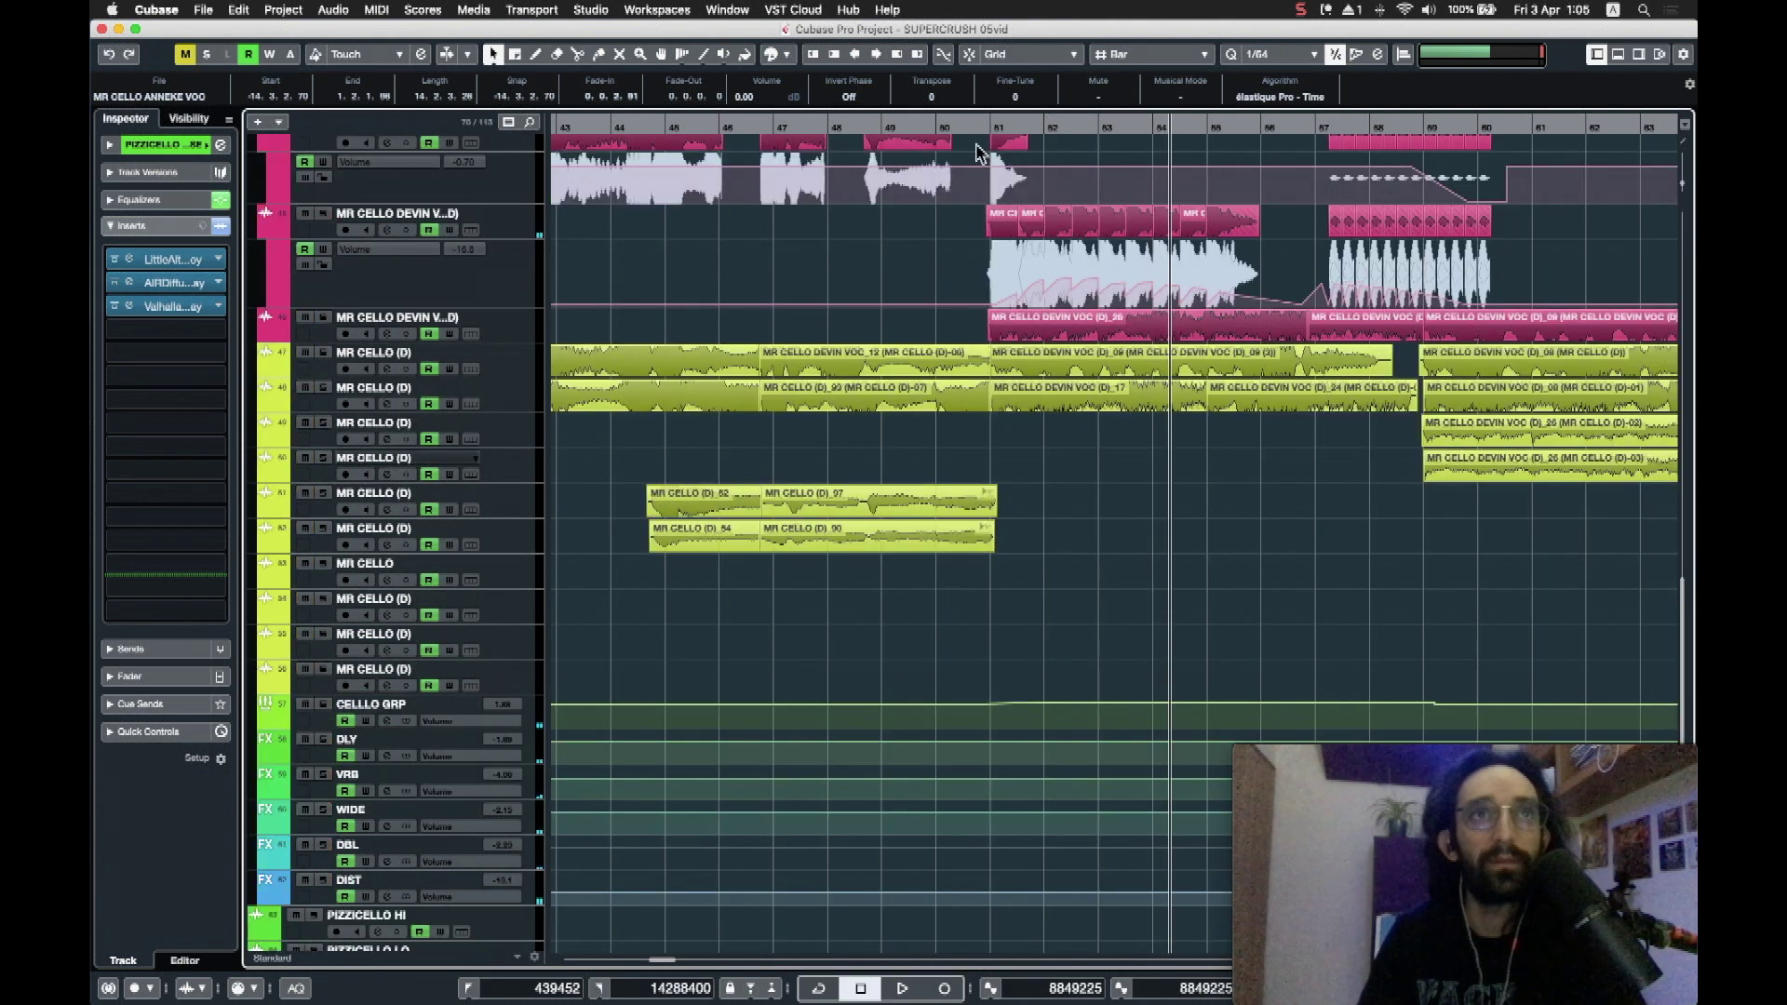
Step: Play the full mix from about bar 50 while examining the MR CELLO DEVIN and MR CELLO (D) clips
click(932, 129)
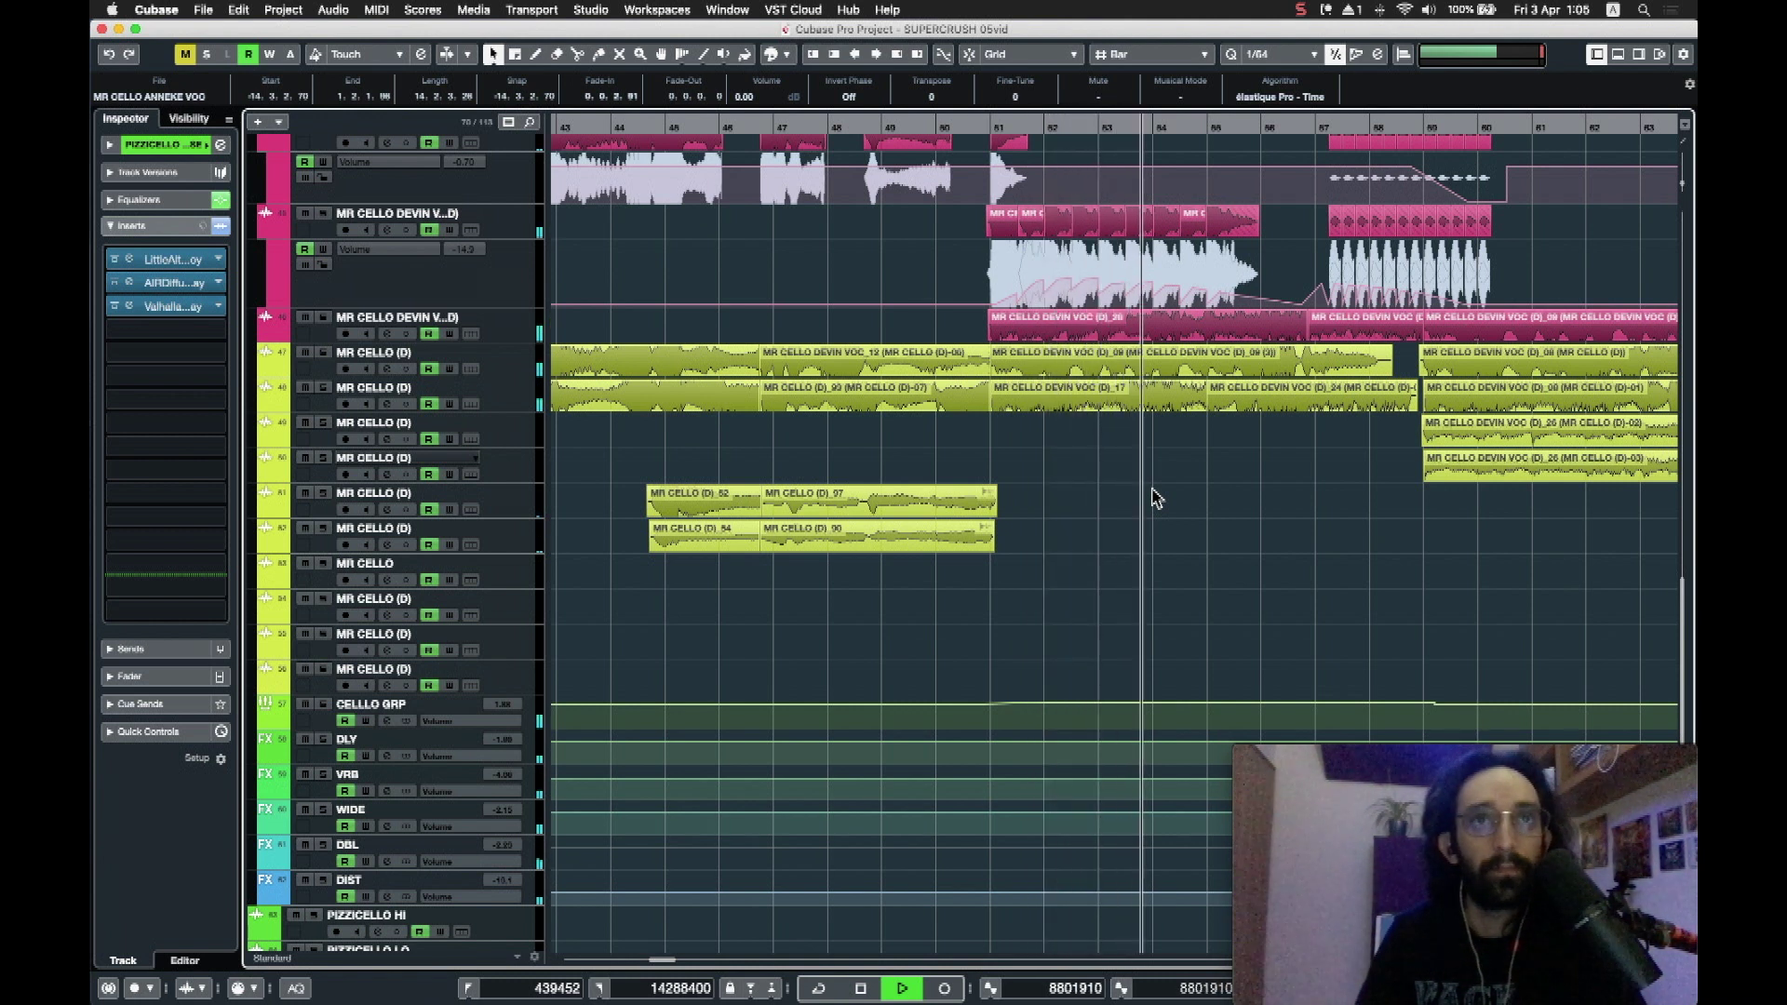
key(g)
key(g)
key(g)
key(g)
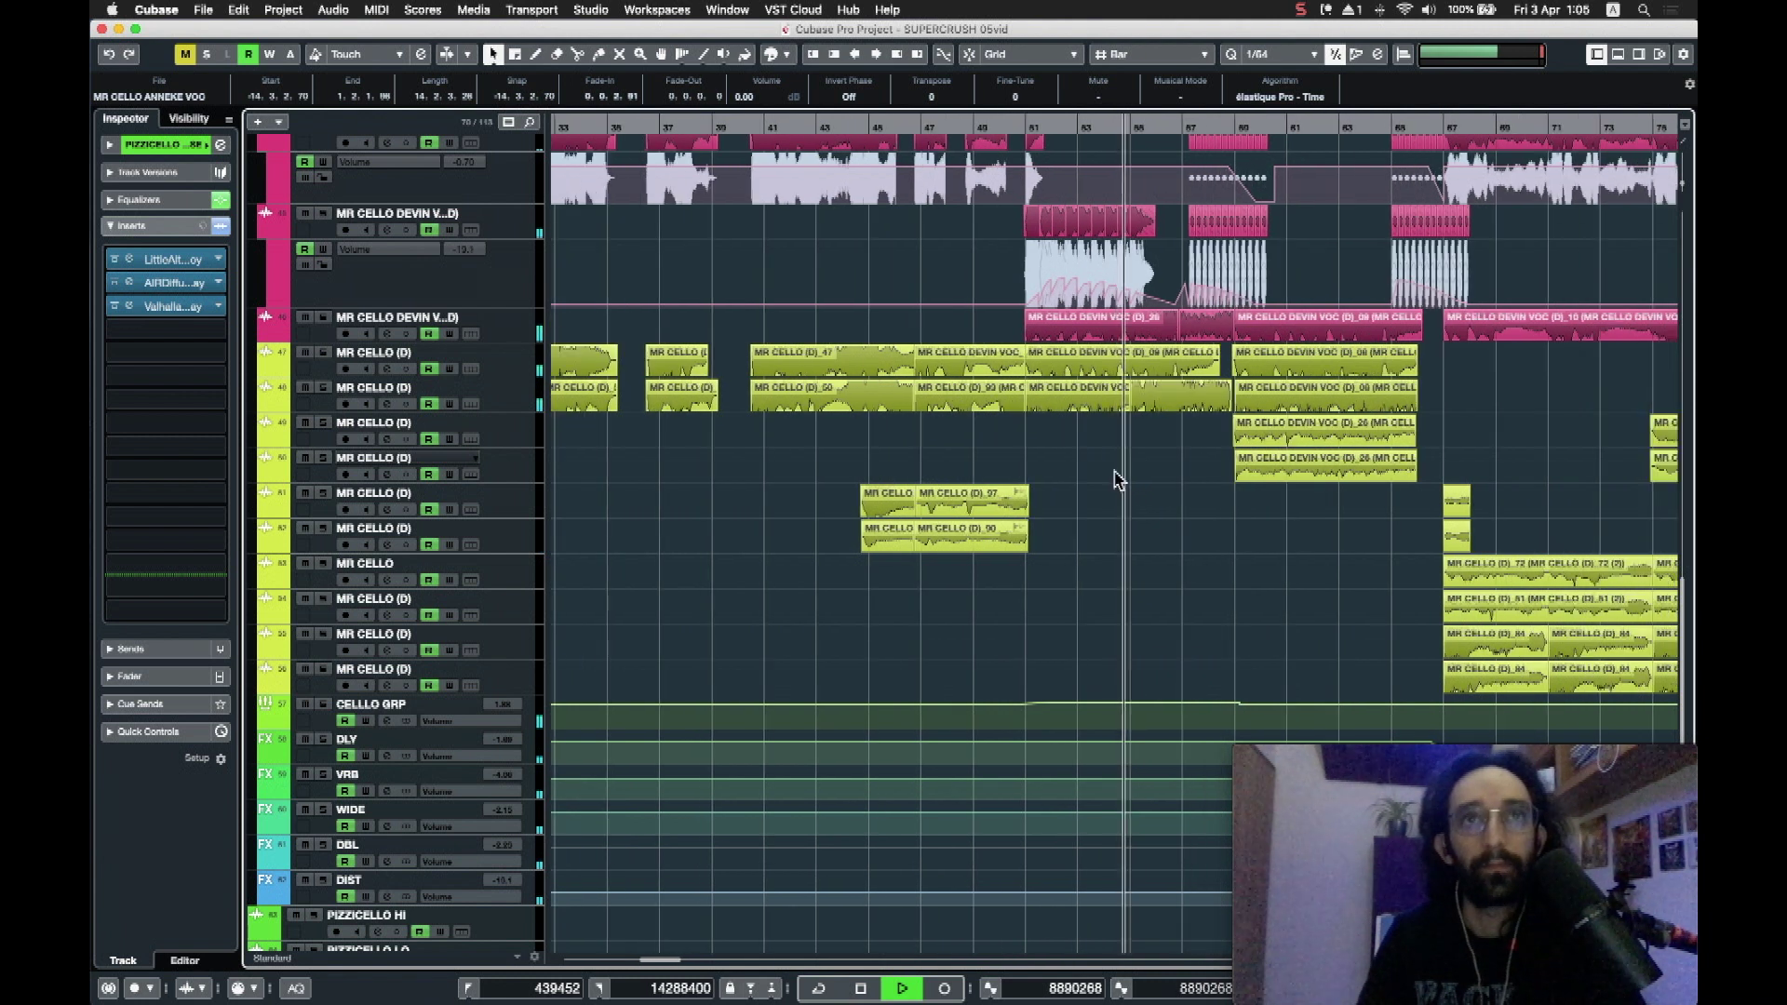
scroll(1117, 479, up, 3)
key(h)
key(h)
key(h)
key(h)
key(h)
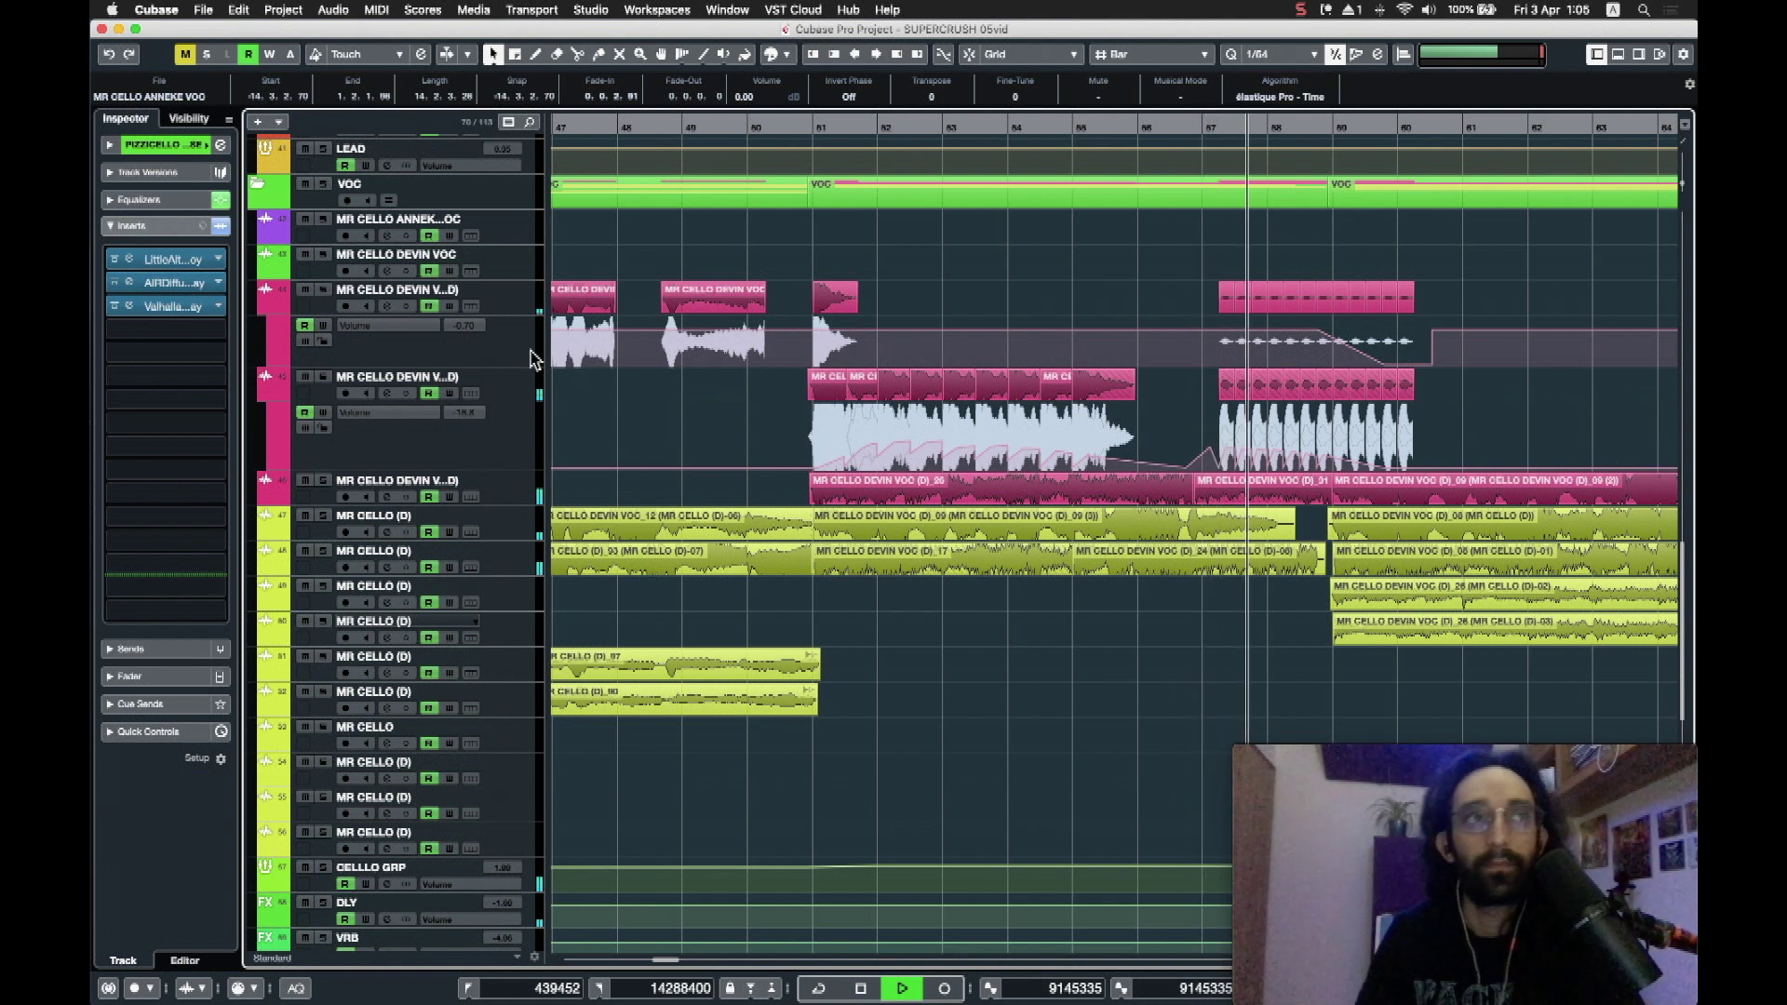
Step: Solo the second and first MR CELLO DEVIN tracks and replay their short clips from just before bar 57
click(323, 378)
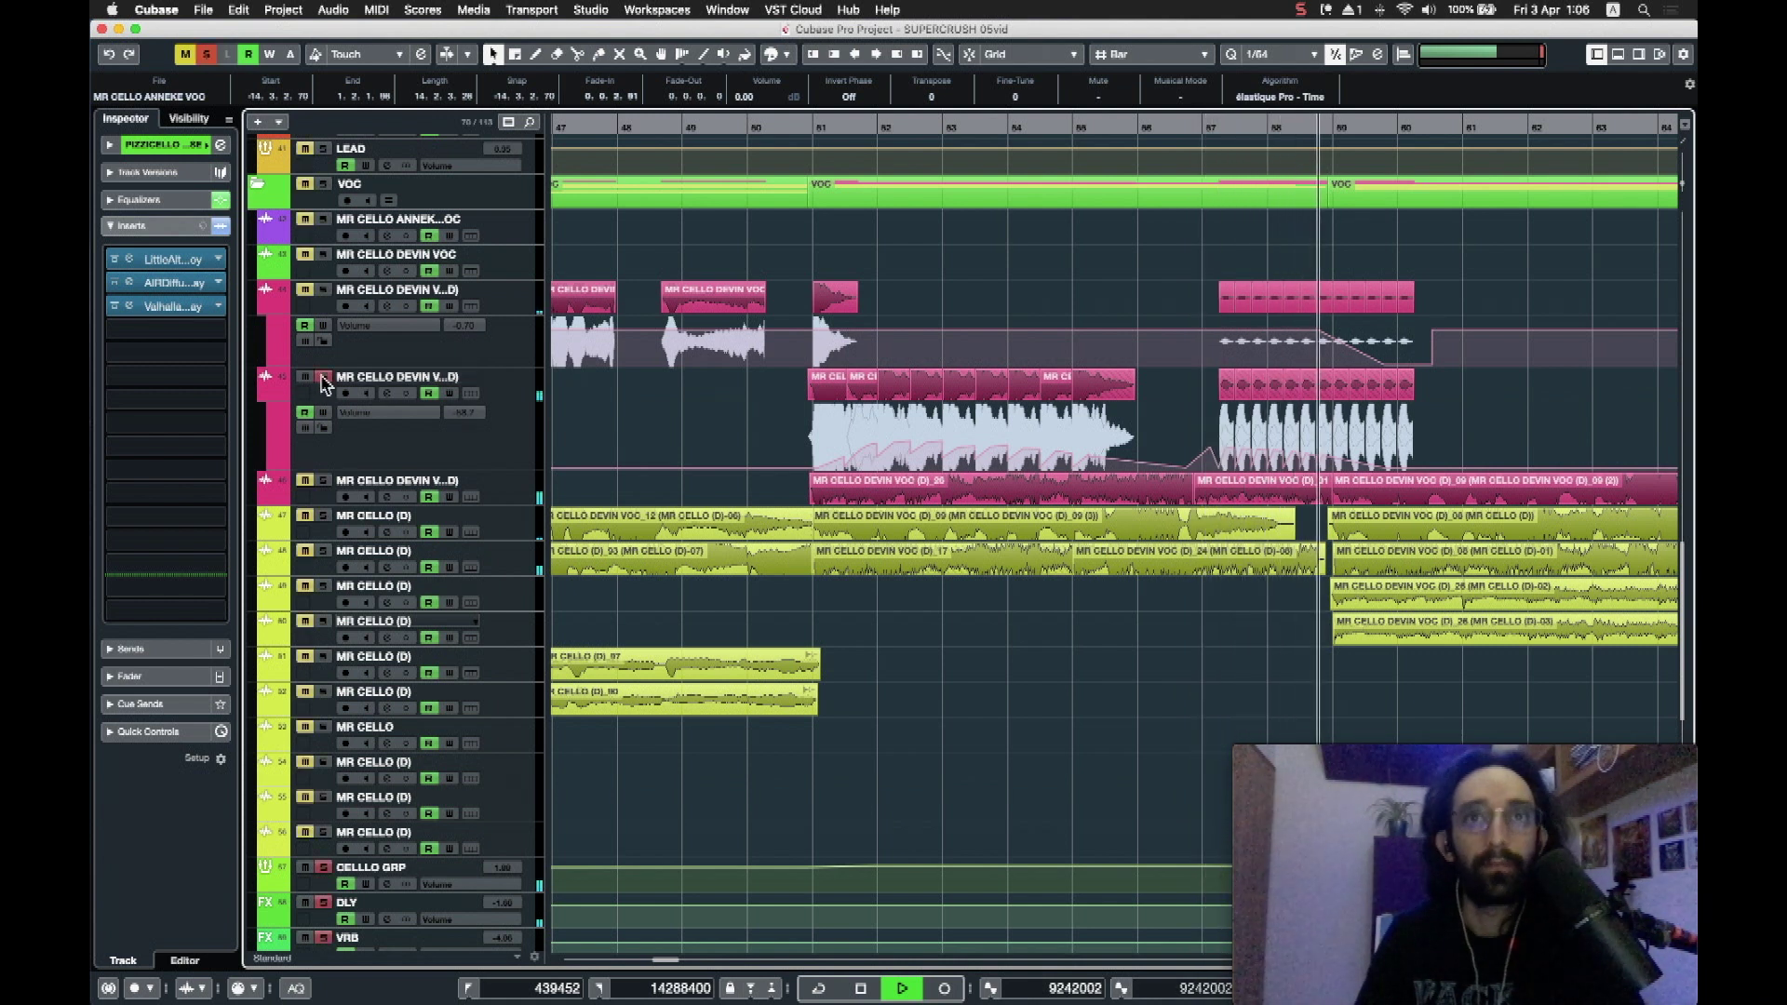
key(space)
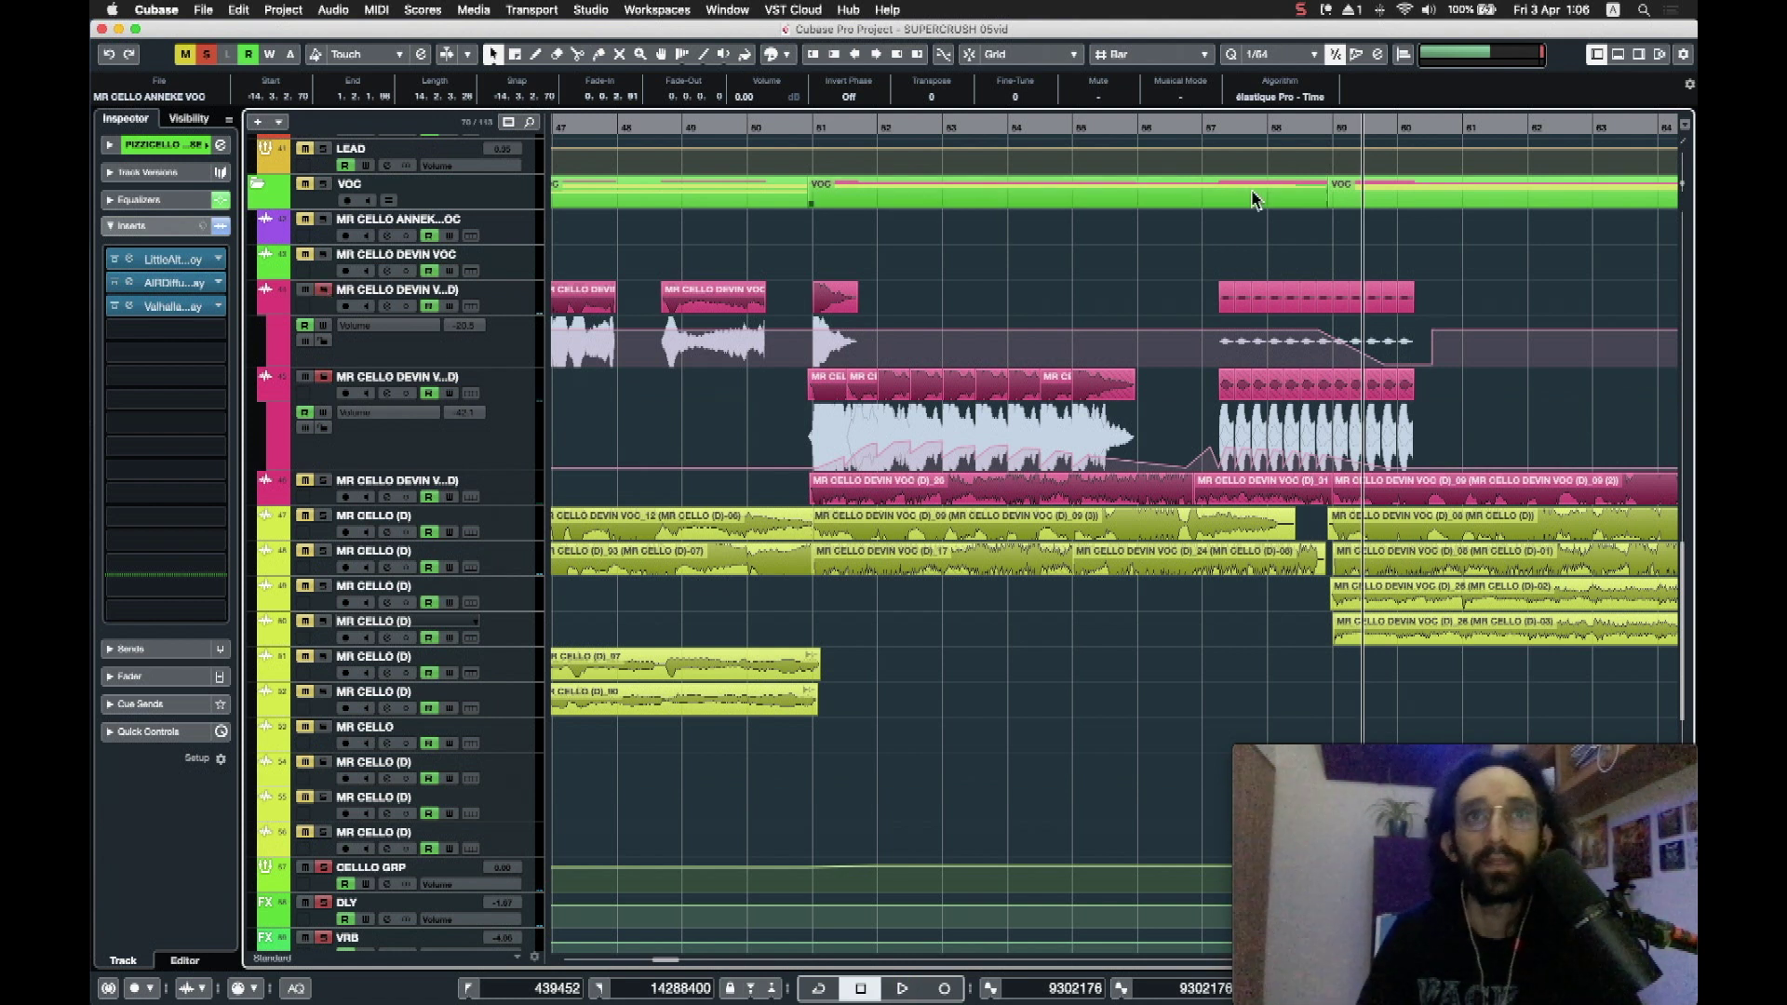
click(1203, 130)
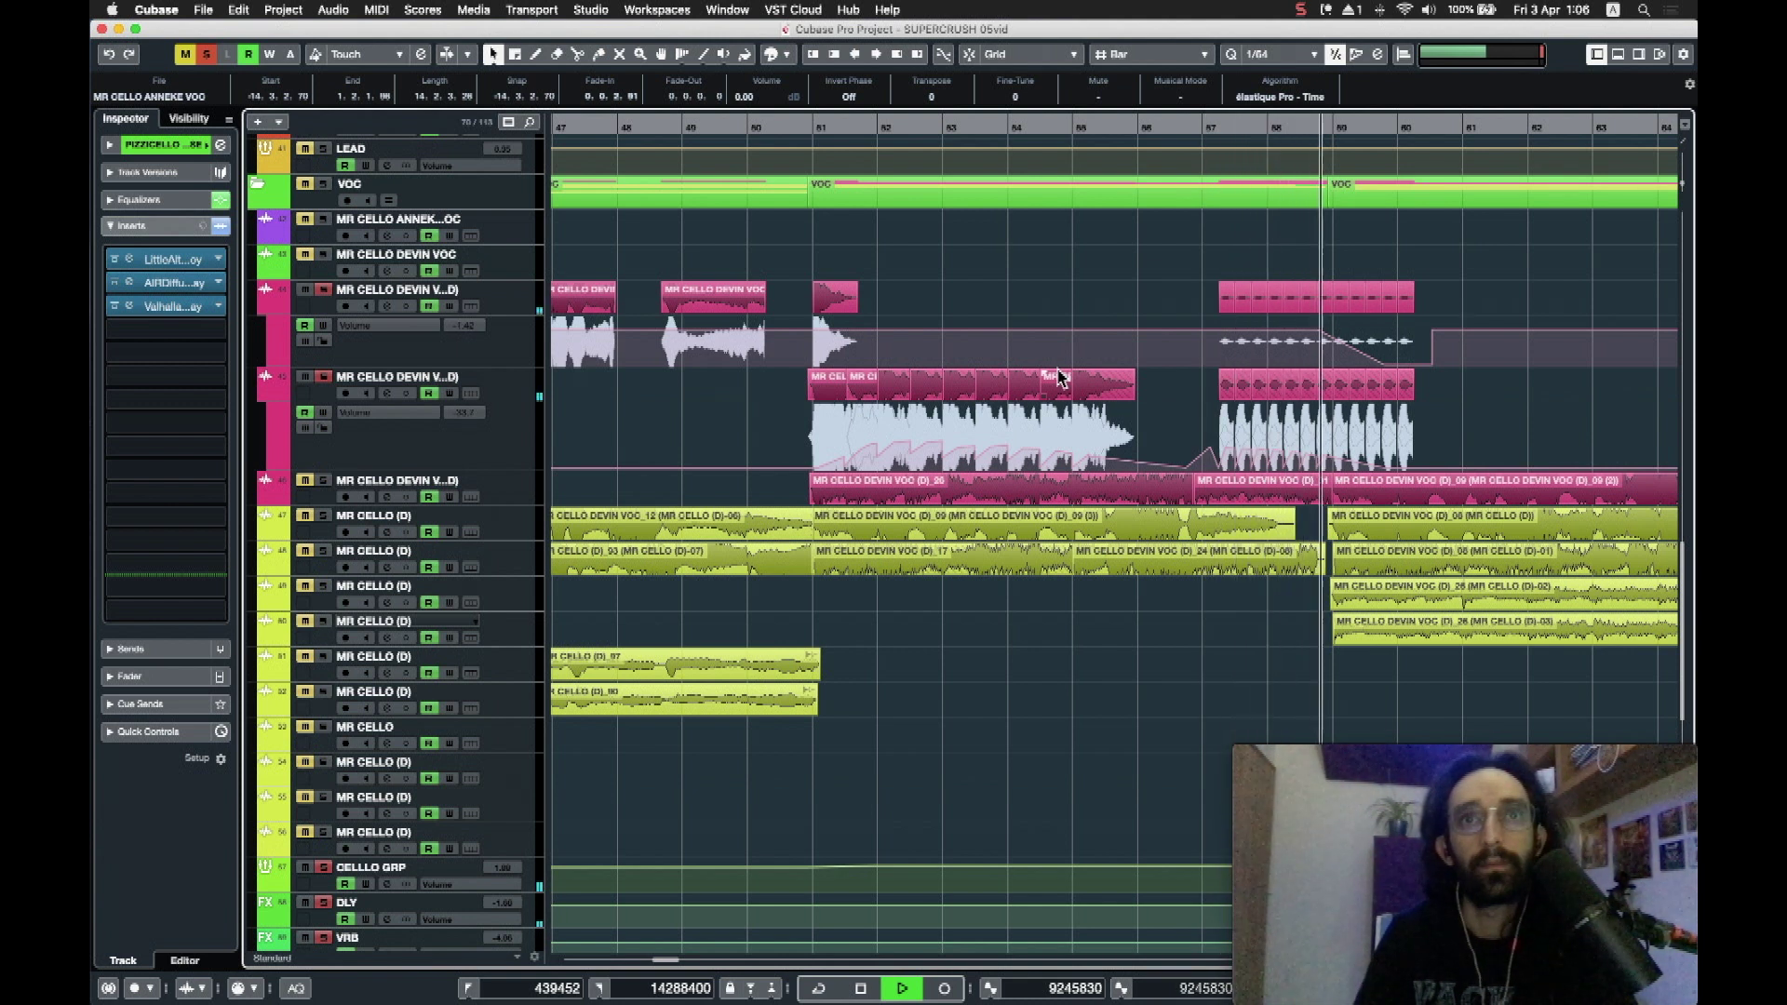
key(space)
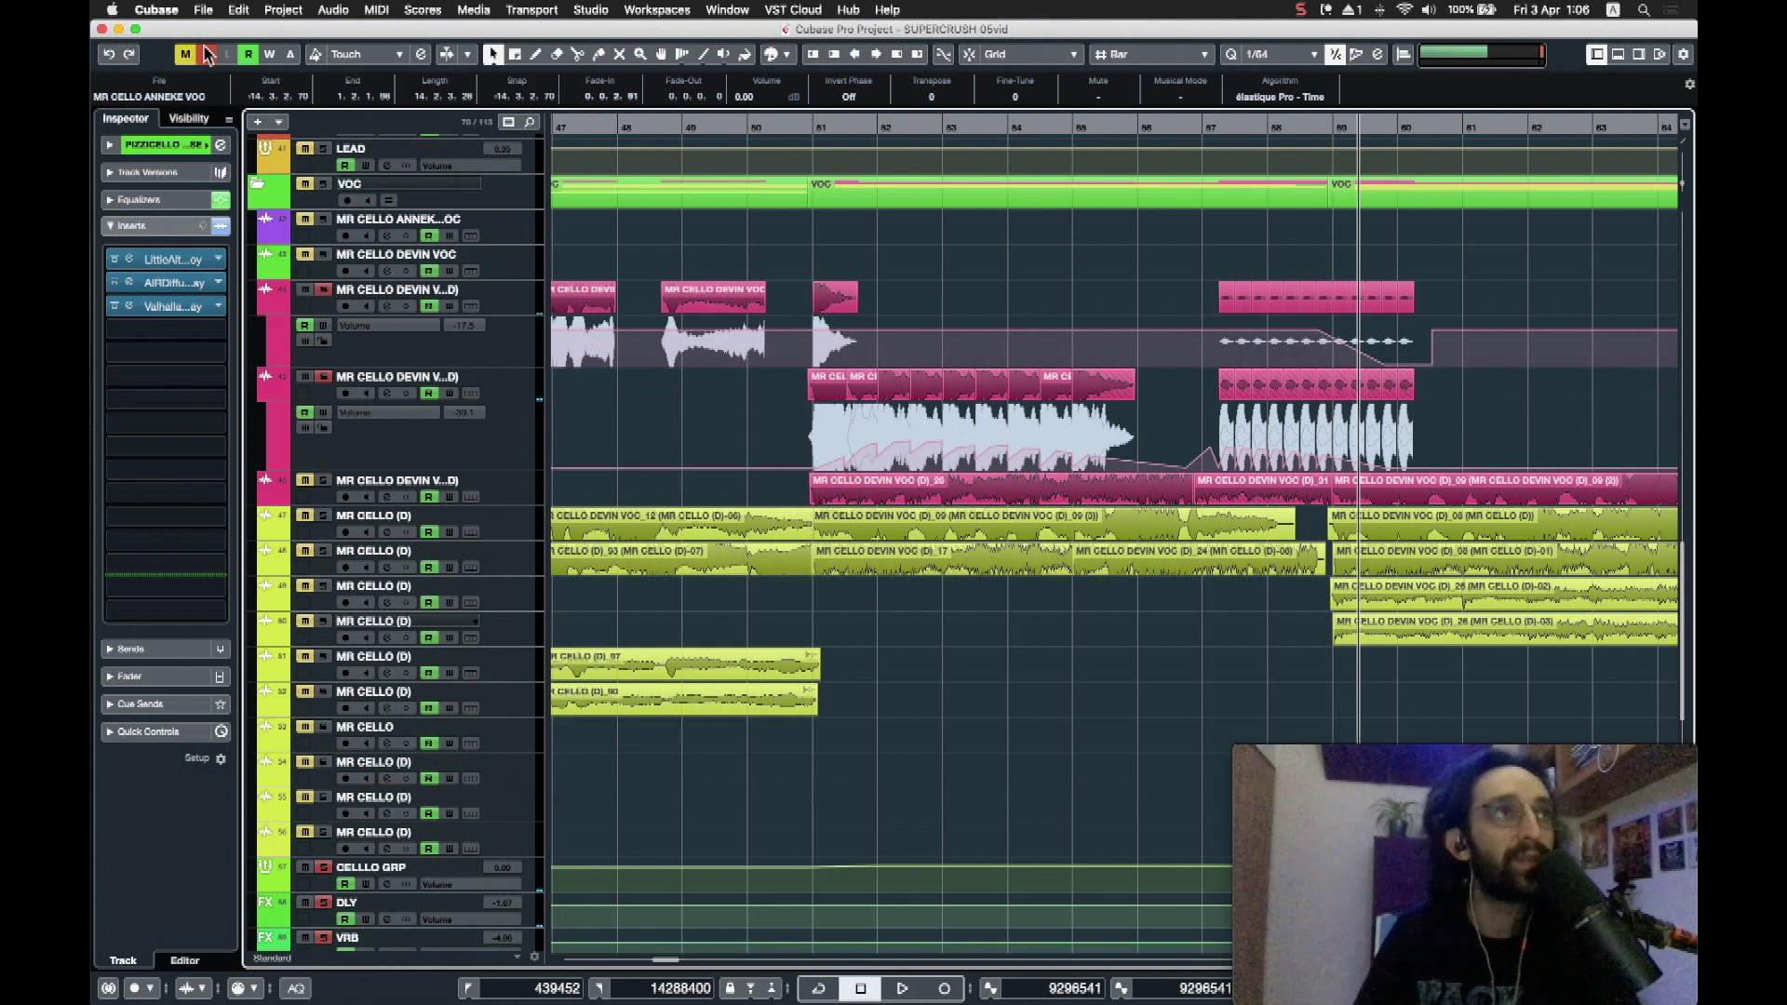
Step: Clear the solos and play the full mix from about bar 56, examining the cello clips around bars 57 to 59
click(1195, 129)
key(h)
key(h)
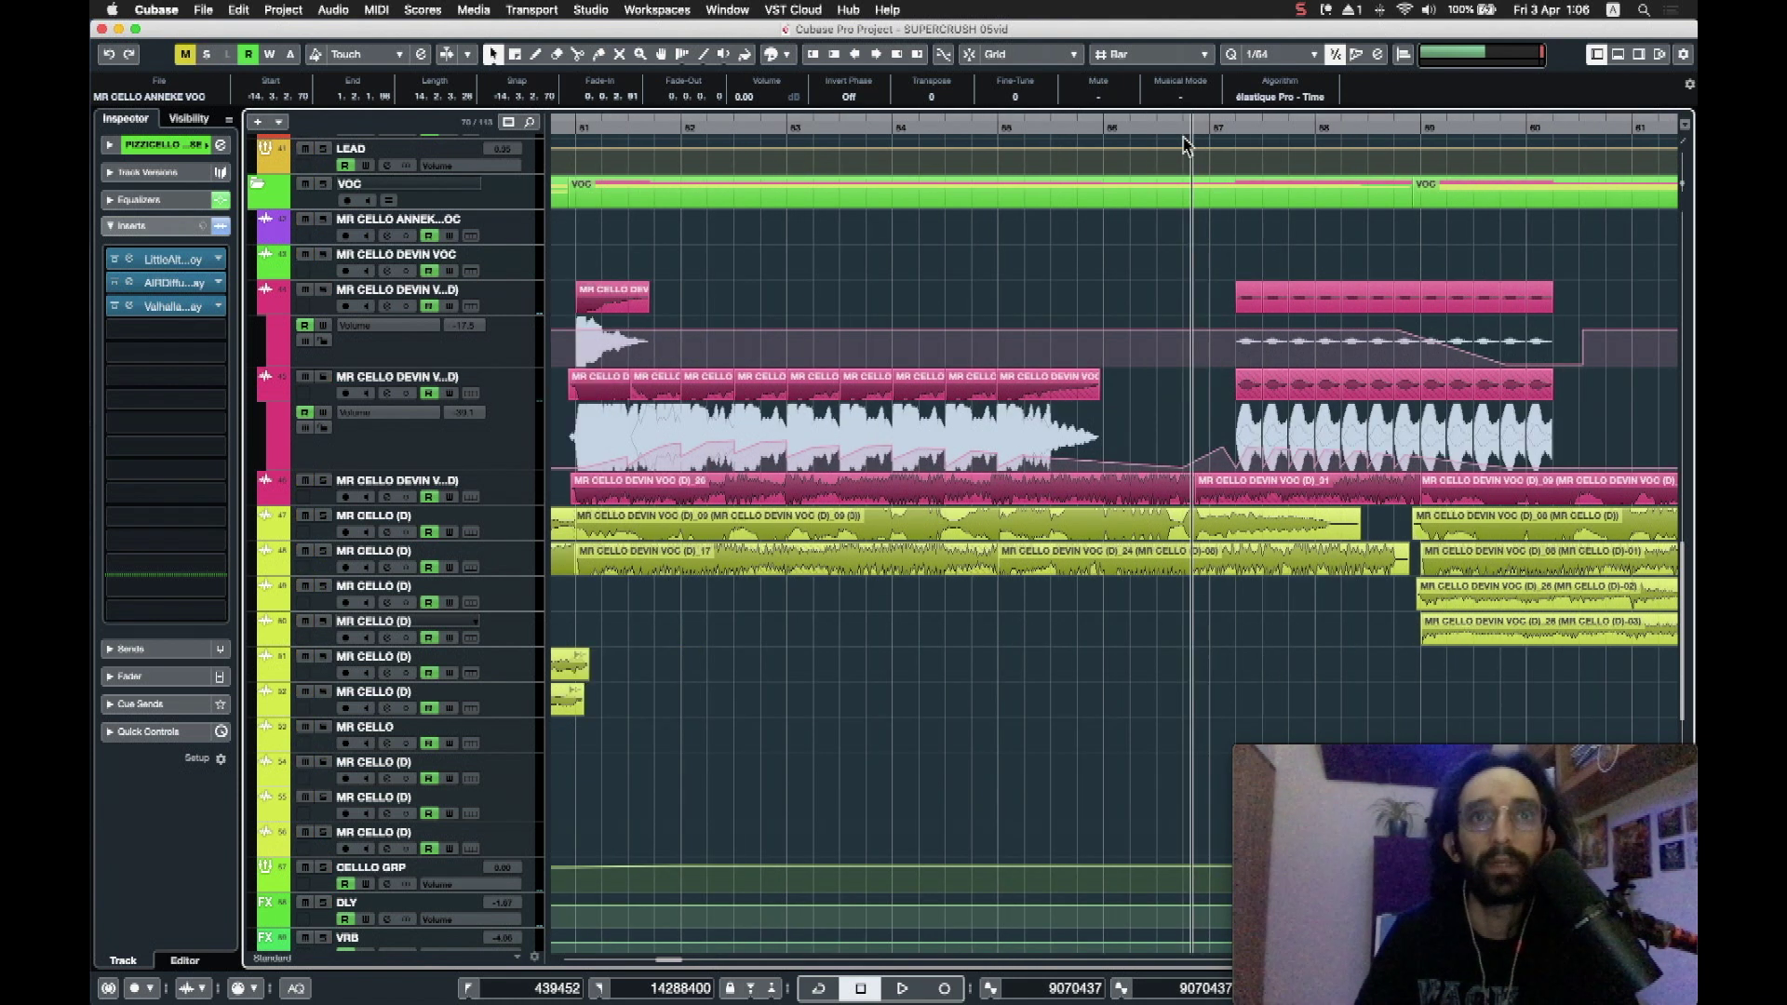
click(1112, 127)
key(space)
key(g)
key(g)
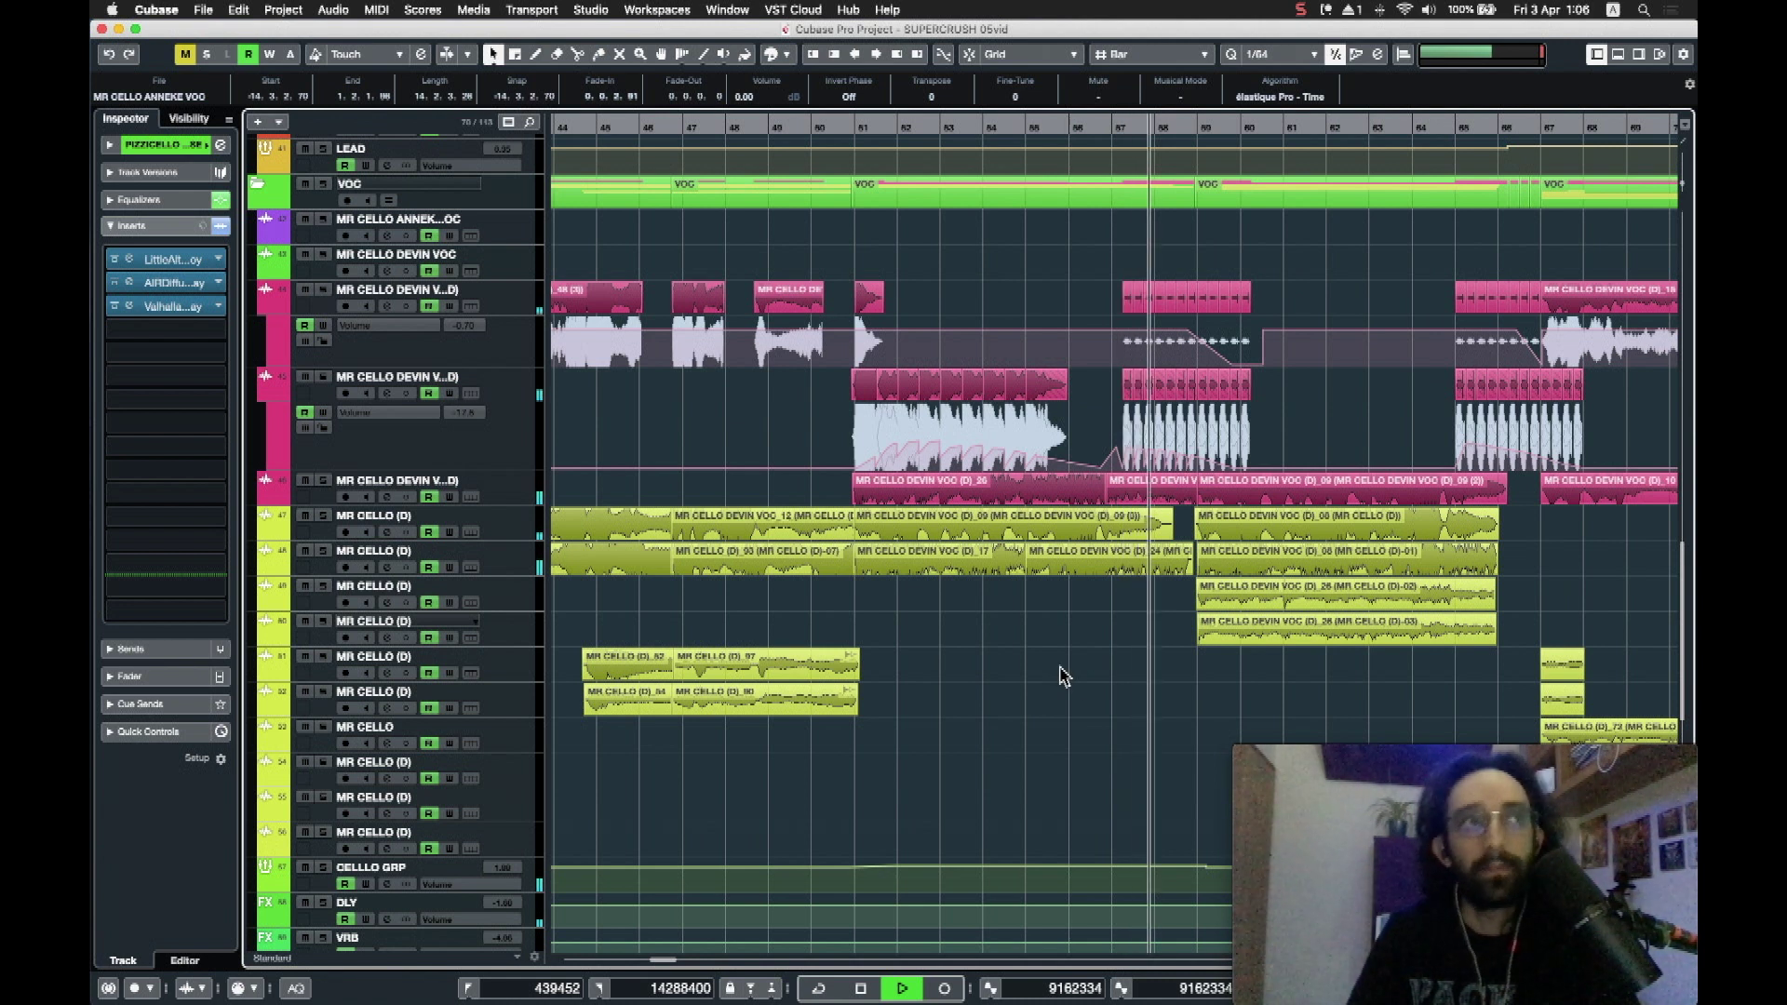
key(h)
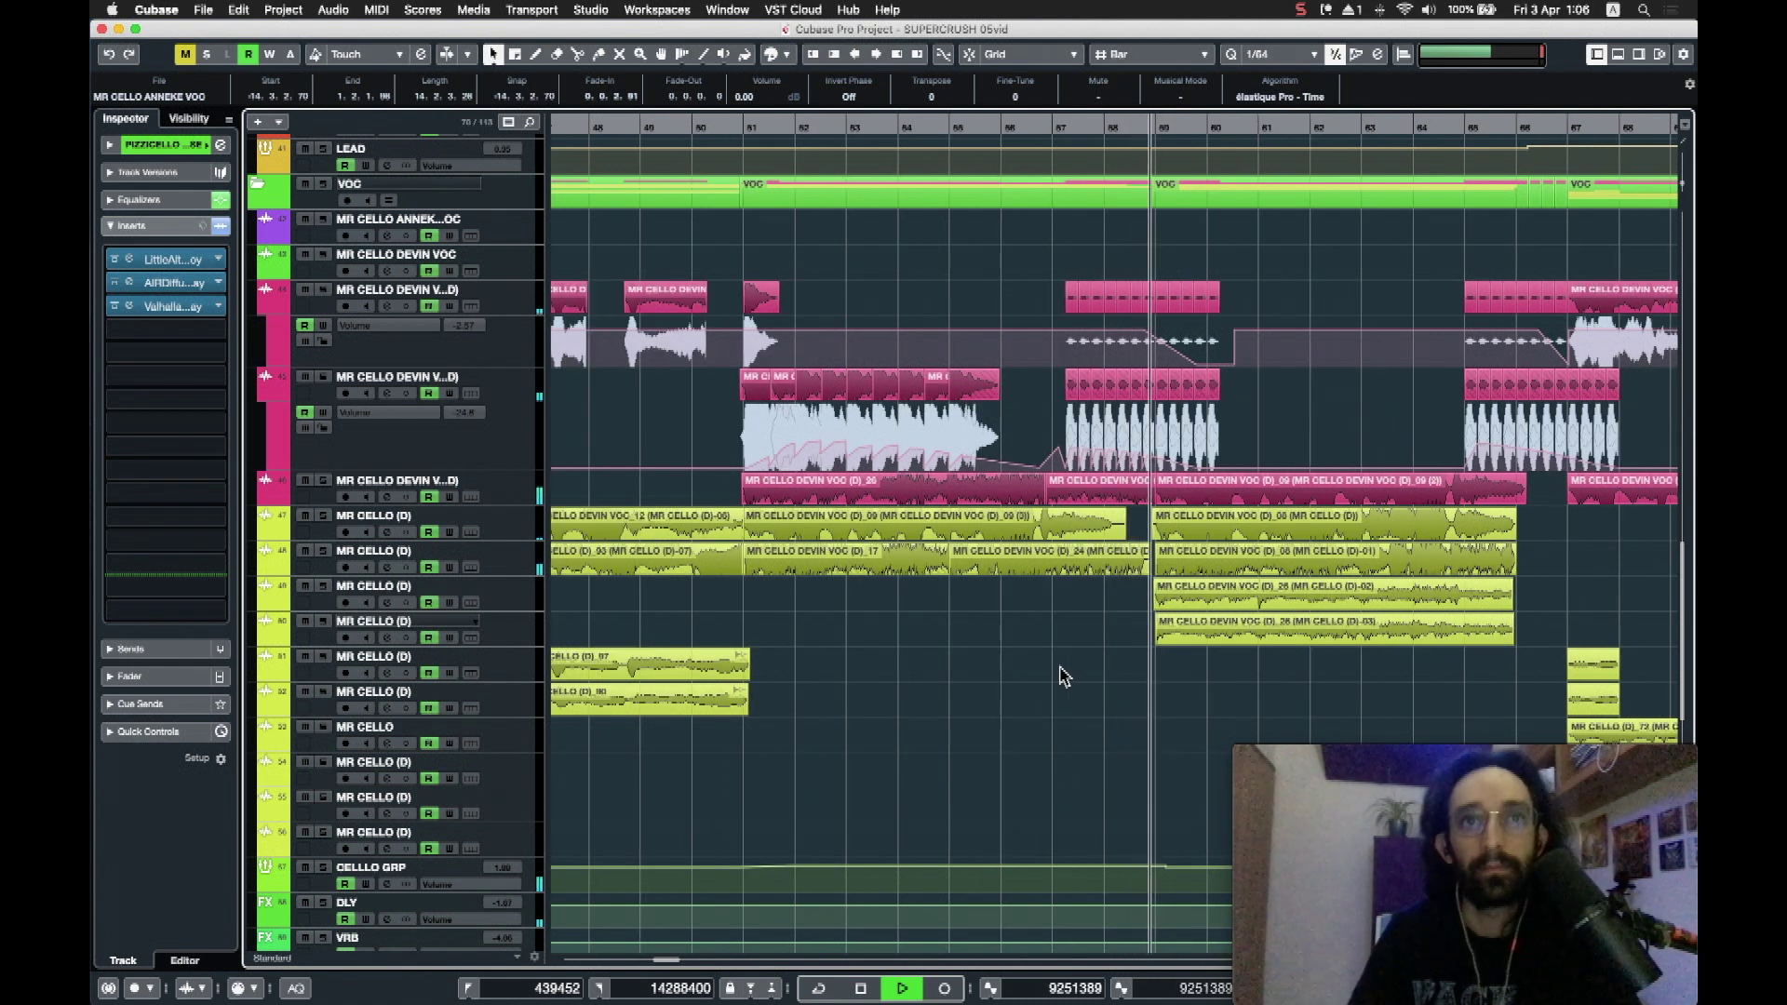
key(g)
key(g)
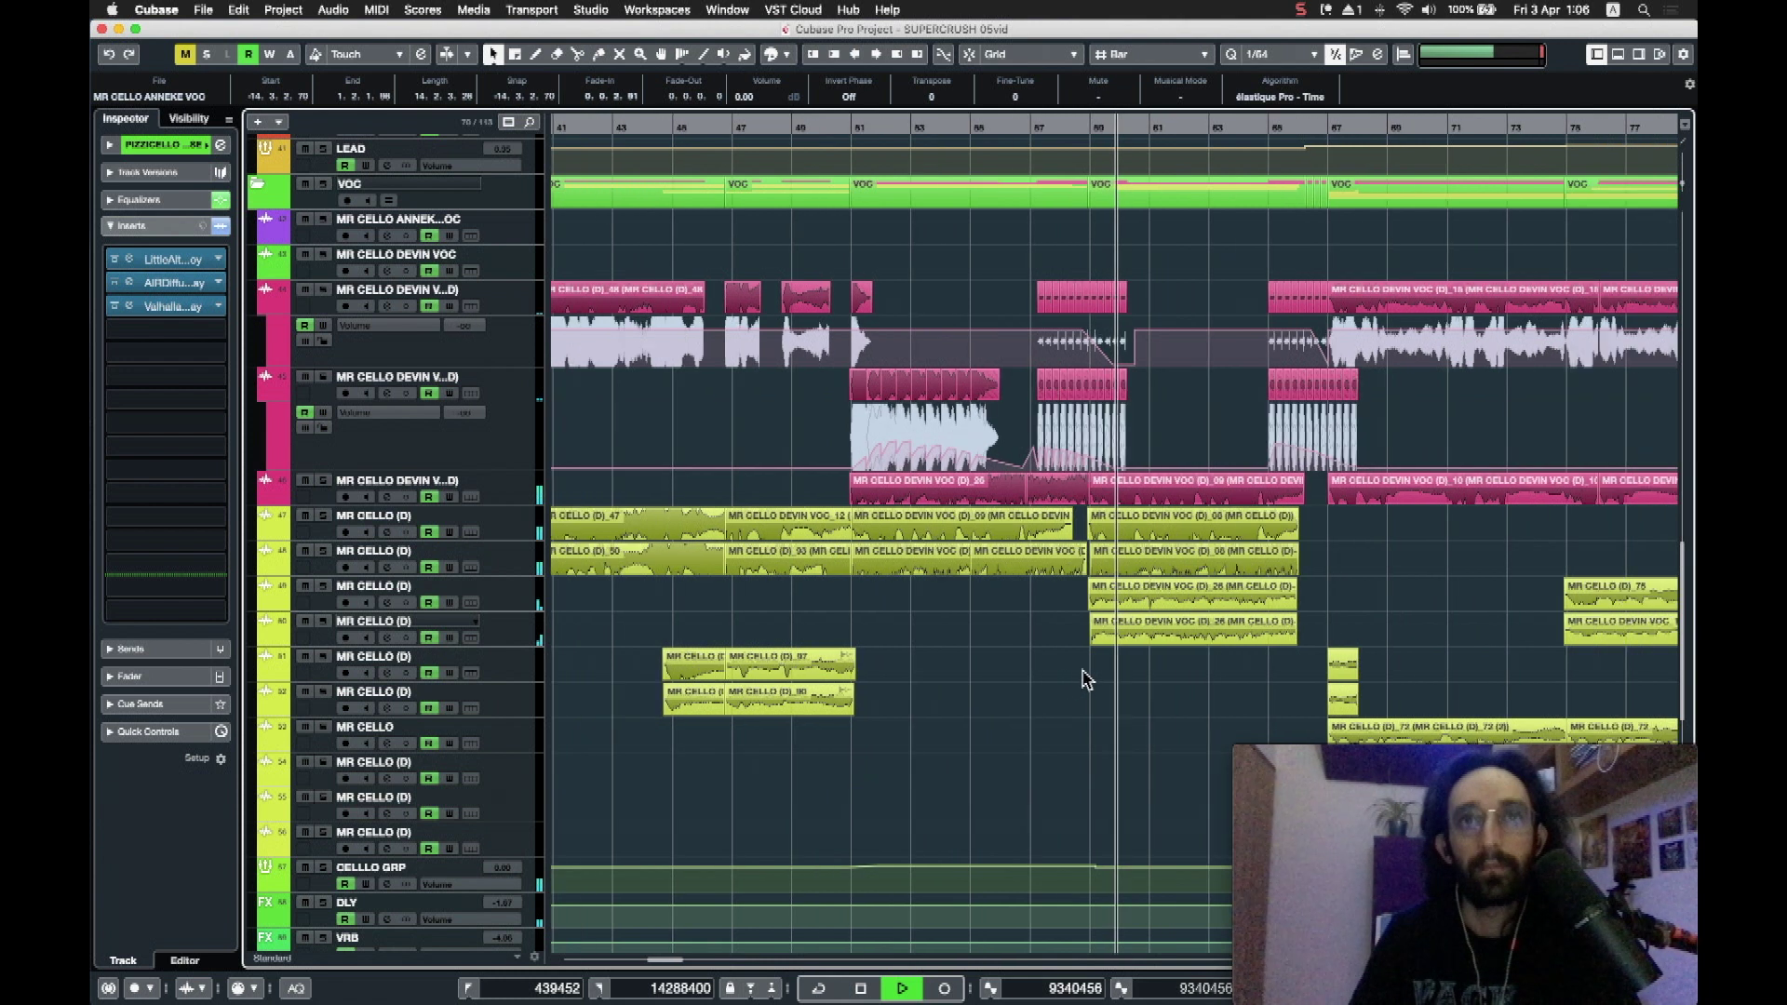
Step: Review the MR CELLO, effects, VOC and CELLO LEAD tracks around bars 59 to 67 while the full mix plays
scroll(1061, 694, down, 8)
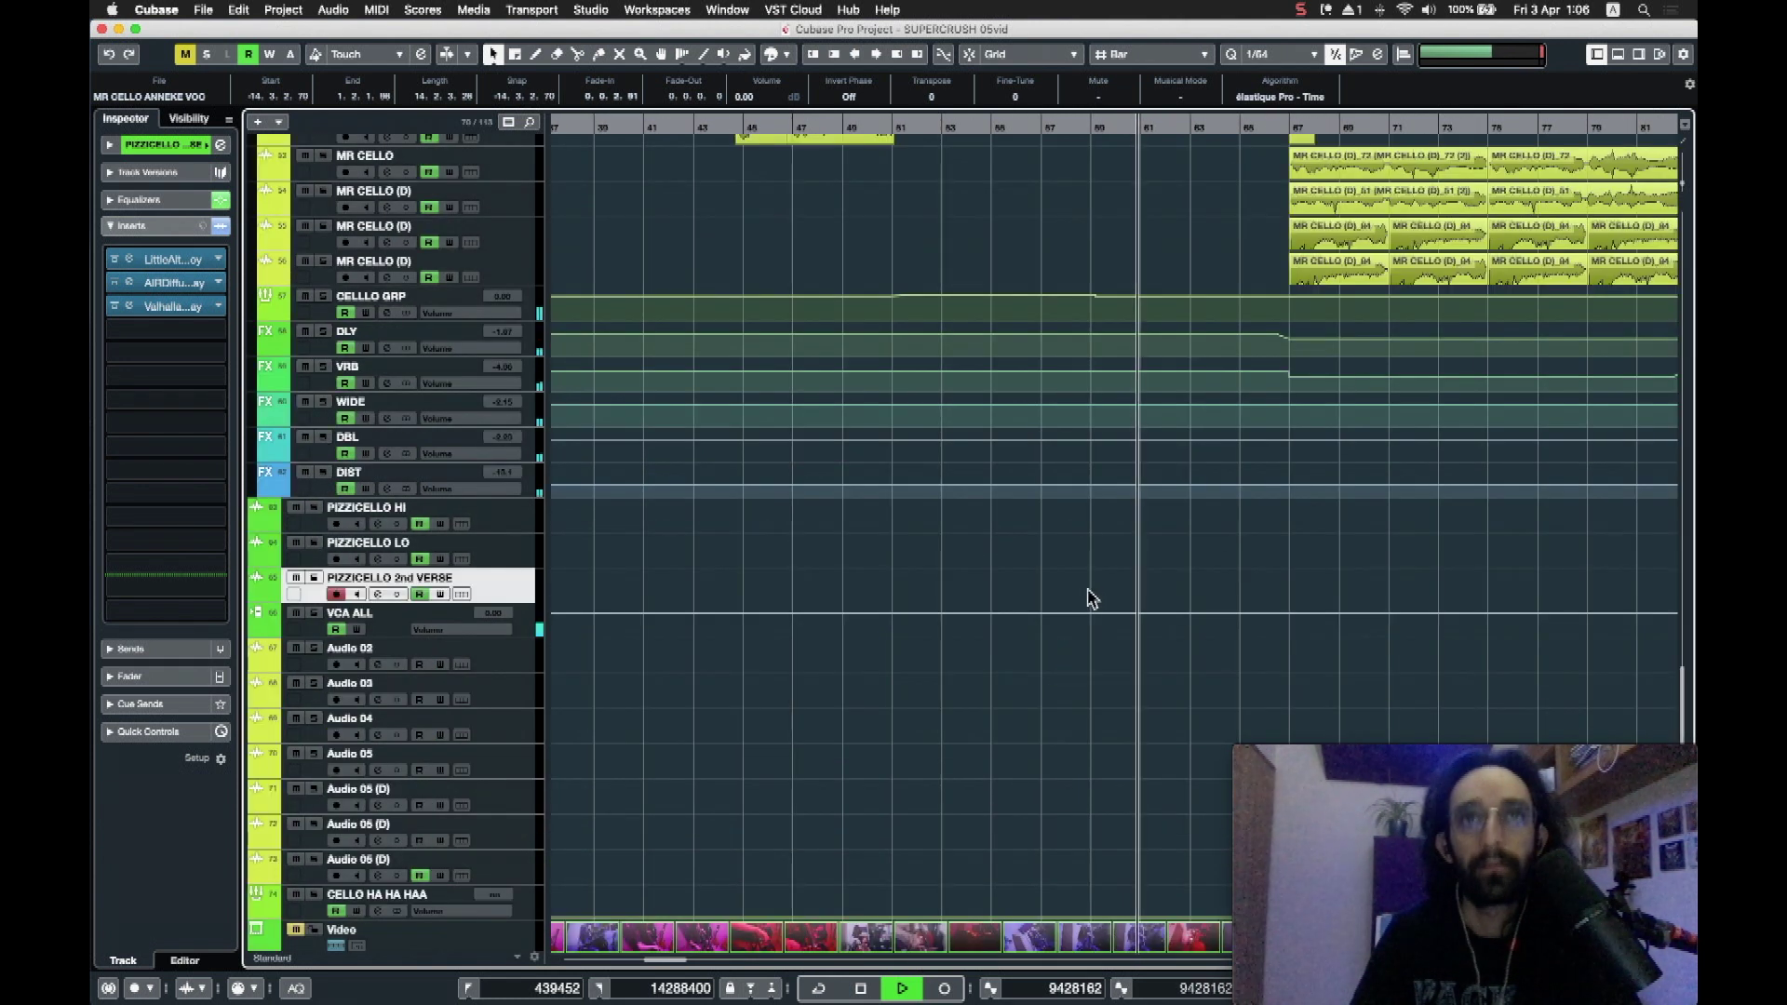
scroll(1101, 543, up, 4)
scroll(1102, 542, left, 2)
scroll(1103, 535, up, 6)
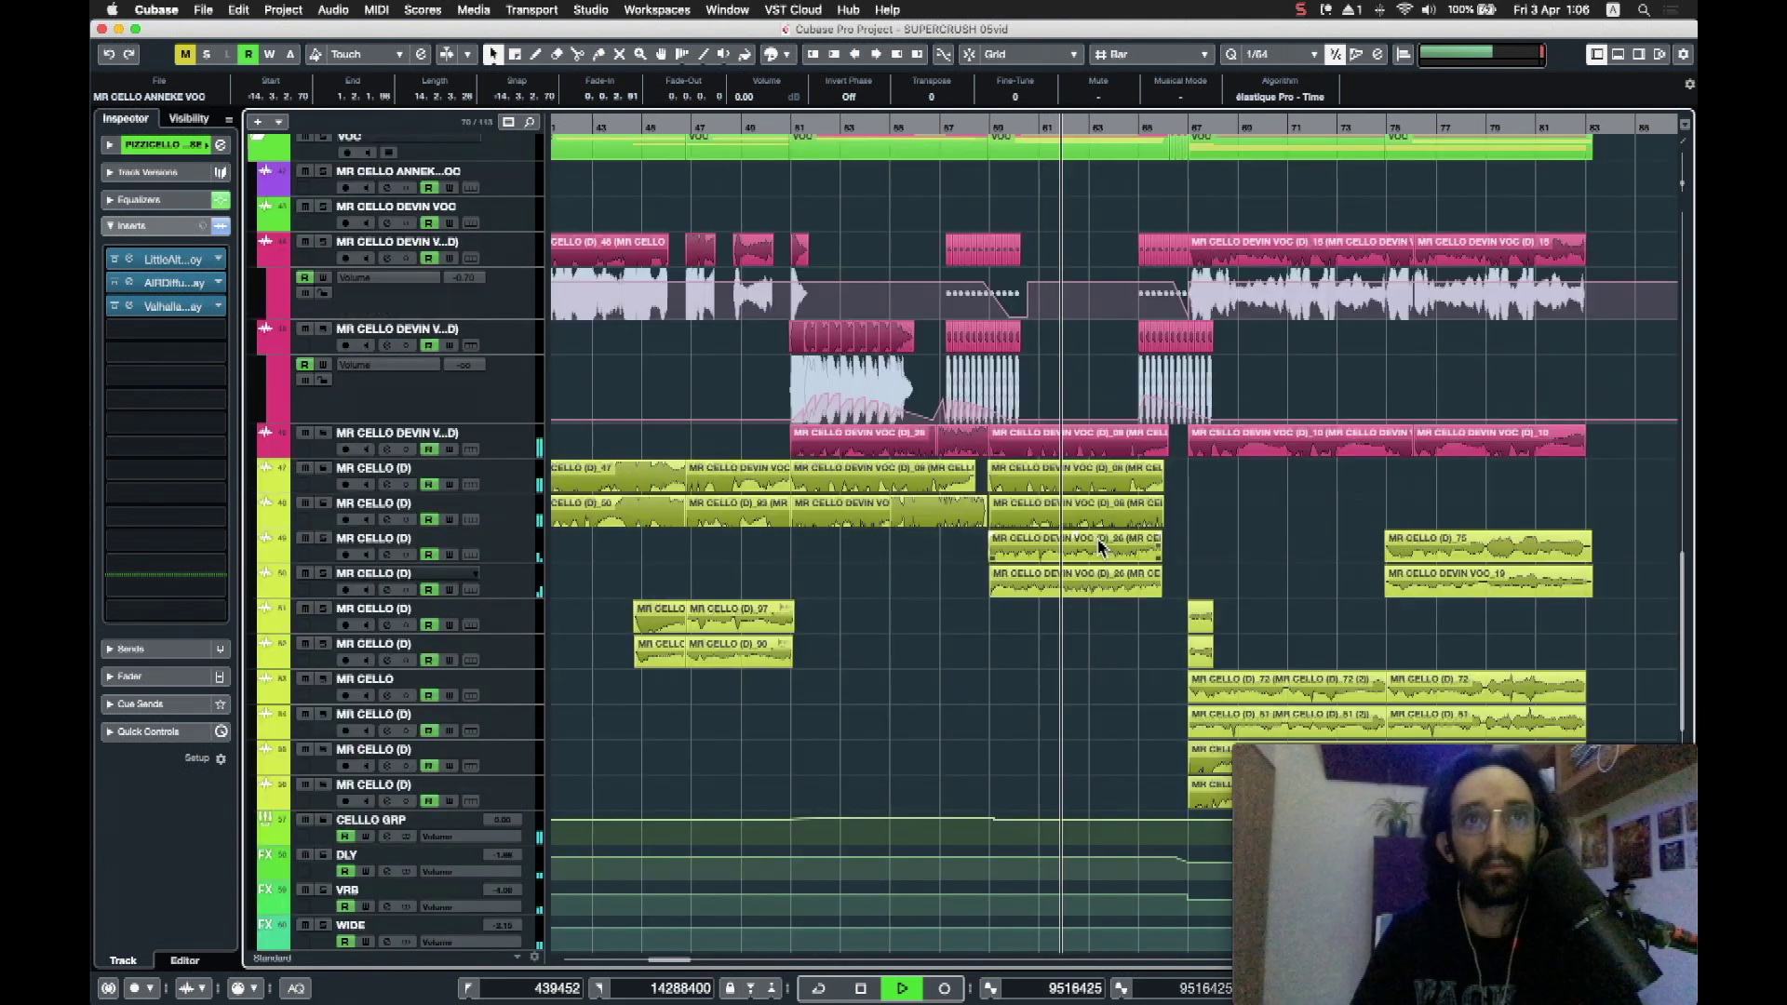
scroll(1233, 565, up, 6)
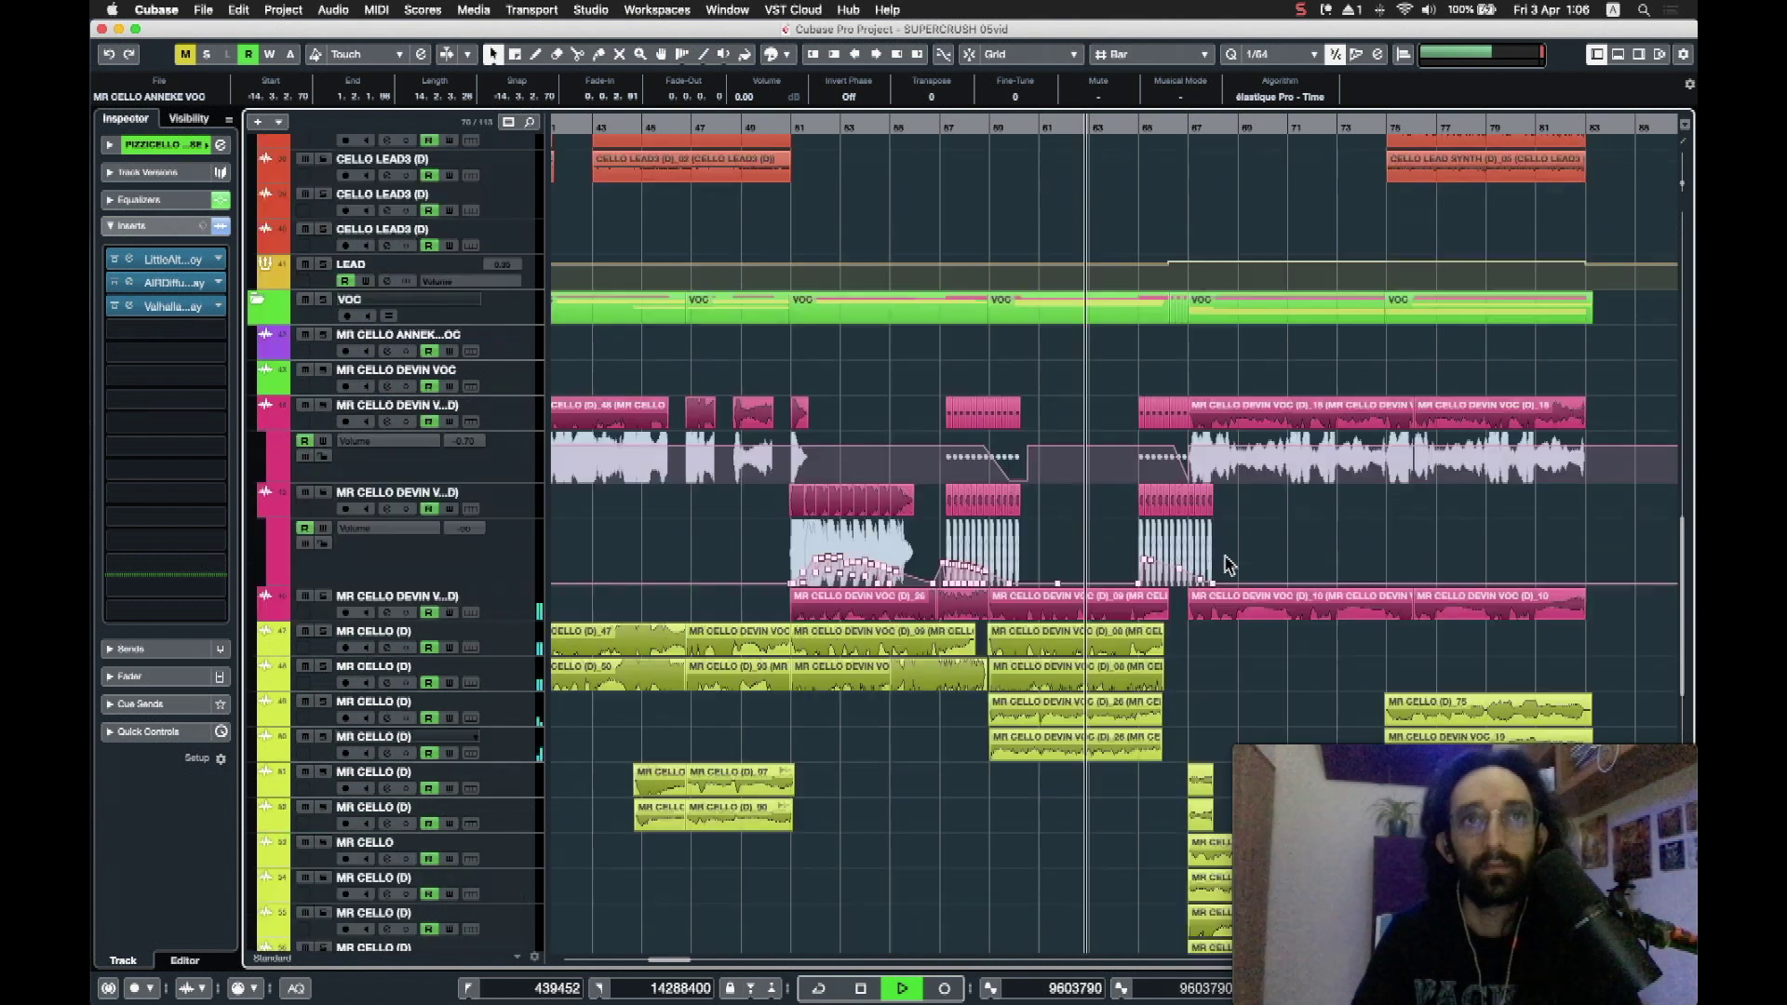
scroll(1226, 565, right, 2)
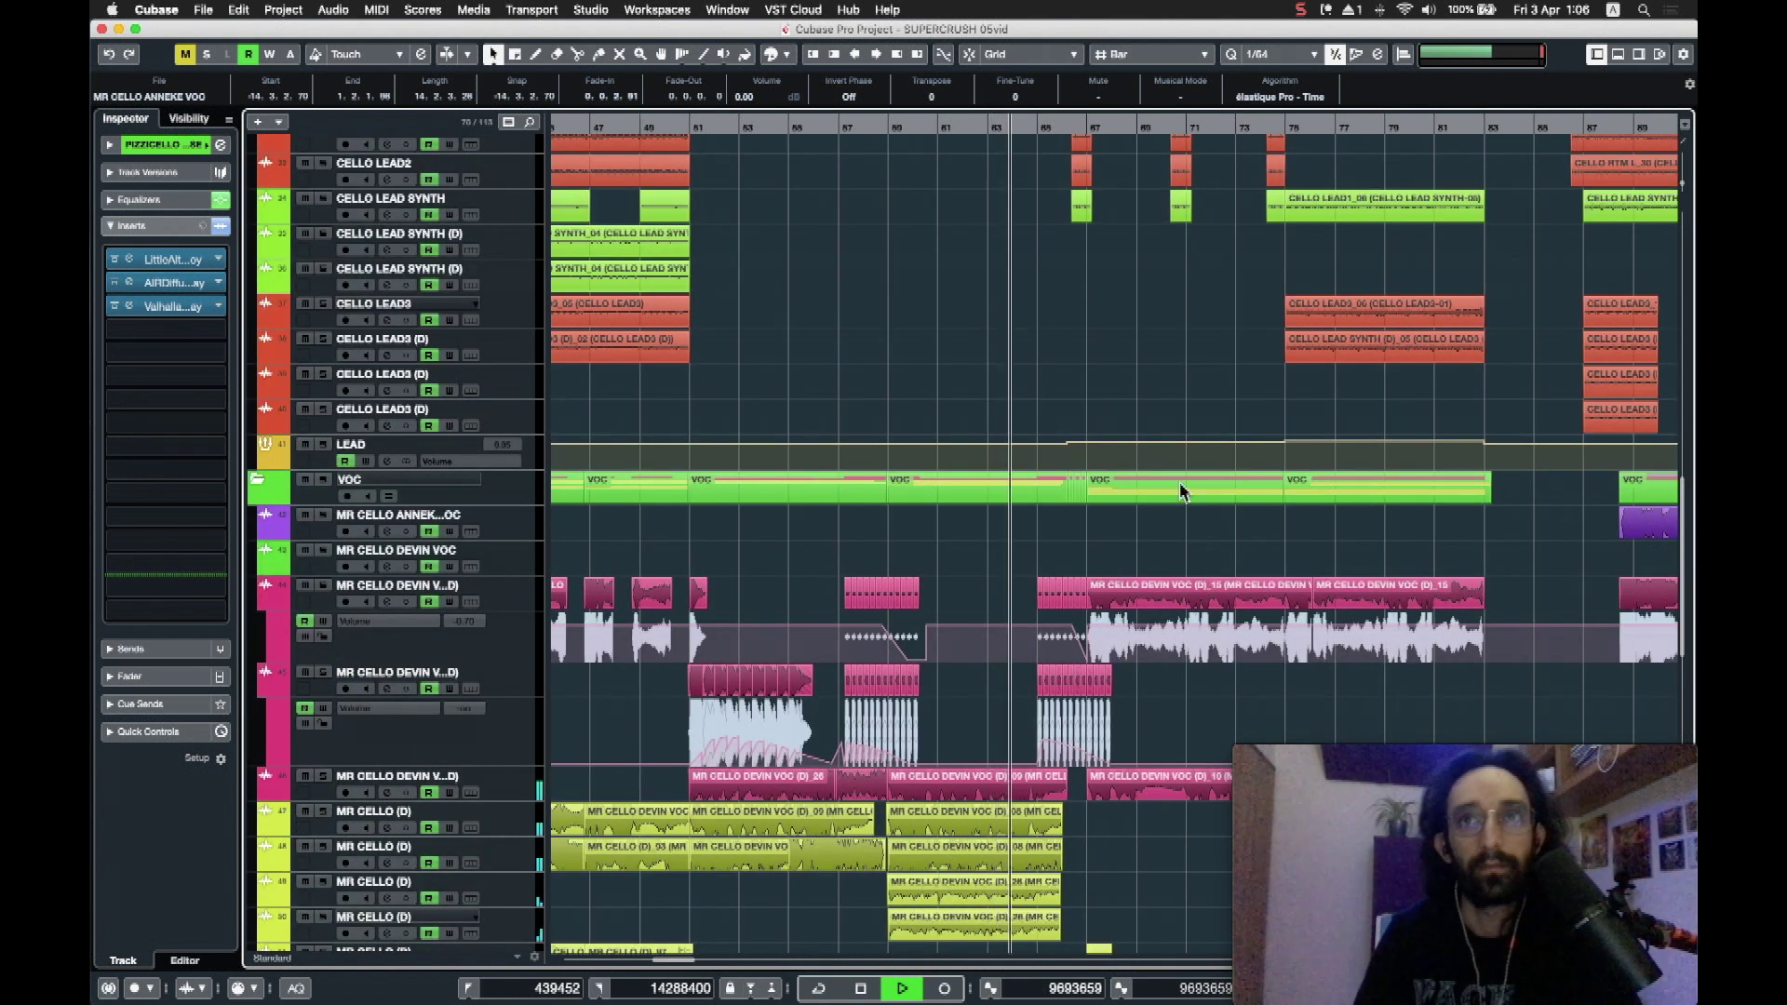
key(h)
key(h)
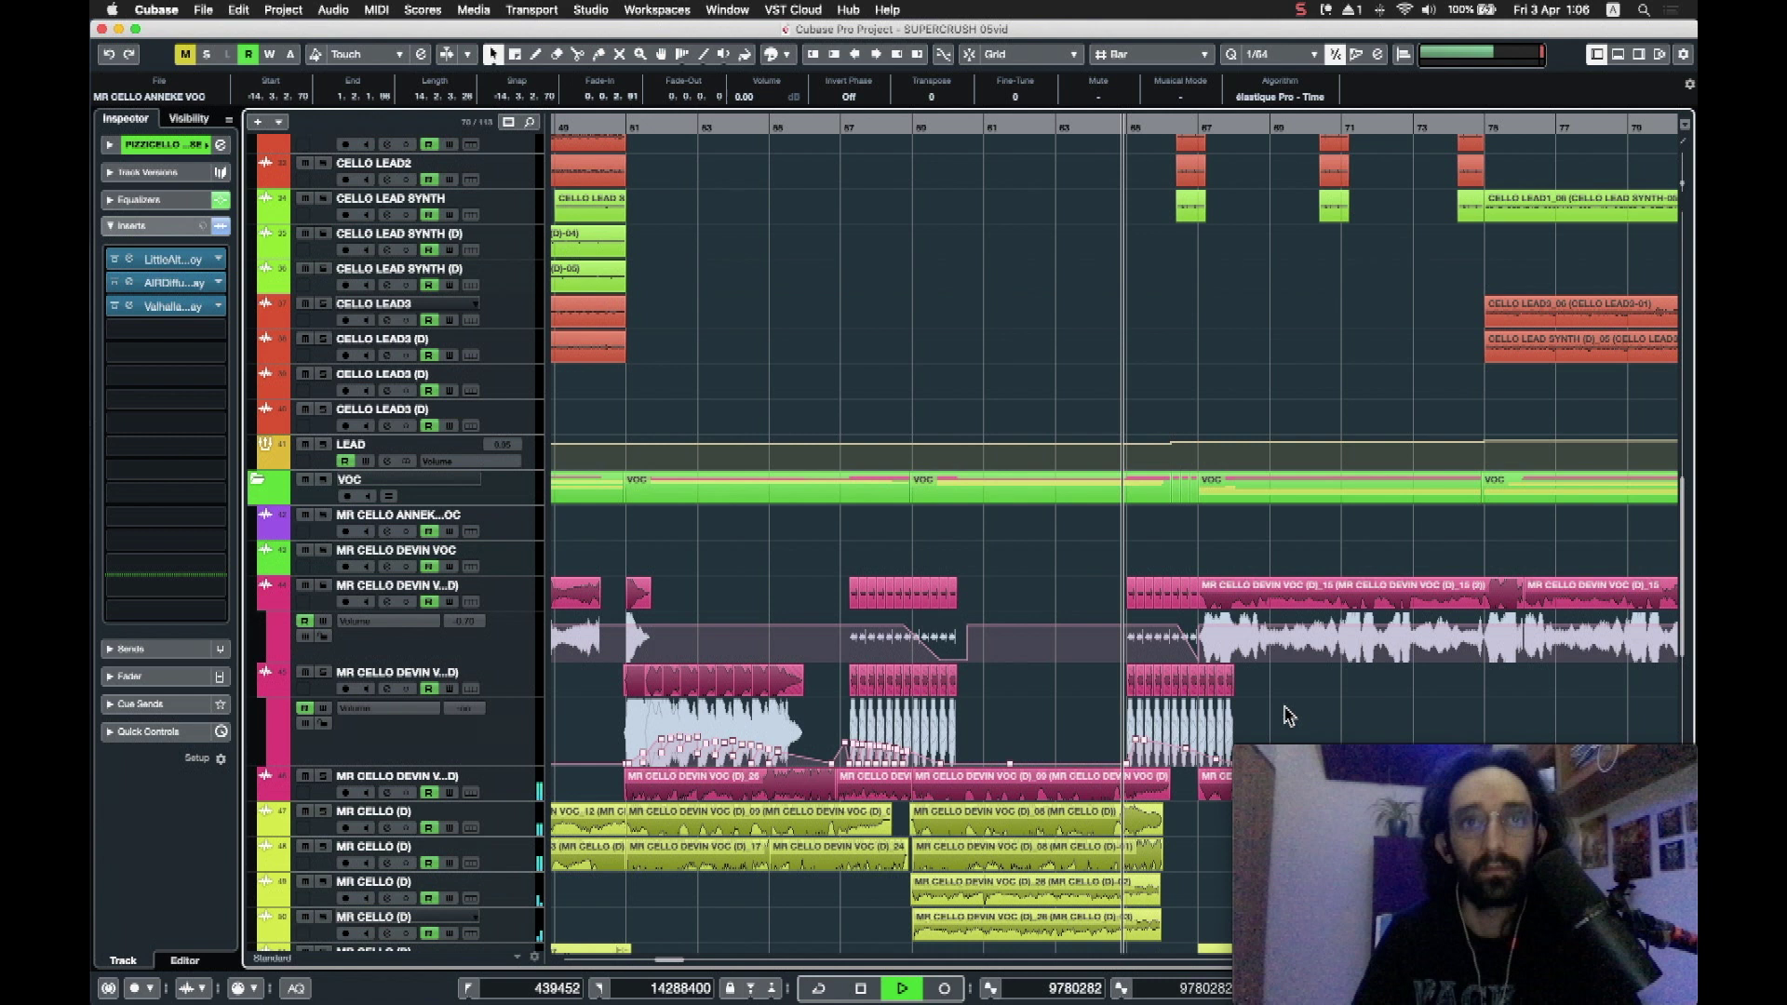
Step: Audition the first two MR CELLO DEVIN tracks soloed, then the second alone, around bars 65 to 67 before returning to the full mix
click(323, 672)
click(324, 585)
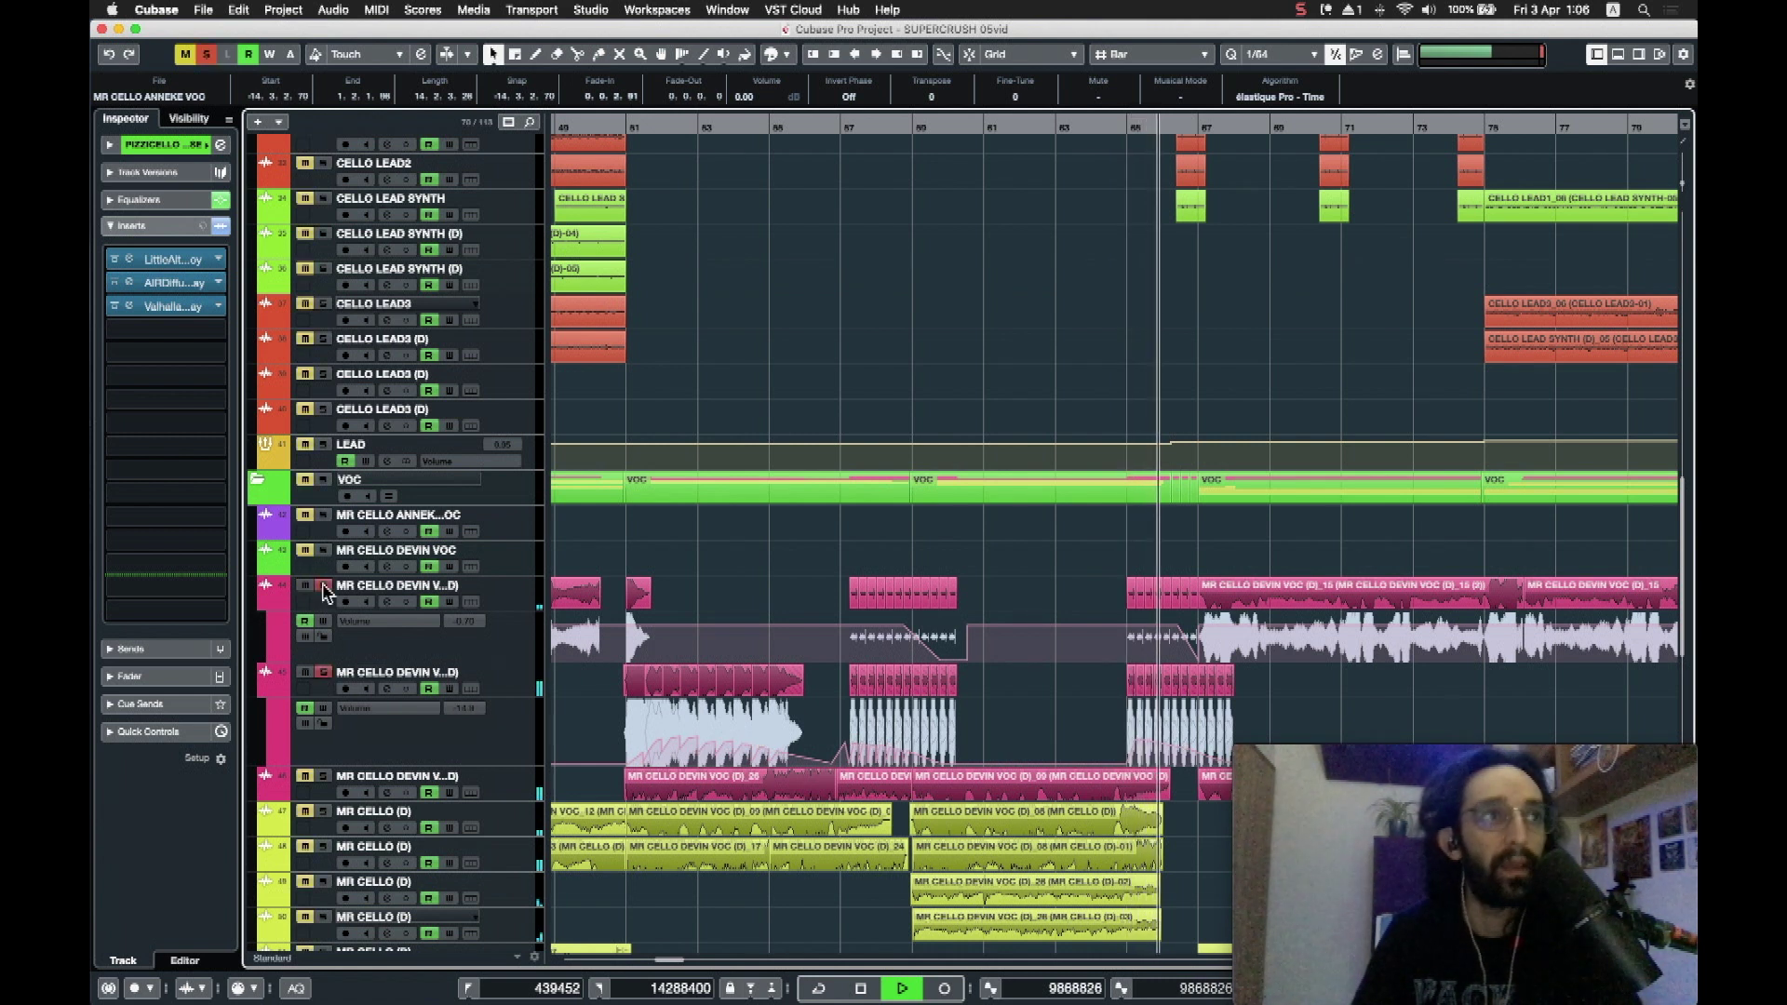
click(324, 585)
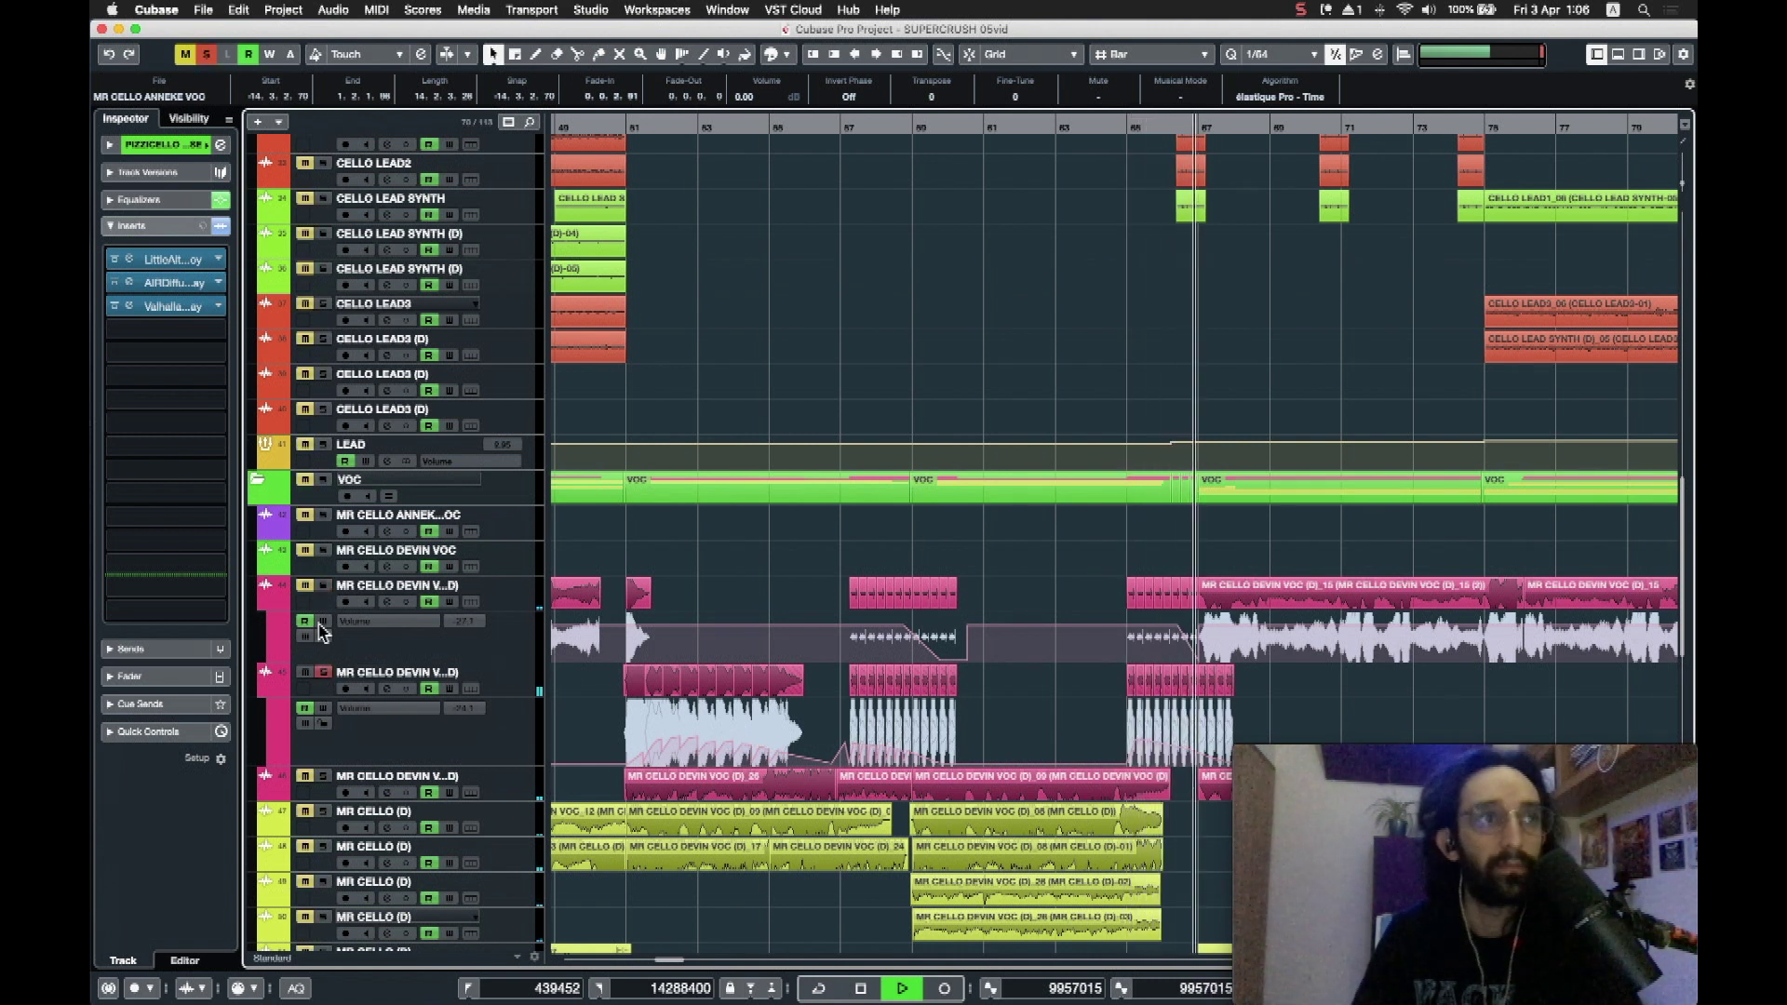
click(323, 672)
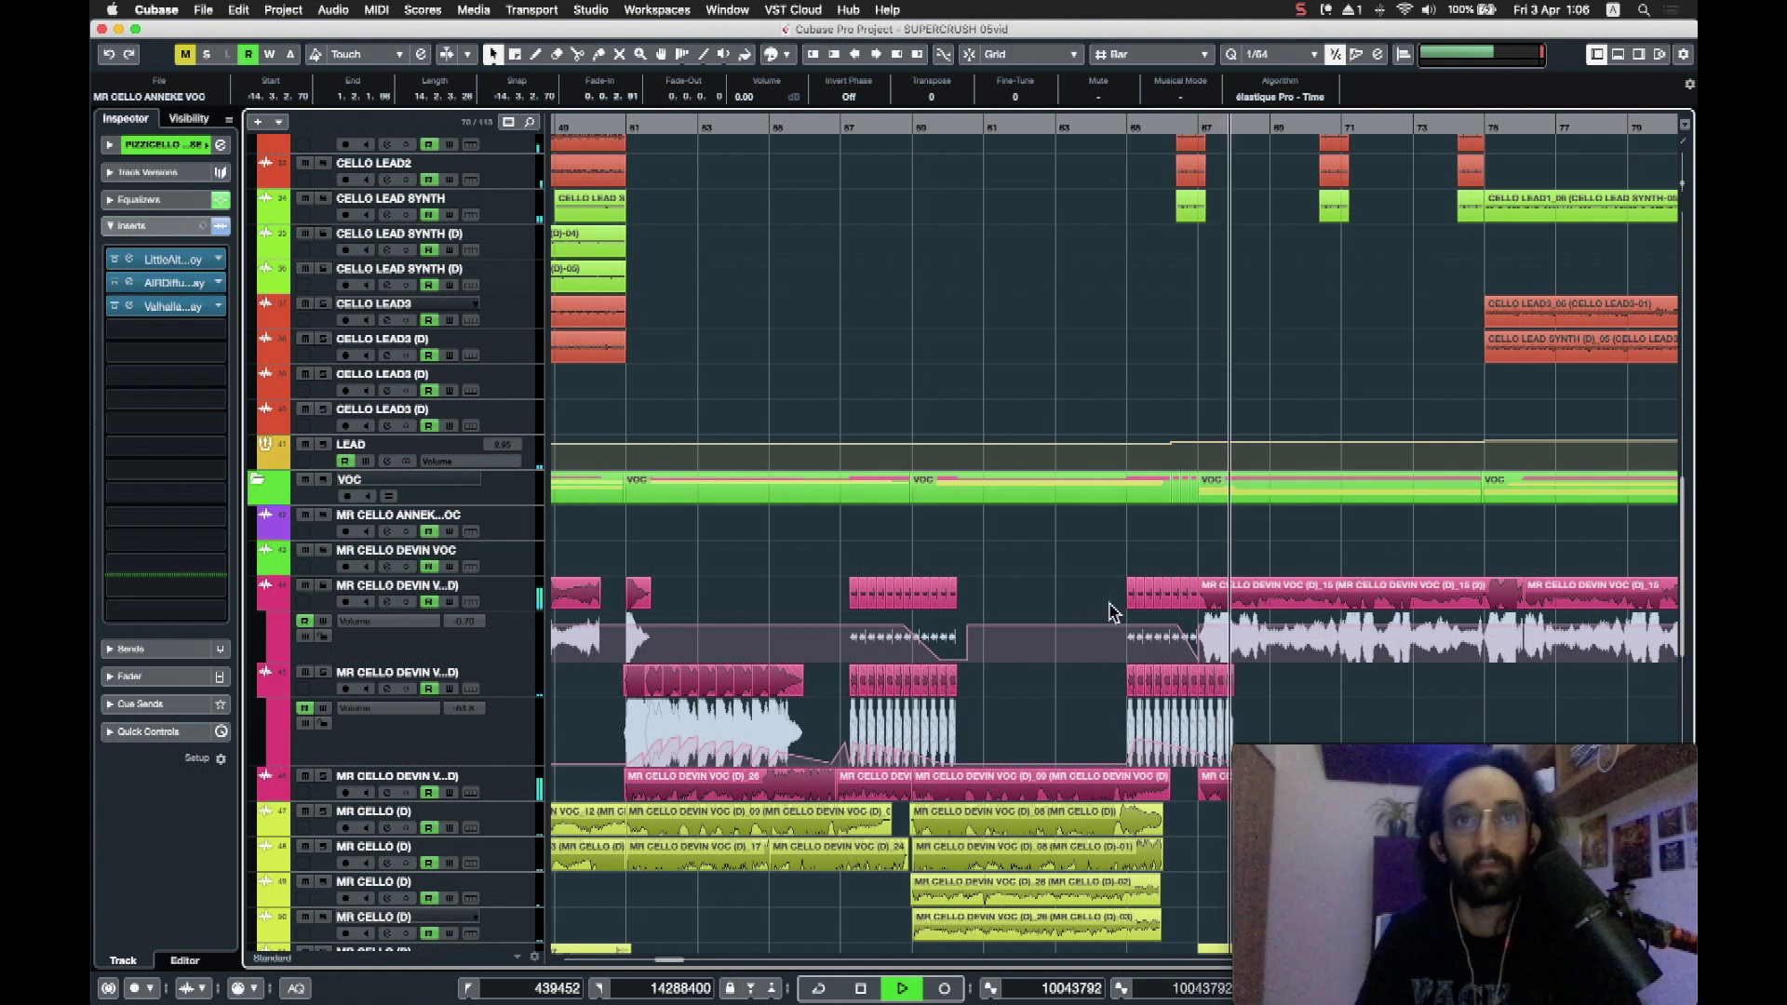
Step: Examine the MR CELLO, effects and Audio track clips from bar 67 to the song's end while the full mix plays
scroll(1082, 551, right, 5)
scroll(1088, 680, down, 10)
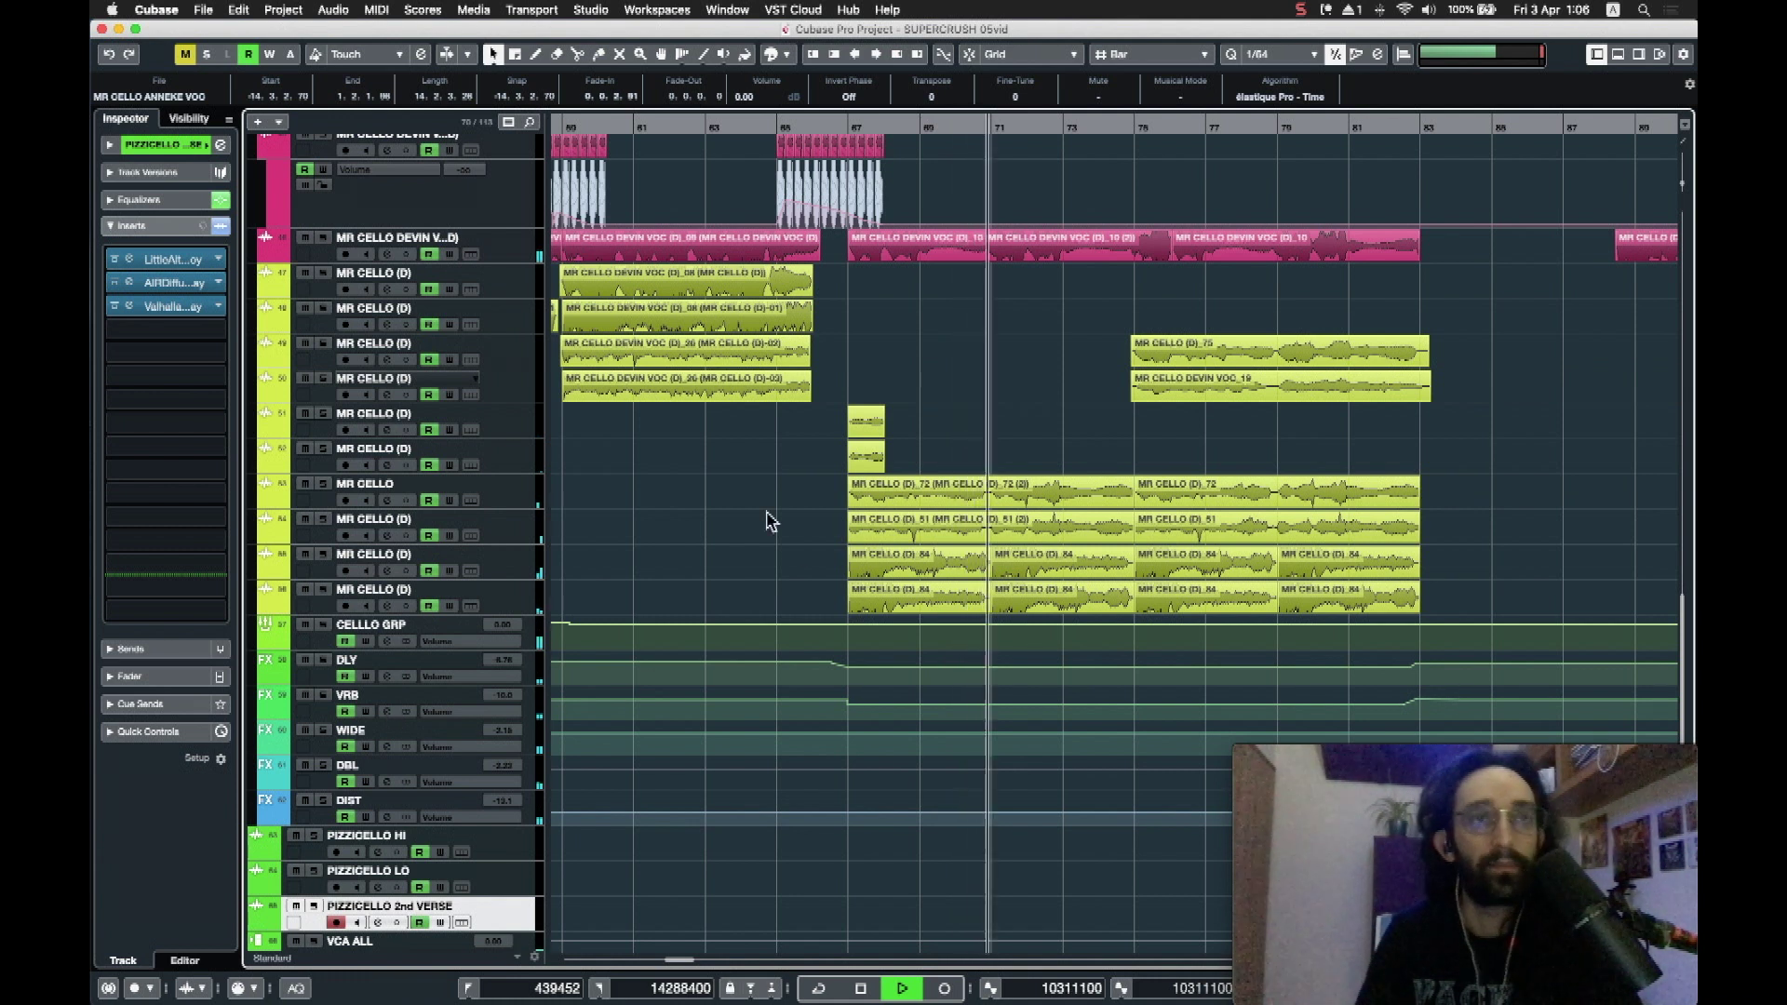
scroll(766, 518, up, 4)
key(g)
scroll(988, 641, left, 10)
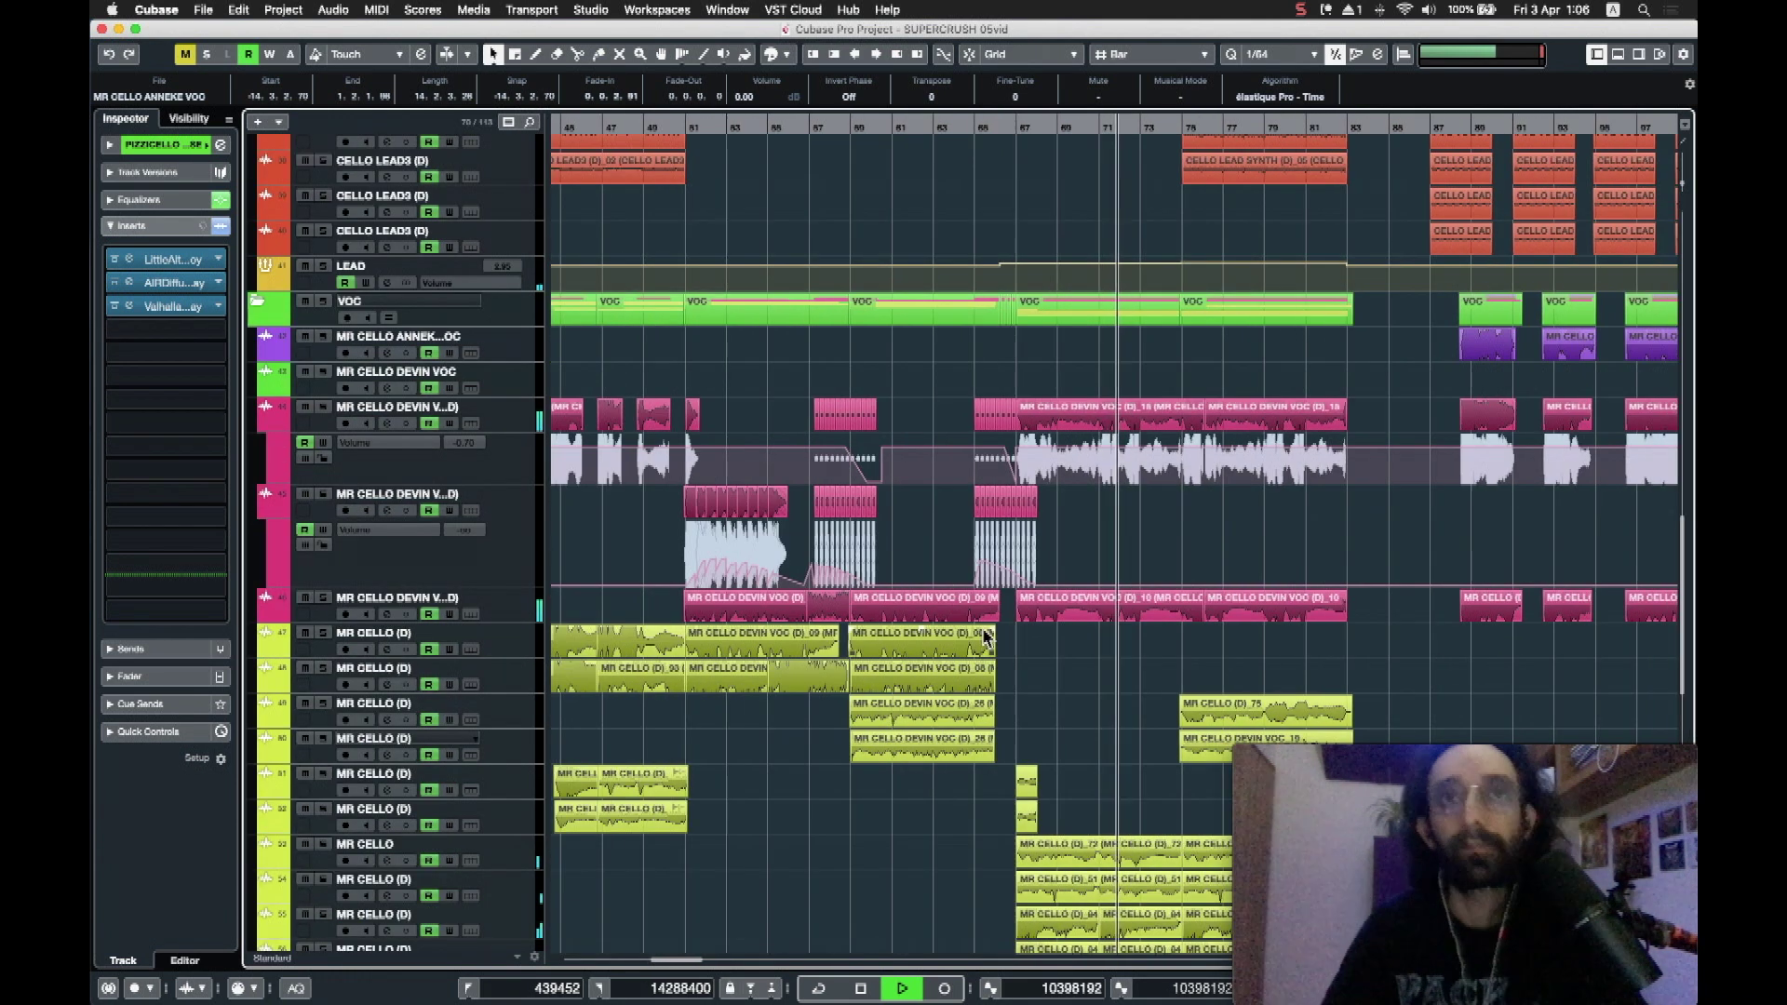
scroll(1005, 628, down, 3)
scroll(1017, 617, right, 10)
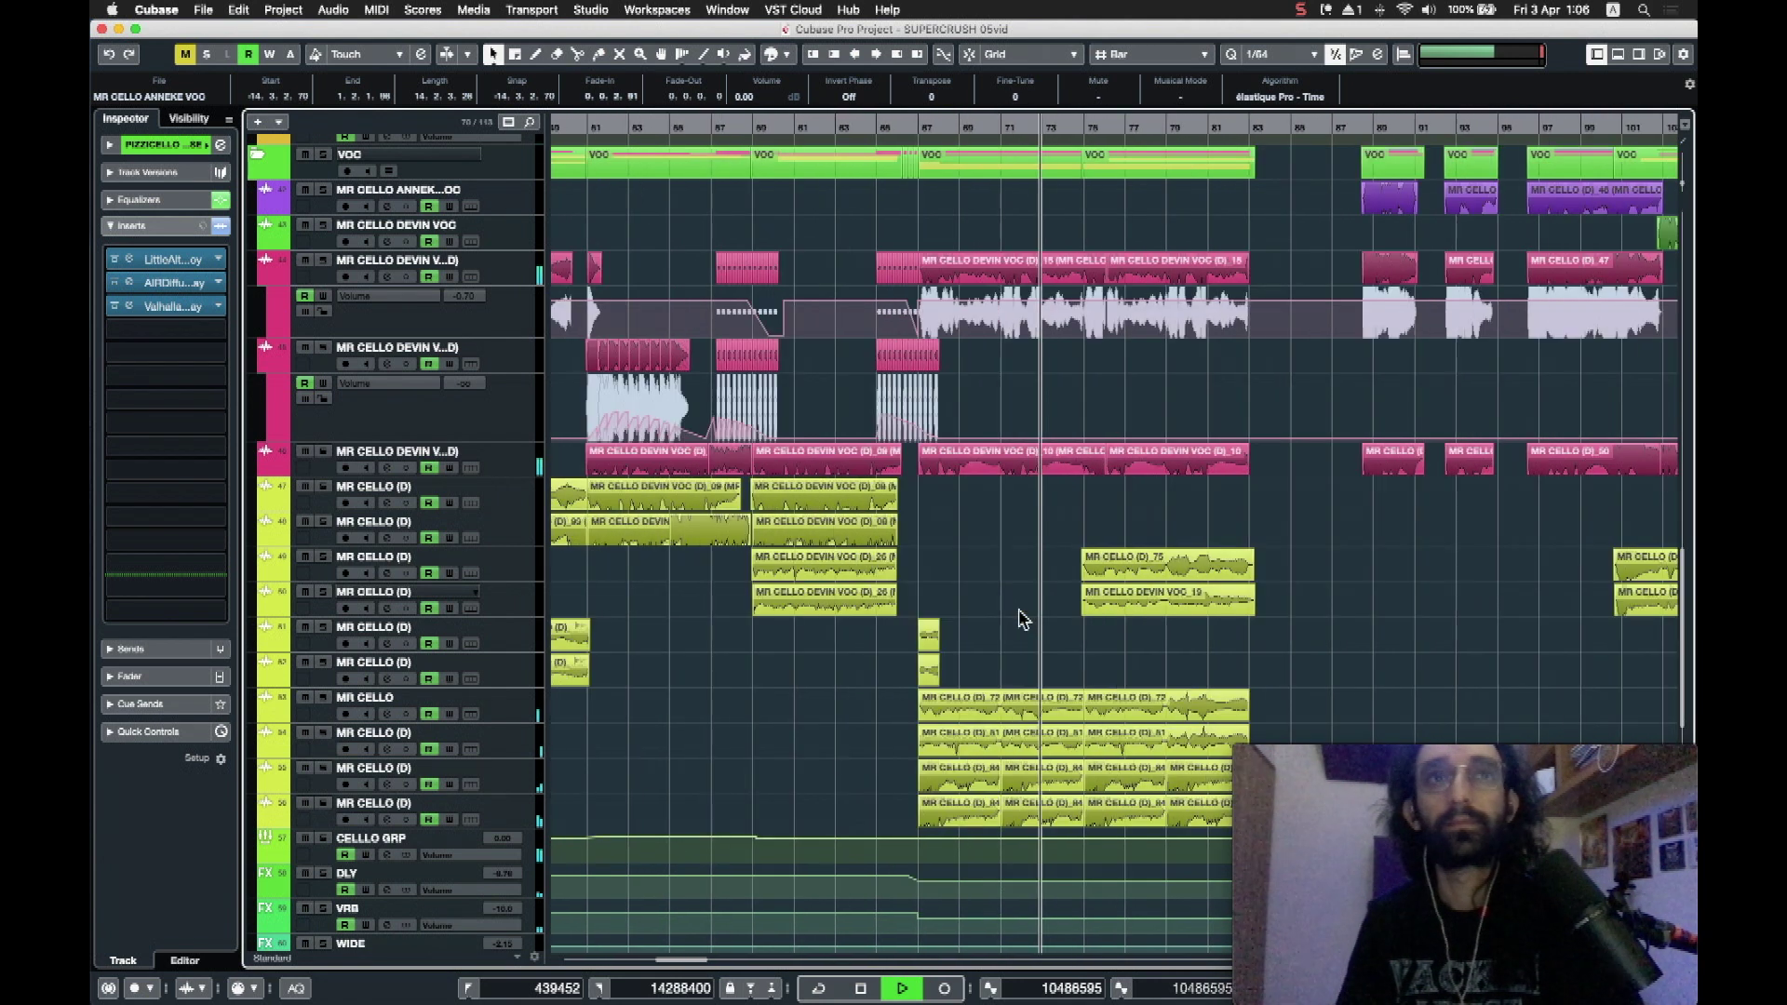
scroll(1017, 618, right, 6)
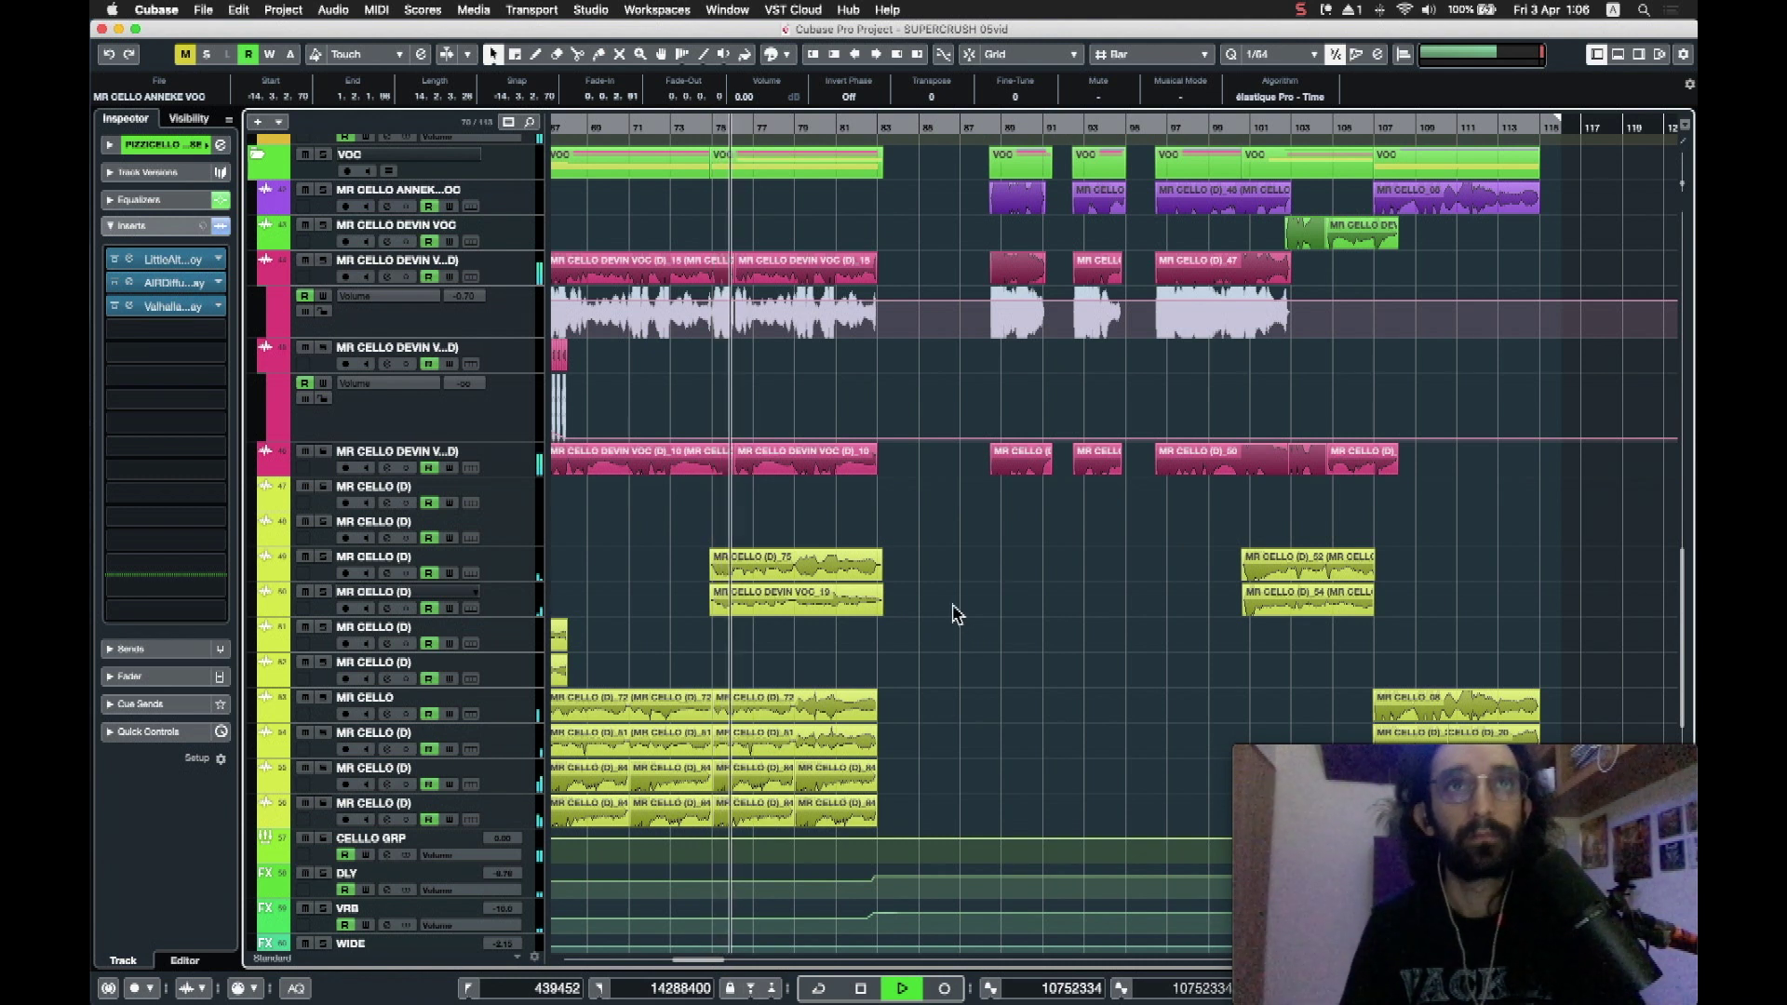
scroll(957, 614, down, 10)
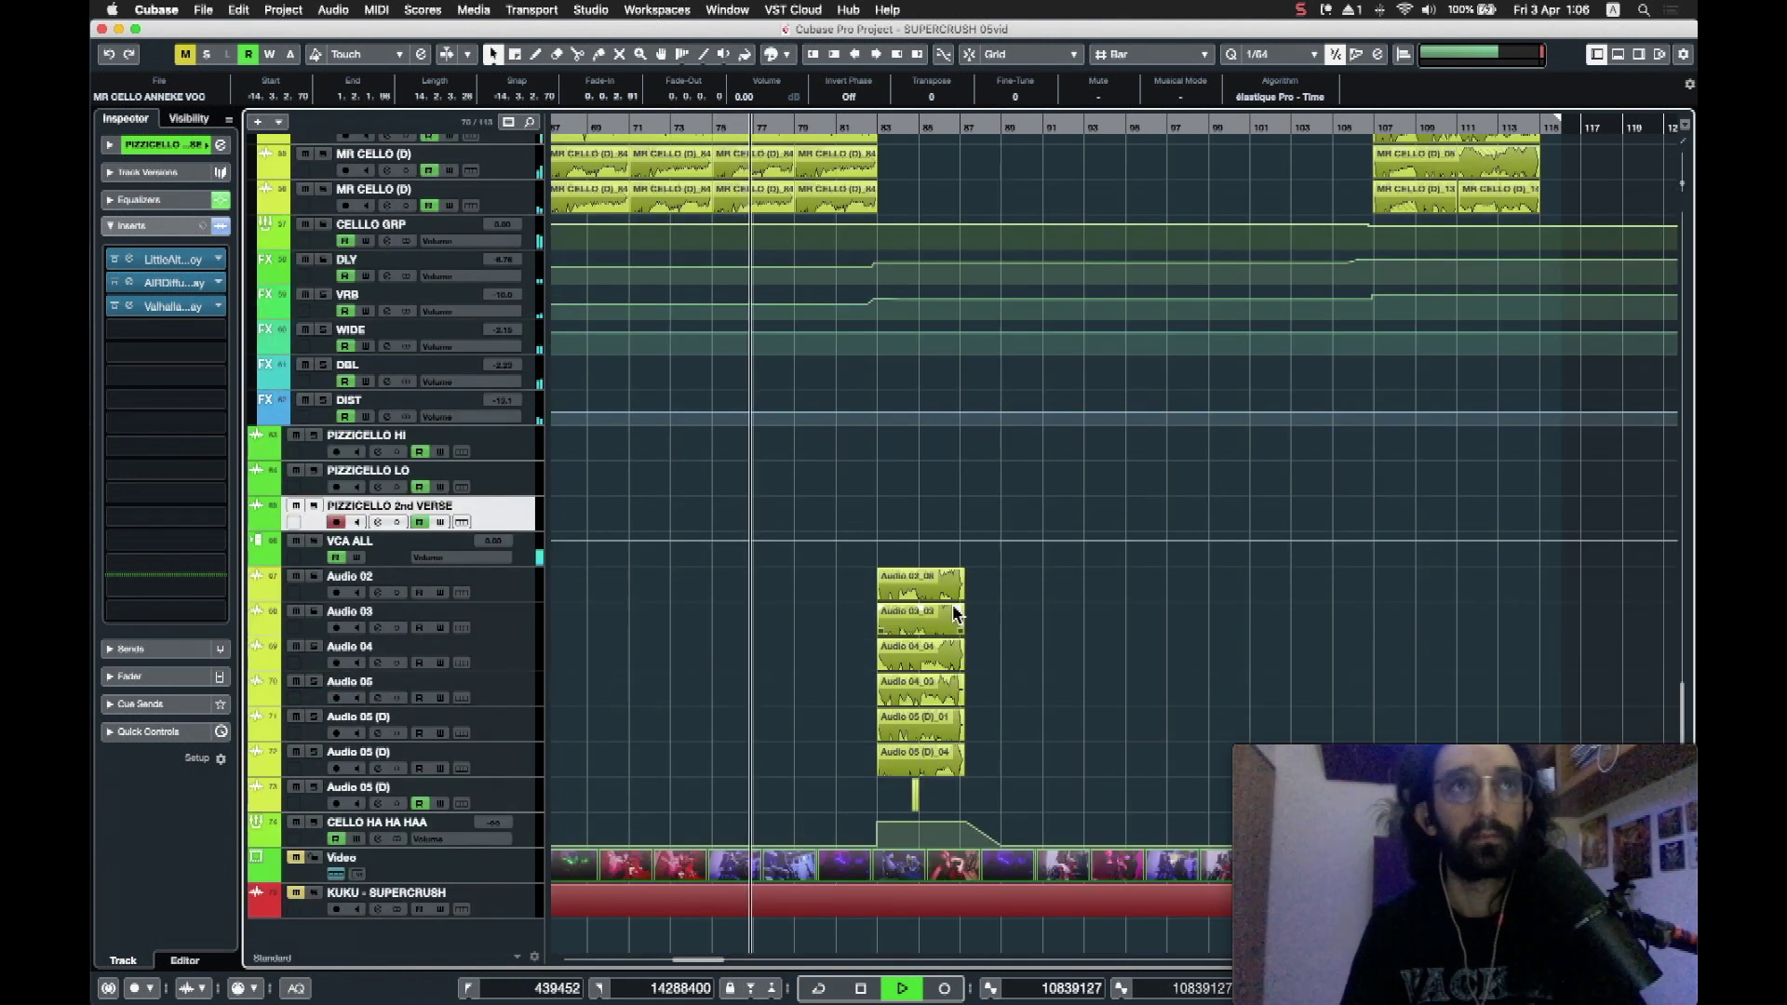
scroll(957, 614, up, 10)
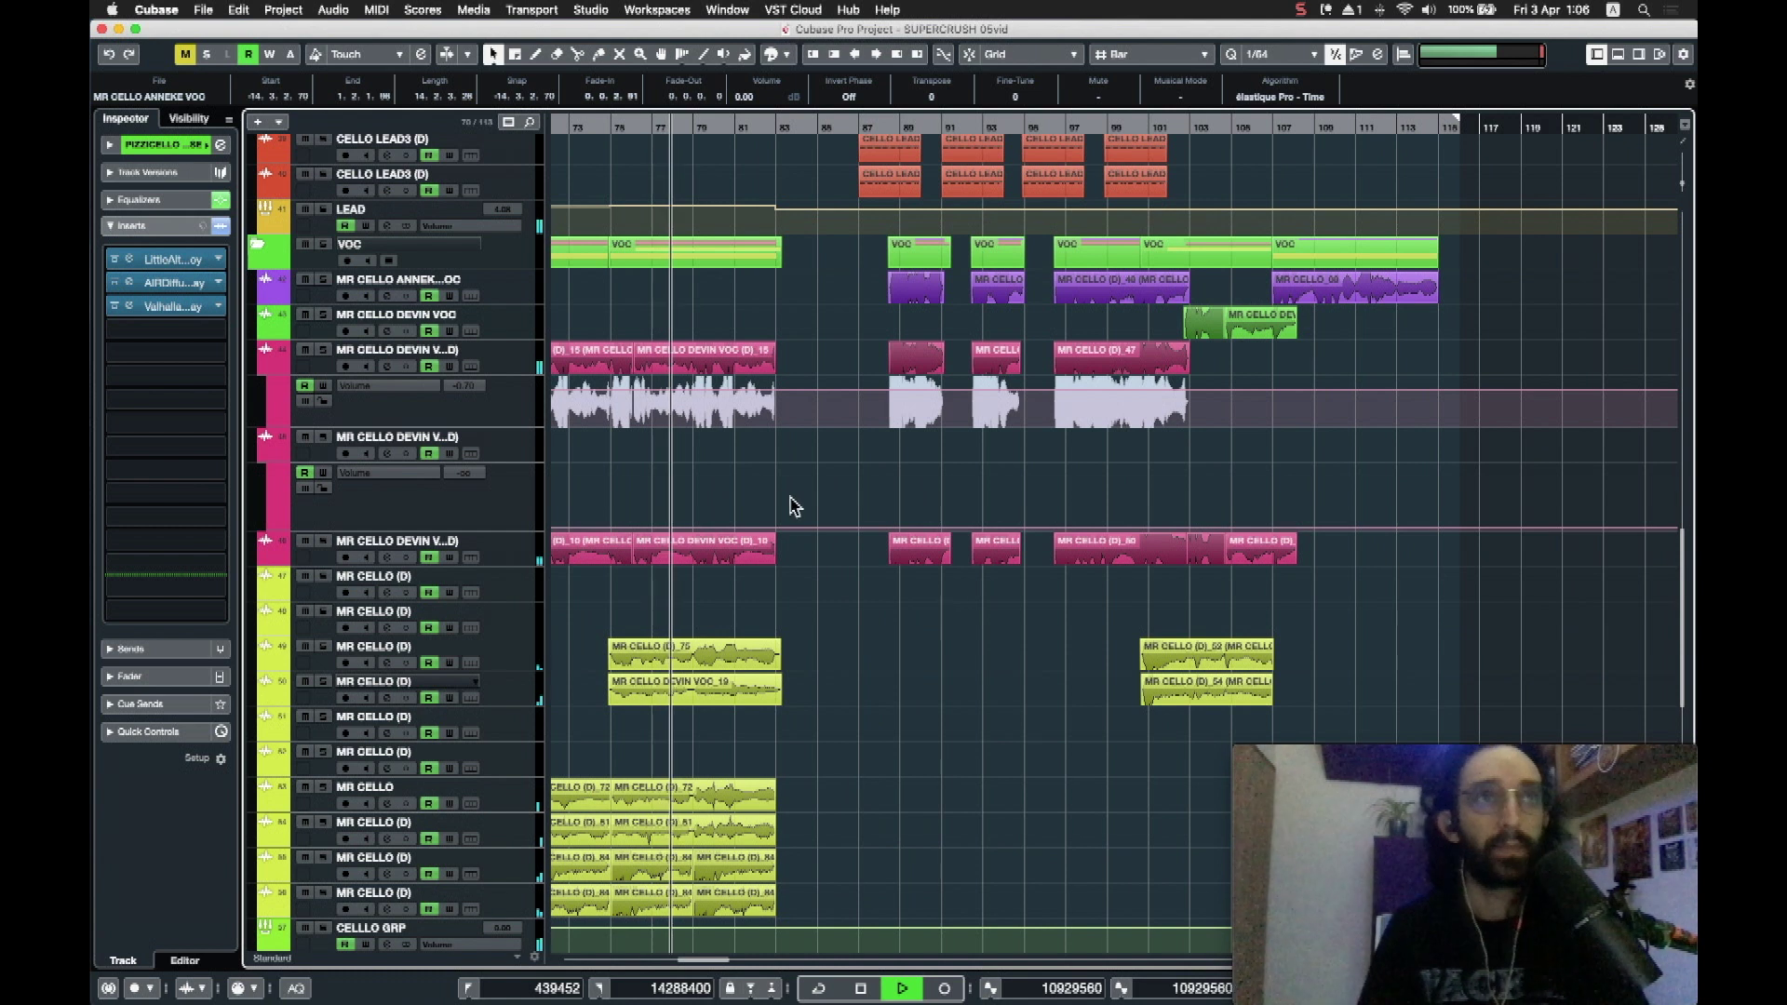
Step: Stop the full mix and return to the RTM cello tracks, placing the play position near bar 75
scroll(818, 475, up, 5)
scroll(820, 477, left, 5)
scroll(820, 478, up, 3)
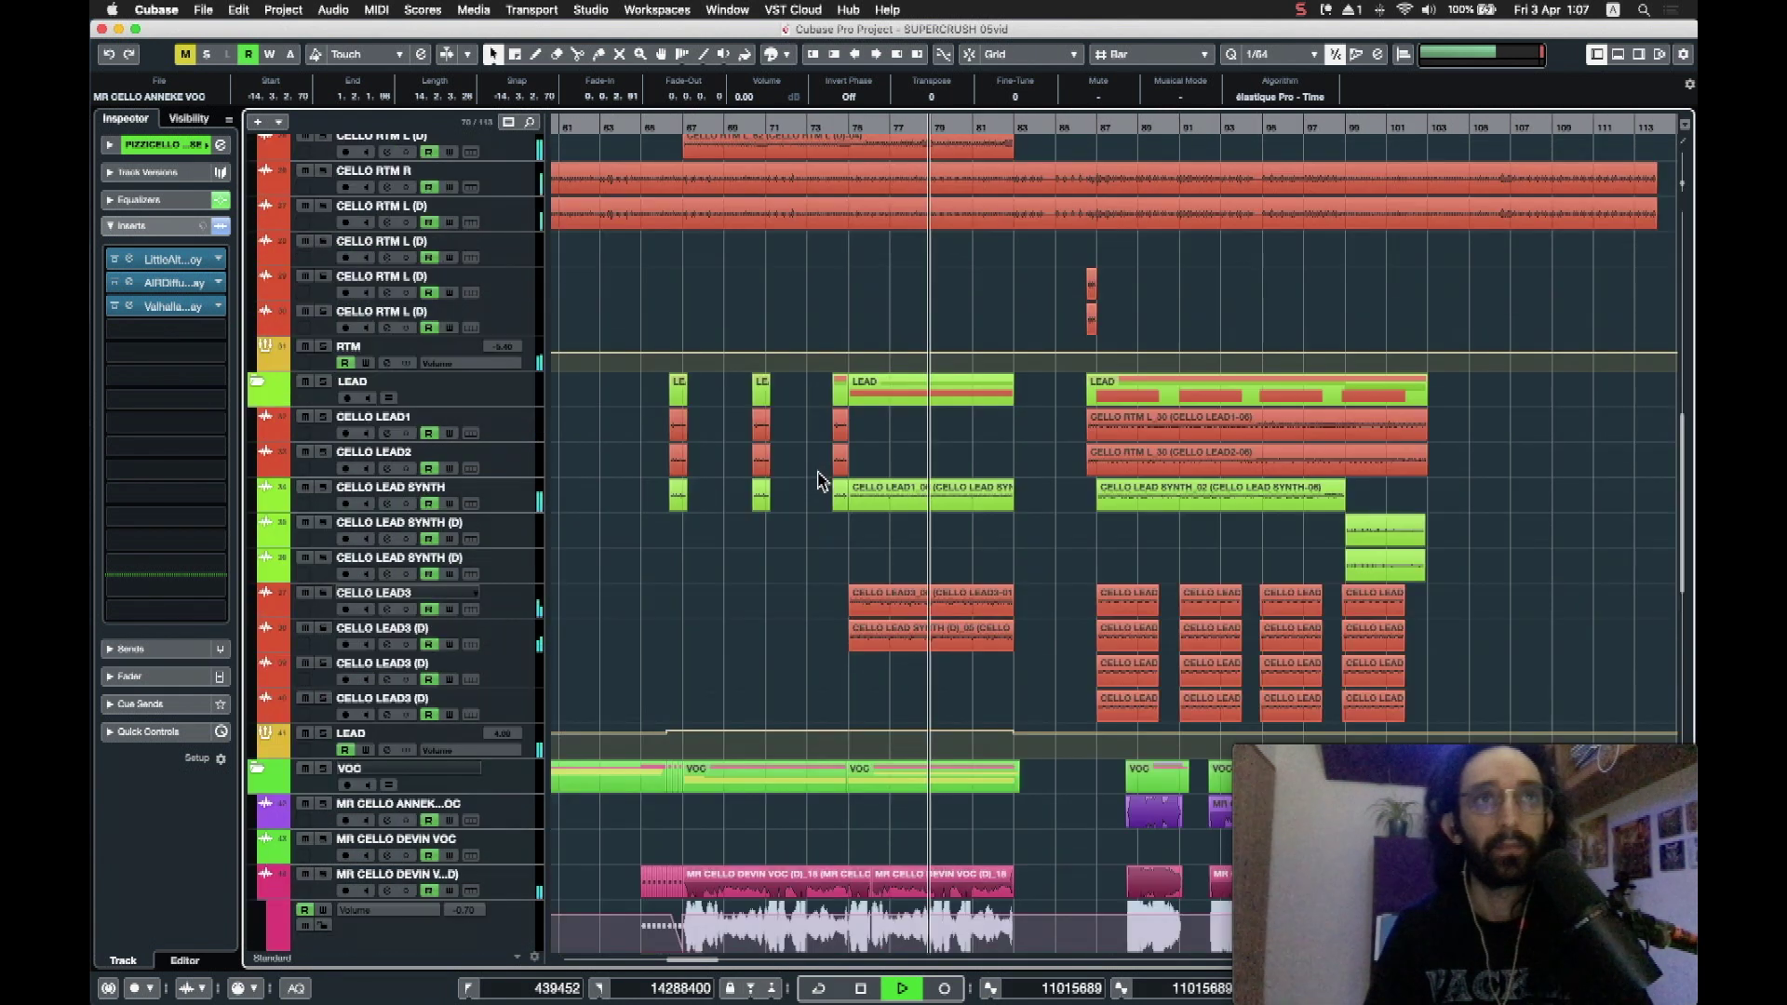
key(space)
scroll(865, 278, up, 6)
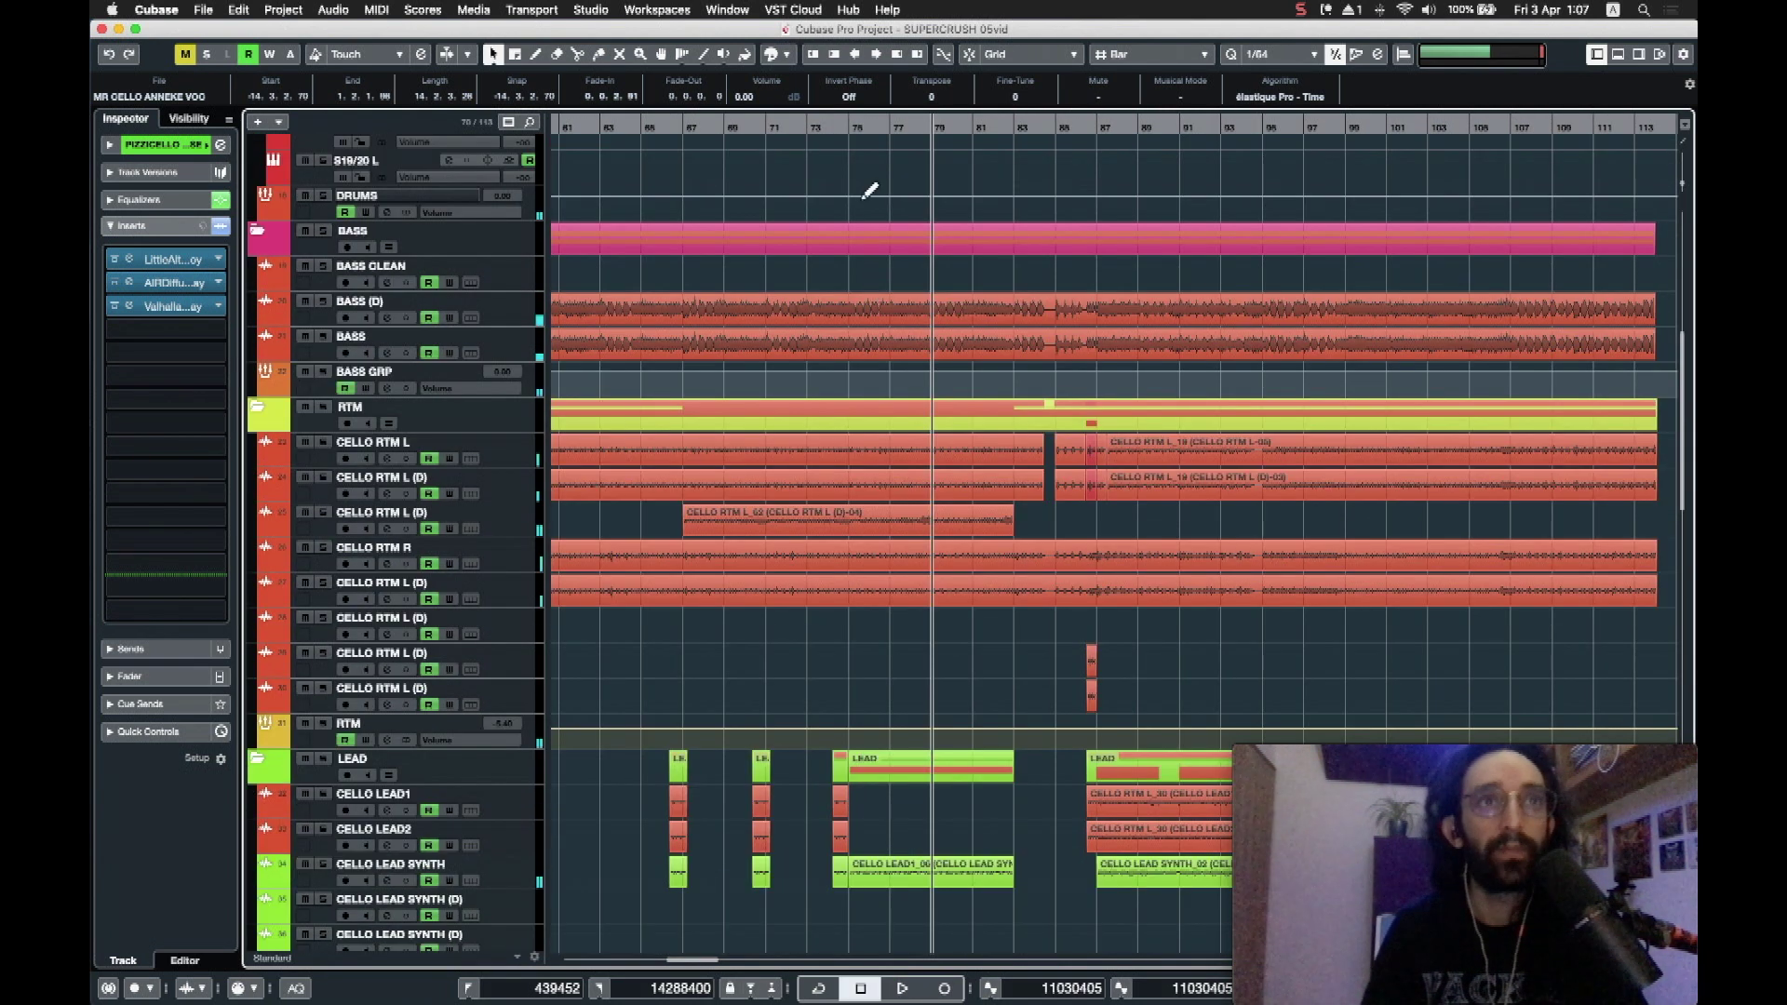
click(843, 126)
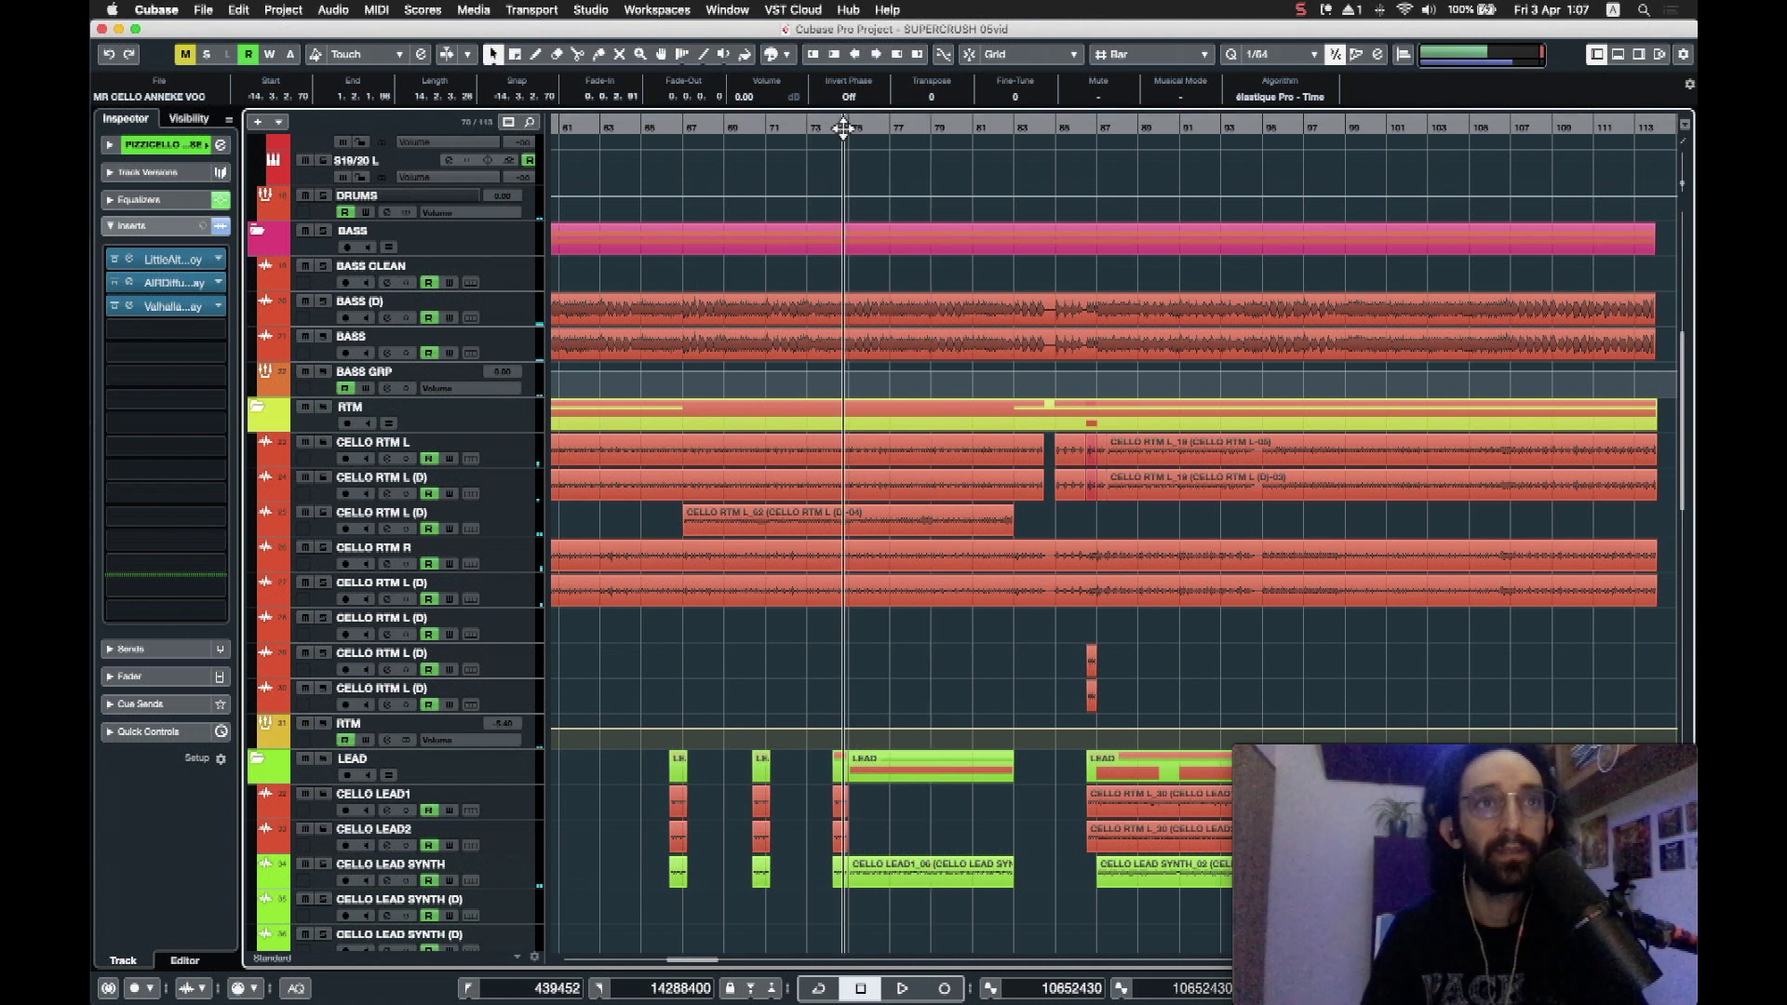
Step: Audition the soloed RTM folder from about bar 73, isolating the second CELLO RTM L (D) track before soloing the whole folder again
click(515, 465)
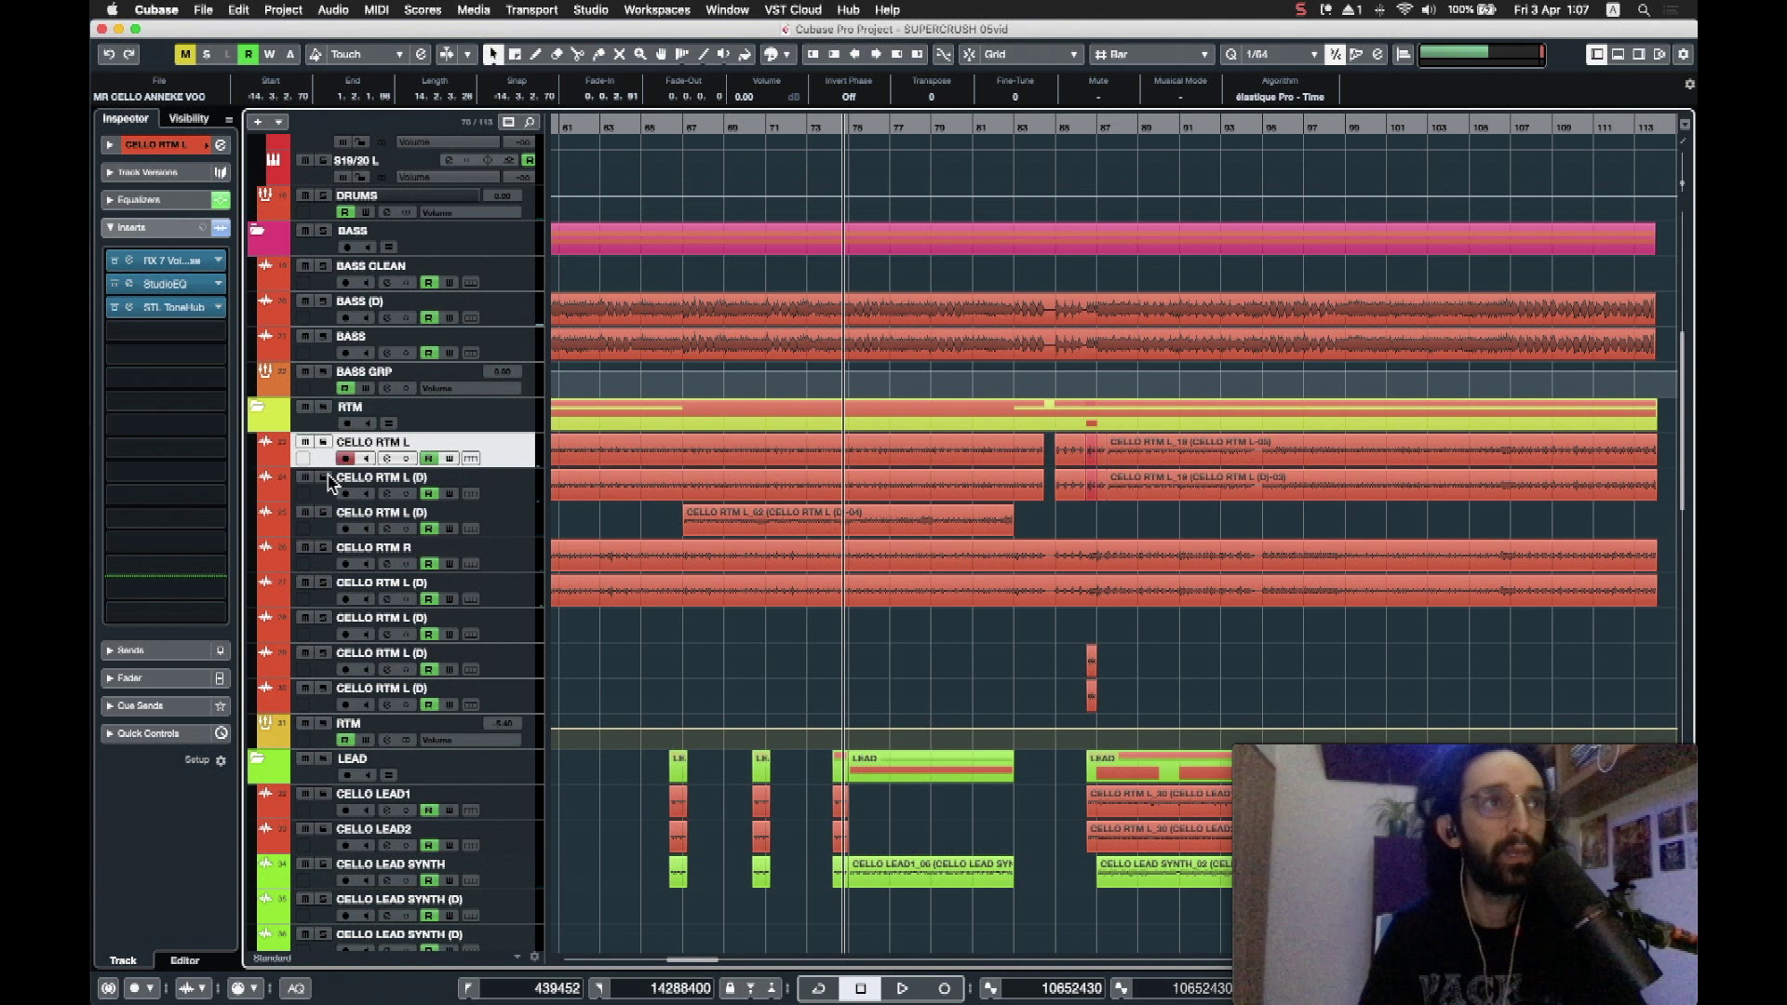
click(325, 408)
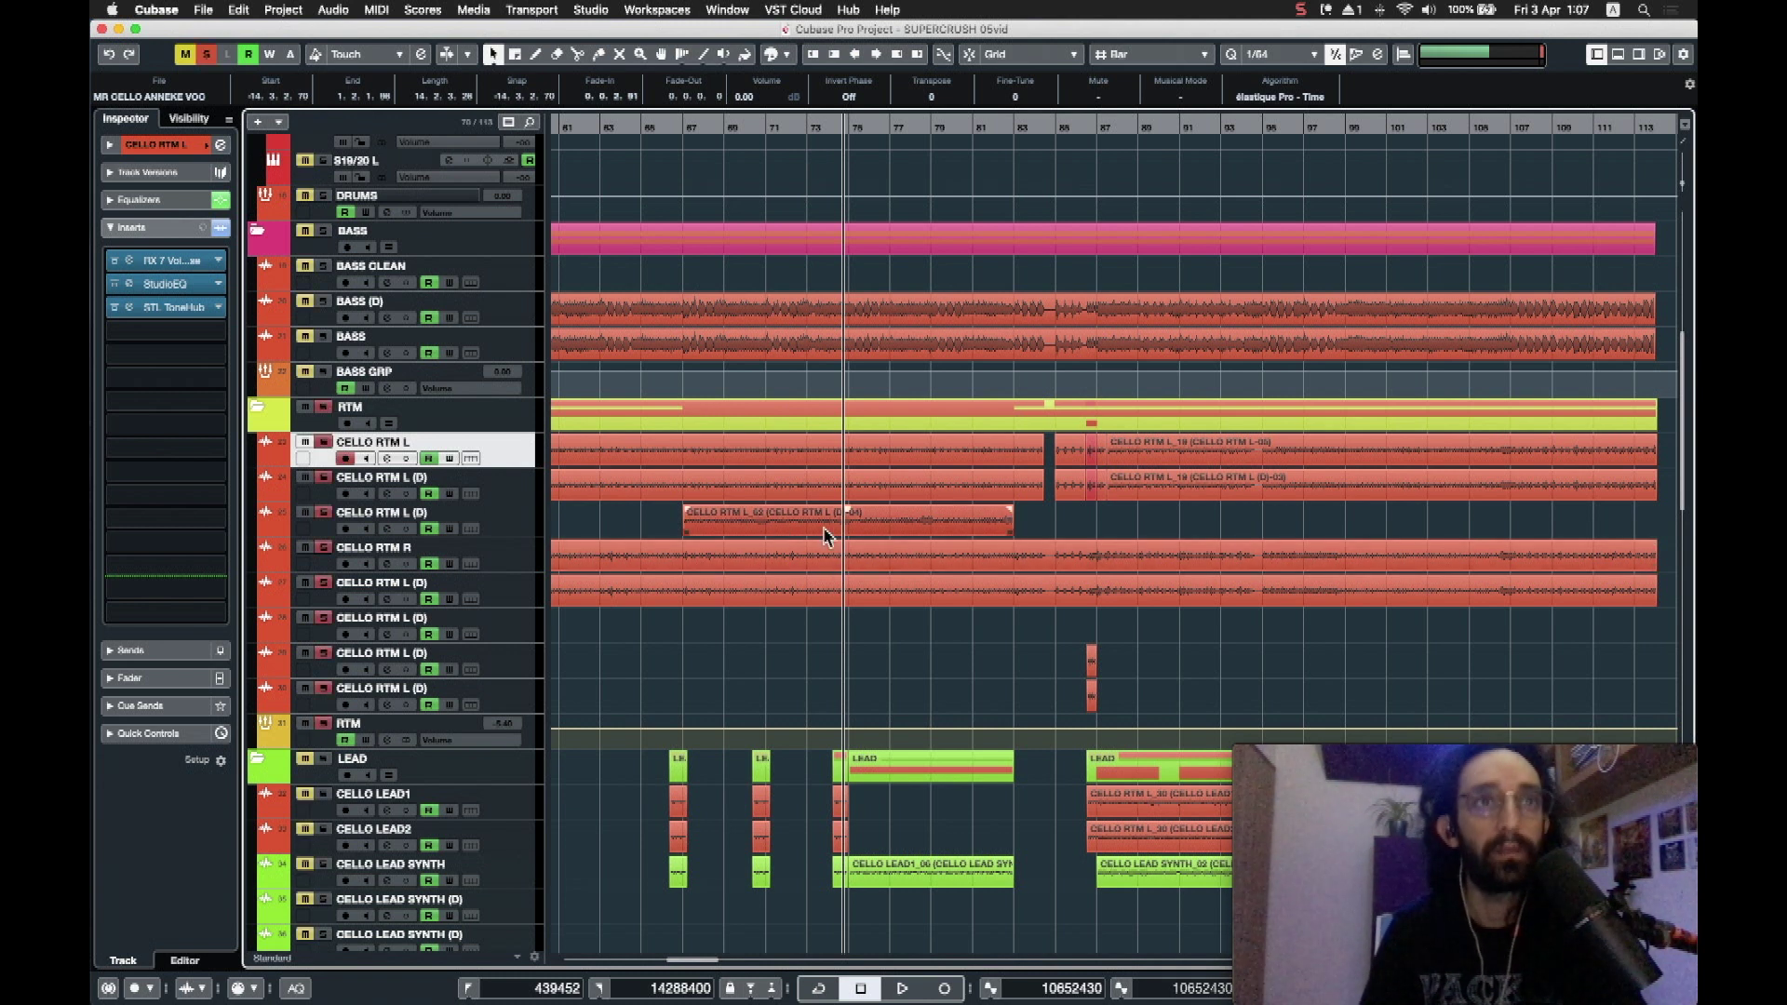
click(834, 127)
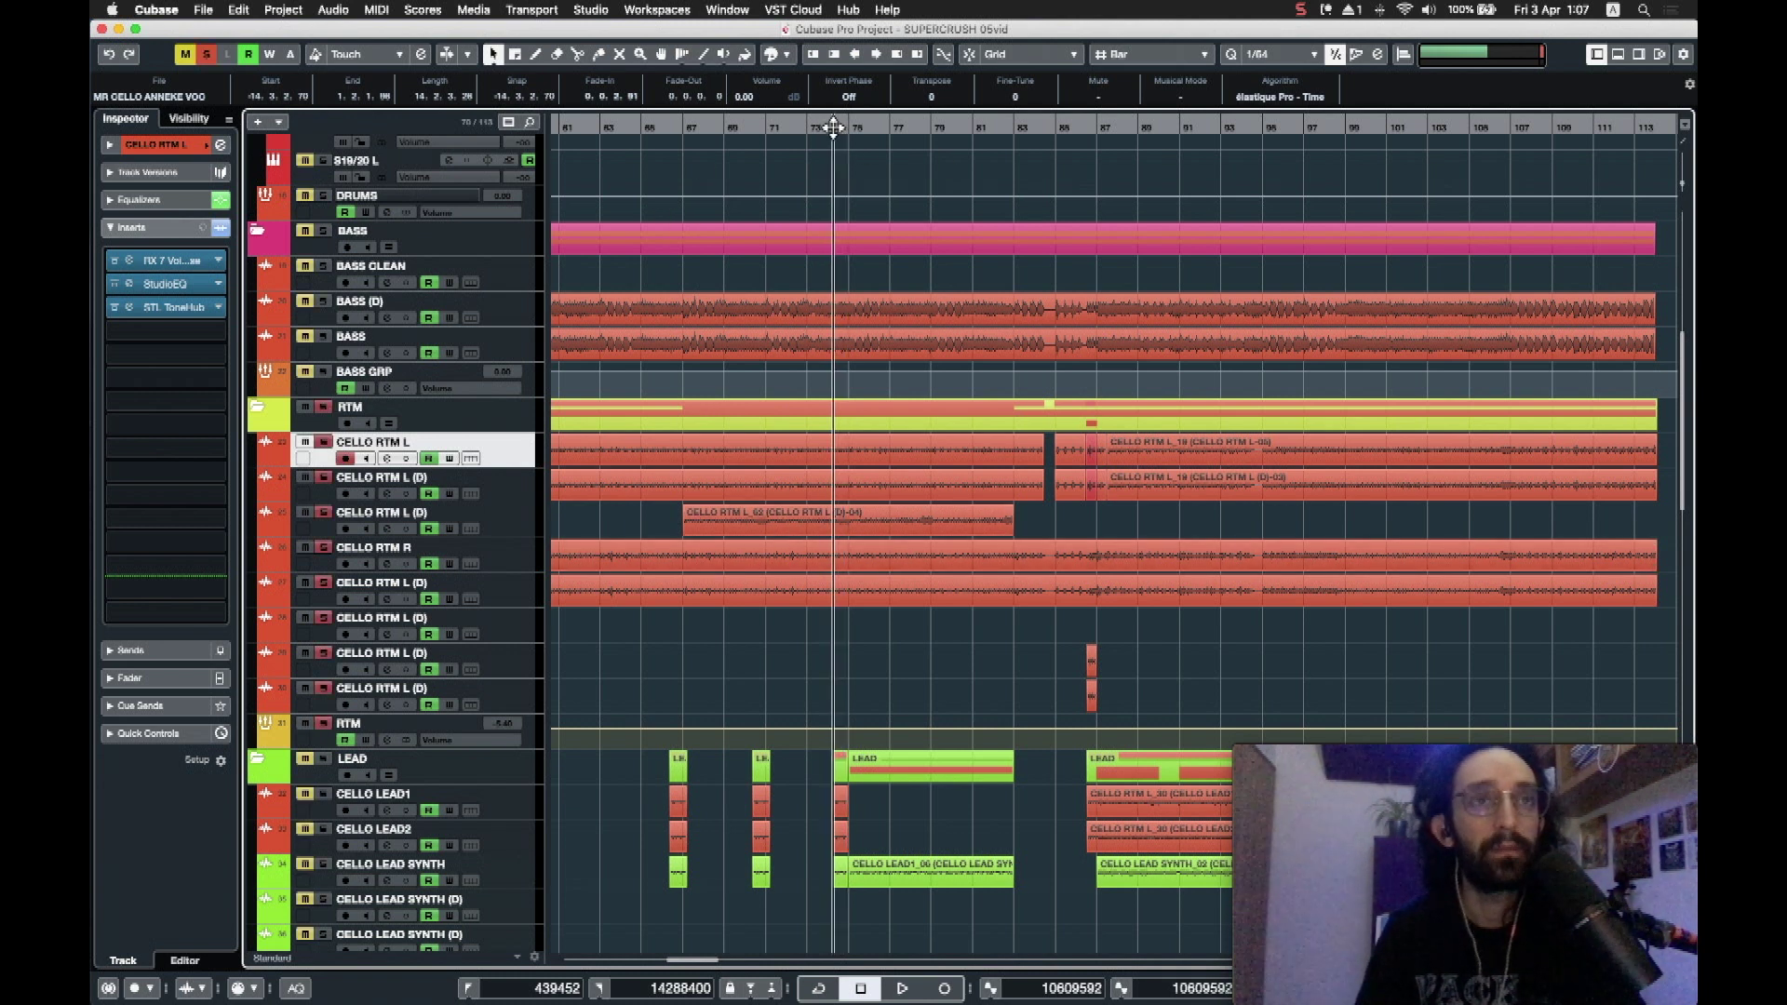
click(810, 128)
key(space)
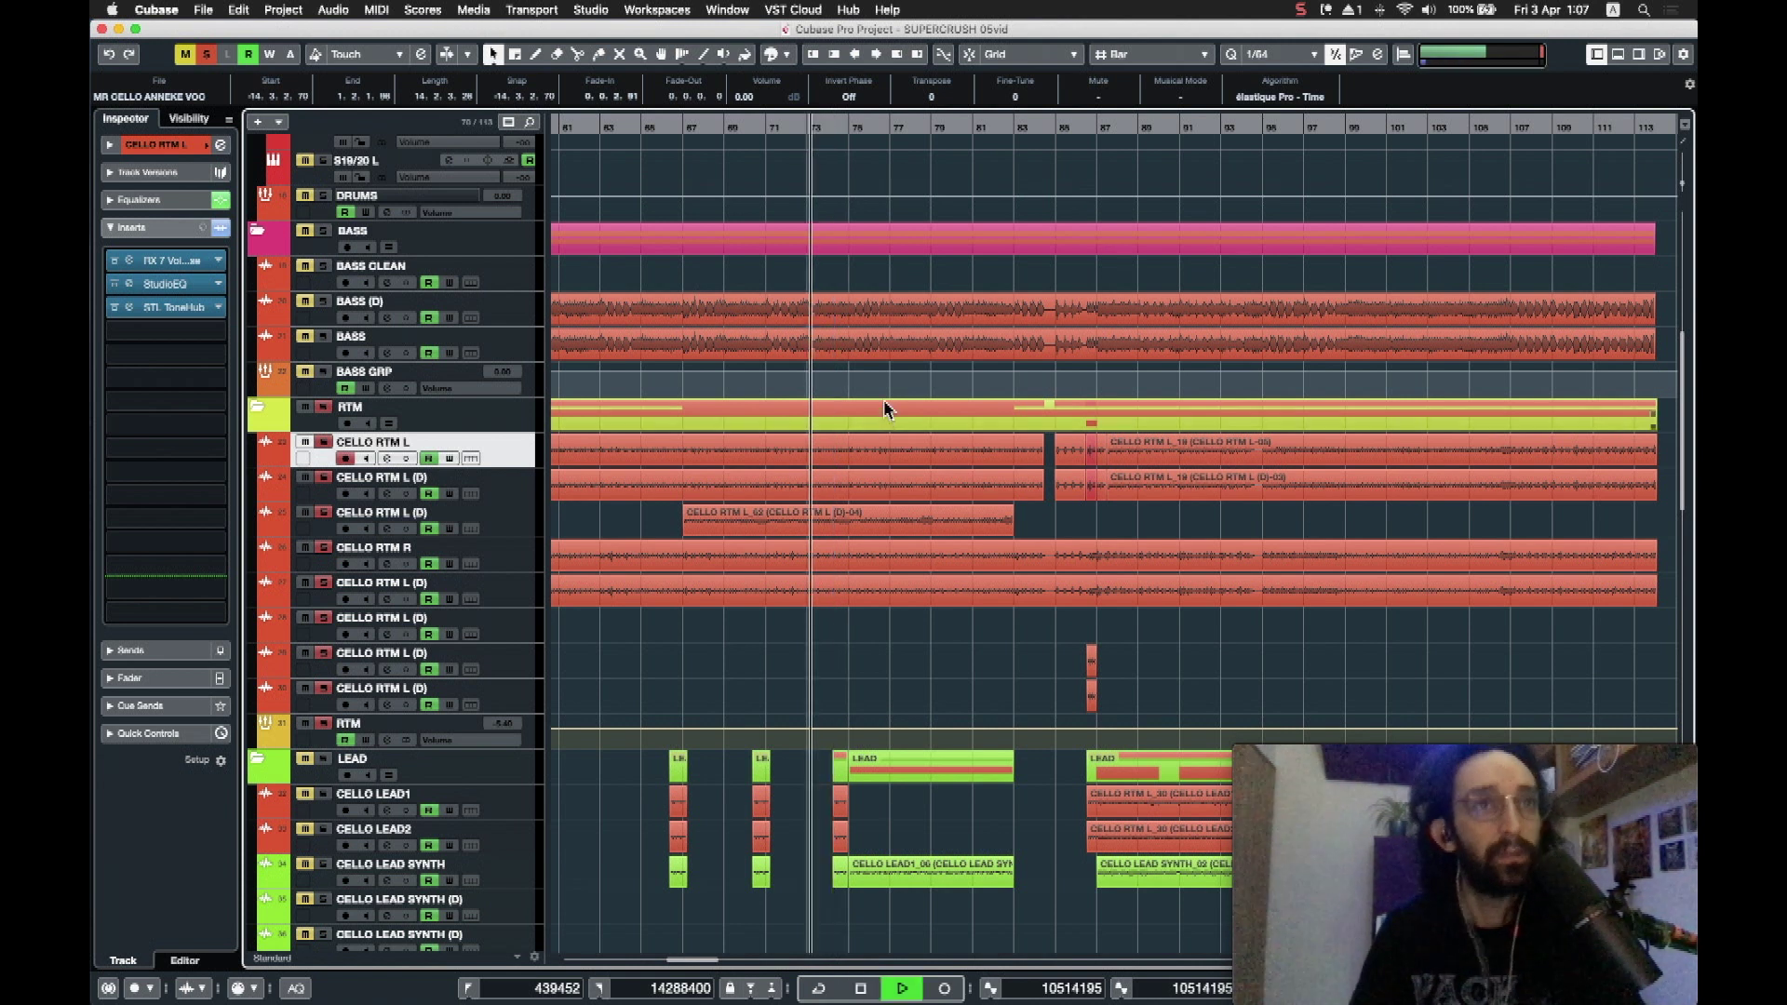
click(325, 513)
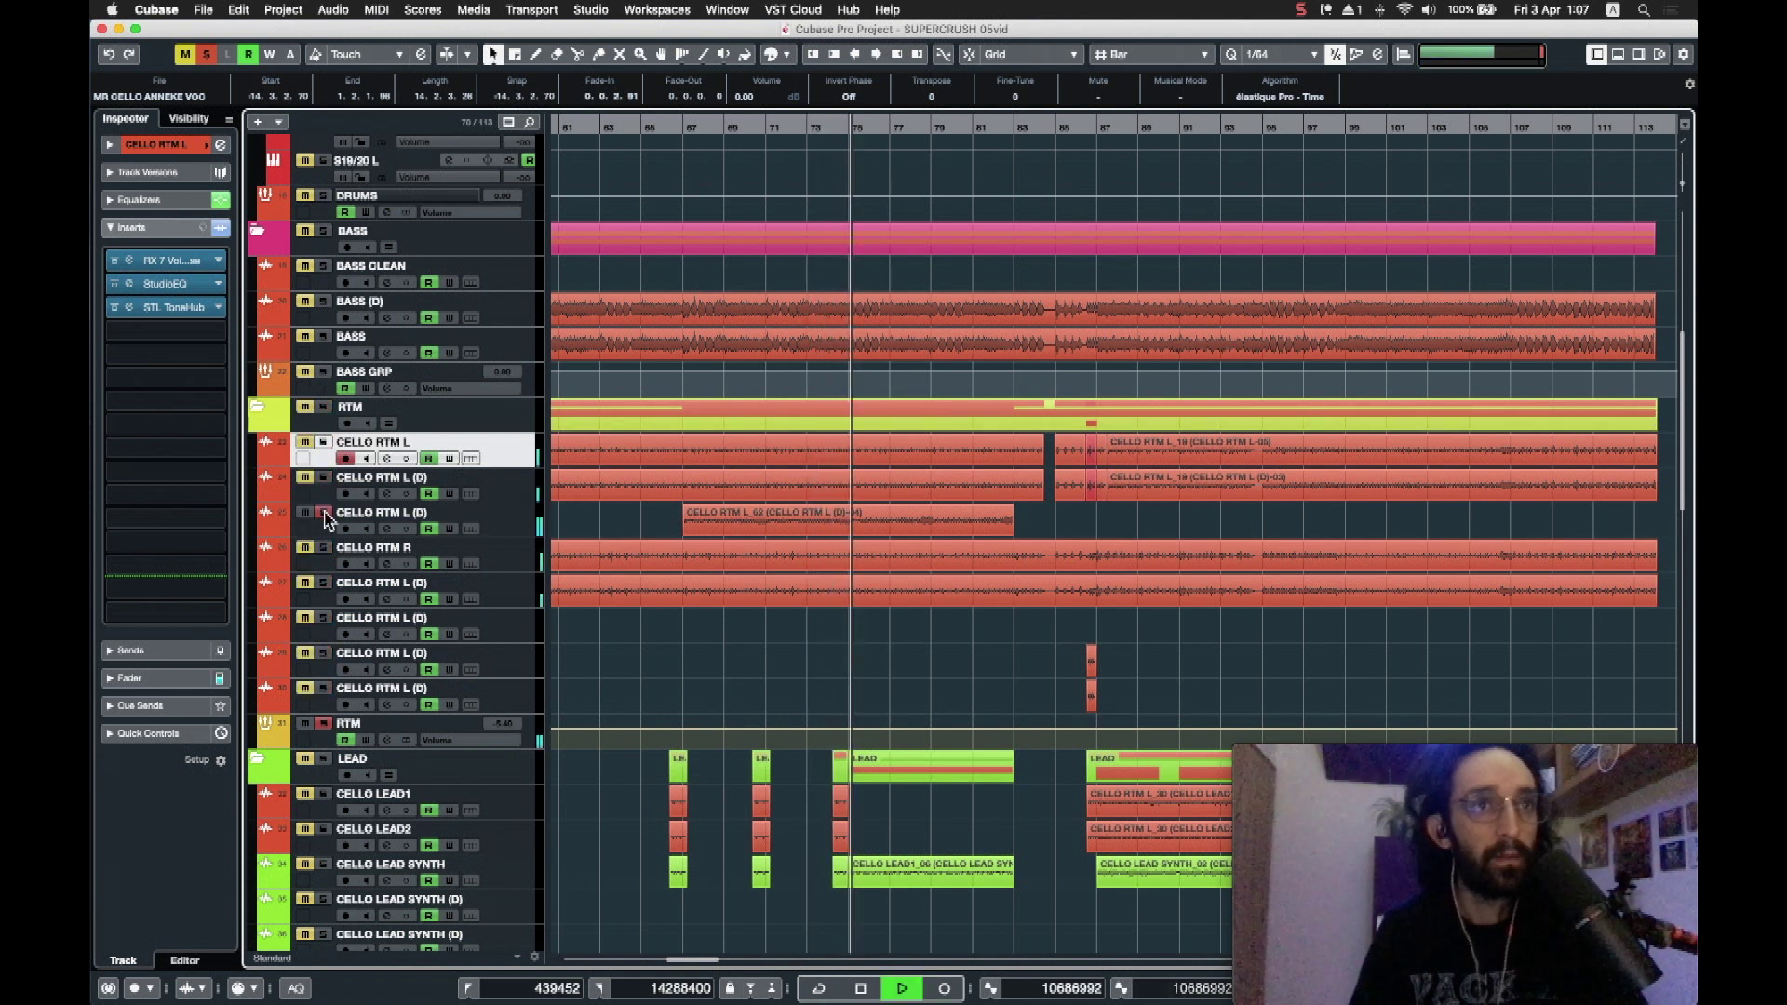
click(323, 407)
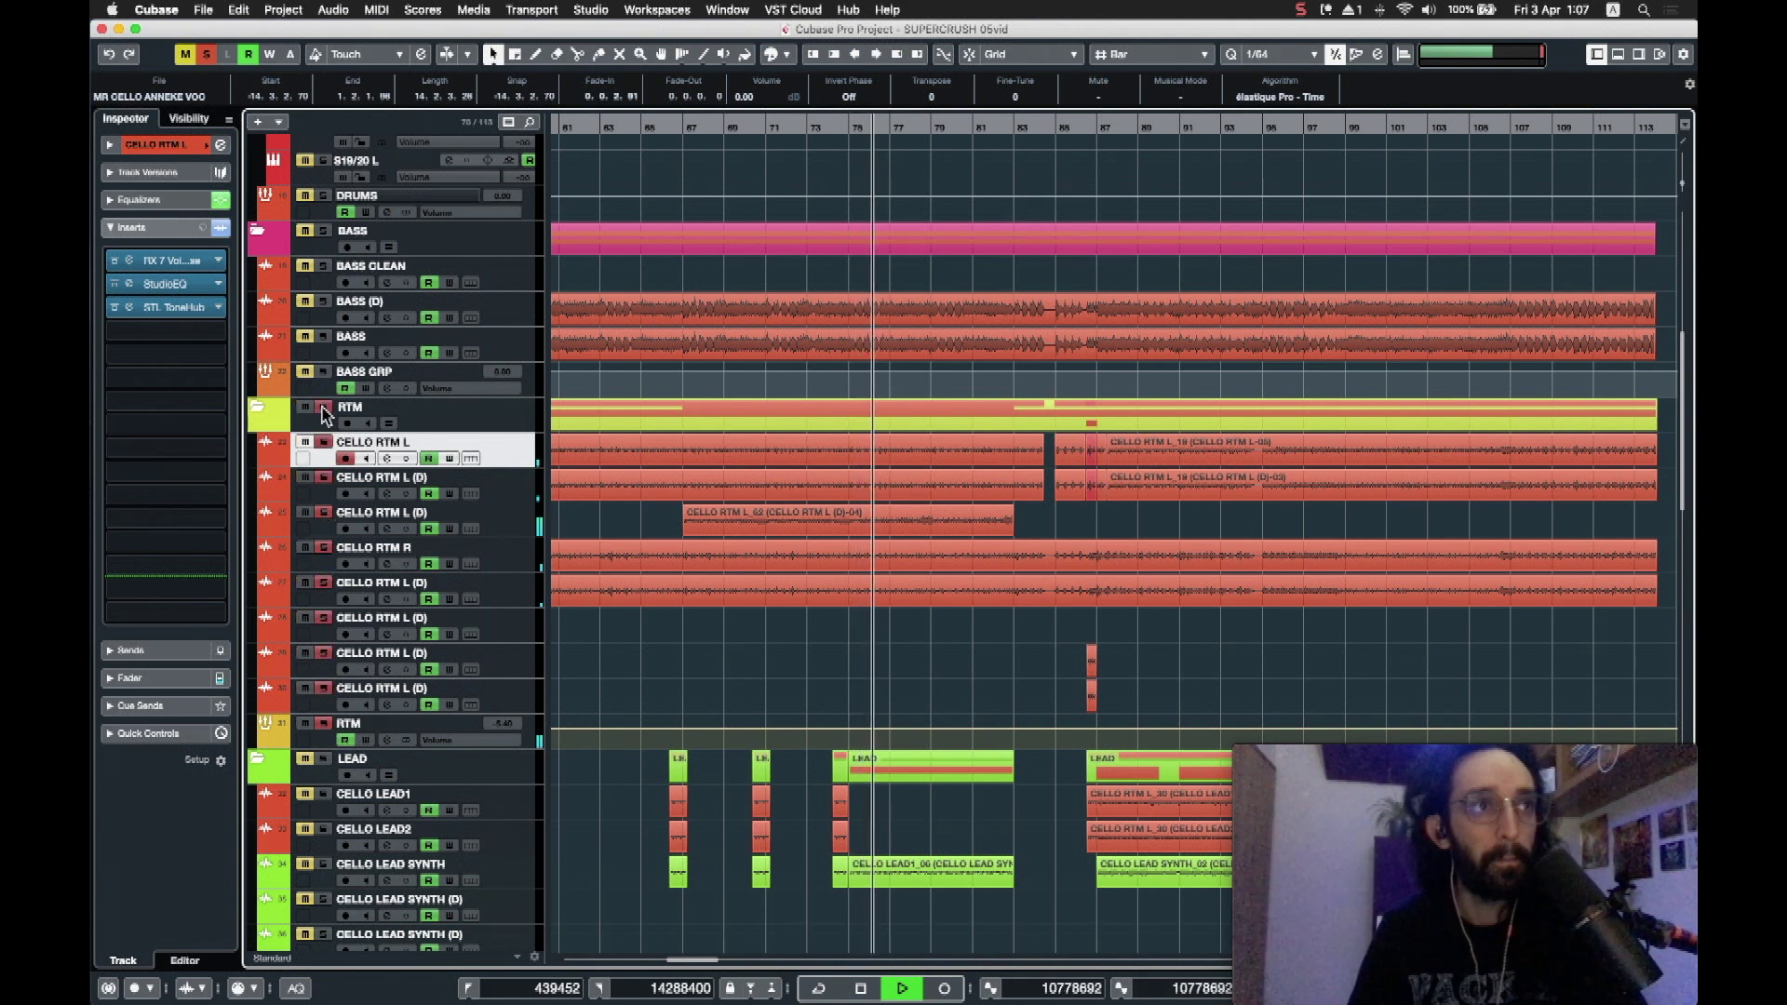
Step: Audition the CELLO LEAD SYNTH track soloed around bars 77 to 80
key(space)
scroll(609, 812, down, 4)
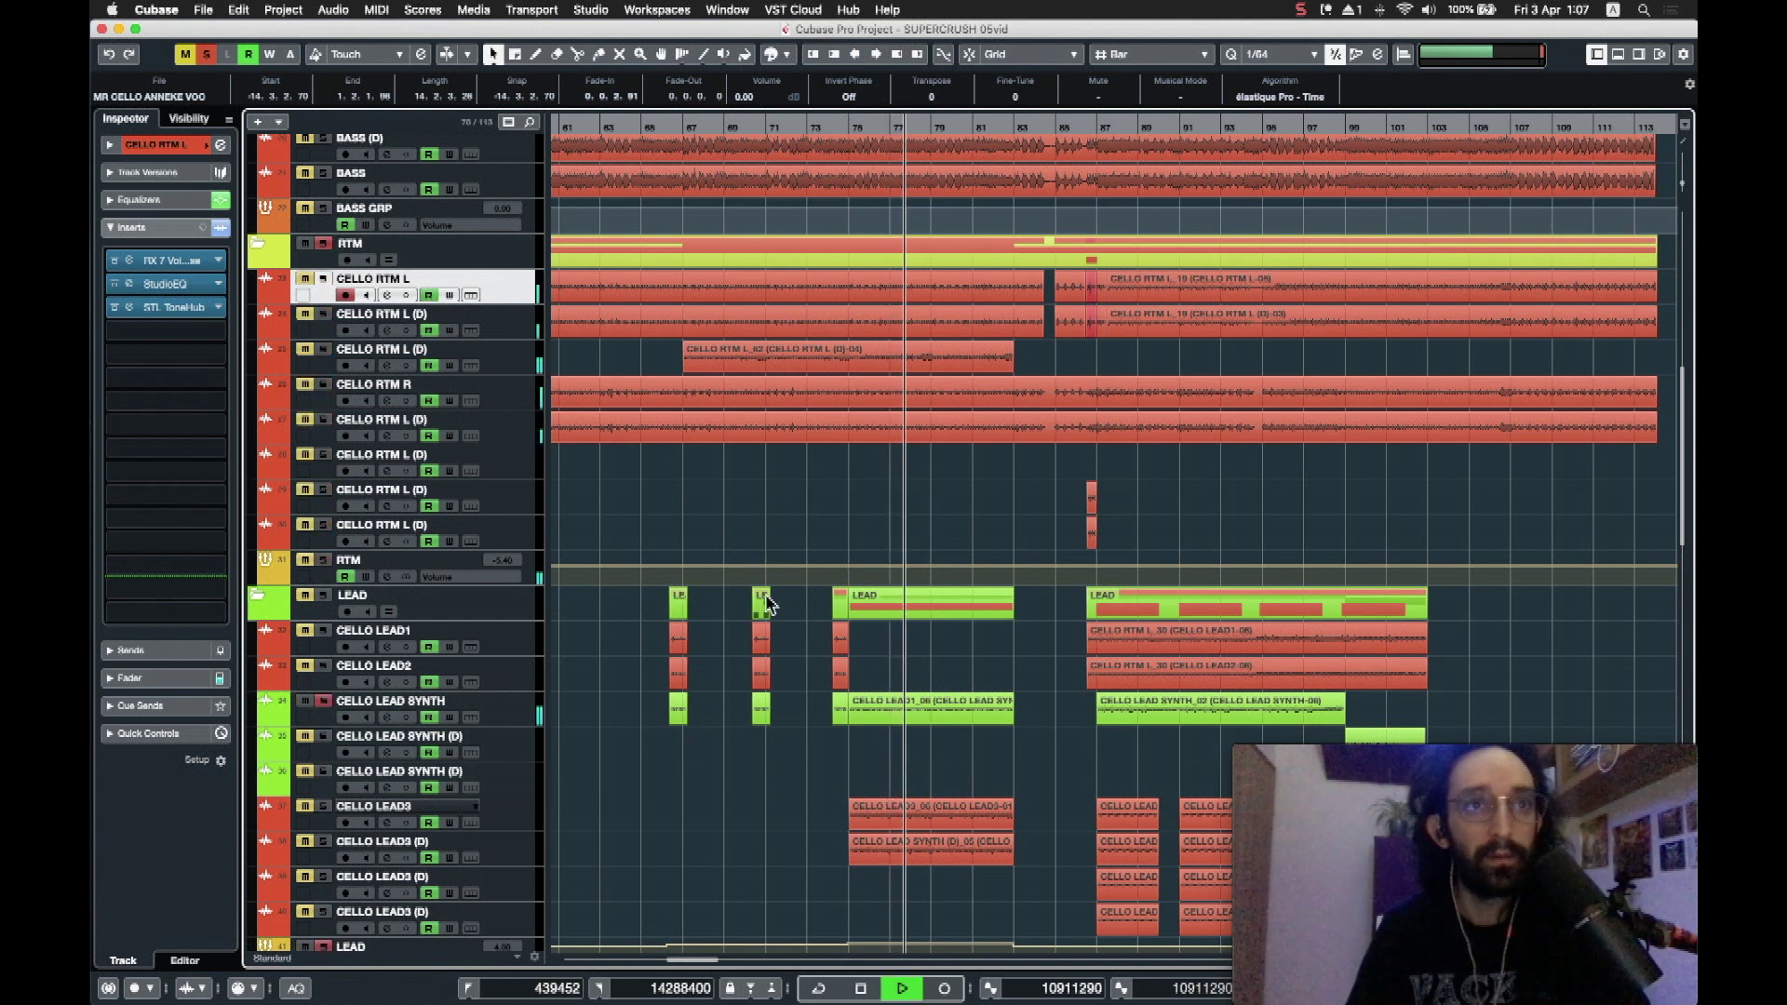
scroll(912, 501, down, 4)
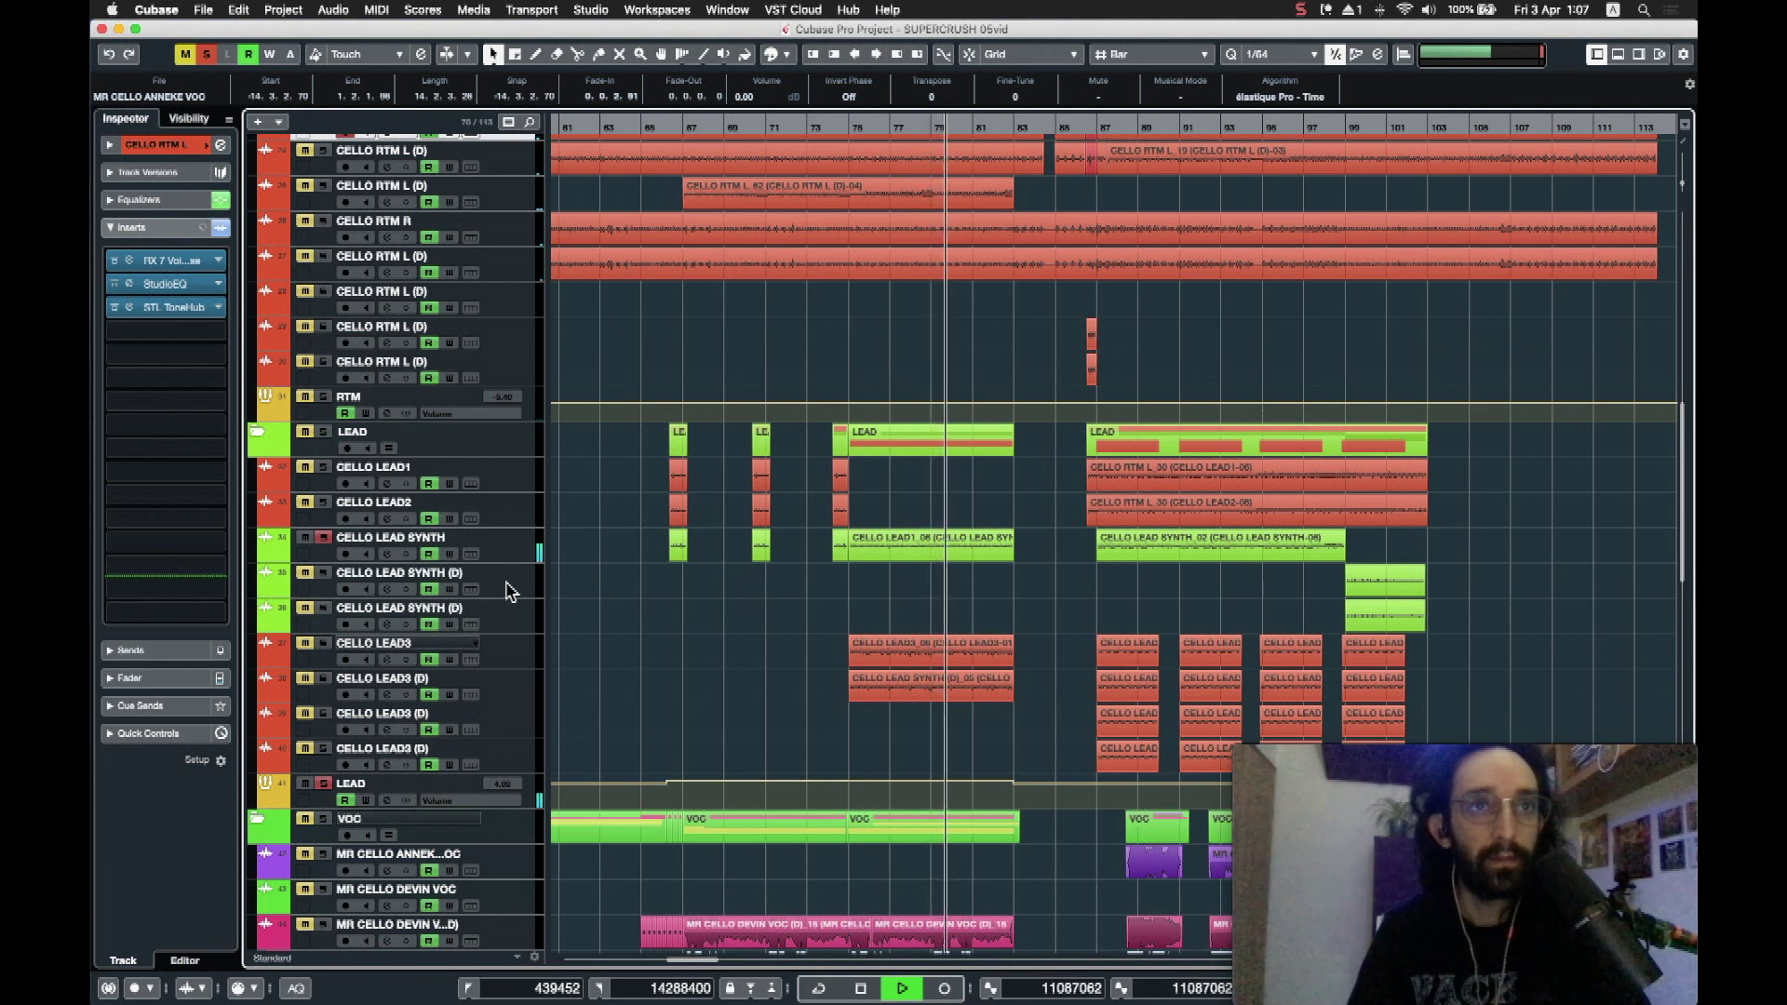
key(space)
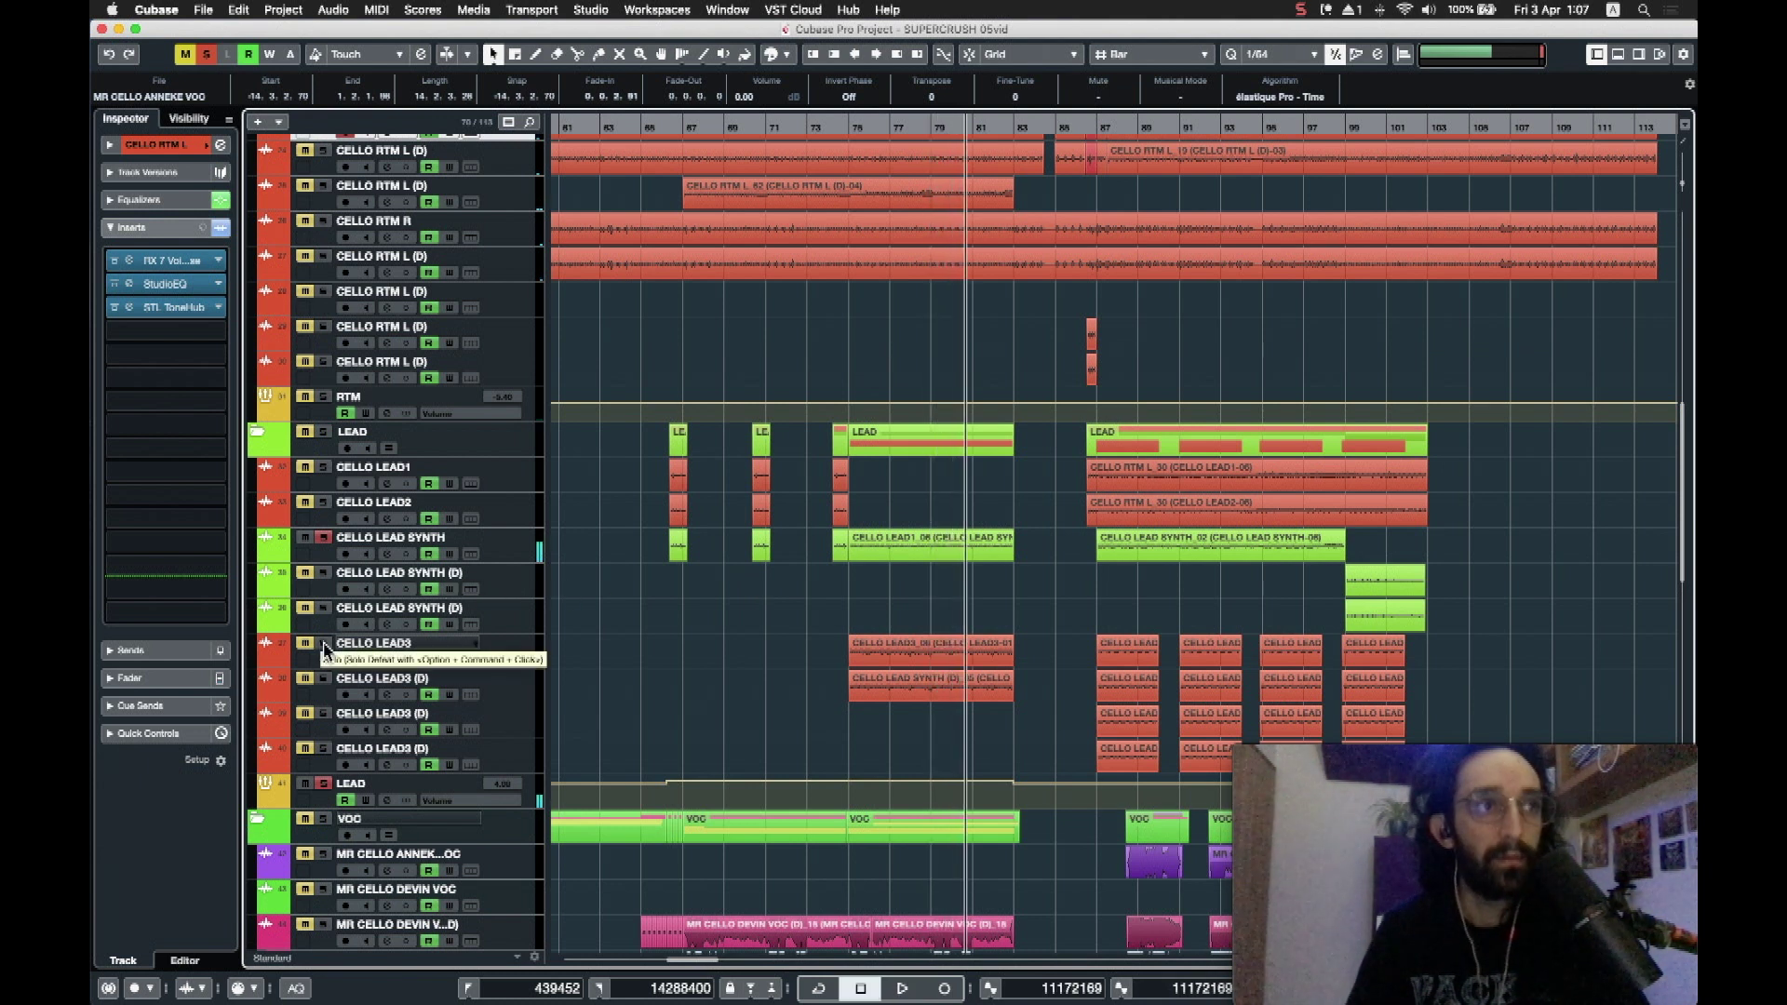
Step: Play the soloed CELLO LEAD SYNTH, CELLO LEAD3 and first CELLO LEAD3 (D) tracks from about bar 75, adding the RTM tracks
click(855, 129)
key(space)
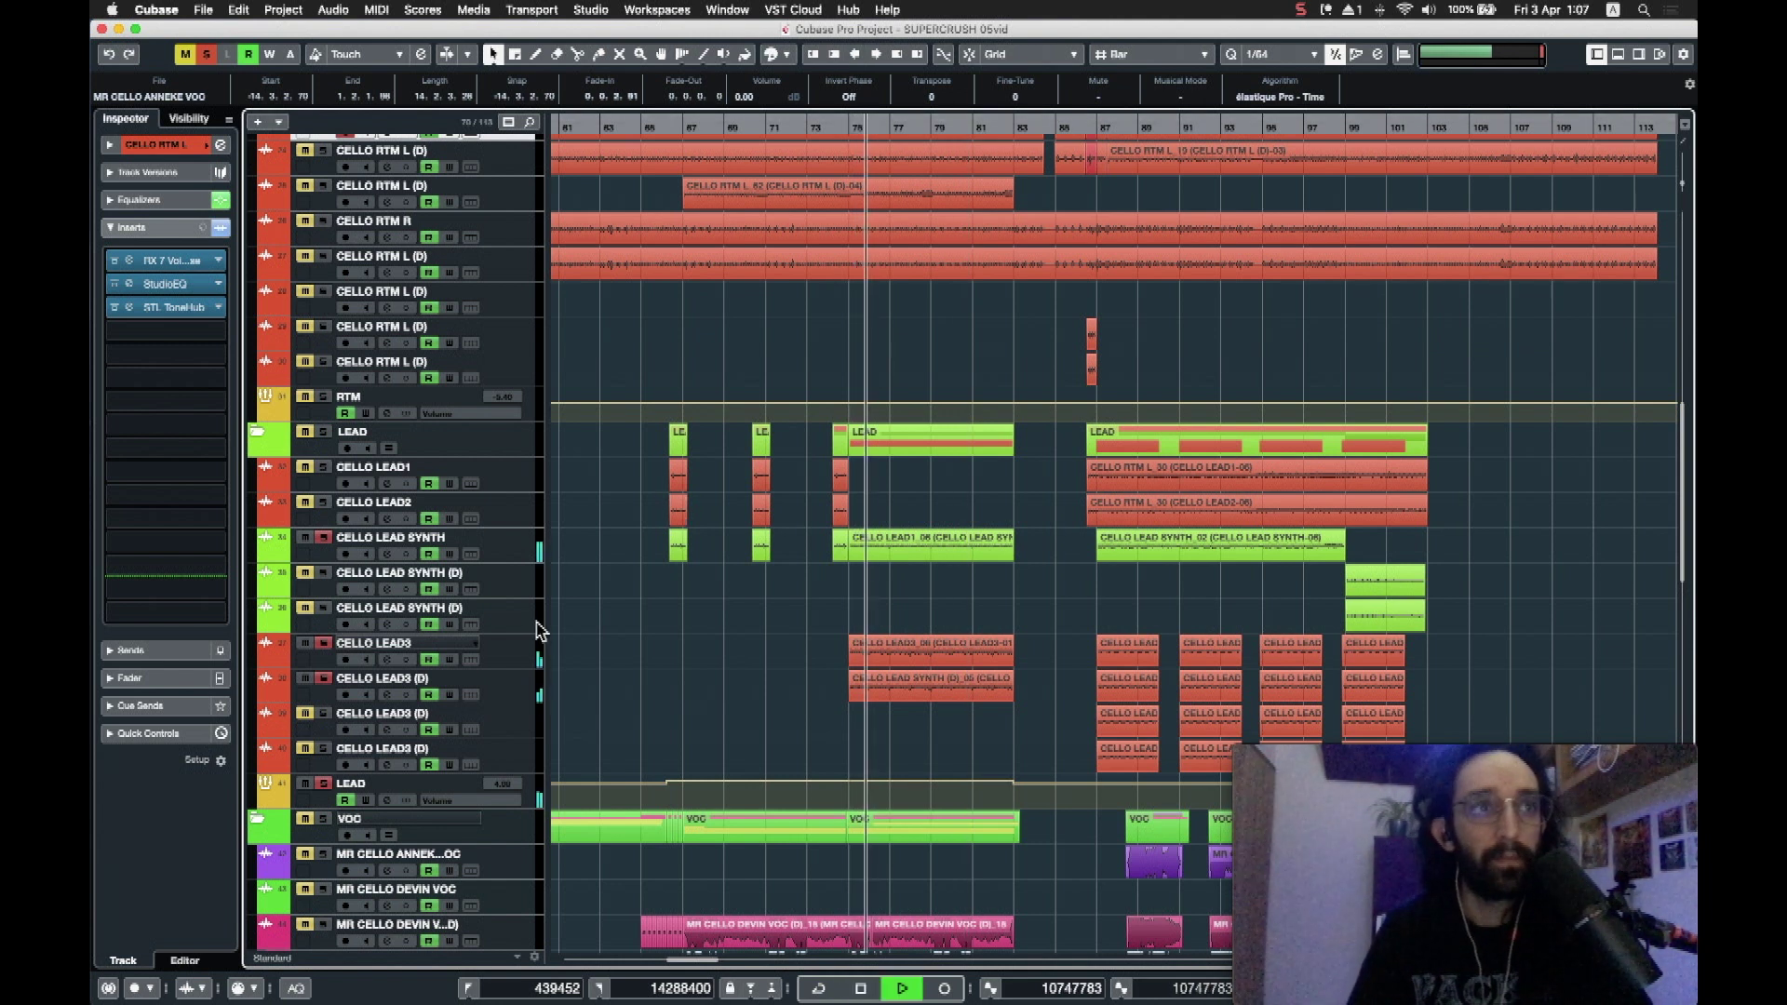
click(325, 539)
click(324, 397)
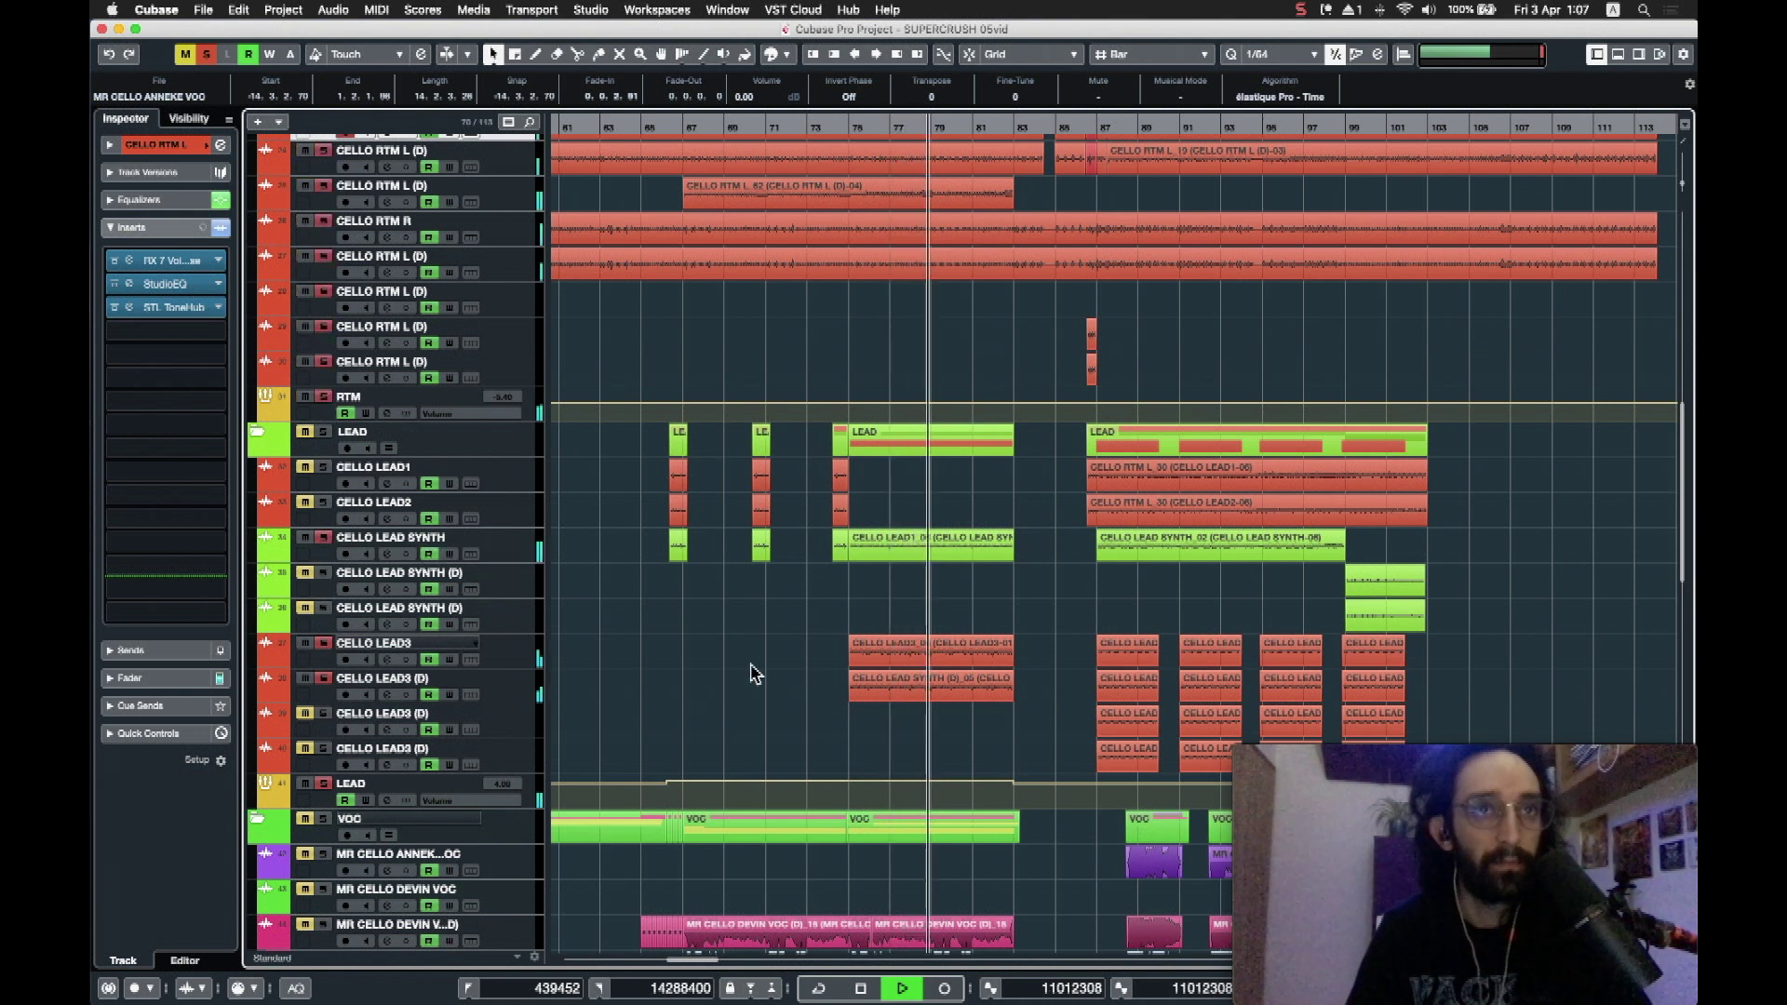
Step: Add the MR CELLO DEVIN, MR CELLO and effects tracks to the solo and play all active cello layers from about bar 75 to 79
scroll(754, 672, down, 5)
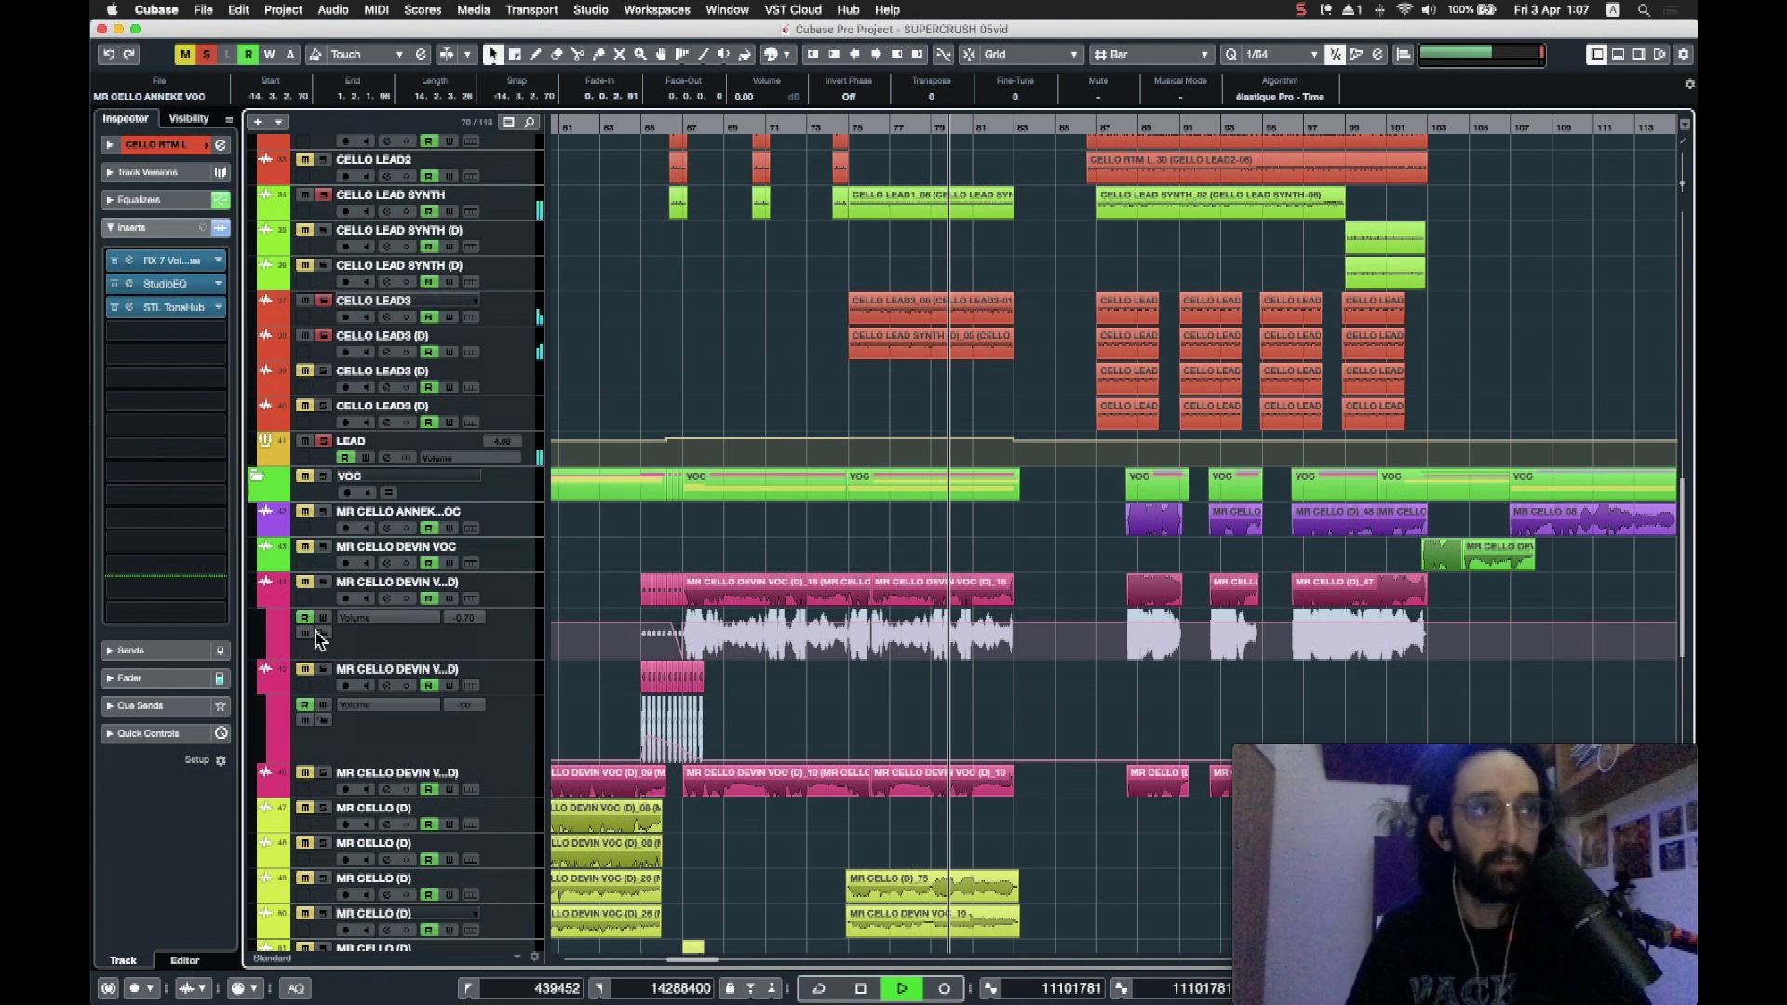
key(space)
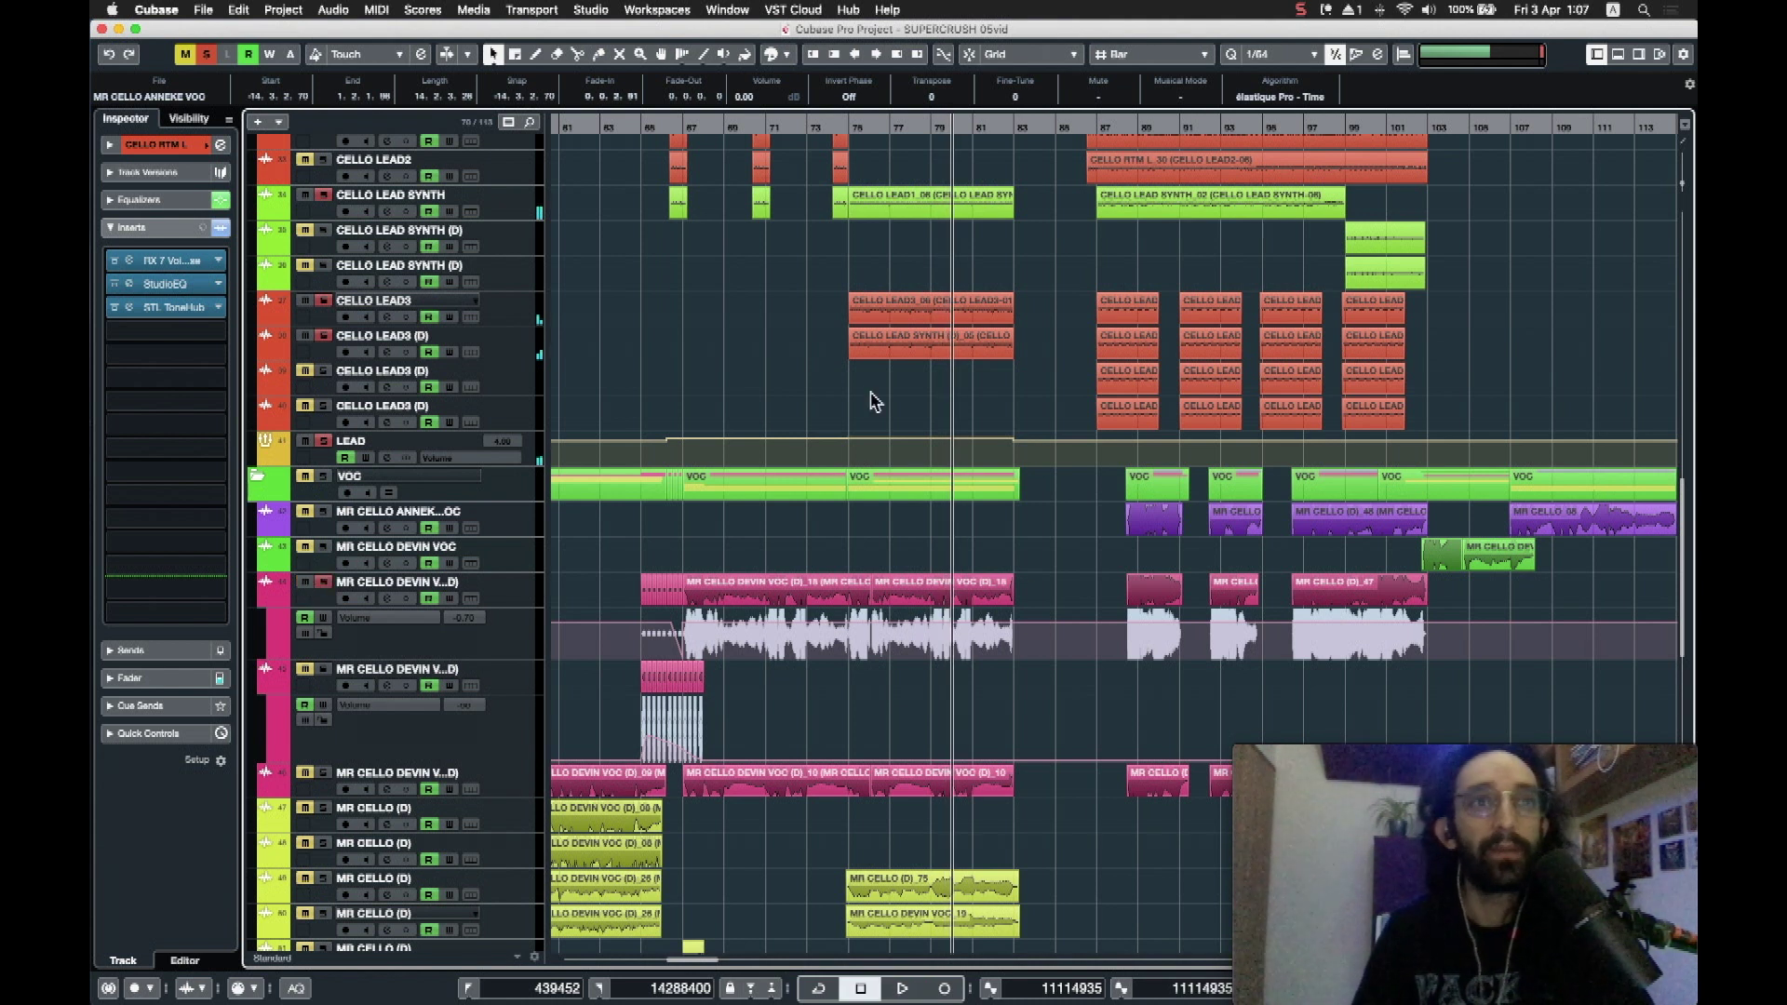
click(864, 128)
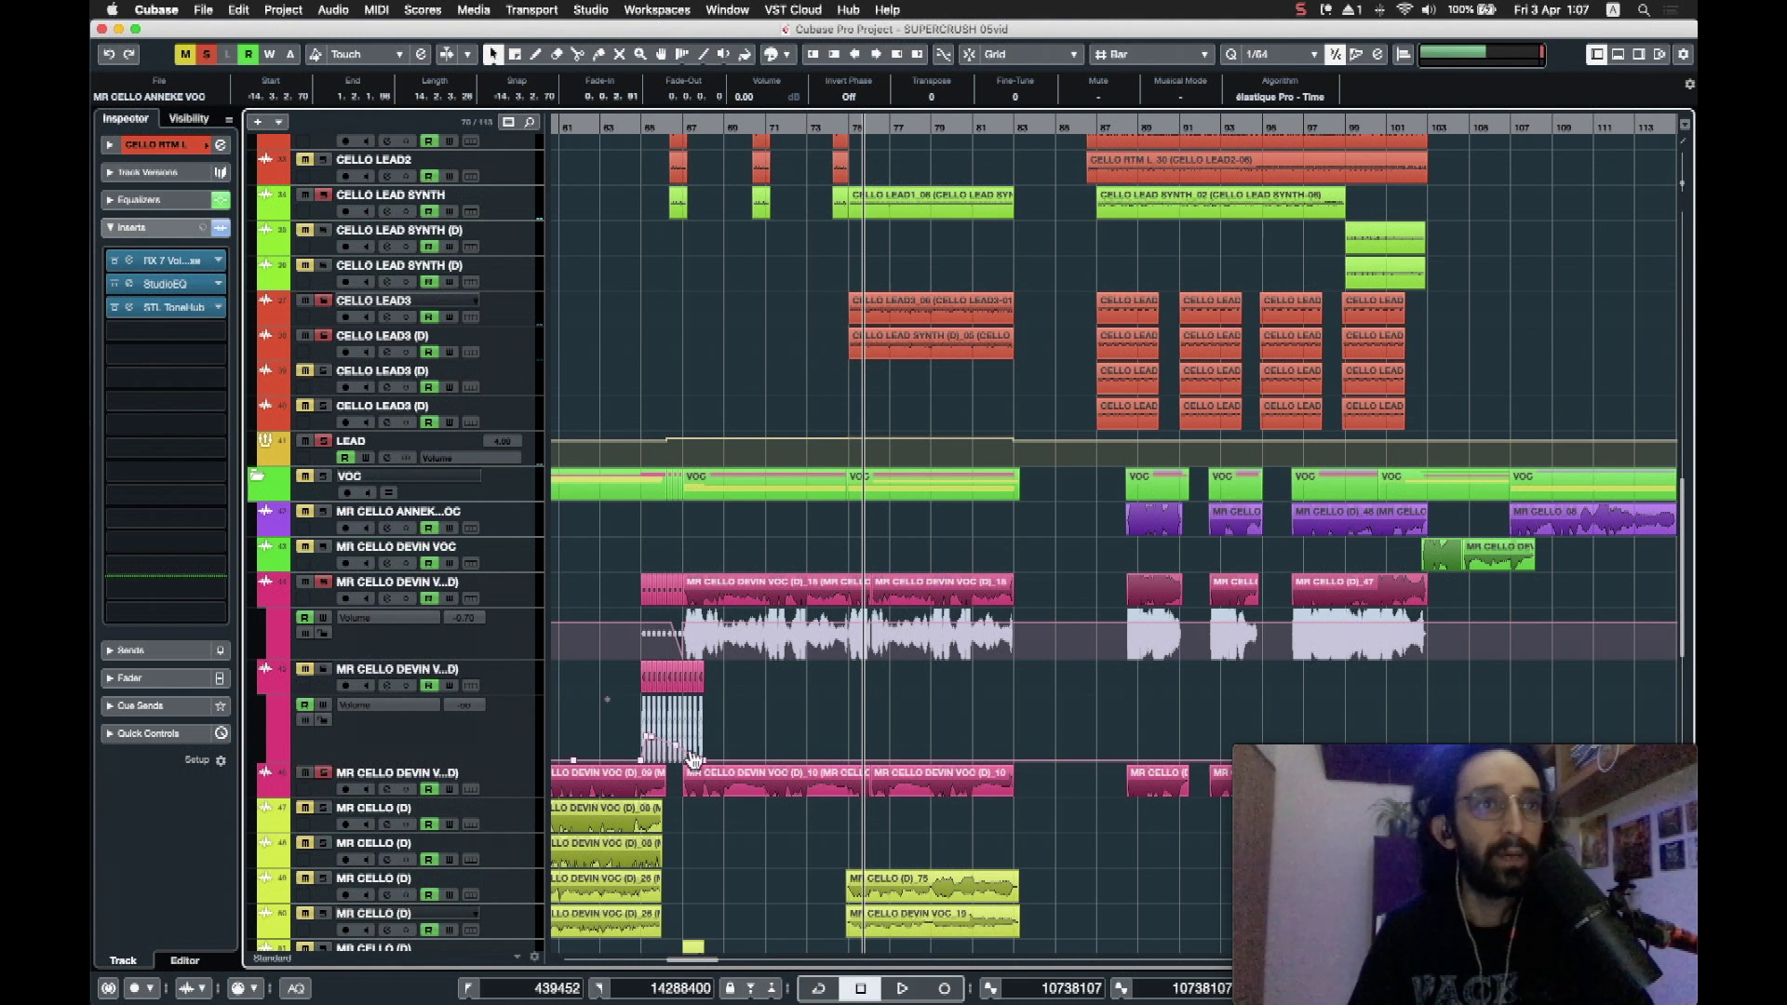
scroll(794, 742, down, 3)
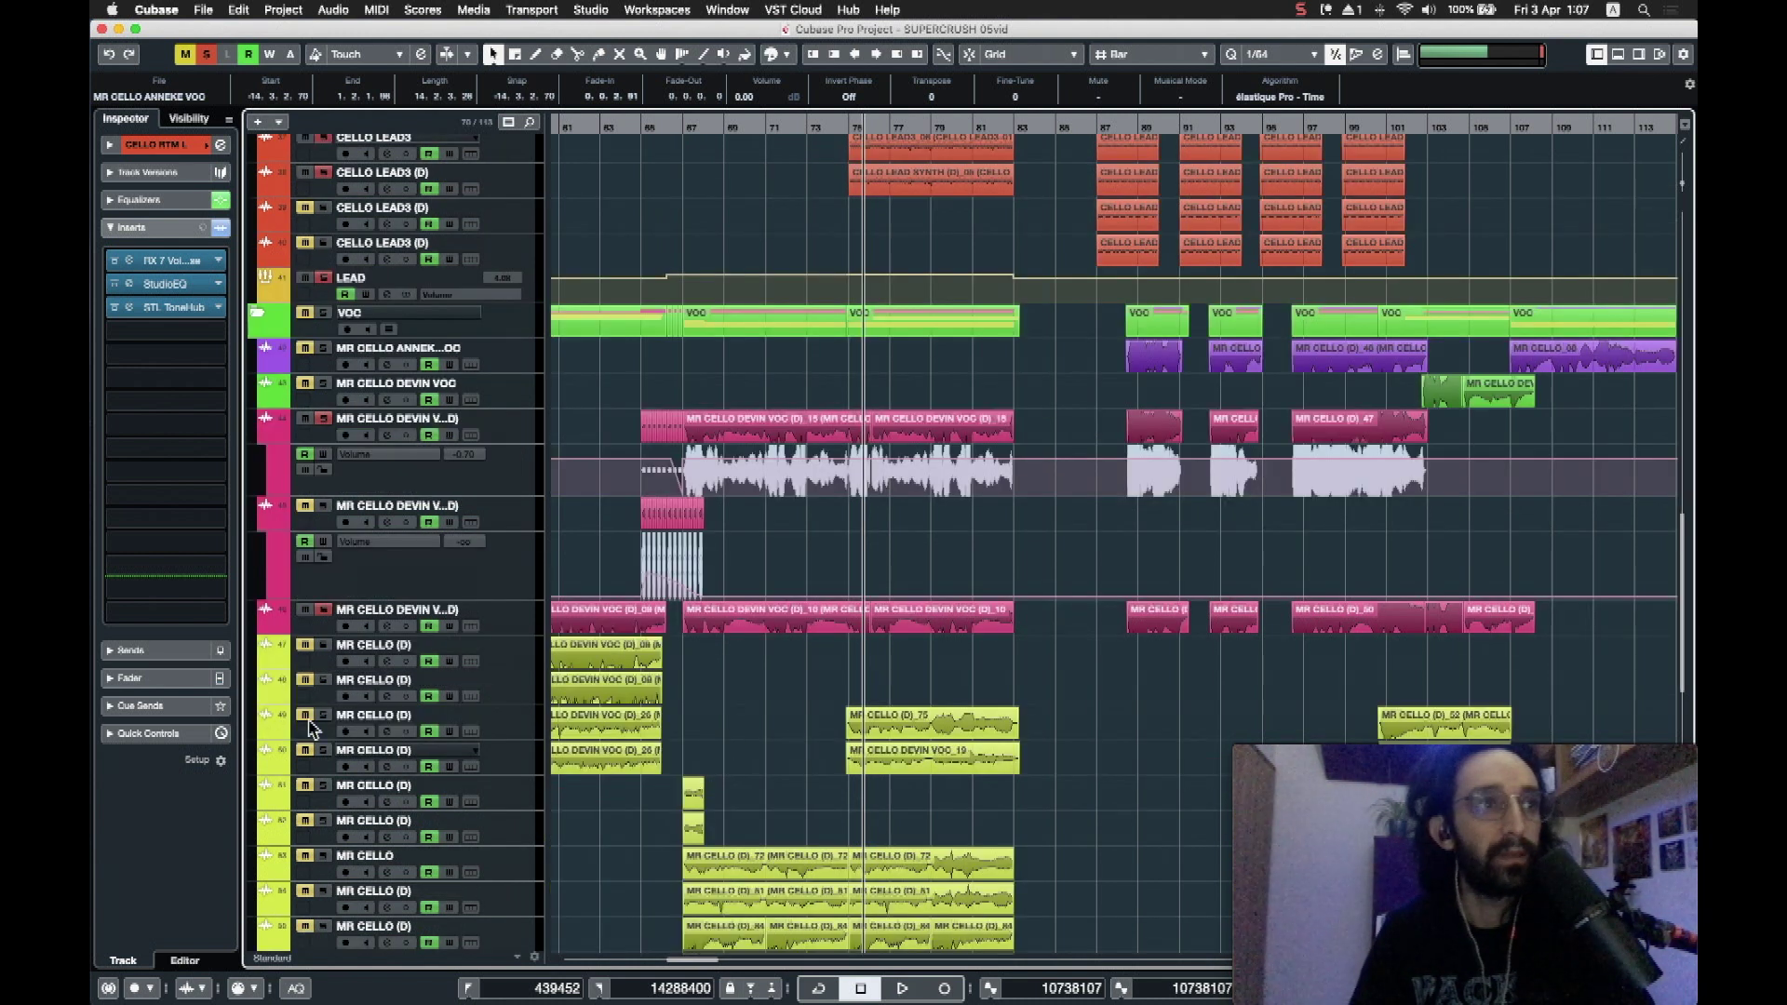
scroll(310, 724, down, 10)
scroll(642, 666, up, 4)
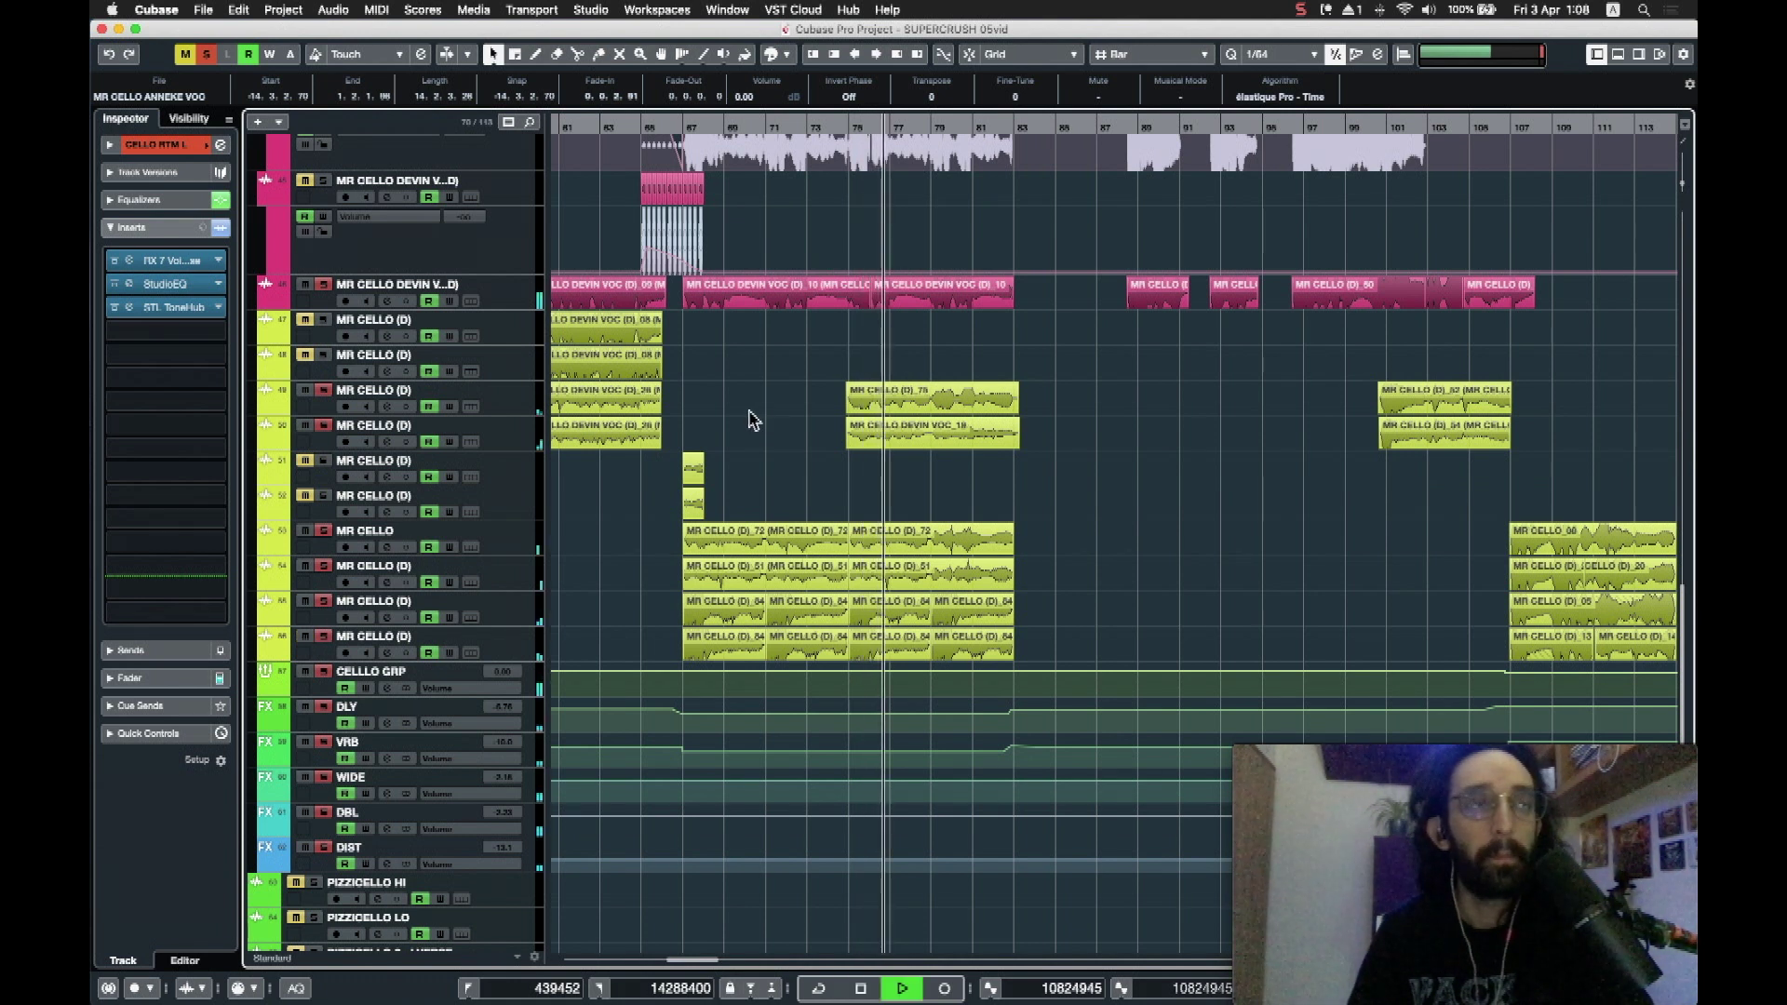
scroll(752, 420, down, 7)
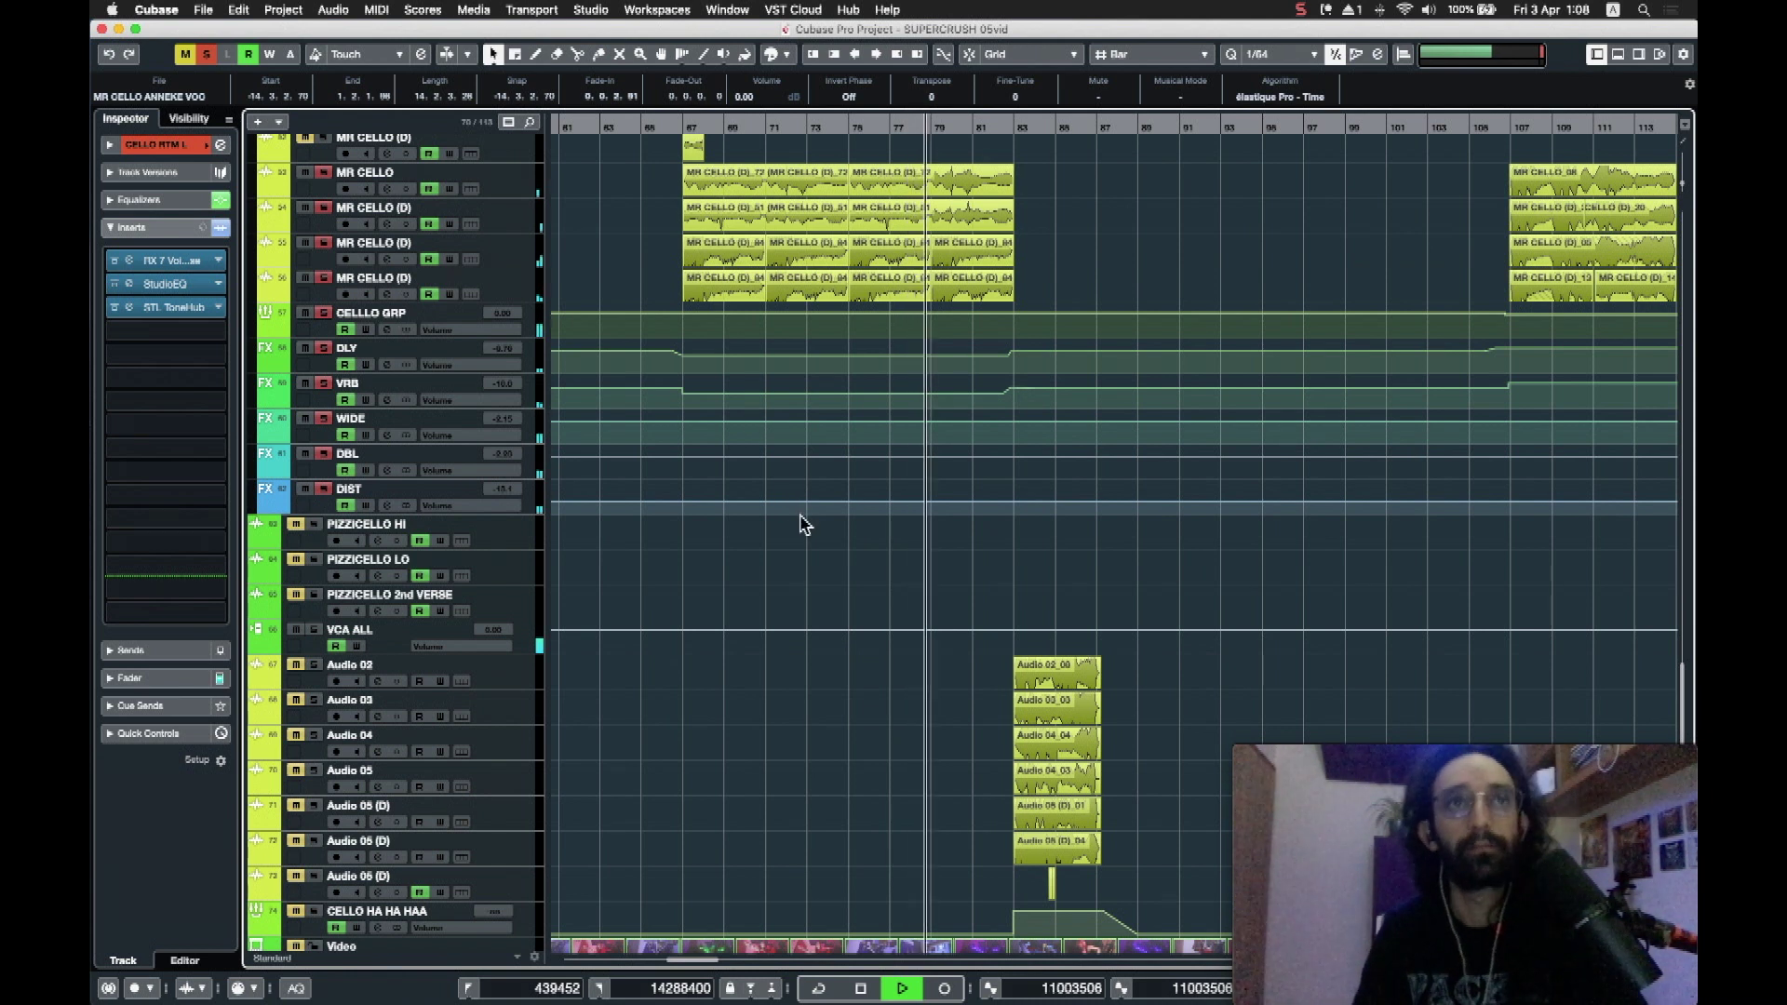
scroll(823, 484, up, 4)
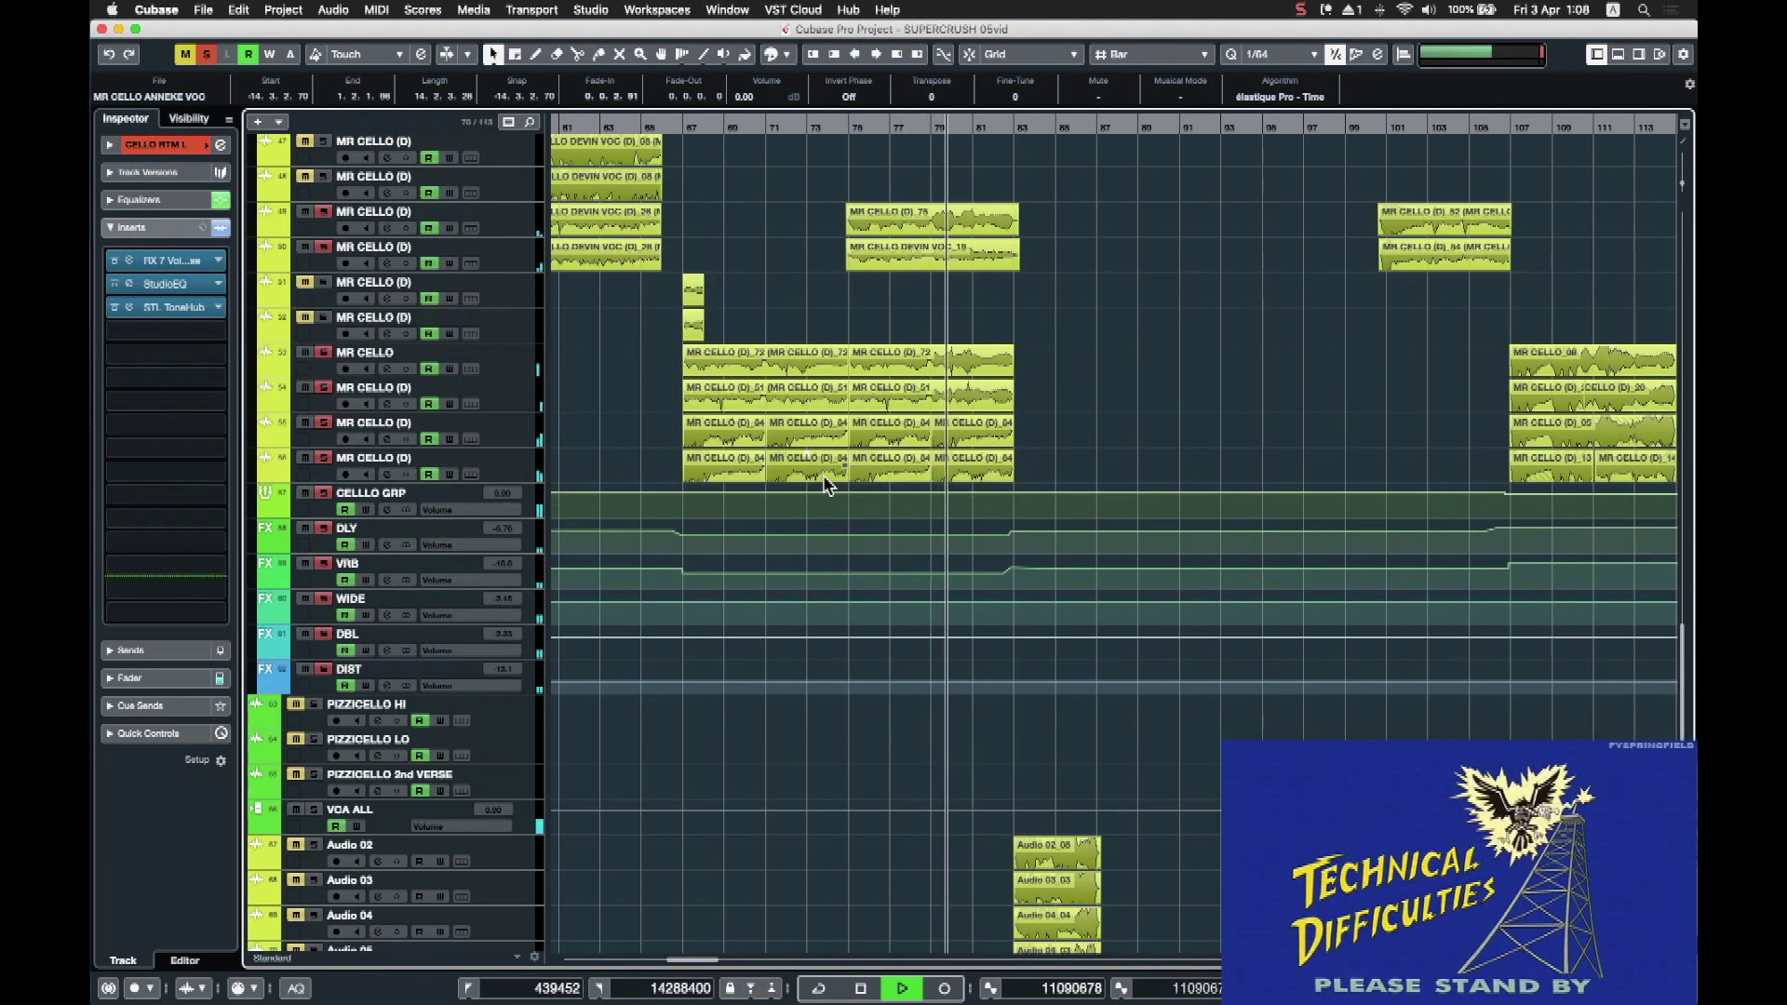
key(space)
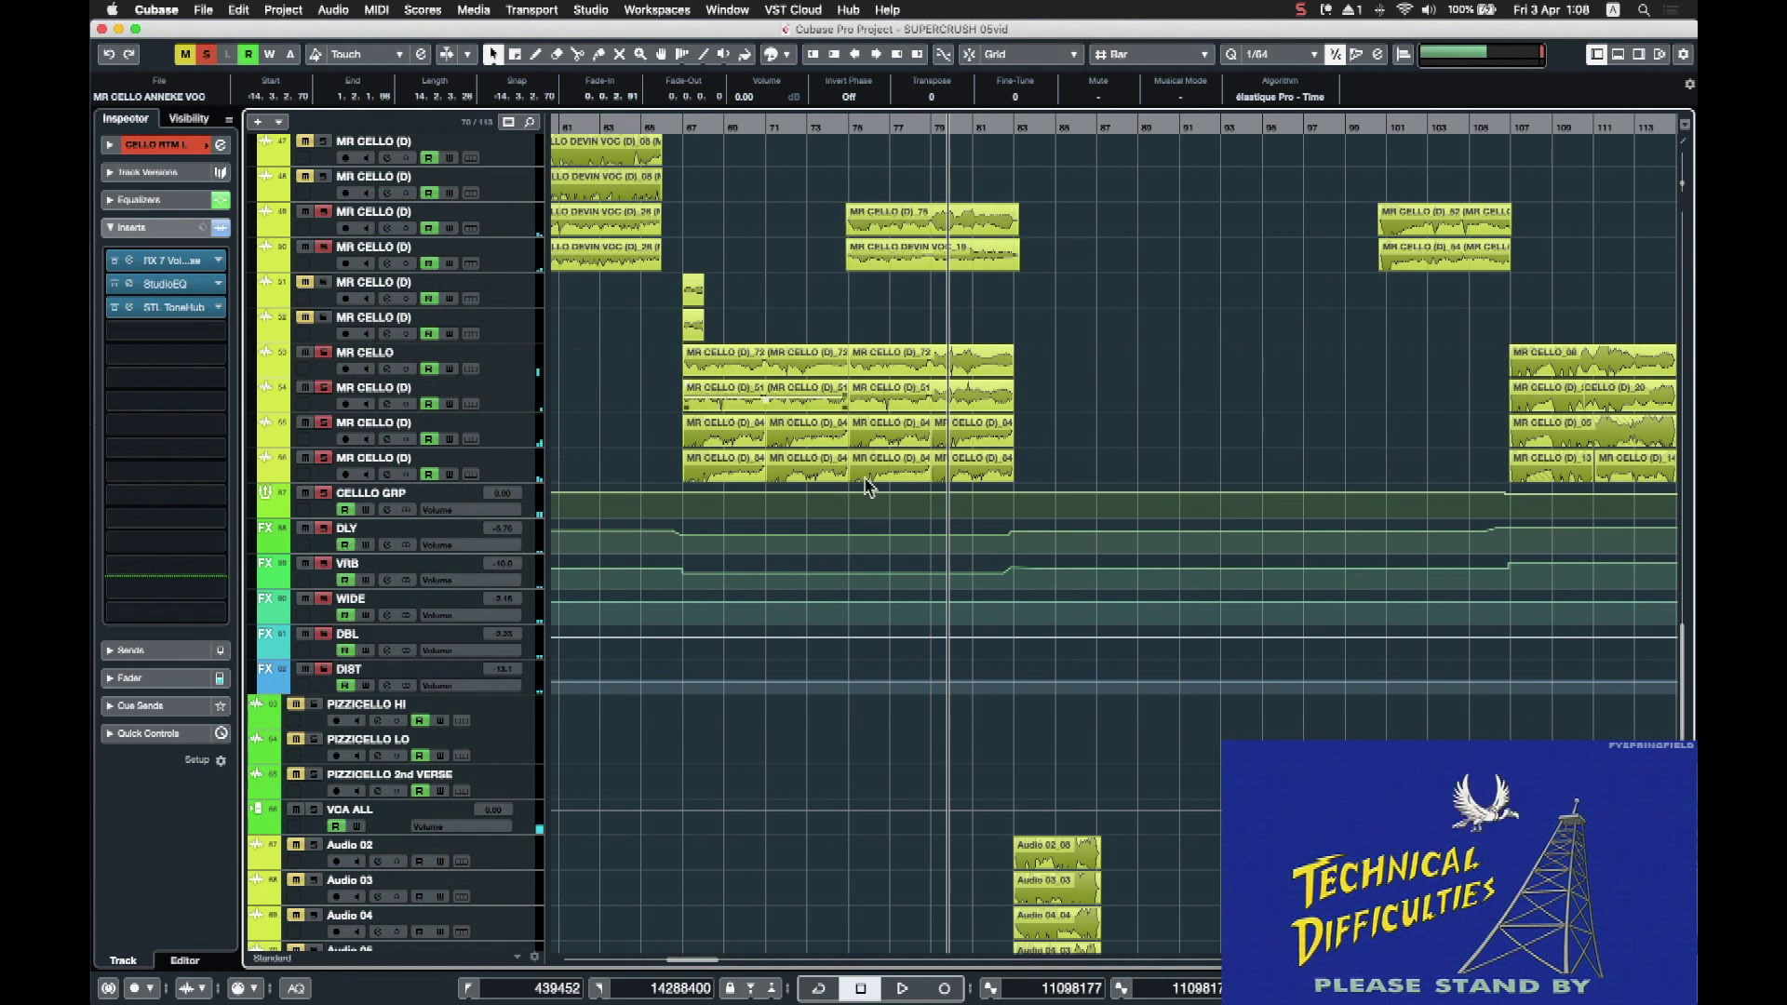
scroll(1093, 321, up, 12)
scroll(1039, 365, up, 15)
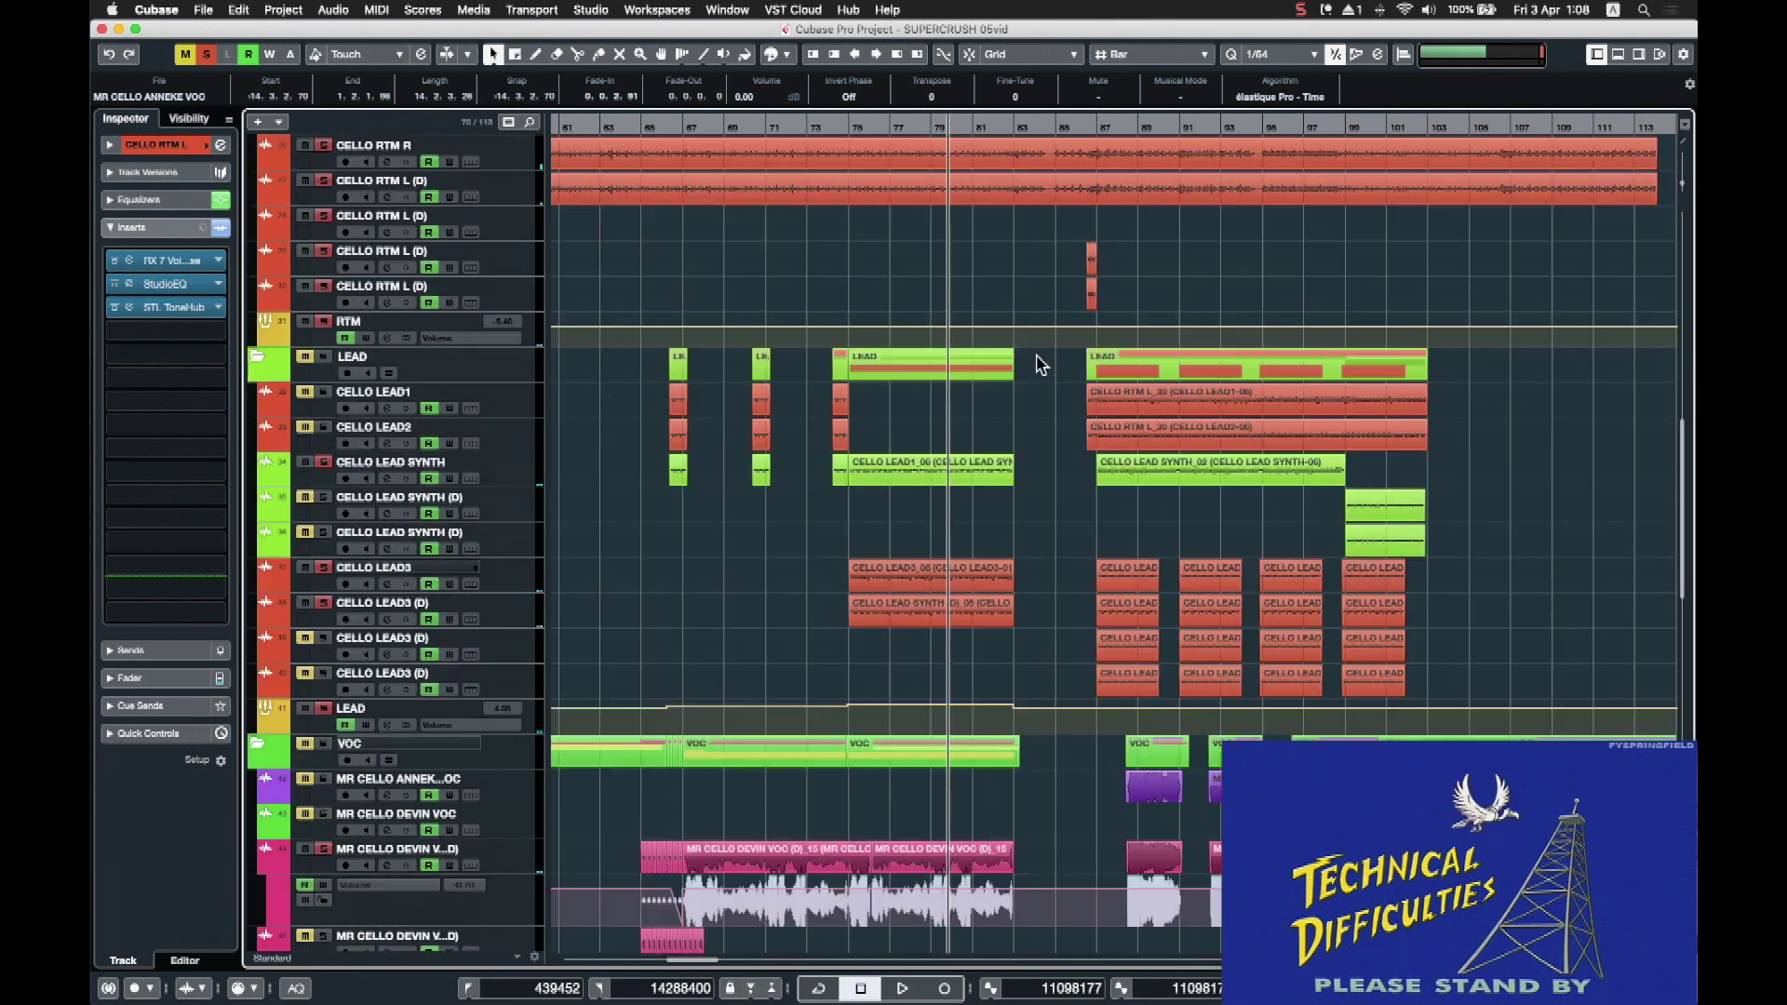
scroll(1040, 365, down, 20)
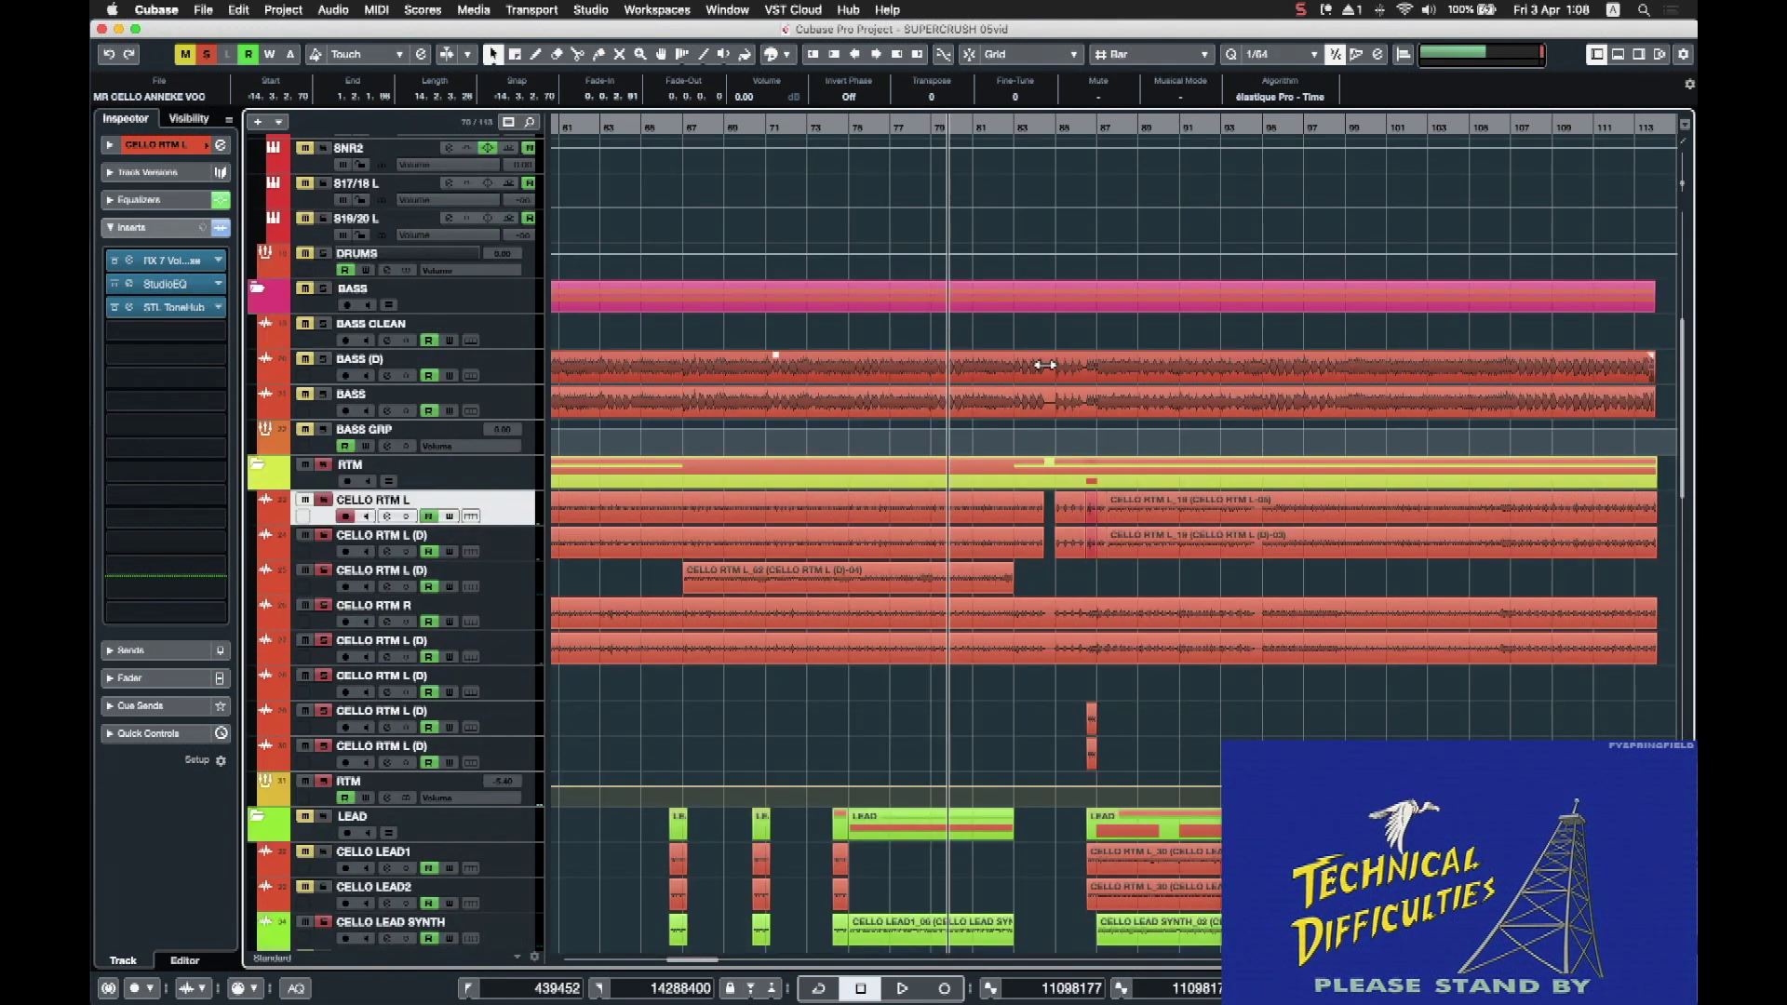
Step: Clear the solos and place the play position just before the Audio 02 to Audio 05 clips at bar 83
click(941, 132)
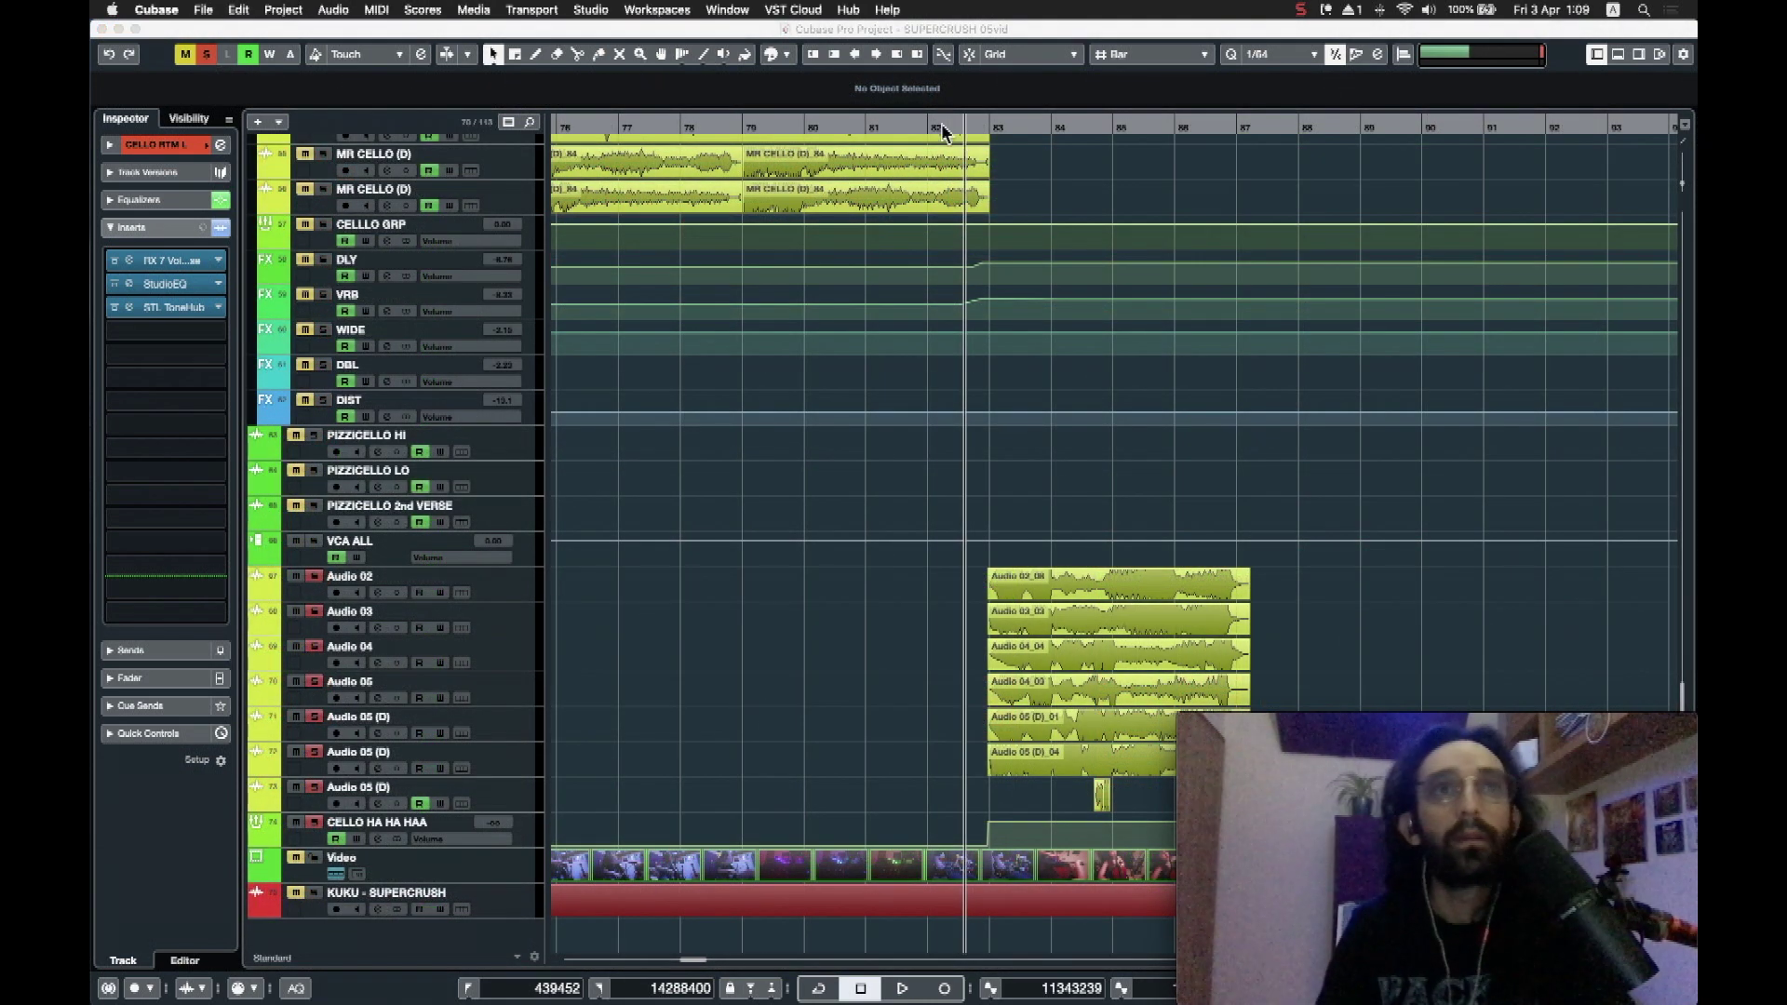
click(928, 135)
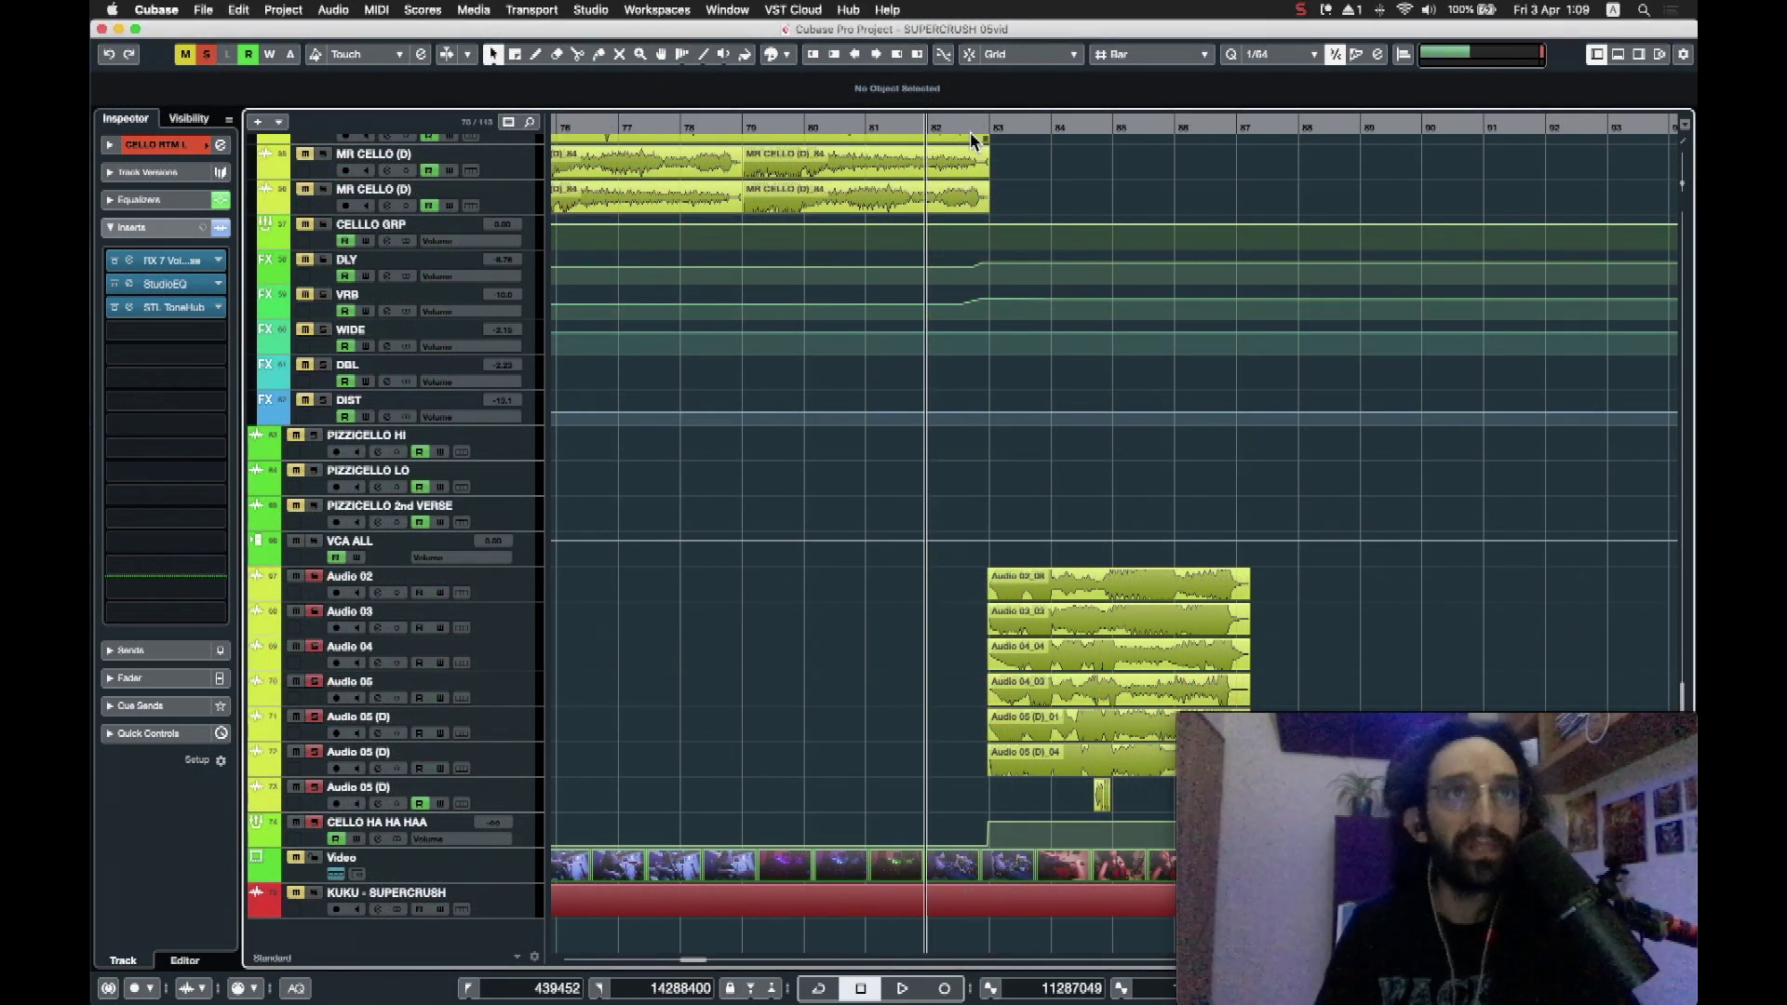
scroll(969, 363, down, 5)
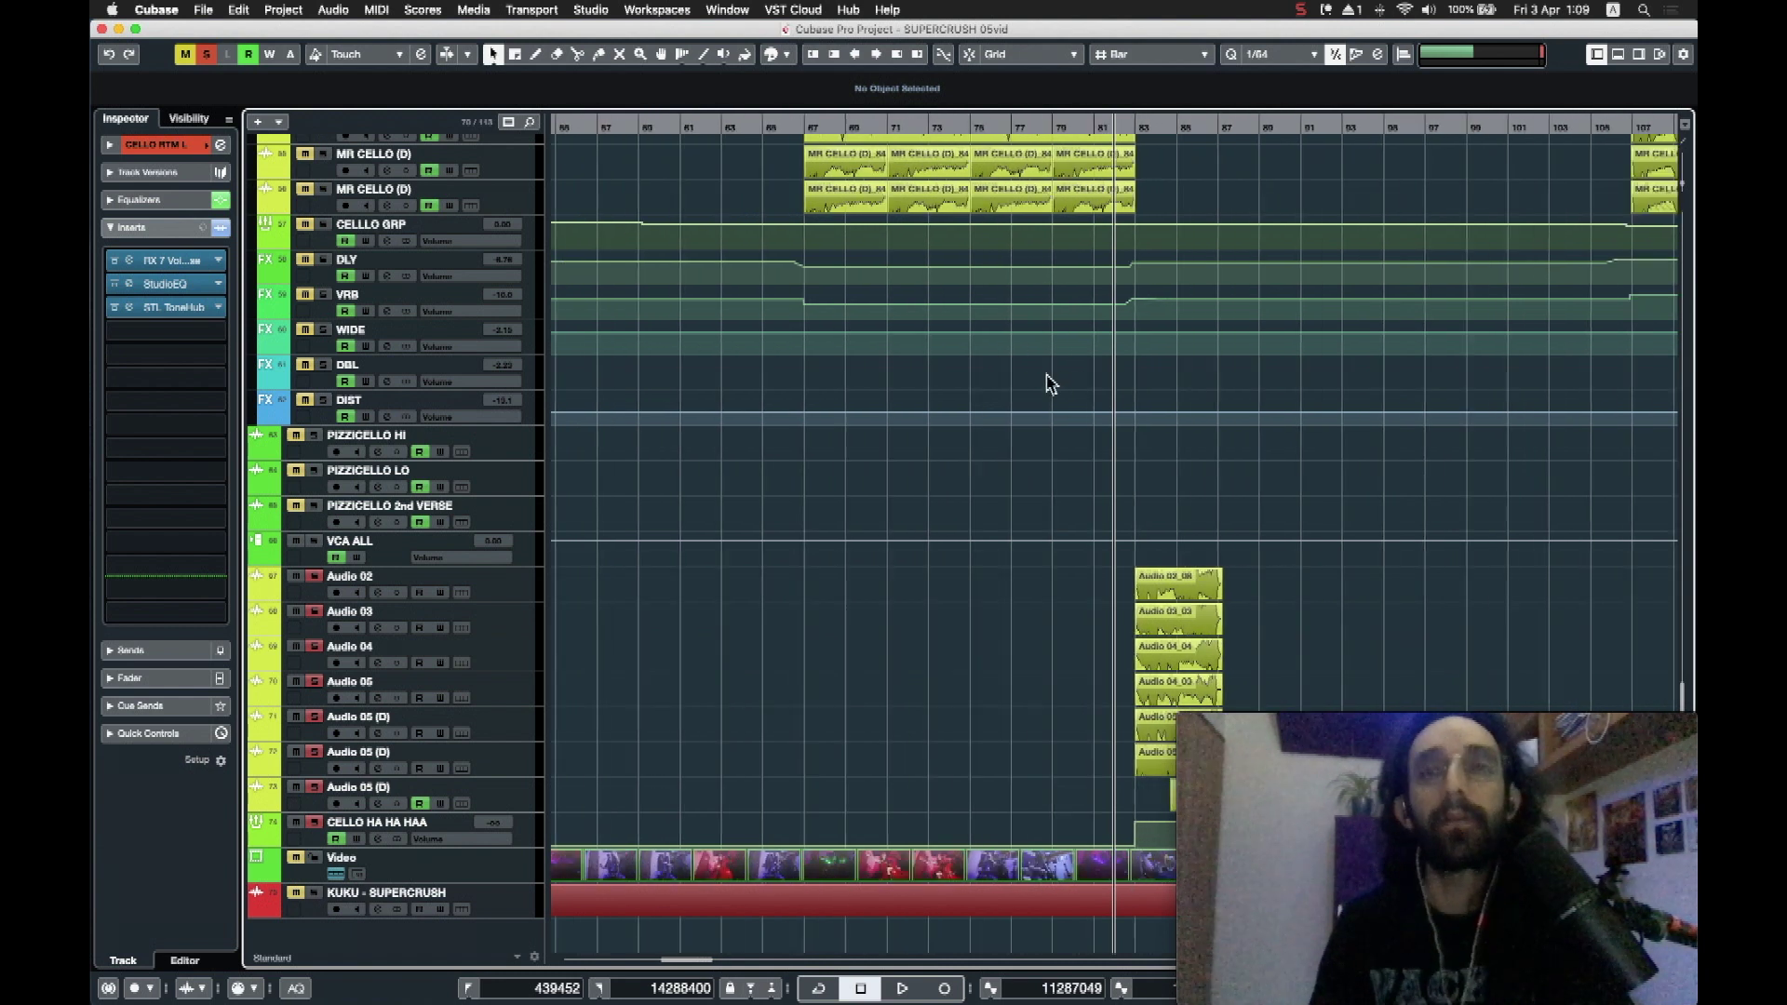
scroll(1050, 383, down, 4)
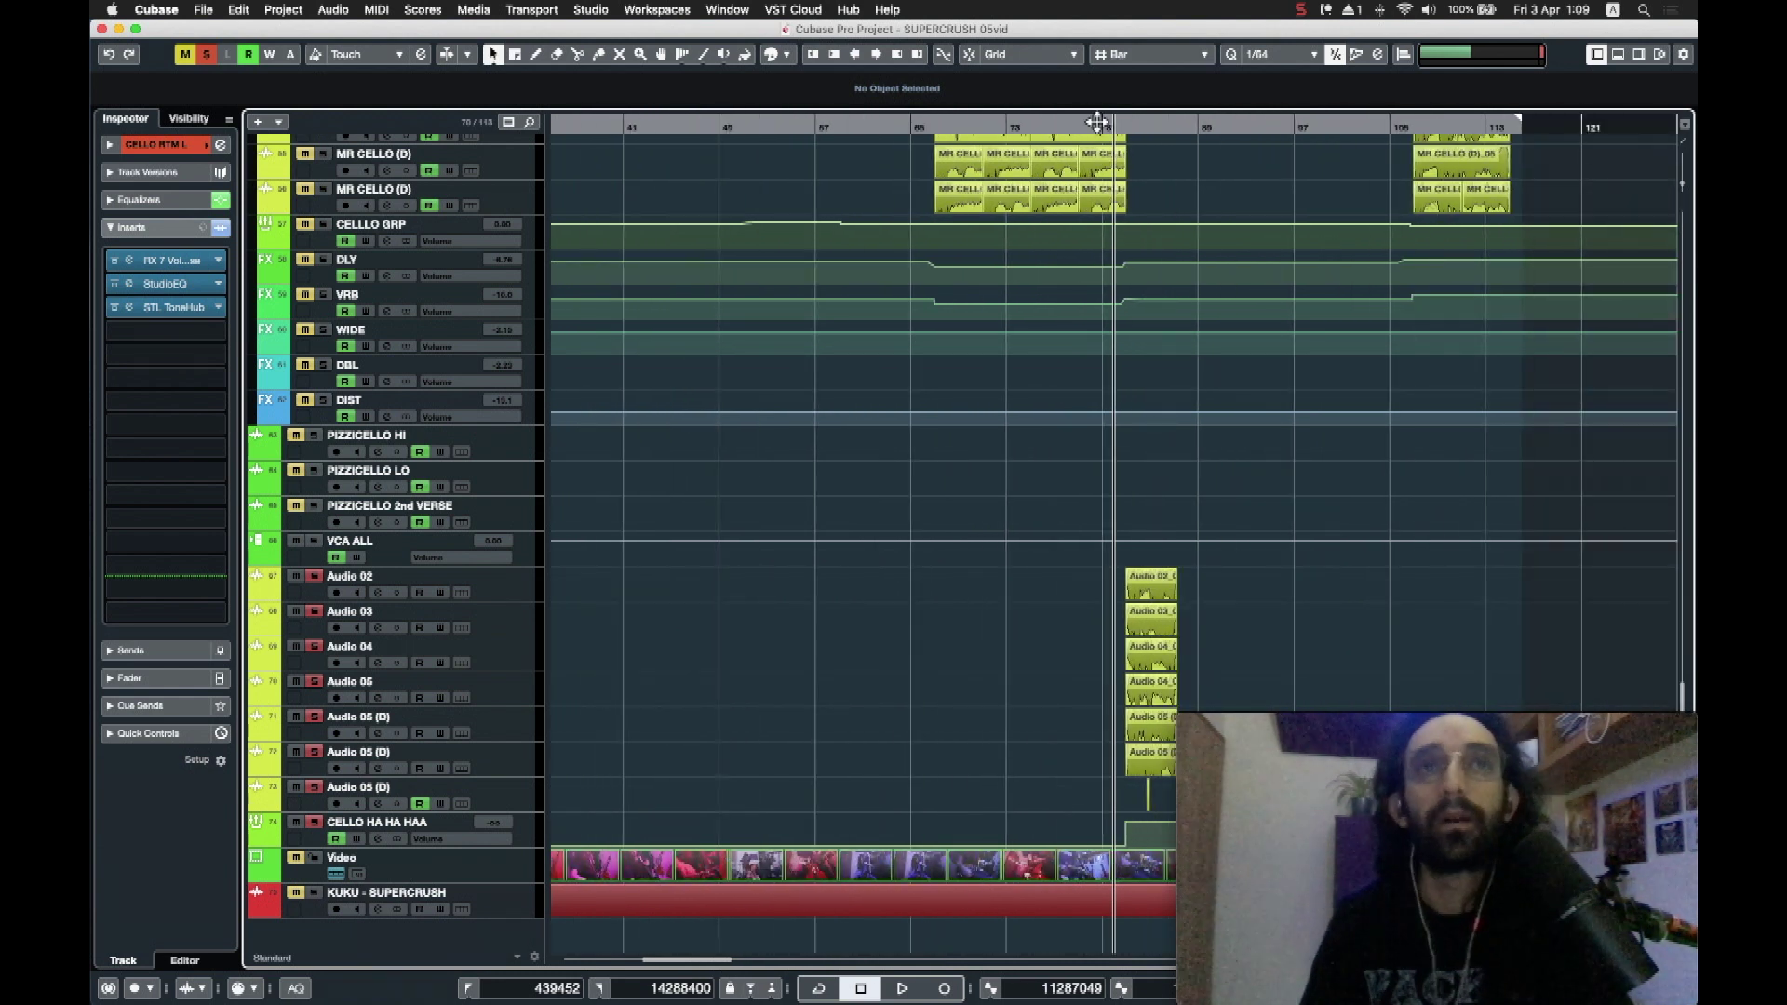
drag(1107, 133, 1061, 447)
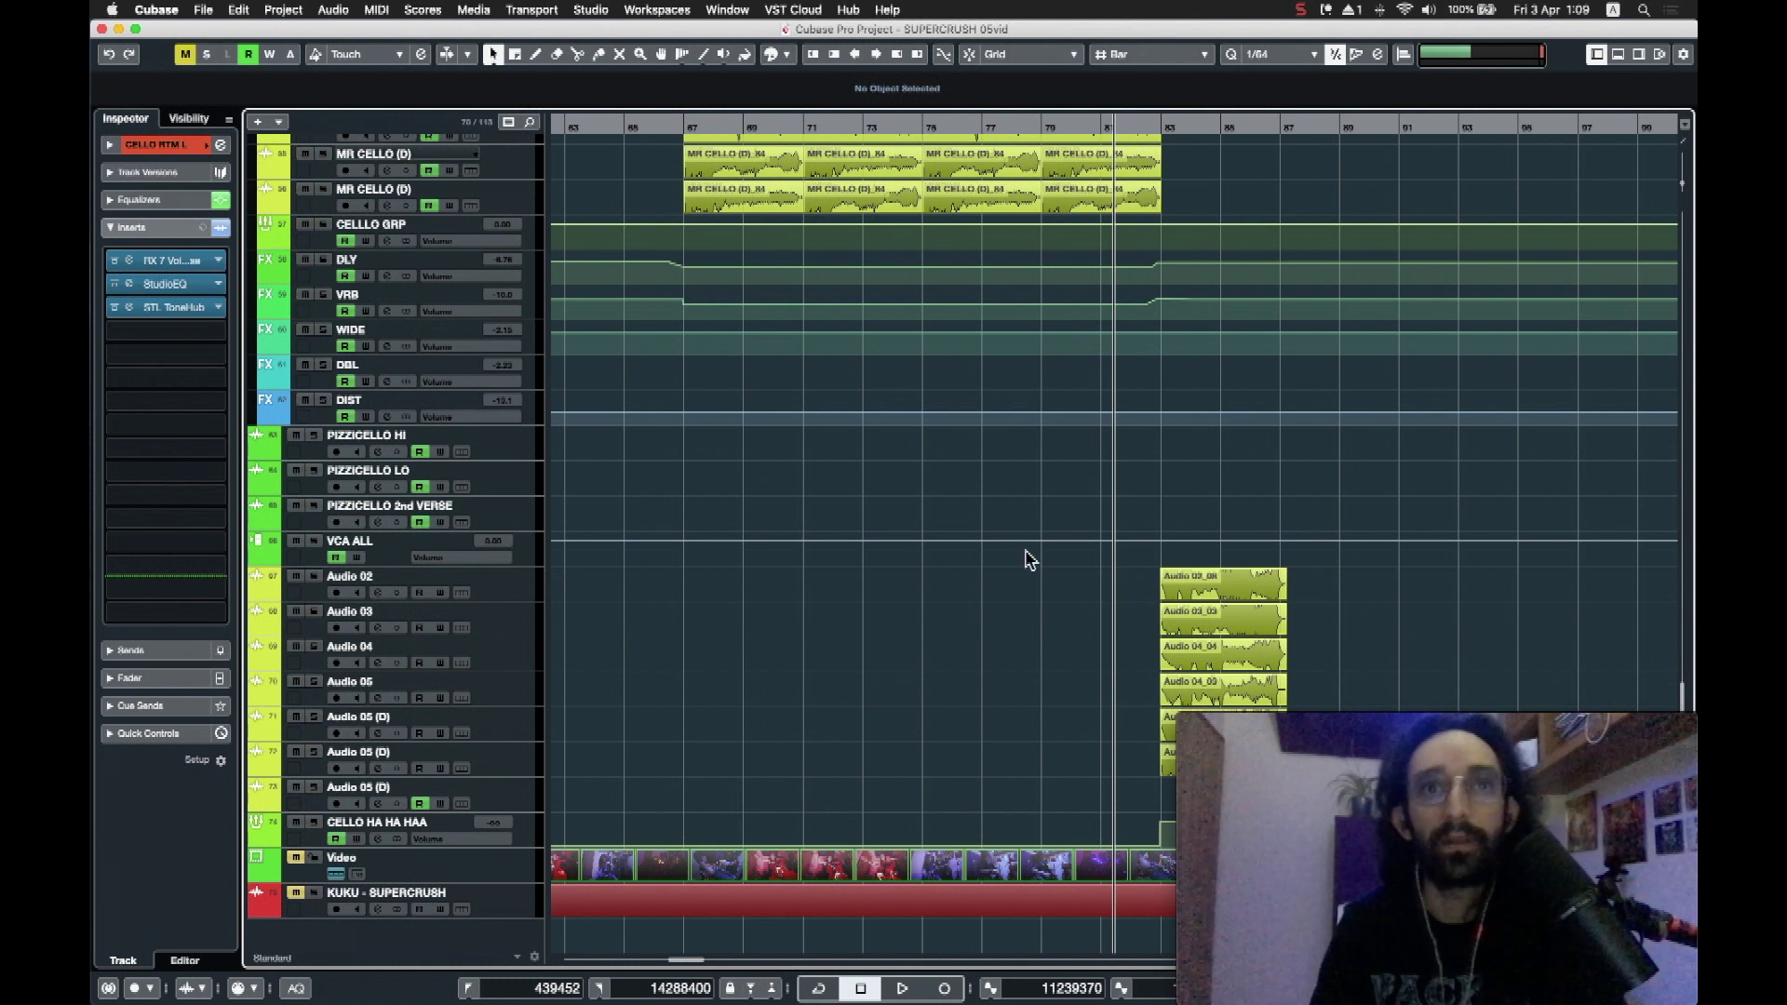
click(1149, 124)
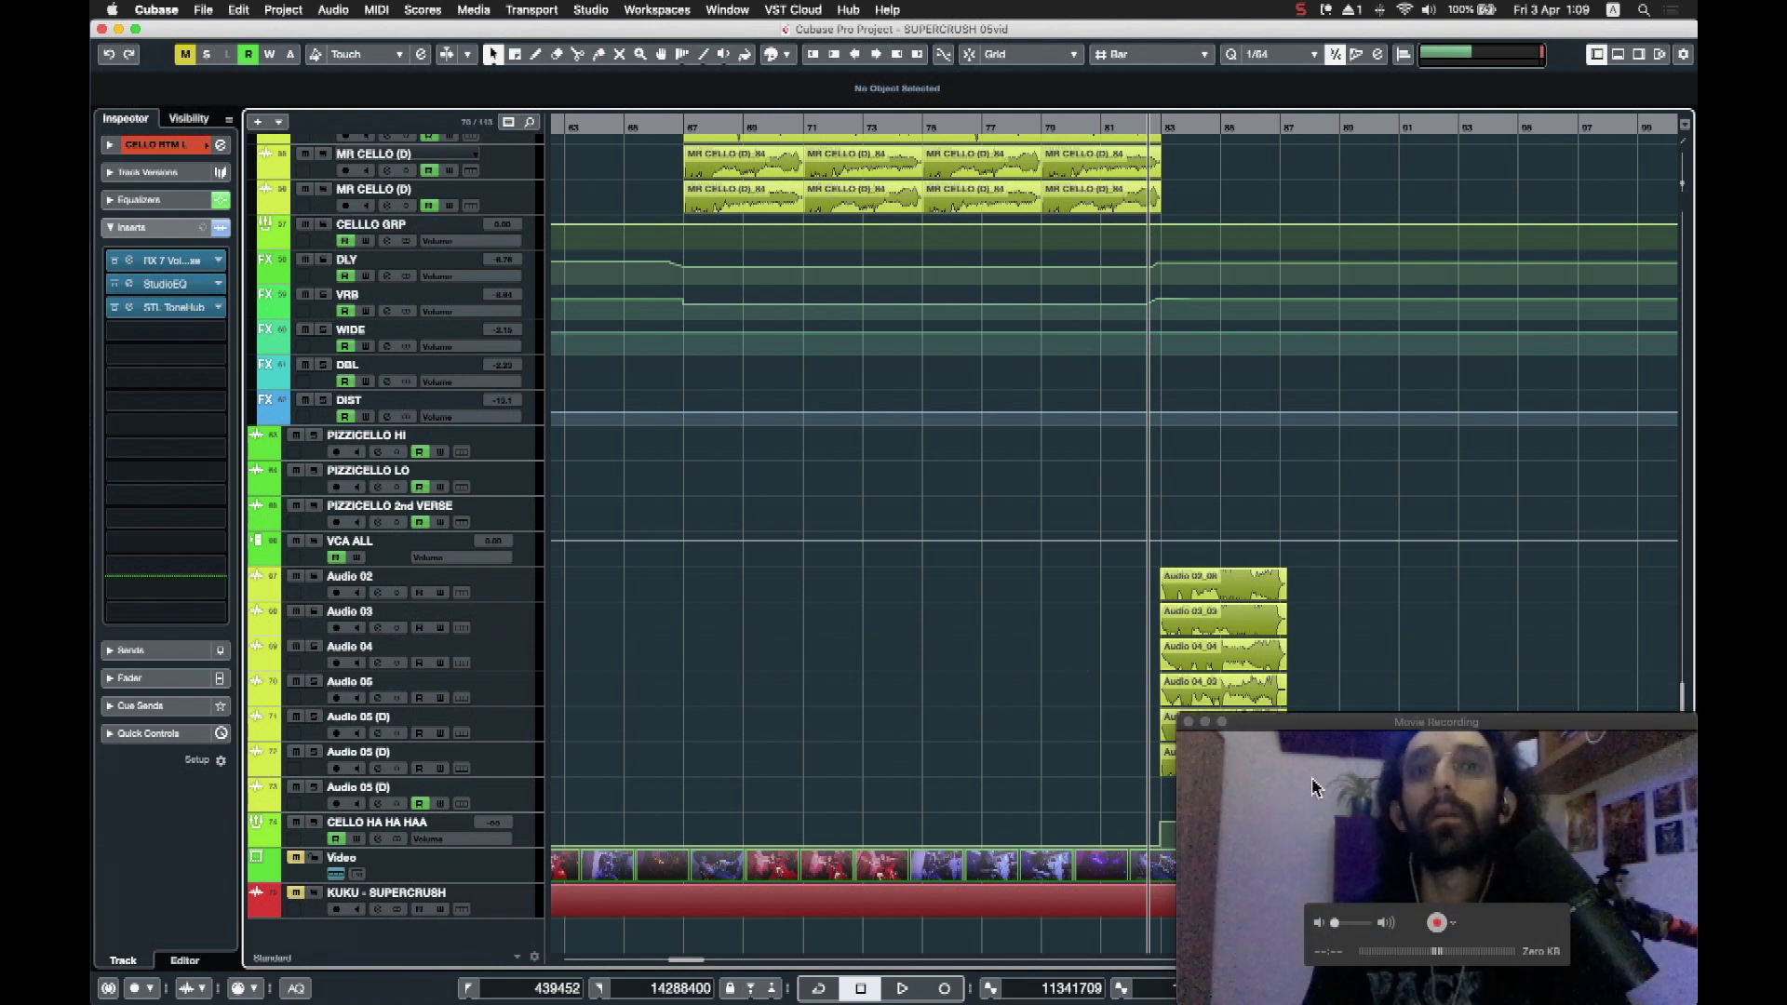
Step: Play the full mix through the Audio 02 to Audio 05 clips up to bar 87 and return the play position to just before bar 83
drag(1180, 723, 1184, 726)
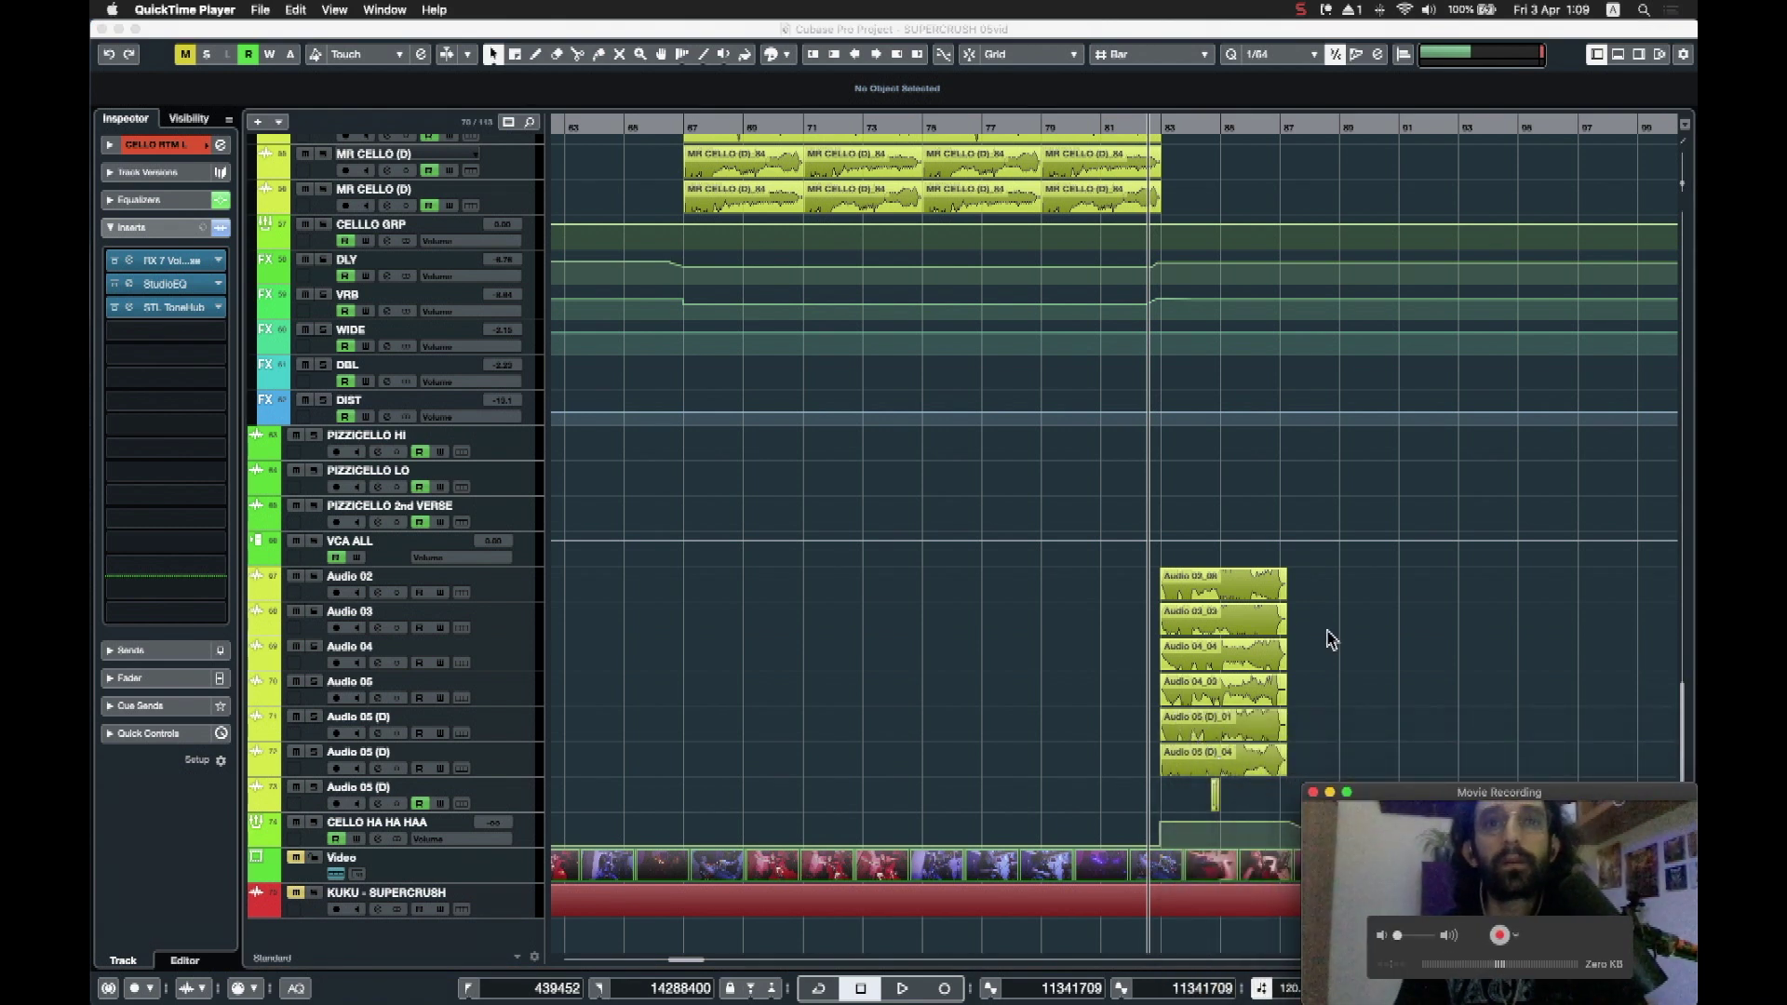
scroll(1326, 679, right, 5)
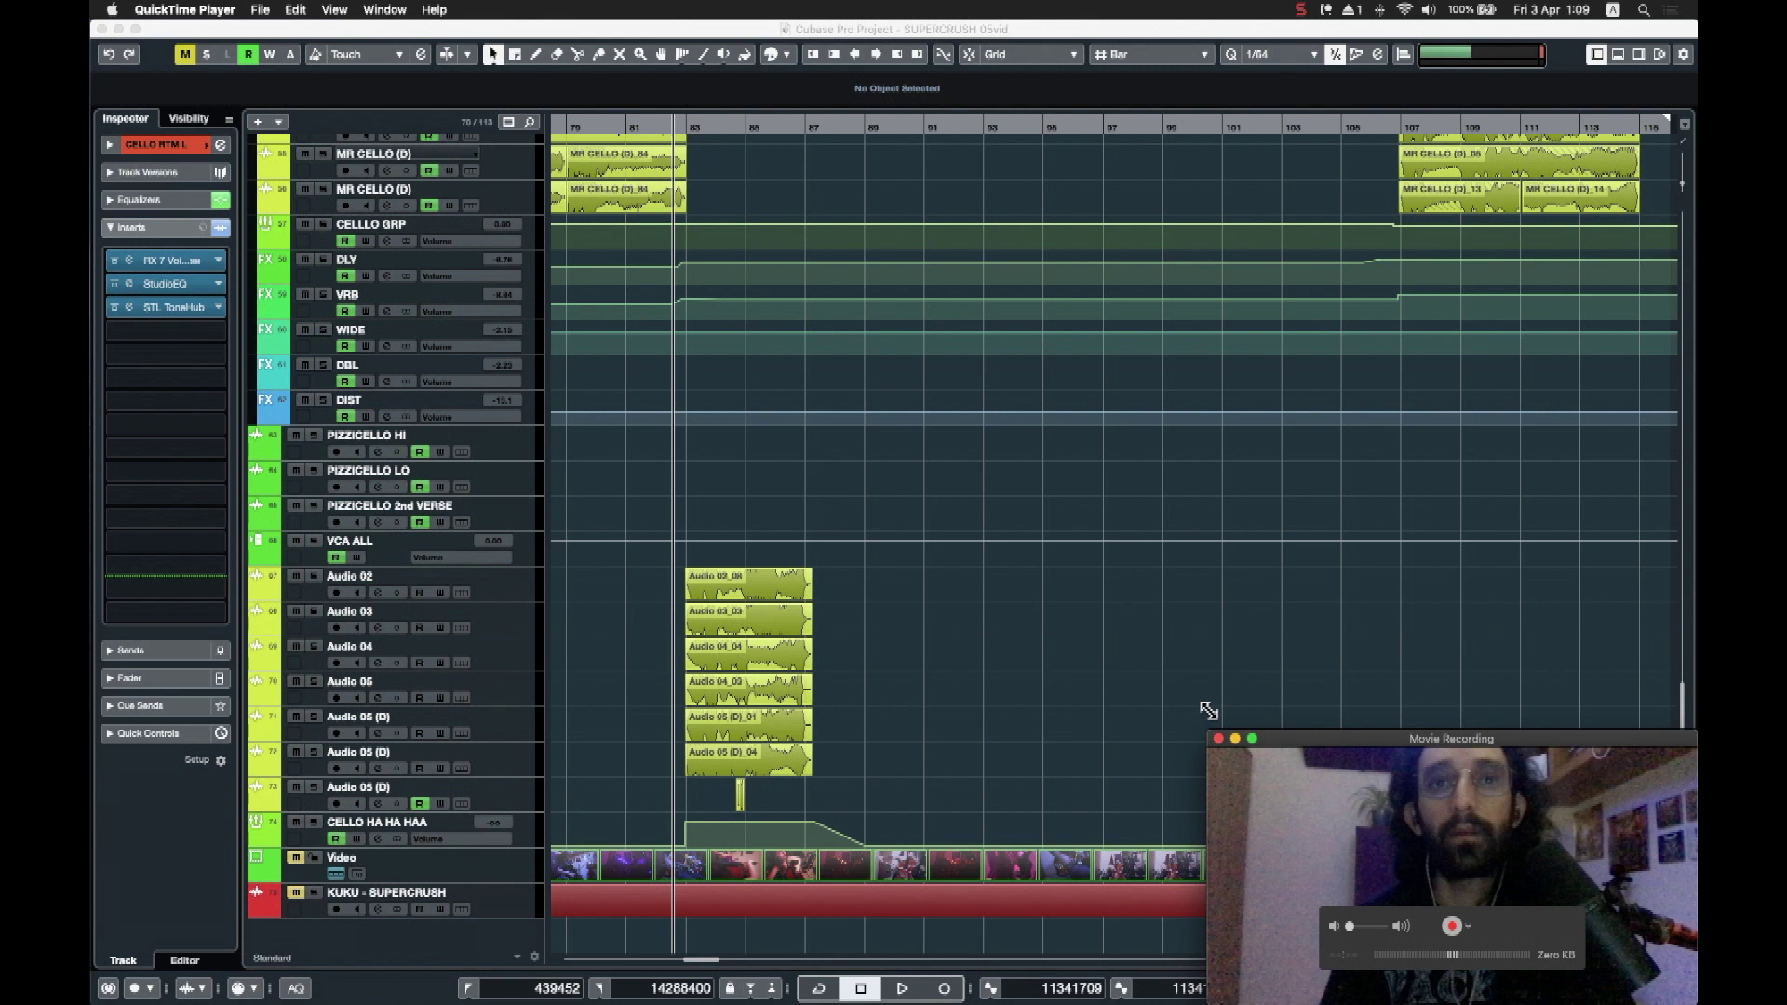
drag(669, 130, 974, 574)
key(space)
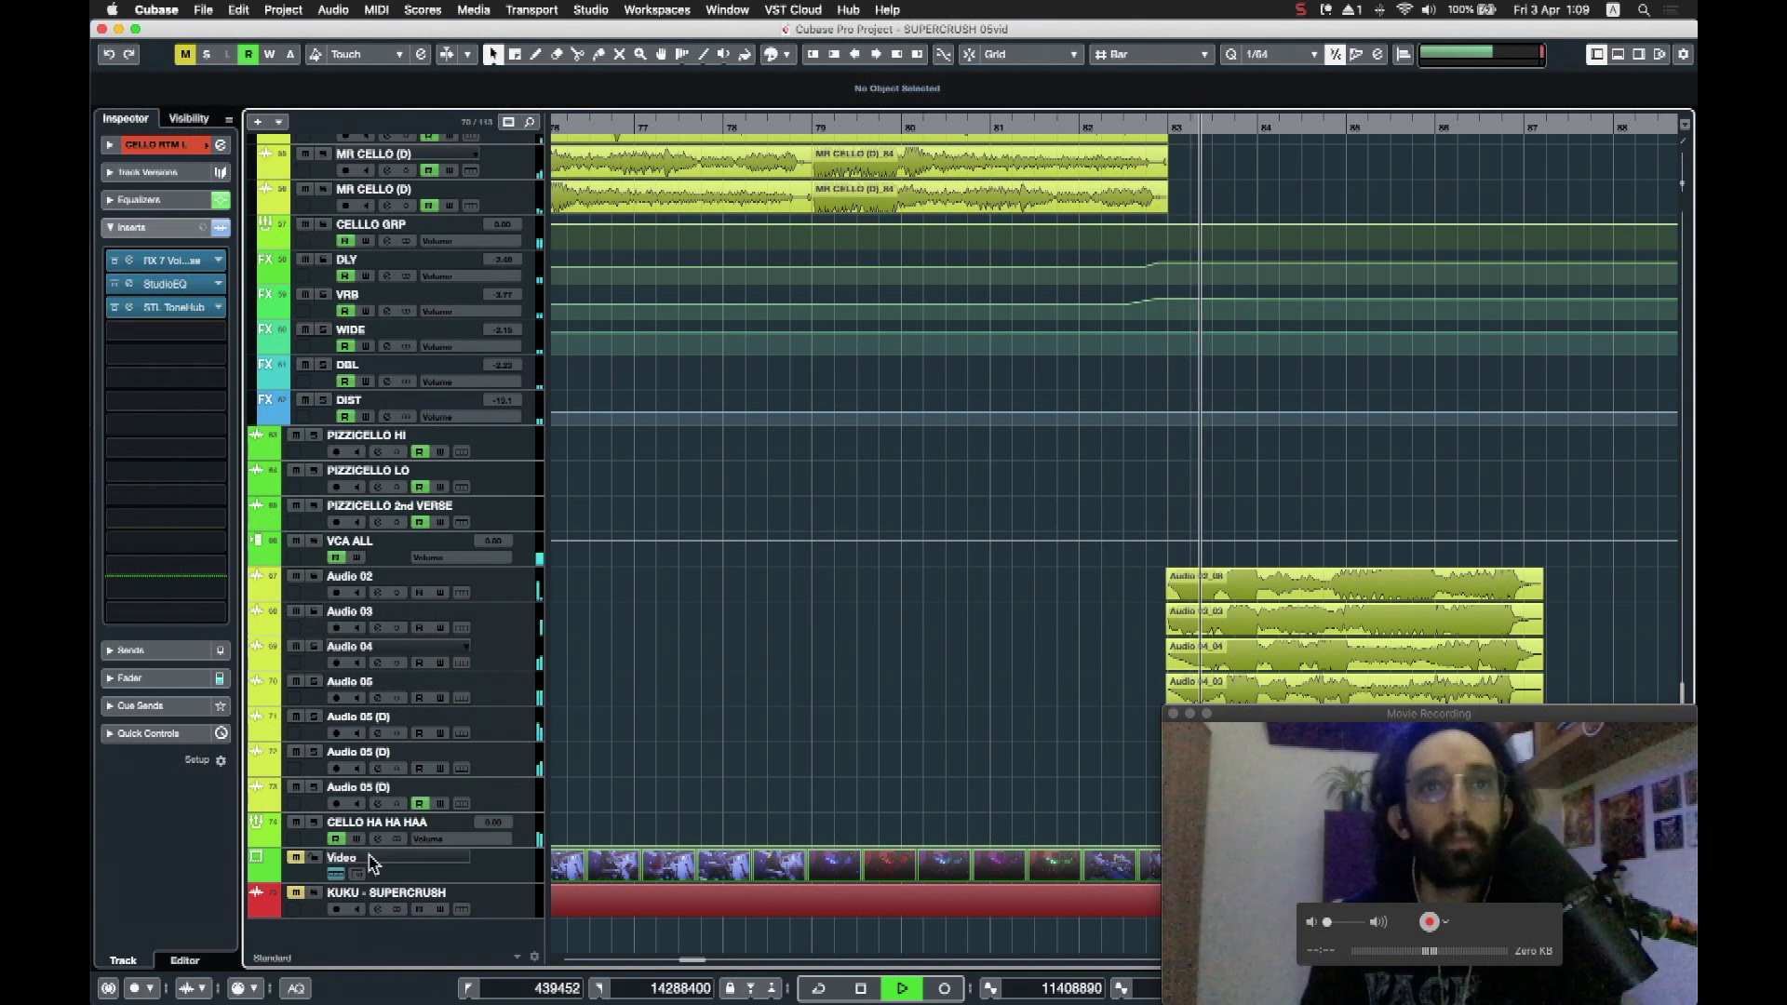
scroll(958, 761, right, 6)
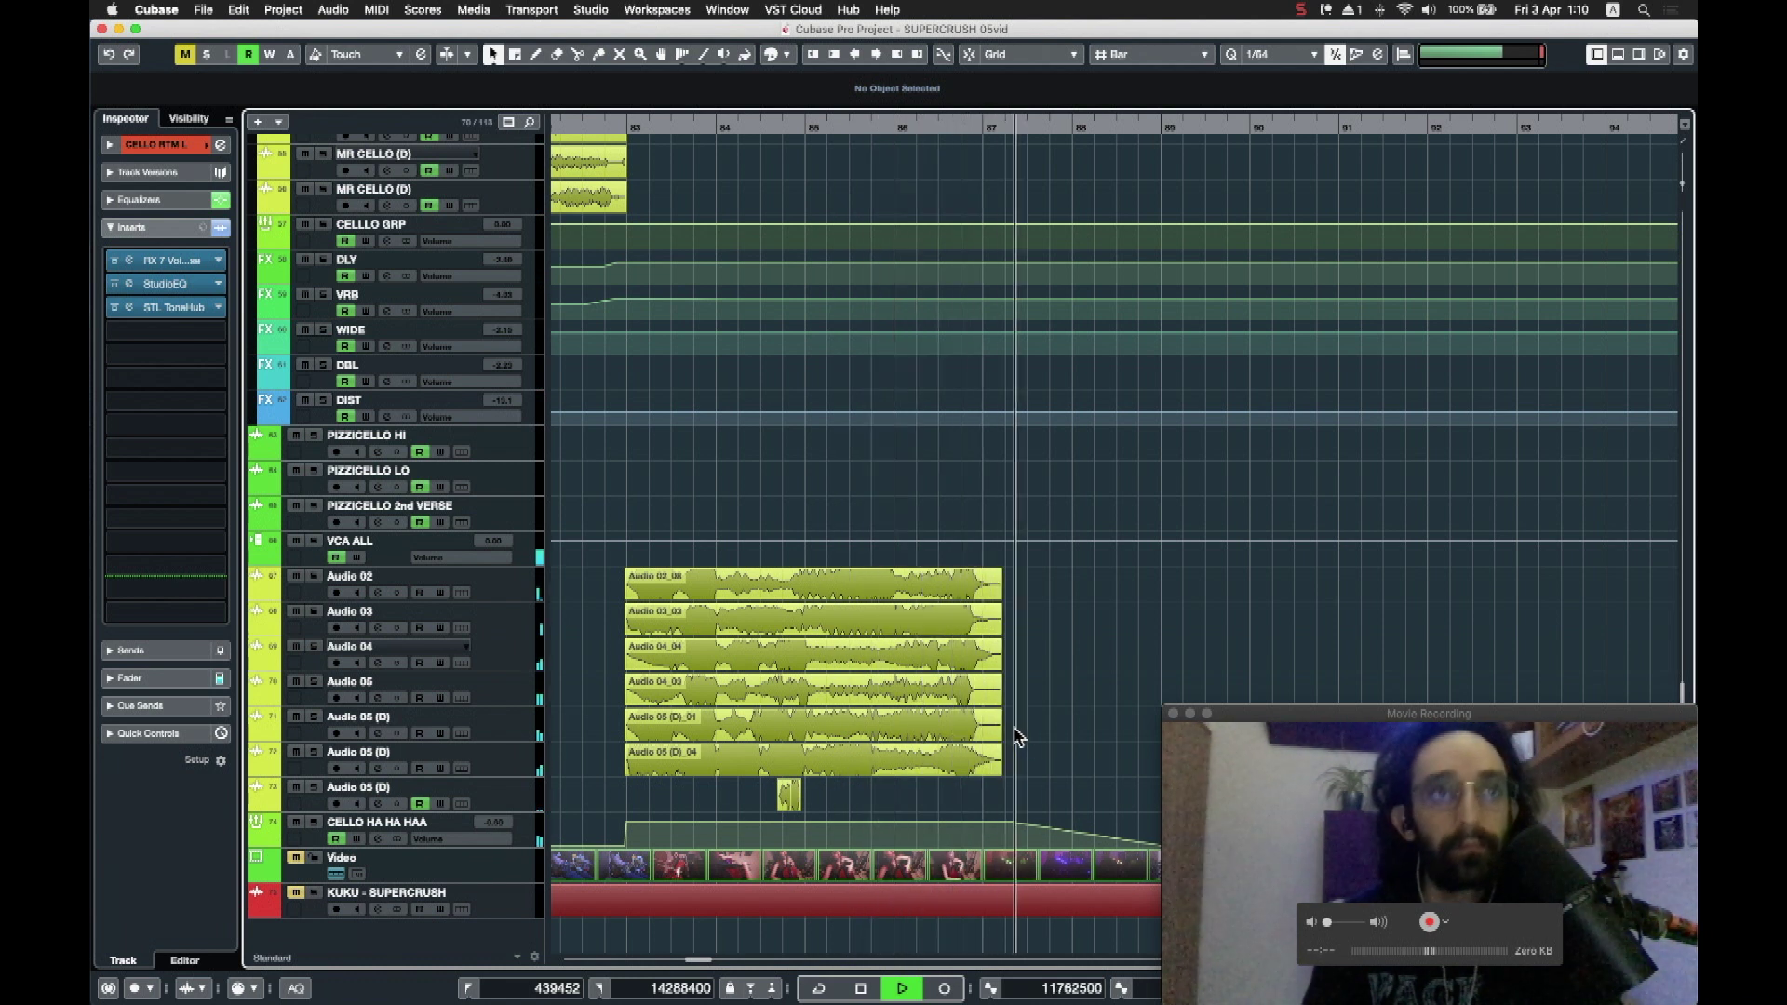
key(space)
click(618, 126)
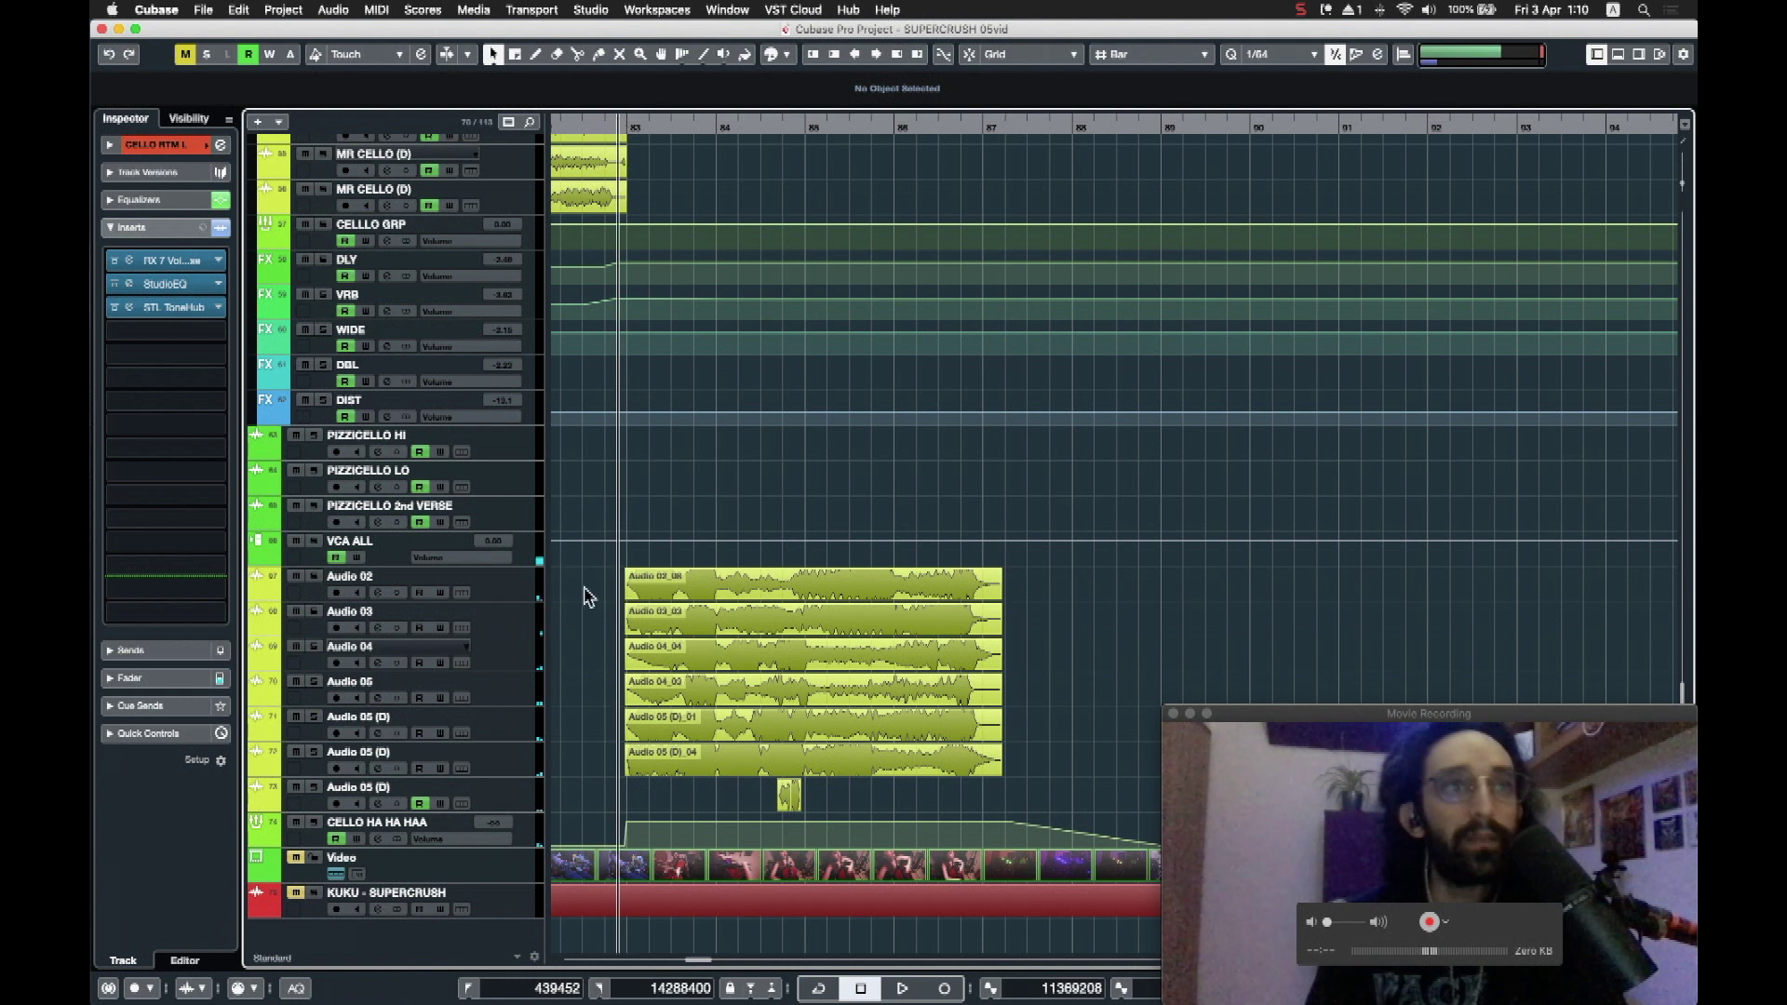
Step: Solo the CELLO HA HA HAA group and play its Audio 02 to Audio 05 clips from just before bar 83
click(317, 823)
key(space)
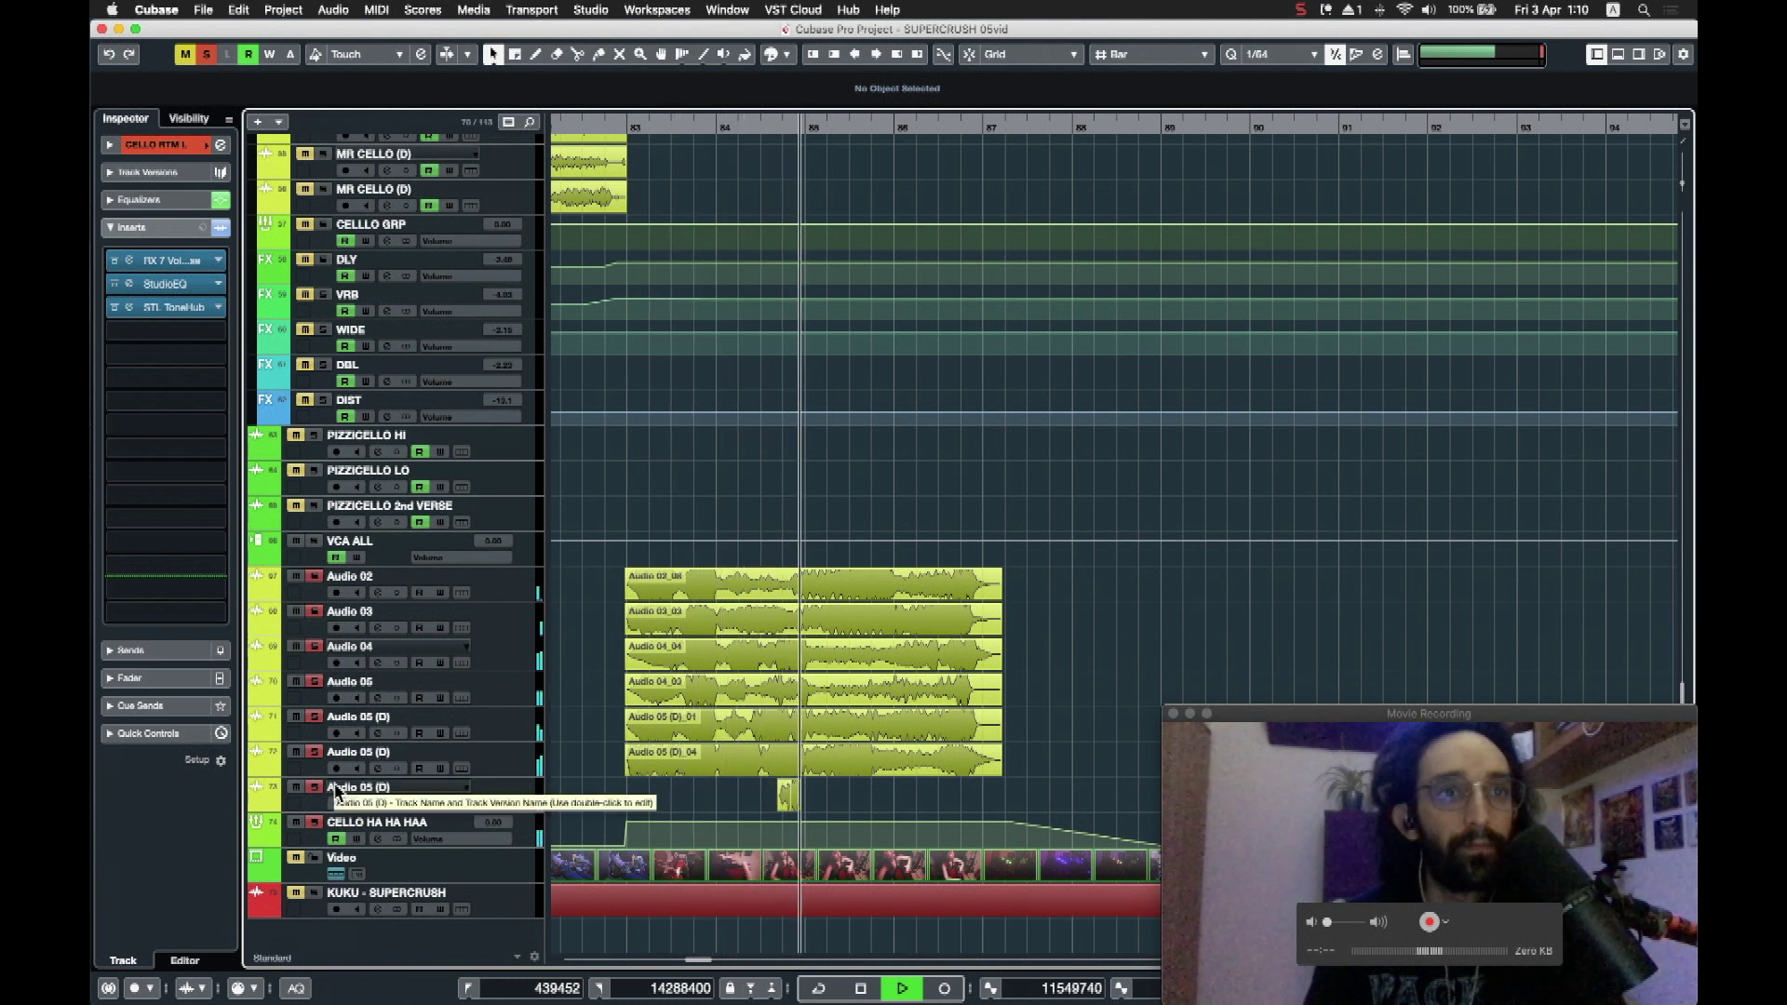
key(space)
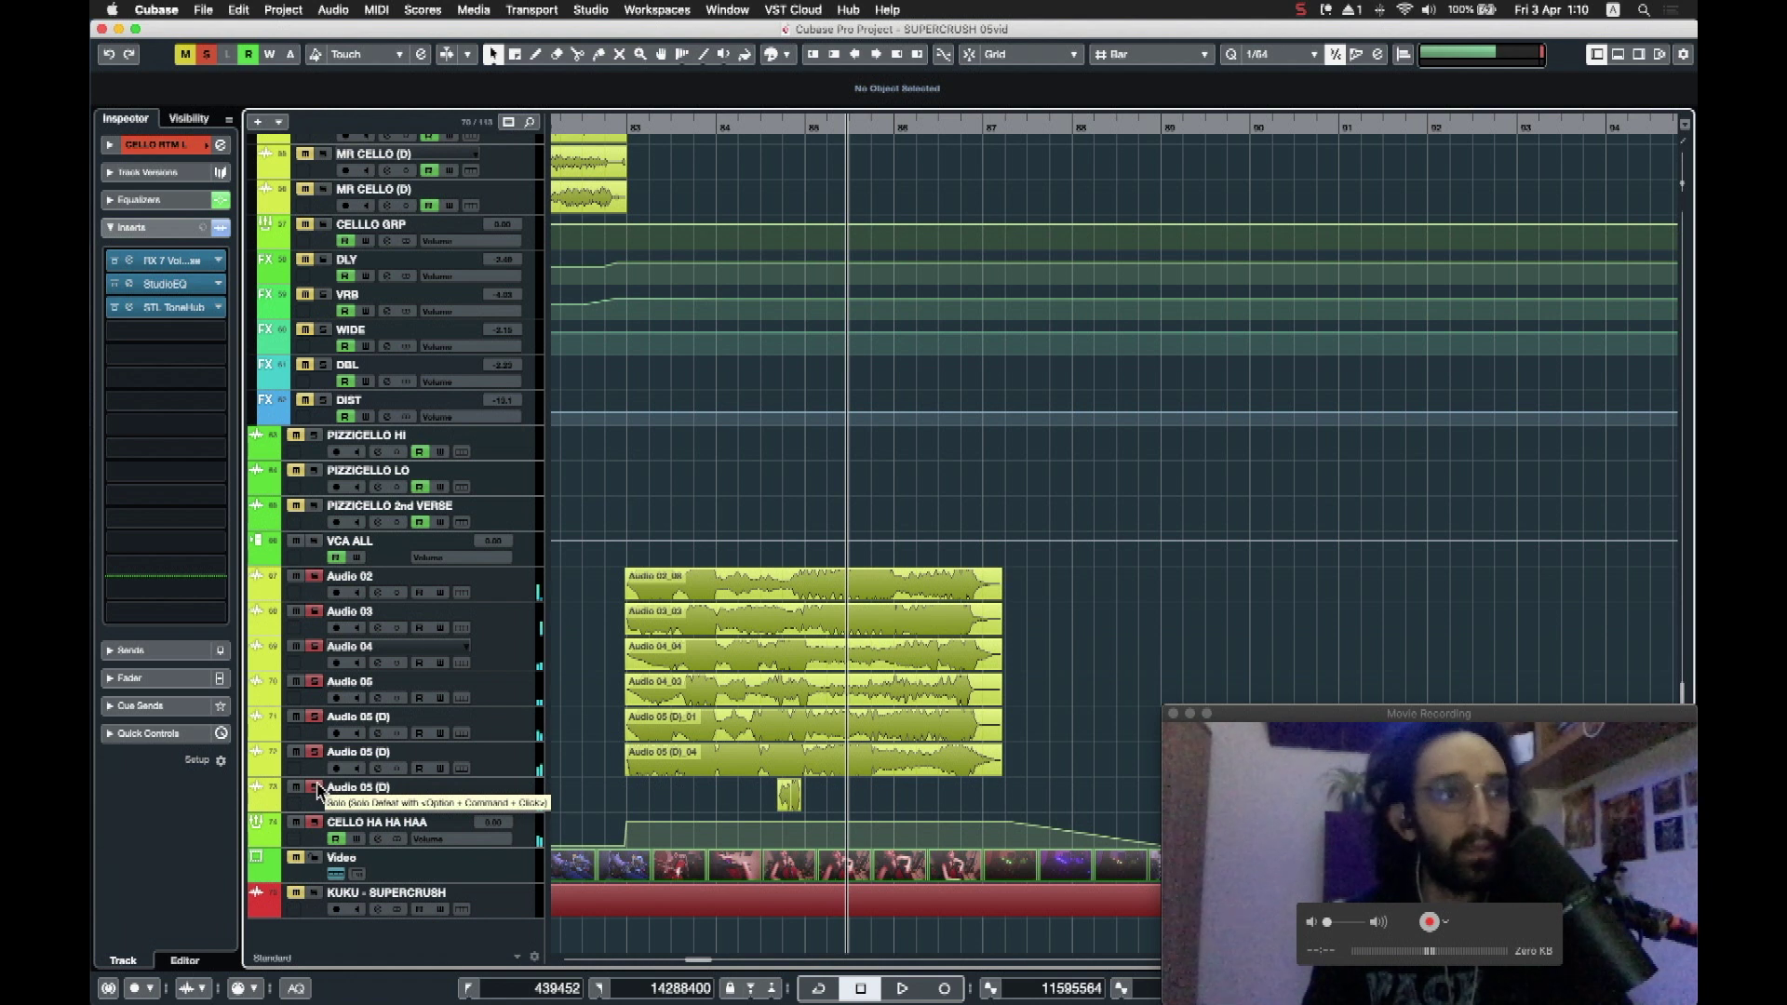
Step: Solo only the last Audio 05 (D) track and play its short clip from about the middle of bar 84
click(317, 788)
click(773, 133)
key(space)
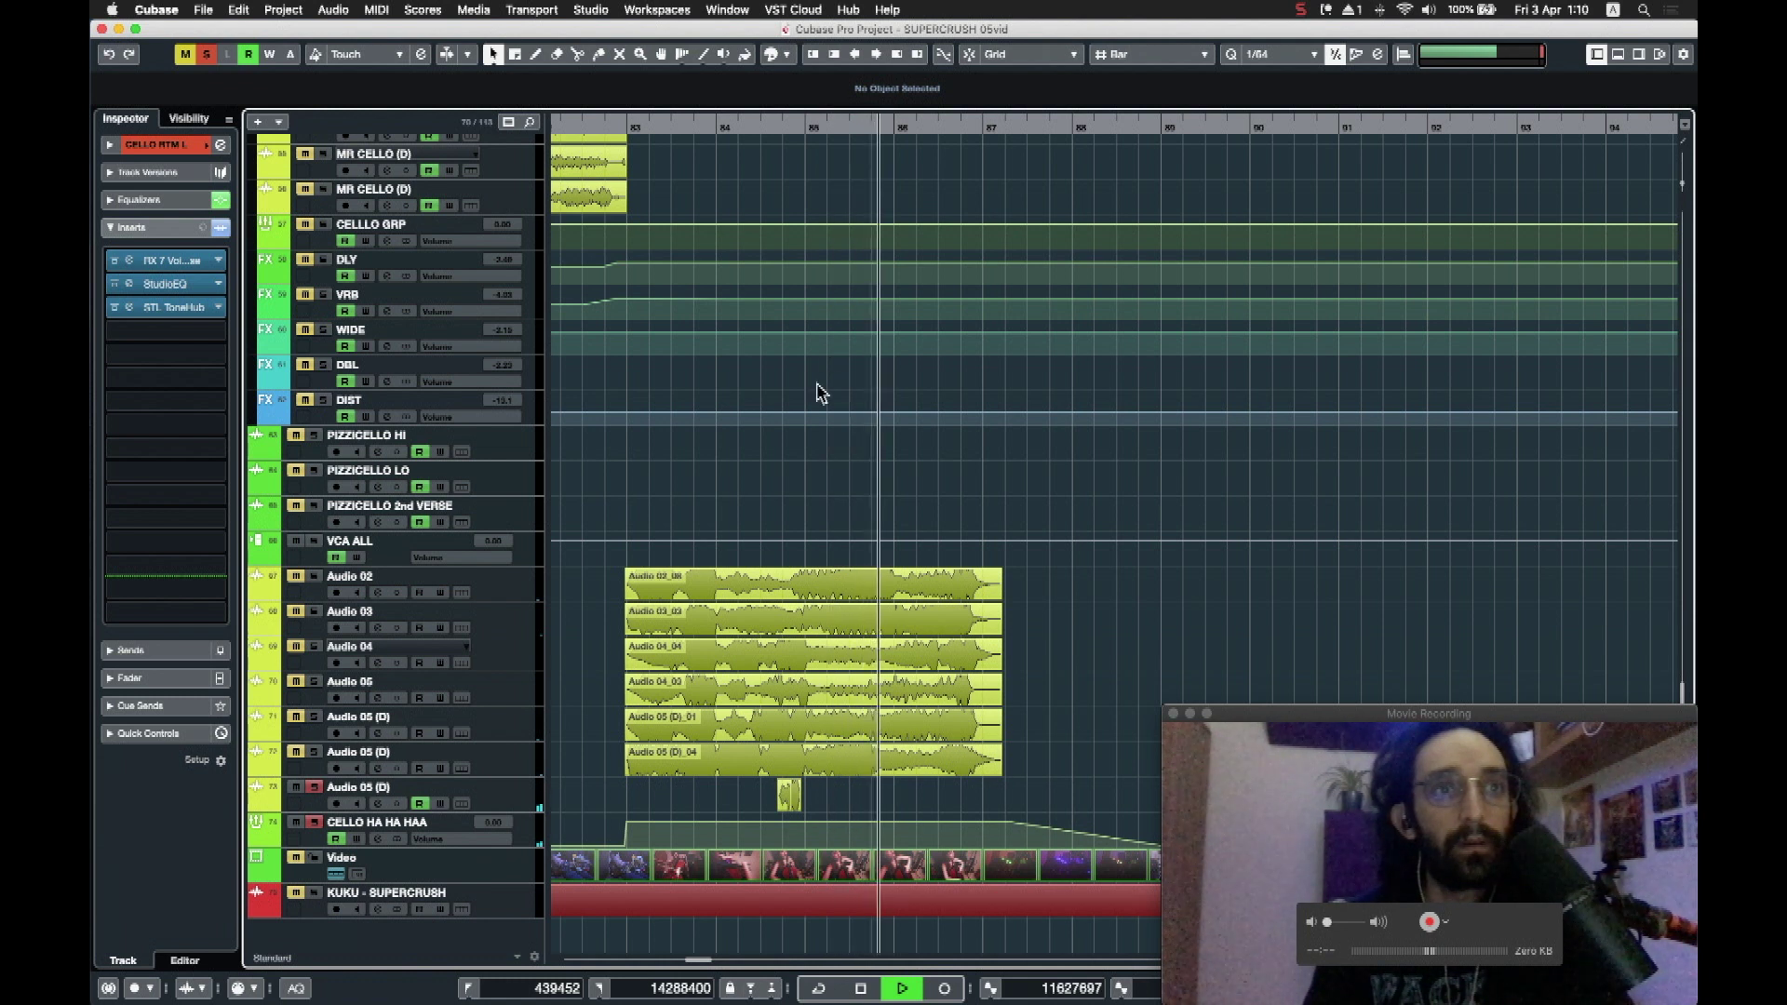
key(space)
Step: Solo the entire CELLO HA HA HAA group again and play it from bar 83 to about bar 88
click(316, 823)
click(316, 824)
drag(707, 138, 625, 137)
key(space)
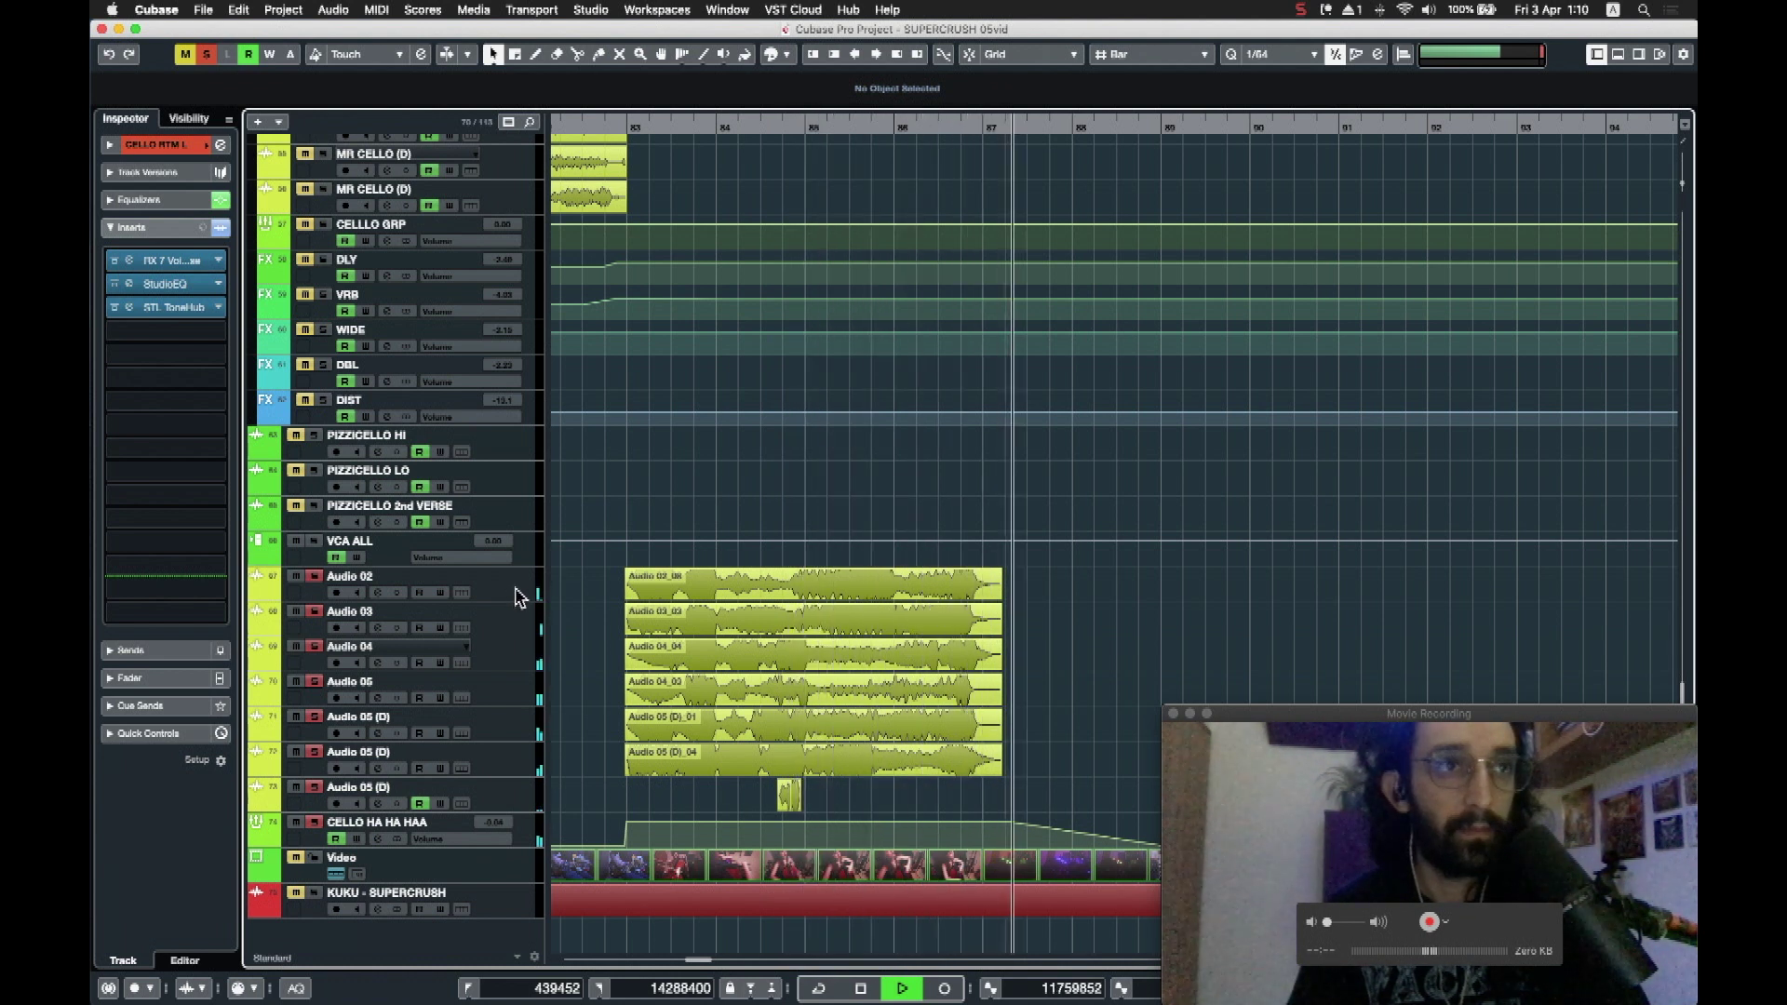
key(space)
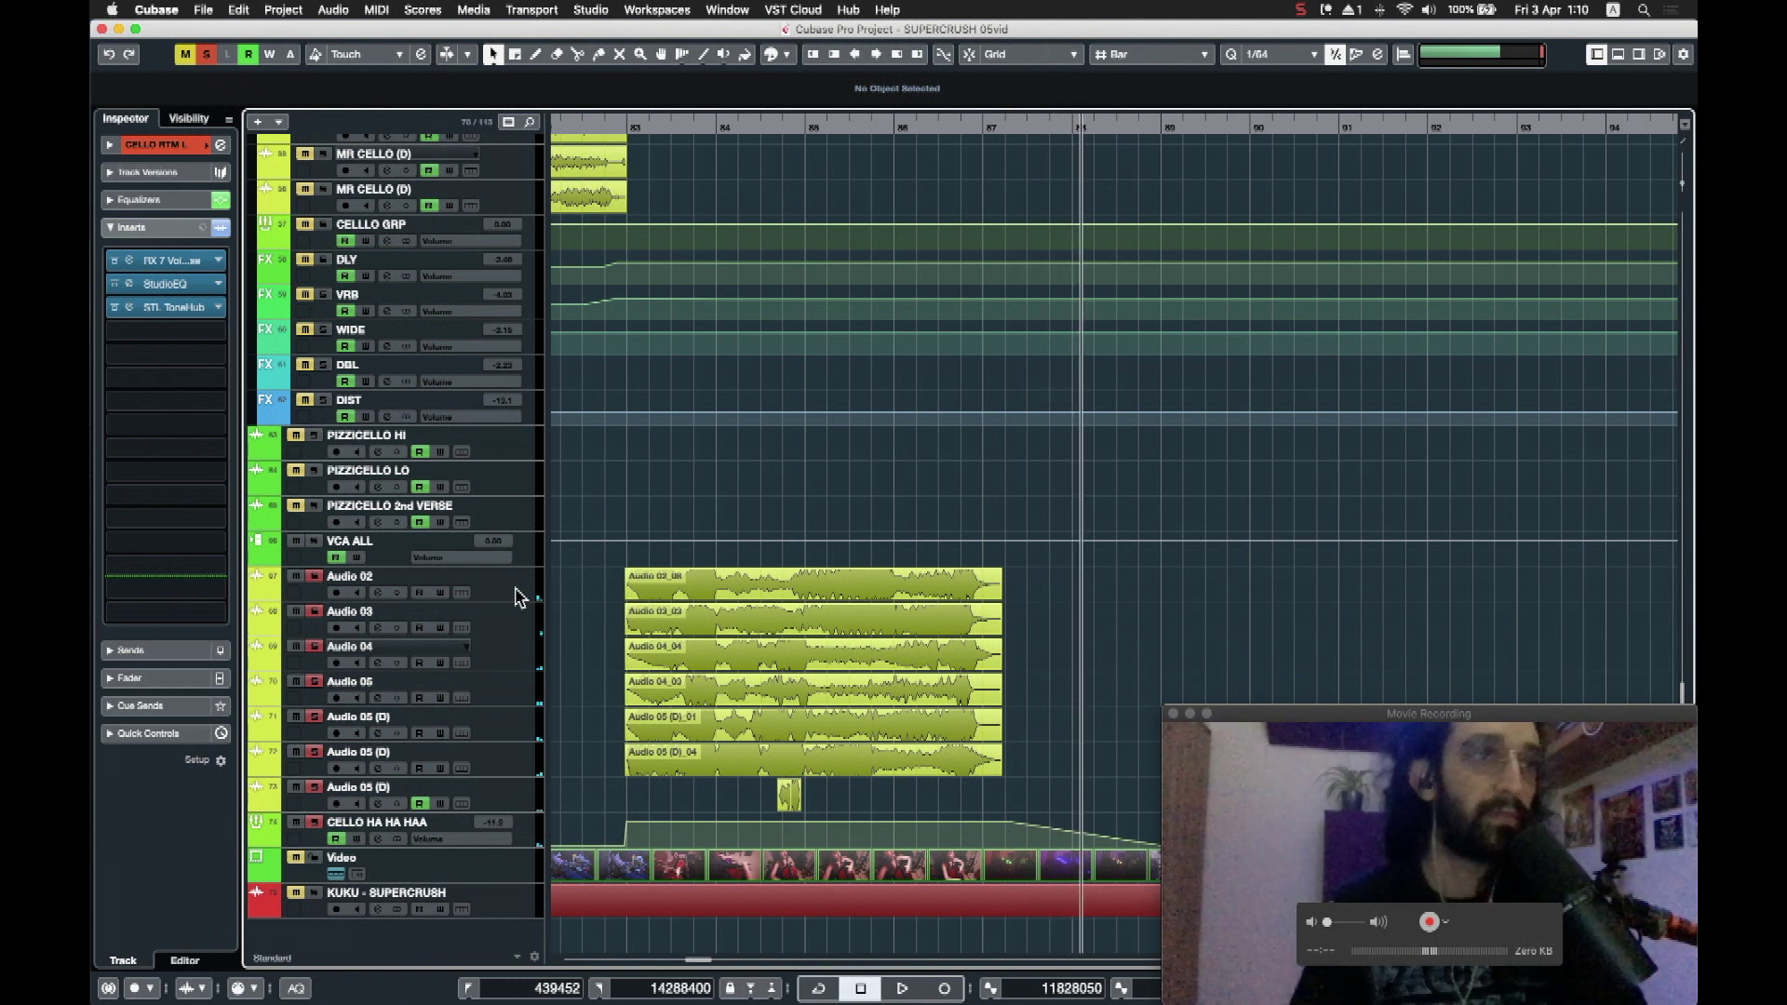
Step: Check the inserts of the individual Audio 02 to Audio 05 (D) tracks
click(518, 597)
scroll(400, 551, up, 3)
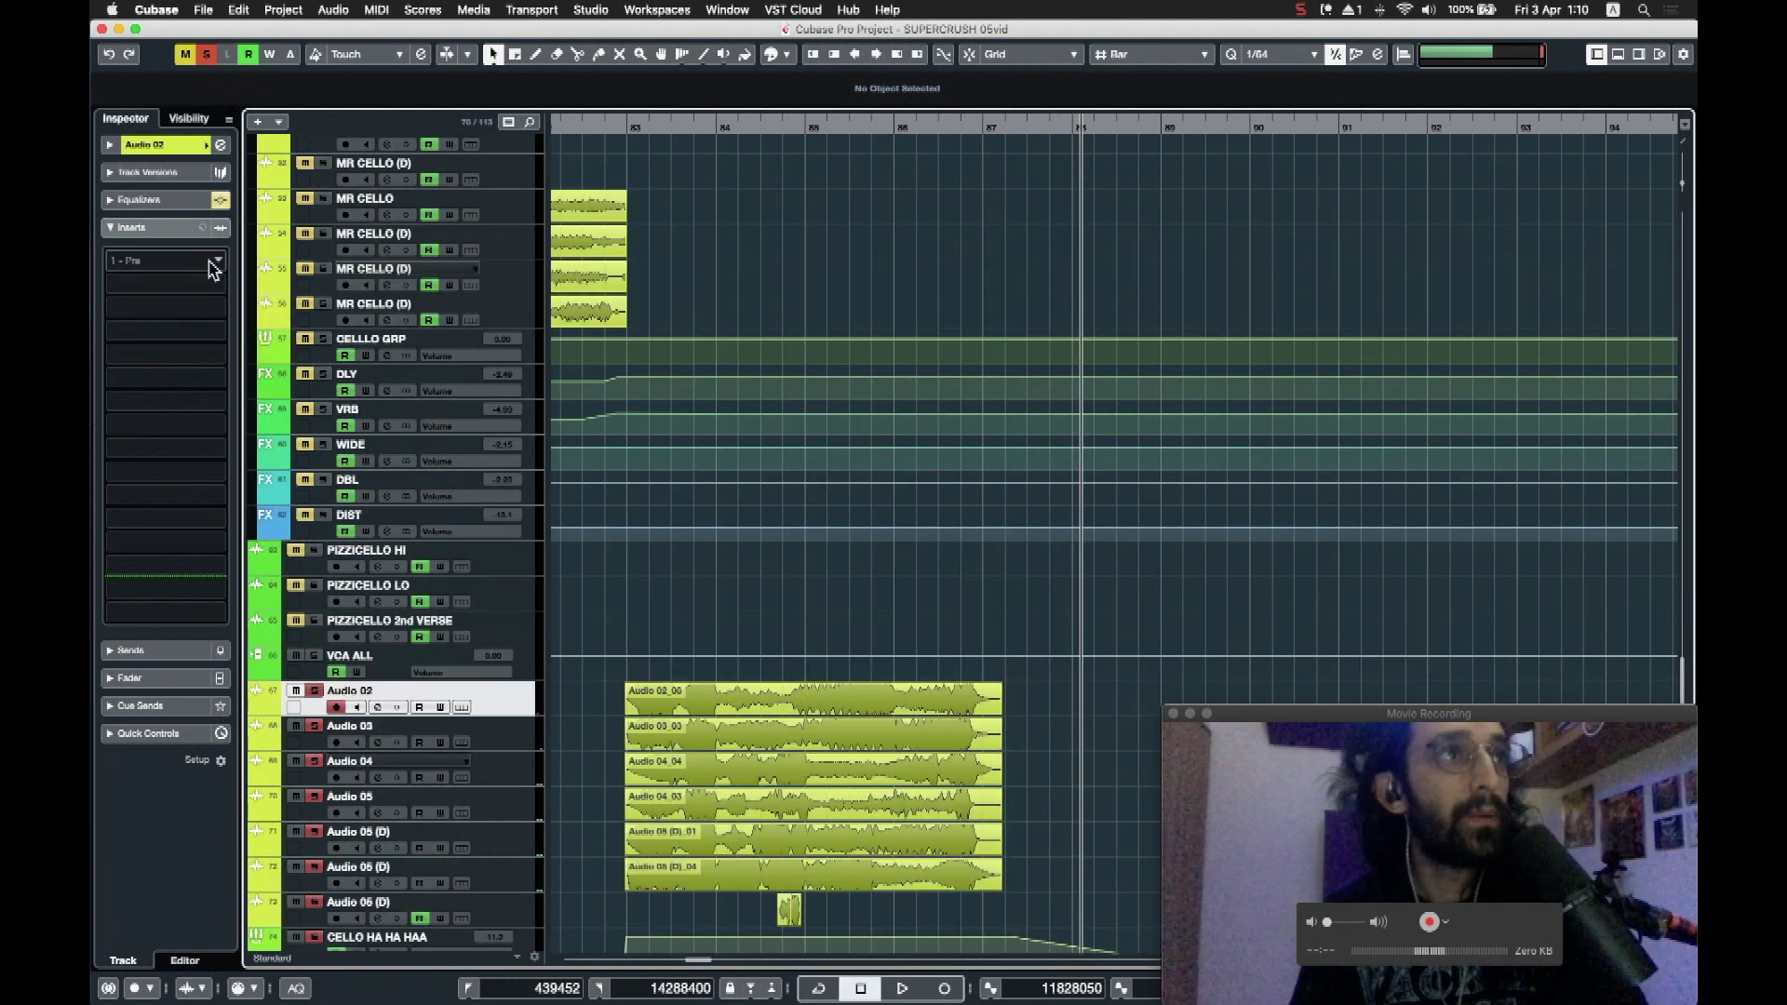
click(515, 745)
click(518, 774)
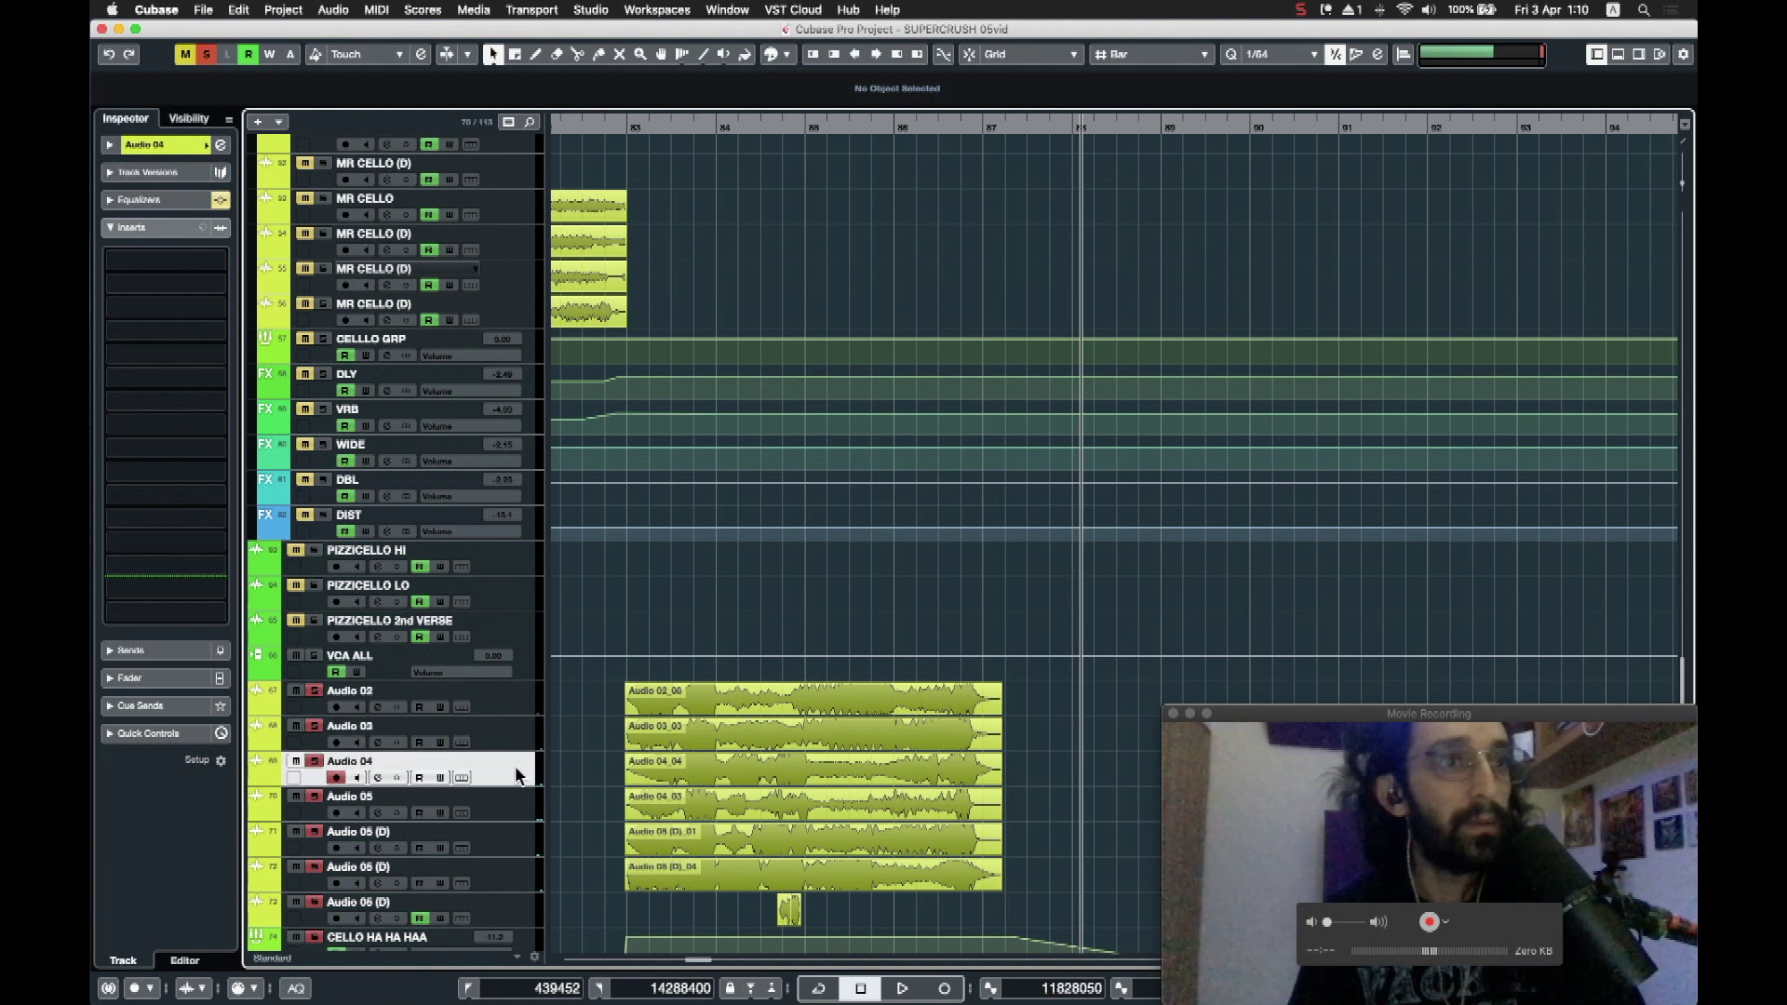
scroll(518, 776, down, 3)
click(504, 729)
click(511, 700)
click(507, 771)
click(509, 810)
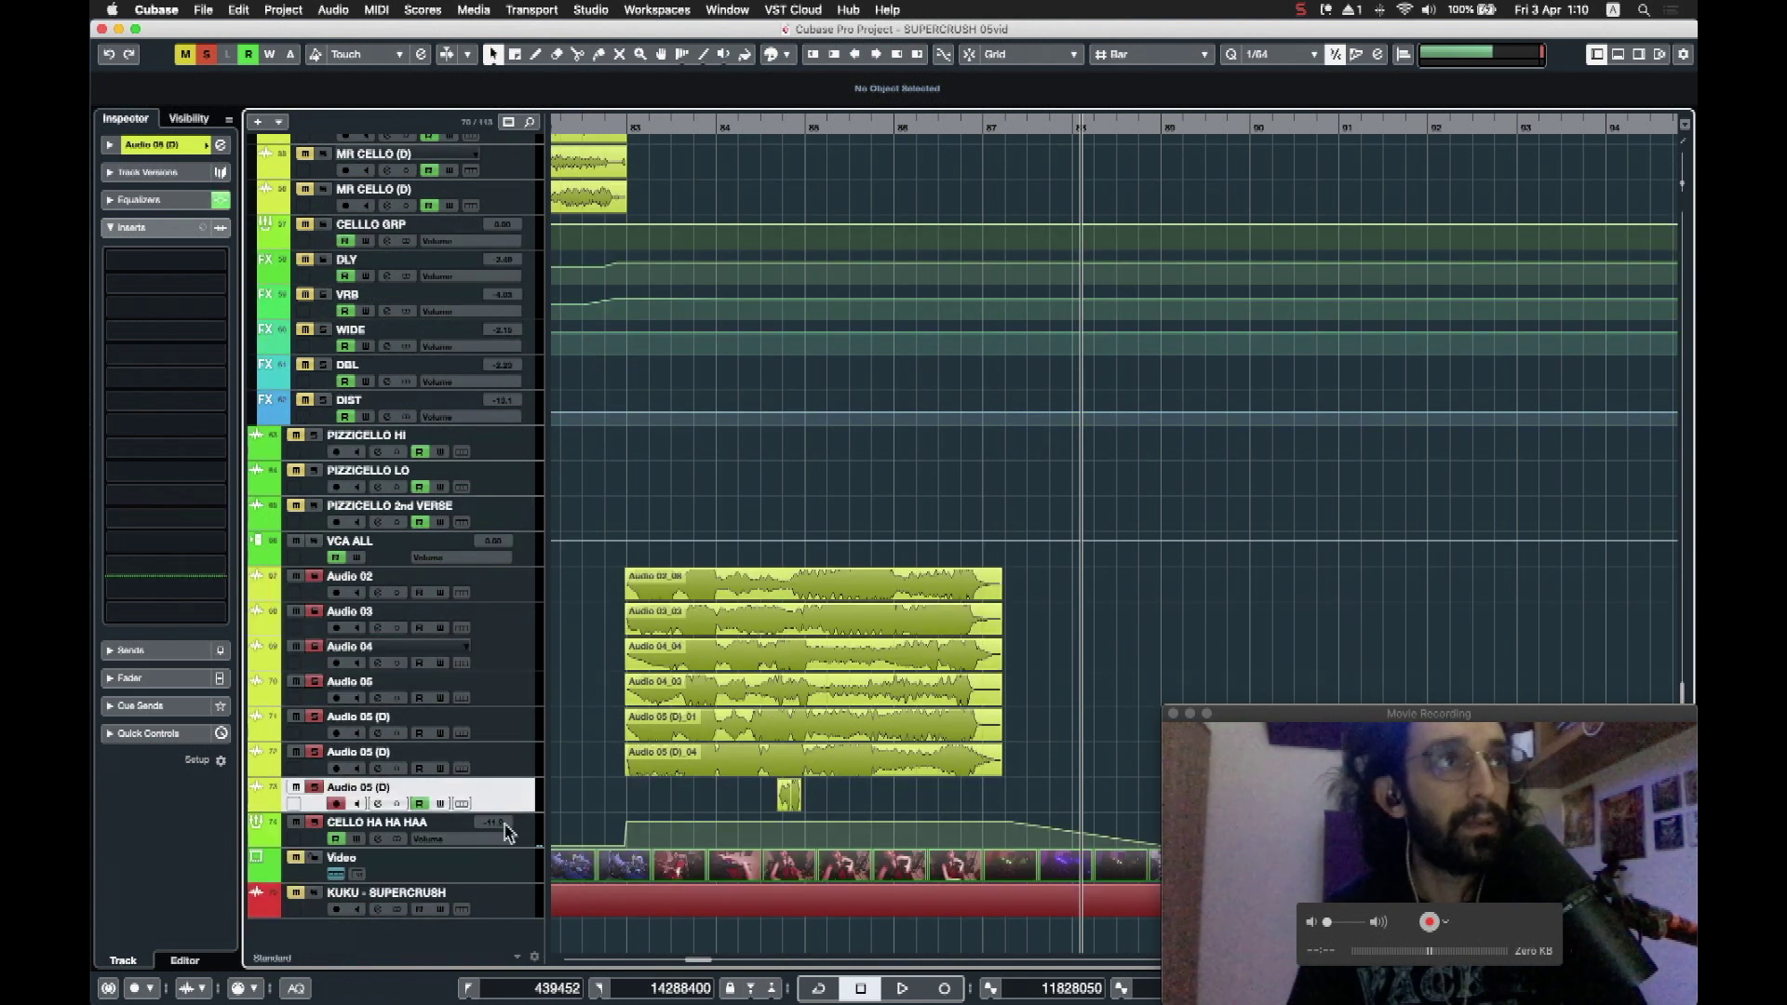
Step: Open AIR Diffuser Delay on the CELLO HA HA HAA group and place the play position just before bar 83
click(528, 836)
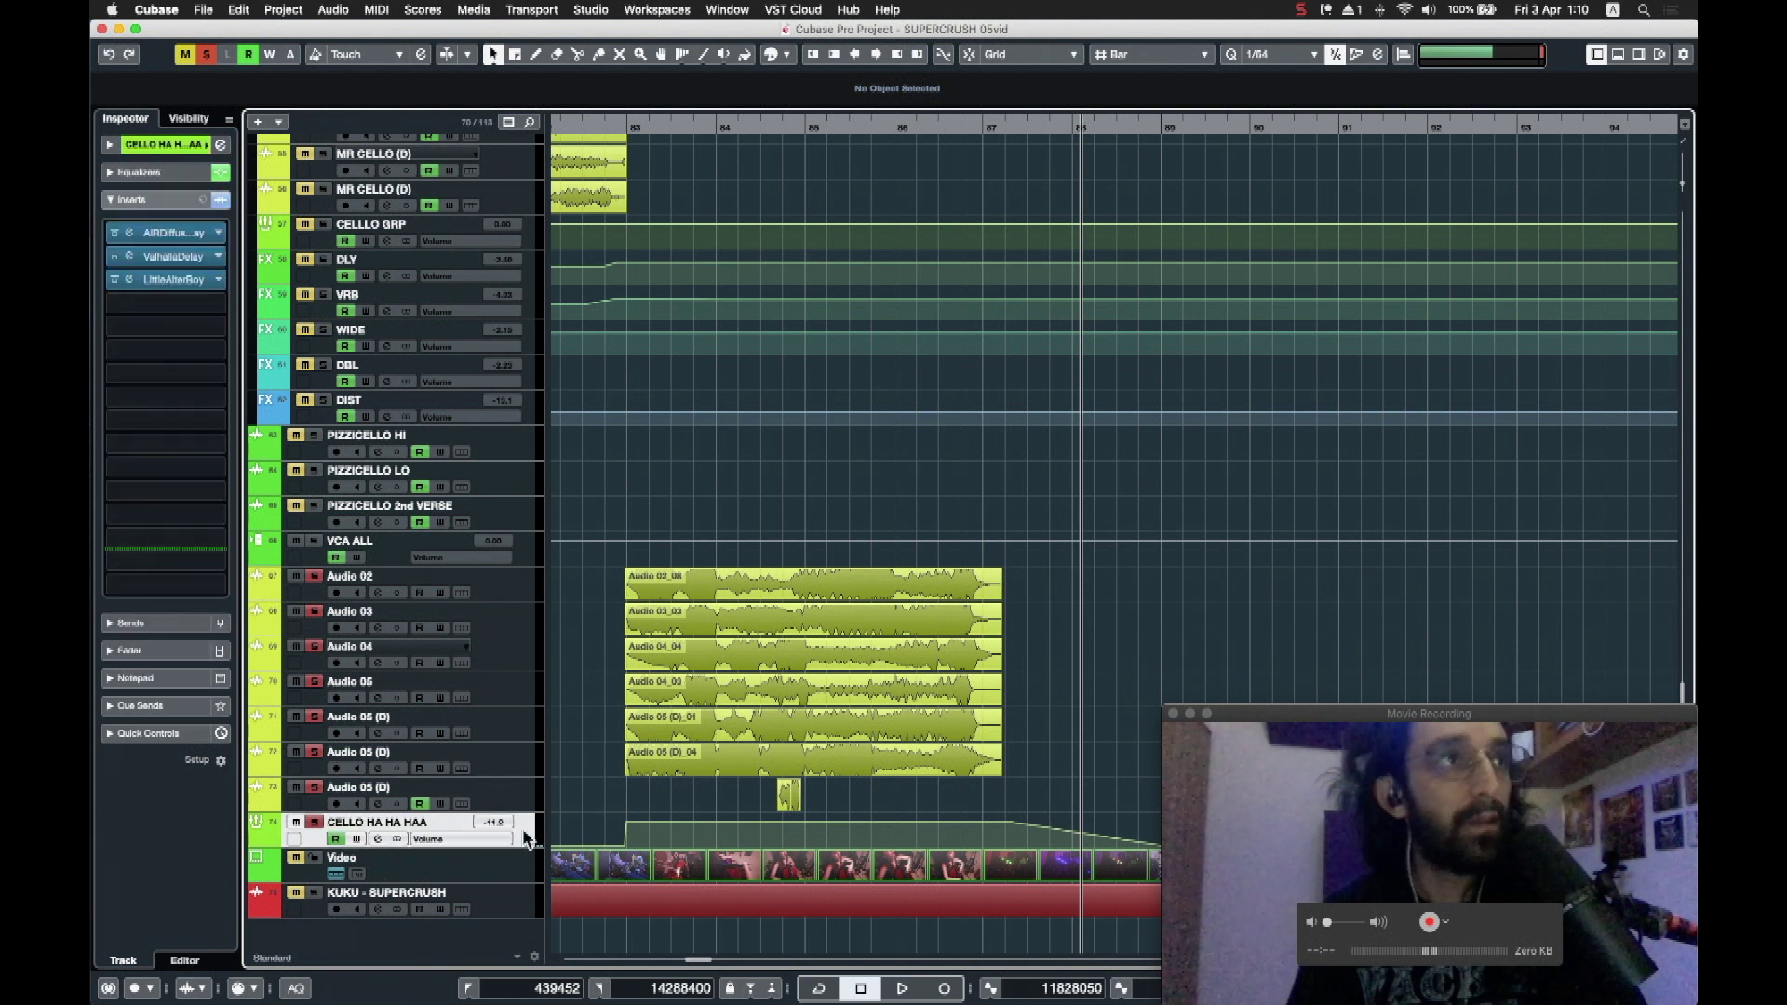
click(130, 233)
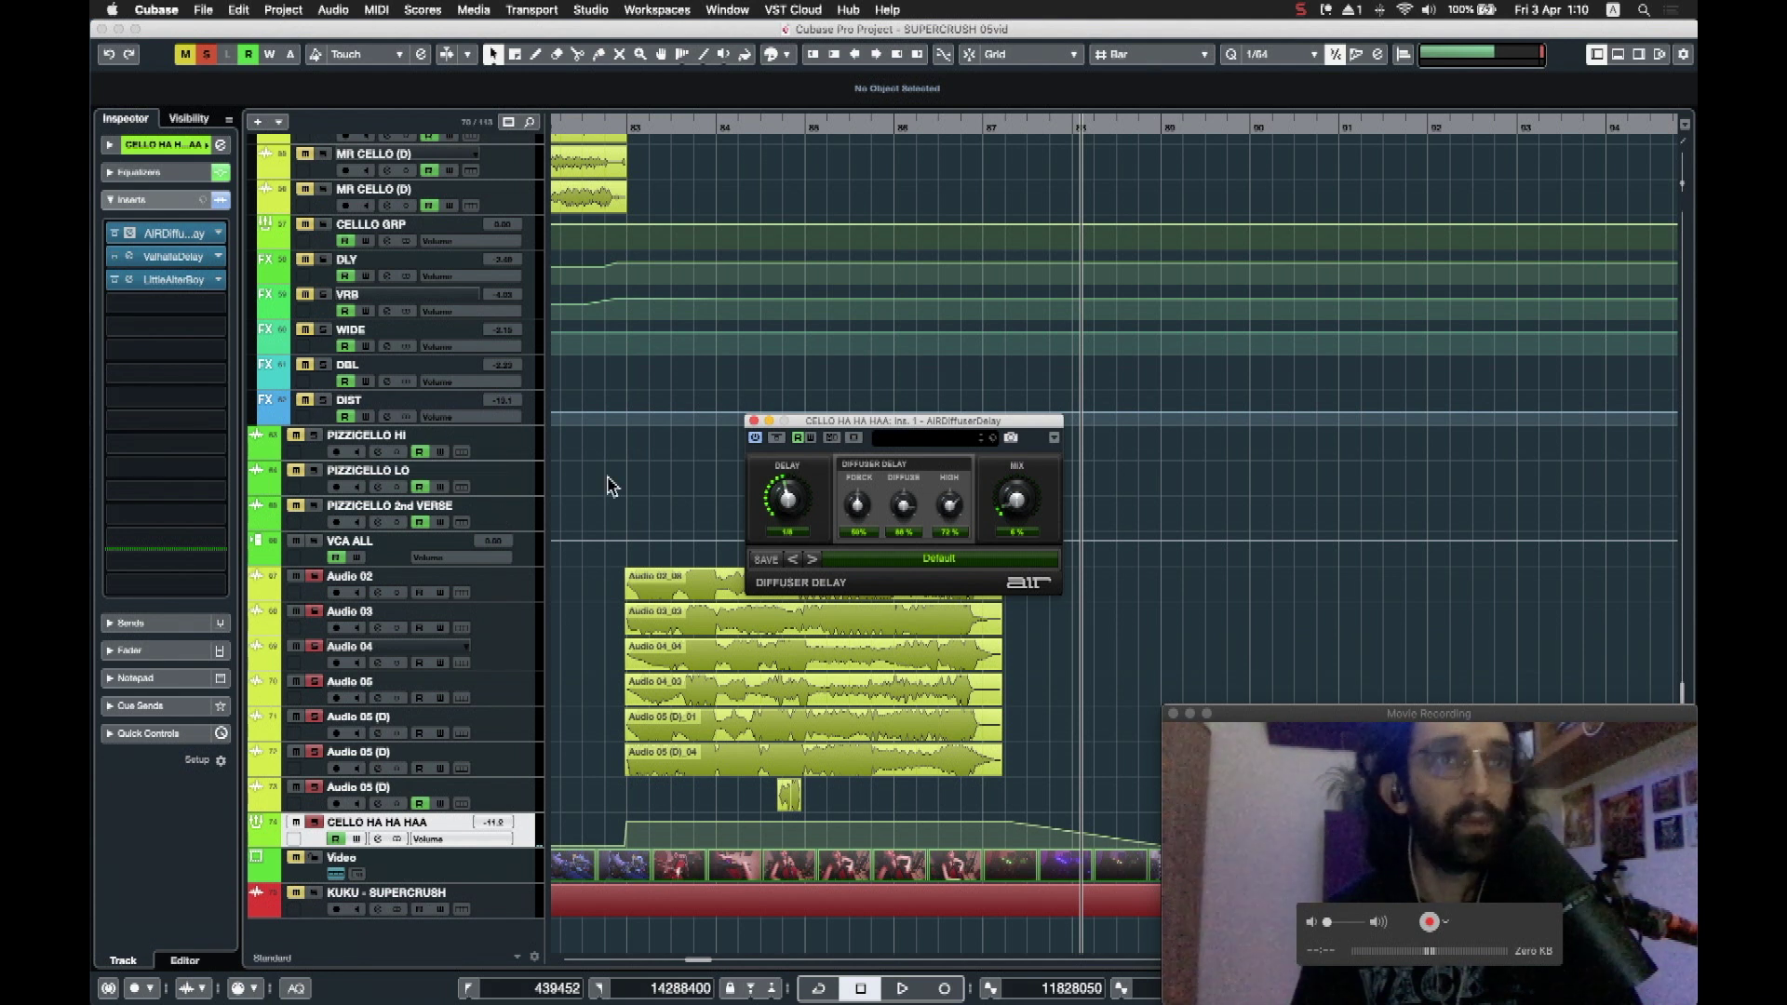
drag(652, 126, 633, 130)
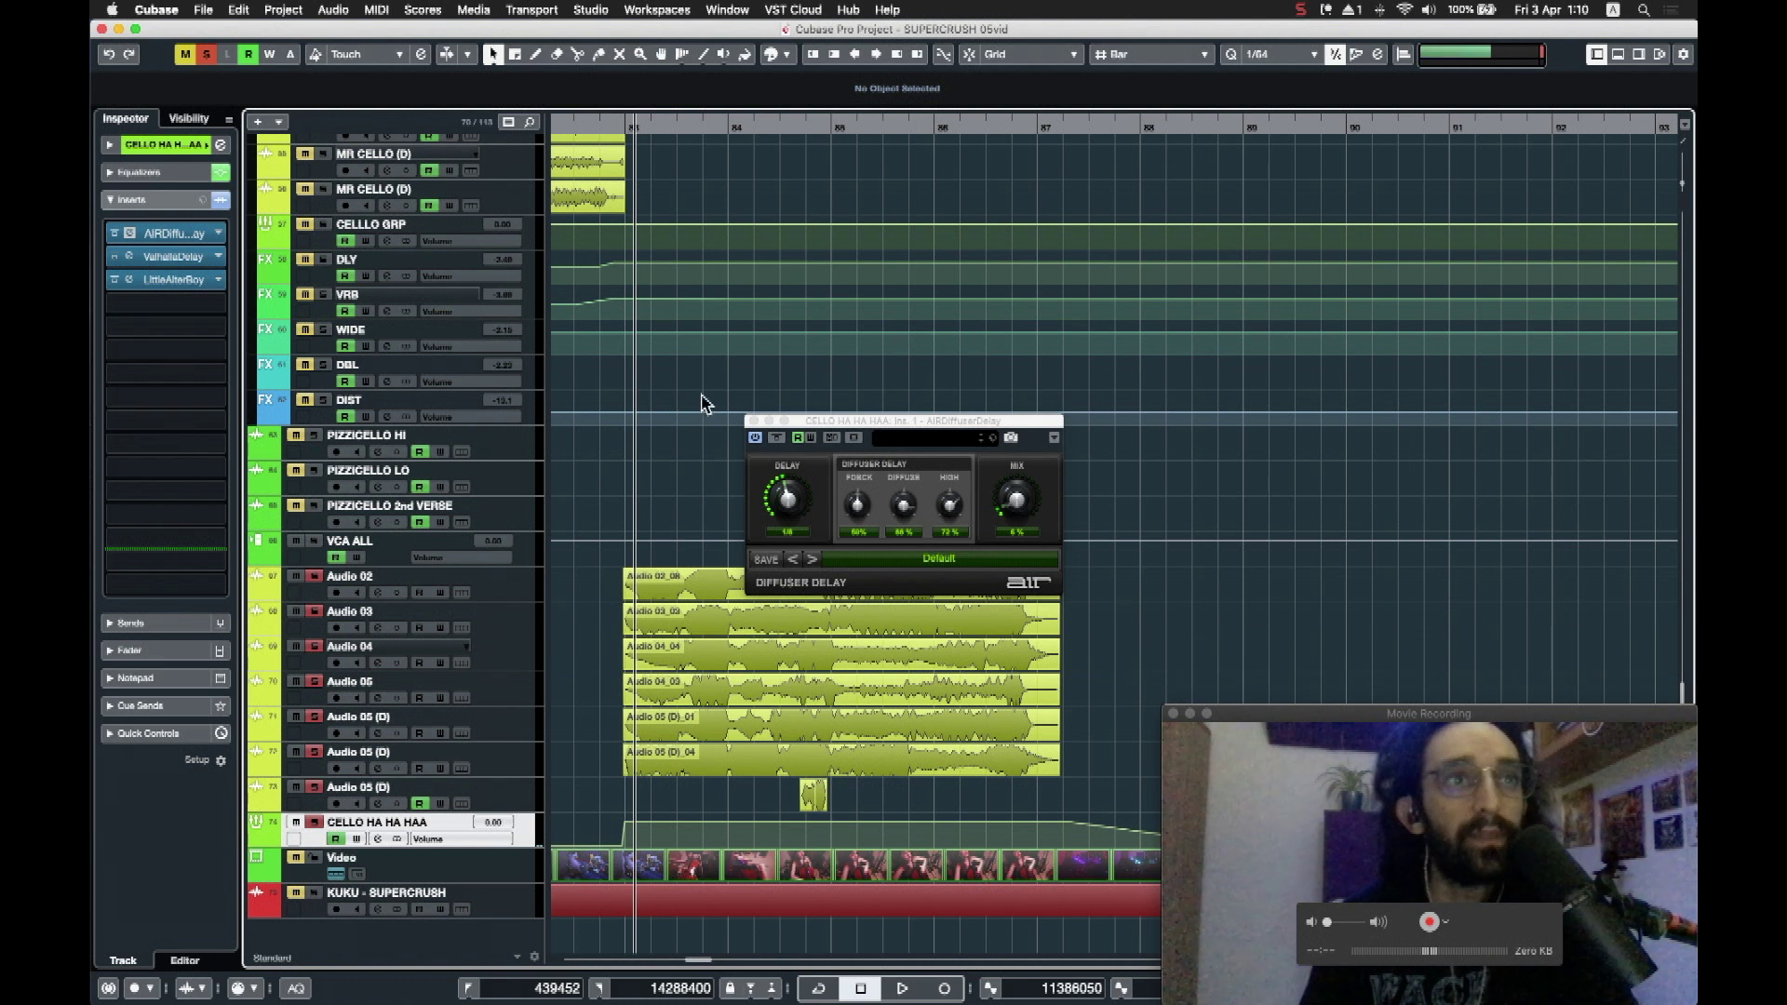
click(617, 126)
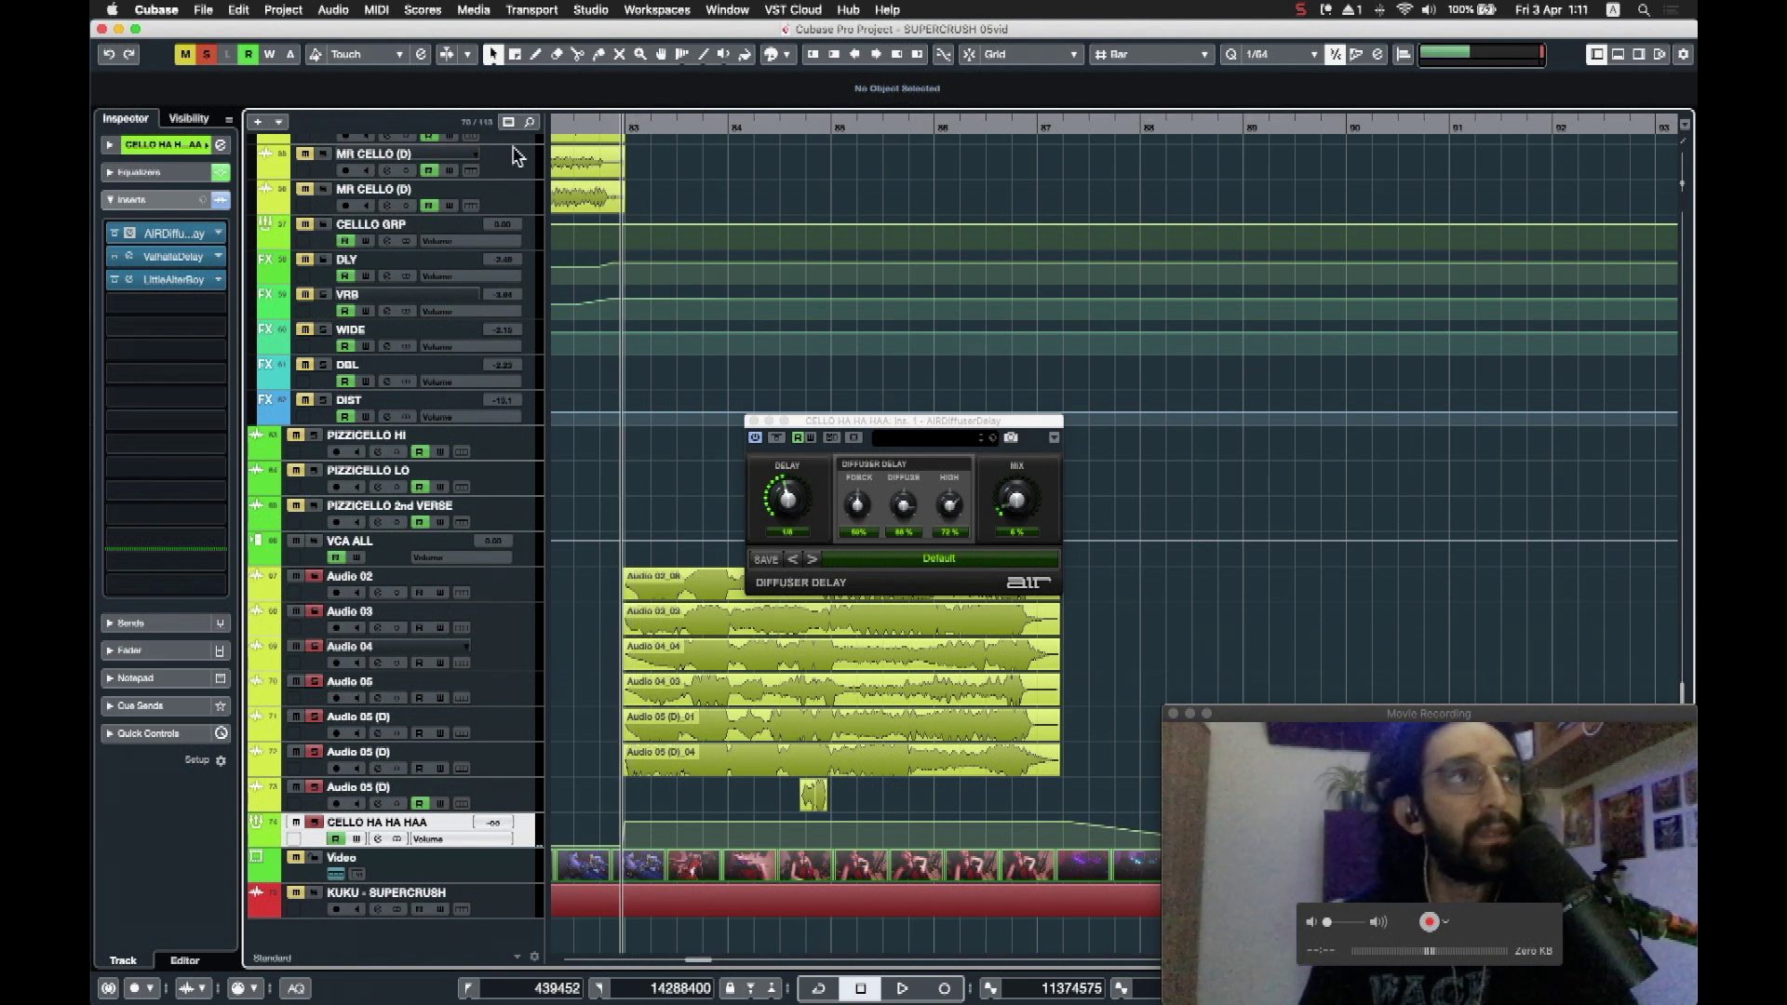
Step: Play the group with LittleAlterBoy, ValhallaDelay and AIR Diffuser Delay bypassed one after another, then re-enable the two delays during playback
click(114, 281)
key(space)
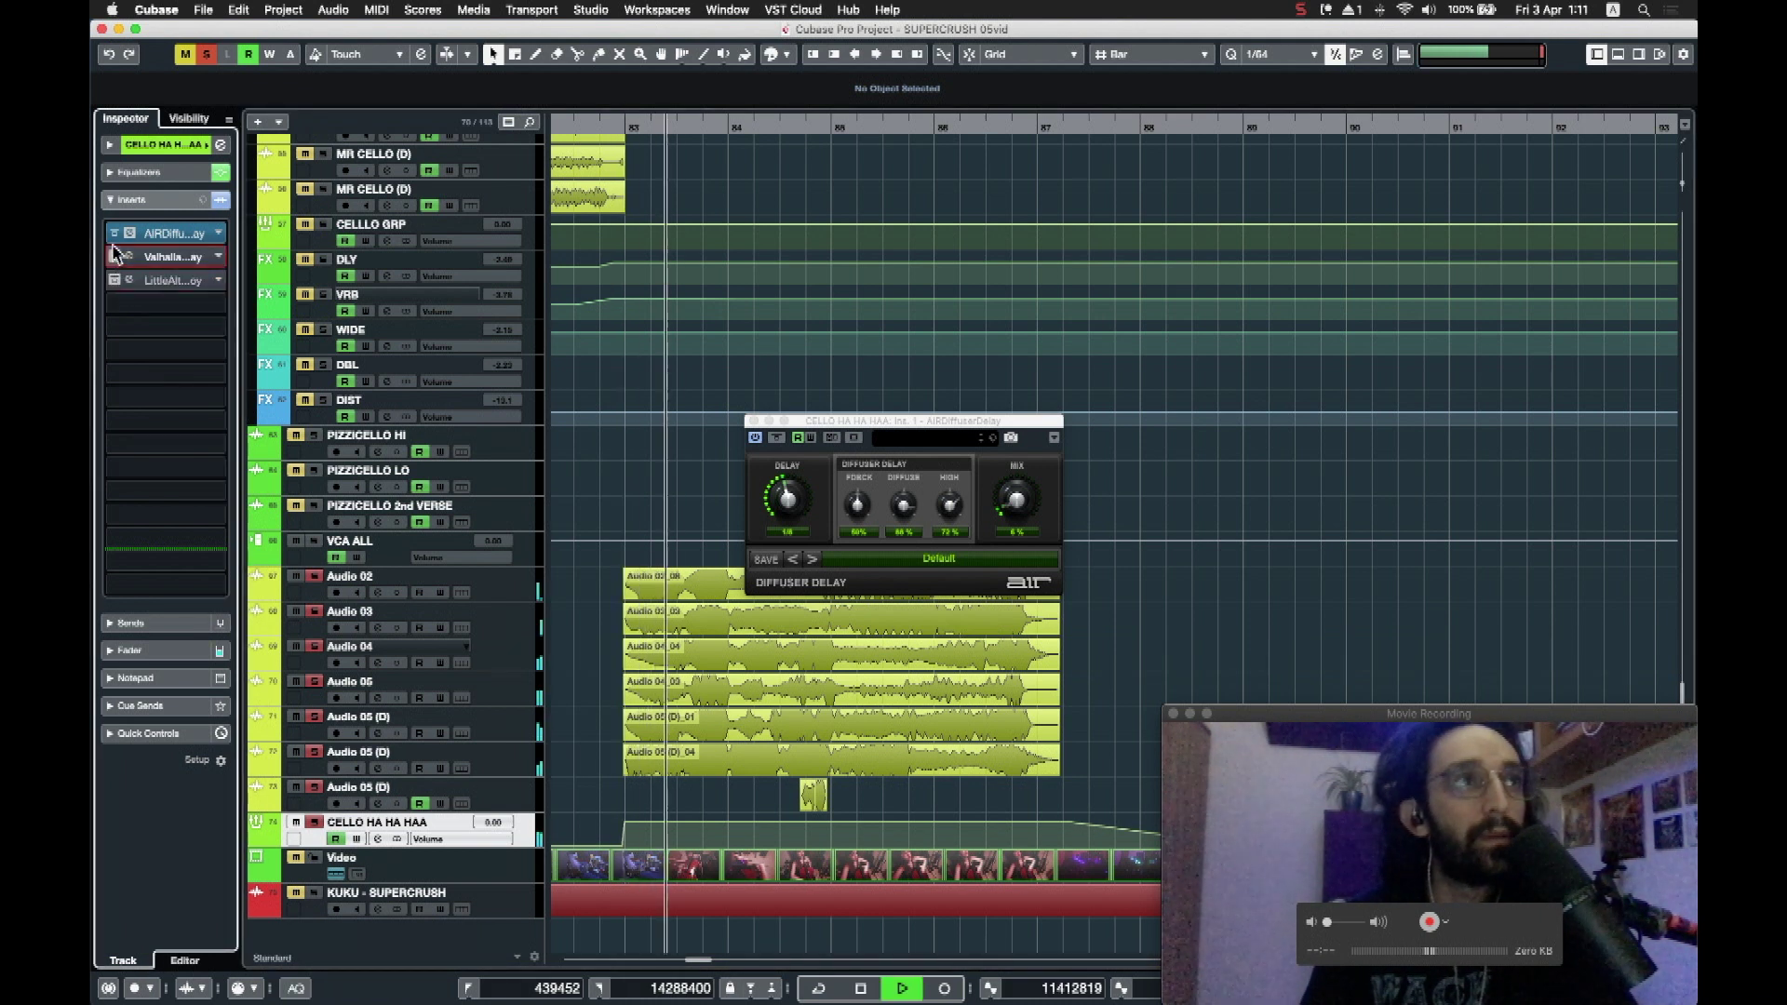
click(115, 256)
click(115, 234)
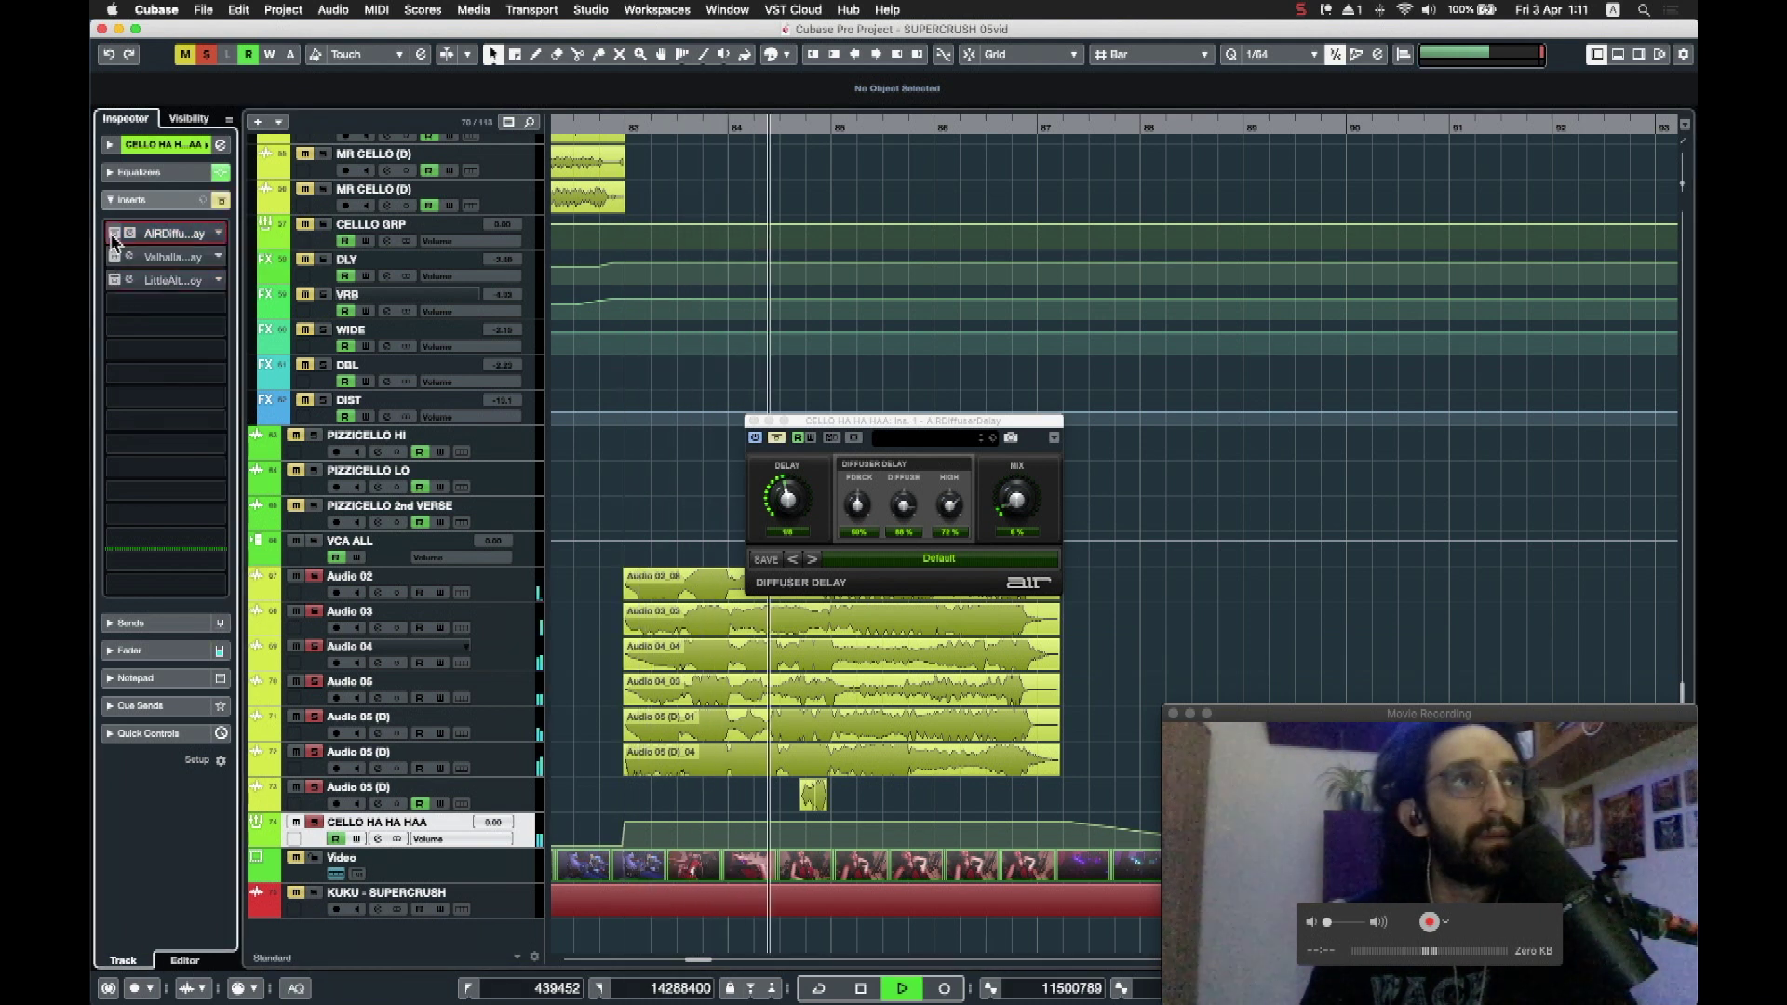
click(115, 233)
click(116, 256)
key(space)
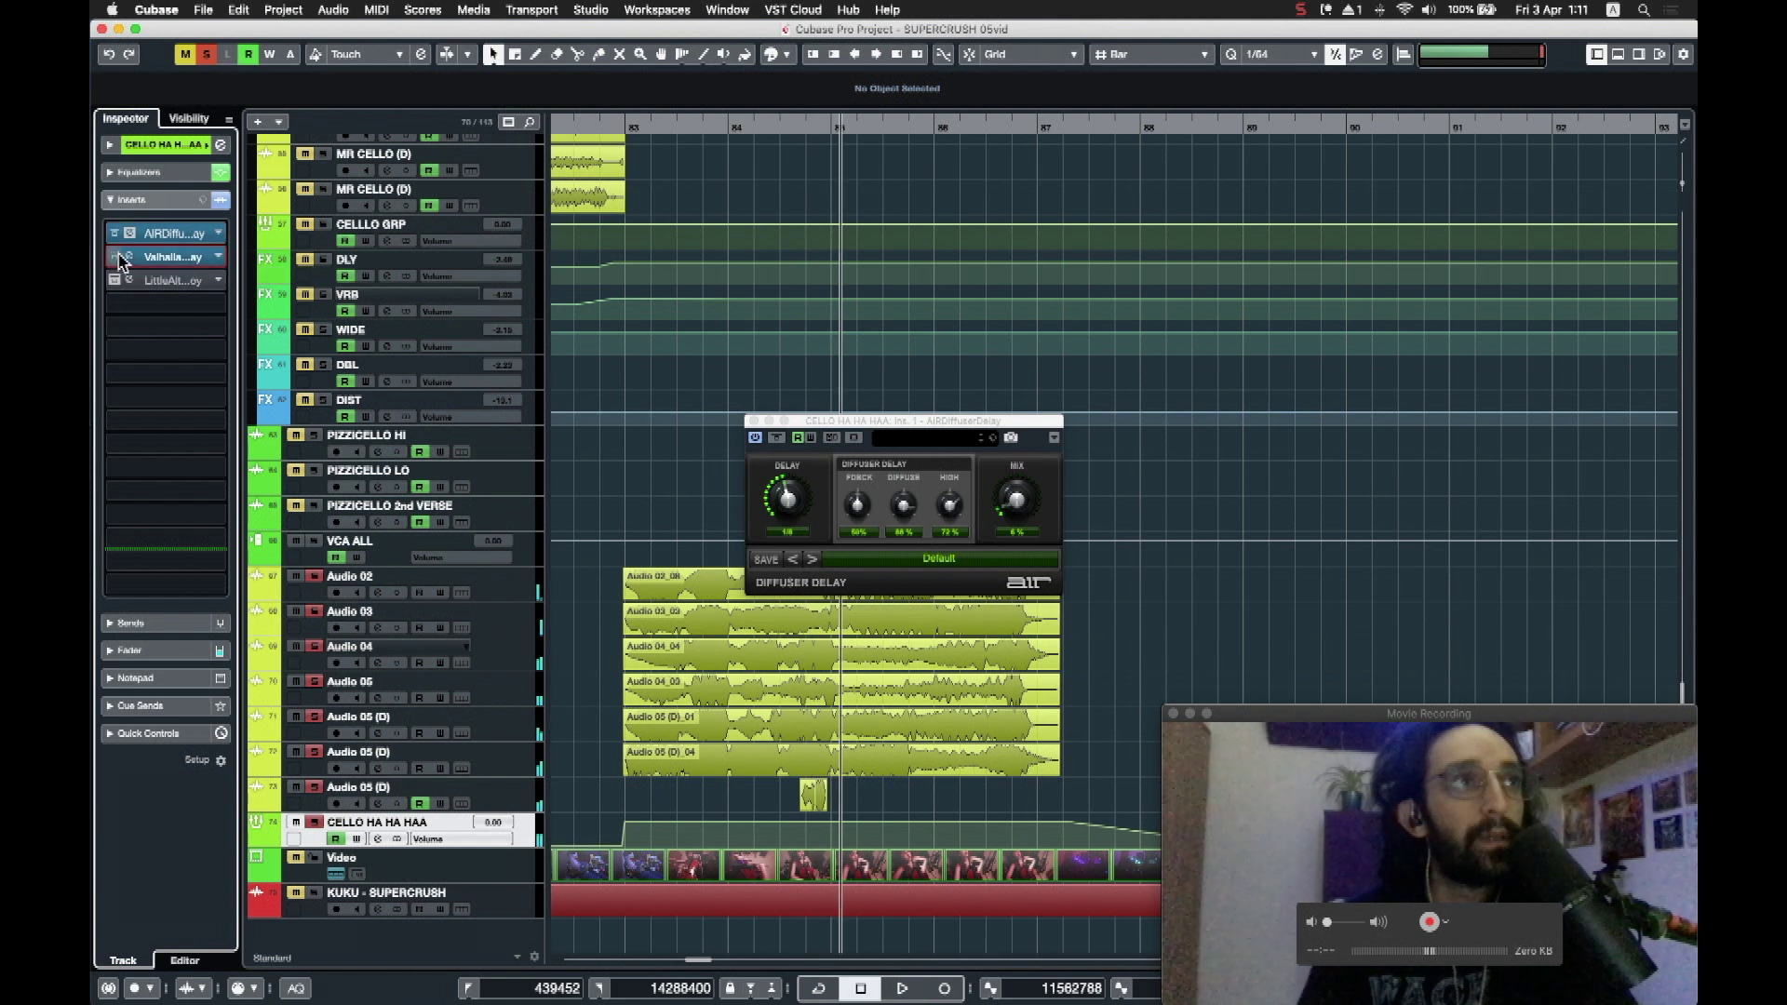
Step: Inspect the ValhallaDelay settings on the CELLO HA HA HAA group, then close both delay plug-in windows
click(132, 258)
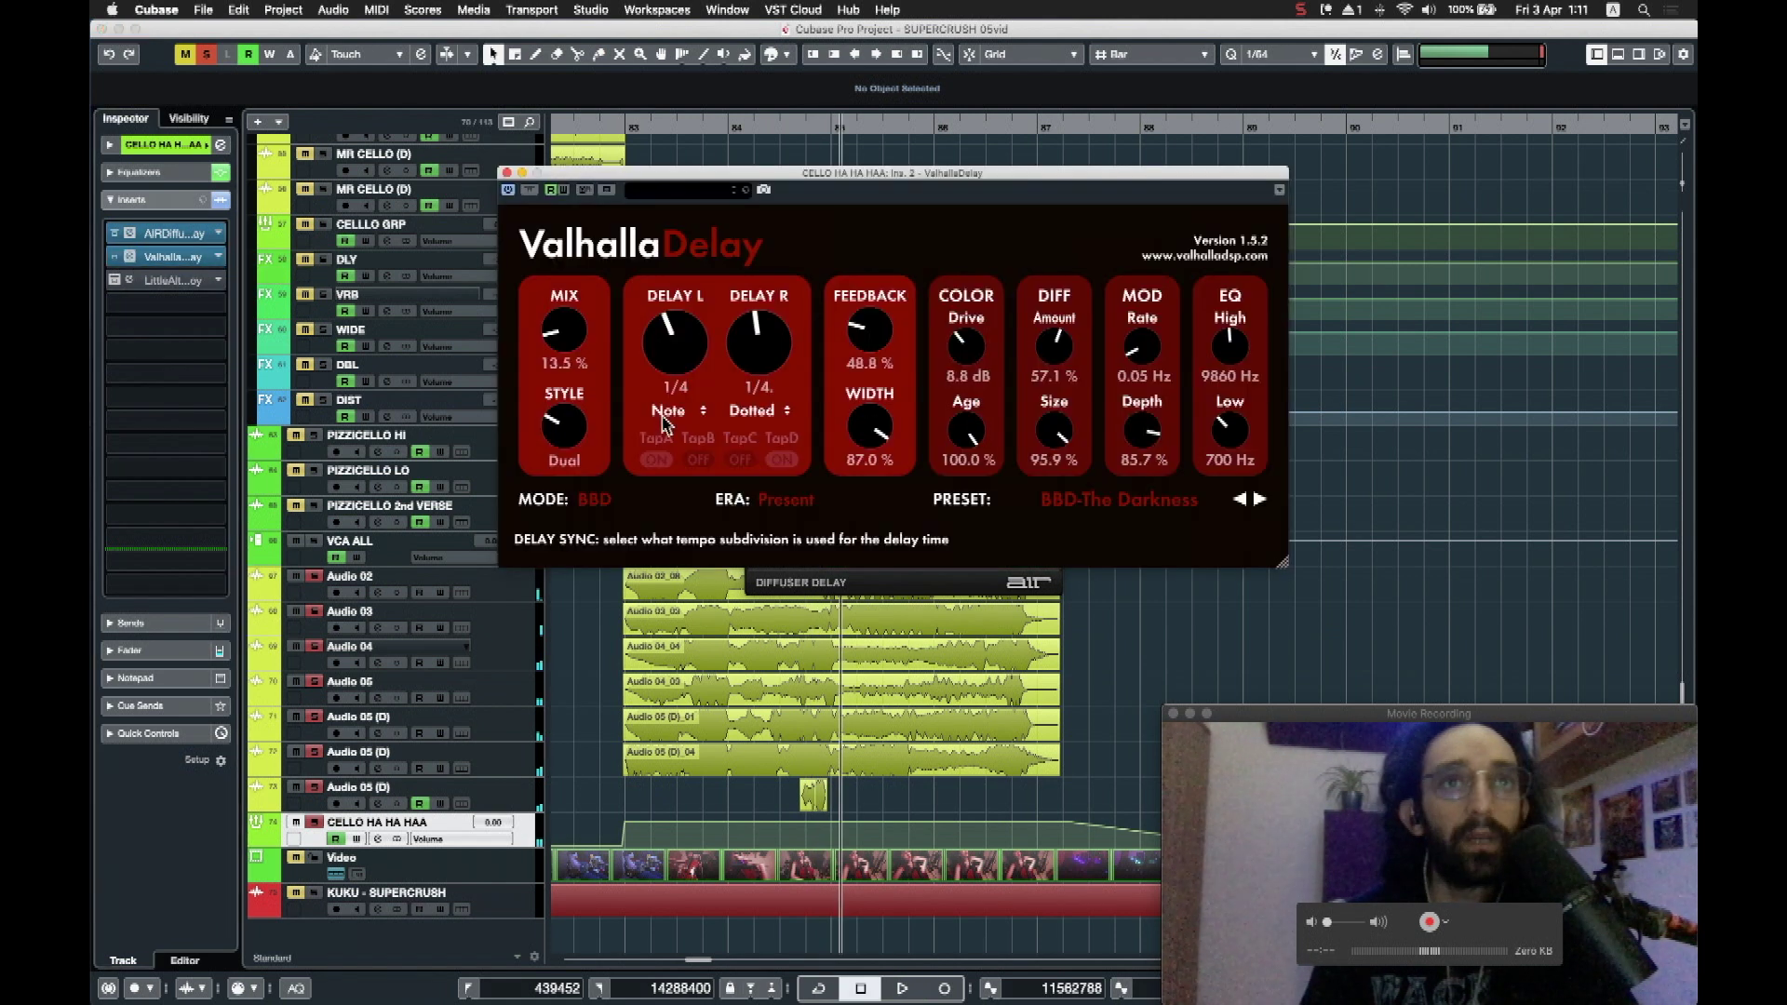
click(507, 173)
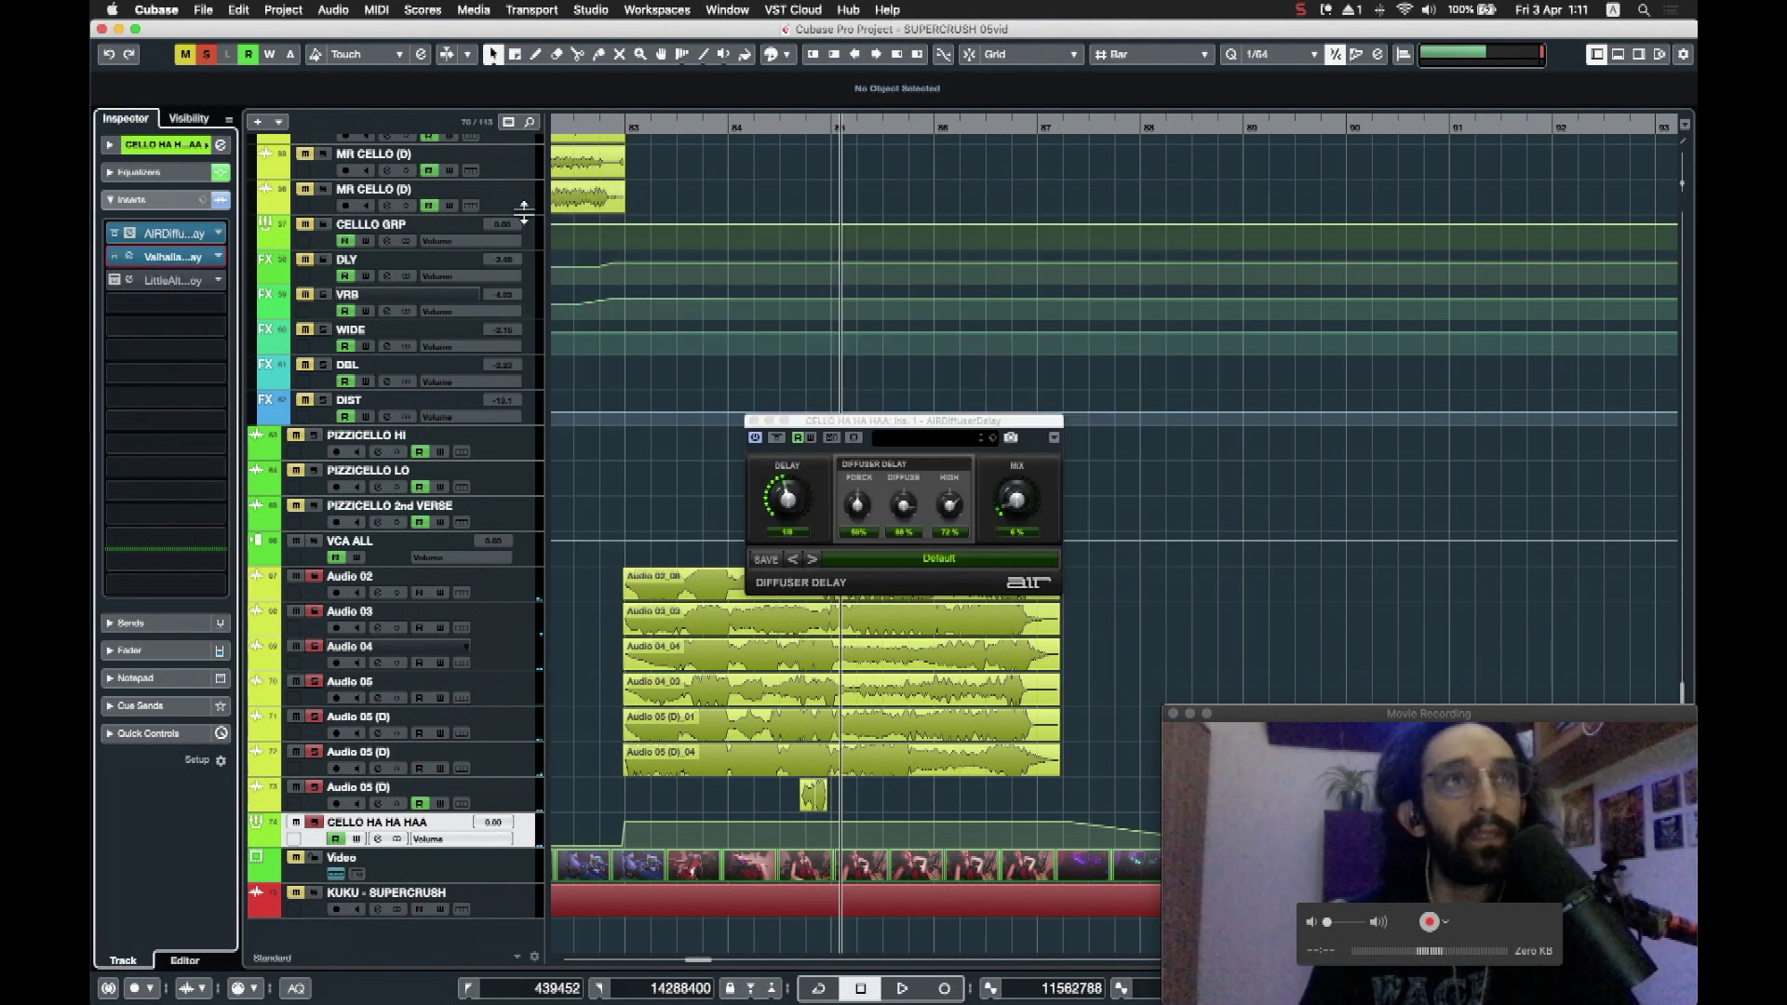
click(754, 422)
Step: Re-enable LittleAlterBoy on the CELLO HA HA HAA group during playback and open its settings
key(space)
click(116, 282)
click(129, 281)
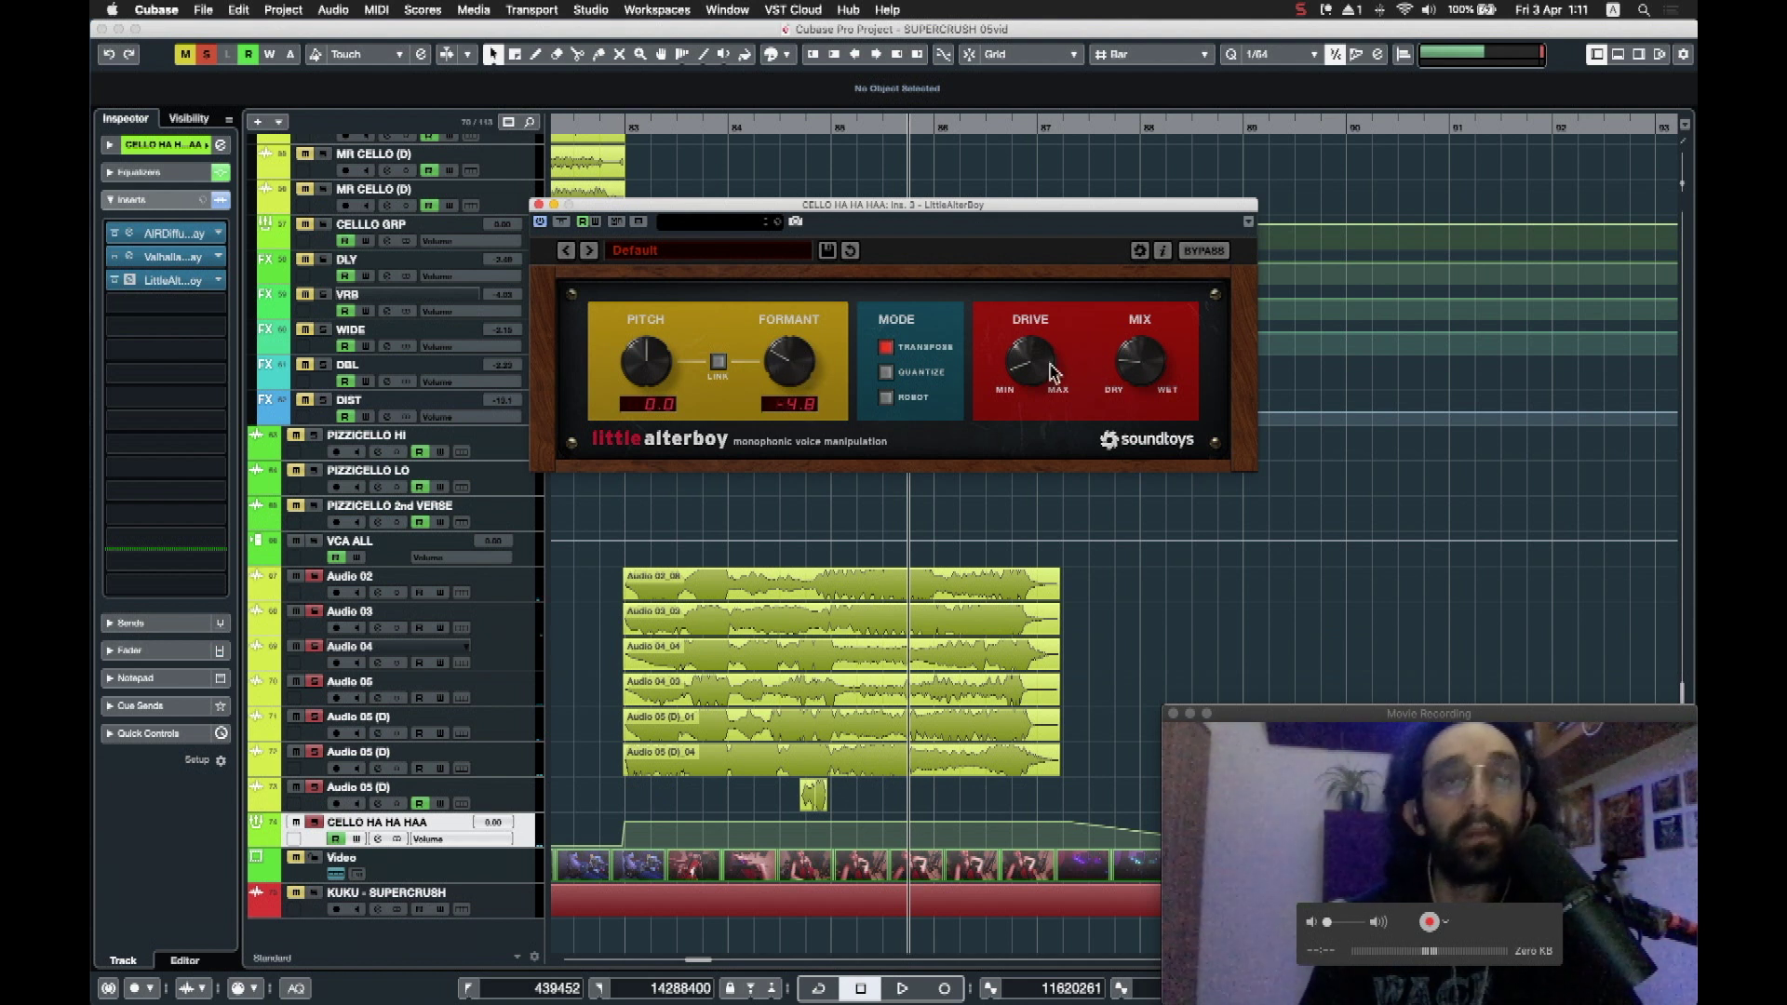
Step: Play the group from just before bar 83, comparing the sound with LittleAlterBoy bypassed and active
click(605, 127)
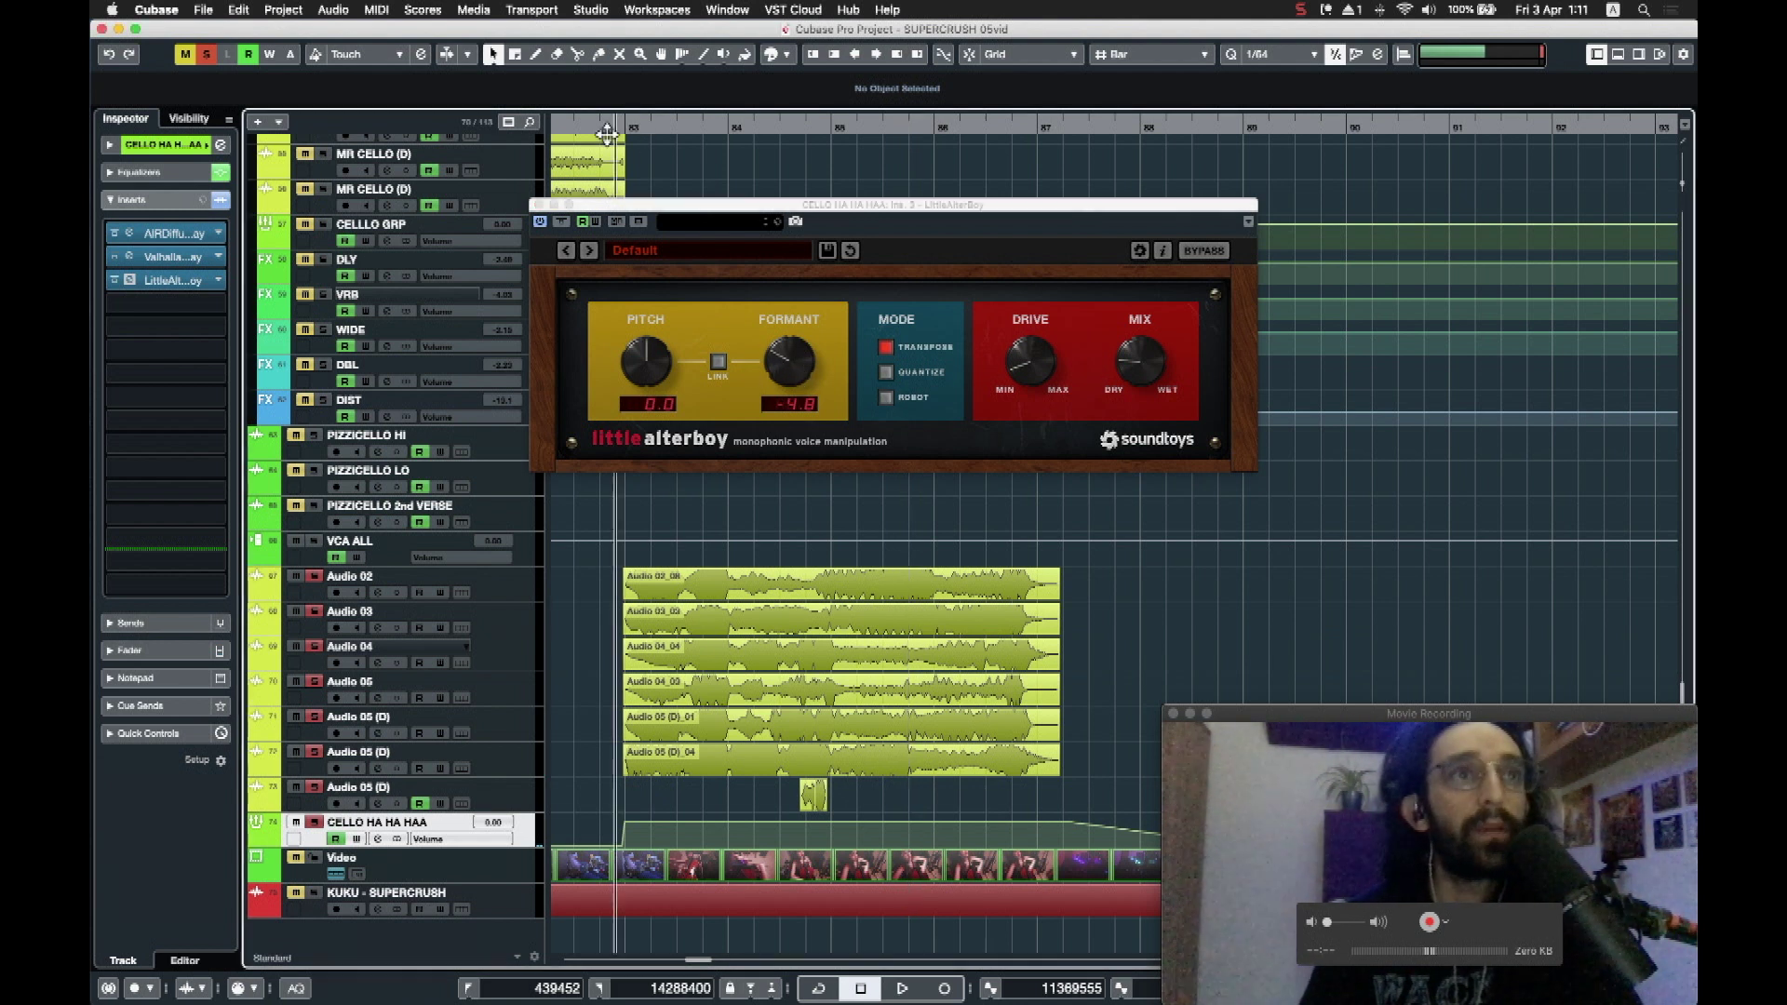
click(564, 231)
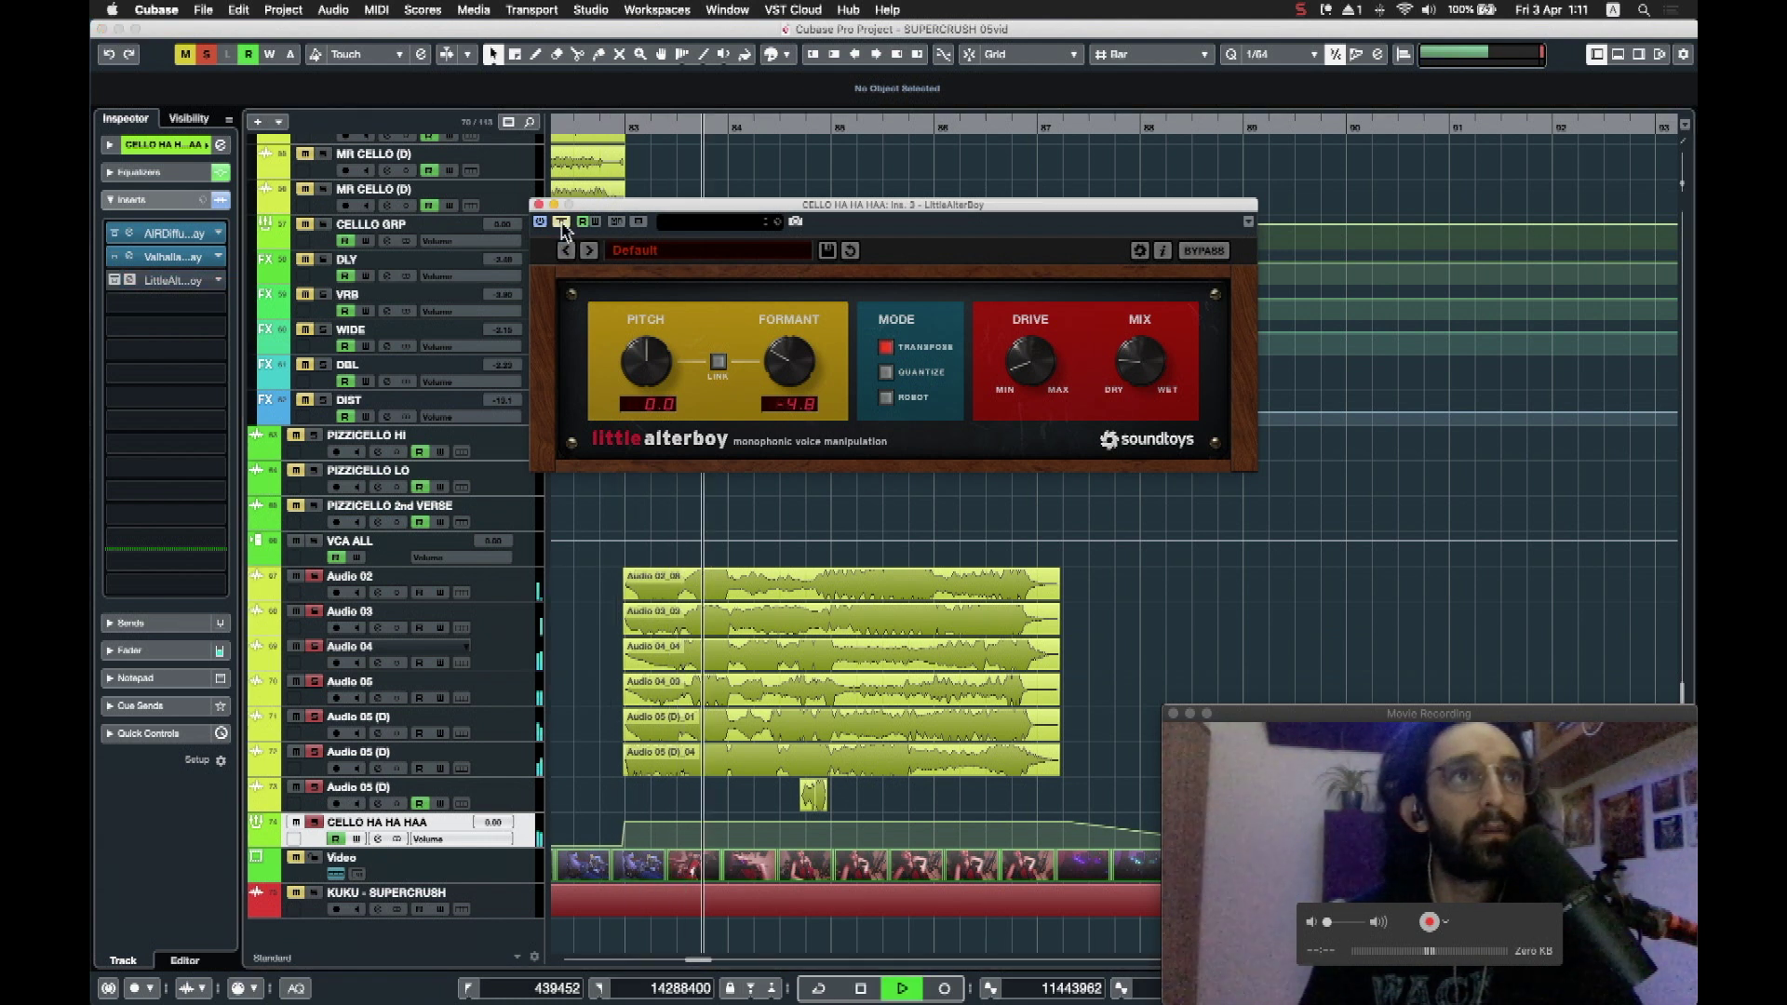
click(563, 229)
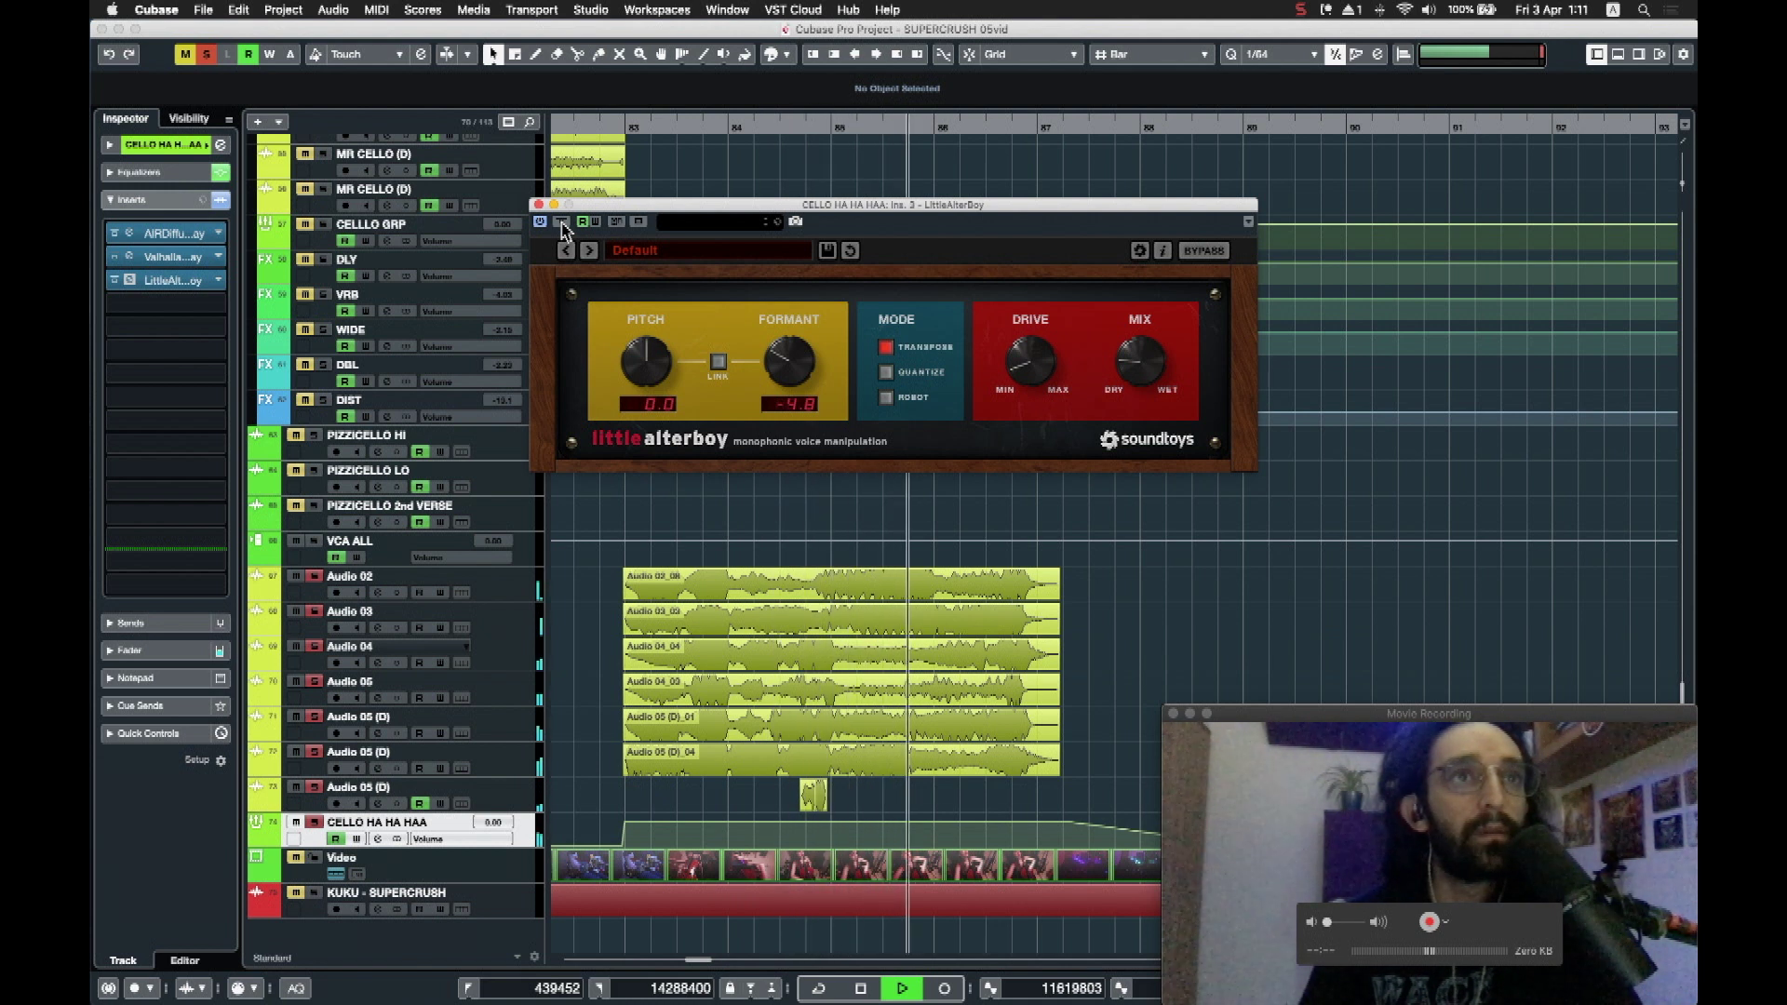
key(space)
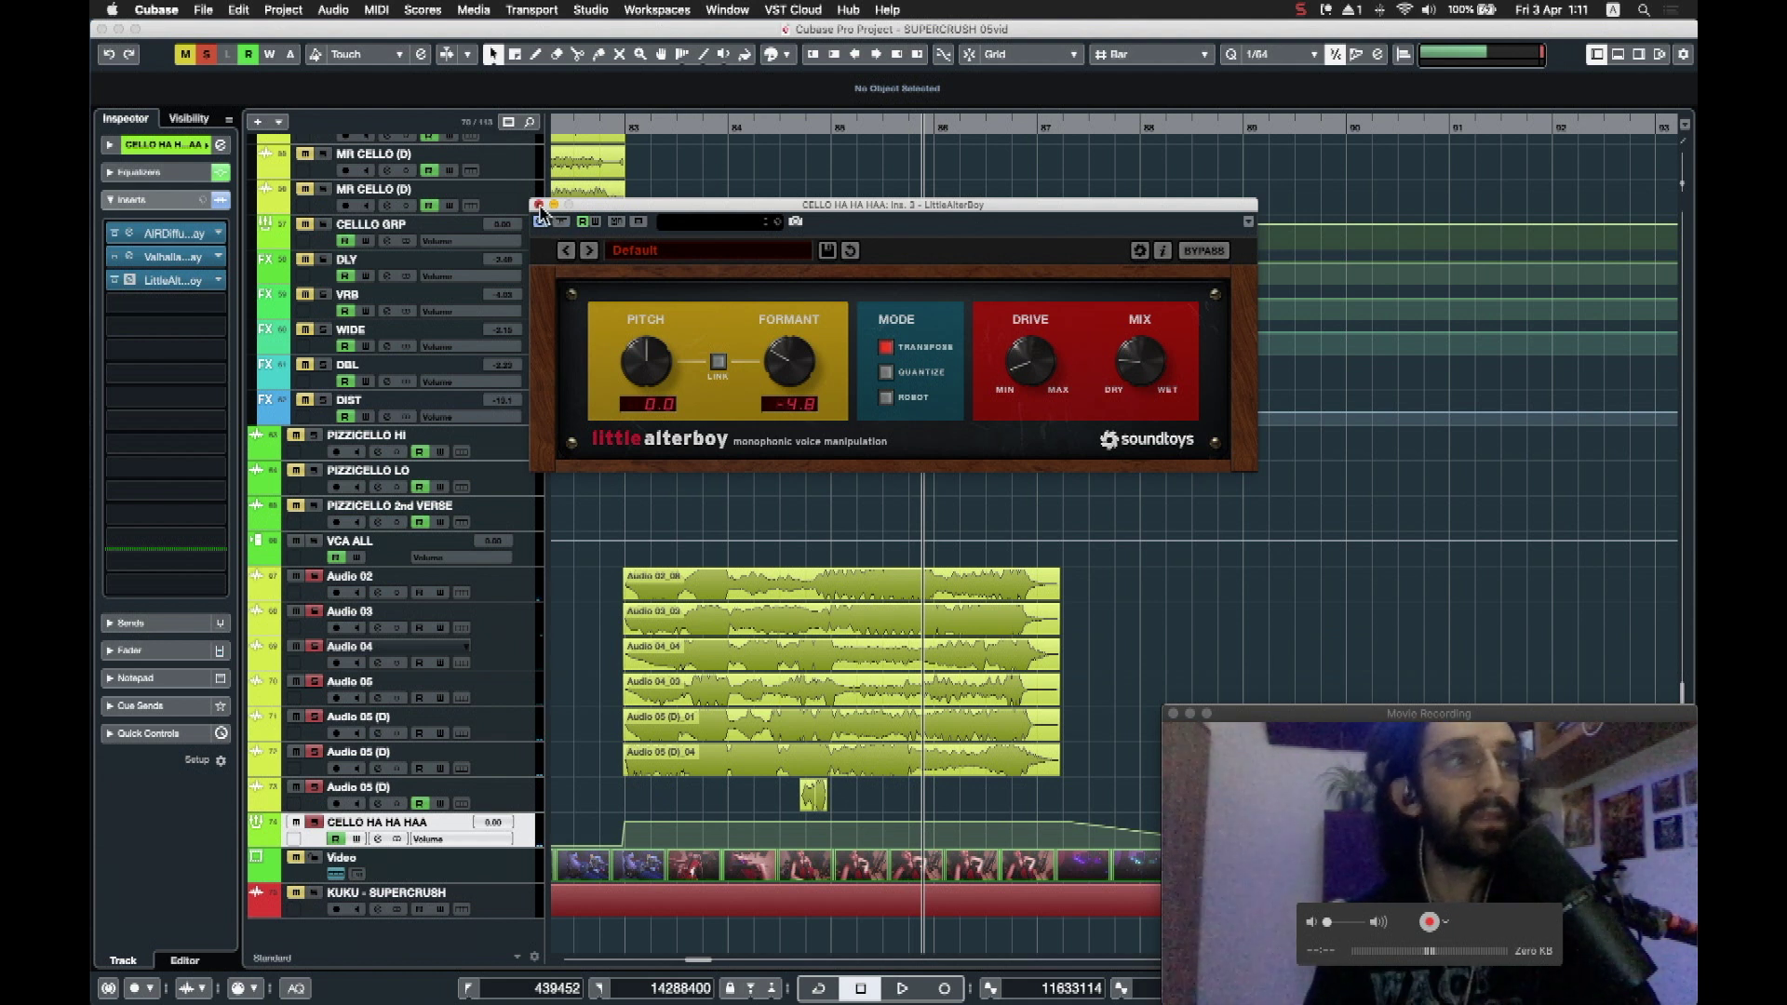
Step: Close LittleAlterBoy and show the equalizer settings of the CELLO HA HA HAA group
click(538, 205)
click(144, 173)
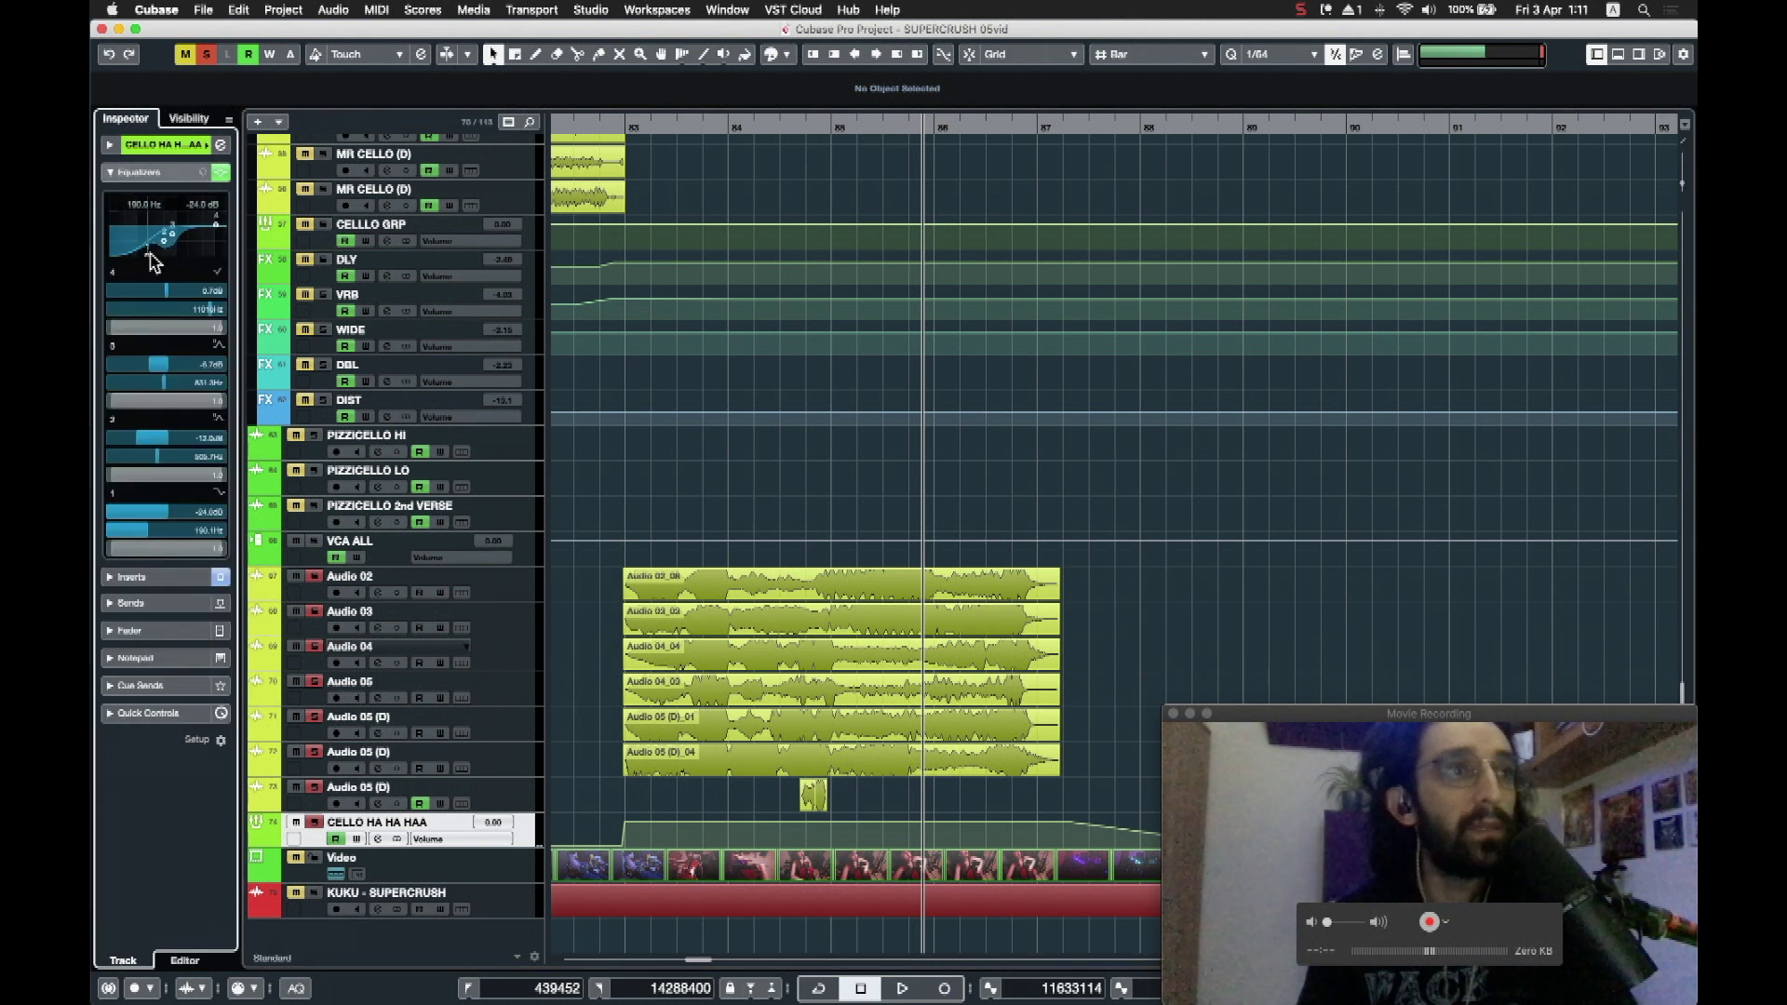
Step: Clear all solos and play the full mix from just before bar 83
click(208, 55)
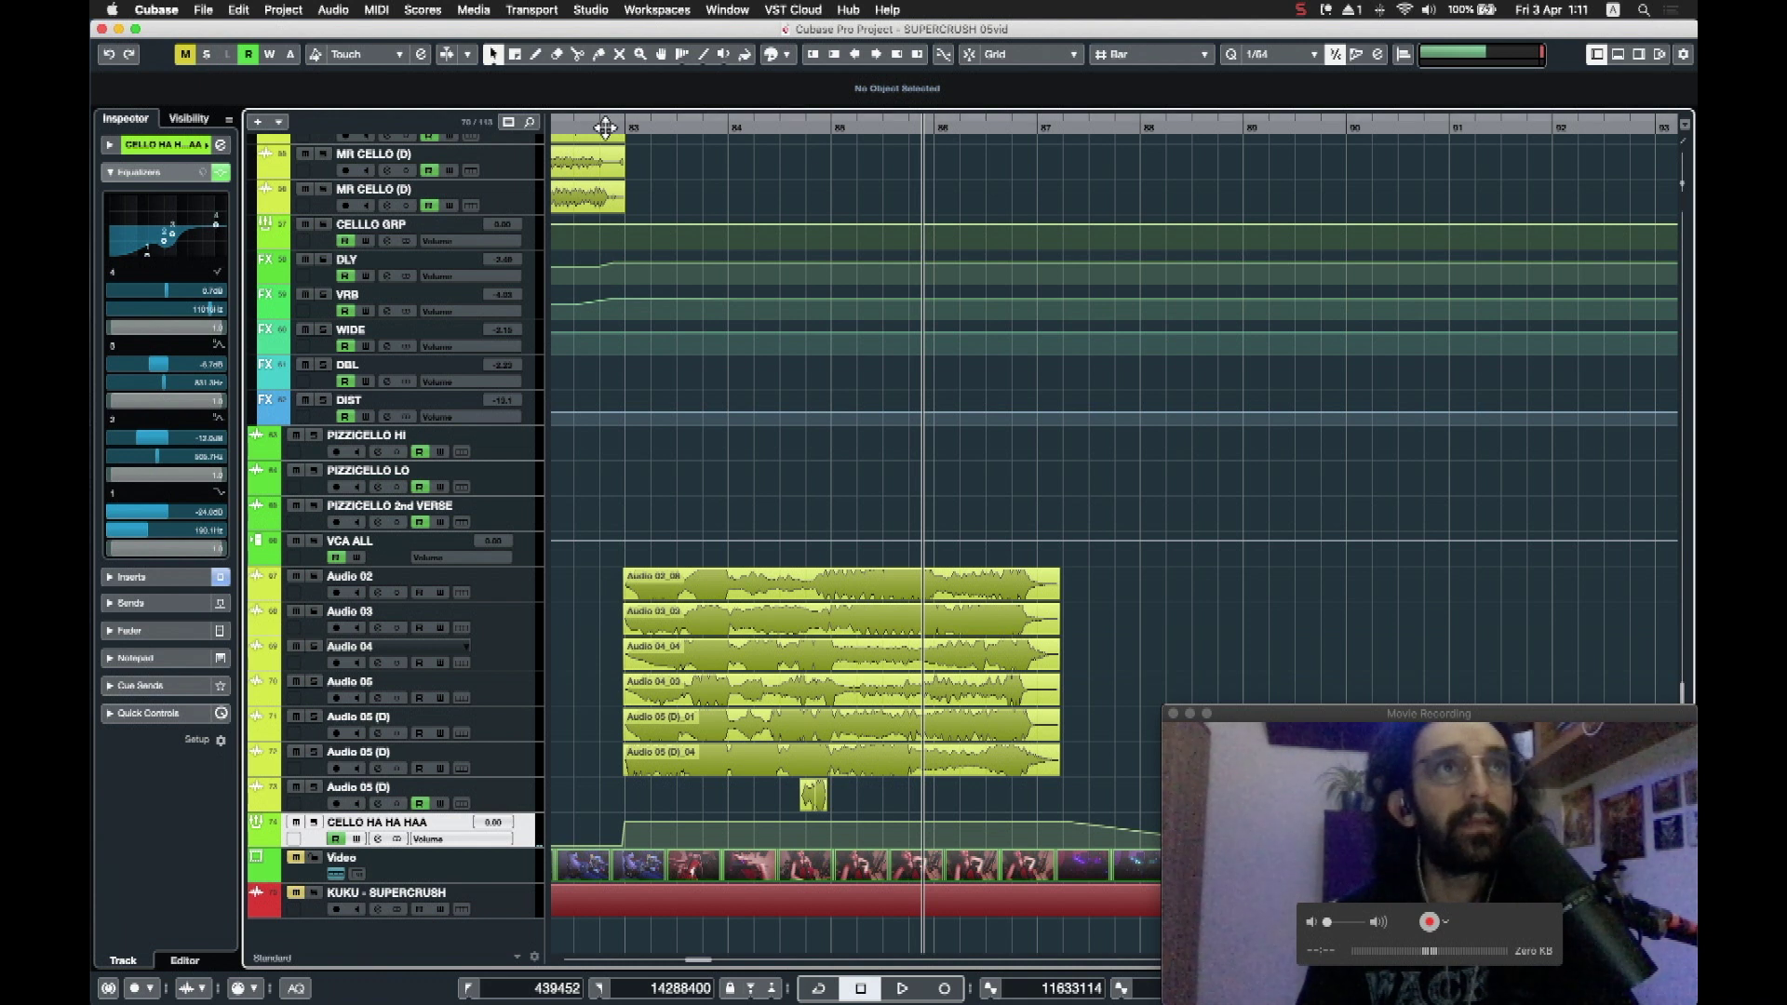
click(606, 119)
key(space)
key(g)
key(g)
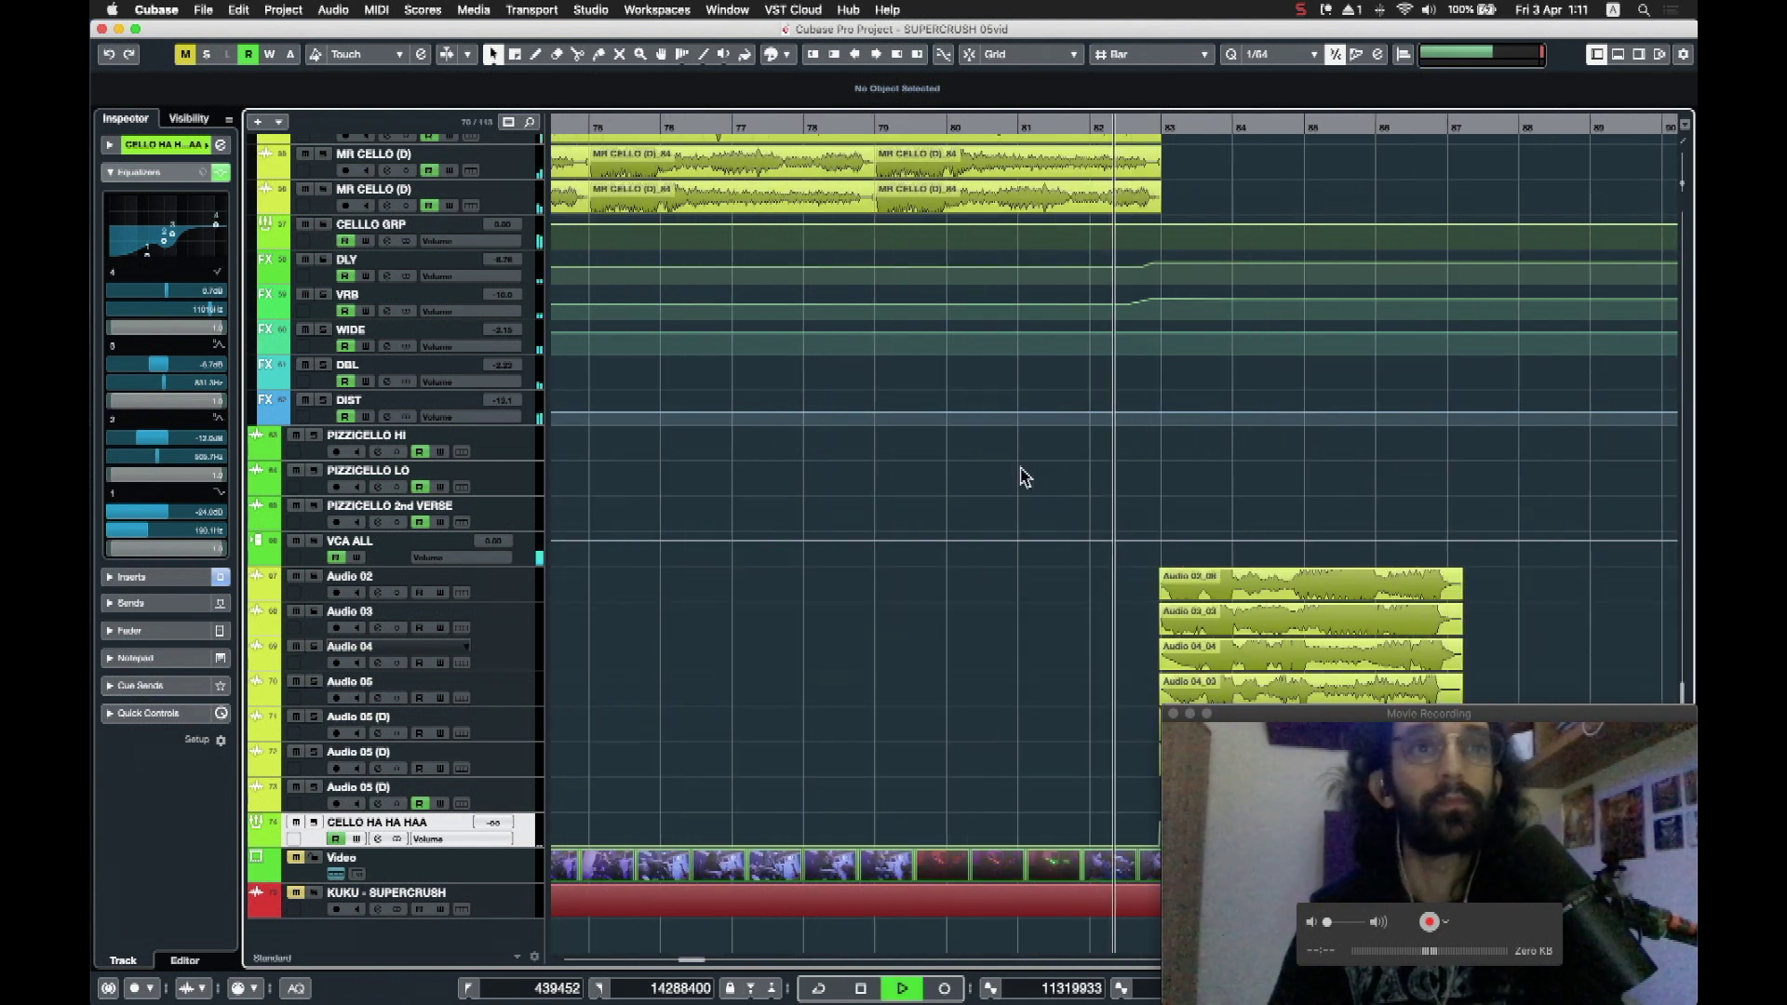
Step: Keep the full mix playing to about bar 95 while reviewing the lead, vocal and MR CELLO clips up to the song's end
scroll(678, 598, up, 10)
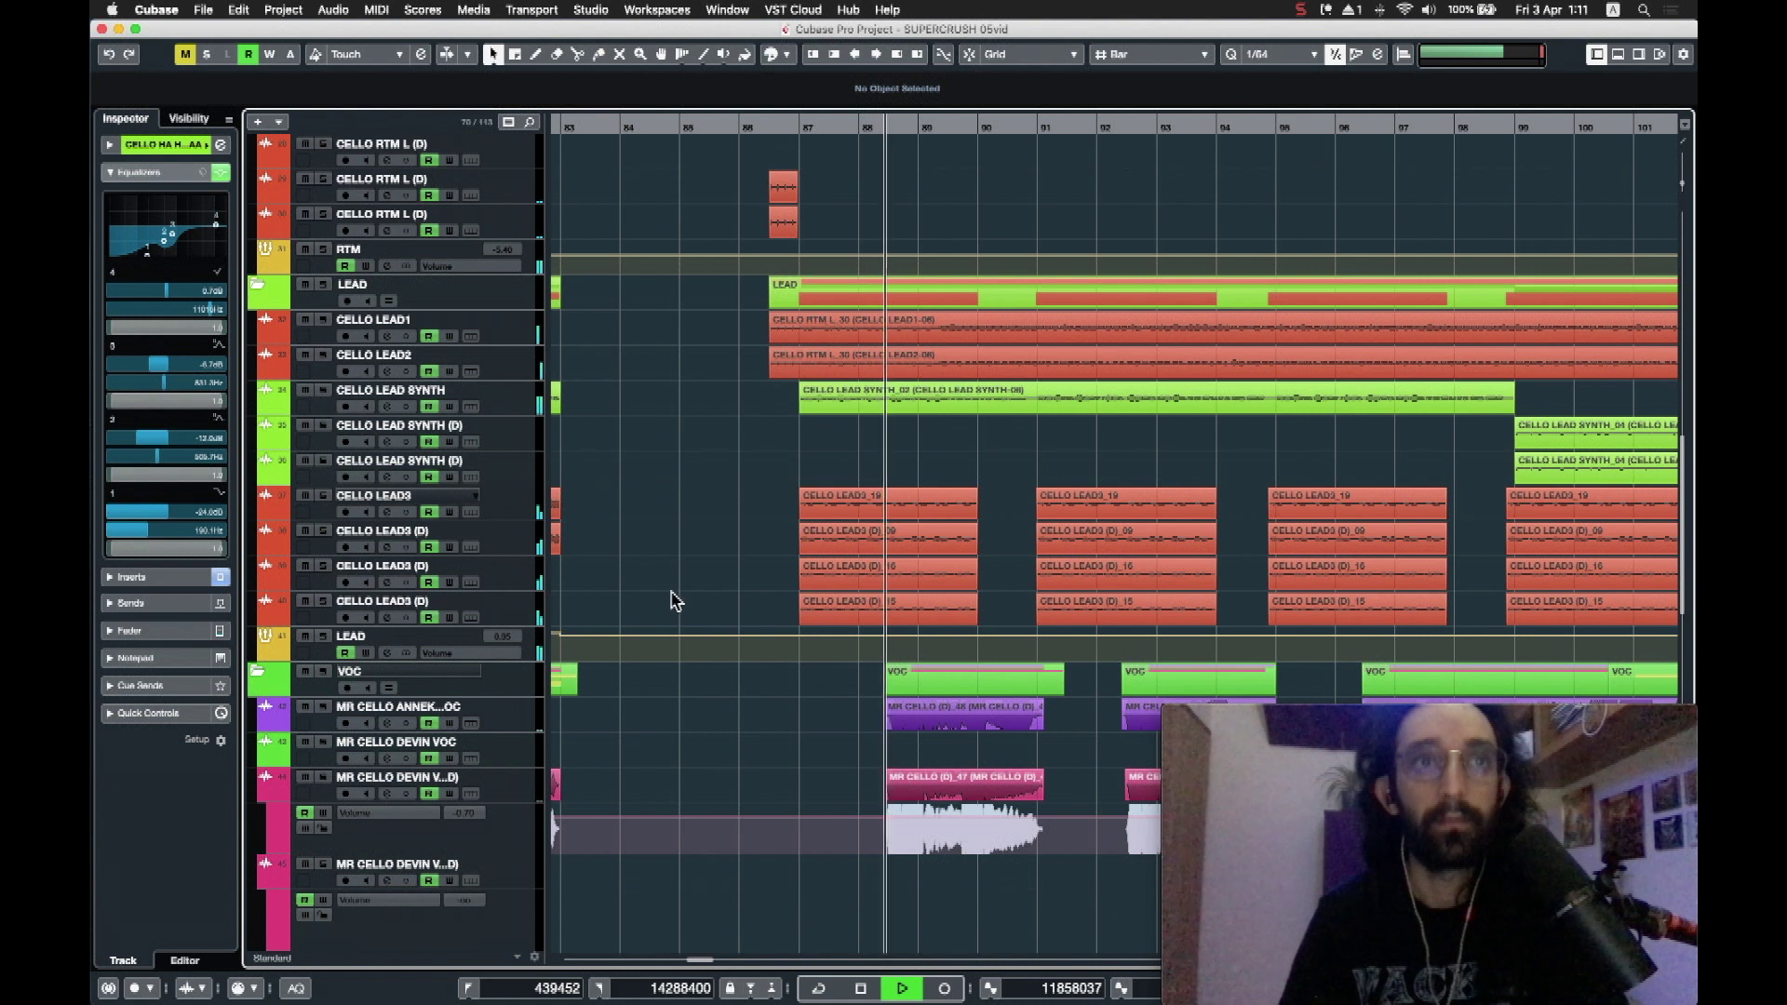
key(g)
key(g)
key(g)
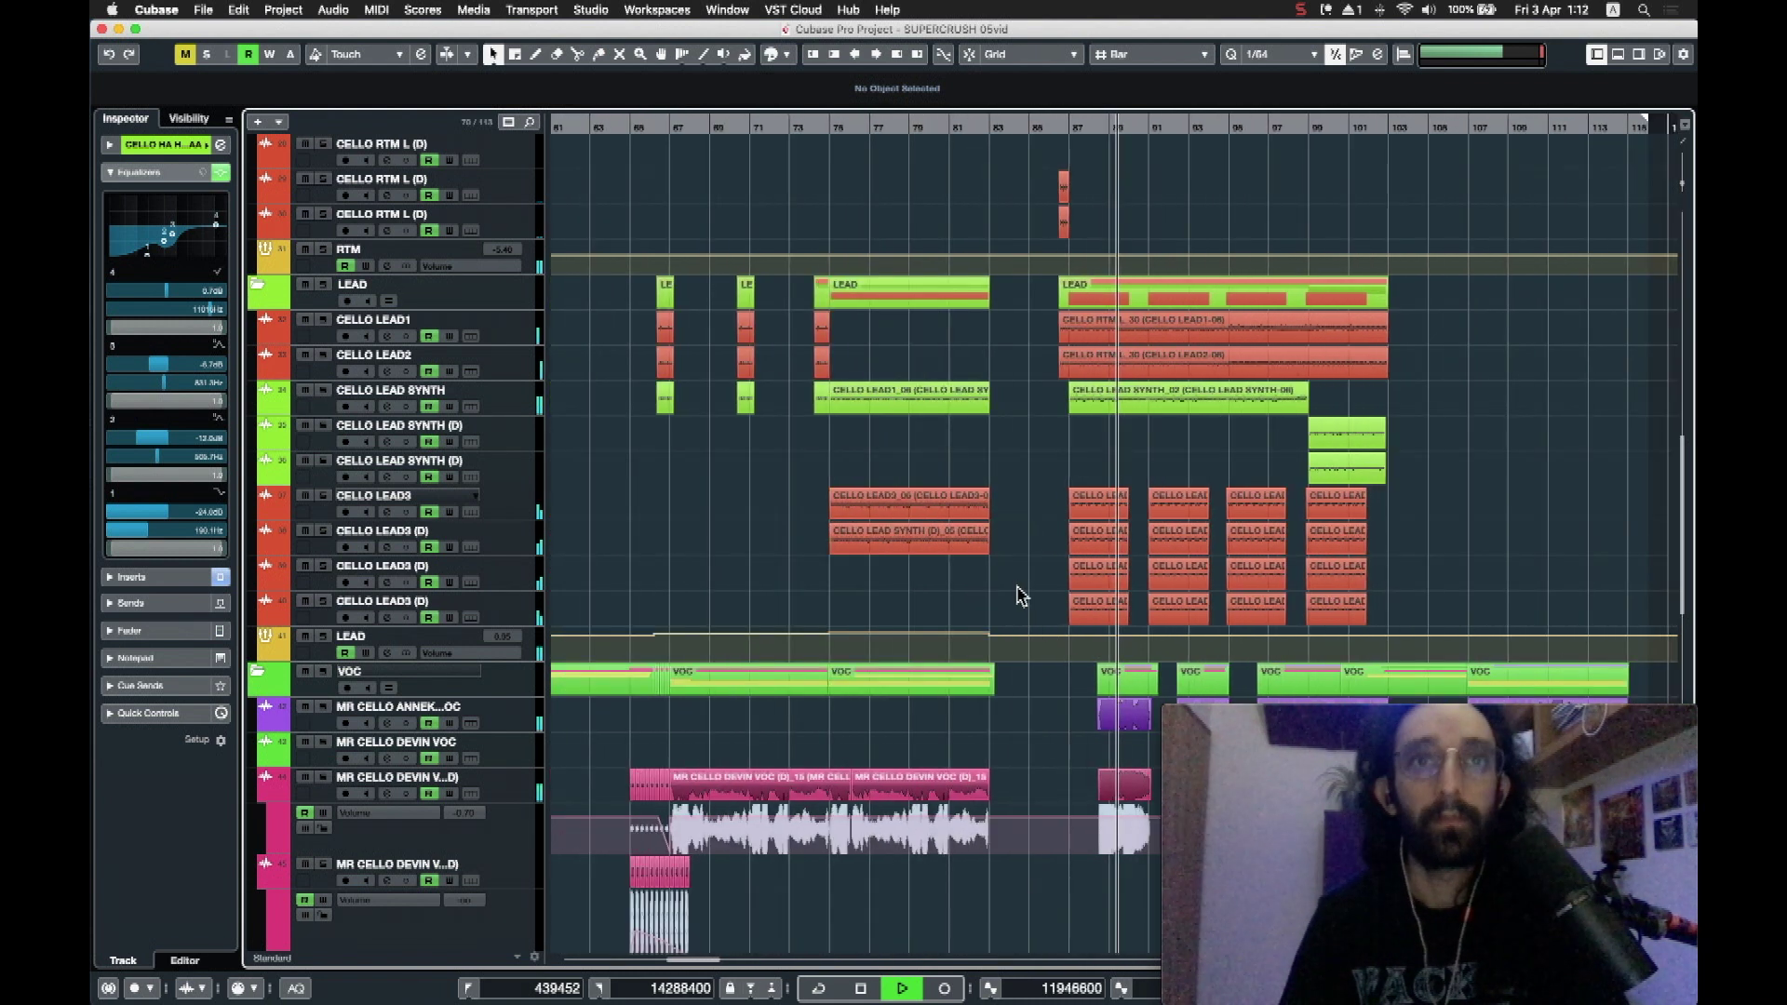
key(g)
scroll(1419, 596, right, 5)
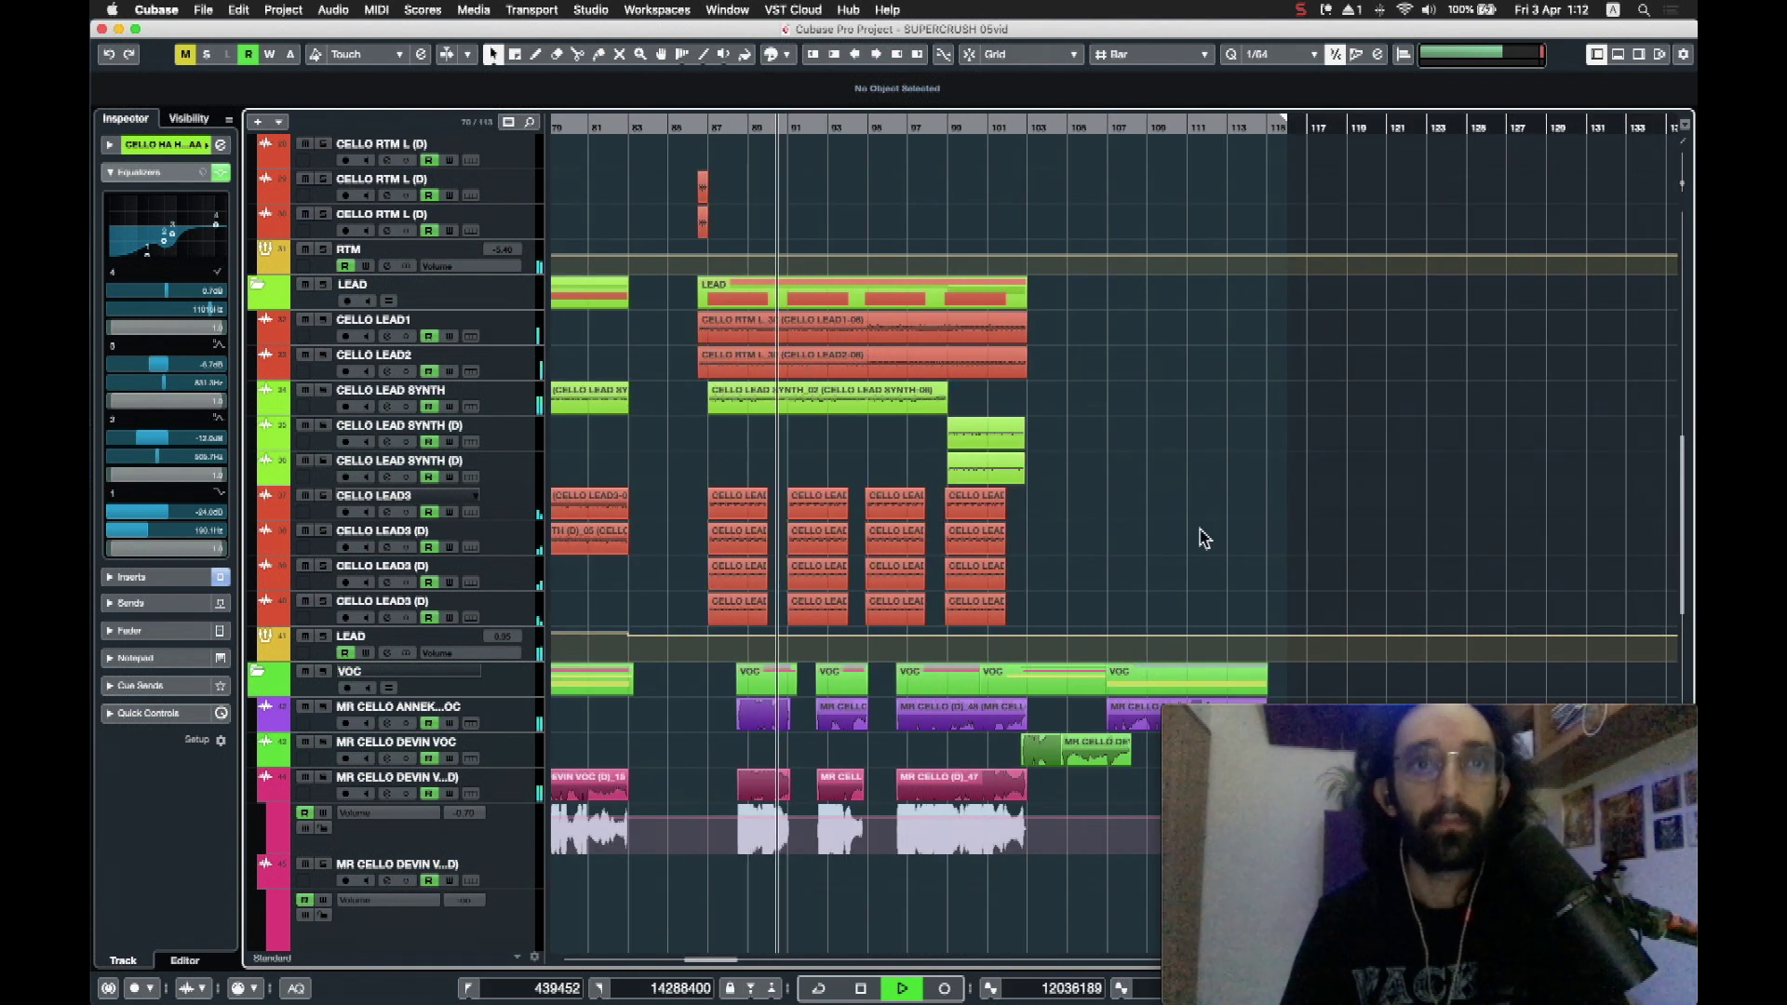
scroll(1159, 542, down, 15)
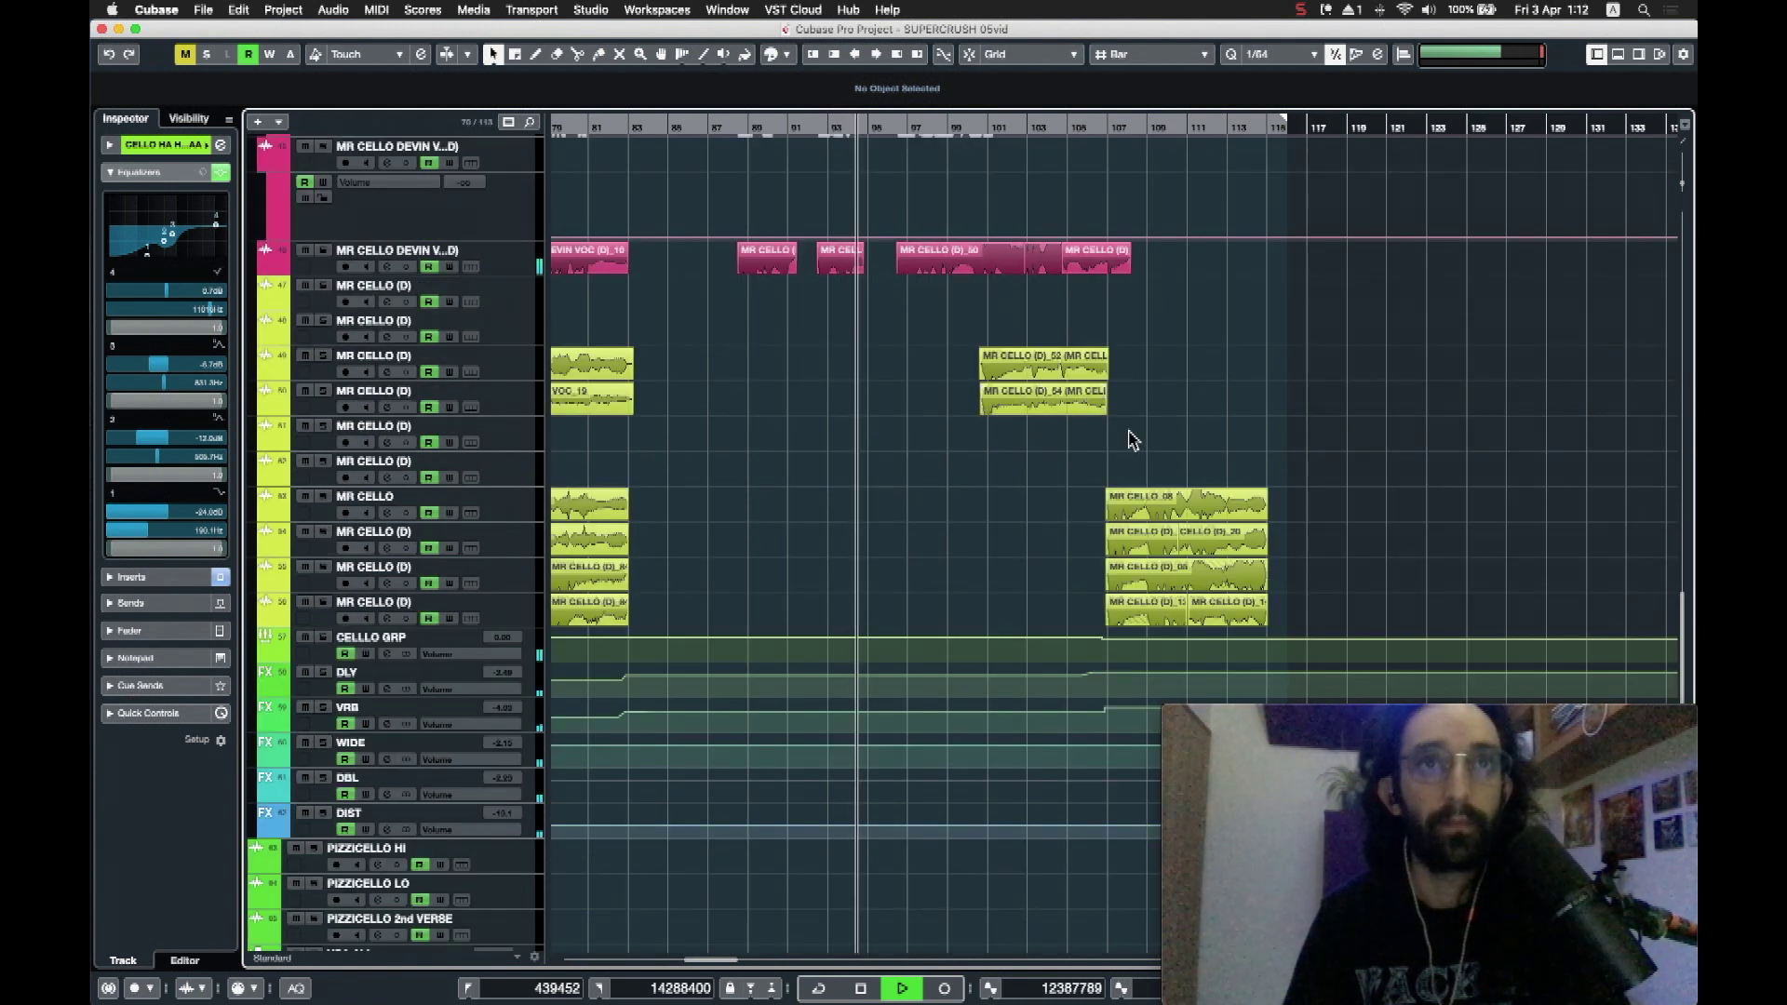
key(space)
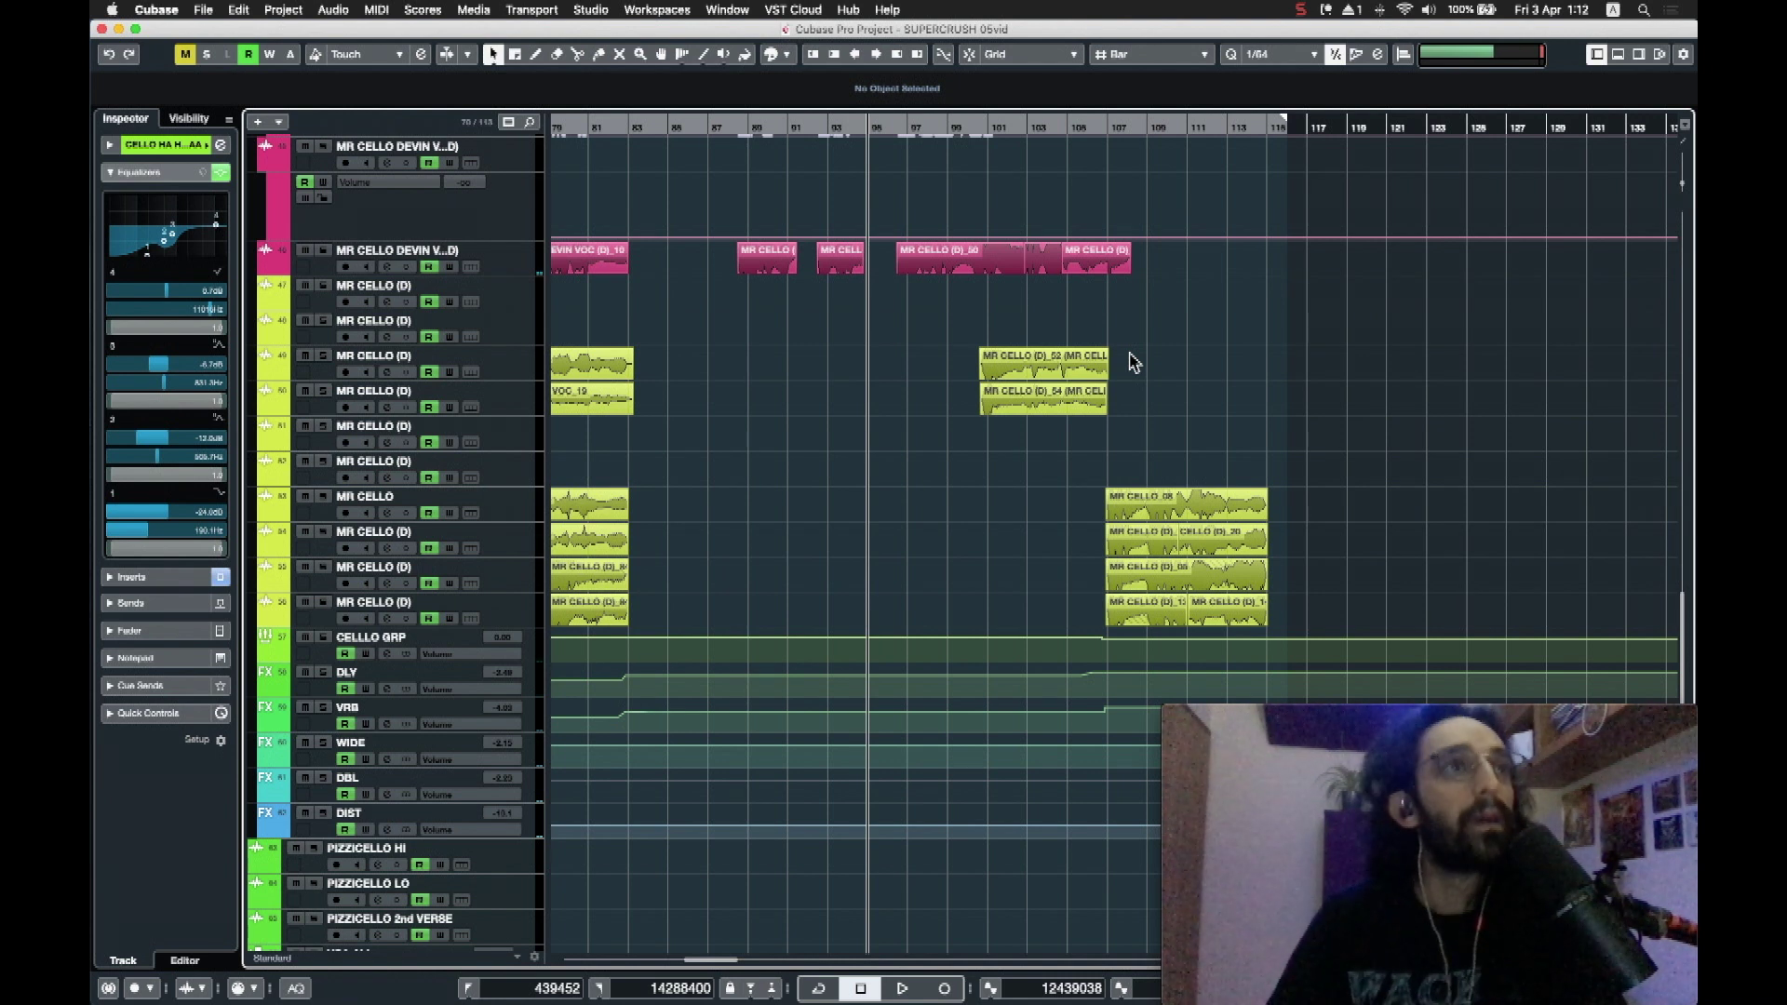
Step: Examine the arrangement's full length, from the MASTER and DRUMS tracks down to the BASS and RTM tracks
scroll(1150, 353, up, 20)
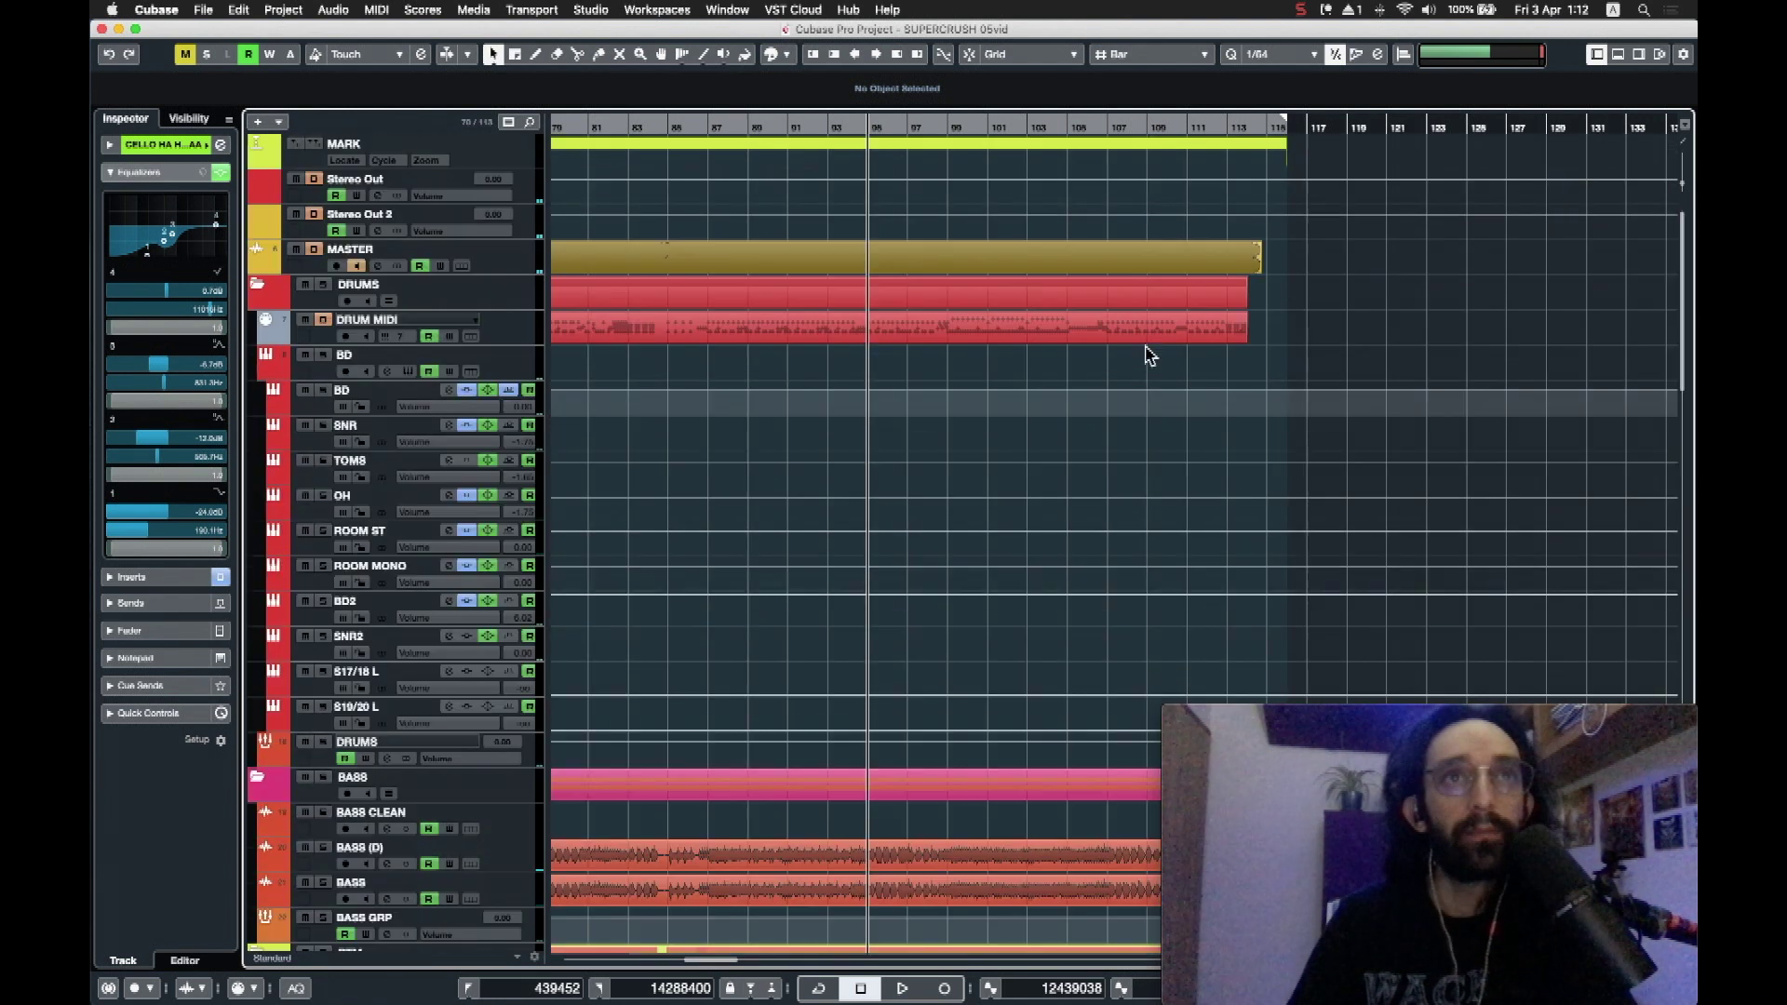
scroll(1151, 356, right, 3)
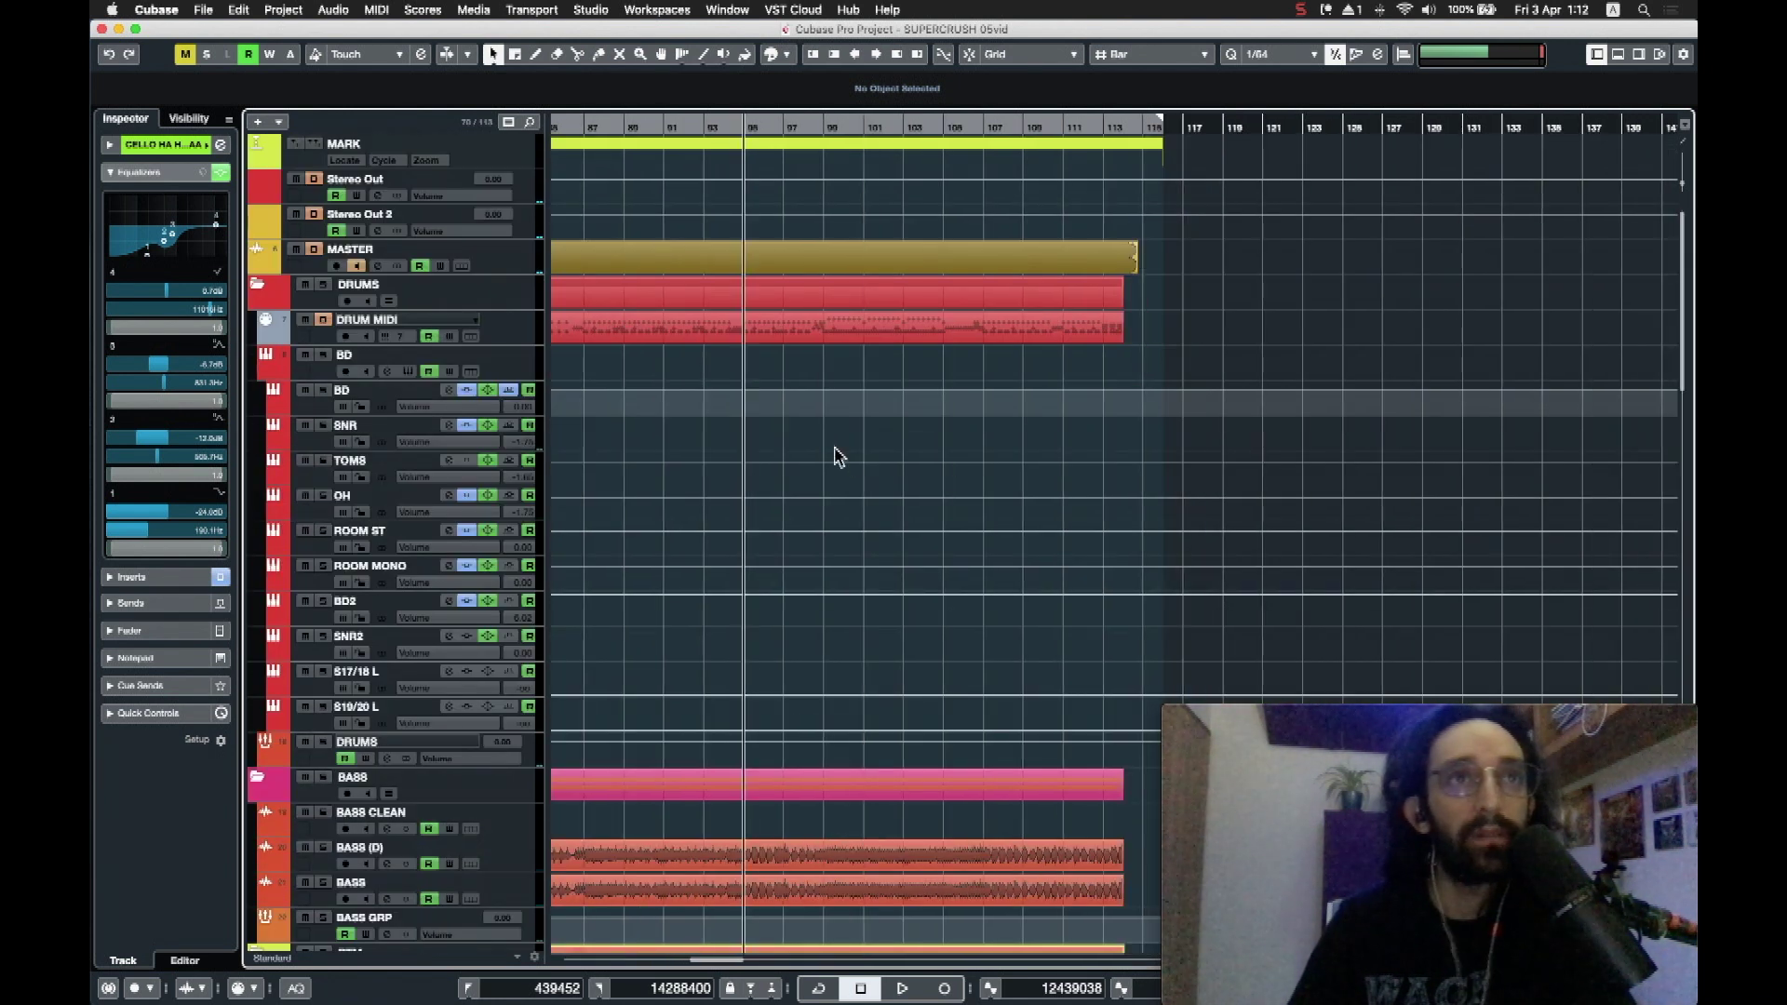
key(g)
key(g)
key(g)
key(g)
key(g)
key(g)
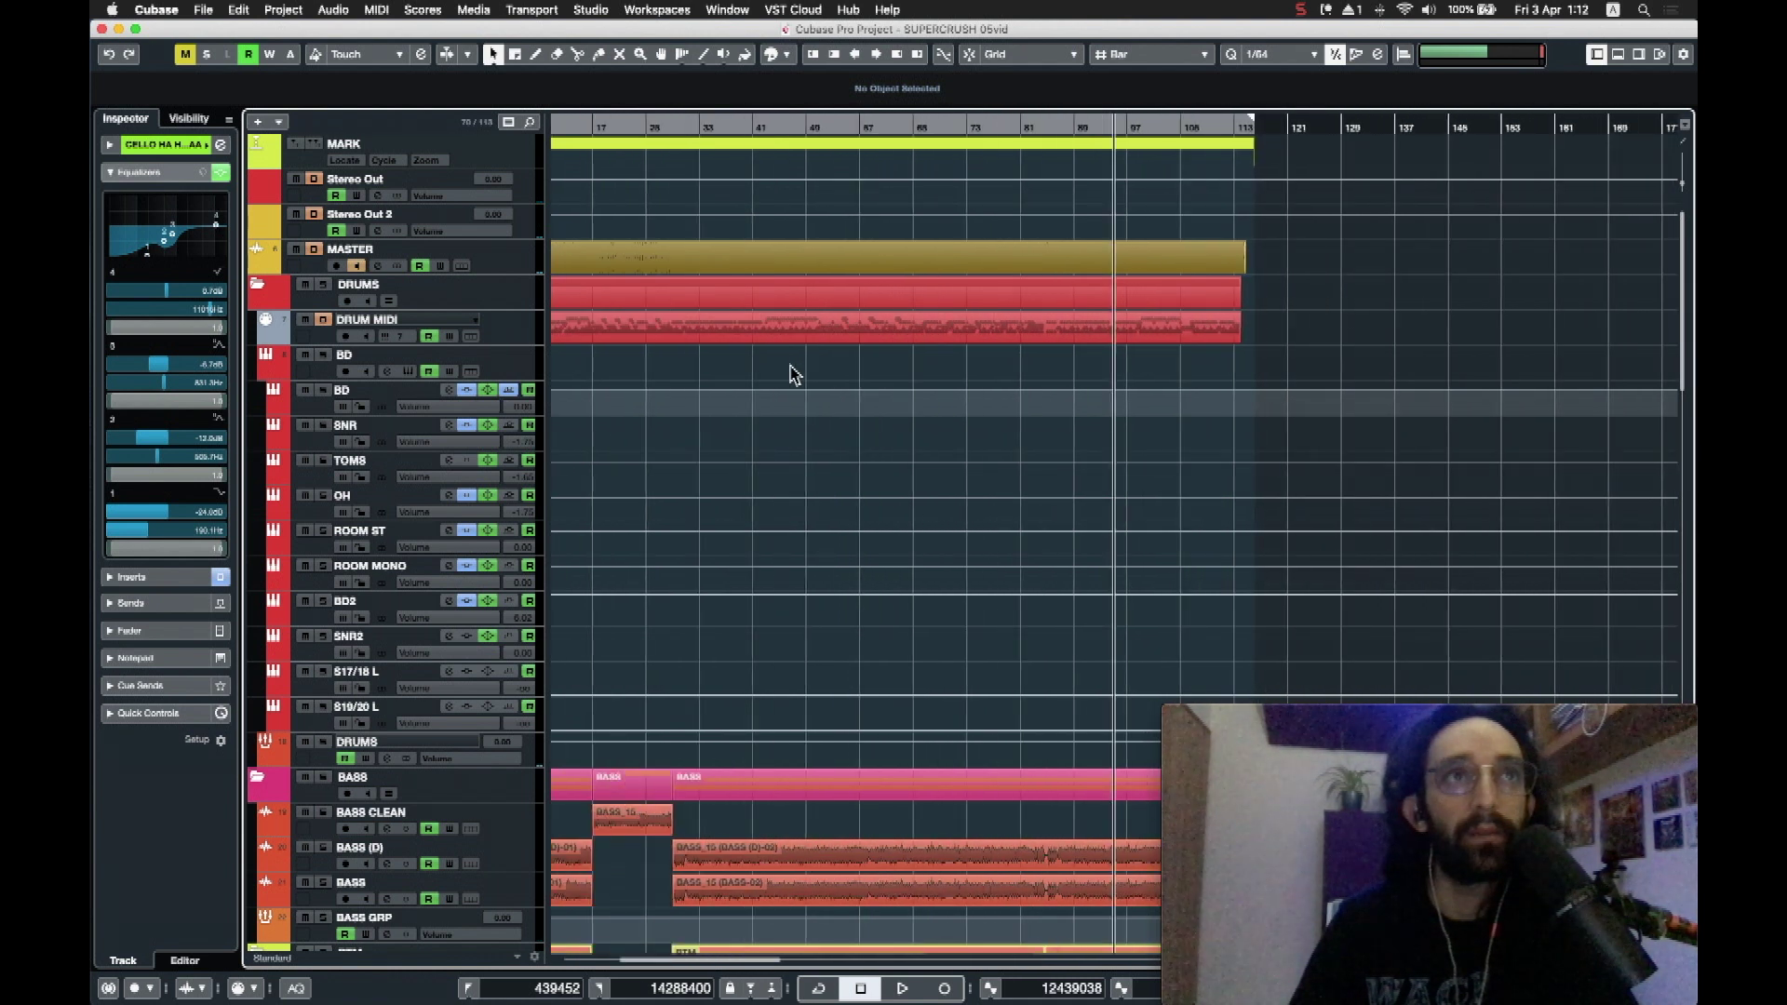
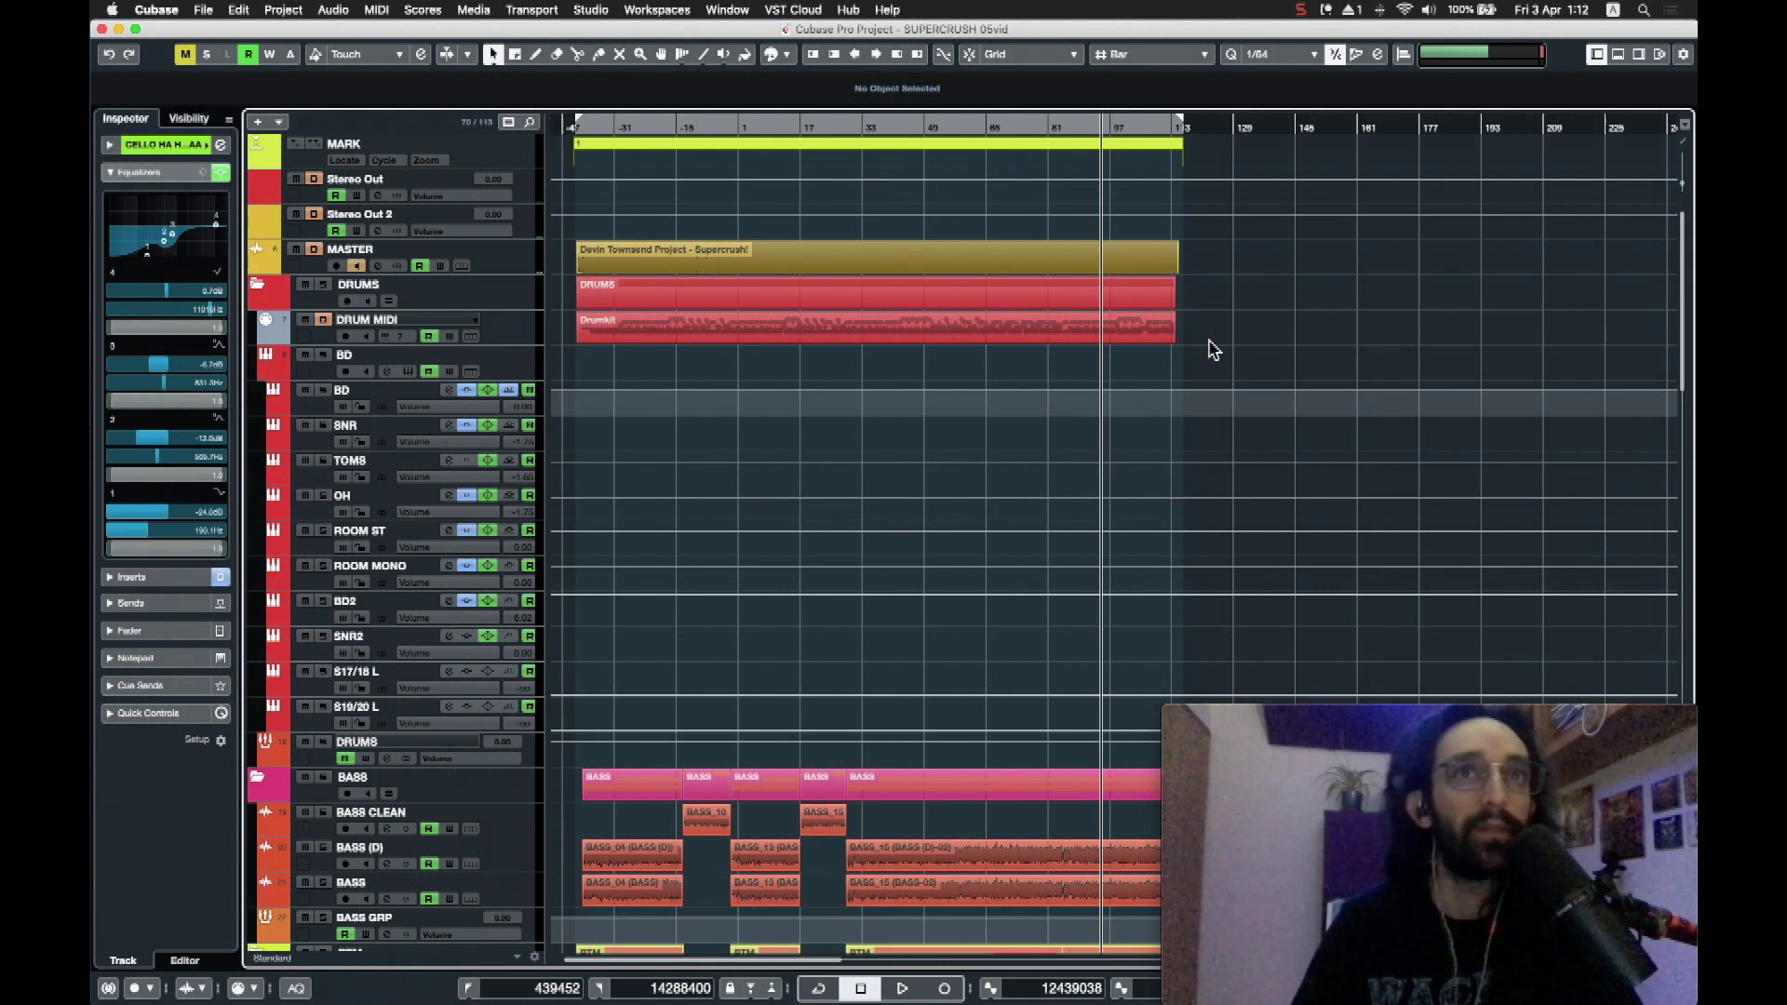
scroll(1213, 350, down, 4)
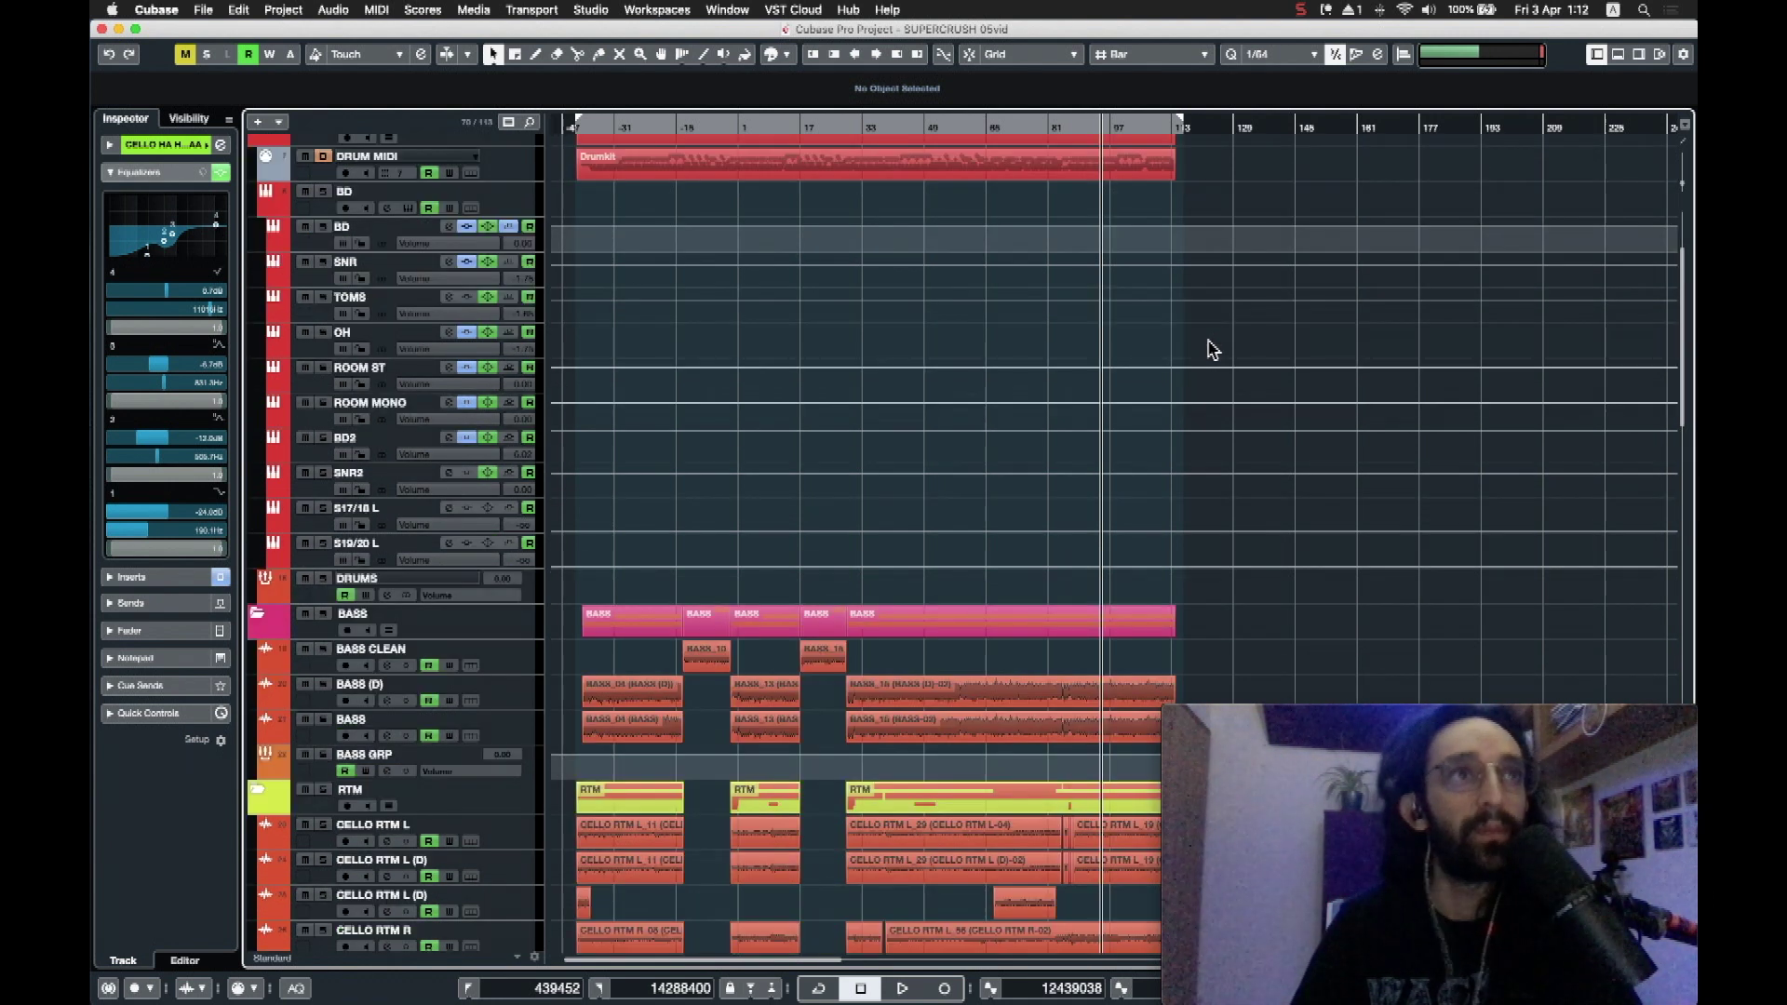
scroll(1213, 350, up, 4)
scroll(1213, 350, right, 2)
scroll(1213, 350, left, 2)
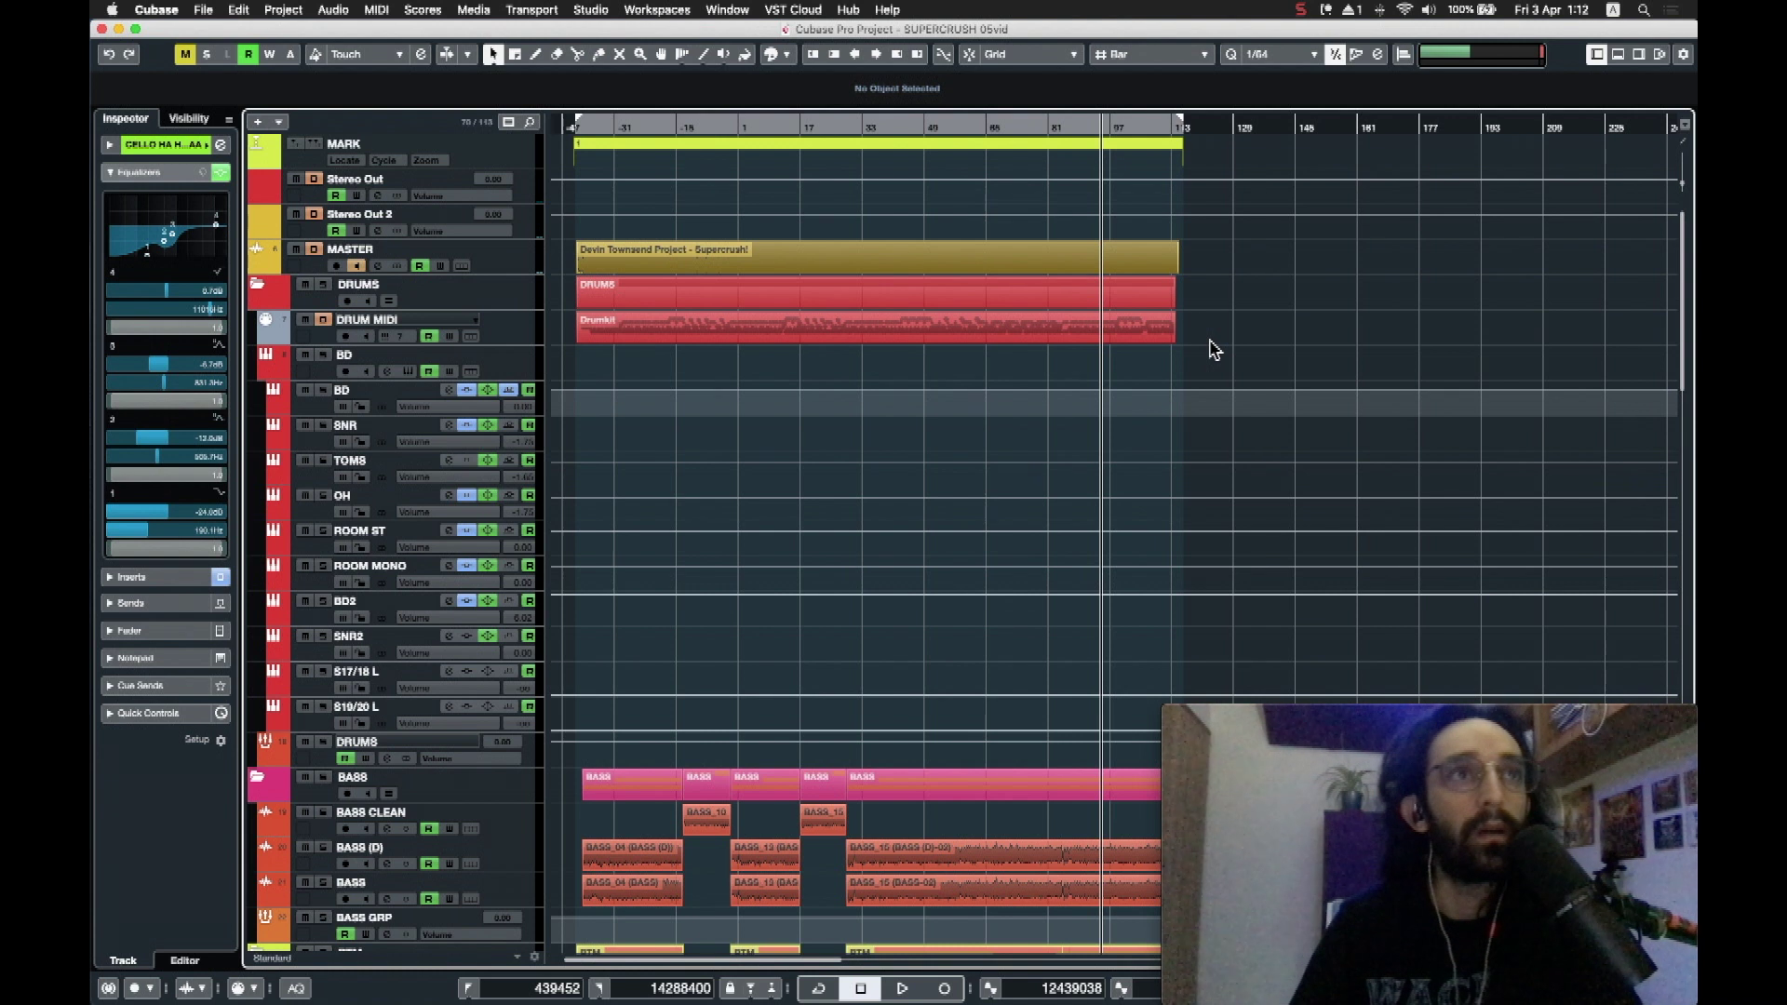